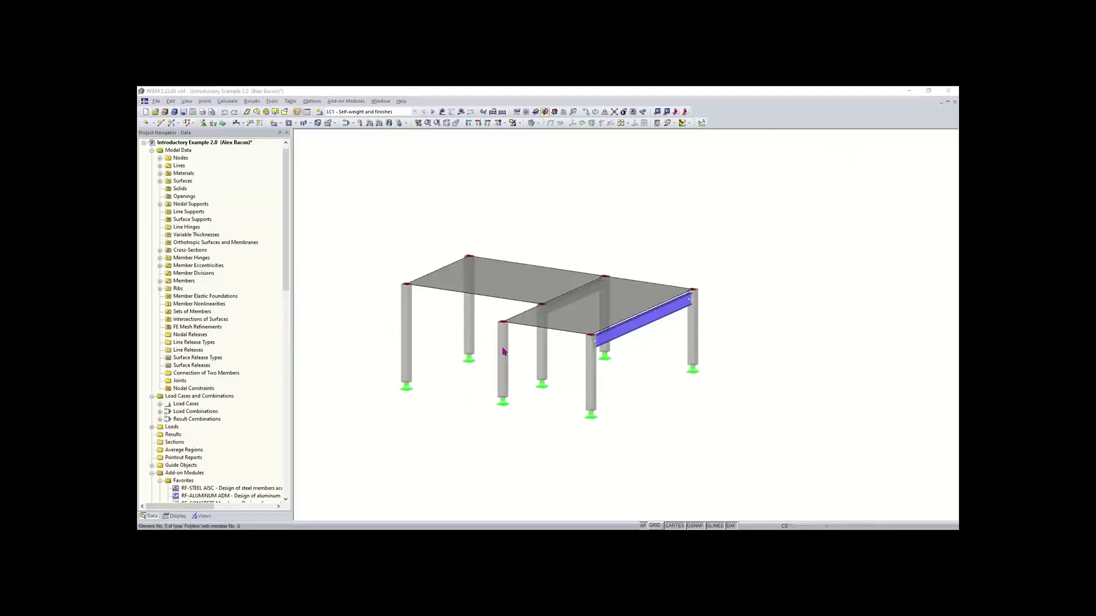
# Expand the Members list and highlight members 1 to 5, 7, 9 and again 4 one by one in the model
pyautogui.scroll(-1, 547, 381)
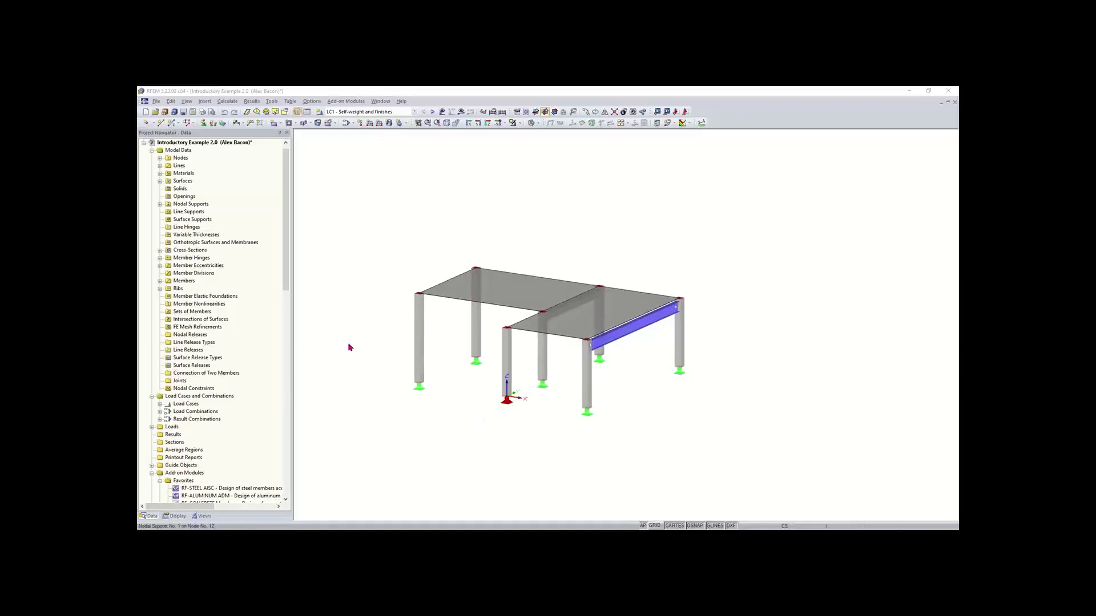
pyautogui.moveTo(553, 376); pyautogui.dragTo(594, 315, button='middle')
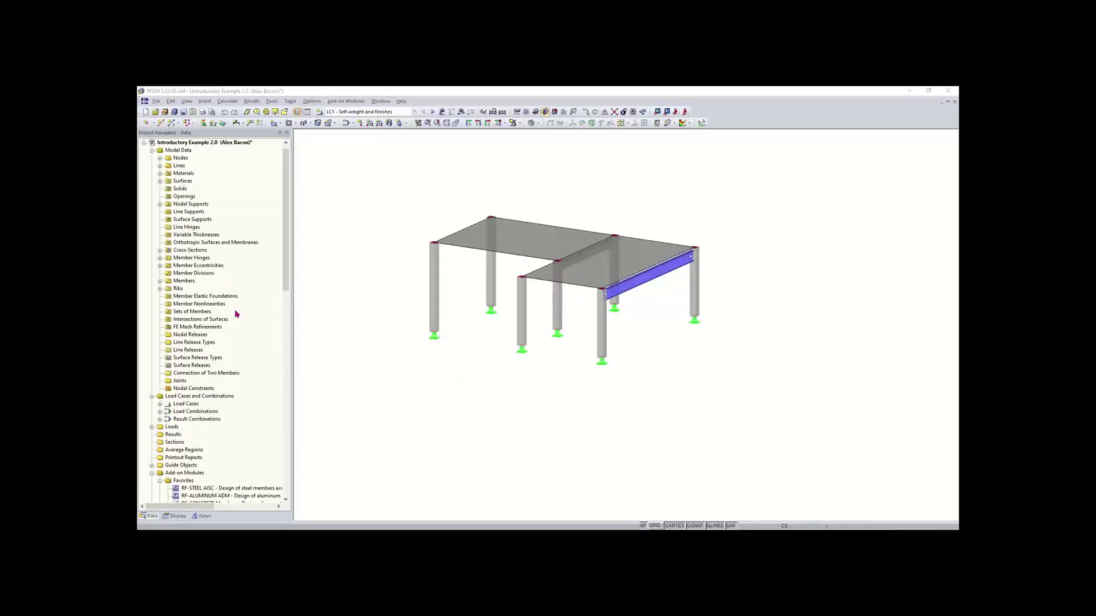
pyautogui.click(160, 280)
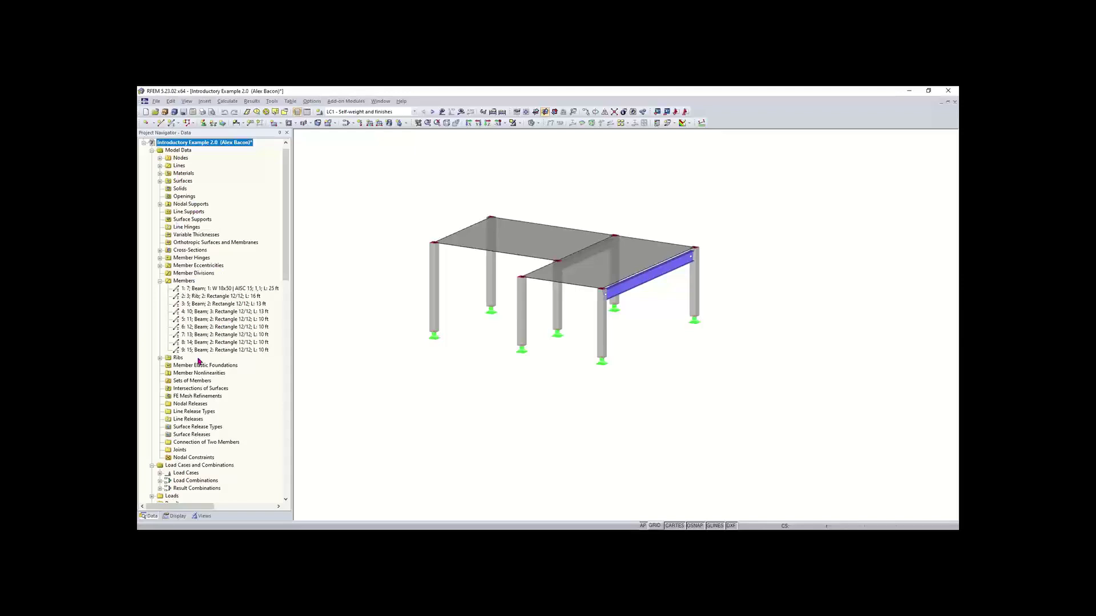
pyautogui.click(236, 289)
pyautogui.click(228, 297)
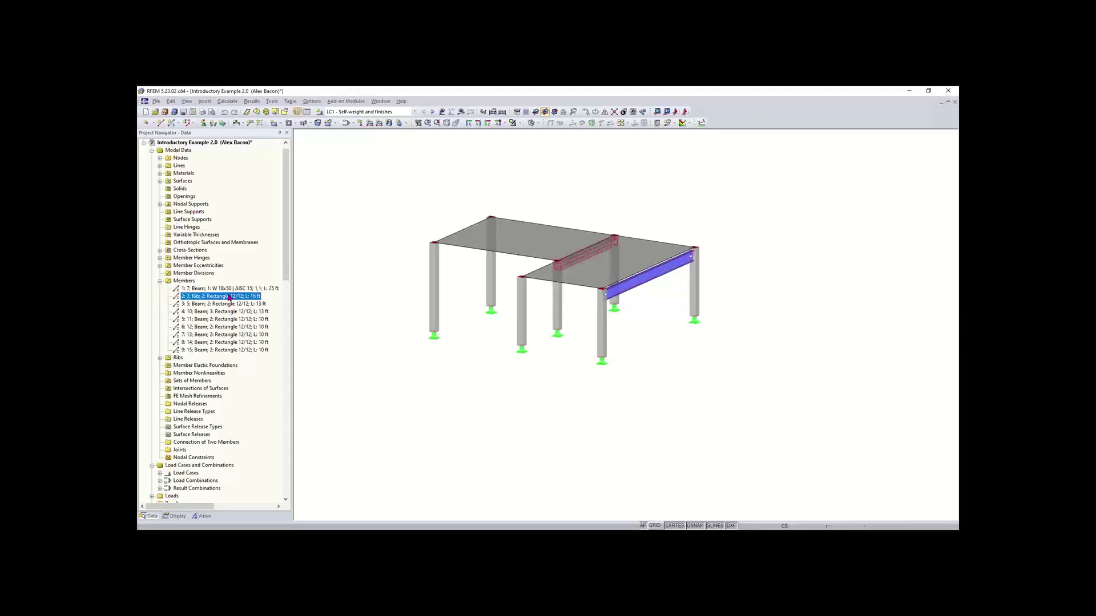
pyautogui.click(232, 305)
pyautogui.click(237, 312)
pyautogui.click(237, 319)
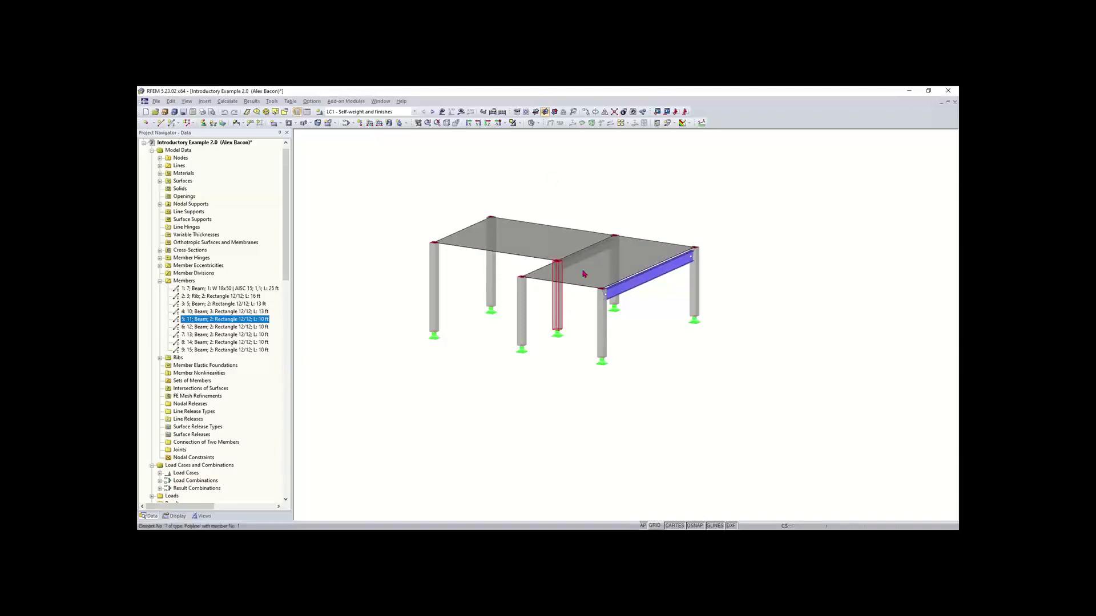
pyautogui.scroll(3, 583, 274)
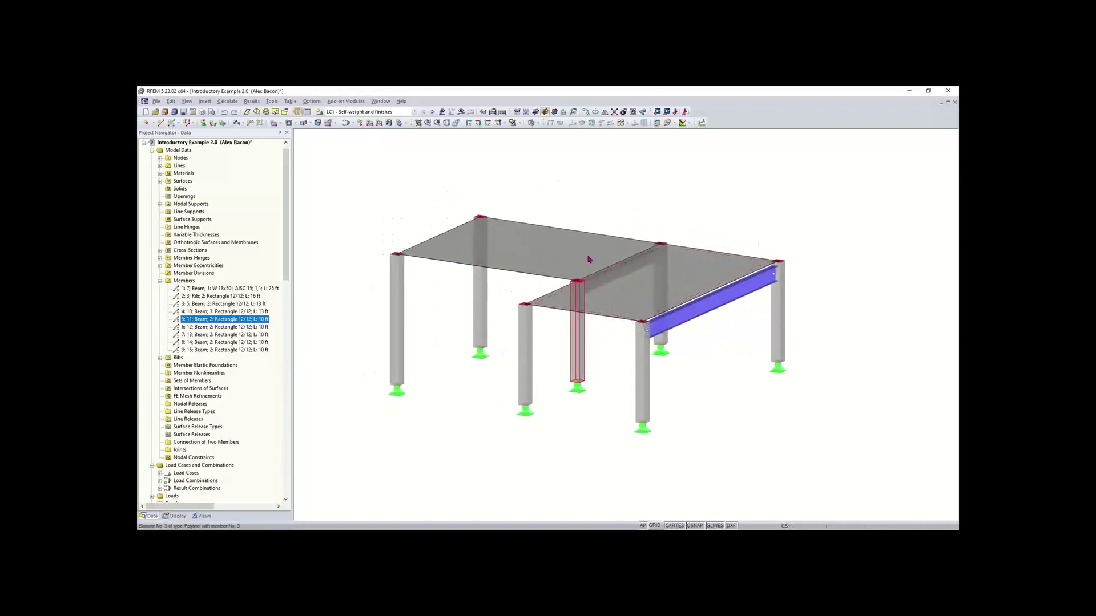
pyautogui.click(248, 334)
pyautogui.click(246, 350)
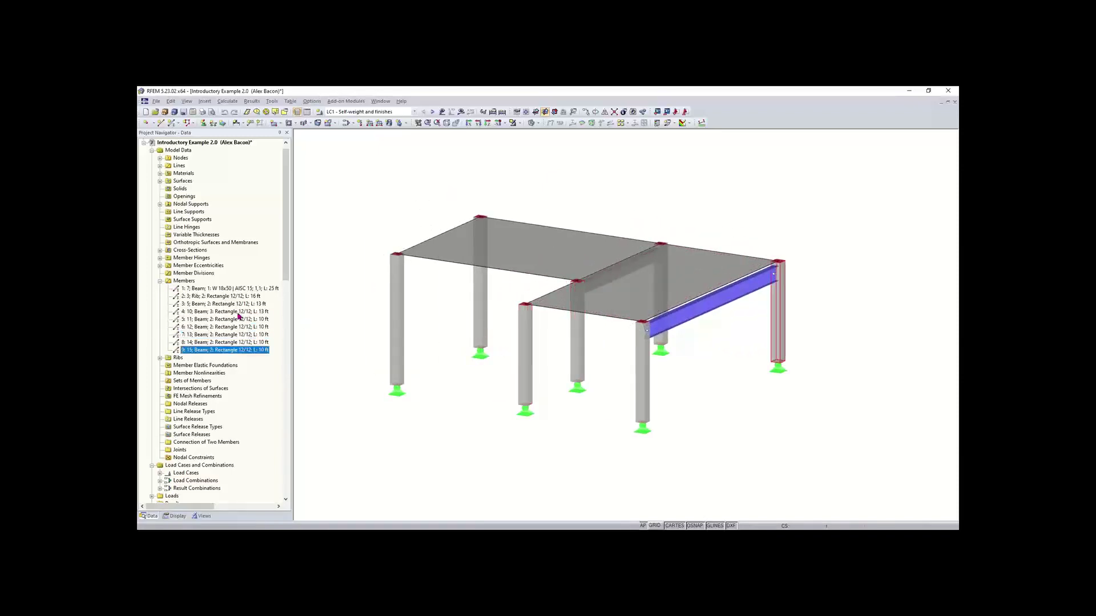
pyautogui.click(237, 312)
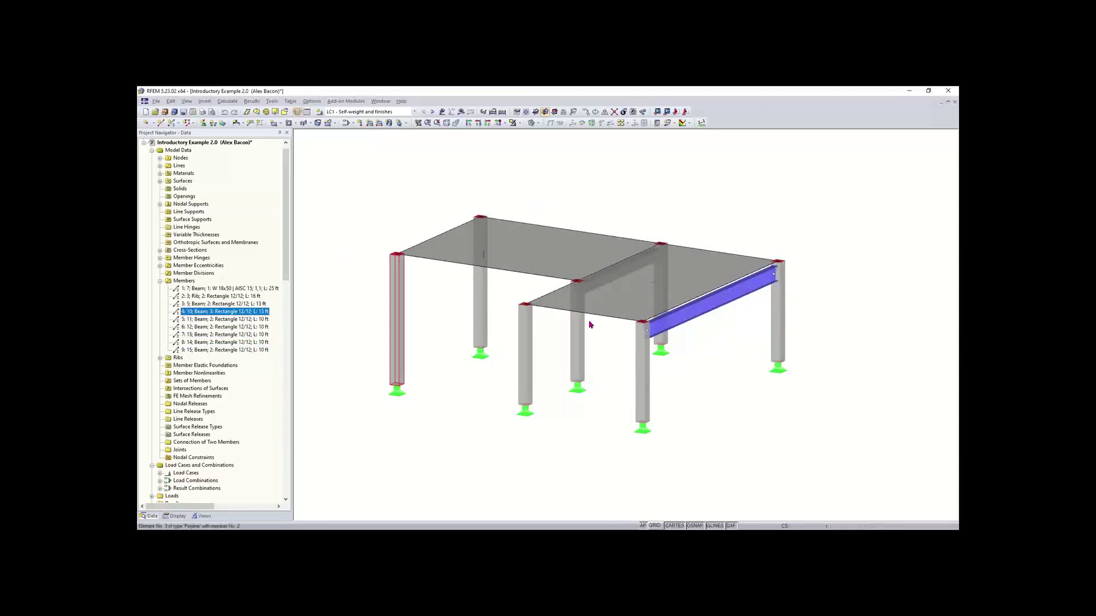
# Show the Members data table below the model and enlarge the table area
pyautogui.scroll(-1, 531, 246)
pyautogui.scroll(-1, 531, 246)
pyautogui.moveTo(531, 246); pyautogui.dragTo(557, 176, button='middle')
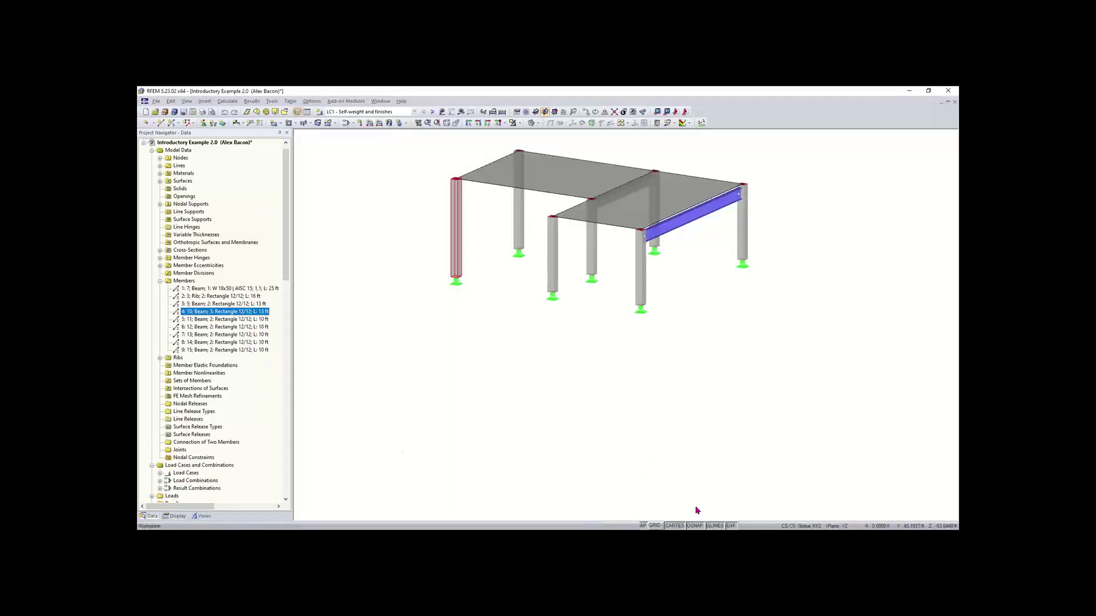
pyautogui.click(308, 113)
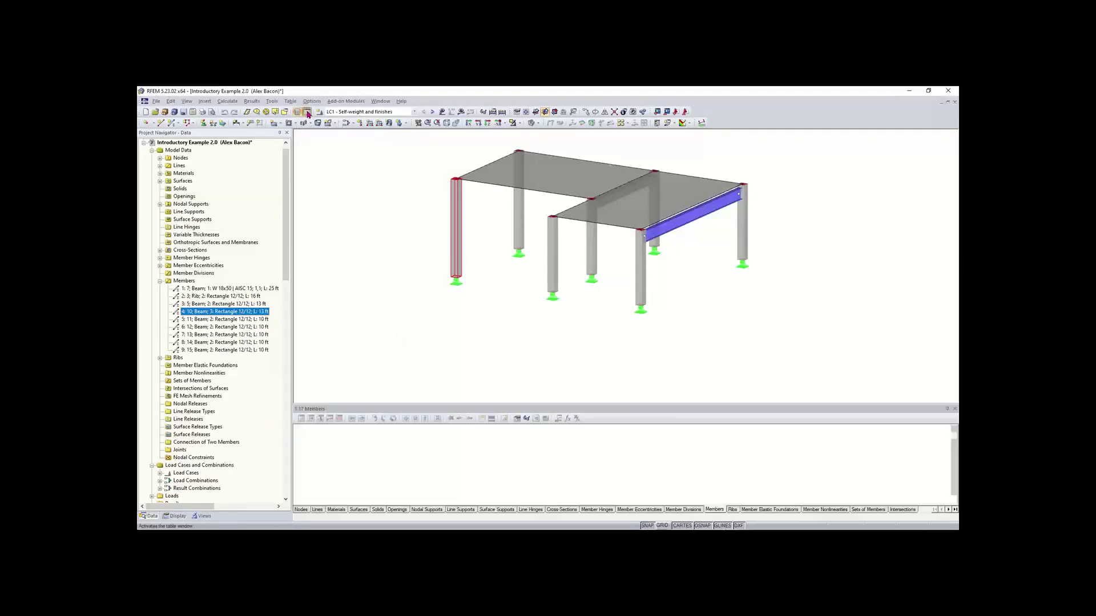
pyautogui.click(308, 113)
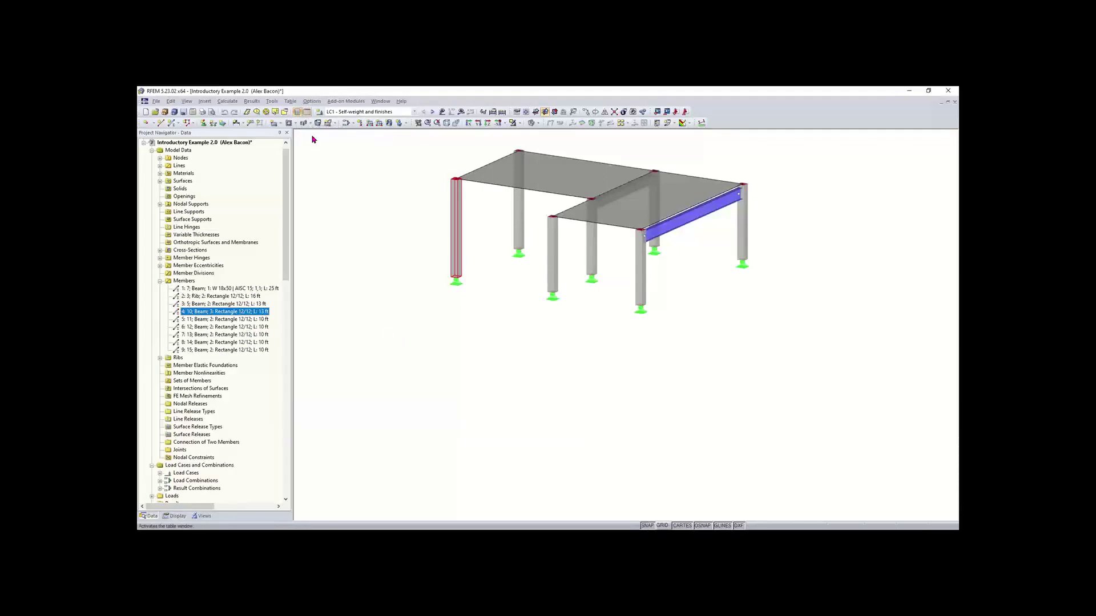
pyautogui.click(307, 112)
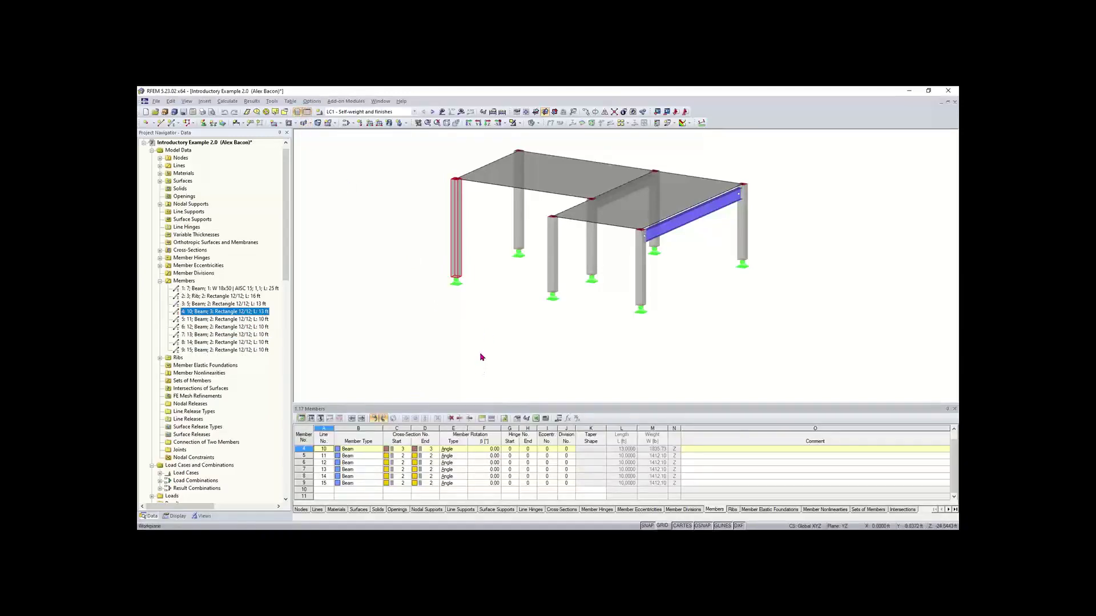
pyautogui.moveTo(488, 350); pyautogui.dragTo(487, 352)
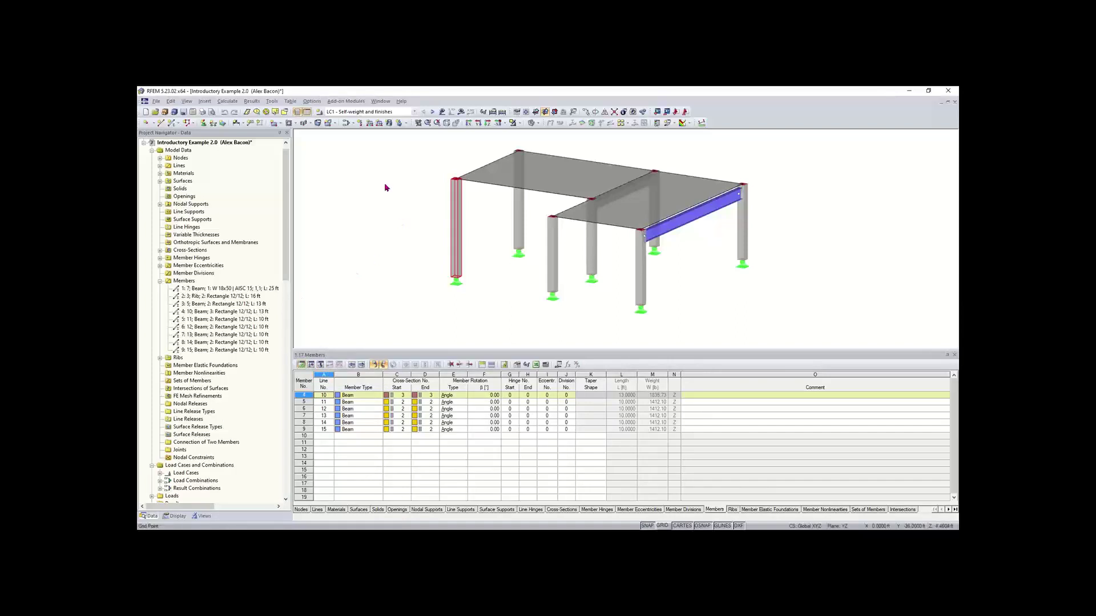
# Open the Configuration Manager, select the Standard - White configuration to view its settings, and close the dialog
pyautogui.click(311, 103)
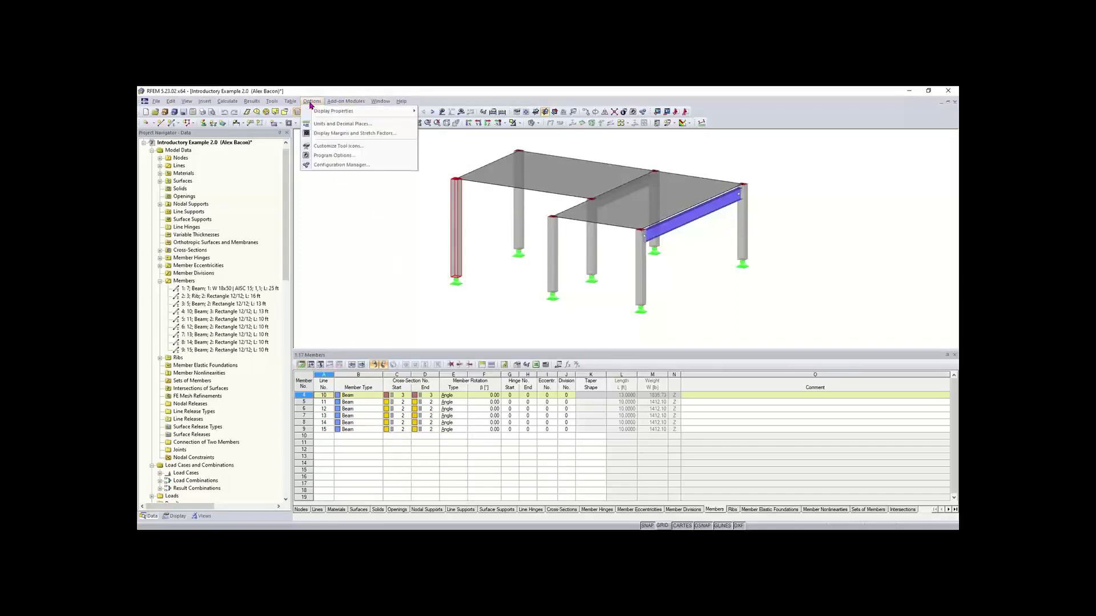
pyautogui.click(335, 166)
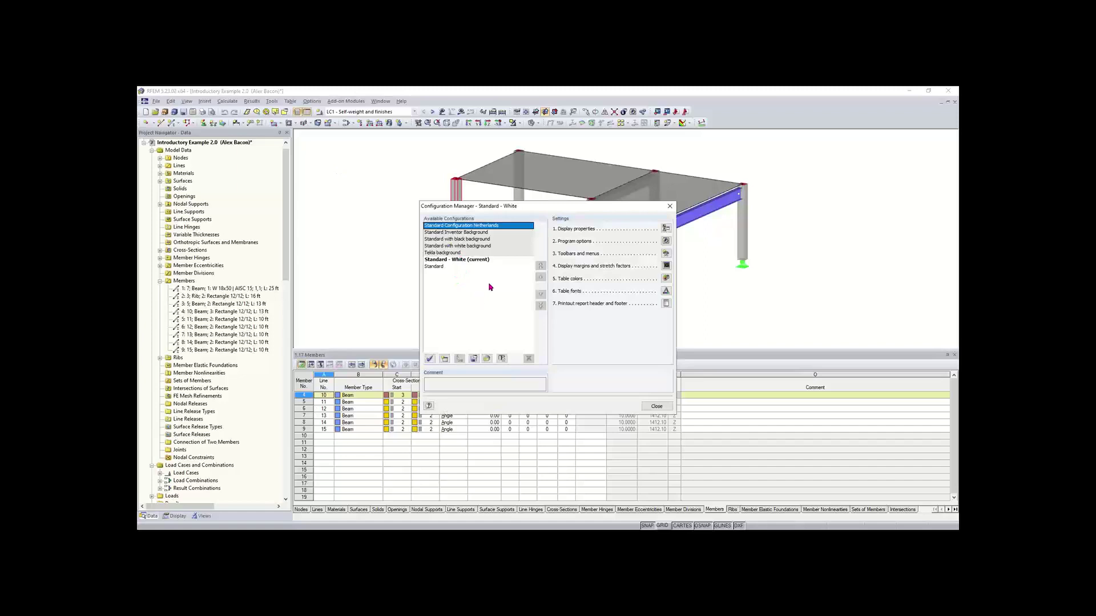
pyautogui.click(464, 261)
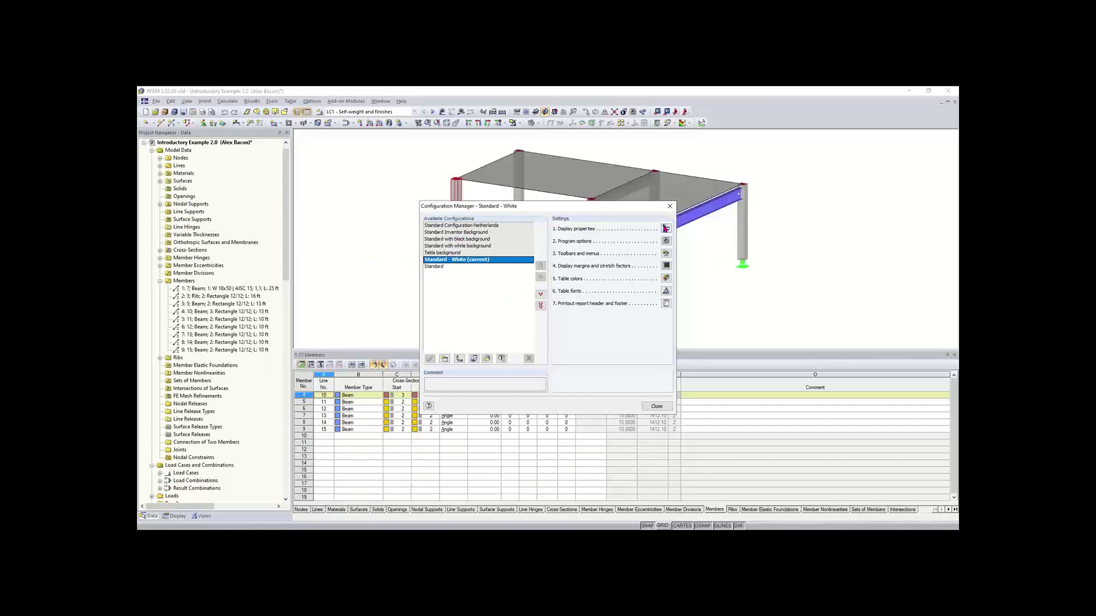
pyautogui.click(669, 206)
# Hide the data tables to give the model the full work area
pyautogui.click(306, 113)
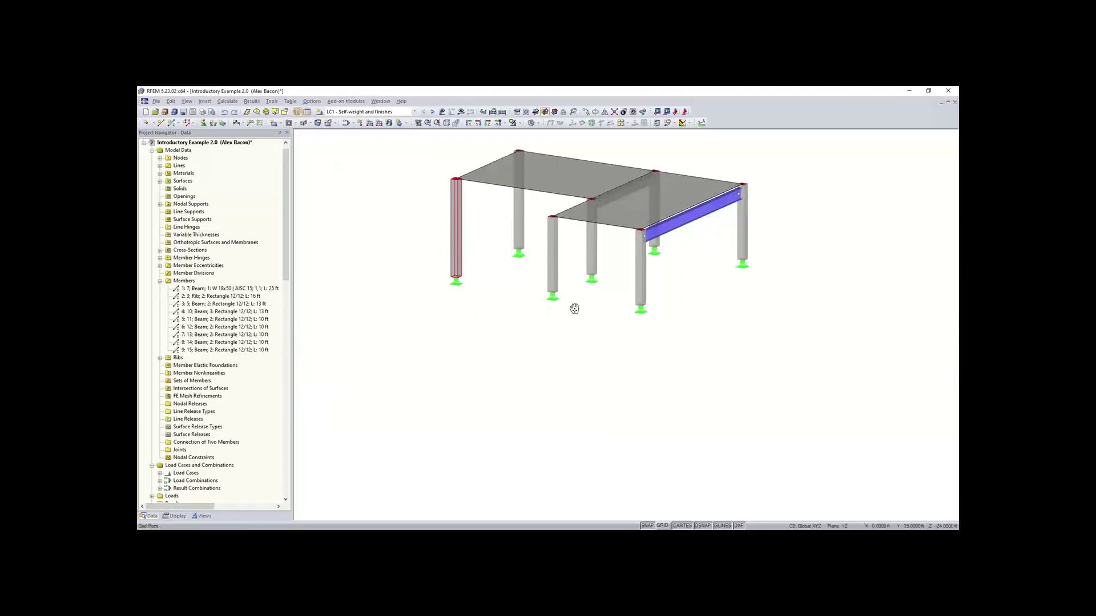
pyautogui.moveTo(574, 309); pyautogui.dragTo(562, 372, button='middle')
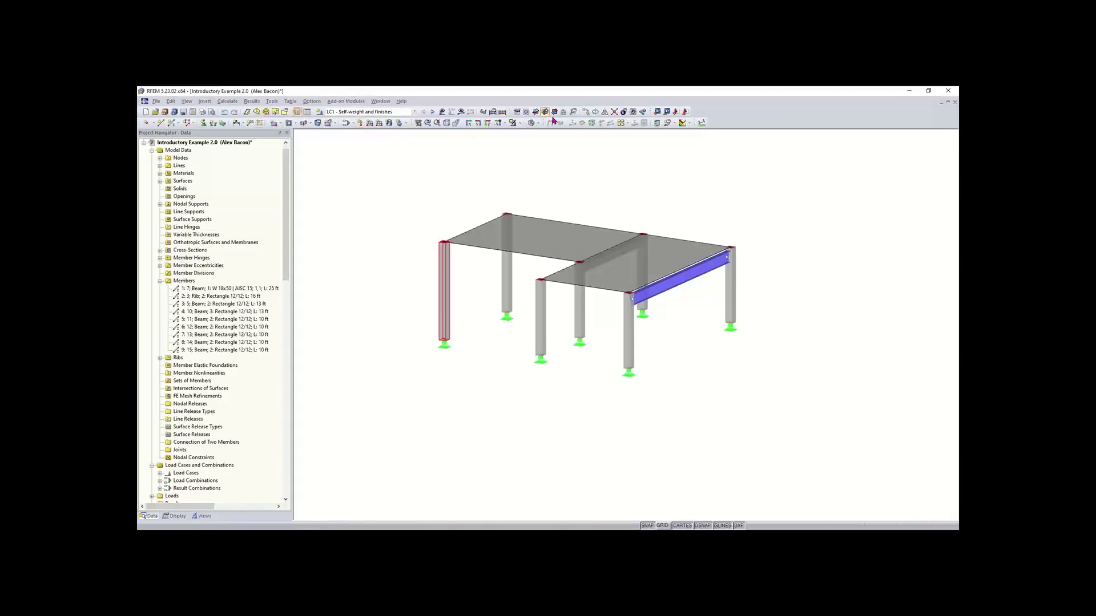
# Reset all toolbars and menus to their default arrangement
pyautogui.rightClick(719, 119)
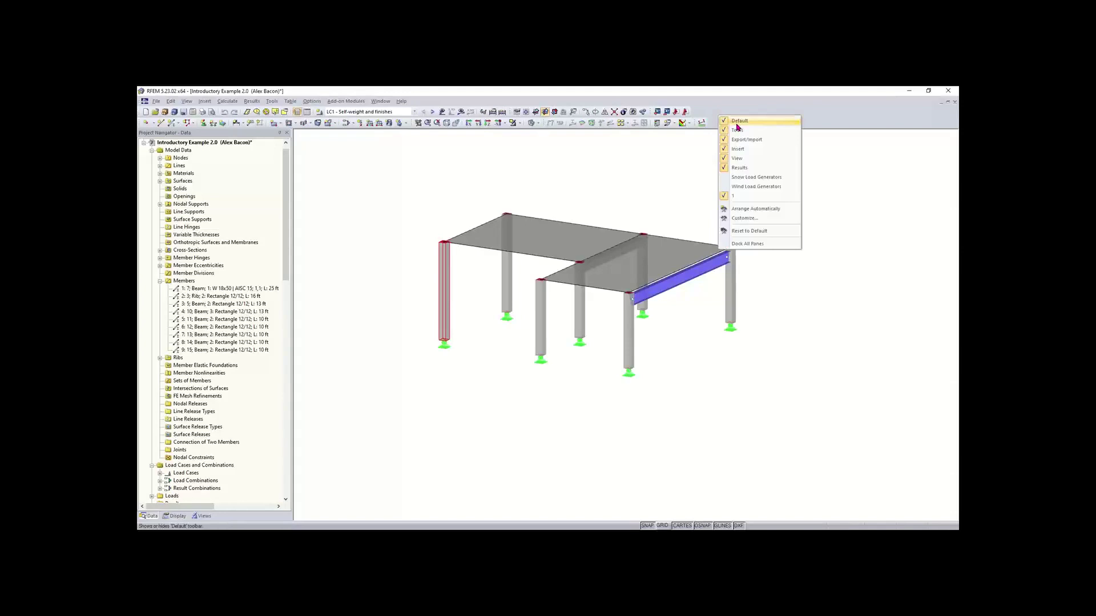
pyautogui.click(749, 231)
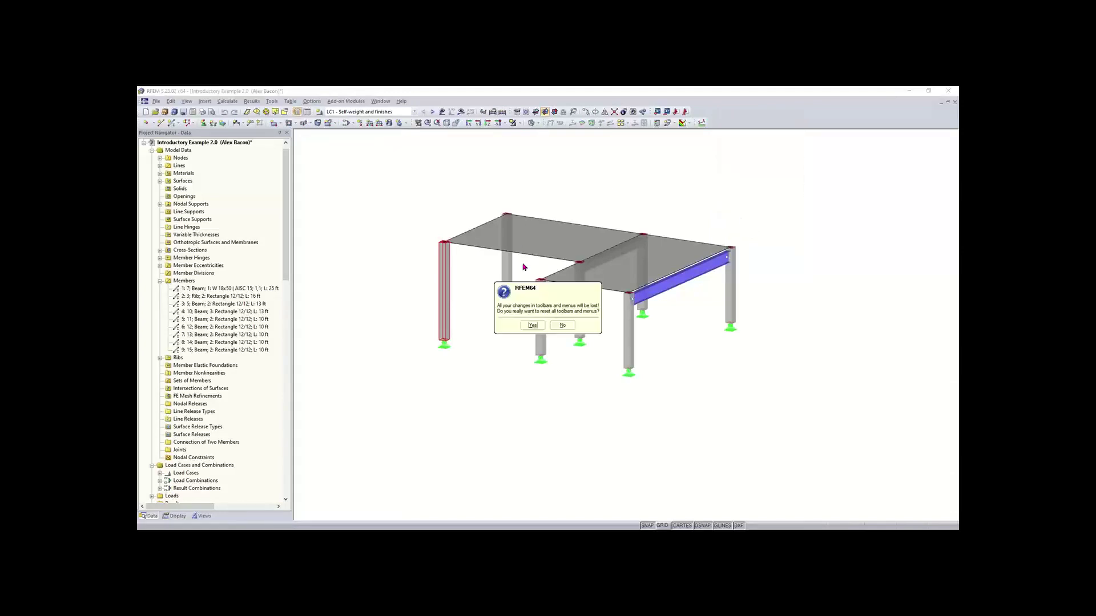
pyautogui.click(525, 324)
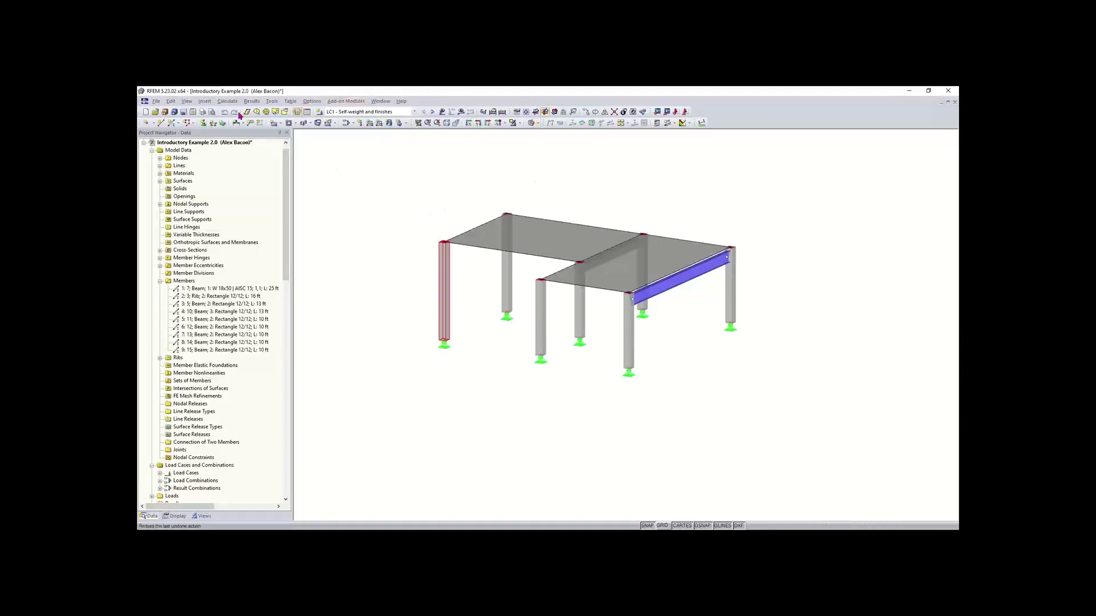
pyautogui.click(206, 102)
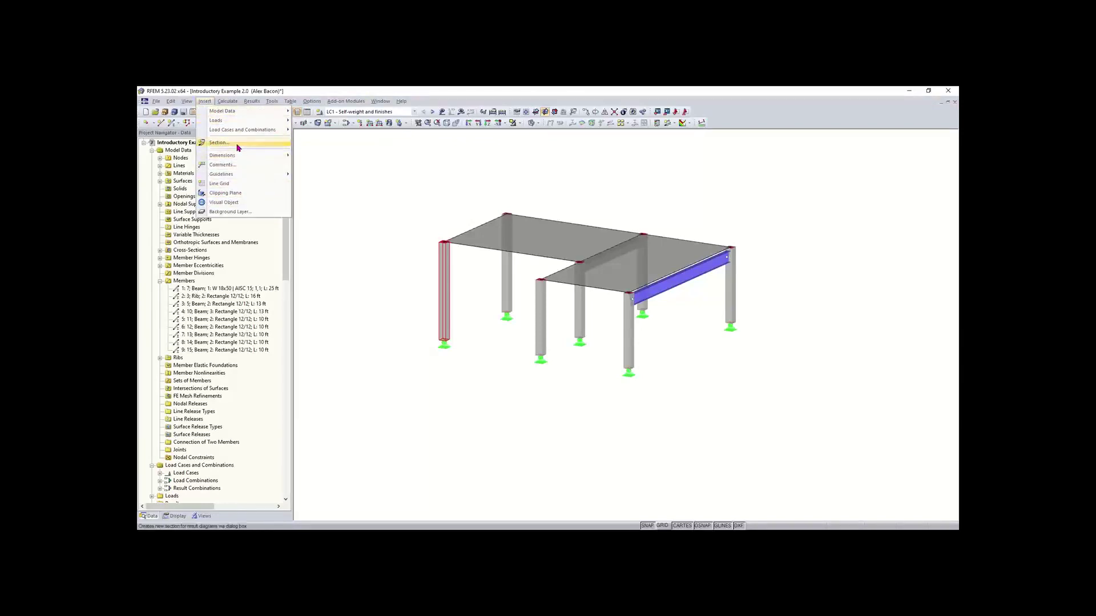
pyautogui.moveTo(240, 115)
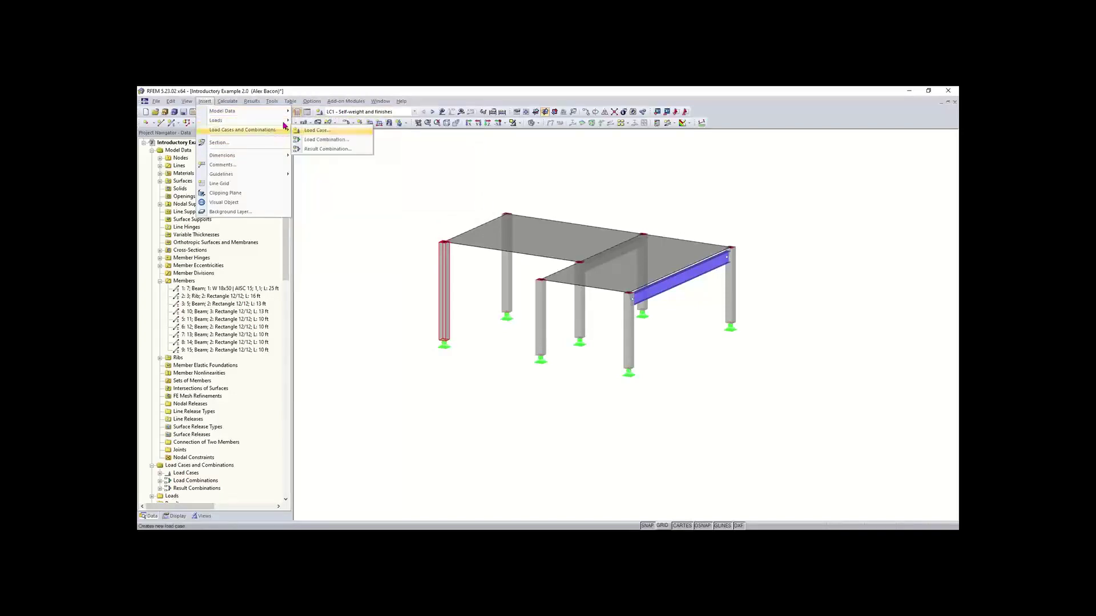
pyautogui.click(452, 160)
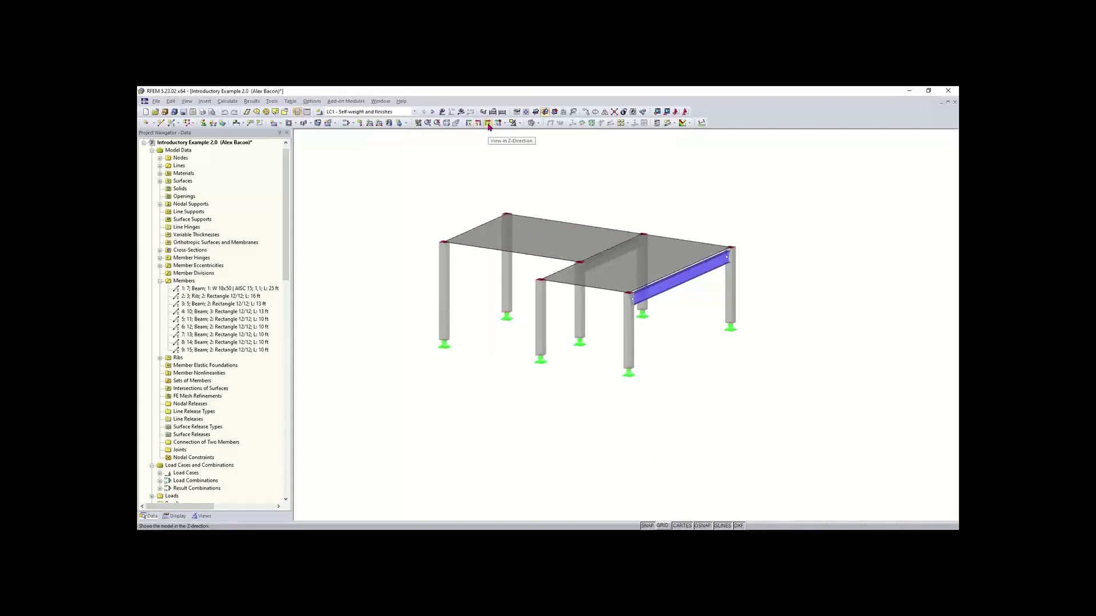
# View the whole model isometrically, look at it along the X, Y and Z directions, and return to the isometric view
pyautogui.click(447, 124)
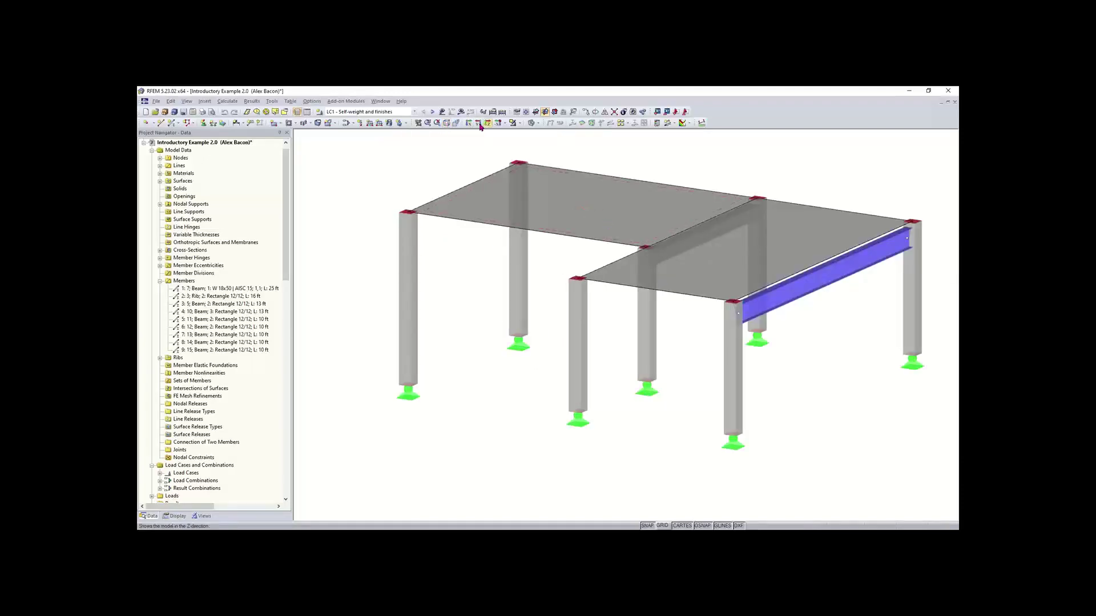
pyautogui.click(469, 123)
pyautogui.click(478, 124)
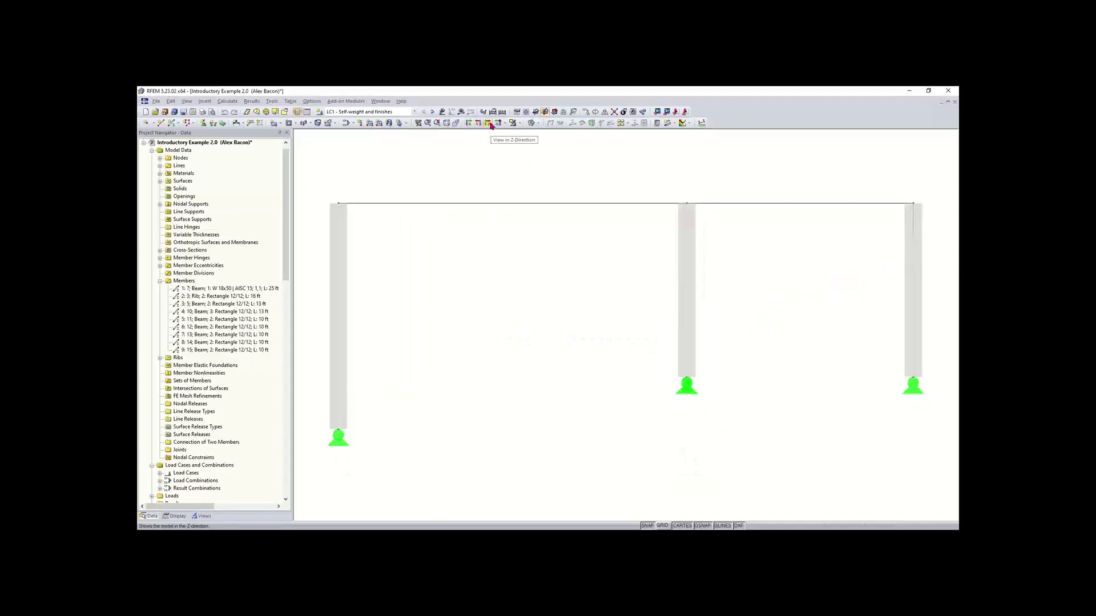
pyautogui.click(492, 125)
pyautogui.click(500, 125)
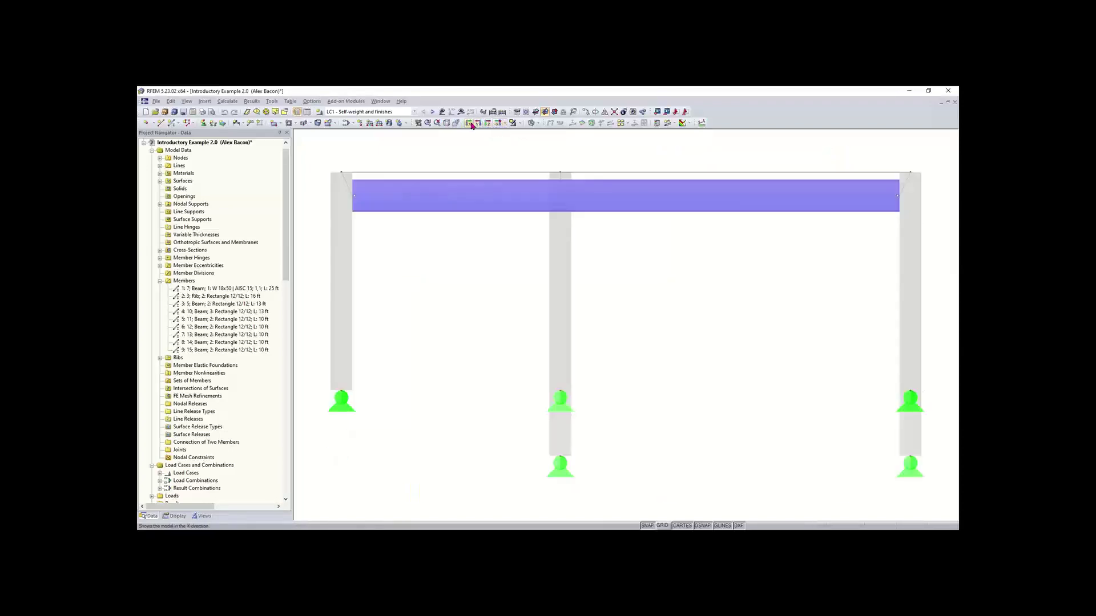
pyautogui.click(447, 124)
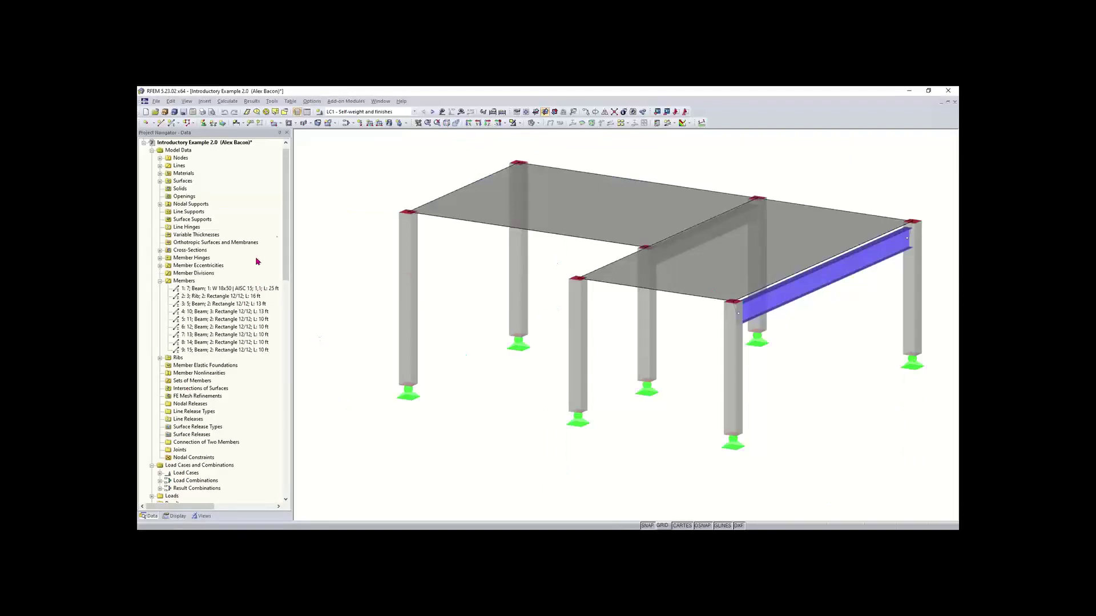
# Look through the navigator's list of add-on modules, from the favorites to the steel, concrete, timber and dynamic analysis modules
pyautogui.moveTo(286, 218); pyautogui.dragTo(288, 355)
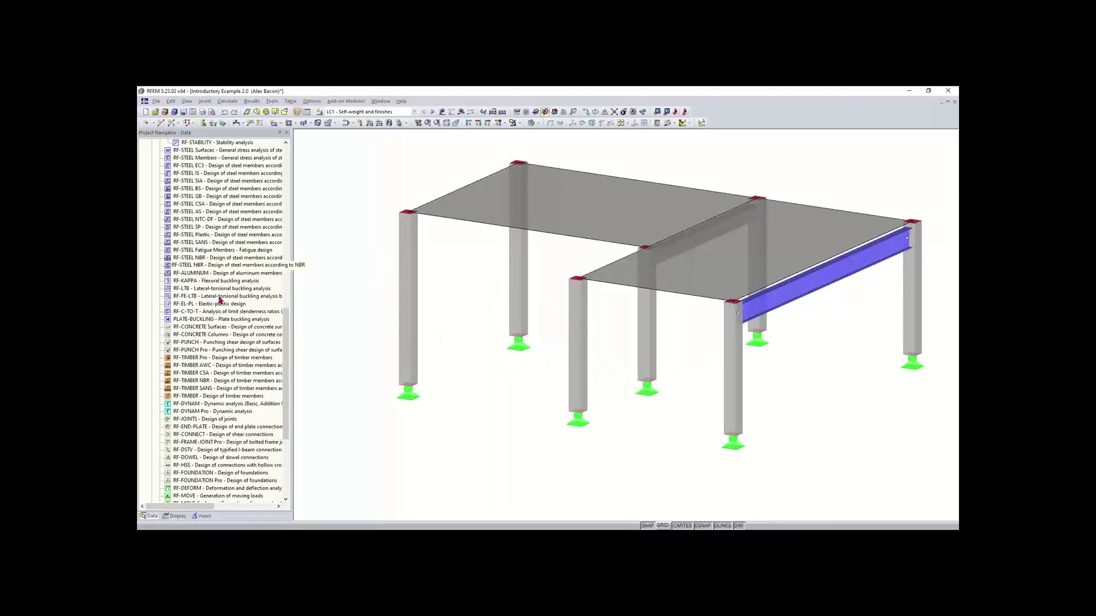
pyautogui.scroll(2, 289, 320)
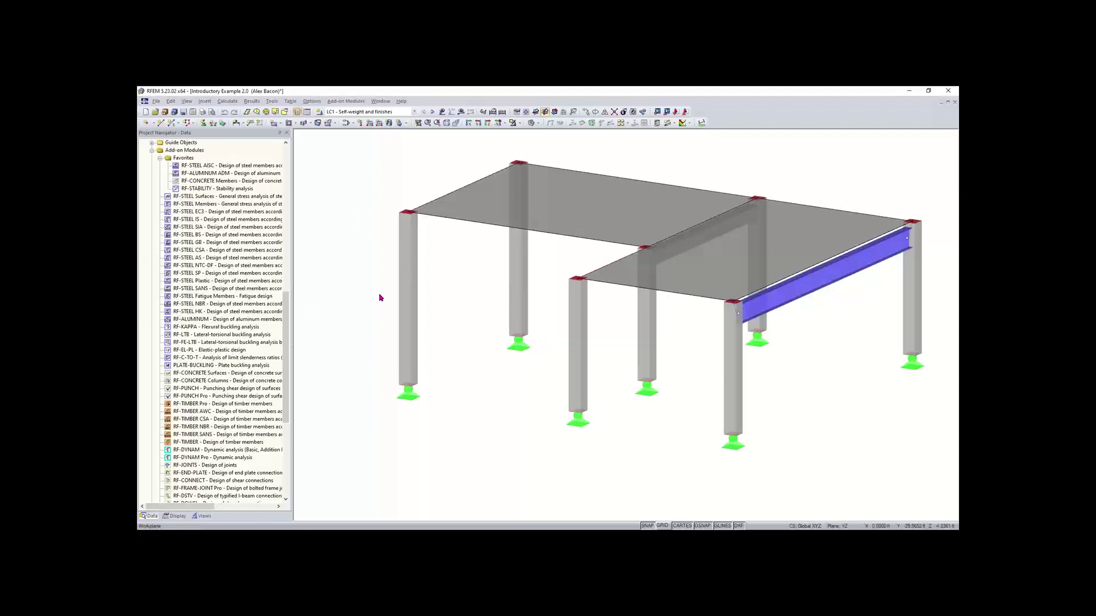
pyautogui.scroll(3, 289, 314)
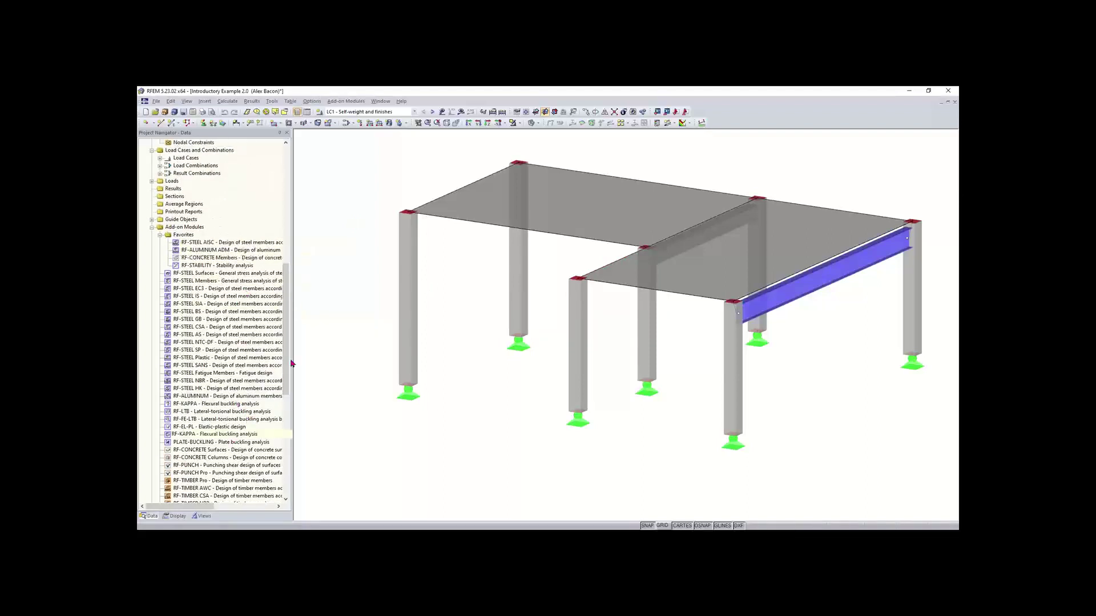
pyautogui.moveTo(286, 344); pyautogui.dragTo(285, 390)
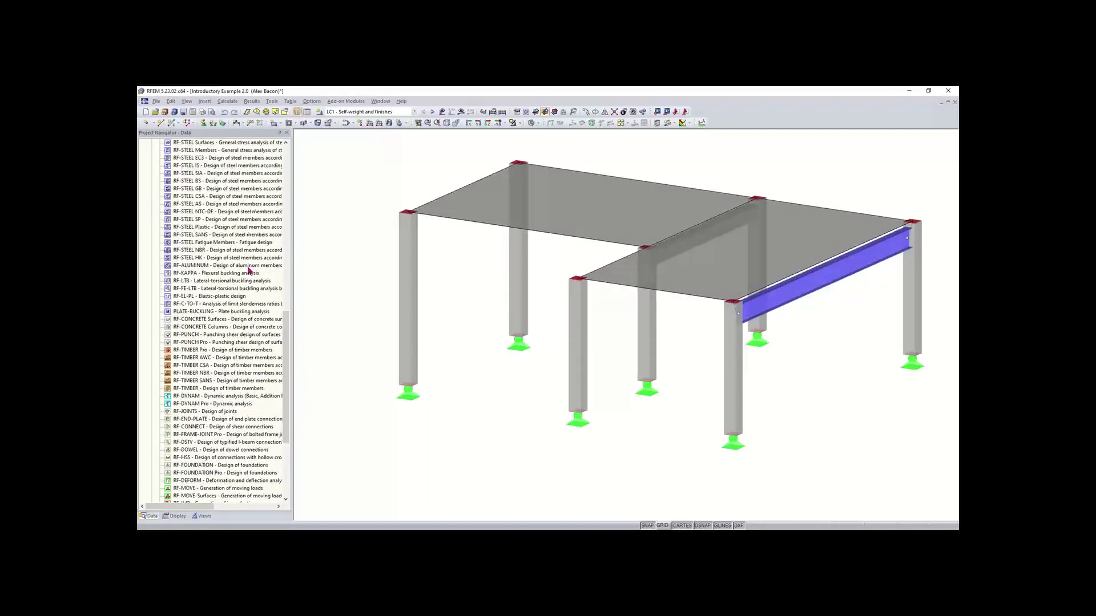
pyautogui.moveTo(286, 345); pyautogui.dragTo(285, 179)
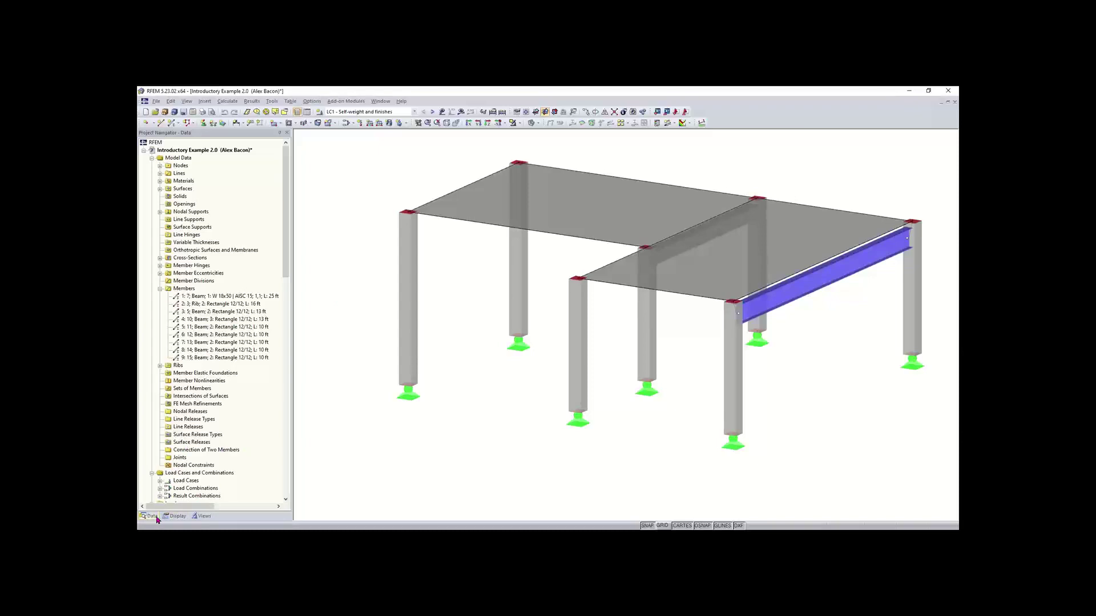
# Select member 4 in the Members list and switch the navigator to the model and load display settings
pyautogui.click(203, 319)
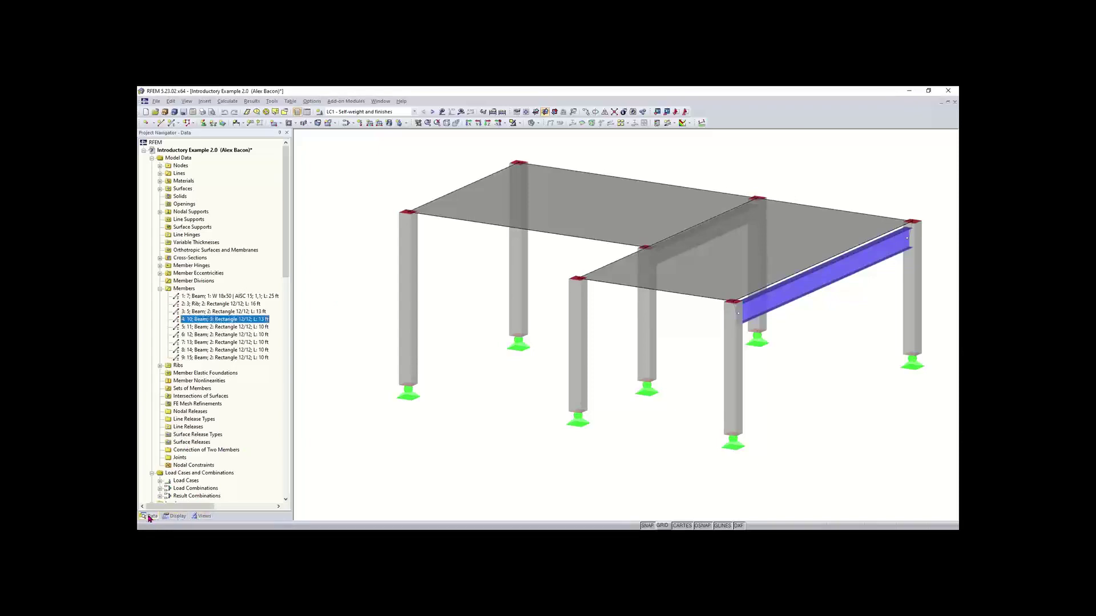
pyautogui.click(178, 516)
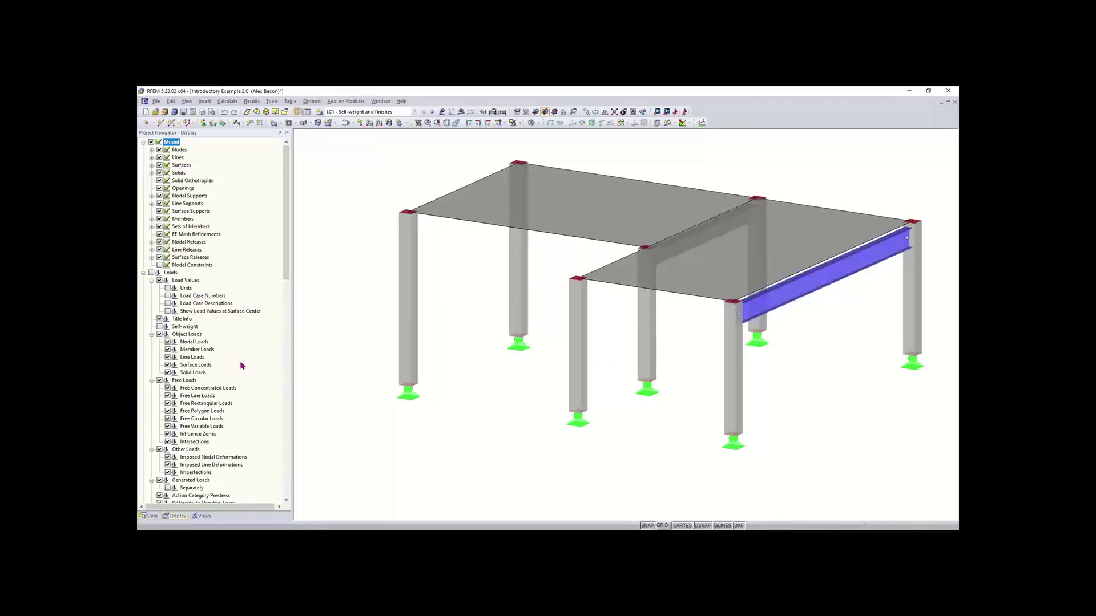
# Collapse all expanded display categories in the navigator, from Model and Loads down to Colors in Graphics According to and Rendering
pyautogui.click(144, 273)
pyautogui.click(144, 143)
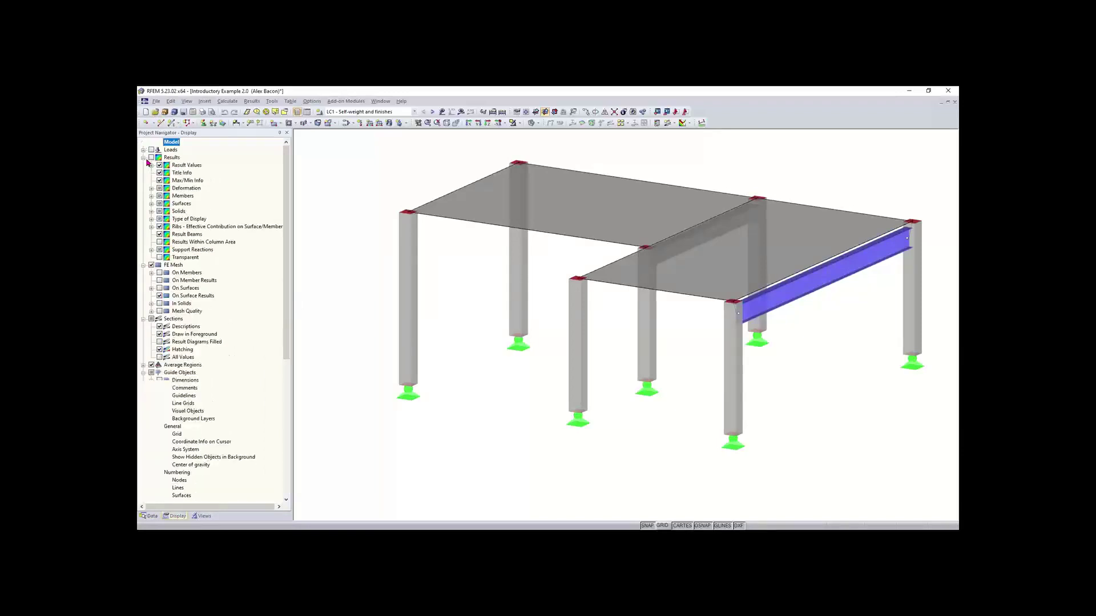
pyautogui.click(144, 157)
pyautogui.click(144, 165)
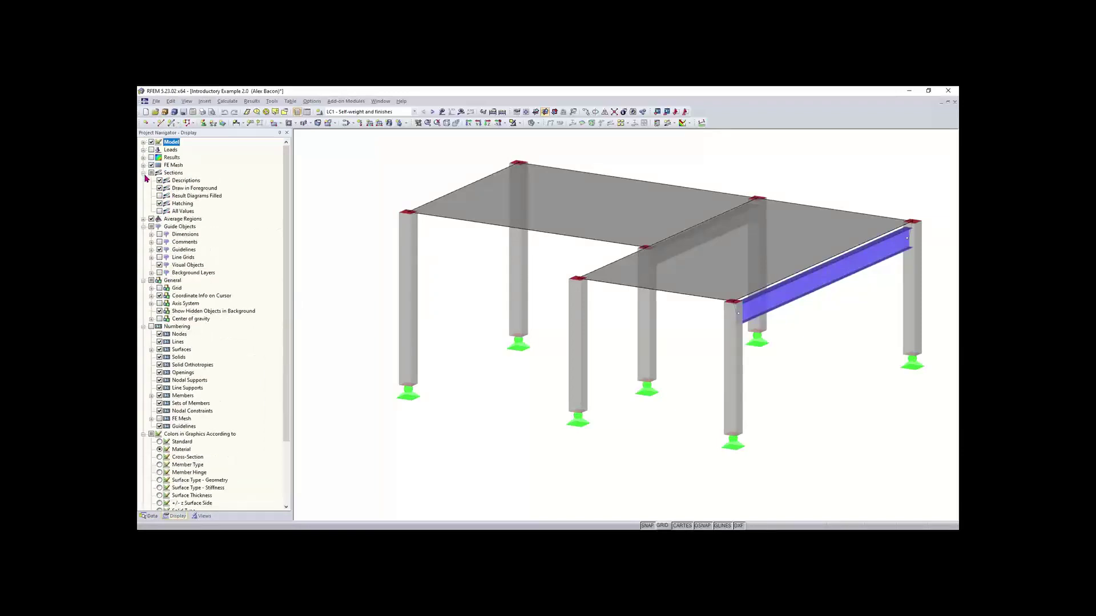
pyautogui.click(143, 173)
pyautogui.click(143, 188)
pyautogui.click(143, 196)
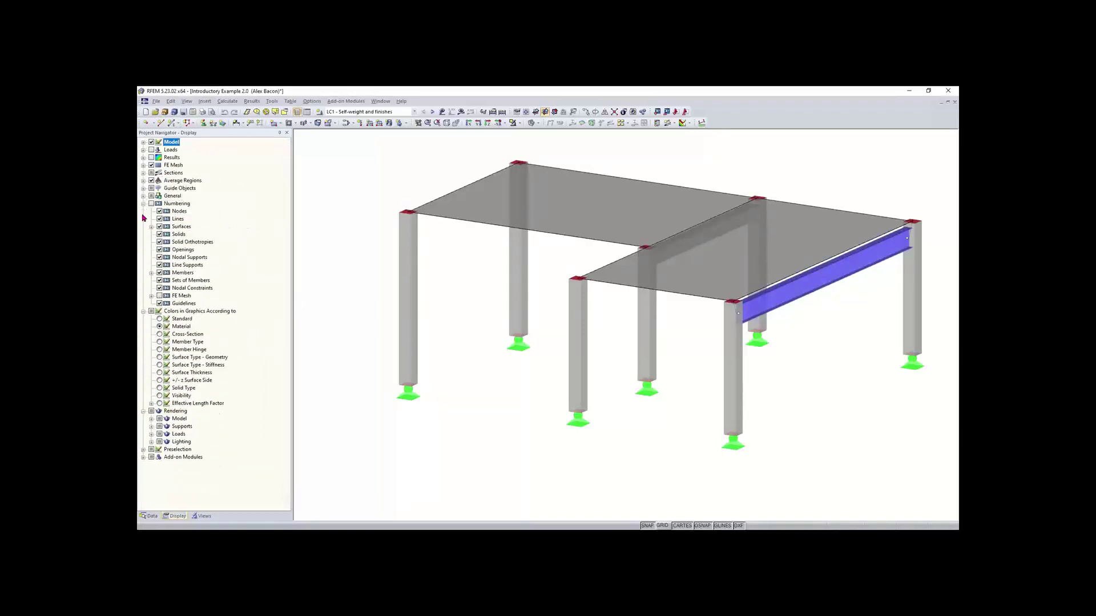
pyautogui.click(143, 203)
pyautogui.click(143, 211)
pyautogui.click(143, 220)
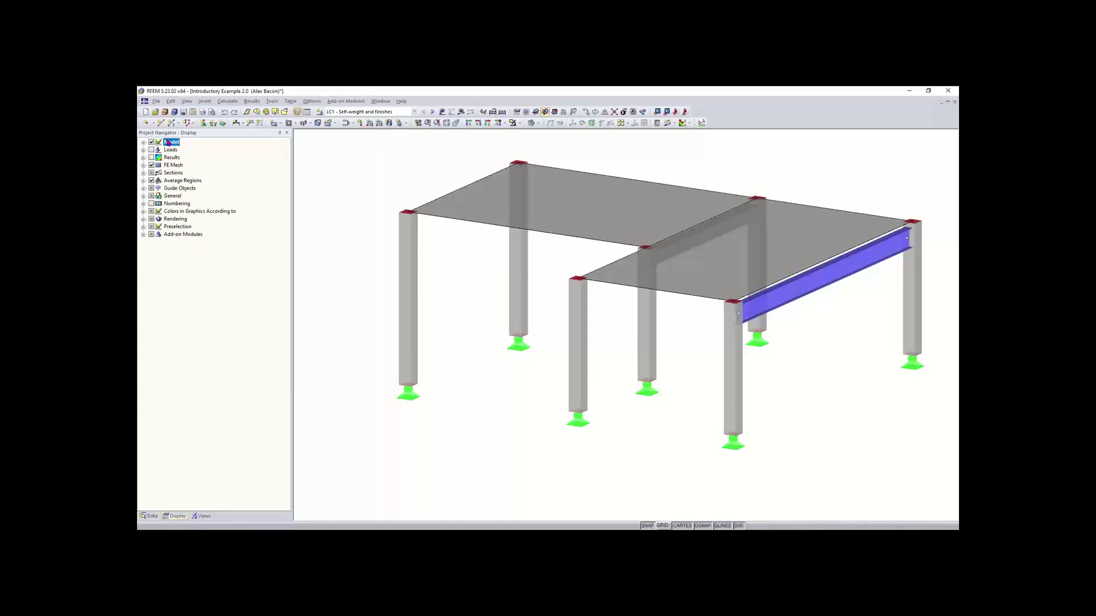
# Hide the surfaces through the Model display settings, show them again and collapse the Model category
pyautogui.click(144, 142)
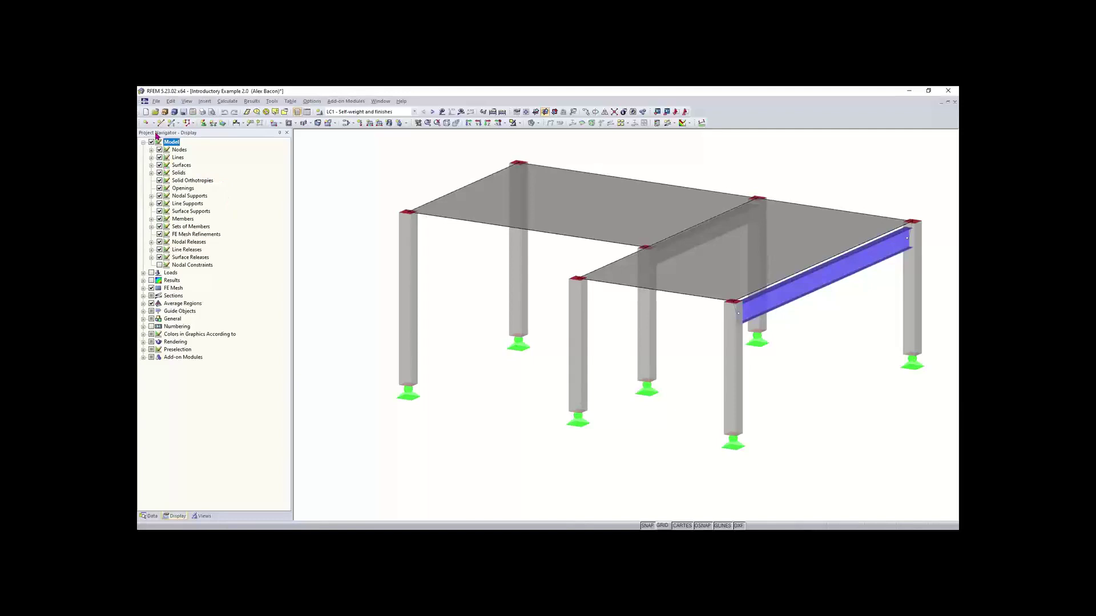
pyautogui.click(160, 165)
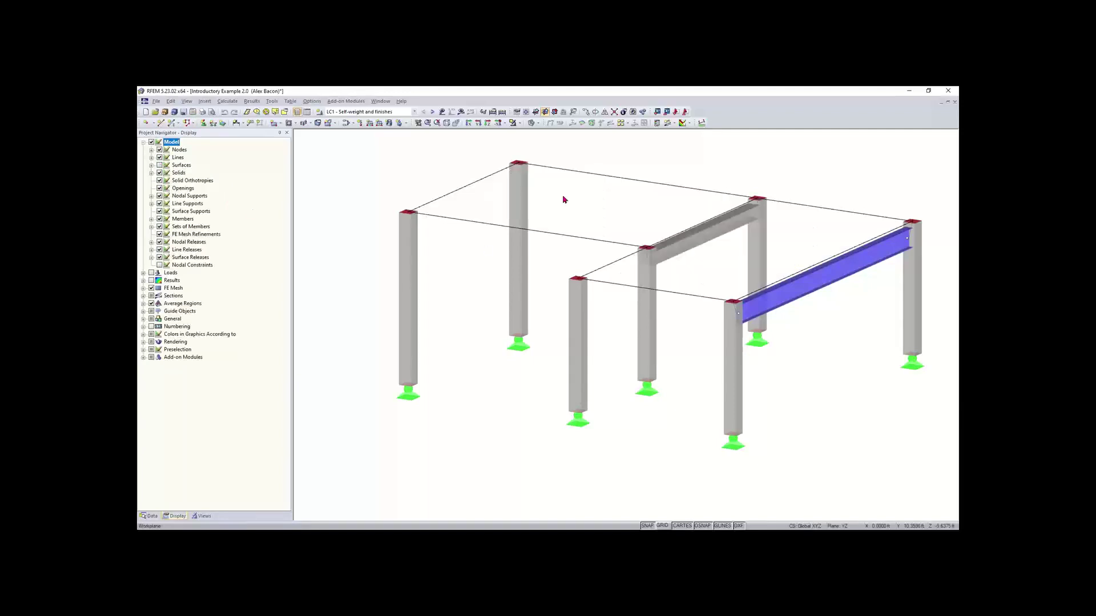
pyautogui.click(160, 166)
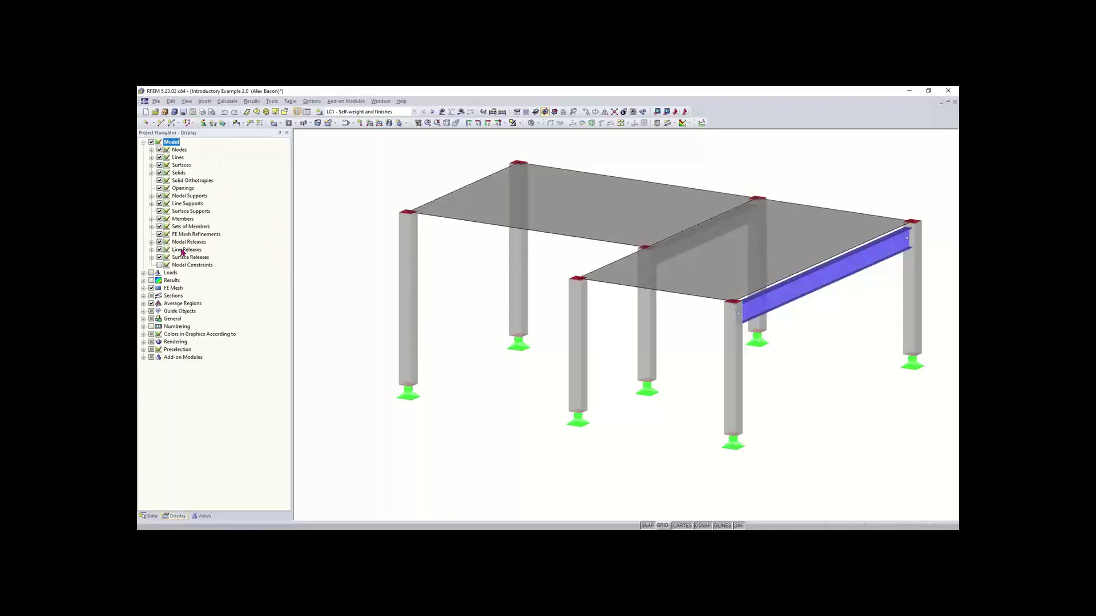
pyautogui.click(144, 143)
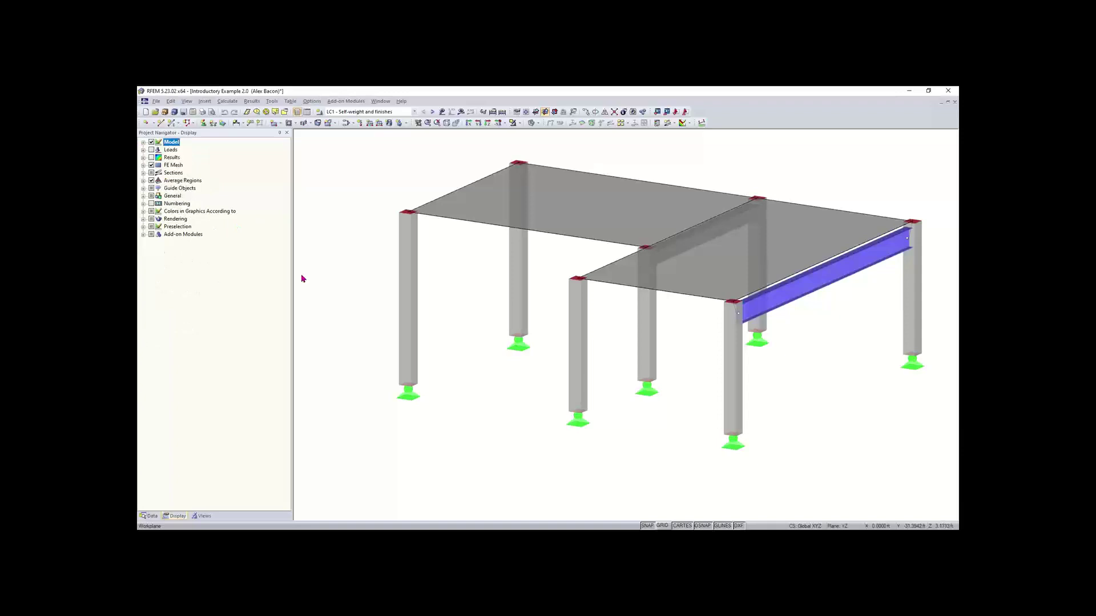
# Switch the navigator to the views, activate the visibilities and expand Members by Cross-Section to isolate the W 18x50 beam
pyautogui.click(203, 516)
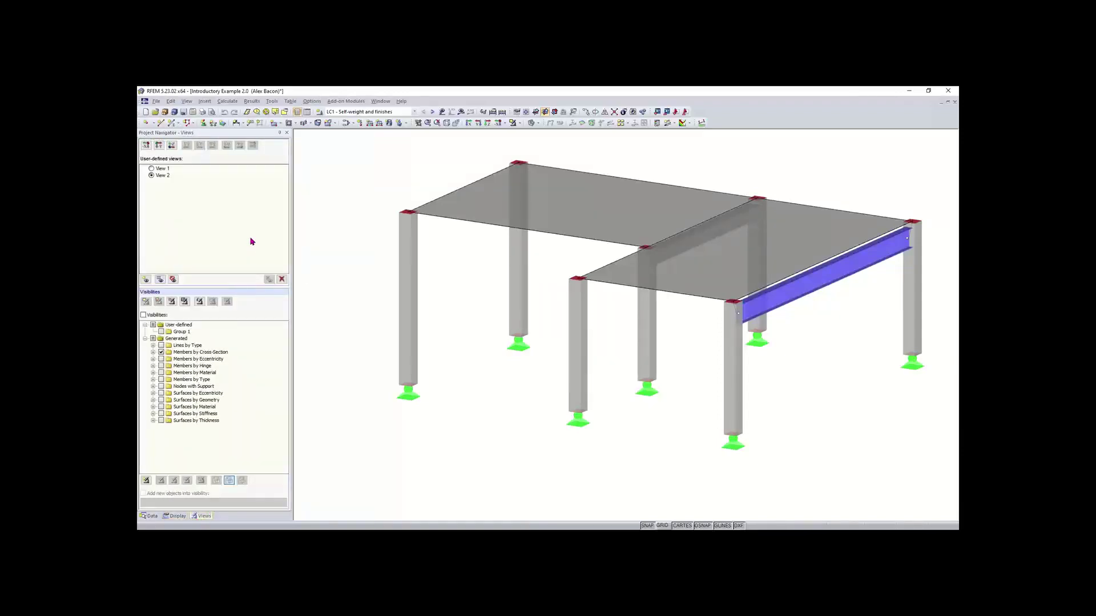
pyautogui.click(144, 316)
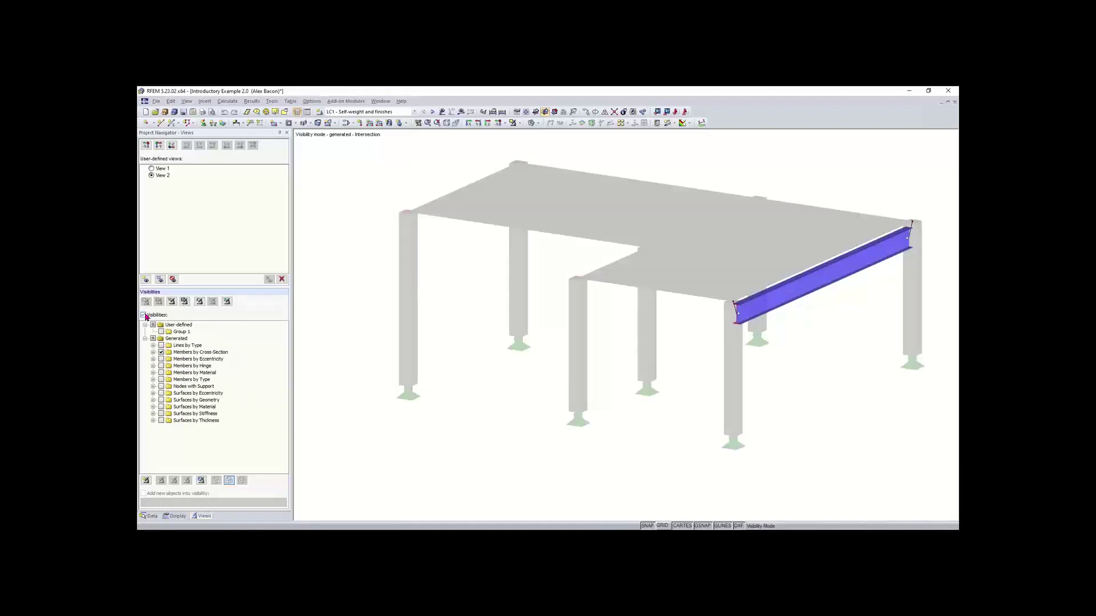
pyautogui.click(162, 352)
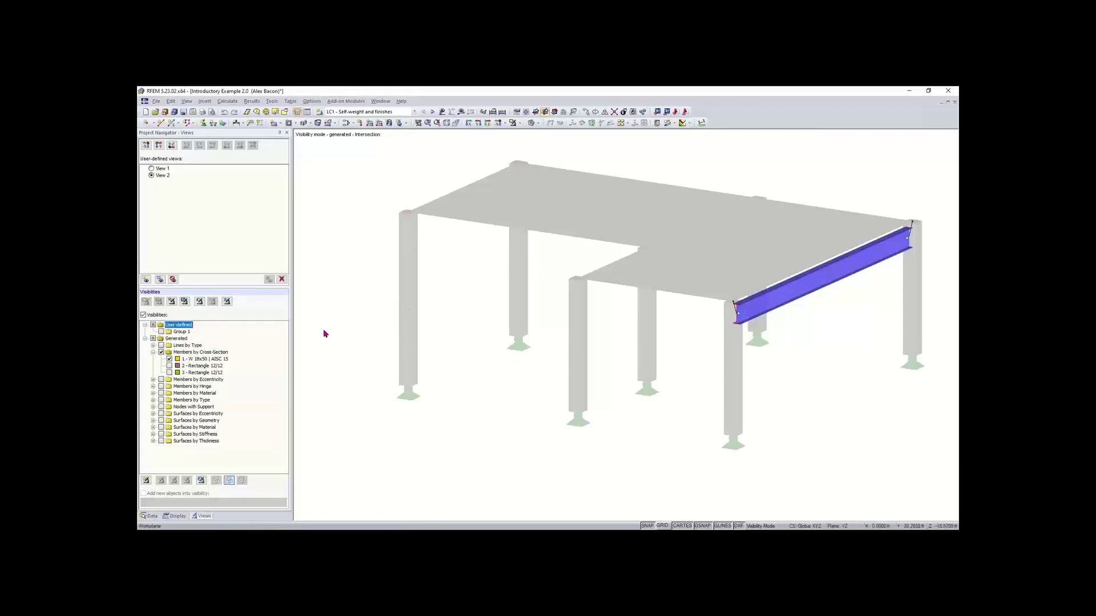
pyautogui.moveTo(516, 340); pyautogui.dragTo(479, 340, button='middle')
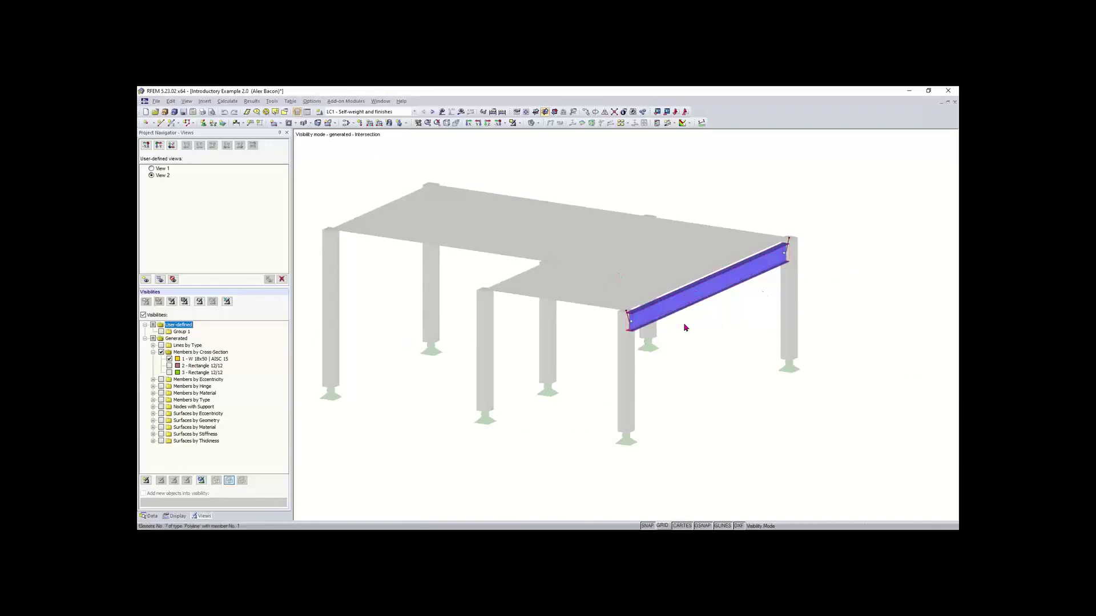
# Isolate the members with cross-section 2 - Rectangle 12/12, and return to isolating only the W 18x50 beam
pyautogui.click(170, 366)
pyautogui.click(170, 359)
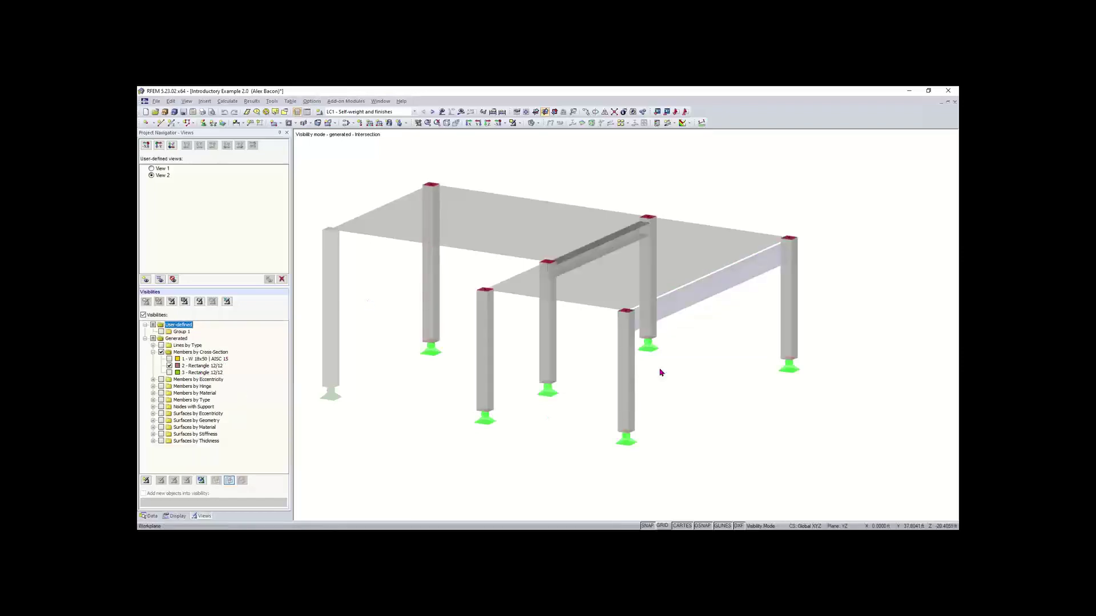
pyautogui.scroll(-1, 631, 392)
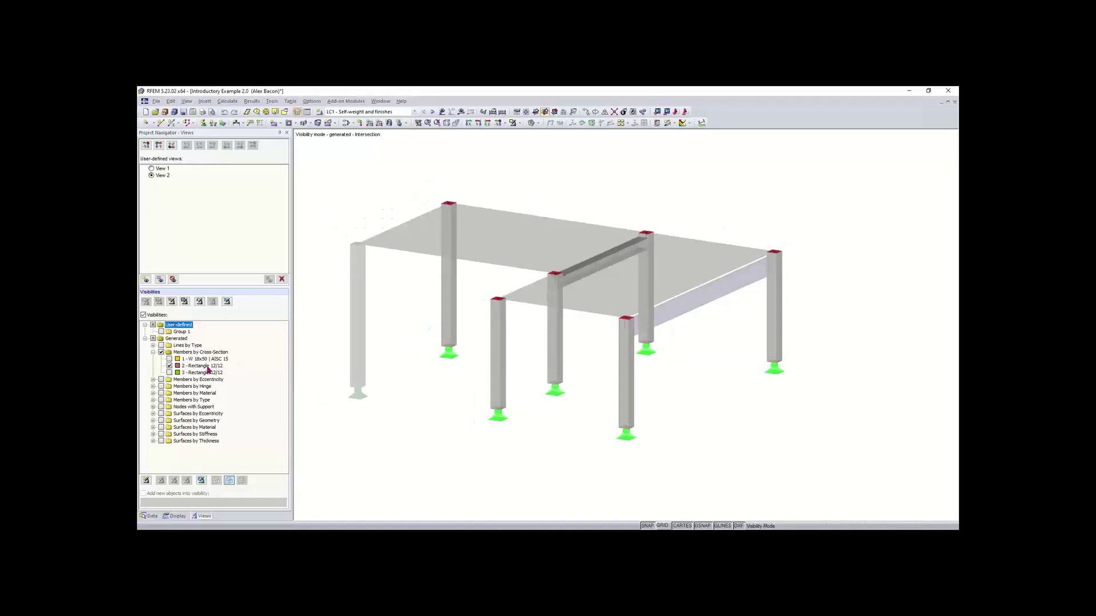
pyautogui.click(169, 366)
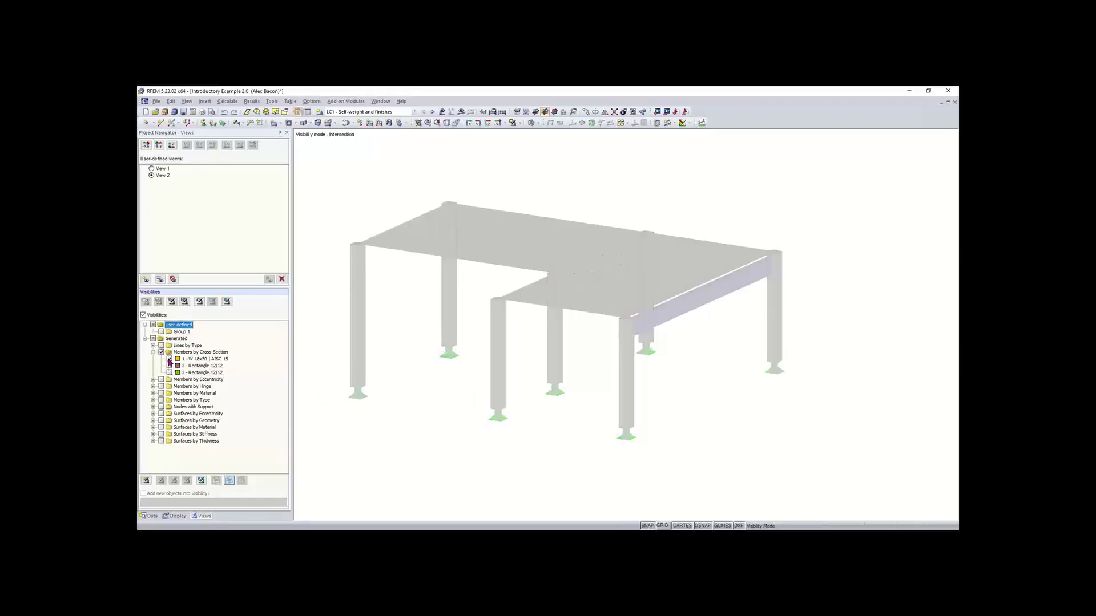
pyautogui.click(169, 359)
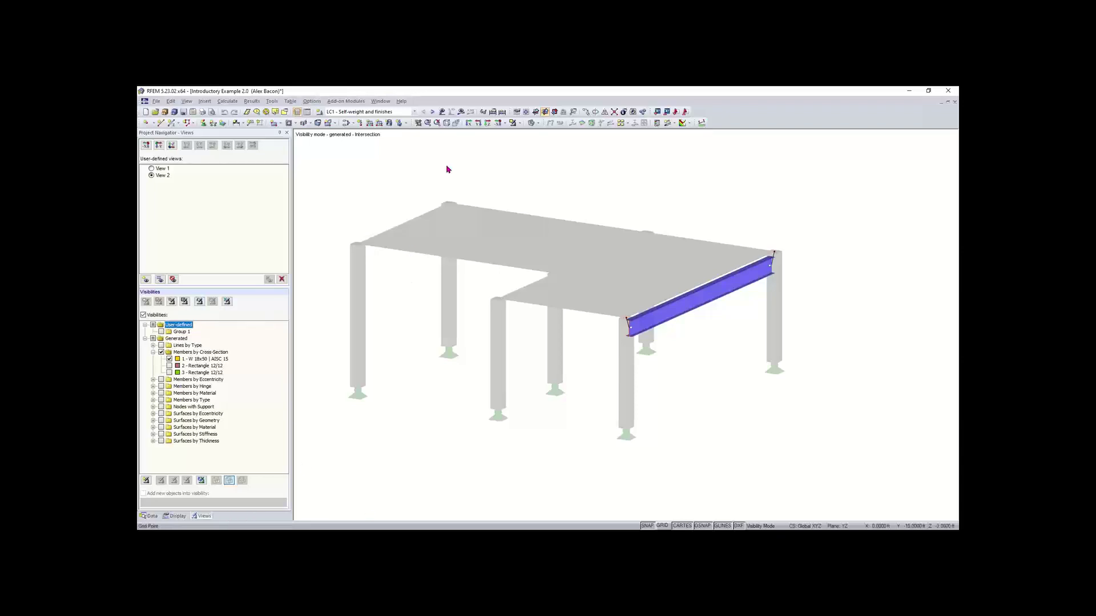
# Display the global deformations on the isolated W 18x50 beam, and turn off the visibilities to include the whole model
pyautogui.click(530, 330)
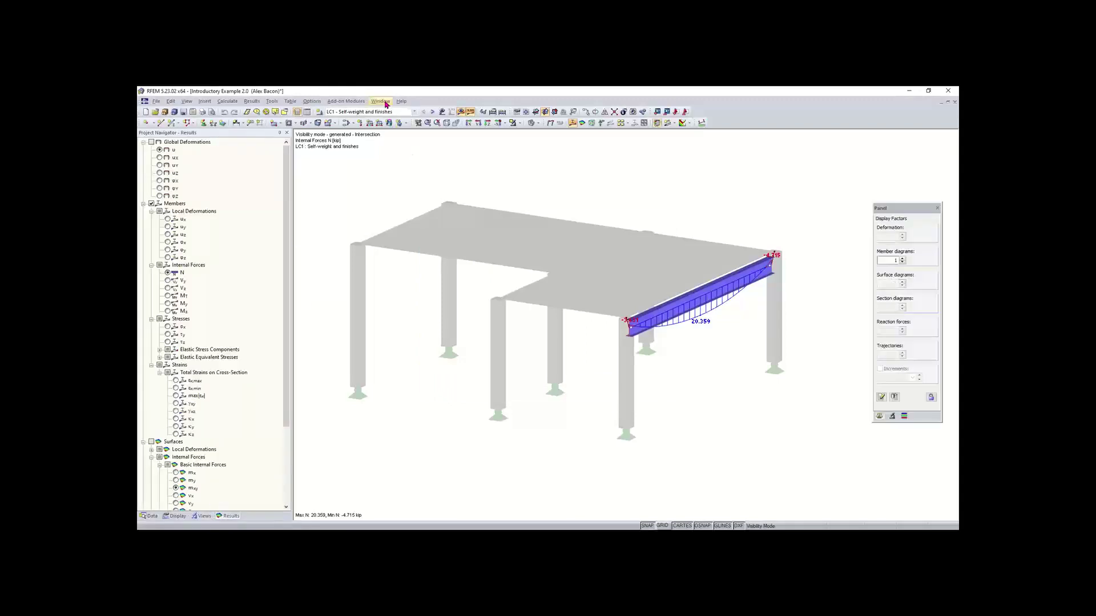
pyautogui.click(151, 142)
pyautogui.click(201, 516)
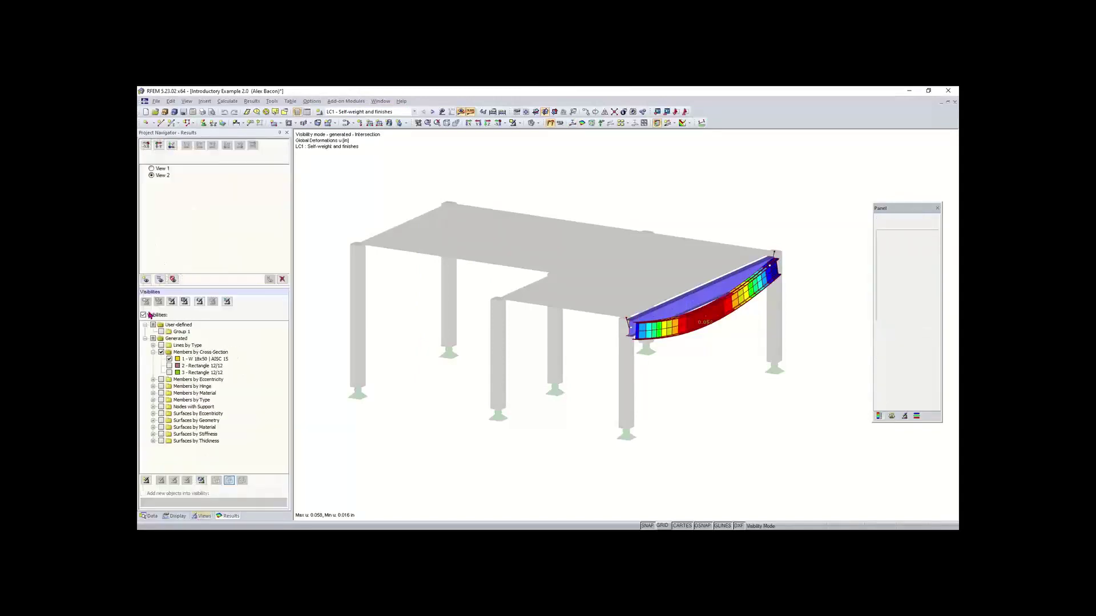
pyautogui.click(143, 315)
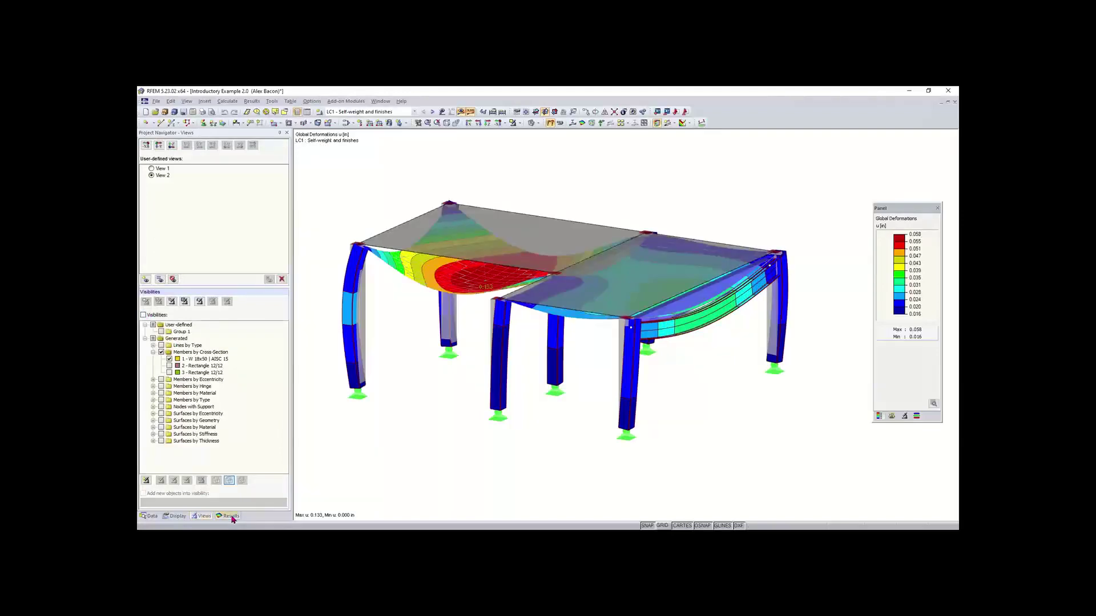
# Return the navigator to the results categories and collapse Surfaces and Members
pyautogui.click(231, 516)
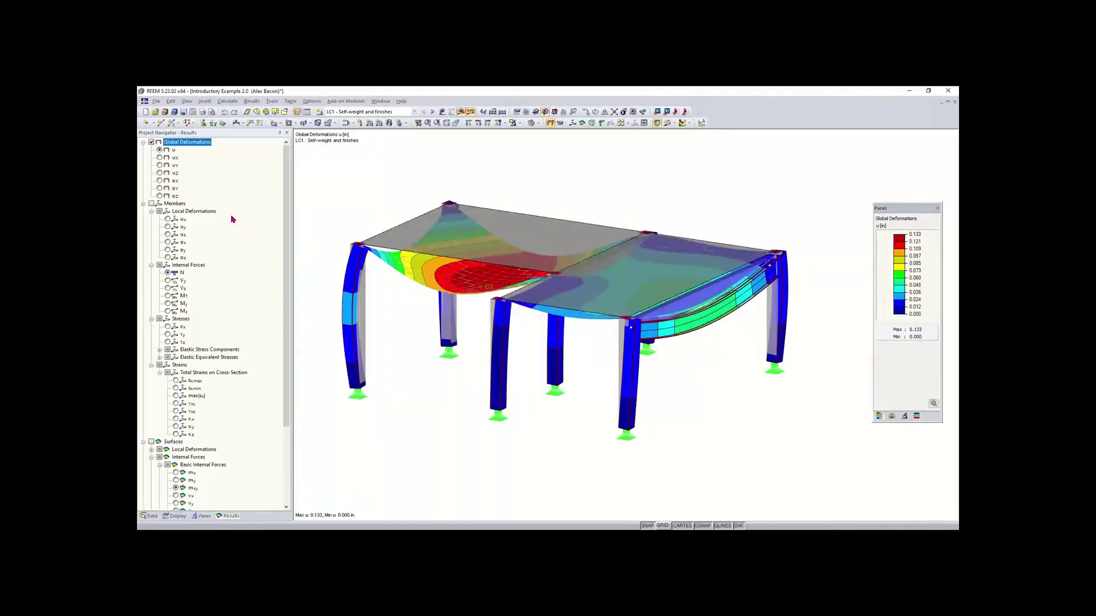
pyautogui.click(143, 442)
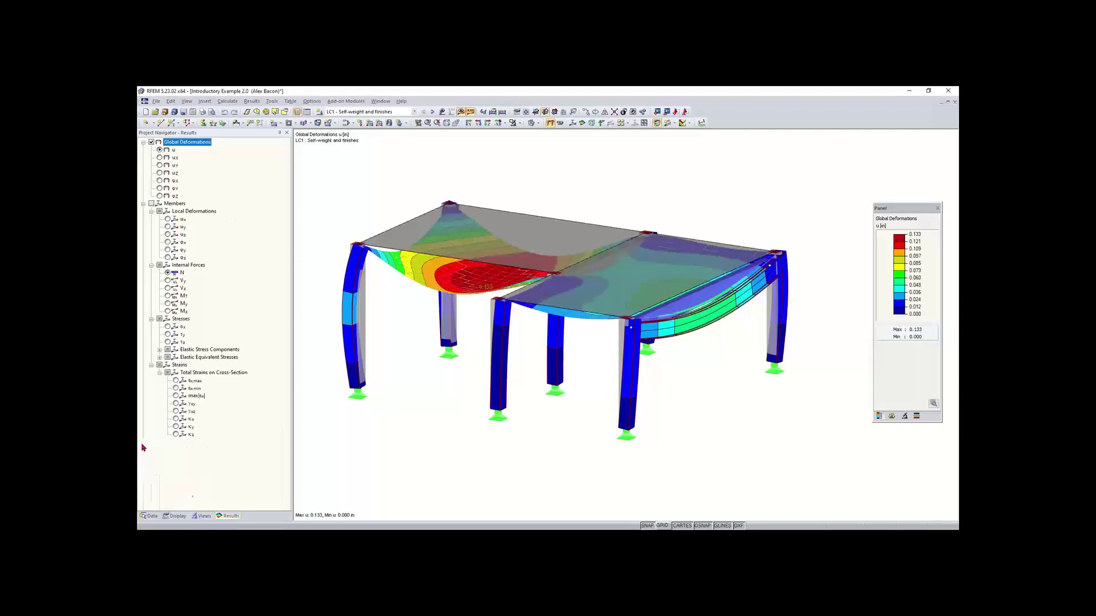
pyautogui.click(143, 203)
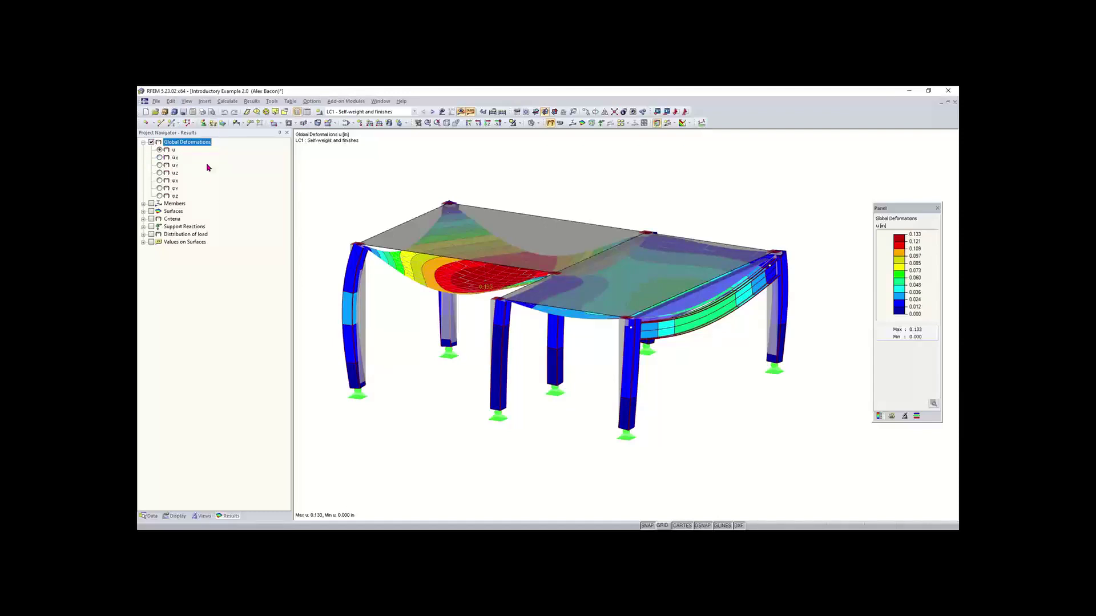
pyautogui.moveTo(743, 418)
pyautogui.keyDown('ctrl'); pyautogui.mouseDown(button='middle')
pyautogui.moveTo(701, 406)
pyautogui.moveTo(760, 419)
pyautogui.mouseUp(button='middle'); pyautogui.keyUp('ctrl')
pyautogui.rightClick(761, 419)
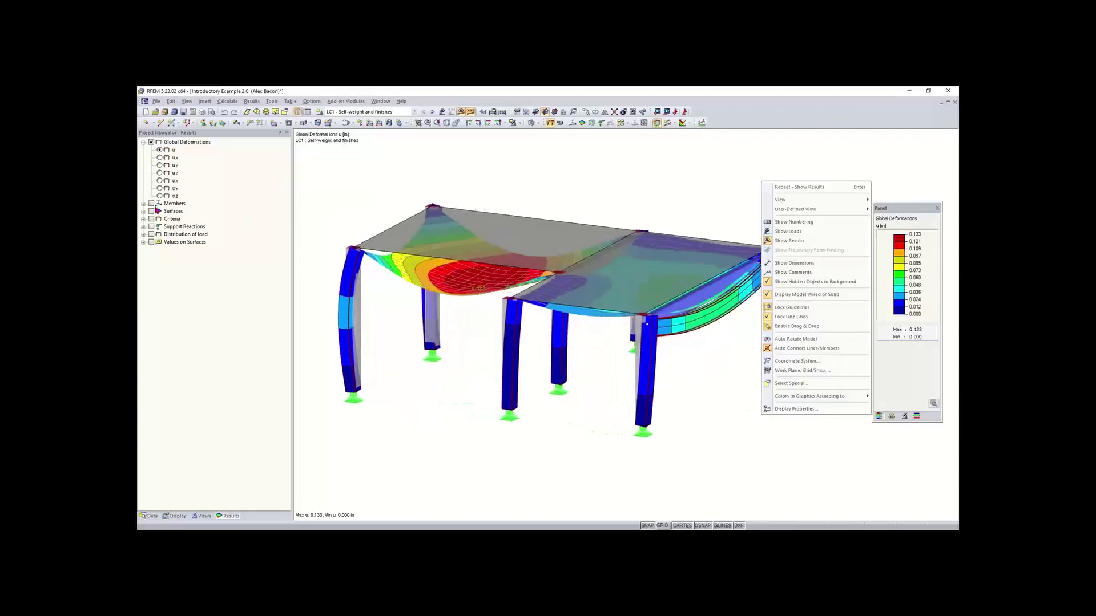
# Display the members' internal forces N together with the surfaces' basic internal forces m-xy, and collapse the Members and Global Deformations categories
pyautogui.click(151, 204)
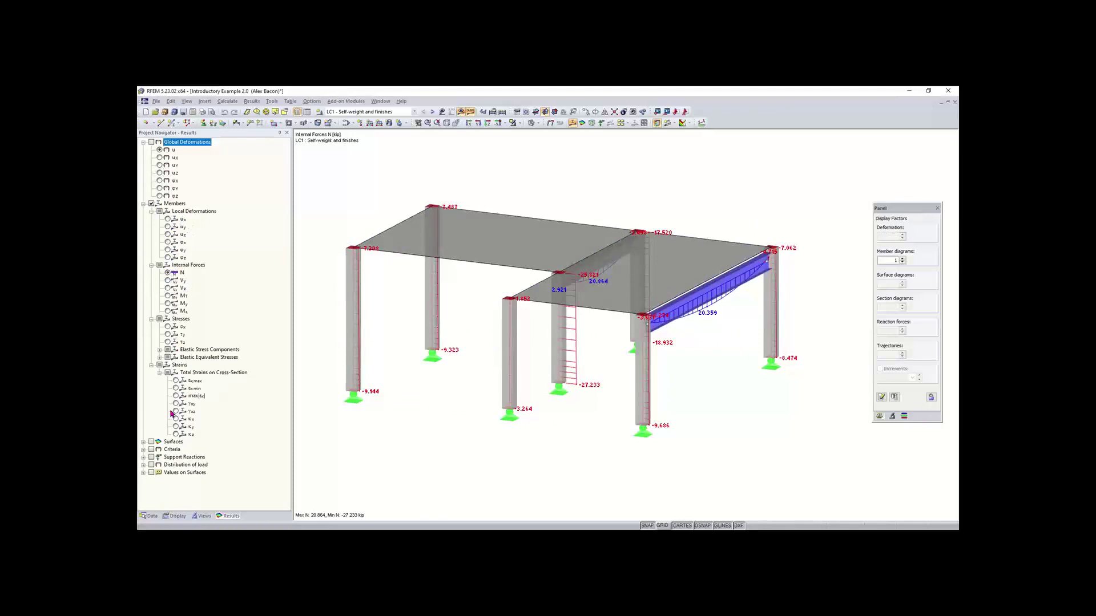
pyautogui.click(144, 442)
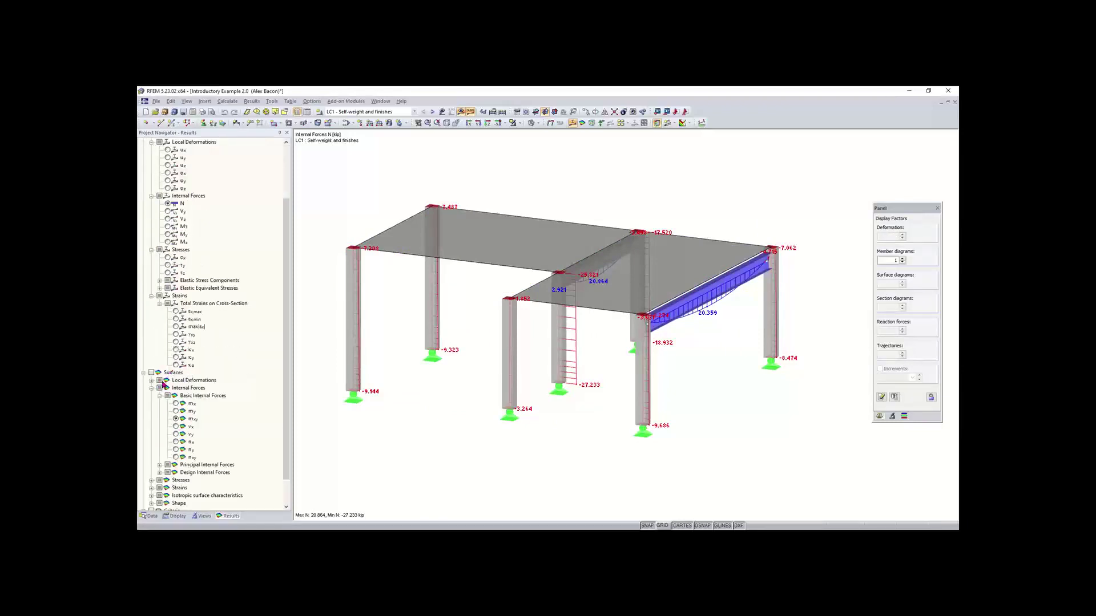
pyautogui.click(151, 373)
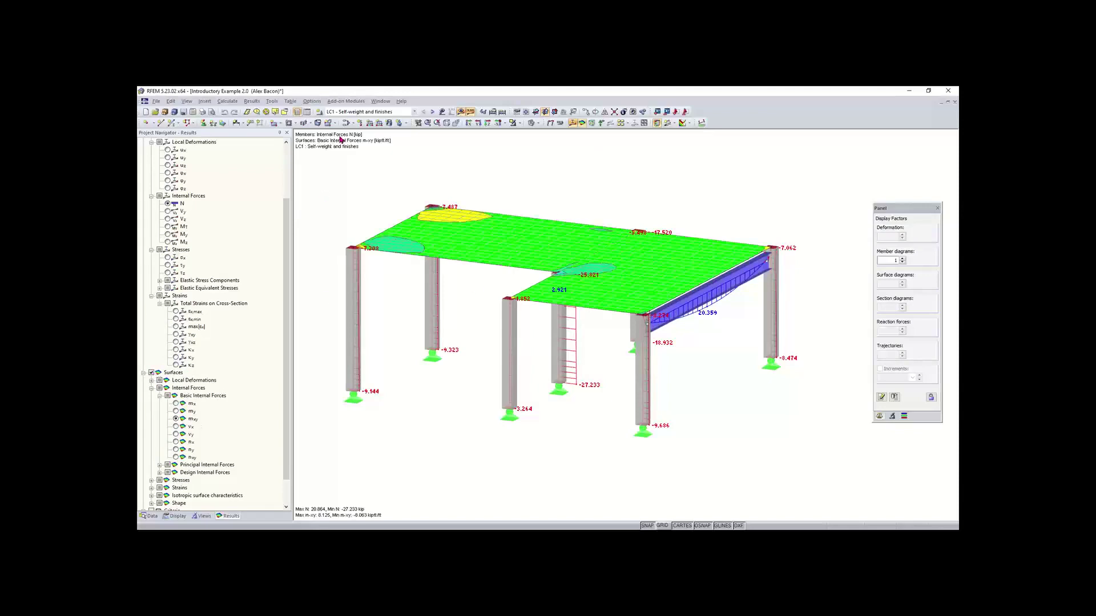
pyautogui.scroll(3, 281, 260)
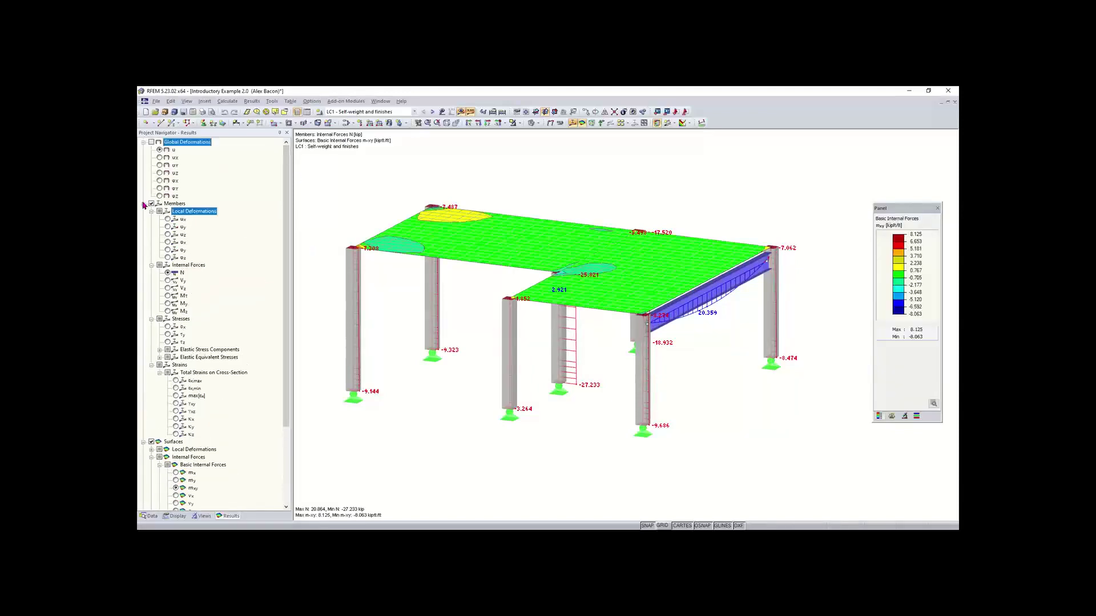
pyautogui.click(143, 204)
pyautogui.click(144, 143)
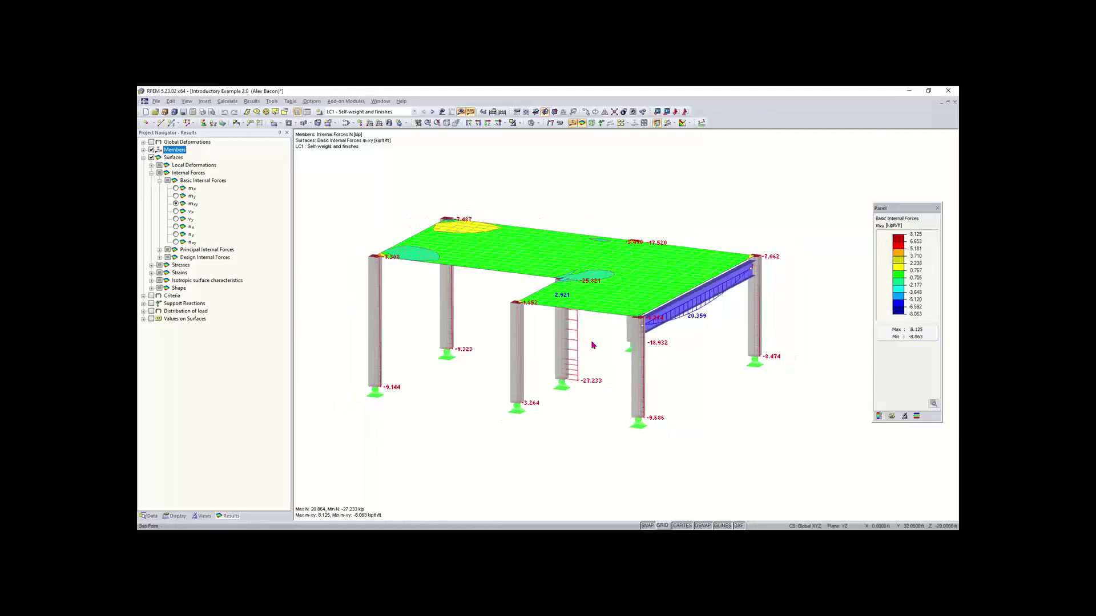
# Try out panning, zooming and rotating the model with the internal force results displayed
pyautogui.moveTo(595, 348); pyautogui.dragTo(622, 343, button='middle')
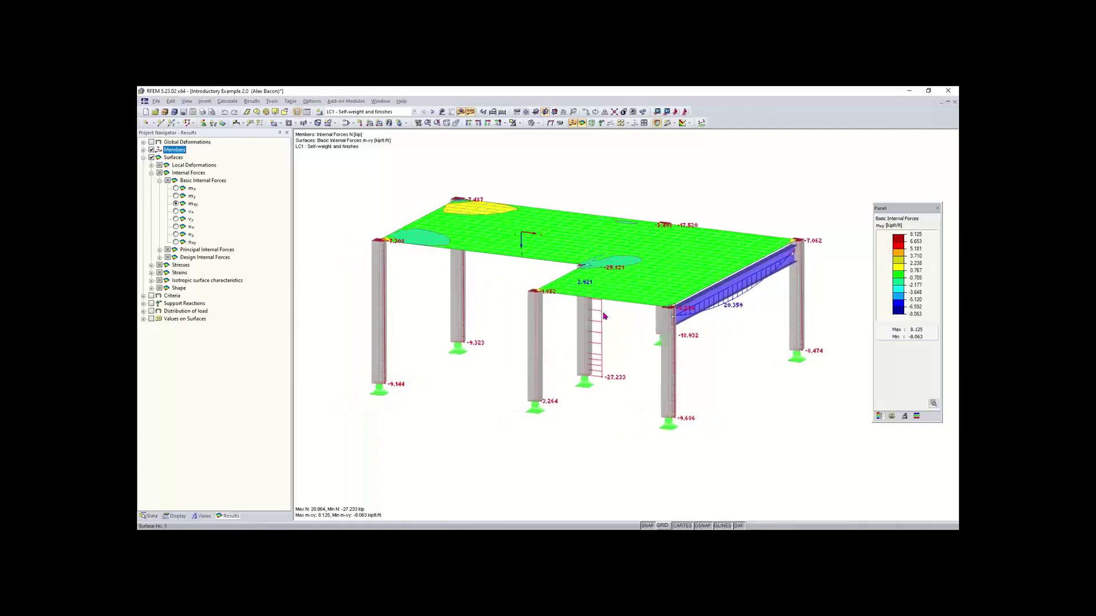
pyautogui.scroll(-1, 531, 297)
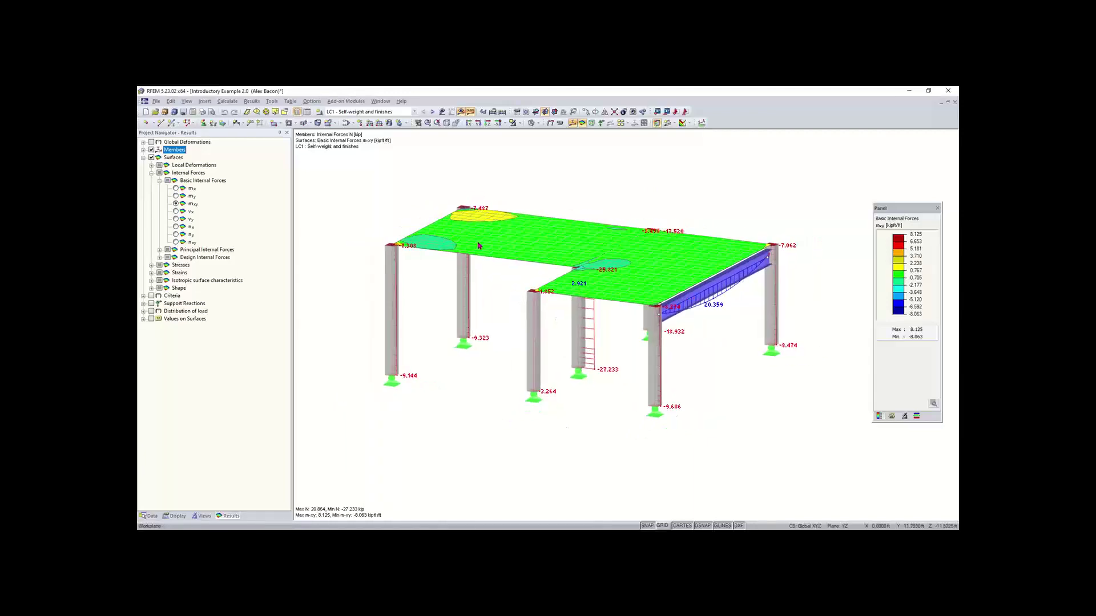
pyautogui.scroll(-1, 507, 294)
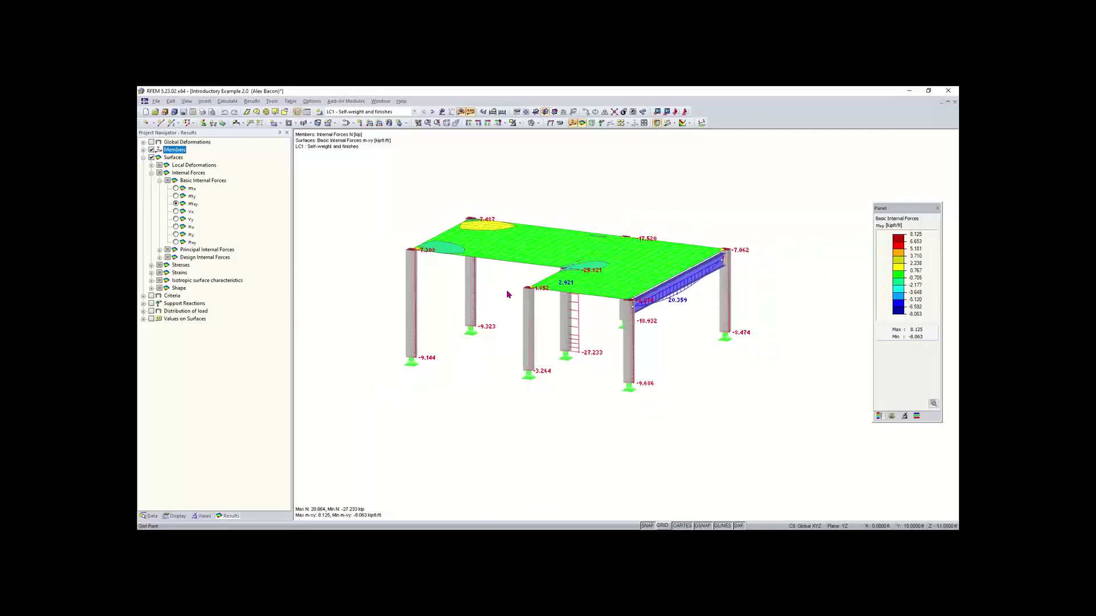
pyautogui.scroll(3, 508, 294)
pyautogui.scroll(-2, 517, 300)
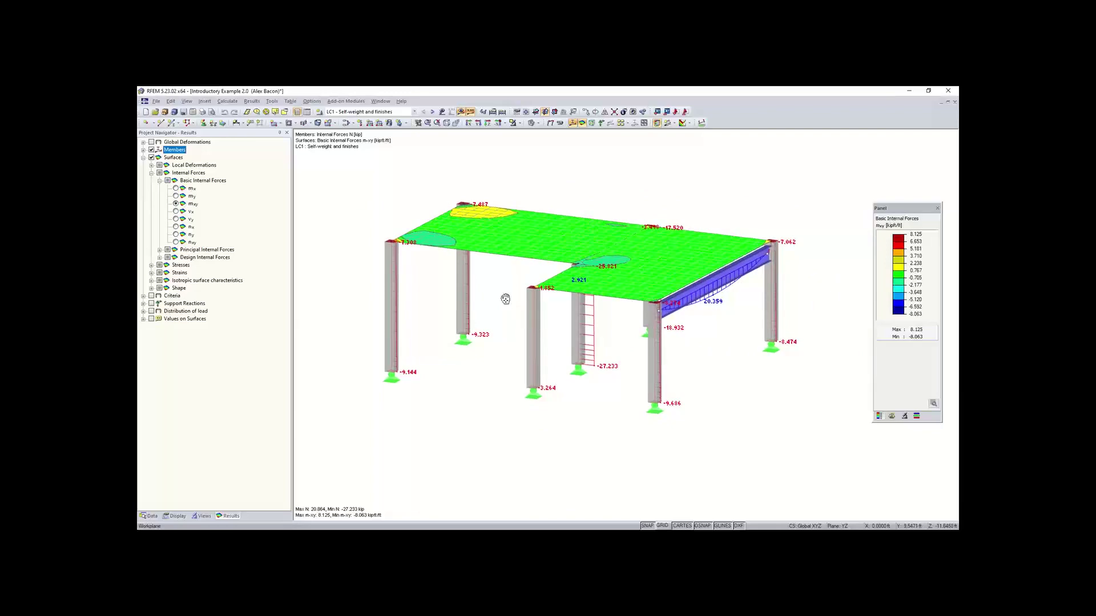
pyautogui.moveTo(505, 299)
pyautogui.mouseDown(button='middle')
pyautogui.moveTo(526, 301)
pyautogui.moveTo(512, 271)
pyautogui.moveTo(474, 286)
pyautogui.moveTo(508, 256)
pyautogui.moveTo(508, 326)
pyautogui.moveTo(577, 291)
pyautogui.moveTo(514, 286)
pyautogui.mouseUp(button='middle')
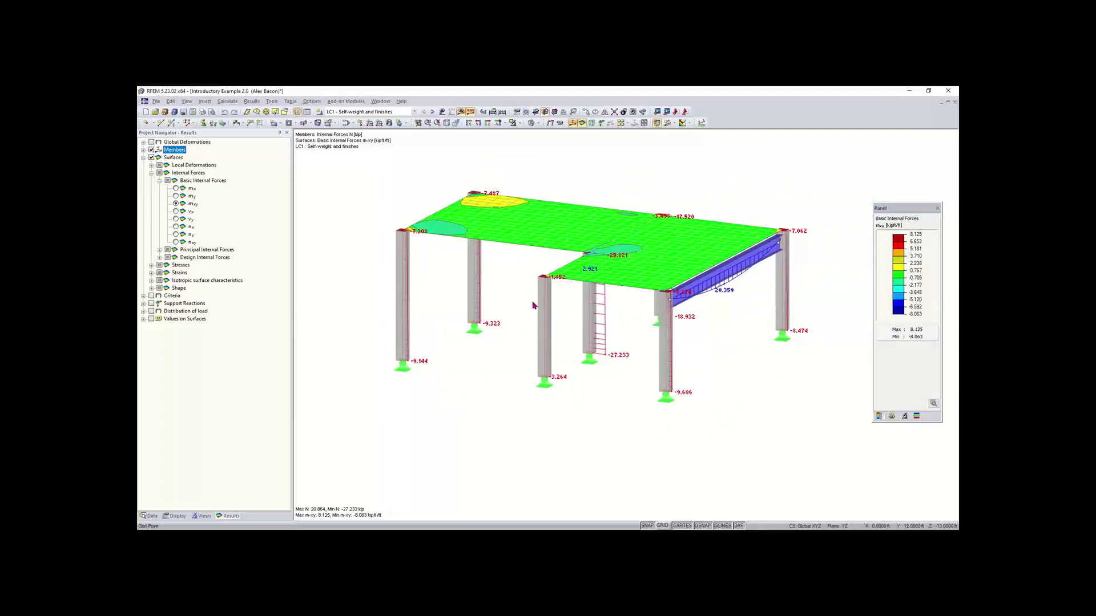
pyautogui.keyDown('ctrl'); pyautogui.moveTo(528, 302); pyautogui.dragTo(560, 237, button='middle'); pyautogui.keyUp('ctrl')
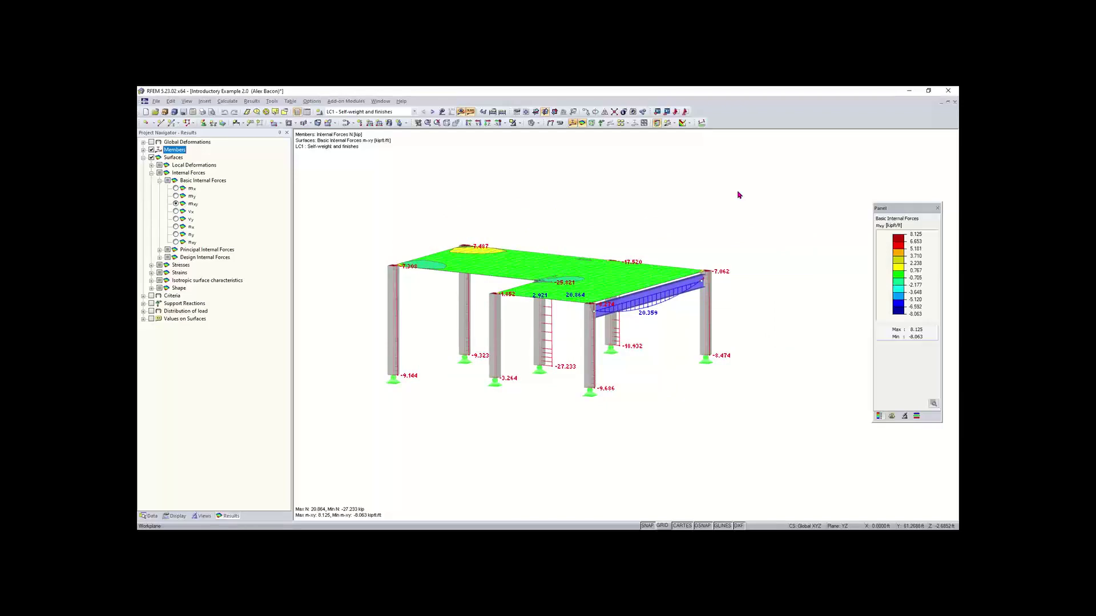
# Shift the model view in small increments up, left, right and down within the work window
pyautogui.press('Up')
pyautogui.click(680, 202)
pyautogui.press('Left')
pyautogui.press('Left')
pyautogui.press('Right')
pyautogui.press('Right')
pyautogui.press('Right')
pyautogui.press('Down')
pyautogui.press('Down')
pyautogui.press('Down')
pyautogui.press('Down')
pyautogui.press('Up')
pyautogui.press('Up')
pyautogui.hotkey('ctrl', 'Right')
pyautogui.hotkey('ctrl', 'Right')
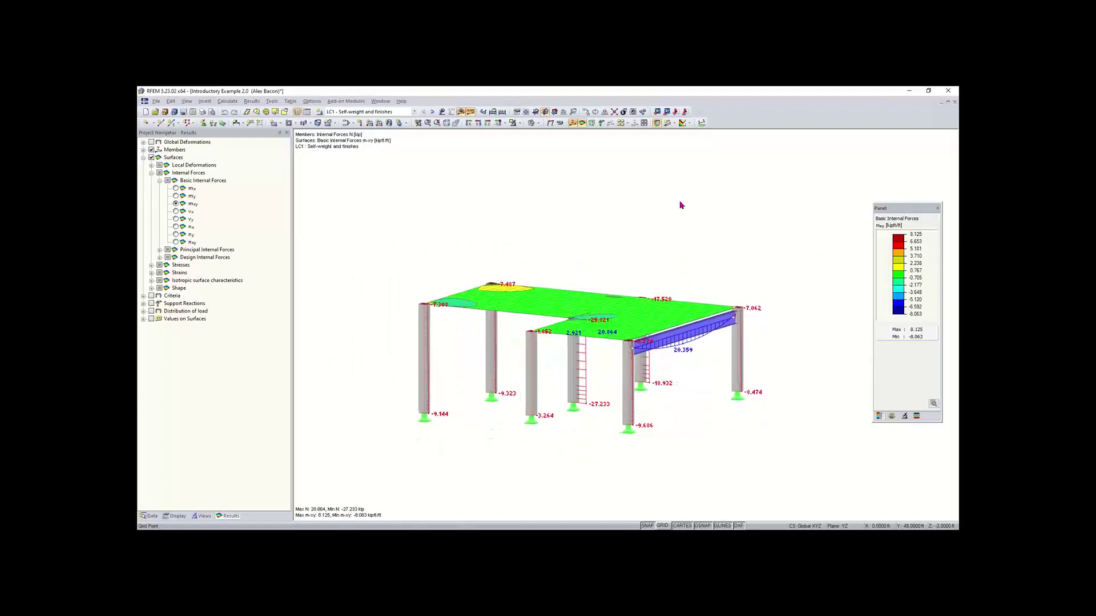
# Rotate the model view in small increments, tilting it down and back up
pyautogui.hotkey('ctrl', 'Down')
pyautogui.hotkey('ctrl', 'Down')
pyautogui.hotkey('ctrl', 'Down')
pyautogui.hotkey('ctrl', 'Down')
pyautogui.hotkey('ctrl', 'Up')
pyautogui.hotkey('ctrl', 'Up')
pyautogui.hotkey('ctrl', 'Up')
pyautogui.hotkey('ctrl', 'Up')
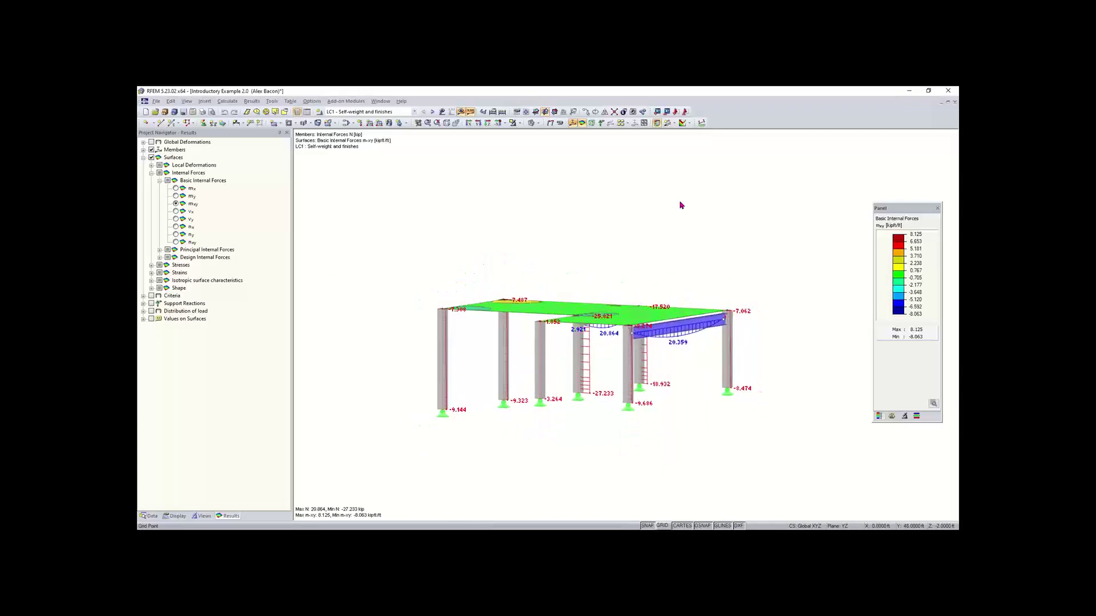
# Zoom in on the model in two increments, then rotate and pan it to show the slab from above and all columns
pyautogui.press('pageup')
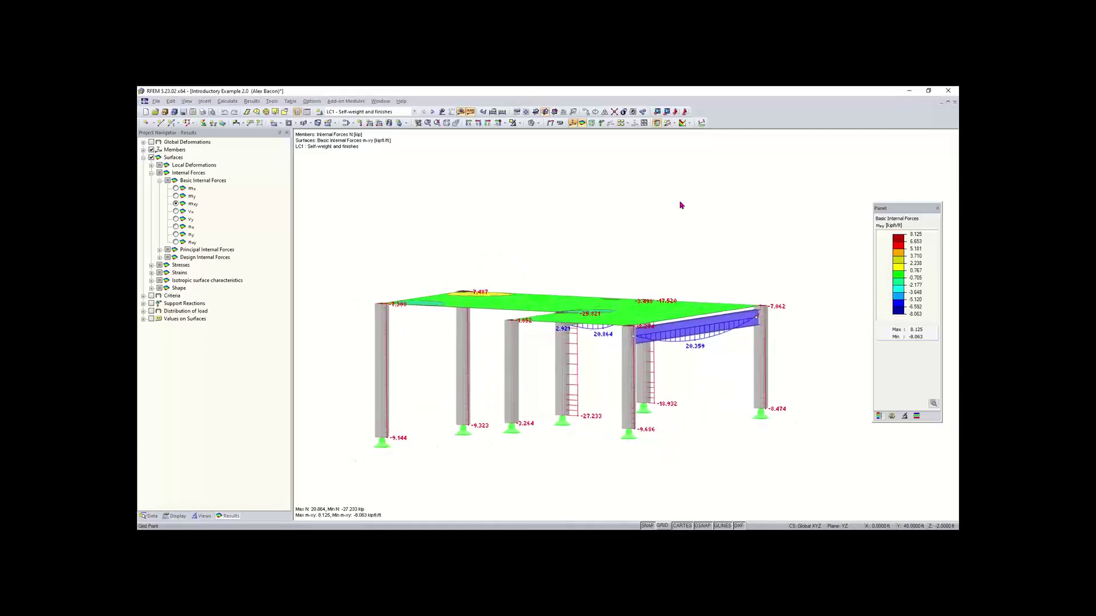
pyautogui.press('pageup')
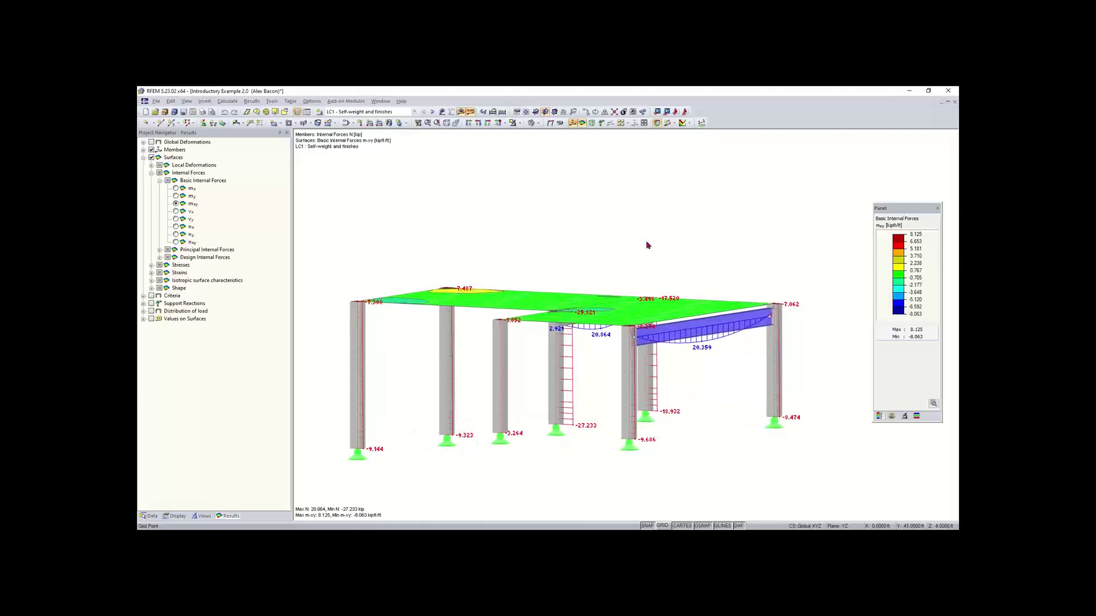
pyautogui.keyDown('ctrl'); pyautogui.moveTo(709, 216); pyautogui.dragTo(558, 252, button='middle'); pyautogui.keyUp('ctrl')
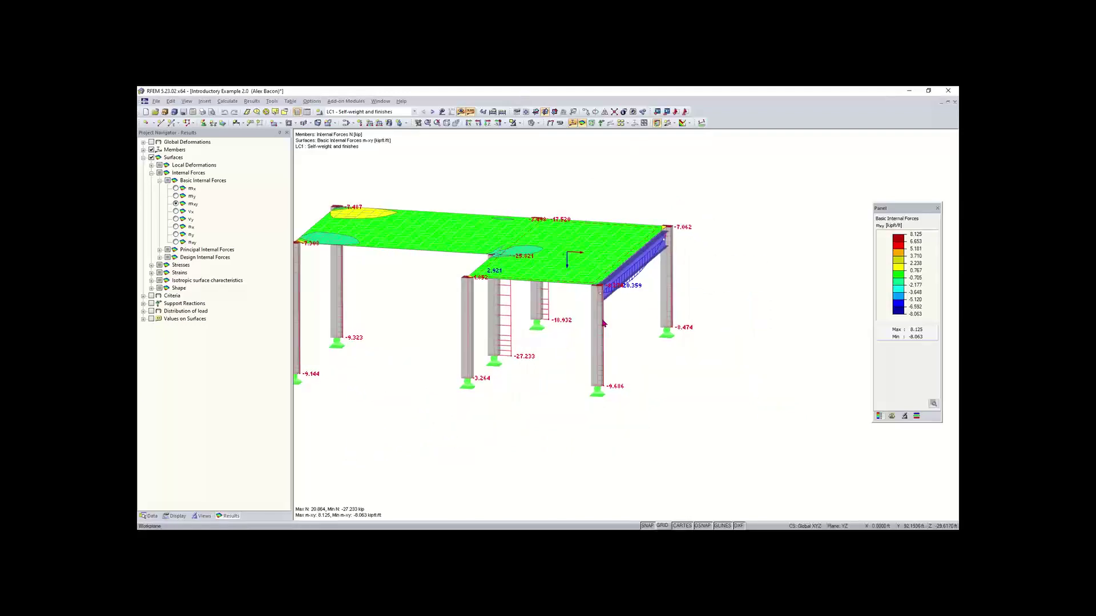
pyautogui.moveTo(411, 384); pyautogui.dragTo(462, 402, button='middle')
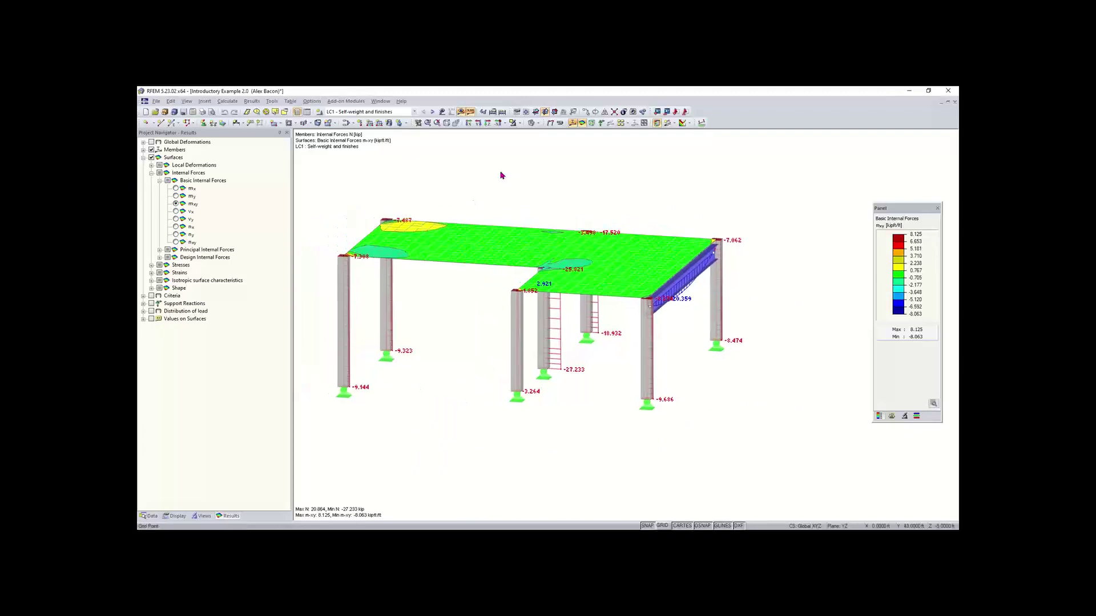
# Try out a crossing window selection over the frame and an enclosing window selection around the front supports, then clear the selection
pyautogui.moveTo(753, 172); pyautogui.dragTo(741, 197)
pyautogui.moveTo(772, 186); pyautogui.dragTo(536, 350)
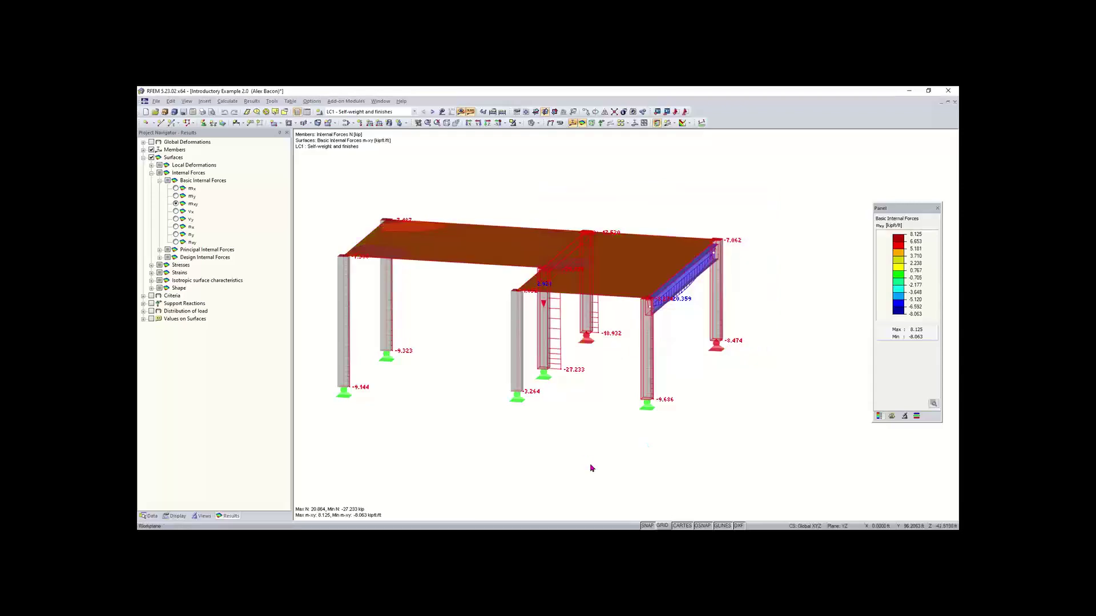
pyautogui.click(430, 492)
pyautogui.moveTo(417, 486); pyautogui.dragTo(661, 366)
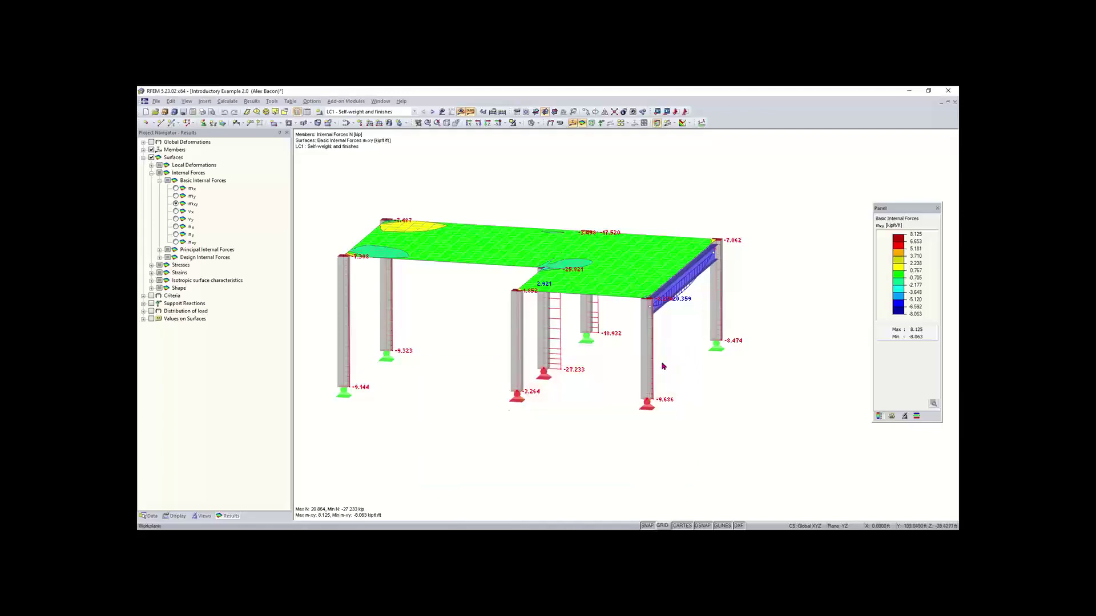
pyautogui.moveTo(724, 391); pyautogui.dragTo(702, 414)
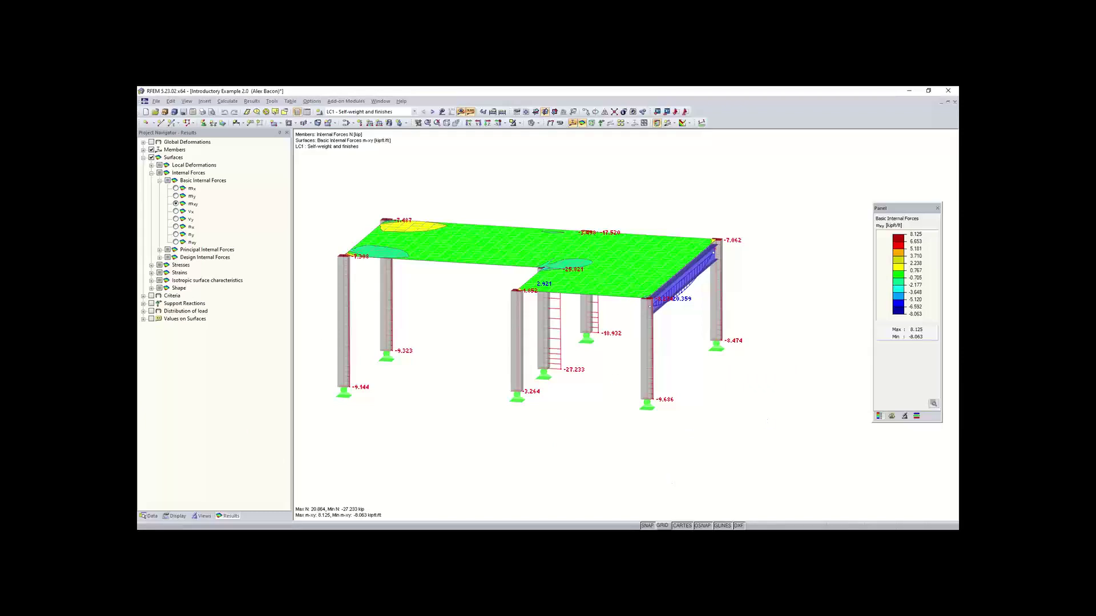
# Switch to the PowerPoint slide show and go back to the question slide "What is RFEM?"
pyautogui.moveTo(570, 494)
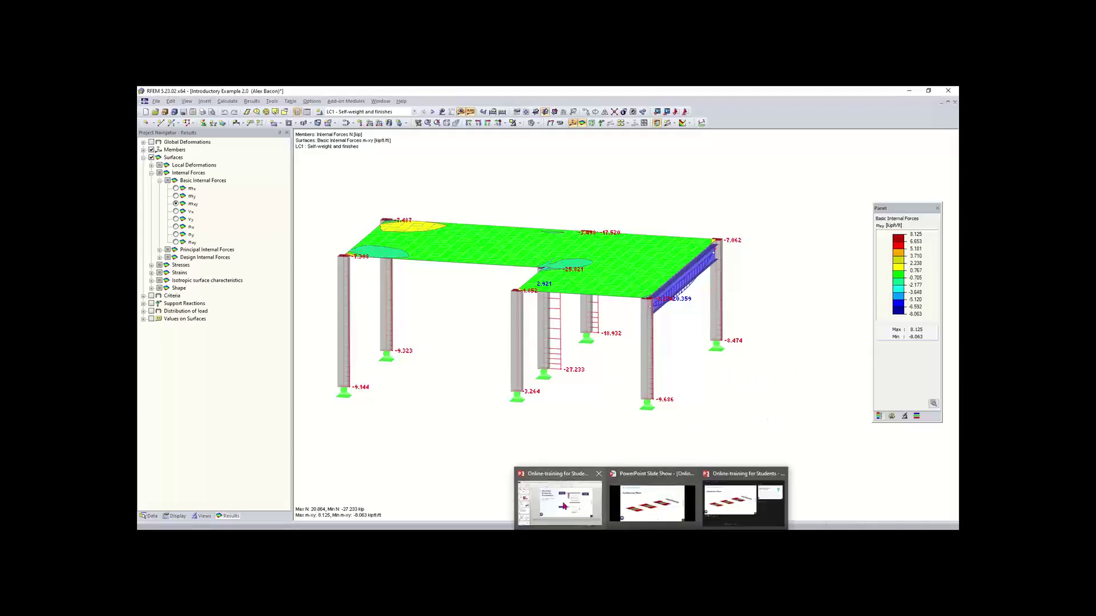
pyautogui.click(676, 505)
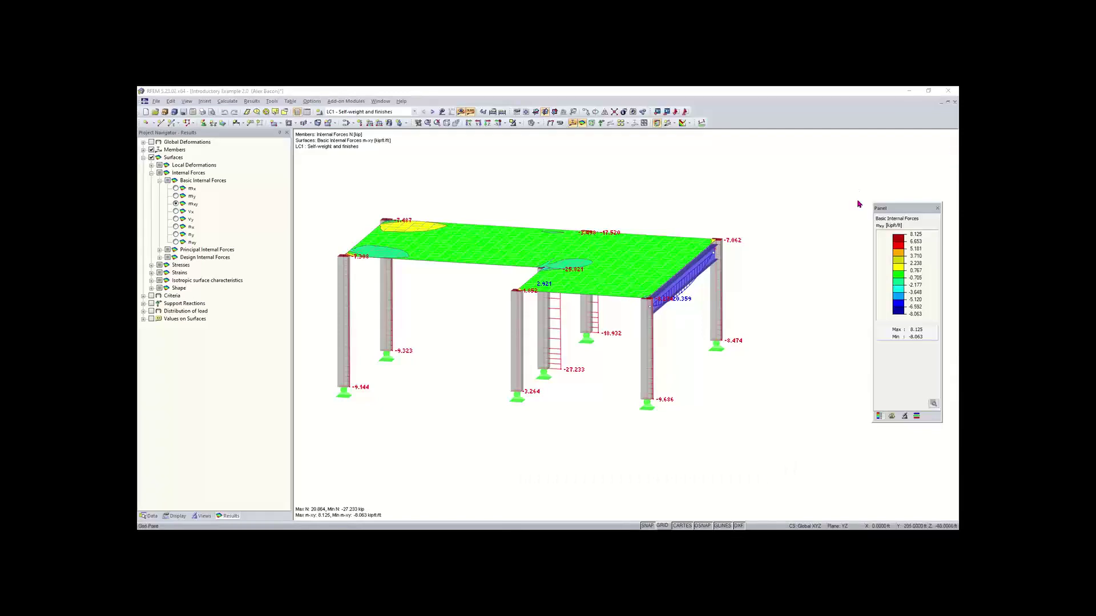
pyautogui.hotkey('alt', 'Tab')
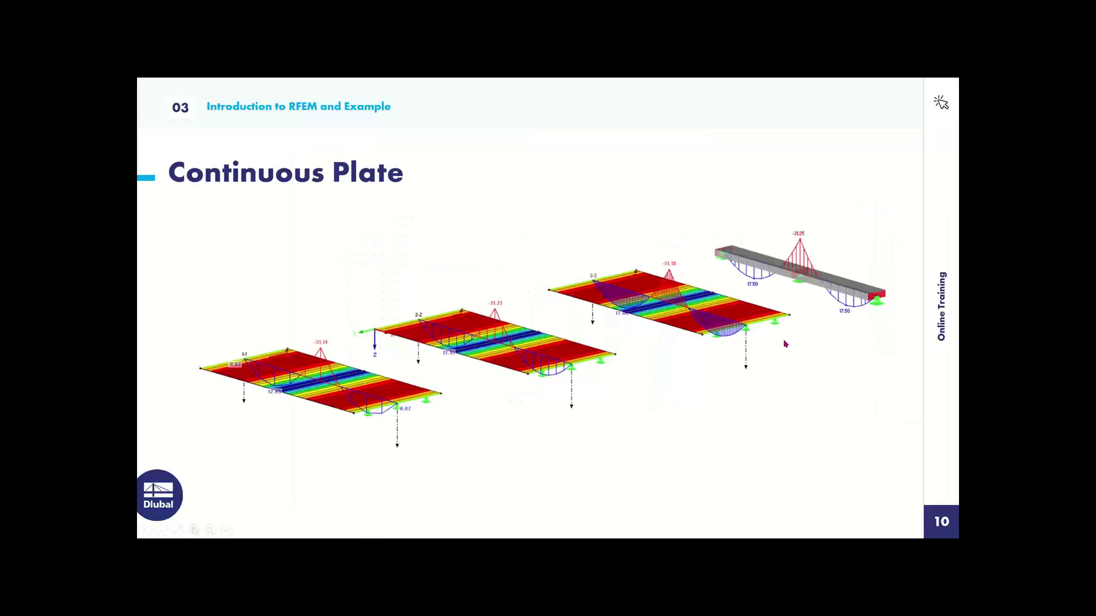
pyautogui.rightClick(736, 317)
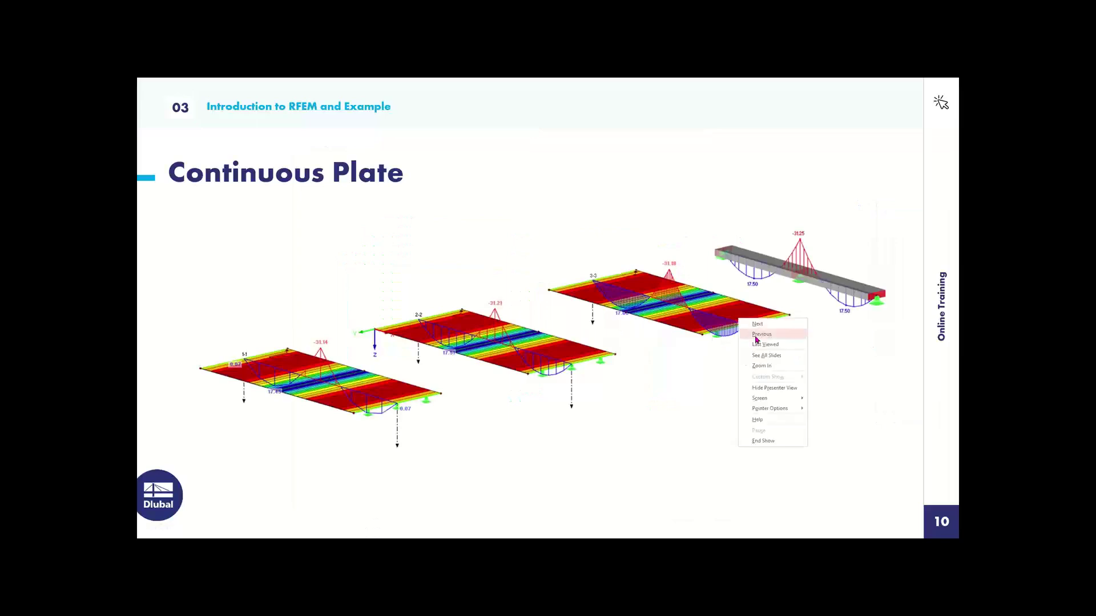
pyautogui.click(755, 338)
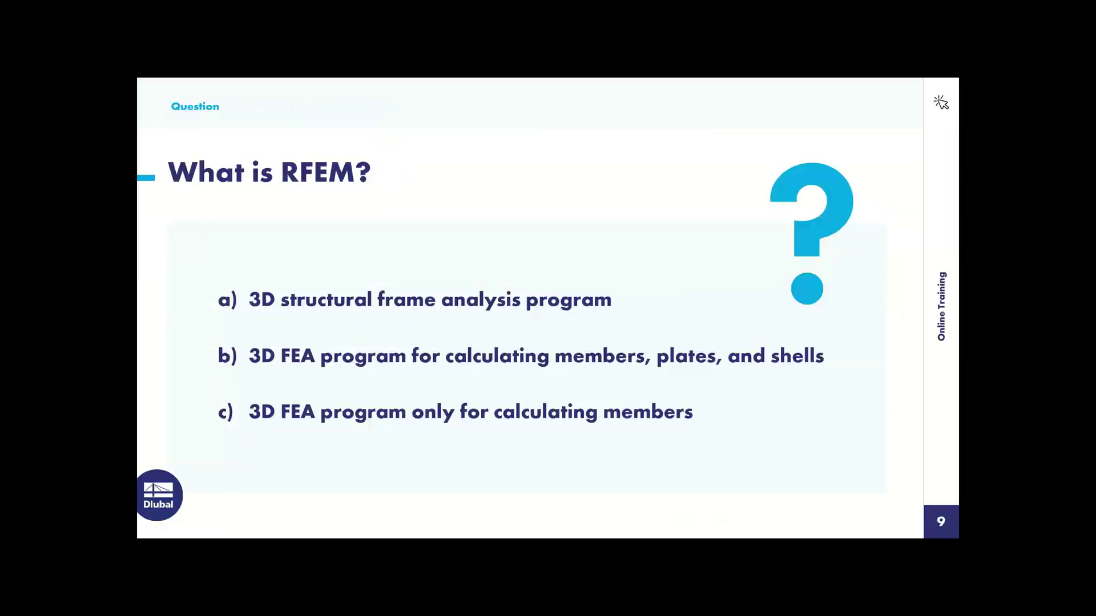
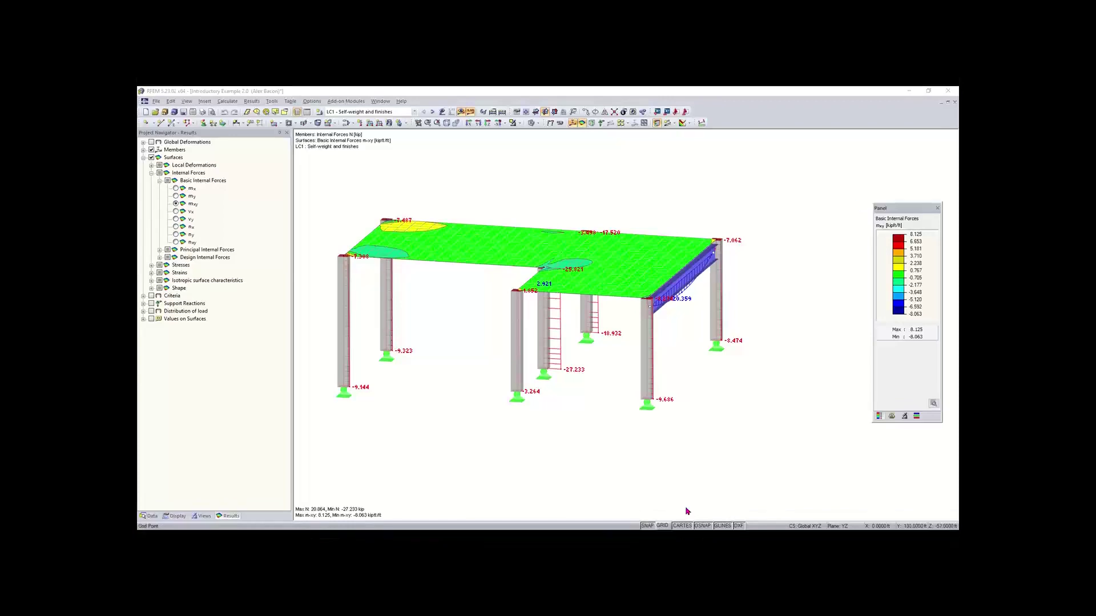
# Return to RFEM, show the project data in the navigator, and start a new model named "Continous plate - Training"
pyautogui.moveTo(672, 530)
pyautogui.click(151, 515)
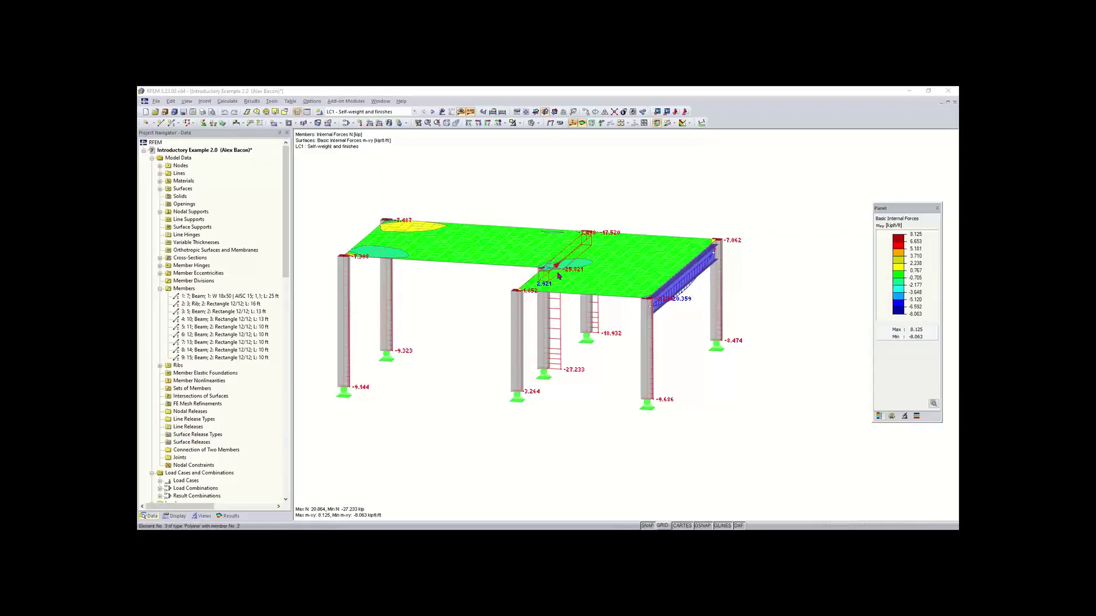
pyautogui.click(156, 102)
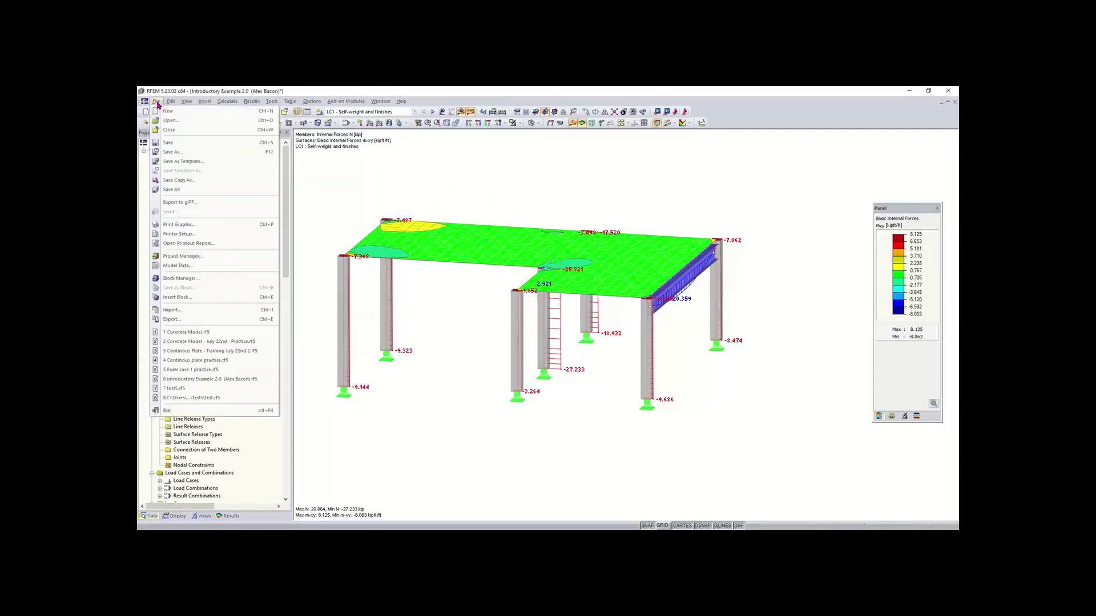
pyautogui.click(156, 102)
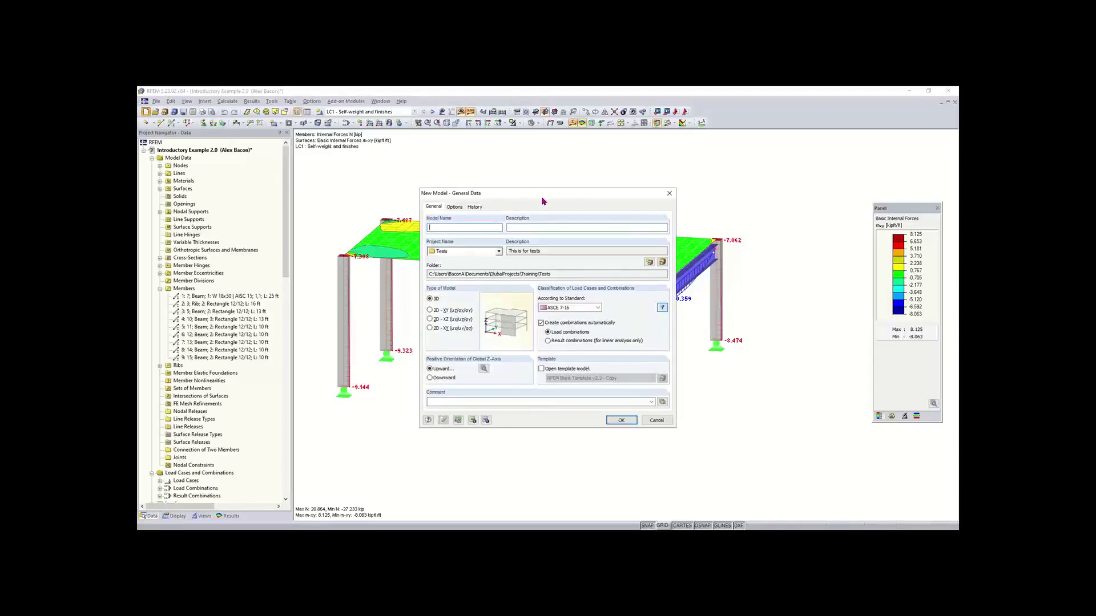
pyautogui.moveTo(543, 202); pyautogui.dragTo(489, 208)
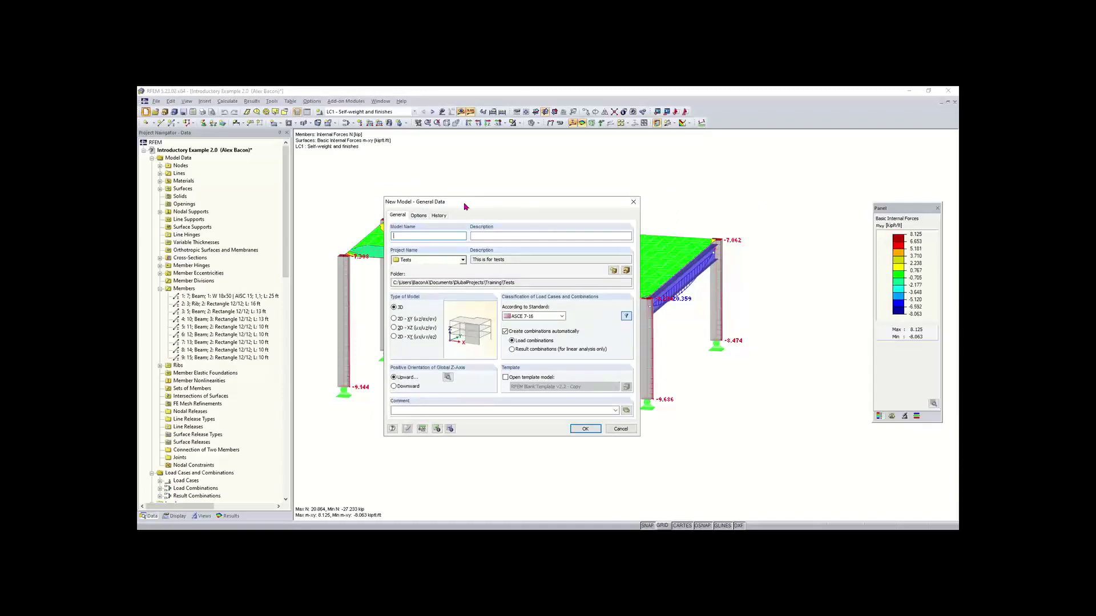
pyautogui.moveTo(460, 200)
pyautogui.mouseDown()
pyautogui.moveTo(531, 199)
pyautogui.moveTo(434, 206)
pyautogui.moveTo(445, 204)
pyautogui.mouseUp()
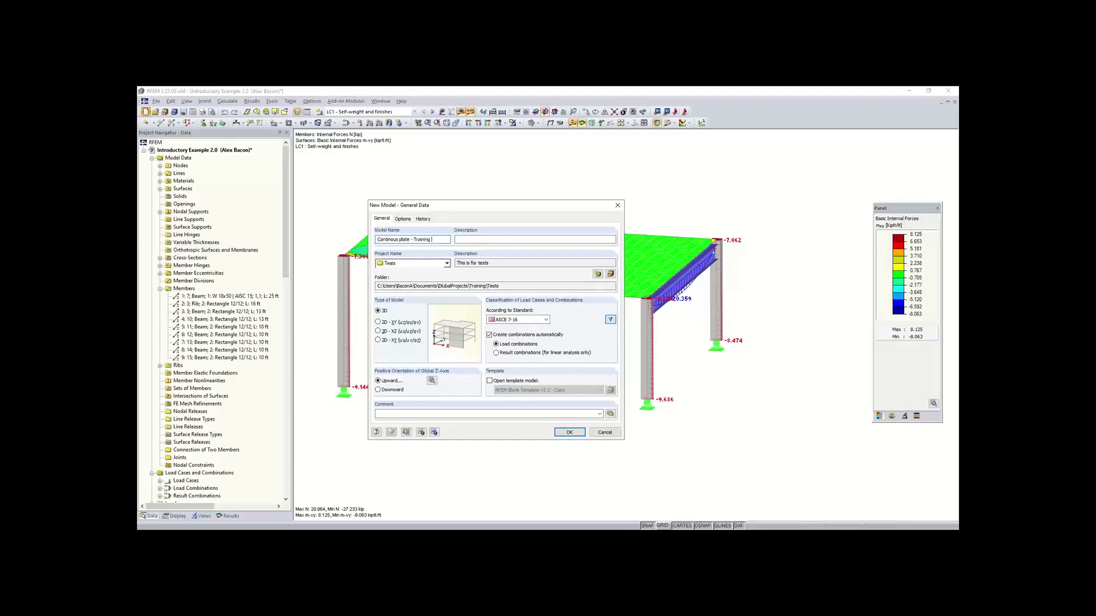
pyautogui.click(534, 243)
# Look through the available standards for classifying load cases and combinations, keeping ASCE 7-16
pyautogui.click(535, 323)
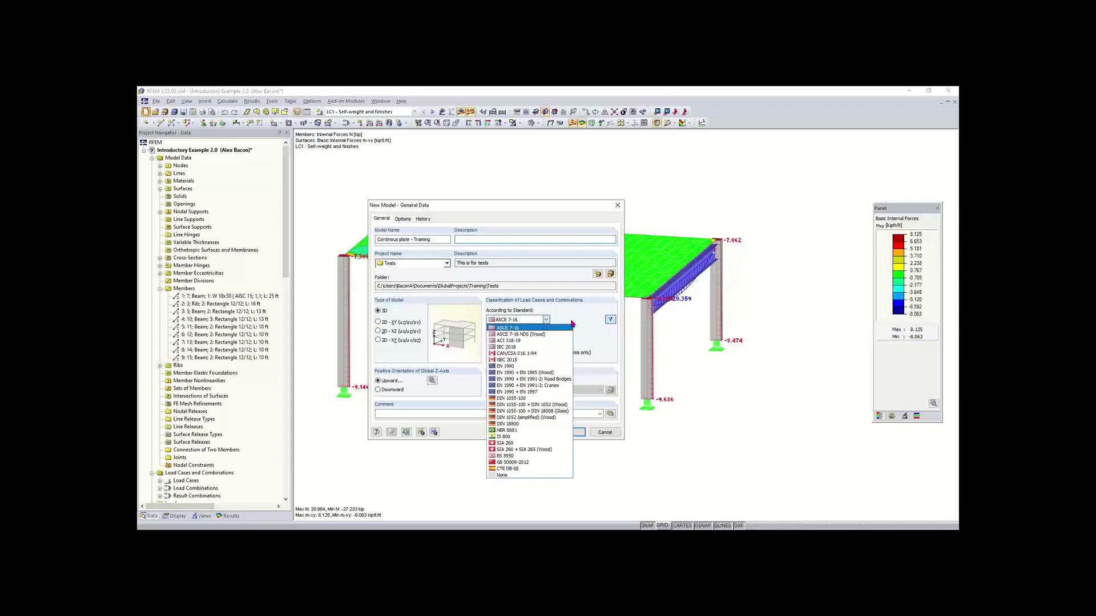
pyautogui.click(572, 323)
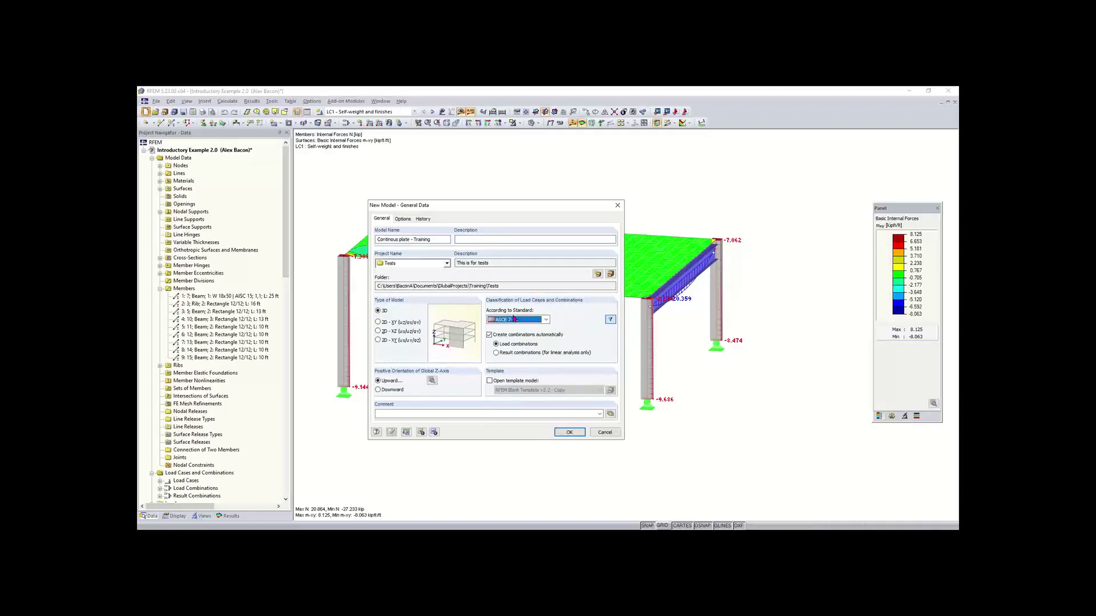
pyautogui.click(548, 321)
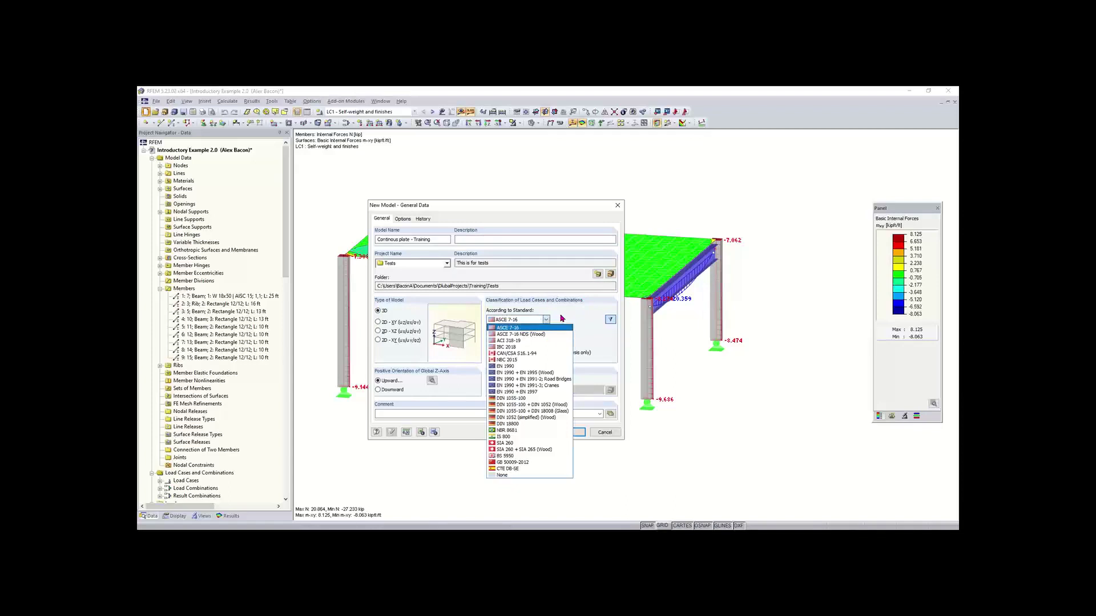
pyautogui.click(561, 318)
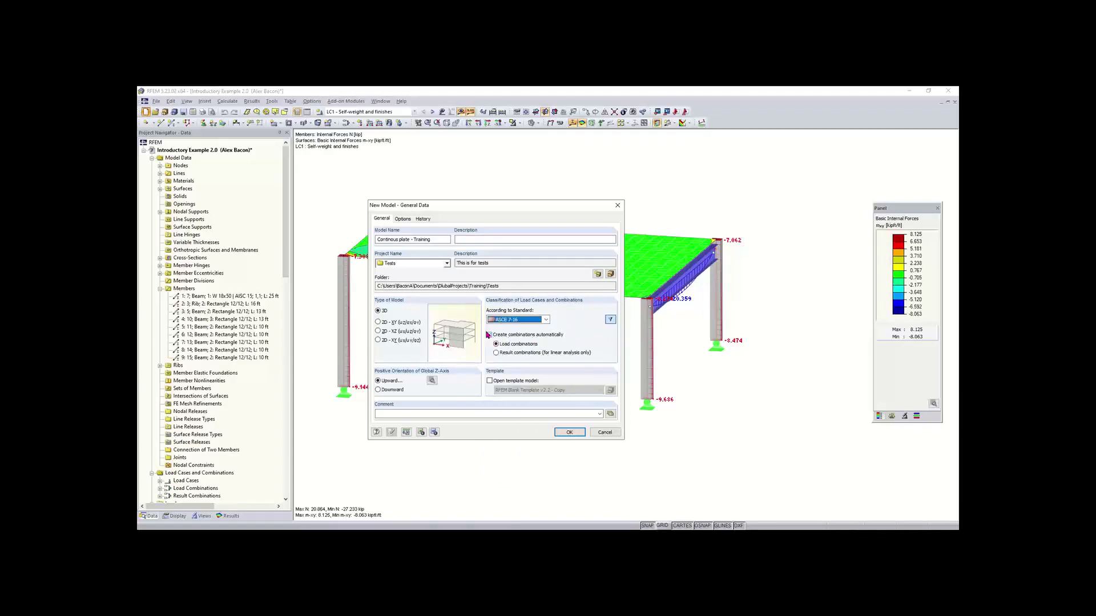
pyautogui.click(528, 321)
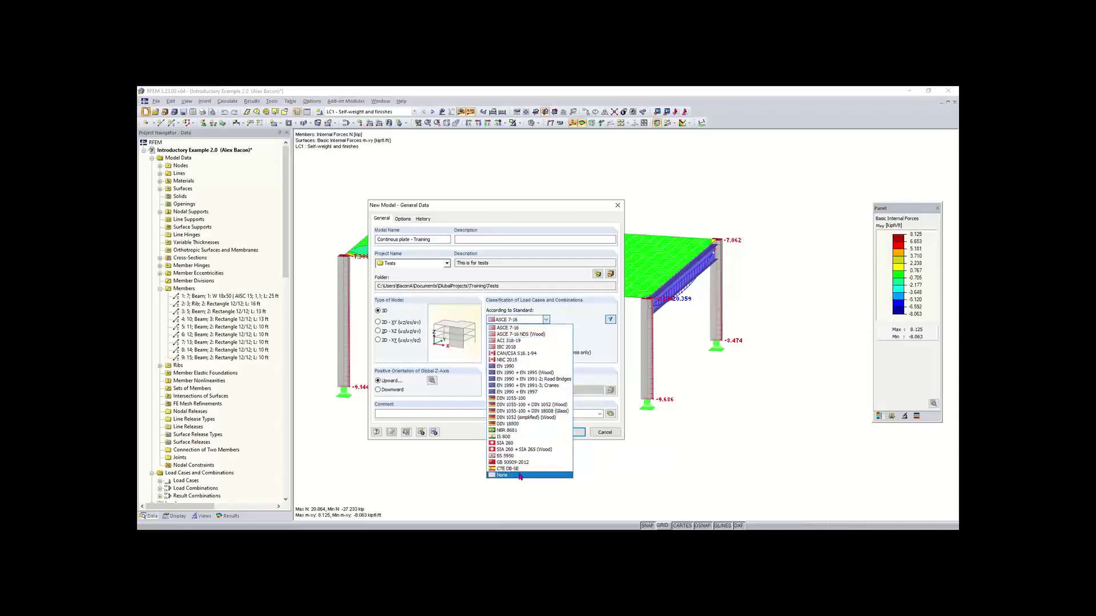
pyautogui.click(584, 324)
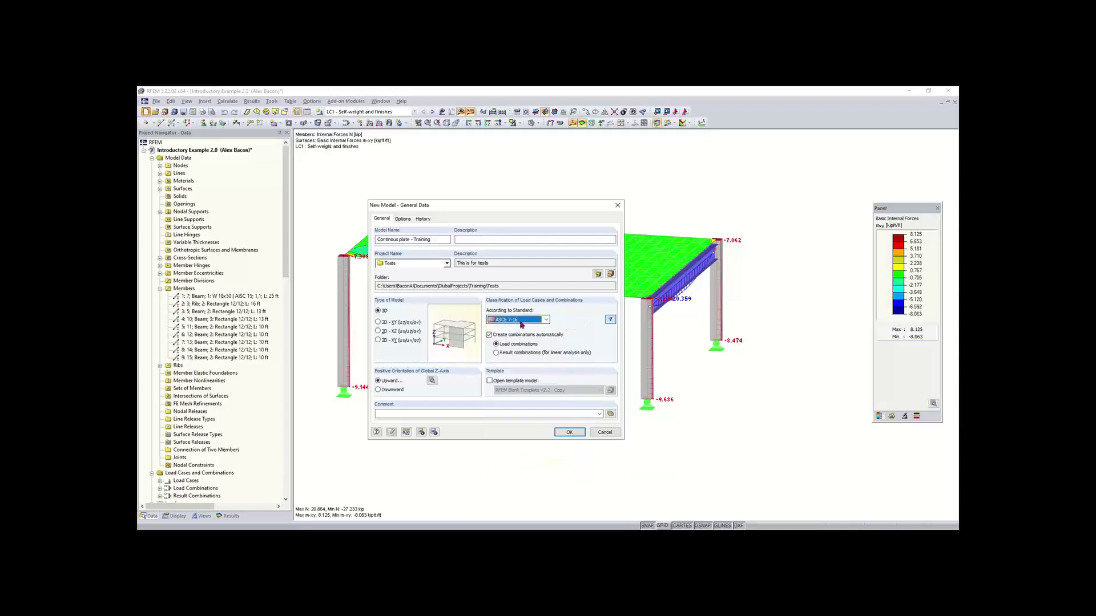
pyautogui.click(528, 320)
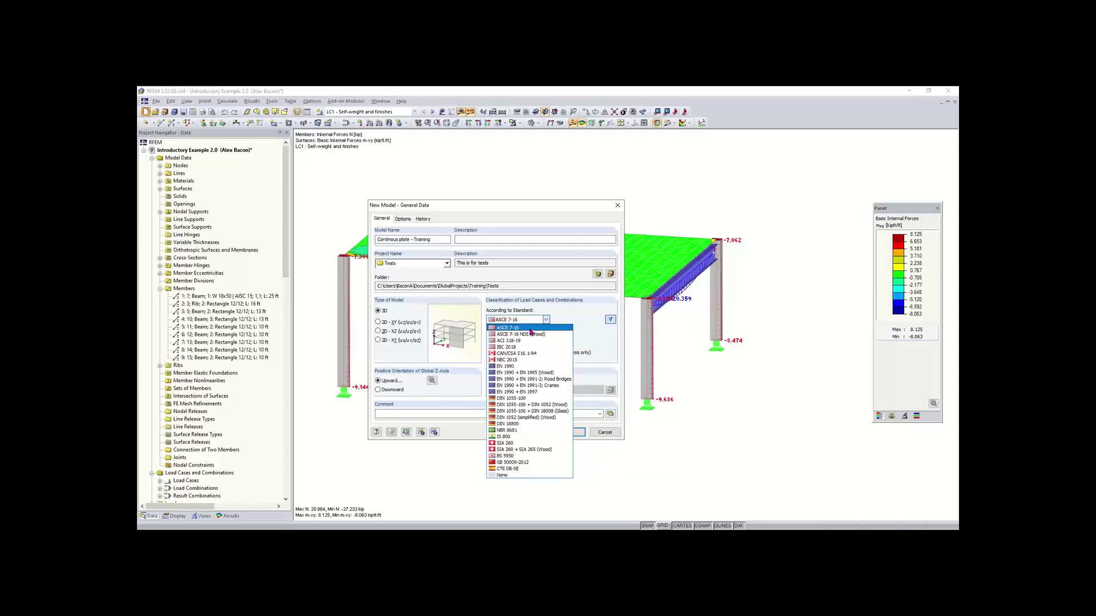
pyautogui.click(575, 320)
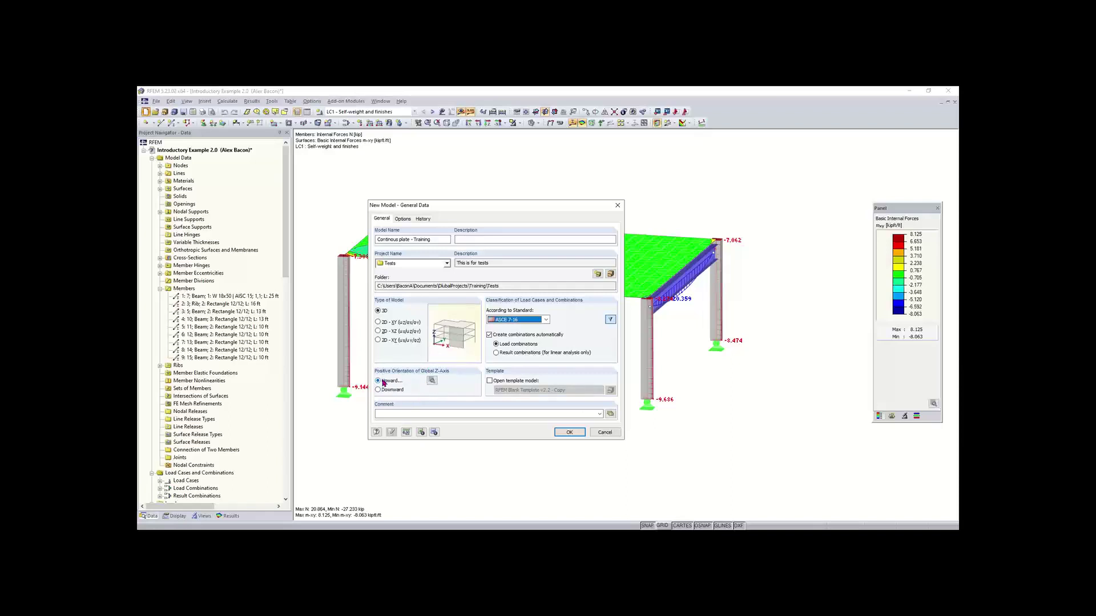
# Accept the Downward orientation of the local z-axis for the new model's upward global Z-axis
pyautogui.click(431, 381)
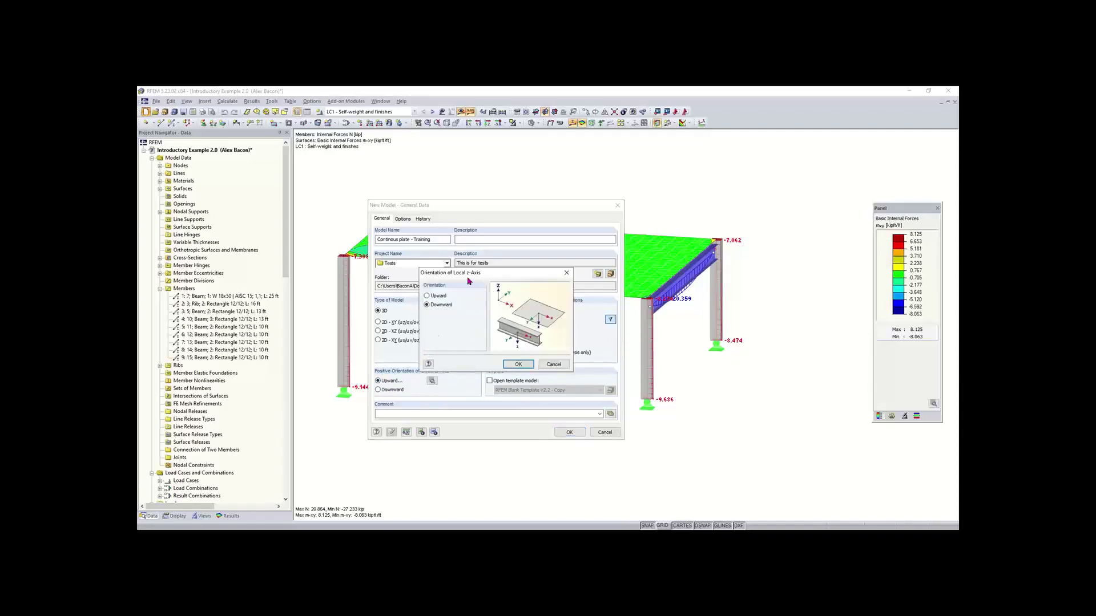
pyautogui.click(517, 365)
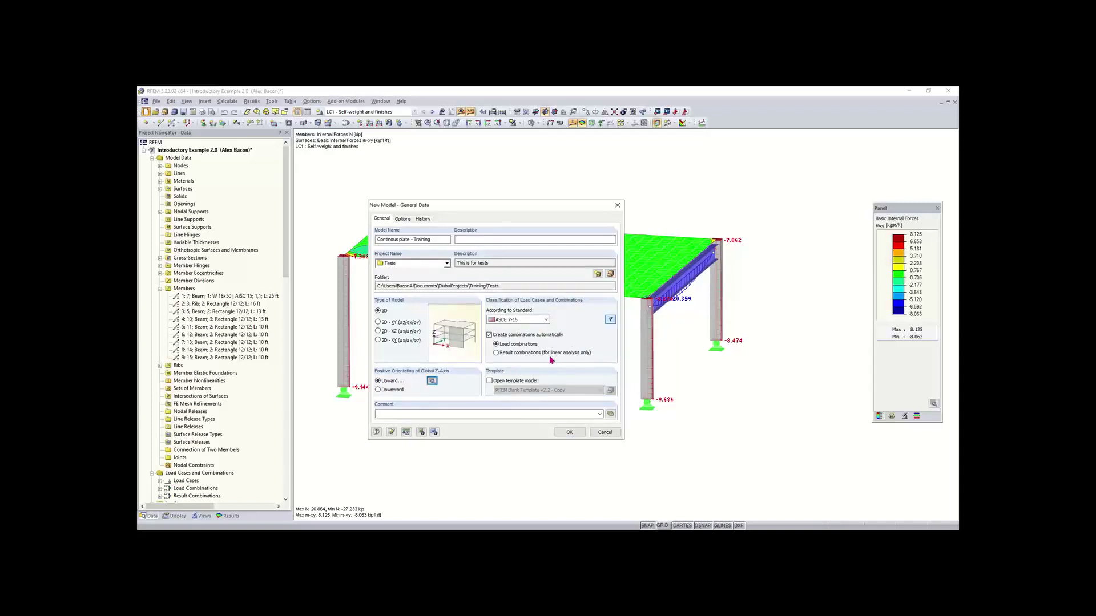
# Open the model's units and decimal places, mark the Metric profile as default and load it
pyautogui.click(407, 432)
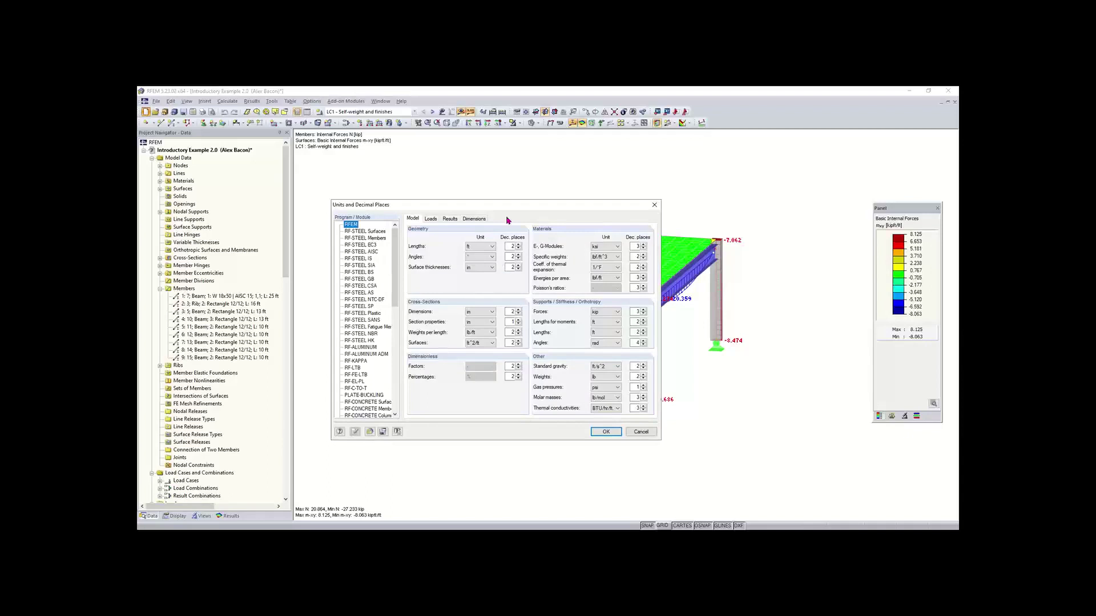
pyautogui.moveTo(506, 211)
pyautogui.mouseDown()
pyautogui.moveTo(484, 207)
pyautogui.moveTo(507, 203)
pyautogui.mouseUp()
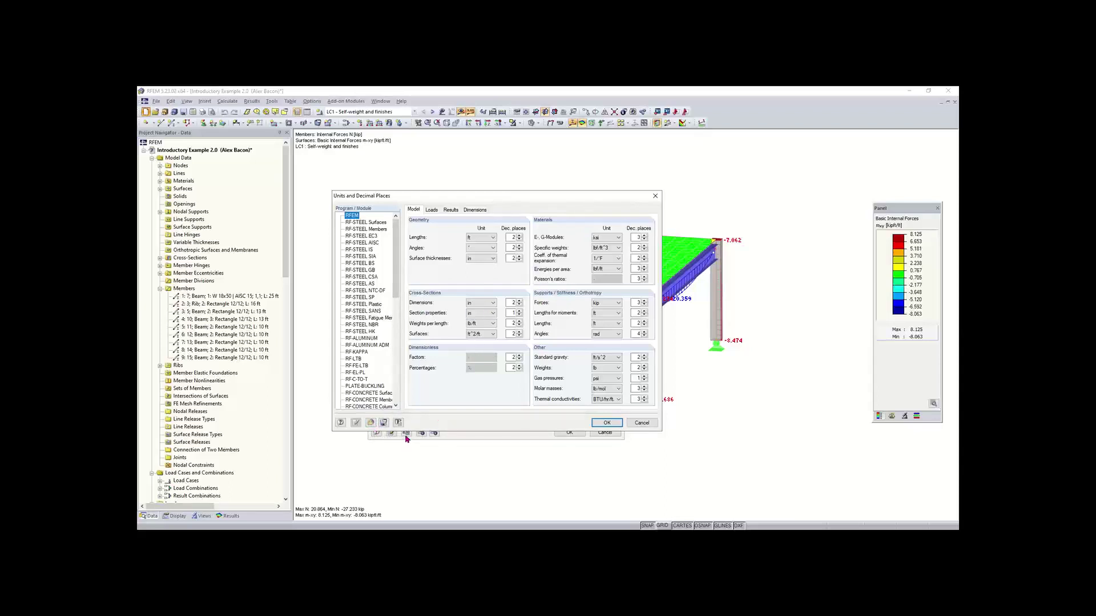
pyautogui.click(371, 424)
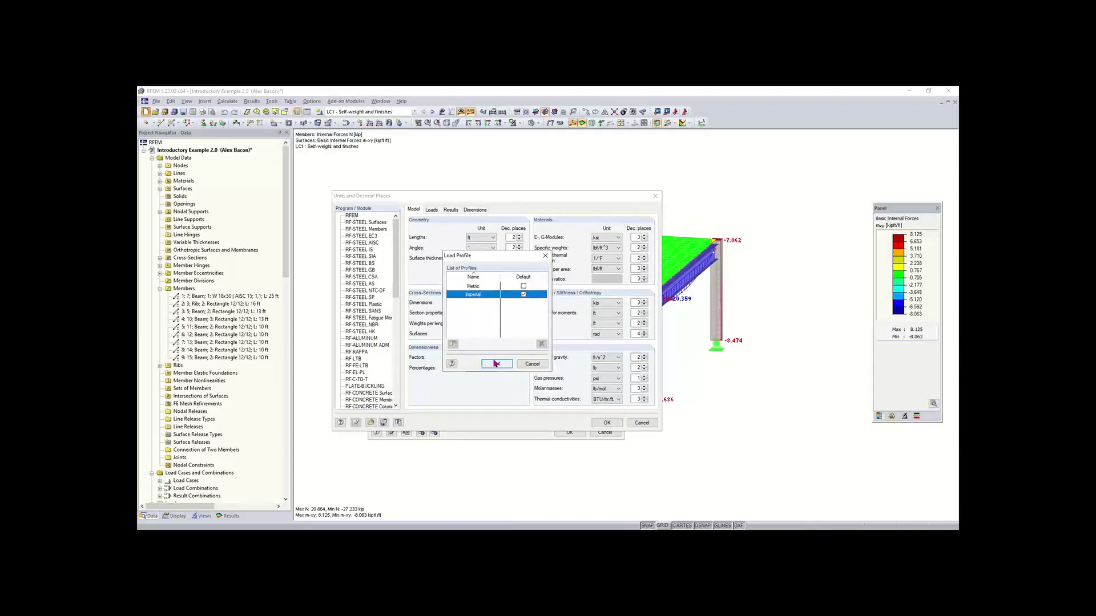
pyautogui.click(523, 286)
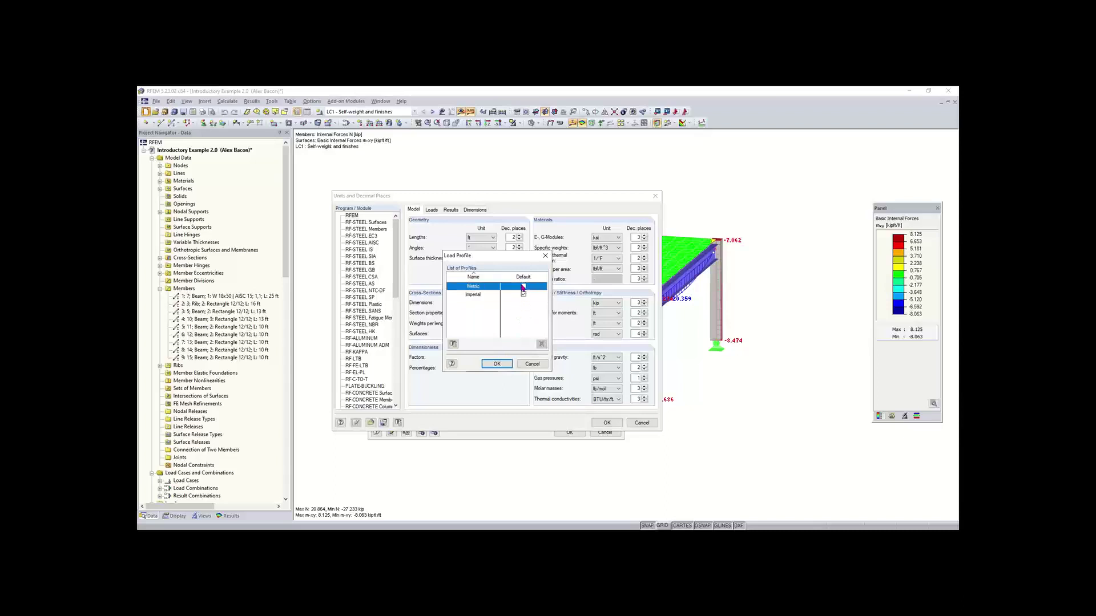
pyautogui.click(496, 364)
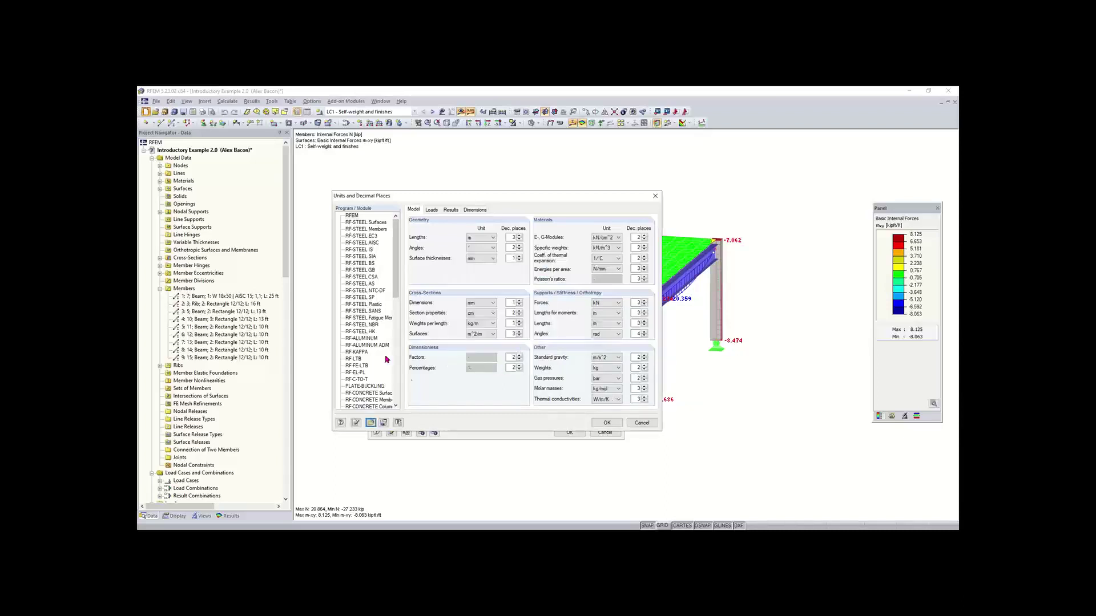
pyautogui.click(372, 423)
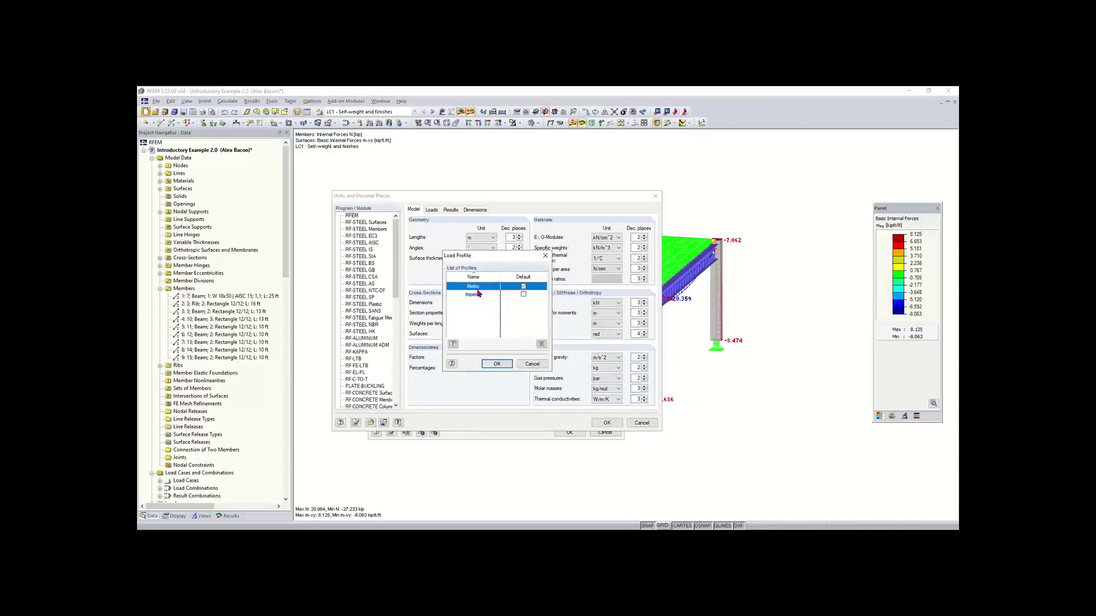
pyautogui.doubleClick(471, 286)
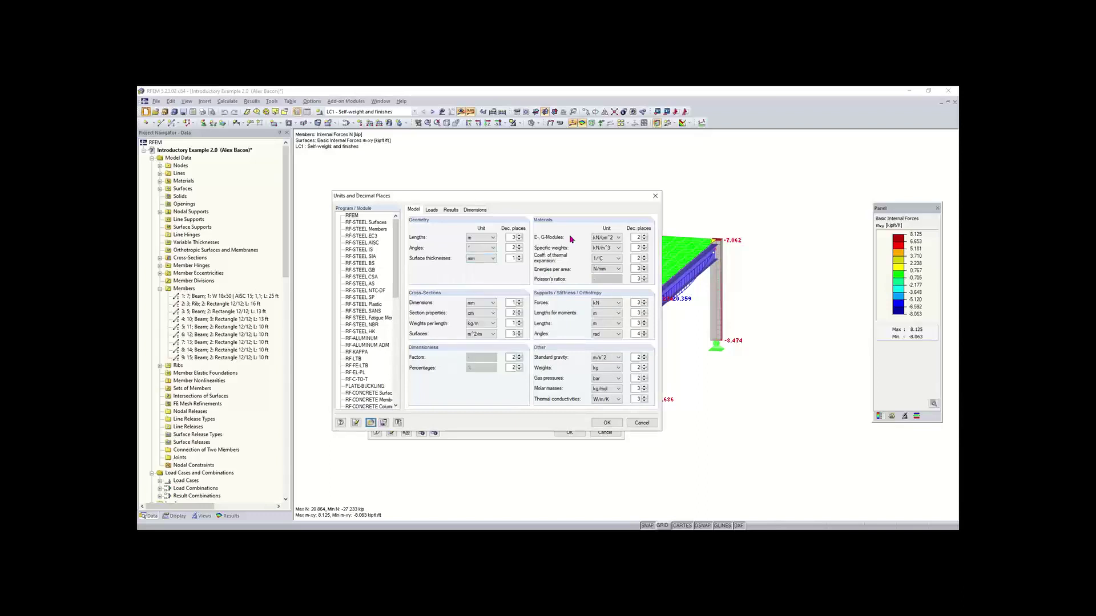
# Load the Imperial unit profile, accept the units and confirm the general data to create the new model
pyautogui.click(370, 423)
pyautogui.doubleClick(473, 295)
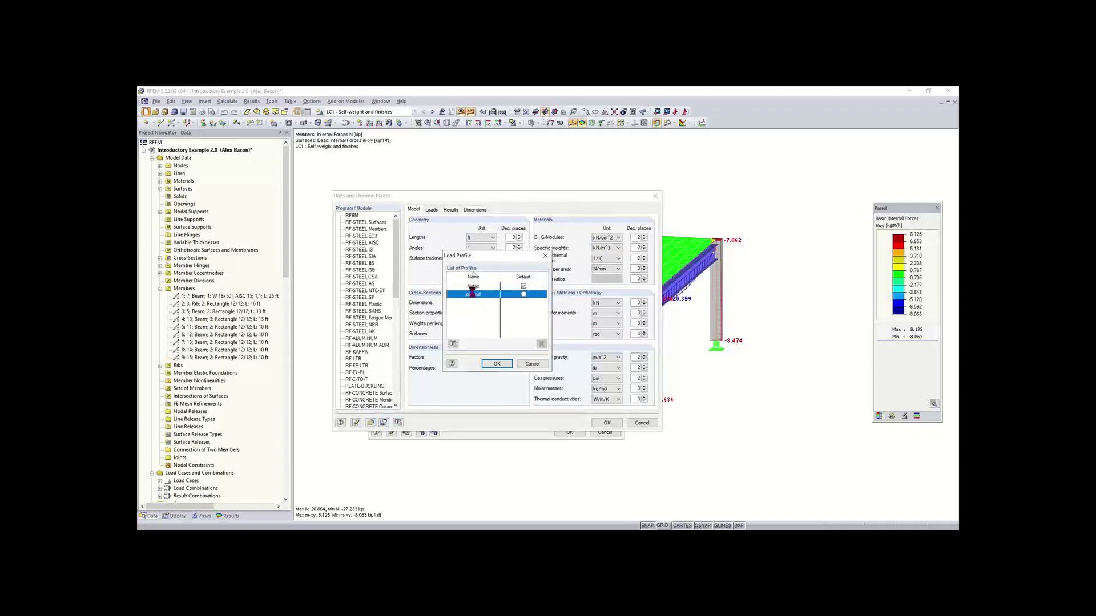
pyautogui.click(608, 422)
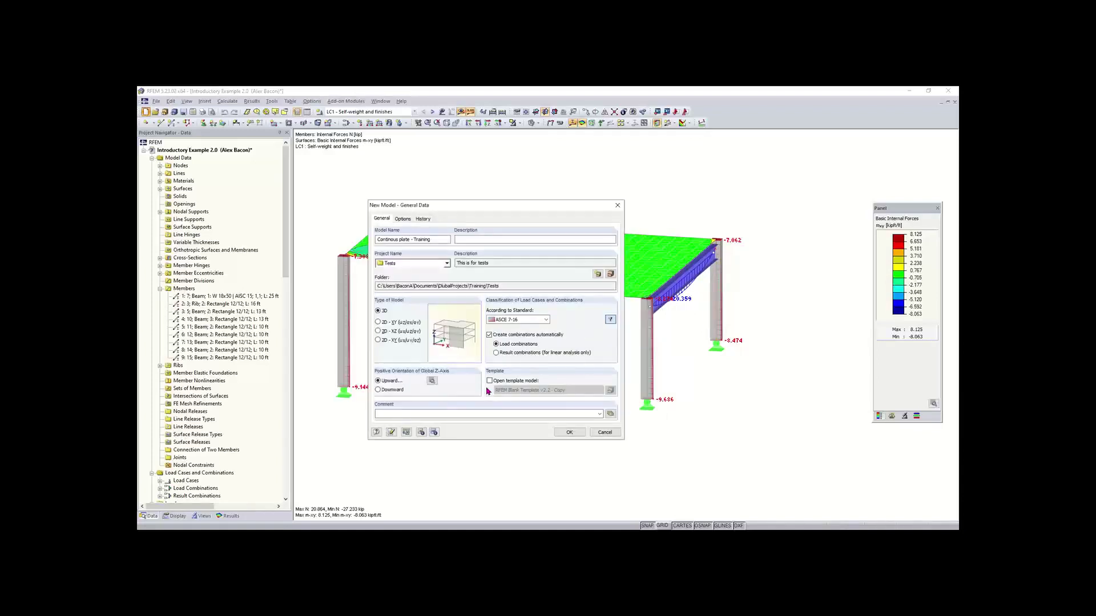
pyautogui.click(575, 433)
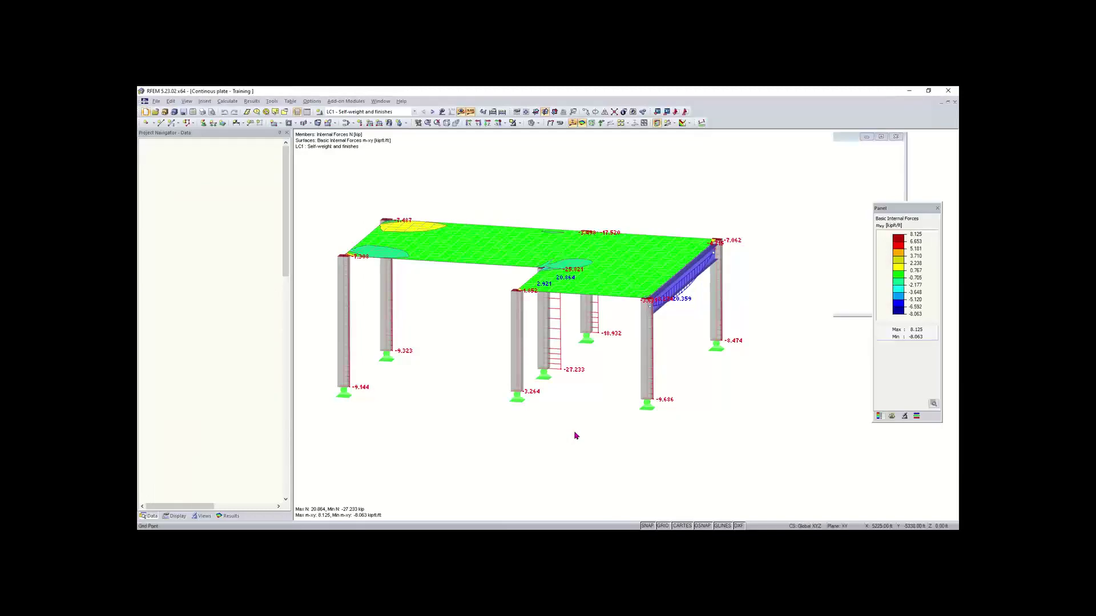
pyautogui.scroll(-5, 684, 346)
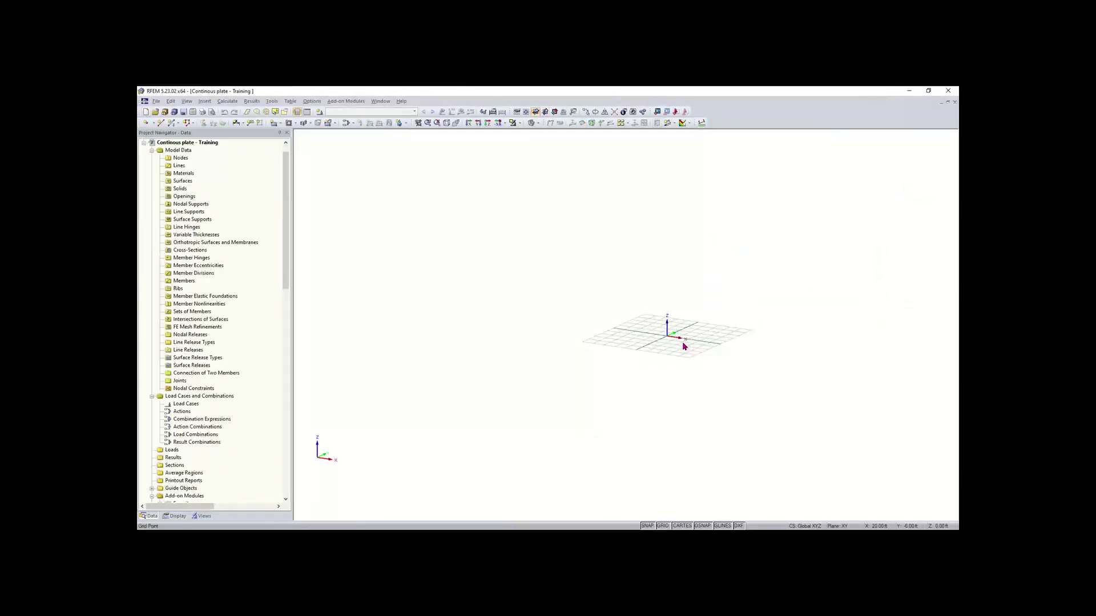
pyautogui.scroll(6, 684, 347)
pyautogui.moveTo(680, 345); pyautogui.dragTo(609, 383, button='middle')
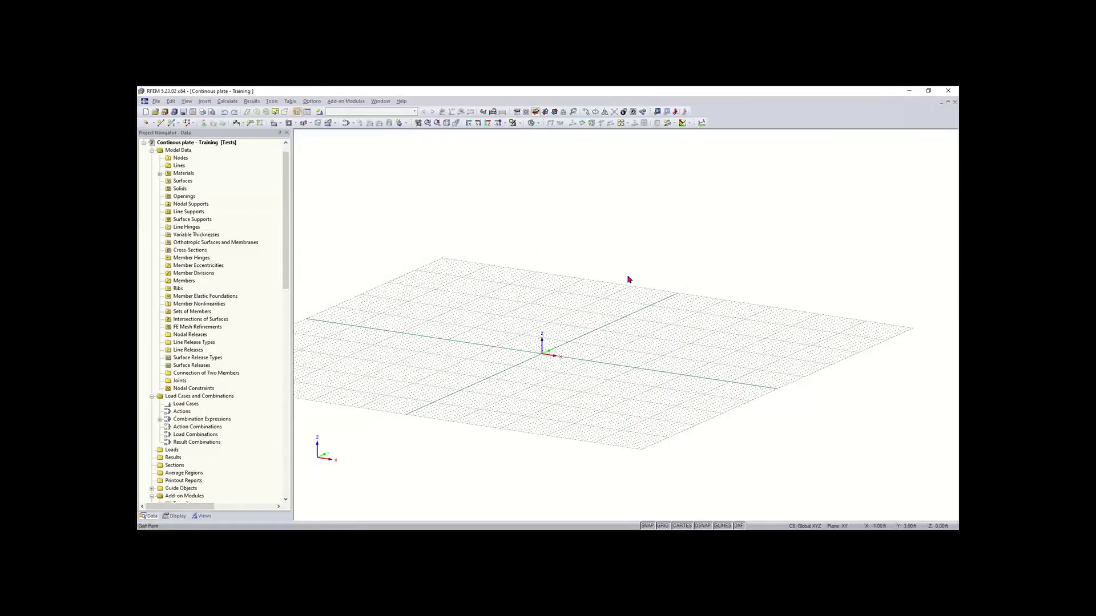
pyautogui.scroll(1, 283, 215)
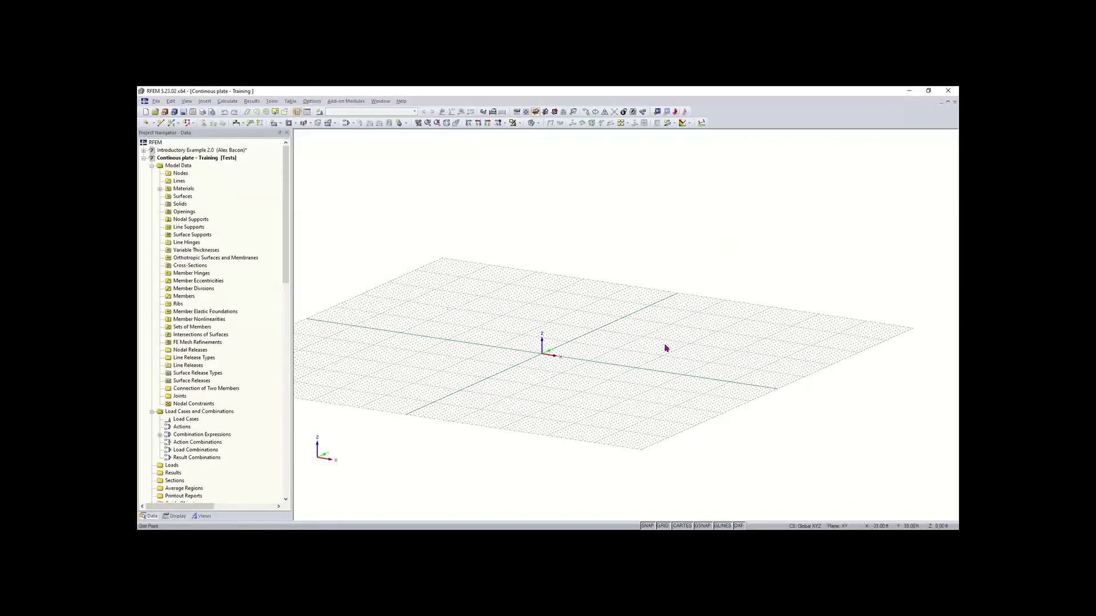
pyautogui.moveTo(533, 369); pyautogui.dragTo(517, 457, button='middle')
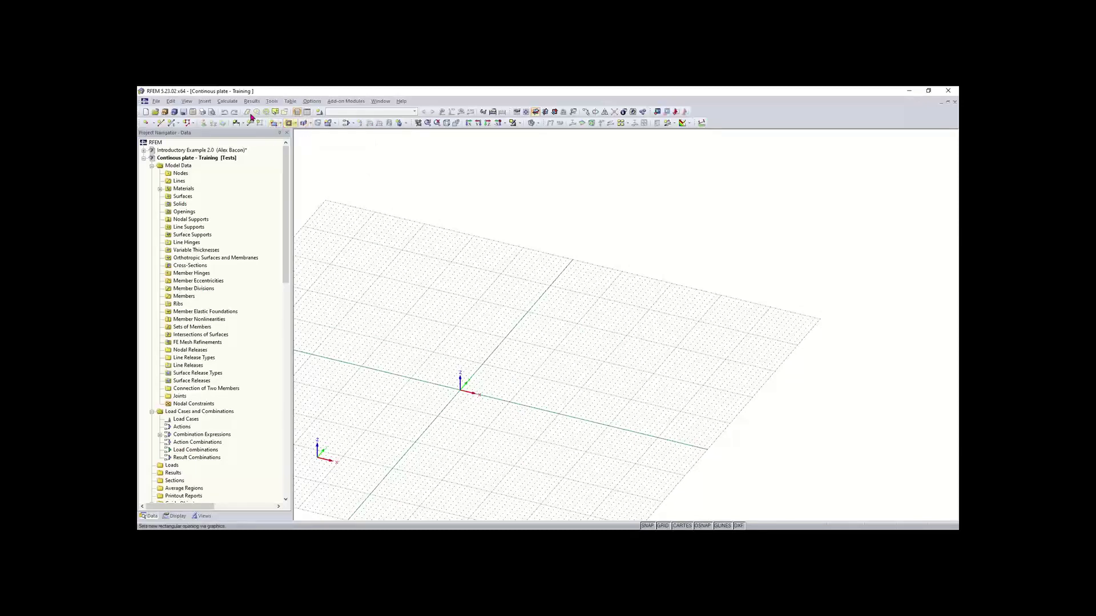
pyautogui.click(205, 102)
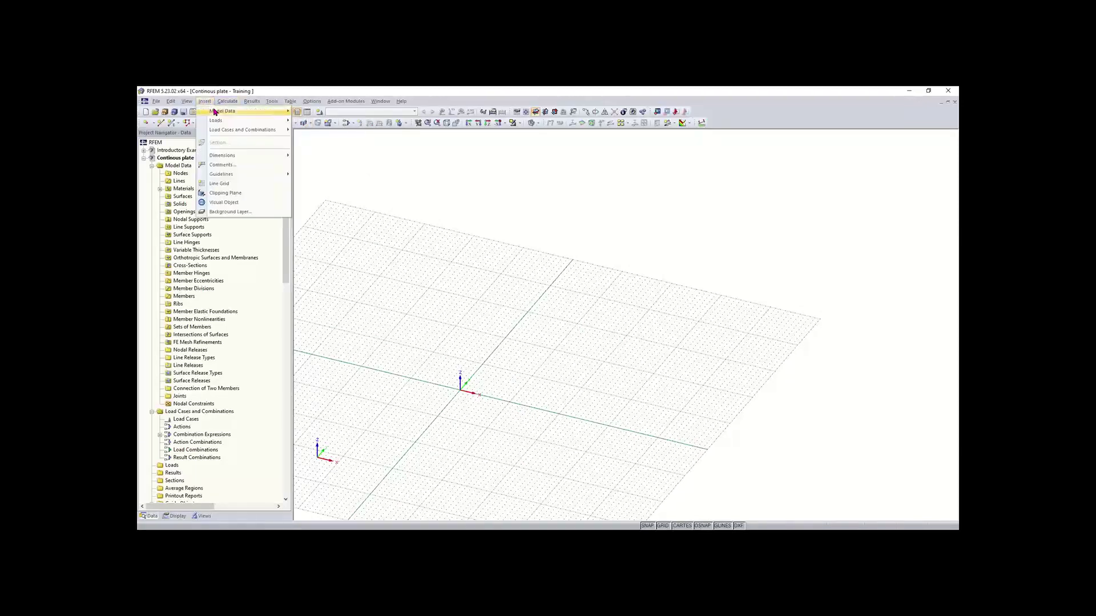
pyautogui.moveTo(215, 111)
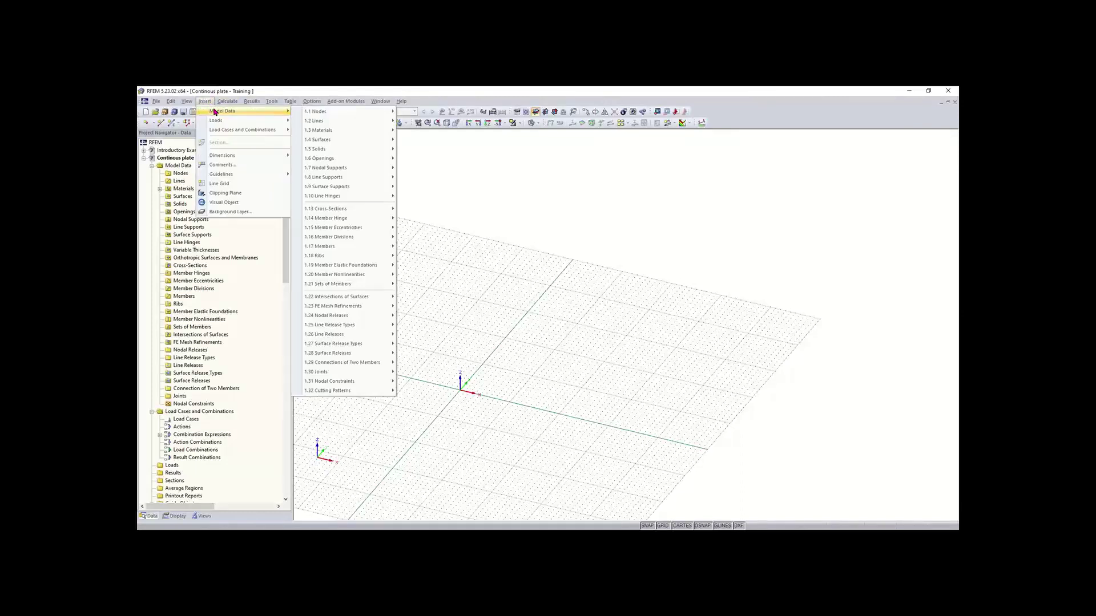
pyautogui.click(473, 168)
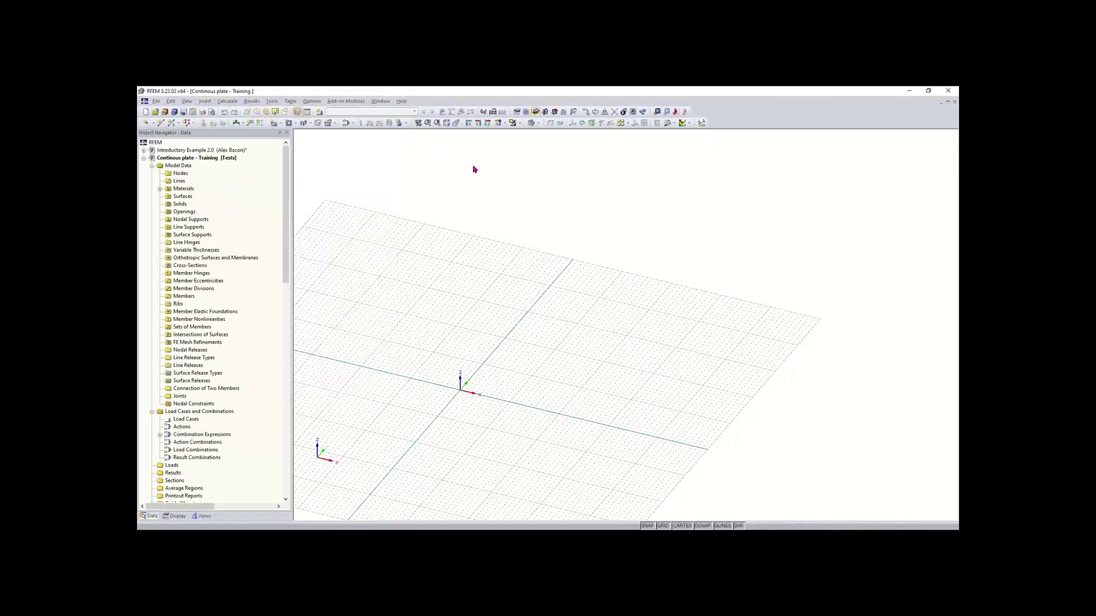
# Start a new rectangular surface and filter its material library to the Concrete category group and Concrete category
pyautogui.click(275, 124)
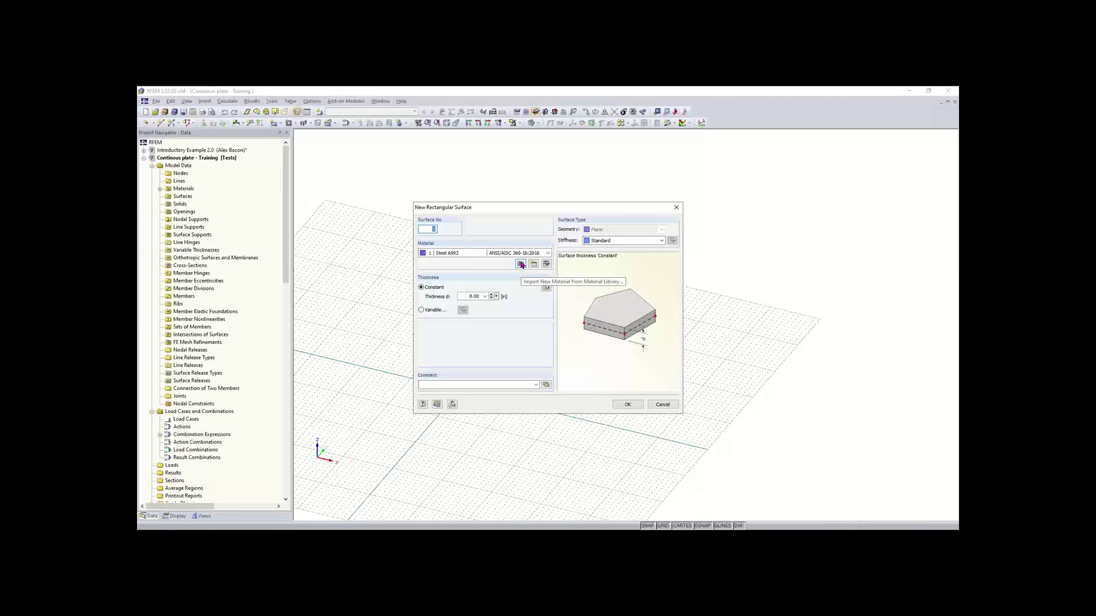
pyautogui.click(521, 263)
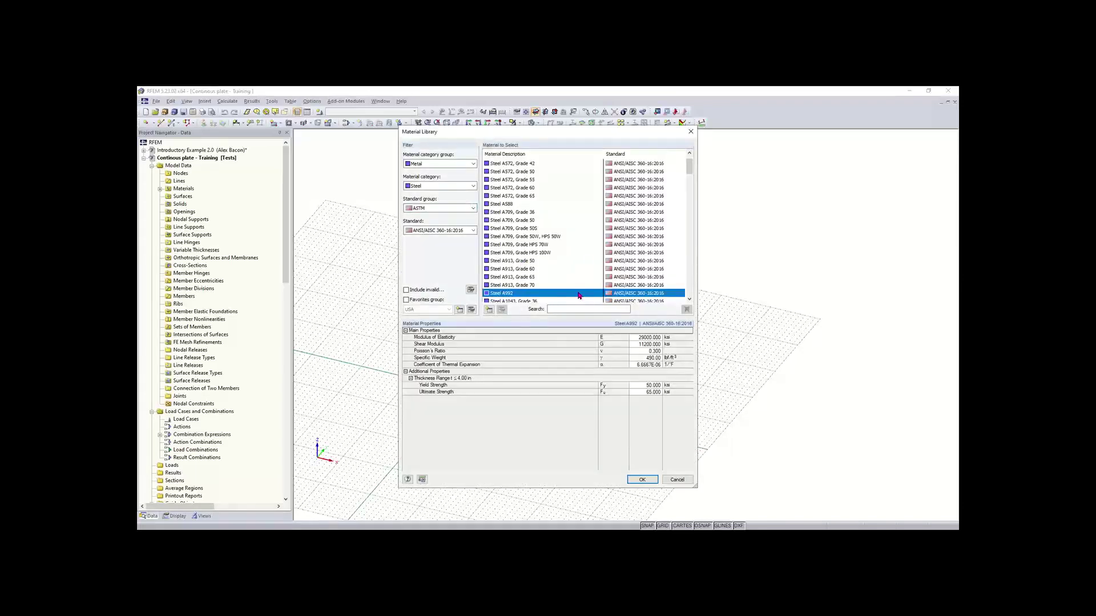
pyautogui.moveTo(530, 136); pyautogui.dragTo(505, 135)
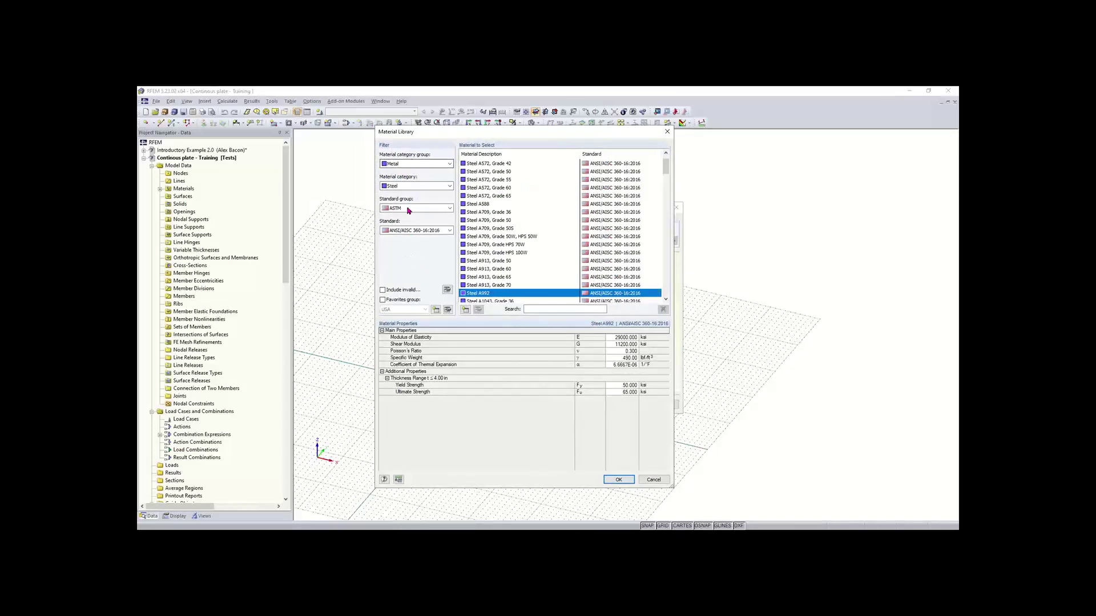
pyautogui.click(404, 165)
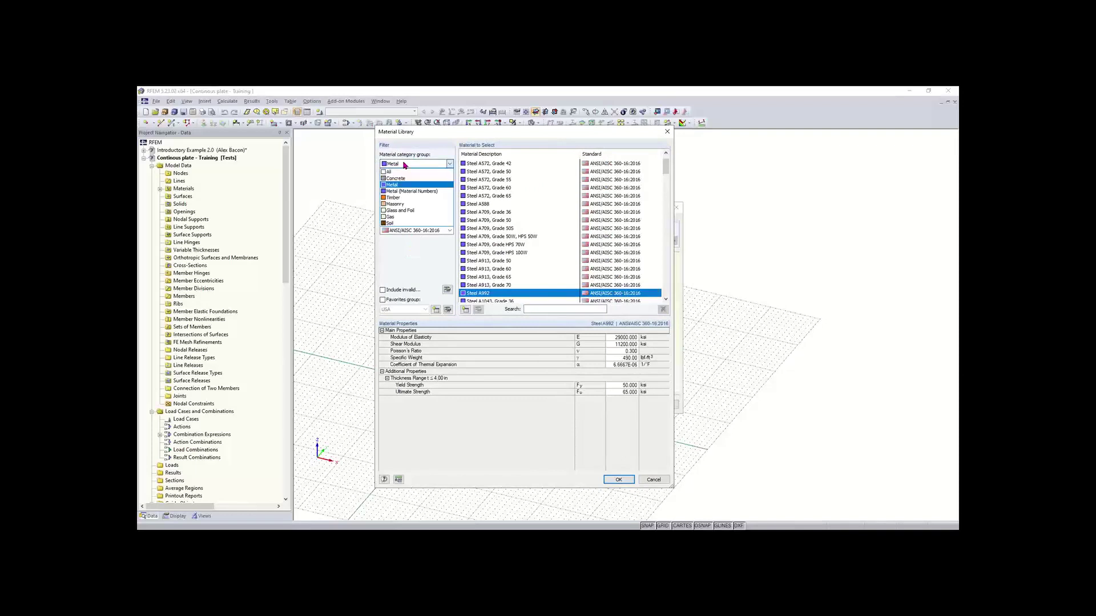
pyautogui.click(402, 179)
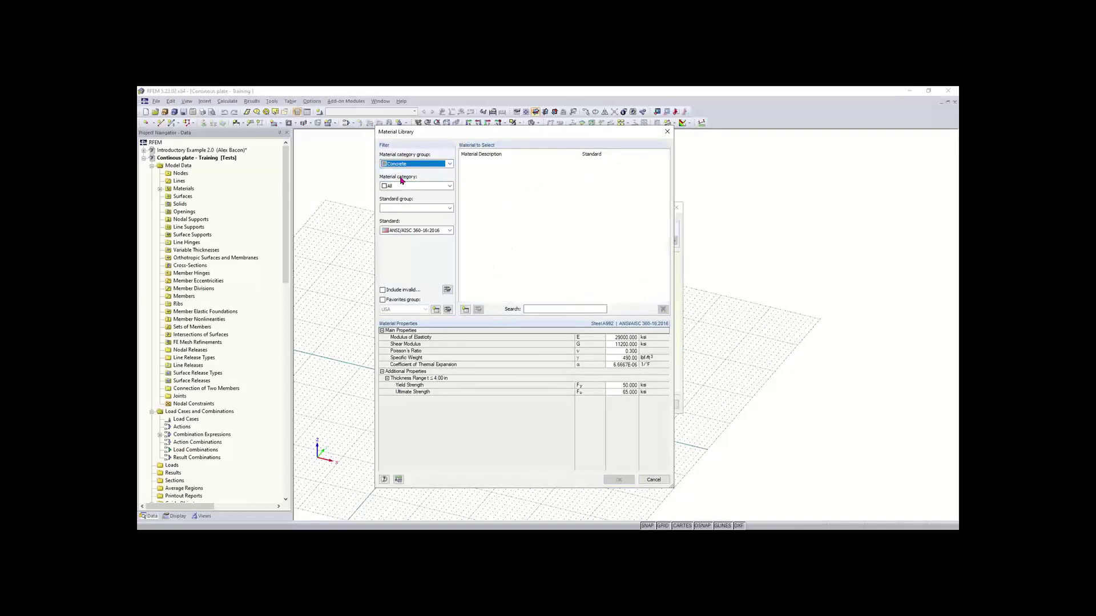
pyautogui.click(404, 186)
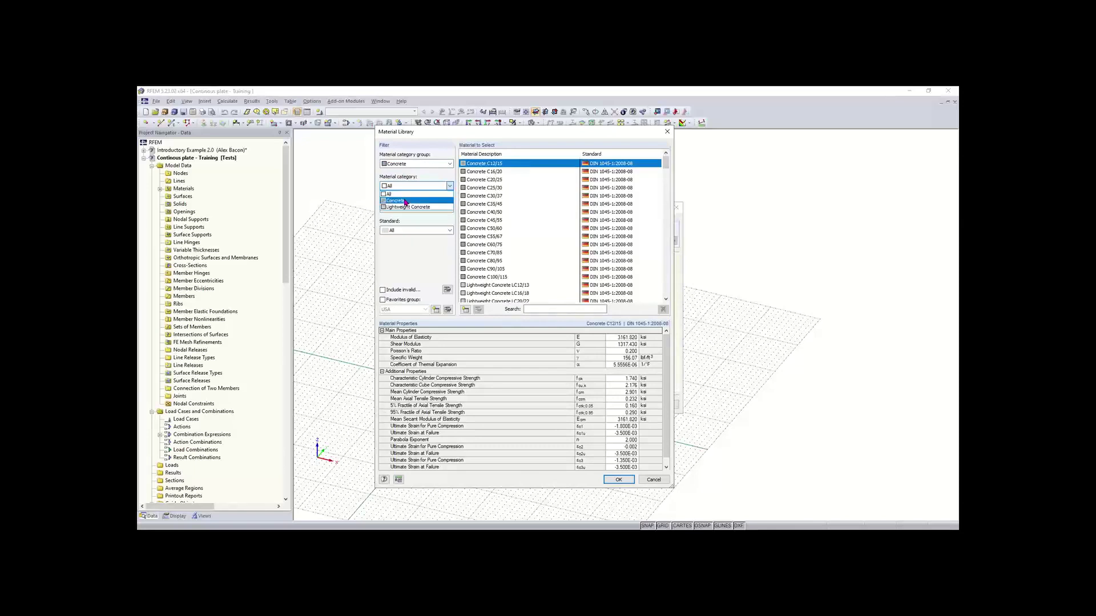
pyautogui.click(406, 201)
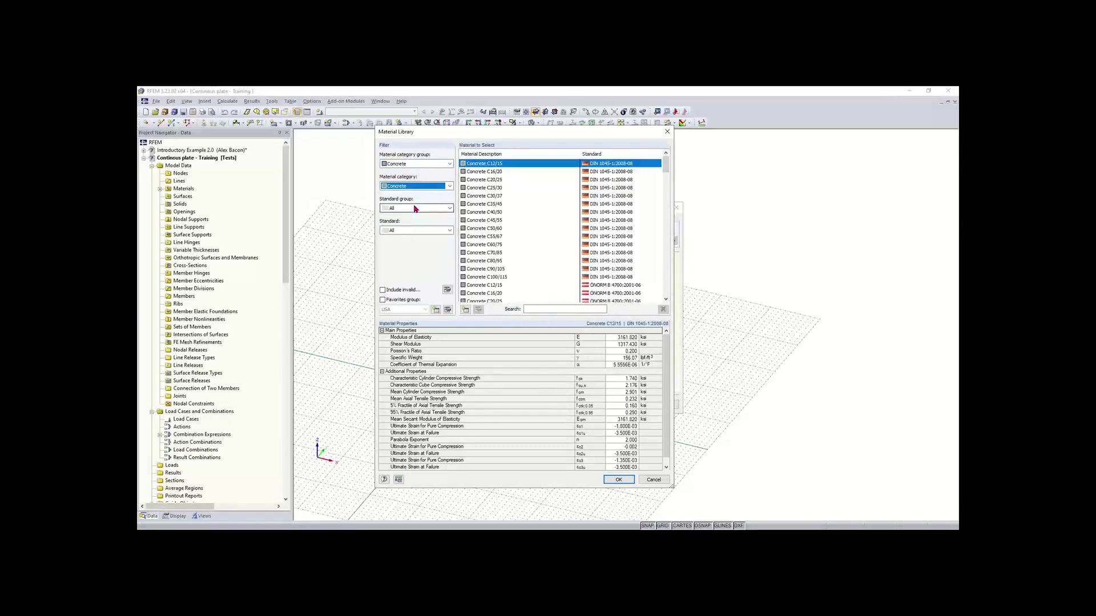
# Filter the materials to the ACI group and standard ACI 318-19, and assign Concrete f'c = 4000 psi to the surface
pyautogui.click(415, 209)
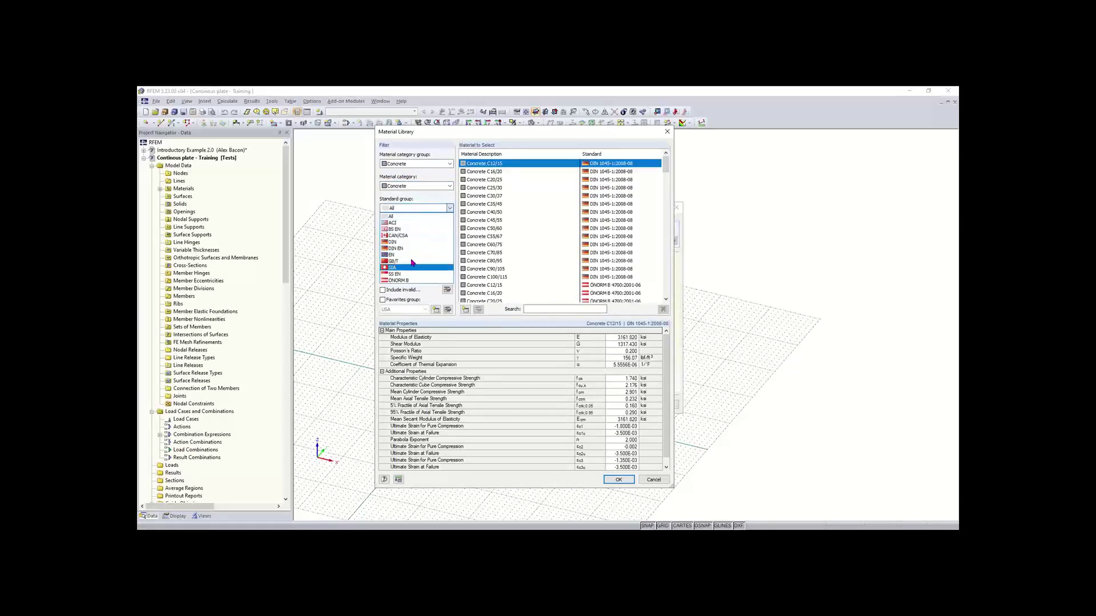
pyautogui.click(398, 226)
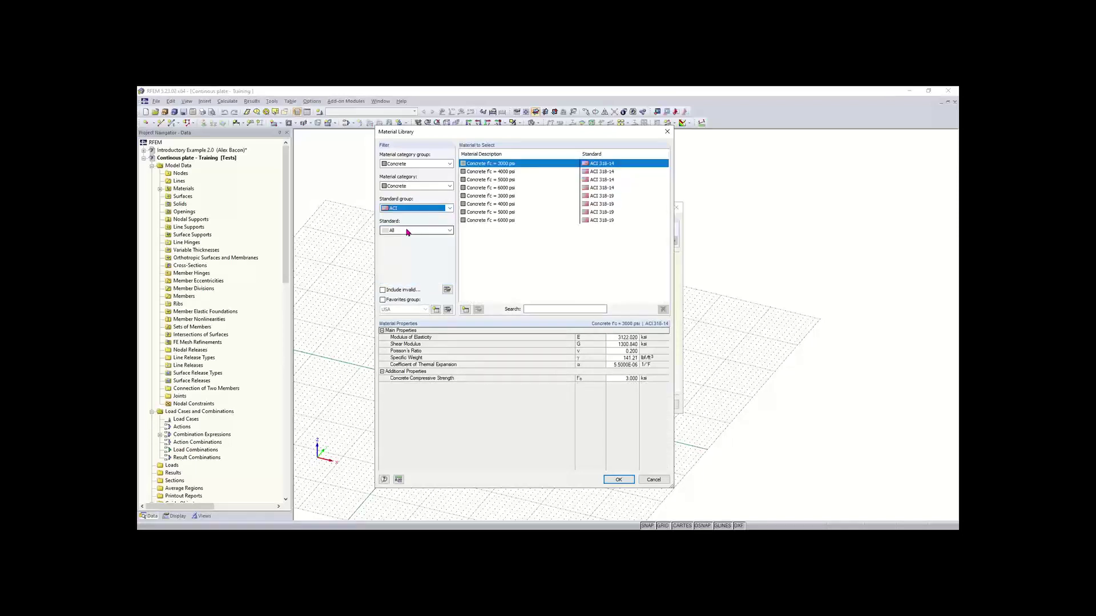
pyautogui.click(408, 231)
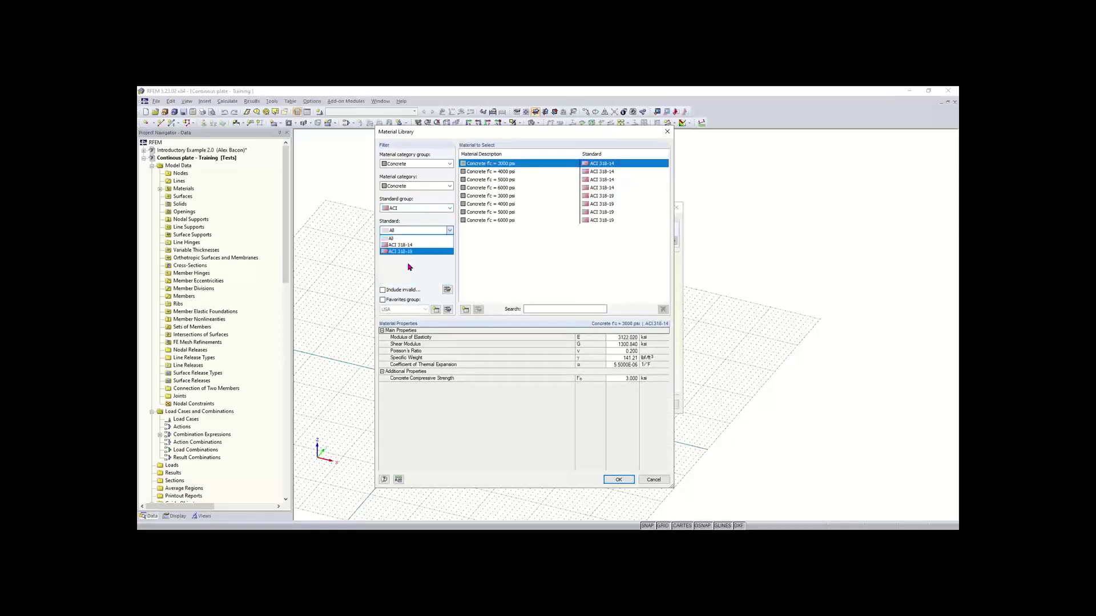
pyautogui.click(408, 252)
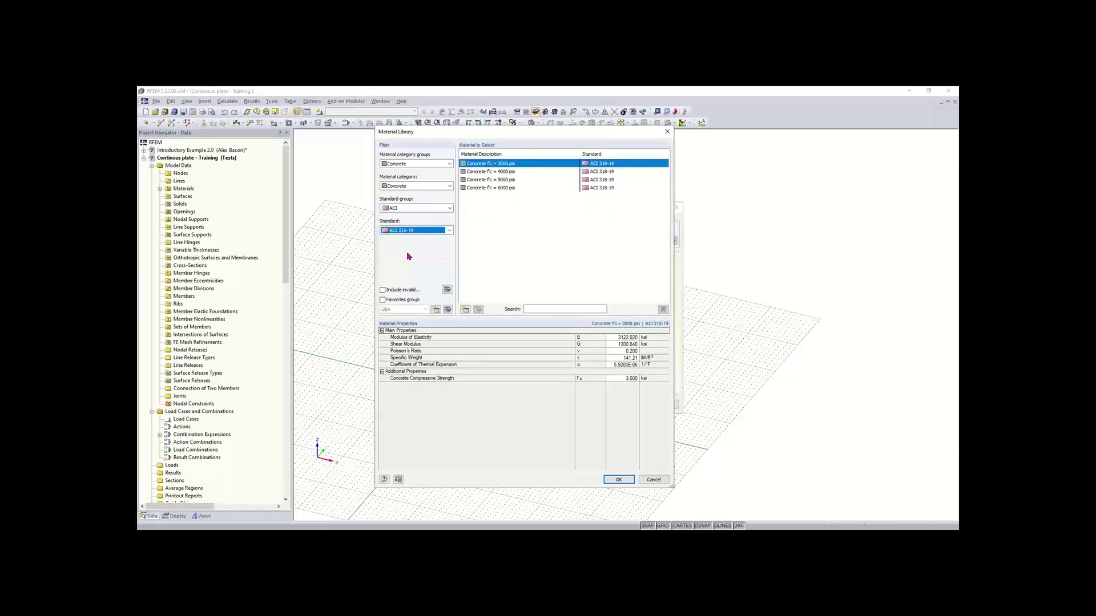
pyautogui.click(494, 172)
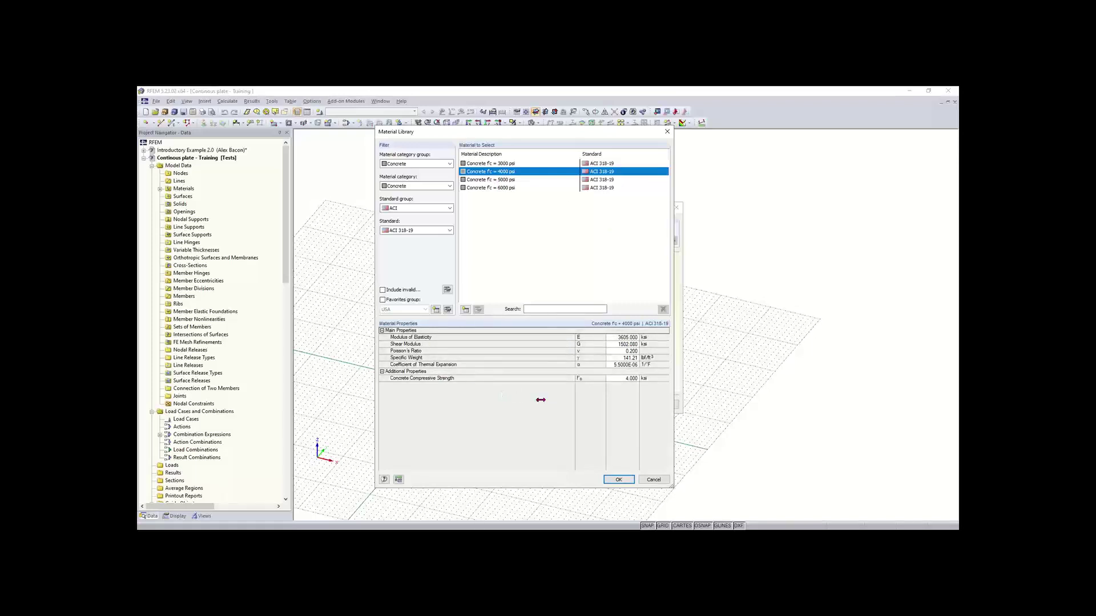
pyautogui.click(618, 480)
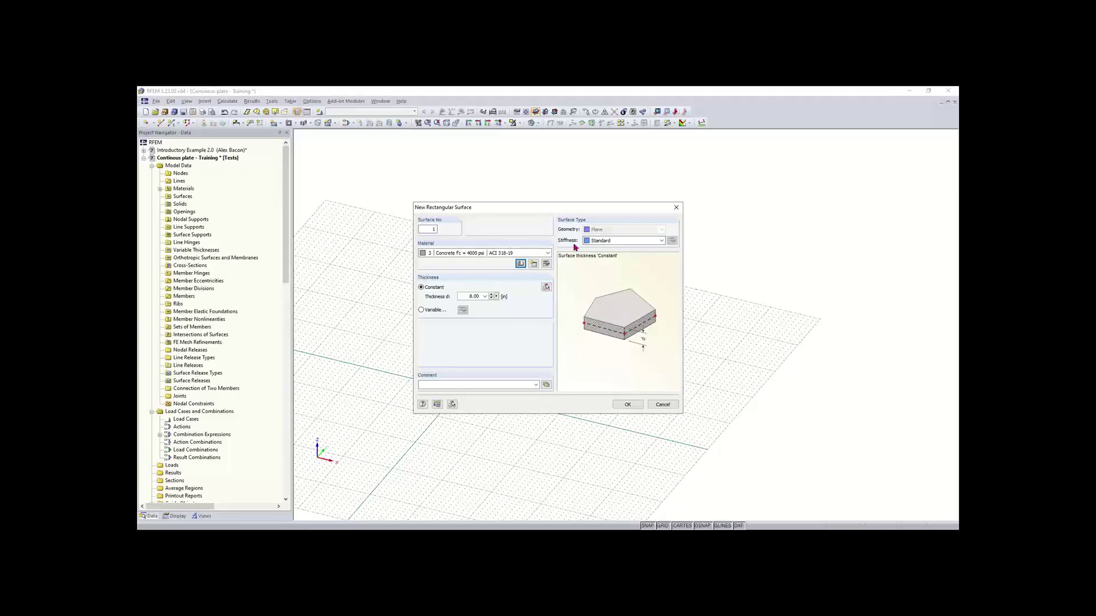
# Accept the constant 8 in thickness and draw the rectangular surface from the origin to X 32 ft, Y 16 ft
pyautogui.click(628, 405)
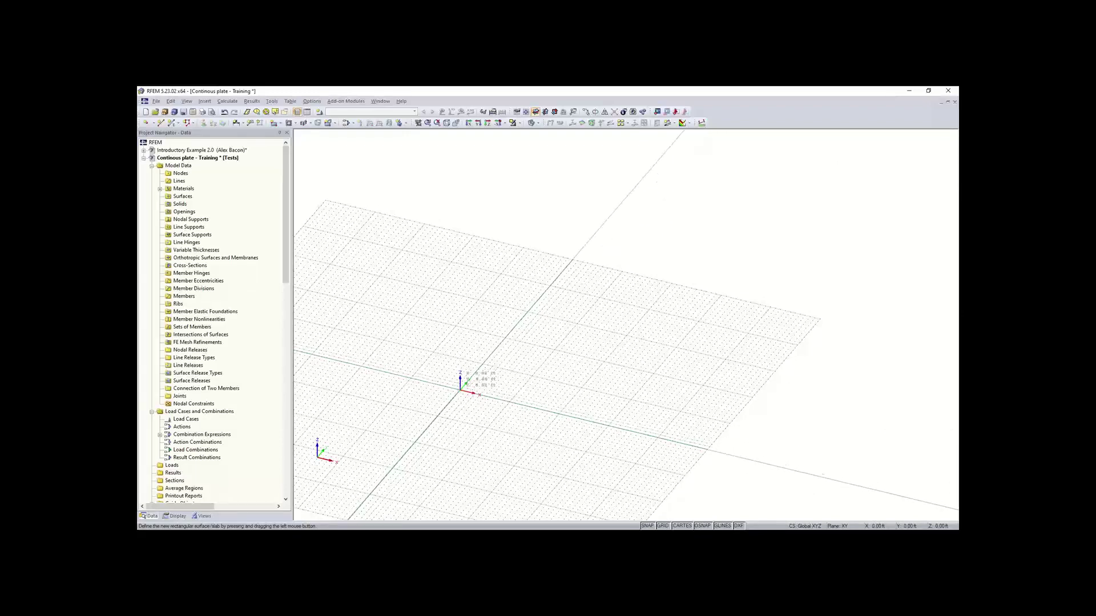
pyautogui.moveTo(462, 389); pyautogui.dragTo(503, 343, button='middle')
pyautogui.scroll(5, 502, 342)
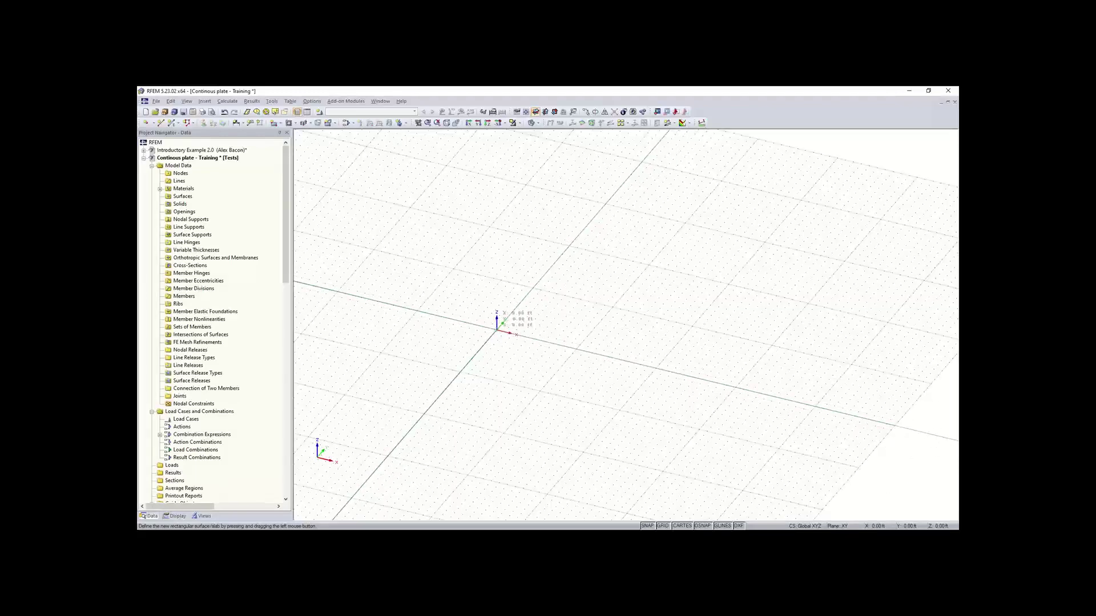
pyautogui.moveTo(496, 325); pyautogui.dragTo(732, 290)
pyautogui.moveTo(707, 310); pyautogui.dragTo(629, 350, button='middle')
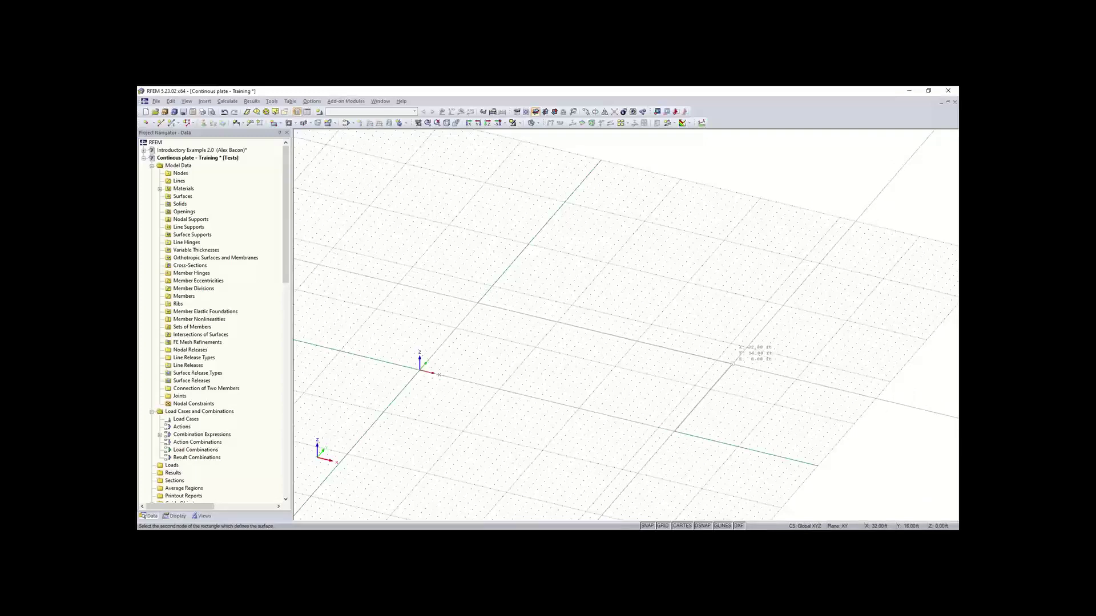
pyautogui.click(731, 363)
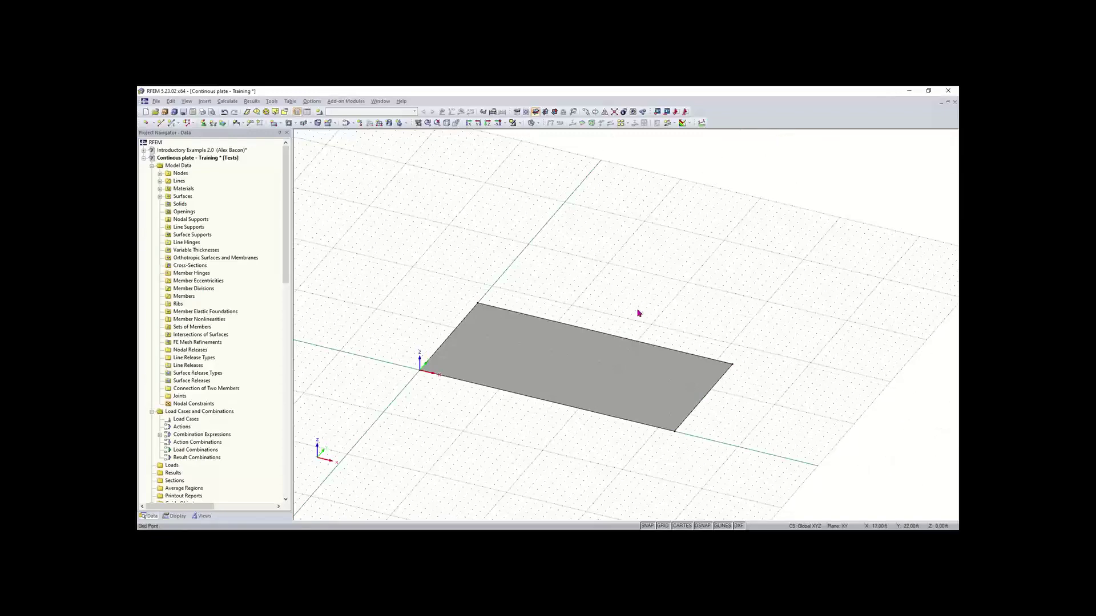
pyautogui.keyDown('ctrl'); pyautogui.moveTo(631, 291); pyautogui.dragTo(559, 288, button='middle'); pyautogui.keyUp('ctrl')
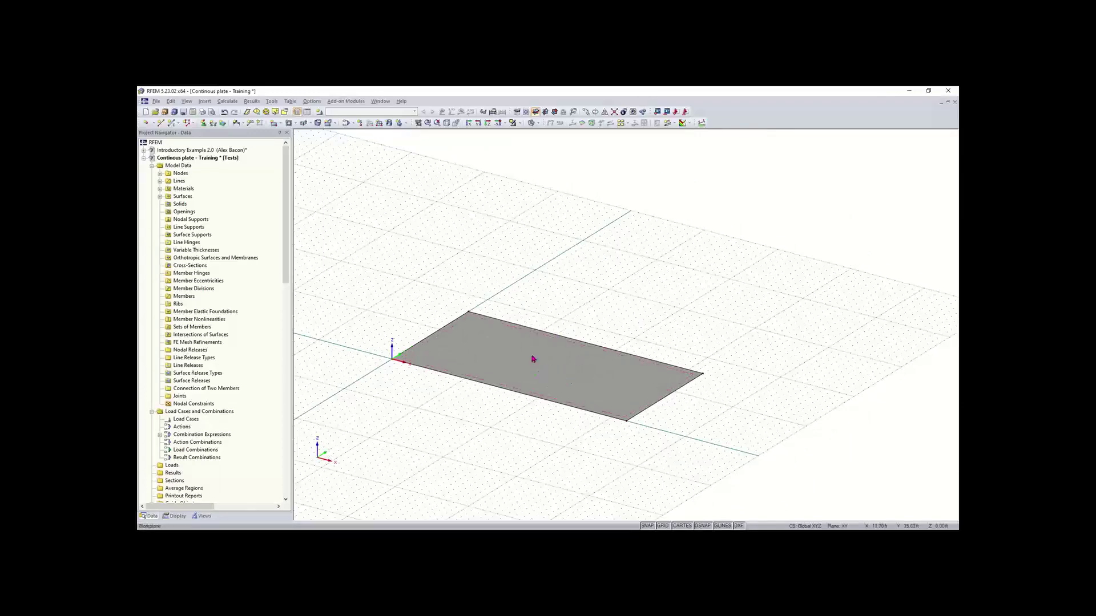
# Open the drawn rectangular surface for editing and set its constant thickness to 12 in
pyautogui.click(460, 347)
pyautogui.click(500, 354)
pyautogui.rightClick(500, 355)
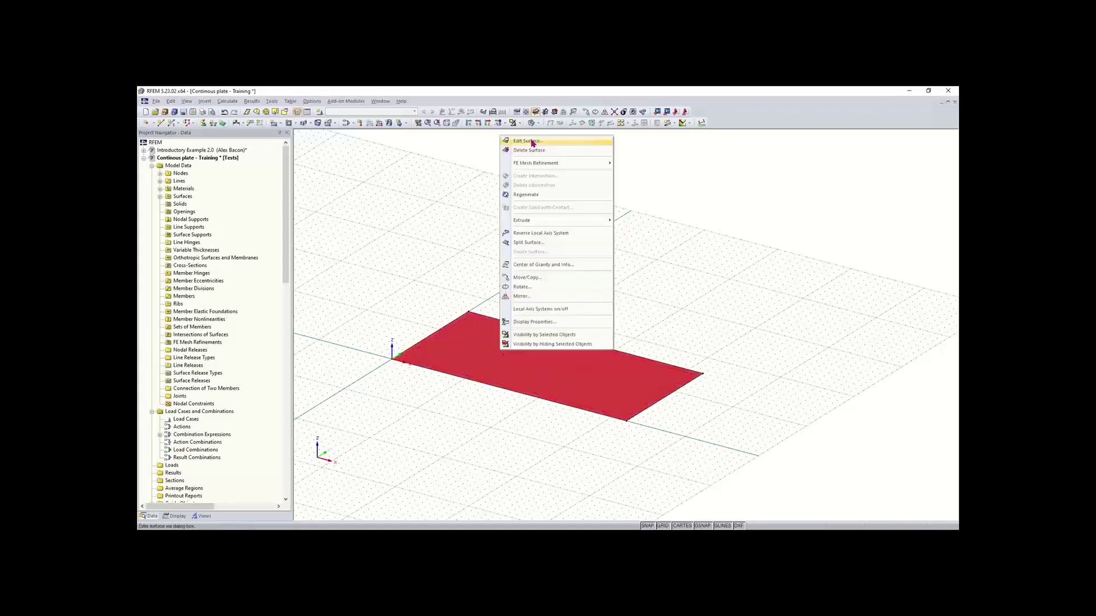
pyautogui.click(445, 207)
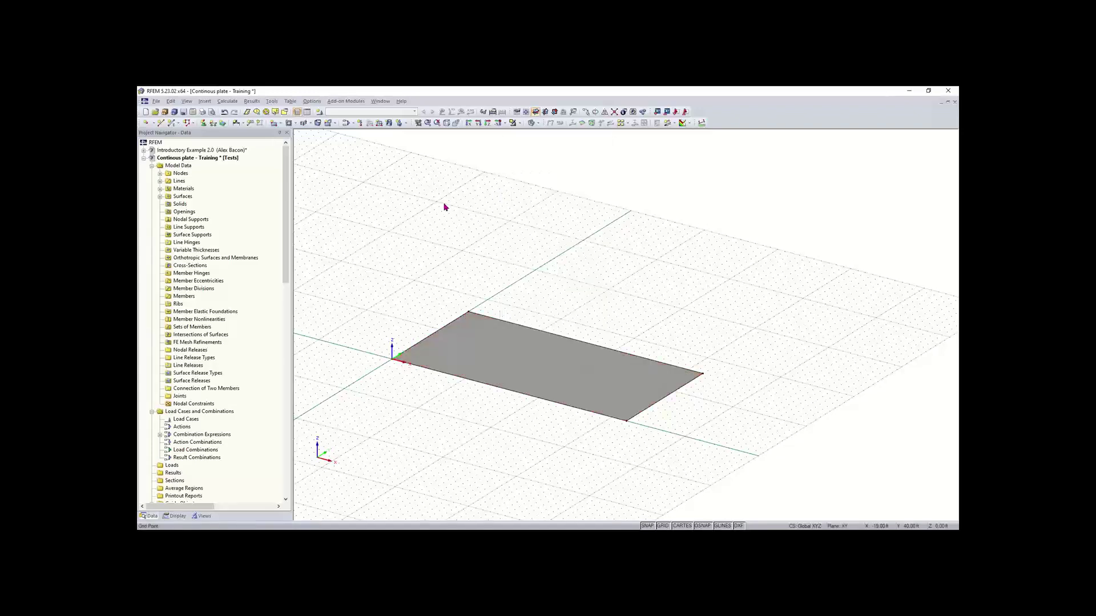
pyautogui.click(485, 356)
pyautogui.doubleClick(499, 348)
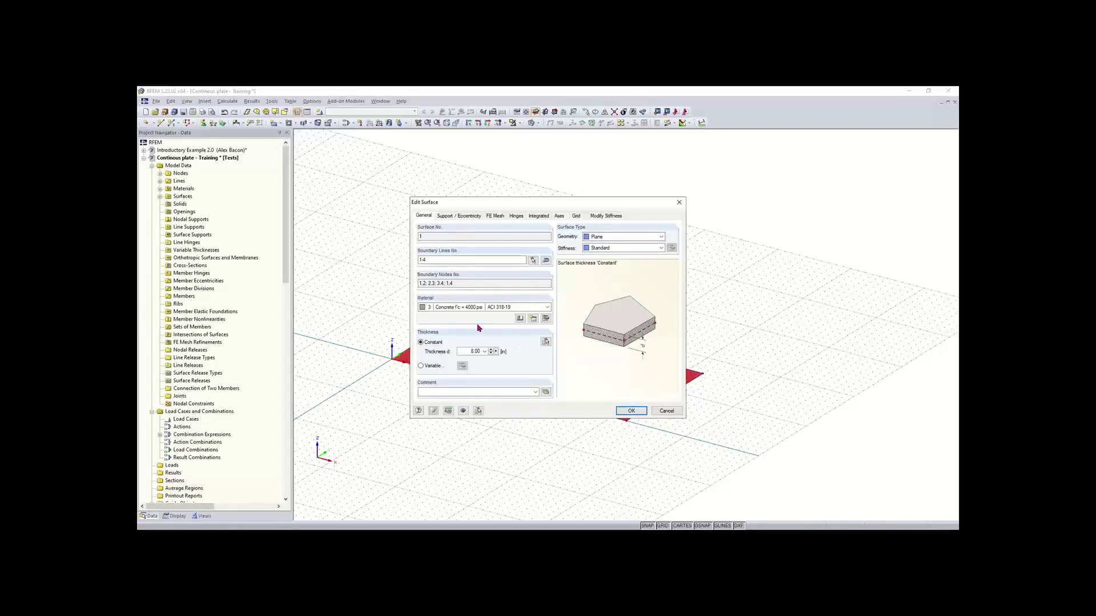
pyautogui.moveTo(471, 352); pyautogui.dragTo(504, 352)
pyautogui.click(631, 412)
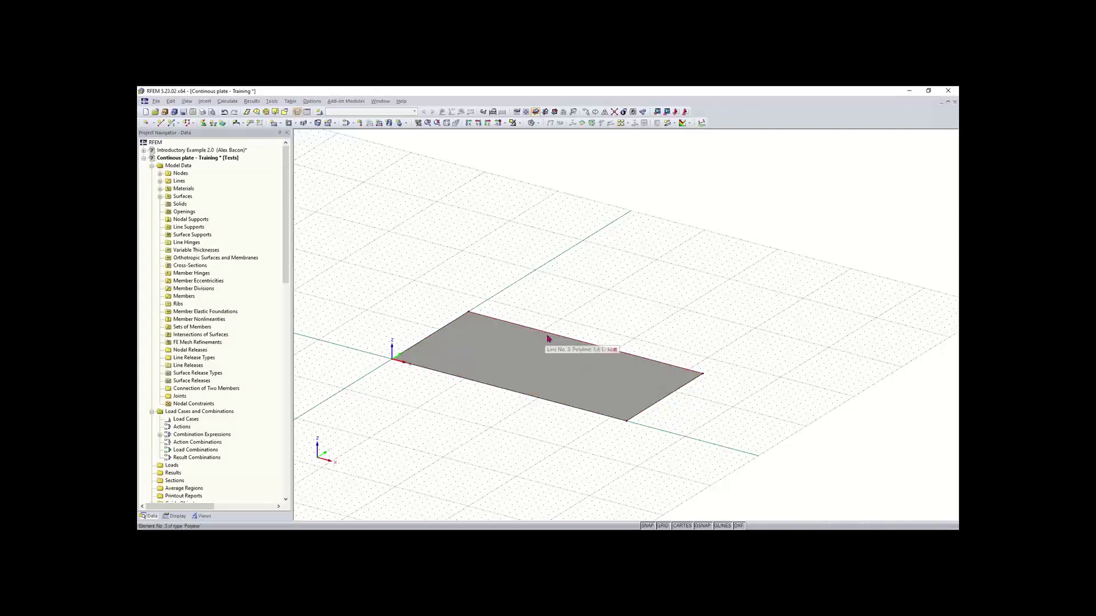
# Draw a second 12 in thick rectangular surface from X 0, Y 21 ft to X 32 ft, Y 37 ft with the same concrete
pyautogui.moveTo(650, 405); pyautogui.dragTo(538, 436, button='middle')
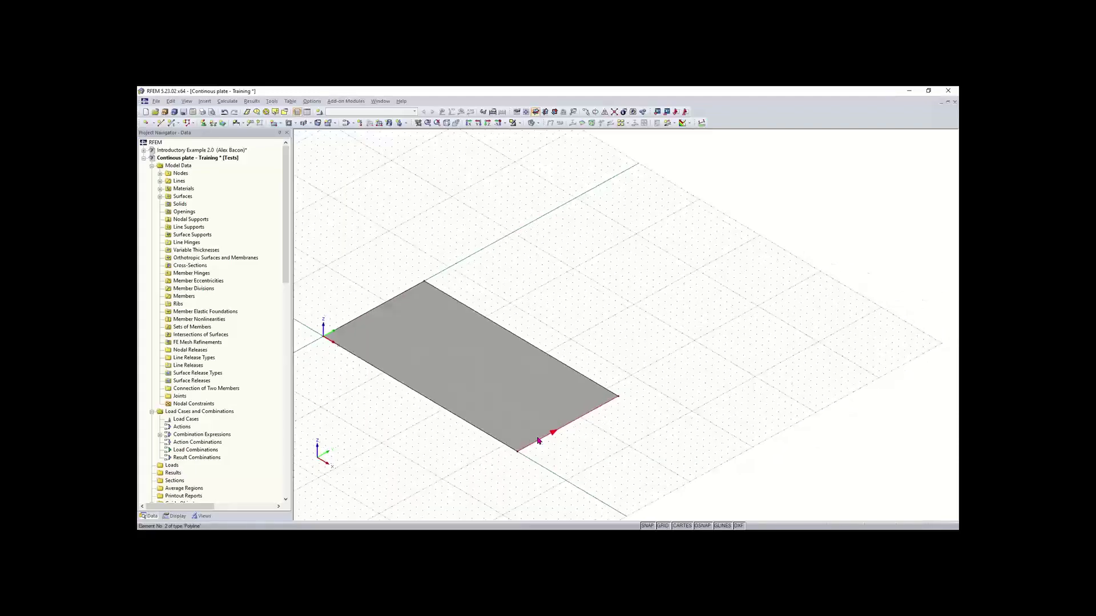
pyautogui.click(275, 124)
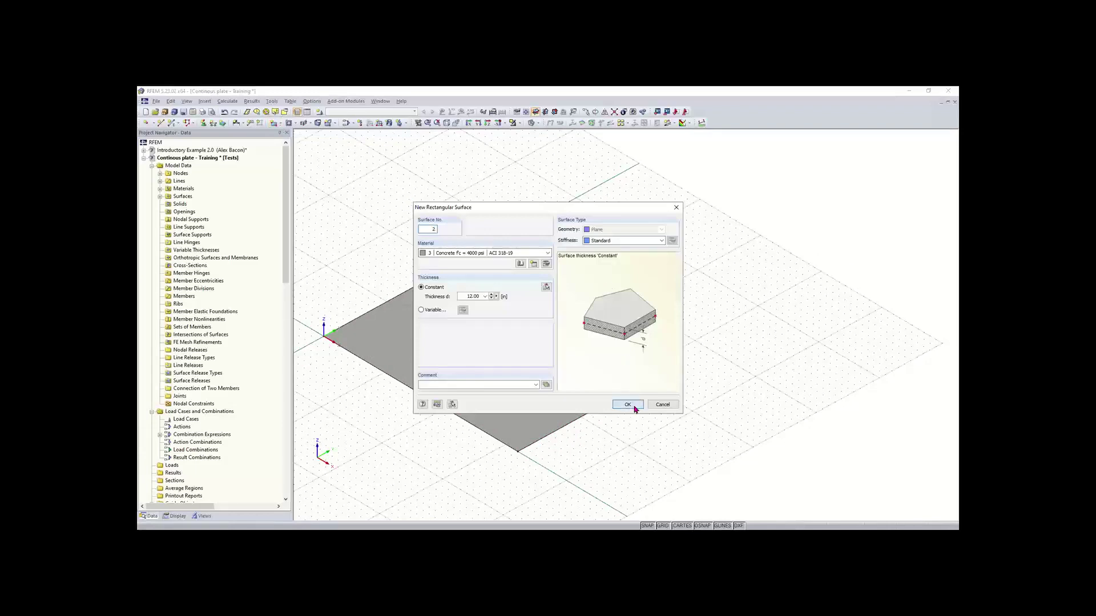
pyautogui.click(628, 404)
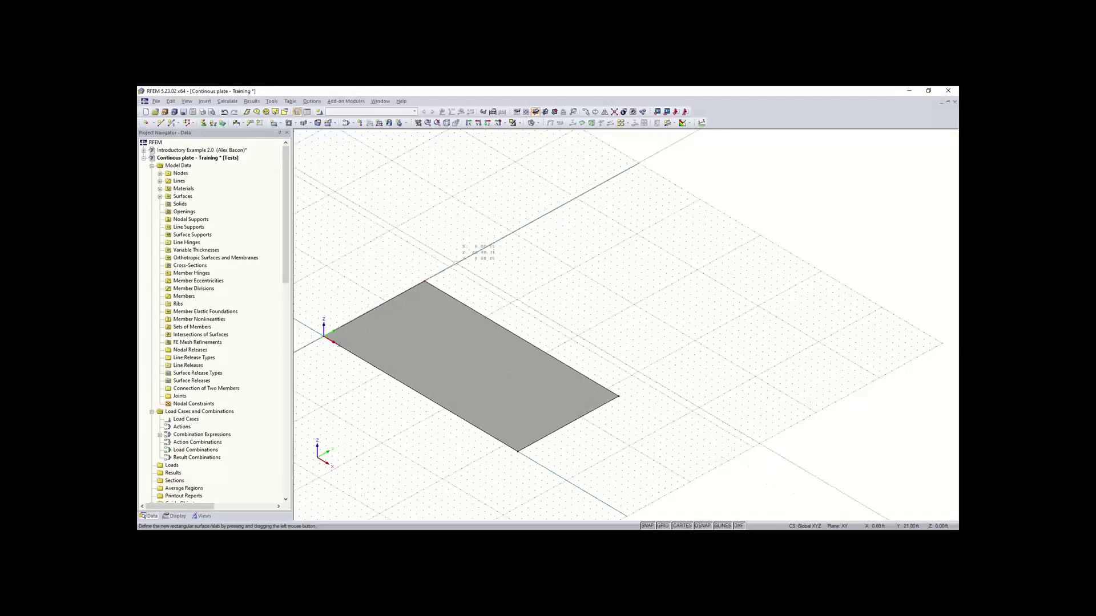
pyautogui.click(455, 263)
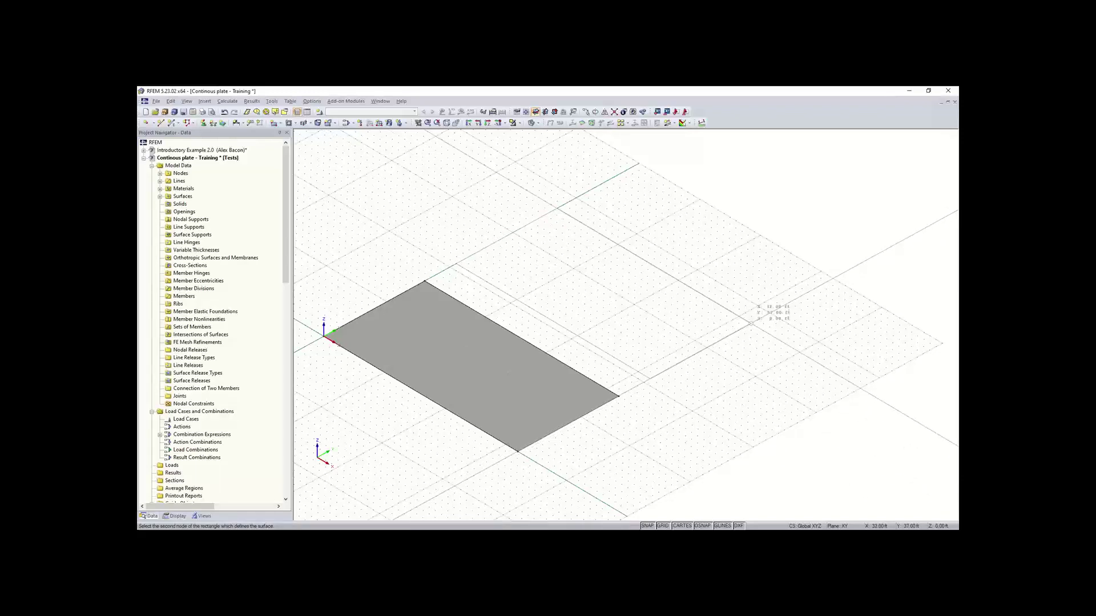
pyautogui.click(751, 323)
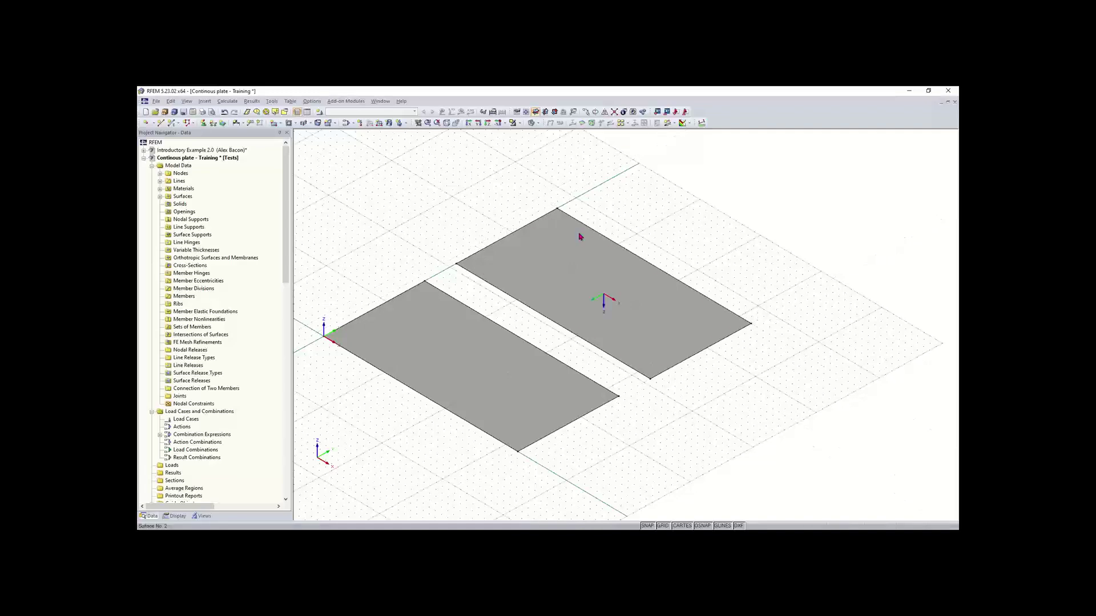
pyautogui.keyDown('ctrl'); pyautogui.moveTo(665, 232); pyautogui.dragTo(635, 224, button='middle'); pyautogui.keyUp('ctrl')
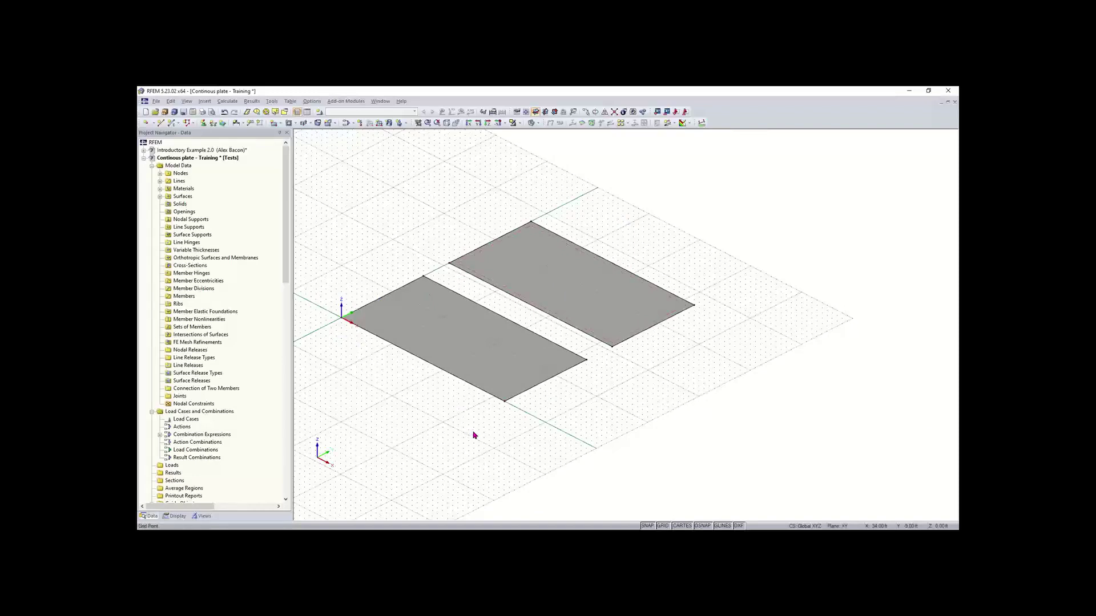
pyautogui.scroll(-1, 474, 435)
pyautogui.moveTo(497, 433); pyautogui.dragTo(579, 427, button='middle')
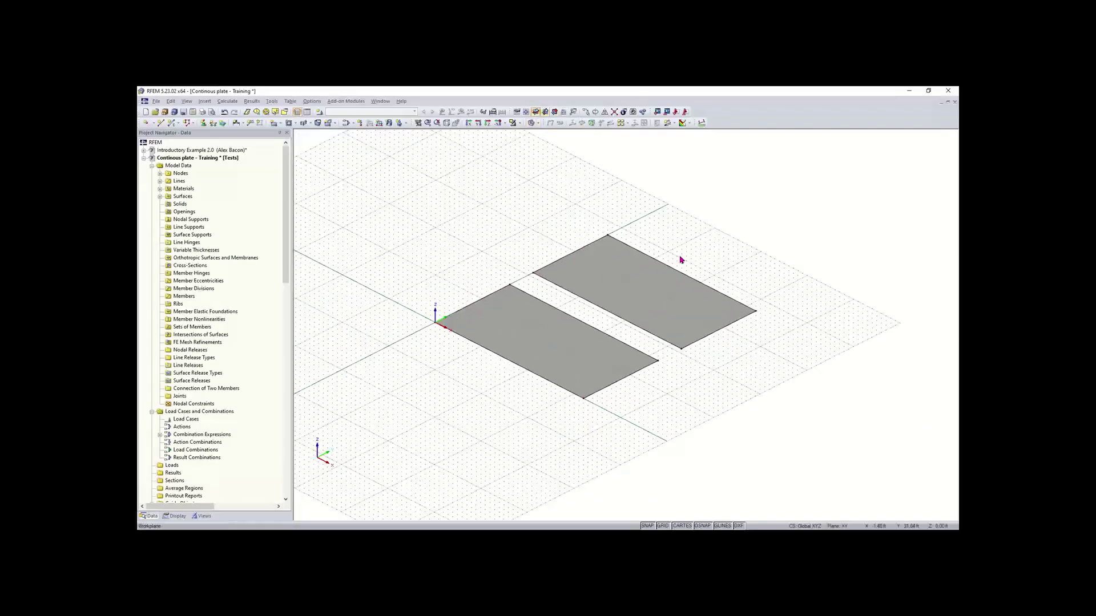
pyautogui.moveTo(736, 290); pyautogui.dragTo(687, 310, button='middle')
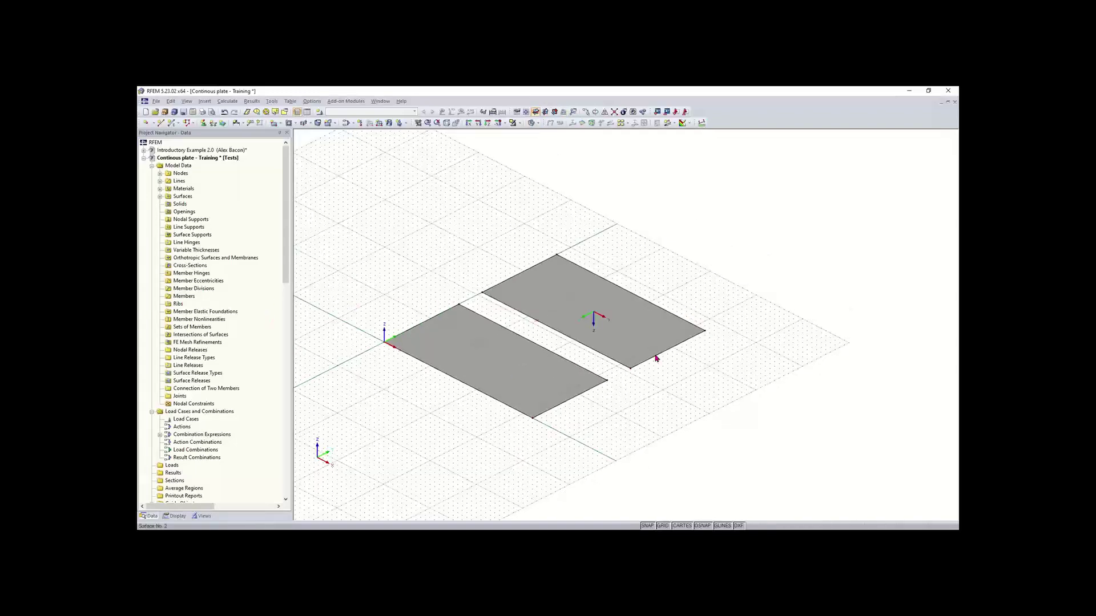
pyautogui.keyDown('ctrl'); pyautogui.moveTo(682, 377); pyautogui.dragTo(549, 389, button='middle'); pyautogui.keyUp('ctrl')
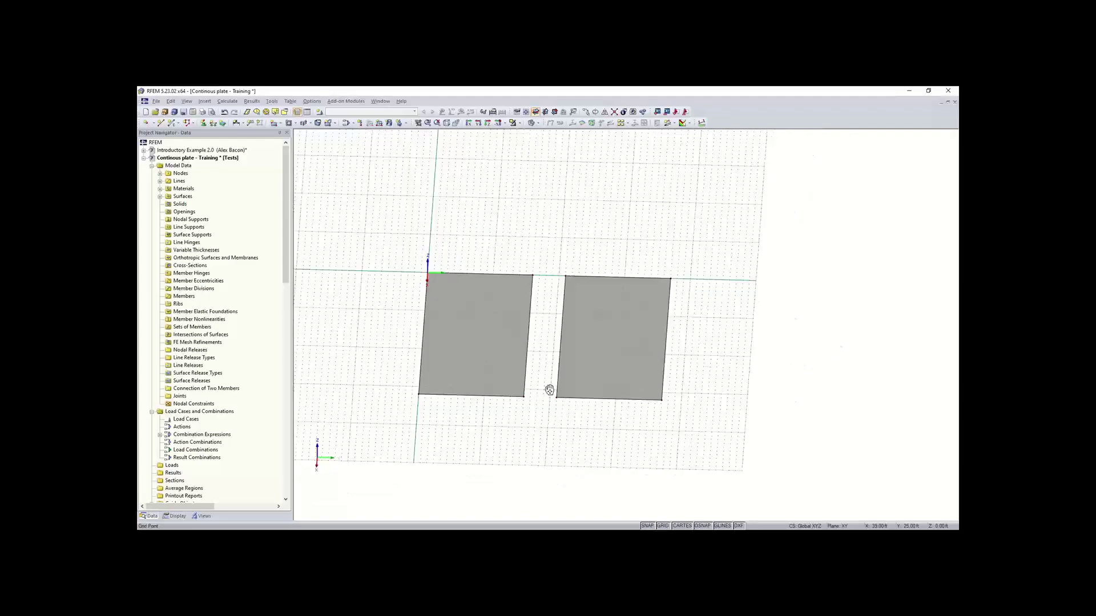
pyautogui.rightClick(549, 389)
pyautogui.click(718, 399)
pyautogui.keyDown('ctrl'); pyautogui.moveTo(667, 362); pyautogui.dragTo(653, 355, button='middle'); pyautogui.keyUp('ctrl')
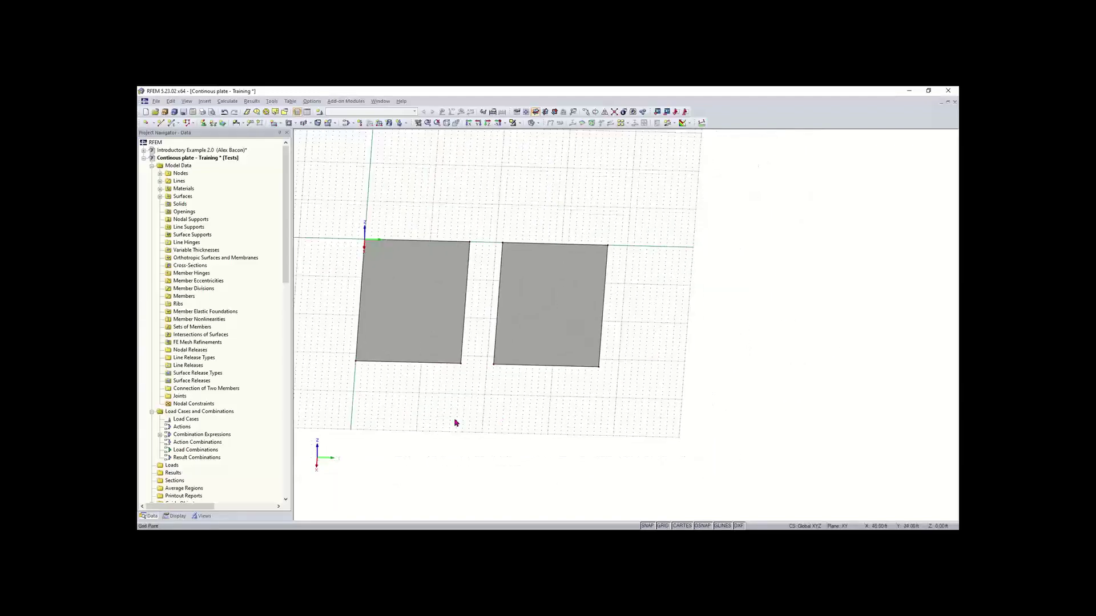
pyautogui.keyDown('ctrl'); pyautogui.moveTo(433, 423); pyautogui.dragTo(523, 417, button='middle'); pyautogui.keyUp('ctrl')
pyautogui.rightClick(524, 416)
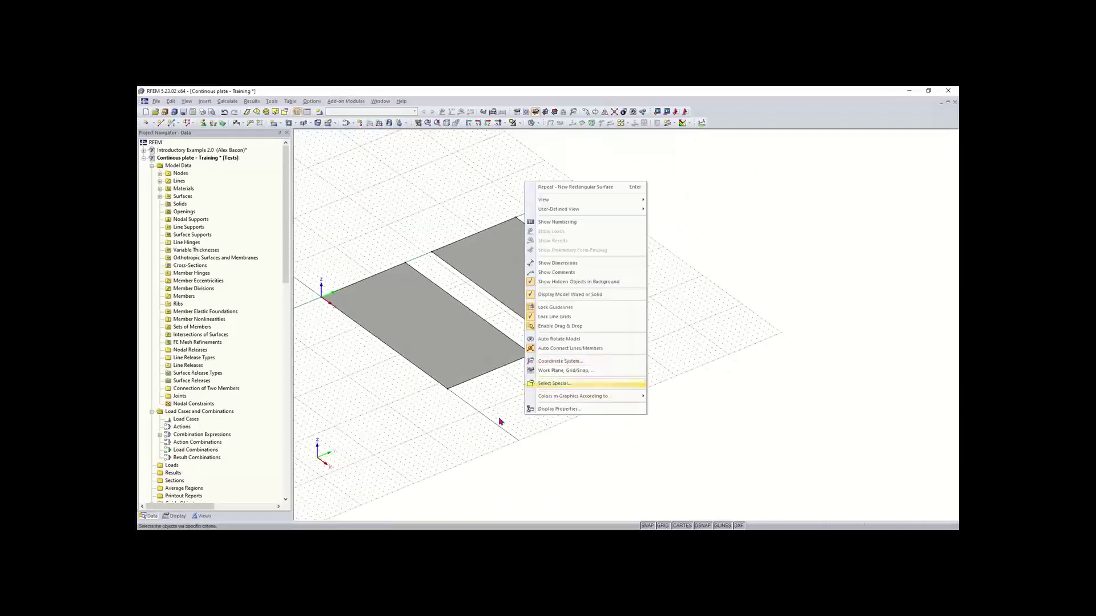
pyautogui.click(470, 398)
# Make one copy of the second surface, displaced 21 ft in Y by picking two points, and clear the selection
pyautogui.keyDown('ctrl'); pyautogui.moveTo(428, 401); pyautogui.dragTo(472, 384, button='middle'); pyautogui.keyUp('ctrl')
pyautogui.moveTo(604, 219); pyautogui.dragTo(333, 350)
pyautogui.rightClick(497, 299)
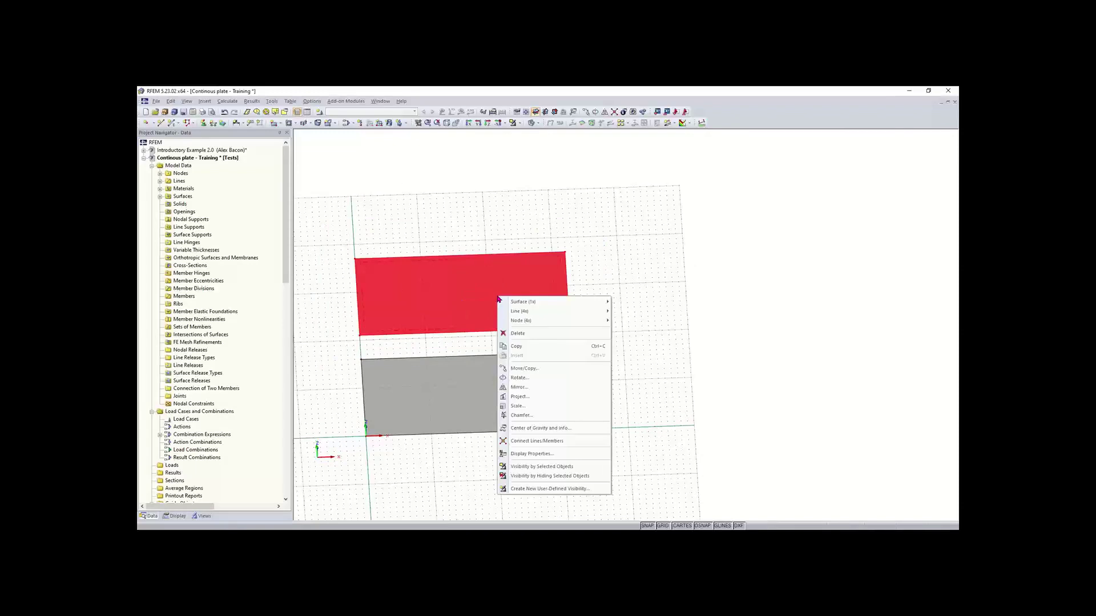
pyautogui.click(556, 370)
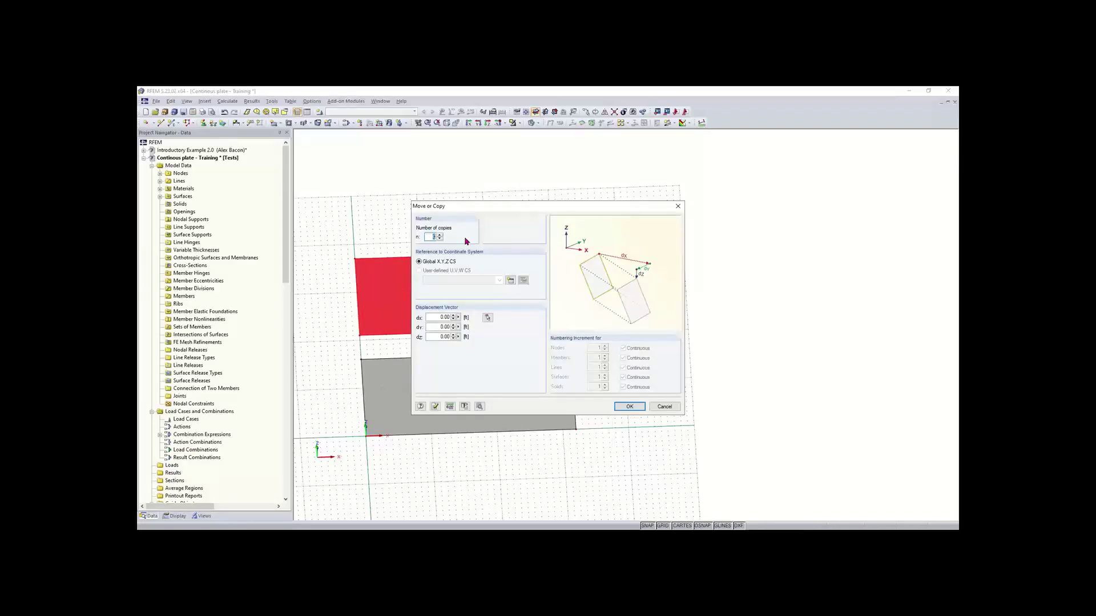
pyautogui.moveTo(502, 208); pyautogui.dragTo(591, 201)
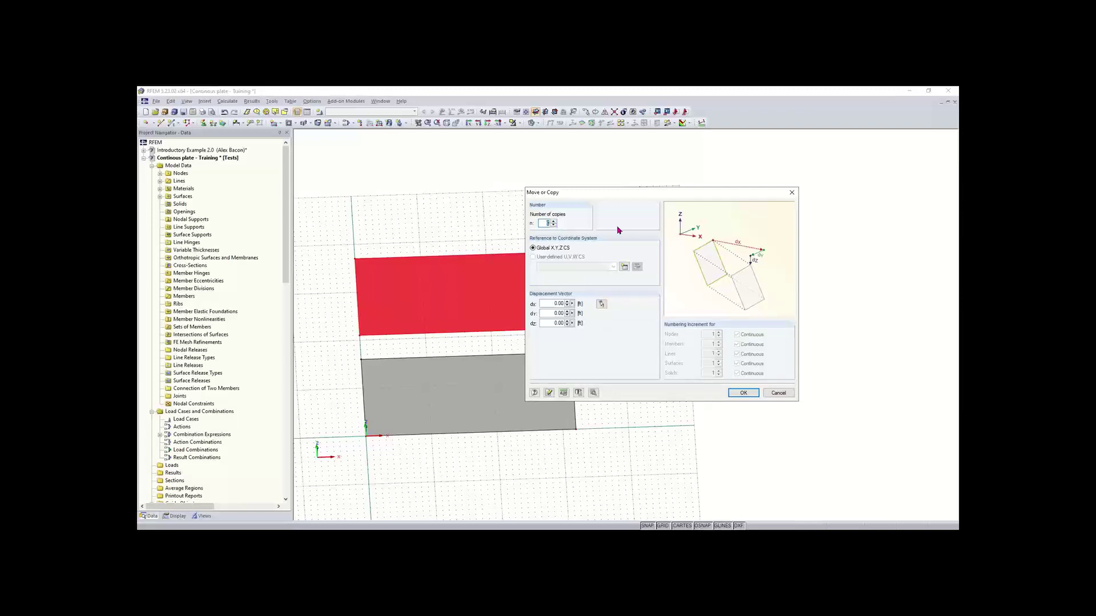
pyautogui.click(554, 222)
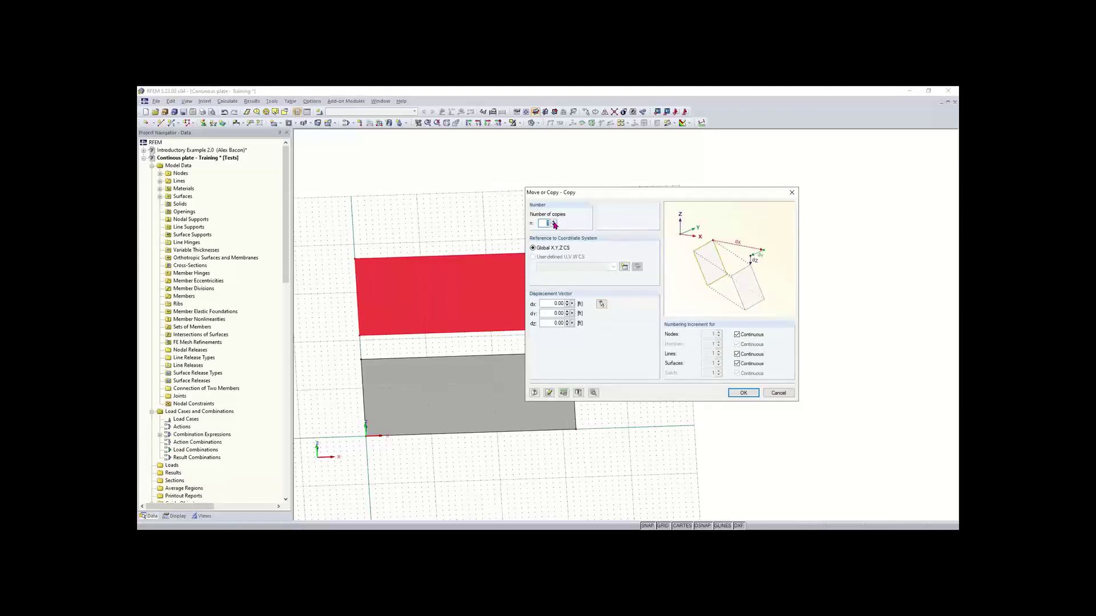
pyautogui.click(601, 304)
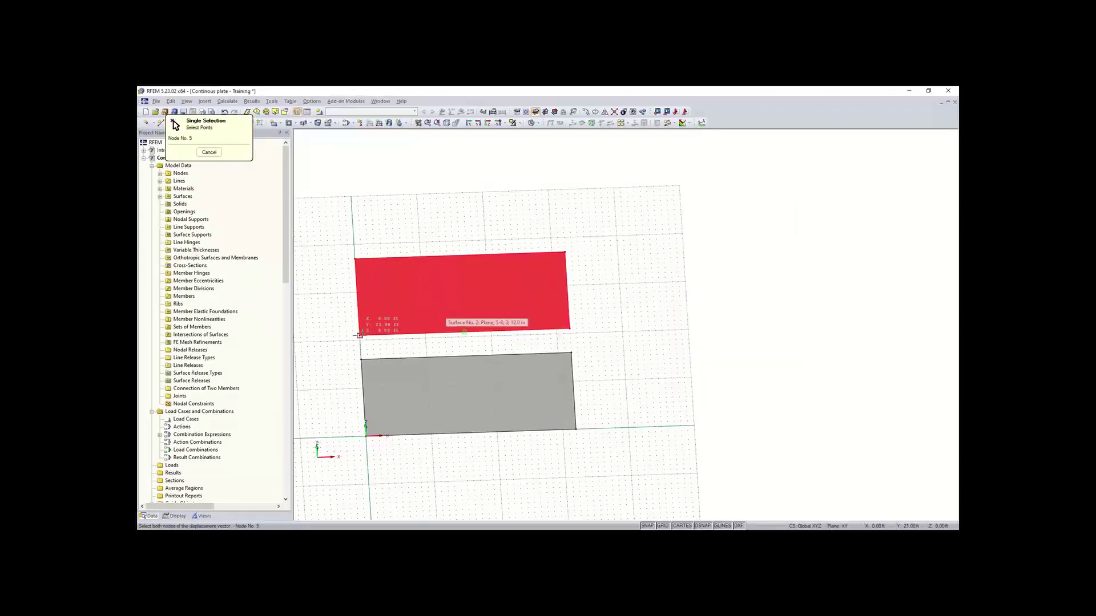
pyautogui.click(354, 235)
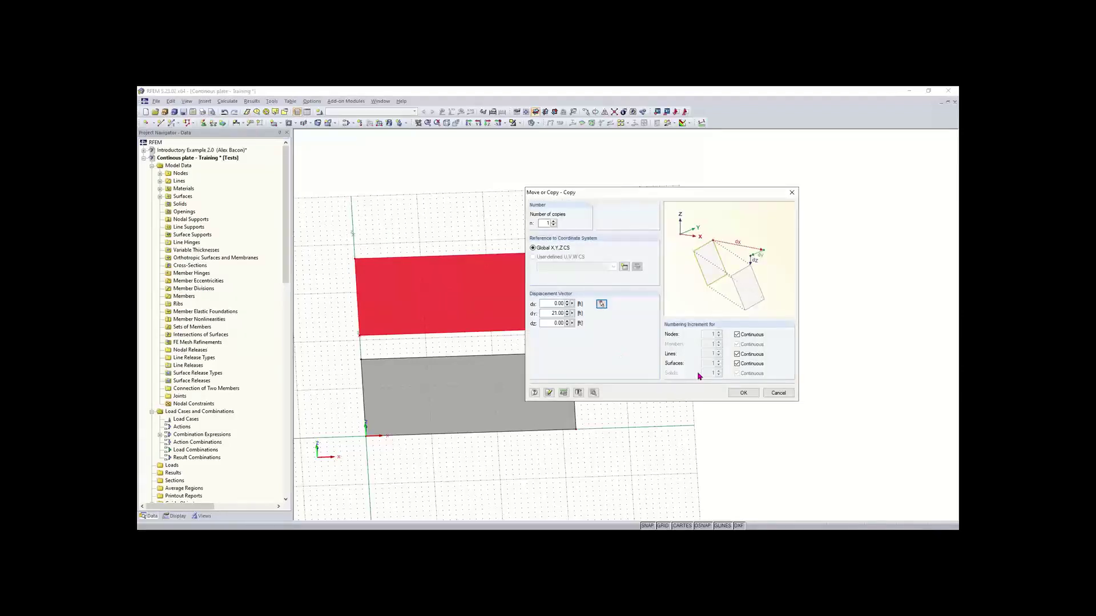
pyautogui.click(741, 394)
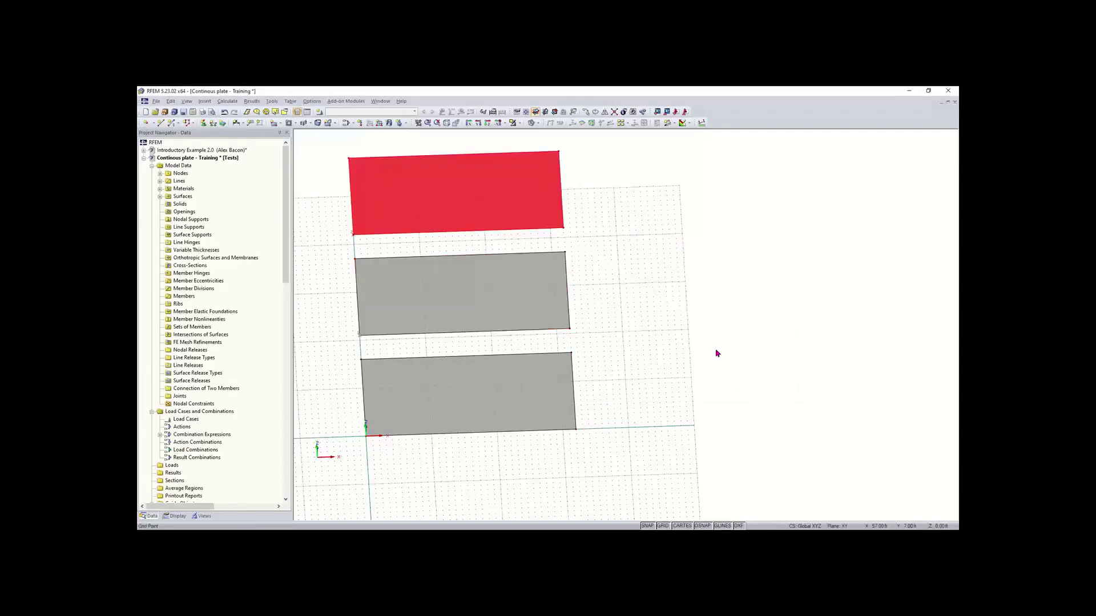
pyautogui.moveTo(691, 276); pyautogui.dragTo(481, 226, button='right')
pyautogui.click(471, 216)
pyautogui.click(433, 195)
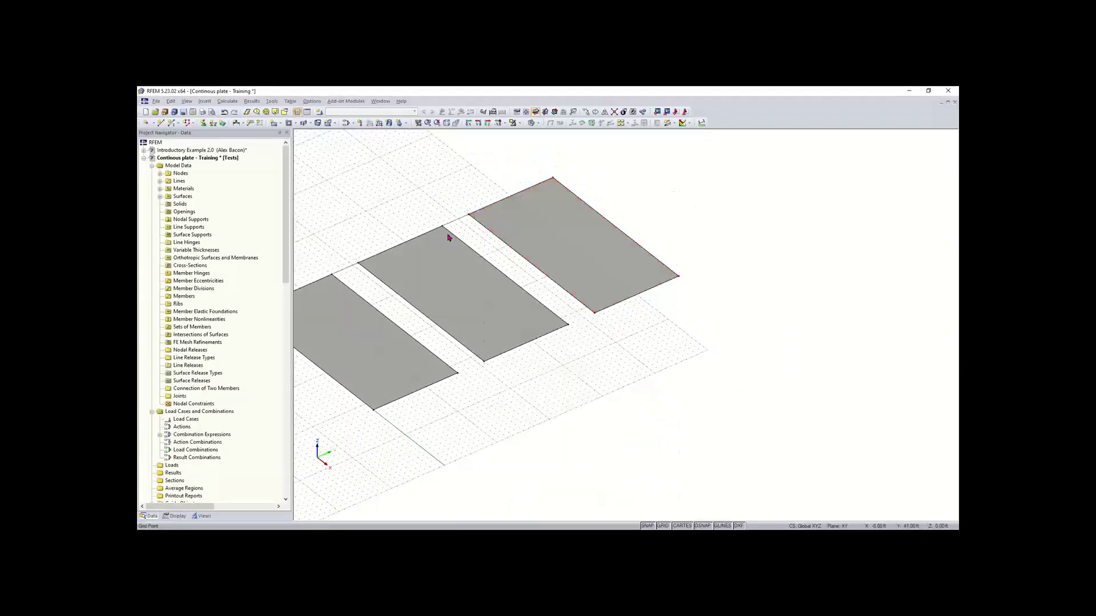
# Examine the three surfaces against the extent of the work plane grid
pyautogui.moveTo(492, 257); pyautogui.dragTo(533, 266, button='middle')
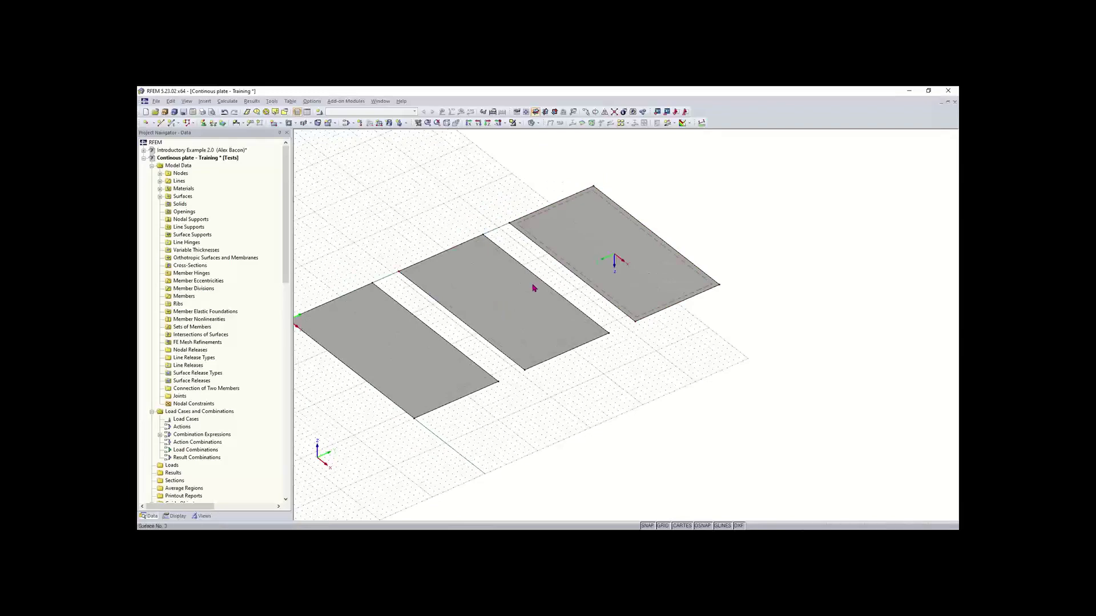
pyautogui.scroll(-1, 570, 394)
pyautogui.moveTo(569, 395); pyautogui.dragTo(667, 393, button='middle')
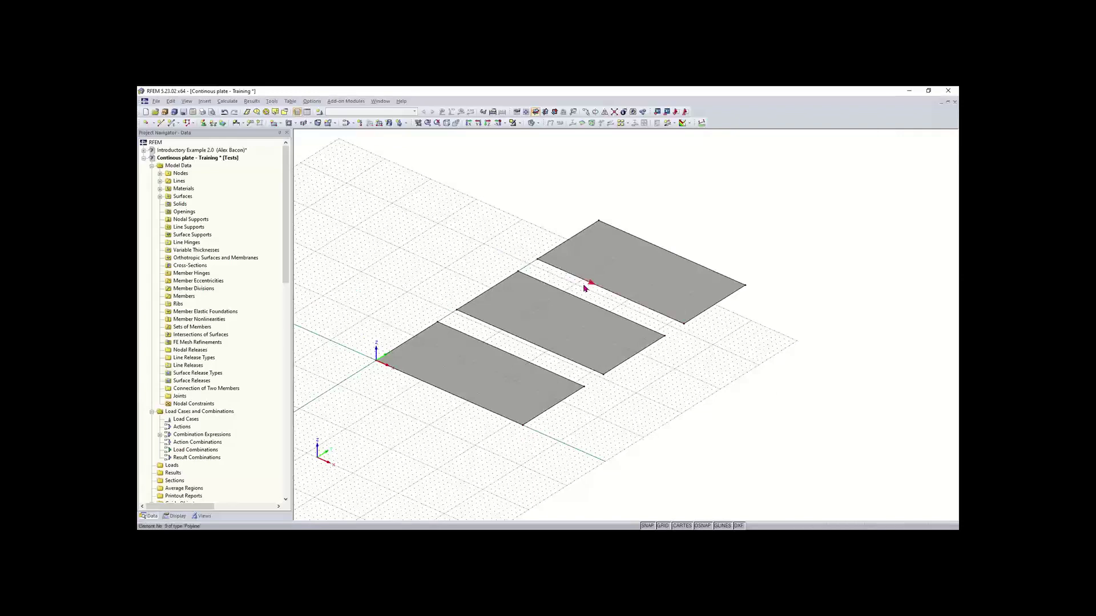
pyautogui.click(587, 303)
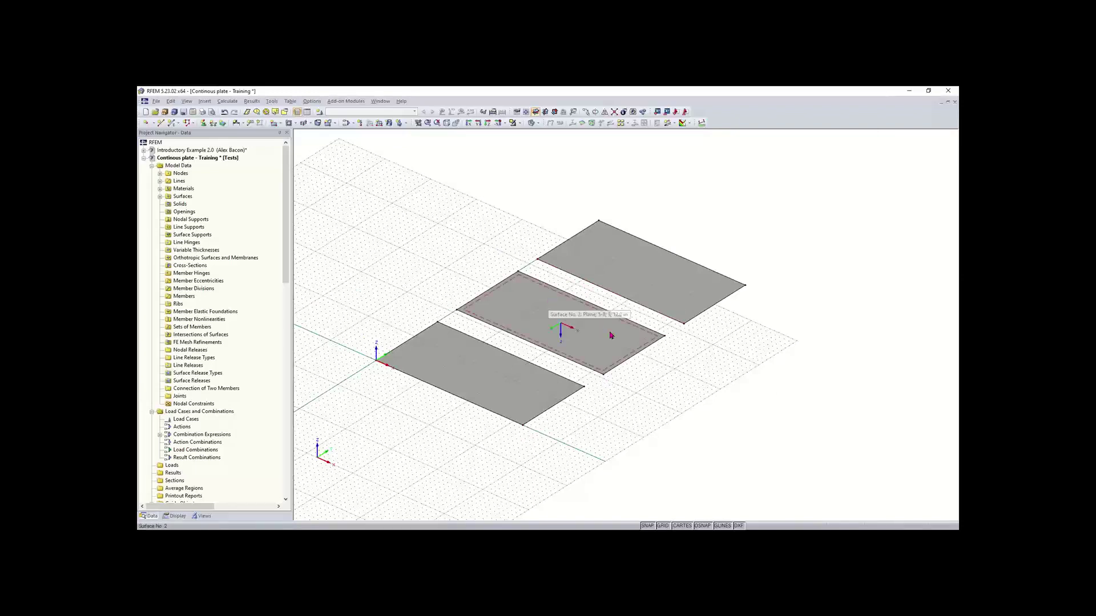
pyautogui.click(688, 330)
pyautogui.moveTo(736, 334); pyautogui.dragTo(712, 359, button='middle')
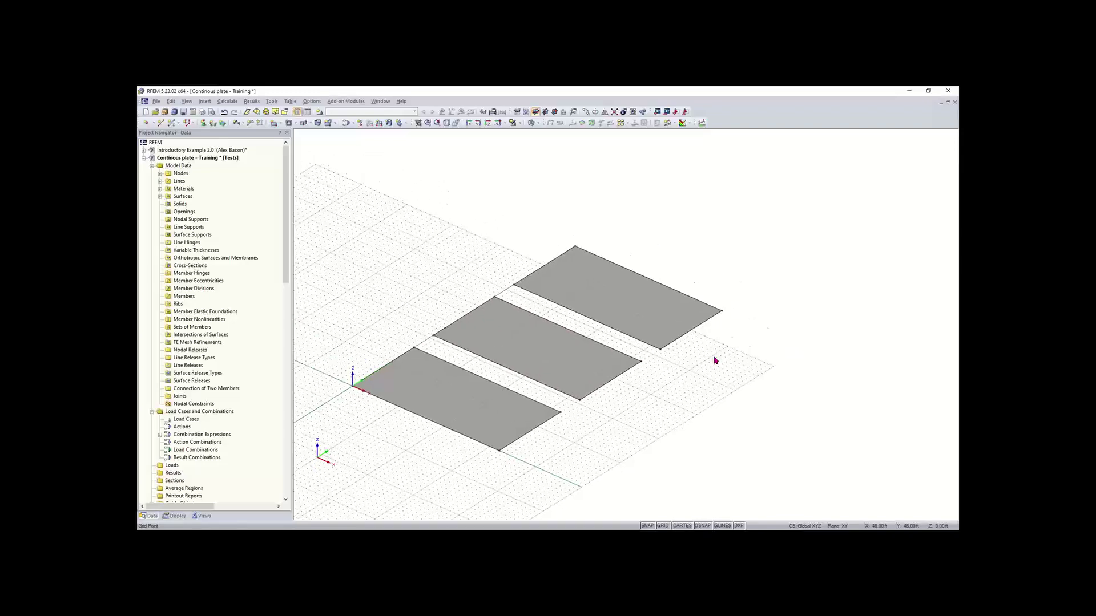
pyautogui.scroll(-1, 741, 346)
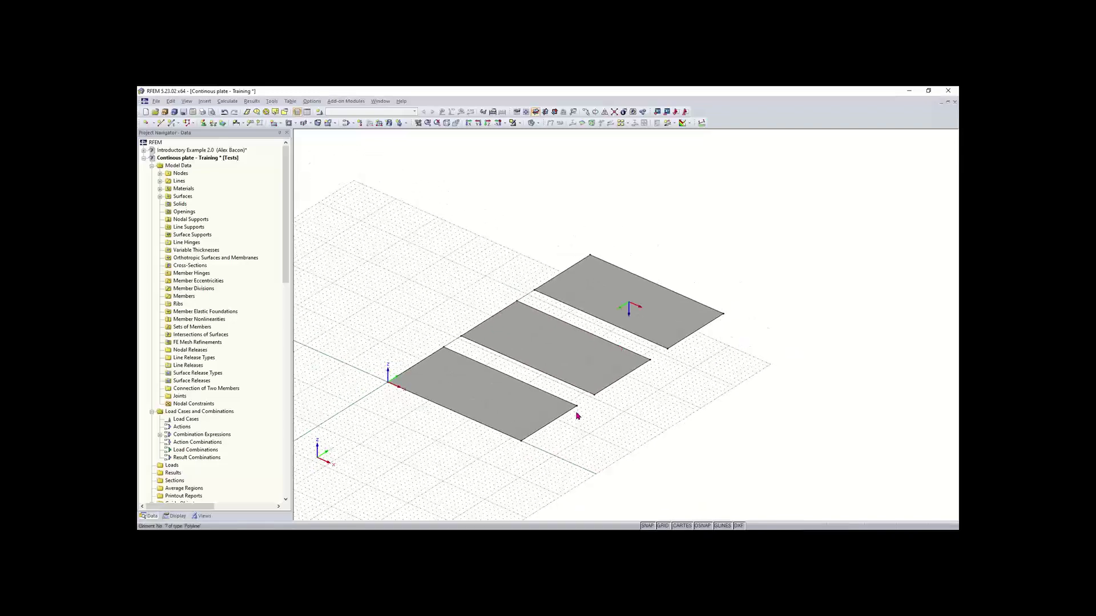
pyautogui.scroll(-1, 570, 432)
pyautogui.moveTo(592, 405); pyautogui.dragTo(623, 377, button='middle')
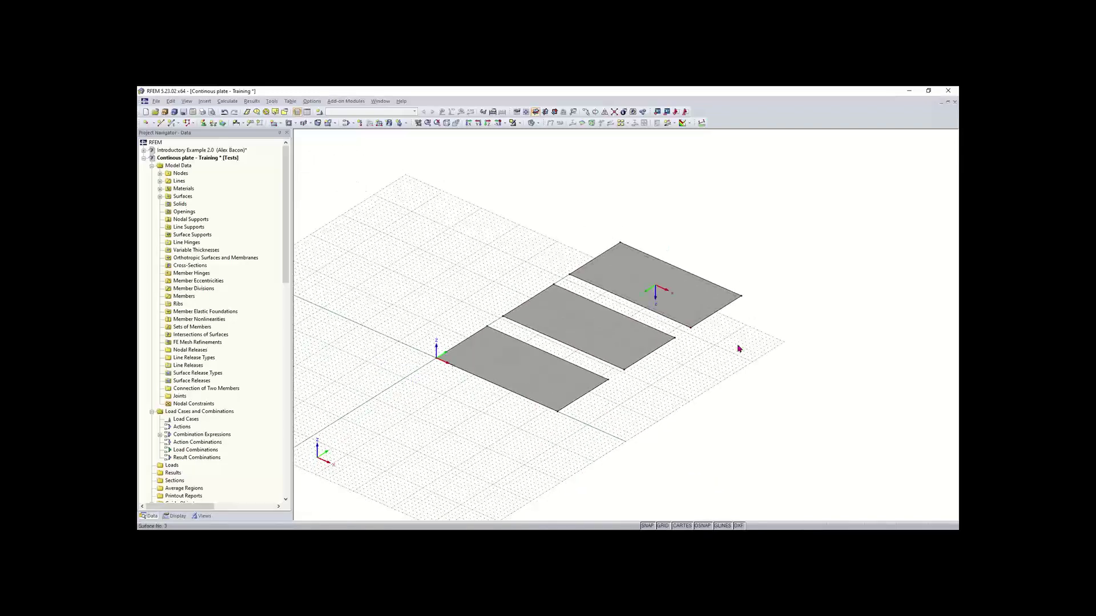
pyautogui.scroll(-1, 586, 437)
pyautogui.keyDown('ctrl'); pyautogui.moveTo(594, 435); pyautogui.dragTo(641, 408, button='middle'); pyautogui.keyUp('ctrl')
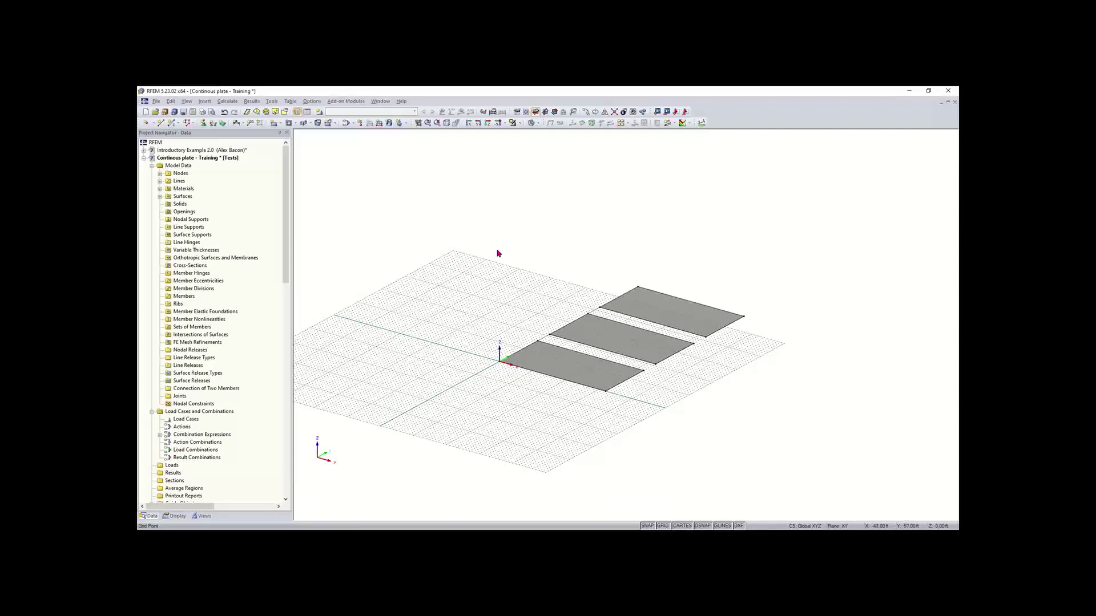
# Set the work plane's number of grid points to adapt dynamically according to the size of the model
pyautogui.click(517, 112)
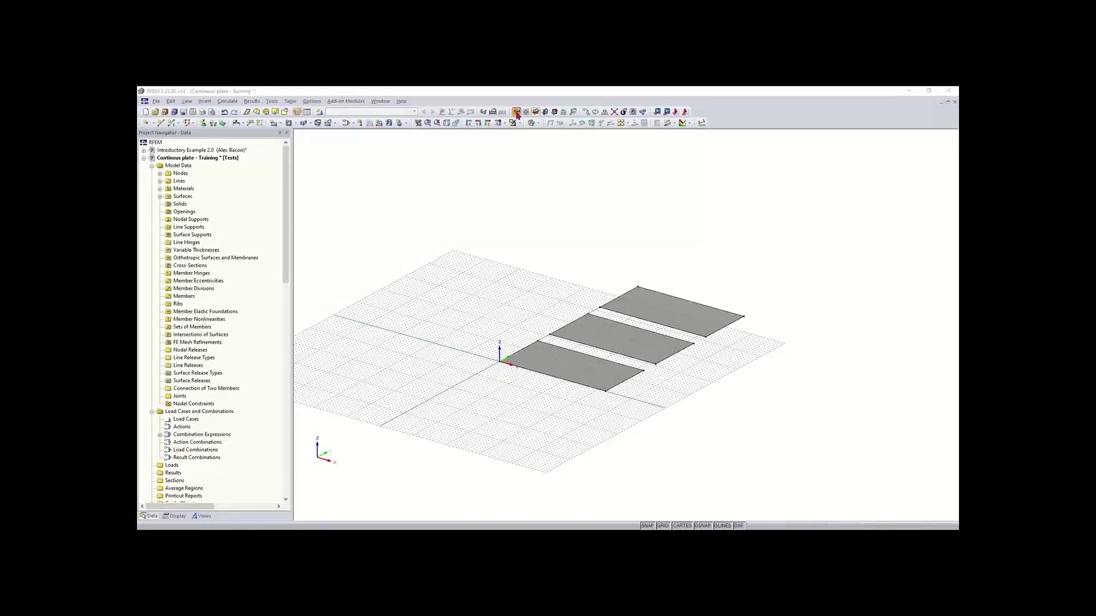
pyautogui.moveTo(542, 194)
pyautogui.mouseDown()
pyautogui.moveTo(519, 169)
pyautogui.moveTo(548, 187)
pyautogui.mouseUp()
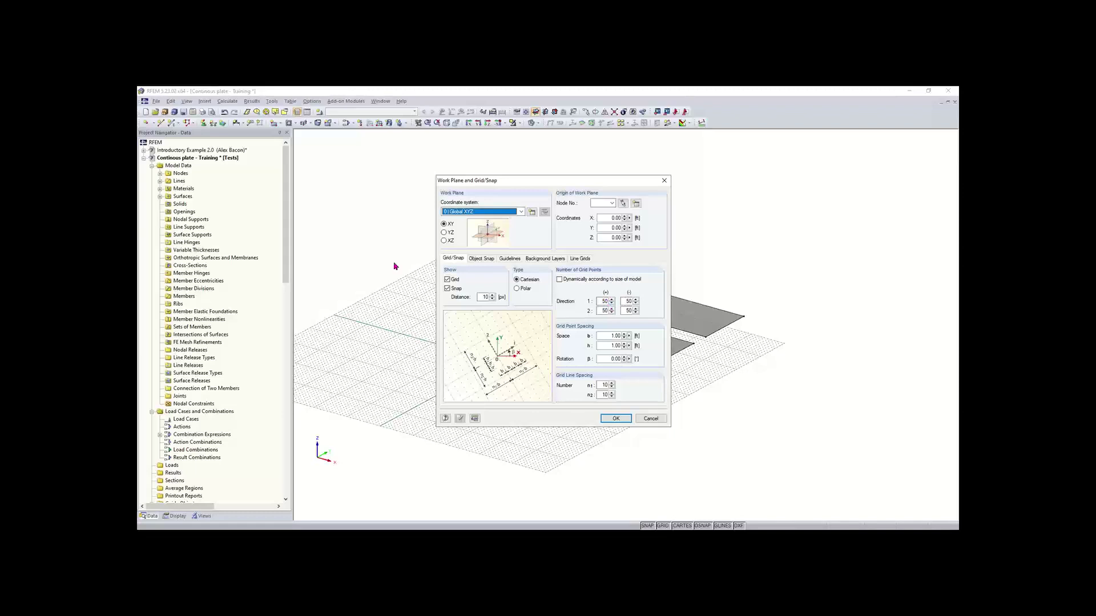
pyautogui.click(559, 280)
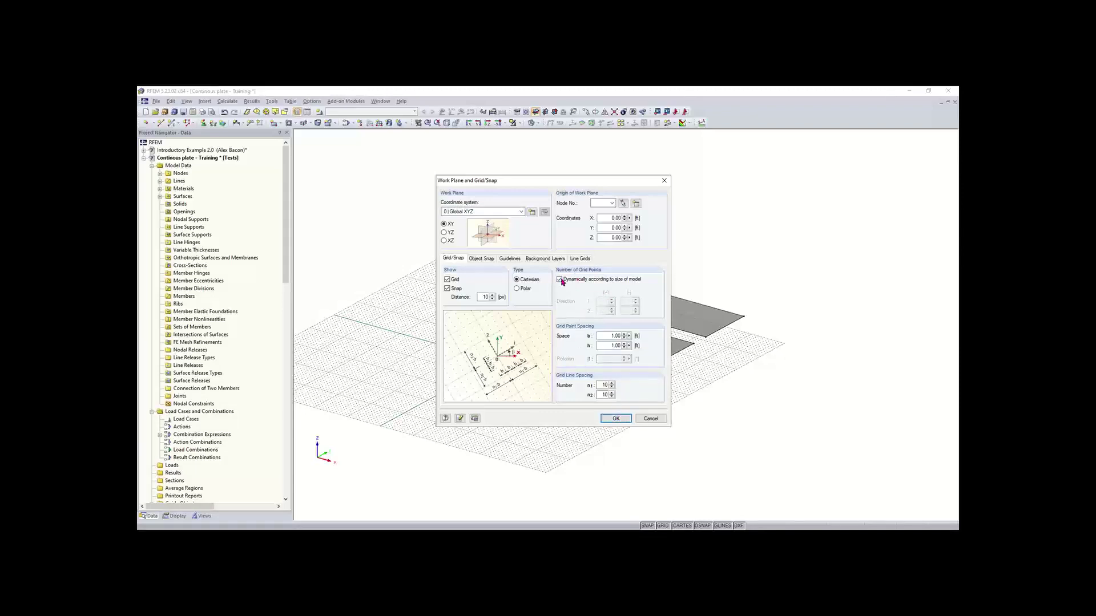
pyautogui.click(616, 420)
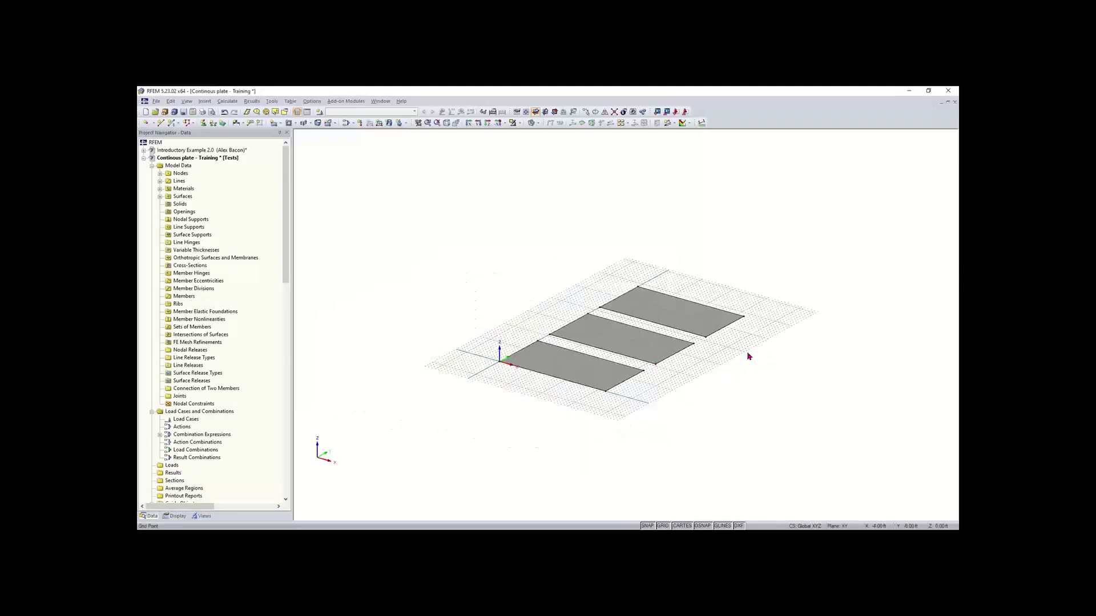
pyautogui.moveTo(748, 294); pyautogui.dragTo(724, 304, button='middle')
pyautogui.keyDown('ctrl'); pyautogui.moveTo(724, 305); pyautogui.dragTo(723, 304); pyautogui.keyUp('ctrl')
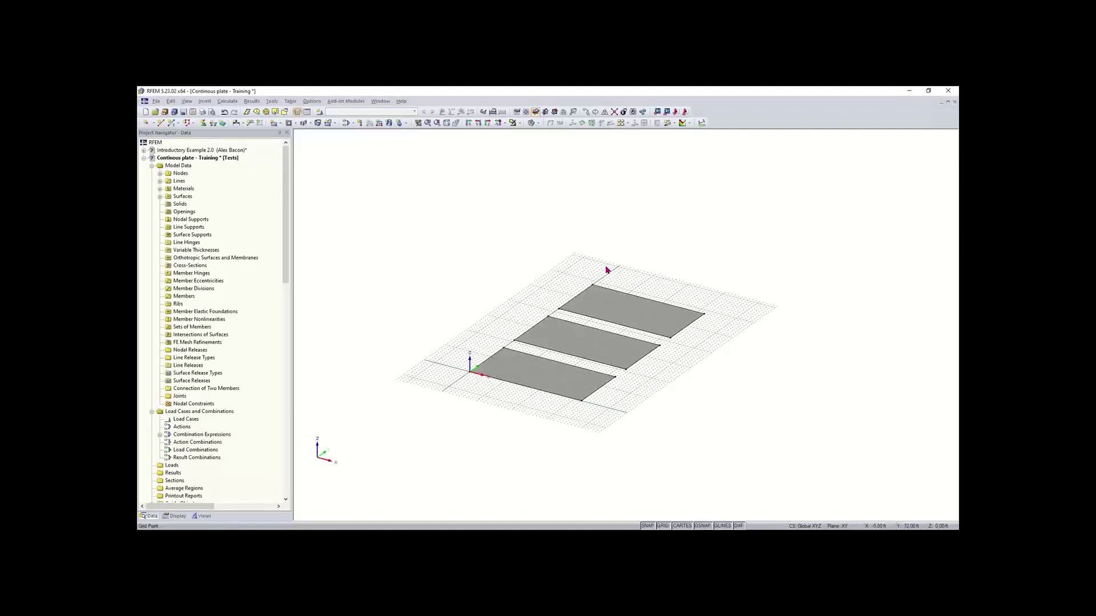
# Start a new single beam member and define a massive rectangular cross-section with b 40 in and h 12 in
pyautogui.scroll(3, 647, 297)
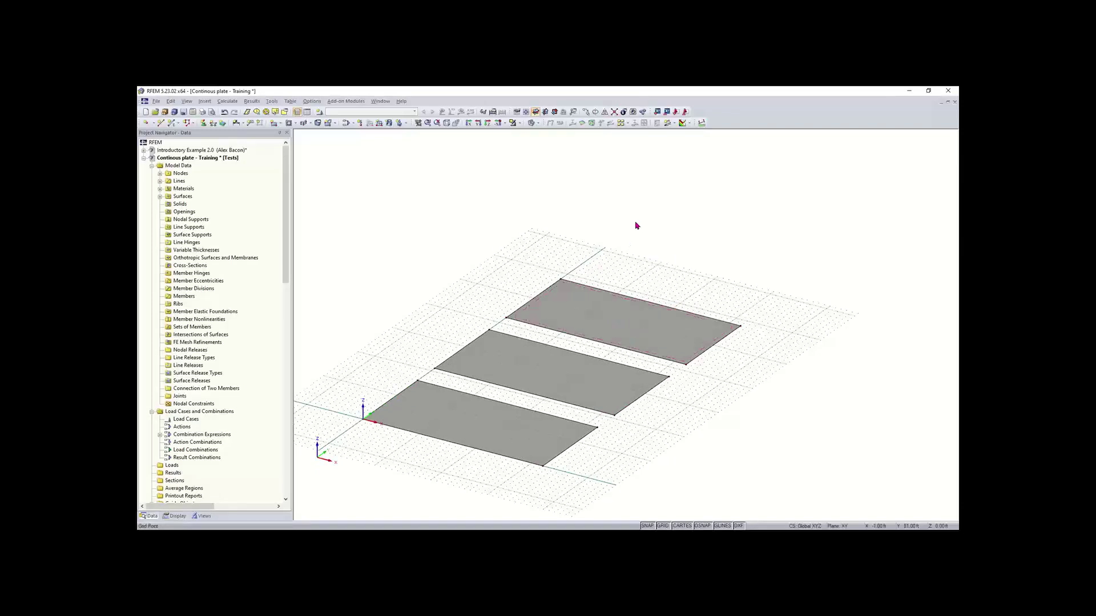
pyautogui.click(172, 124)
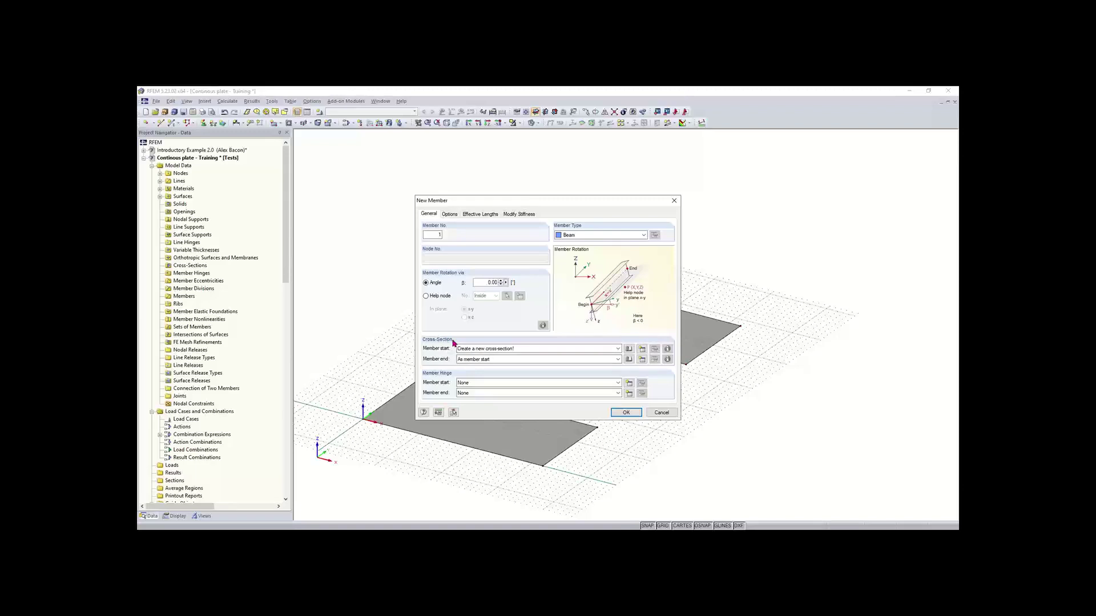
pyautogui.click(629, 350)
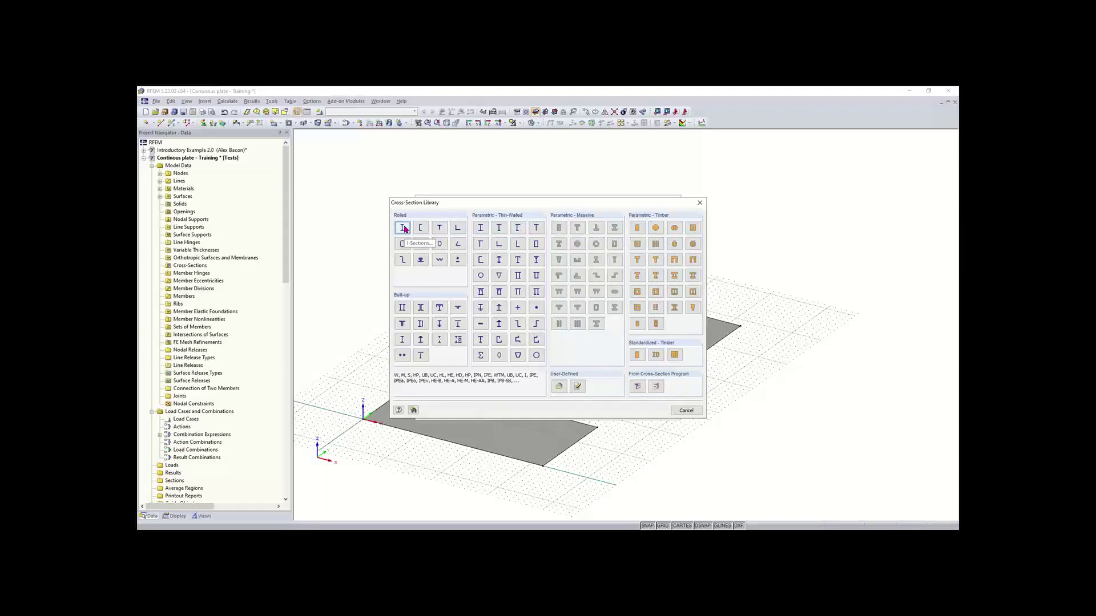
pyautogui.press('Escape')
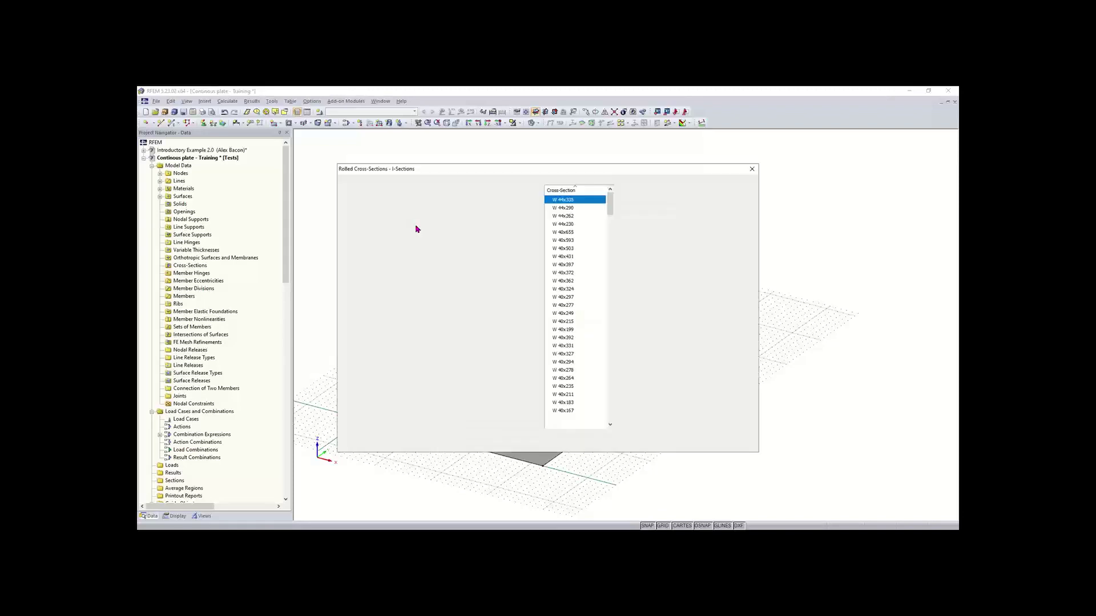
pyautogui.click(753, 169)
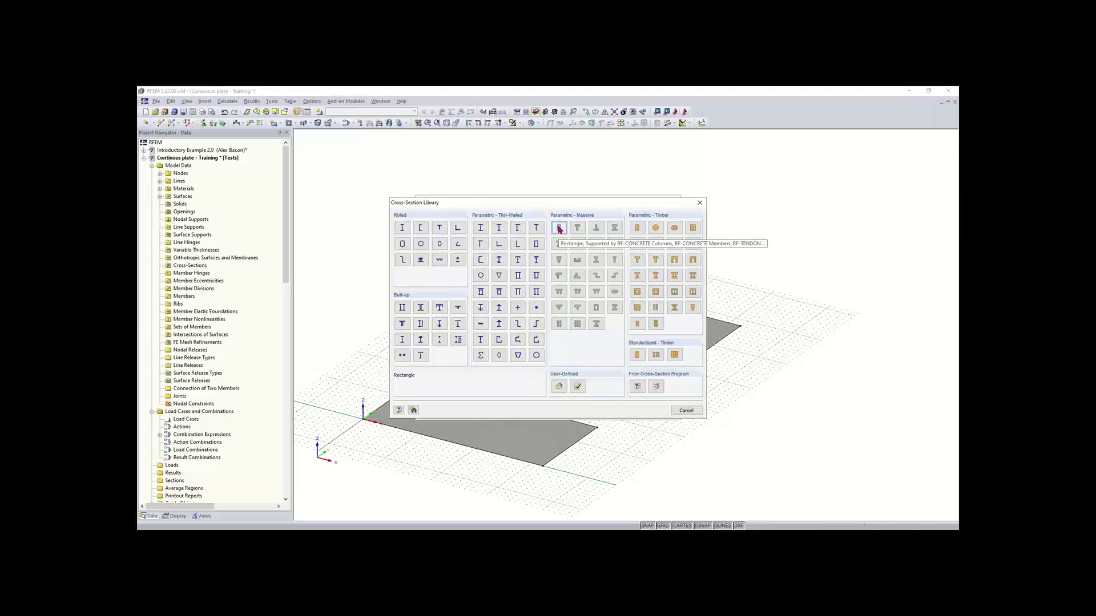
pyautogui.click(559, 229)
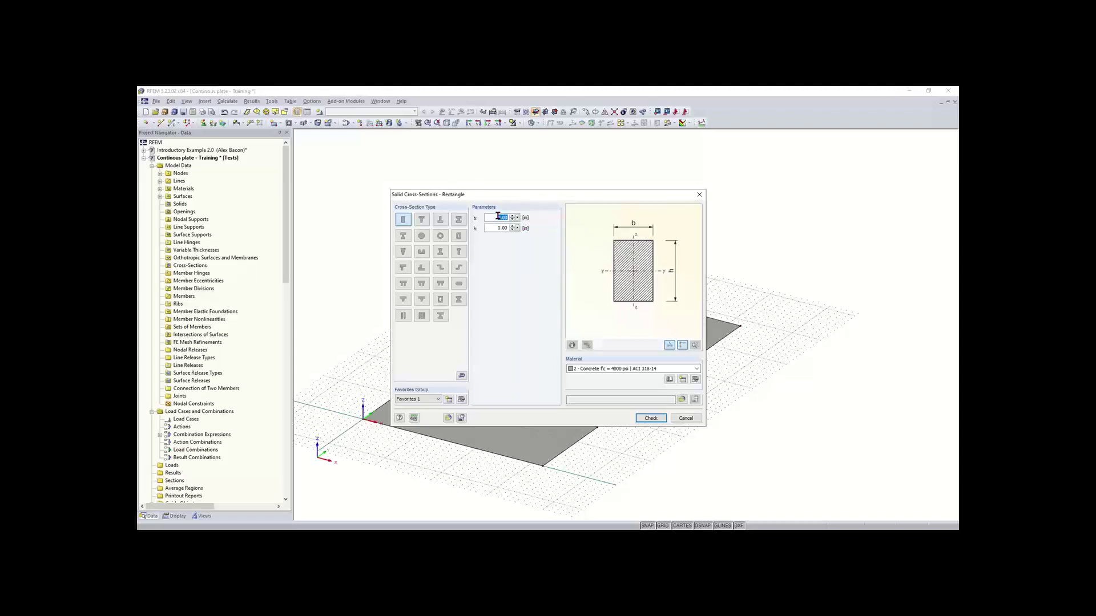
pyautogui.write('40')
pyautogui.click(486, 228)
pyautogui.write('12')
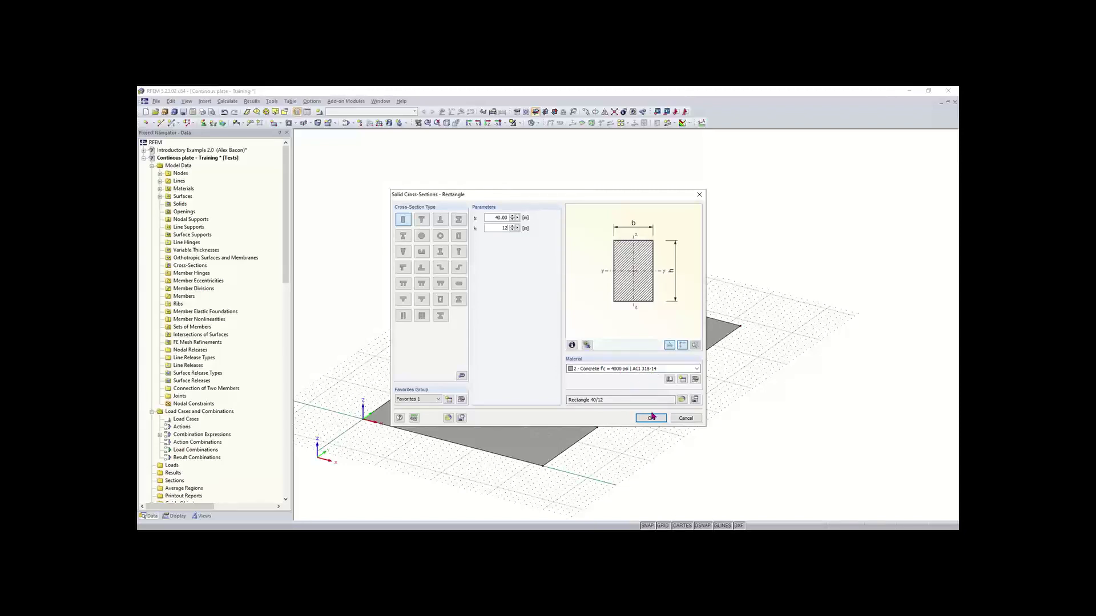
# Assign Concrete f'c = 4000 psi from standard ACI 318-19 to the rectangle 40/12 cross-section and accept the section
pyautogui.click(668, 378)
pyautogui.click(443, 231)
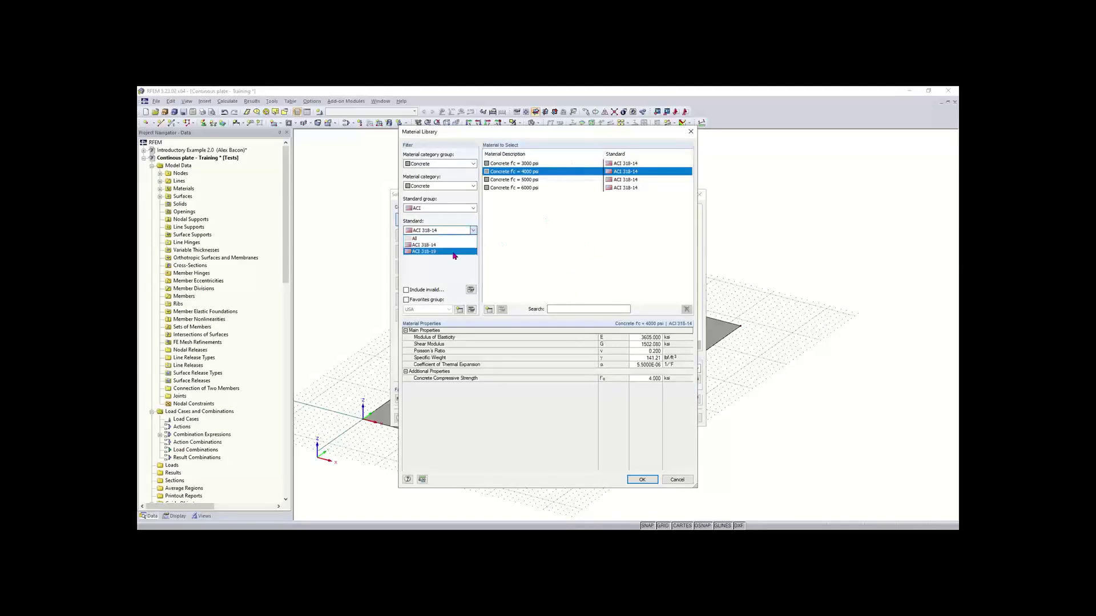
pyautogui.click(452, 251)
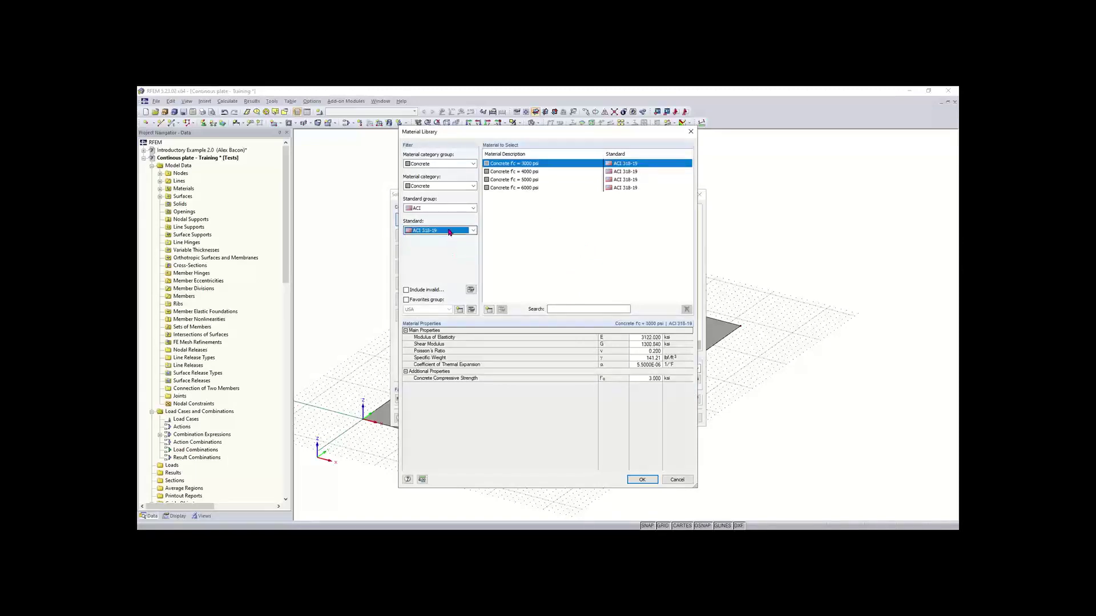
pyautogui.click(522, 173)
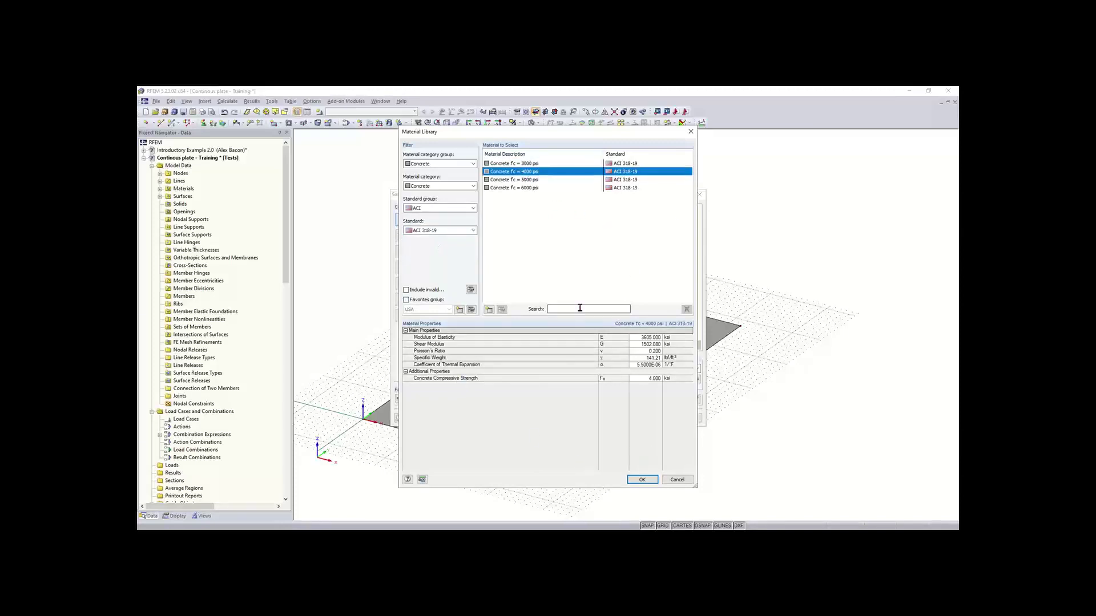
pyautogui.click(640, 478)
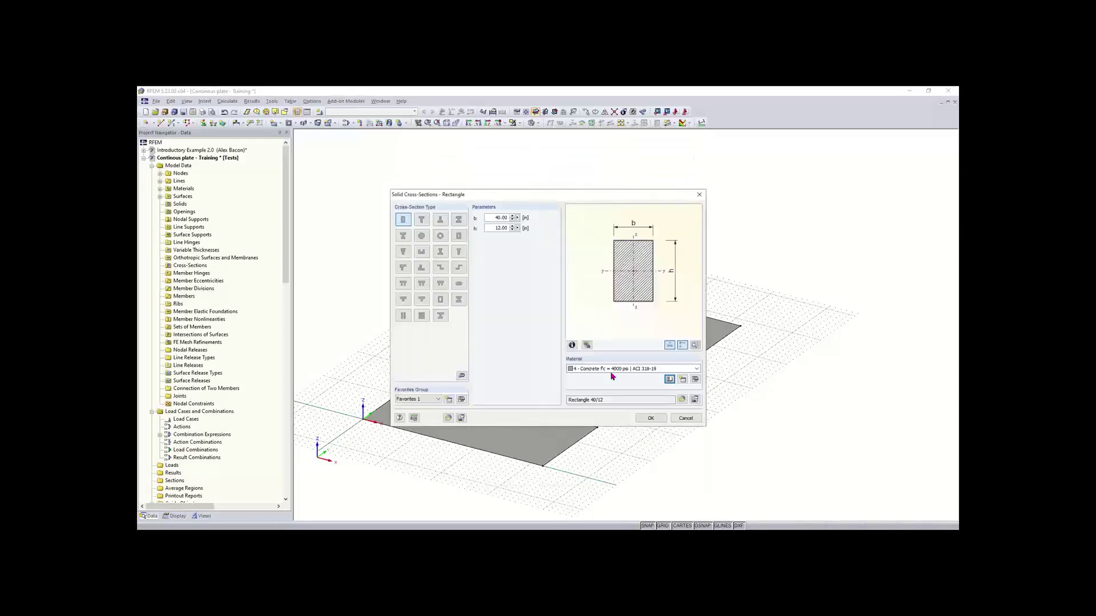
pyautogui.click(650, 418)
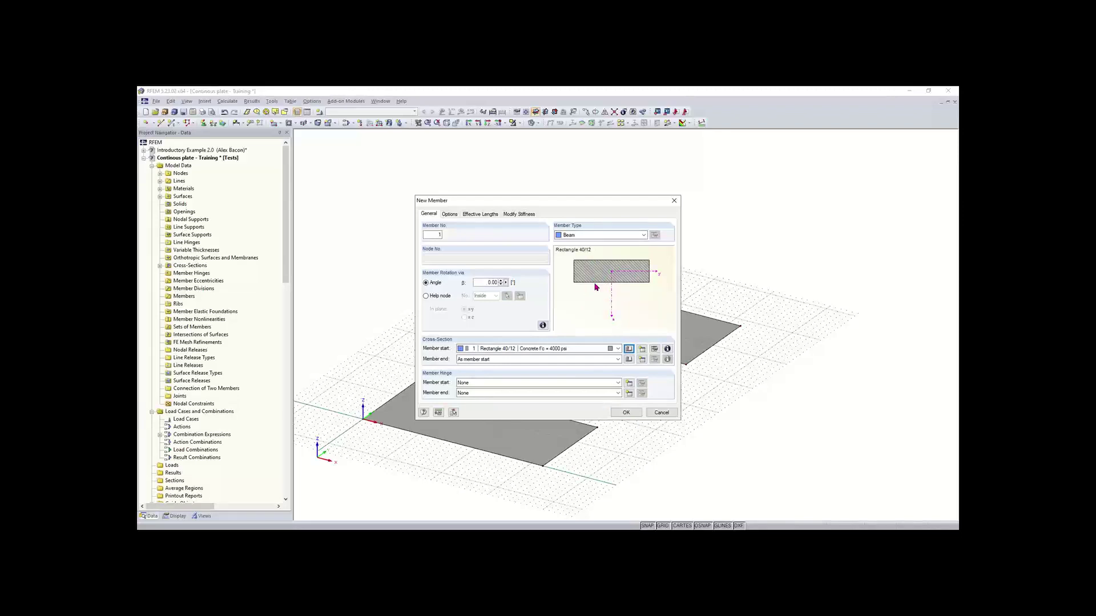
# Draw the beam member from X 0, Y 63 ft to X 32 ft, Y 63 ft beyond the third surface
pyautogui.click(626, 413)
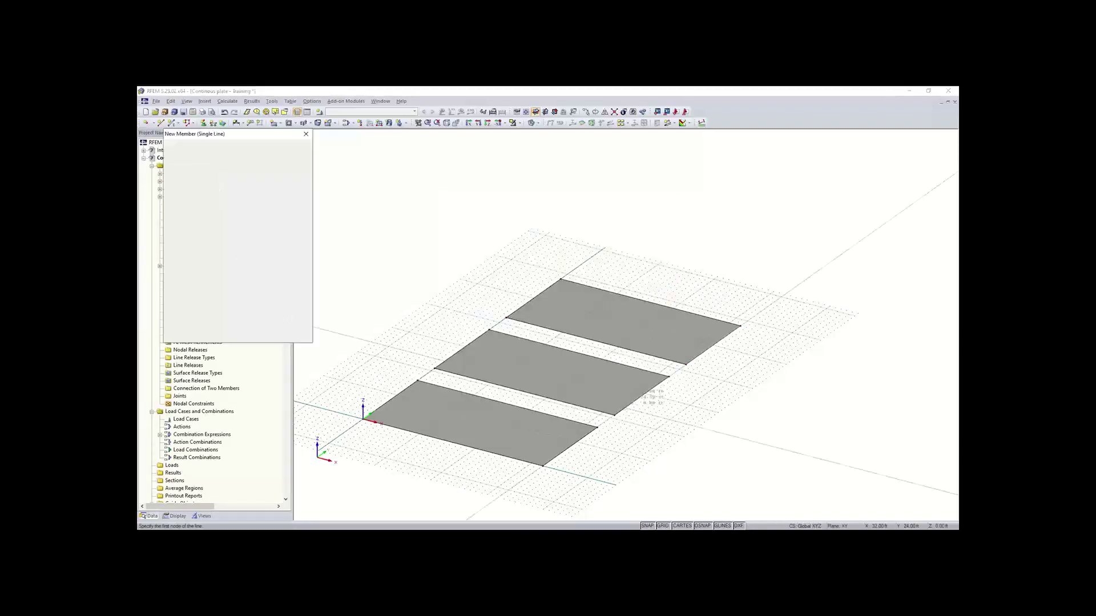
pyautogui.moveTo(708, 306); pyautogui.dragTo(660, 336, button='middle')
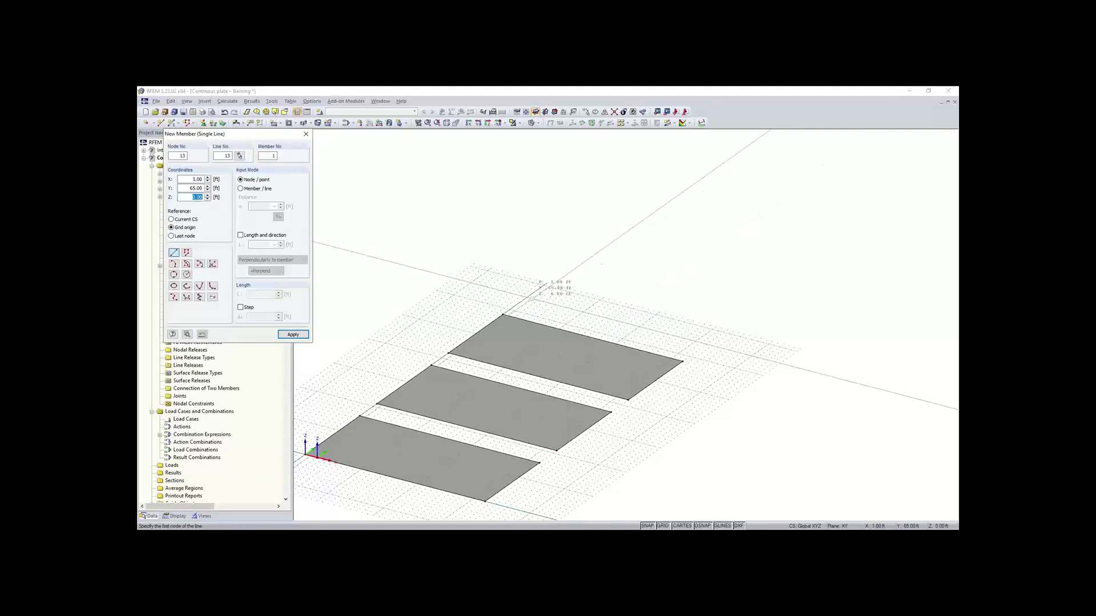
pyautogui.scroll(4, 533, 296)
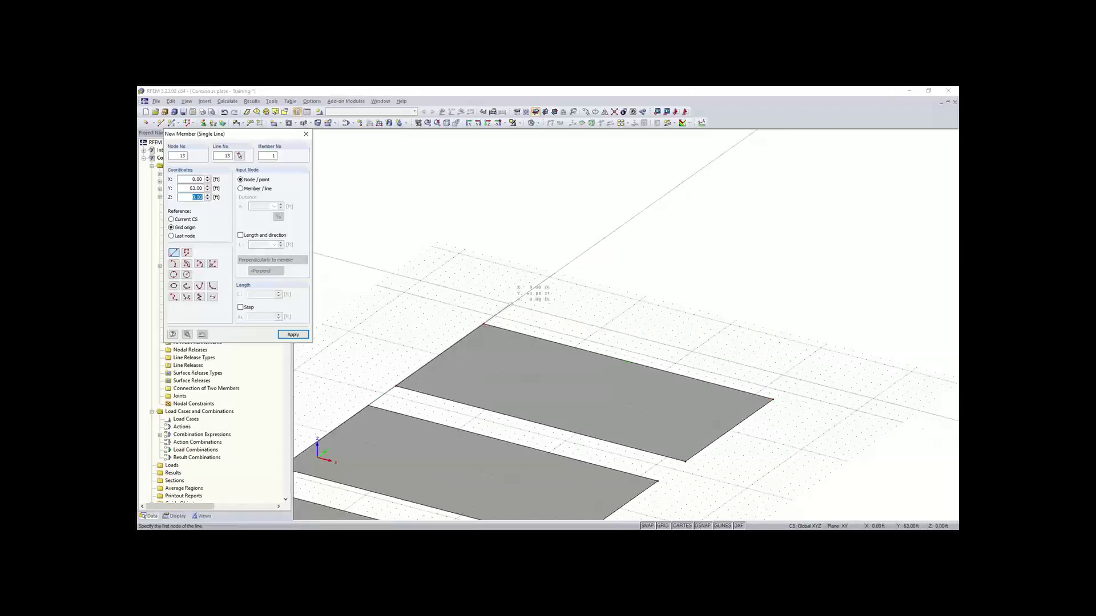
pyautogui.click(512, 304)
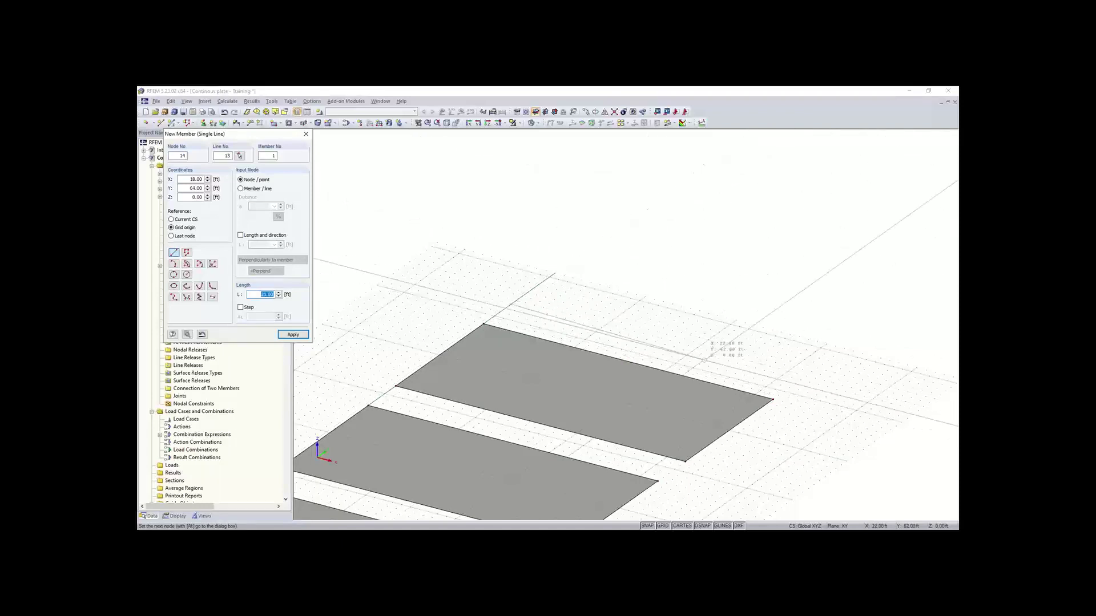
pyautogui.moveTo(808, 363); pyautogui.dragTo(702, 391, button='middle')
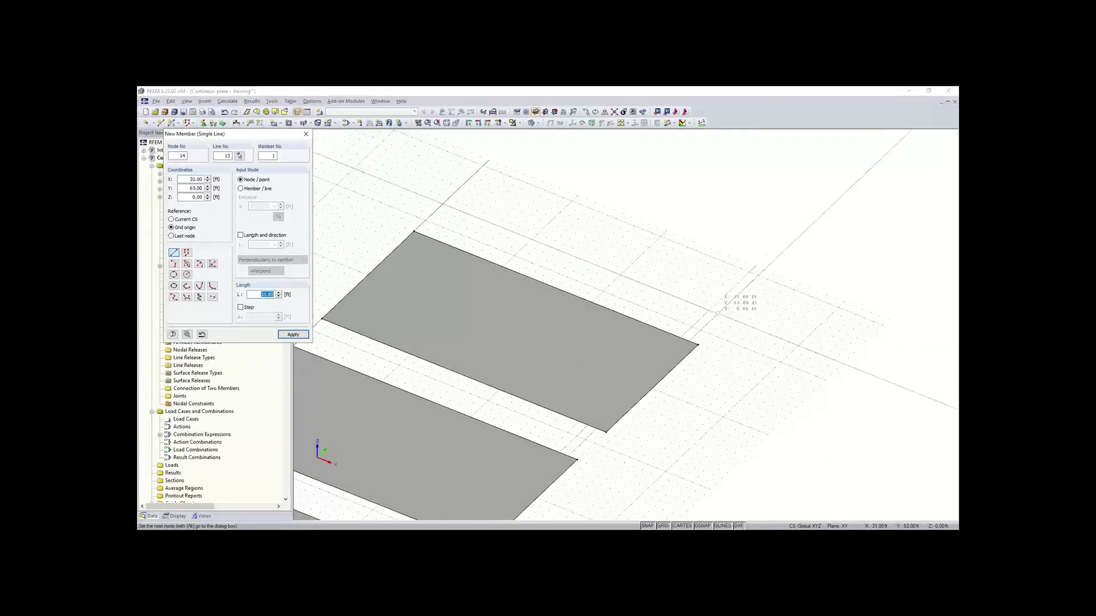
pyautogui.click(728, 321)
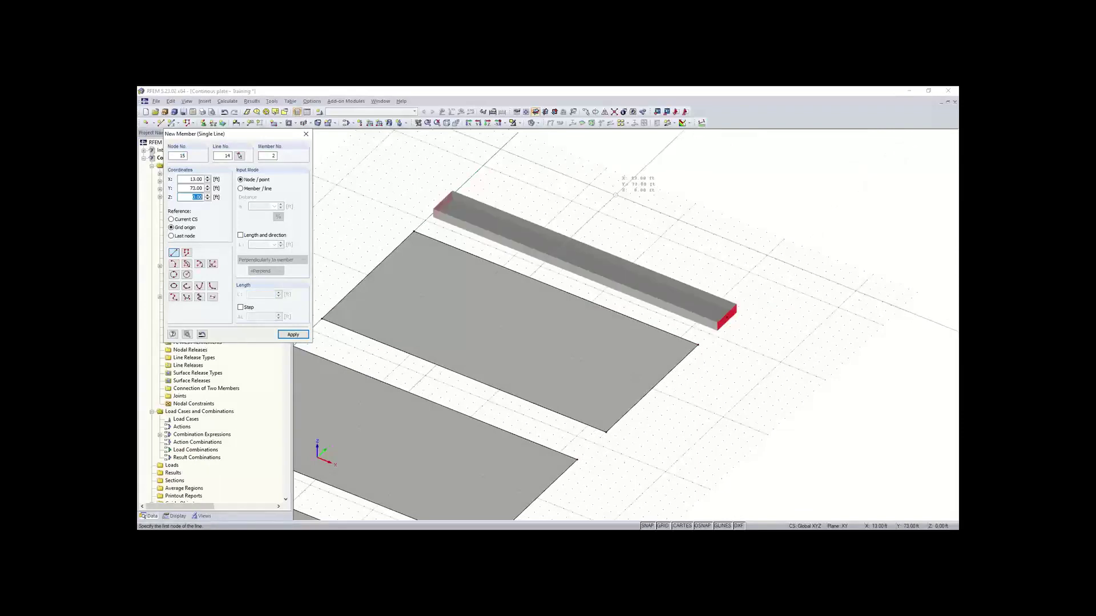
pyautogui.press('Escape')
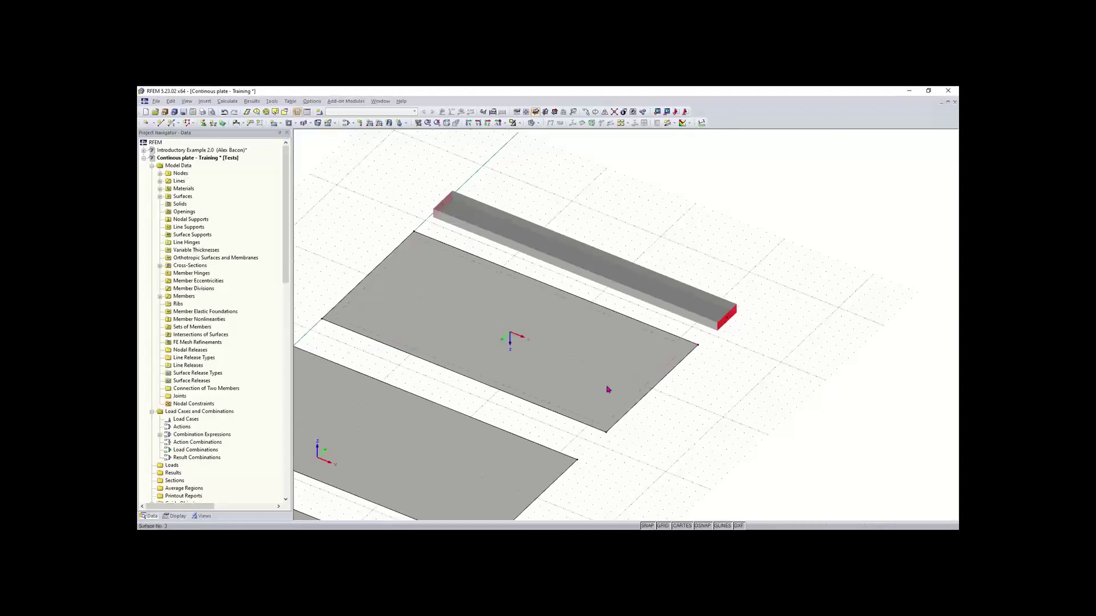
pyautogui.scroll(-1, 608, 385)
pyautogui.moveTo(611, 380); pyautogui.dragTo(623, 307, button='middle')
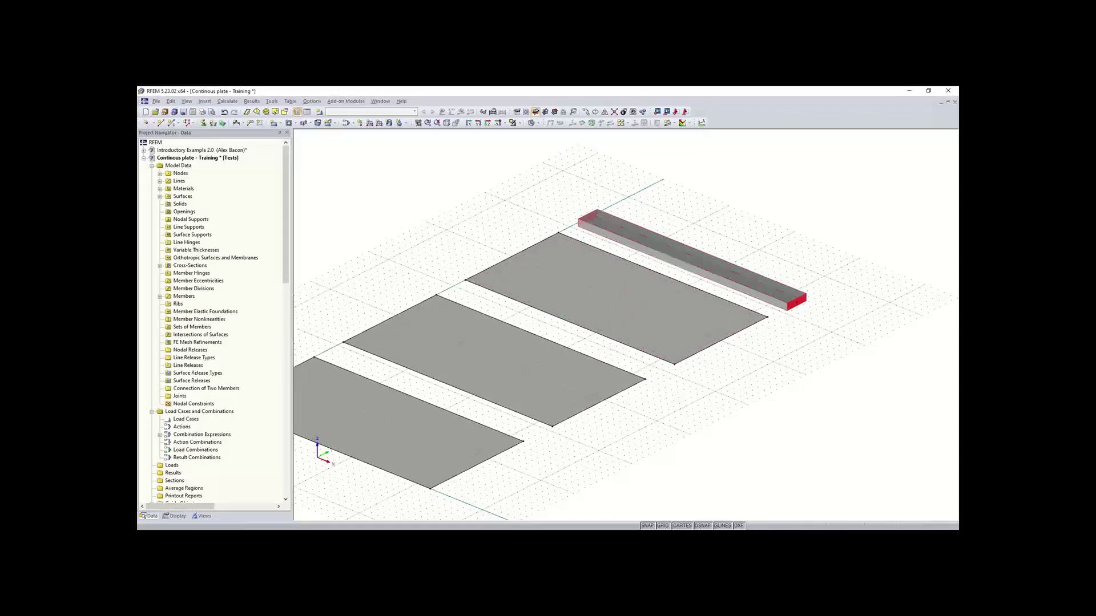
pyautogui.scroll(-1, 363, 377)
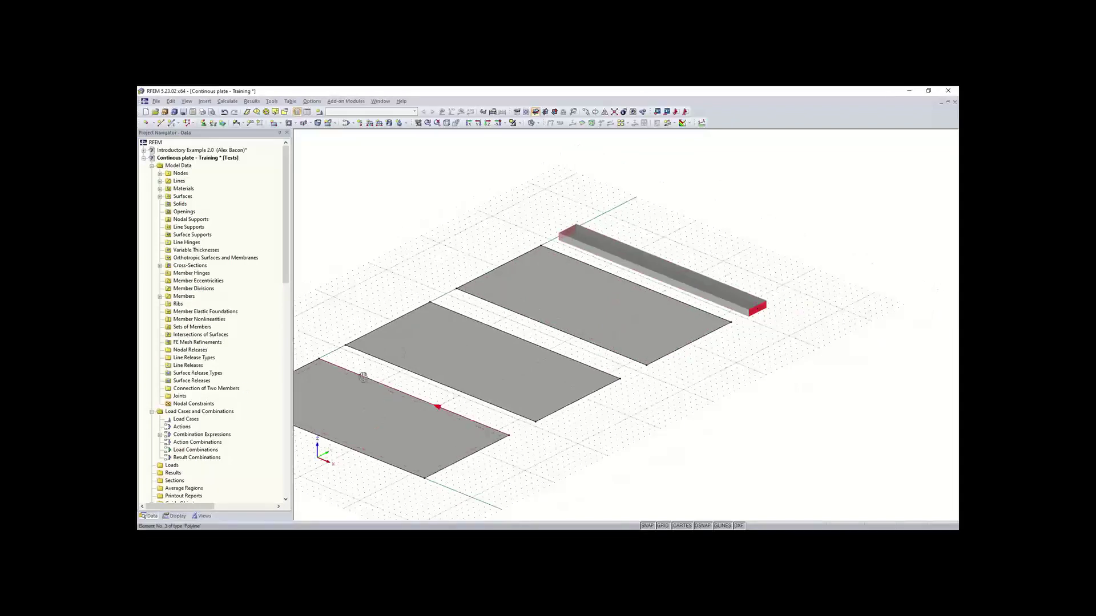
pyautogui.moveTo(363, 377); pyautogui.dragTo(421, 335, button='middle')
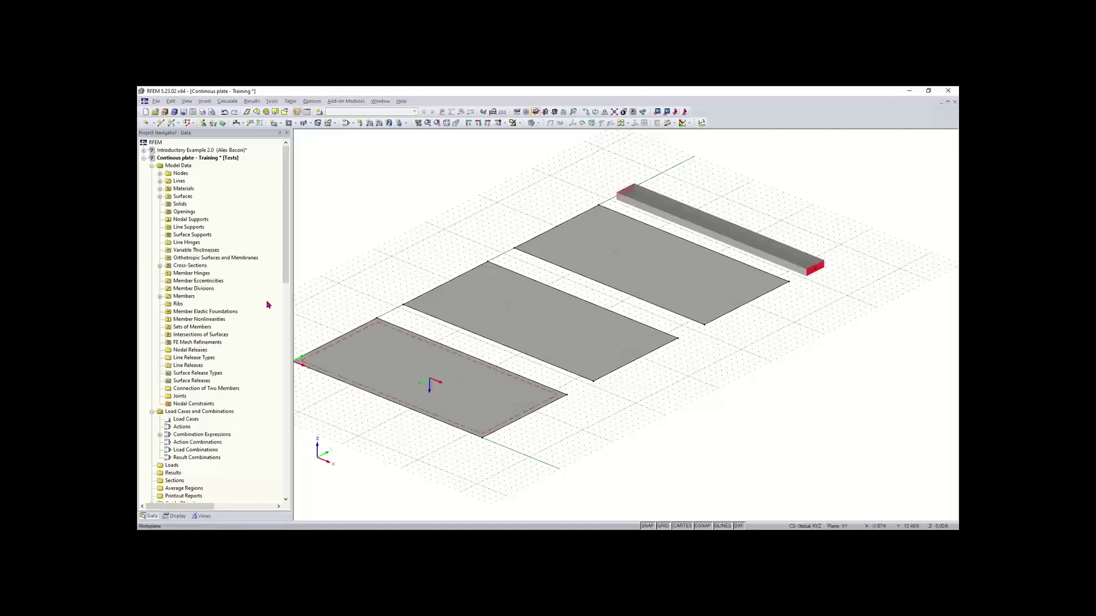
pyautogui.rightClick(393, 408)
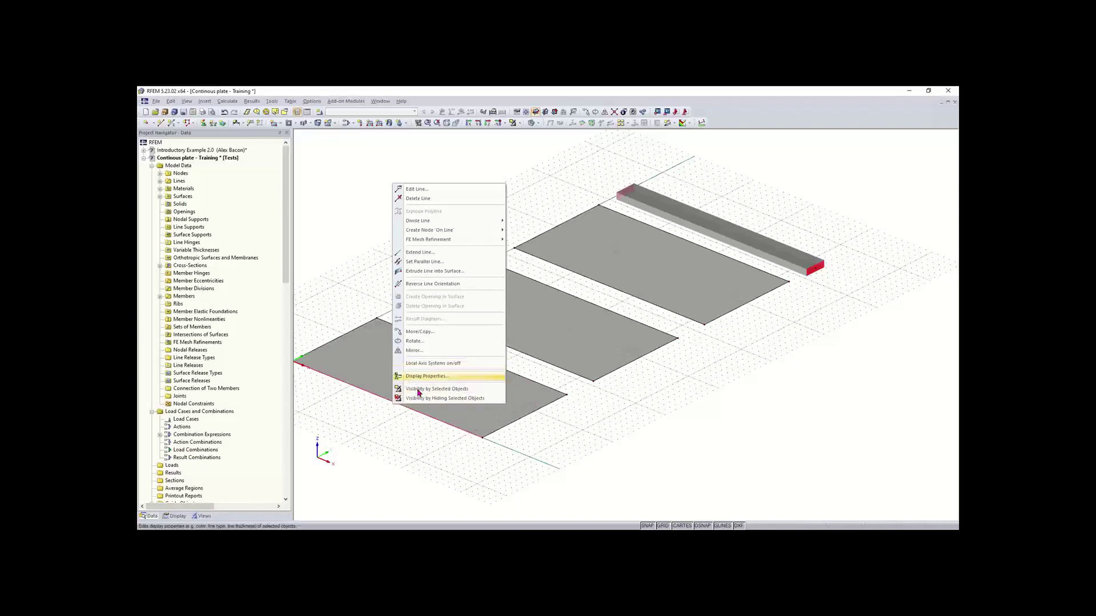
pyautogui.click(380, 413)
pyautogui.rightClick(379, 412)
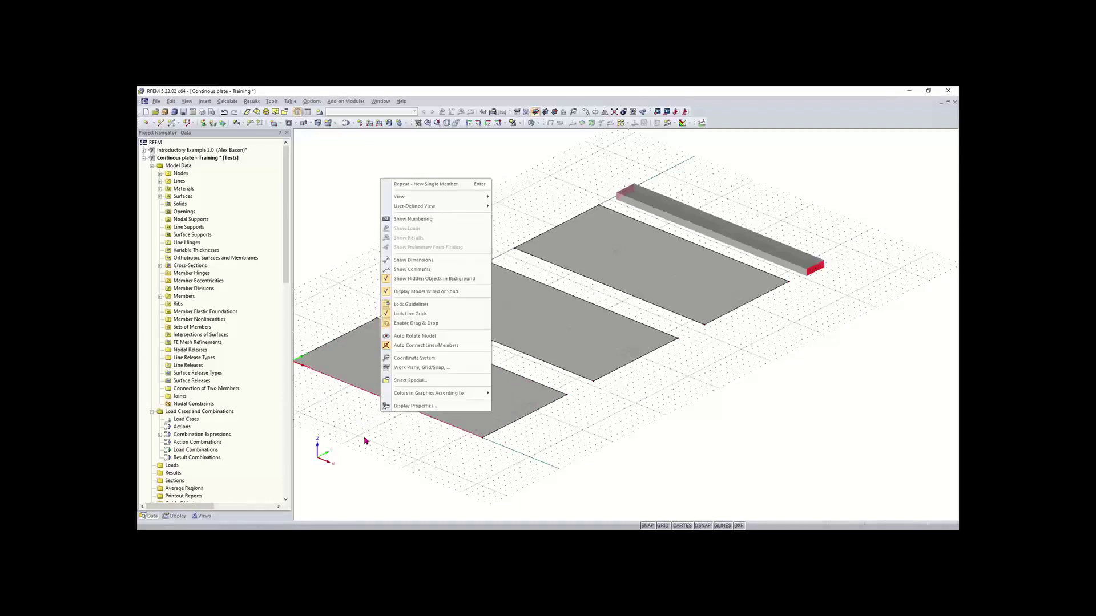
pyautogui.click(463, 440)
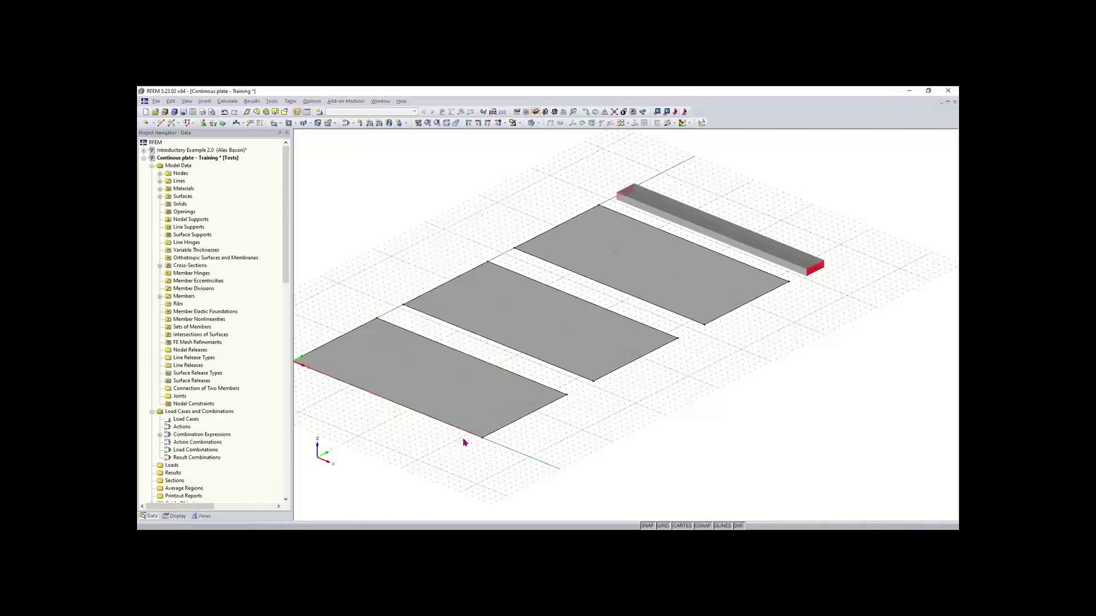
pyautogui.rightClick(420, 442)
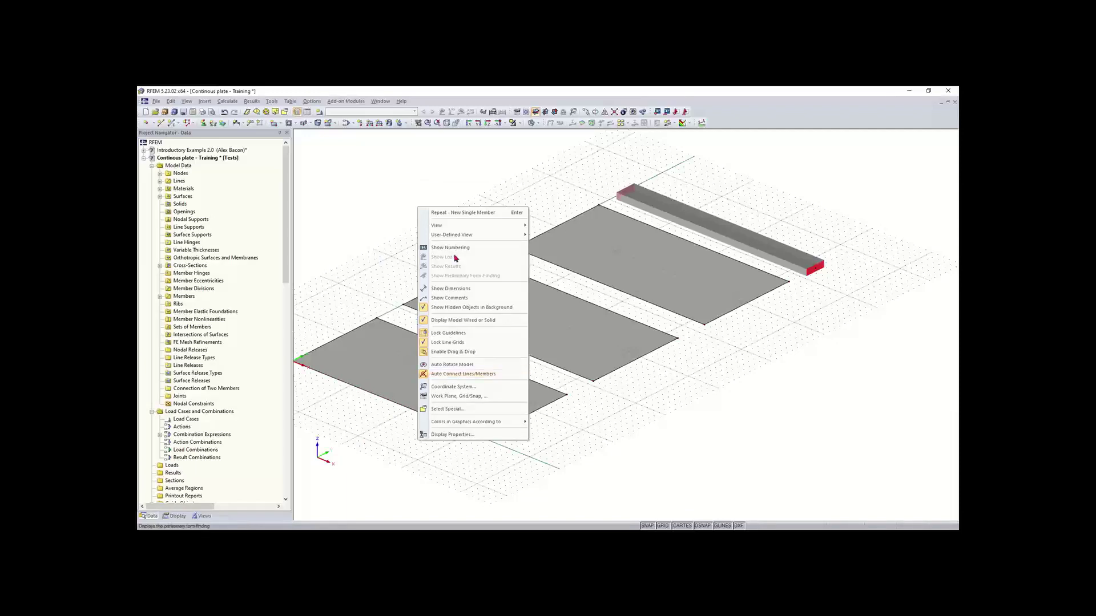
pyautogui.click(355, 255)
# Divide the first surface's long edge along the X axis by distance, with a new intermediate node 16 ft from the line start
pyautogui.rightClick(407, 411)
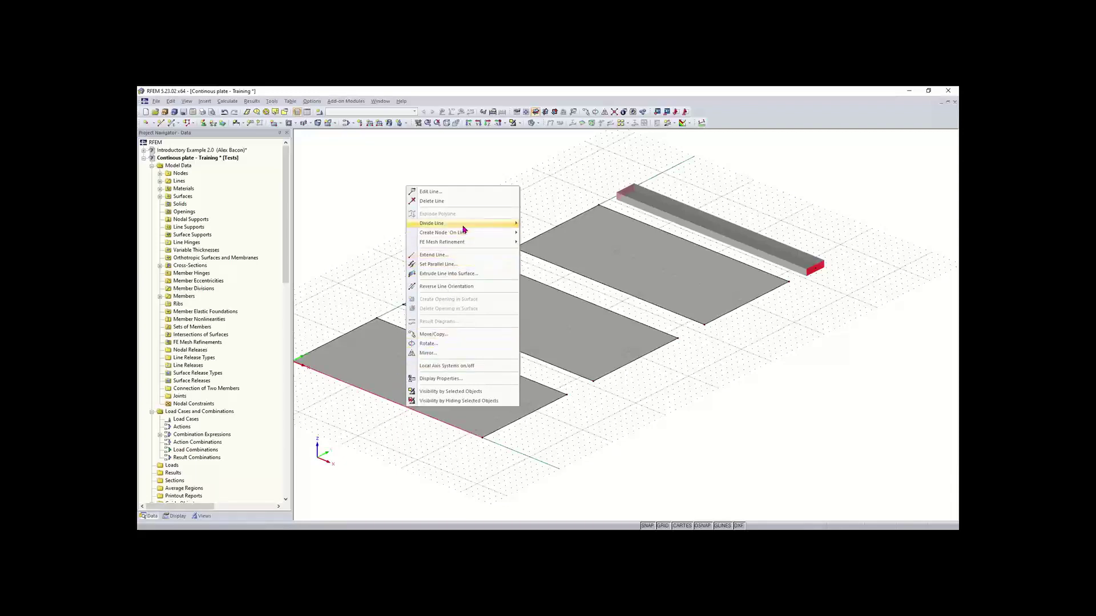
pyautogui.moveTo(462, 229)
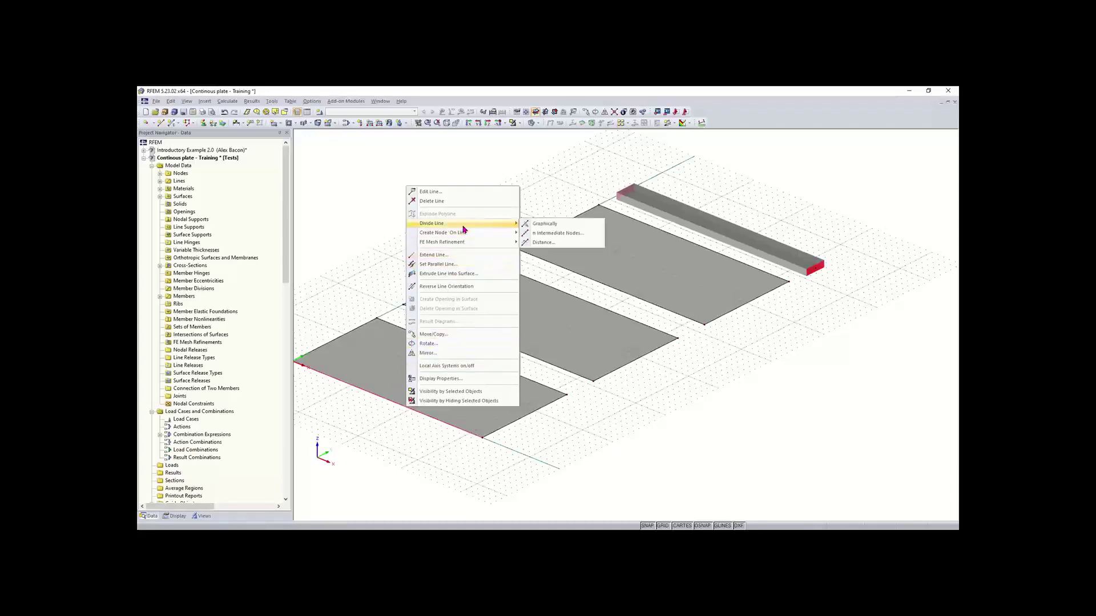
pyautogui.click(552, 244)
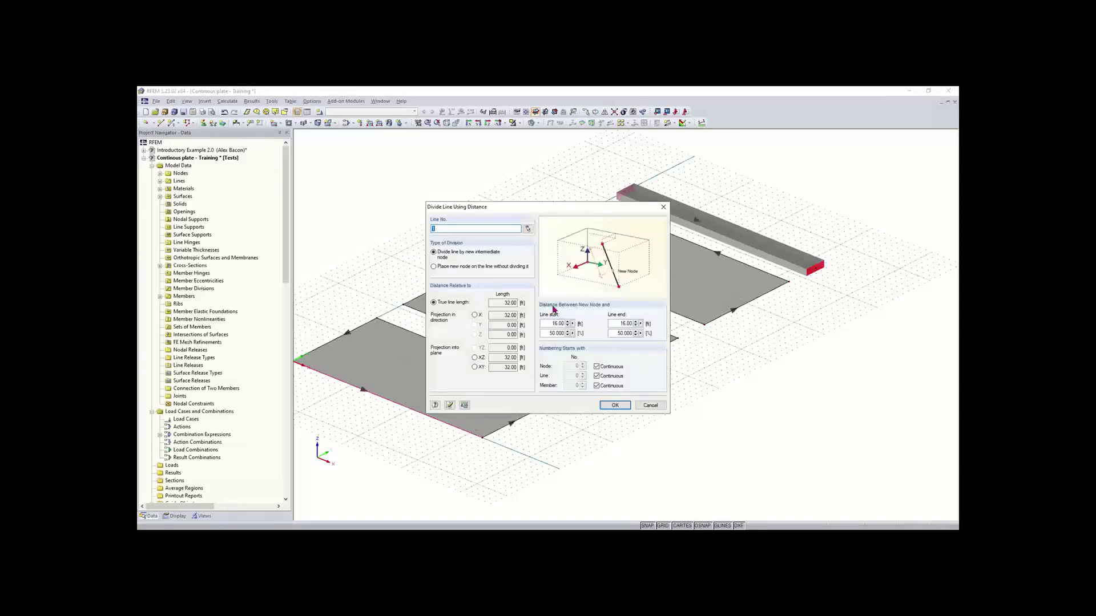
pyautogui.moveTo(542, 209); pyautogui.dragTo(637, 142)
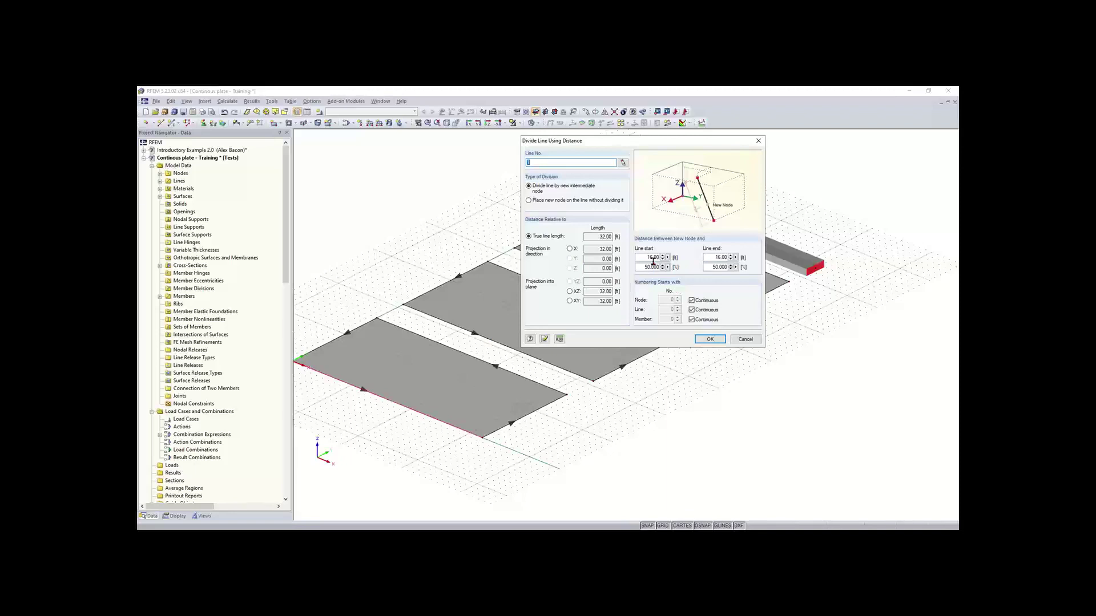
pyautogui.moveTo(659, 142); pyautogui.dragTo(639, 166)
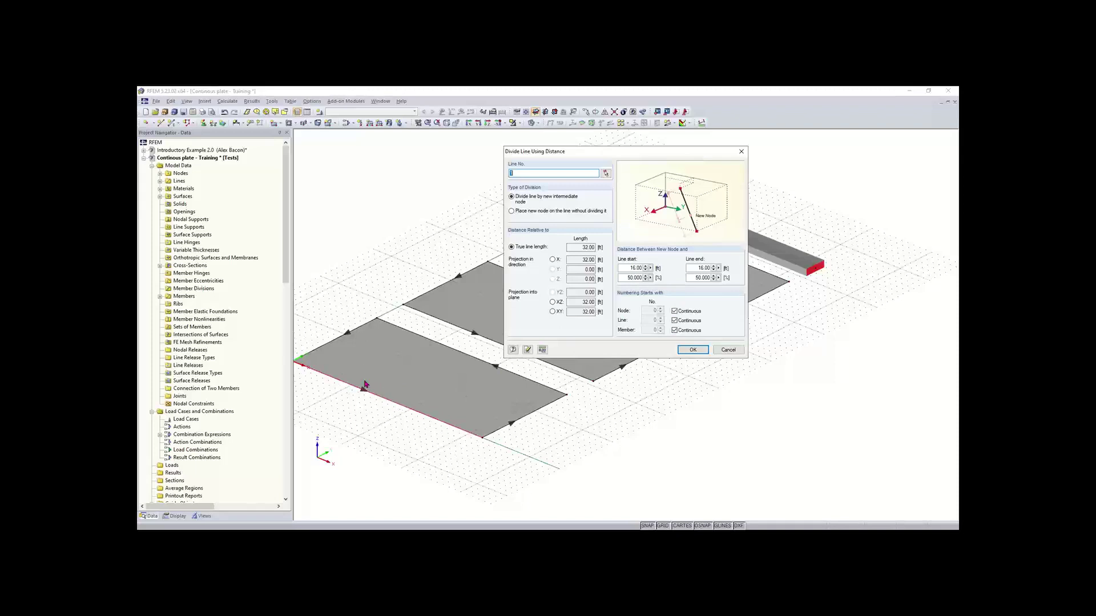
pyautogui.click(693, 350)
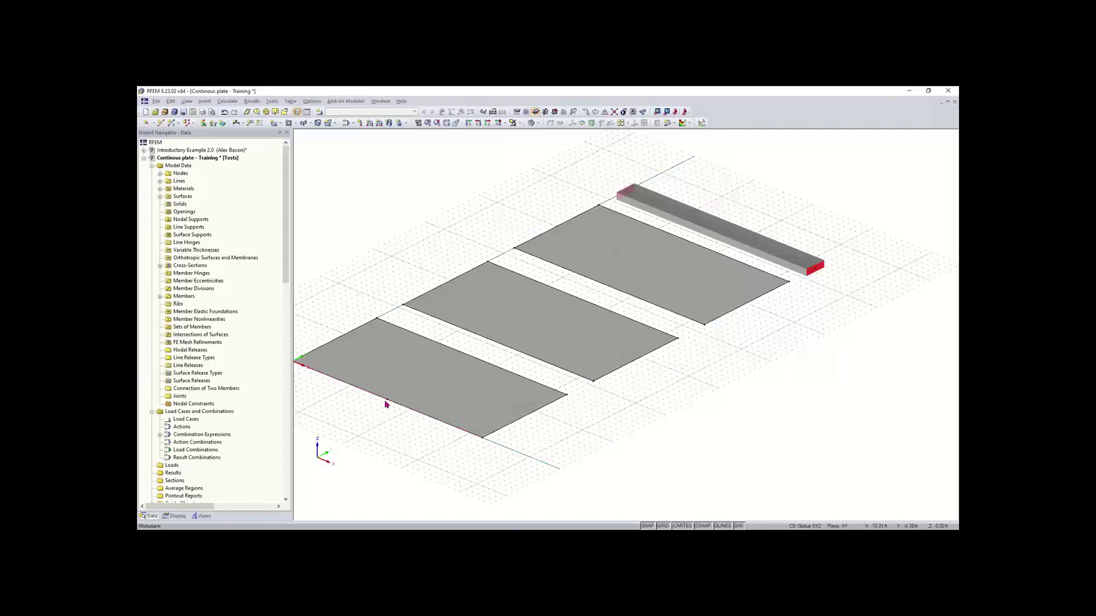
# Divide the first surface's second long edge, facing the middle surface, with one new intermediate node
pyautogui.scroll(2, 386, 402)
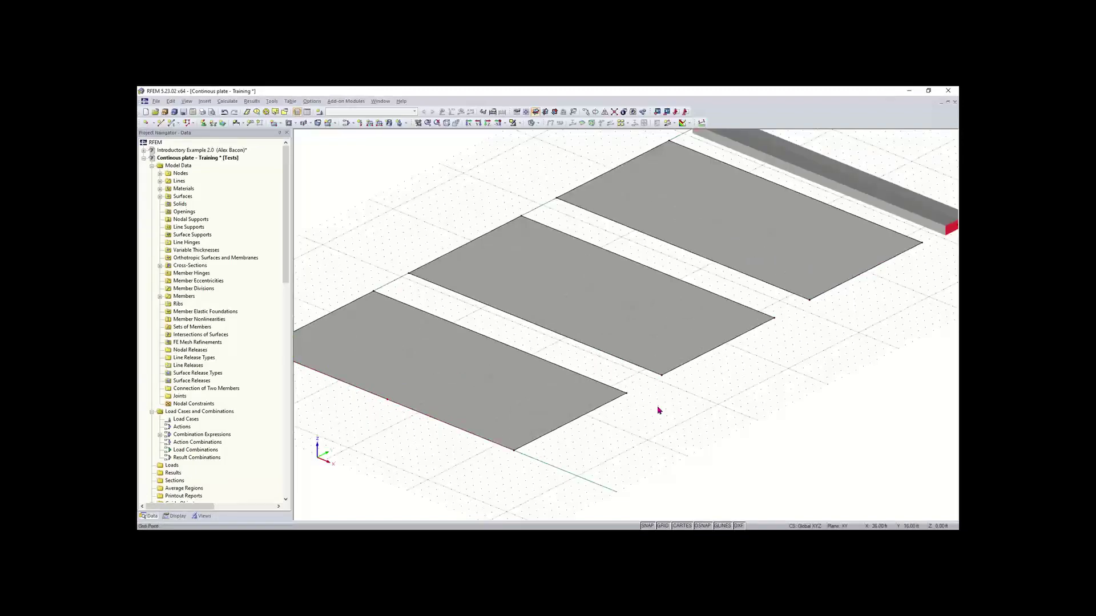
pyautogui.scroll(-1, 658, 411)
pyautogui.keyDown('ctrl'); pyautogui.moveTo(660, 415); pyautogui.dragTo(526, 382, button='middle'); pyautogui.keyUp('ctrl')
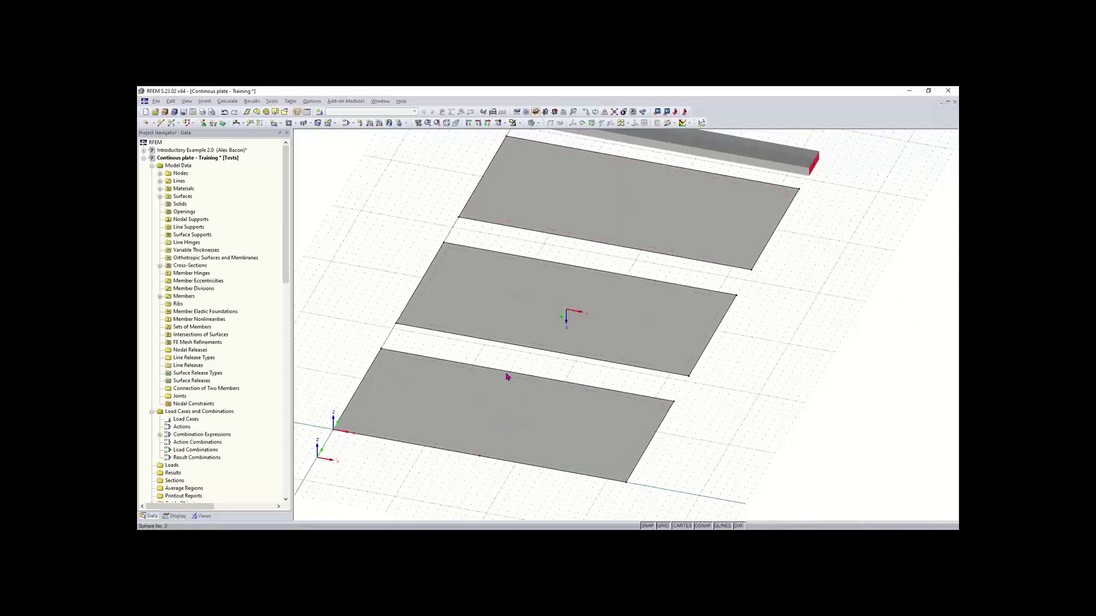
pyautogui.rightClick(516, 377)
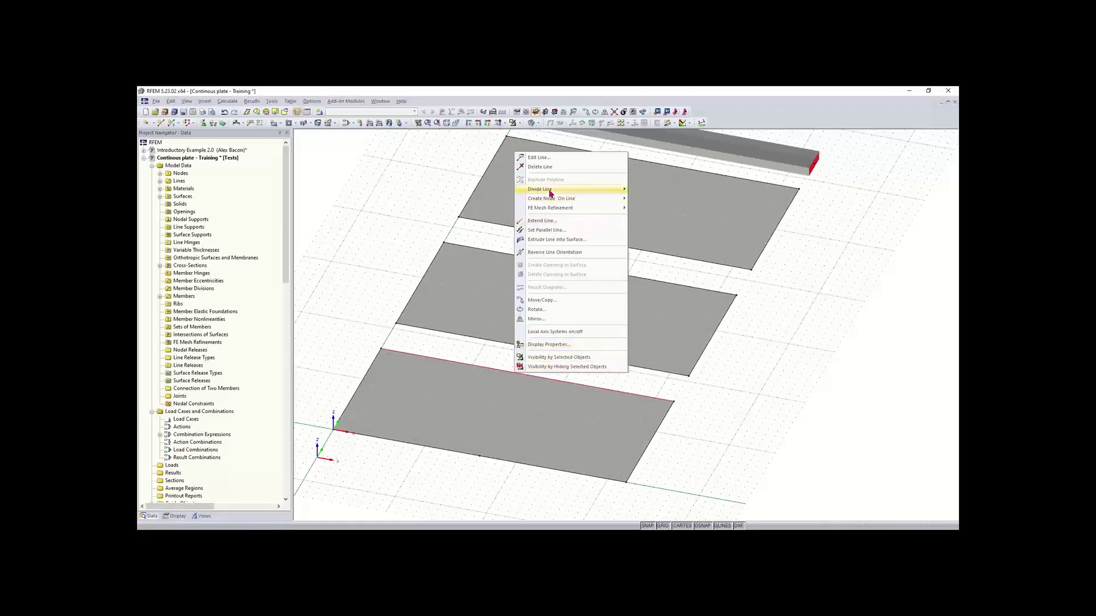
pyautogui.moveTo(555, 193)
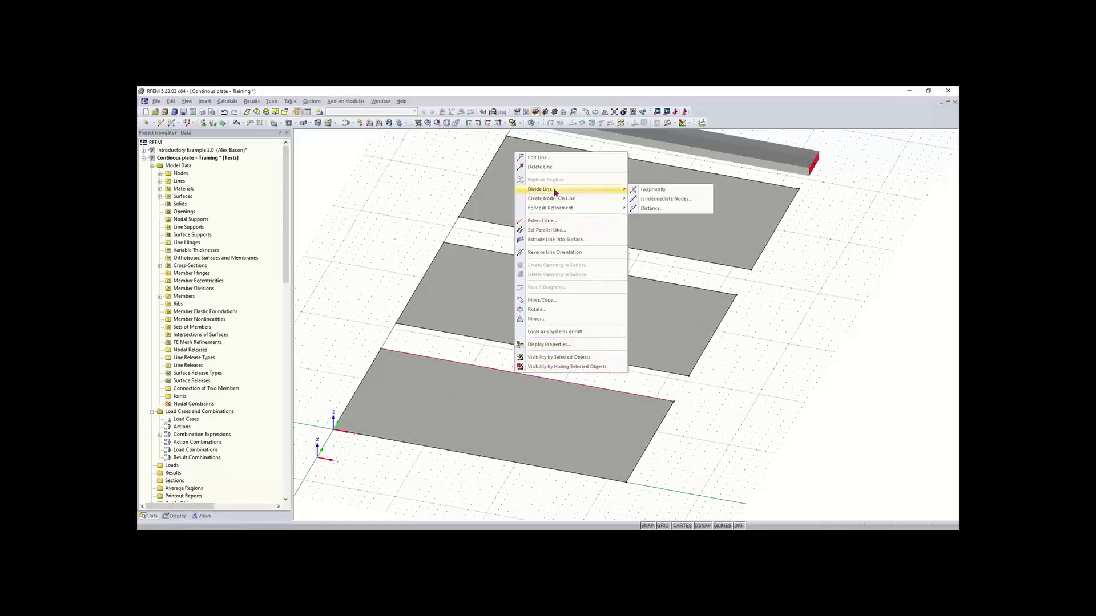
pyautogui.click(665, 199)
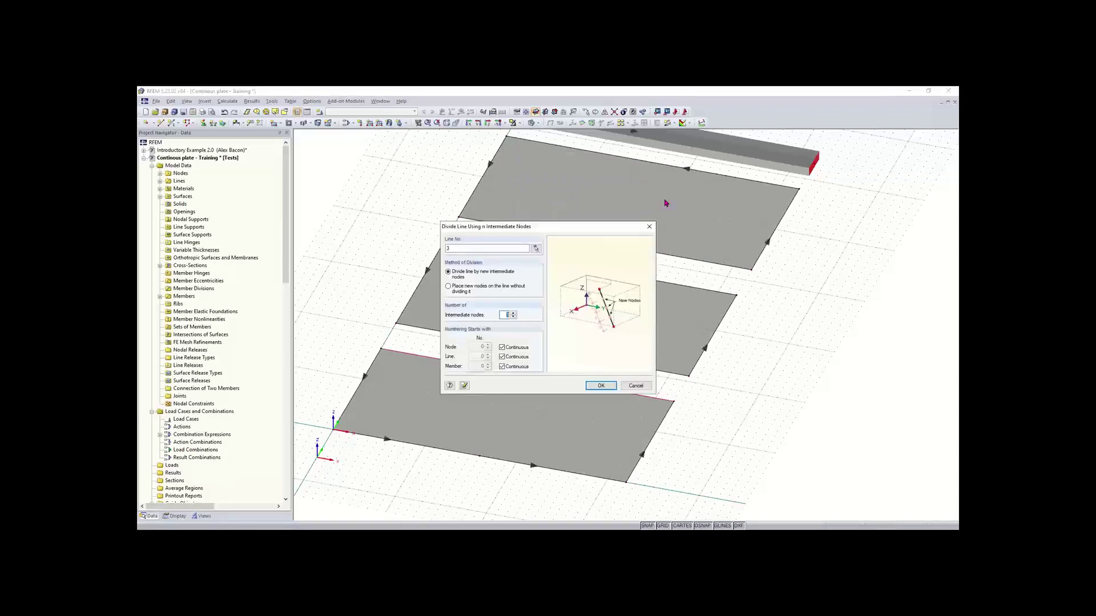
pyautogui.moveTo(624, 187); pyautogui.dragTo(631, 179)
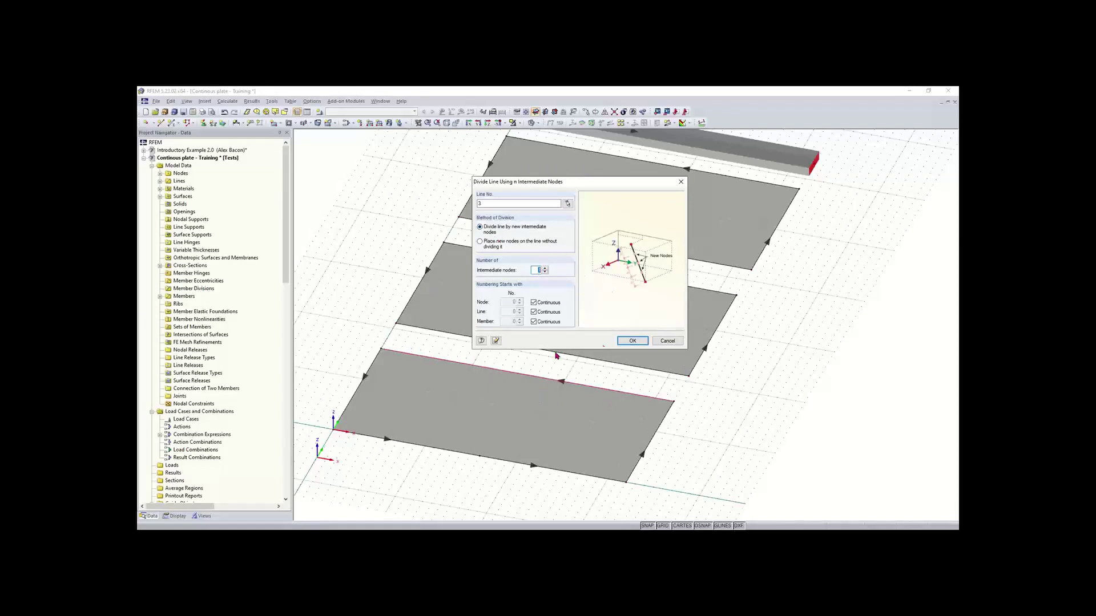
pyautogui.click(633, 340)
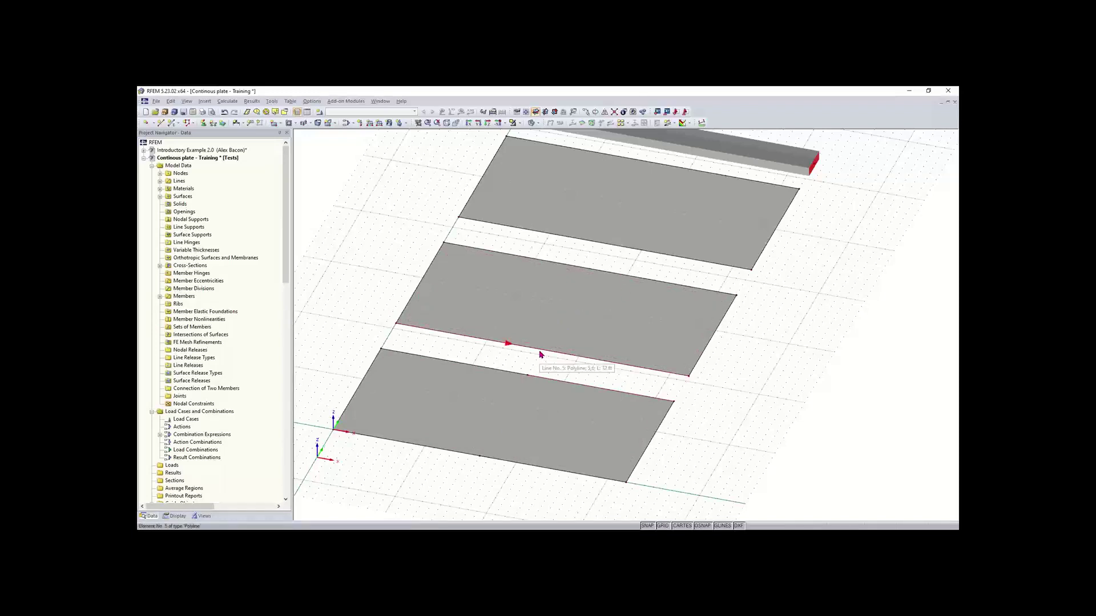
# Divide both long edges of the second and third surfaces by distance, with new nodes 16 ft from the line start
pyautogui.click(539, 354)
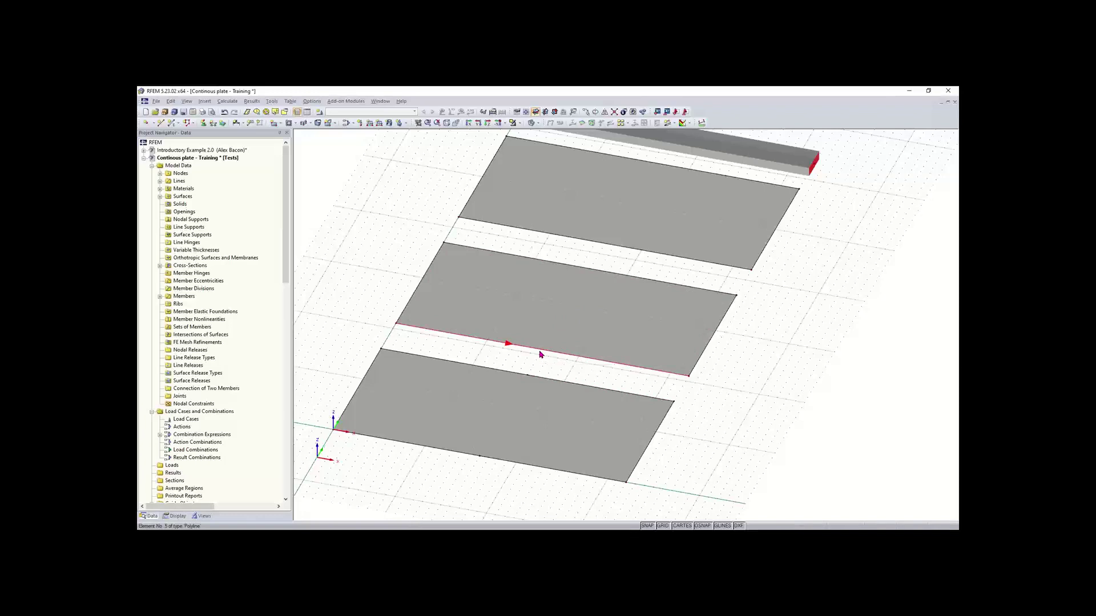
pyautogui.click(597, 256)
pyautogui.click(570, 236)
pyautogui.rightClick(648, 164)
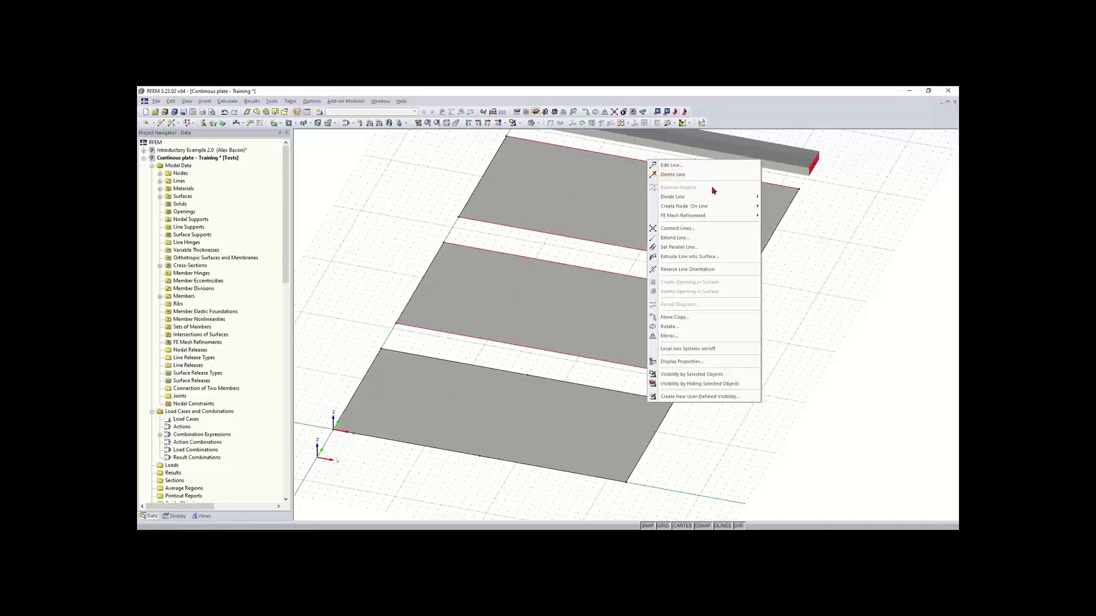
pyautogui.moveTo(721, 198)
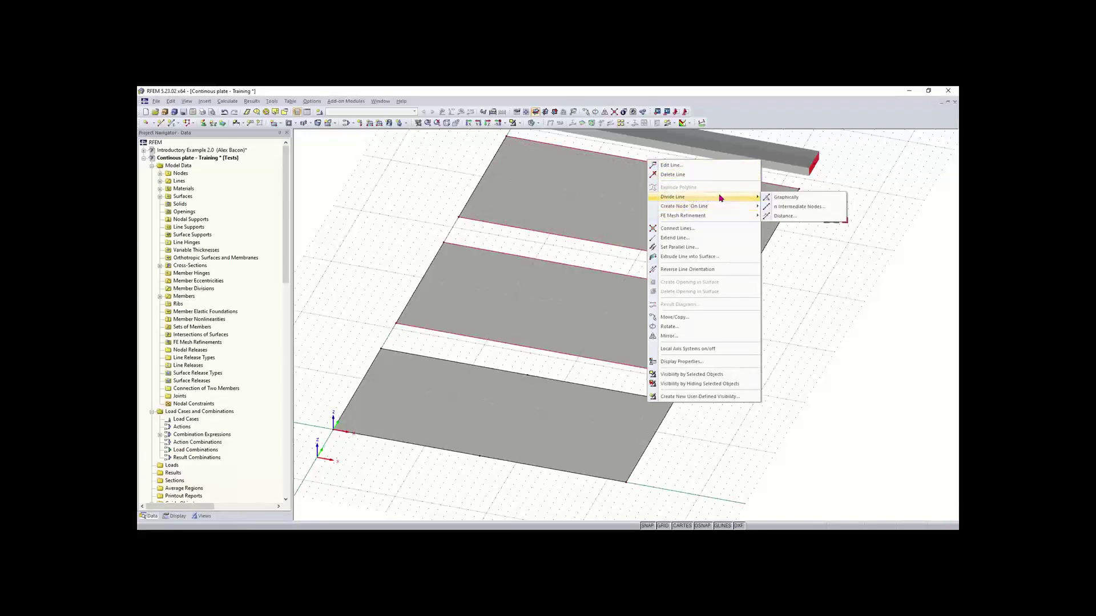
pyautogui.click(784, 217)
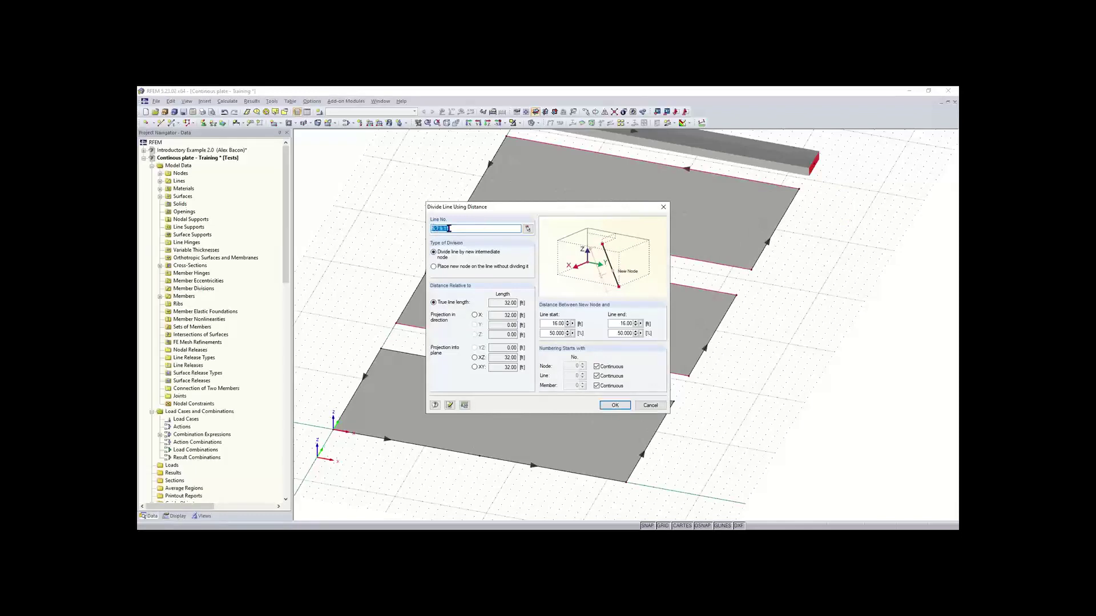
pyautogui.click(615, 406)
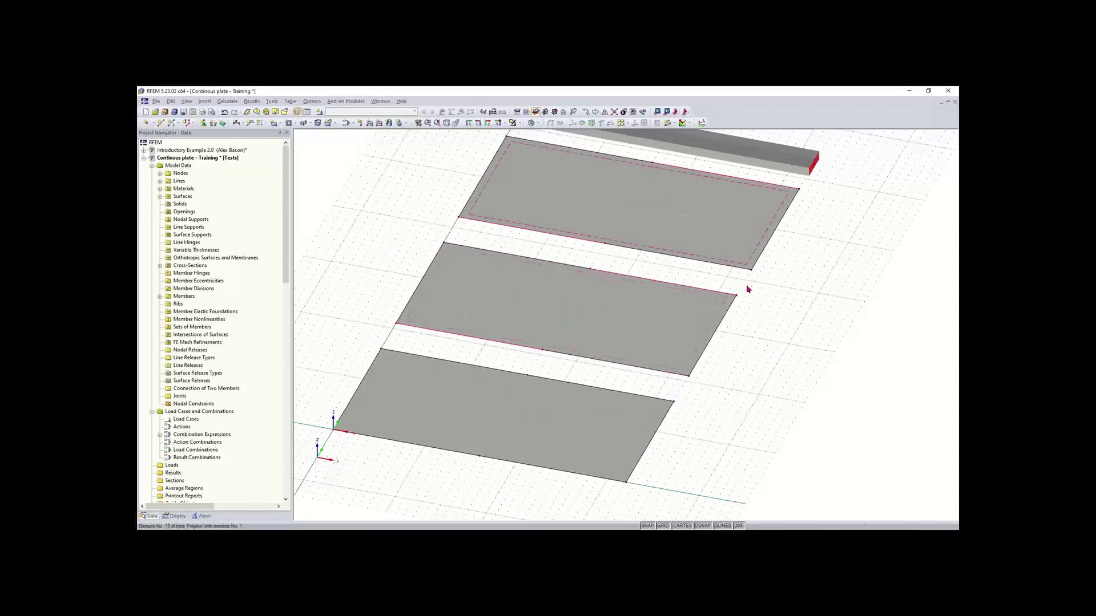
# Divide the concrete beam member graphically at its midpoint, with a division spacing of 16 ft
pyautogui.moveTo(777, 328); pyautogui.dragTo(672, 386, button='middle')
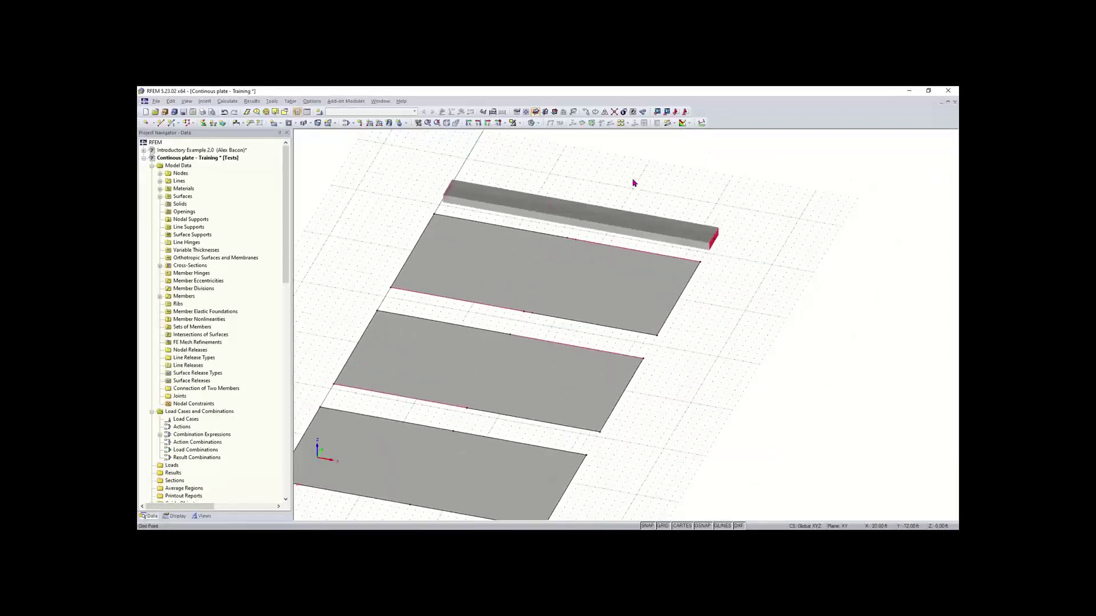
pyautogui.rightClick(578, 217)
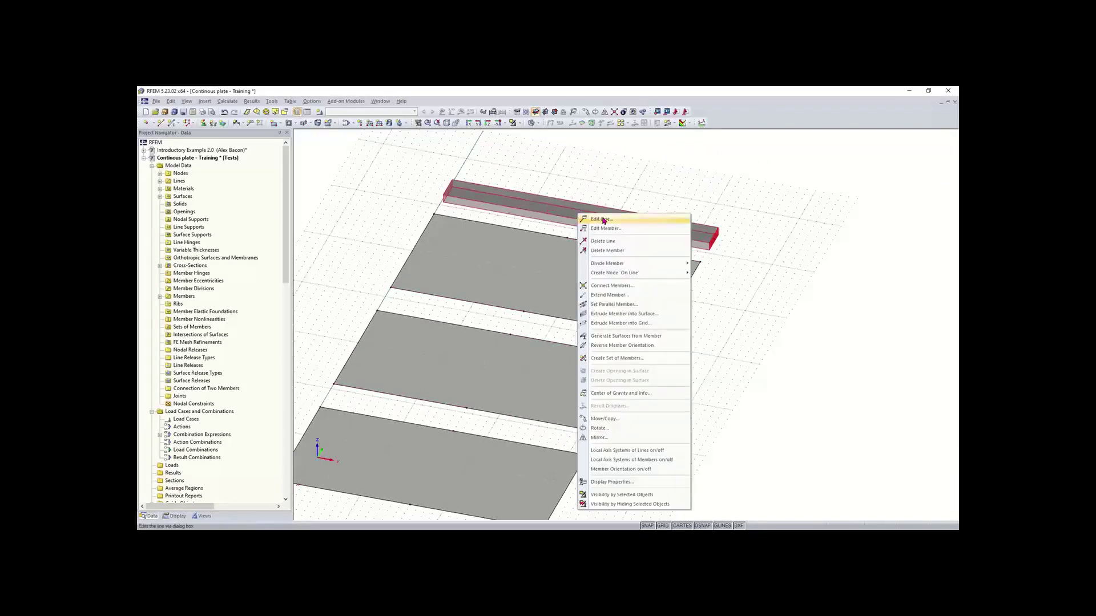
pyautogui.moveTo(618, 265)
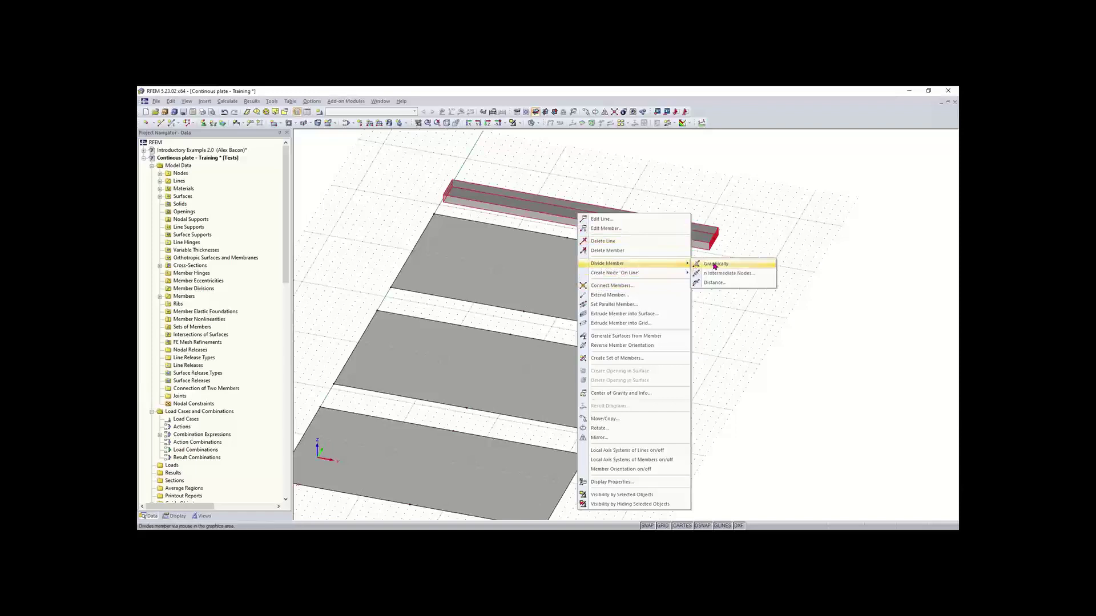
pyautogui.click(744, 266)
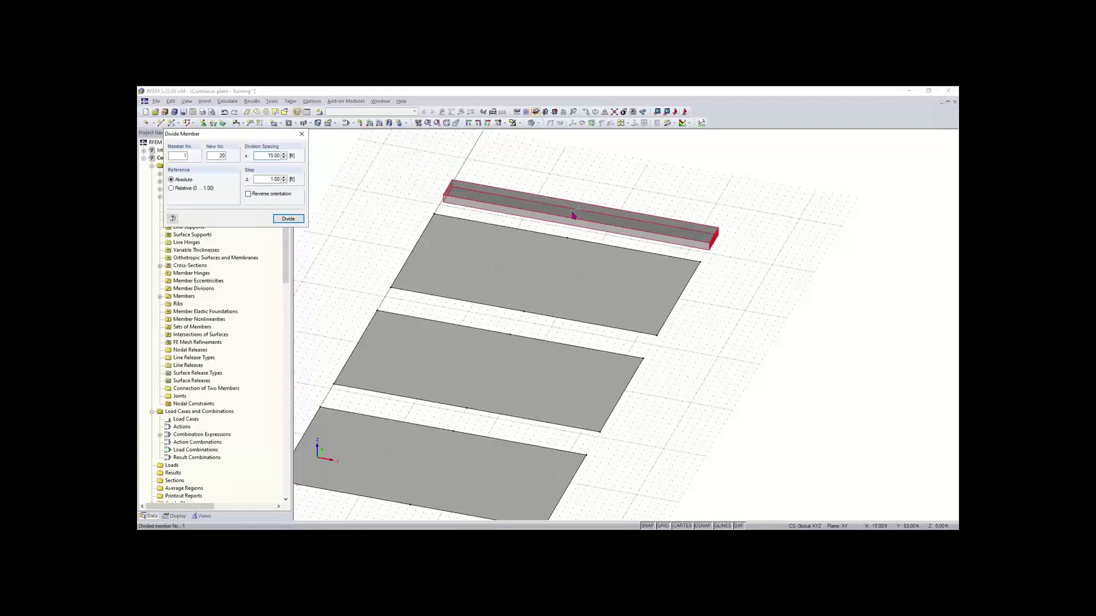
pyautogui.scroll(3, 570, 218)
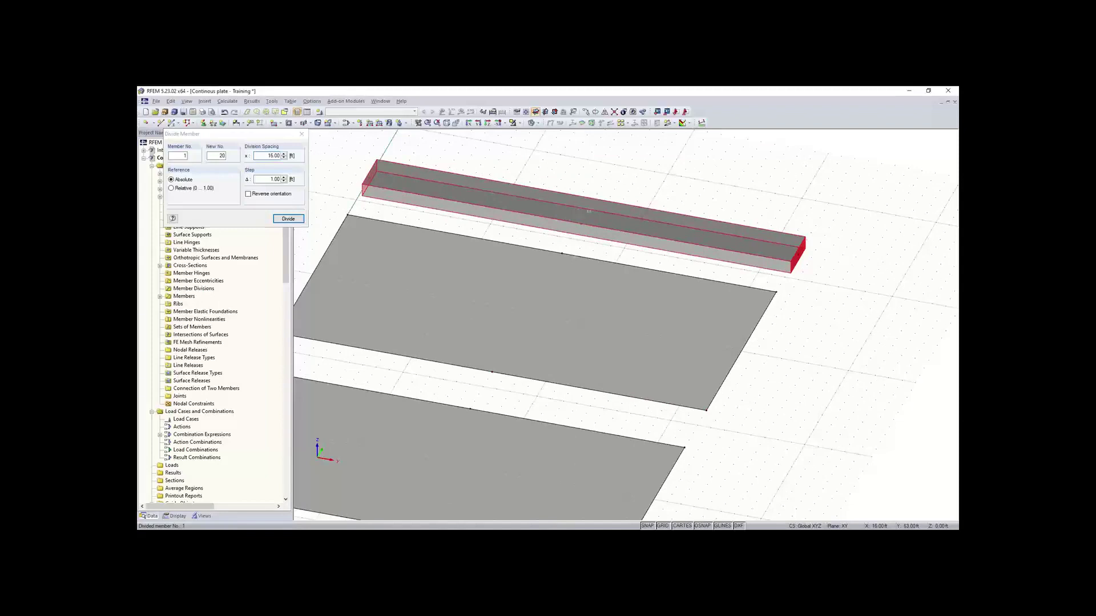
pyautogui.keyDown('ctrl'); pyautogui.moveTo(583, 222); pyautogui.dragTo(763, 271, button='middle'); pyautogui.keyUp('ctrl')
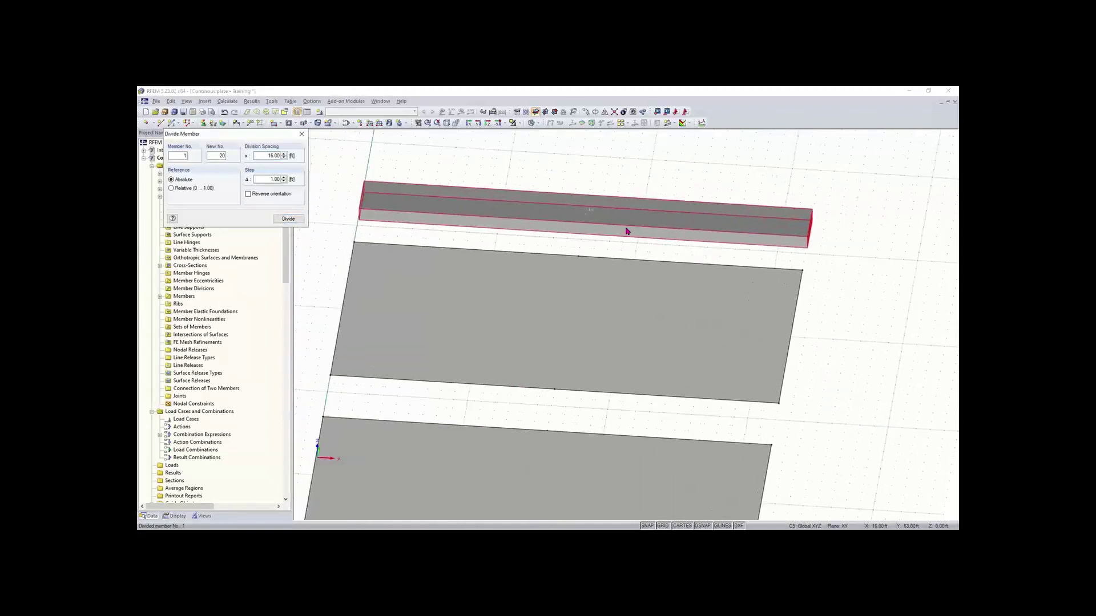
pyautogui.click(588, 216)
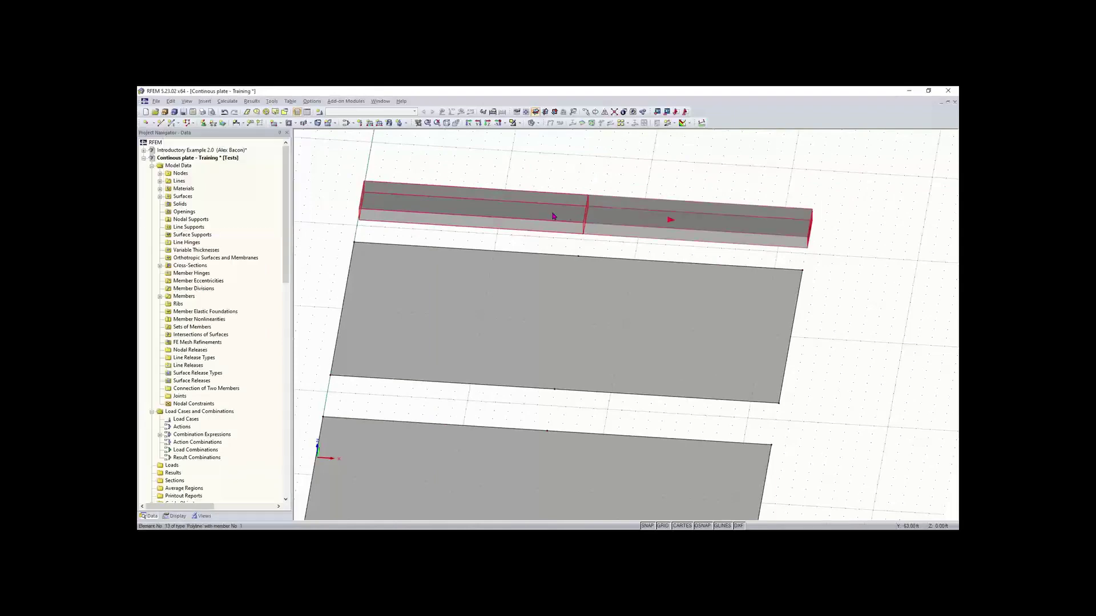
pyautogui.keyDown('ctrl'); pyautogui.moveTo(576, 368); pyautogui.dragTo(584, 347, button='middle'); pyautogui.keyUp('ctrl')
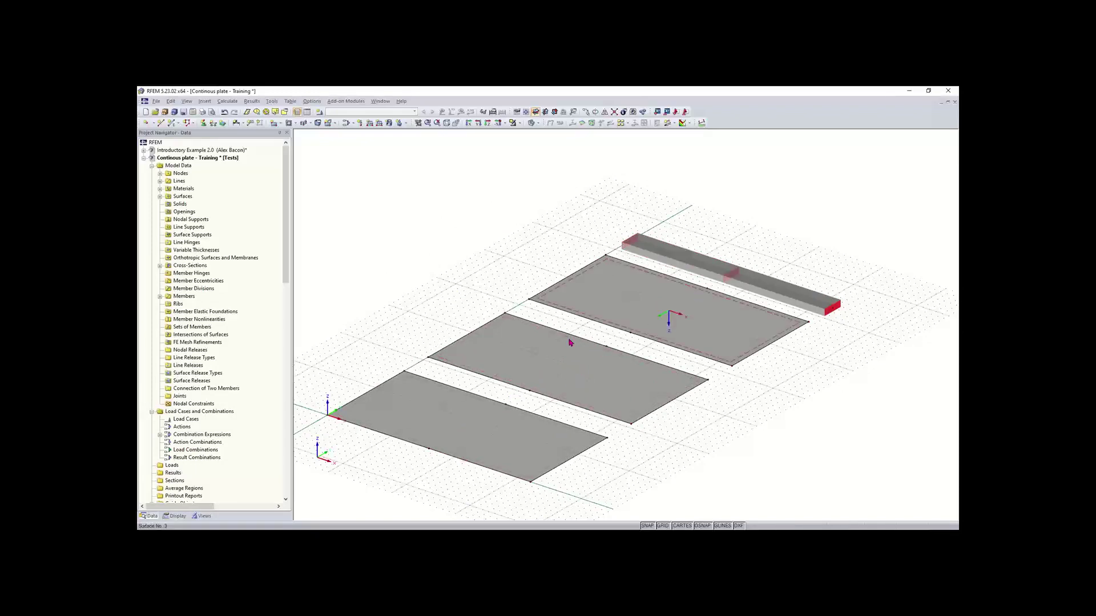
pyautogui.click(160, 124)
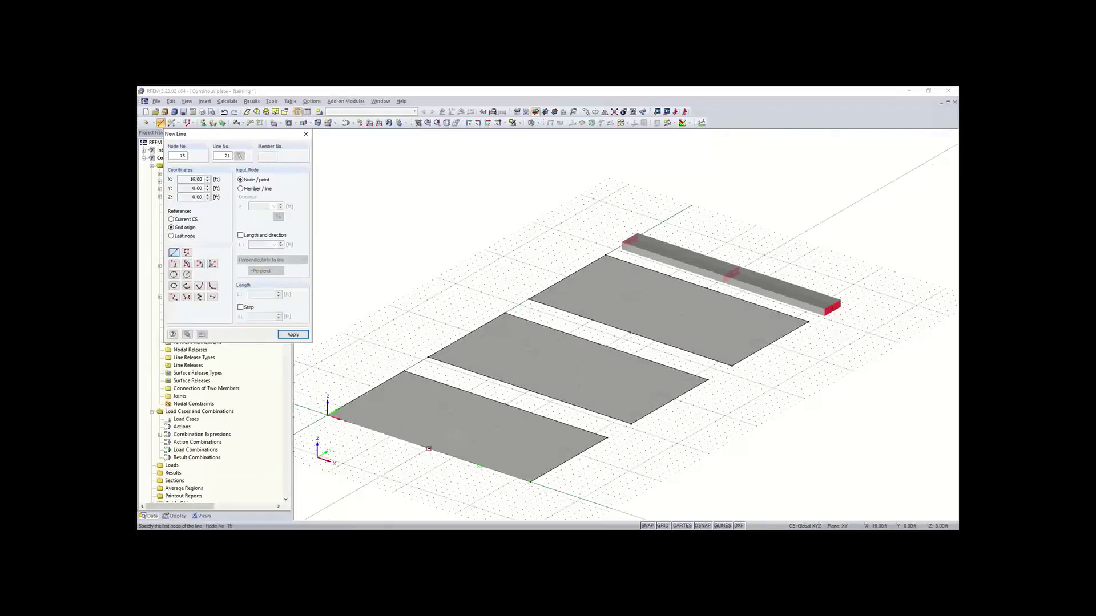
pyautogui.click(428, 449)
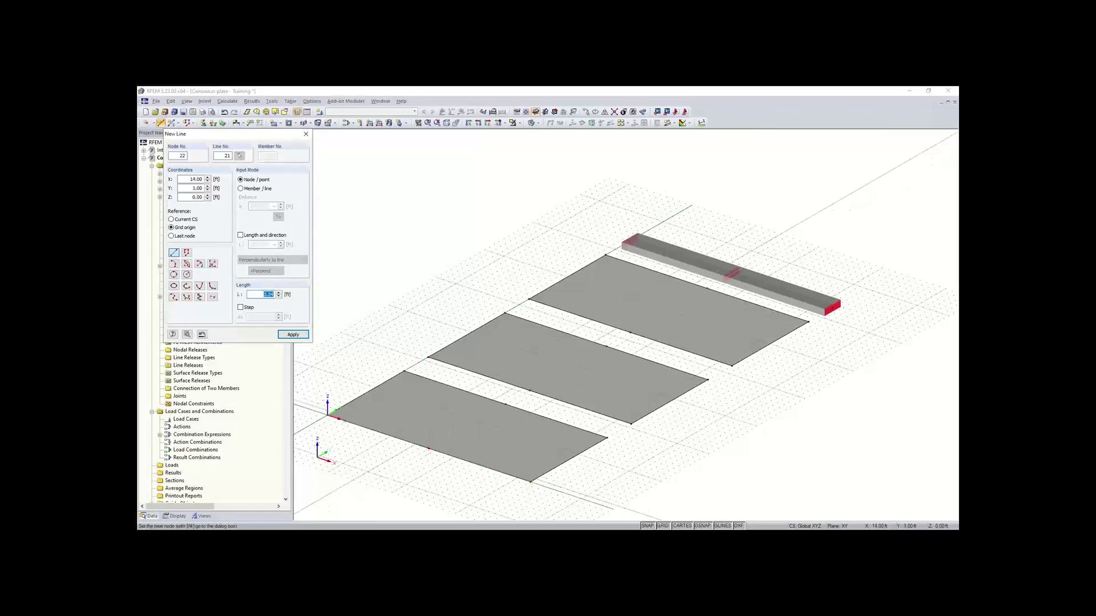
pyautogui.rightClick(423, 441)
pyautogui.click(305, 134)
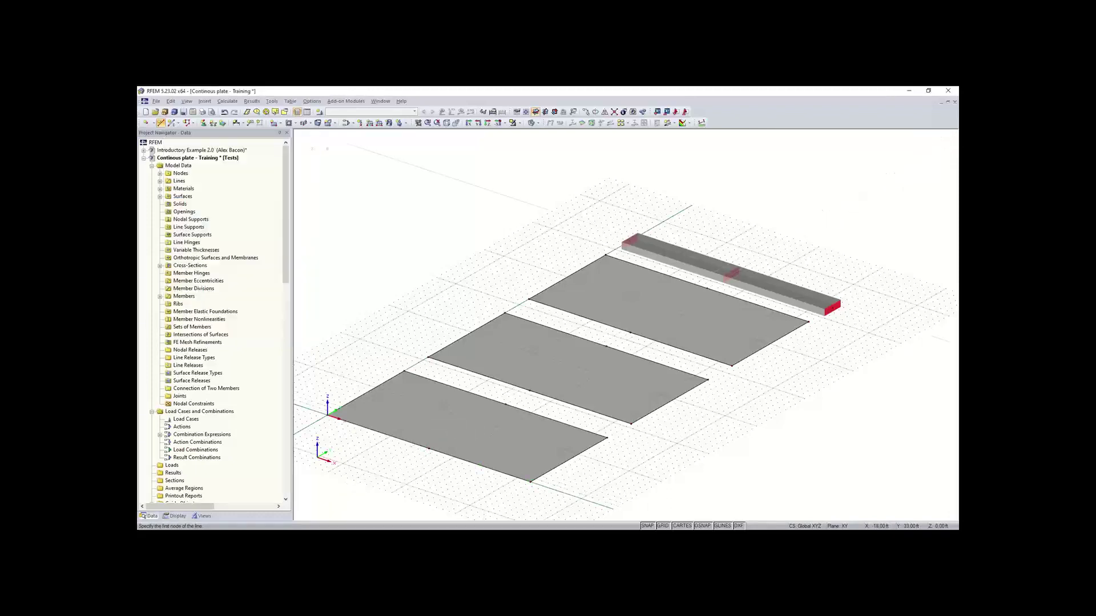
# Draw a line across the first surface between its long-edge midpoints, from X 16, Y 0 to X 16, Y 16 ft
pyautogui.click(161, 123)
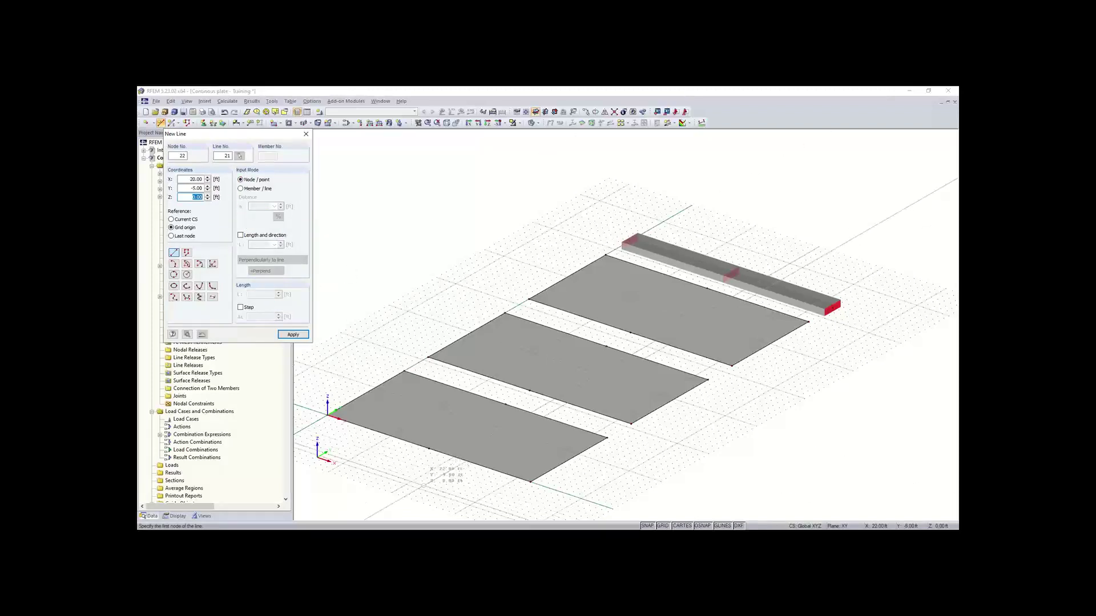
pyautogui.click(428, 448)
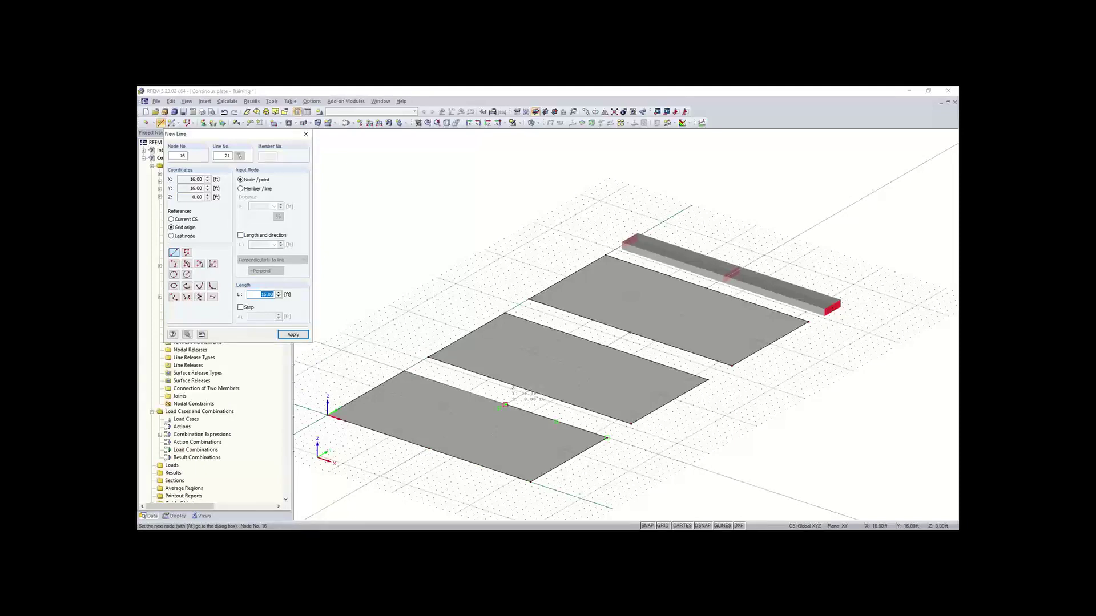
pyautogui.click(505, 405)
pyautogui.rightClick(418, 500)
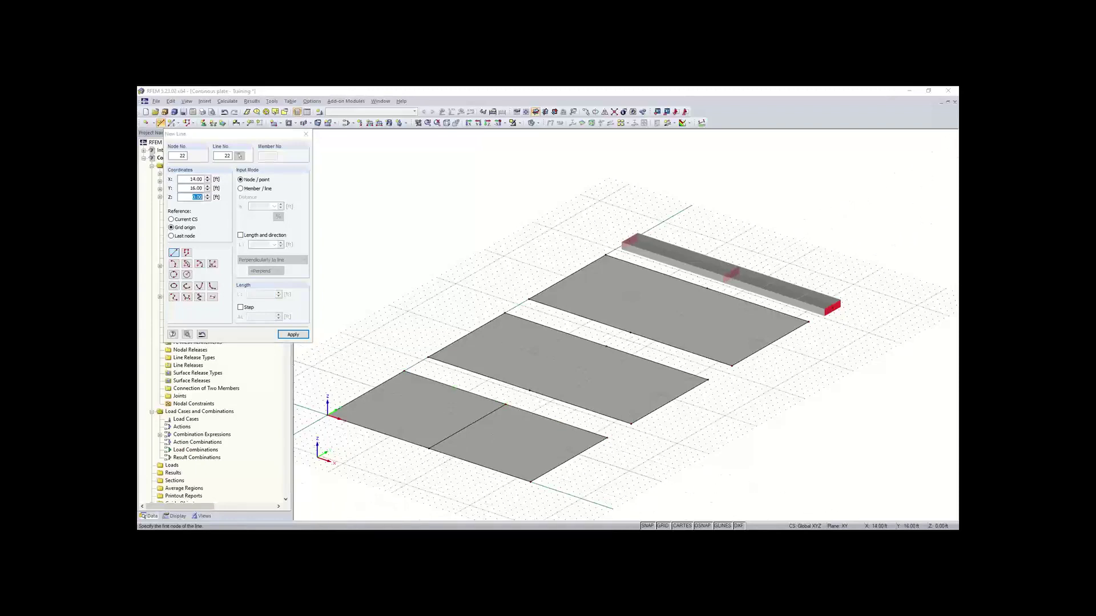
pyautogui.rightClick(381, 320)
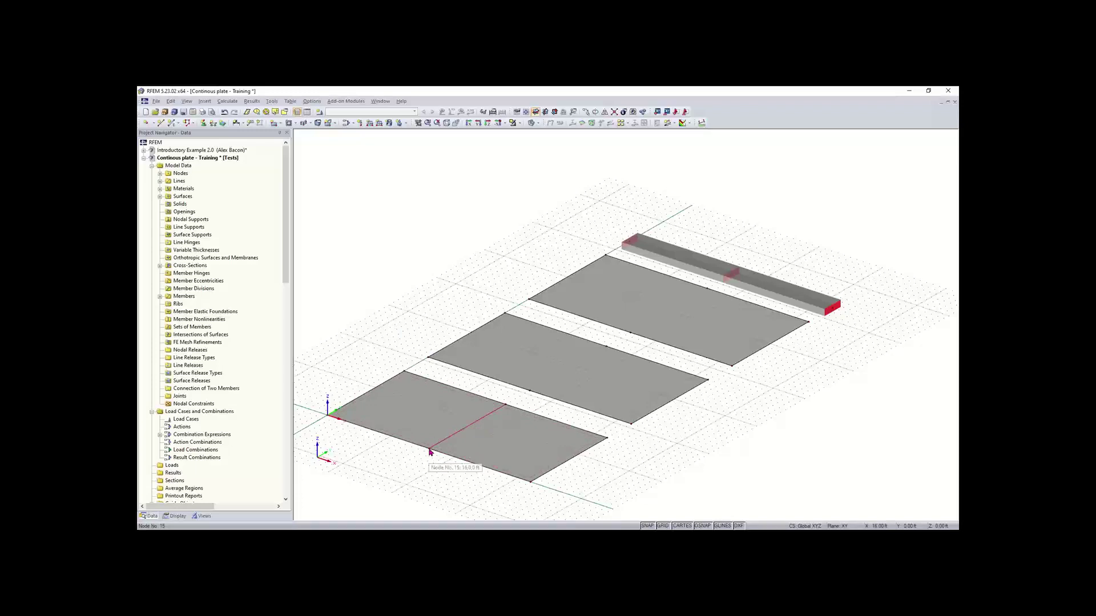
# Copy the first surface's centre line onto the second and third surfaces, between the midpoint nodes of their long edges
pyautogui.click(528, 394)
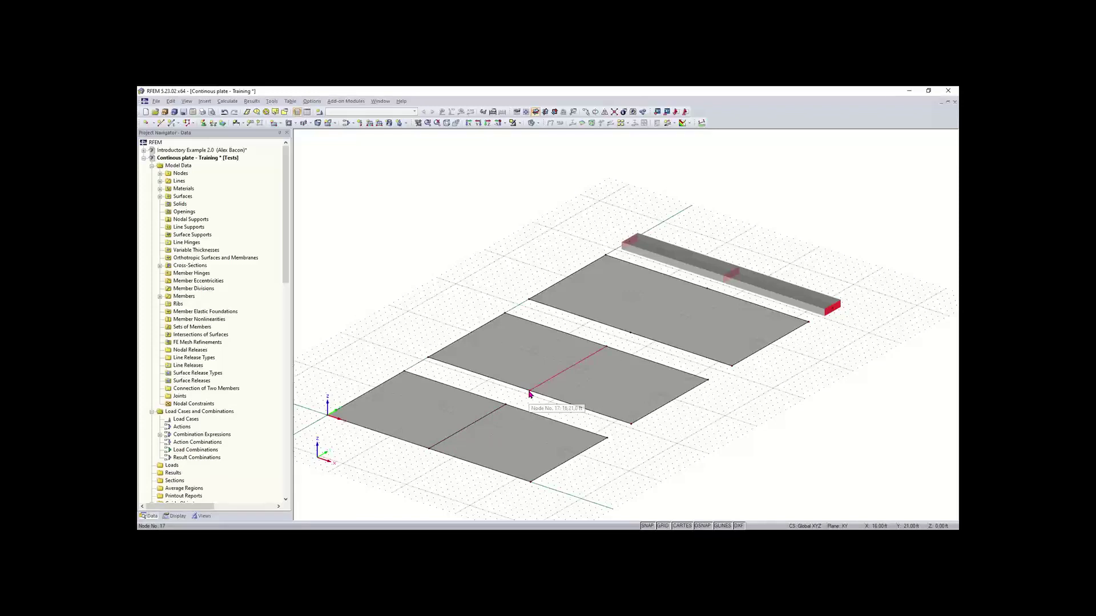
pyautogui.click(630, 333)
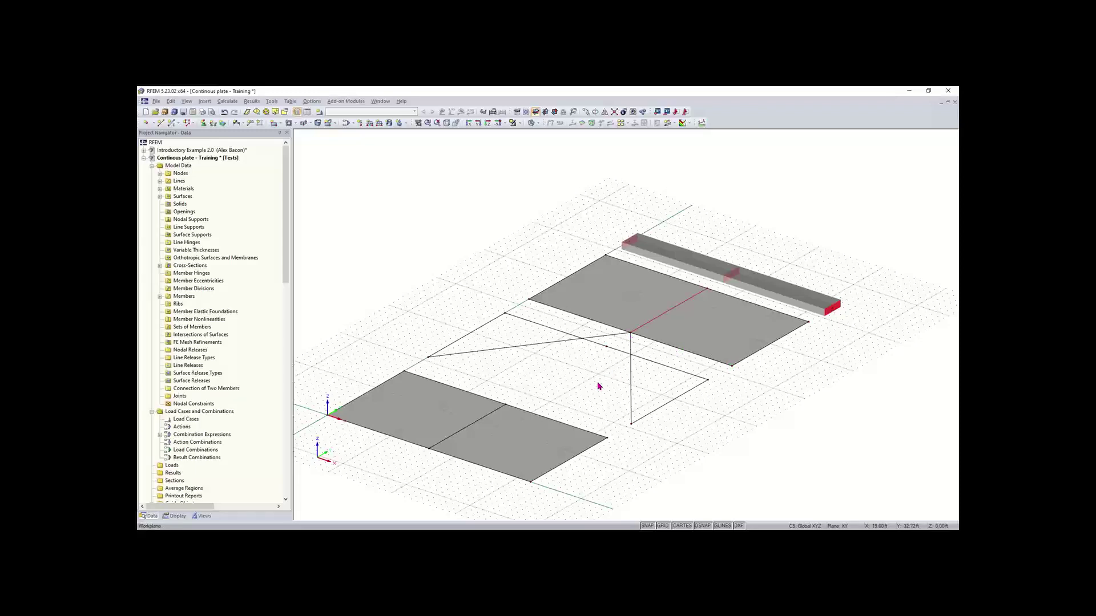
pyautogui.hotkey('ctrl', 'z')
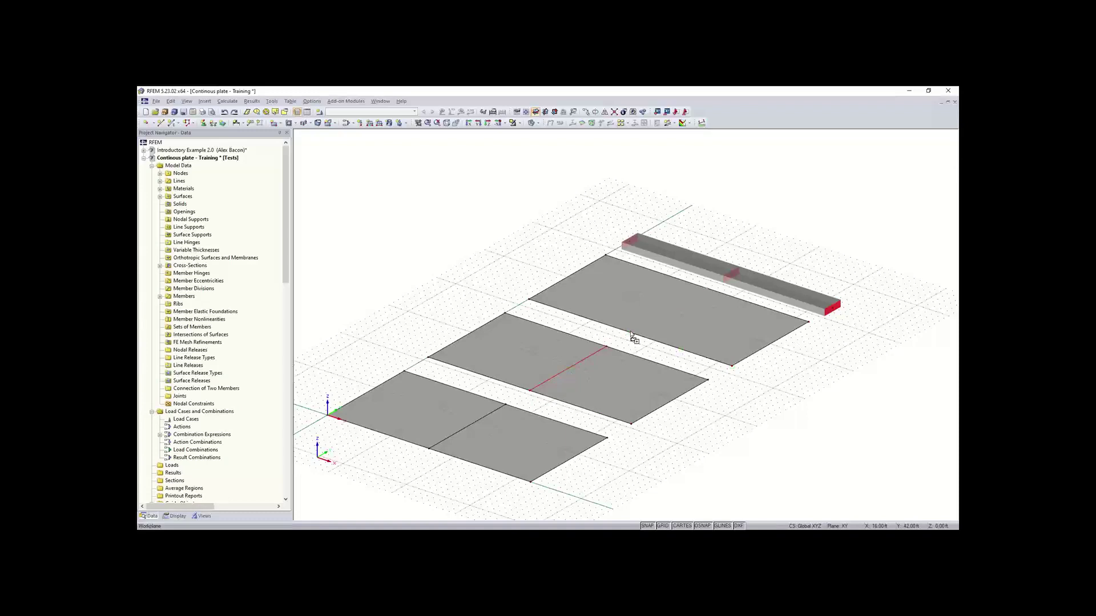
pyautogui.click(479, 331)
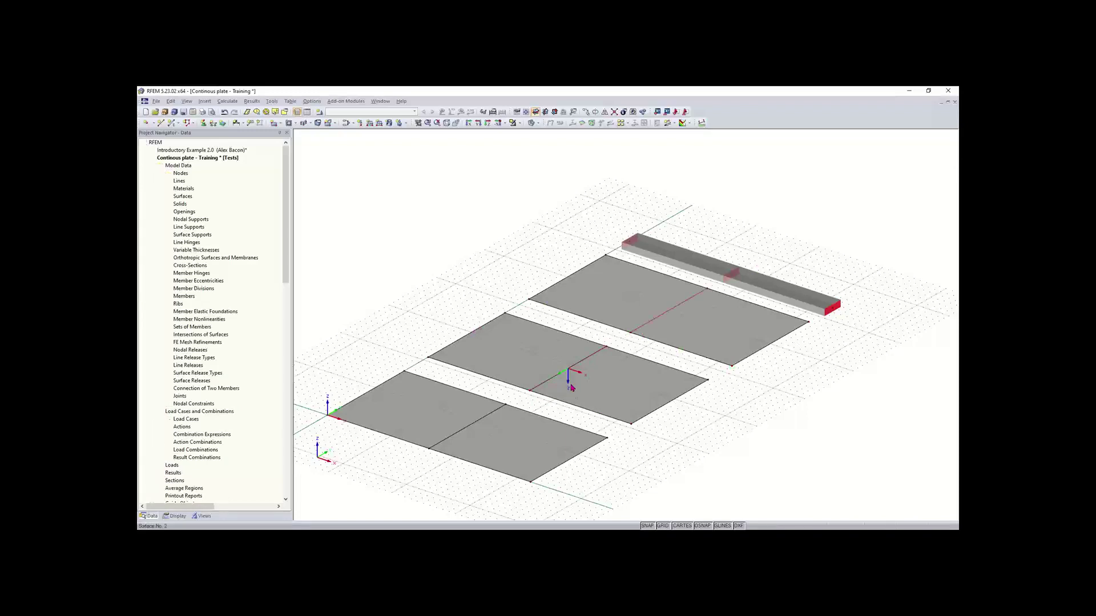
pyautogui.press('Escape')
pyautogui.scroll(-1, 606, 257)
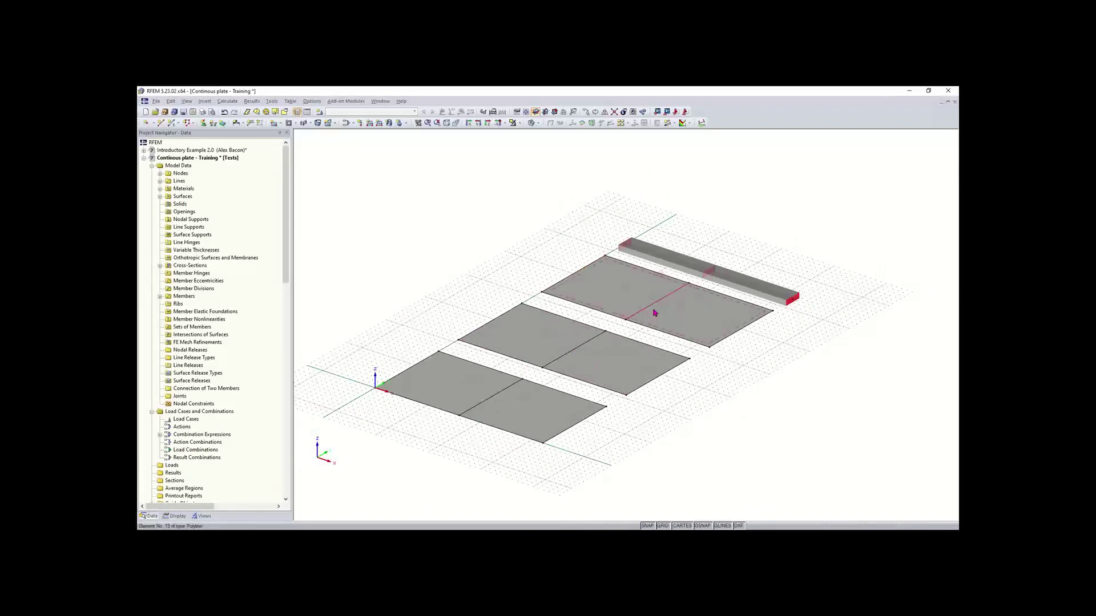
# Create a hinged line support in global axes with X, Y and Z translations fixed, and place it on the centre lines of all three surfaces
pyautogui.moveTo(734, 375); pyautogui.dragTo(721, 372, button='middle')
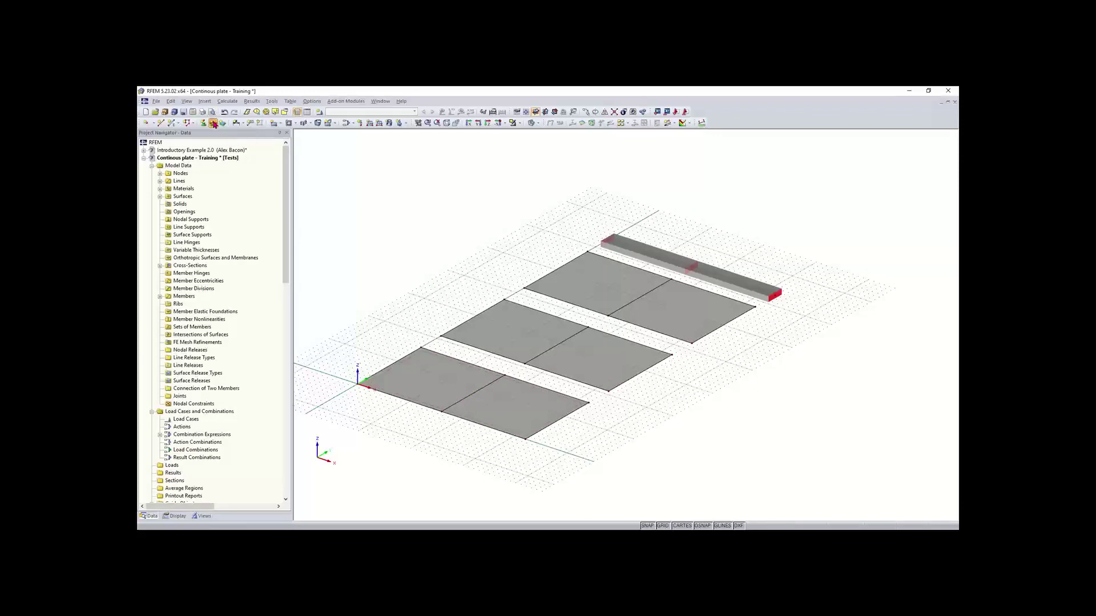
pyautogui.click(213, 124)
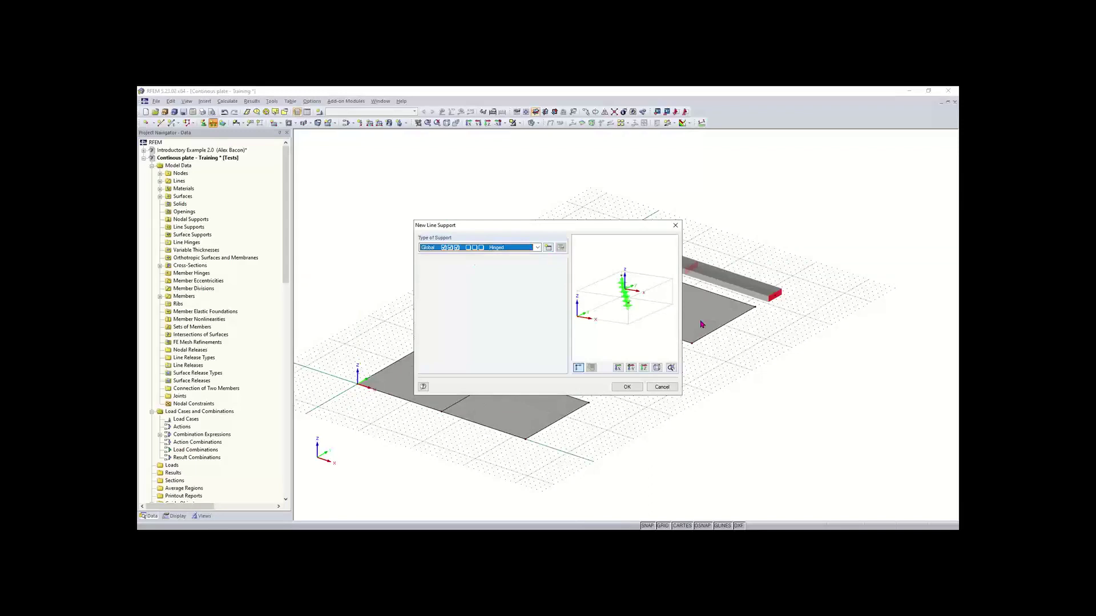
pyautogui.click(548, 249)
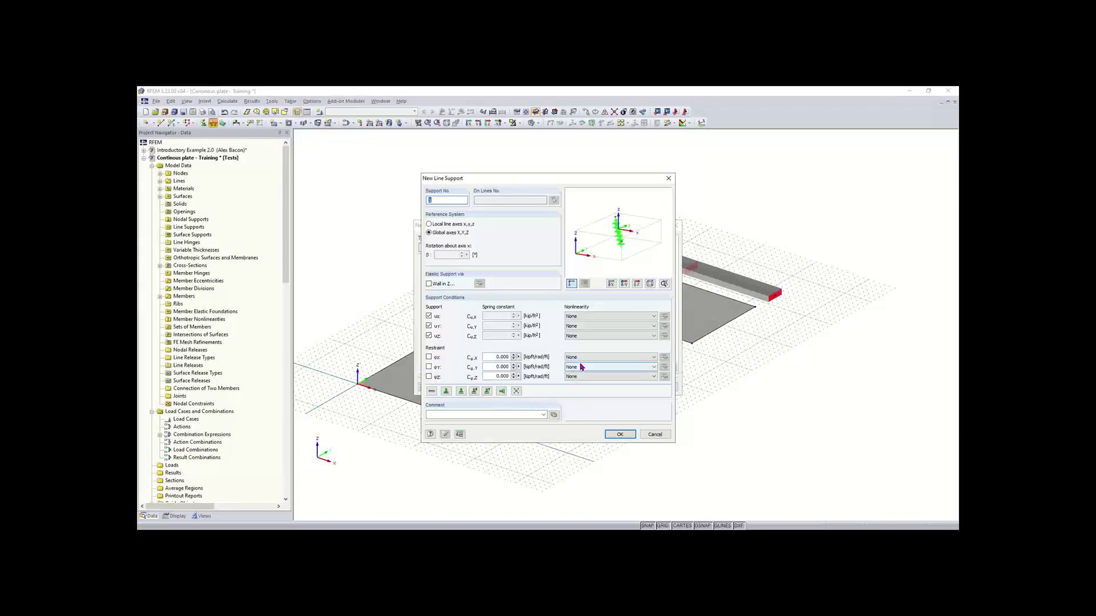
pyautogui.click(620, 435)
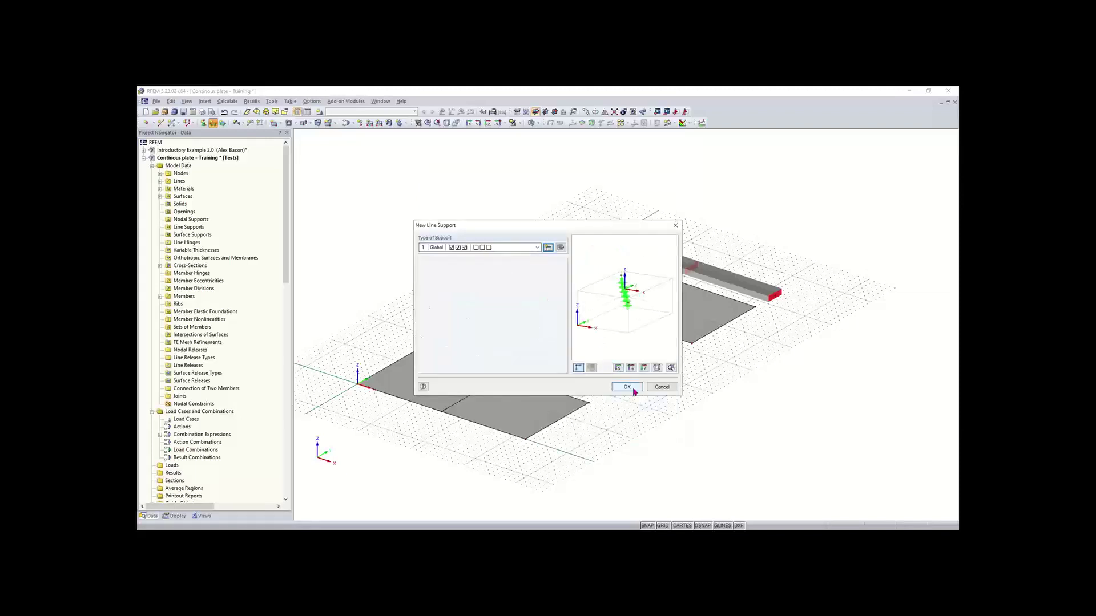
pyautogui.click(627, 386)
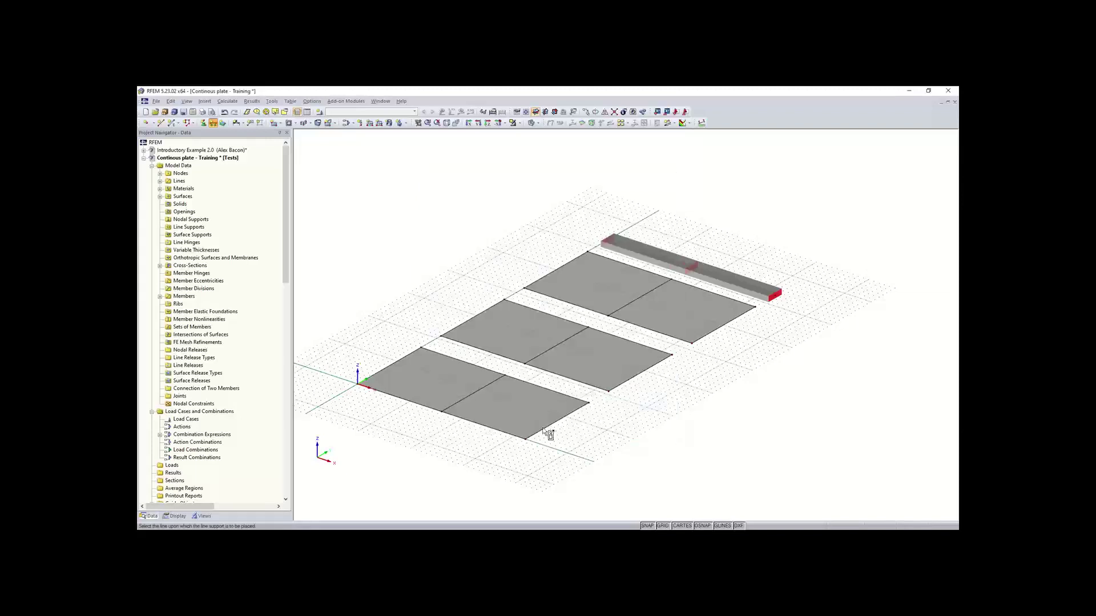
pyautogui.click(468, 396)
pyautogui.click(599, 318)
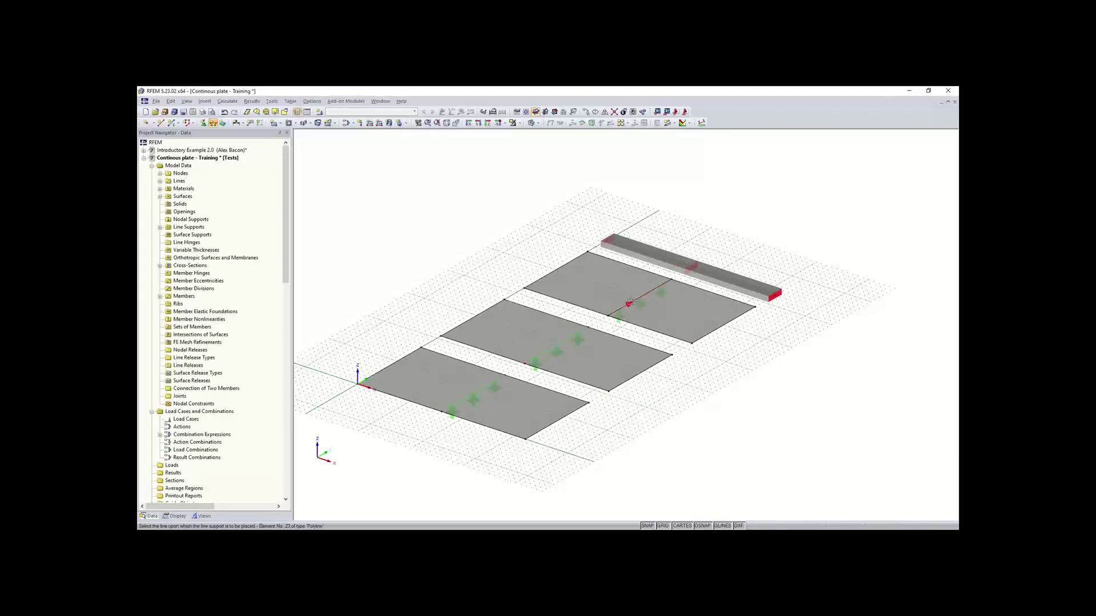
pyautogui.click(631, 303)
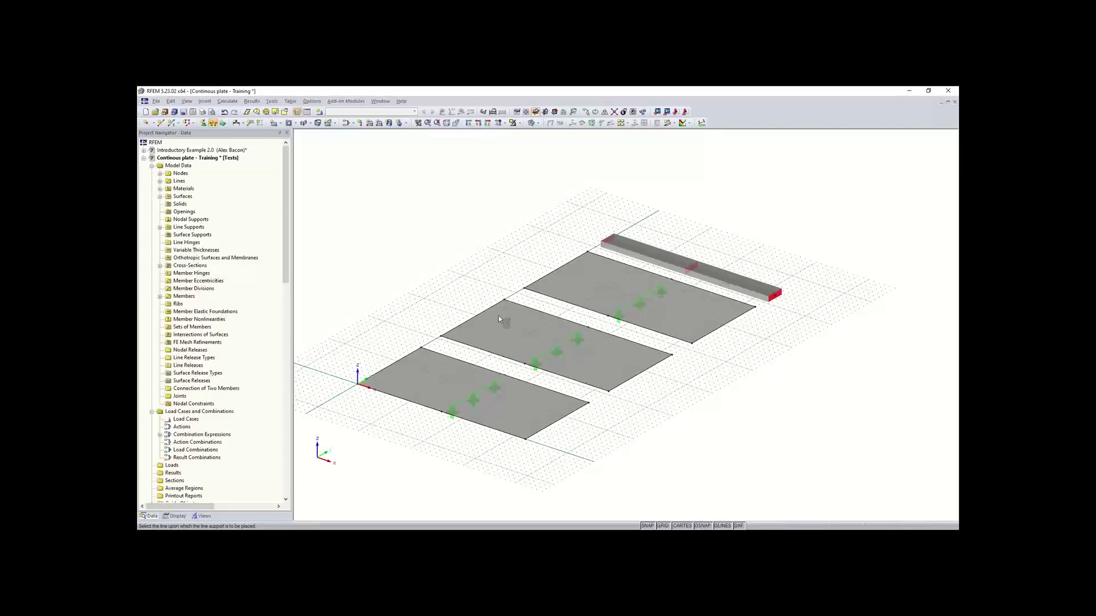
# Place the same hinged line support on both short edges of each of the three surfaces
pyautogui.click(407, 355)
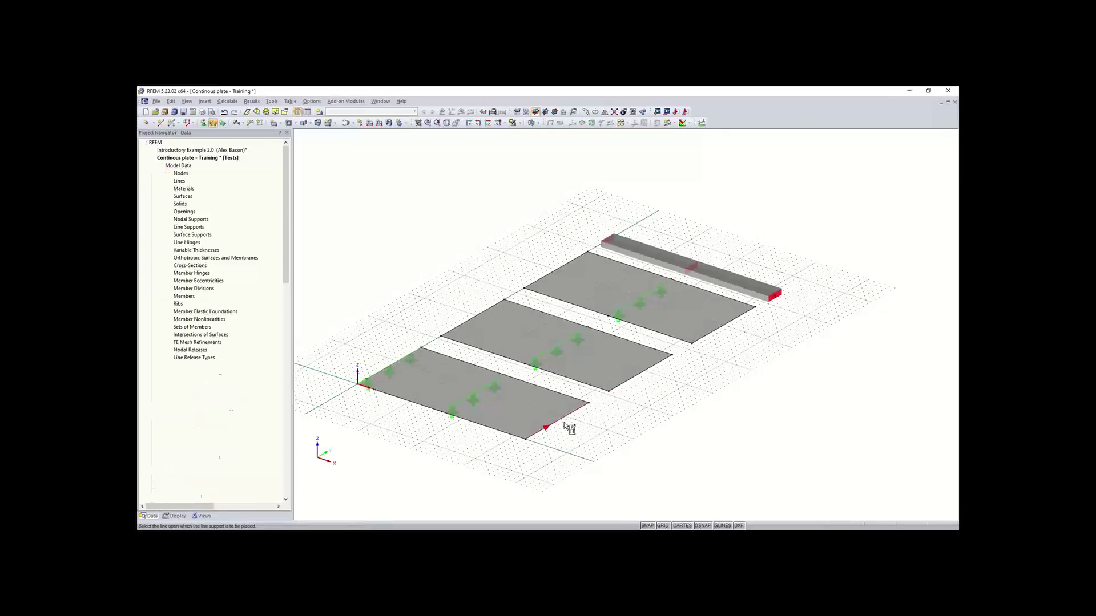
pyautogui.click(628, 386)
pyautogui.click(557, 421)
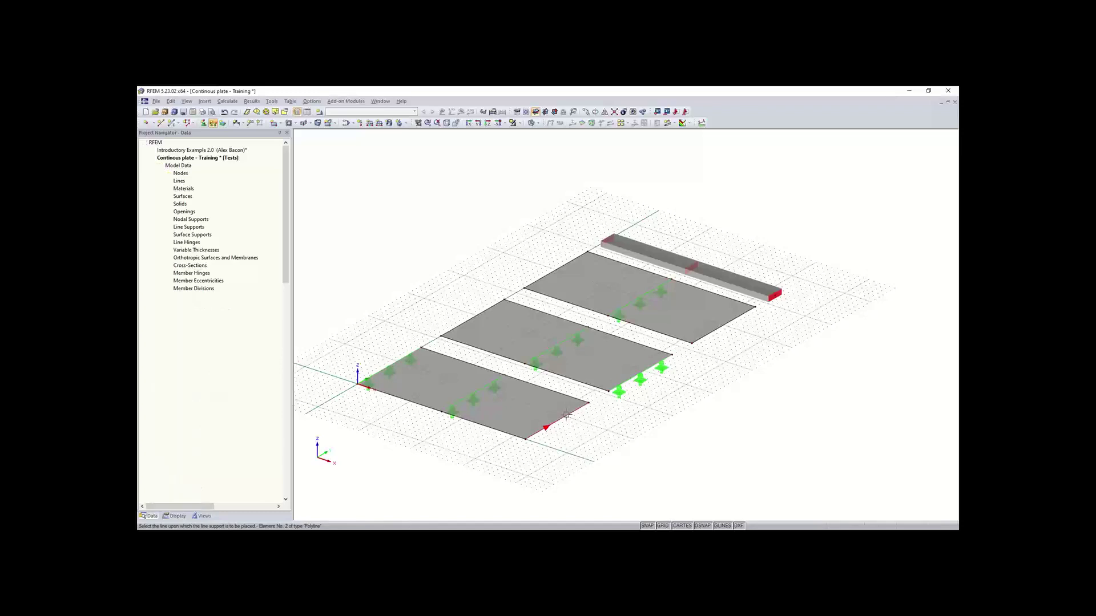
pyautogui.click(475, 317)
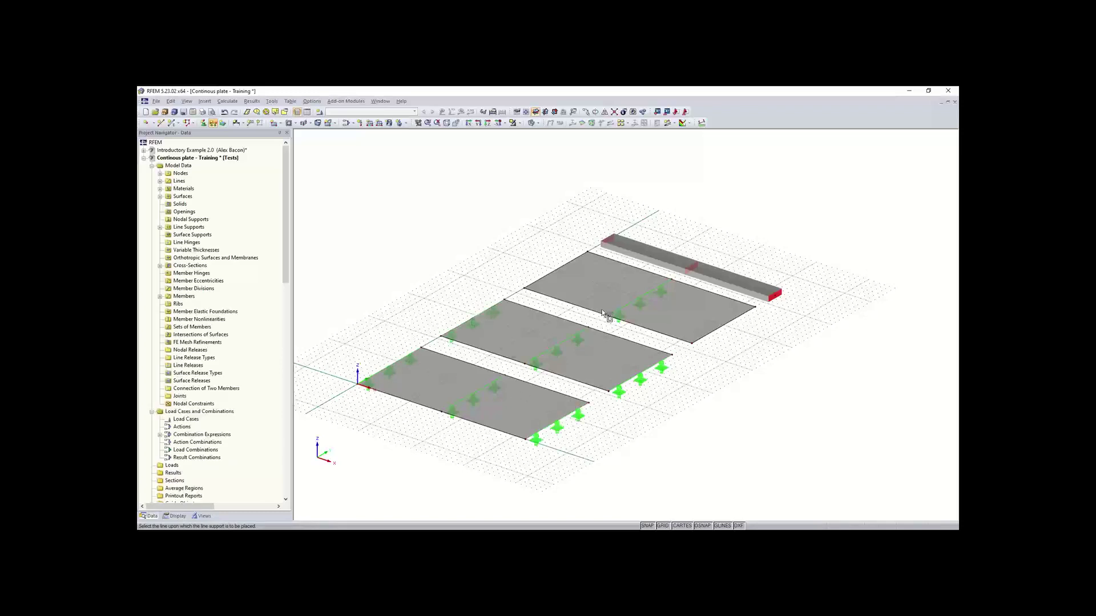
pyautogui.click(540, 286)
pyautogui.click(714, 332)
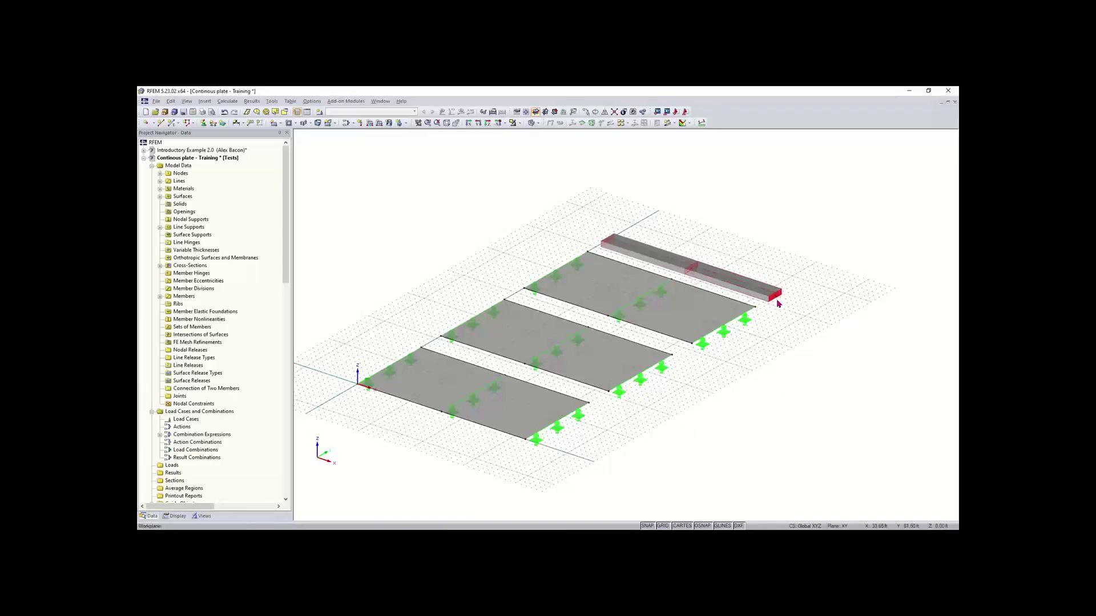
# Place hinged nodal supports on the concrete beam's far end node at X 32 ft and on its middle node
pyautogui.moveTo(778, 303)
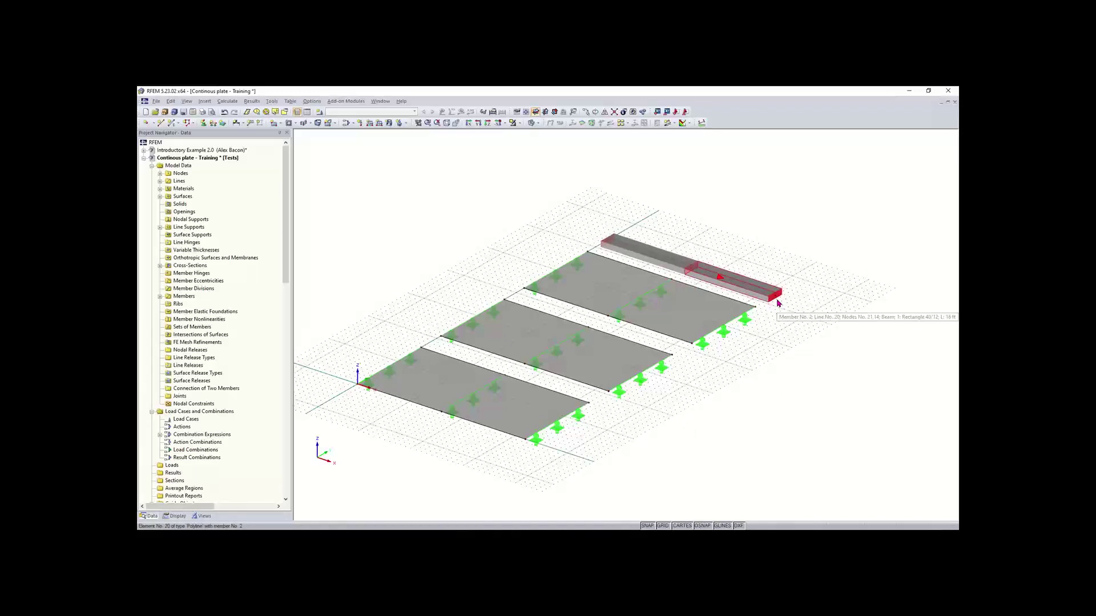
pyautogui.scroll(1, 734, 325)
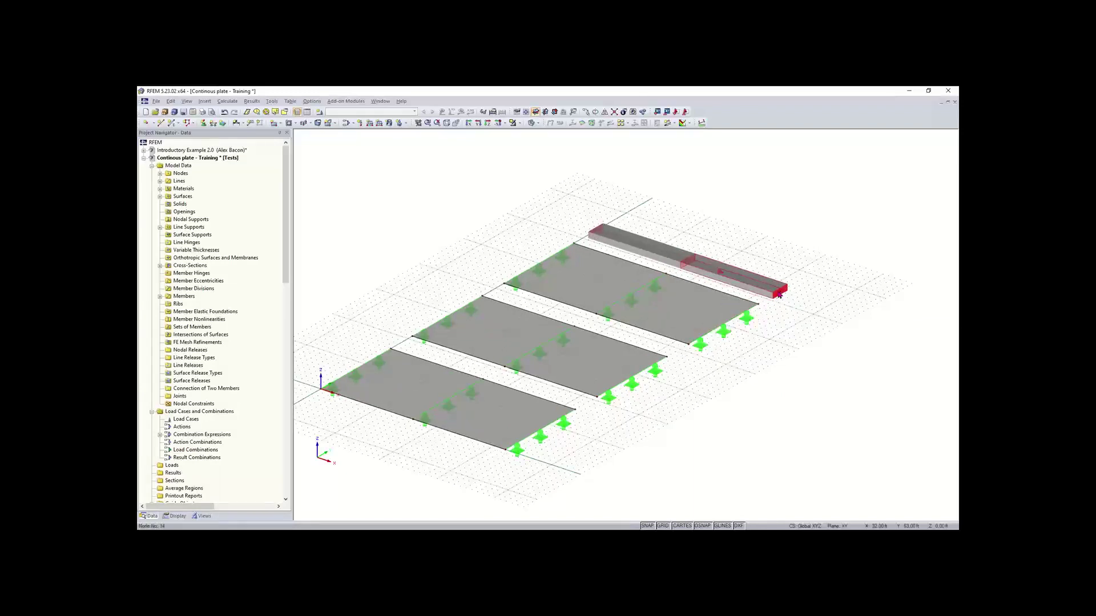
pyautogui.click(203, 124)
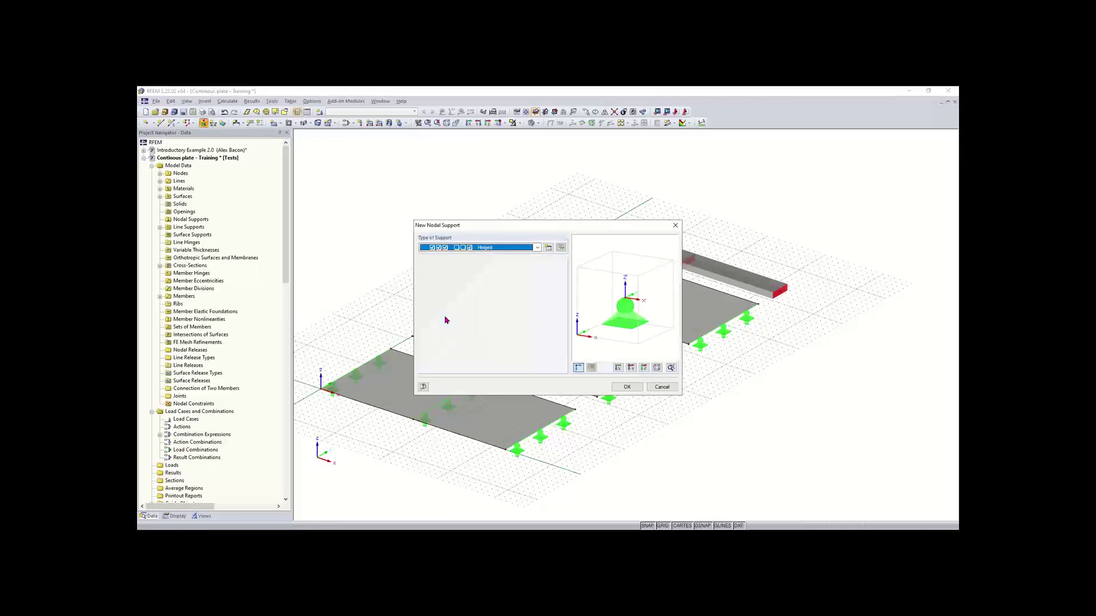
pyautogui.click(537, 248)
pyautogui.click(511, 256)
pyautogui.click(537, 248)
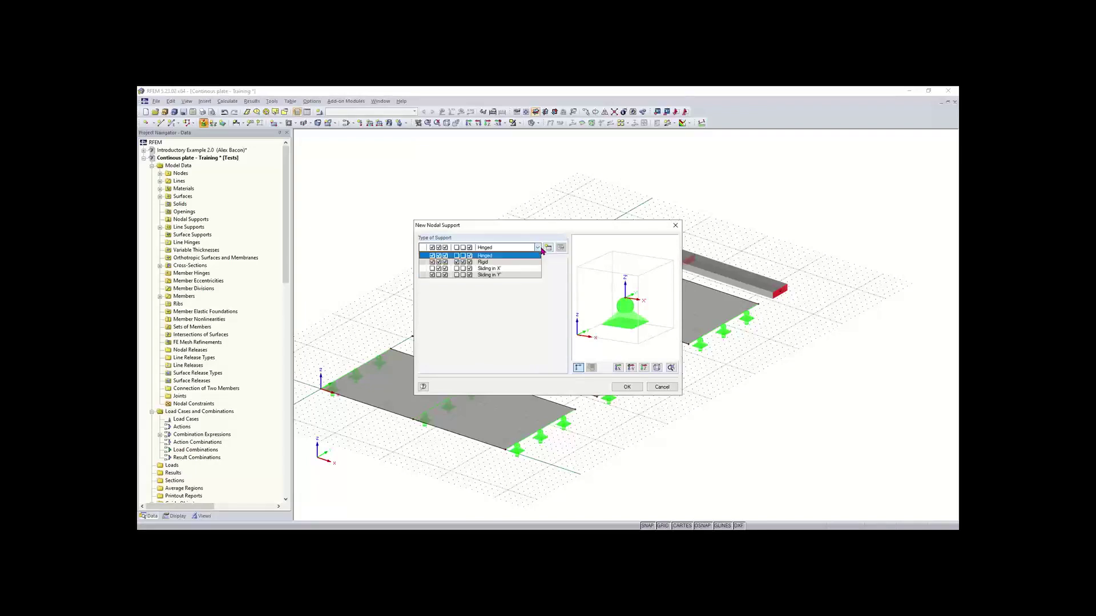
pyautogui.click(475, 256)
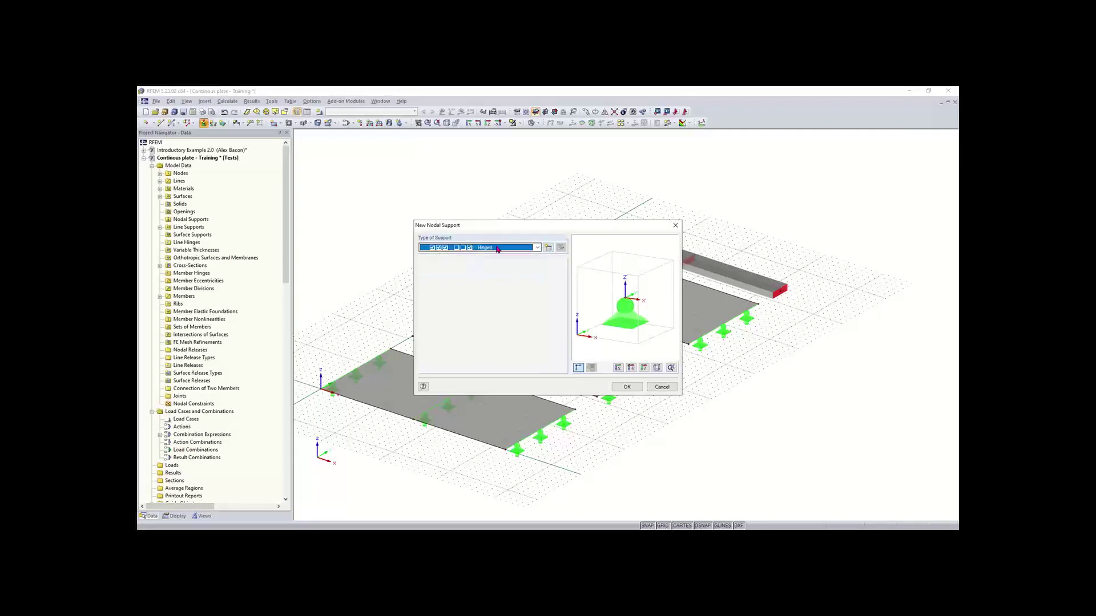
pyautogui.click(626, 387)
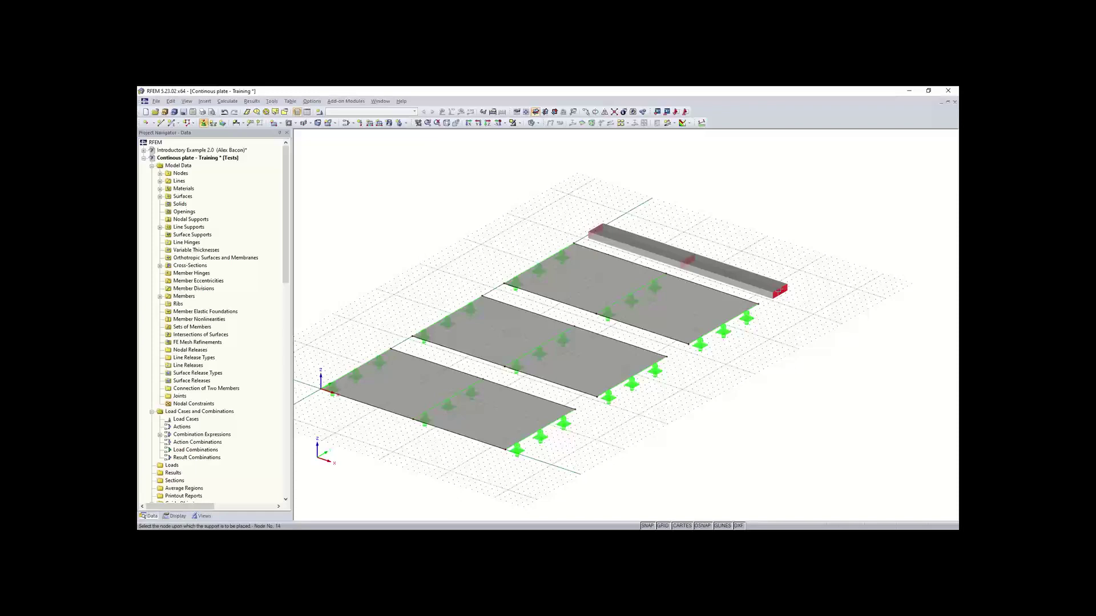
pyautogui.click(780, 292)
pyautogui.scroll(4, 686, 264)
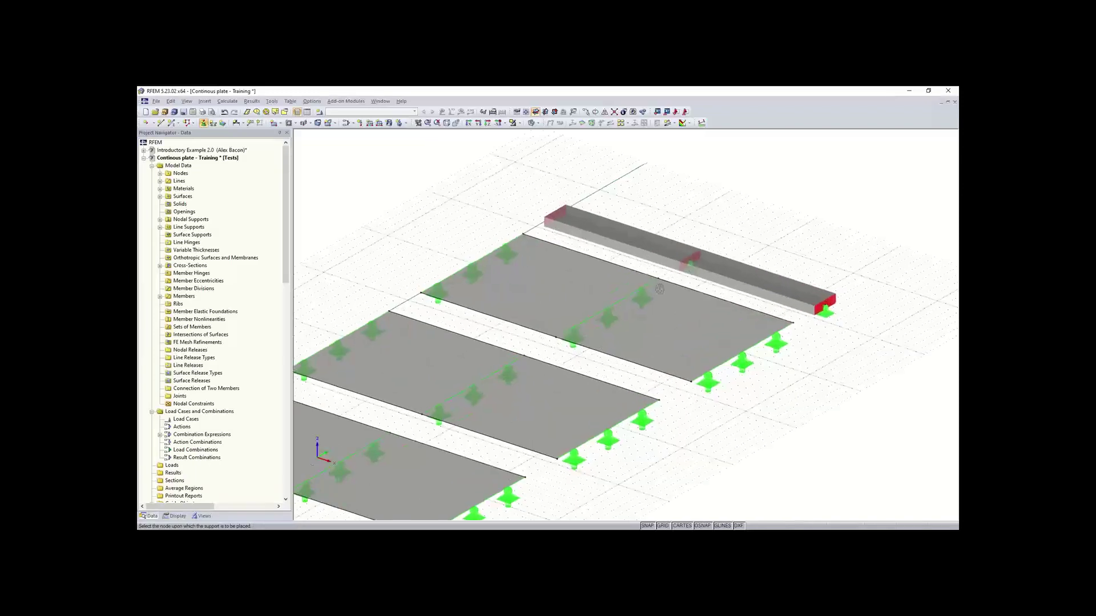
pyautogui.moveTo(726, 283); pyautogui.dragTo(659, 290, button='middle')
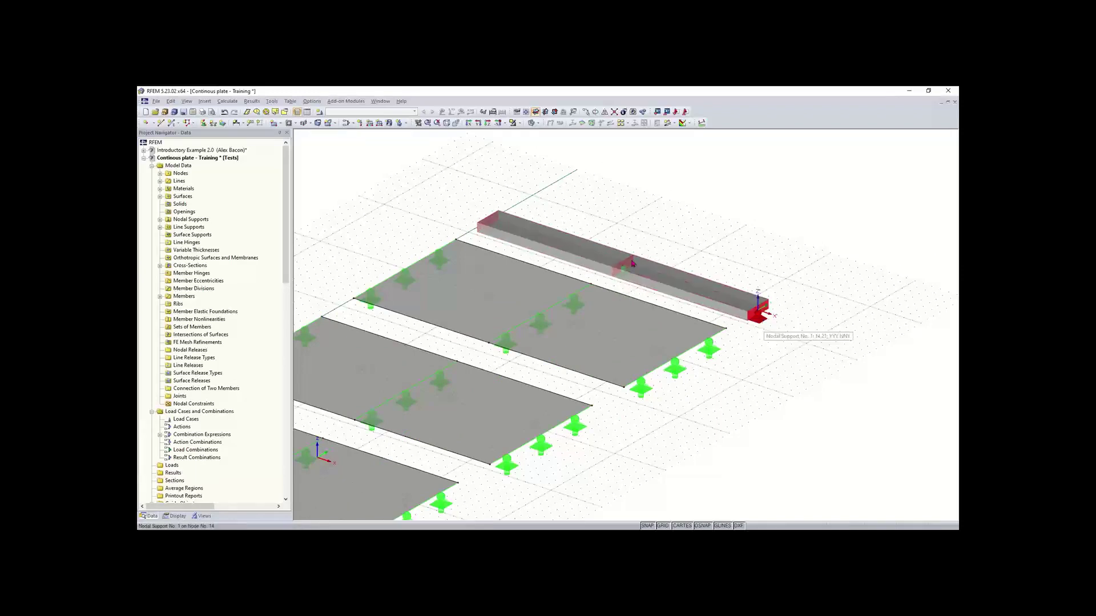
# Define a nodal support based on the hinged type with rotation about X also restrained, and place it on the beam's start node
pyautogui.click(203, 123)
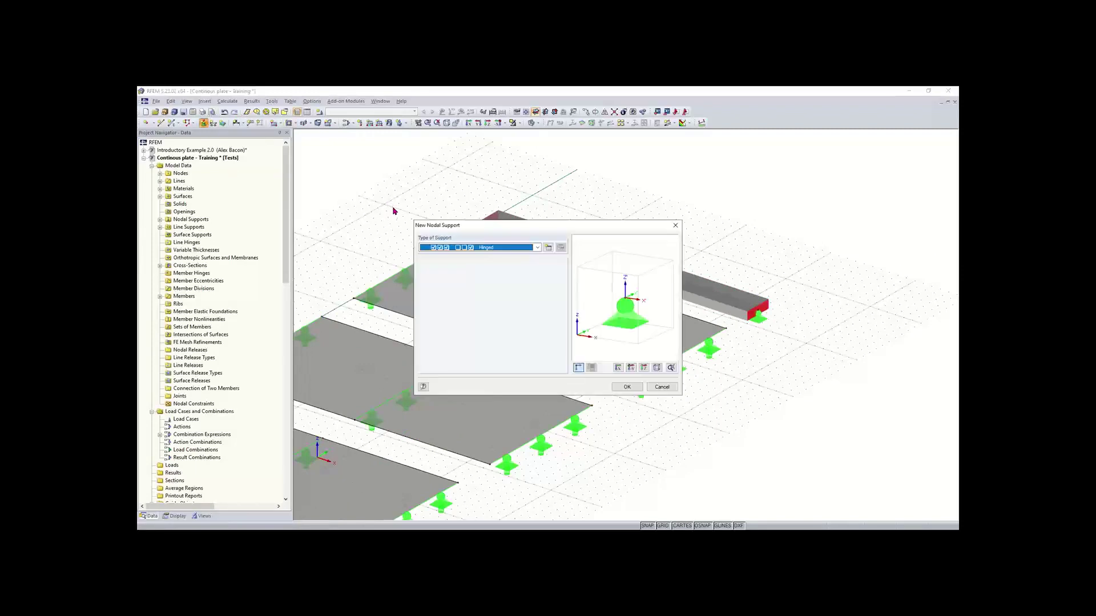
pyautogui.click(548, 249)
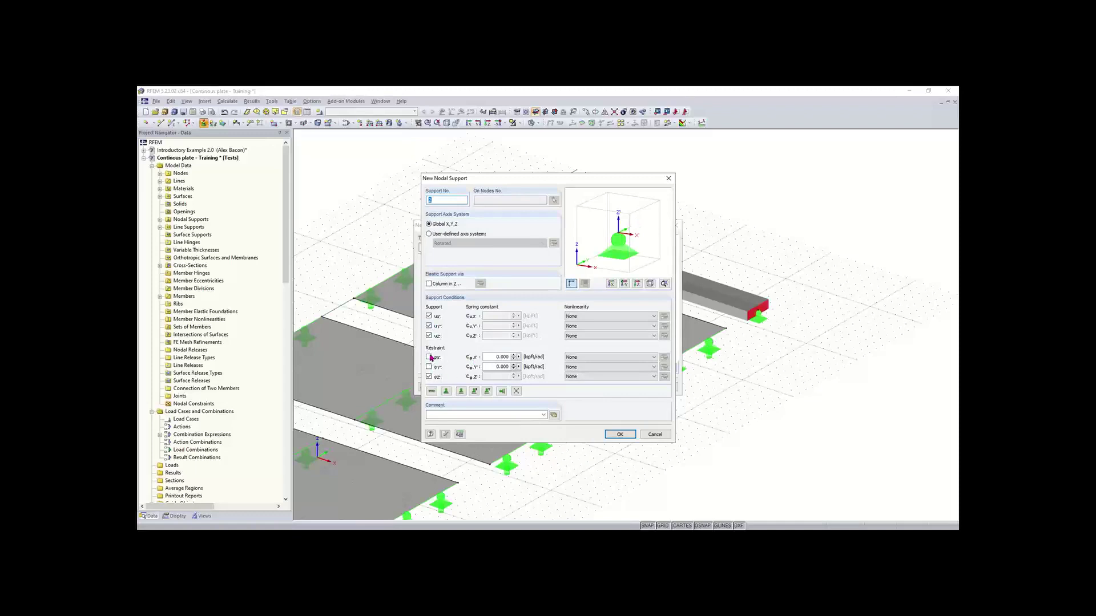
pyautogui.click(428, 358)
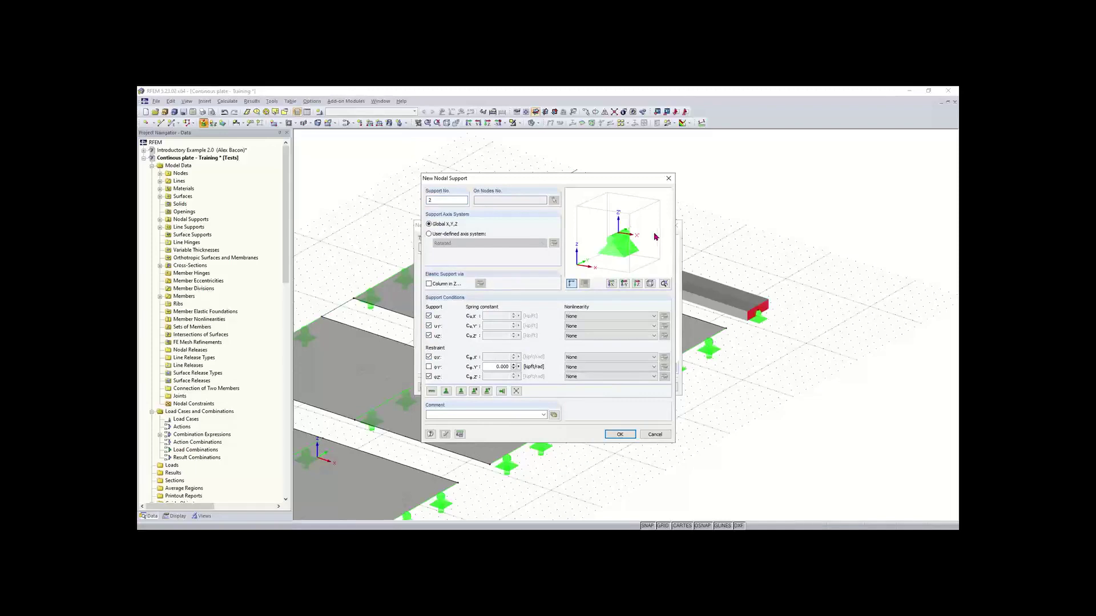
pyautogui.click(620, 435)
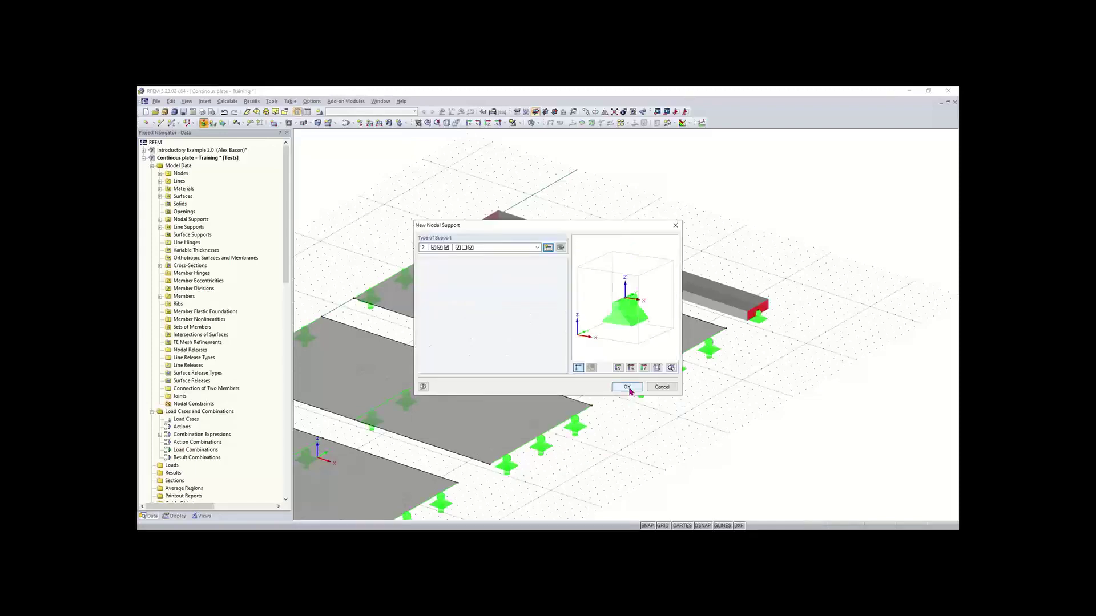
pyautogui.click(627, 387)
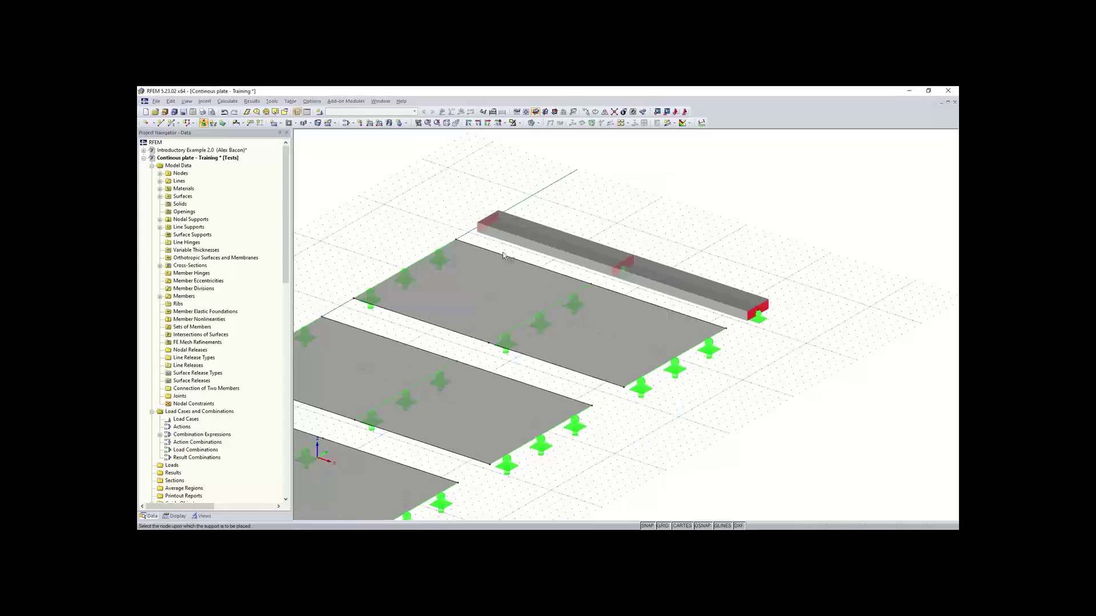
pyautogui.click(485, 222)
pyautogui.scroll(3, 489, 229)
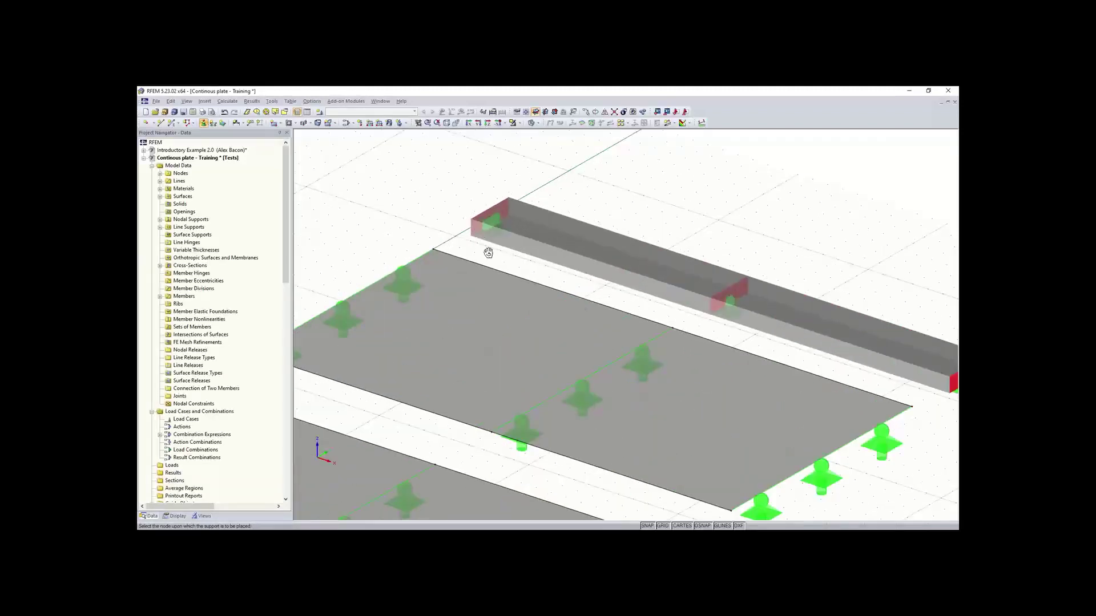
pyautogui.keyDown('ctrl'); pyautogui.moveTo(489, 253); pyautogui.dragTo(562, 264, button='middle'); pyautogui.keyUp('ctrl')
pyautogui.press('Escape')
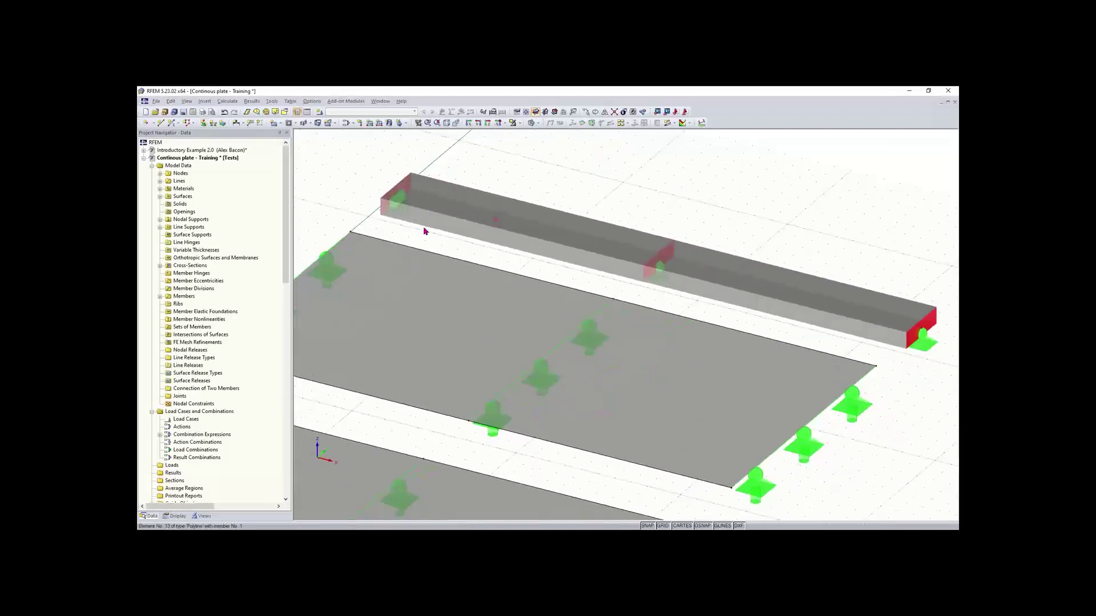
# Examine the line supports on the three surfaces and the nodal supports on the beam from different viewing angles
pyautogui.scroll(-3, 424, 231)
pyautogui.scroll(2, 552, 264)
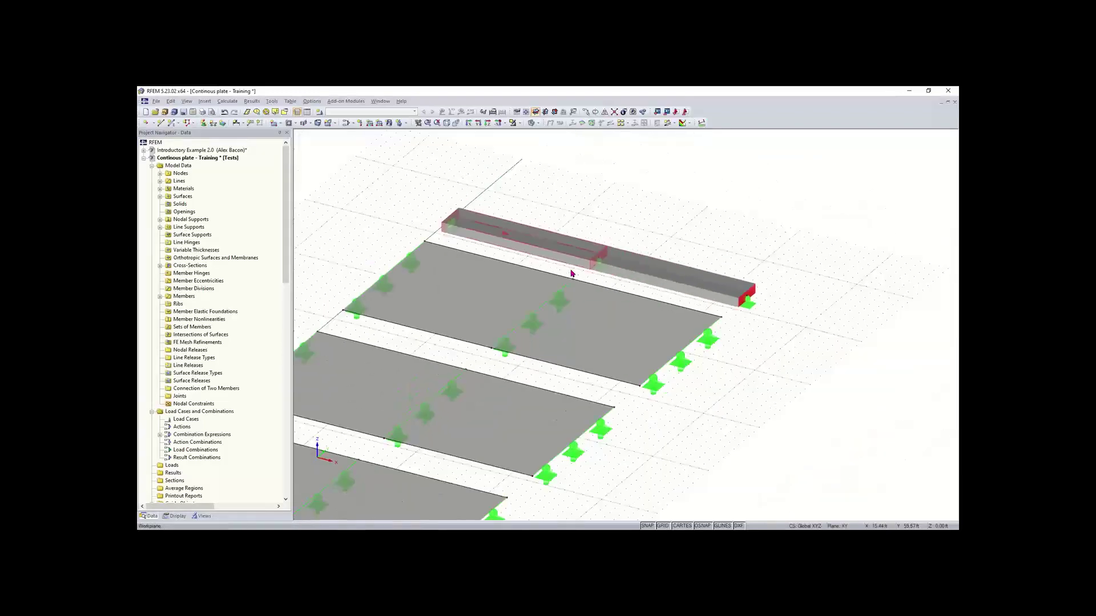
pyautogui.scroll(-1, 572, 274)
pyautogui.moveTo(525, 256); pyautogui.dragTo(600, 208, button='middle')
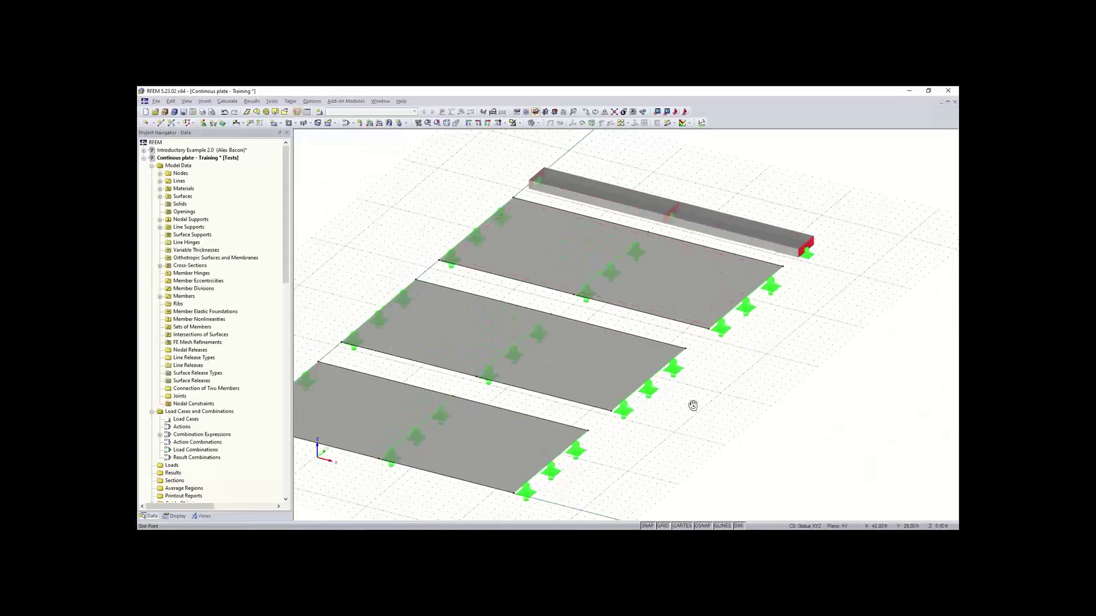
pyautogui.keyDown('ctrl'); pyautogui.moveTo(692, 405); pyautogui.dragTo(669, 379, button='middle'); pyautogui.keyUp('ctrl')
pyautogui.rightClick(645, 399)
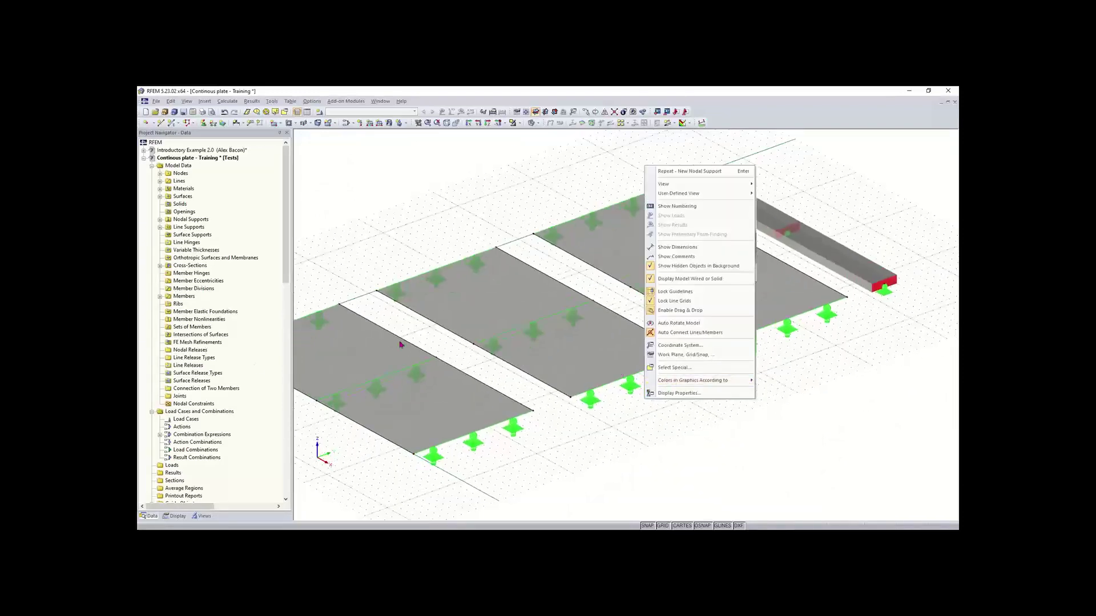
pyautogui.click(543, 355)
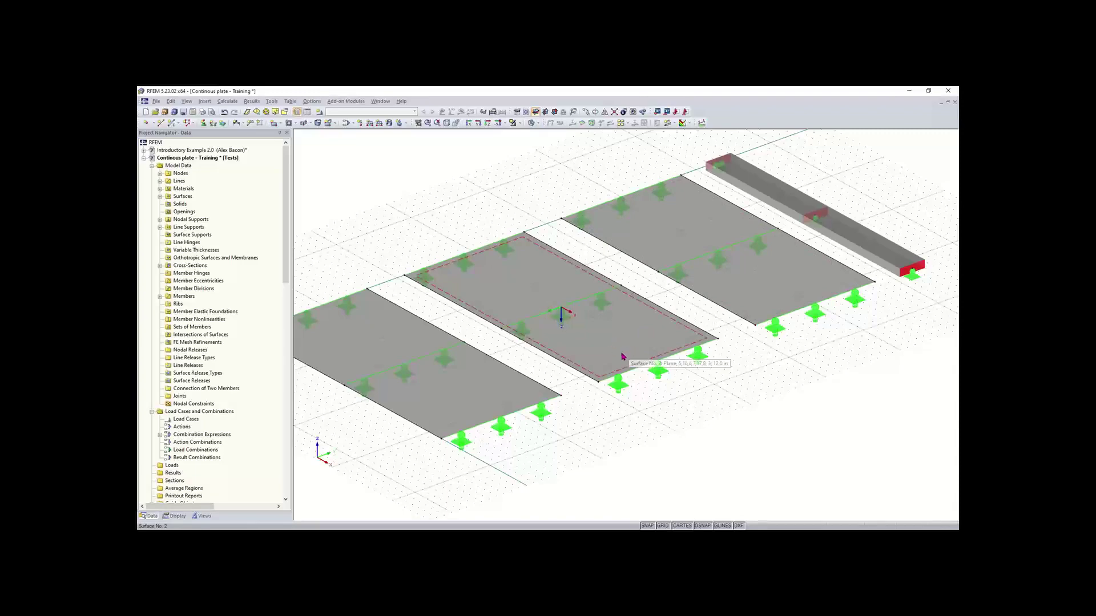
pyautogui.click(607, 366)
pyautogui.keyDown('ctrl'); pyautogui.moveTo(607, 366); pyautogui.dragTo(702, 408, button='middle'); pyautogui.keyUp('ctrl')
pyautogui.click(702, 408)
pyautogui.scroll(-3, 705, 295)
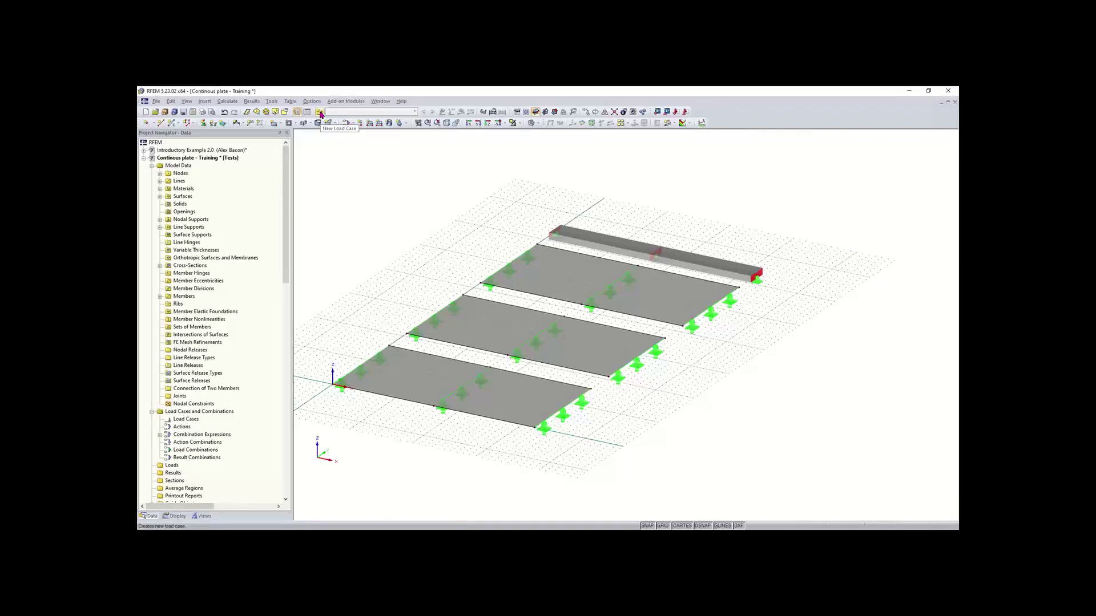
# Create load case LC1 with the description Dead load in the Dead action category
pyautogui.click(320, 112)
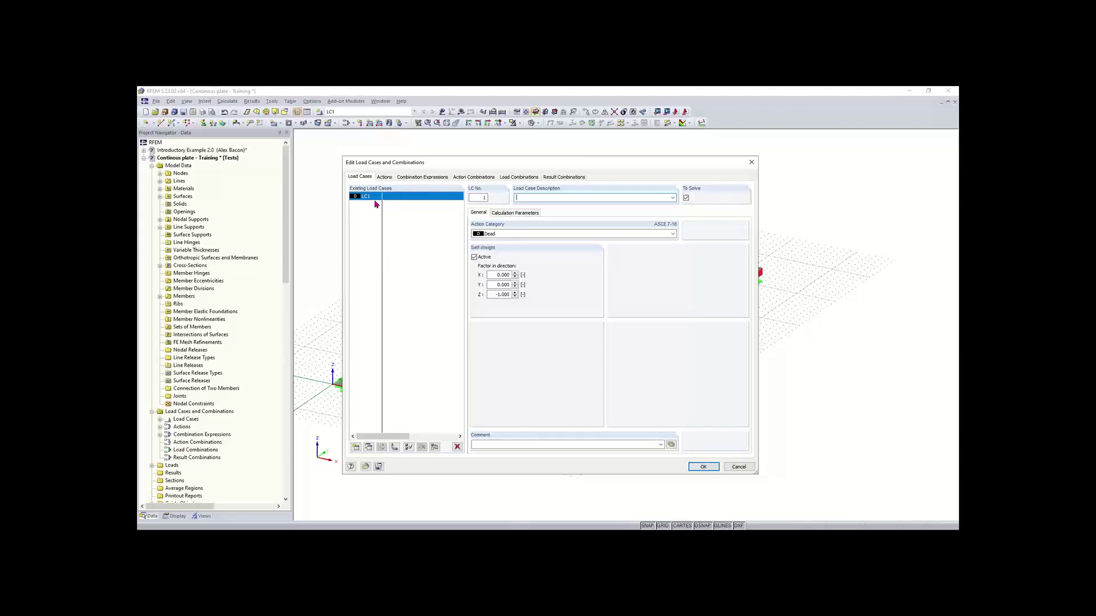
pyautogui.click(553, 198)
pyautogui.click(474, 257)
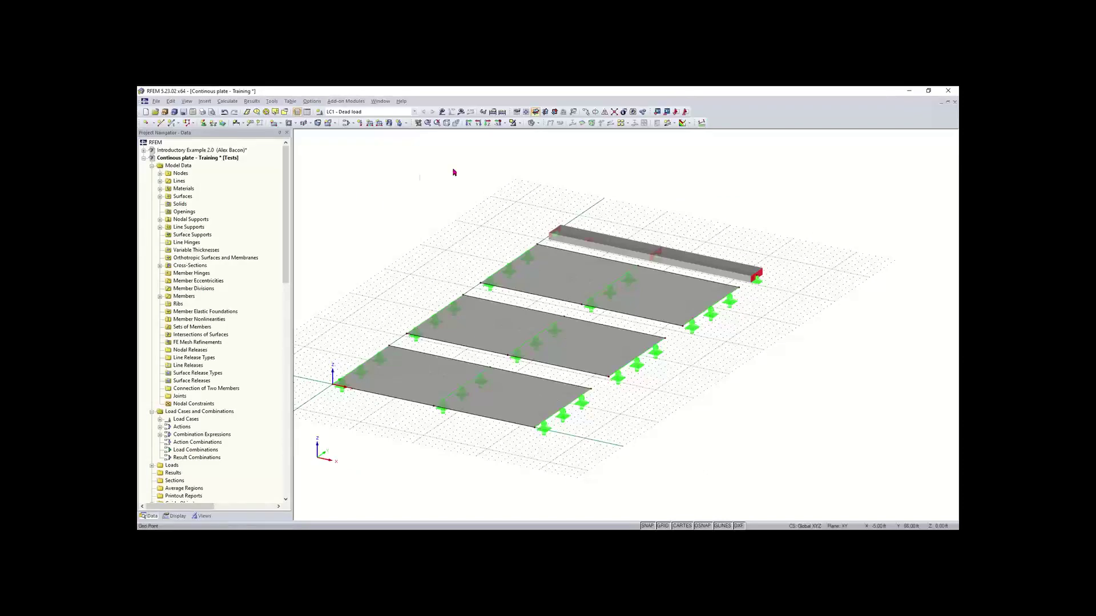
# Look through the available load cases and combinations, keeping LC1 - Dead load as the current one
pyautogui.click(356, 113)
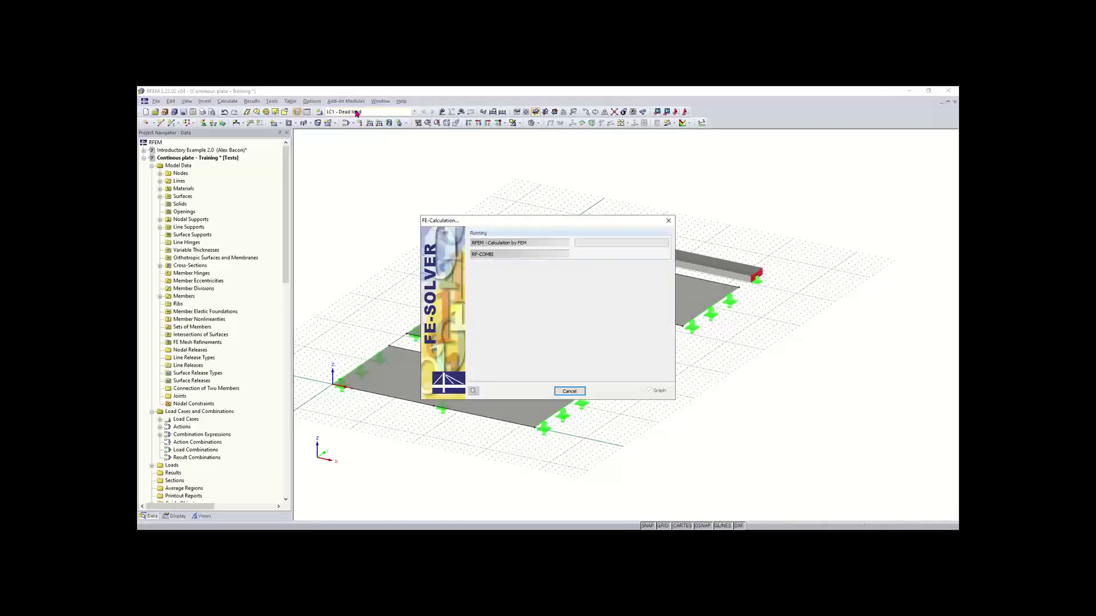
pyautogui.click(358, 113)
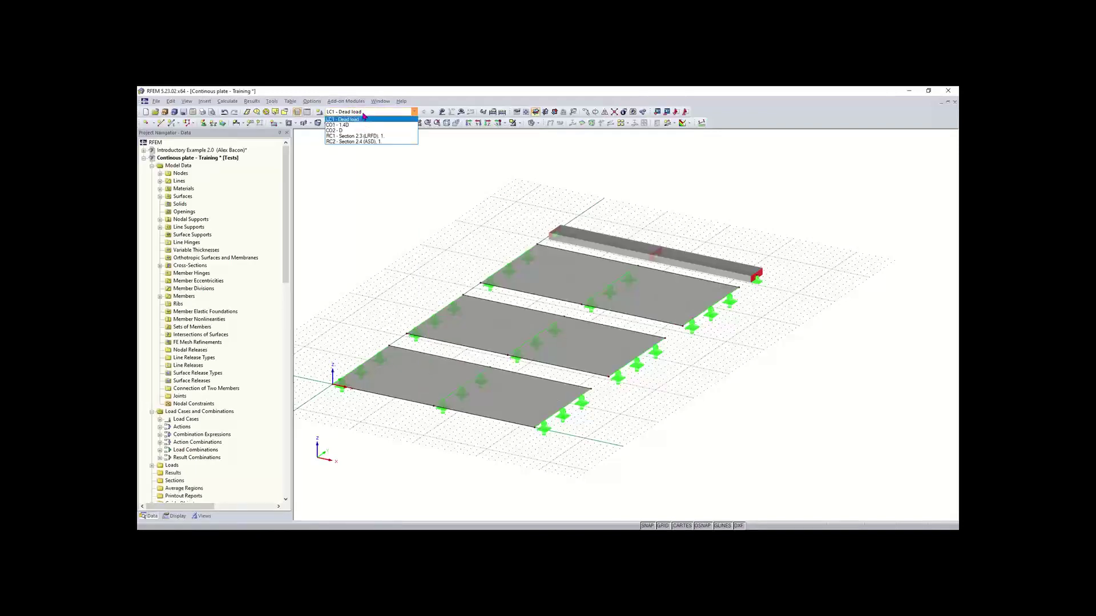
pyautogui.click(361, 115)
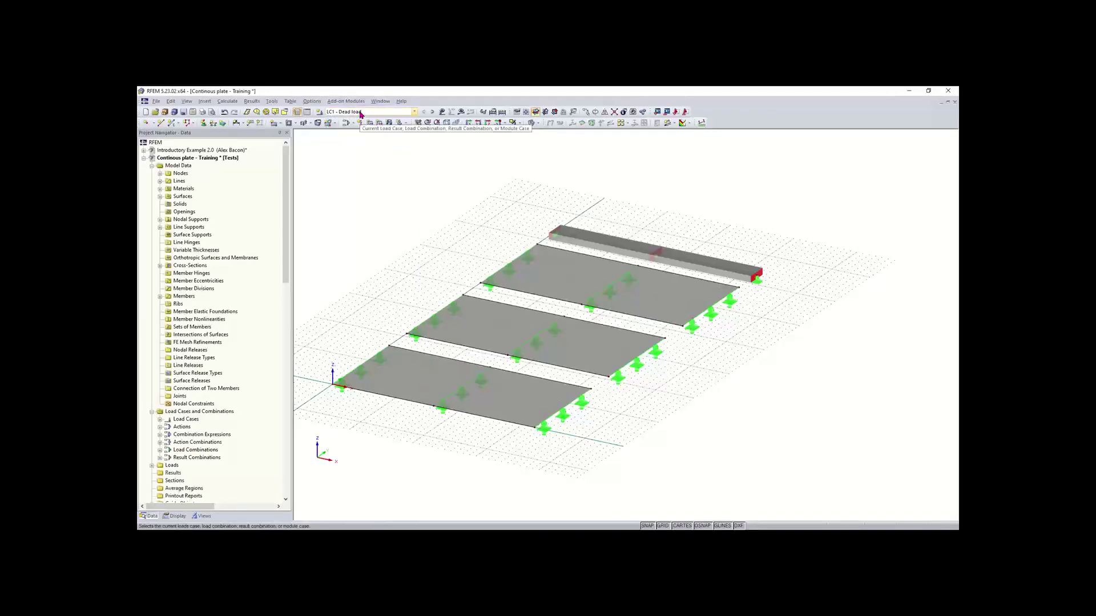
pyautogui.click(360, 114)
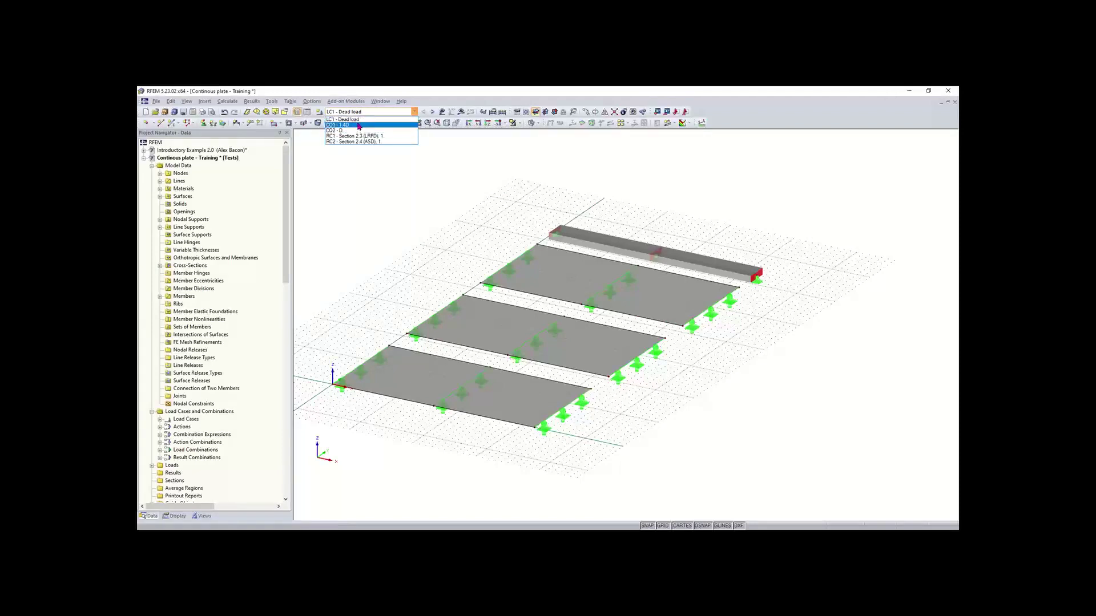
pyautogui.click(385, 190)
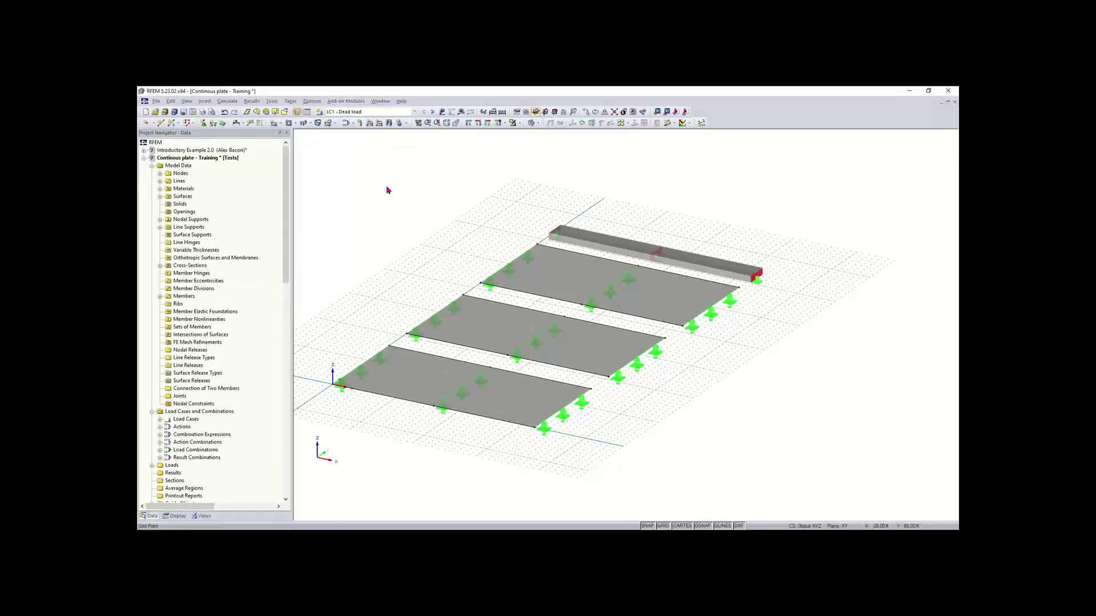
pyautogui.click(595, 290)
pyautogui.click(343, 113)
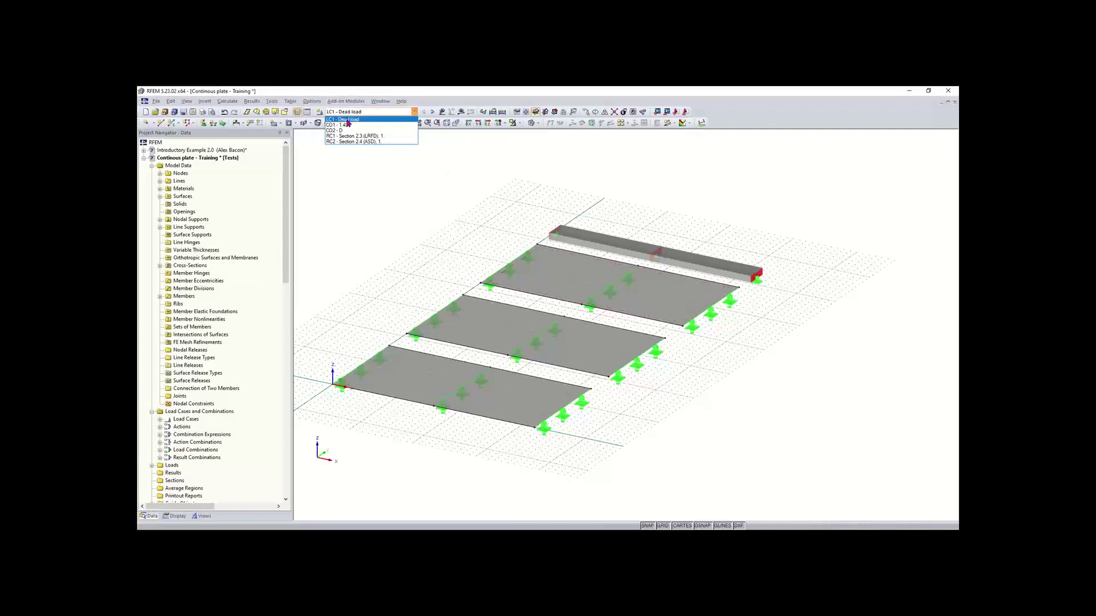
pyautogui.click(345, 119)
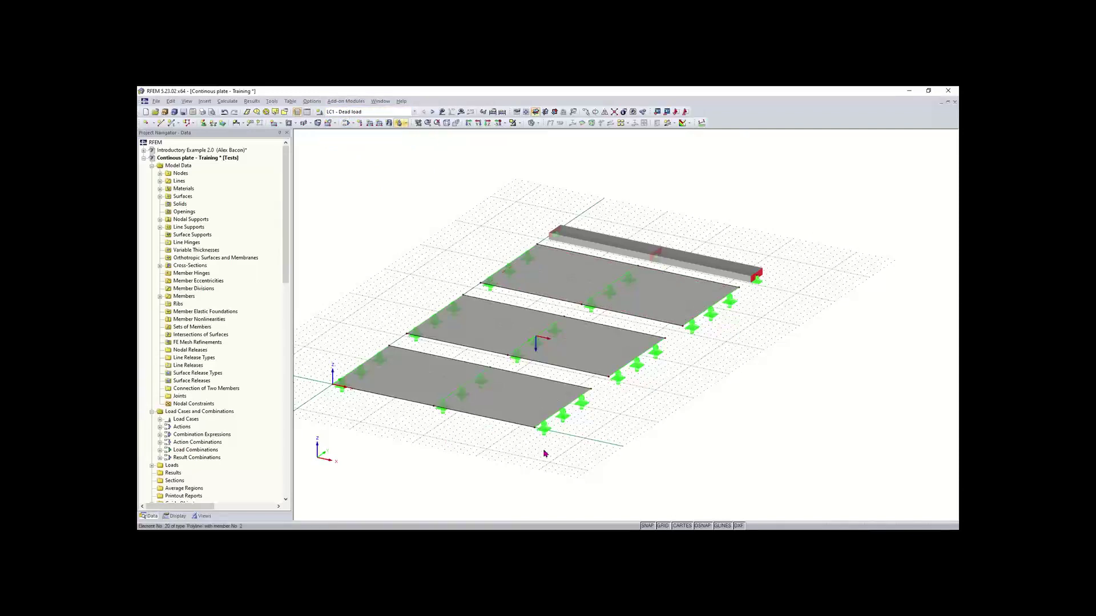
# Apply a uniform surface load of 0.210 ksf in the global ZL direction to all three concrete surfaces
pyautogui.keyDown('ctrl'); pyautogui.moveTo(653, 408); pyautogui.dragTo(626, 409, button='middle'); pyautogui.keyUp('ctrl')
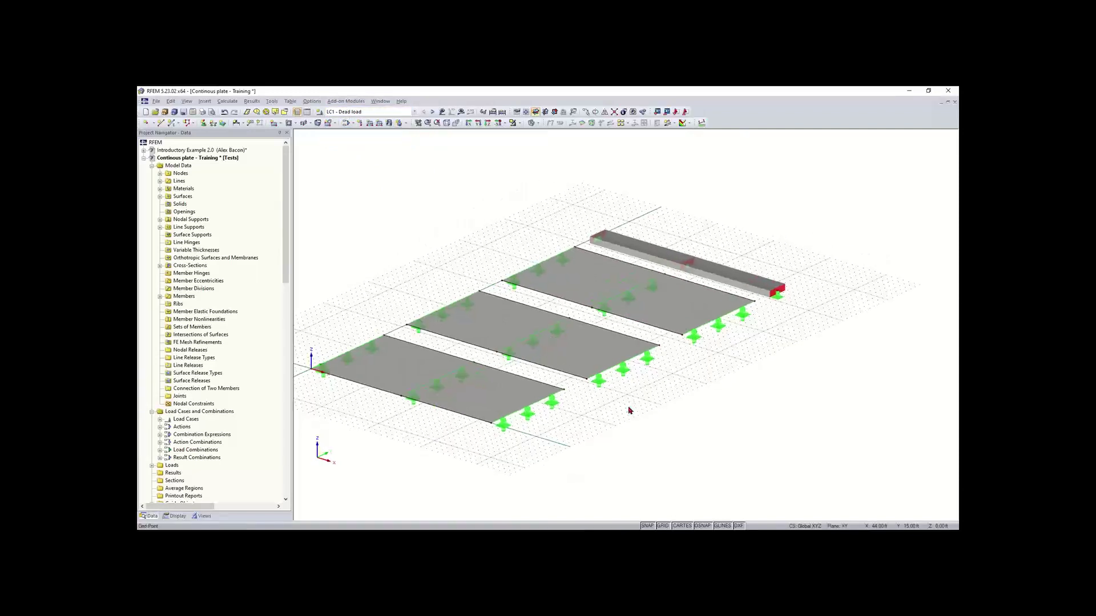
pyautogui.rightClick(629, 408)
pyautogui.click(356, 258)
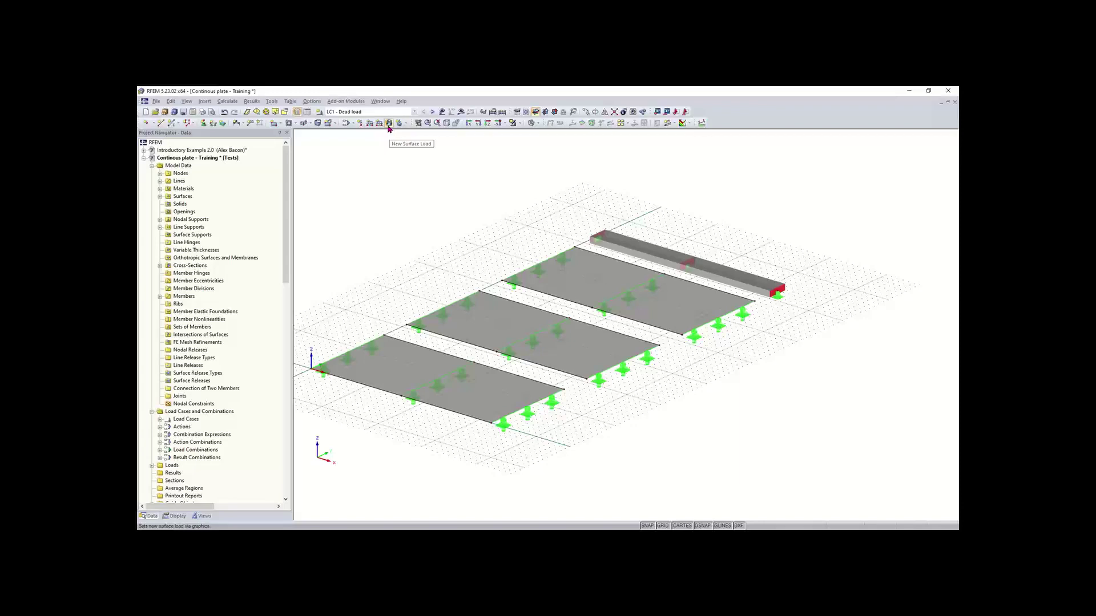
pyautogui.click(389, 125)
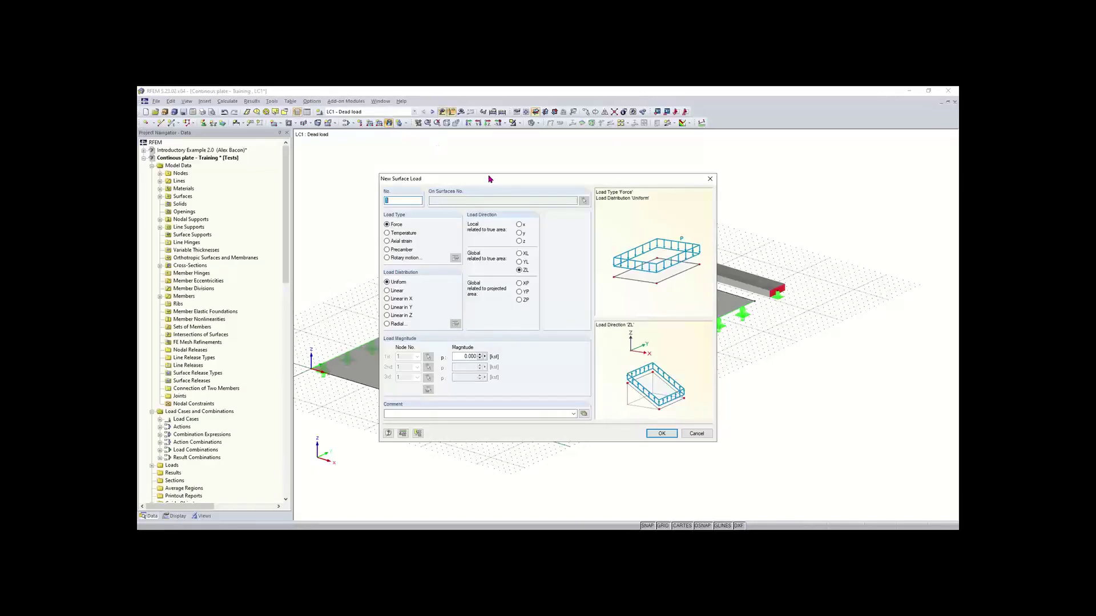
pyautogui.moveTo(489, 178); pyautogui.dragTo(480, 171)
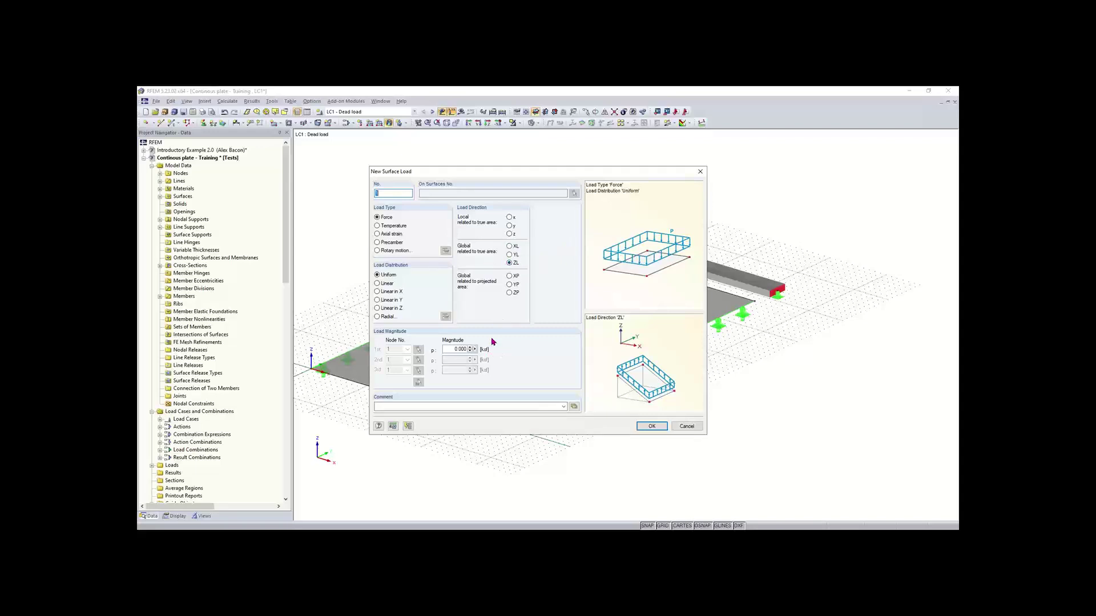
pyautogui.click(449, 350)
pyautogui.write('0')
pyautogui.click(653, 427)
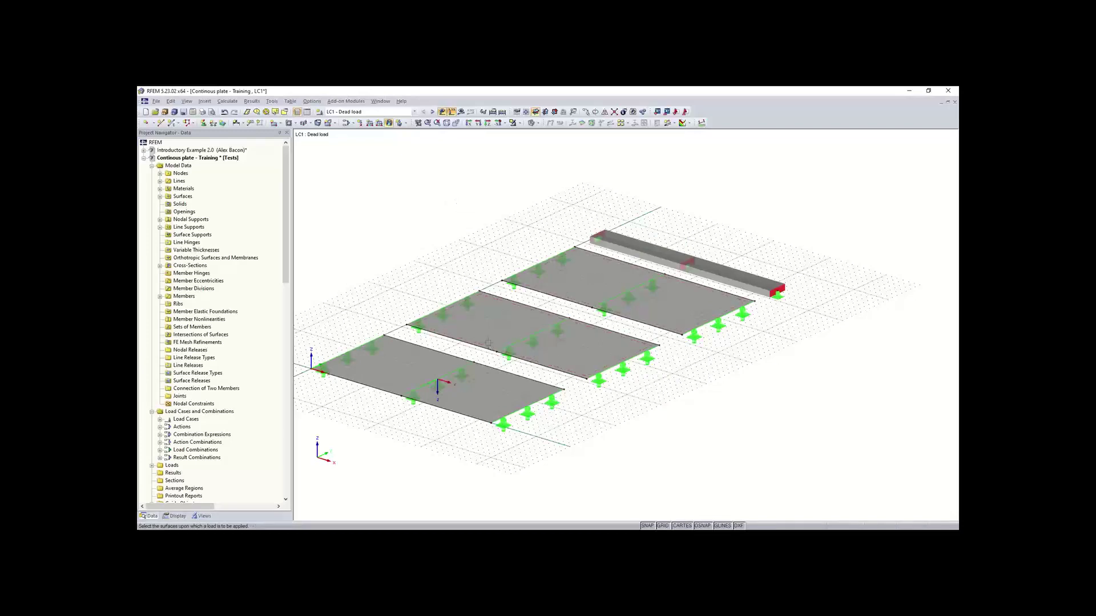
pyautogui.click(387, 363)
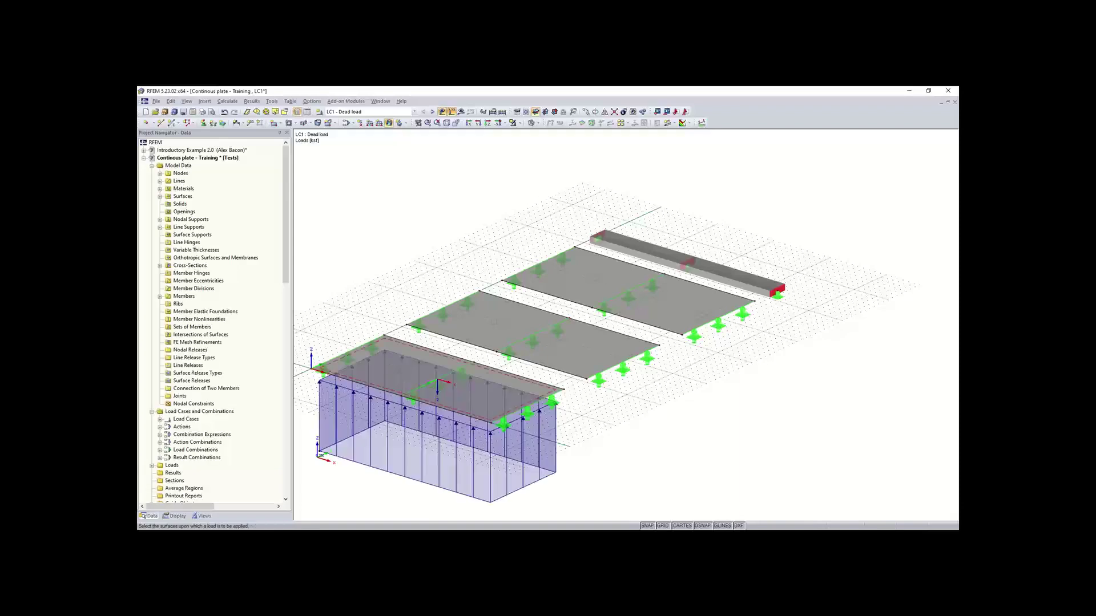
pyautogui.click(493, 322)
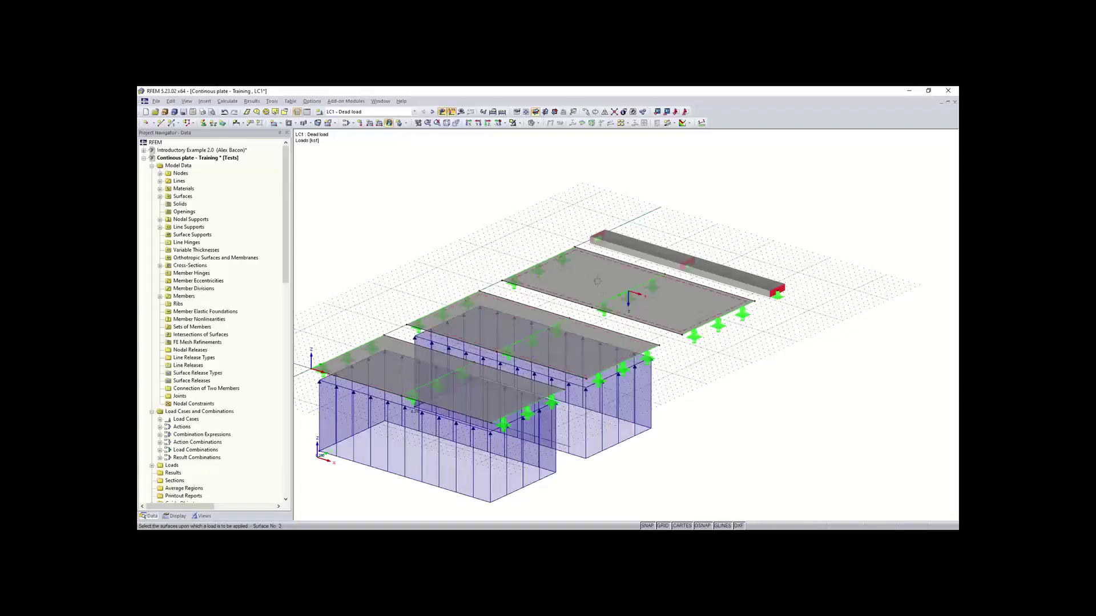
pyautogui.click(616, 291)
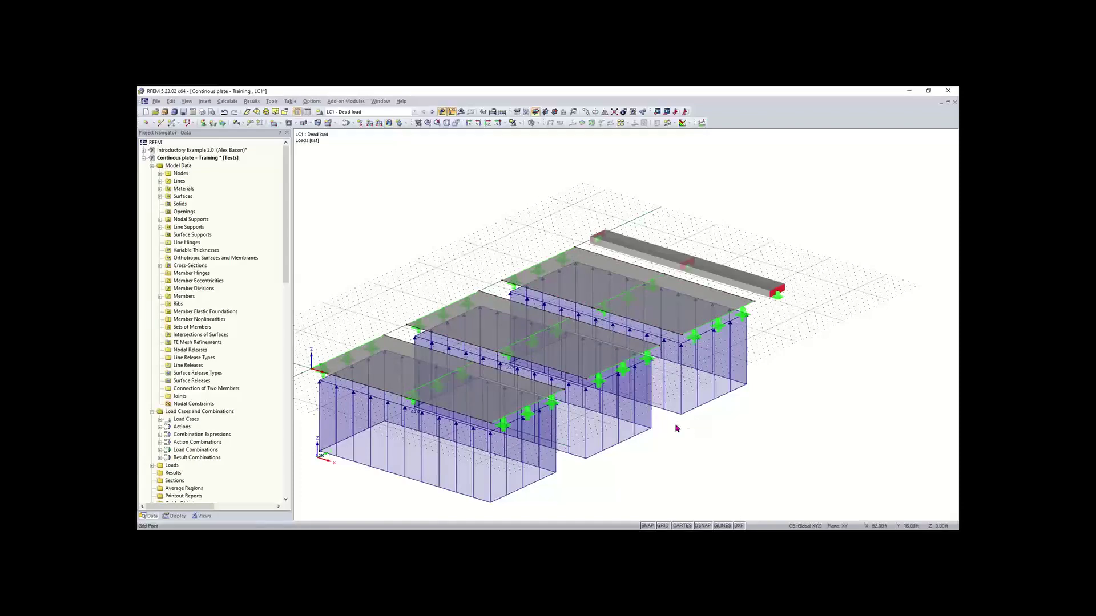
# Edit the loads on all three surfaces together, making the 0.210 ksf magnitude negative so that they act downward
pyautogui.keyDown('ctrl'); pyautogui.moveTo(699, 438); pyautogui.dragTo(595, 399, button='middle'); pyautogui.keyUp('ctrl')
pyautogui.rightClick(508, 386)
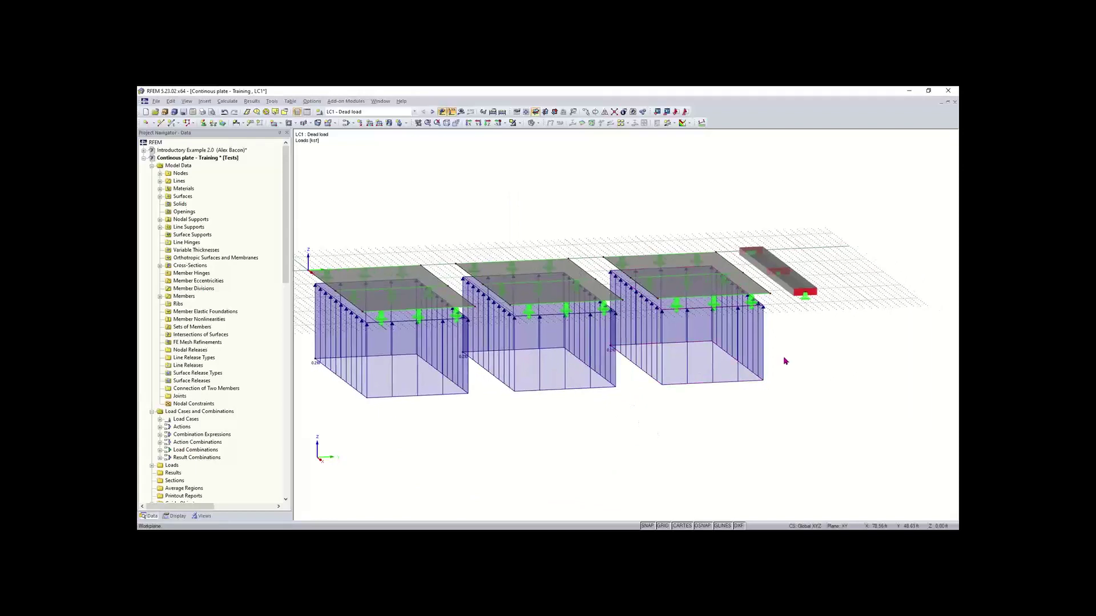
pyautogui.moveTo(785, 356); pyautogui.dragTo(345, 432)
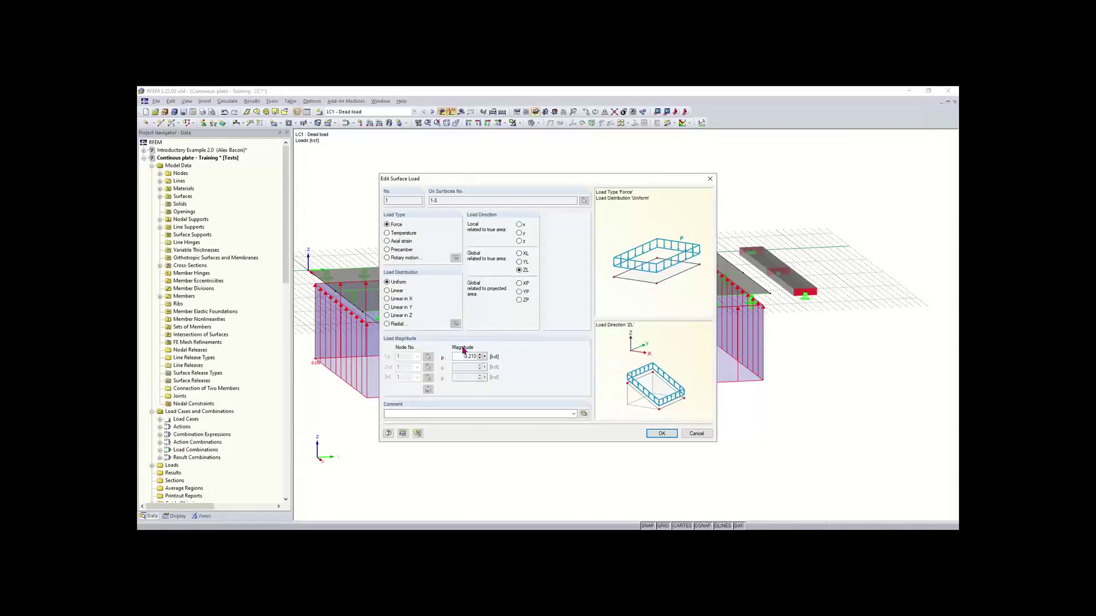
pyautogui.click(661, 433)
pyautogui.keyDown('ctrl'); pyautogui.moveTo(460, 384); pyautogui.dragTo(654, 168, button='middle'); pyautogui.keyUp('ctrl')
pyautogui.moveTo(647, 351); pyautogui.dragTo(665, 384, button='middle')
pyautogui.click(700, 379)
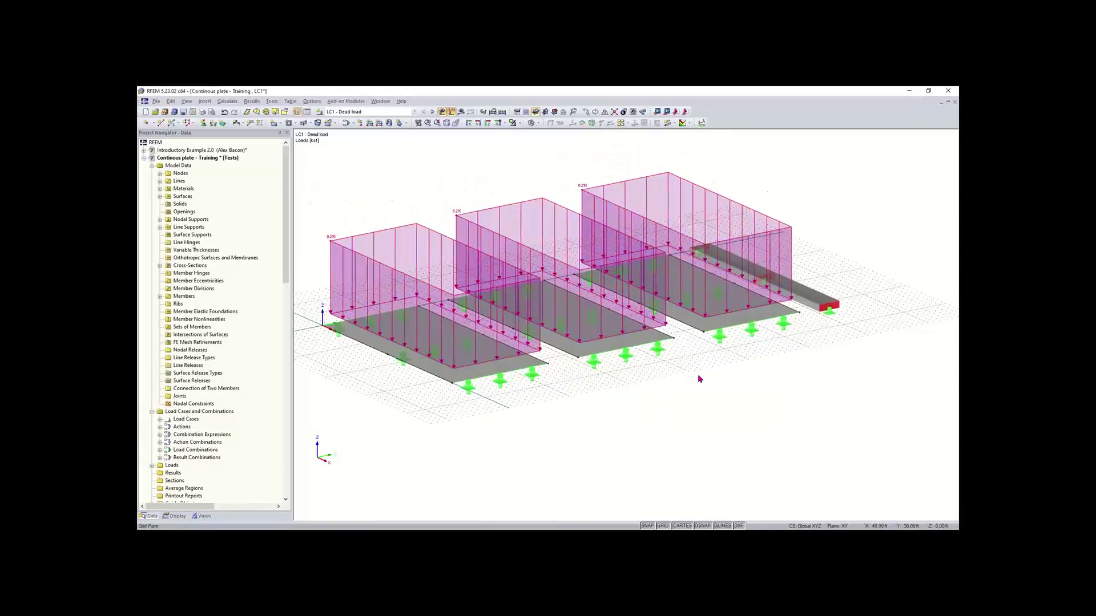
pyautogui.moveTo(742, 370); pyautogui.dragTo(700, 379, button='middle')
pyautogui.scroll(-1, 699, 379)
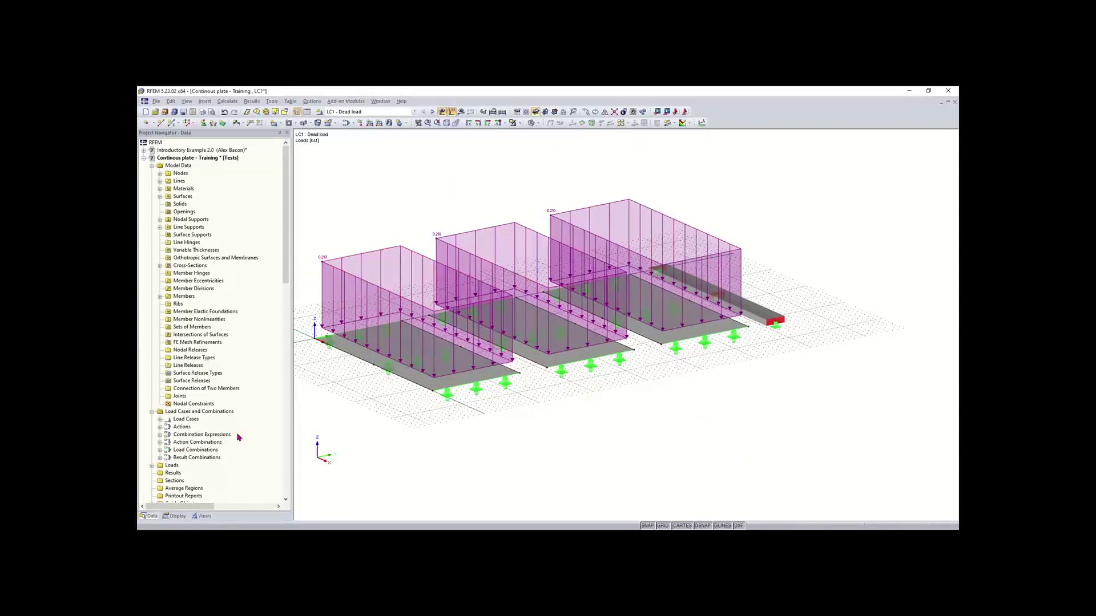
# Apply a downward uniform member load of 0.210 kip/ft in global ZL to both halves of the concrete beam
pyautogui.keyDown('ctrl'); pyautogui.moveTo(590, 381); pyautogui.dragTo(316, 414, button='middle'); pyautogui.keyUp('ctrl')
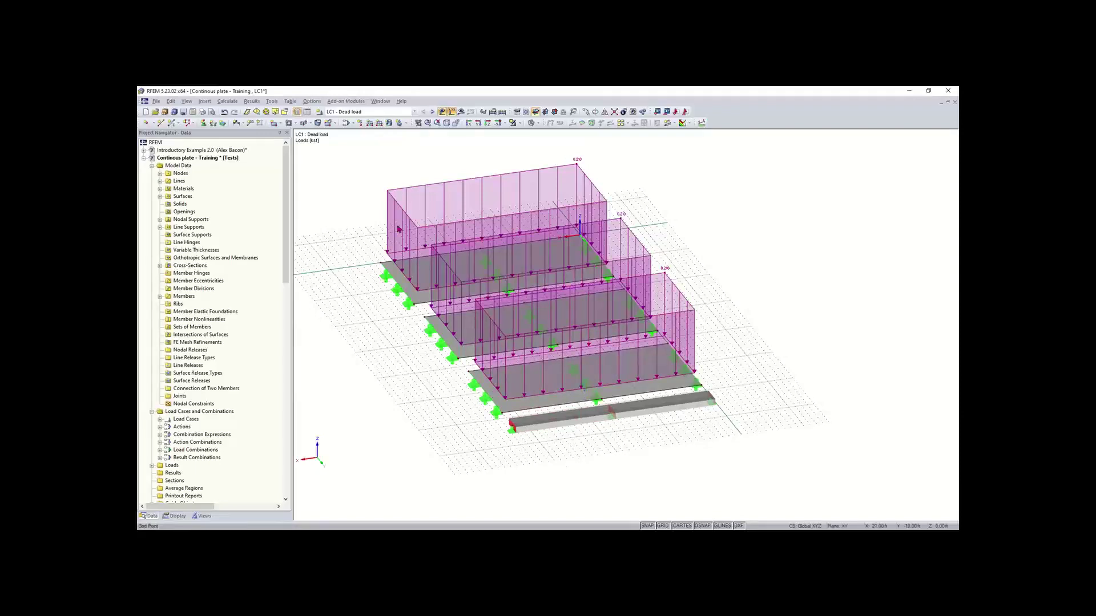
pyautogui.click(369, 123)
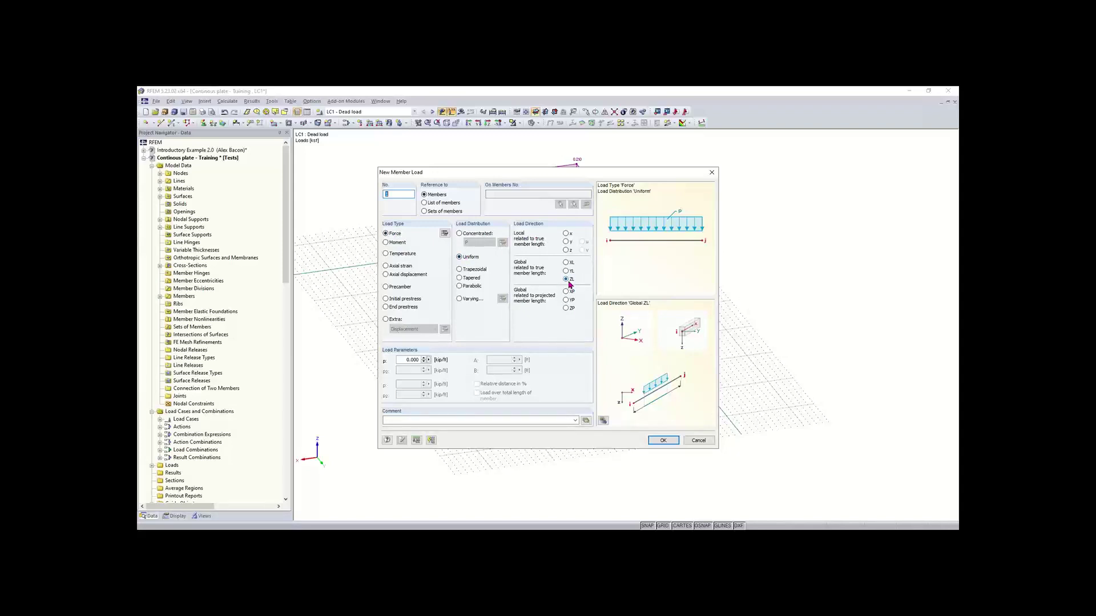
pyautogui.click(404, 359)
pyautogui.press('BackSpace')
pyautogui.click(663, 440)
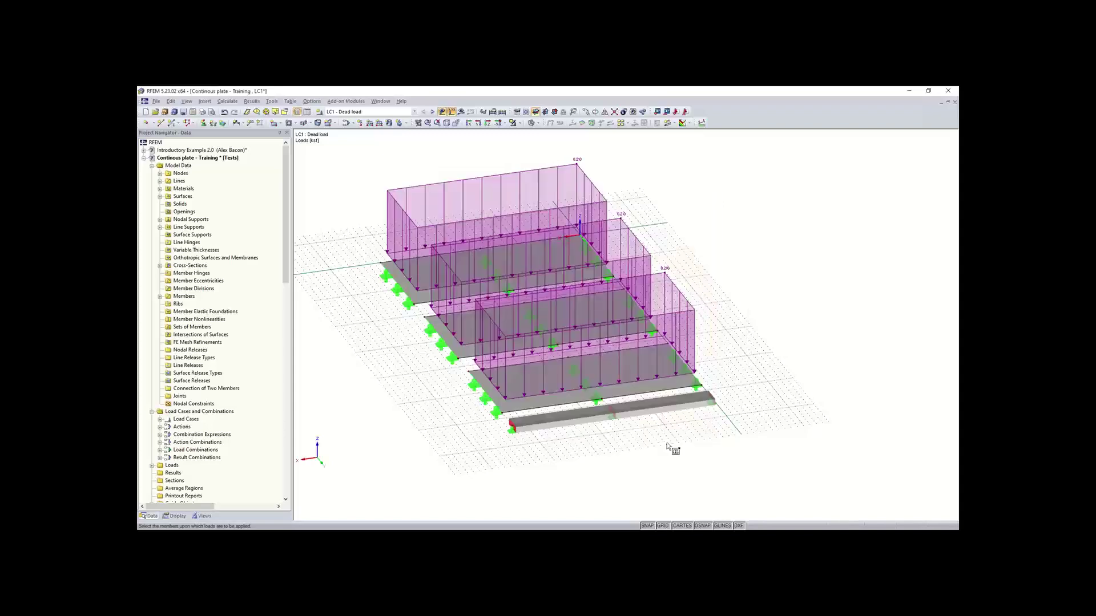
pyautogui.click(651, 407)
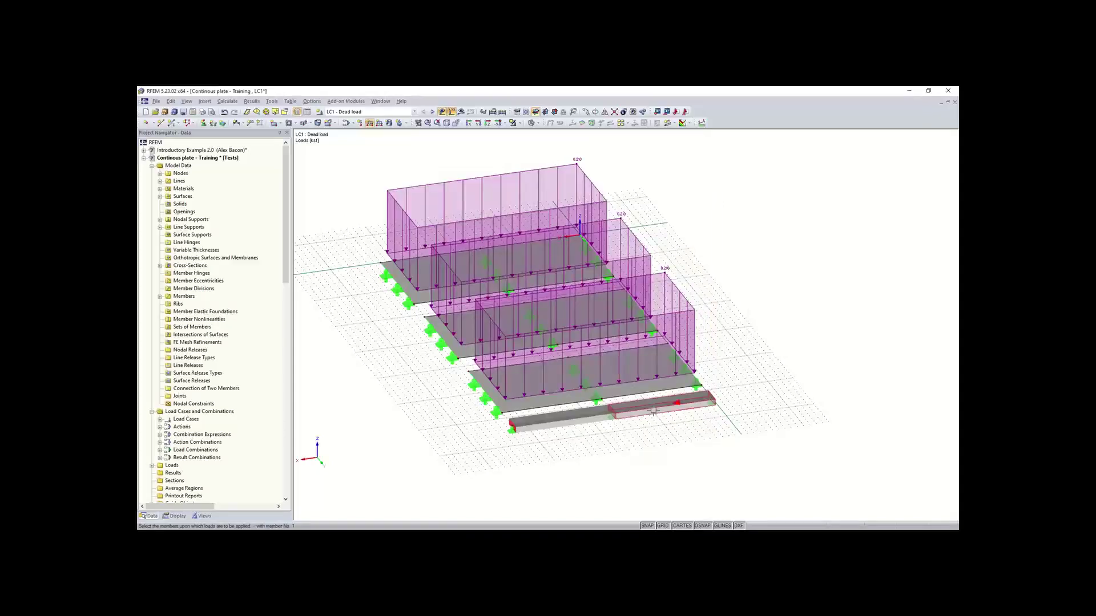
pyautogui.click(652, 410)
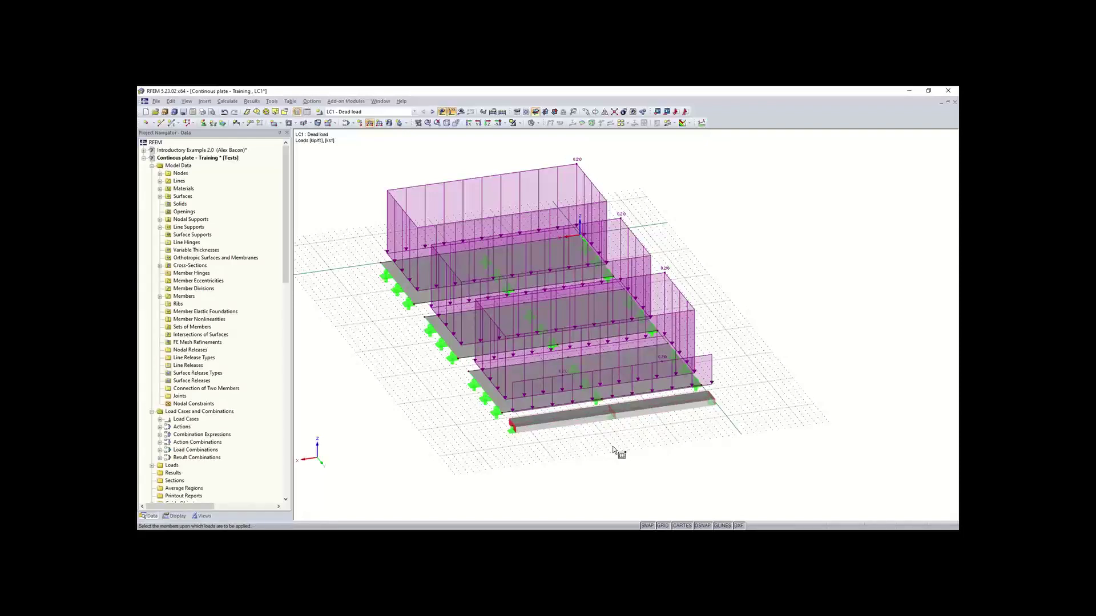
pyautogui.press('Escape')
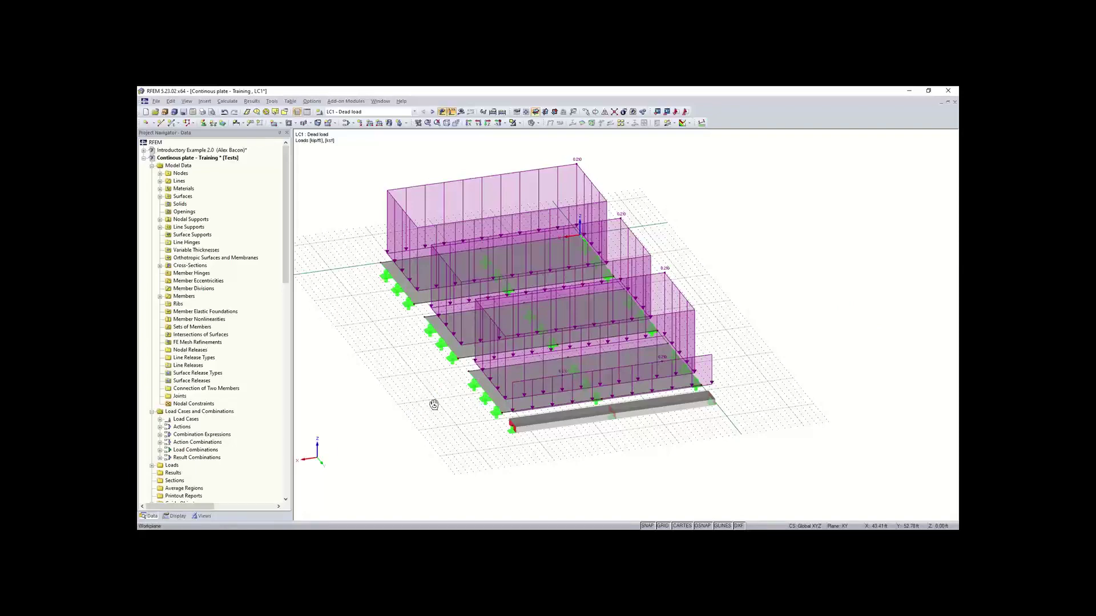
# Inspect the definition of the surface load on the third surface, next to the beam, without changing it
pyautogui.keyDown('ctrl'); pyautogui.moveTo(434, 405); pyautogui.dragTo(685, 197, button='middle'); pyautogui.keyUp('ctrl')
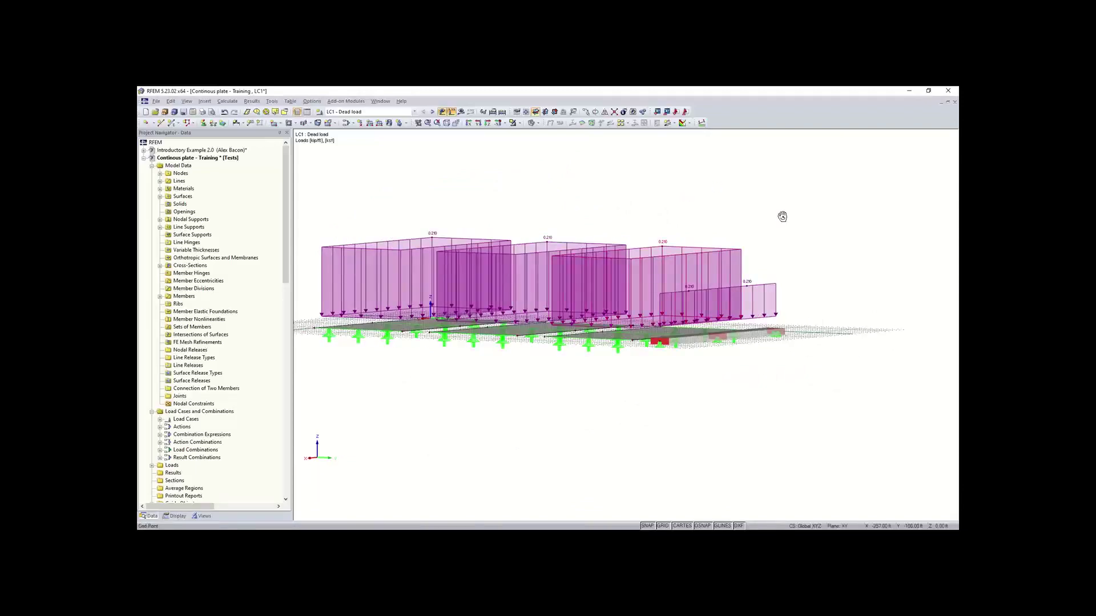
pyautogui.keyDown('ctrl'); pyautogui.moveTo(782, 215); pyautogui.dragTo(721, 191, button='middle'); pyautogui.keyUp('ctrl')
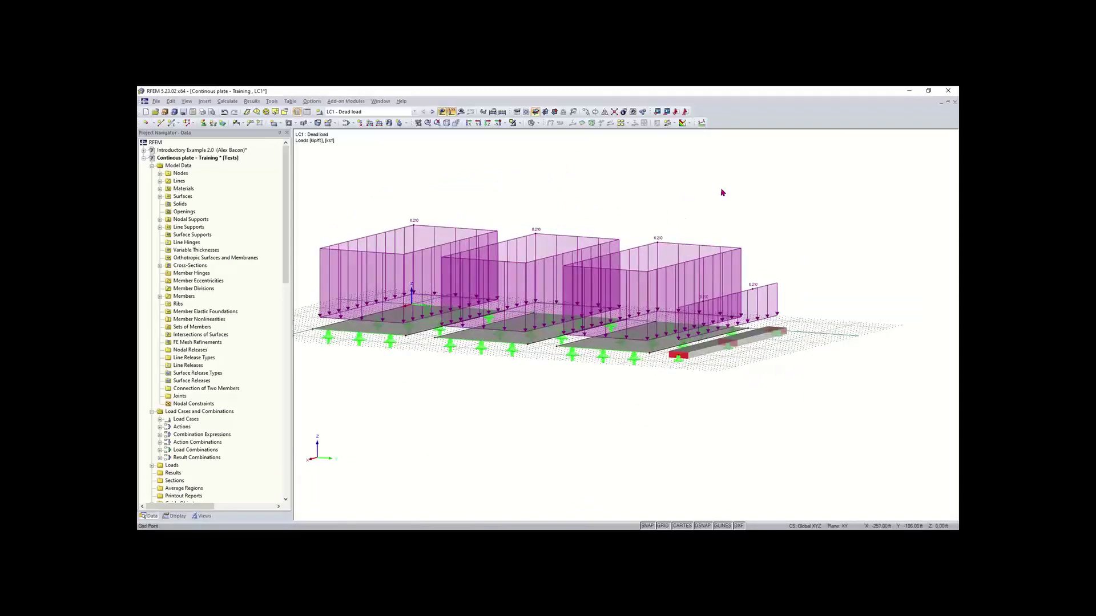
pyautogui.doubleClick(651, 272)
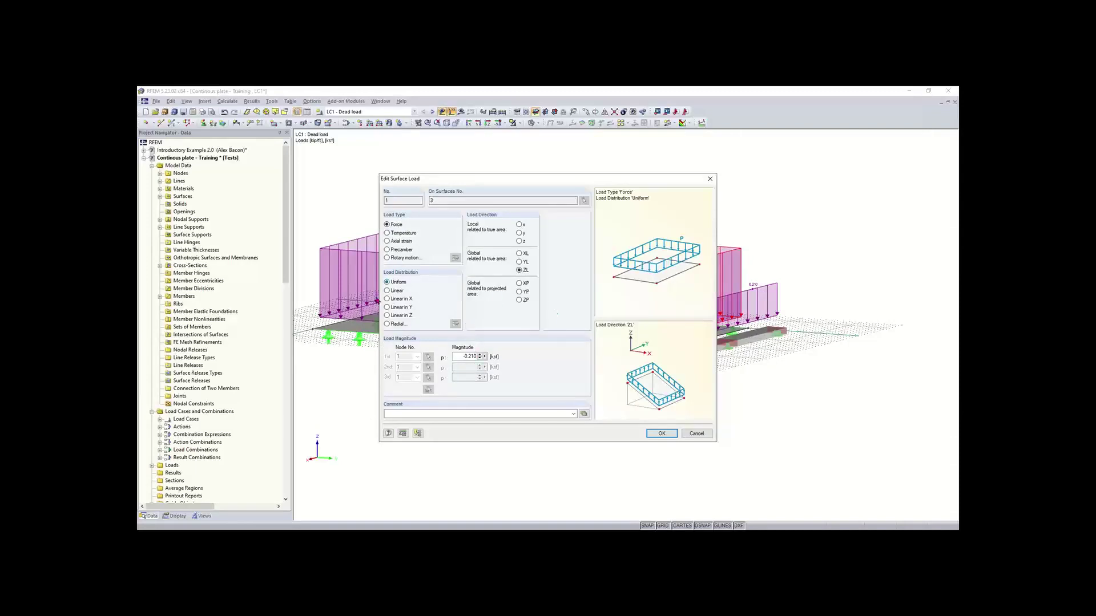
pyautogui.click(710, 178)
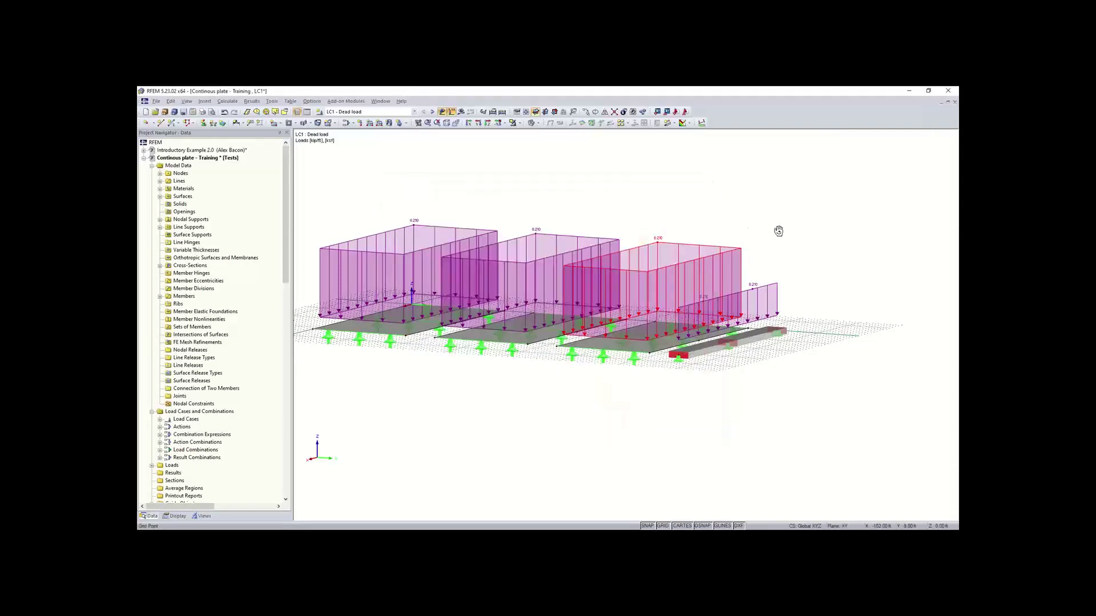
# Inspect the shared load definition of the first two surfaces and examine all the dead loads from different viewing angles
pyautogui.keyDown('ctrl'); pyautogui.moveTo(778, 231); pyautogui.dragTo(736, 217, button='middle'); pyautogui.keyUp('ctrl')
pyautogui.moveTo(787, 177); pyautogui.dragTo(635, 252)
pyautogui.keyDown('ctrl'); pyautogui.moveTo(379, 354); pyautogui.dragTo(568, 381, button='middle'); pyautogui.keyUp('ctrl')
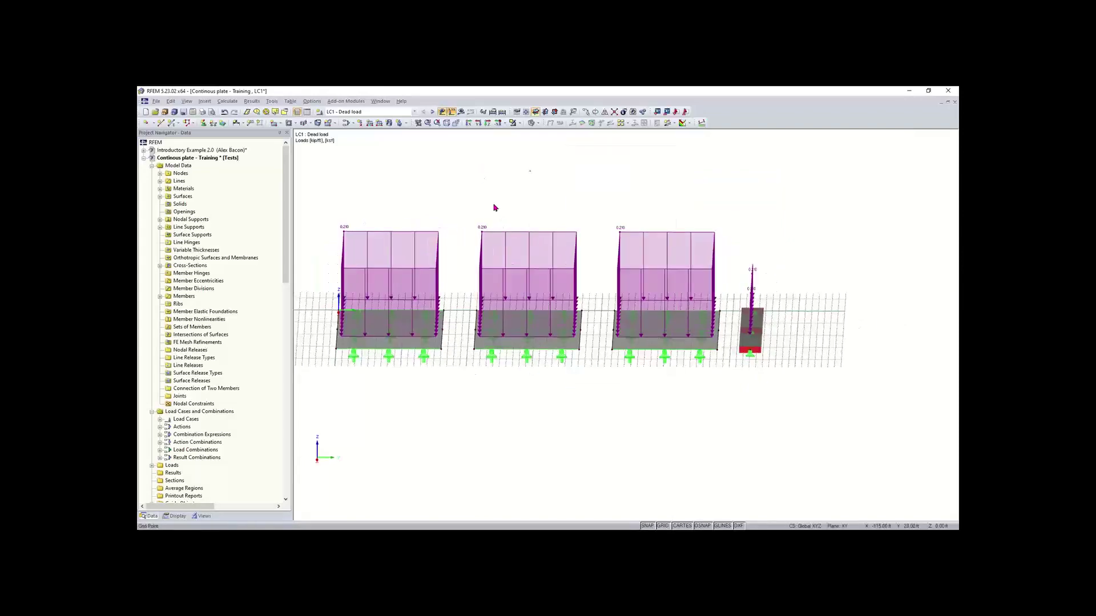
pyautogui.moveTo(532, 169); pyautogui.dragTo(387, 290)
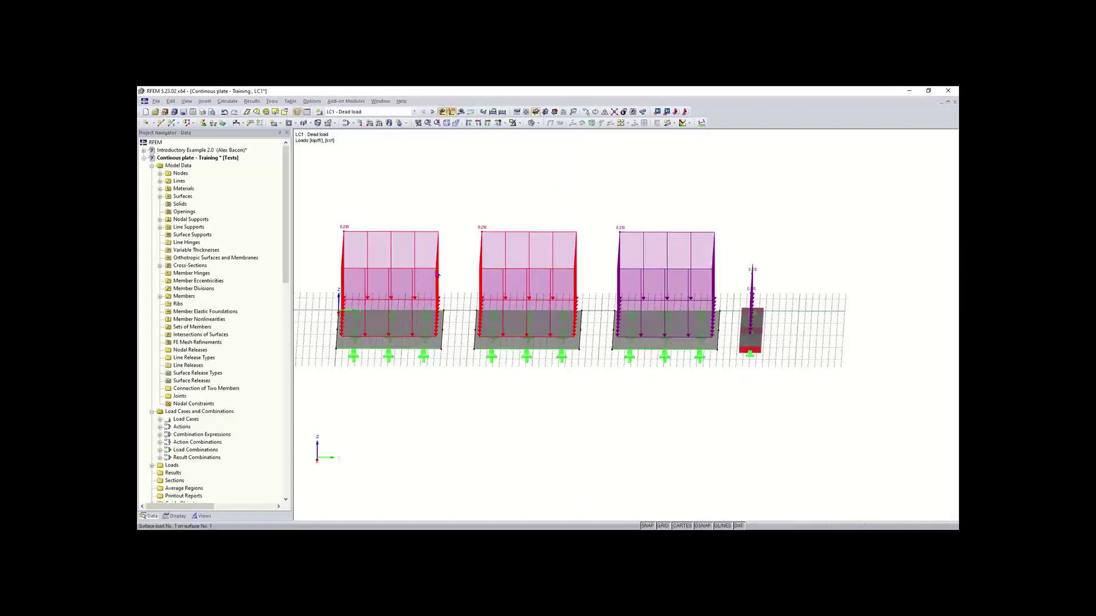
pyautogui.doubleClick(436, 273)
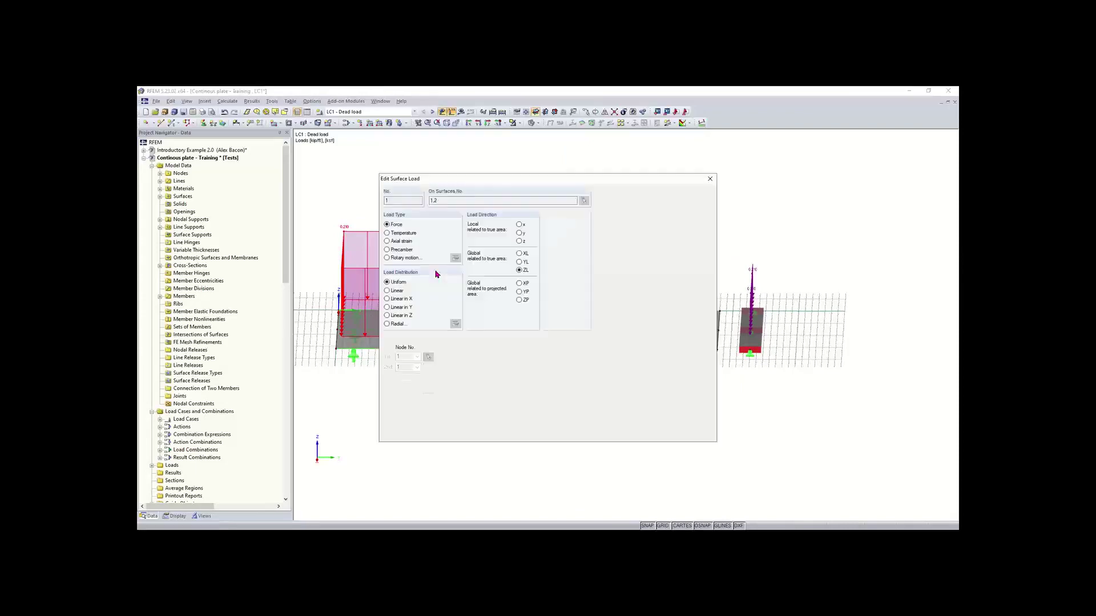
pyautogui.click(710, 179)
pyautogui.moveTo(730, 398); pyautogui.dragTo(646, 411, button='right')
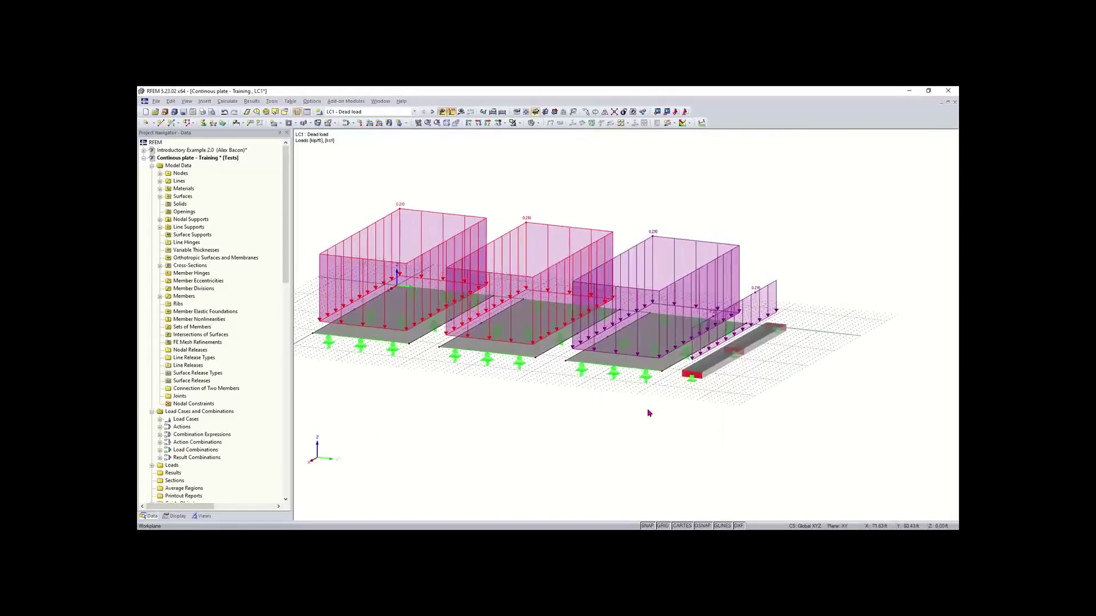
pyautogui.click(553, 439)
pyautogui.moveTo(743, 421); pyautogui.dragTo(659, 427, button='right')
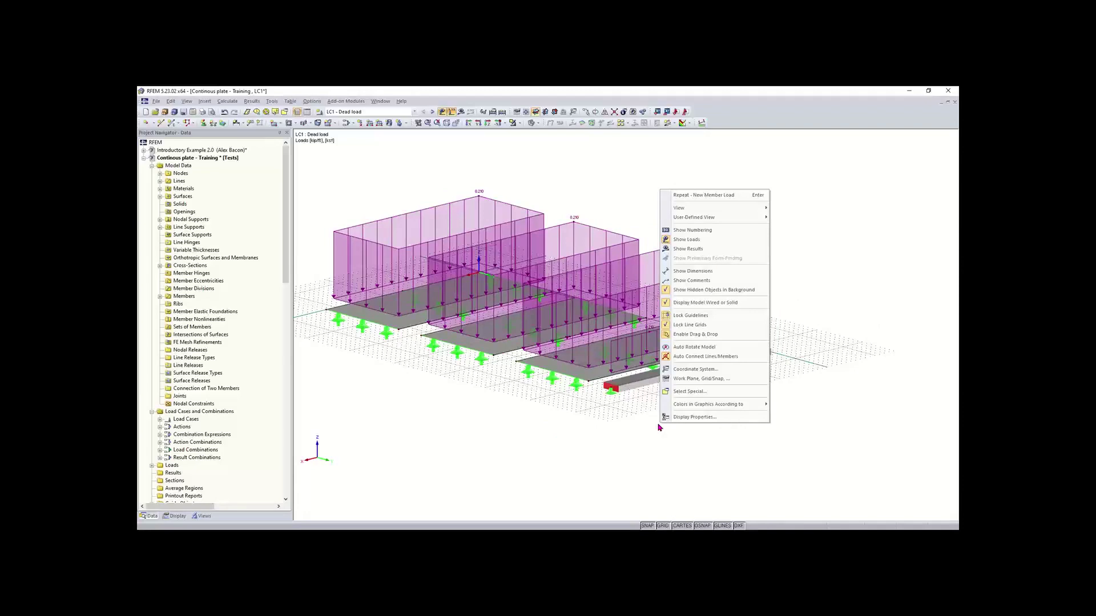
pyautogui.click(561, 412)
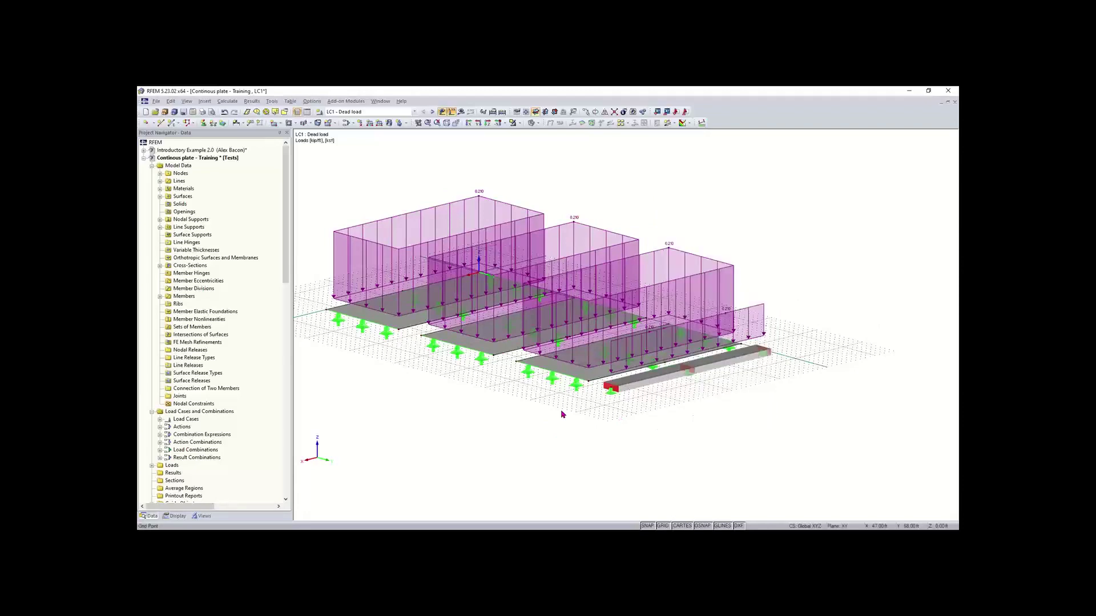
# Hide the load display so that only the three surfaces, the beam and their supports are shown
pyautogui.keyDown('ctrl'); pyautogui.moveTo(458, 398); pyautogui.dragTo(506, 421, button='middle'); pyautogui.keyUp('ctrl')
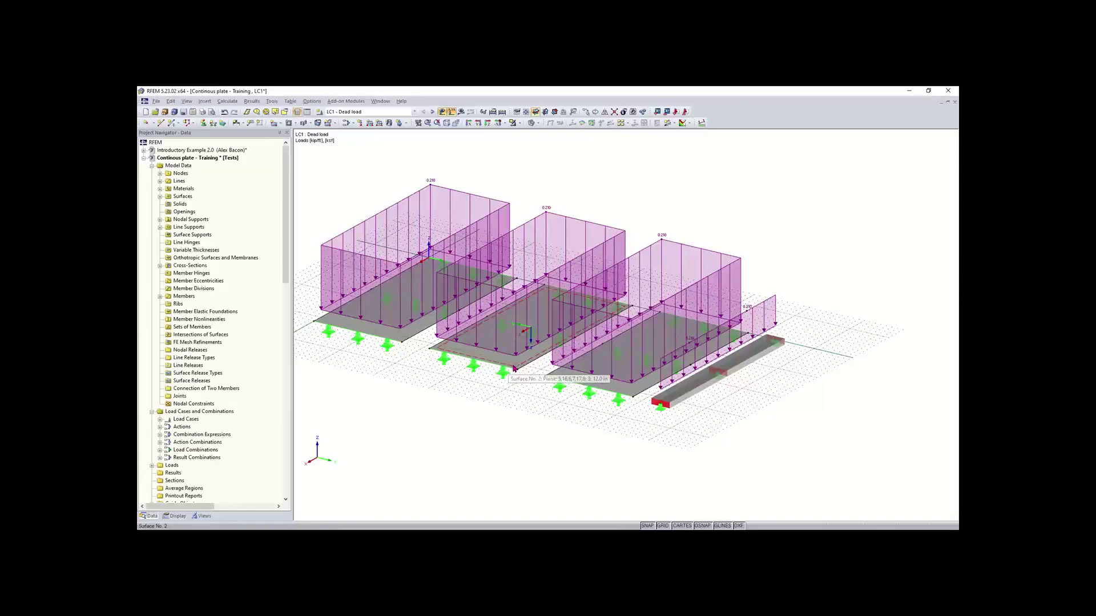
pyautogui.scroll(1, 430, 394)
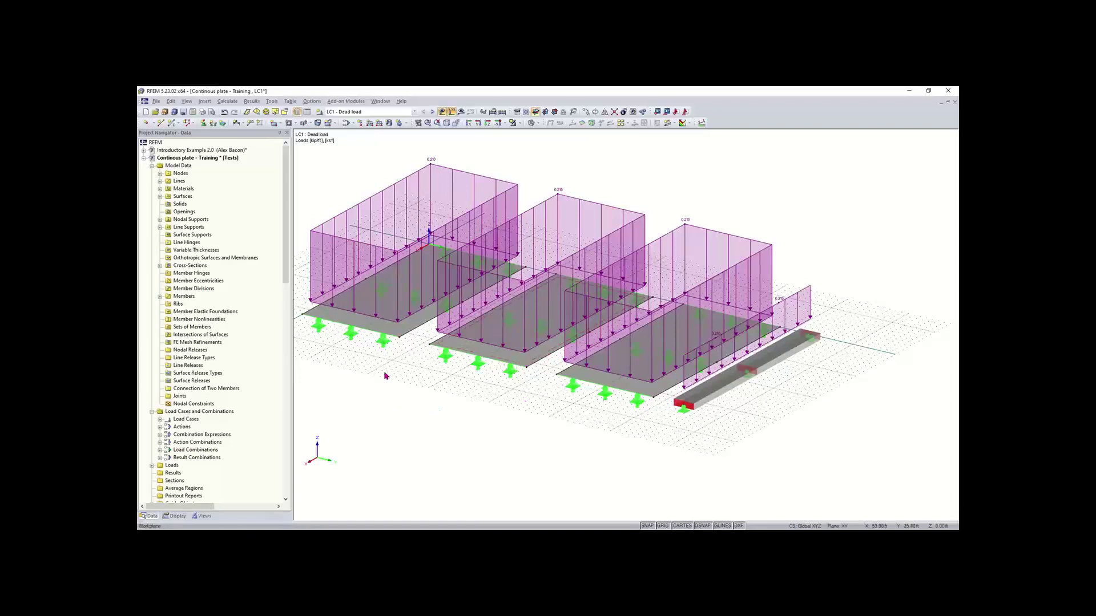
pyautogui.moveTo(385, 375); pyautogui.dragTo(433, 406, button='middle')
pyautogui.scroll(1, 431, 373)
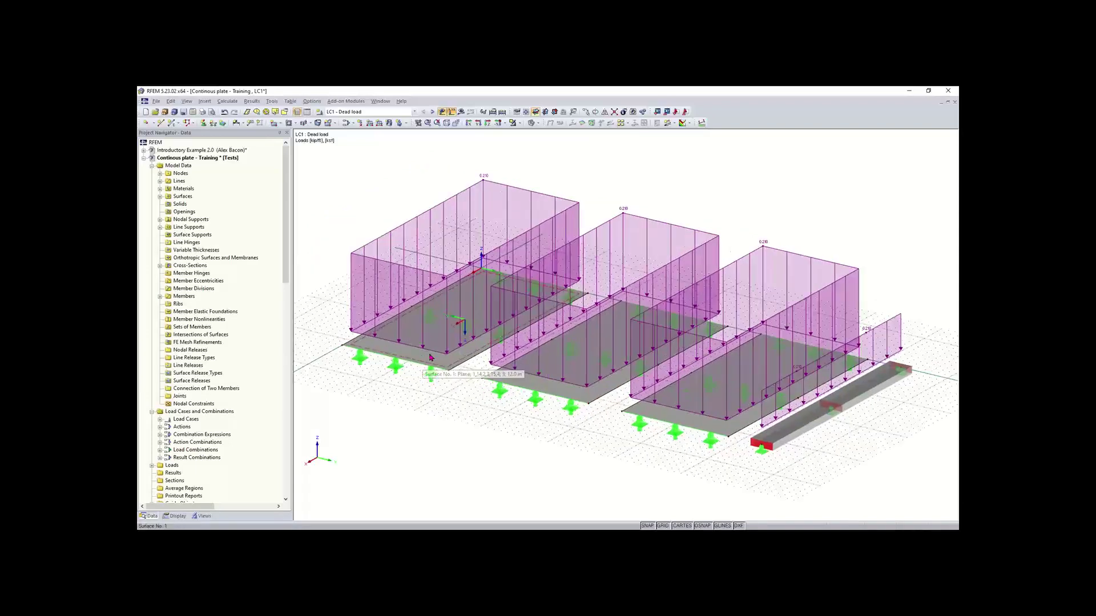
pyautogui.moveTo(589, 231); pyautogui.dragTo(548, 222, button='middle')
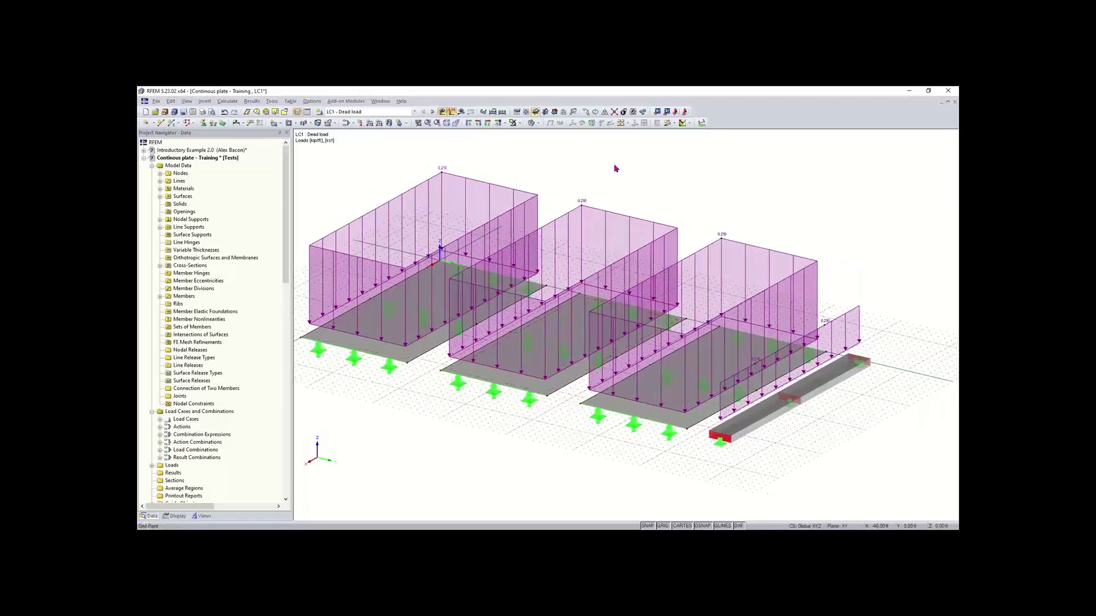
pyautogui.click(444, 112)
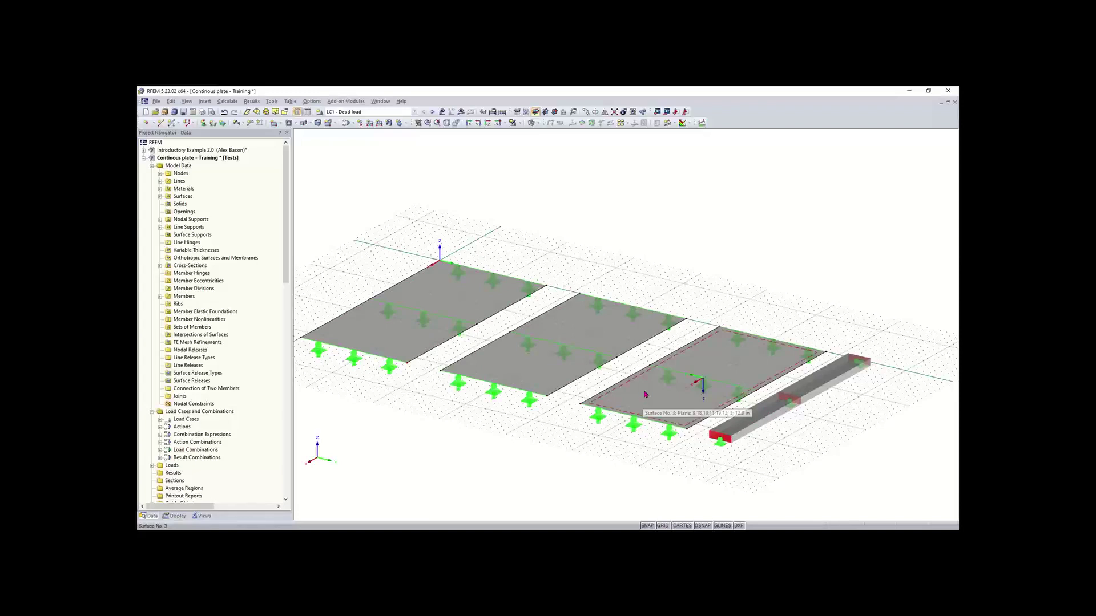
# Assign a new FE mesh refinement with a target FE length of 0.20 ft to the first surface, at the origin
pyautogui.rightClick(391, 340)
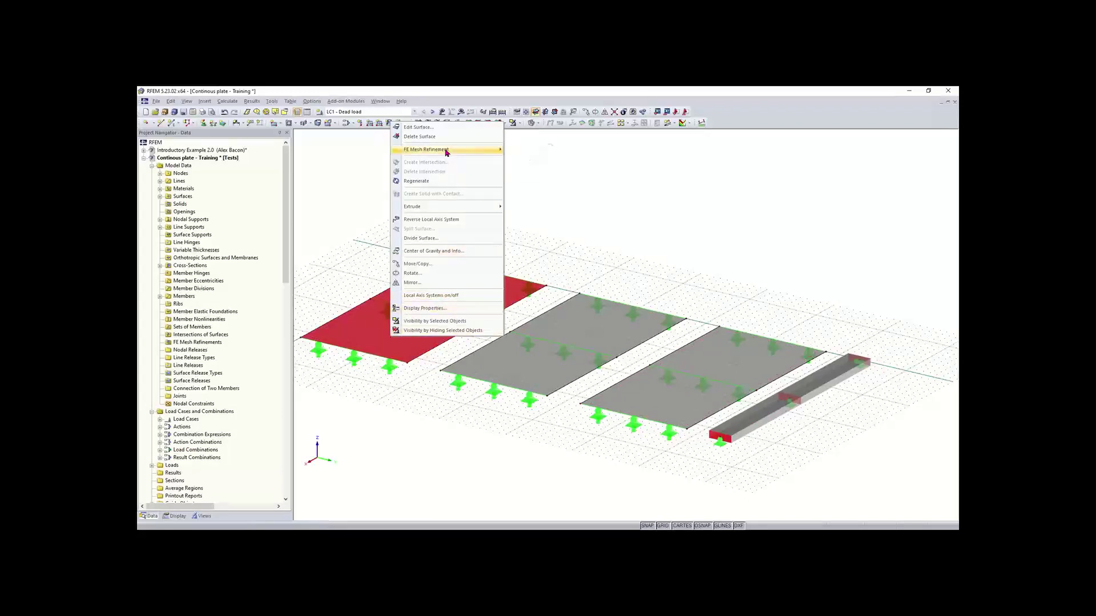
pyautogui.moveTo(447, 151)
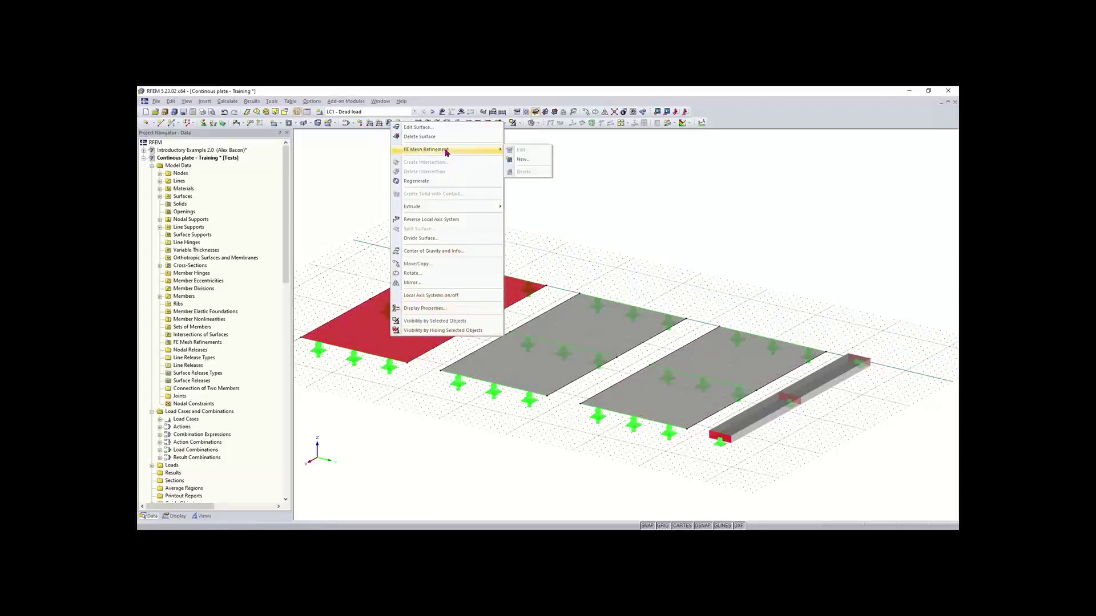
pyautogui.click(519, 160)
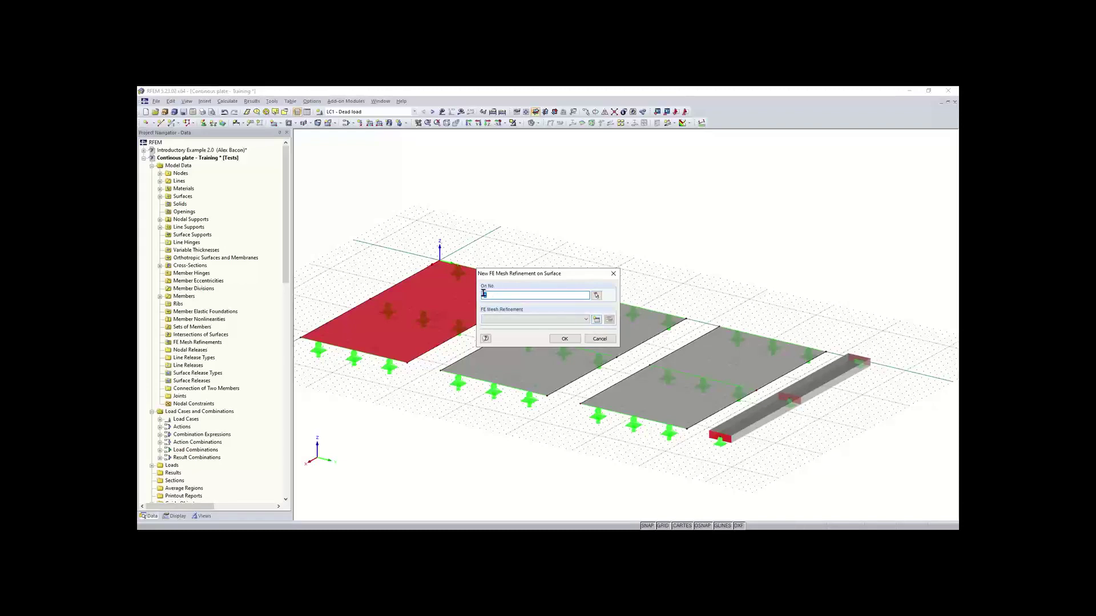
pyautogui.click(596, 320)
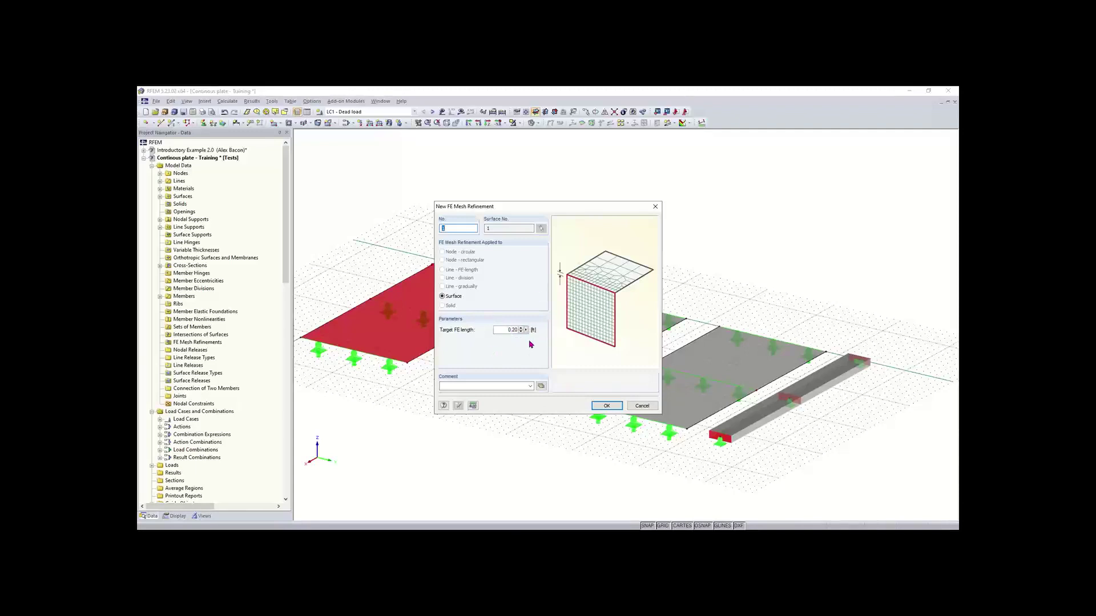
pyautogui.click(606, 406)
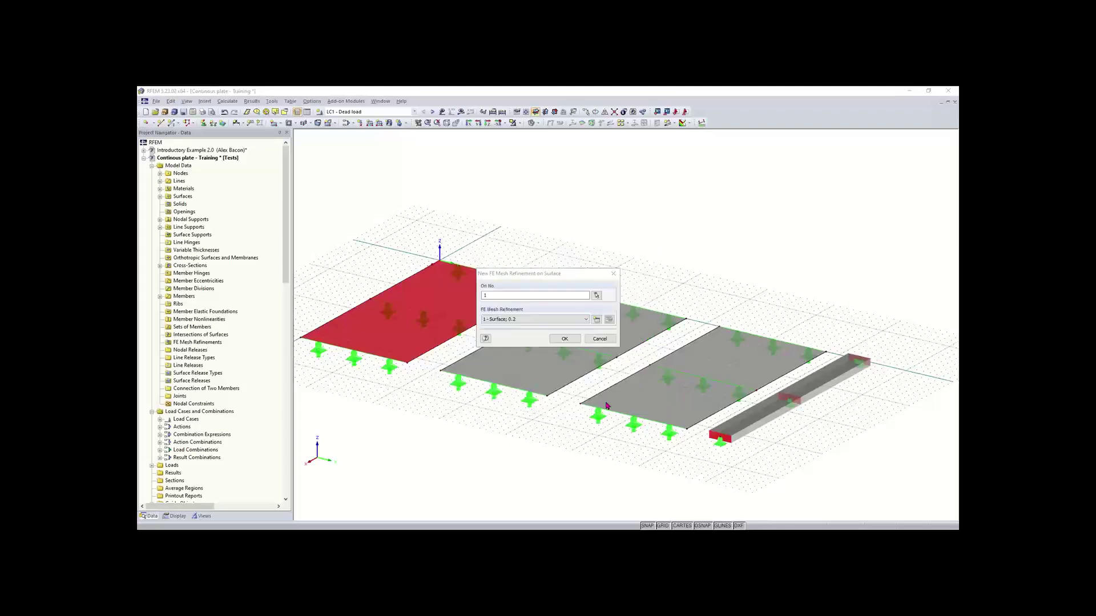
pyautogui.click(564, 339)
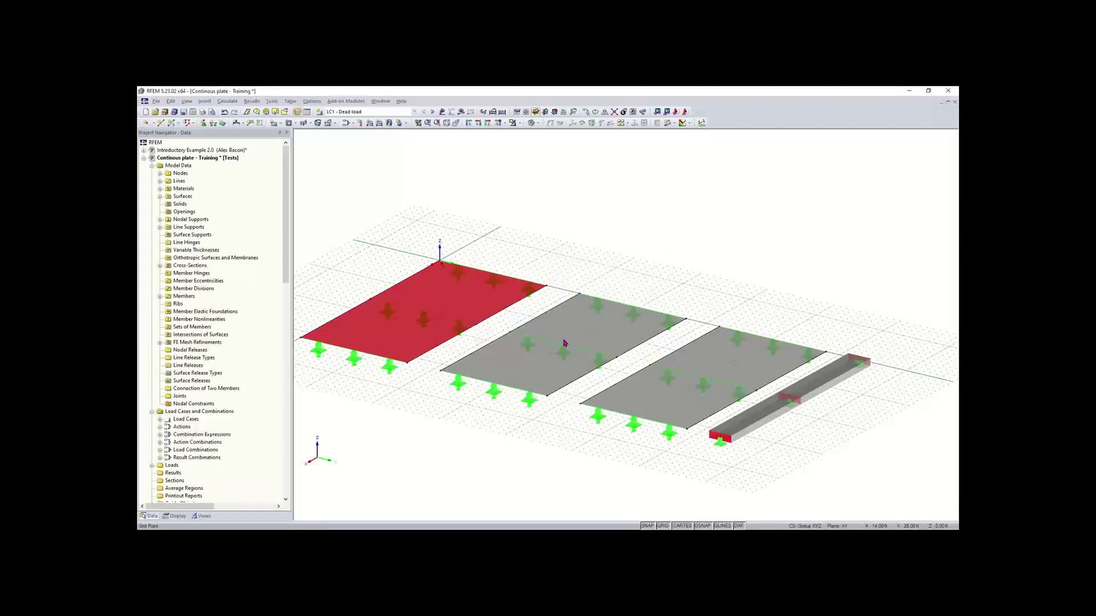
pyautogui.click(483, 227)
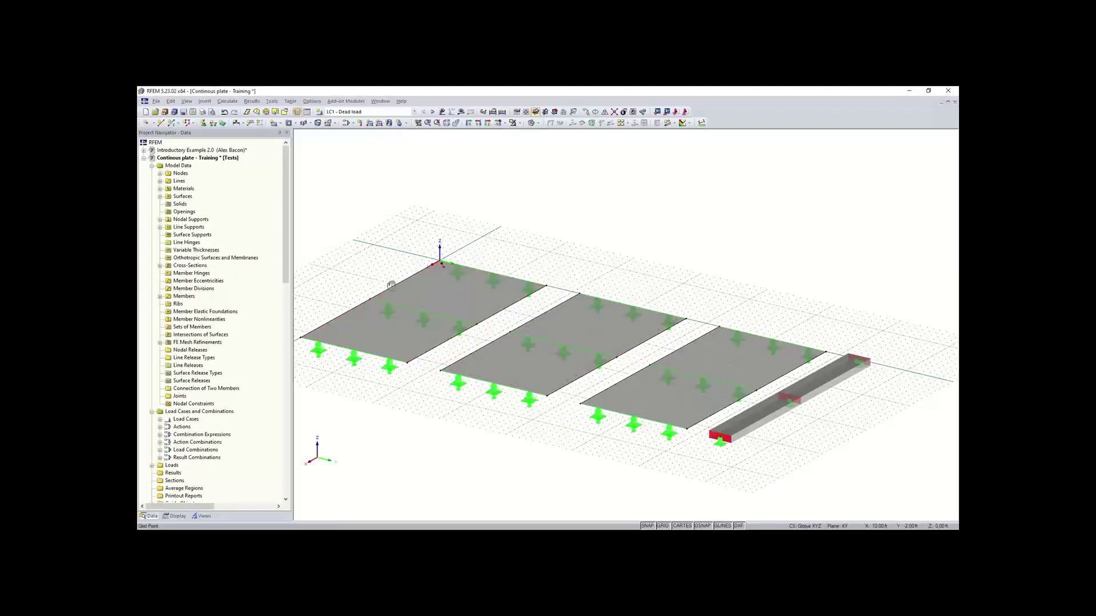
pyautogui.scroll(3, 394, 284)
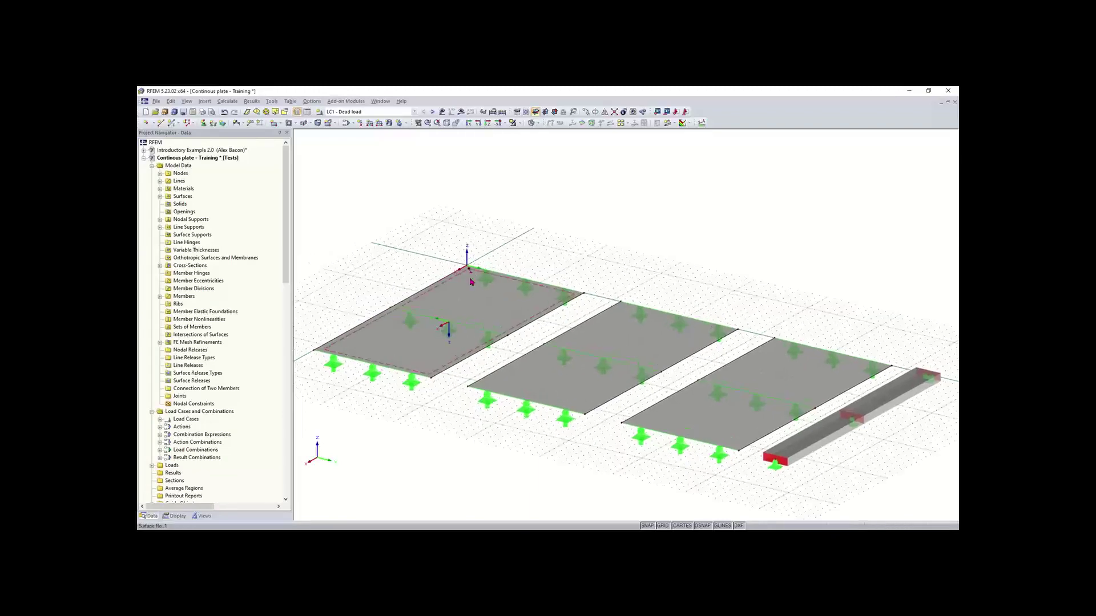
pyautogui.scroll(5, 471, 281)
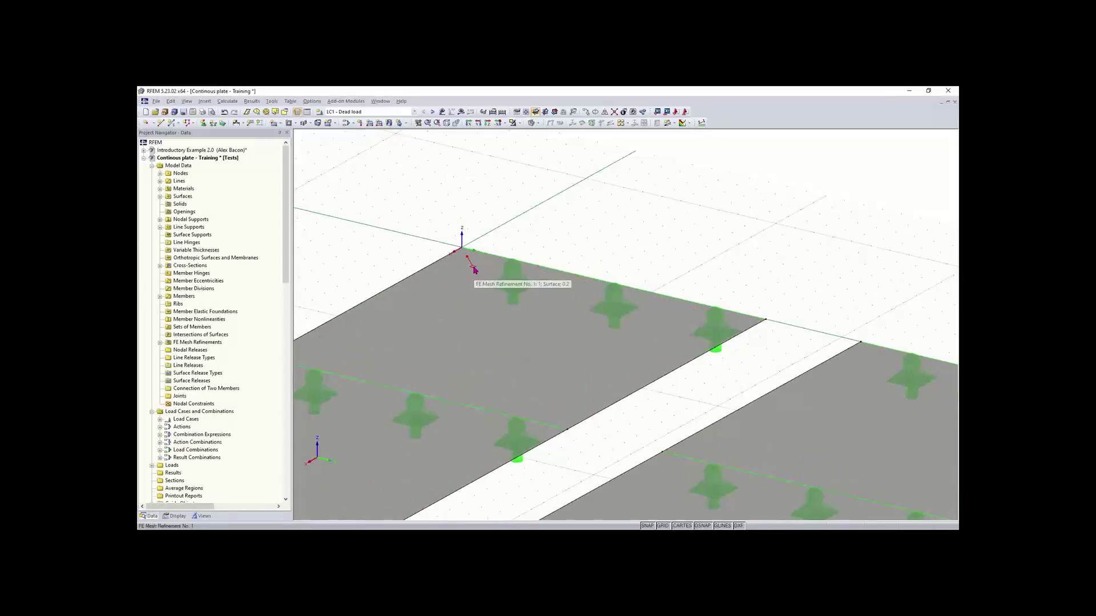
pyautogui.scroll(-4, 475, 270)
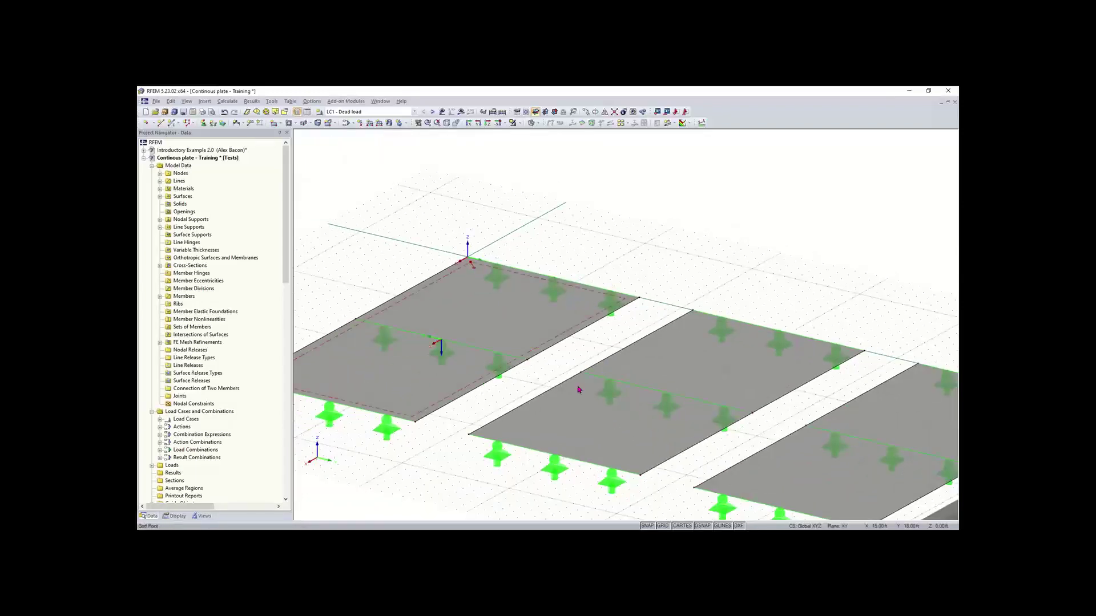
# Create a second FE mesh refinement of type Surface from the model data tree and assign it to the middle surface
pyautogui.scroll(-2, 559, 375)
pyautogui.moveTo(559, 375); pyautogui.dragTo(464, 289, button='middle')
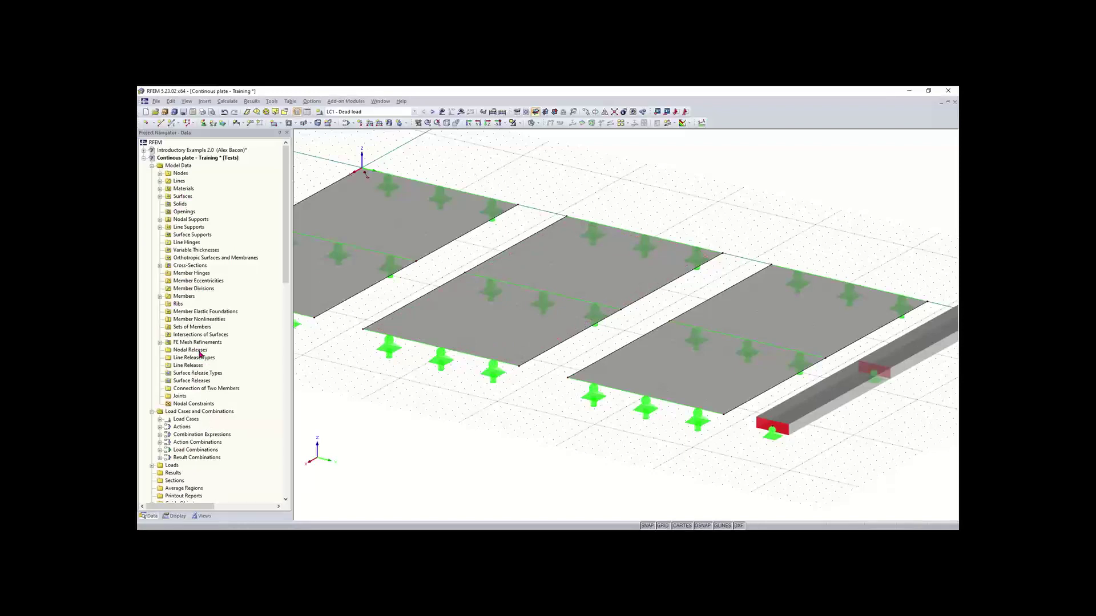
pyautogui.scroll(-1, 202, 389)
pyautogui.scroll(-1, 201, 390)
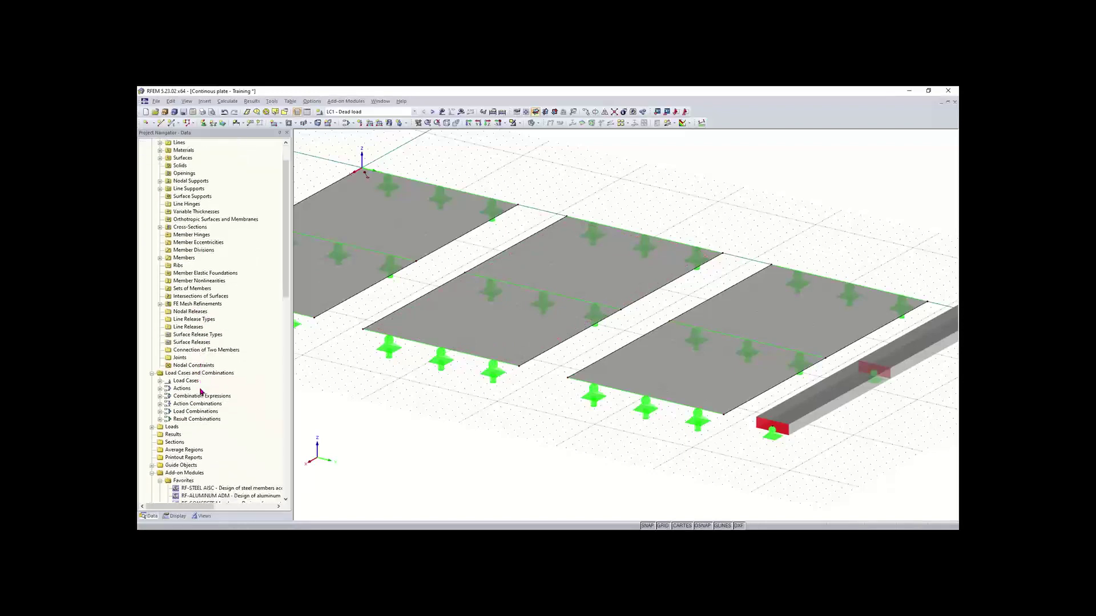
pyautogui.click(160, 305)
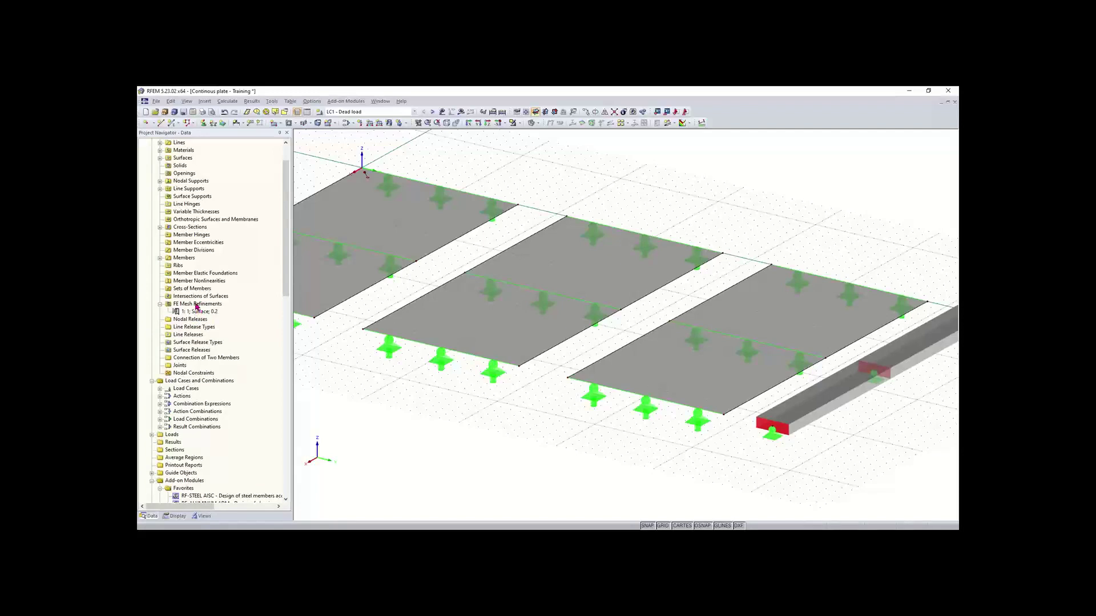
pyautogui.rightClick(196, 306)
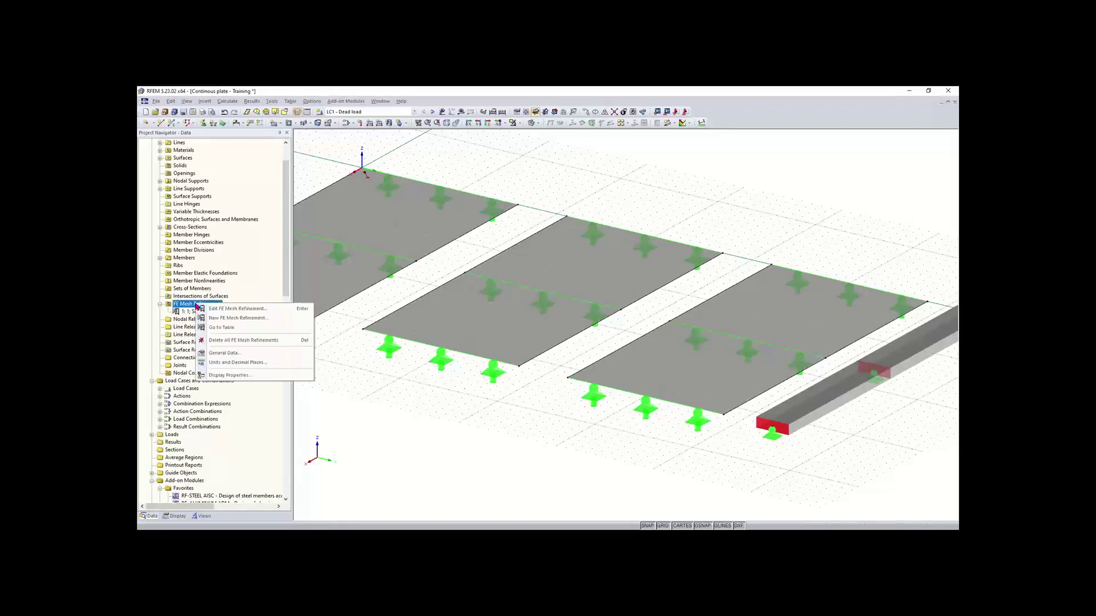
pyautogui.click(242, 320)
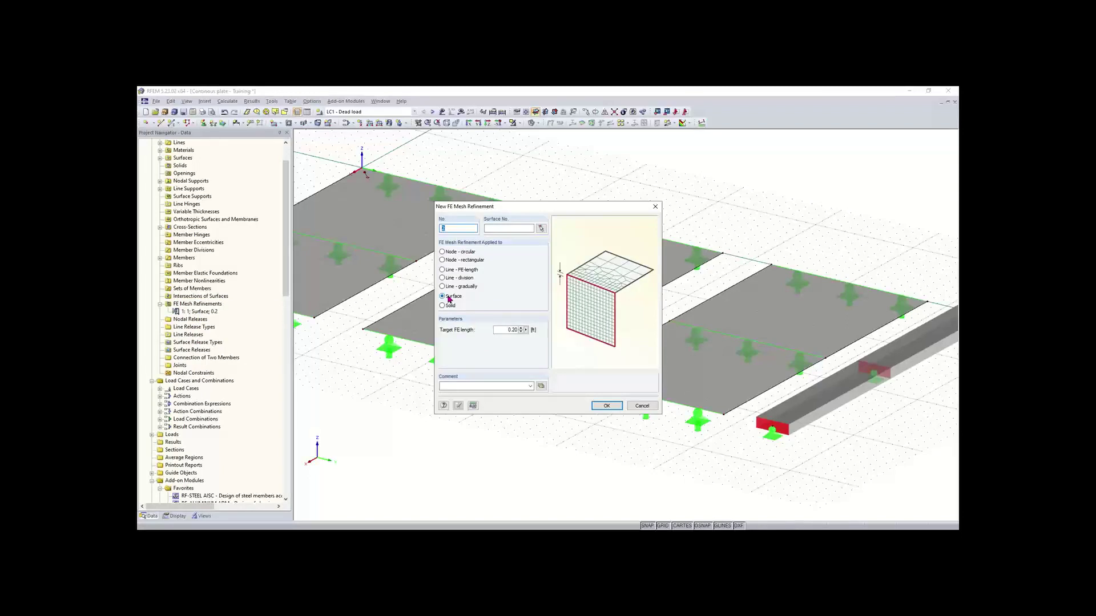
pyautogui.click(503, 228)
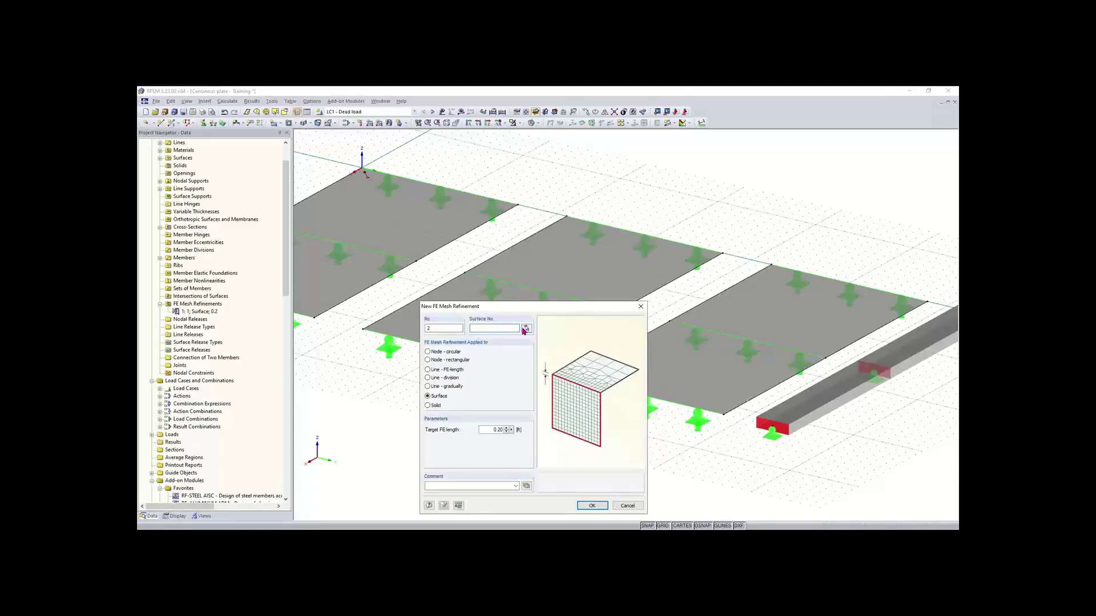
pyautogui.click(526, 329)
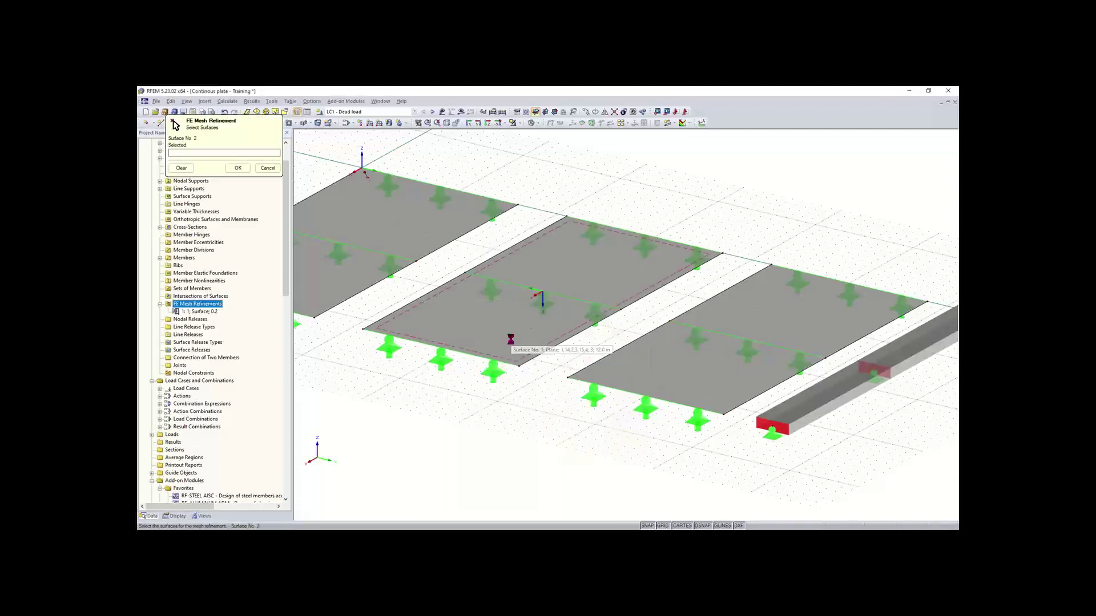
pyautogui.click(537, 337)
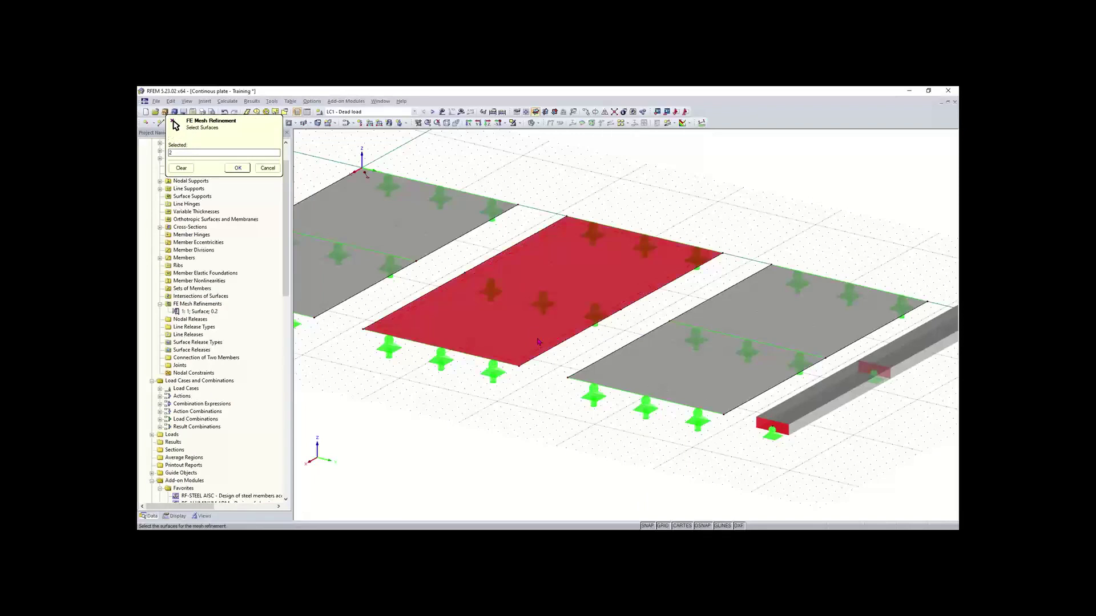
pyautogui.click(238, 168)
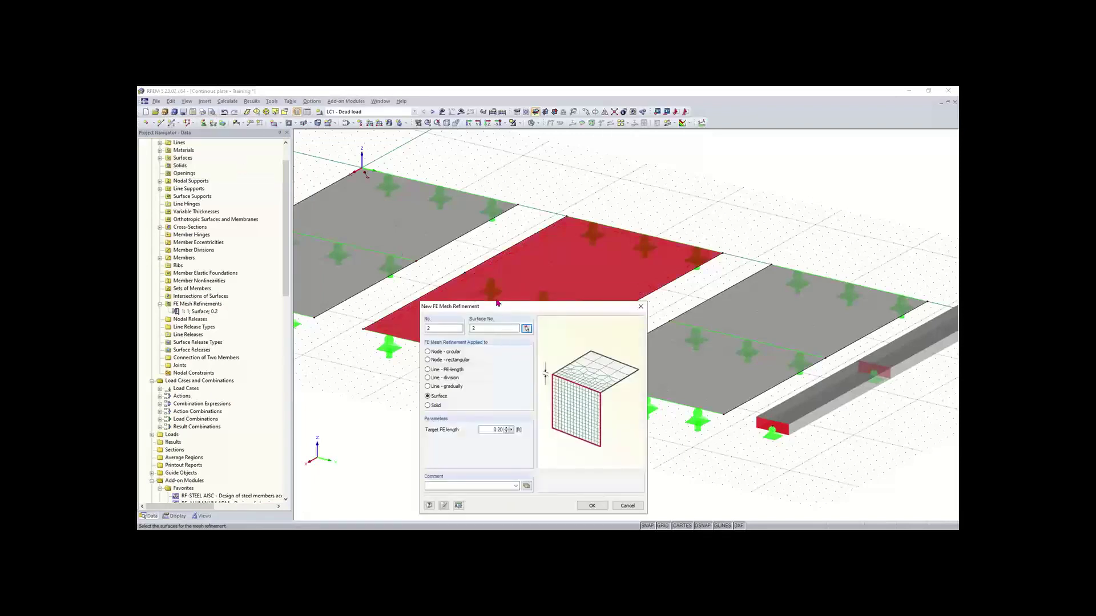
# Set the middle surface's target FE length to 0.4 ft, accept the refinement and clear the selection
pyautogui.moveTo(499, 305); pyautogui.dragTo(480, 255)
pyautogui.doubleClick(468, 380)
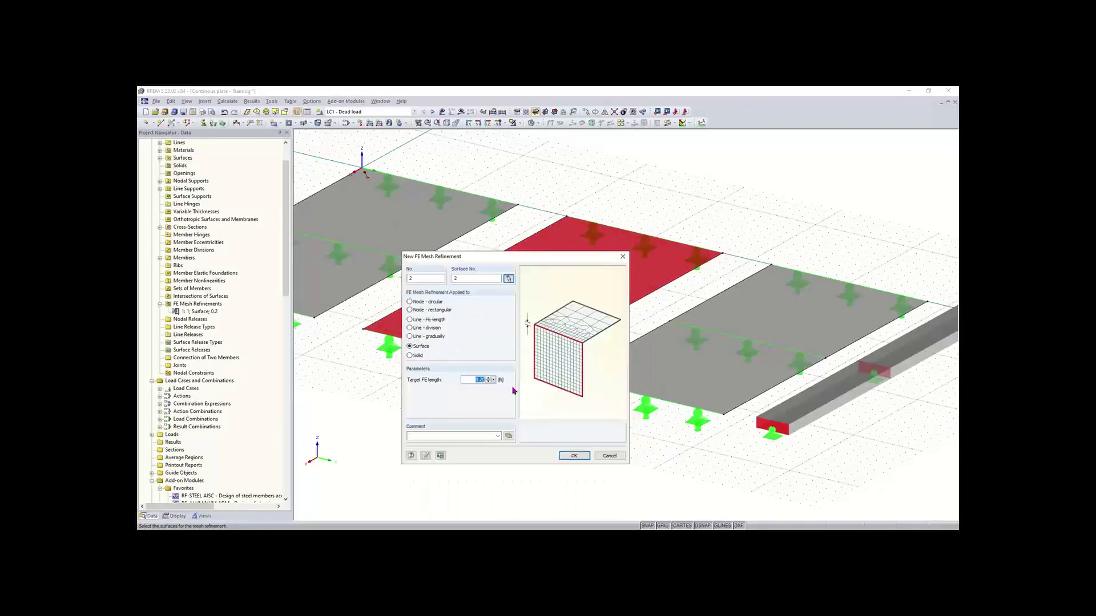
pyautogui.write('0')
pyautogui.click(574, 456)
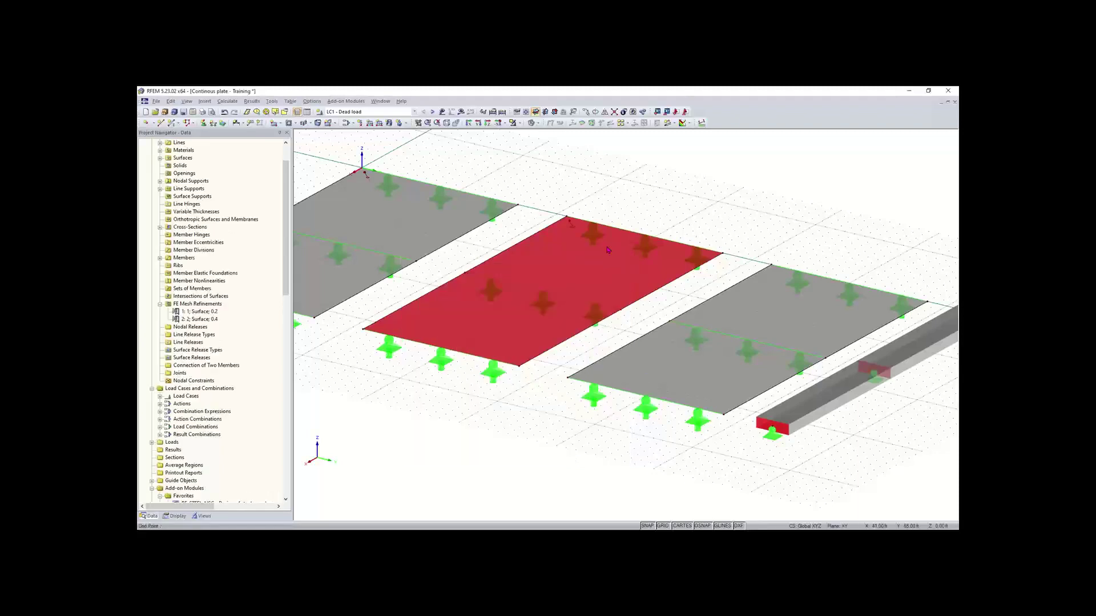
pyautogui.click(589, 207)
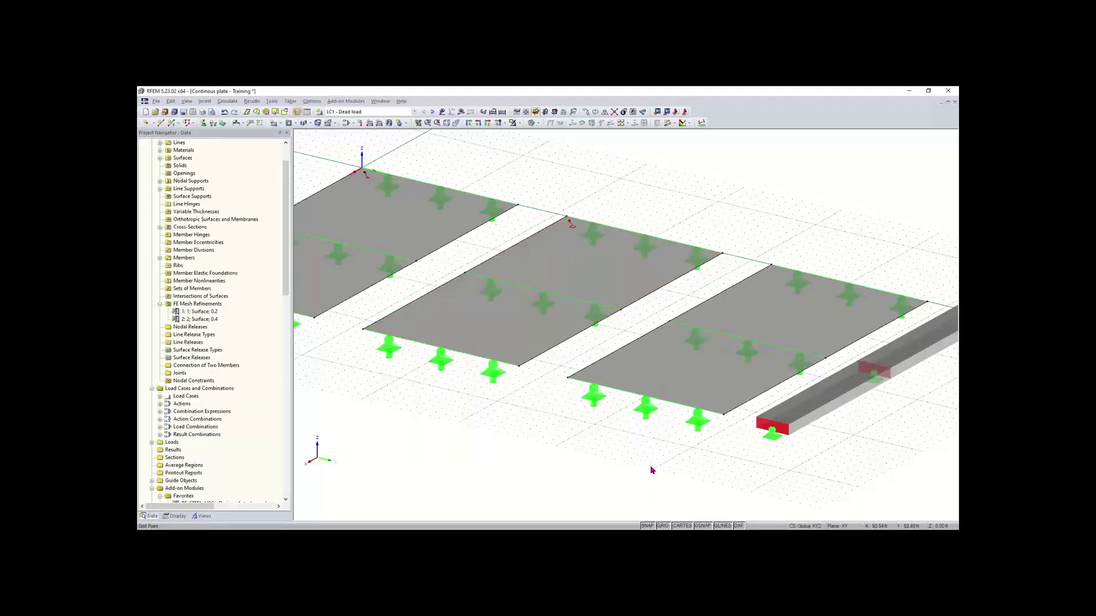
# Assign a new FE mesh refinement with a target FE length of 0.6 ft to the third surface, next to the beam
pyautogui.rightClick(546, 372)
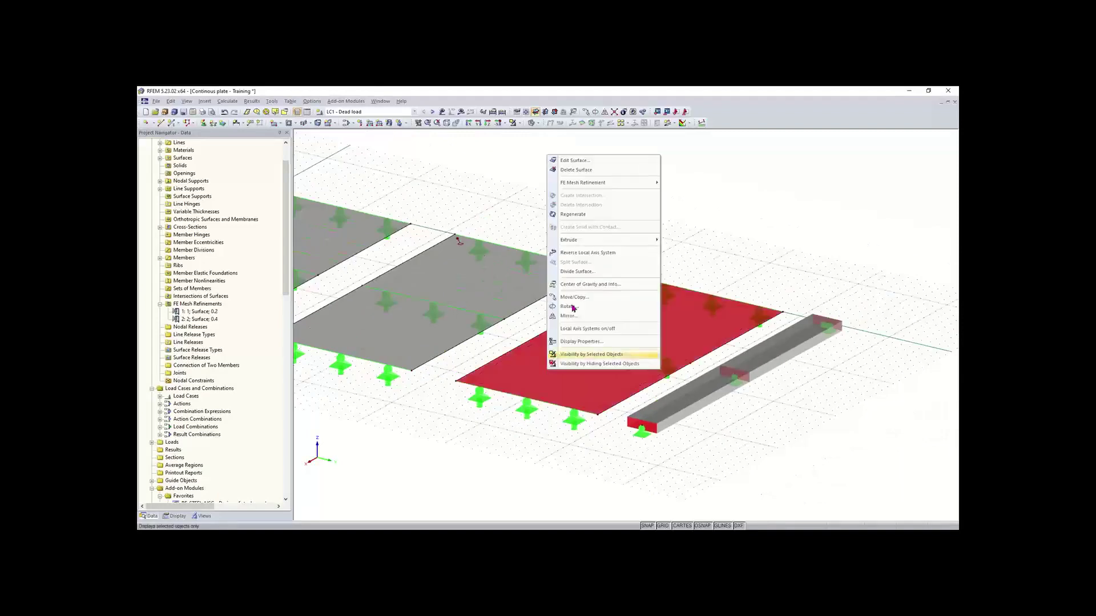
pyautogui.moveTo(591, 184)
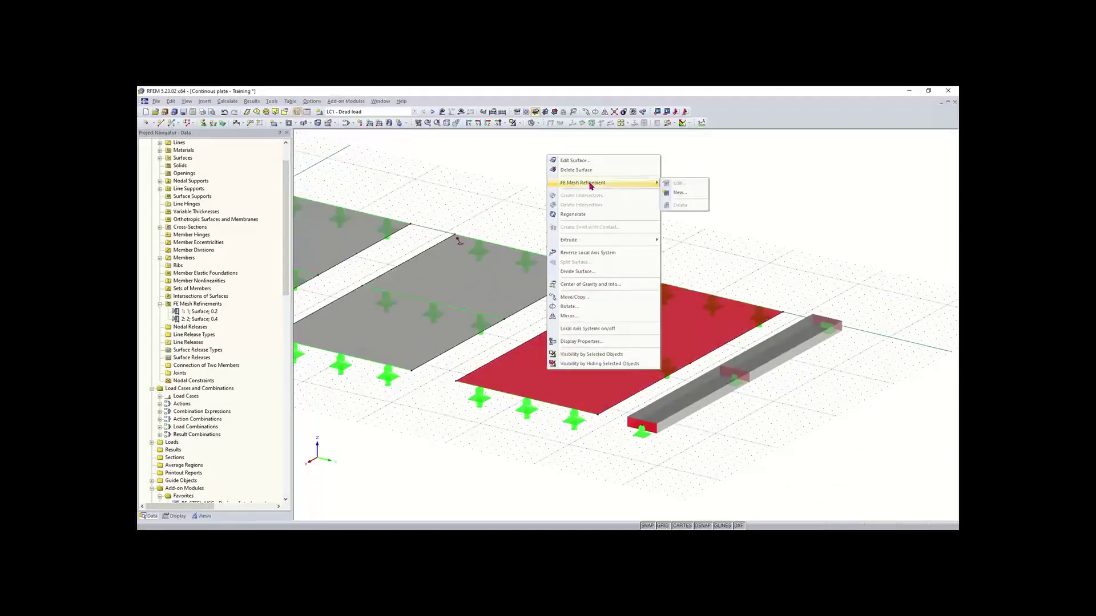
pyautogui.click(676, 193)
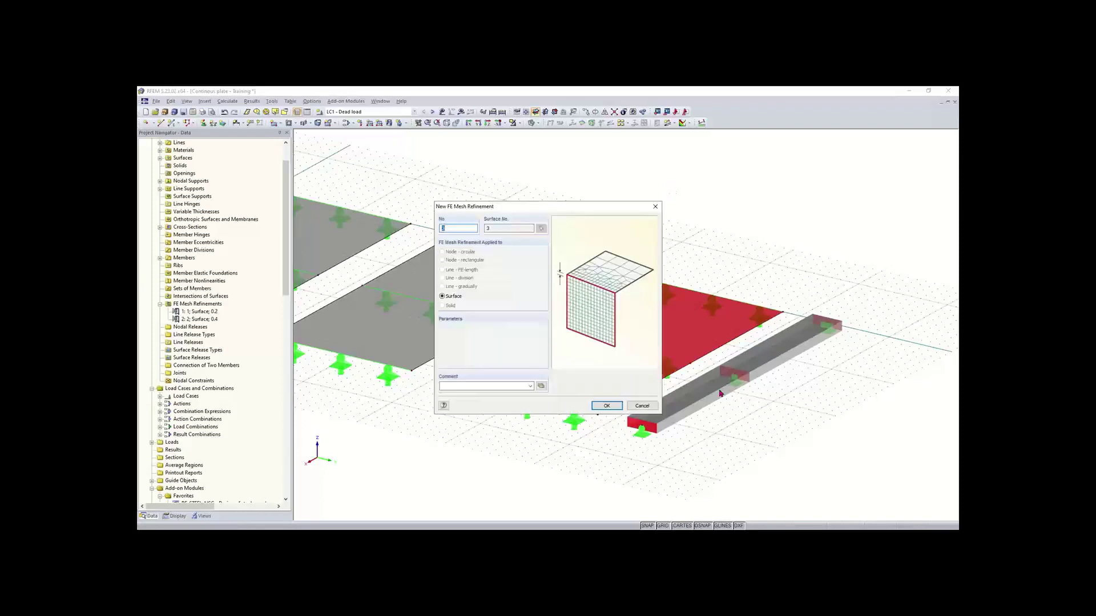
pyautogui.doubleClick(502, 335)
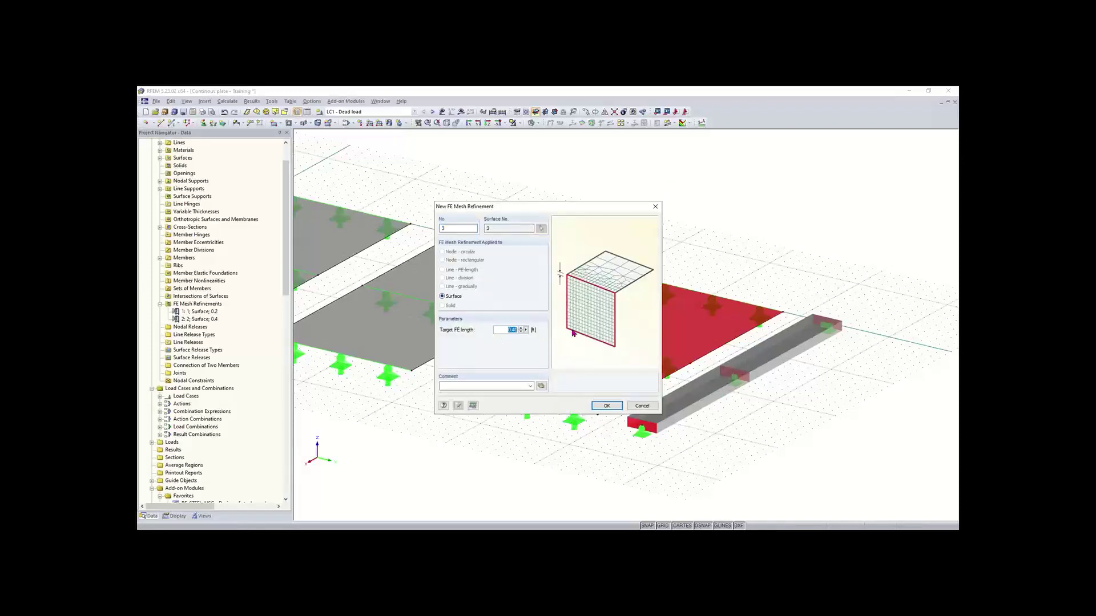
pyautogui.write('0.')
pyautogui.click(607, 408)
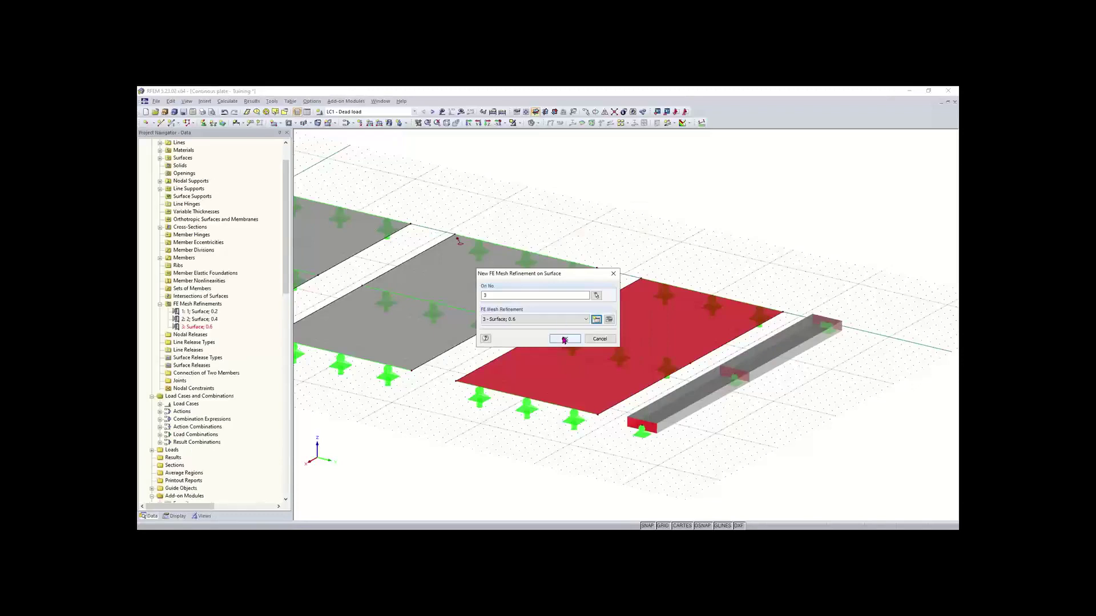
pyautogui.click(564, 339)
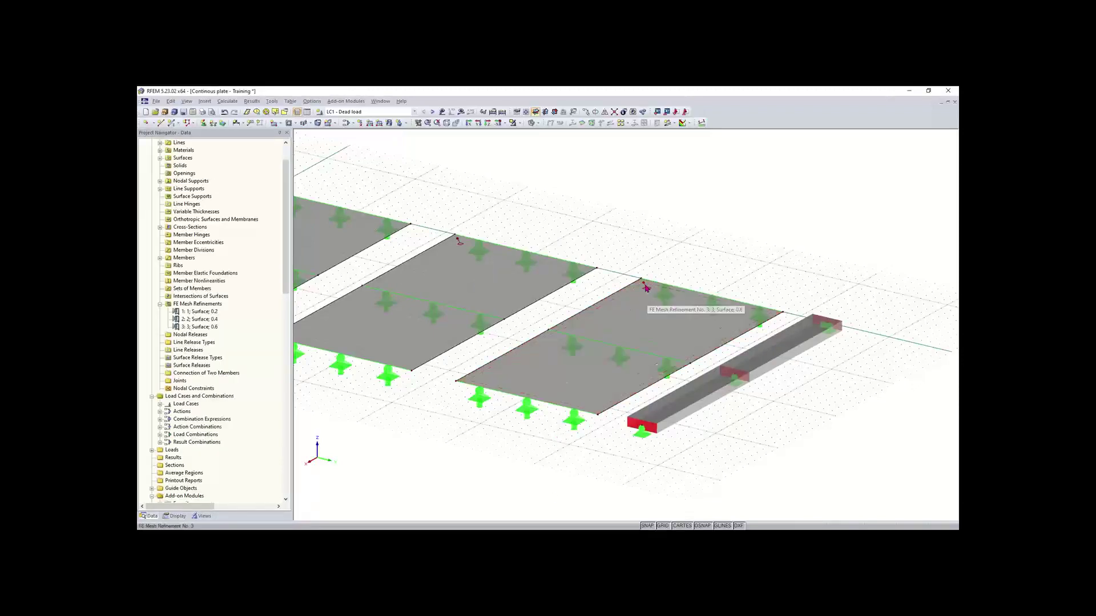
pyautogui.scroll(-2, 645, 289)
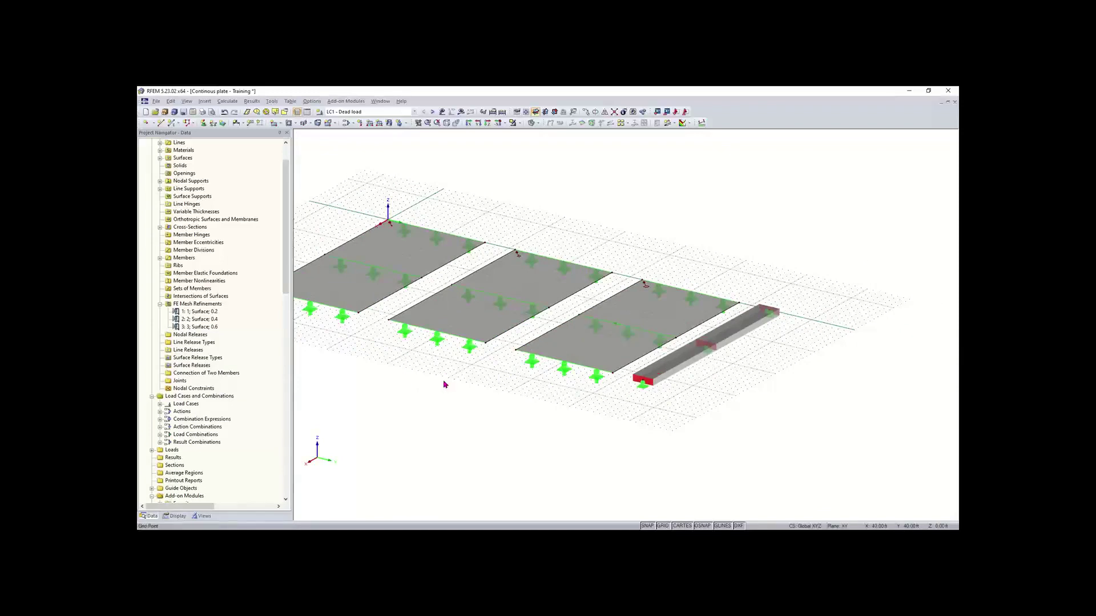
pyautogui.moveTo(425, 382); pyautogui.dragTo(464, 402, button='middle')
pyautogui.scroll(-1, 452, 400)
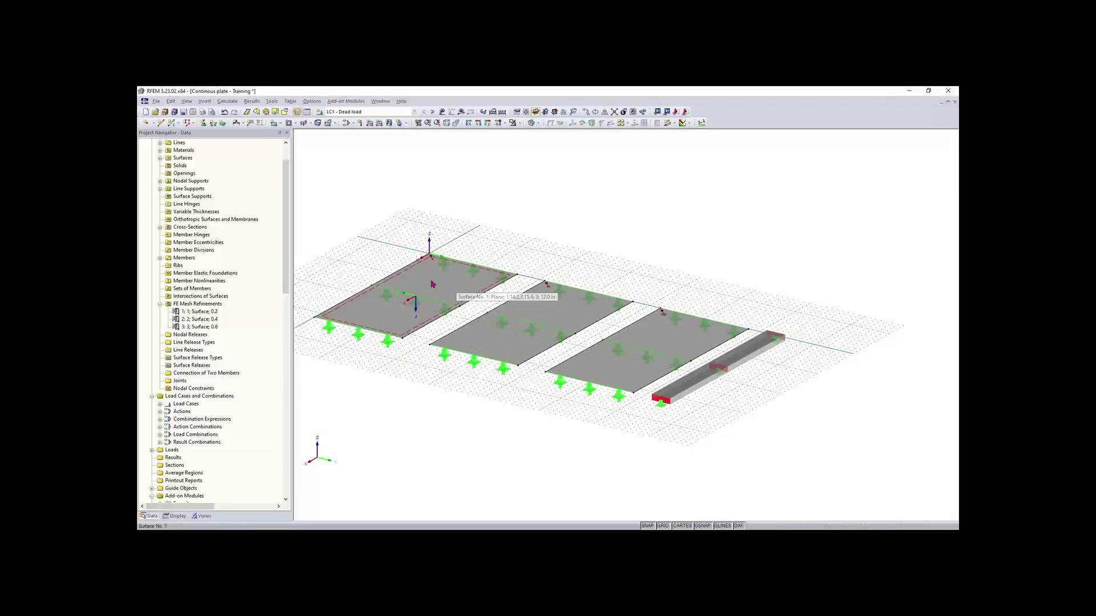
# Look through the load case, section and add-on module entries of the model data tree
pyautogui.scroll(-3, 290, 266)
pyautogui.scroll(-1, 290, 267)
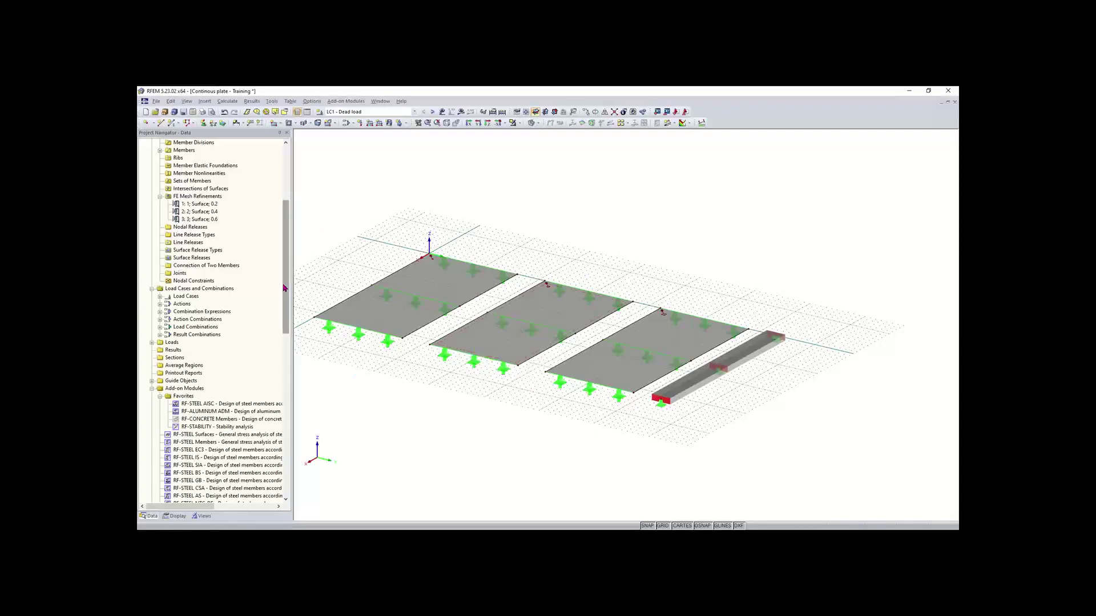
pyautogui.scroll(-2, 300, 298)
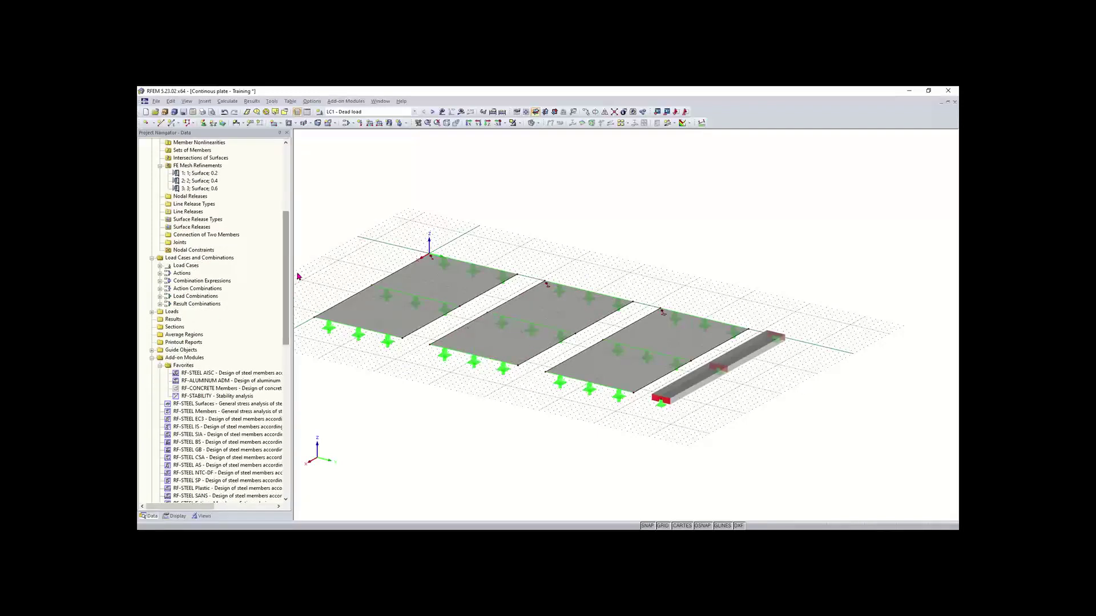
pyautogui.scroll(-3, 288, 271)
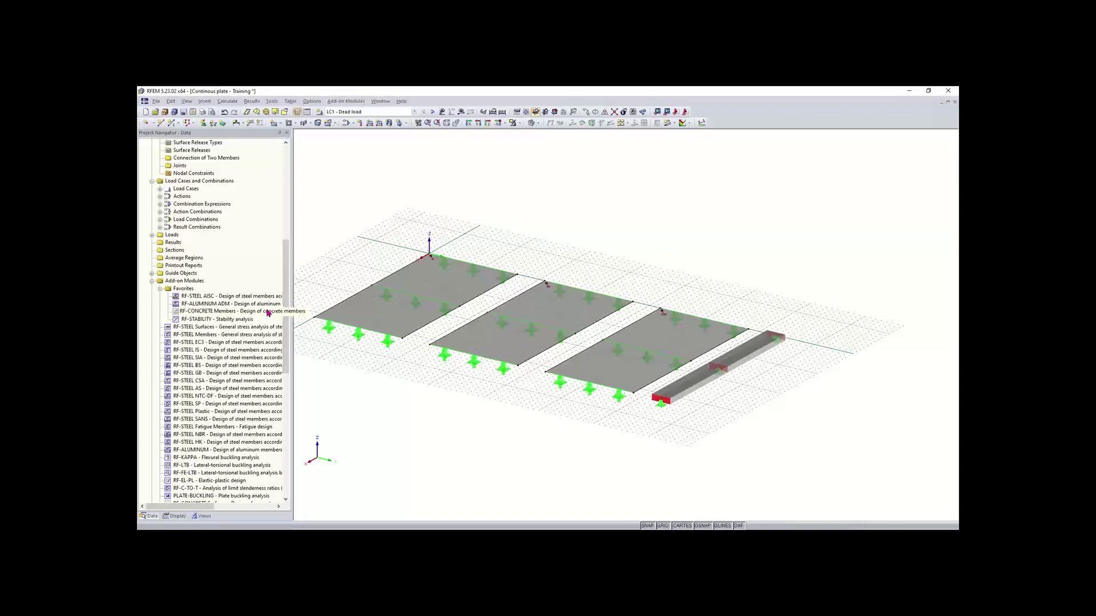
pyautogui.scroll(-5, 289, 318)
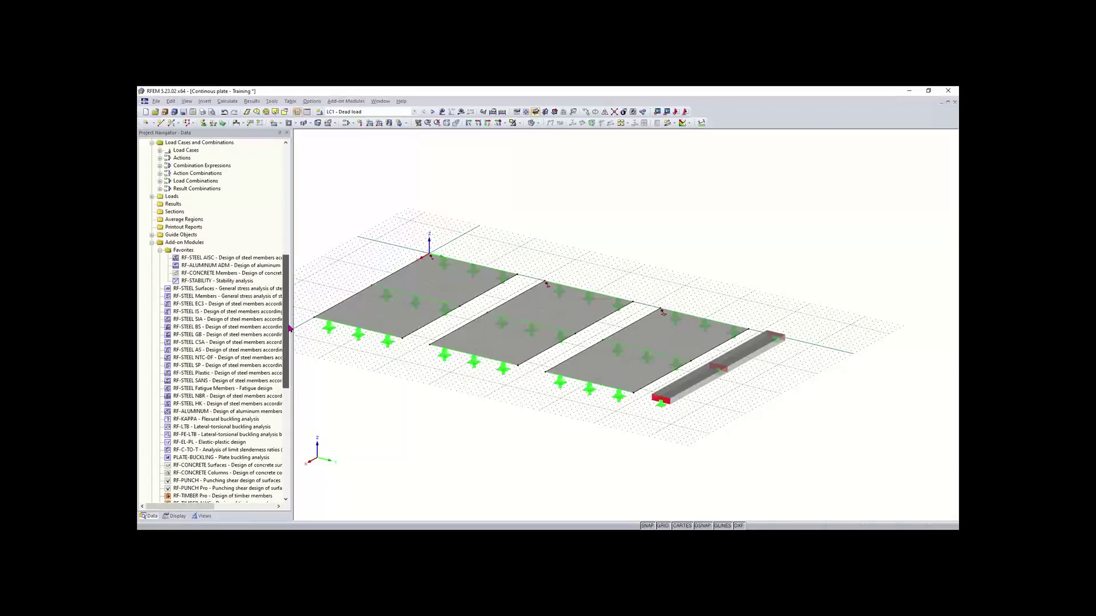
pyautogui.scroll(-2, 289, 325)
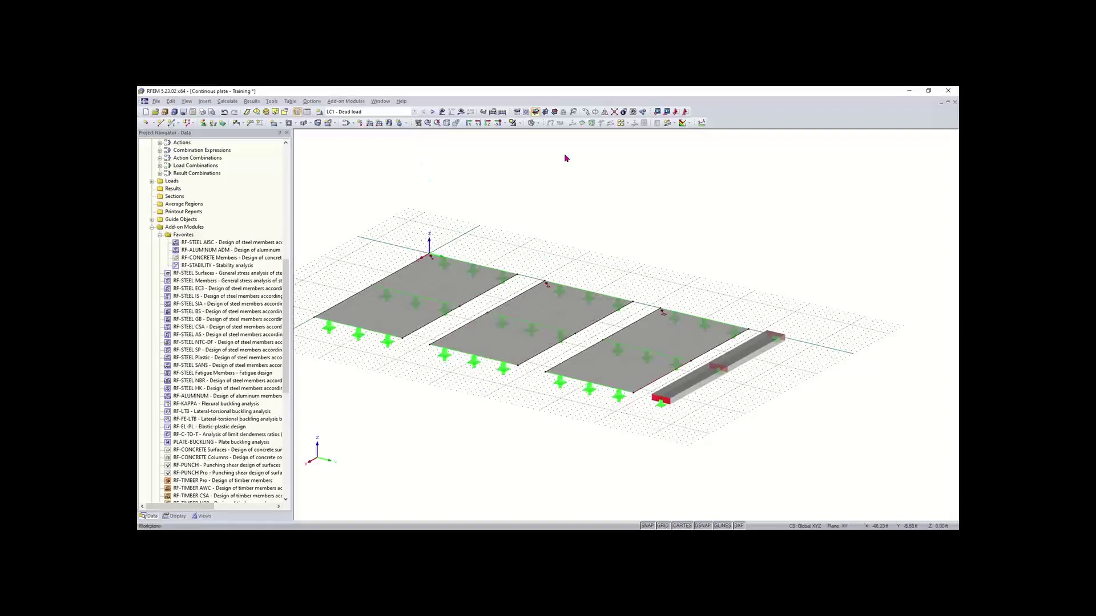
# Create a section named AA via plane across the first surface, from X 32, Y 8 ft to X 0, Y 8 ft
pyautogui.click(675, 127)
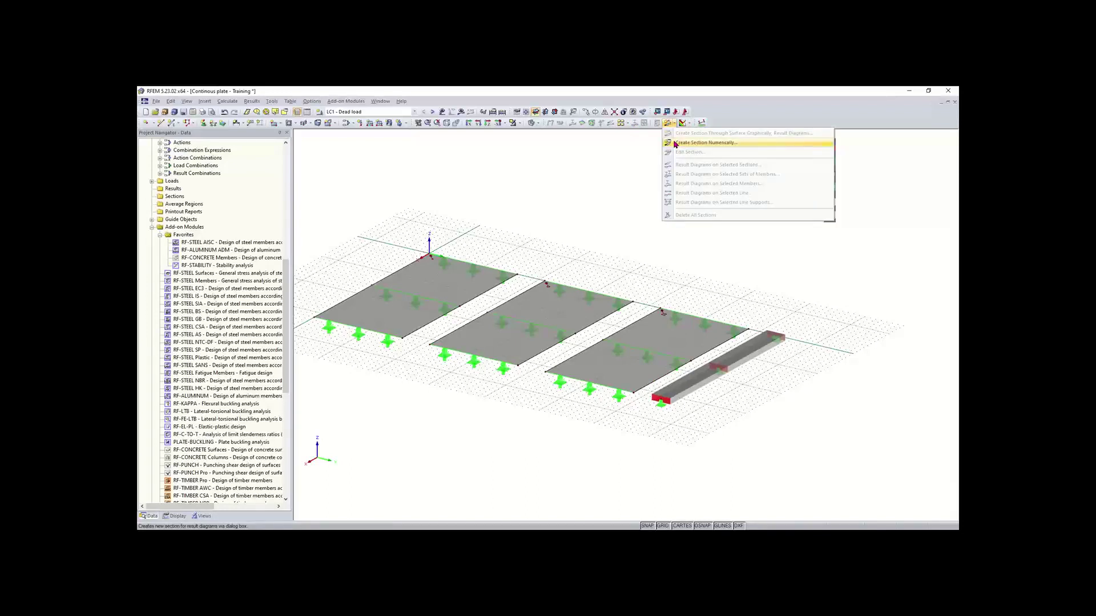
pyautogui.click(675, 143)
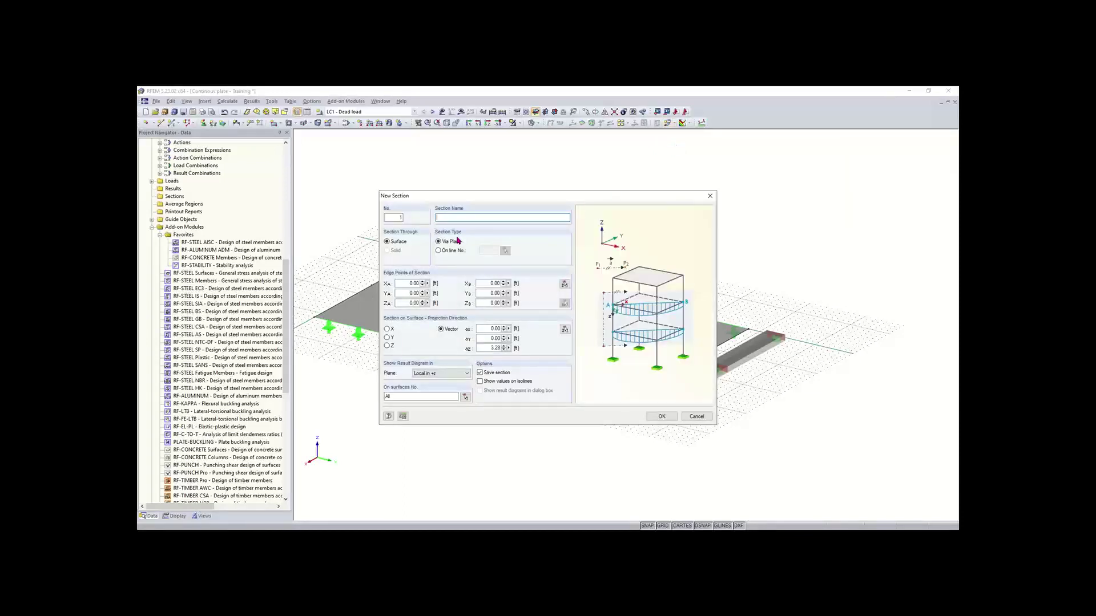
pyautogui.moveTo(478, 198); pyautogui.dragTo(458, 181)
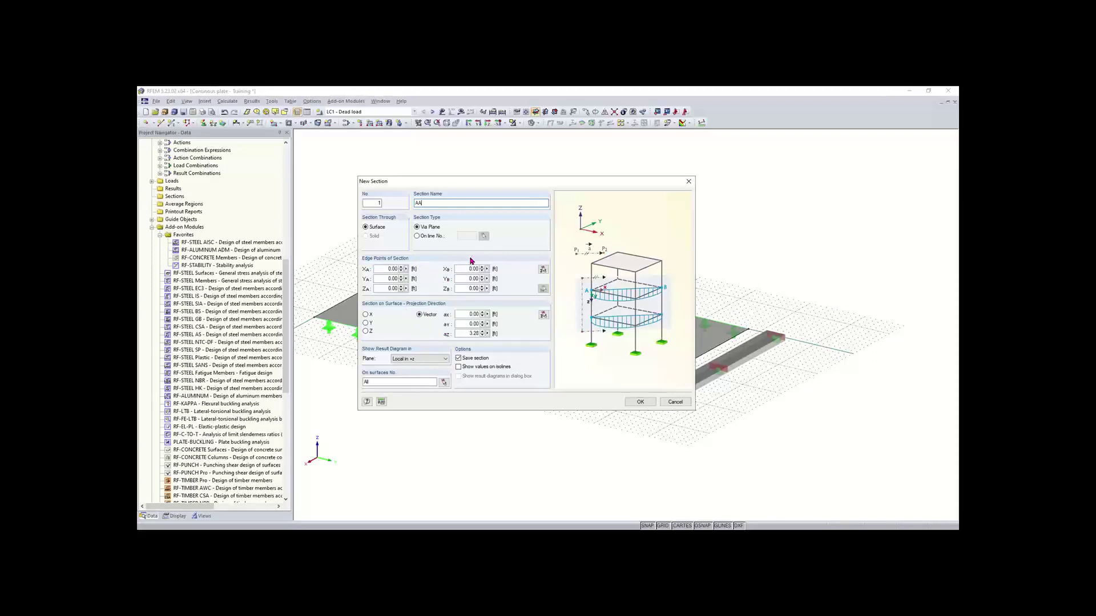
pyautogui.click(543, 270)
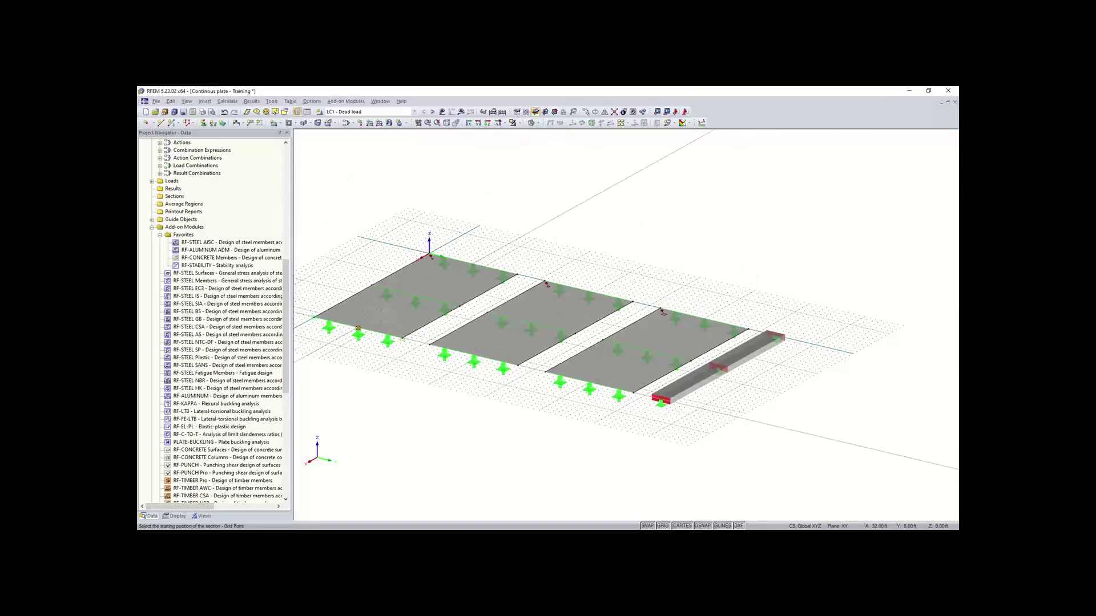
pyautogui.click(357, 328)
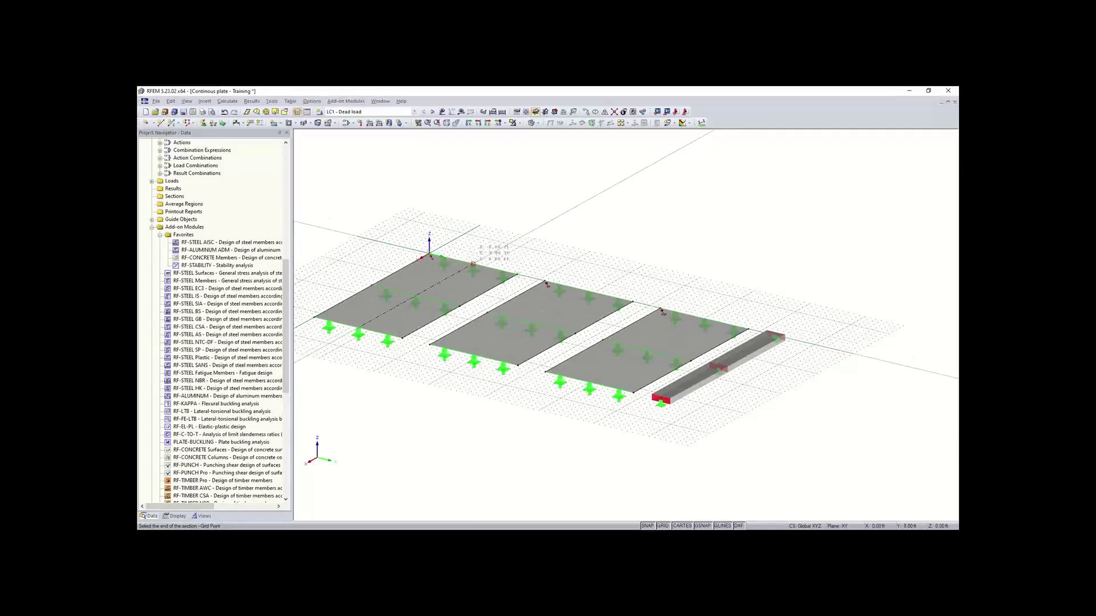
pyautogui.click(472, 264)
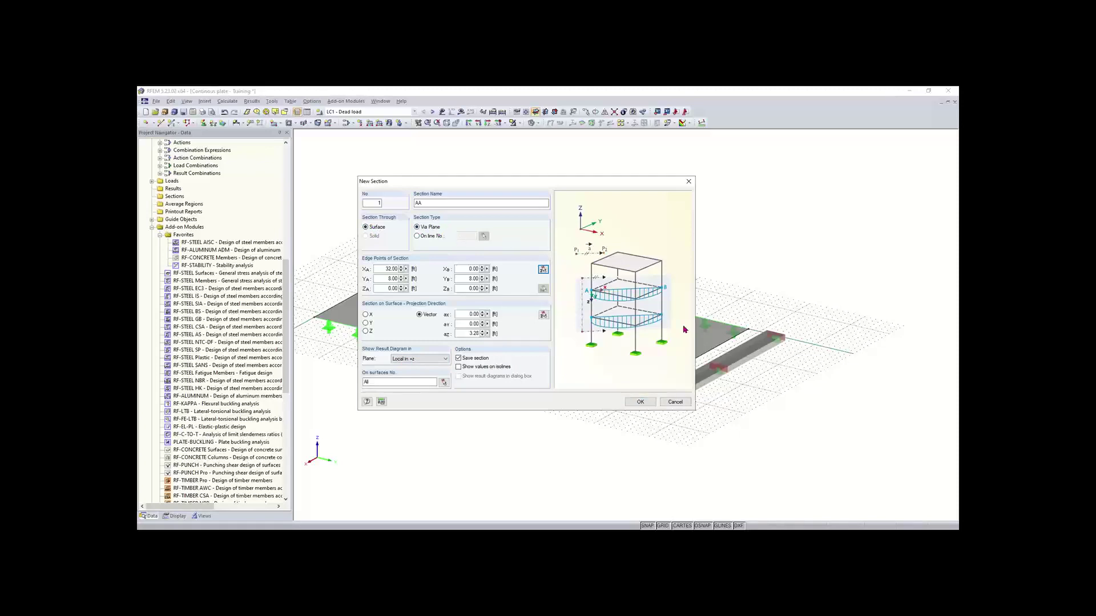
pyautogui.click(639, 402)
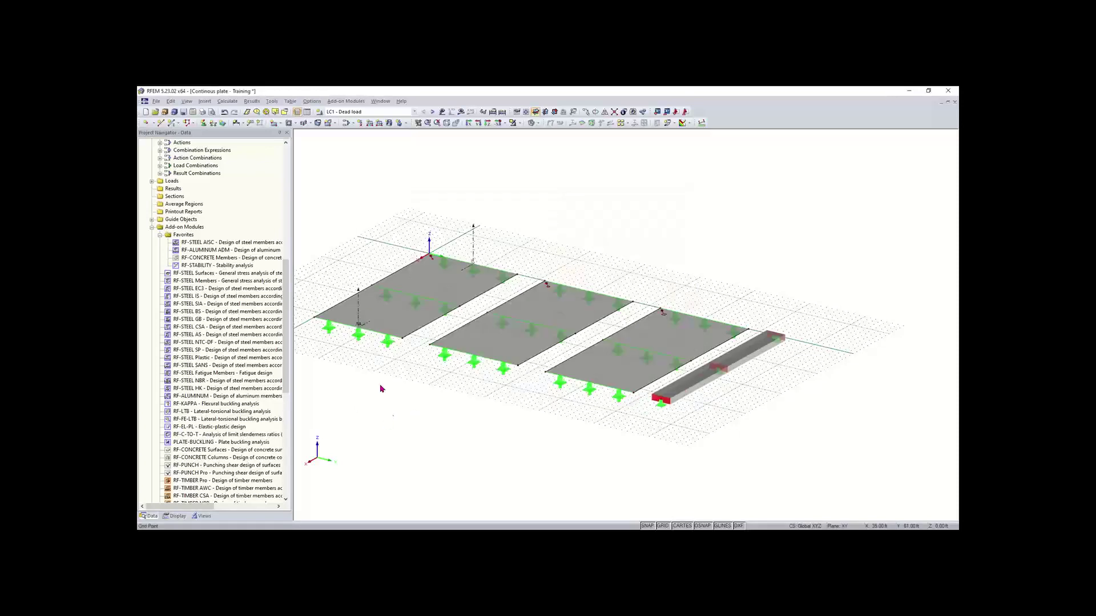
# Copy section AA onto the middle and third surfaces, at Y = 29 ft and Y = 50 ft
pyautogui.scroll(3, 399, 319)
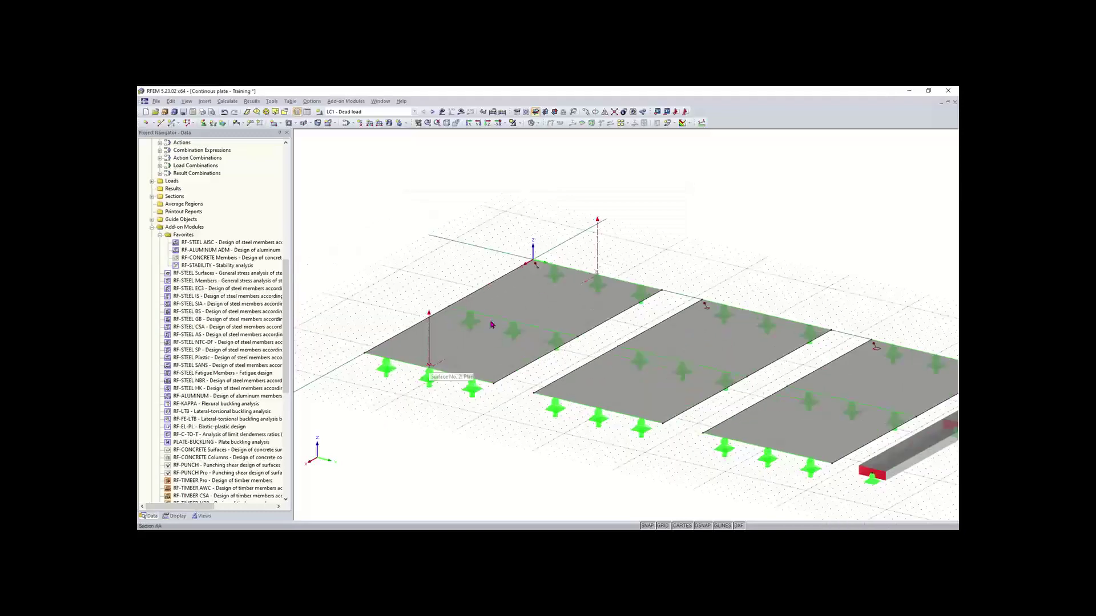
pyautogui.scroll(-1, 723, 303)
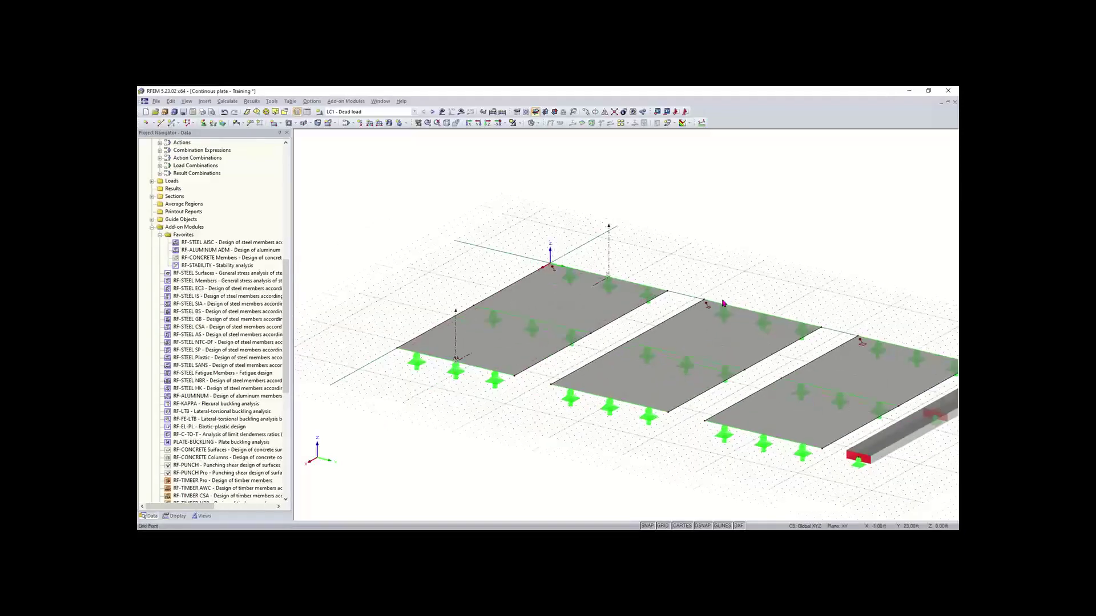
pyautogui.scroll(-1, 701, 274)
pyautogui.moveTo(702, 274); pyautogui.dragTo(611, 262, button='middle')
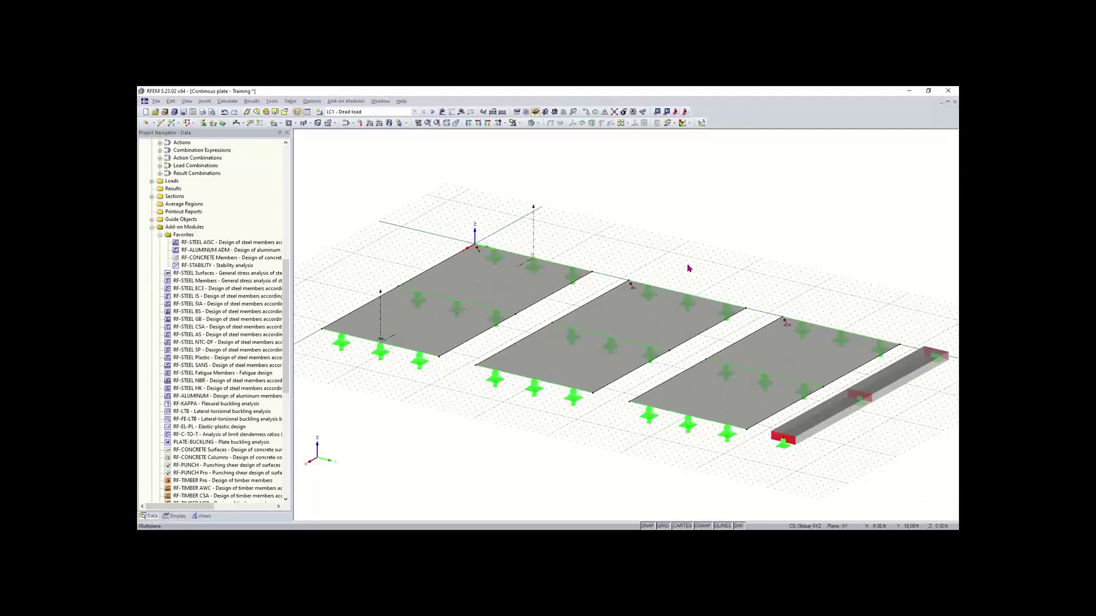
pyautogui.moveTo(687, 266); pyautogui.dragTo(586, 260, button='middle')
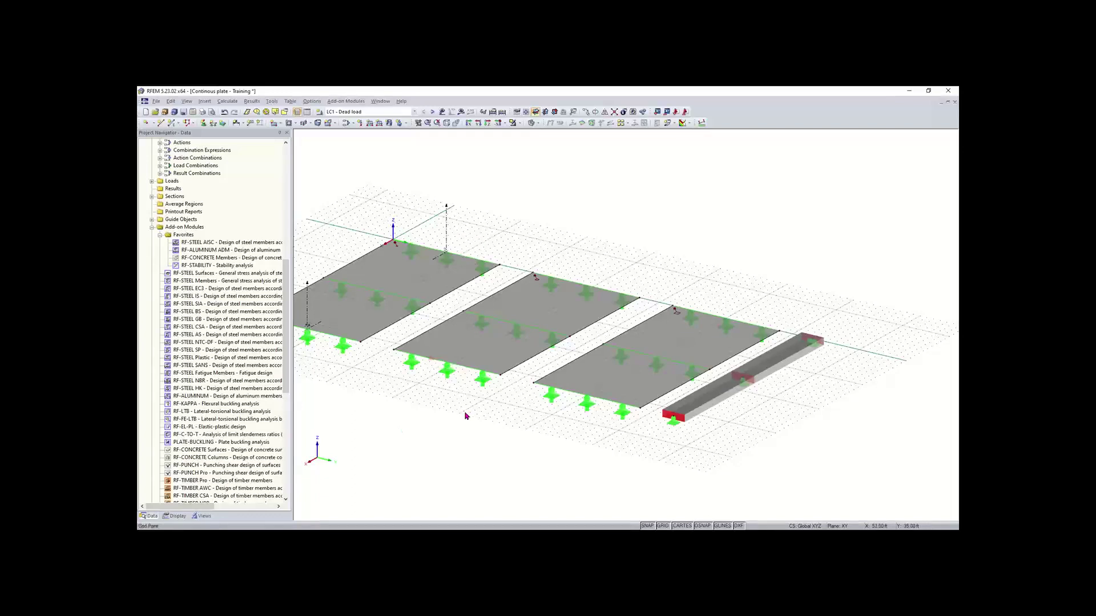
pyautogui.moveTo(463, 436); pyautogui.dragTo(490, 444, button='middle')
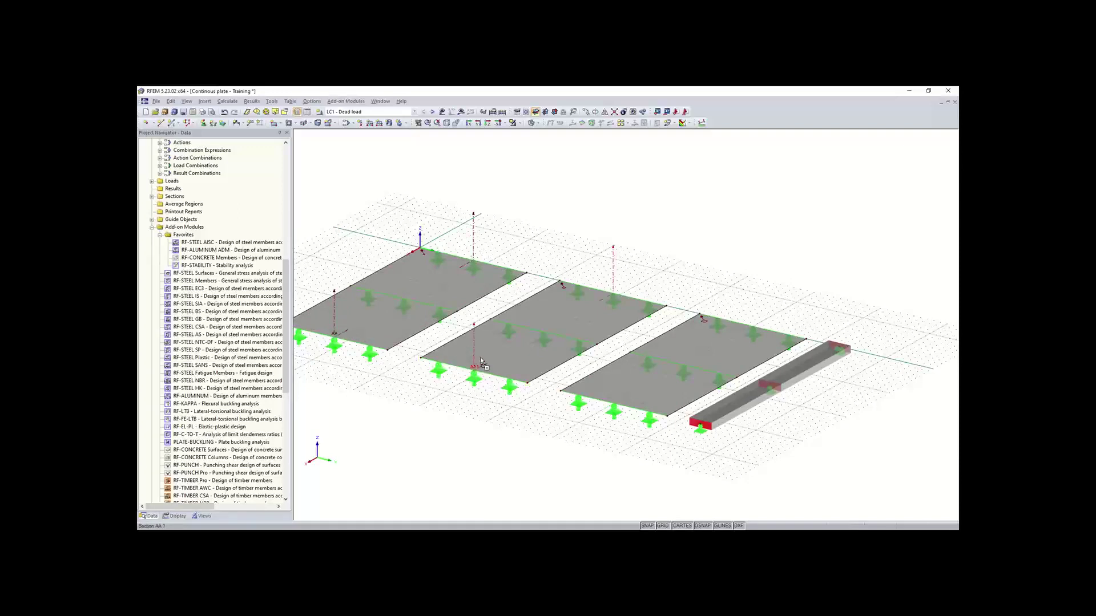
pyautogui.moveTo(615, 406); pyautogui.dragTo(478, 371)
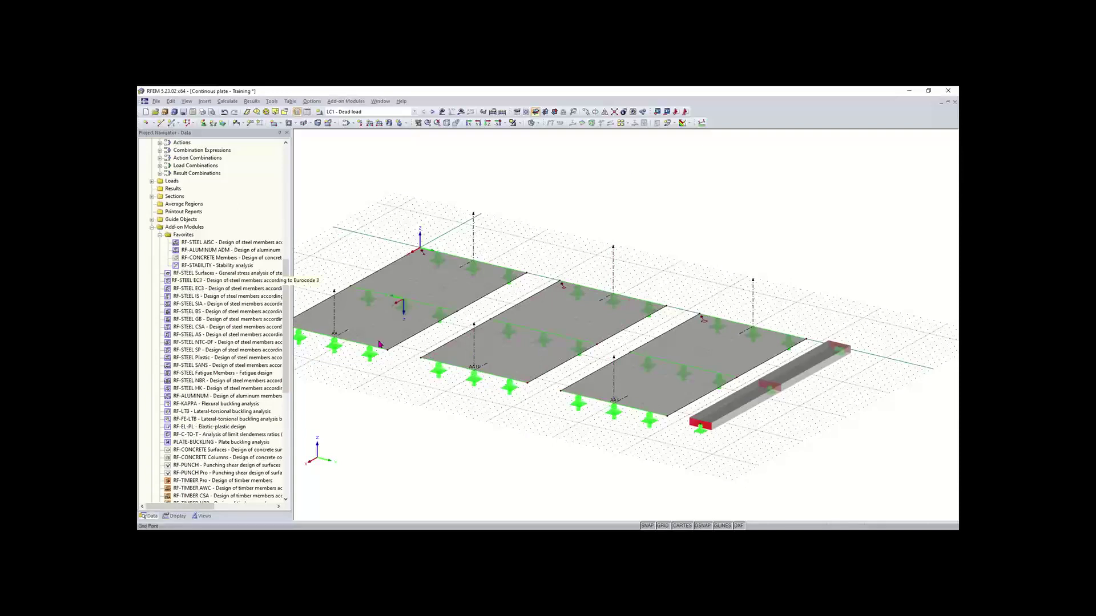
# Rename the copied section on the third surface, at Y = 50 ft, as AC
pyautogui.scroll(4, 239, 307)
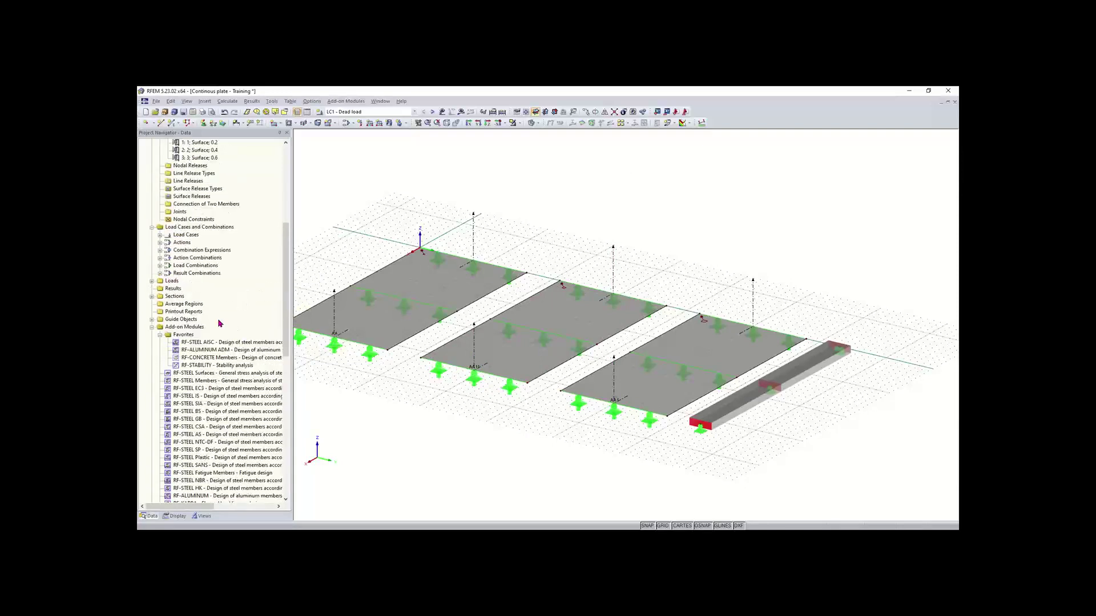
pyautogui.click(152, 297)
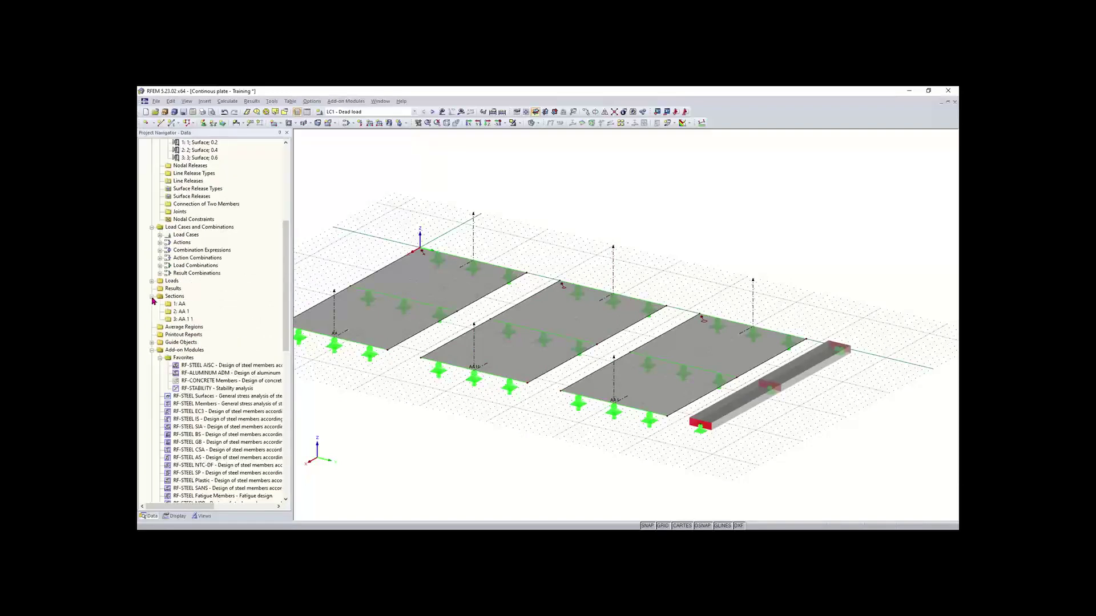
pyautogui.click(187, 312)
pyautogui.doubleClick(389, 251)
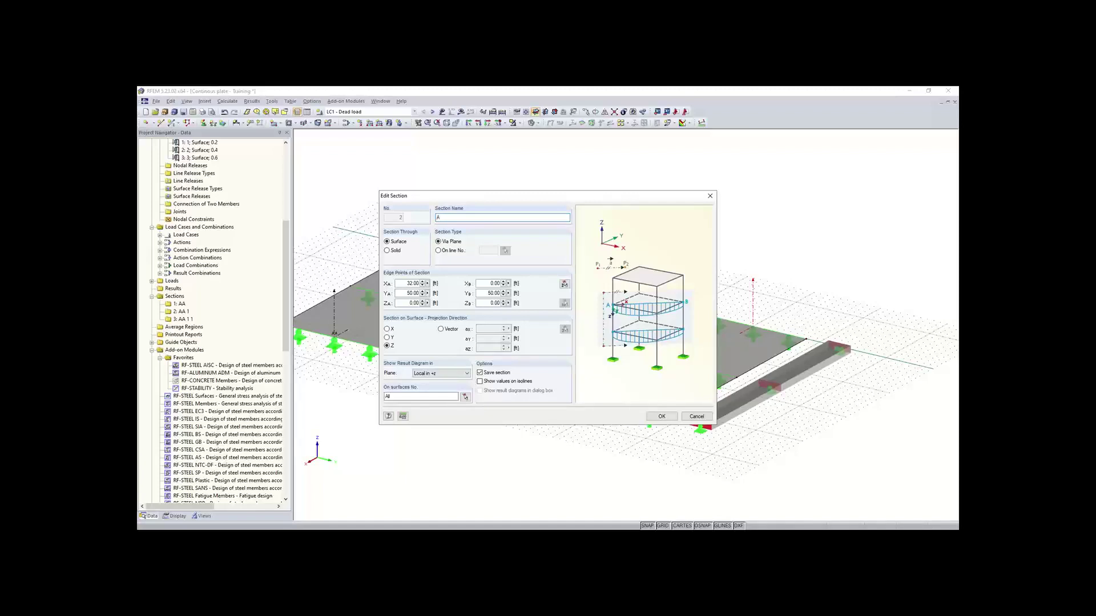
pyautogui.write('AC')
pyautogui.click(661, 416)
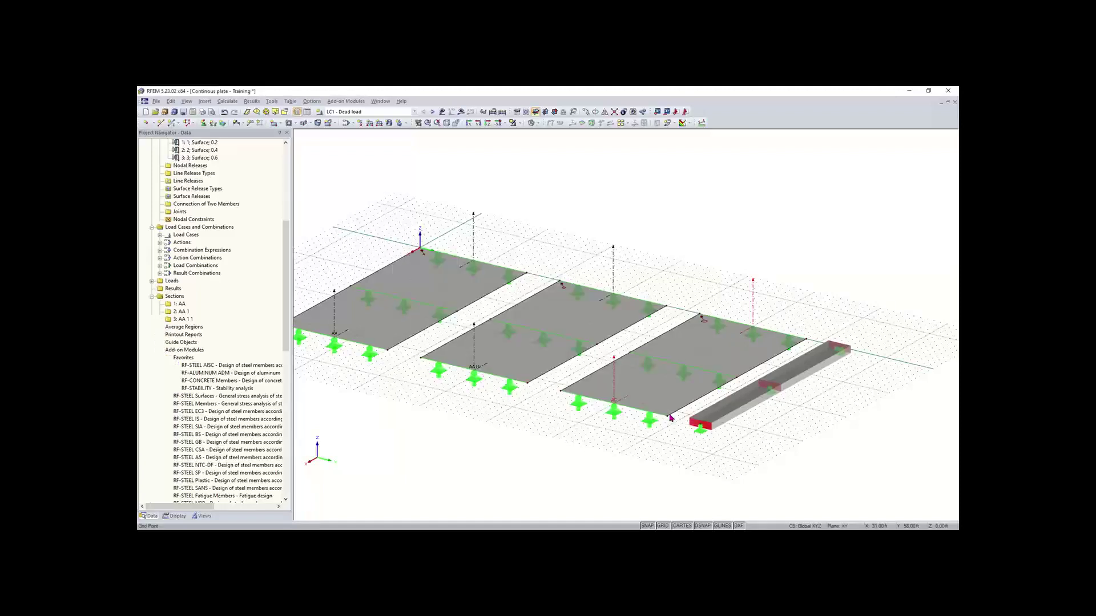
# Rename the copied section on the middle surface, at Y = 29 ft, as AB
pyautogui.rightClick(183, 318)
pyautogui.click(193, 324)
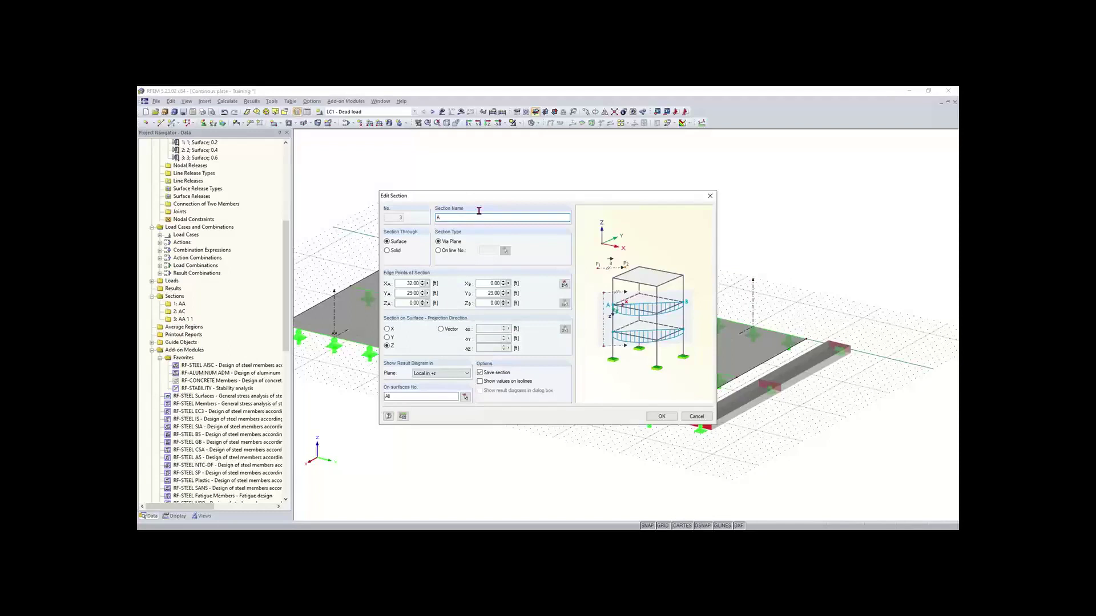
pyautogui.click(661, 416)
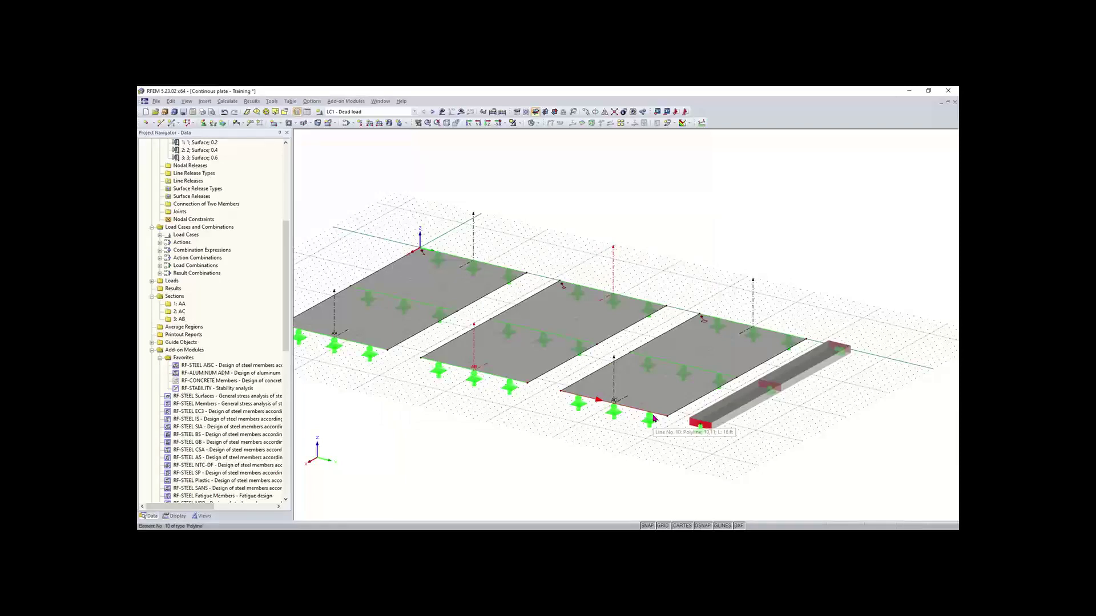
# Check the dead loads of LC1 on the model, hide them again and calculate all load cases and combinations
pyautogui.scroll(-1, 593, 448)
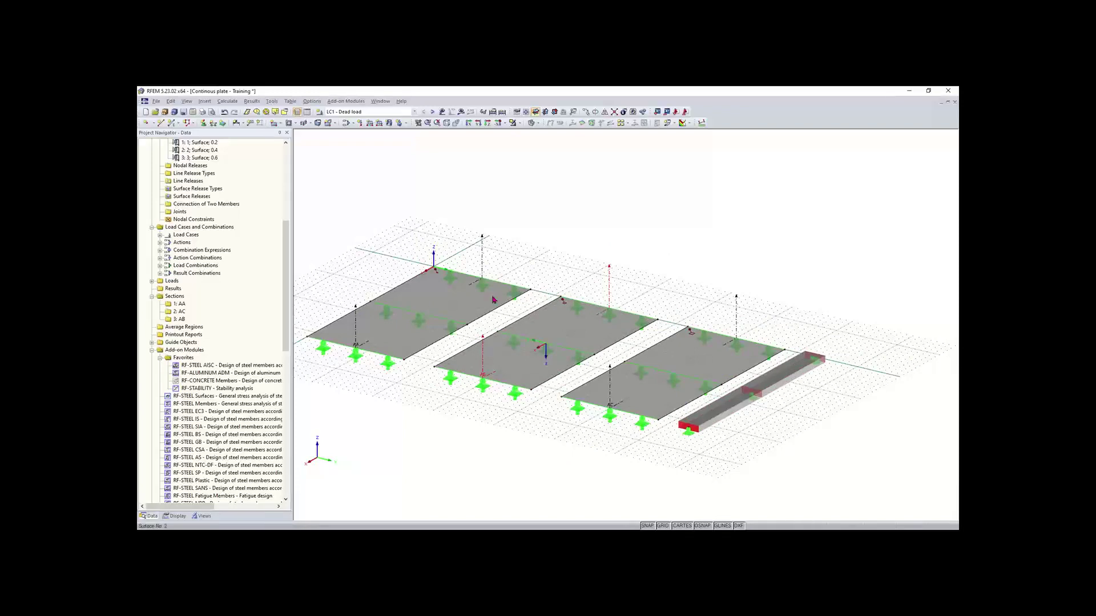
pyautogui.click(443, 112)
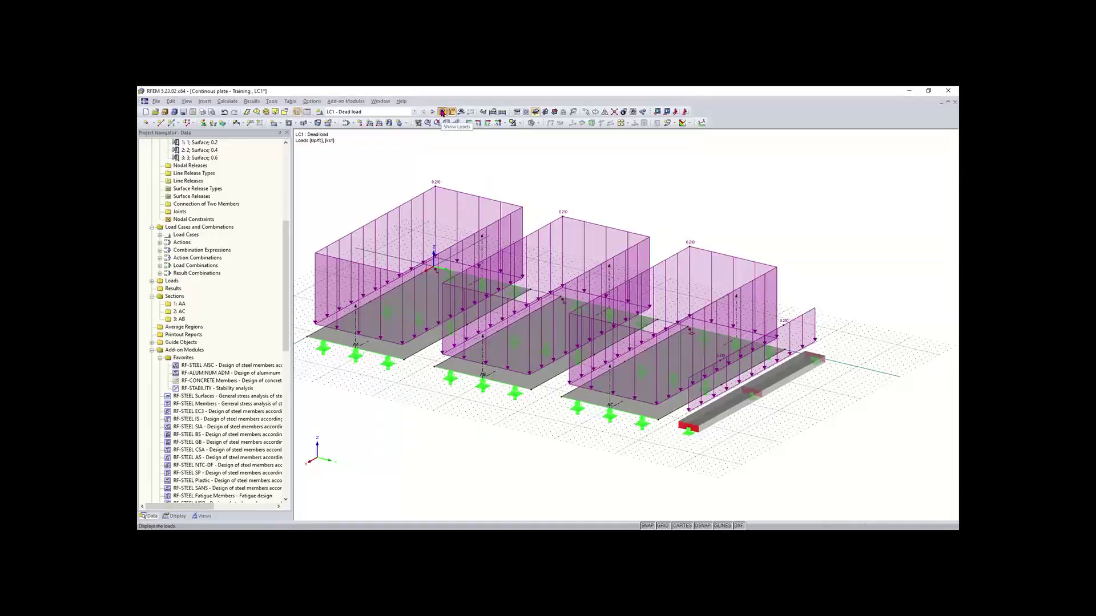
pyautogui.click(443, 113)
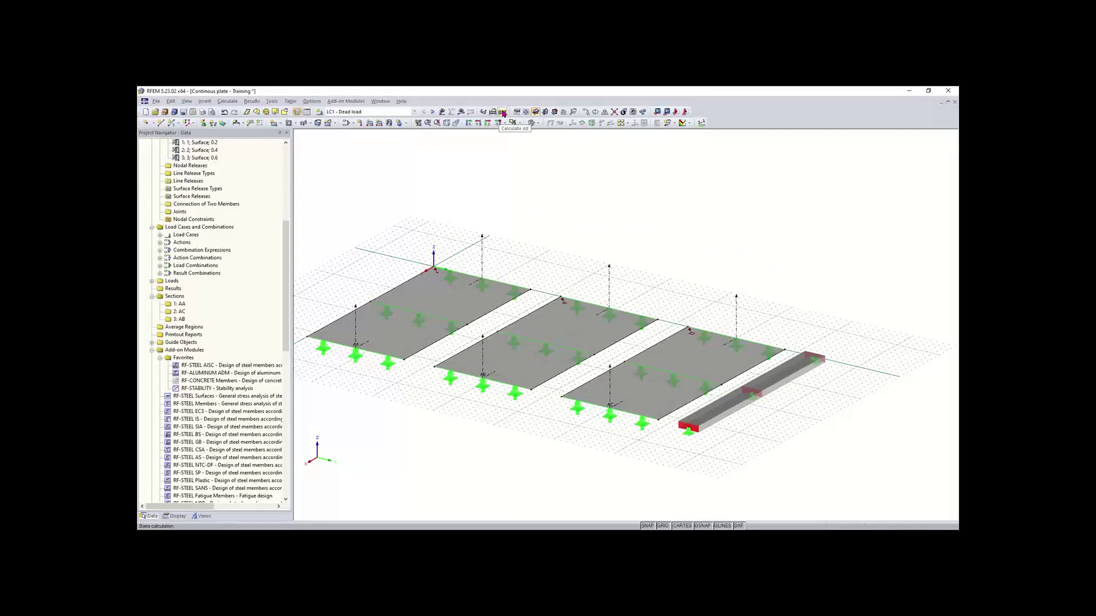
pyautogui.click(502, 113)
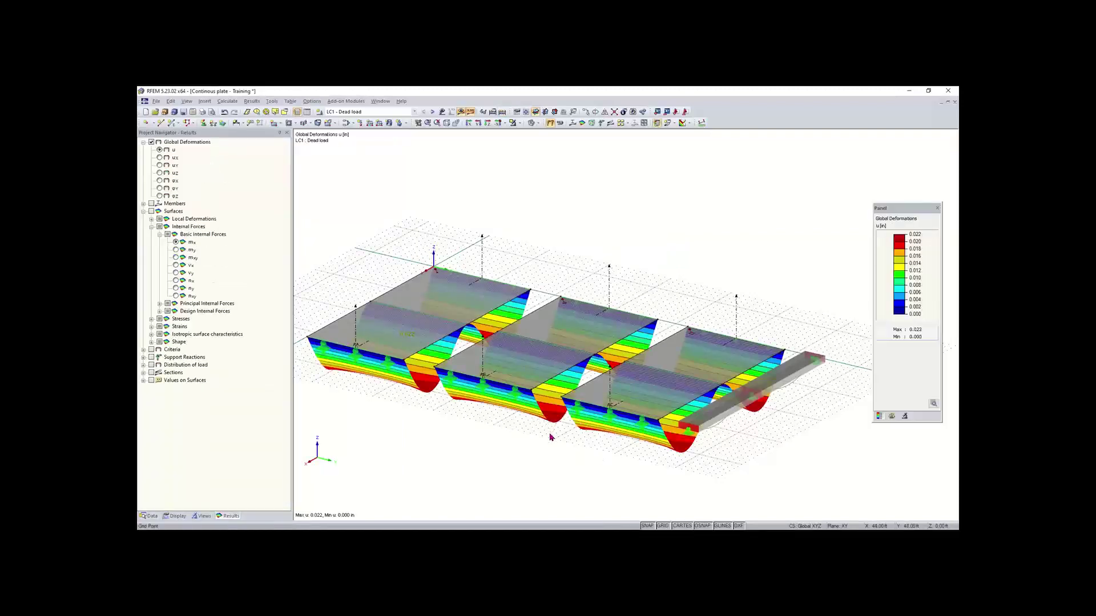
# Examine the global deformations u under the dead load on the three surfaces and the beam
pyautogui.moveTo(548, 436); pyautogui.dragTo(409, 371, button='middle')
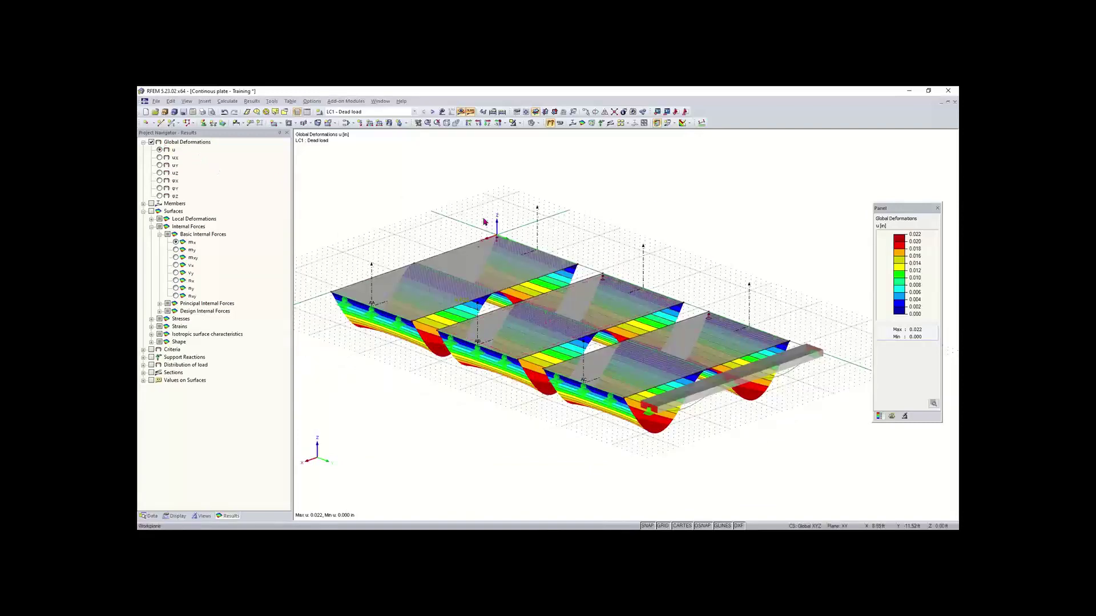
pyautogui.keyDown('ctrl'); pyautogui.moveTo(384, 374); pyautogui.dragTo(739, 355, button='middle'); pyautogui.keyUp('ctrl')
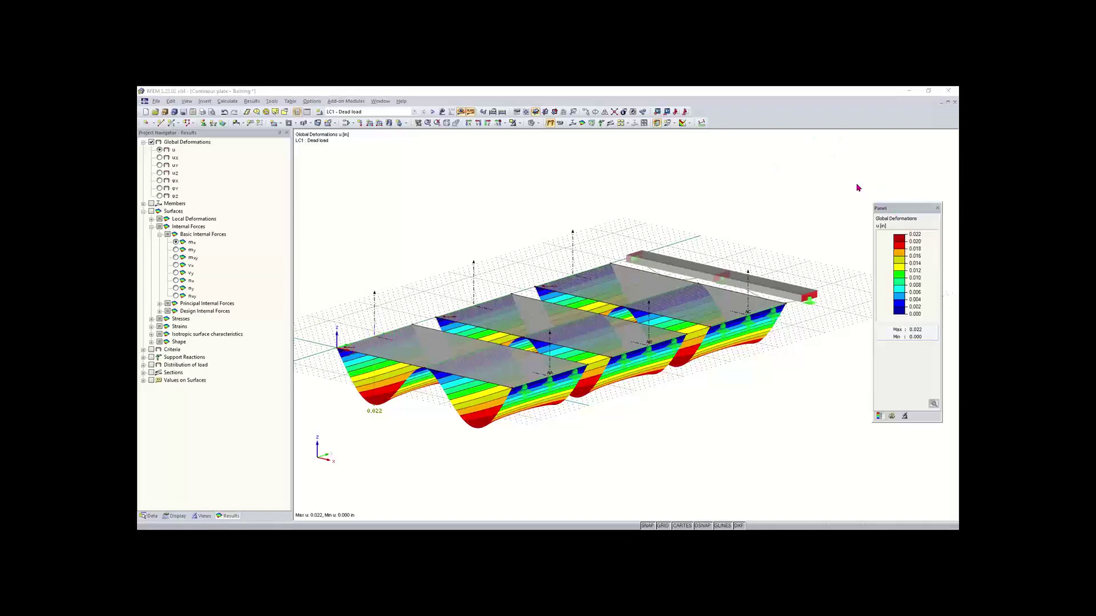
pyautogui.moveTo(894, 208); pyautogui.dragTo(863, 167)
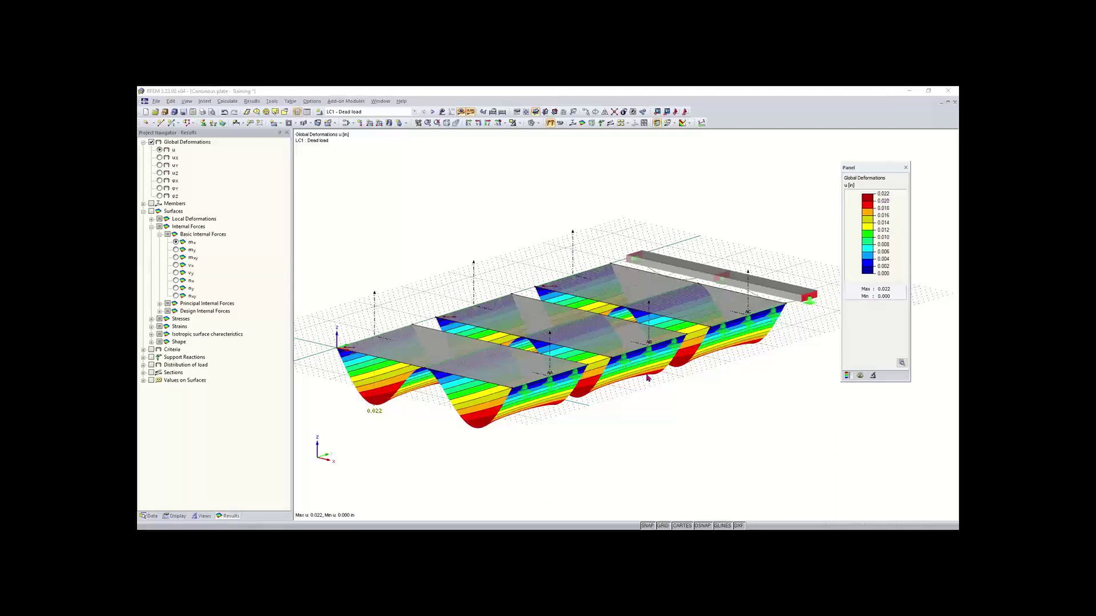
pyautogui.moveTo(565, 413); pyautogui.dragTo(545, 423, button='middle')
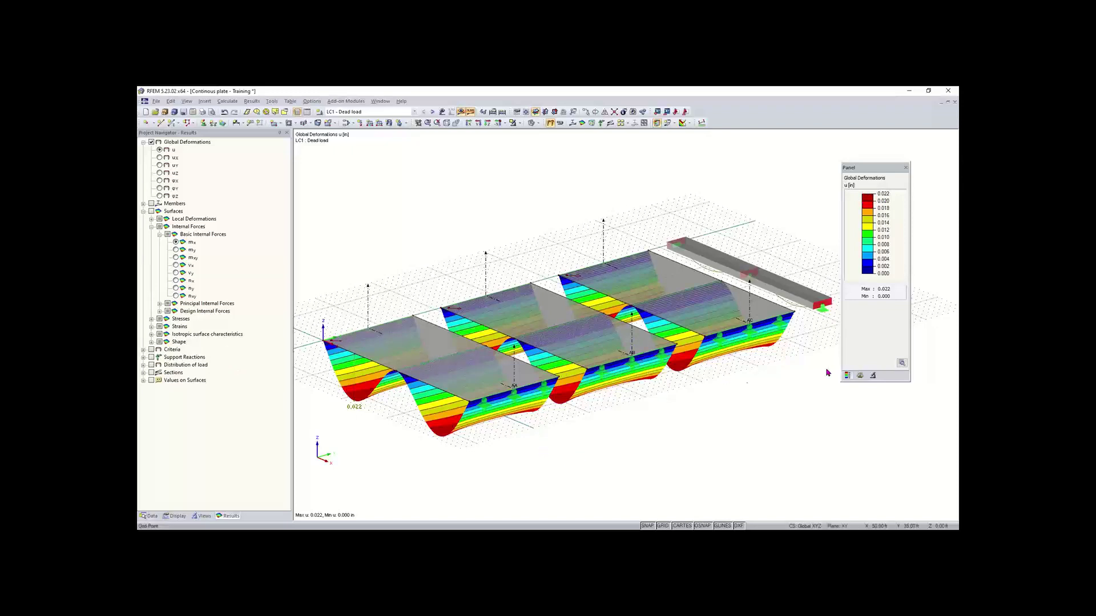
pyautogui.moveTo(801, 346); pyautogui.dragTo(667, 356, button='middle')
pyautogui.keyDown('ctrl'); pyautogui.moveTo(667, 356); pyautogui.dragTo(384, 341, button='middle'); pyautogui.keyUp('ctrl')
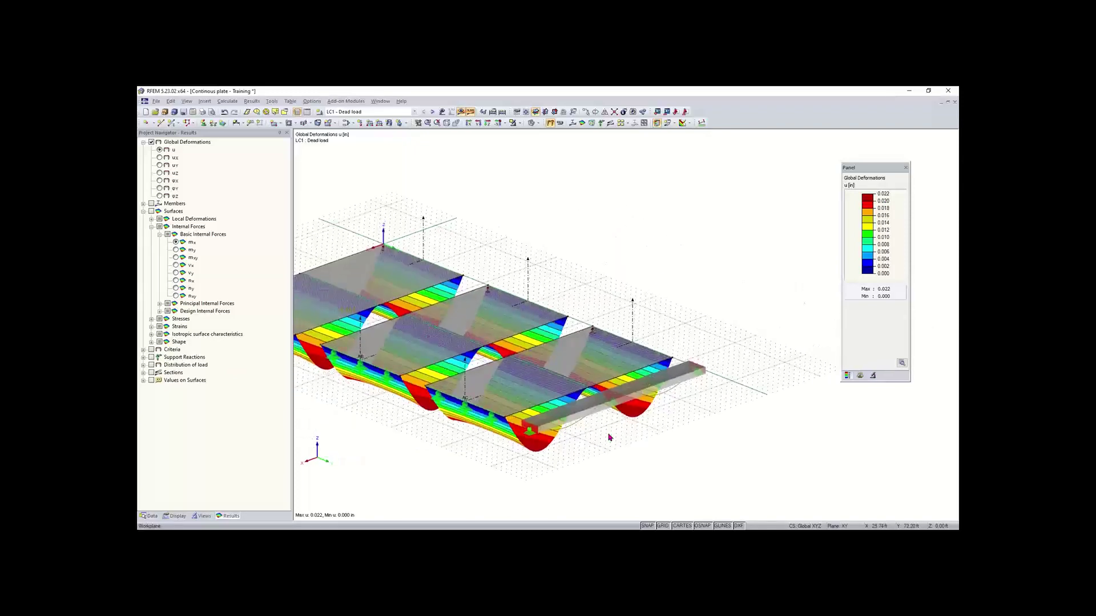
pyautogui.scroll(5, 609, 438)
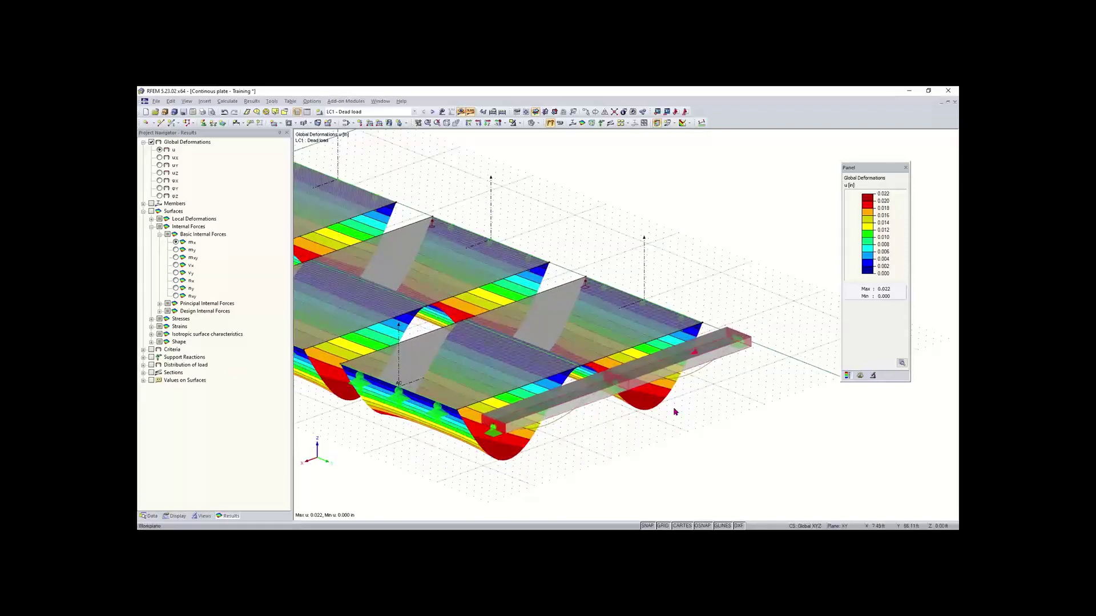
pyautogui.scroll(-1, 672, 415)
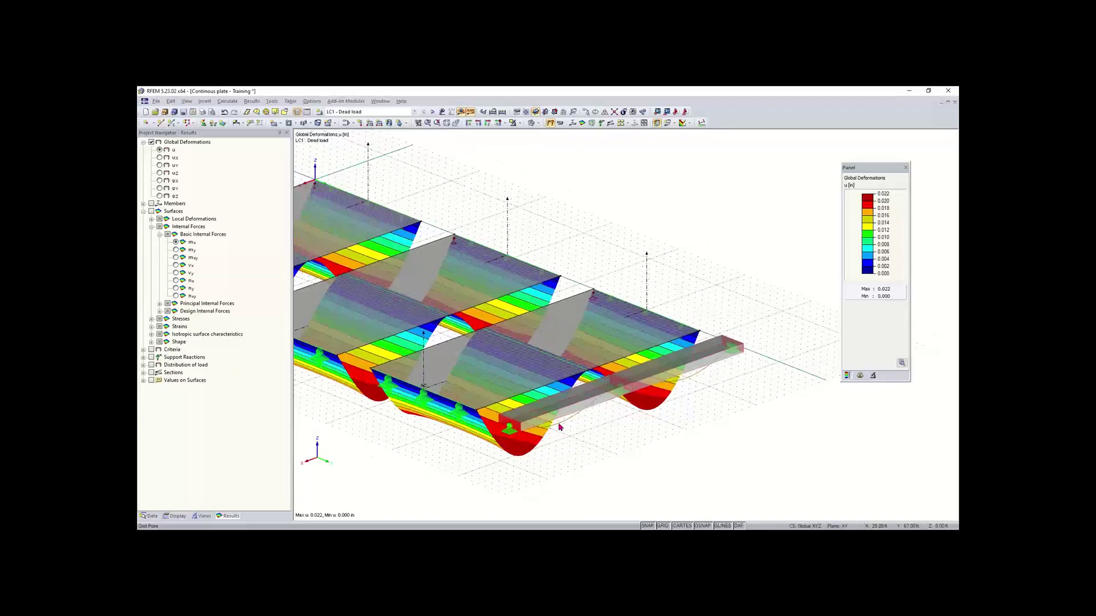
# Display the deformation of members as colored cross-sections so the beam's global deformation is shown in color
pyautogui.scroll(2, 702, 374)
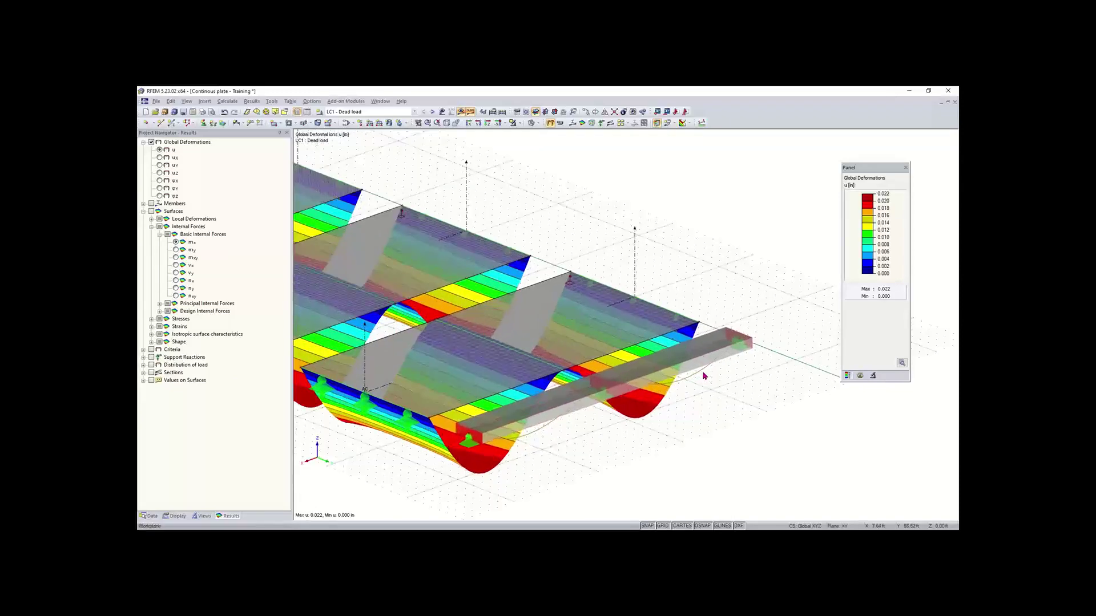
pyautogui.scroll(-1, 579, 392)
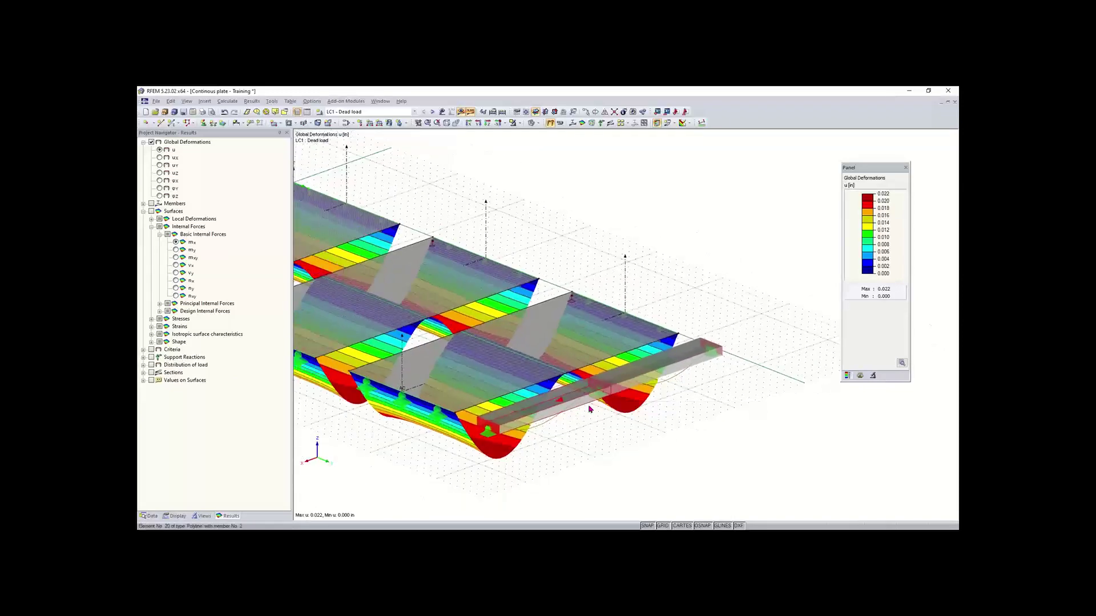
pyautogui.click(176, 517)
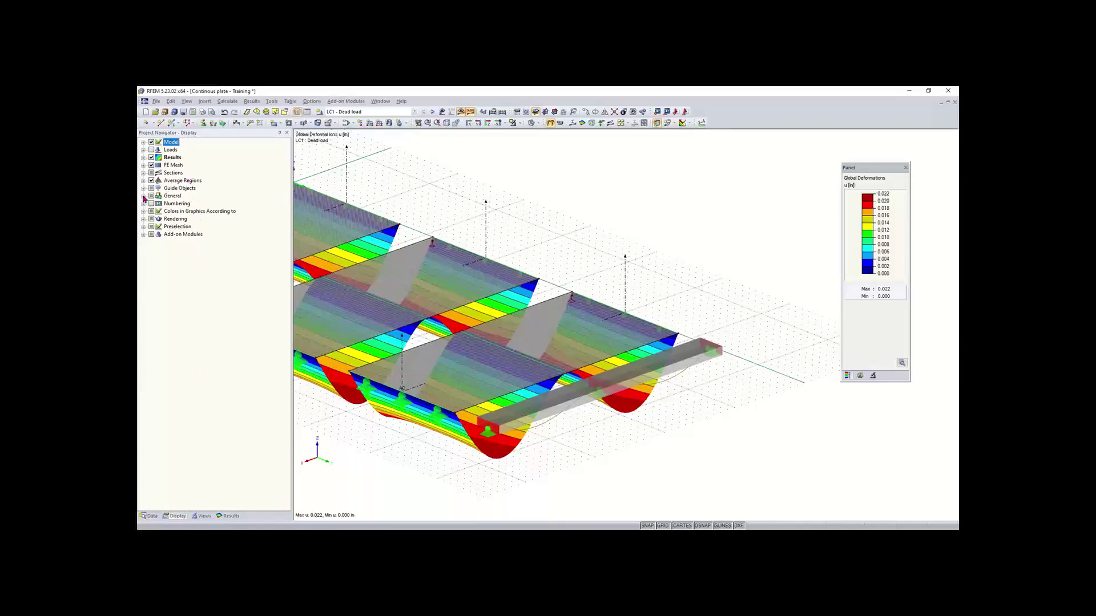
pyautogui.click(143, 157)
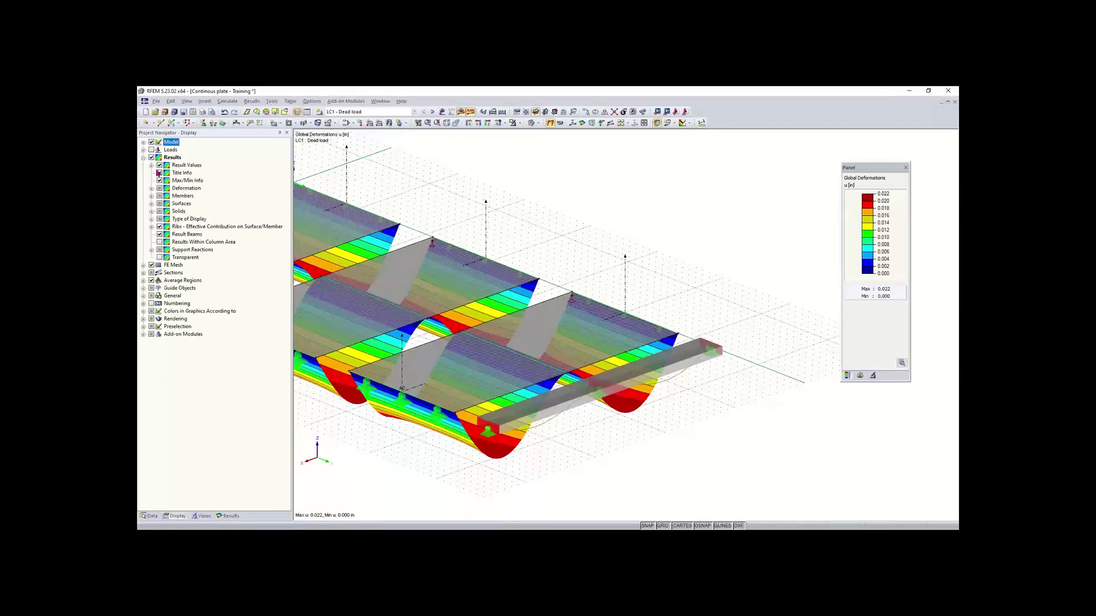
pyautogui.click(151, 188)
pyautogui.click(160, 195)
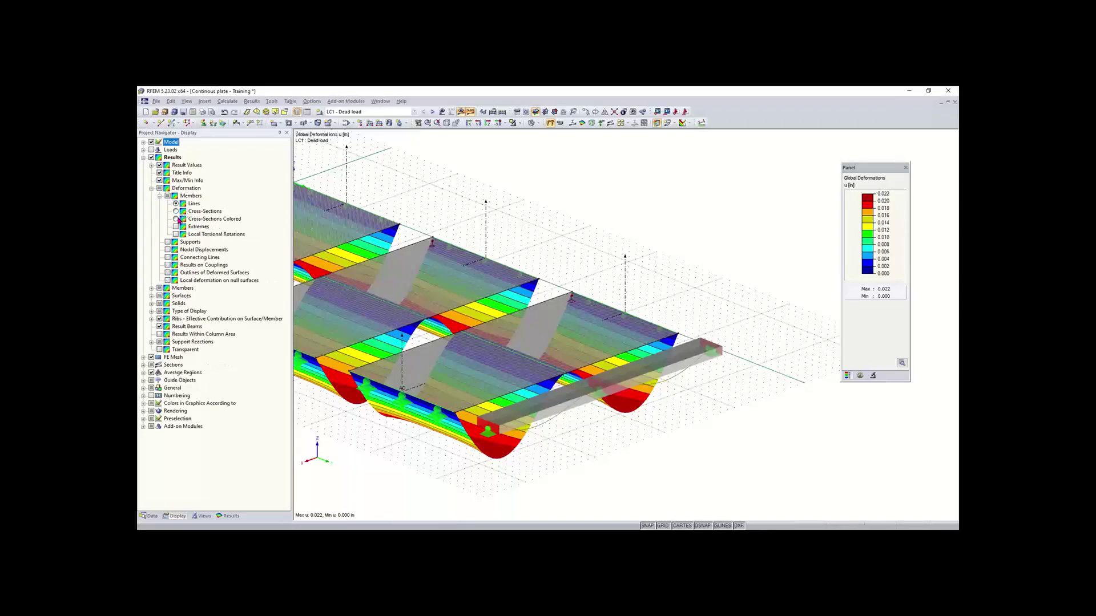
pyautogui.click(175, 220)
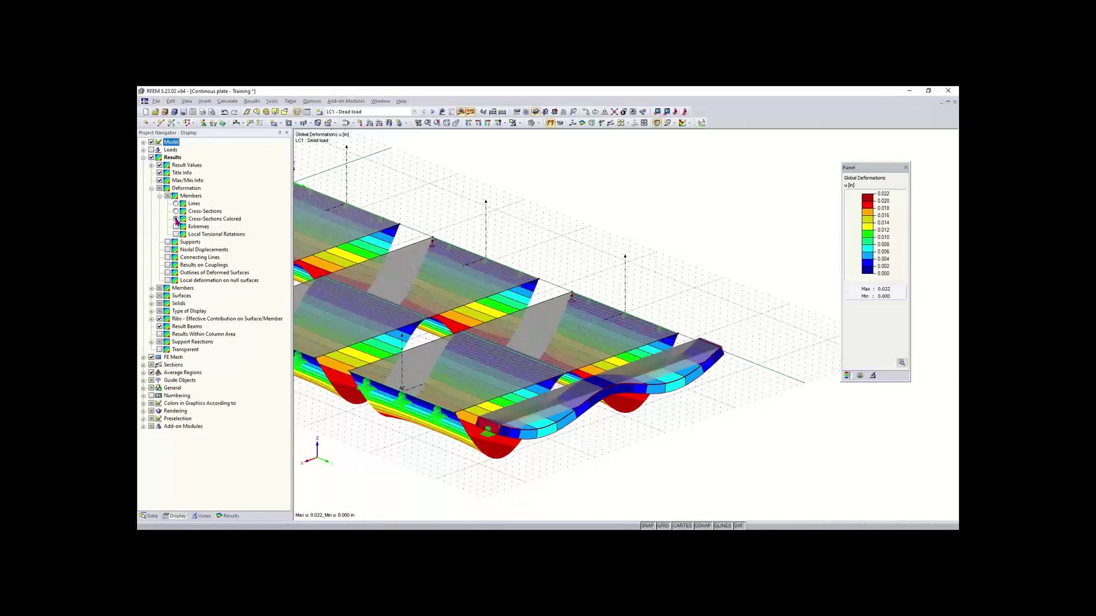
# Replace the global deformations with the member internal forces, showing the My diagram on the beam
pyautogui.click(227, 516)
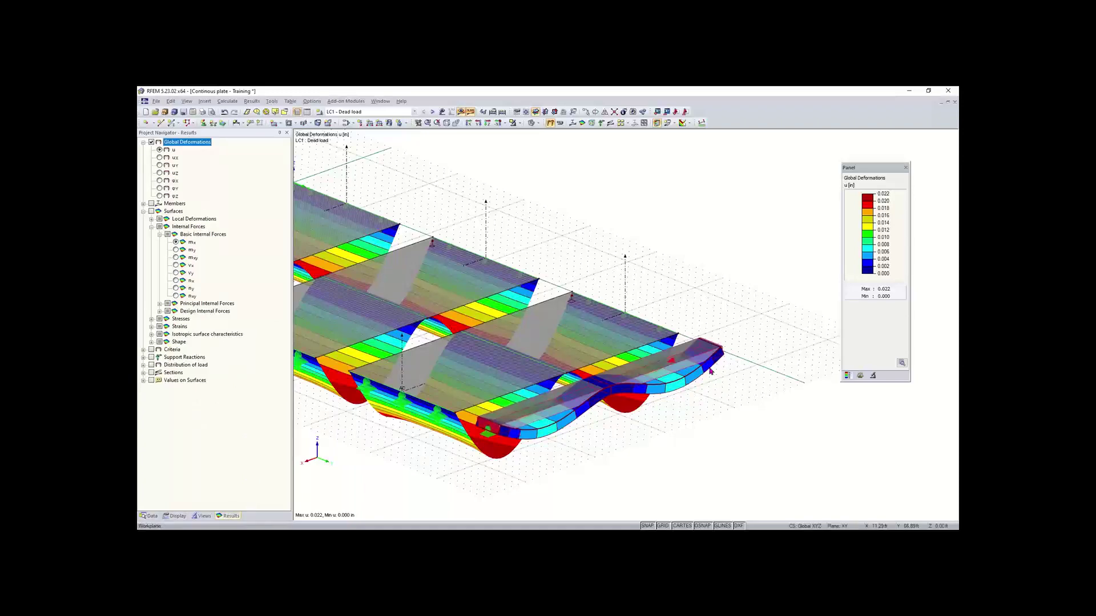
pyautogui.scroll(-1, 512, 435)
pyautogui.moveTo(512, 435); pyautogui.dragTo(659, 429, button='middle')
pyautogui.click(144, 205)
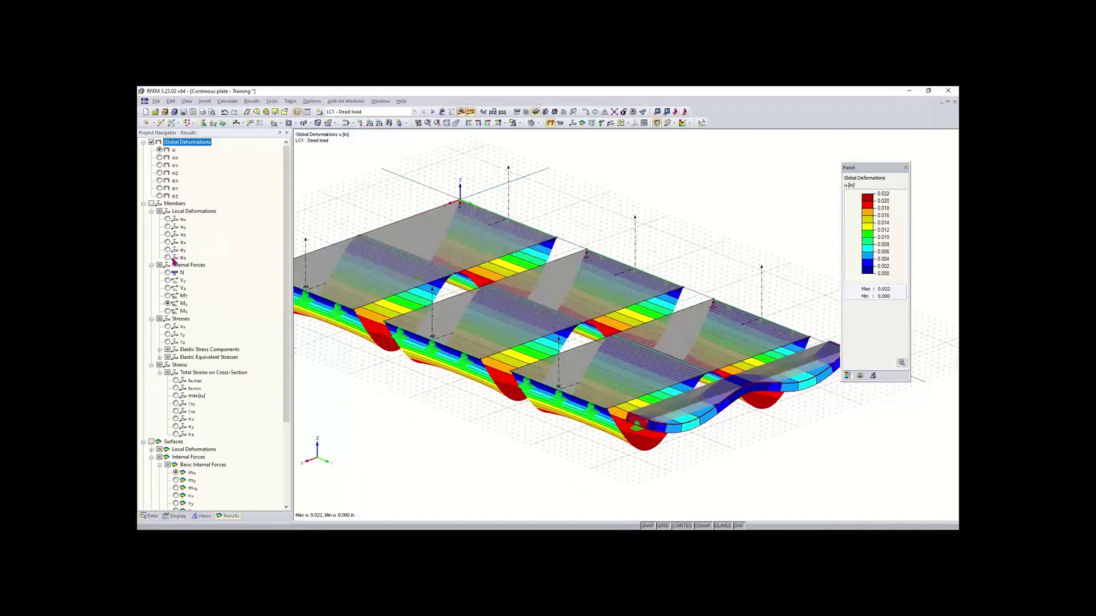
pyautogui.click(151, 204)
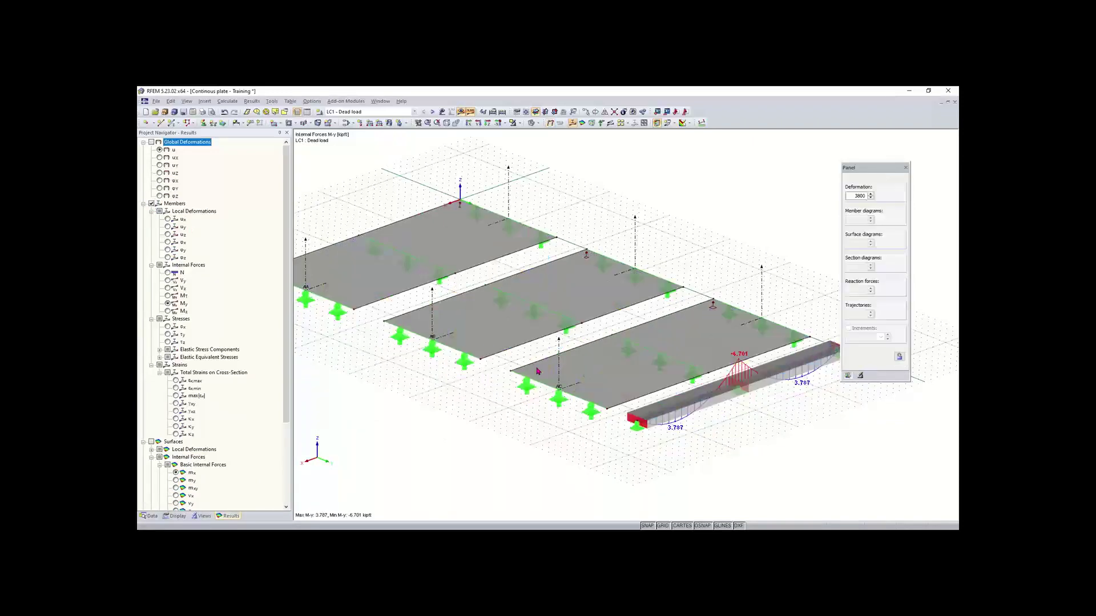
pyautogui.moveTo(559, 379); pyautogui.dragTo(337, 293, button='middle')
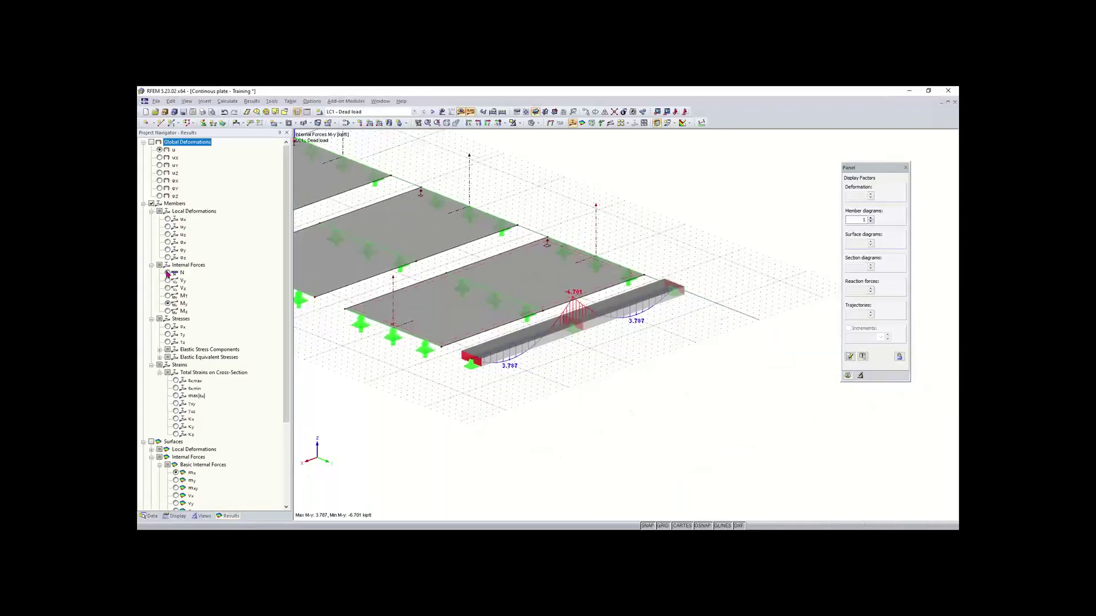
# Review the beam's internal force diagrams for N and Vy, and return to the My diagram
pyautogui.click(168, 273)
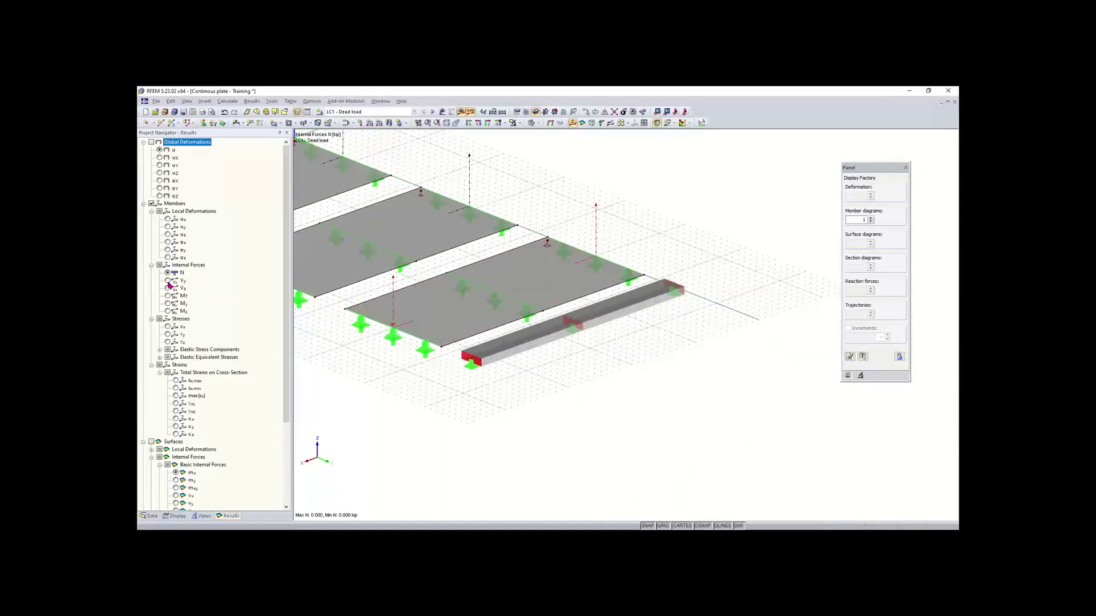
pyautogui.click(168, 281)
pyautogui.click(168, 304)
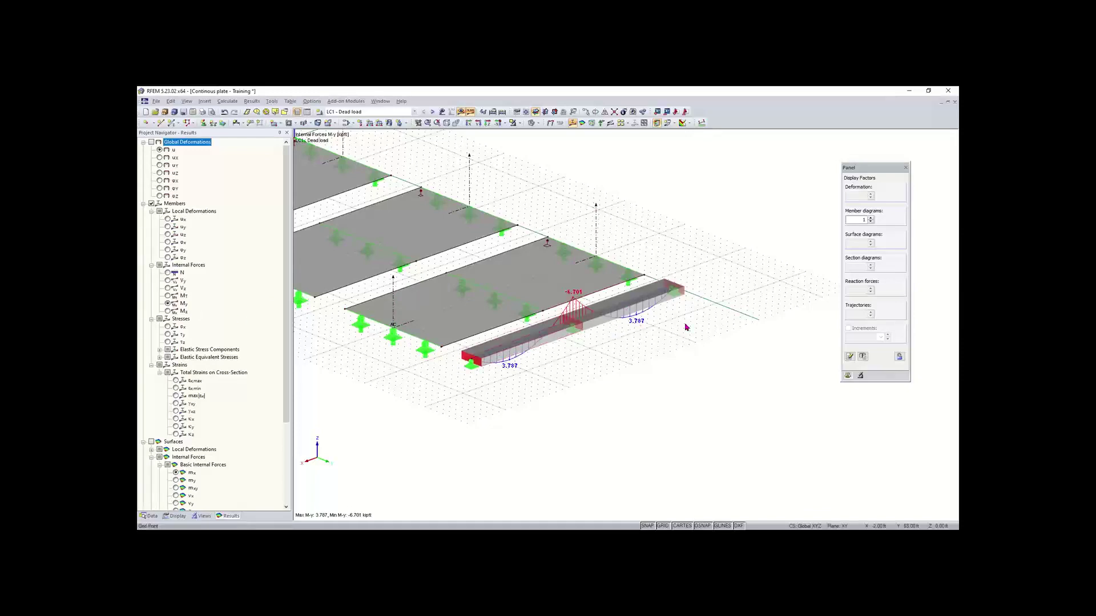
# Show the surface results with basic internal forces mx on the three plates alongside the beam's My diagram
pyautogui.scroll(-1, 350, 361)
pyautogui.moveTo(393, 371); pyautogui.dragTo(539, 427, button='middle')
pyautogui.scroll(-3, 225, 352)
pyautogui.scroll(-3, 226, 352)
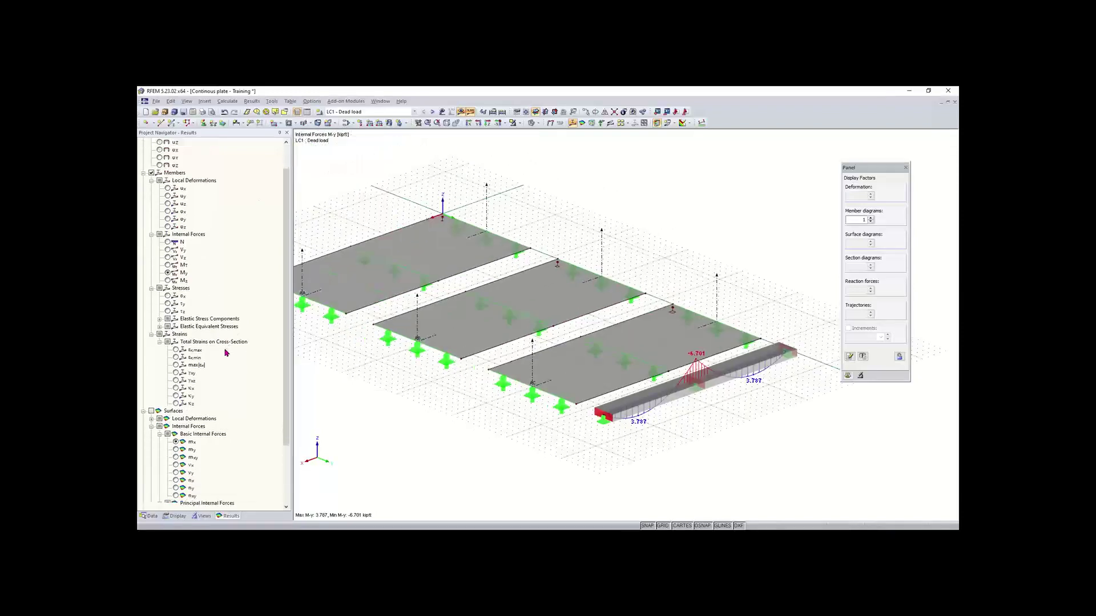
pyautogui.scroll(-4, 225, 353)
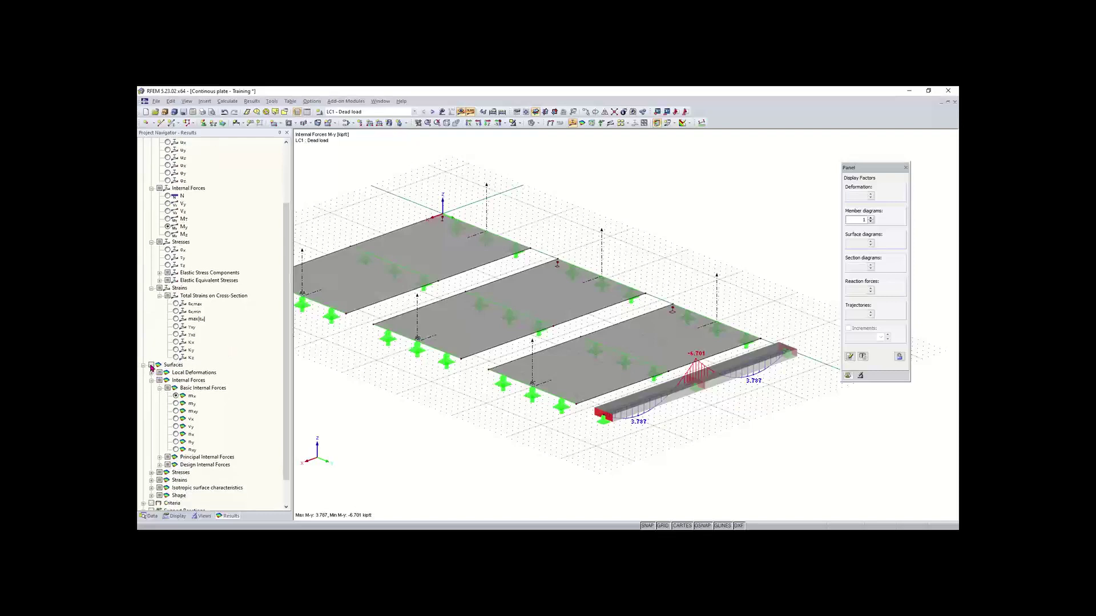
pyautogui.click(151, 366)
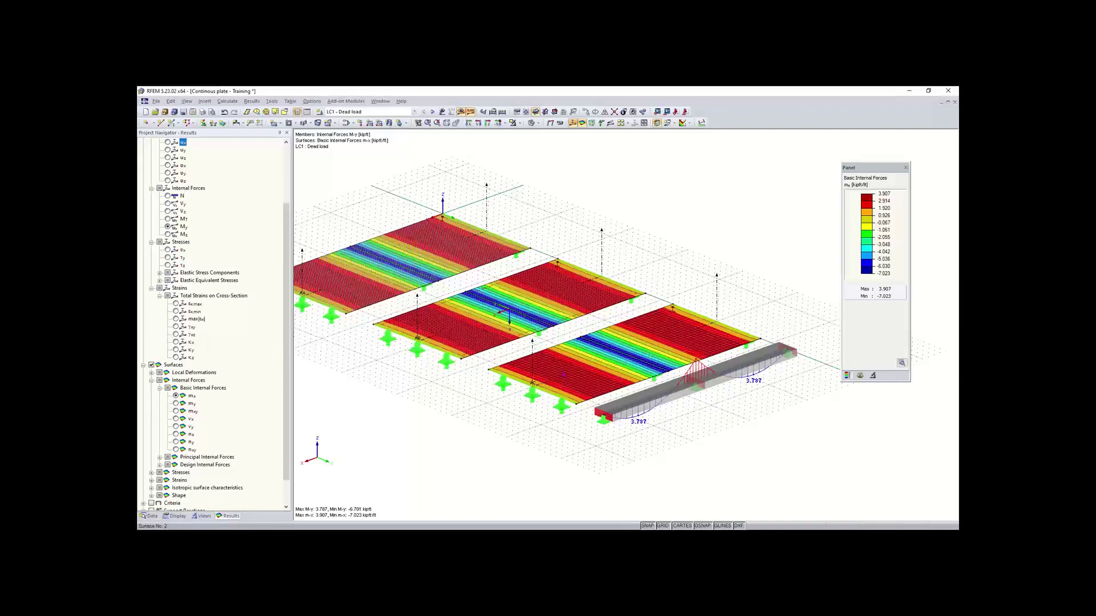
# Turn on the local axis systems of lines and view them around the beam
pyautogui.rightClick(651, 395)
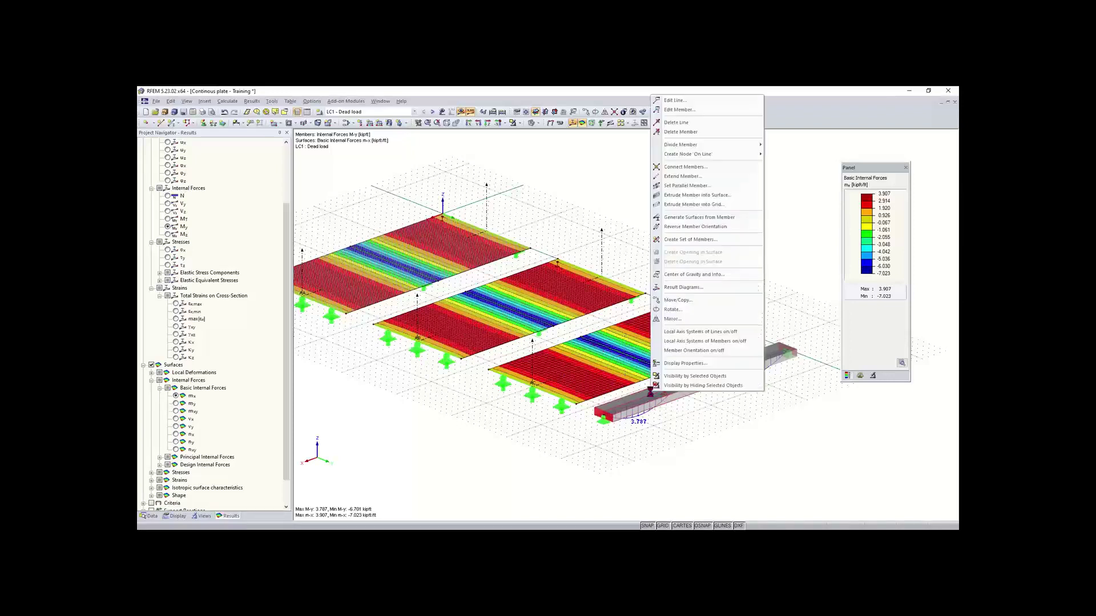
pyautogui.click(690, 333)
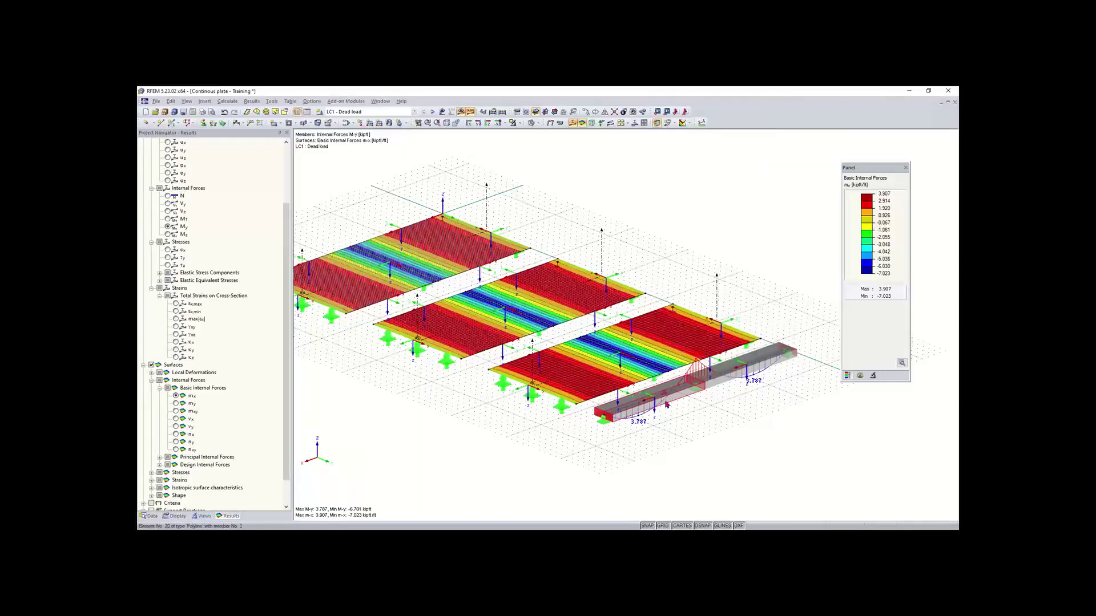
pyautogui.scroll(1, 665, 405)
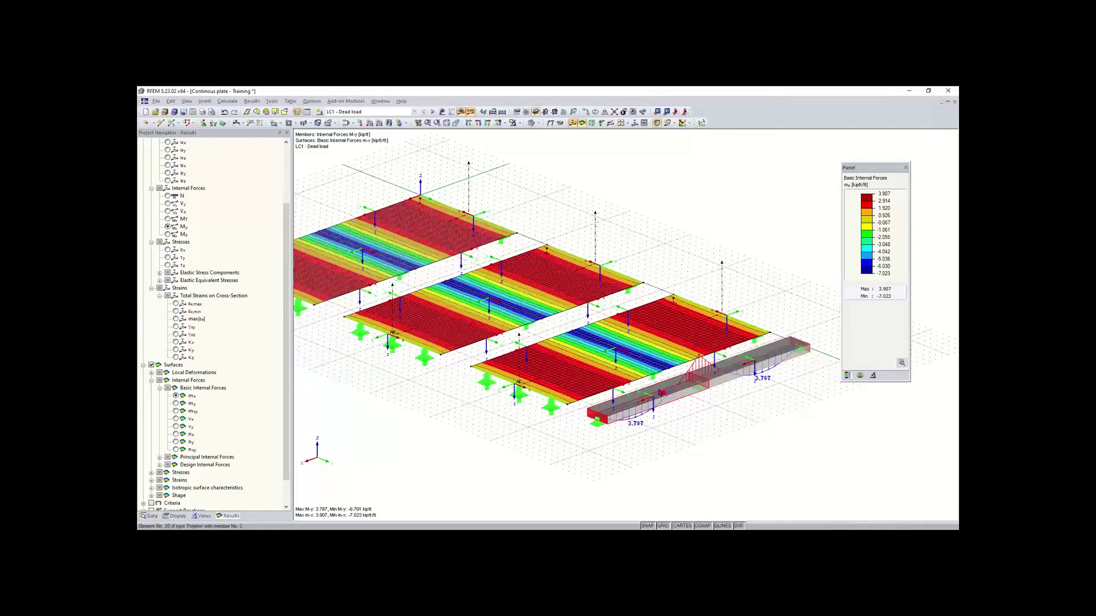
# Turn off the local axis systems of lines in the model view
pyautogui.rightClick(660, 393)
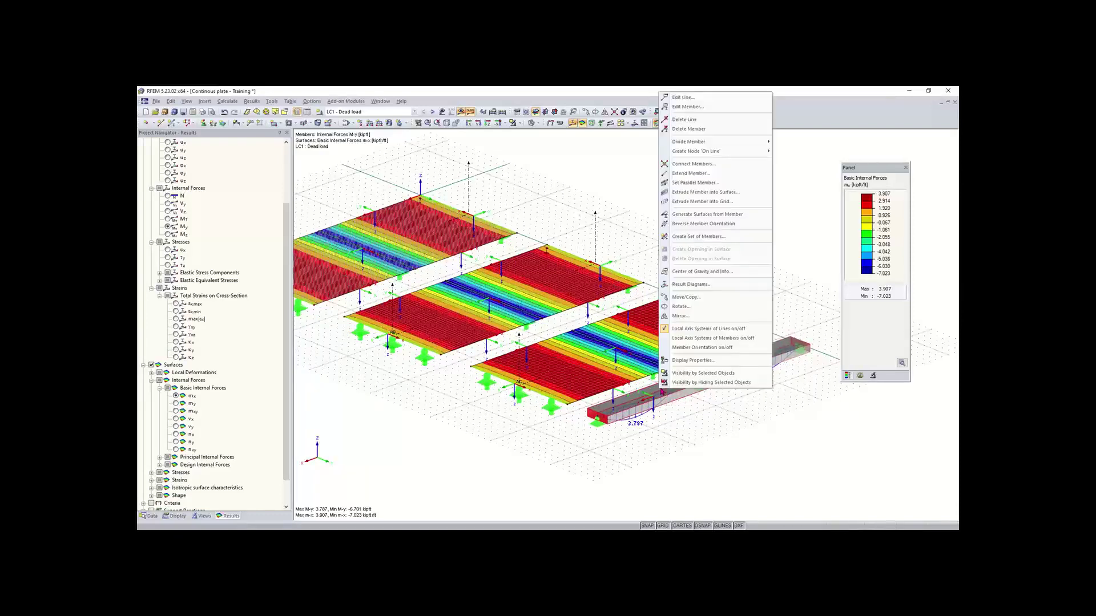
pyautogui.click(701, 334)
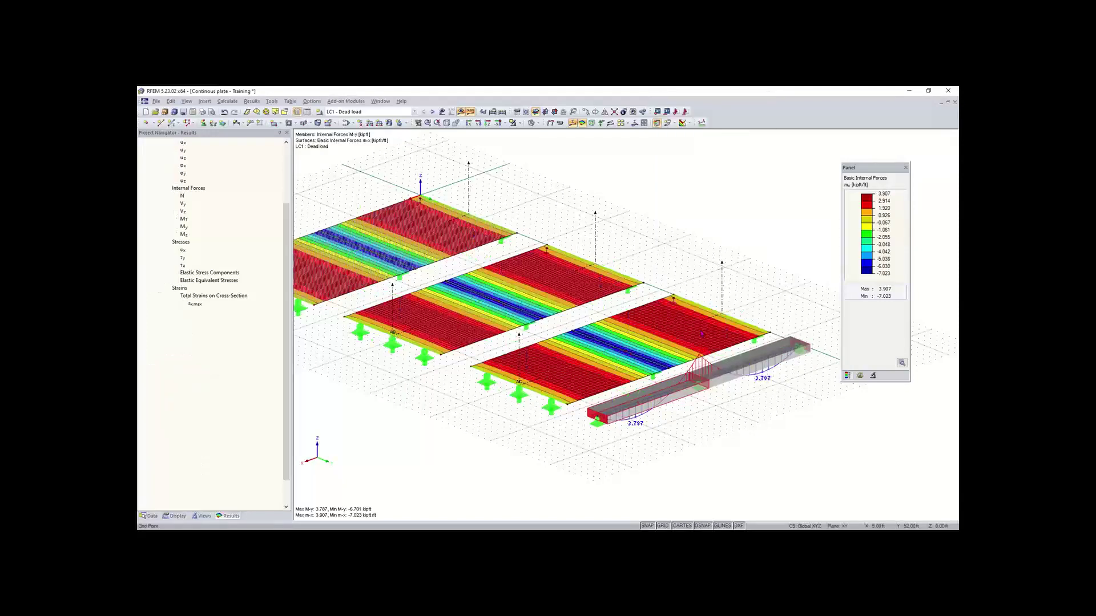
pyautogui.scroll(-2, 588, 381)
pyautogui.moveTo(590, 374); pyautogui.dragTo(605, 392, button='middle')
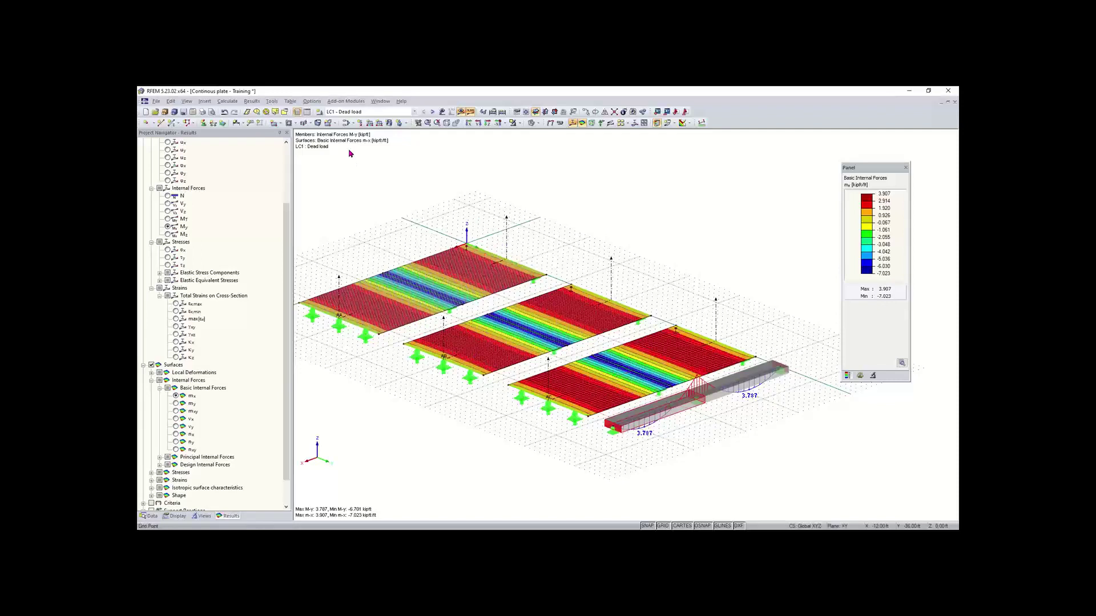
# Review the general, member and surface options in the FE mesh settings and close them
pyautogui.click(226, 102)
pyautogui.click(226, 104)
pyautogui.click(226, 104)
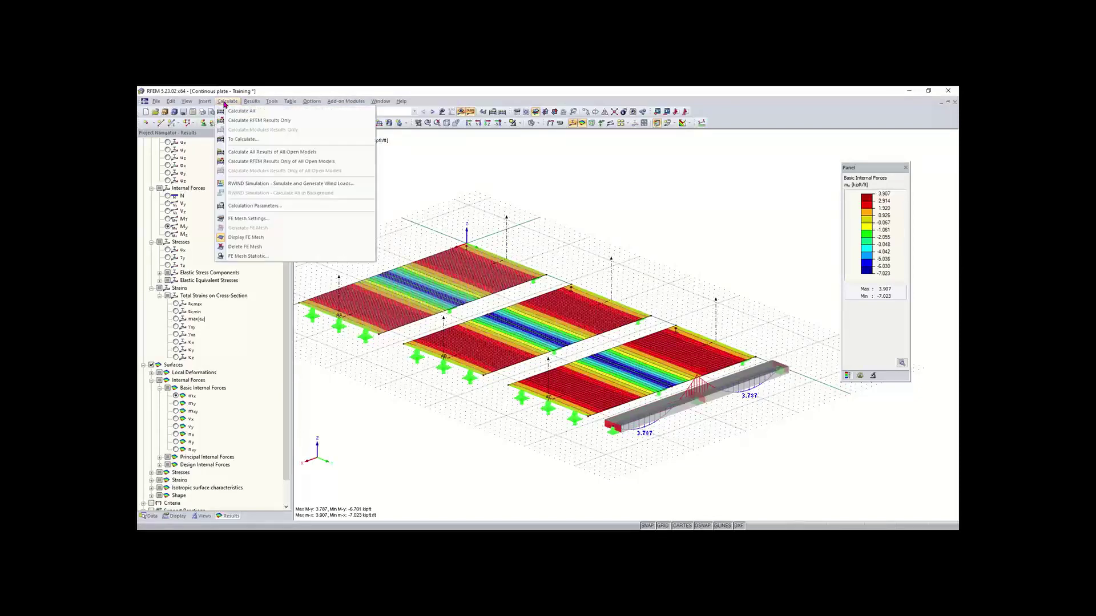
pyautogui.click(257, 219)
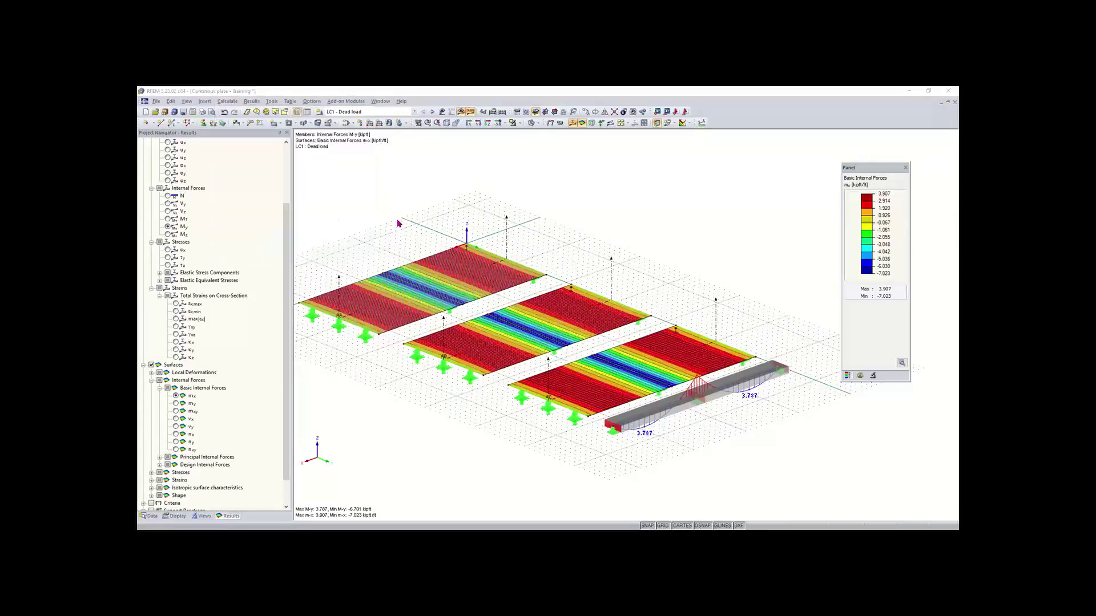
pyautogui.moveTo(461, 175); pyautogui.dragTo(552, 187)
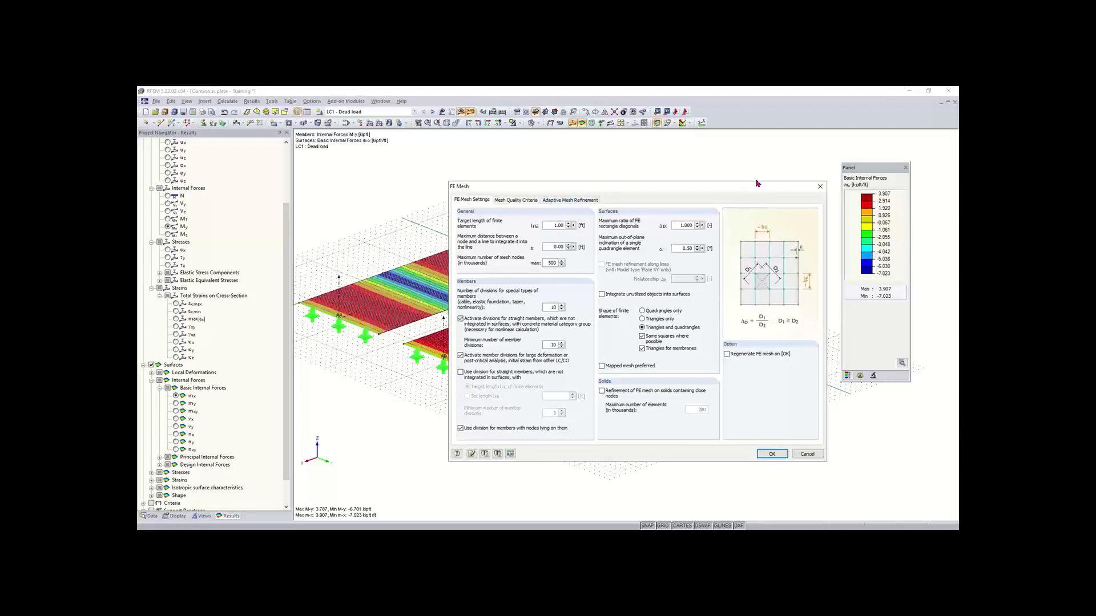
pyautogui.click(820, 187)
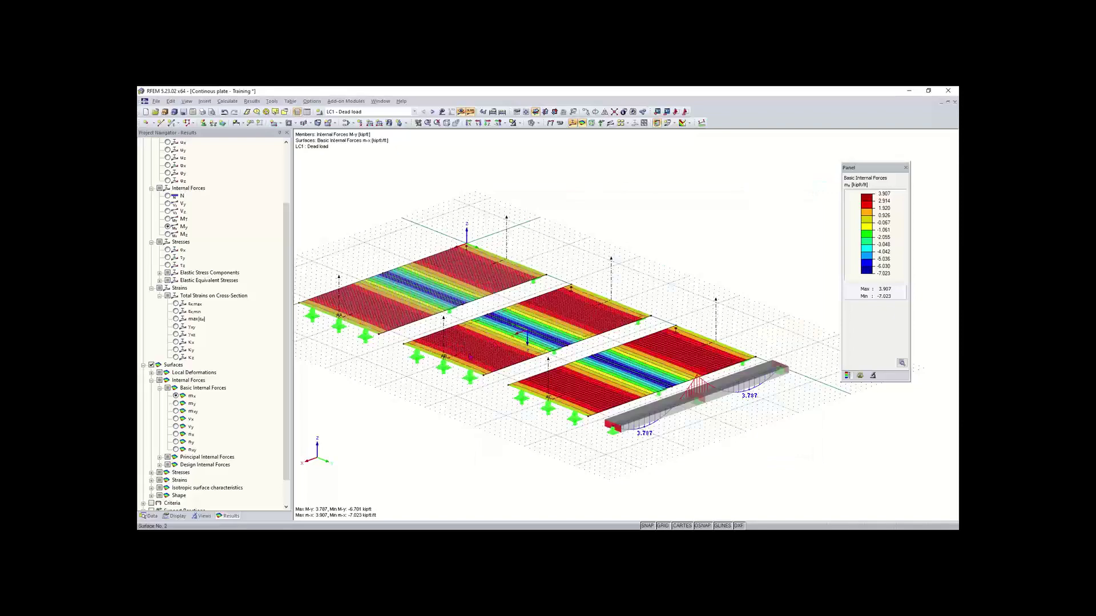
# Examine the finite element mesh and the m-x moment contours on the middle plate up close and across all three plates
pyautogui.scroll(3, 473, 358)
pyautogui.scroll(5, 474, 358)
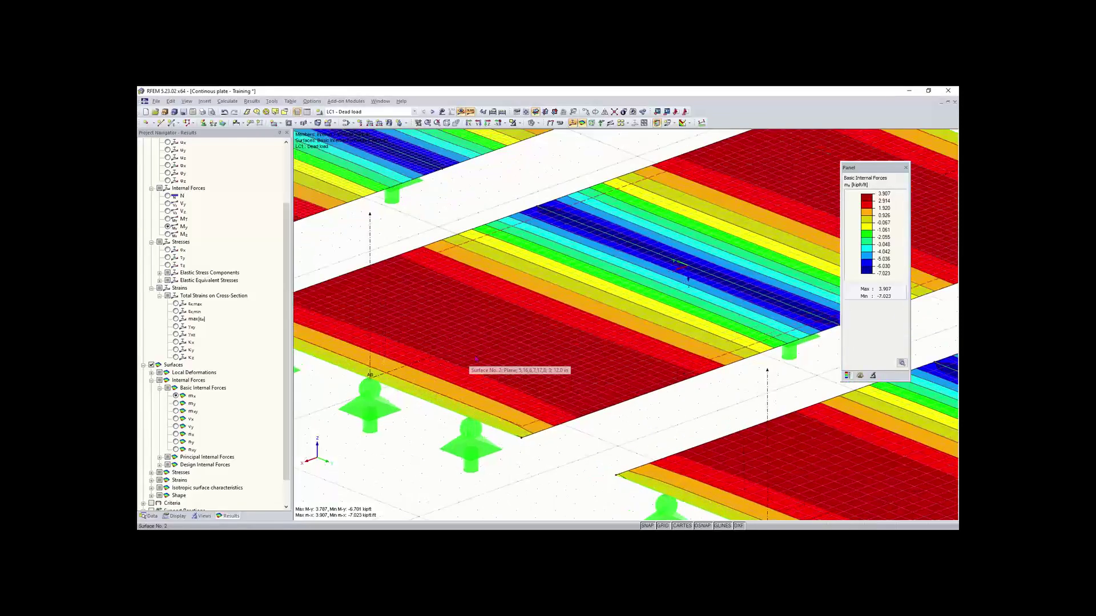
pyautogui.scroll(3, 474, 359)
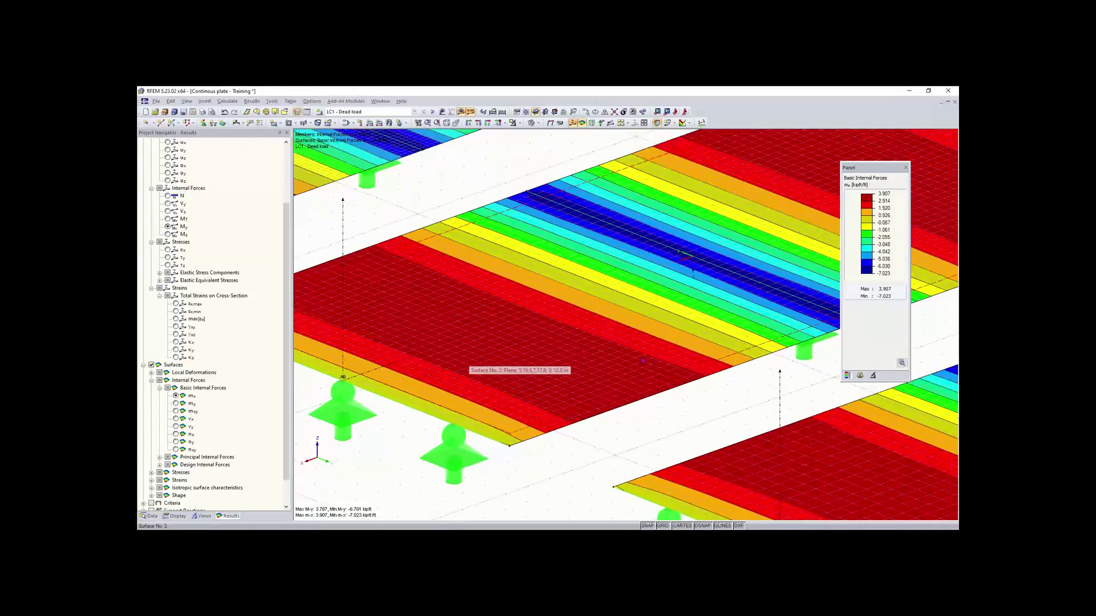
pyautogui.scroll(-3, 530, 372)
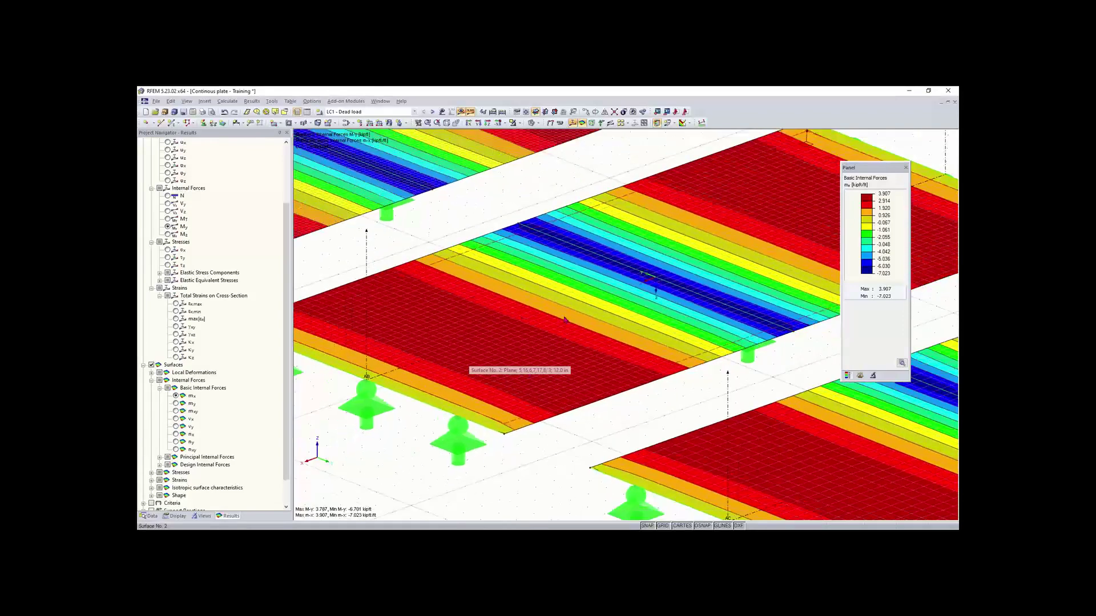
pyautogui.scroll(-5, 548, 348)
pyautogui.scroll(2, 564, 324)
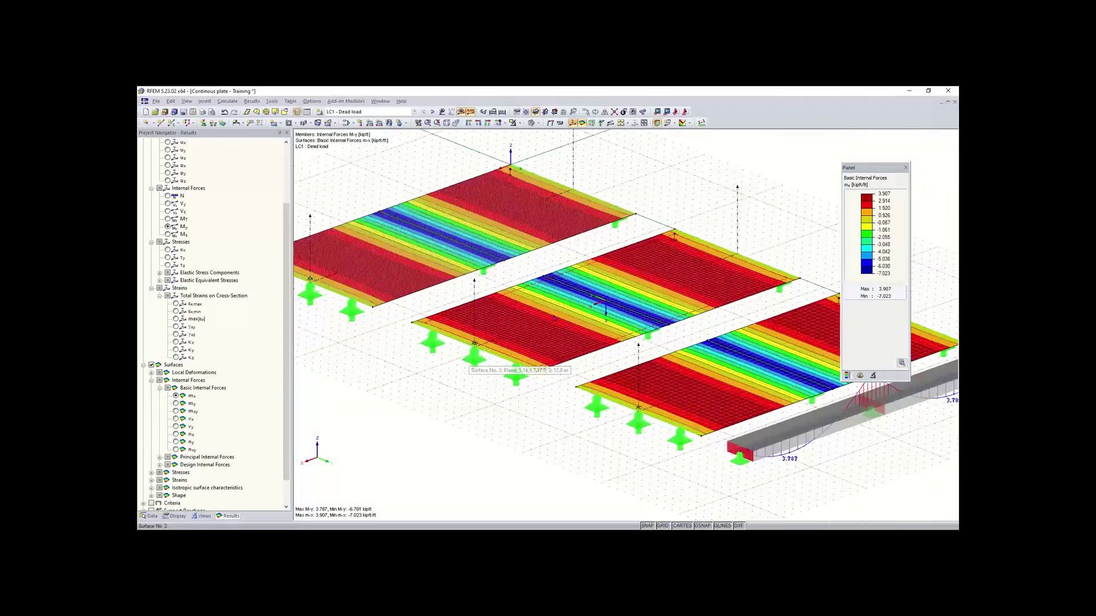
pyautogui.scroll(-1, 606, 311)
pyautogui.moveTo(607, 311); pyautogui.dragTo(562, 346, button='middle')
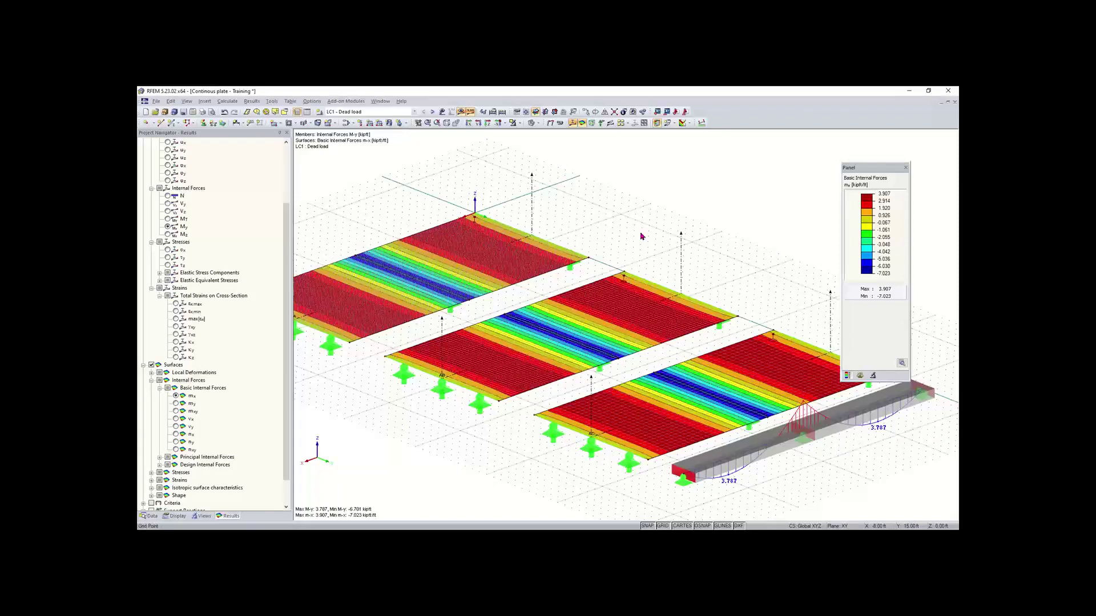
pyautogui.scroll(-2, 622, 349)
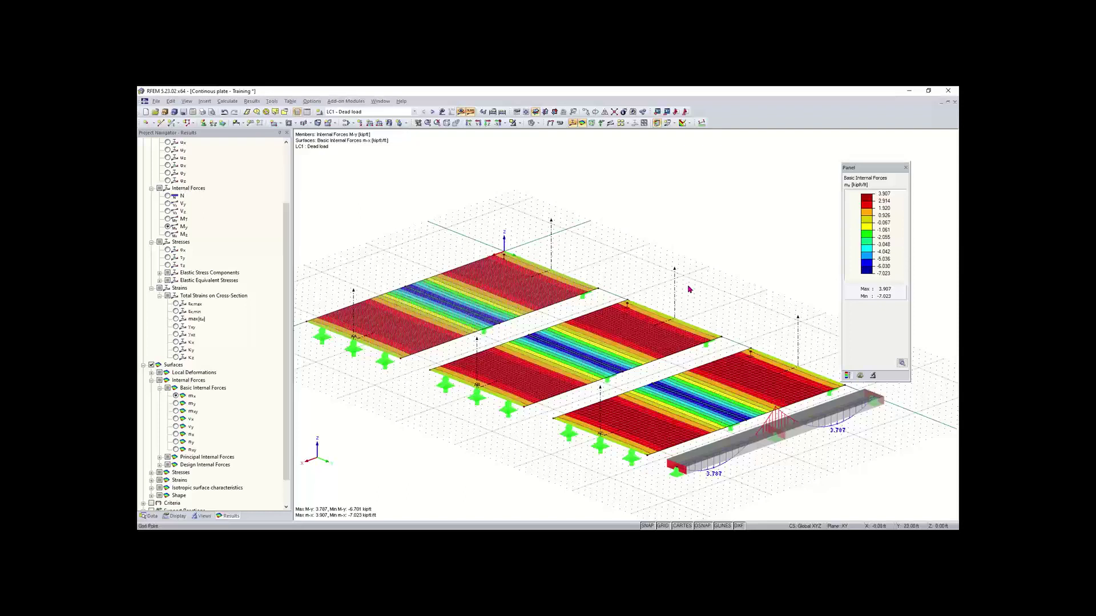
# Try enabling adaptive mesh refinement with LC1 - Dead load as the reference load case, and discard the FE mesh changes
pyautogui.click(227, 101)
pyautogui.click(258, 218)
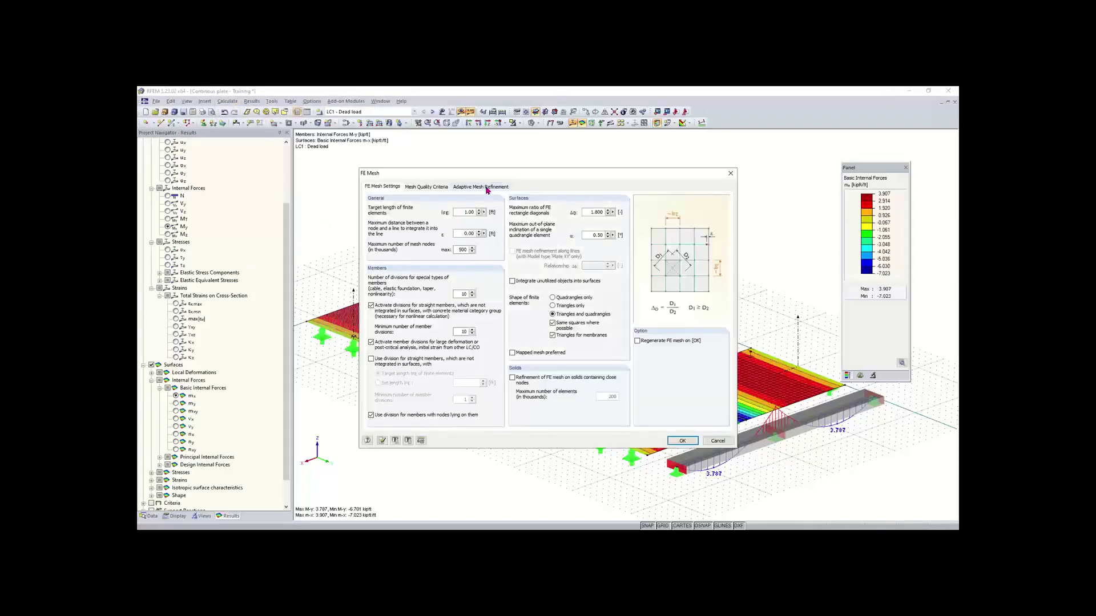
pyautogui.click(487, 189)
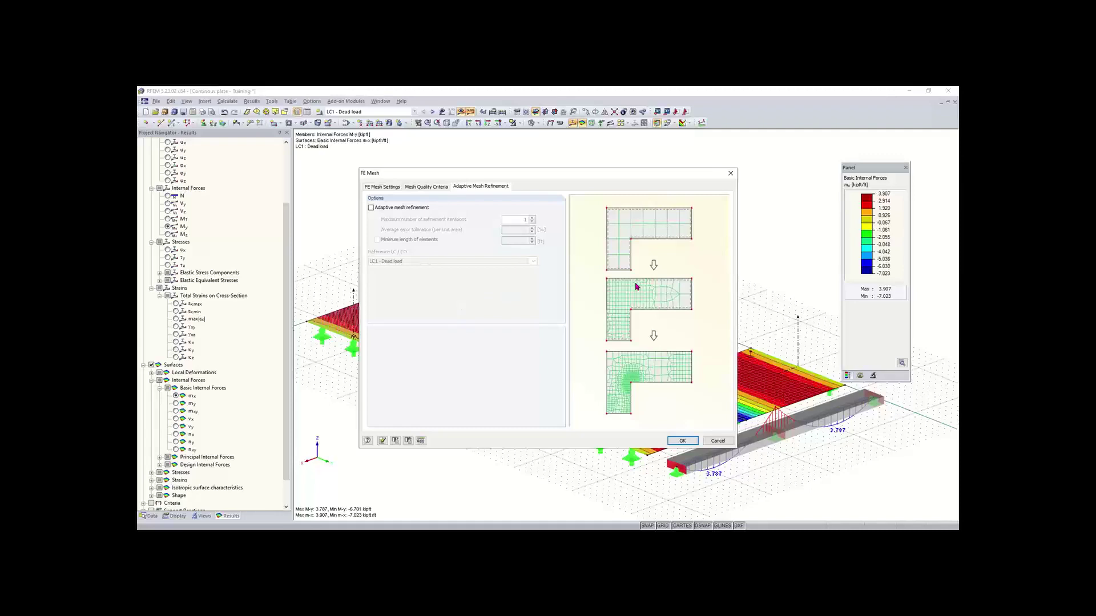
pyautogui.click(370, 207)
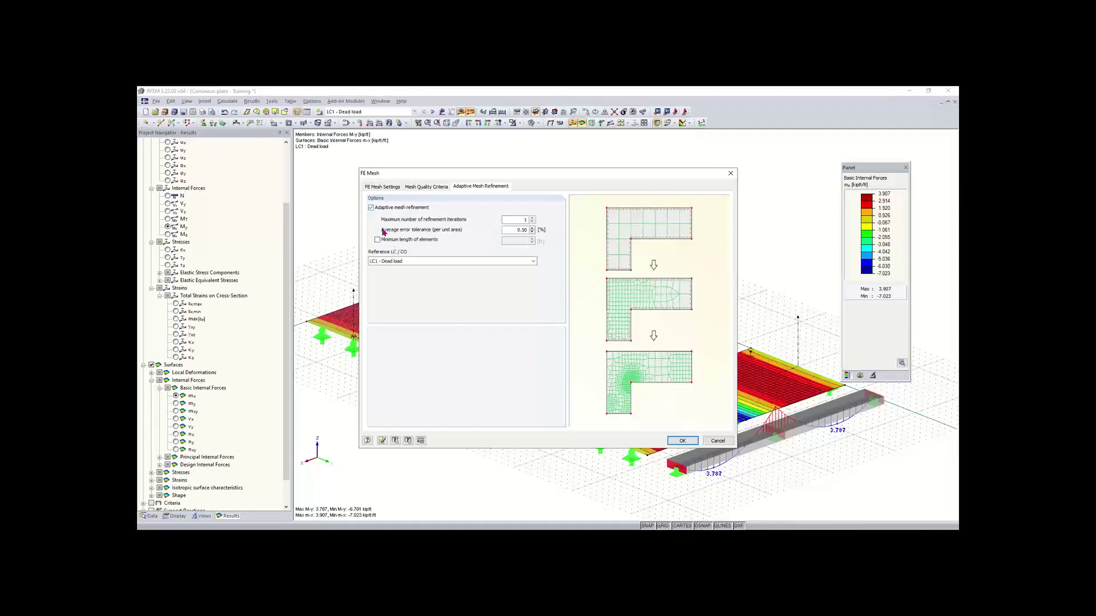
pyautogui.click(406, 262)
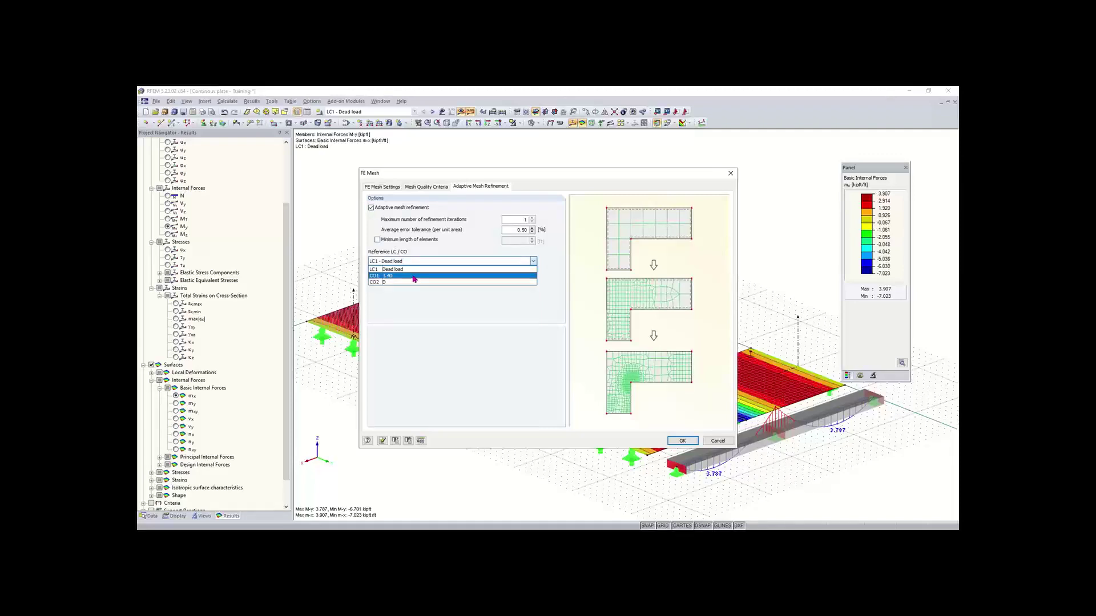
pyautogui.click(414, 269)
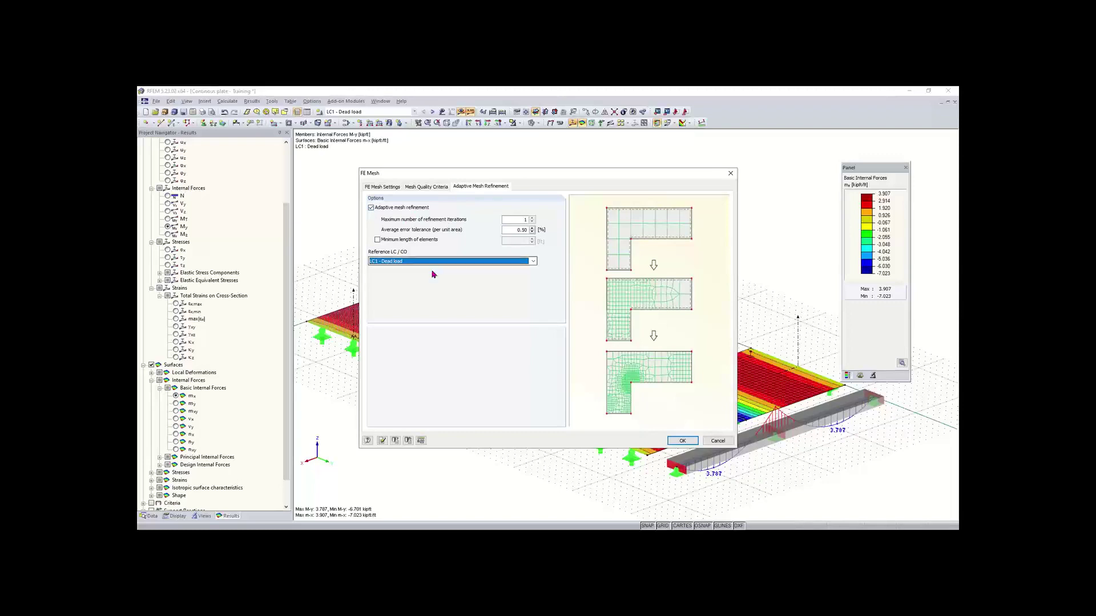
pyautogui.click(382, 188)
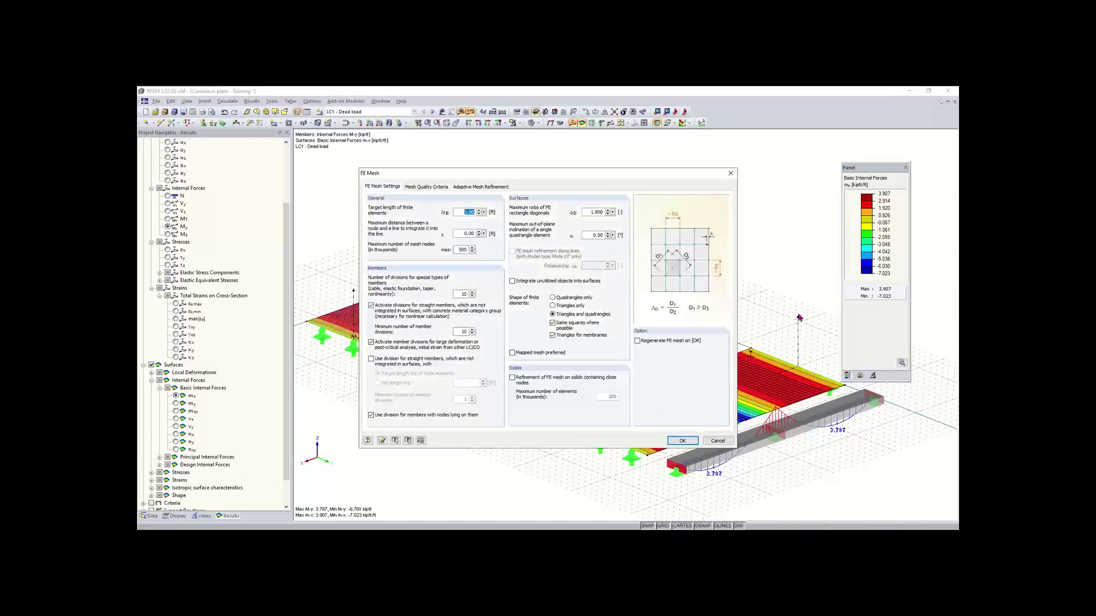
pyautogui.click(730, 173)
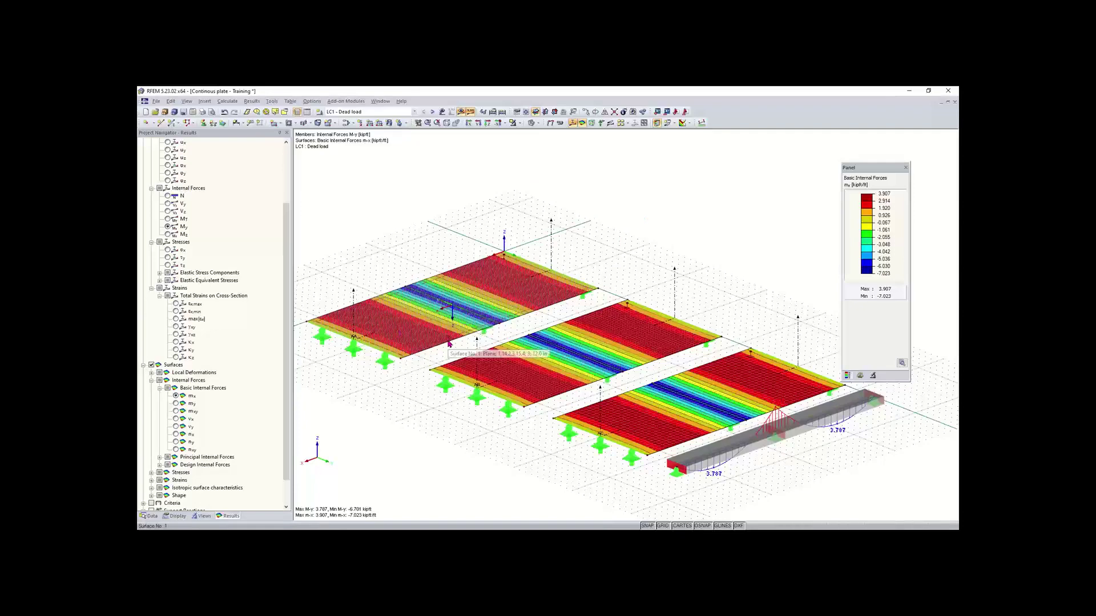
# Collapse the Surfaces, Members and Global Deformations result categories and display the Sections results on the plates
pyautogui.scroll(1, 447, 339)
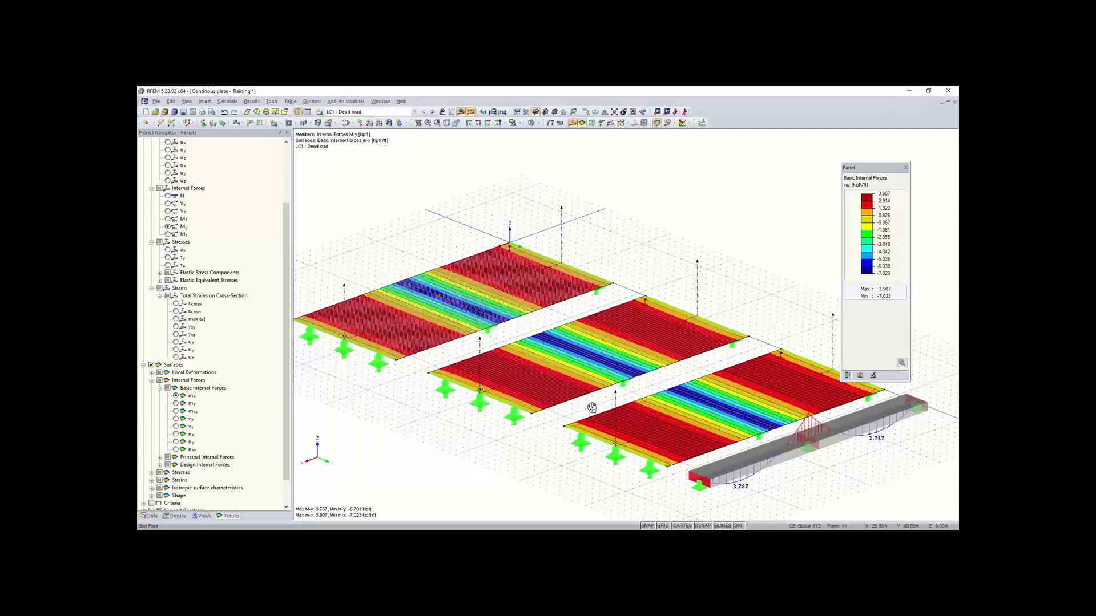
pyautogui.moveTo(614, 384); pyautogui.dragTo(590, 368, button='middle')
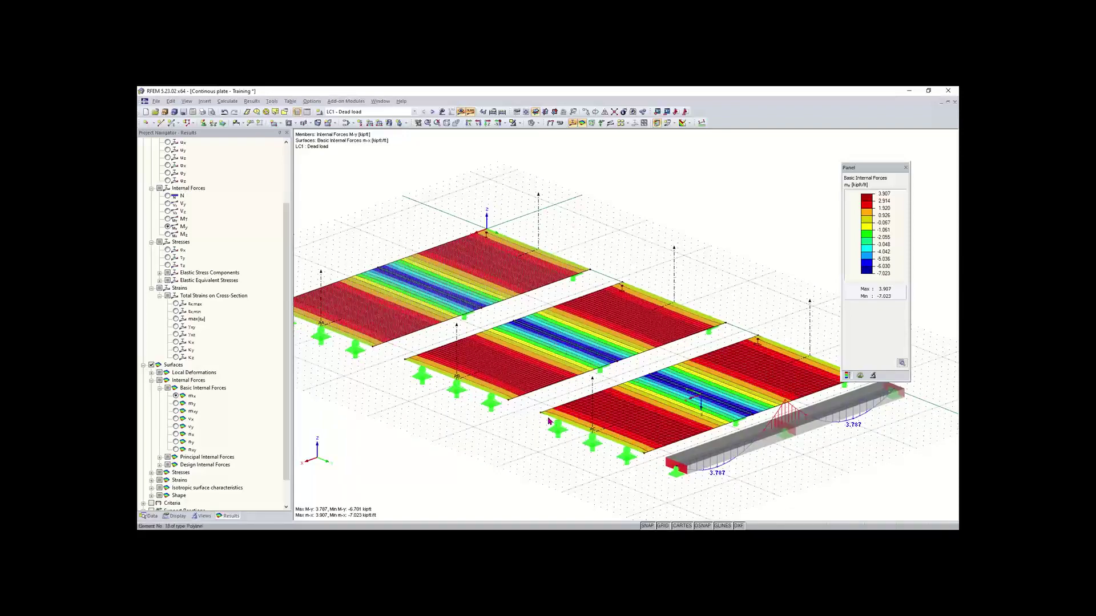
pyautogui.scroll(-2, 524, 425)
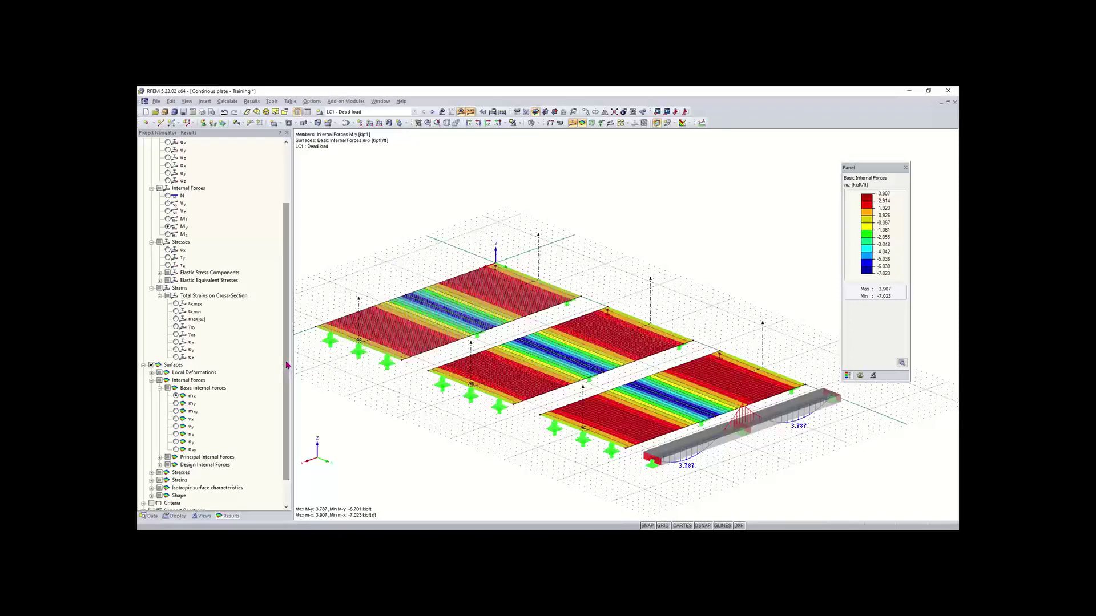
pyautogui.moveTo(287, 365); pyautogui.dragTo(287, 389)
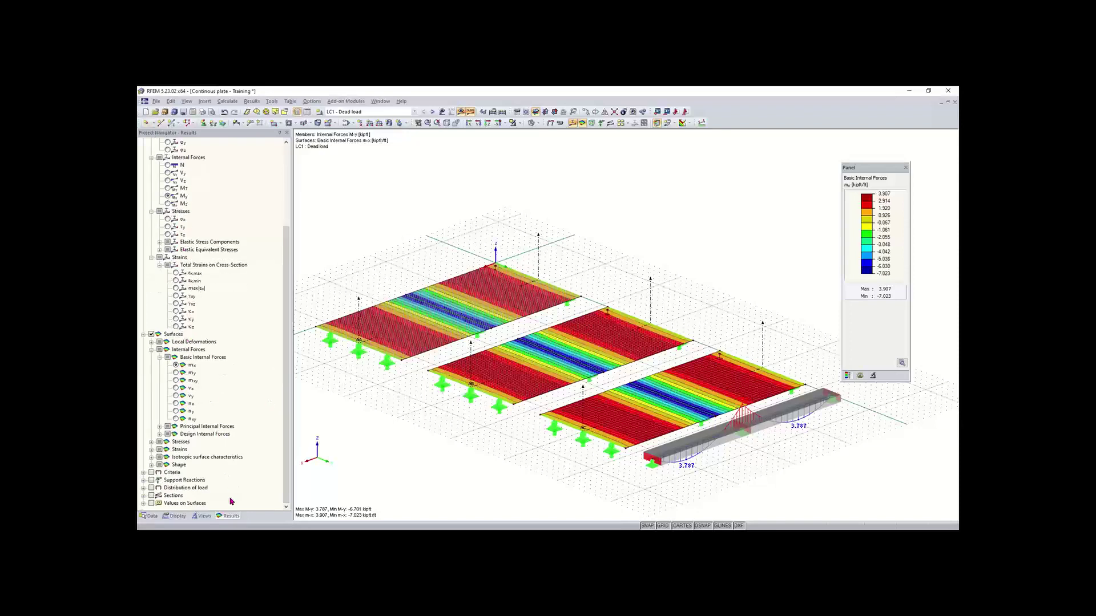
pyautogui.click(144, 334)
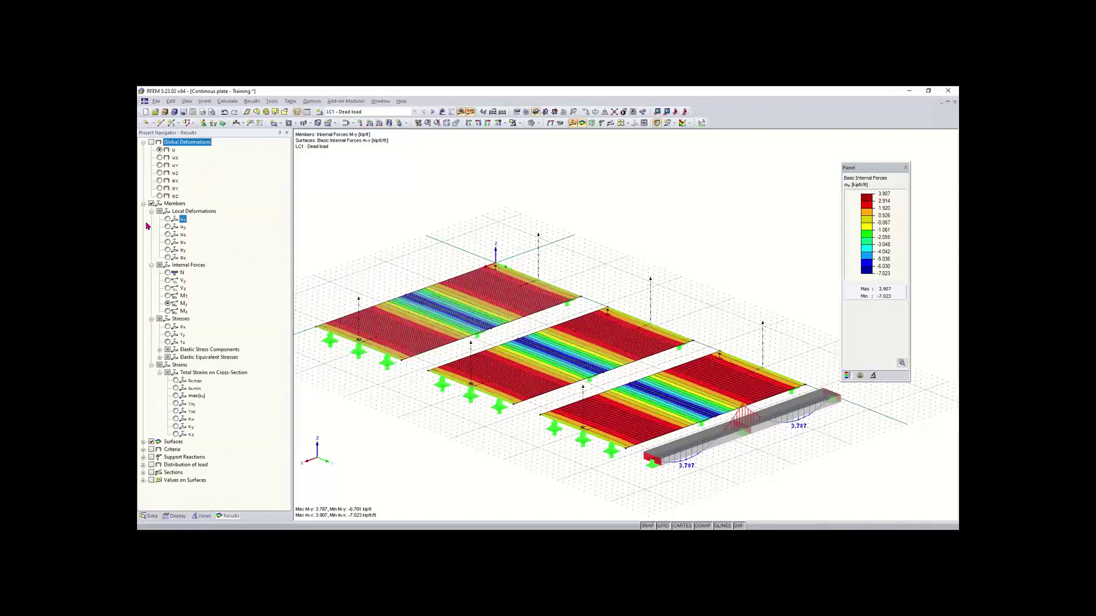
pyautogui.click(143, 203)
pyautogui.click(143, 142)
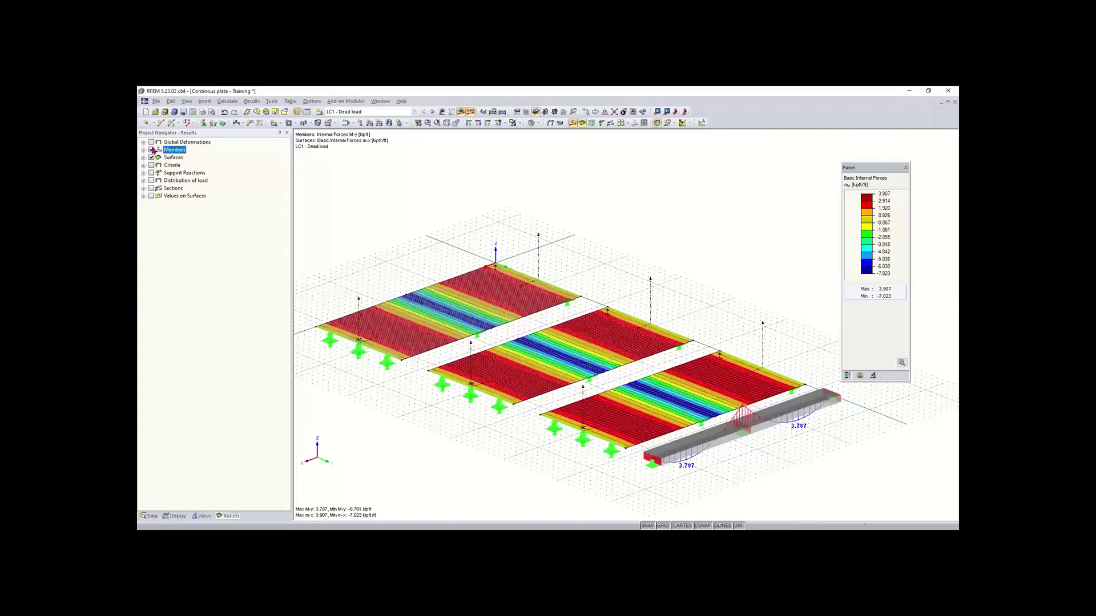
pyautogui.click(152, 188)
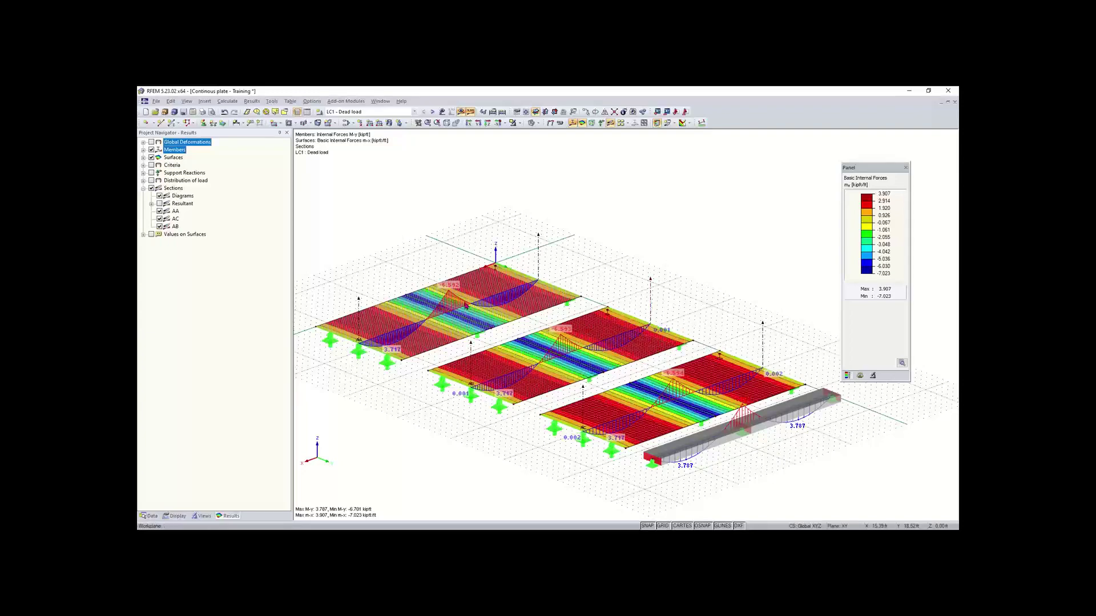
# Compare the section moment diagrams on the three plates with the beam's moment diagram from several viewing angles
pyautogui.scroll(2, 458, 302)
pyautogui.scroll(2, 460, 302)
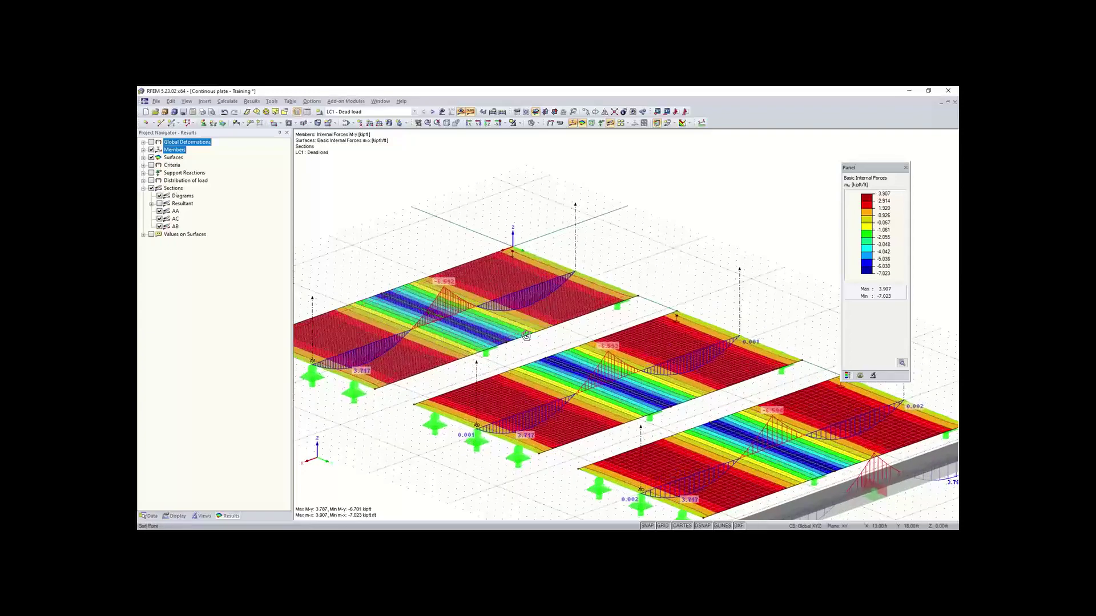
pyautogui.keyDown('ctrl'); pyautogui.moveTo(546, 343); pyautogui.dragTo(494, 324, button='middle'); pyautogui.keyUp('ctrl')
pyautogui.rightClick(494, 324)
pyautogui.click(473, 264)
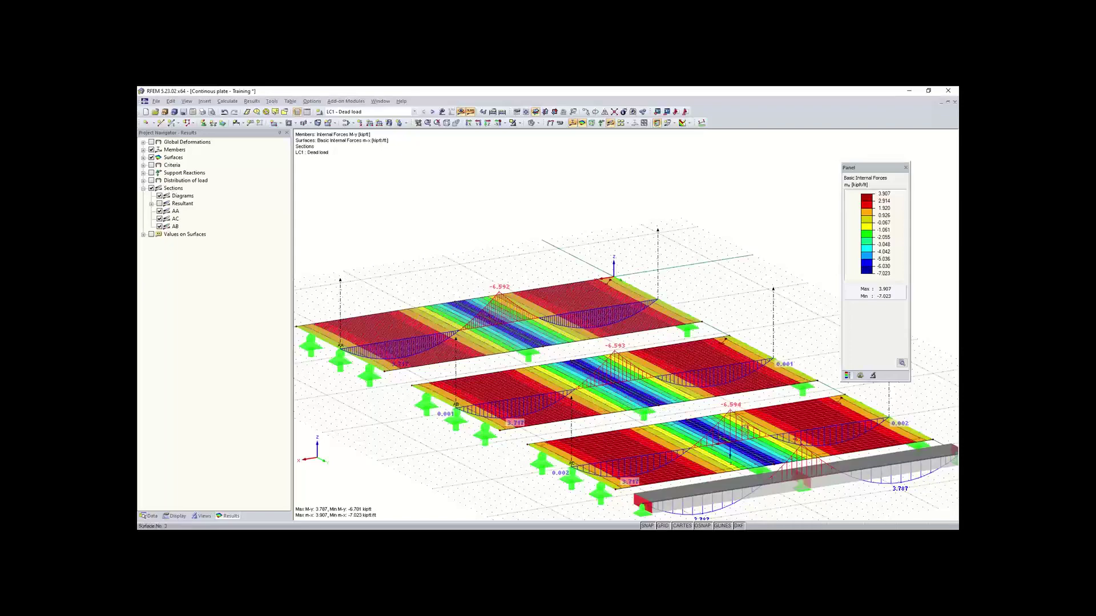
pyautogui.moveTo(884, 470); pyautogui.dragTo(648, 374, button='middle')
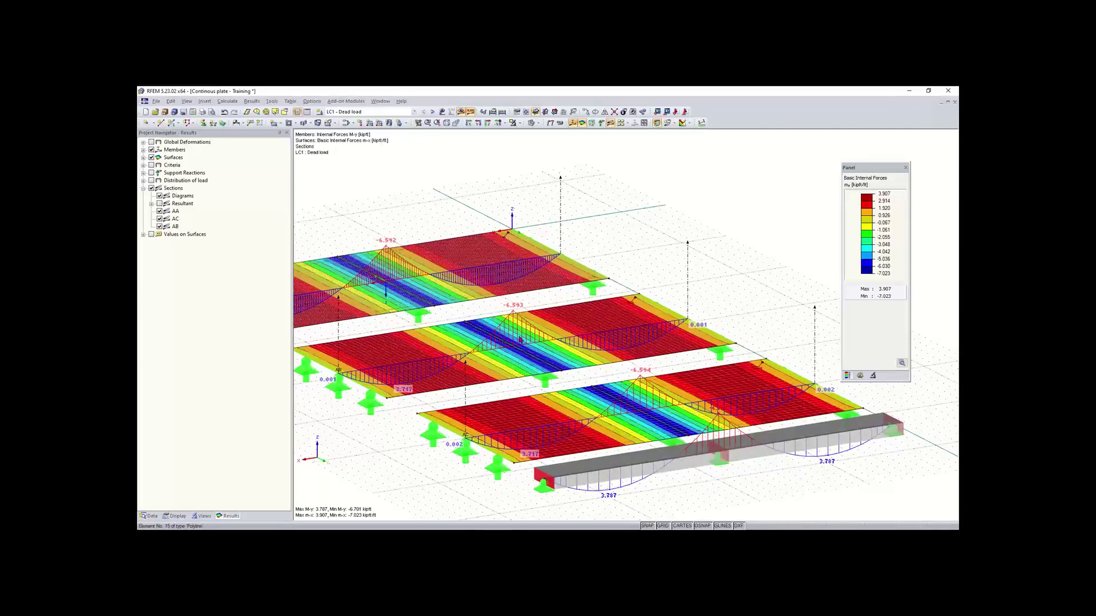
pyautogui.scroll(-1, 520, 340)
pyautogui.moveTo(784, 433); pyautogui.dragTo(696, 428, button='middle')
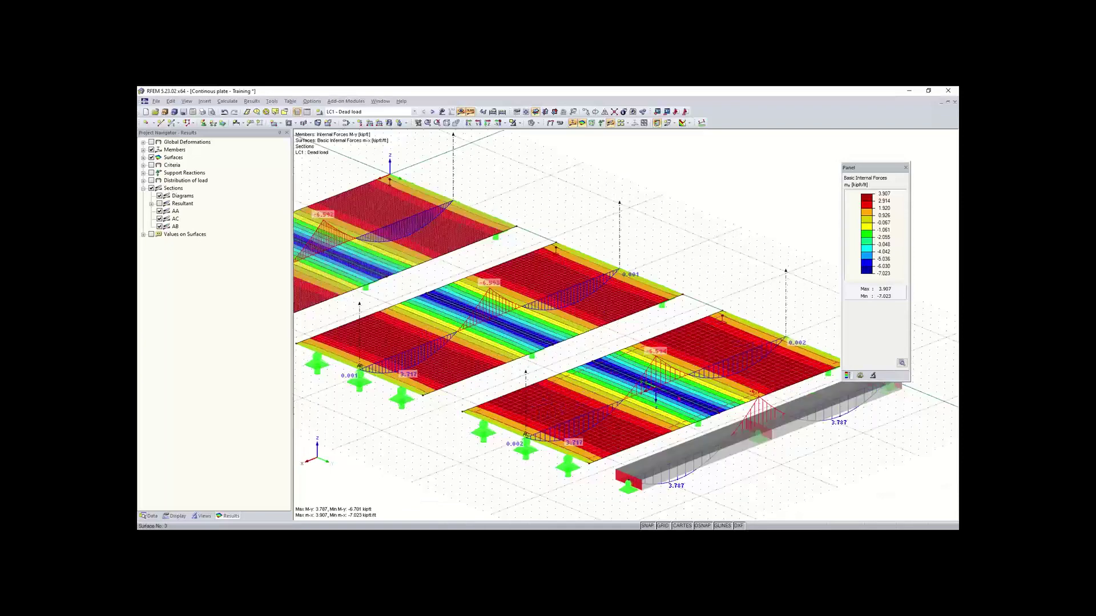
pyautogui.moveTo(718, 388); pyautogui.dragTo(666, 370, button='middle')
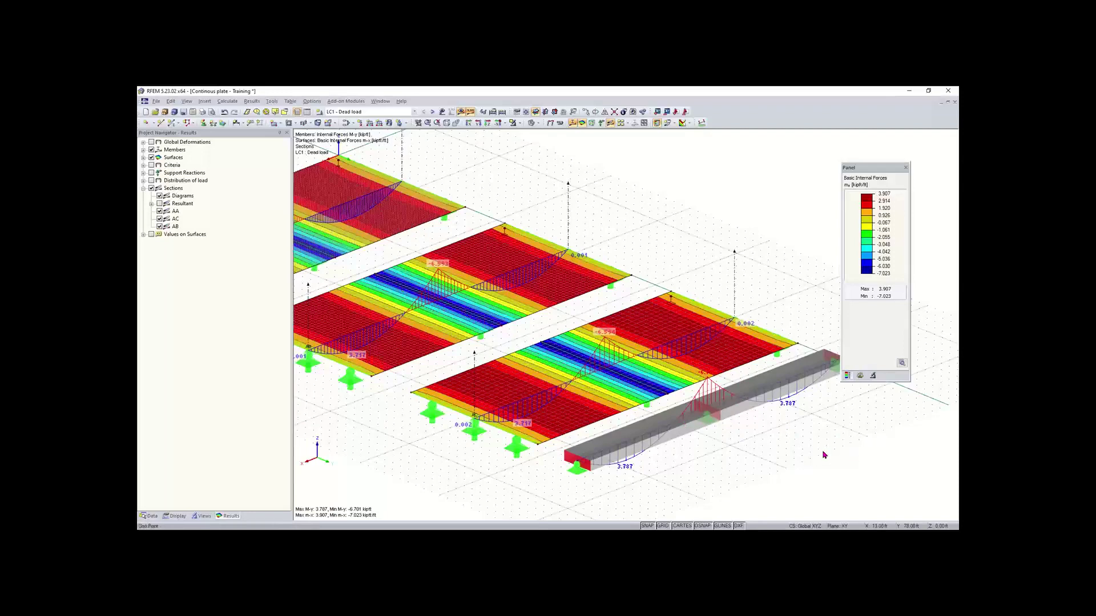
pyautogui.scroll(-2, 598, 386)
pyautogui.moveTo(598, 386); pyautogui.dragTo(661, 417, button='middle')
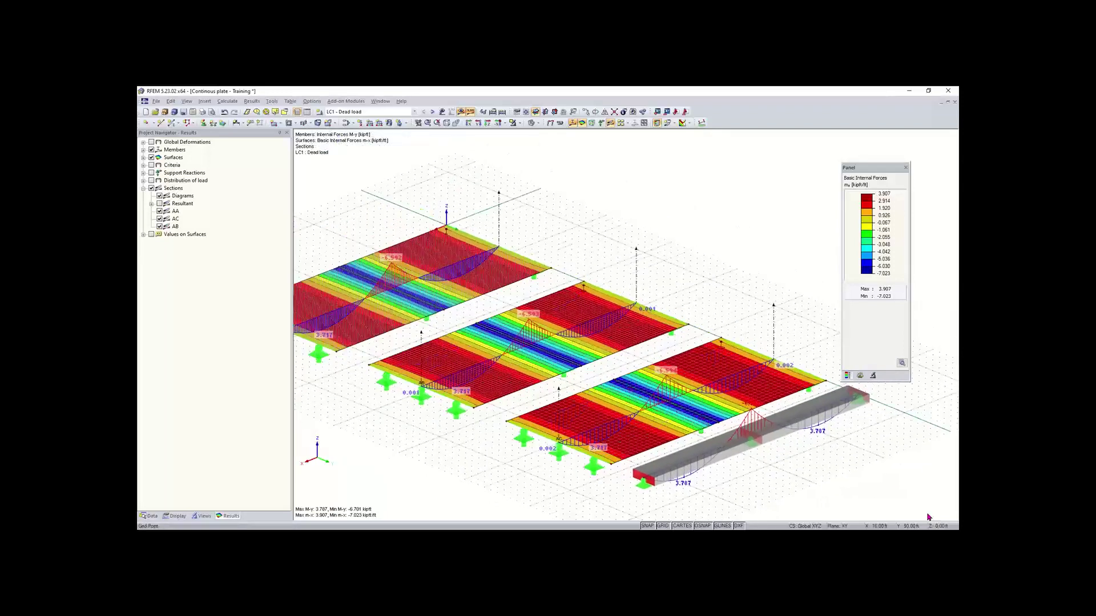
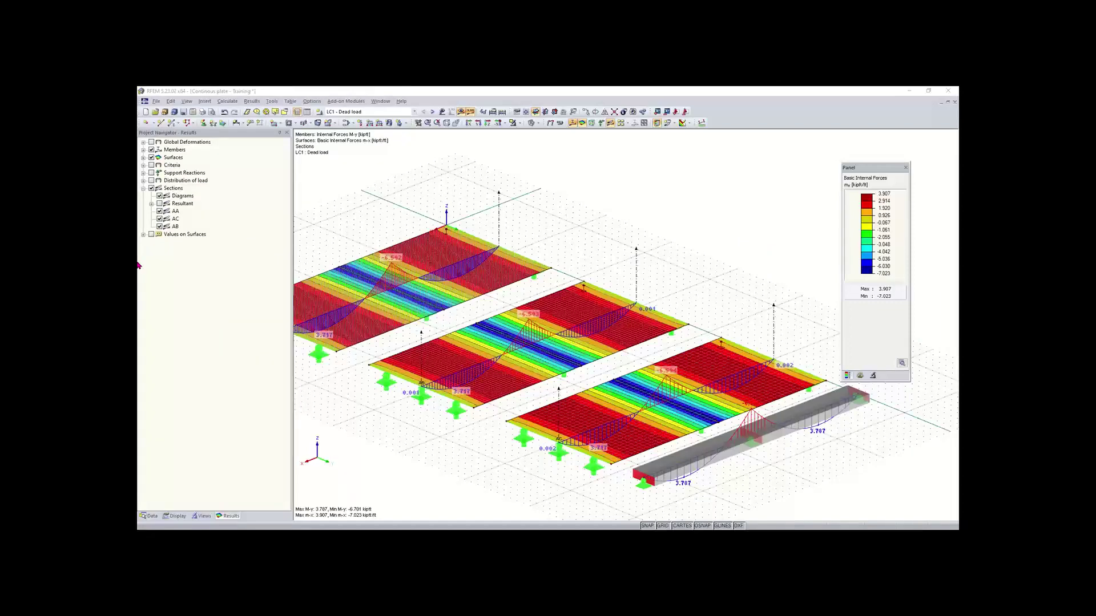
pyautogui.keyDown('ctrl'); pyautogui.moveTo(406, 330); pyautogui.dragTo(481, 348, button='middle'); pyautogui.keyUp('ctrl')
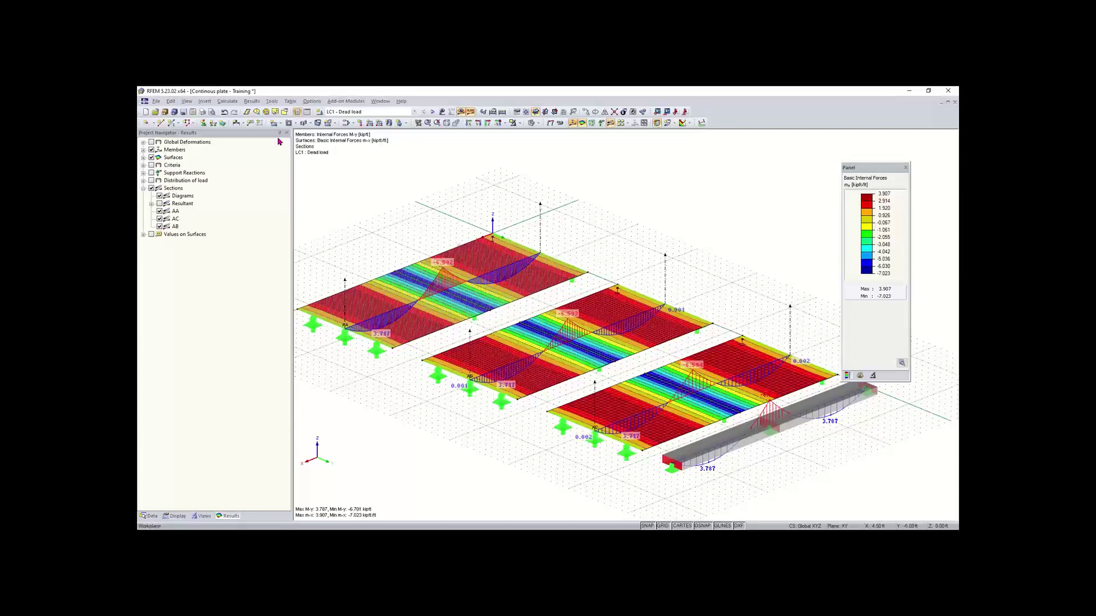
# Deactivate the shear stiffness of members in the global calculation parameters and accept deleting the existing results
pyautogui.click(228, 101)
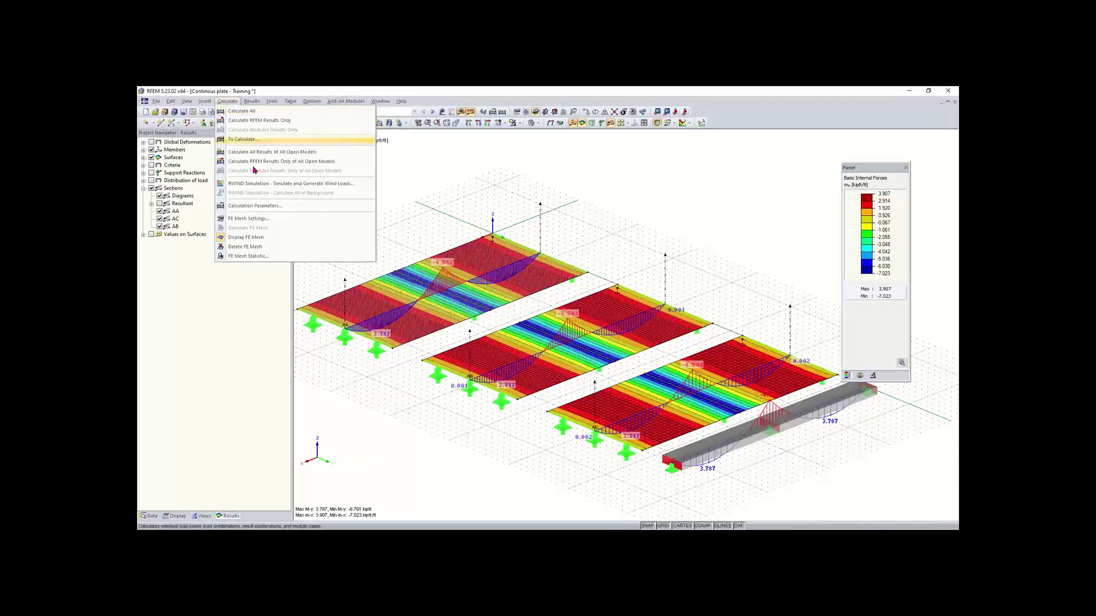
pyautogui.click(259, 206)
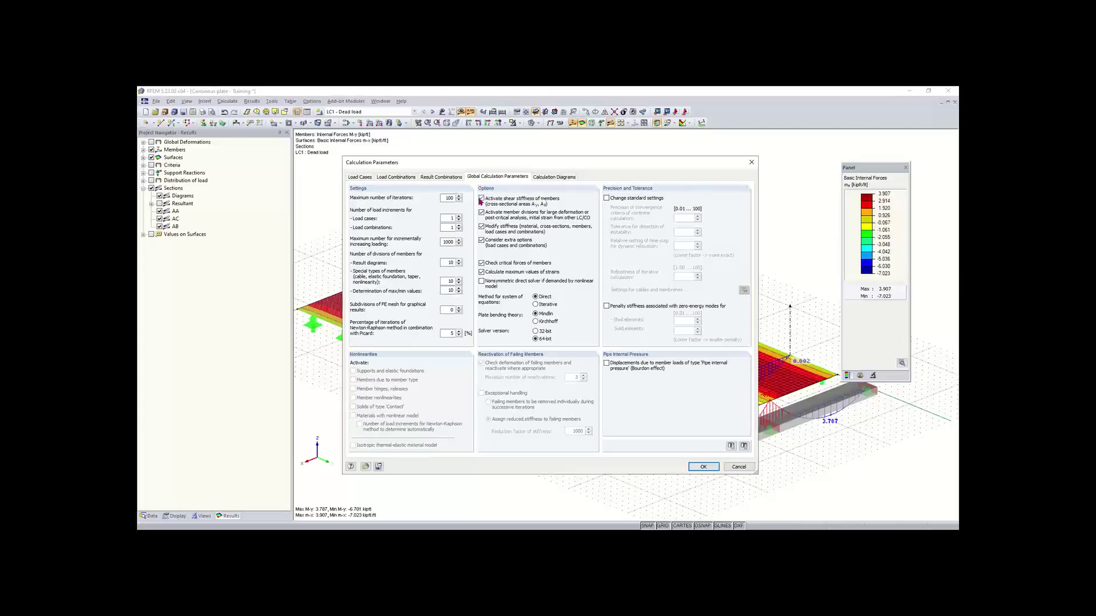
pyautogui.click(481, 200)
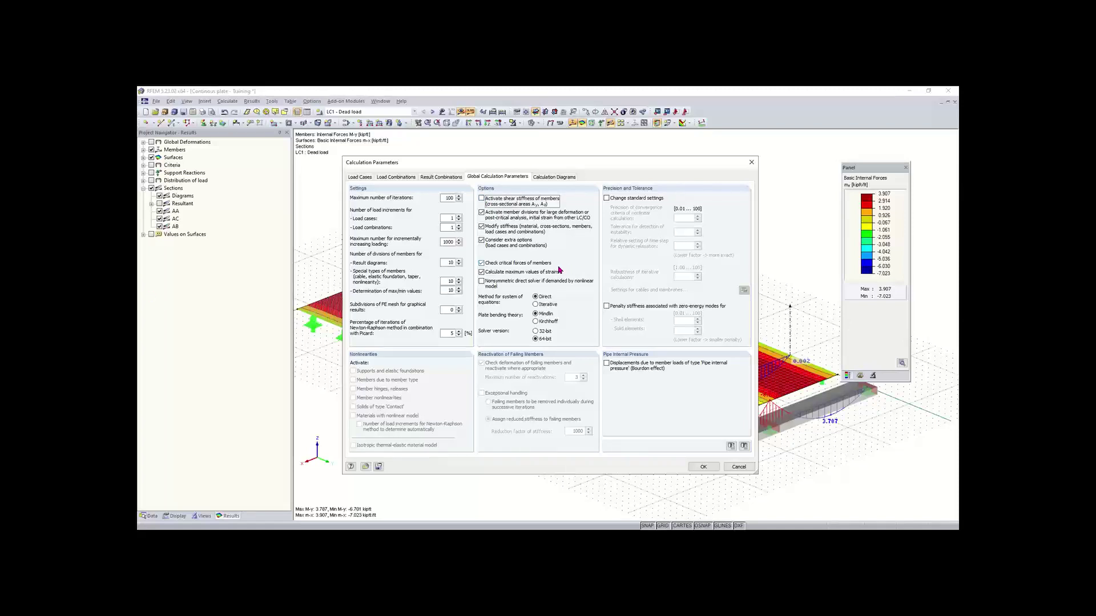
pyautogui.click(703, 466)
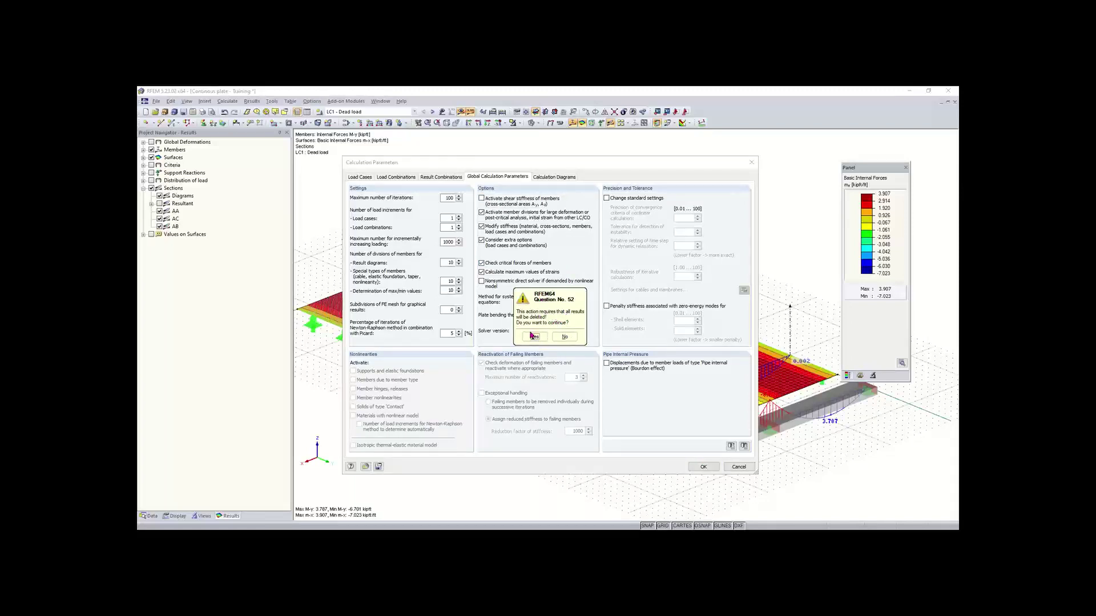
pyautogui.click(534, 338)
pyautogui.click(534, 338)
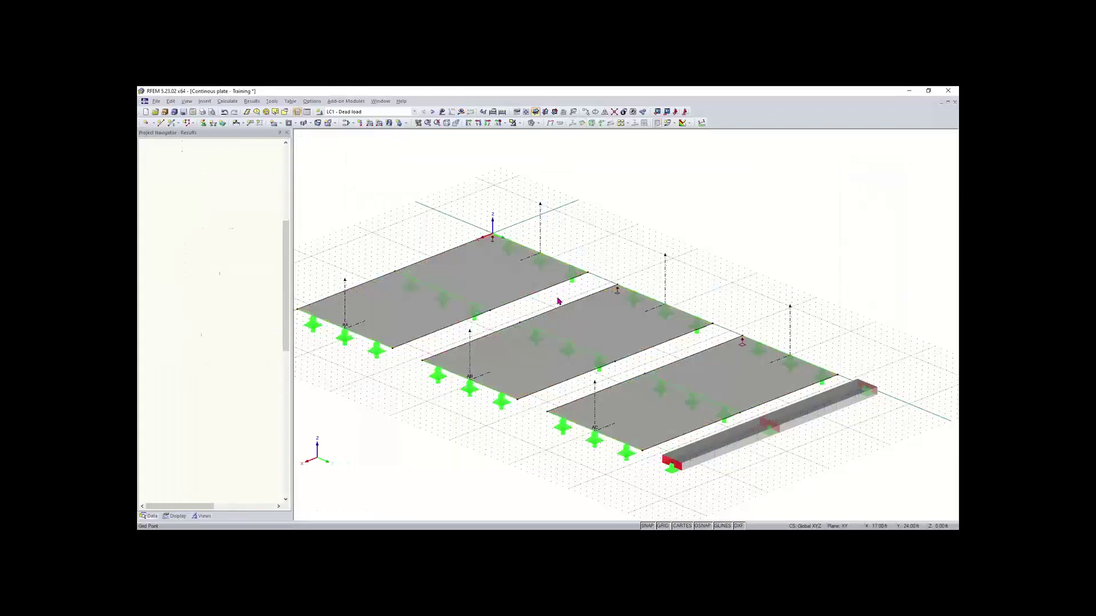
# Recalculate the model and compare the beam's moment diagram with the section moments on the three plates
pyautogui.moveTo(619, 372); pyautogui.dragTo(626, 330, button='middle')
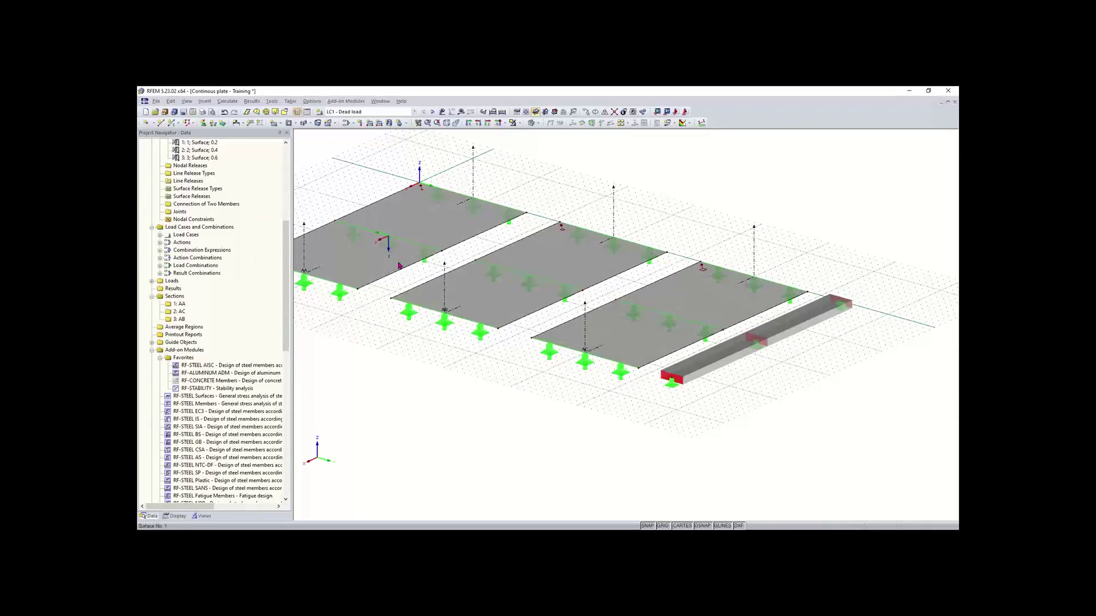
pyautogui.click(501, 113)
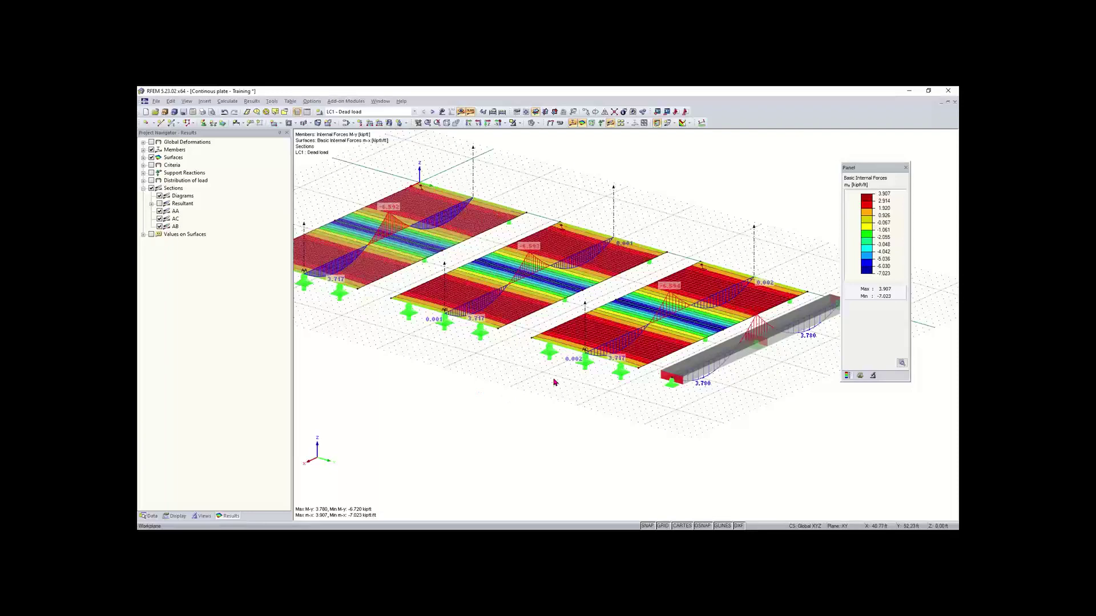
pyautogui.scroll(-1, 592, 445)
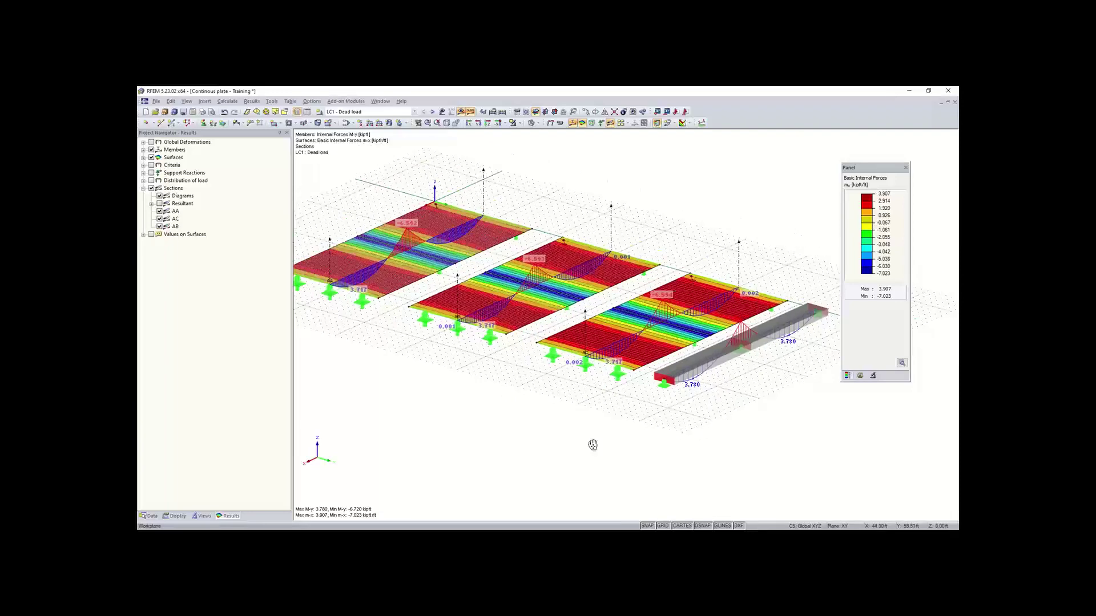
pyautogui.moveTo(592, 445); pyautogui.dragTo(601, 488, button='middle')
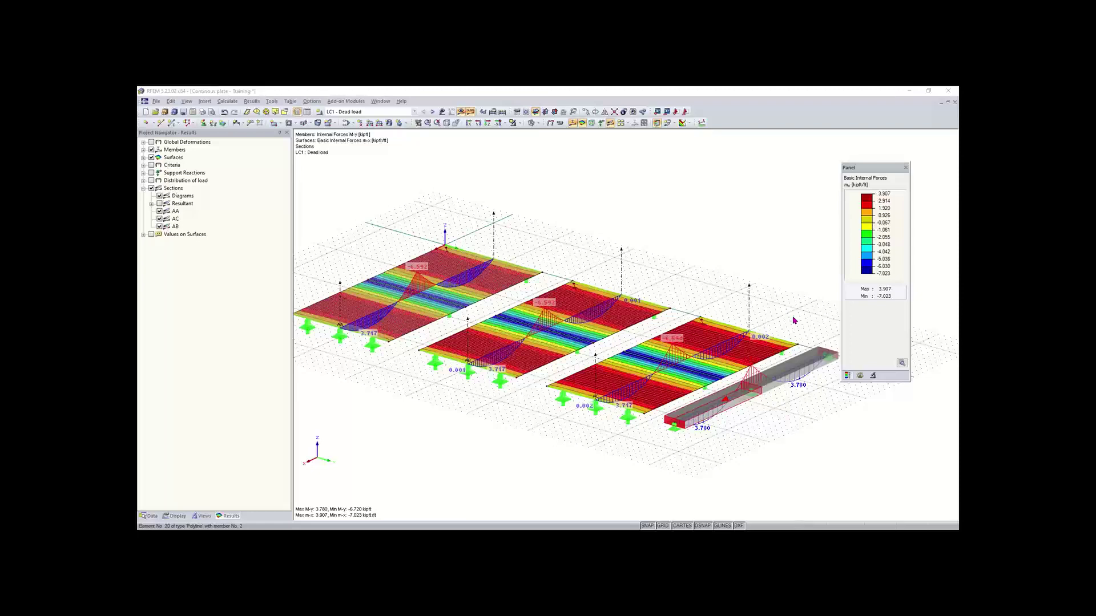
pyautogui.hotkey('alt', 'Tab')
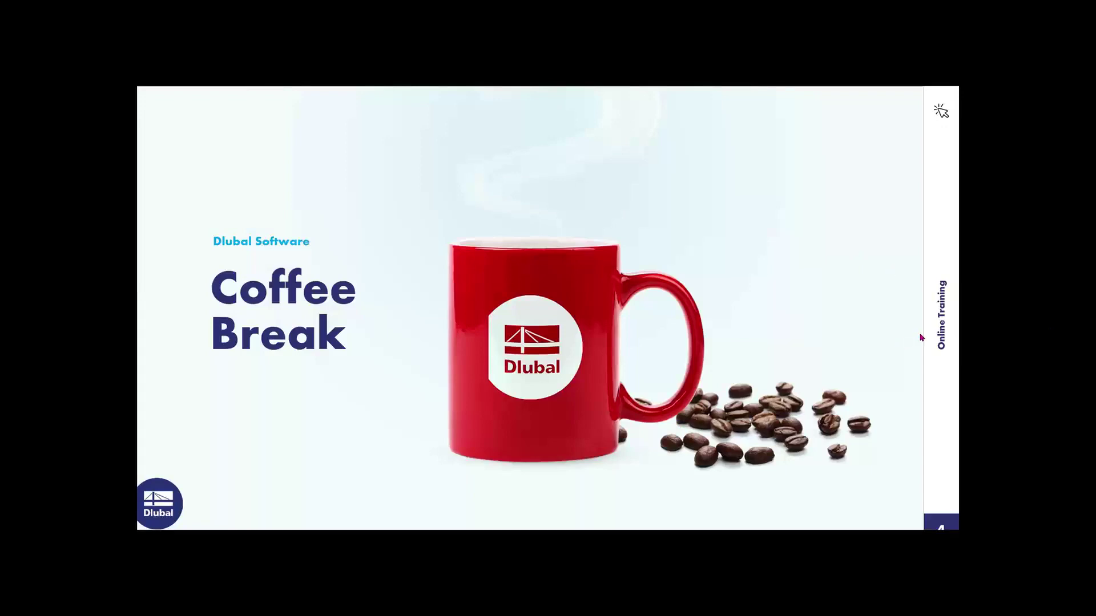
pyautogui.click(942, 324)
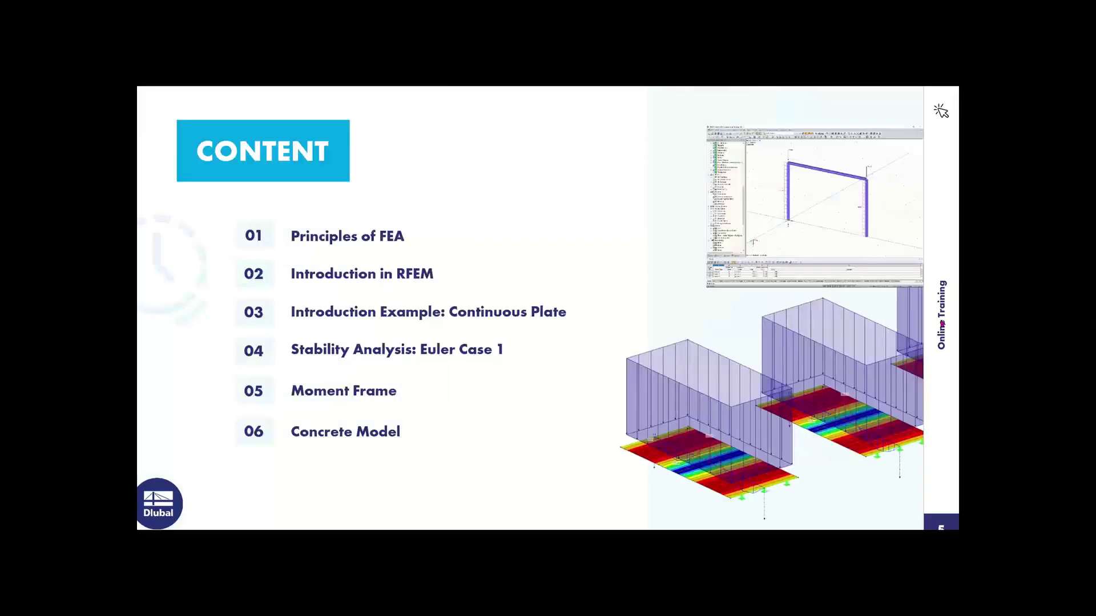
pyautogui.click(942, 323)
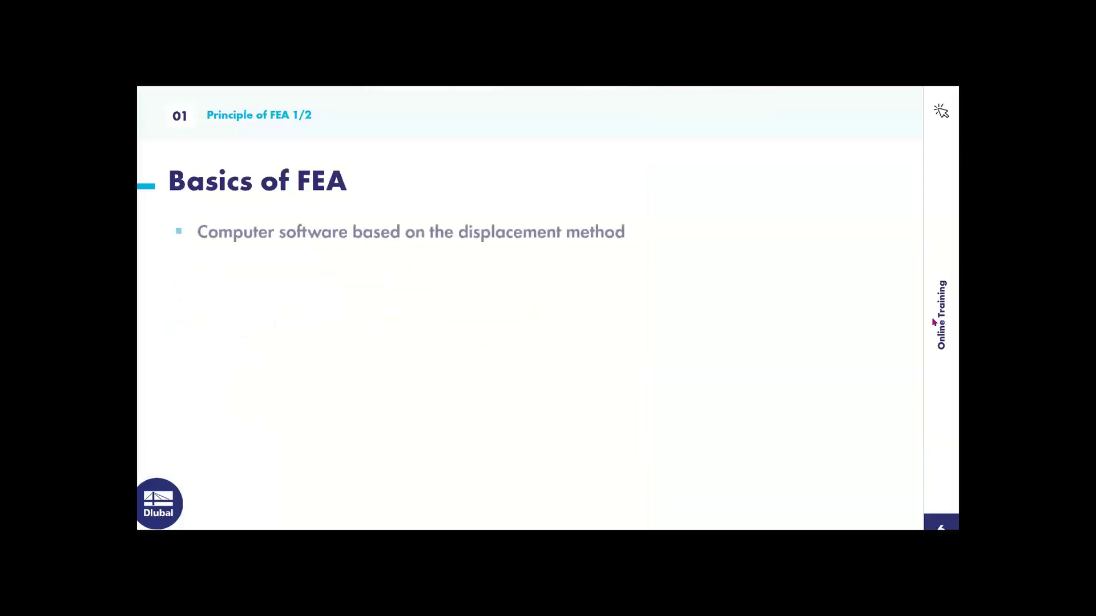
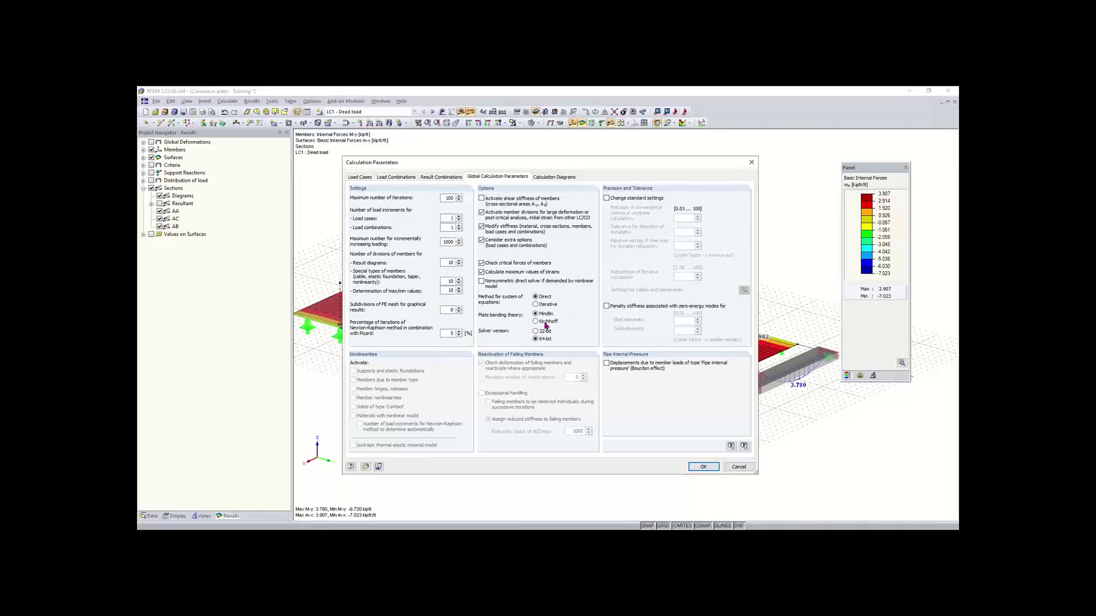
# Set the plate bending theory to Kirchhoff in the global calculation parameters, accept deleting the results, and recalculate the model
pyautogui.click(542, 323)
pyautogui.moveTo(594, 165); pyautogui.dragTo(564, 431)
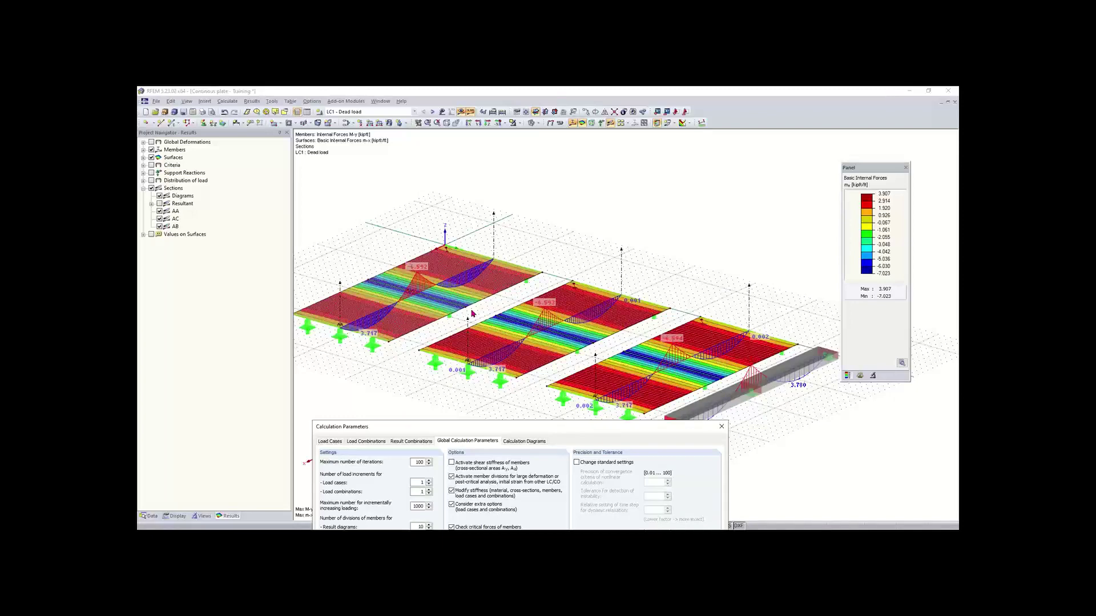
pyautogui.moveTo(502, 432); pyautogui.dragTo(474, 186)
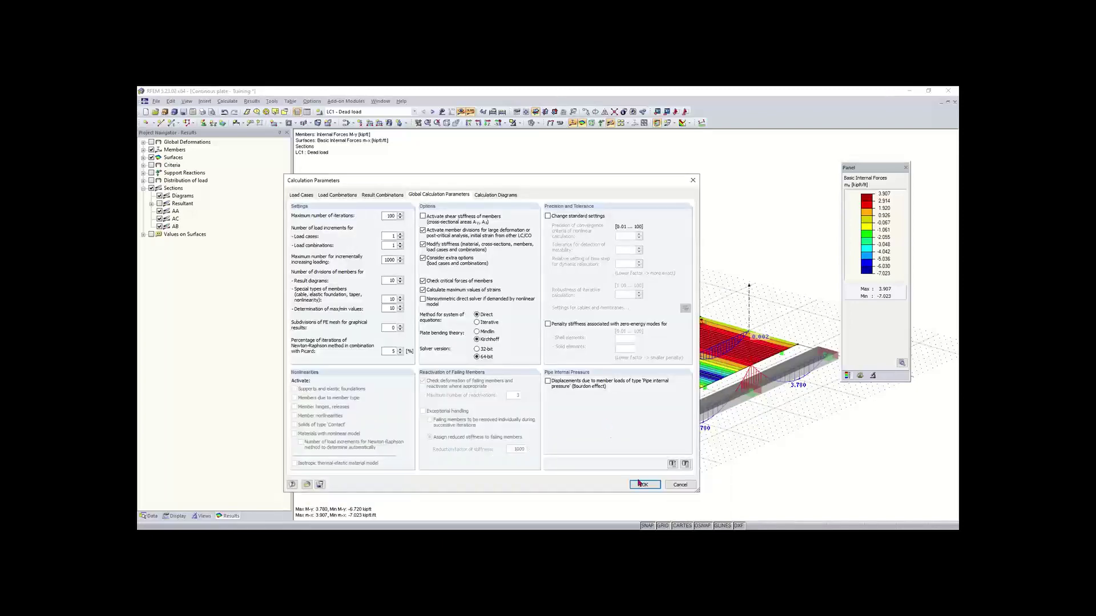
pyautogui.click(500, 278)
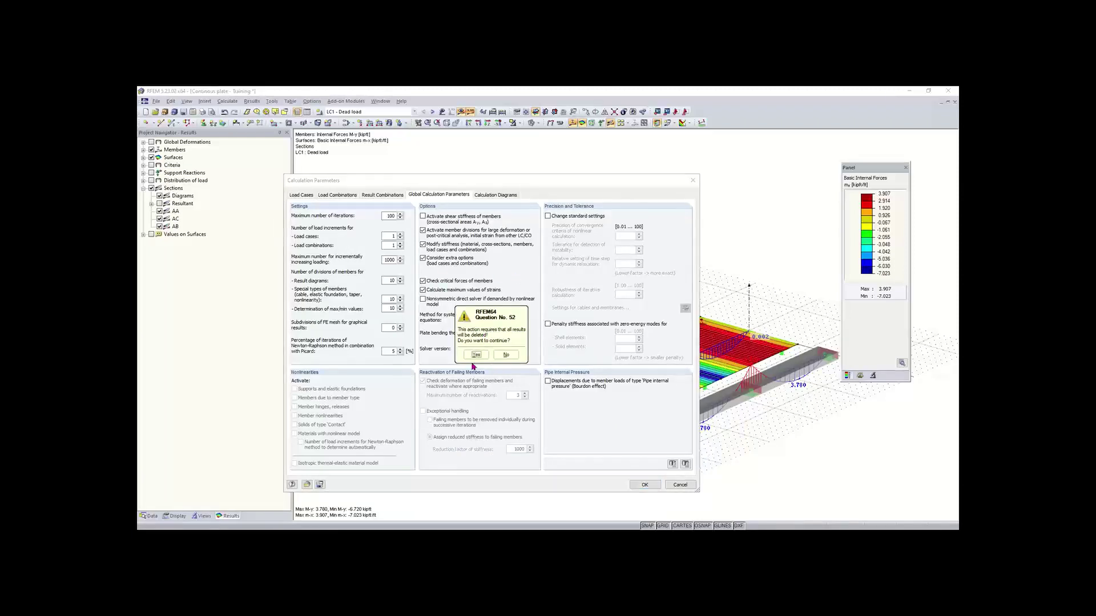
pyautogui.click(475, 354)
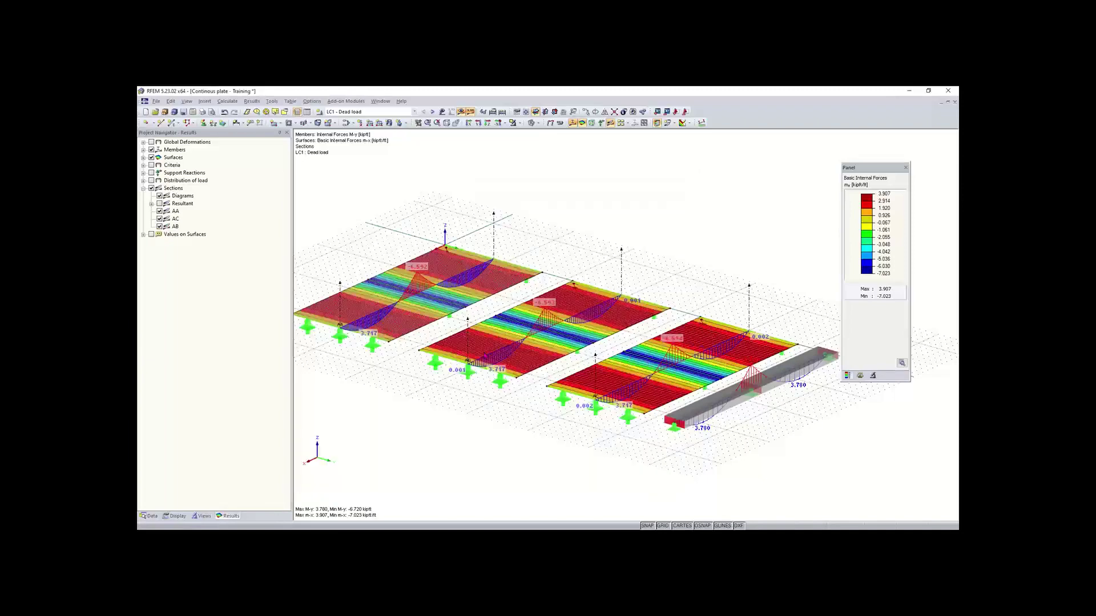
pyautogui.click(502, 113)
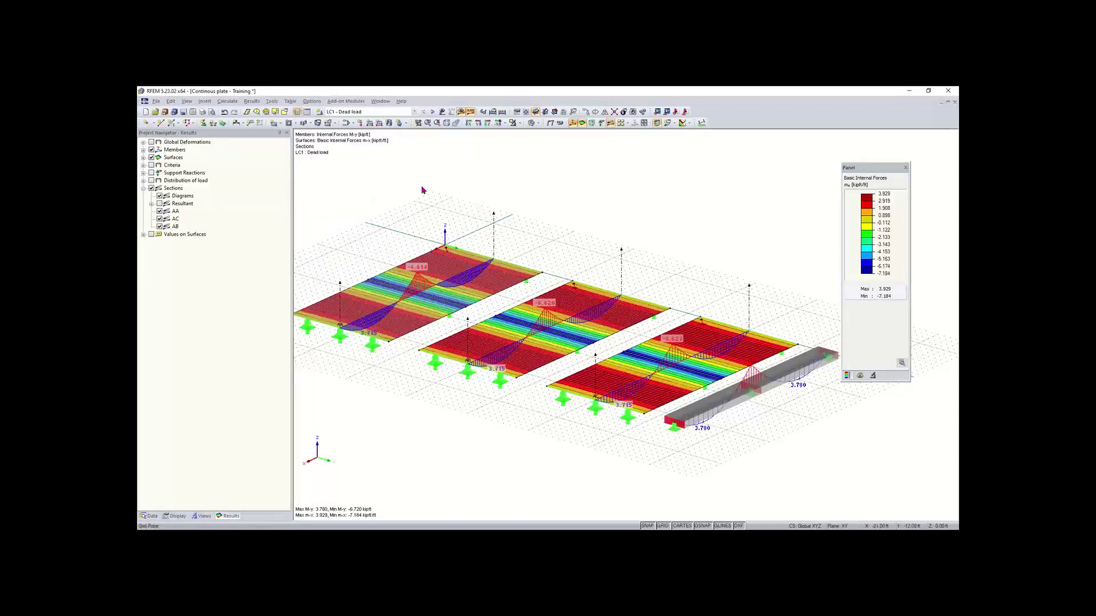
# Review the units and decimal places for the model and results, including the force unit choices and the available Metric and Imperial profiles
pyautogui.click(312, 103)
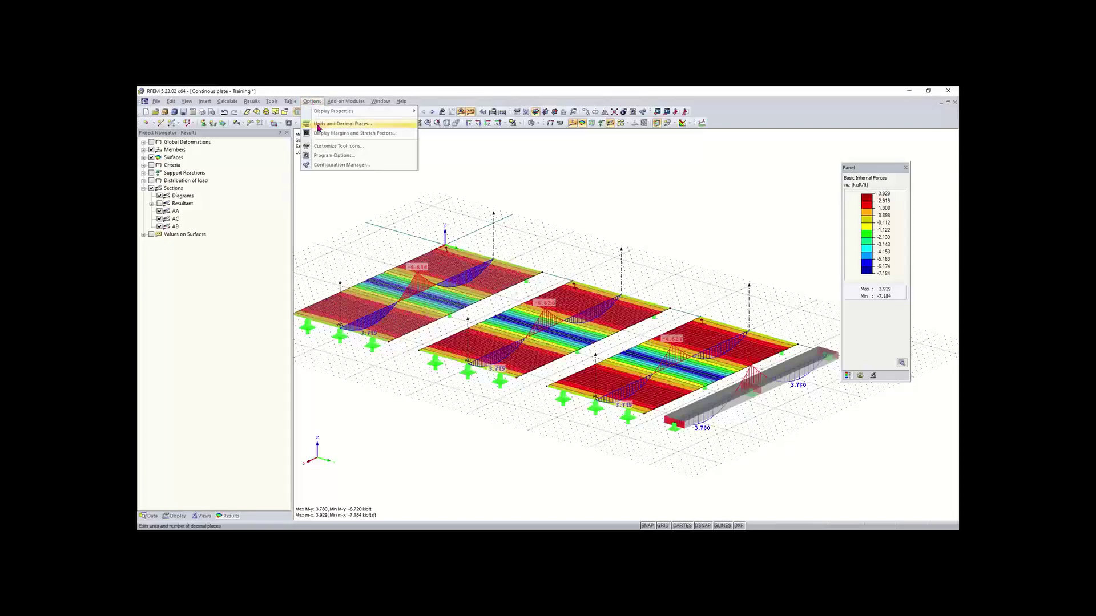
pyautogui.click(318, 125)
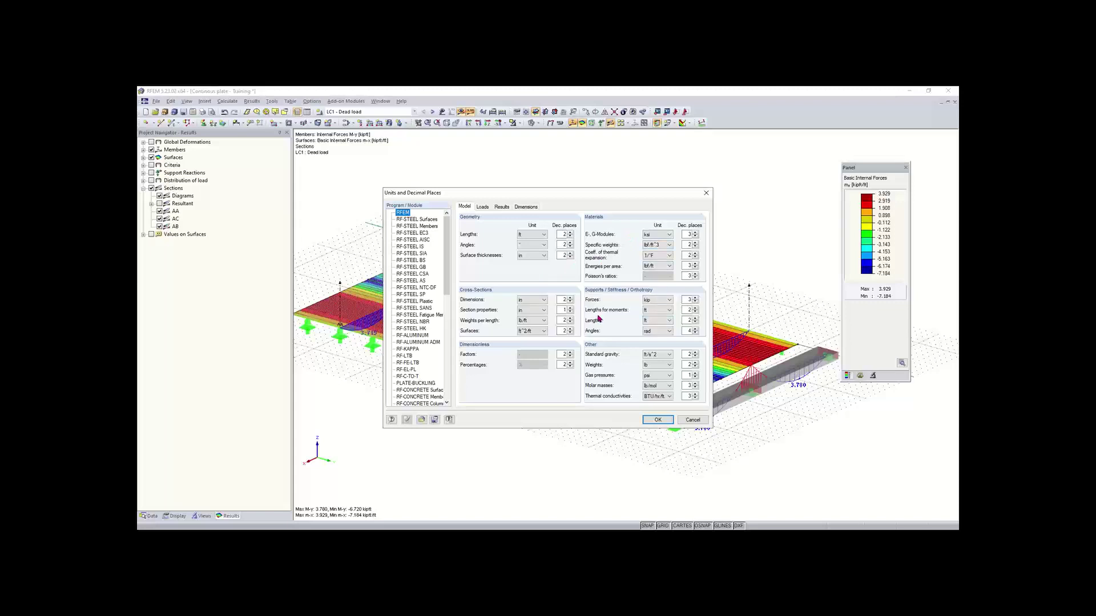
pyautogui.click(502, 208)
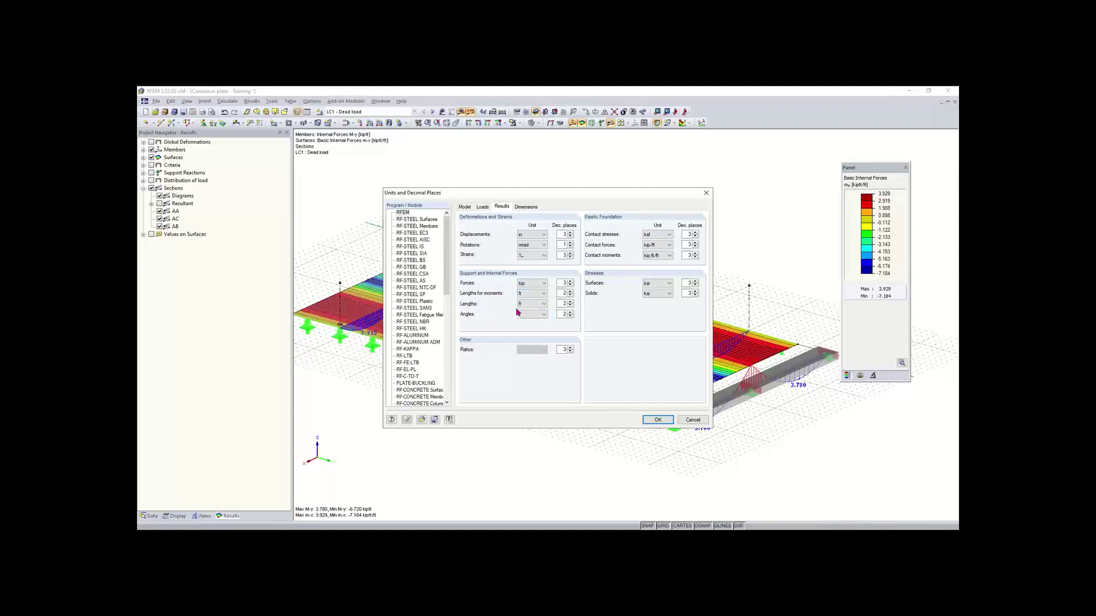
pyautogui.click(544, 284)
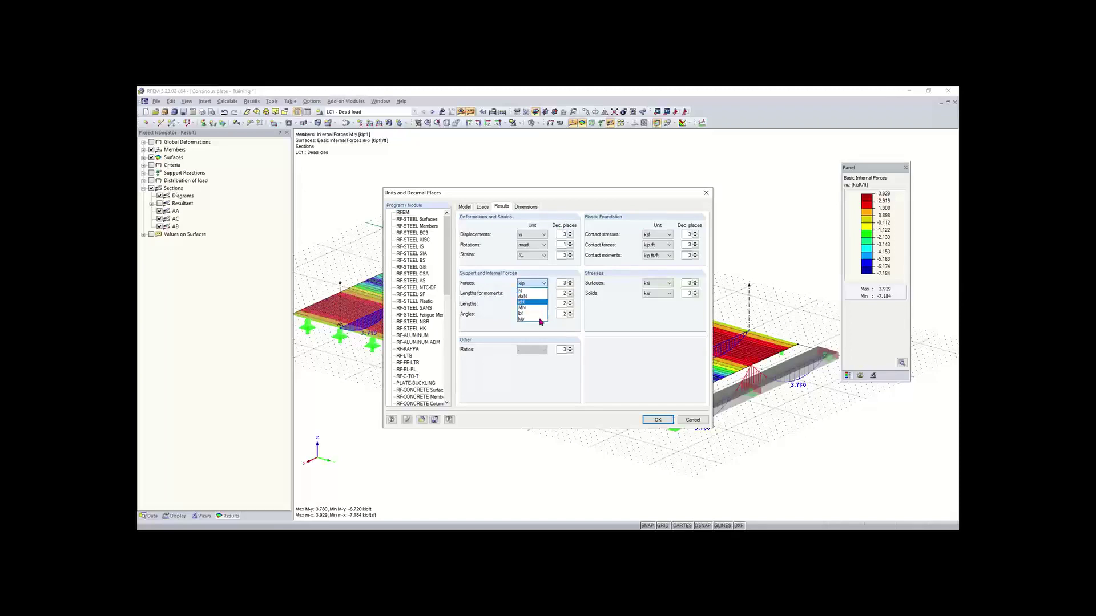
pyautogui.click(537, 284)
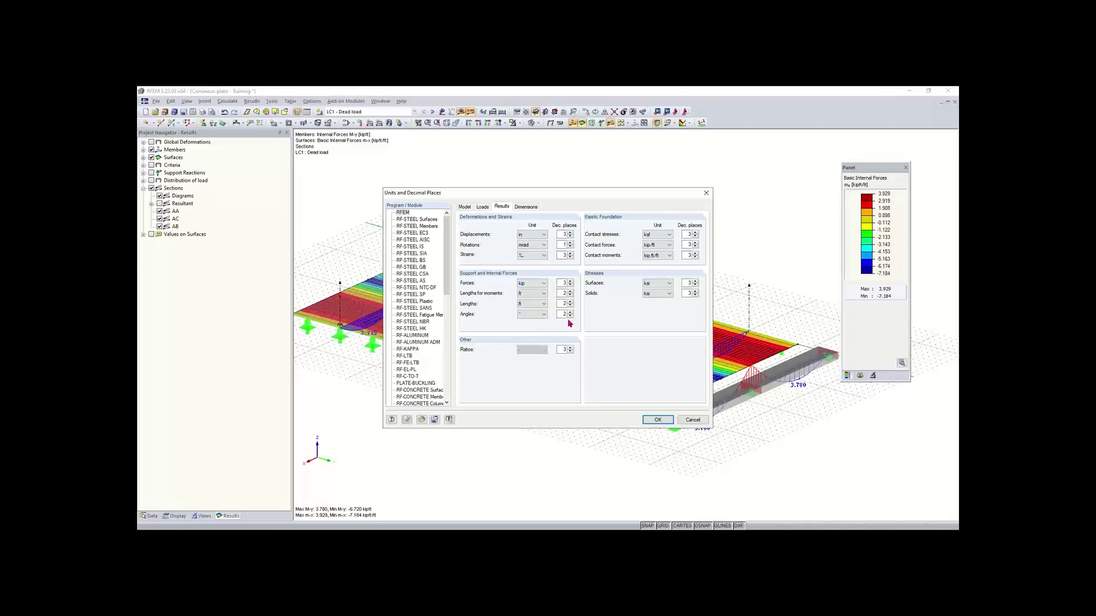
pyautogui.click(422, 420)
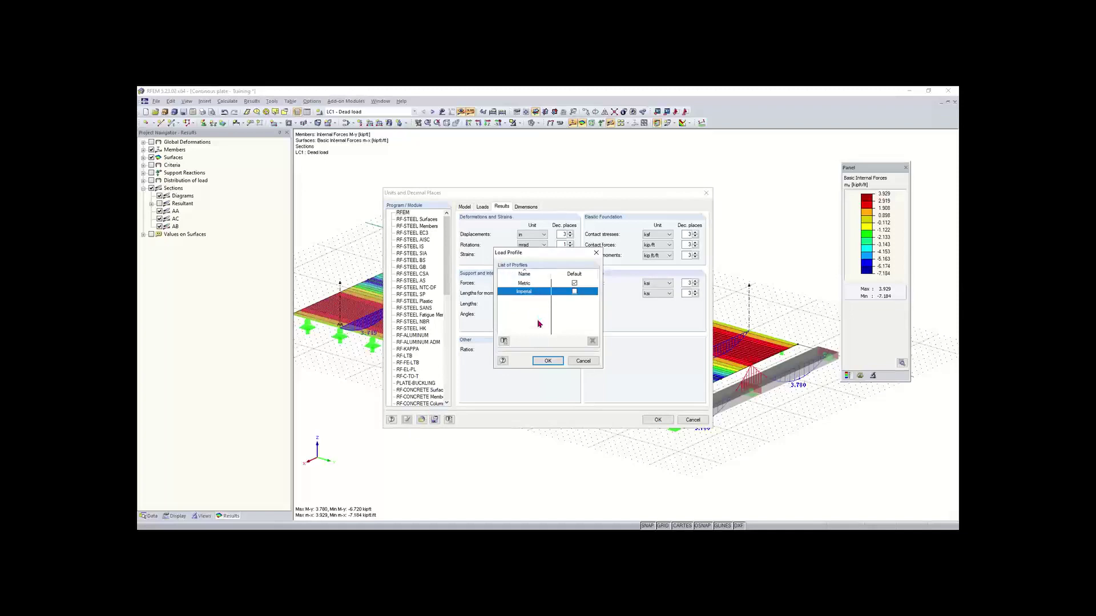
pyautogui.click(583, 362)
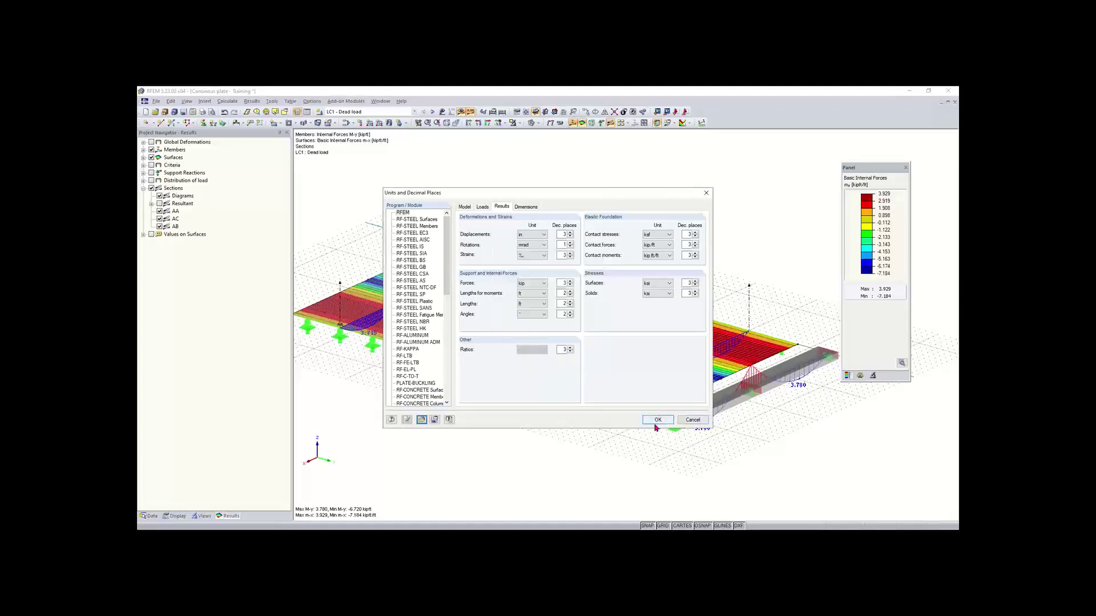
pyautogui.click(658, 421)
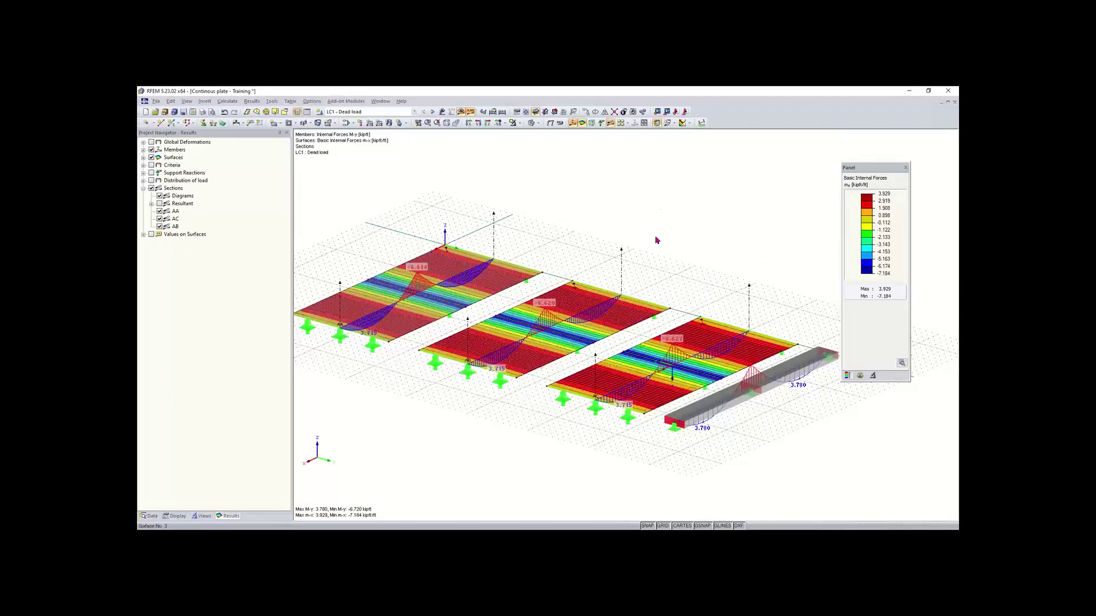
# Examine the Kirchhoff section moments on the three plates against the beam's moments from different viewing angles
pyautogui.keyDown('ctrl'); pyautogui.moveTo(692, 283); pyautogui.dragTo(653, 274, button='middle'); pyautogui.keyUp('ctrl')
pyautogui.rightClick(650, 274)
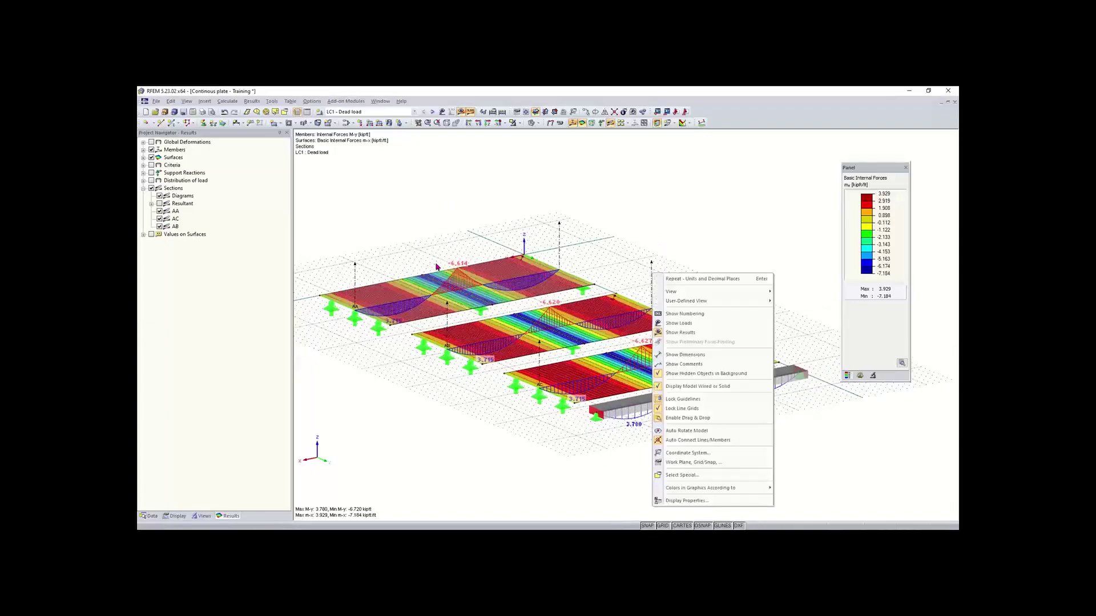
pyautogui.press('Escape')
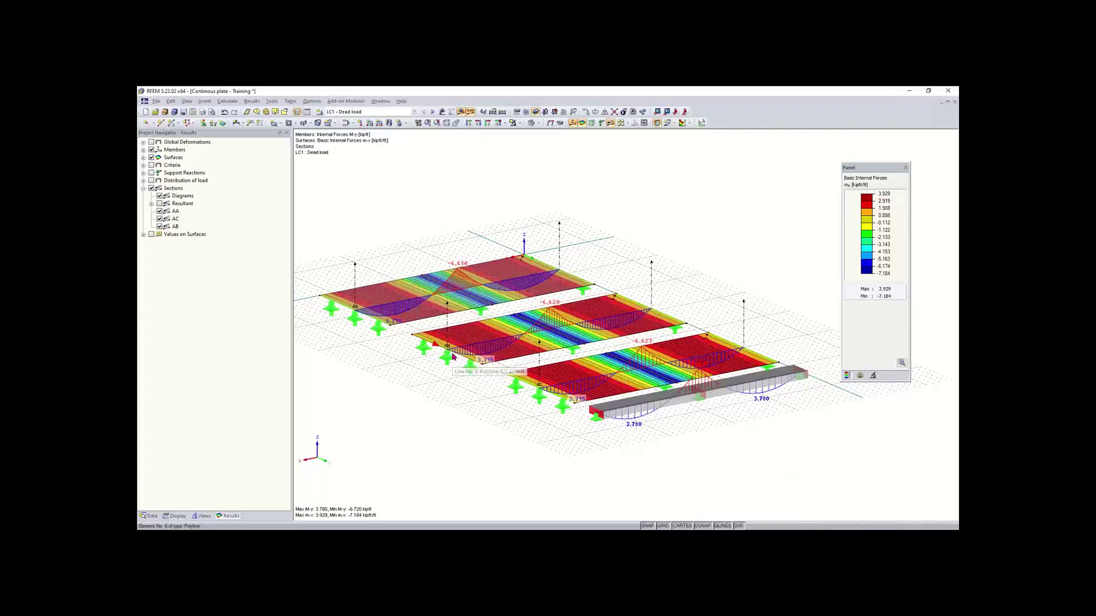
pyautogui.moveTo(650, 539)
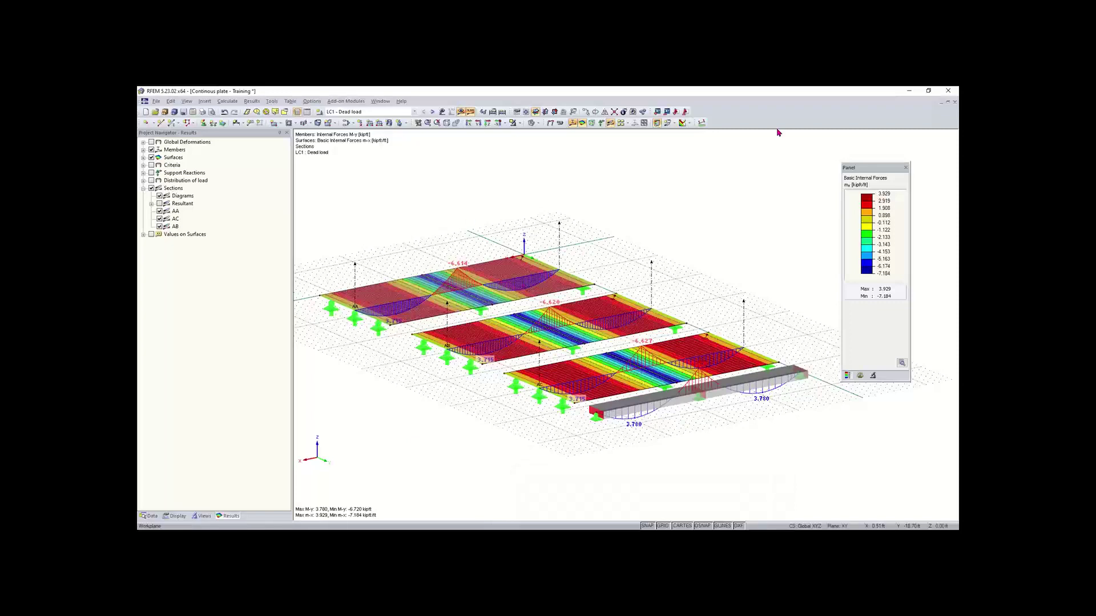
pyautogui.click(849, 271)
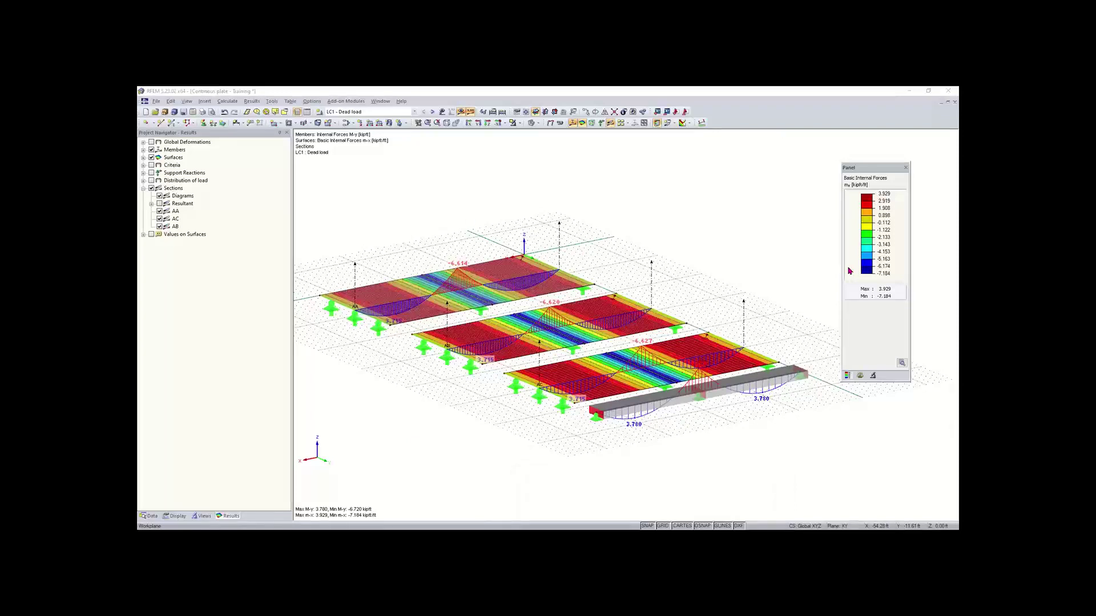
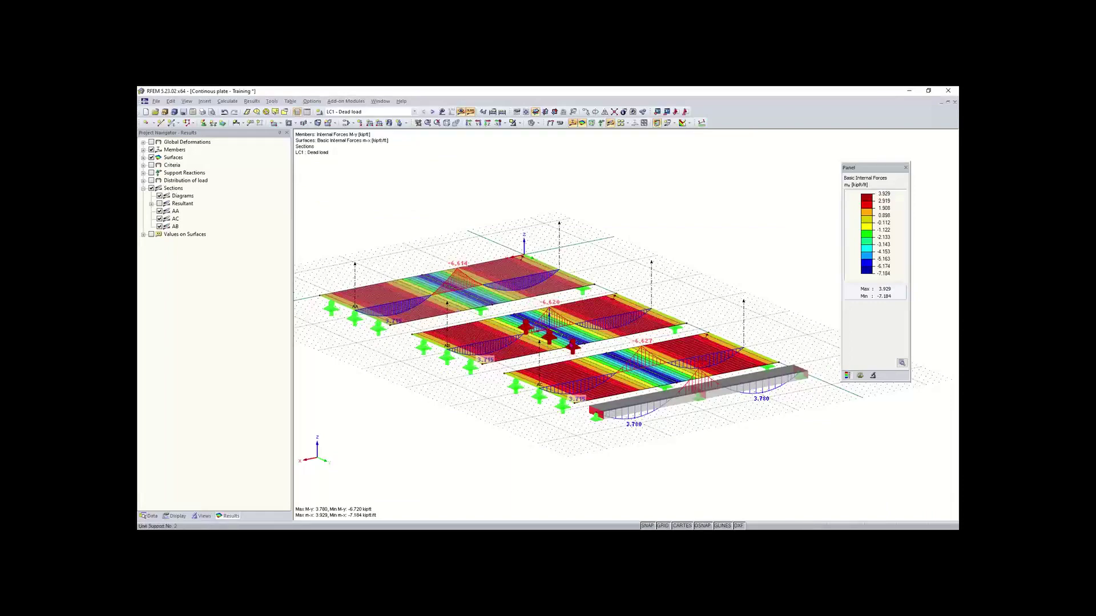
pyautogui.keyDown('ctrl'); pyautogui.moveTo(474, 424); pyautogui.dragTo(559, 444, button='middle'); pyautogui.keyUp('ctrl')
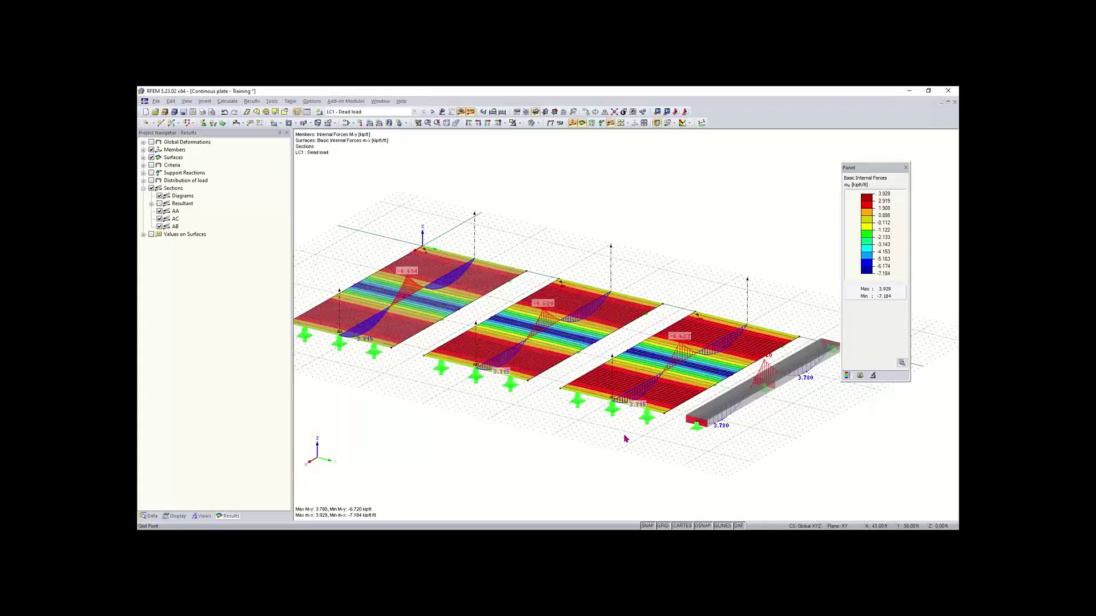
pyautogui.moveTo(588, 446); pyautogui.dragTo(567, 433, button='middle')
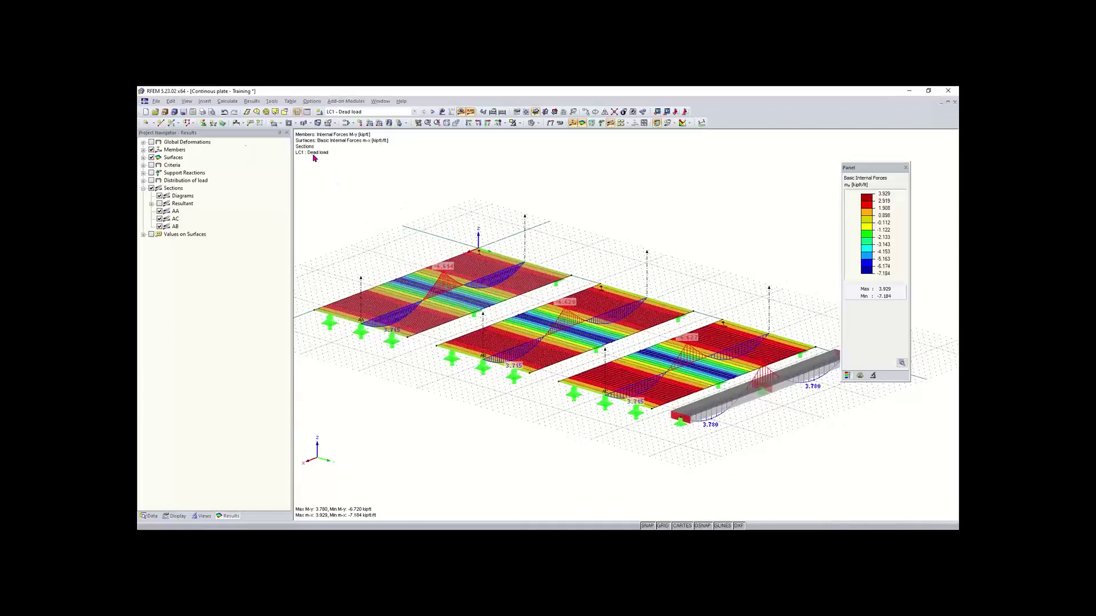
# Save the plate model and create the 3D model "Euler Case 1 - Example training" in the Tests project without automatic combinations
pyautogui.click(183, 113)
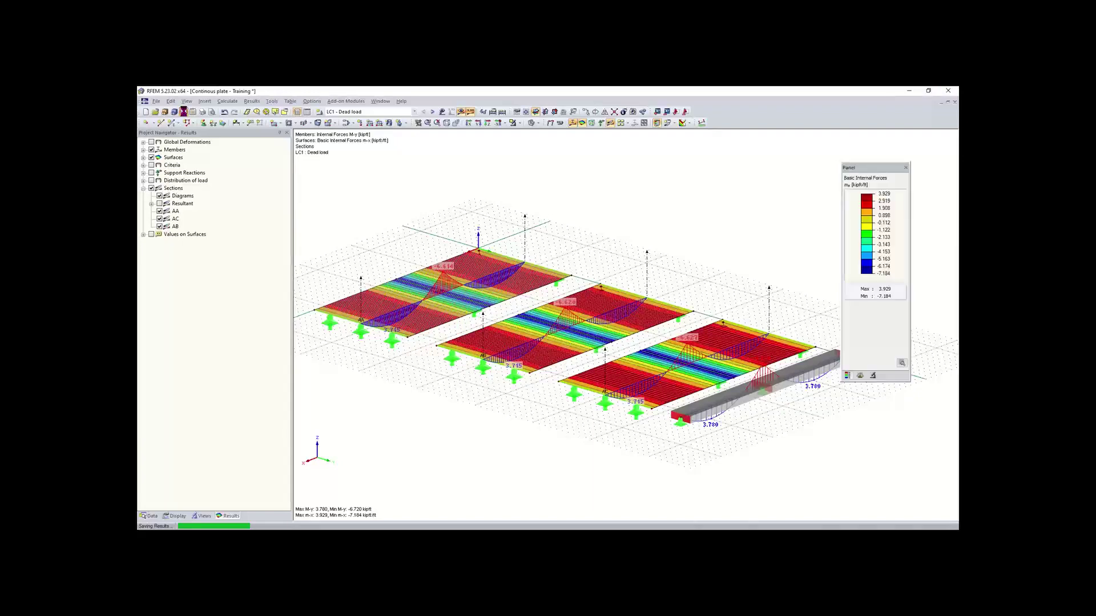
pyautogui.click(147, 112)
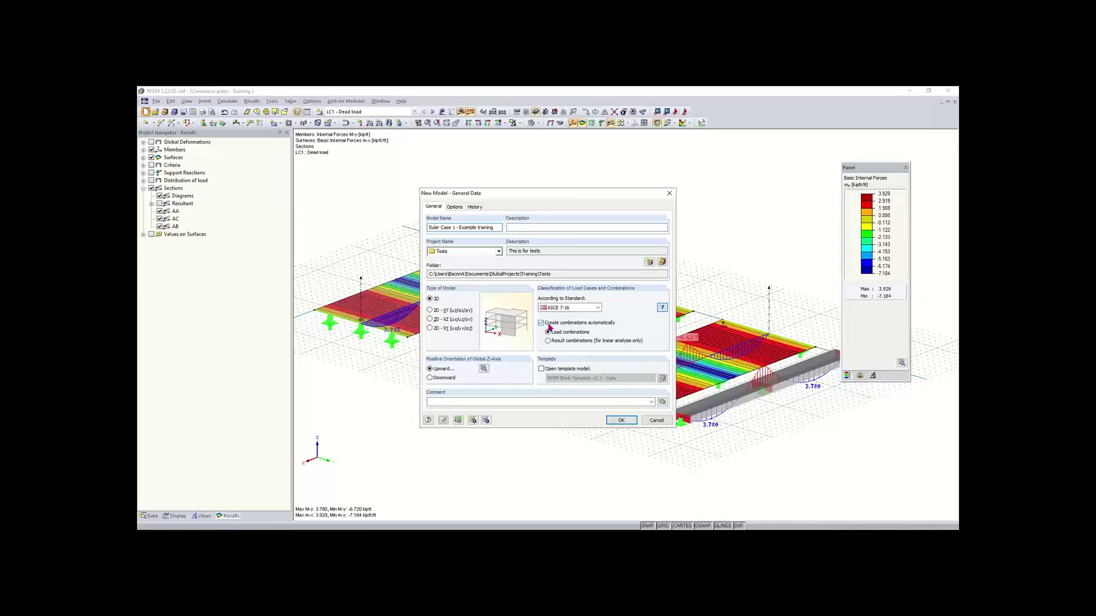
pyautogui.click(549, 325)
pyautogui.click(621, 421)
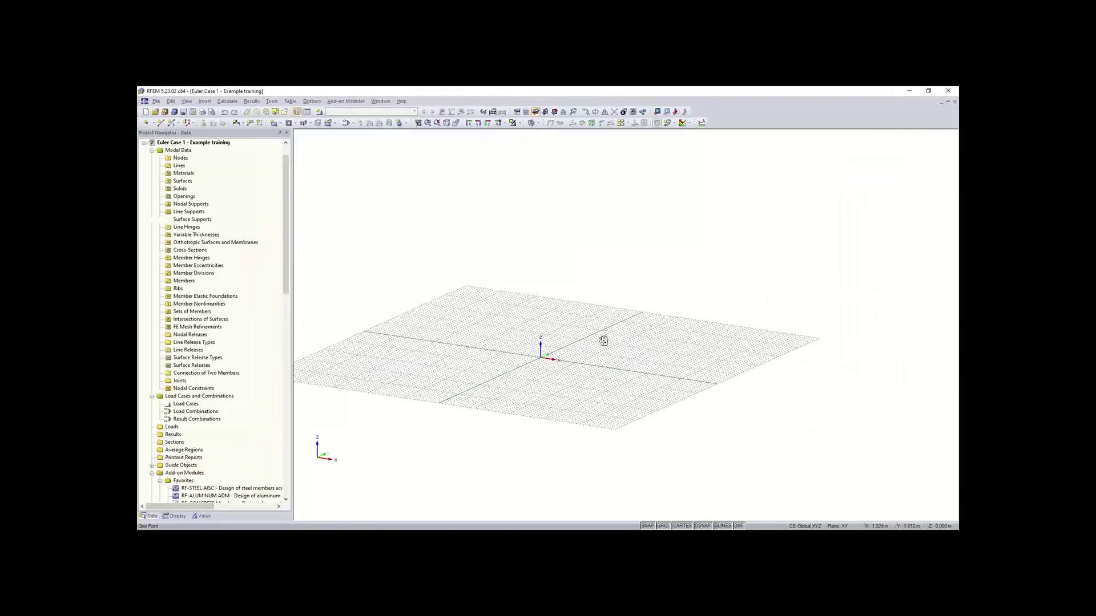
# Start a new beam member and open the rolled I-section library for its cross-section
pyautogui.scroll(3, 514, 366)
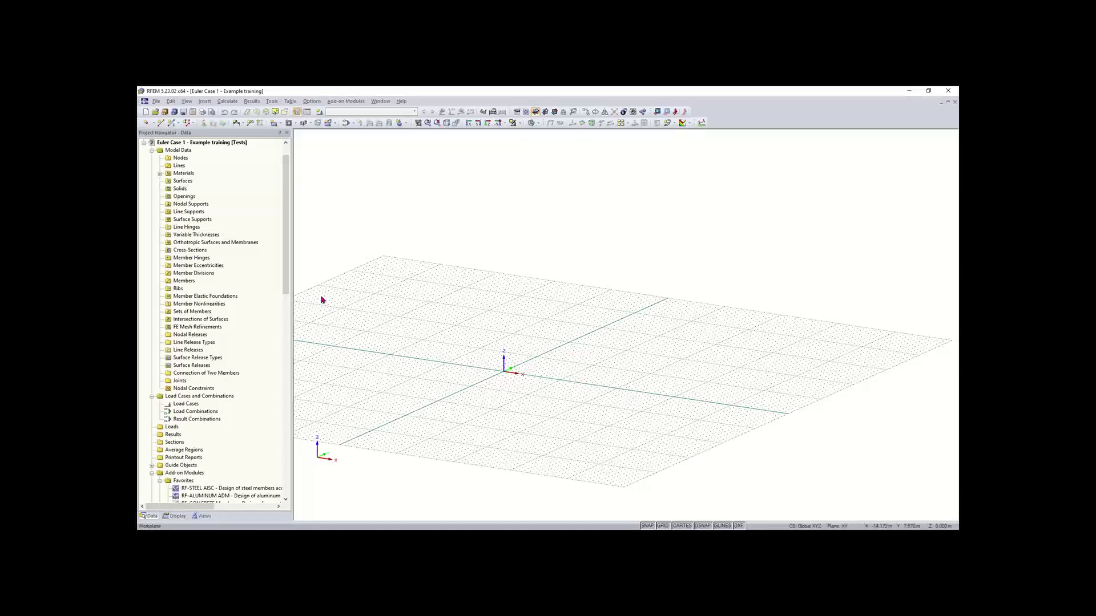
pyautogui.moveTo(531, 368); pyautogui.dragTo(504, 371, button='middle')
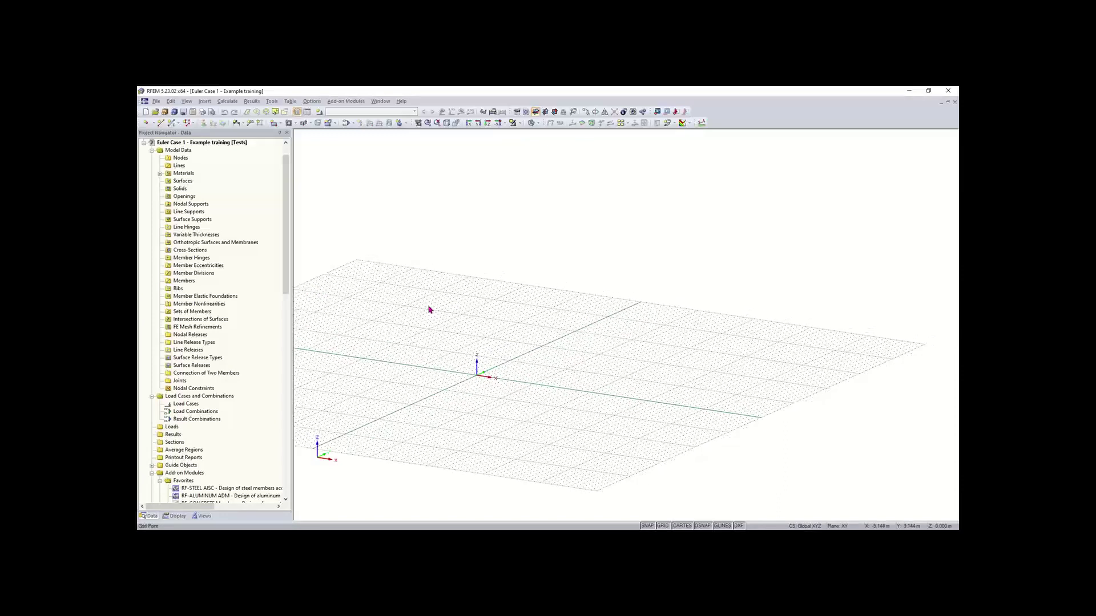
pyautogui.click(170, 124)
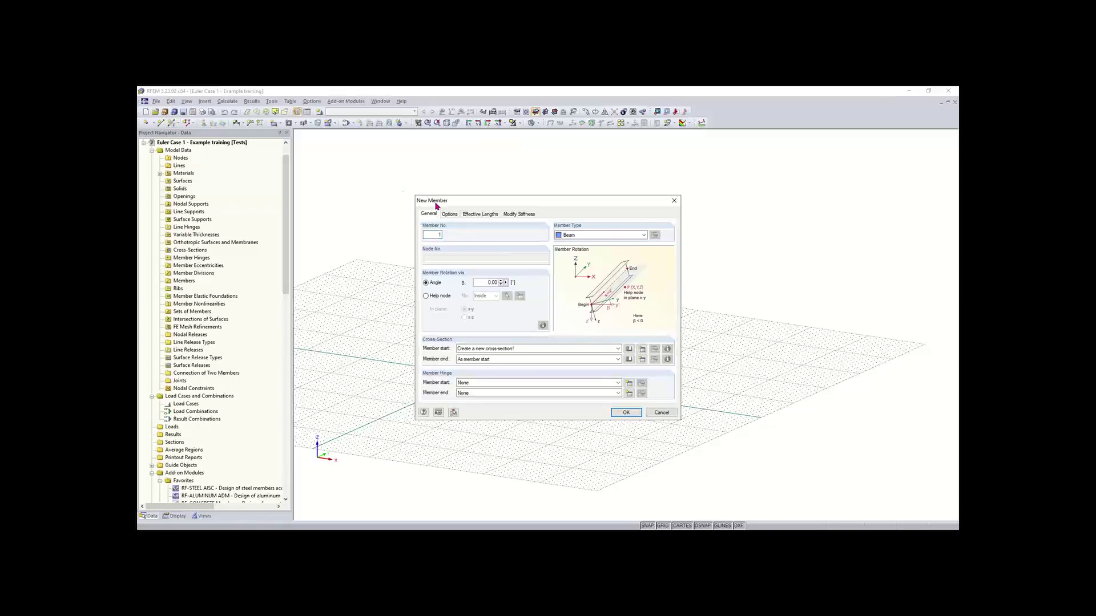
pyautogui.moveTo(502, 200); pyautogui.dragTo(484, 193)
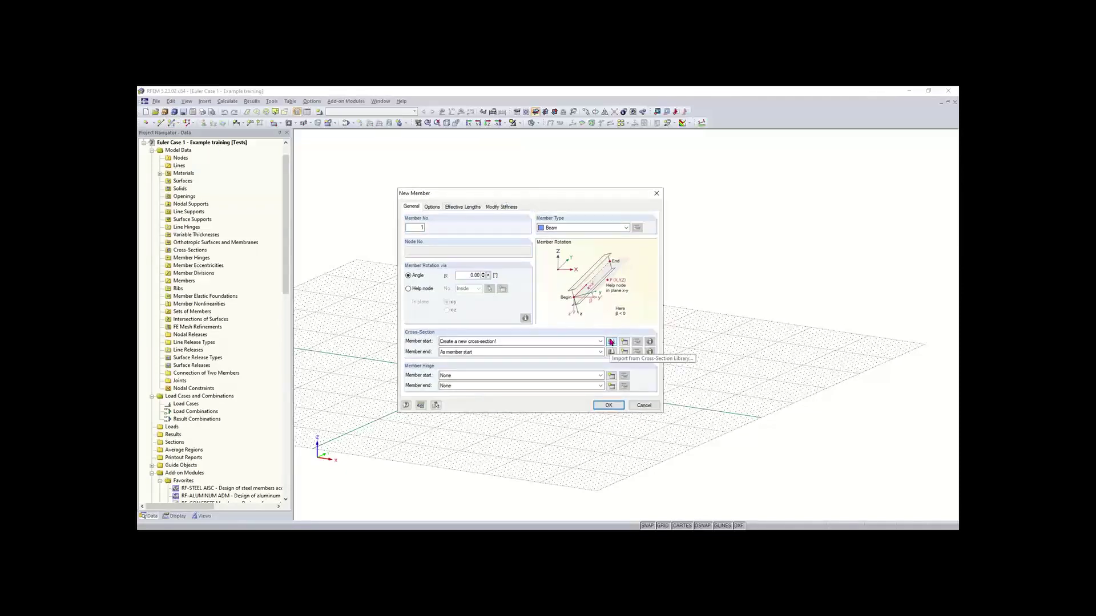
pyautogui.click(611, 342)
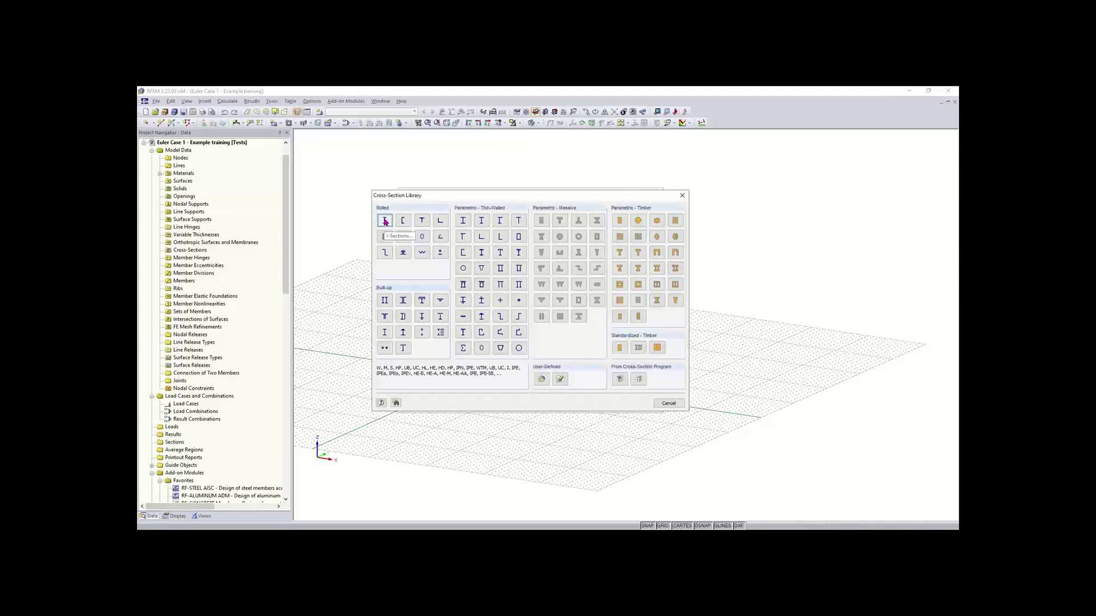
pyautogui.click(384, 221)
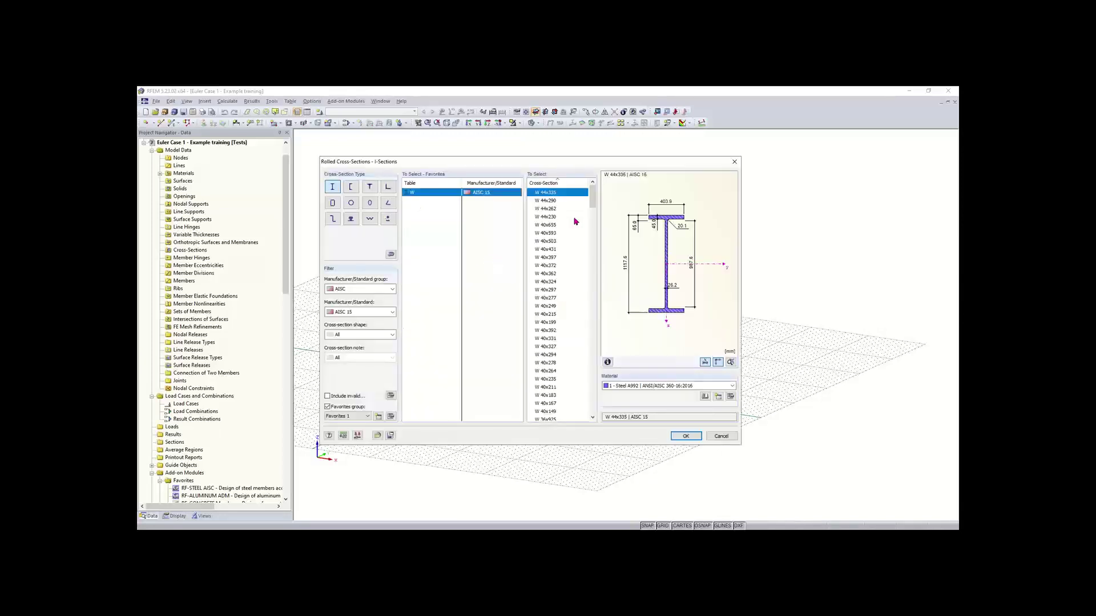
# Filter the rolled I-sections by the AISC group and AISC 15 standard, keeping all cross-section shapes
pyautogui.click(347, 291)
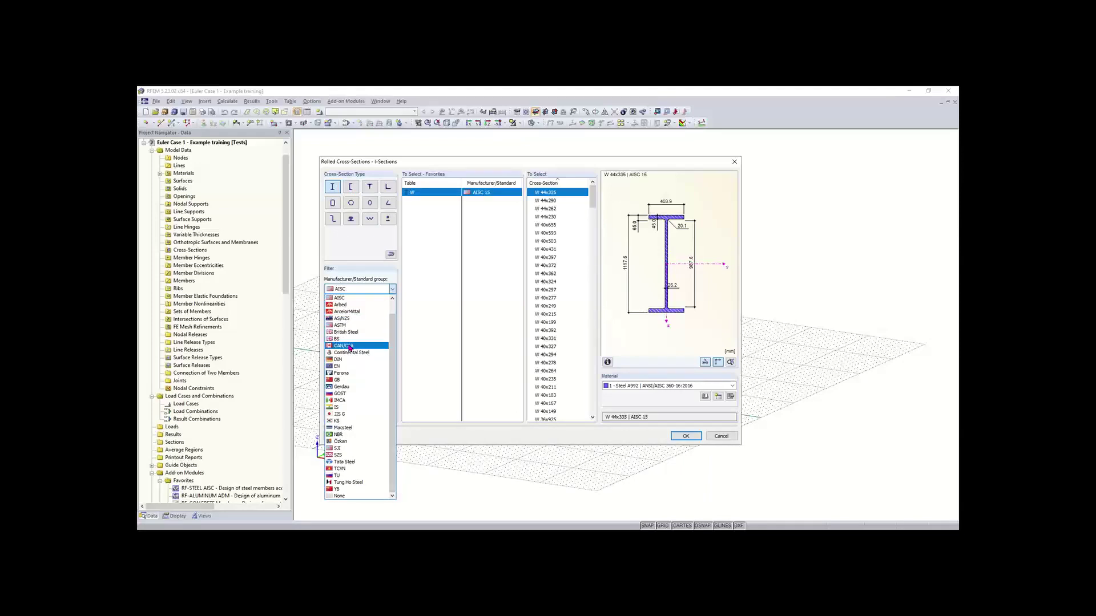
pyautogui.scroll(1, 394, 338)
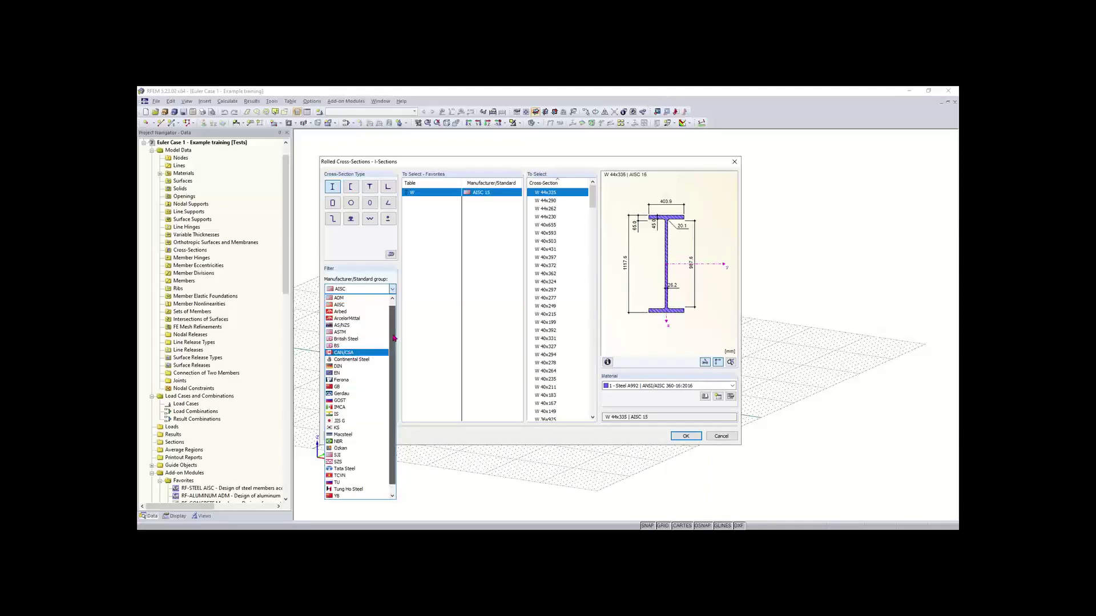
pyautogui.scroll(1, 345, 456)
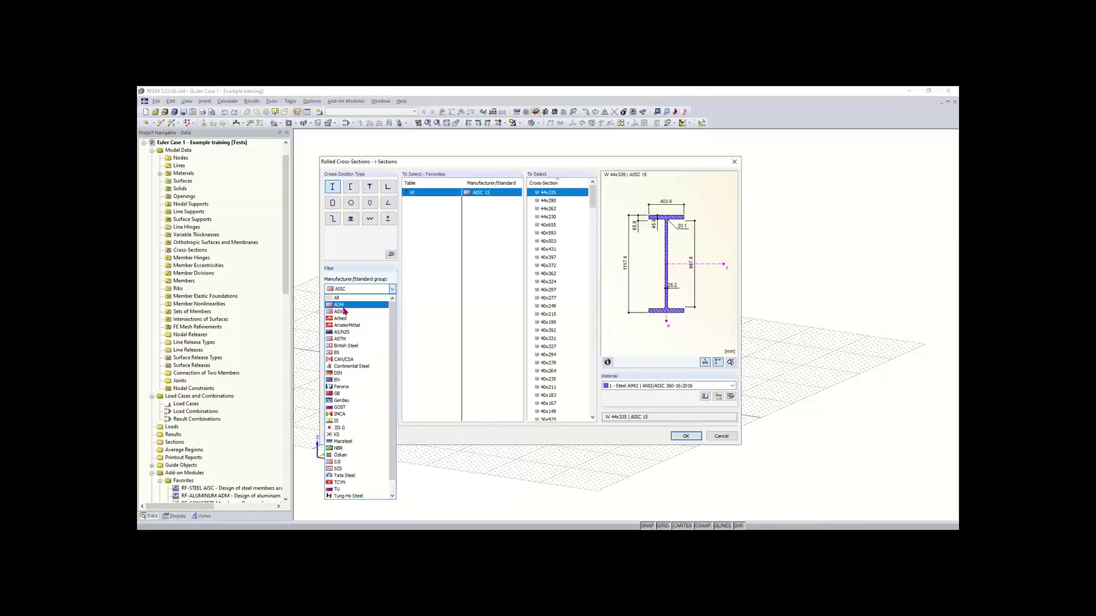
pyautogui.click(343, 311)
pyautogui.click(359, 313)
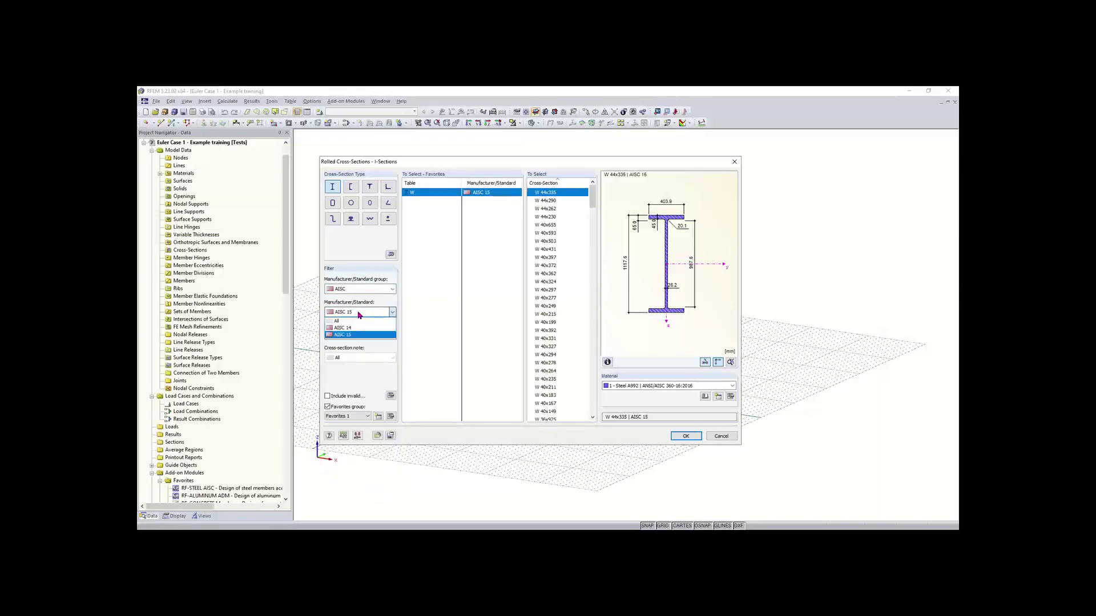
pyautogui.click(357, 334)
pyautogui.click(356, 337)
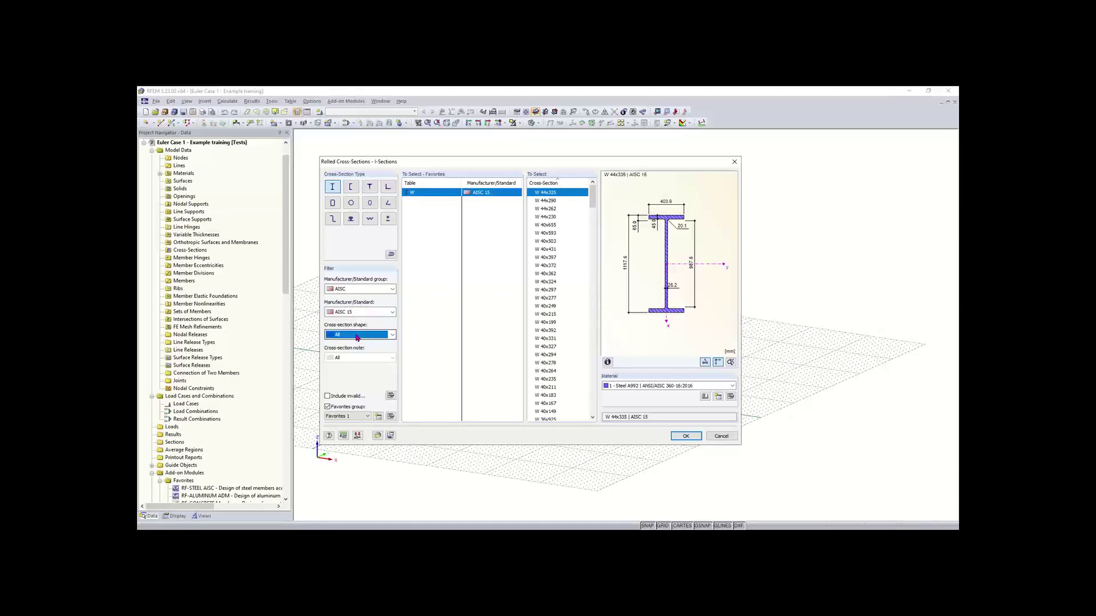
pyautogui.click(356, 336)
pyautogui.click(356, 343)
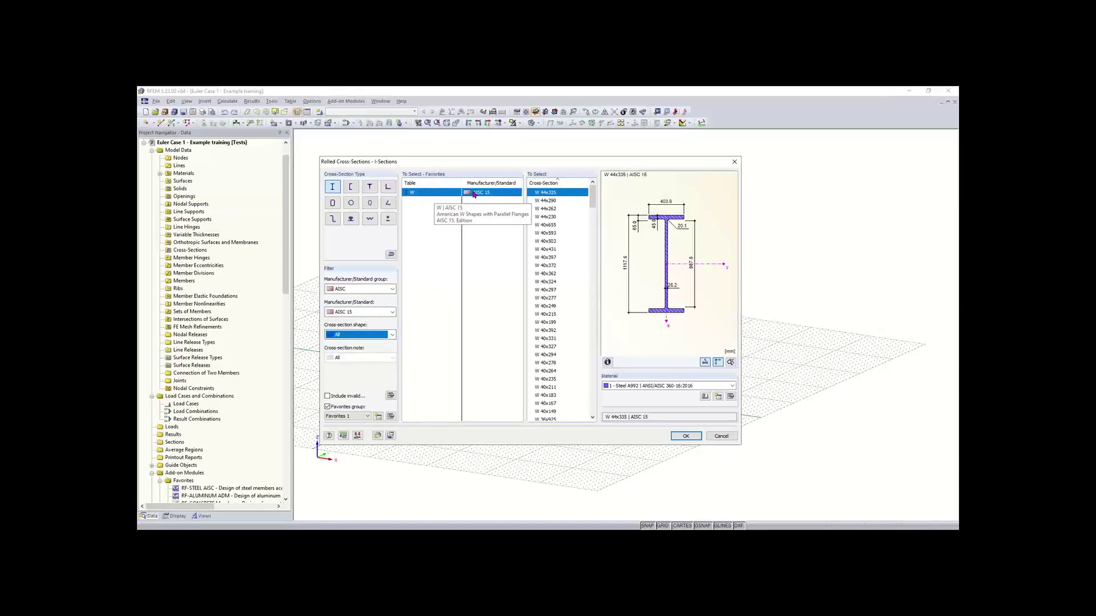
# Assign the W 12x35 section in Steel A992 to the new member
pyautogui.scroll(-1, 577, 233)
pyautogui.moveTo(592, 202); pyautogui.dragTo(592, 375)
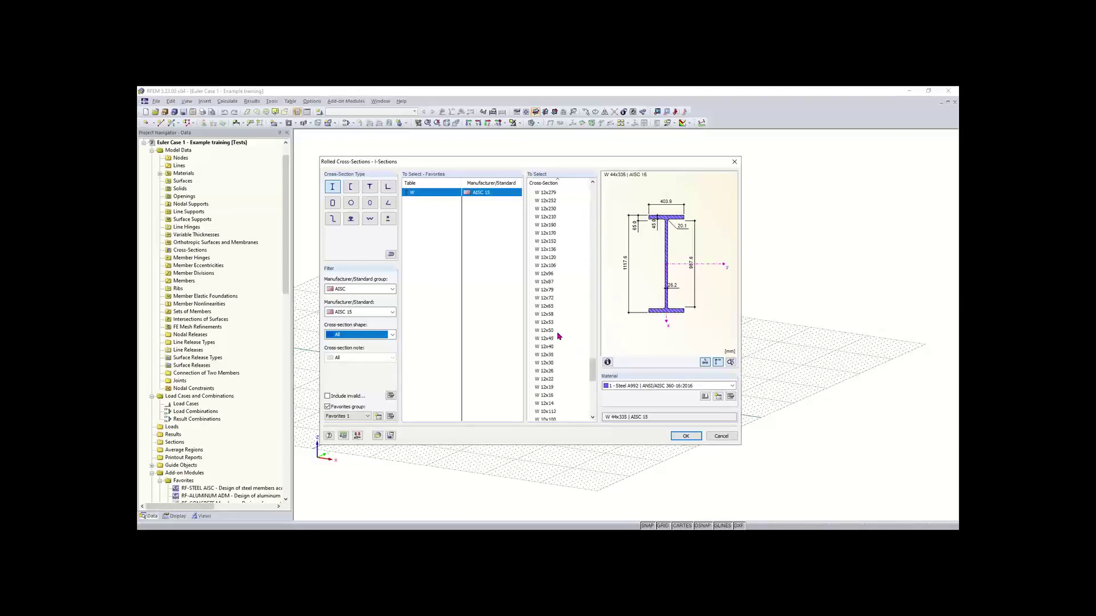
pyautogui.click(547, 355)
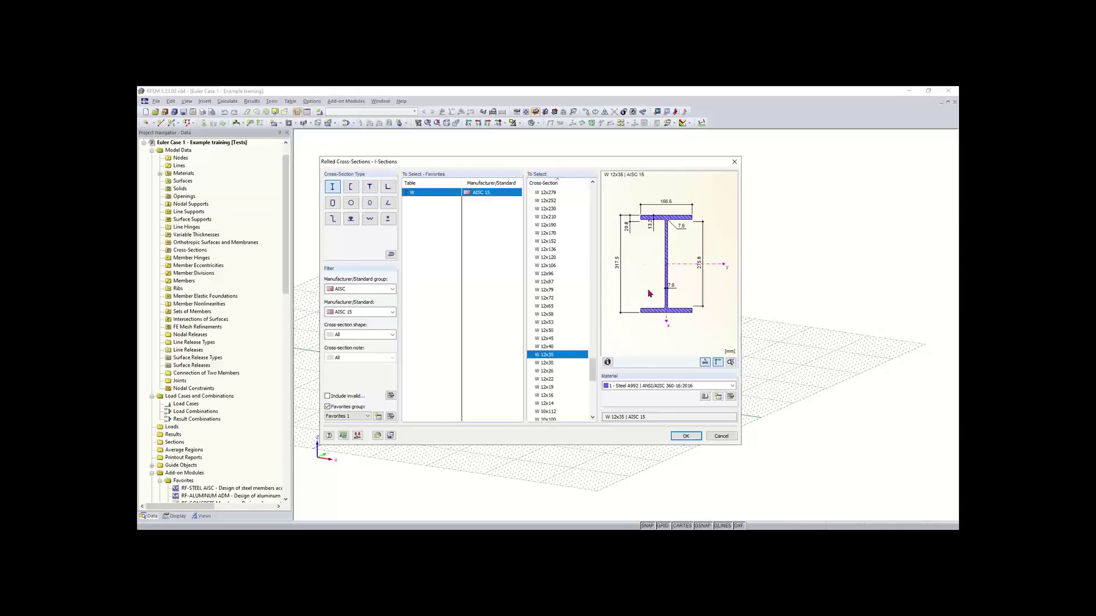
pyautogui.click(685, 437)
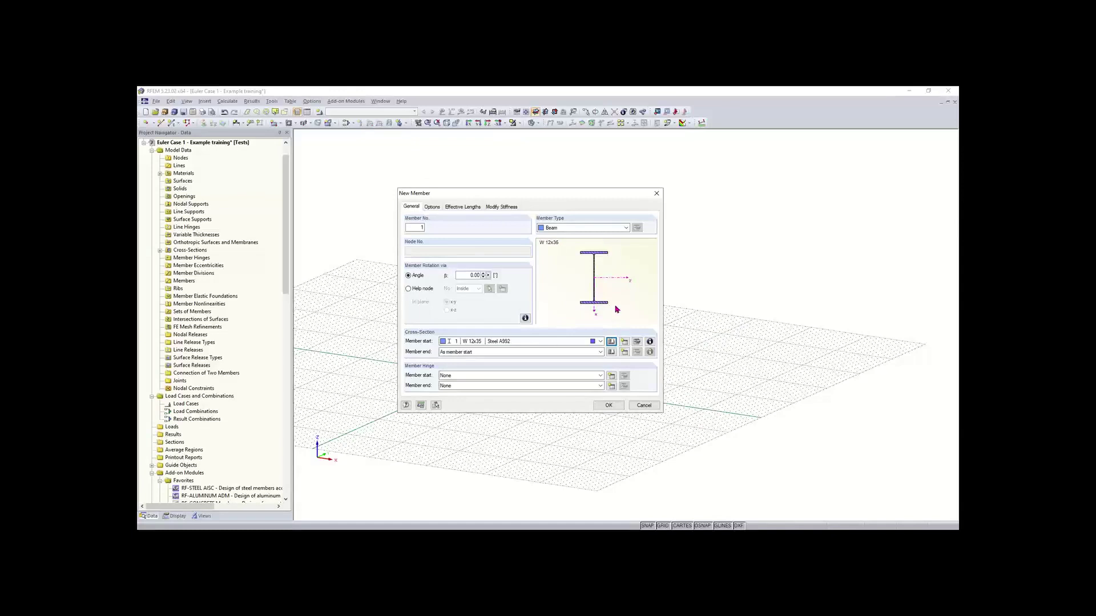
# Review the W 12x35 cross-section properties and accept the member definition for placement
pyautogui.click(650, 343)
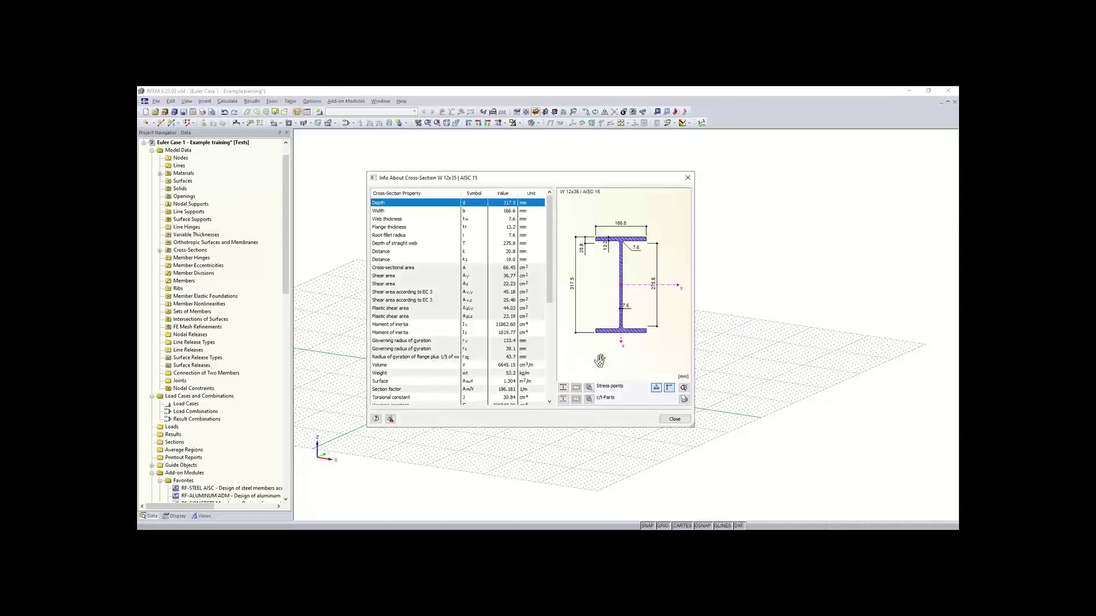
pyautogui.scroll(-4, 464, 258)
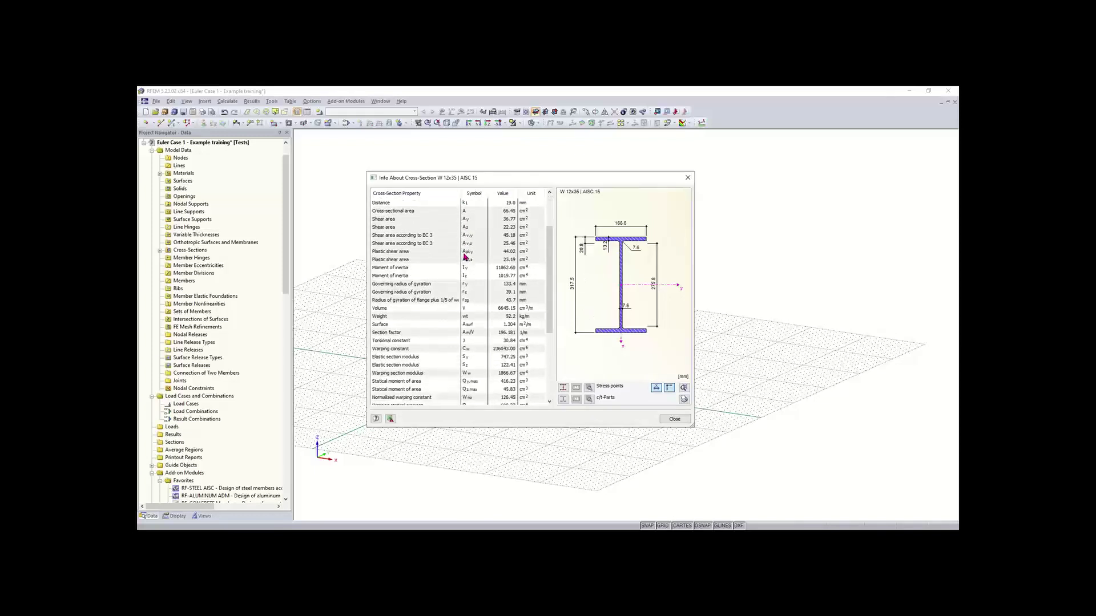
pyautogui.scroll(4, 464, 258)
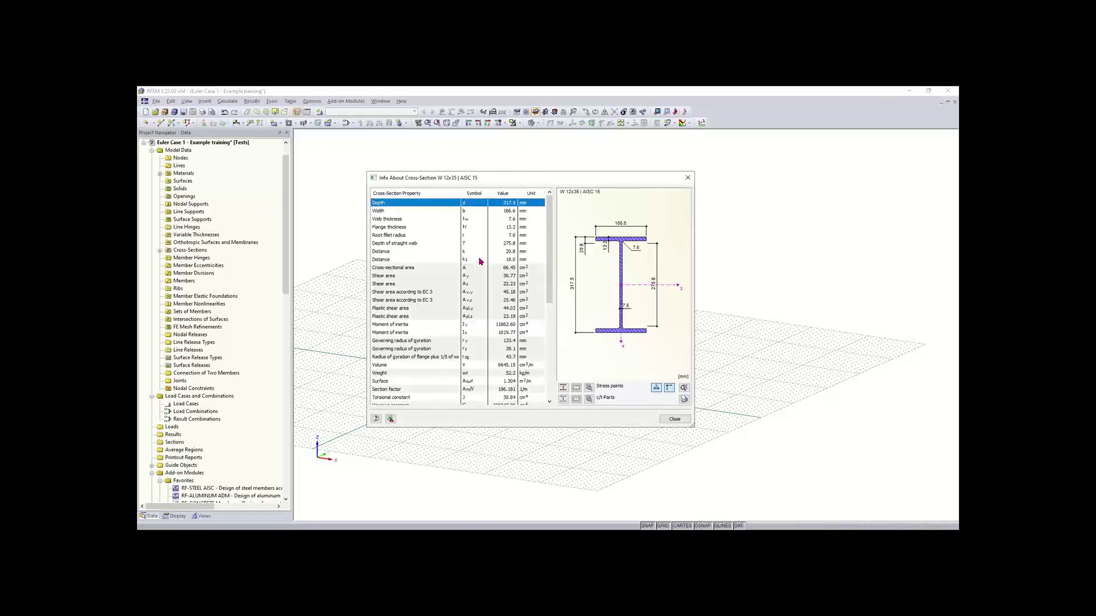
pyautogui.click(675, 420)
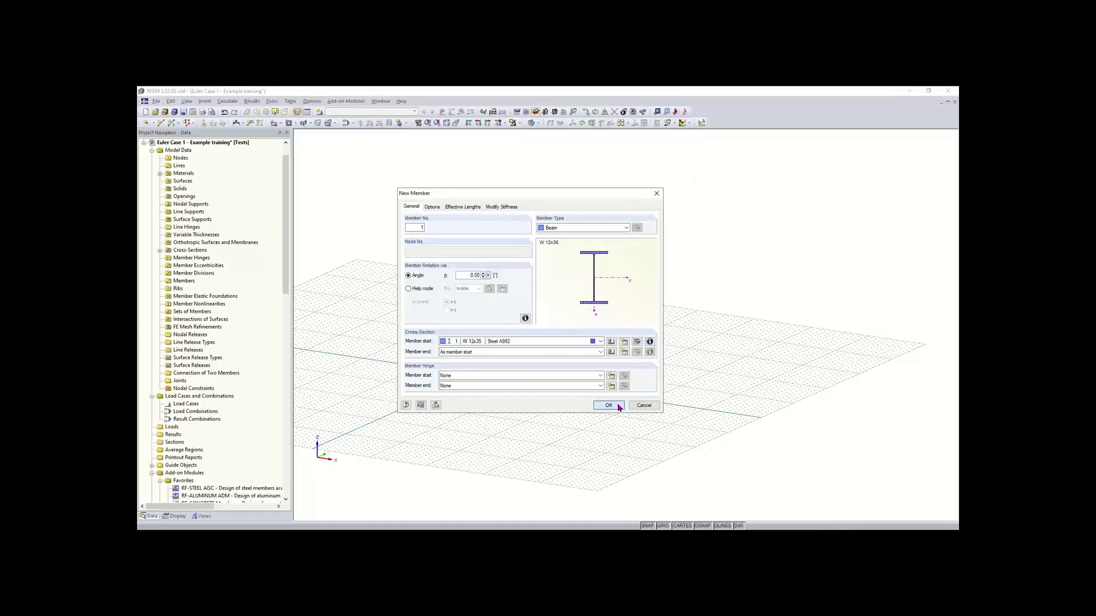
pyautogui.click(608, 405)
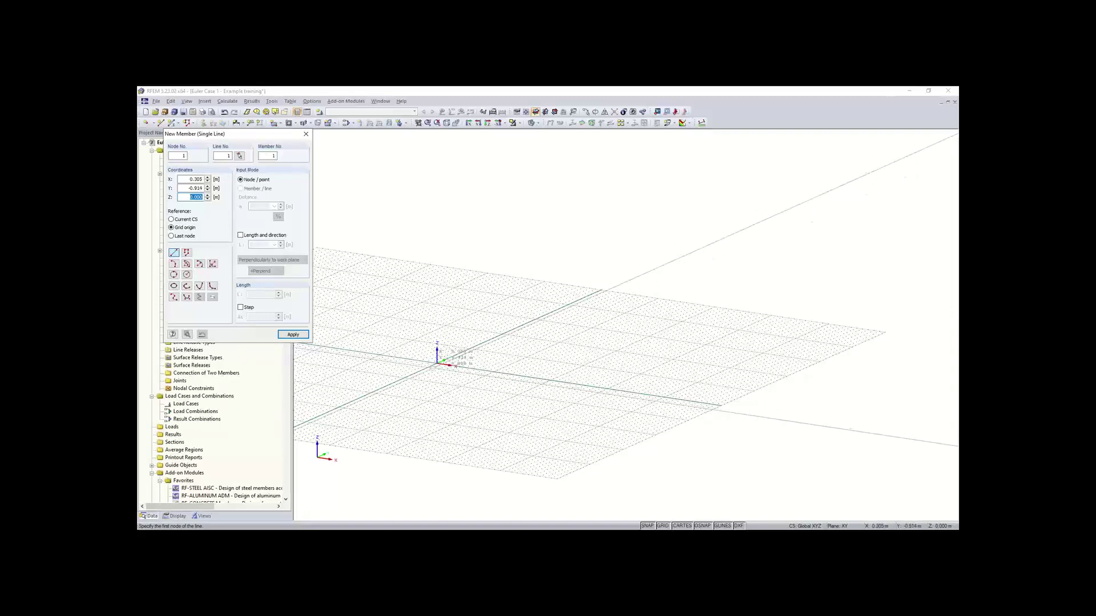
pyautogui.click(240, 237)
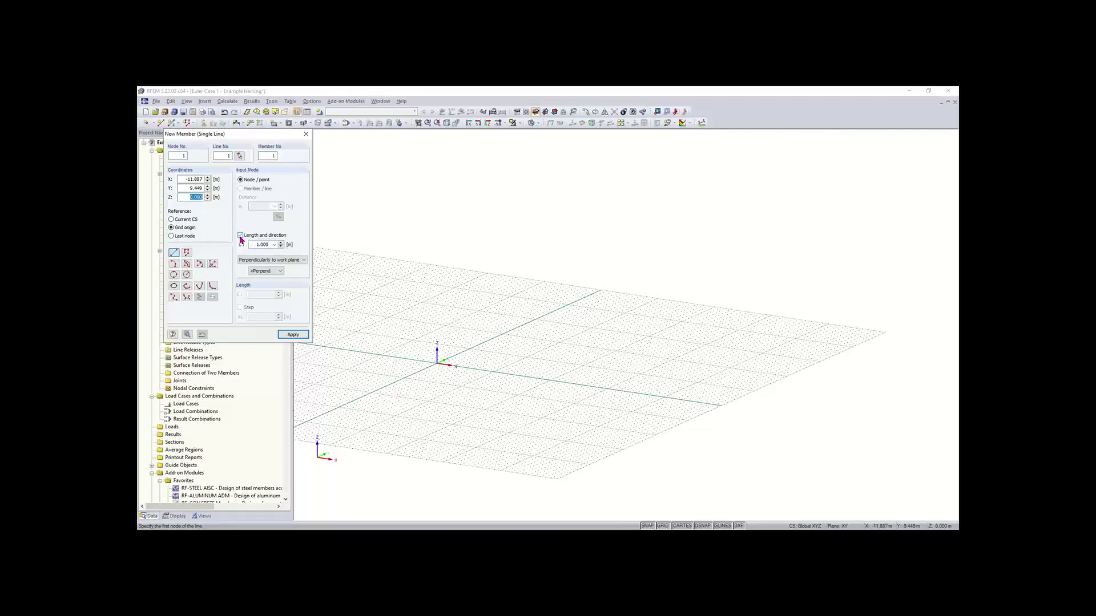
pyautogui.click(261, 260)
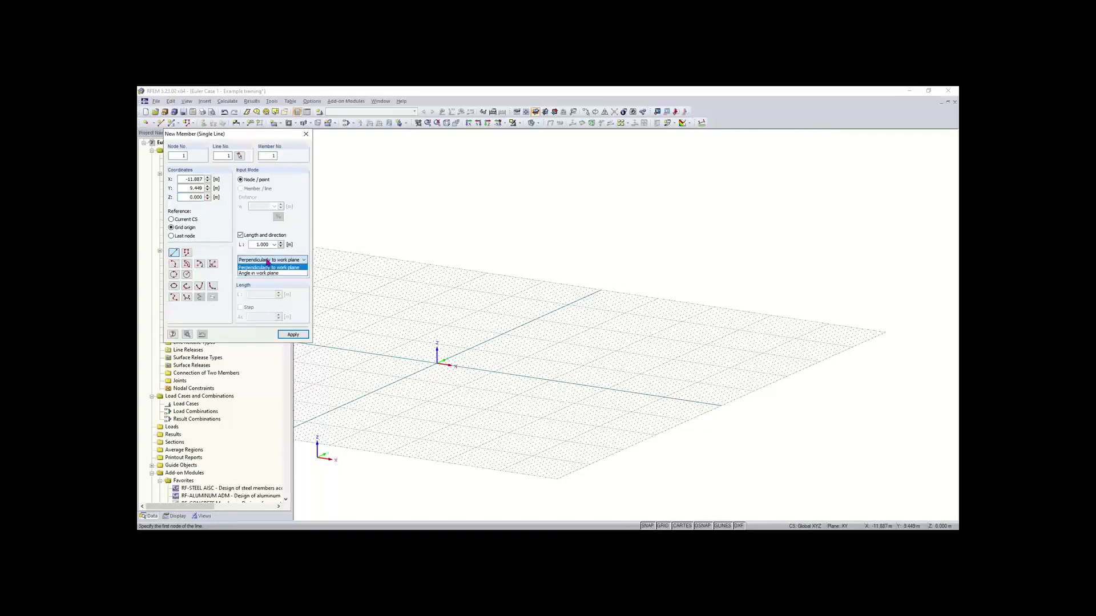
pyautogui.click(265, 268)
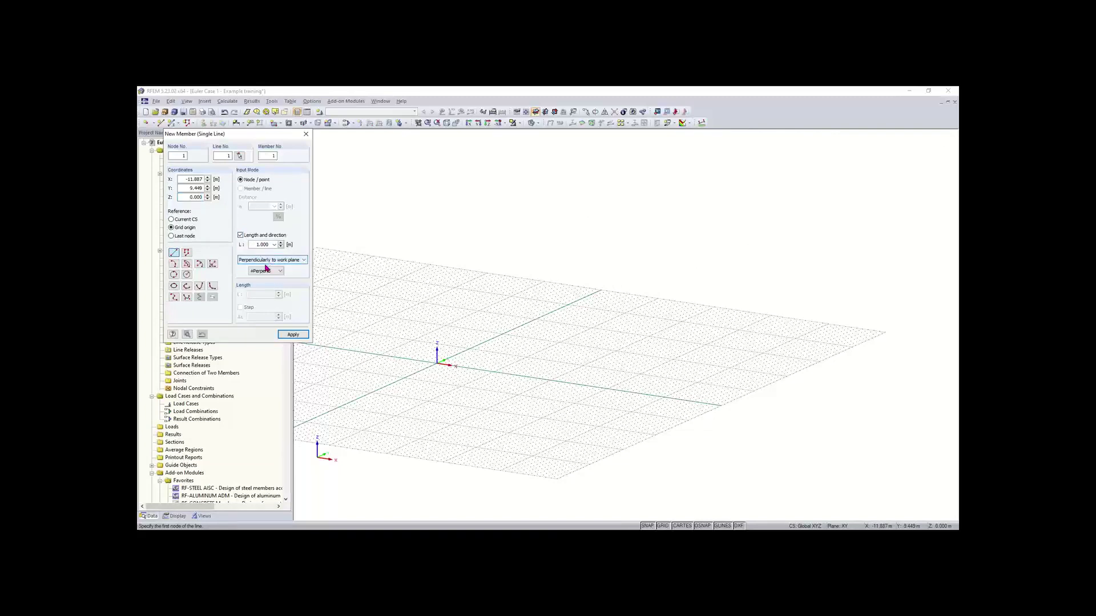
pyautogui.click(241, 235)
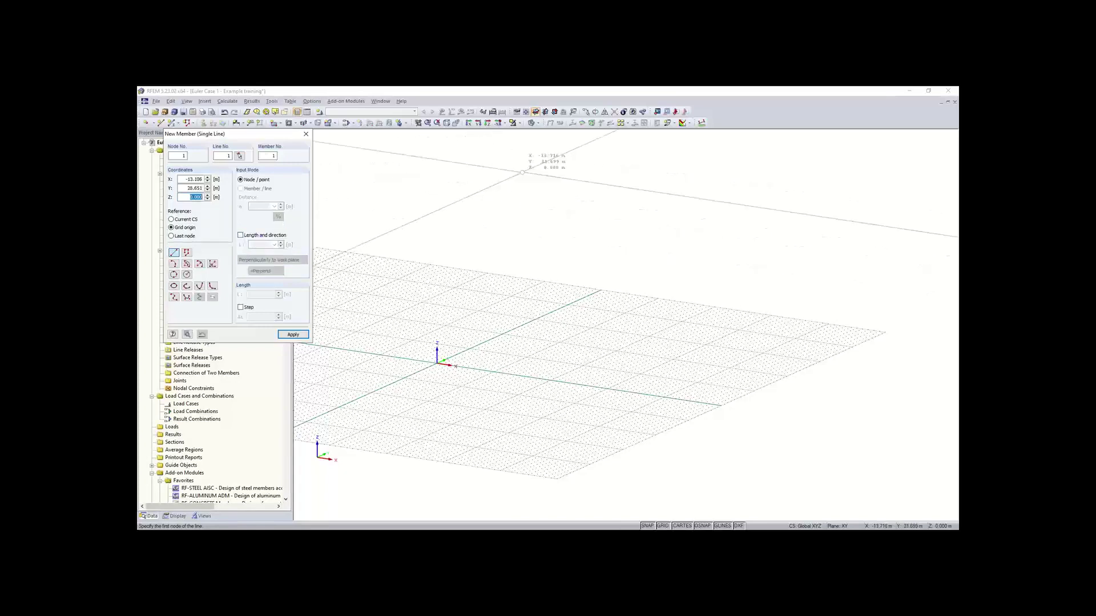
# Set the work plane to XZ and draw the vertical member from the origin up to Z = 9.144 m
pyautogui.click(545, 112)
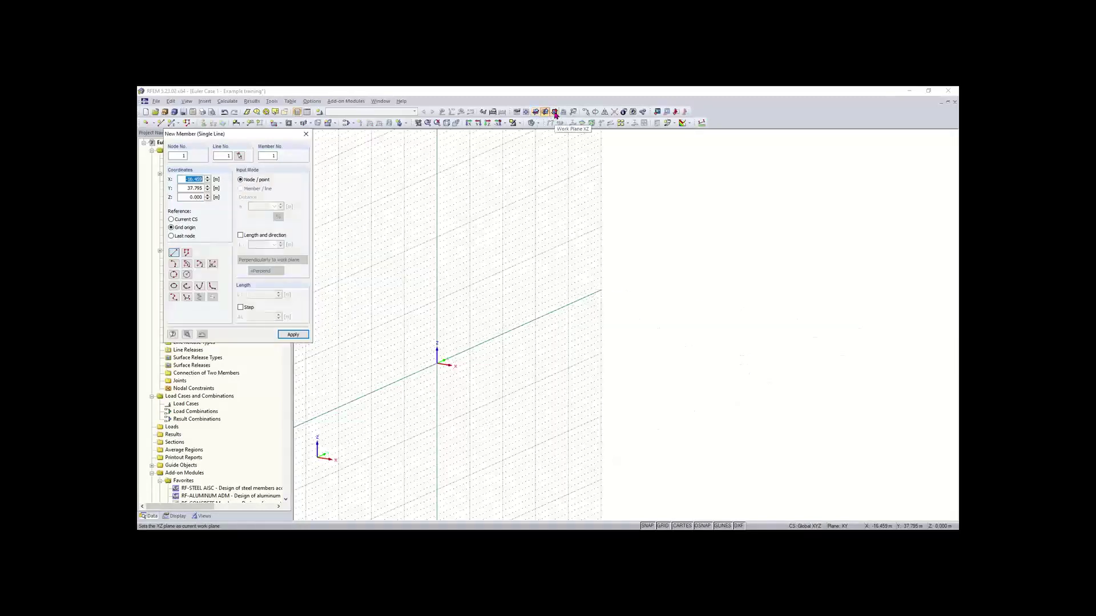
pyautogui.click(555, 113)
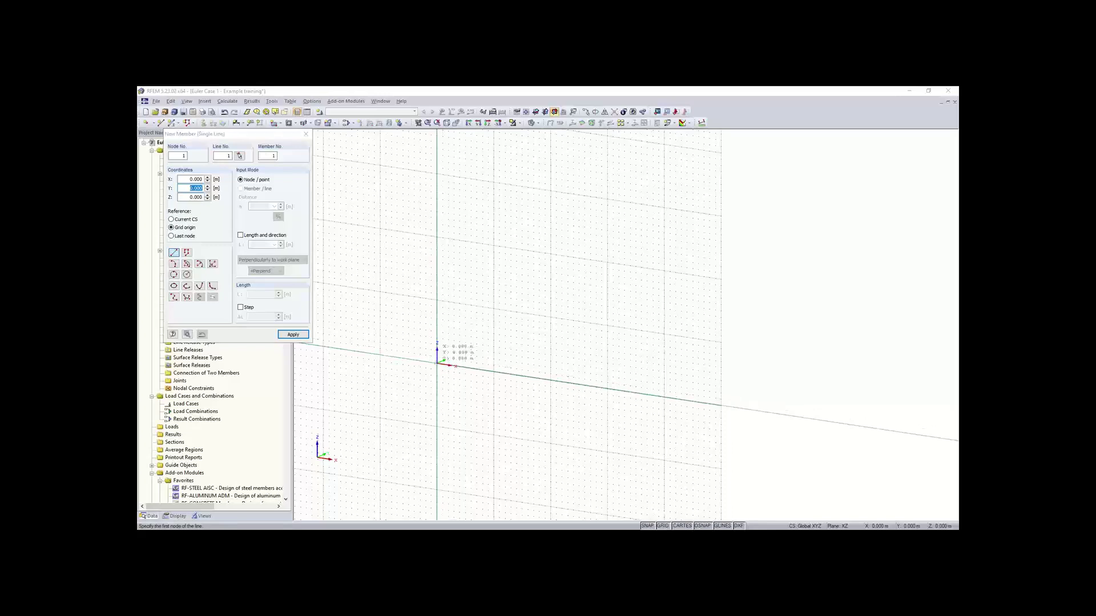
pyautogui.click(437, 362)
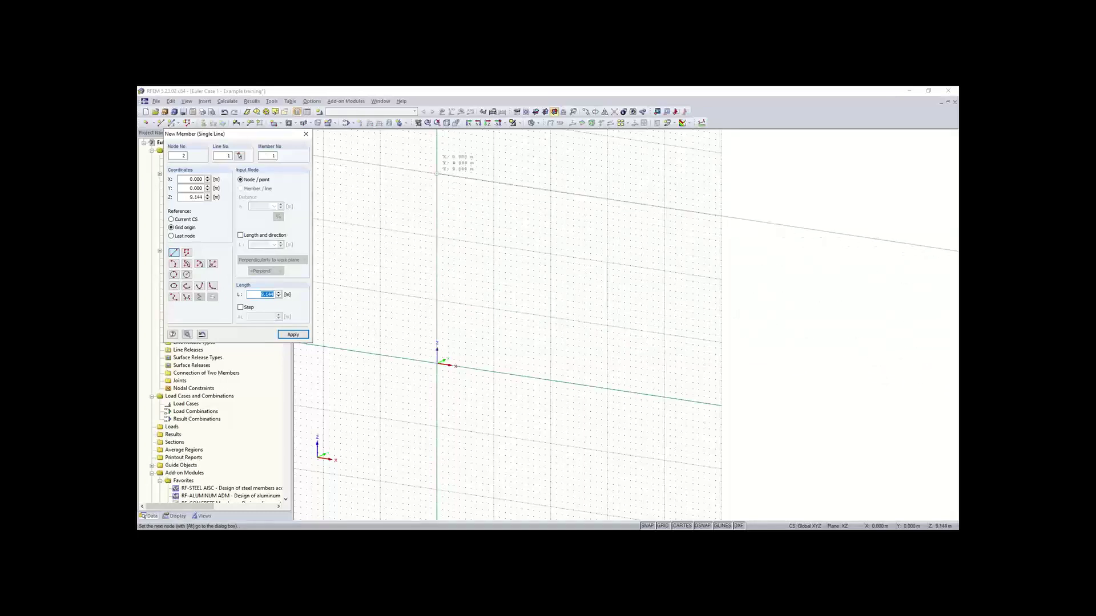
pyautogui.click(437, 173)
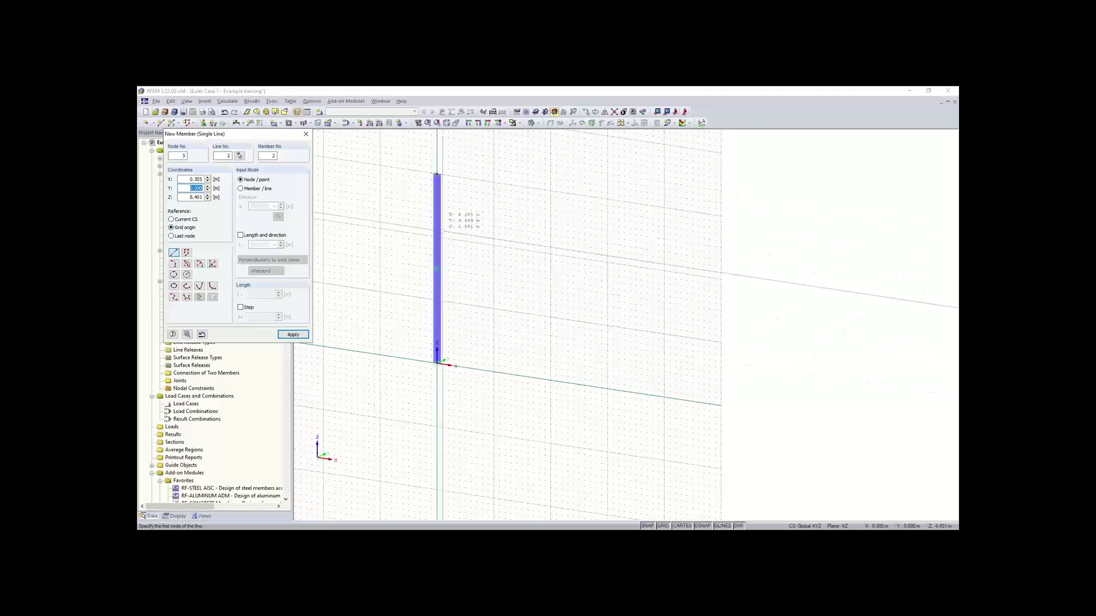
pyautogui.press('Escape')
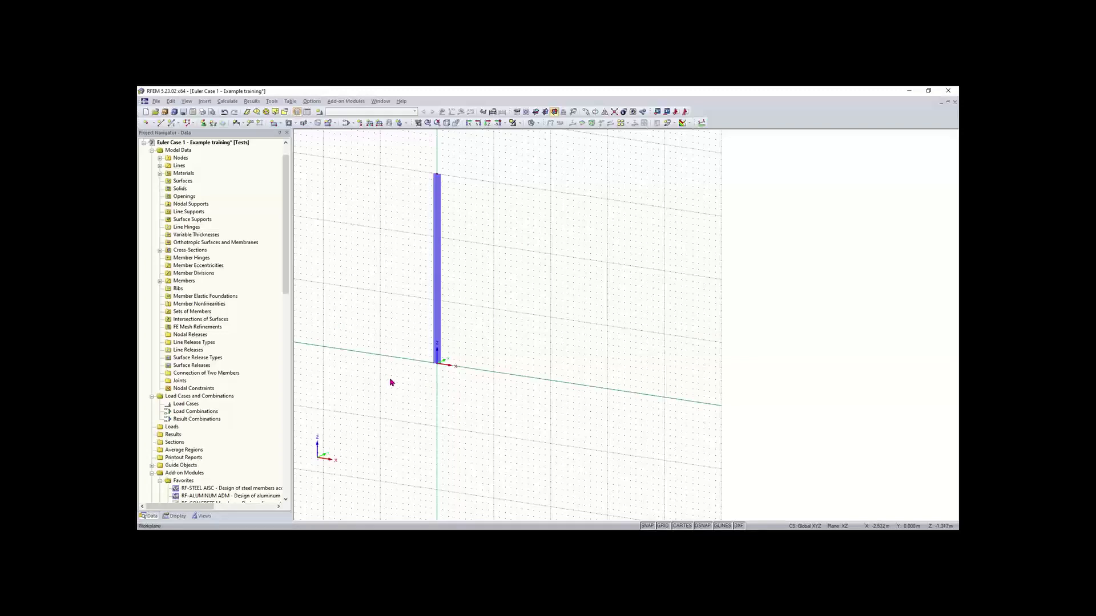
# Assign a rigid nodal support to the column's base node
pyautogui.moveTo(389, 378); pyautogui.dragTo(532, 327)
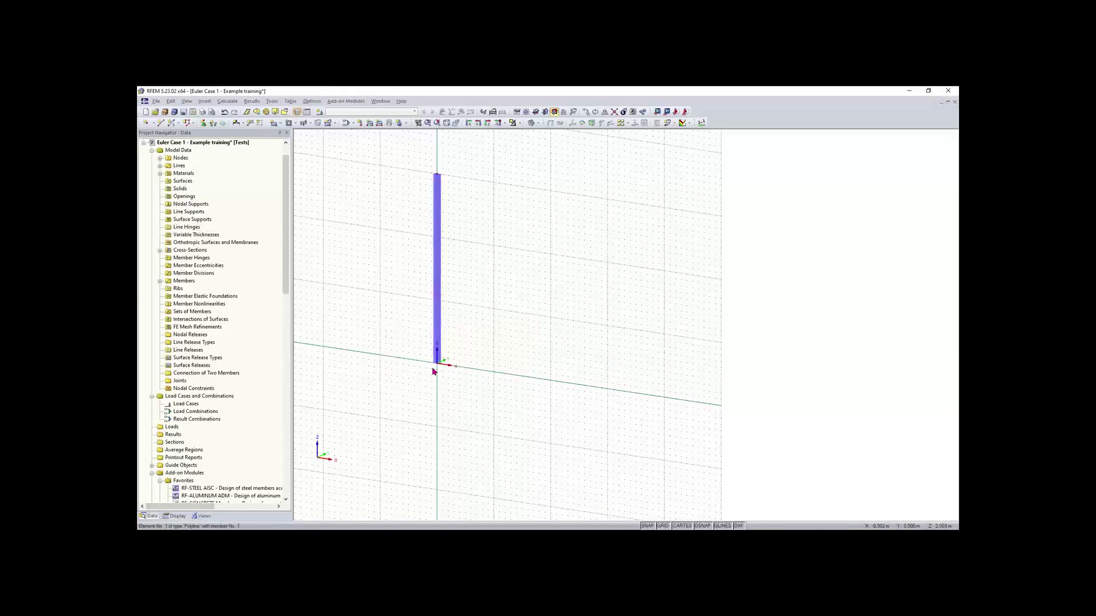
pyautogui.click(203, 123)
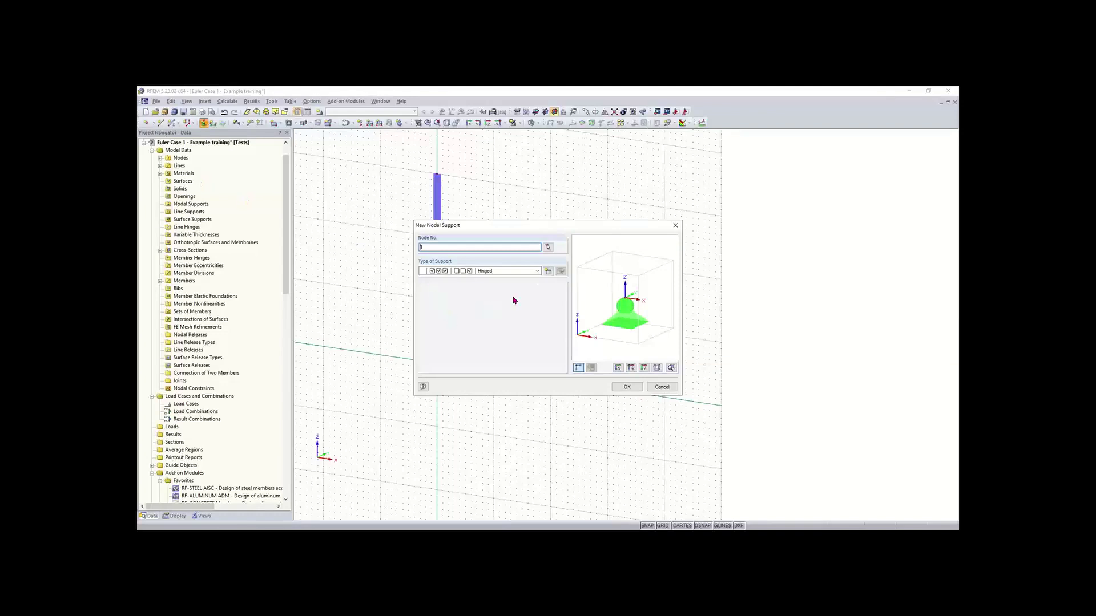
pyautogui.click(538, 271)
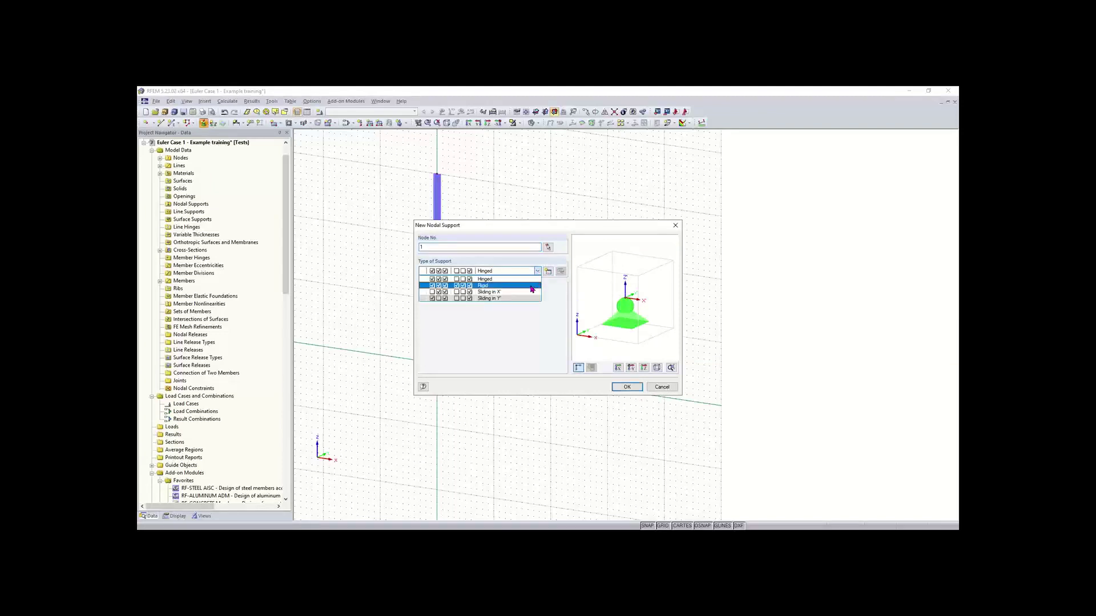
pyautogui.click(531, 286)
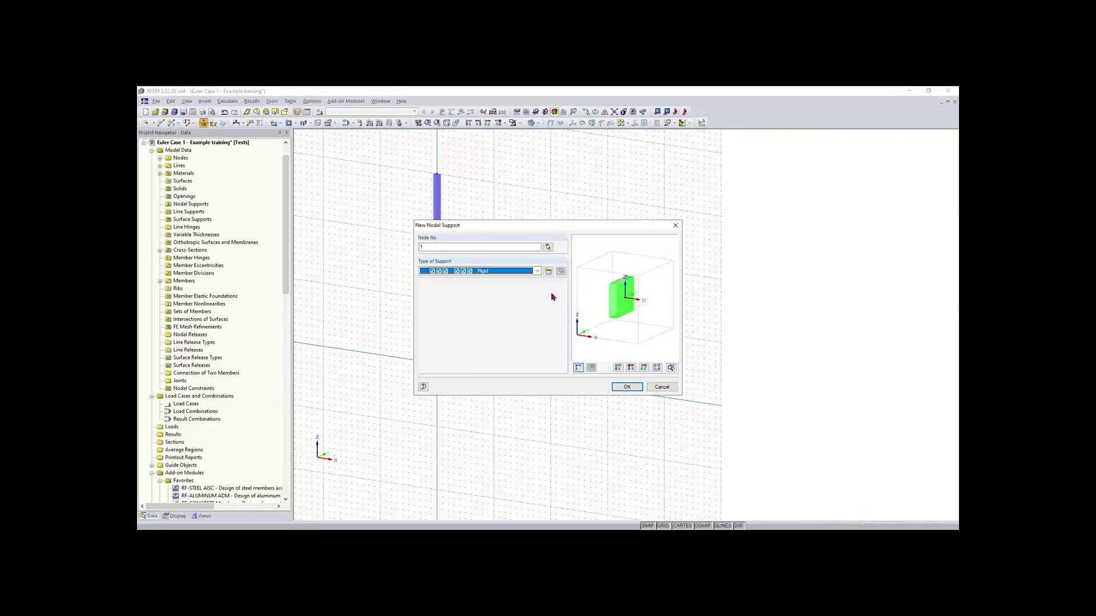
pyautogui.click(623, 386)
pyautogui.scroll(5, 443, 372)
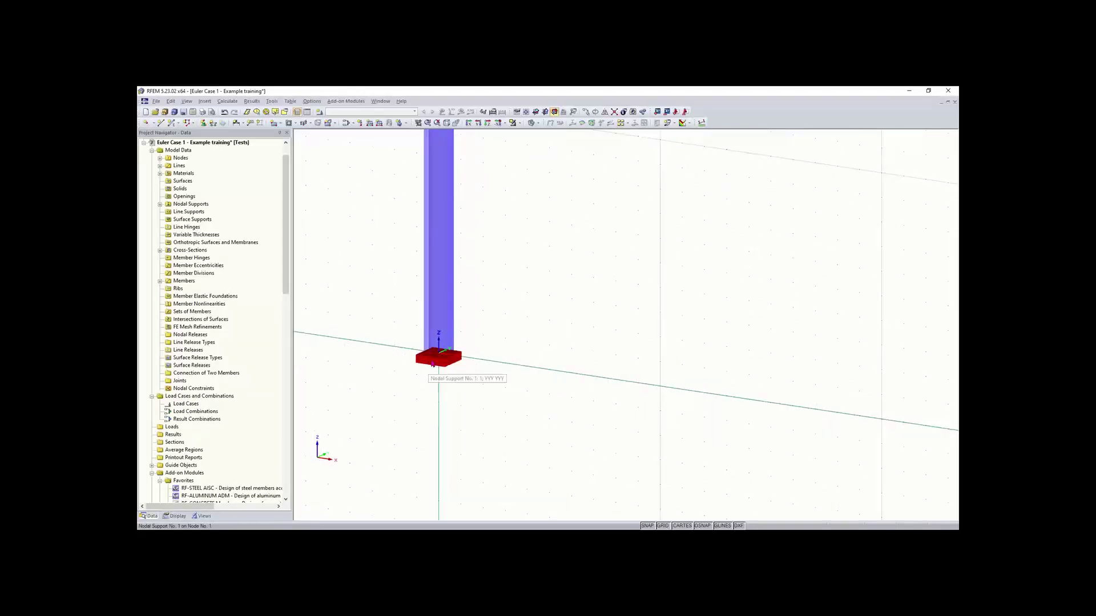
pyautogui.scroll(-5, 504, 310)
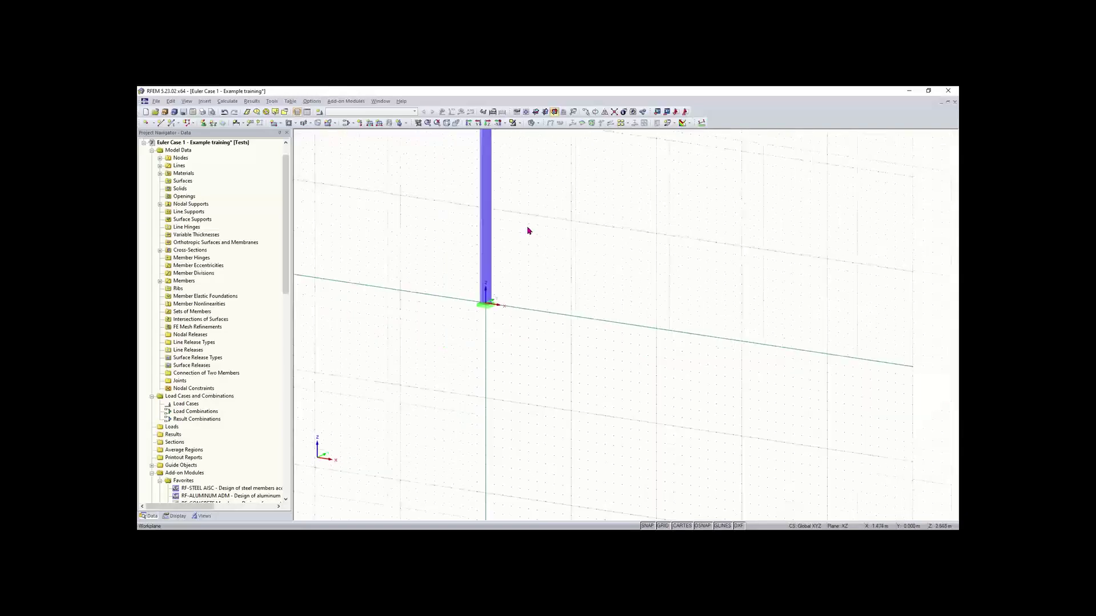
# Create load case LC1 named Test in the Dead action category with self-weight deactivated
pyautogui.scroll(-1, 529, 228)
pyautogui.moveTo(529, 227); pyautogui.dragTo(502, 380, button='middle')
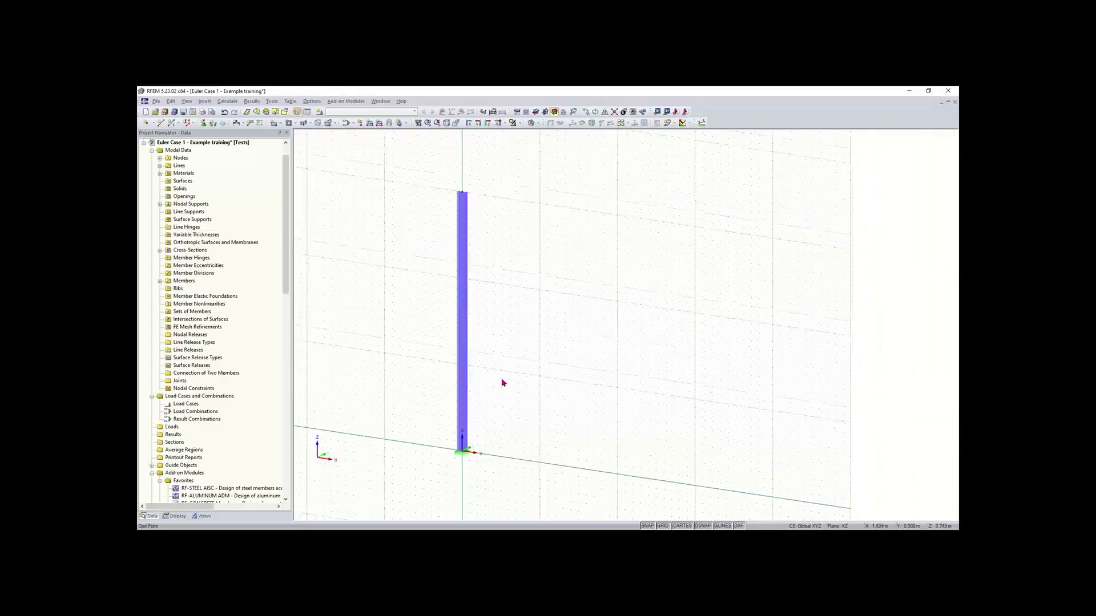
pyautogui.scroll(-1, 524, 344)
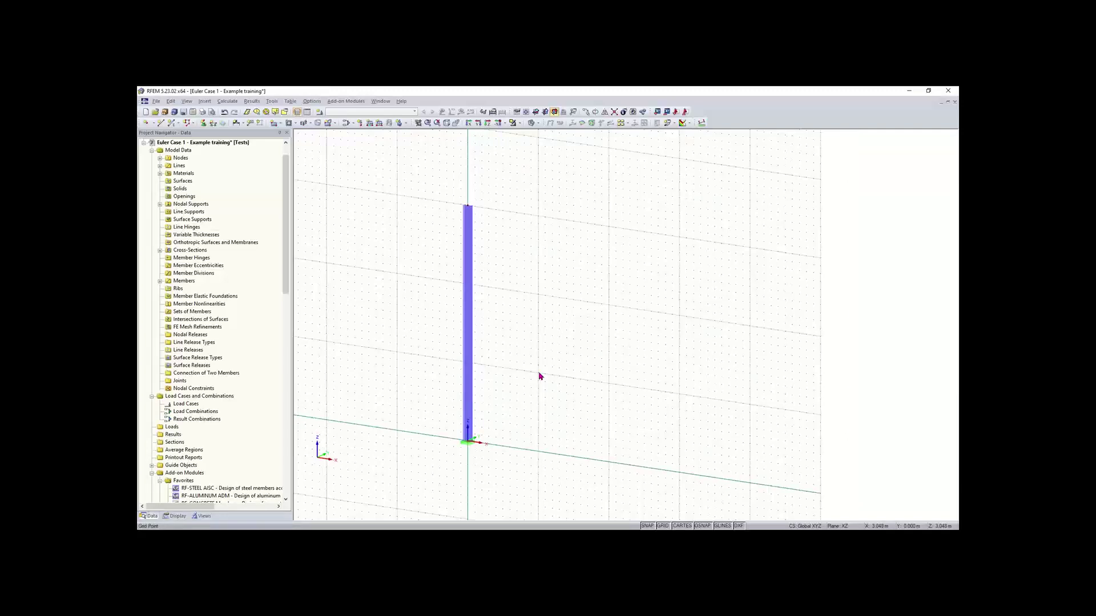
pyautogui.click(320, 114)
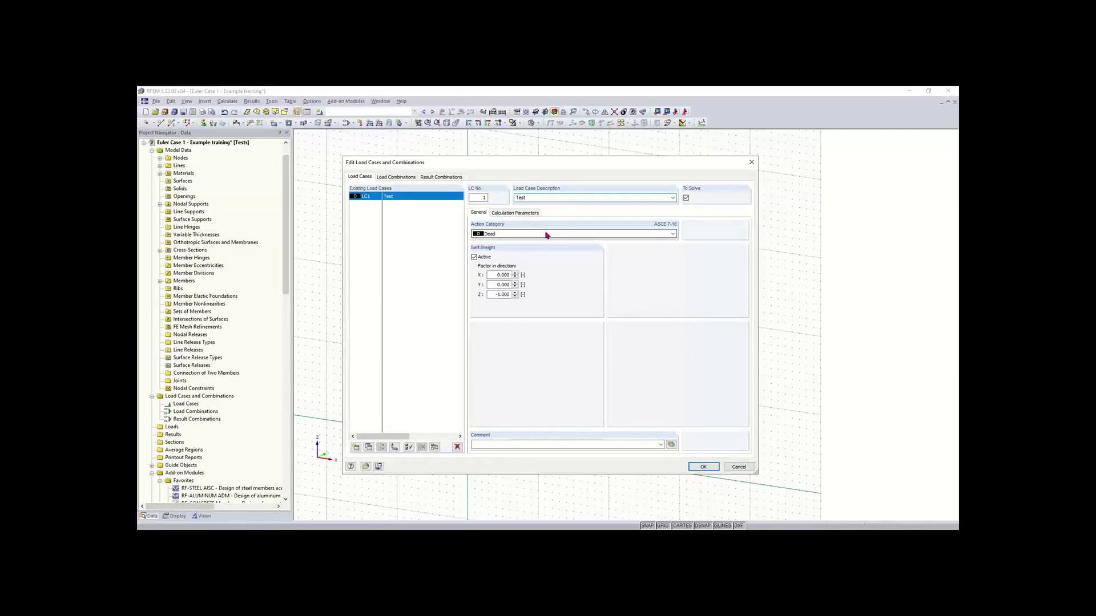
pyautogui.click(473, 257)
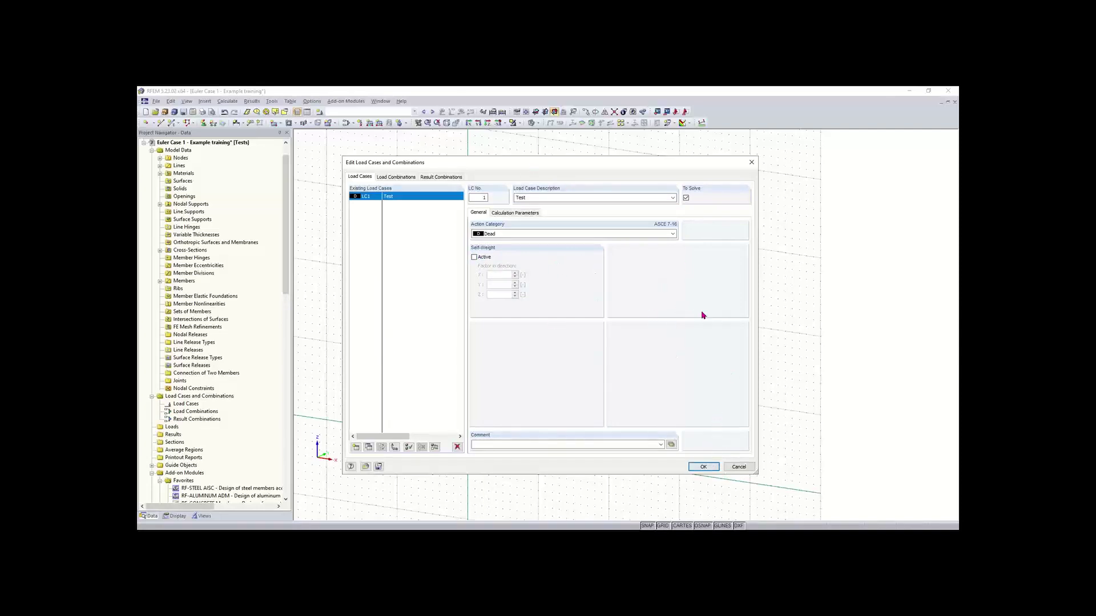
pyautogui.click(704, 467)
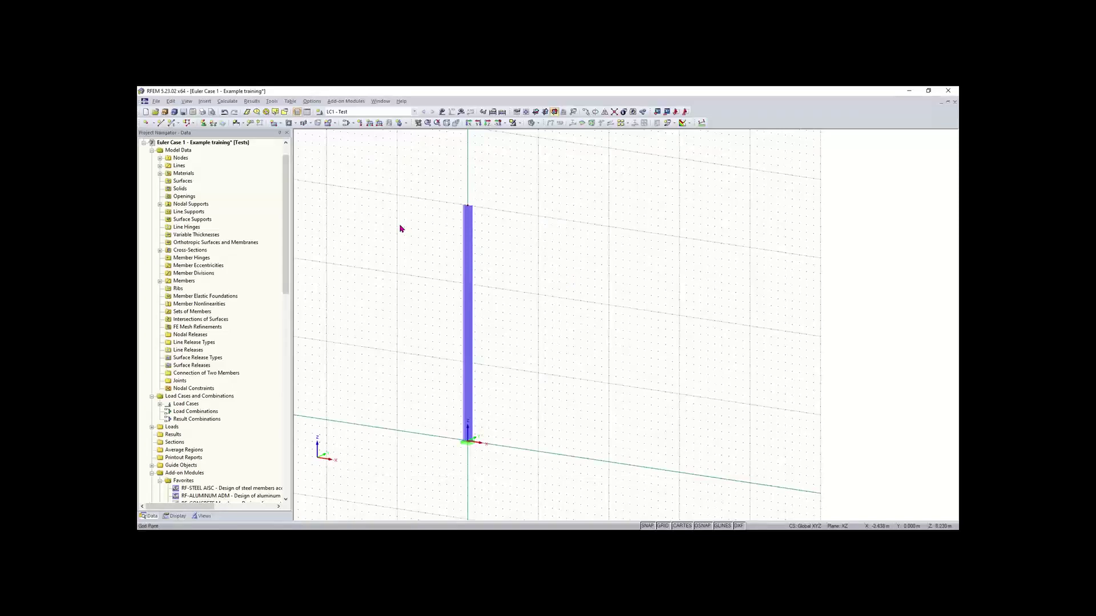
# Start a new nodal load and switch the units to the Imperial profile
pyautogui.moveTo(478, 193); pyautogui.dragTo(504, 218, button='middle')
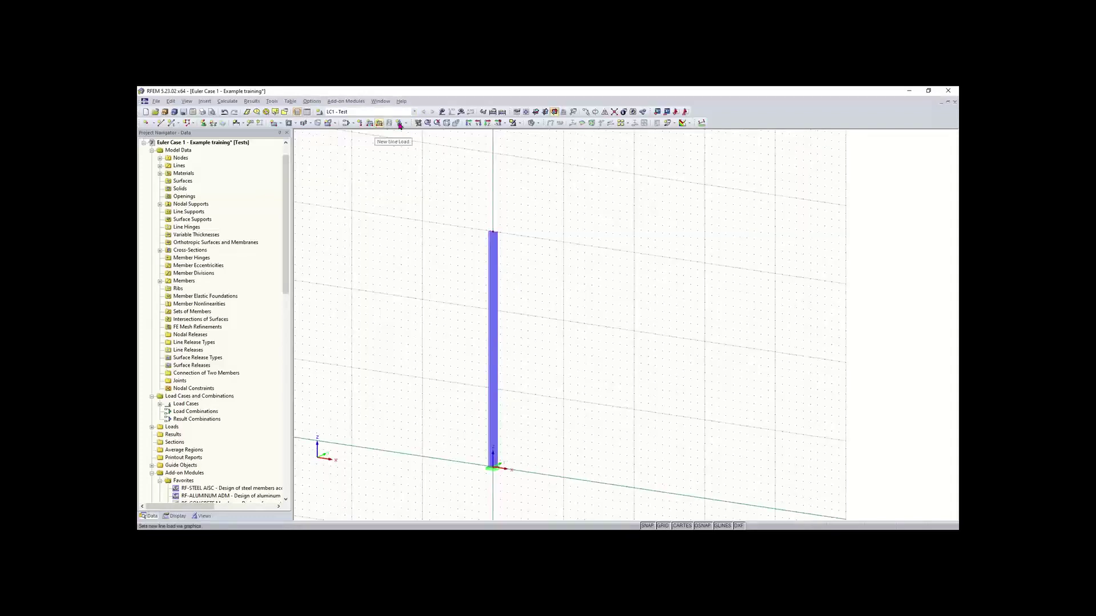
pyautogui.click(360, 123)
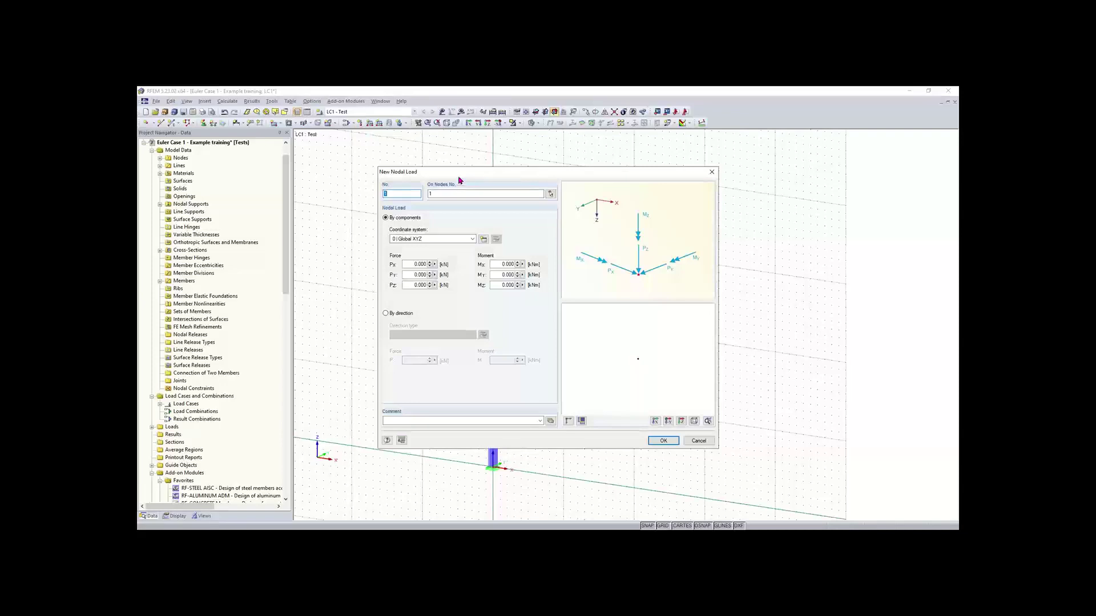
pyautogui.moveTo(456, 174)
pyautogui.mouseDown()
pyautogui.moveTo(465, 168)
pyautogui.moveTo(453, 169)
pyautogui.mouseUp()
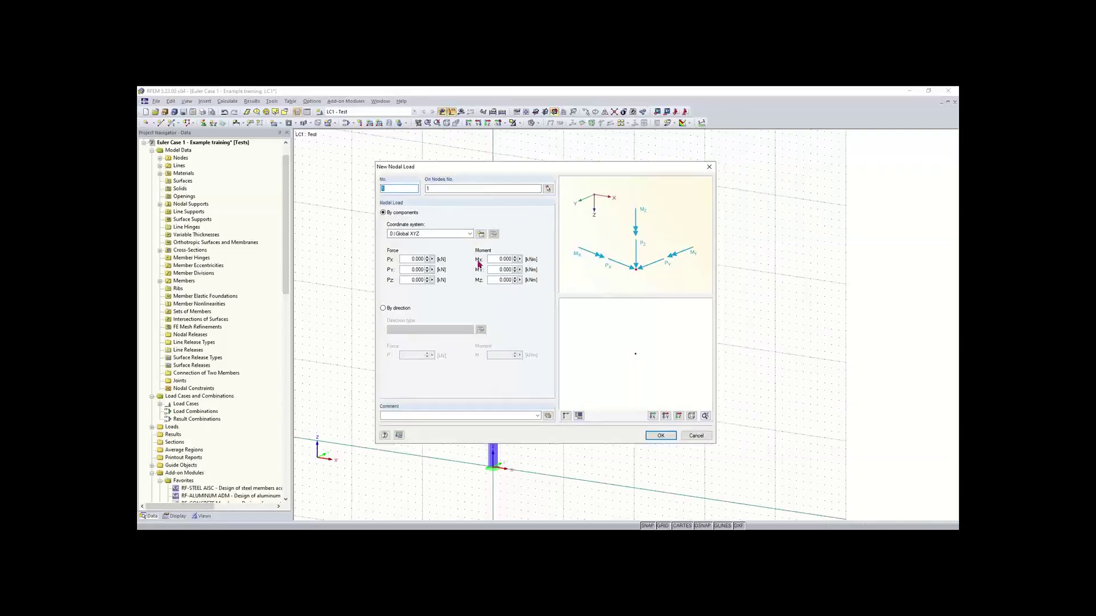
pyautogui.click(440, 189)
pyautogui.click(399, 436)
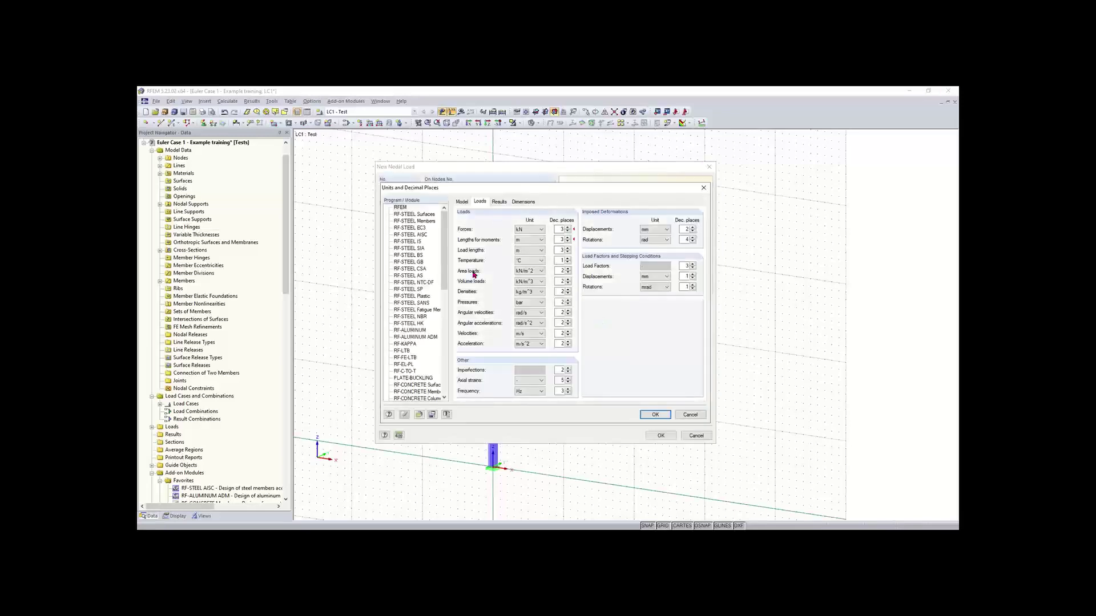
pyautogui.click(419, 415)
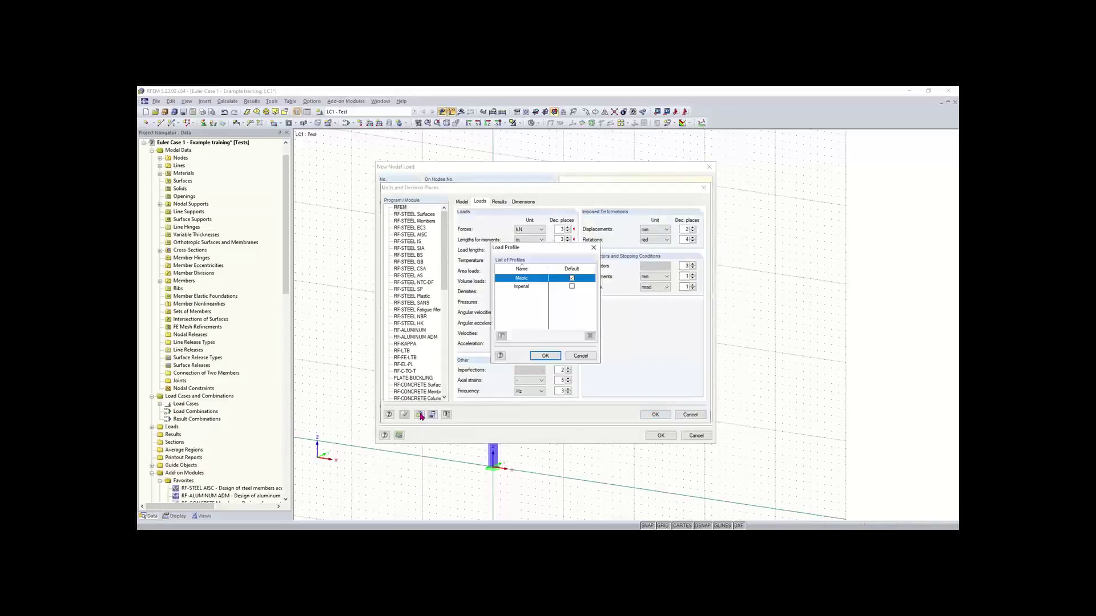
pyautogui.doubleClick(537, 284)
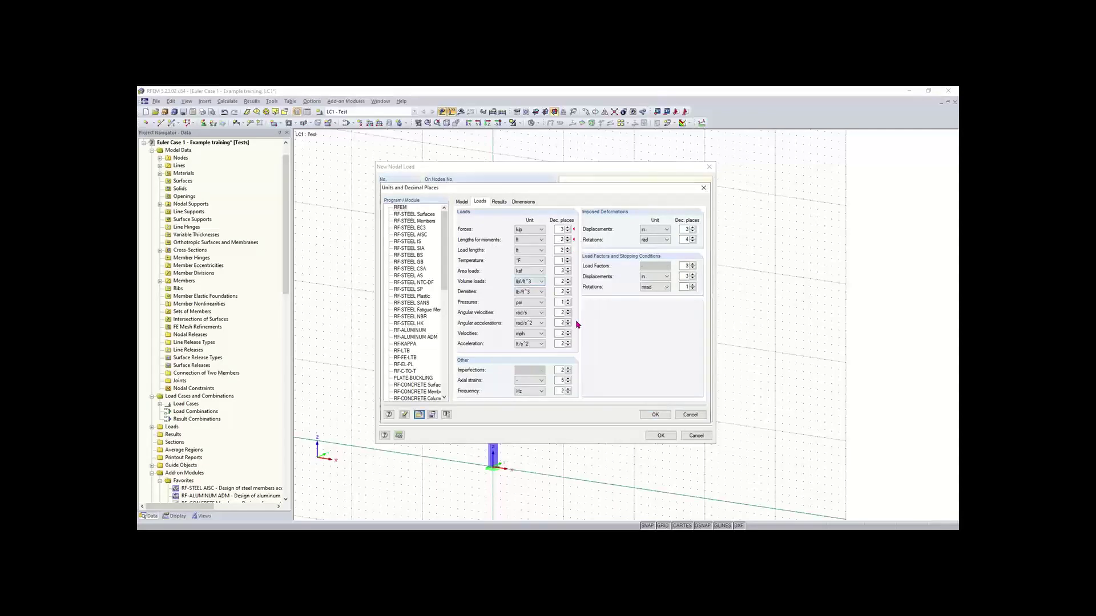
pyautogui.click(655, 415)
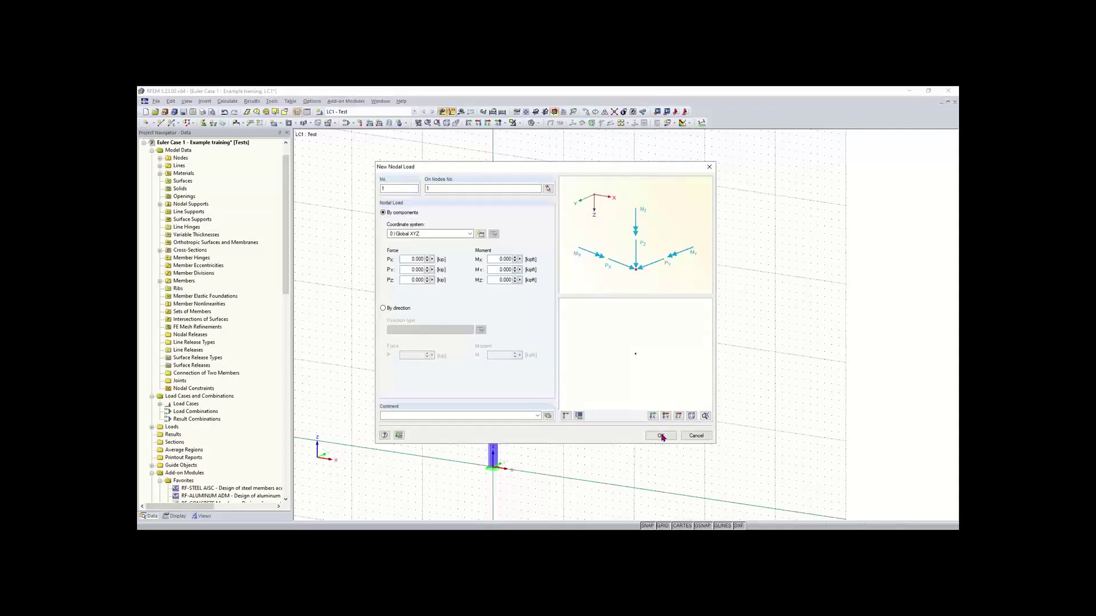
# Define the nodal load by components with PX = 2 kip and PZ = -5 kip
pyautogui.click(660, 436)
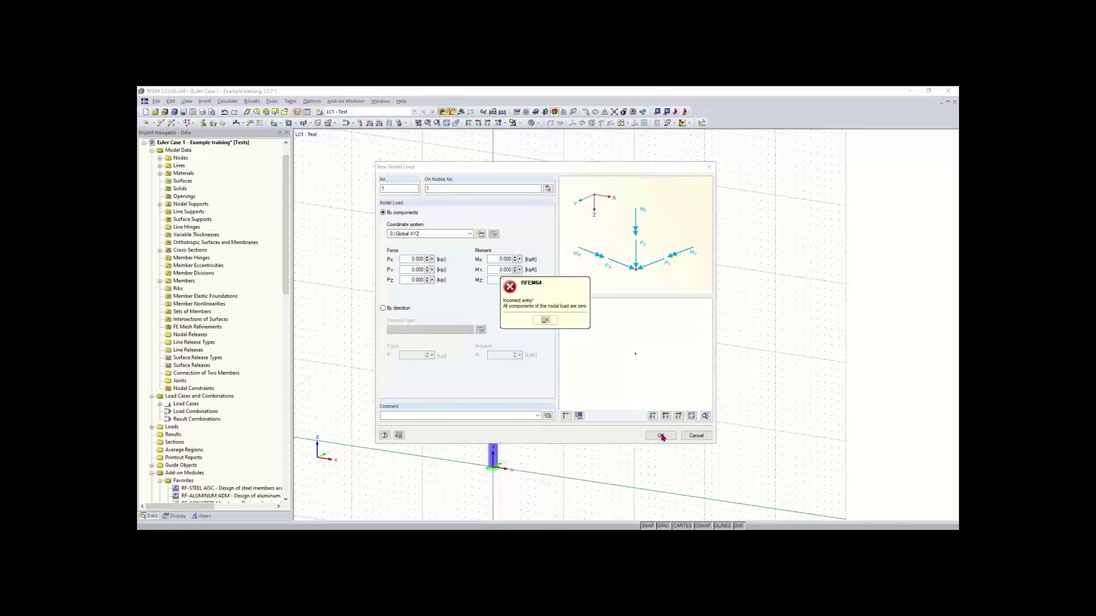
pyautogui.click(544, 320)
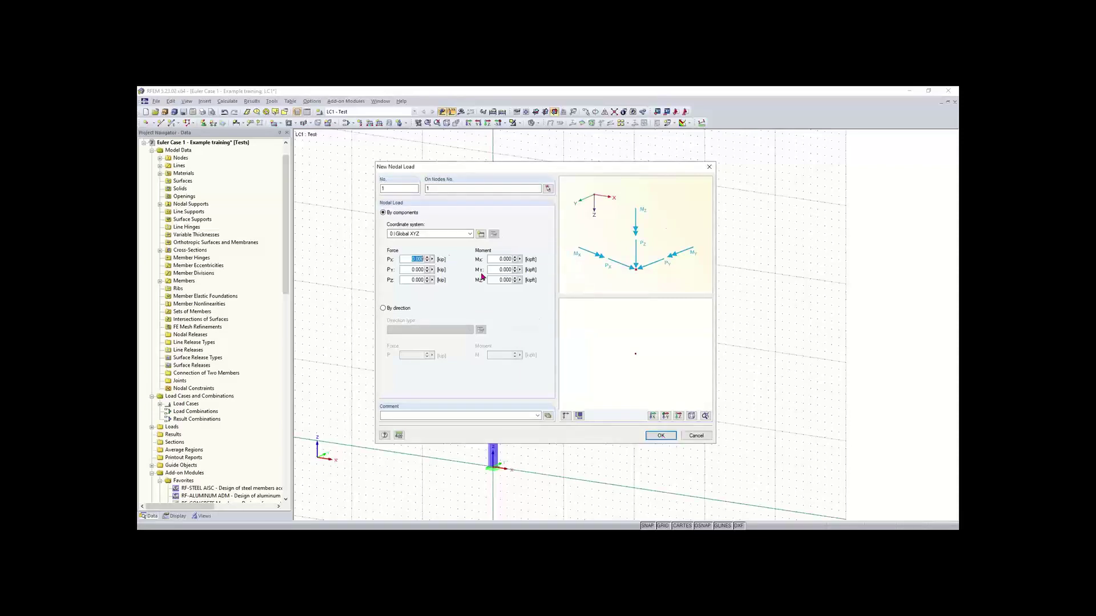
pyautogui.click(406, 280)
pyautogui.press('BackSpace')
pyautogui.write('-5')
pyautogui.click(422, 258)
pyautogui.write('2')
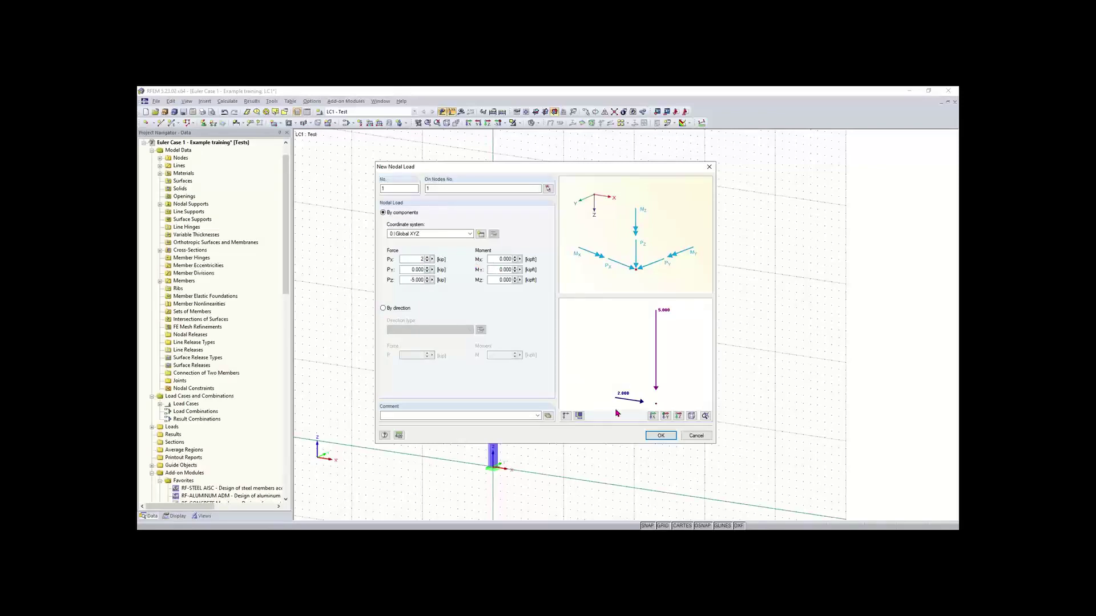
pyautogui.click(661, 436)
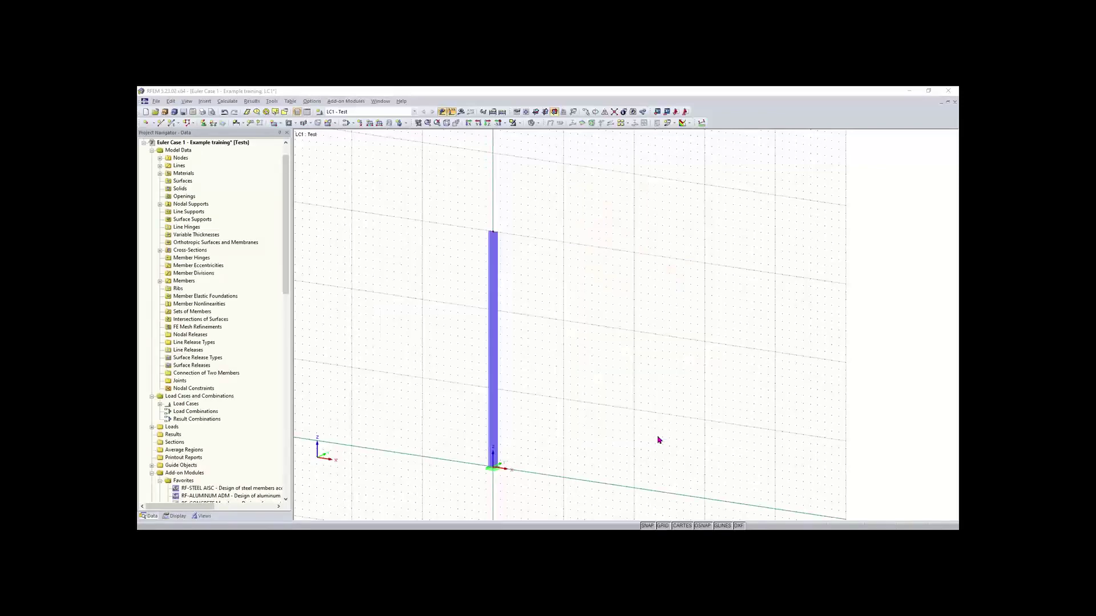
# Move the nodal load from the column's base node to its top node
pyautogui.scroll(2, 496, 481)
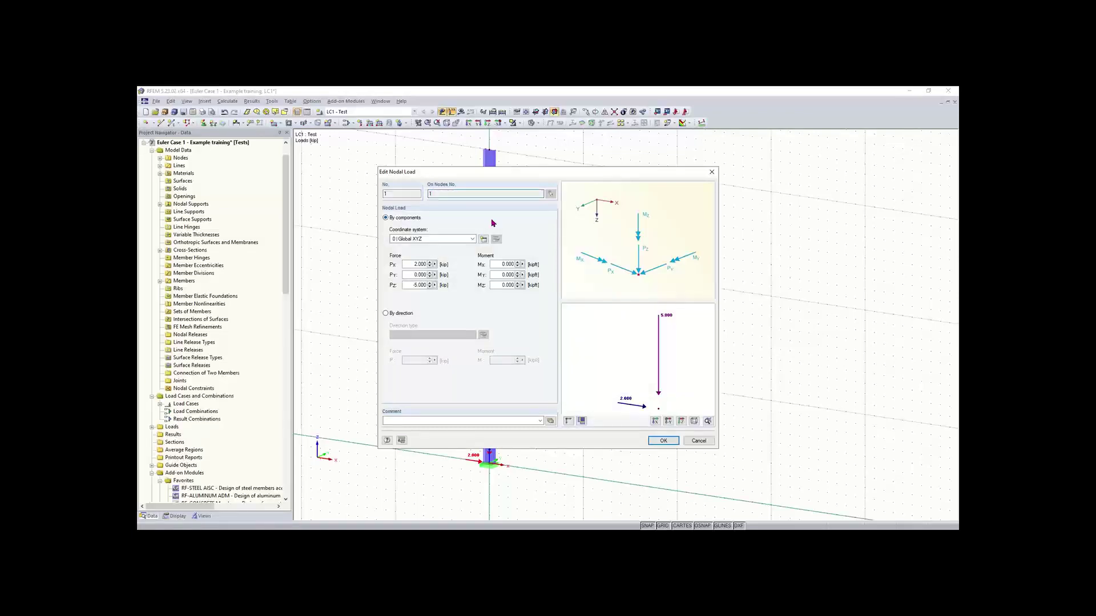
pyautogui.click(711, 173)
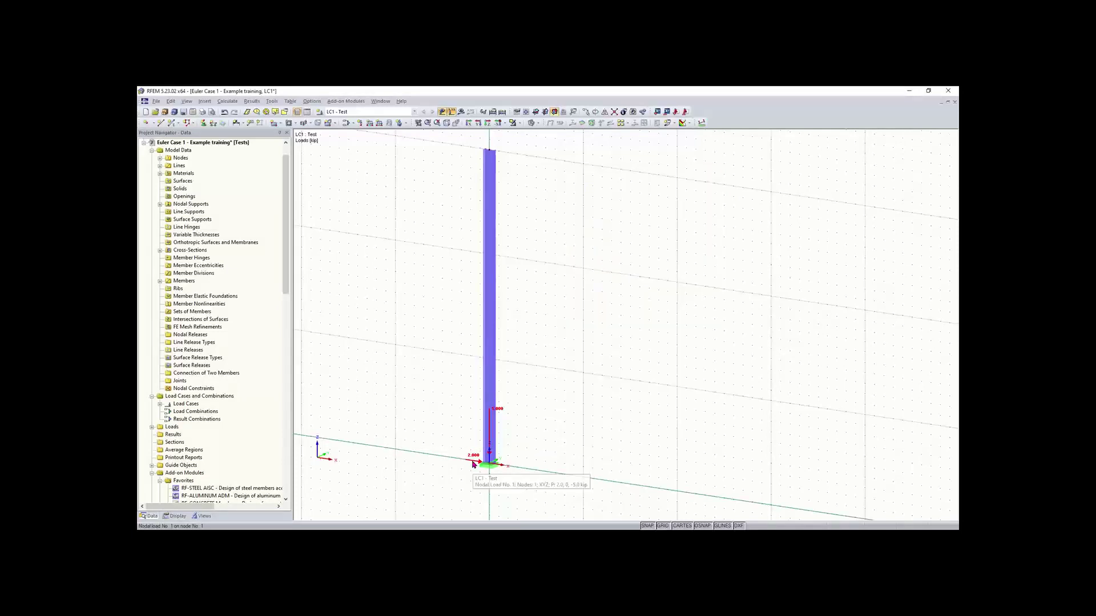
pyautogui.moveTo(489, 153); pyautogui.dragTo(489, 153)
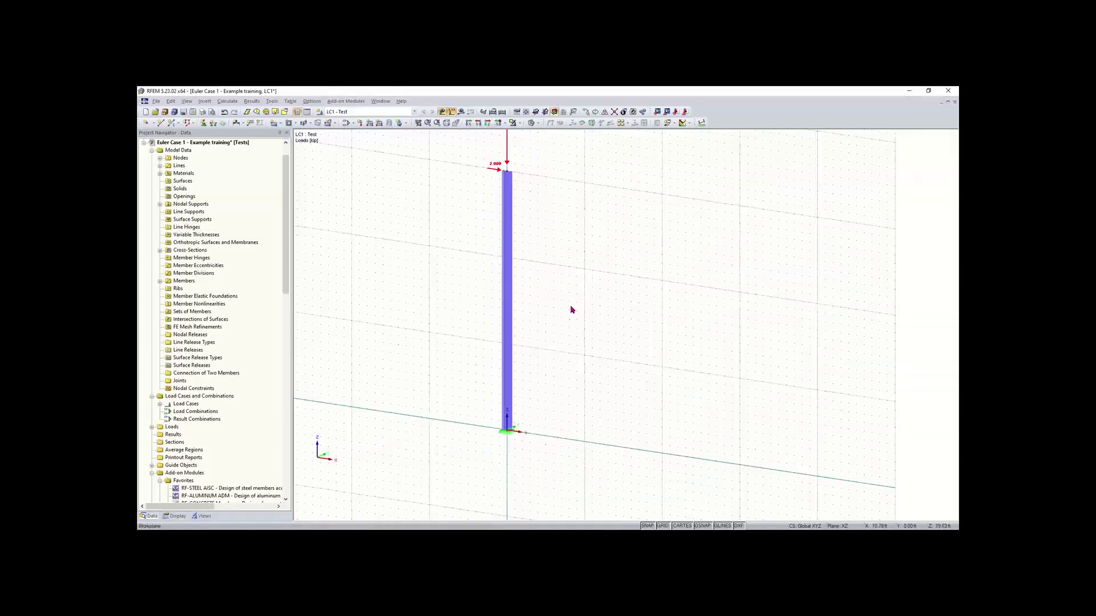
pyautogui.scroll(-1, 462, 251)
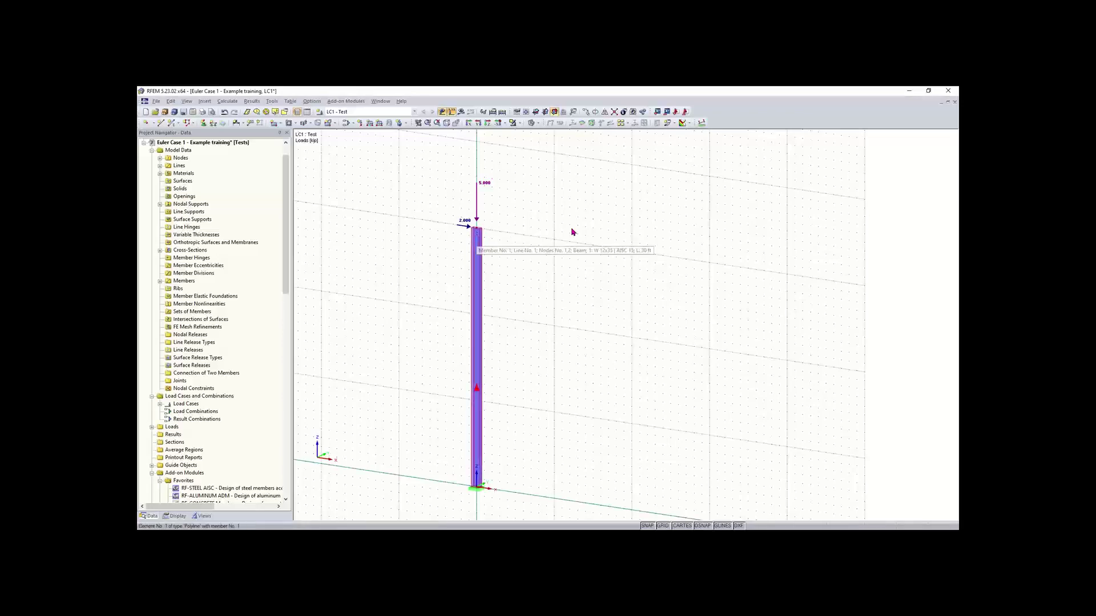
# Measure the distance between the column's base and top nodes
pyautogui.click(272, 101)
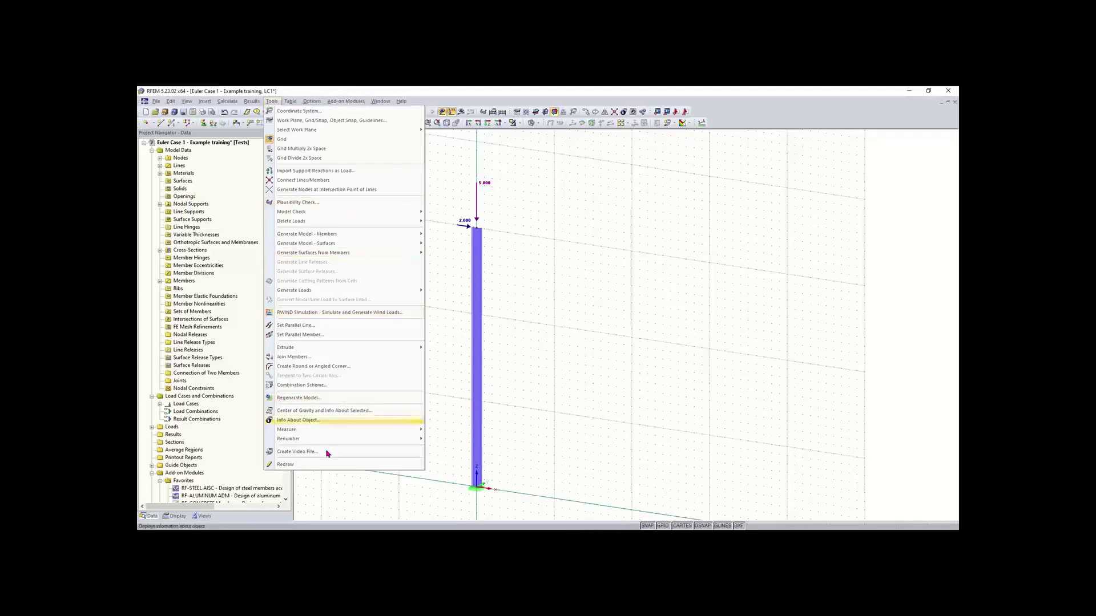
pyautogui.moveTo(309, 438)
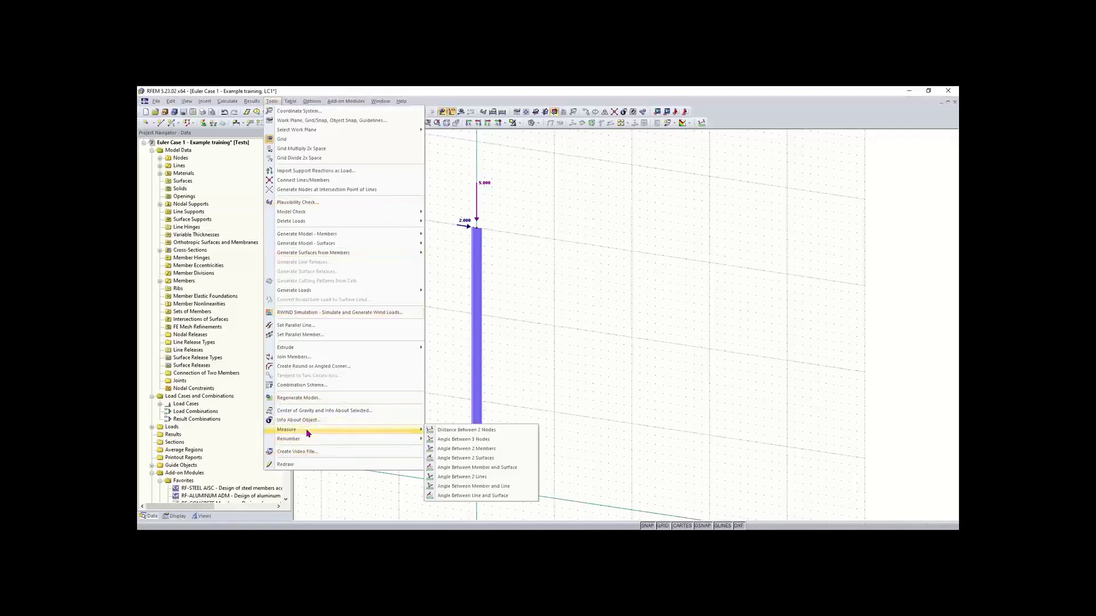
pyautogui.click(456, 434)
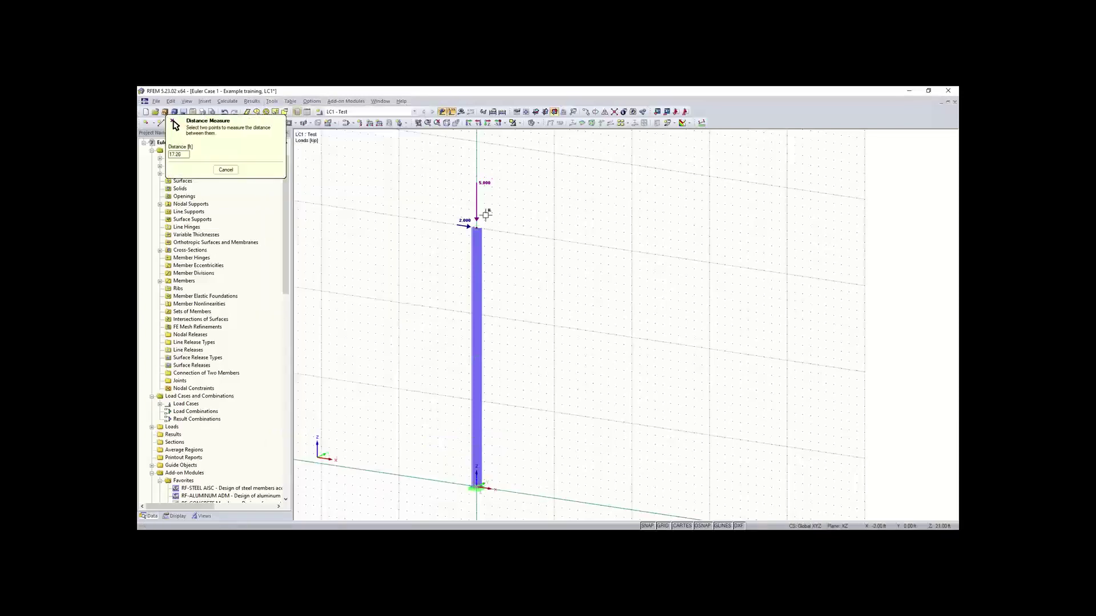
pyautogui.click(476, 228)
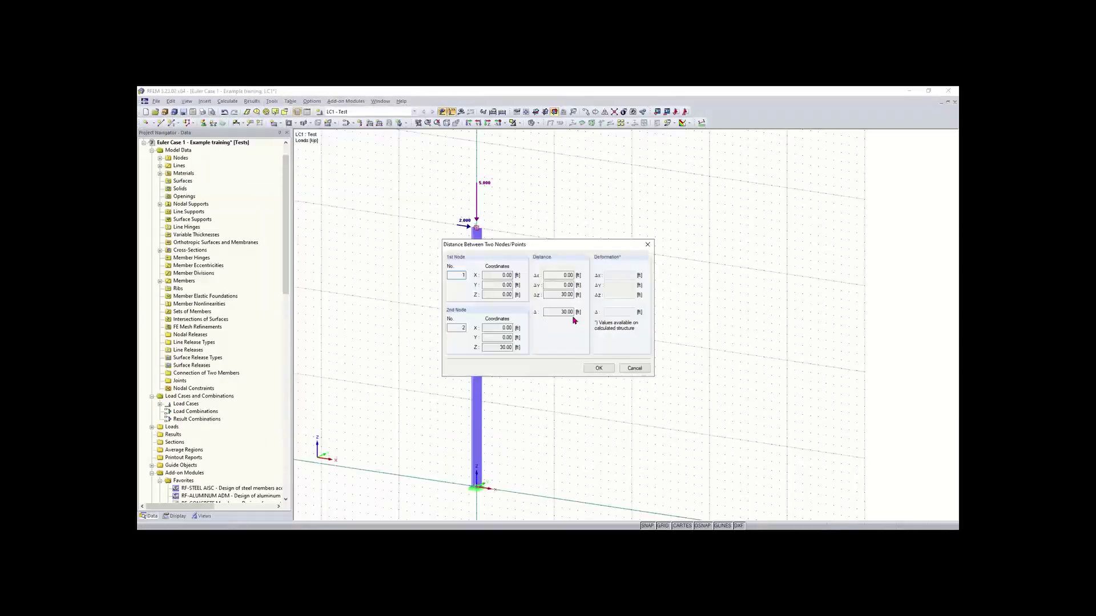
pyautogui.click(597, 372)
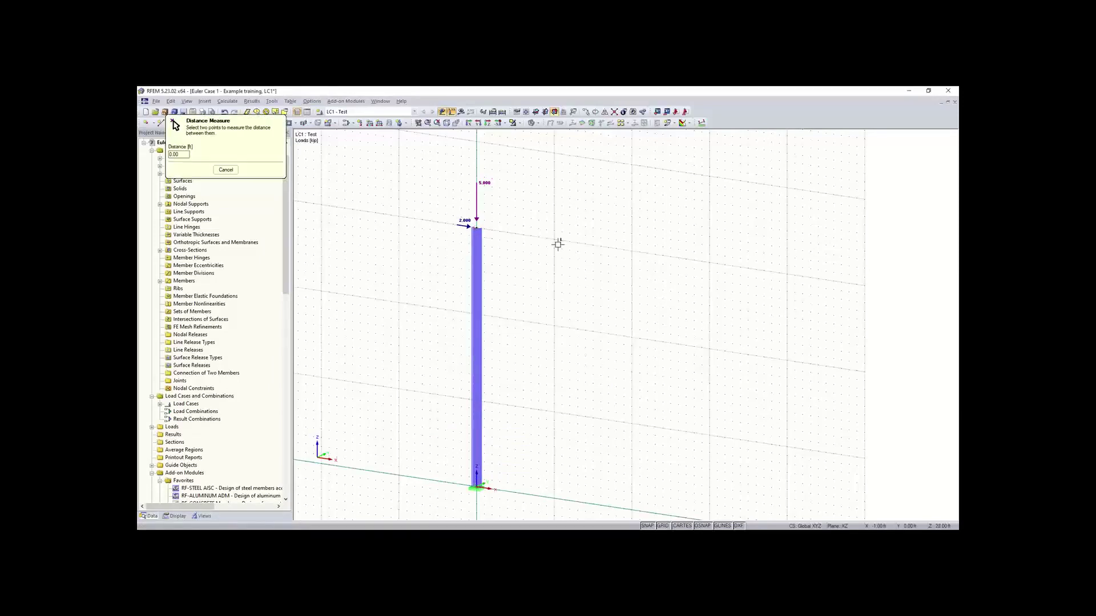
pyautogui.press('Escape')
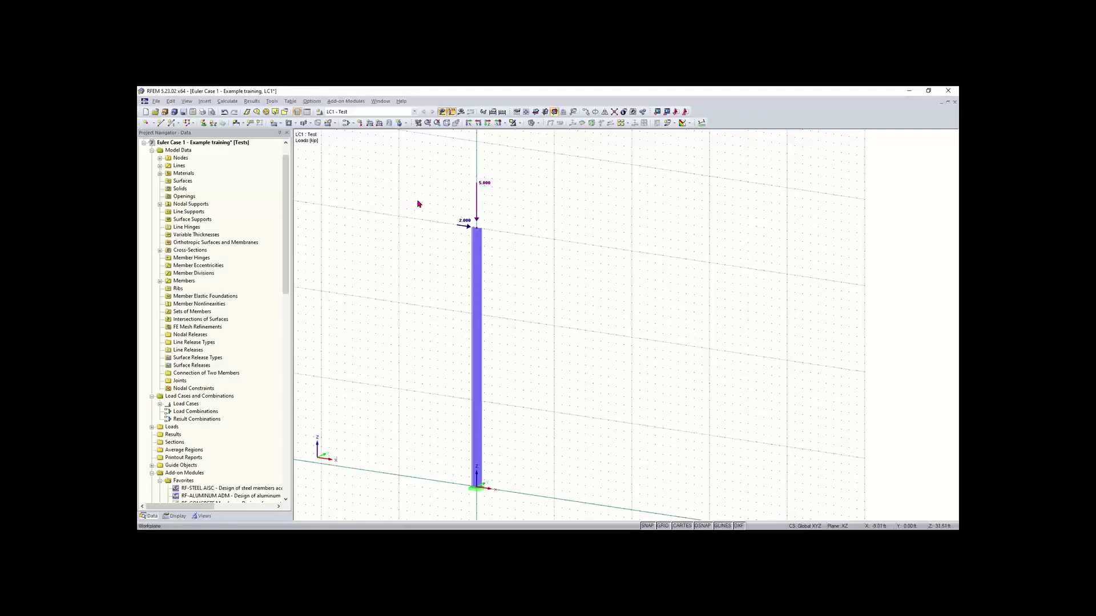
# Calculate load case LC1 and display the column's My bending moment diagram in a flat XZ view
pyautogui.click(502, 114)
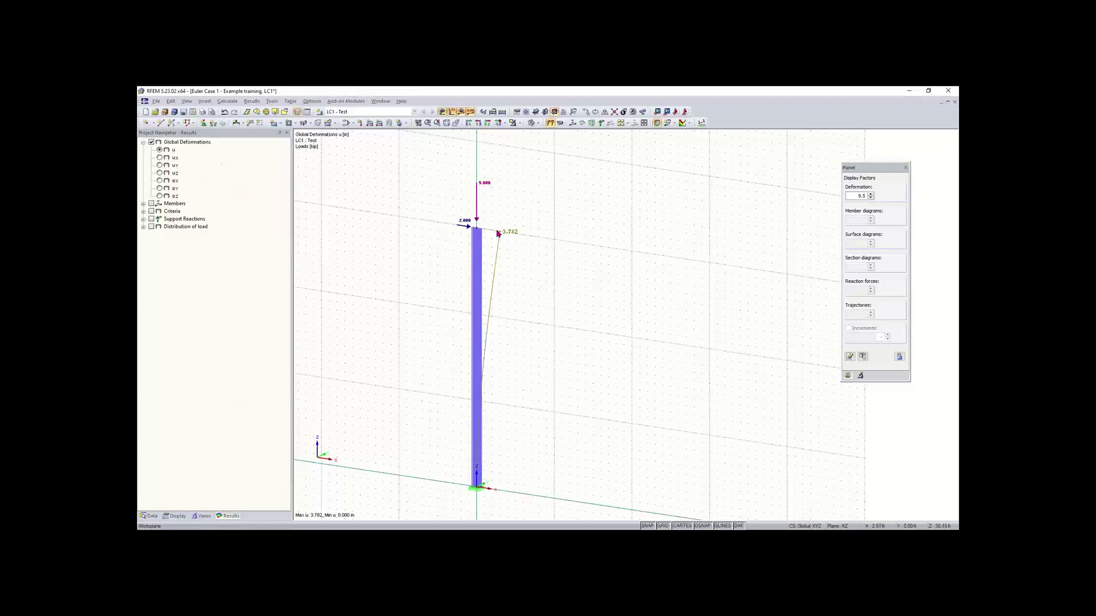
pyautogui.click(152, 204)
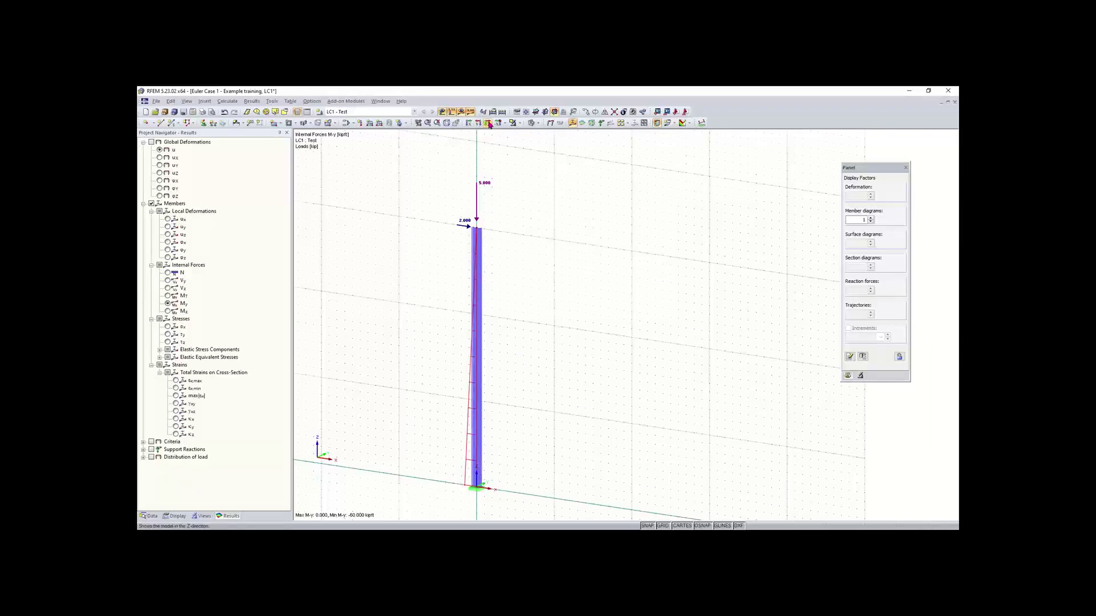
pyautogui.click(489, 124)
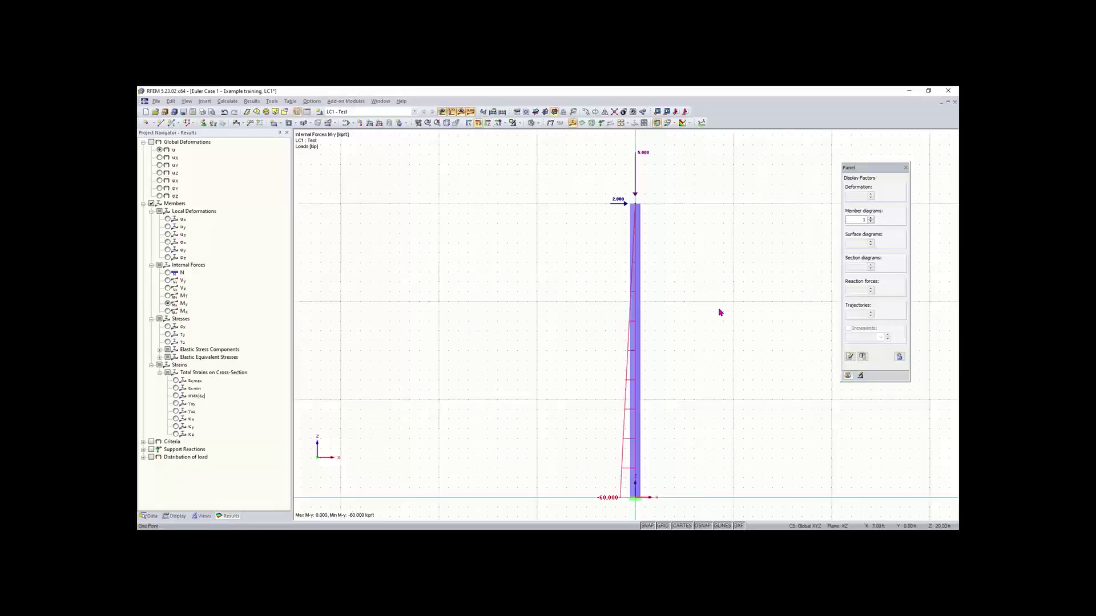
# Display the column's global deformation in the X direction
pyautogui.moveTo(720, 312); pyautogui.dragTo(631, 298, button='middle')
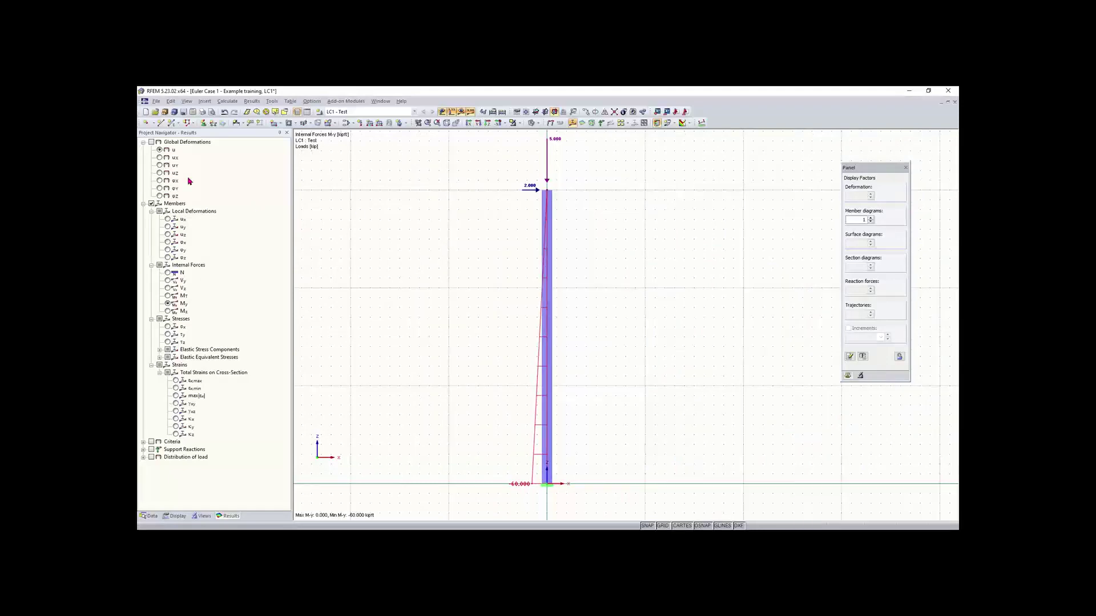
pyautogui.click(160, 158)
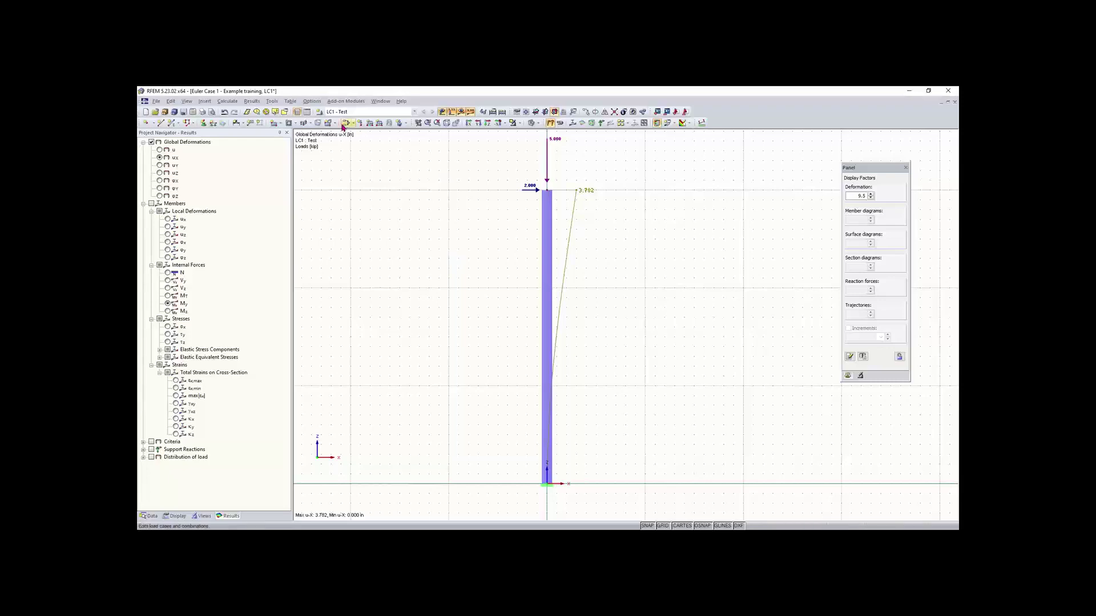
# Set the method of analysis for load case LC1 to second-order analysis (P-Delta)
pyautogui.click(345, 123)
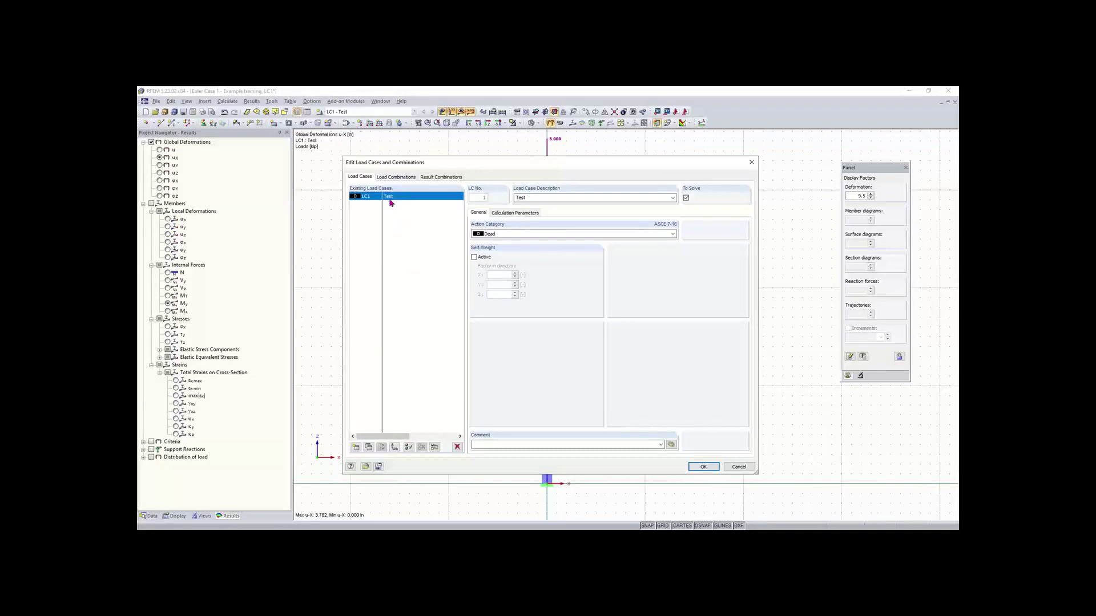
pyautogui.click(502, 215)
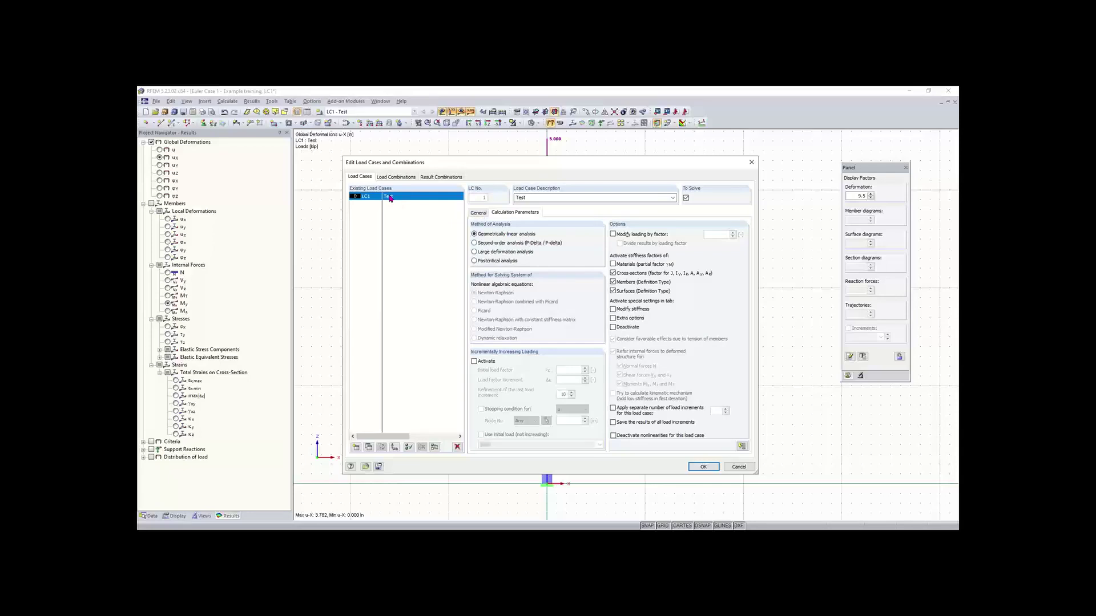
pyautogui.click(490, 244)
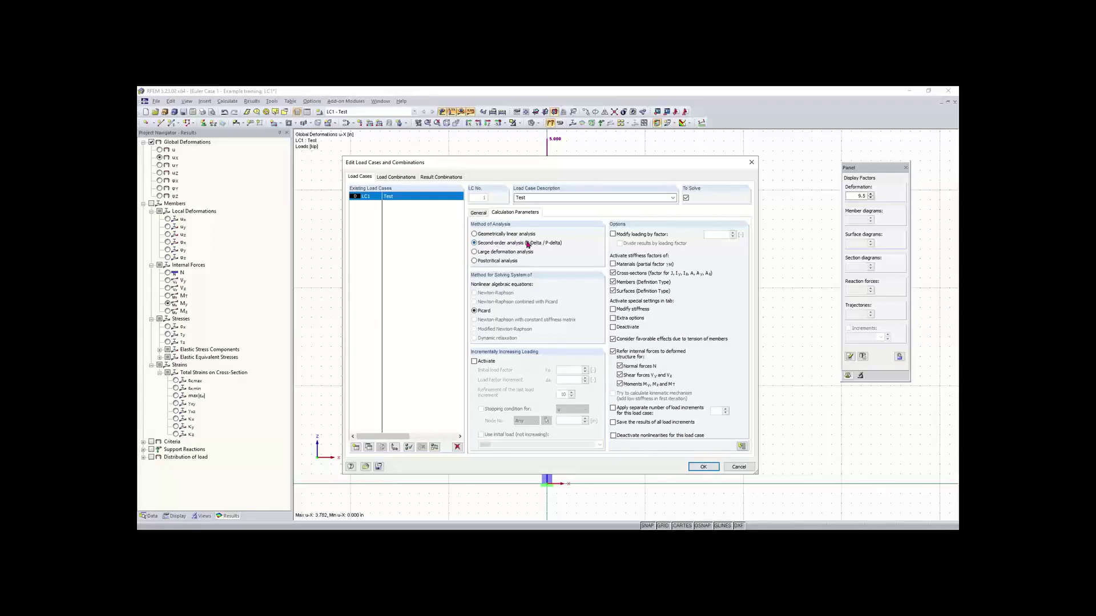
pyautogui.click(707, 469)
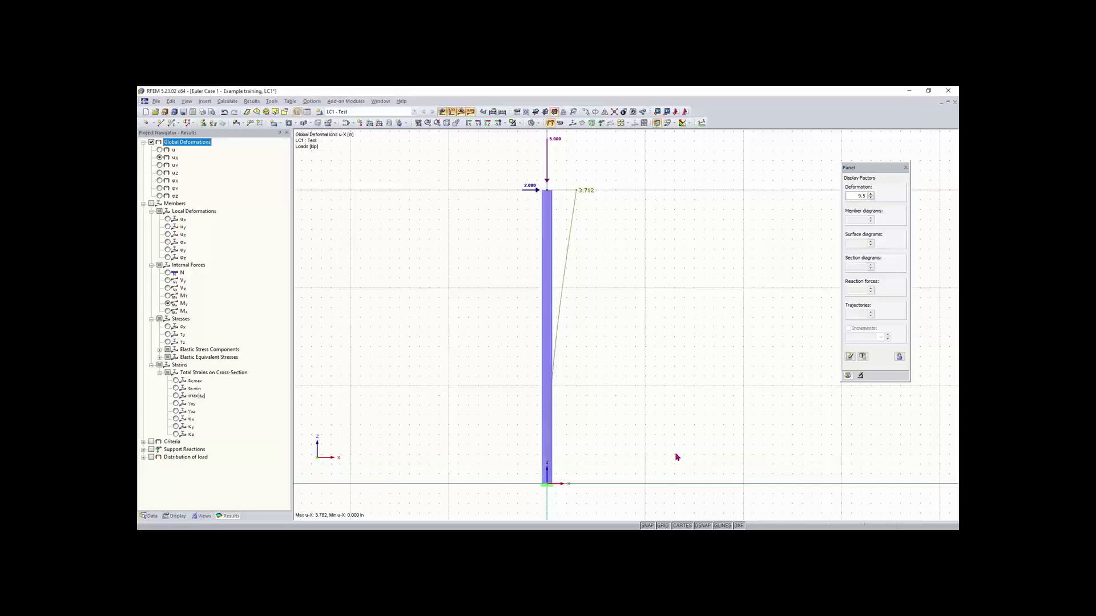
# Recalculate load case LC1 and display the column's global X deformation, followed by its My bending moment diagram
pyautogui.click(473, 112)
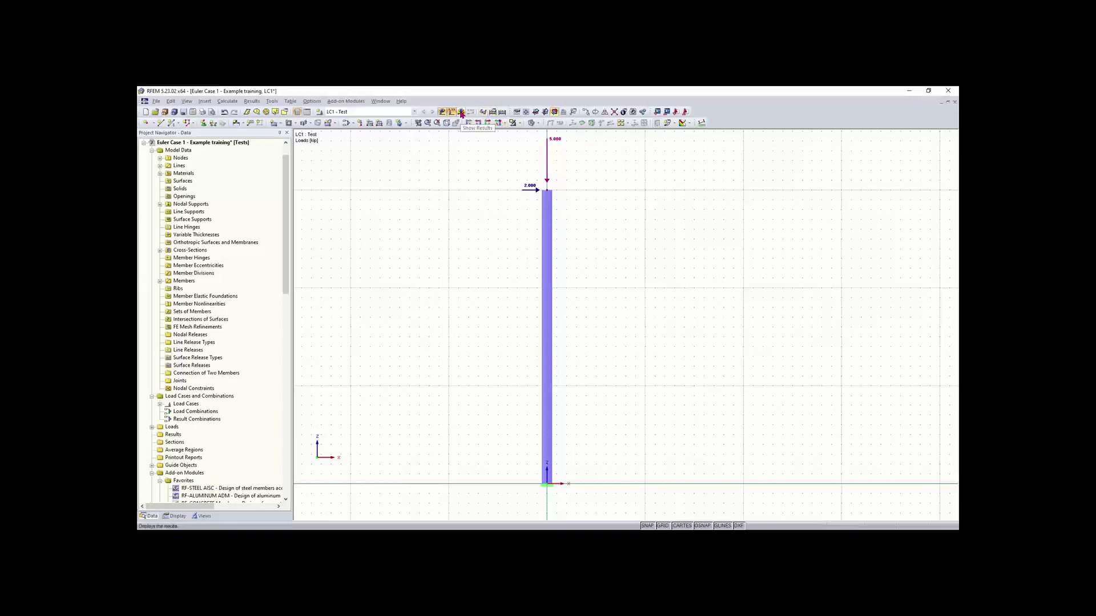
pyautogui.click(502, 112)
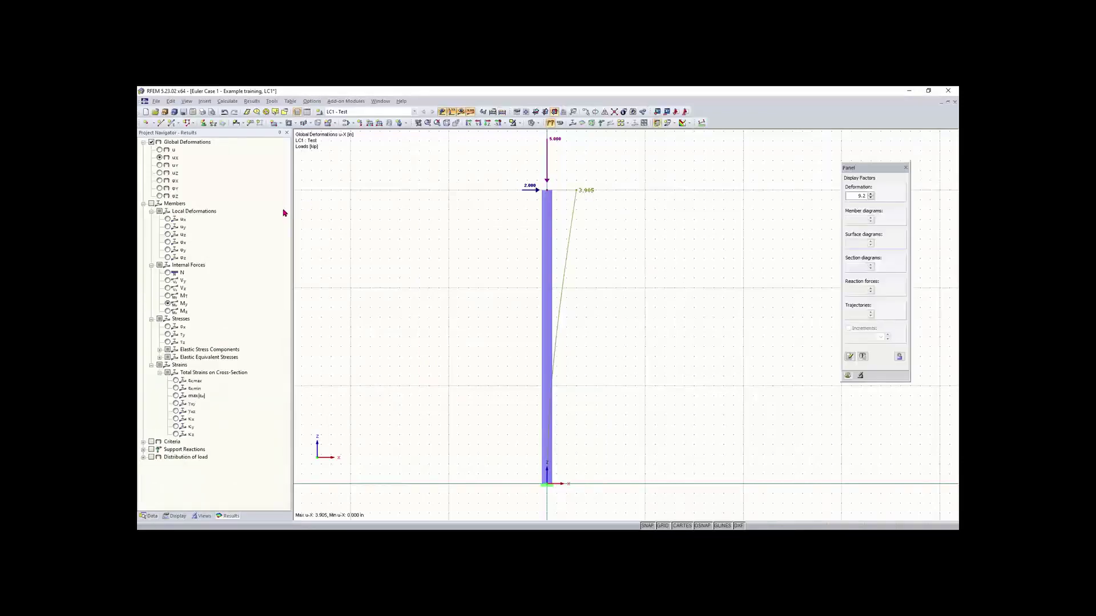
pyautogui.click(151, 203)
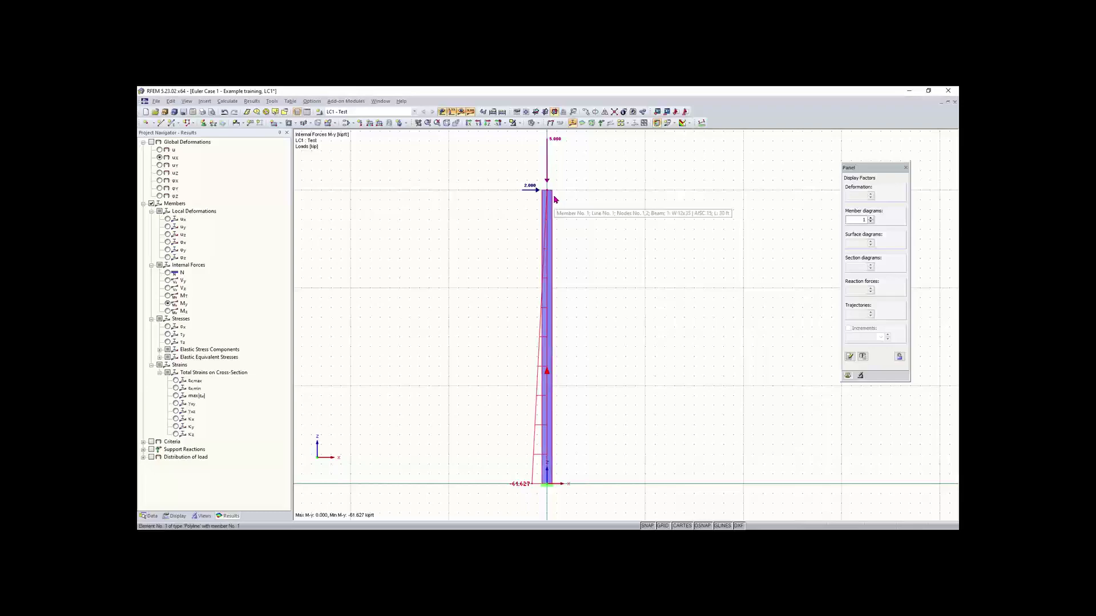
# Review the available member types in the column's member settings, keeping the type as Beam
pyautogui.doubleClick(548, 256)
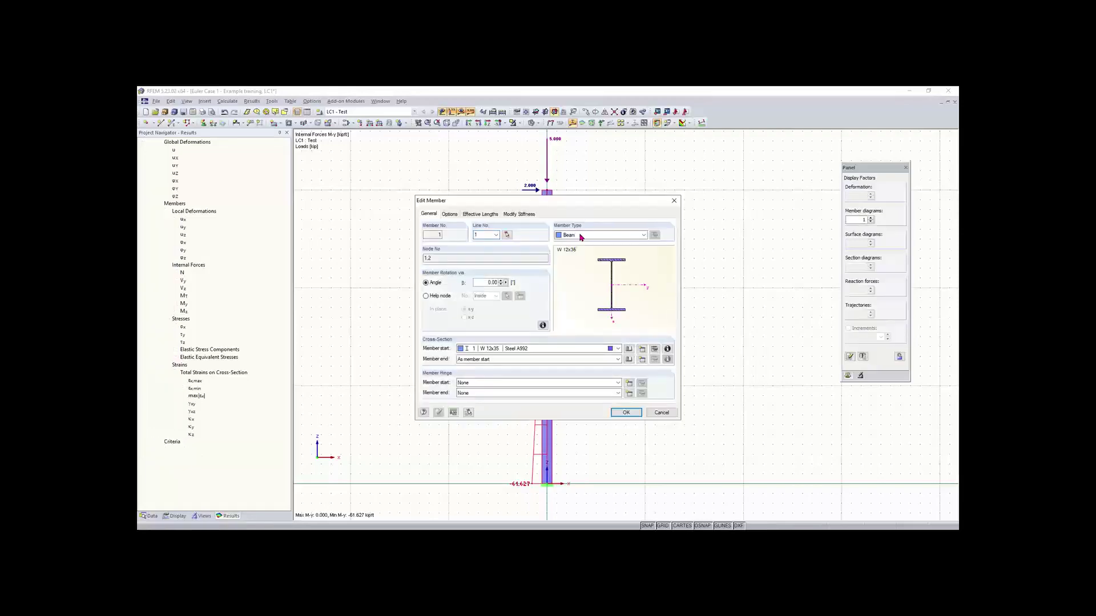
pyautogui.moveTo(570, 204); pyautogui.dragTo(312, 184)
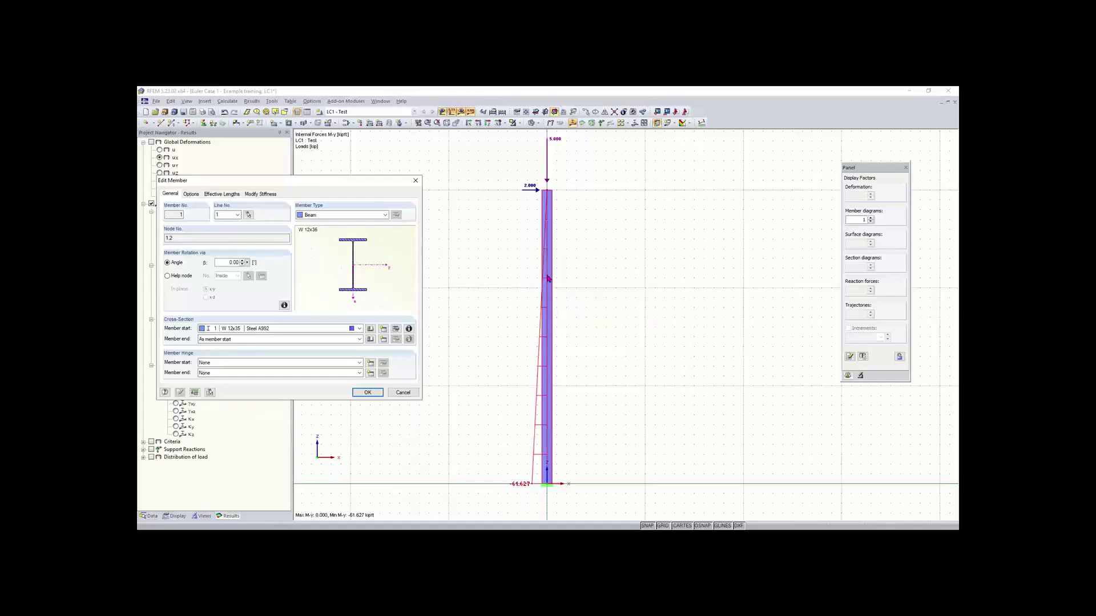
pyautogui.click(339, 216)
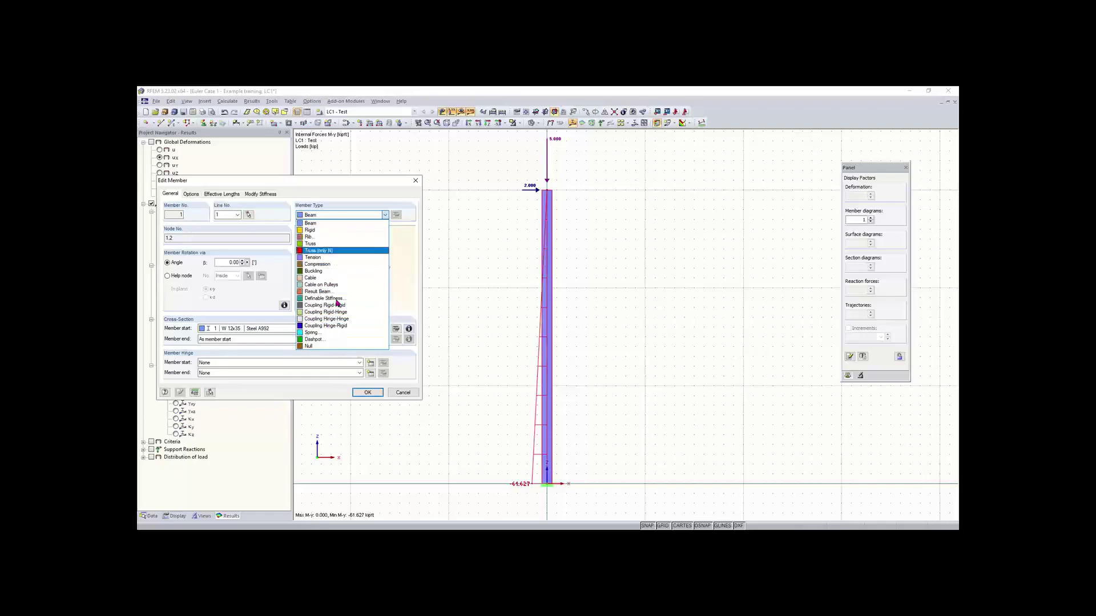
pyautogui.click(333, 224)
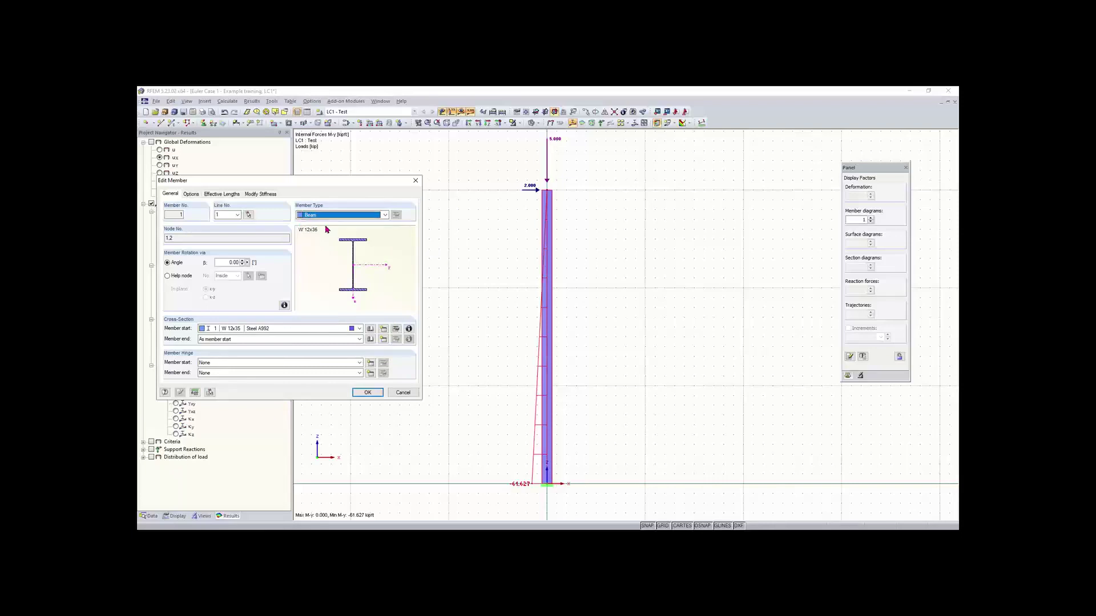
pyautogui.click(311, 216)
pyautogui.click(311, 217)
pyautogui.click(416, 180)
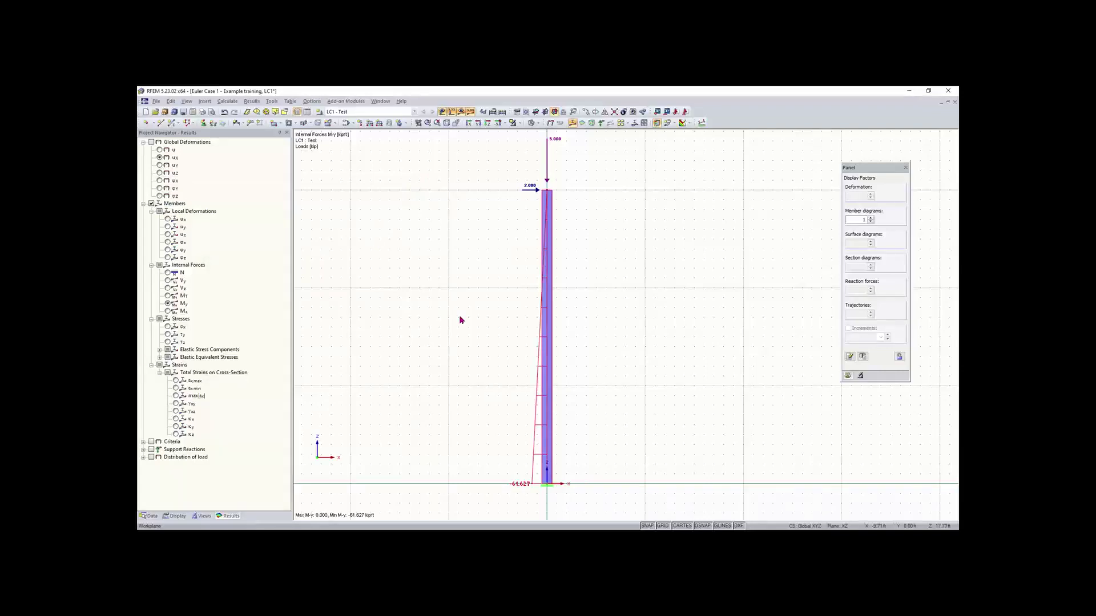
# Change the nodal load at the column's top to PX = 0 and PZ = -0.1 kip and inspect it in the model
pyautogui.scroll(-1, 613, 270)
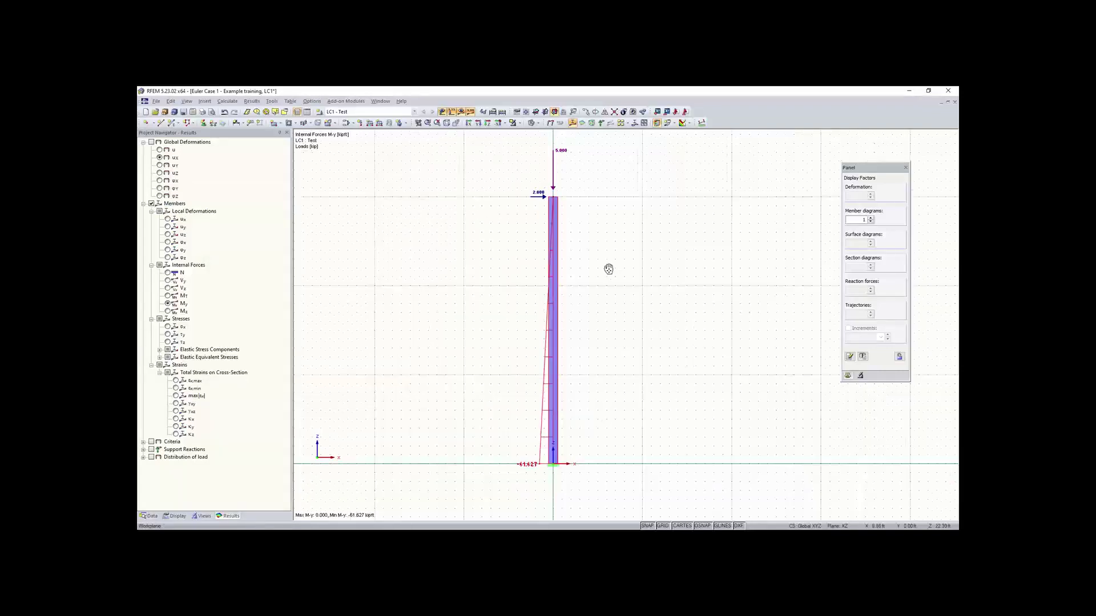
pyautogui.moveTo(609, 269); pyautogui.dragTo(558, 297, button='middle')
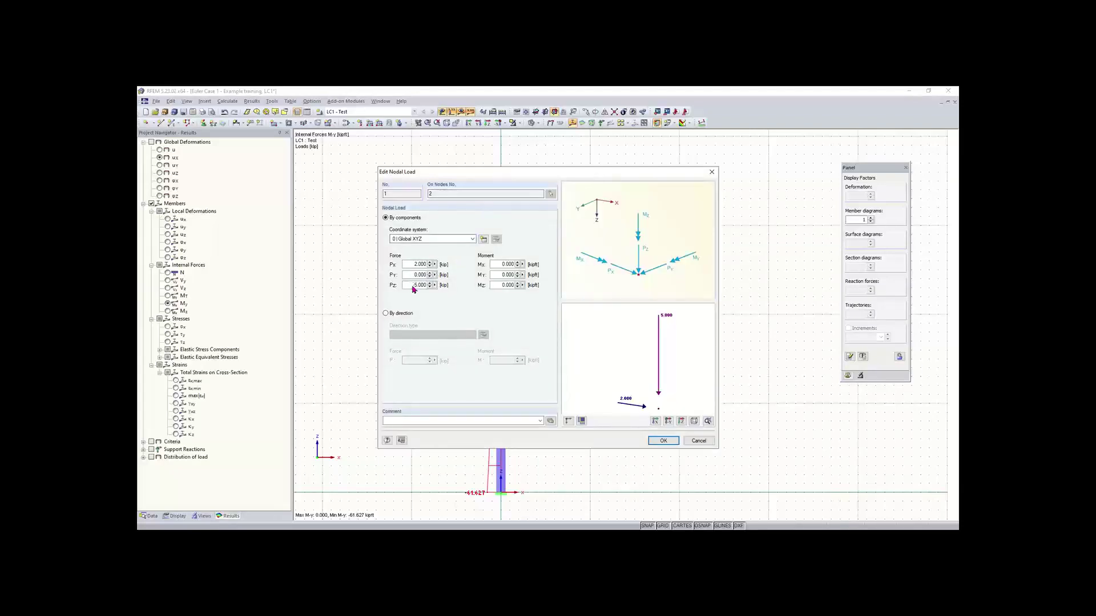
pyautogui.moveTo(410, 285); pyautogui.dragTo(460, 286)
pyautogui.press('BackSpace')
pyautogui.write('-.10')
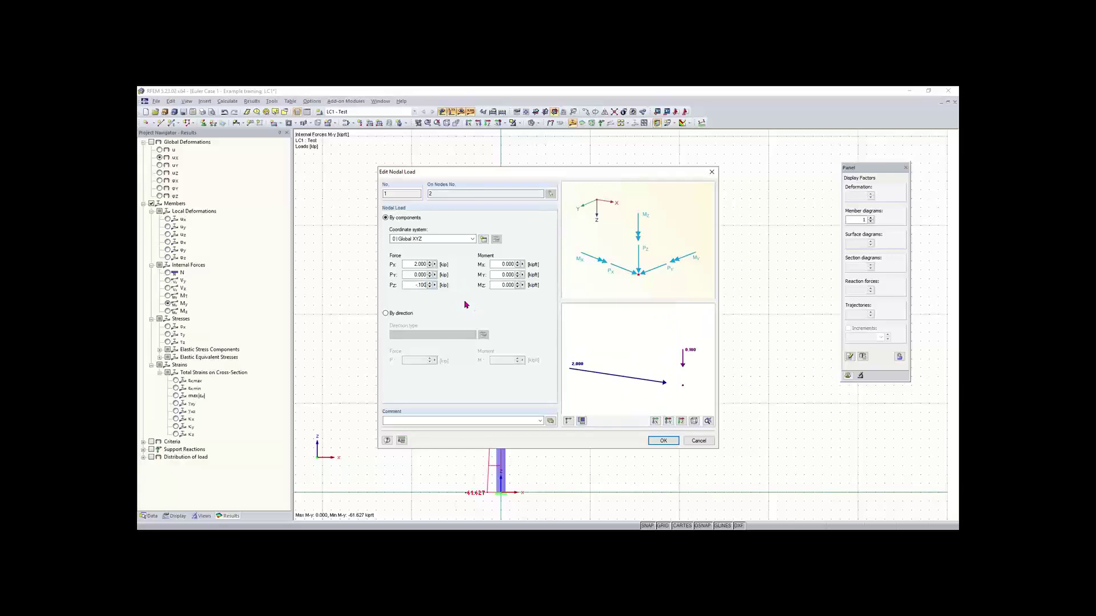
pyautogui.doubleClick(417, 264)
pyautogui.press('BackSpace')
pyautogui.write('0')
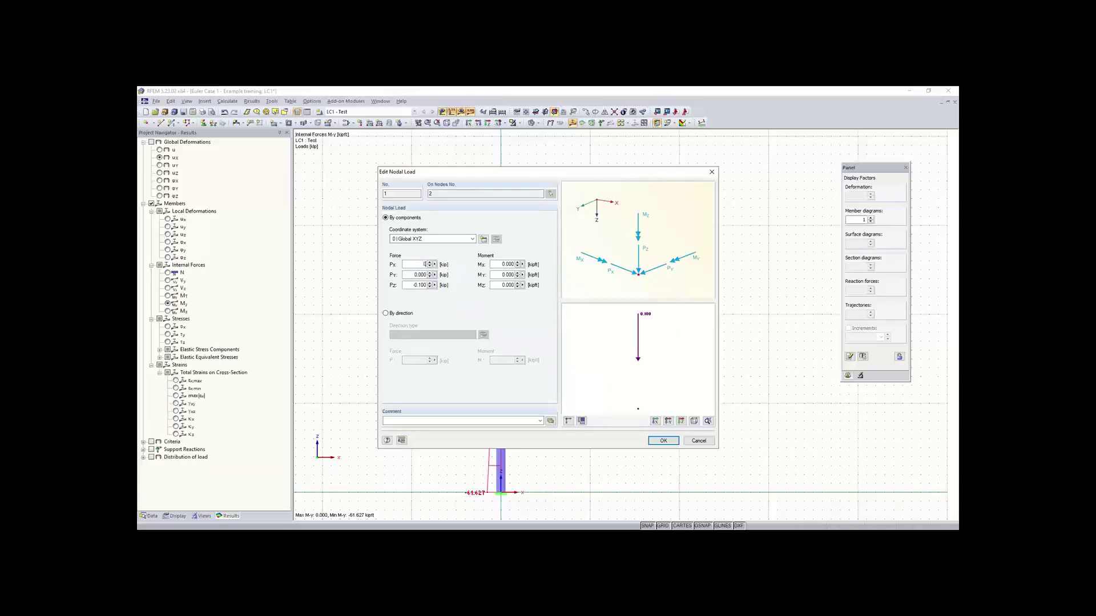
pyautogui.click(657, 444)
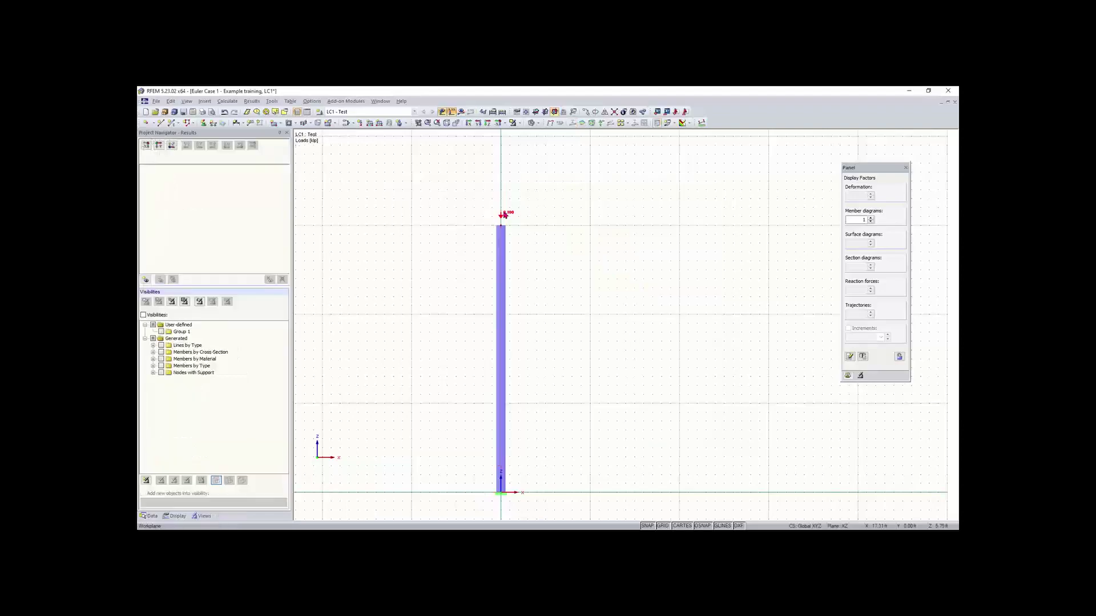
pyautogui.scroll(2, 508, 218)
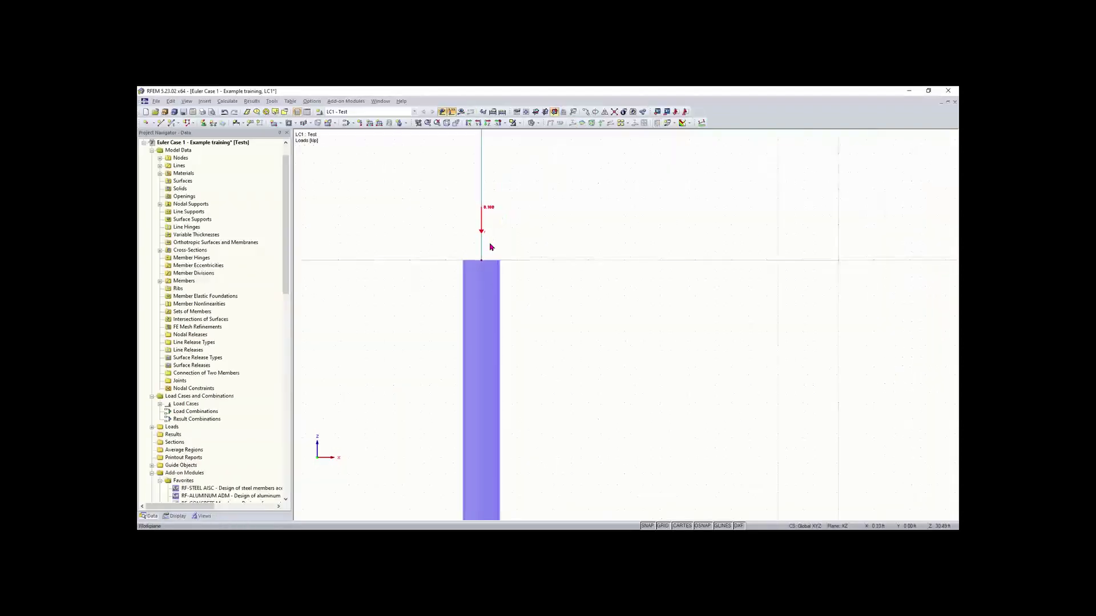
pyautogui.scroll(-3, 514, 295)
pyautogui.moveTo(533, 301); pyautogui.dragTo(537, 263, button='middle')
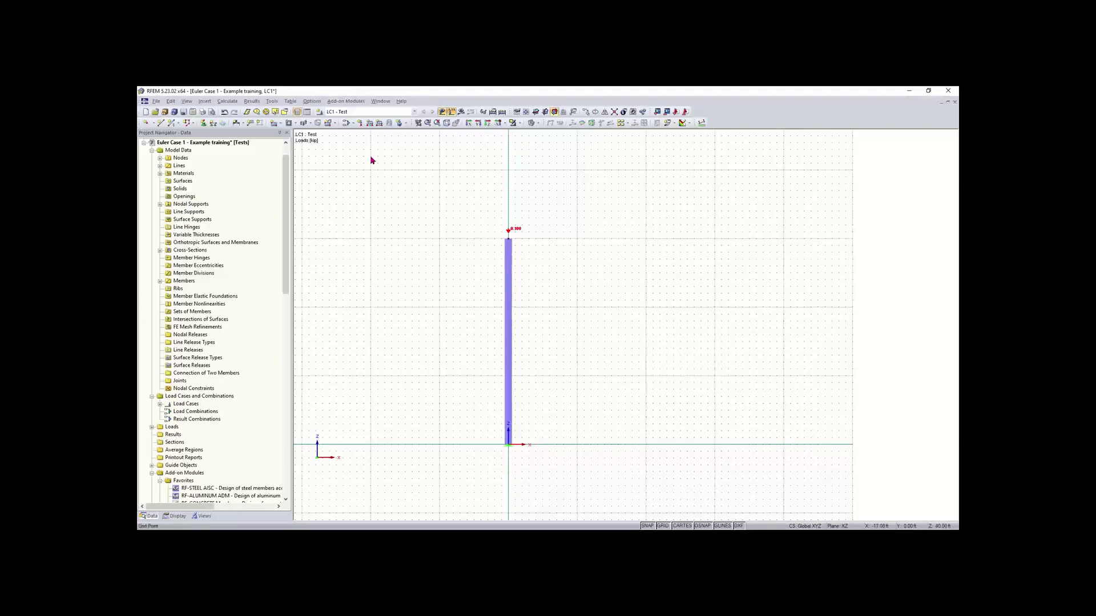
# Activate self-weight for load case LC1 to view its direction factors, and deactivate it again
pyautogui.click(347, 124)
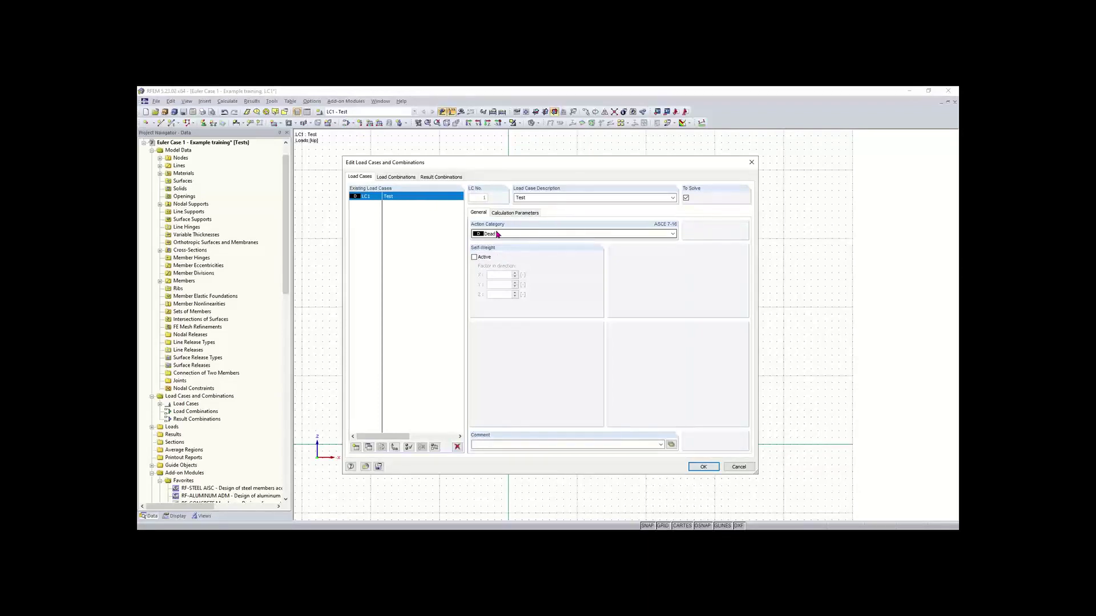
pyautogui.click(473, 257)
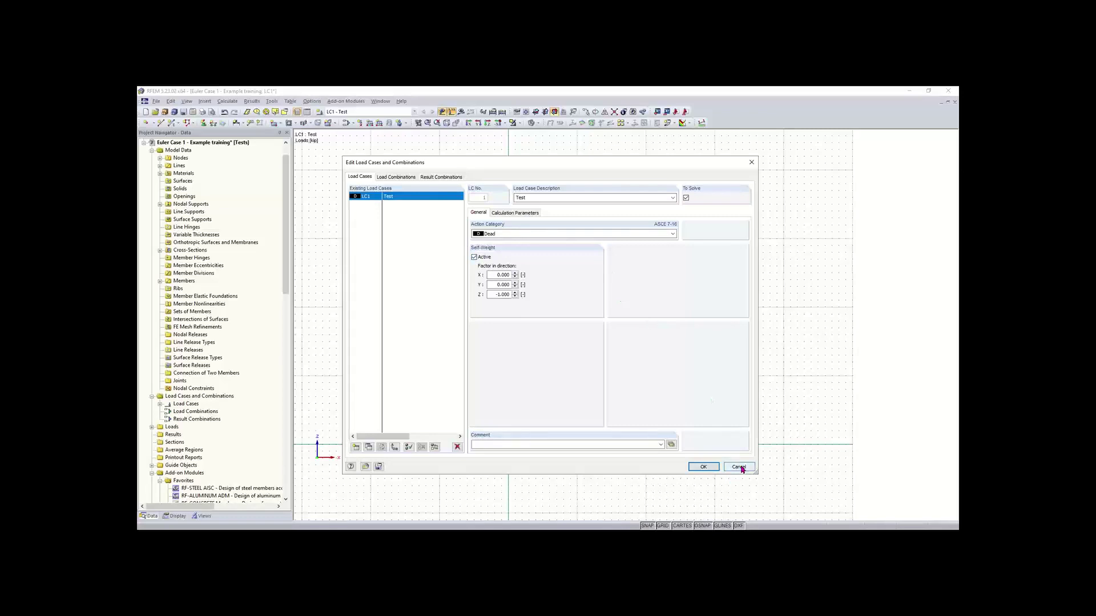
pyautogui.click(474, 256)
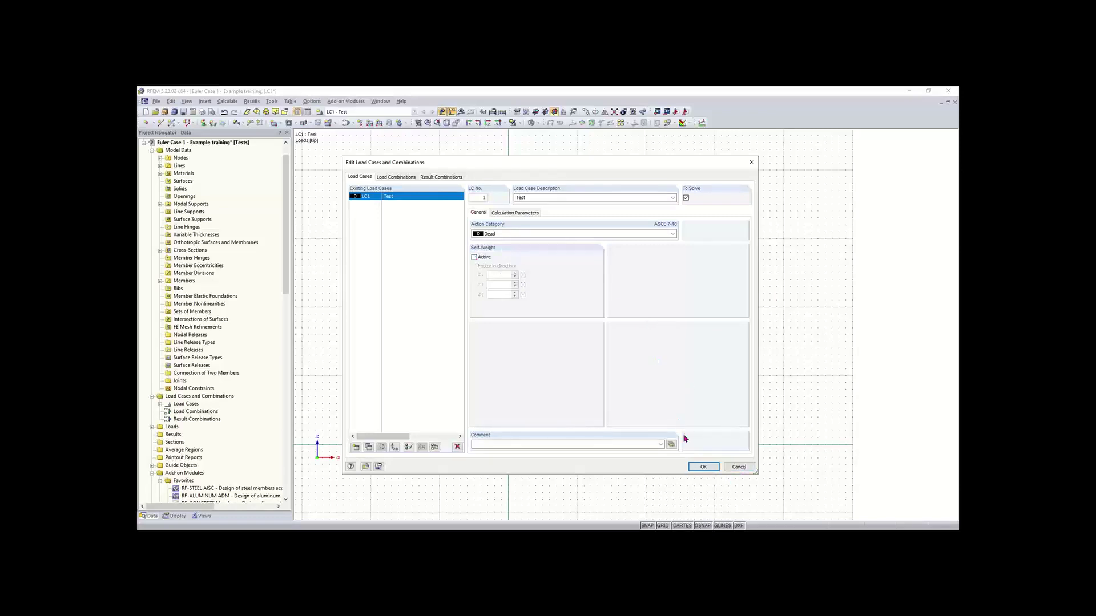
pyautogui.click(706, 466)
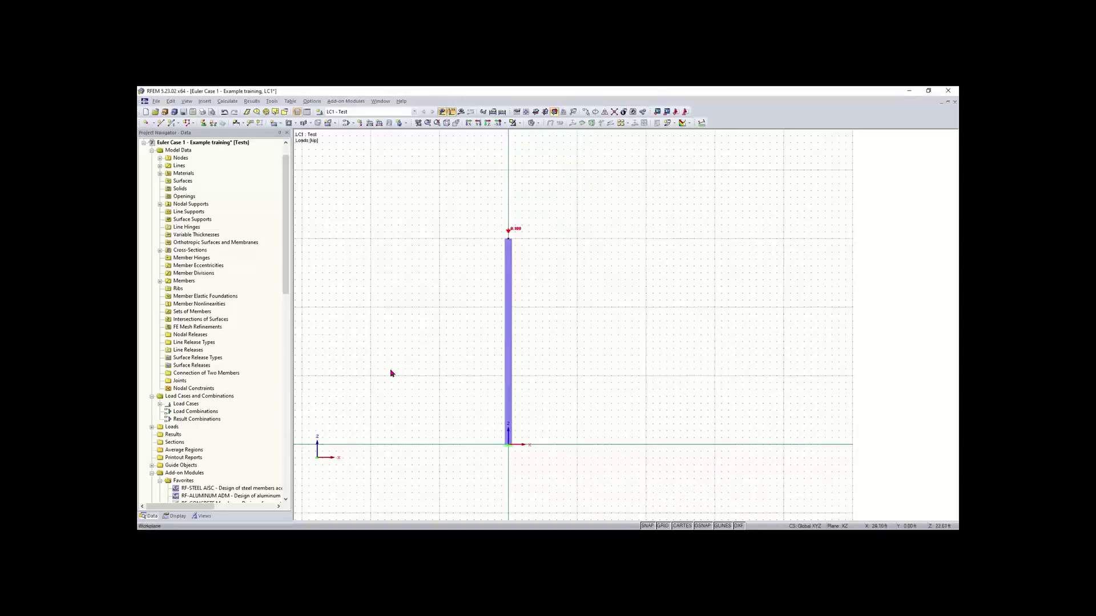
# Toggle the display of self-weight loads on and off in the load display settings
pyautogui.click(170, 516)
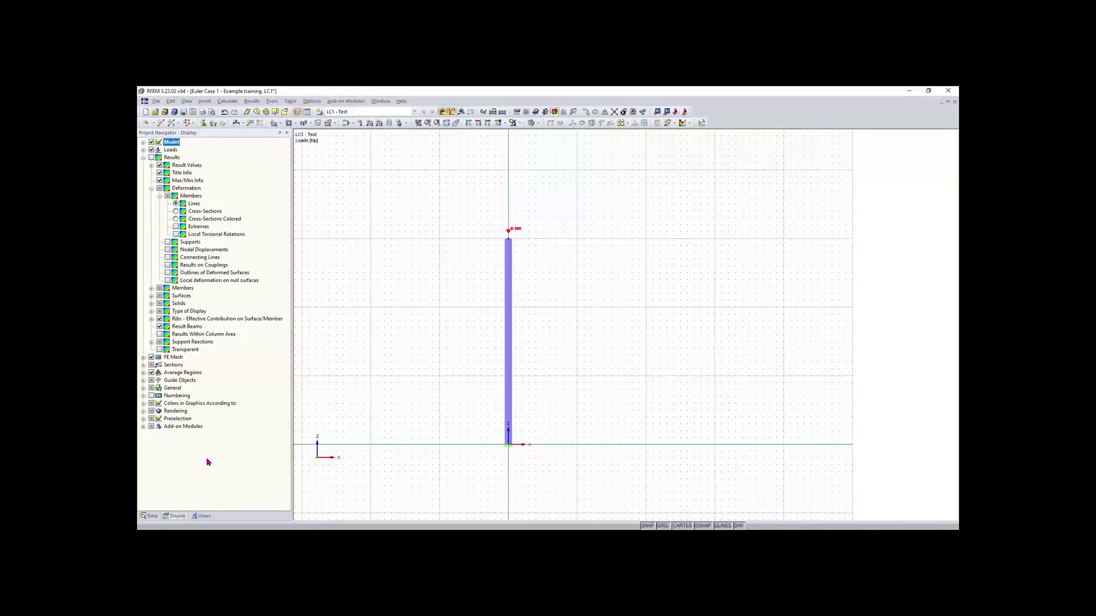
pyautogui.click(144, 150)
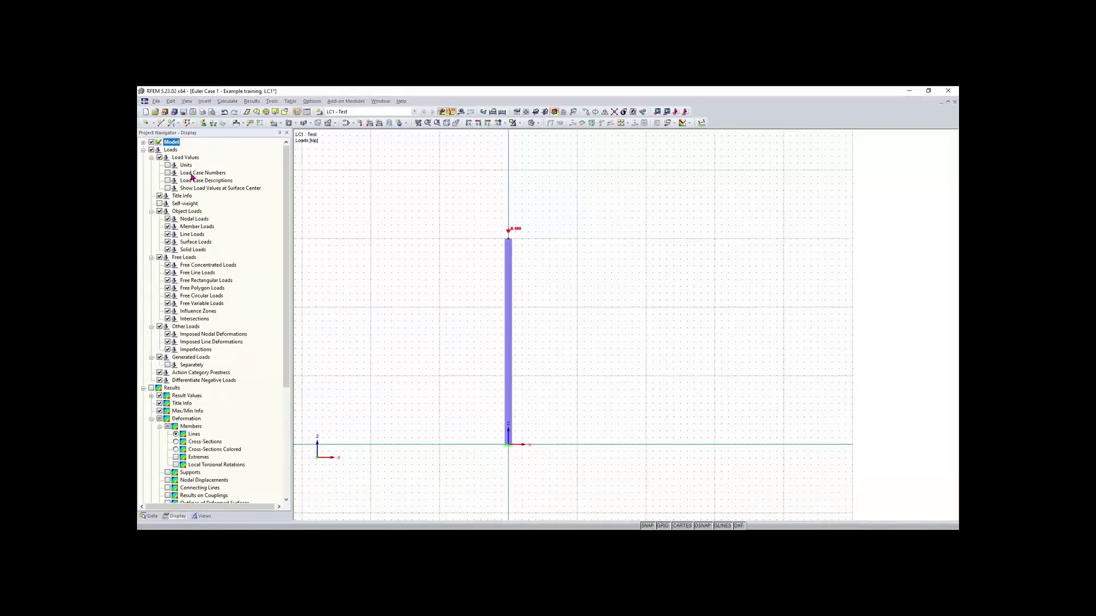
pyautogui.click(159, 204)
pyautogui.click(160, 204)
pyautogui.click(143, 150)
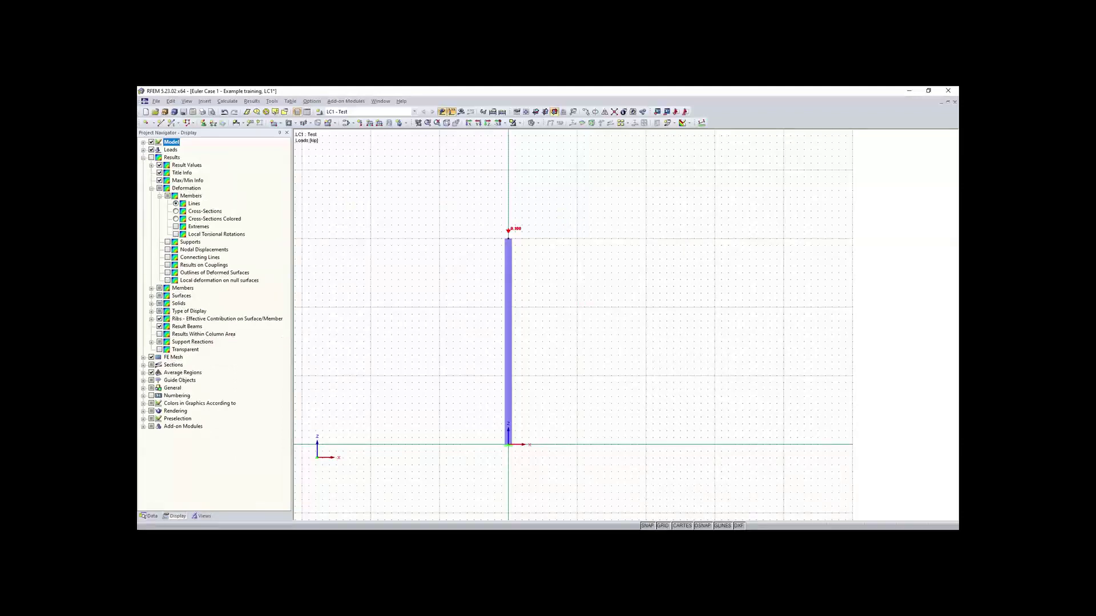
# Look through the project's add-on modules and locate RF-STABILITY - Stability analysis among the favorites
pyautogui.click(150, 515)
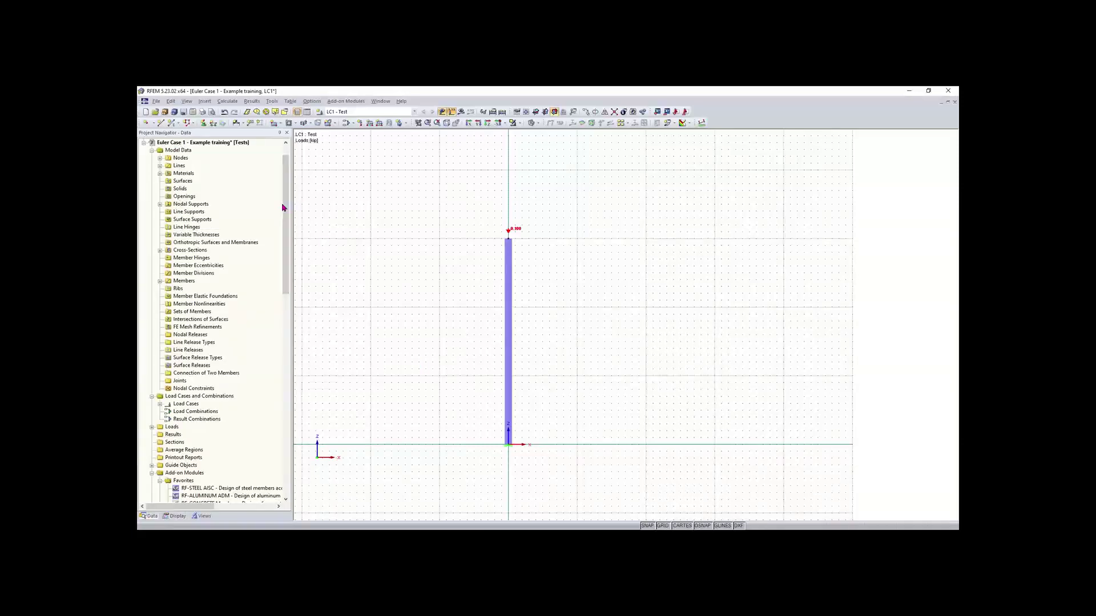
pyautogui.moveTo(283, 205); pyautogui.dragTo(286, 177)
pyautogui.scroll(-6, 287, 178)
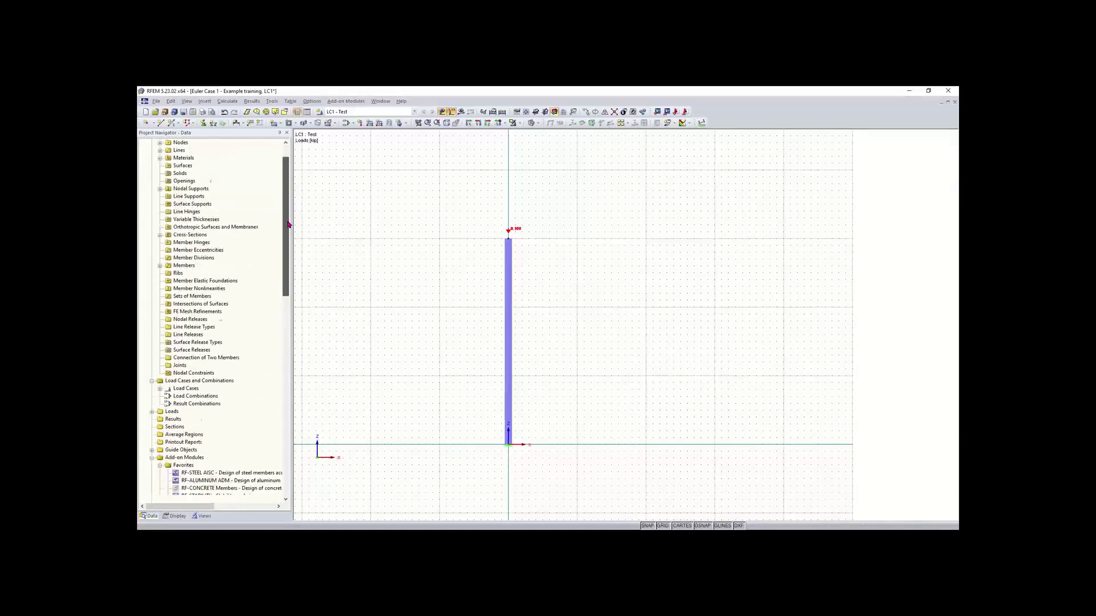
pyautogui.moveTo(286, 247); pyautogui.dragTo(286, 264)
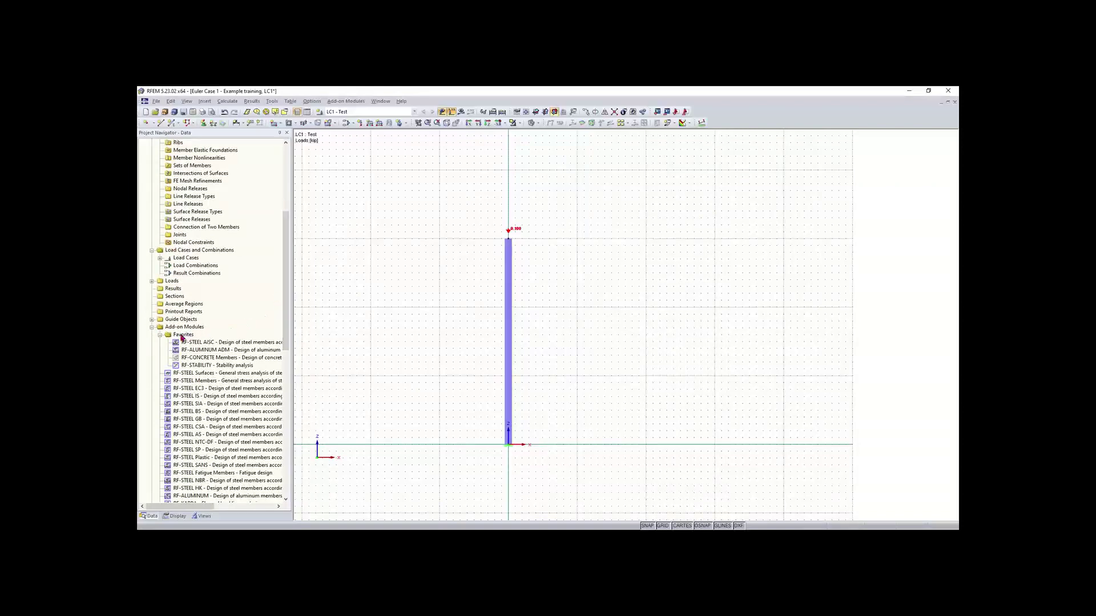
pyautogui.scroll(-4, 228, 360)
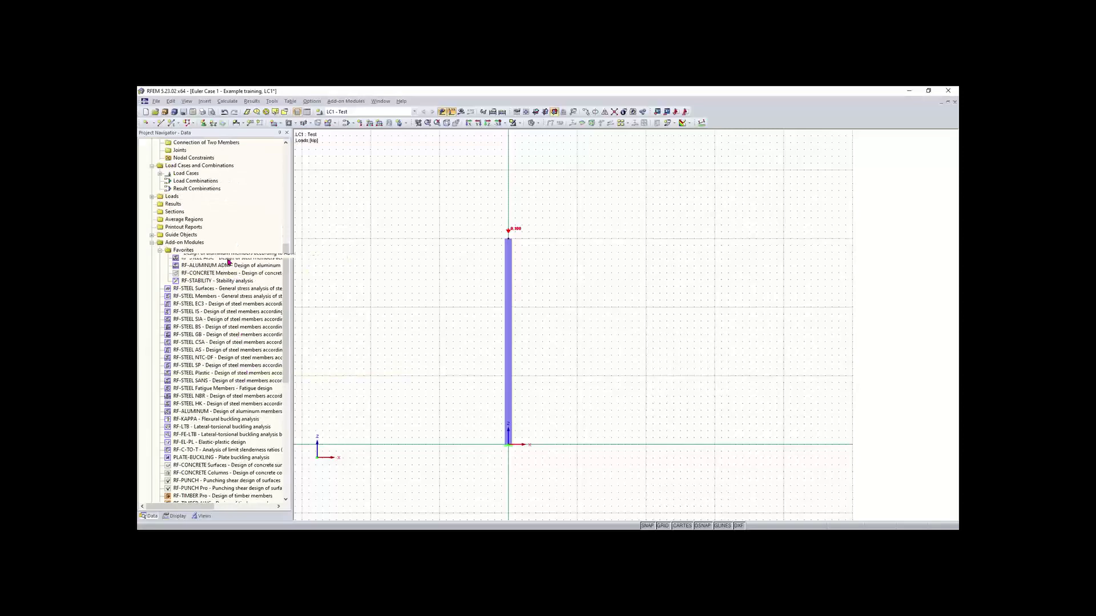
pyautogui.moveTo(284, 295); pyautogui.dragTo(270, 298)
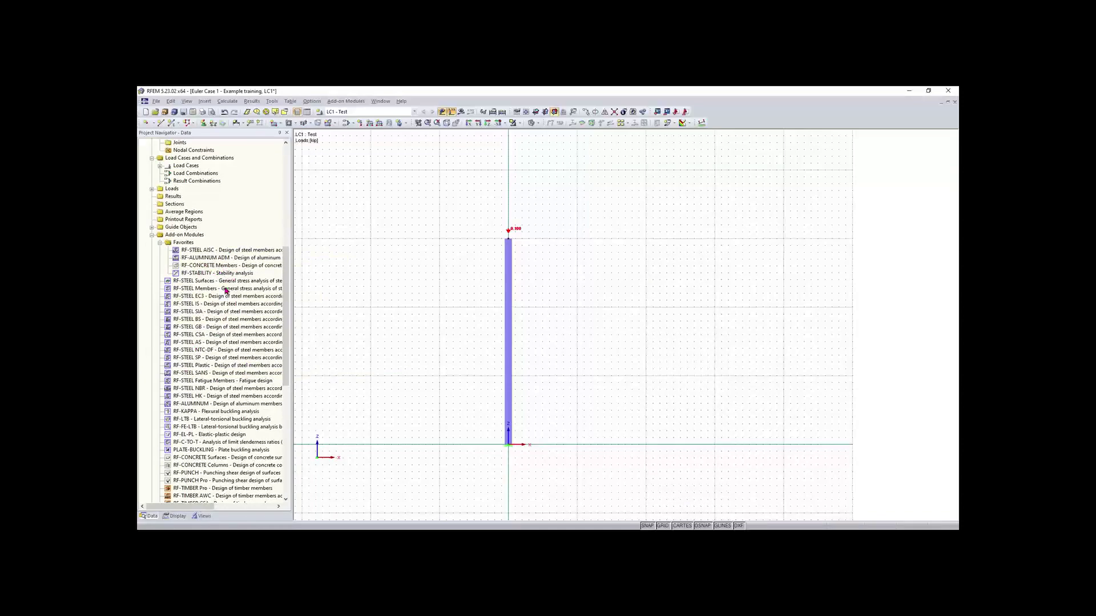
pyautogui.click(222, 274)
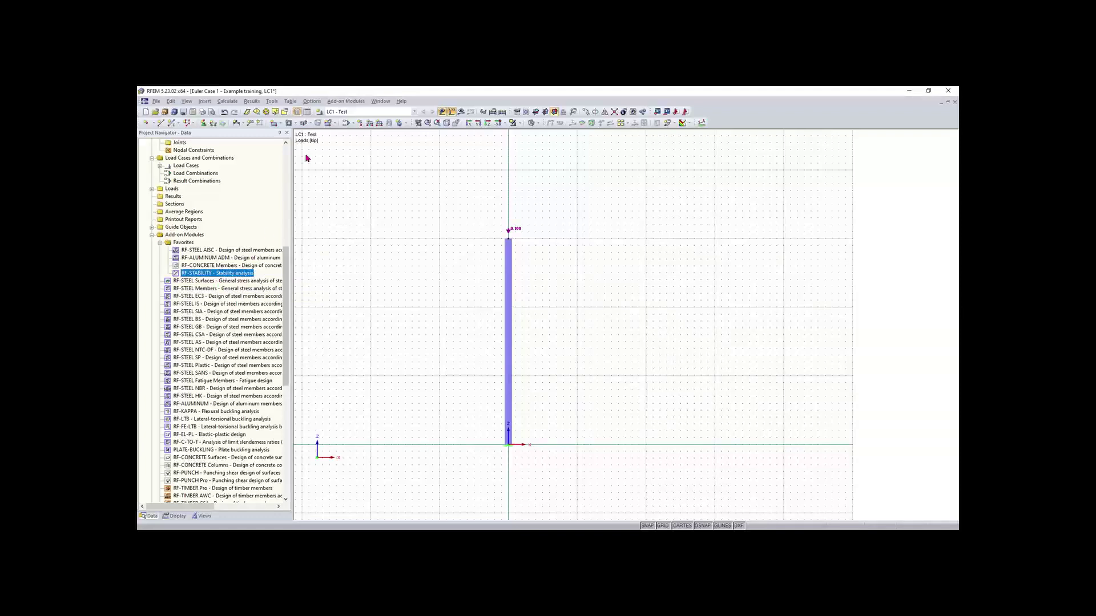
# Open the RF-STABILITY add-on module for stability analysis
pyautogui.click(347, 101)
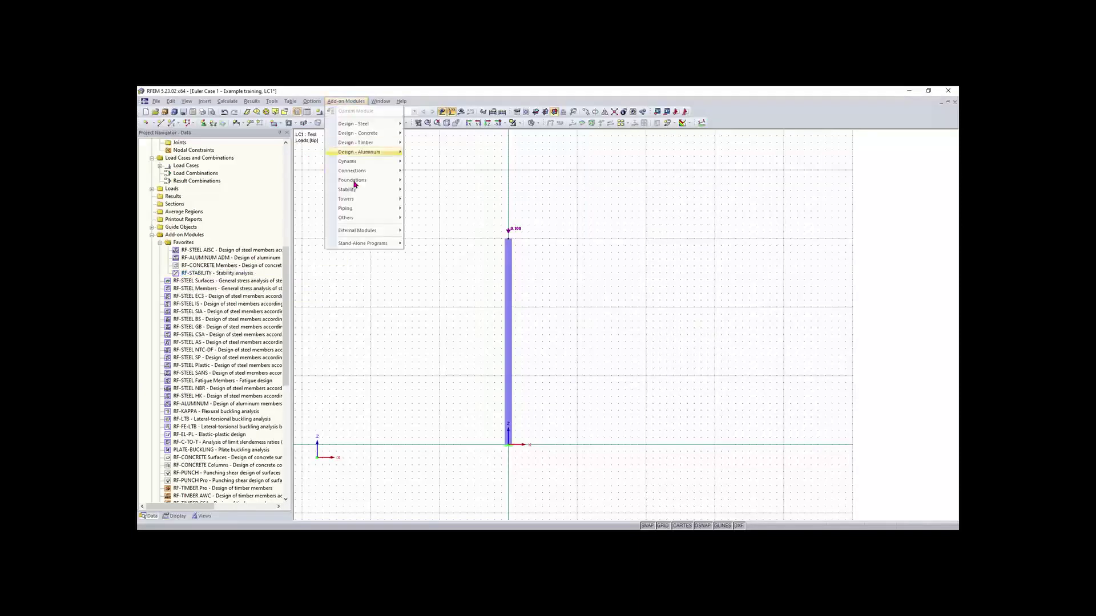
pyautogui.moveTo(357, 222)
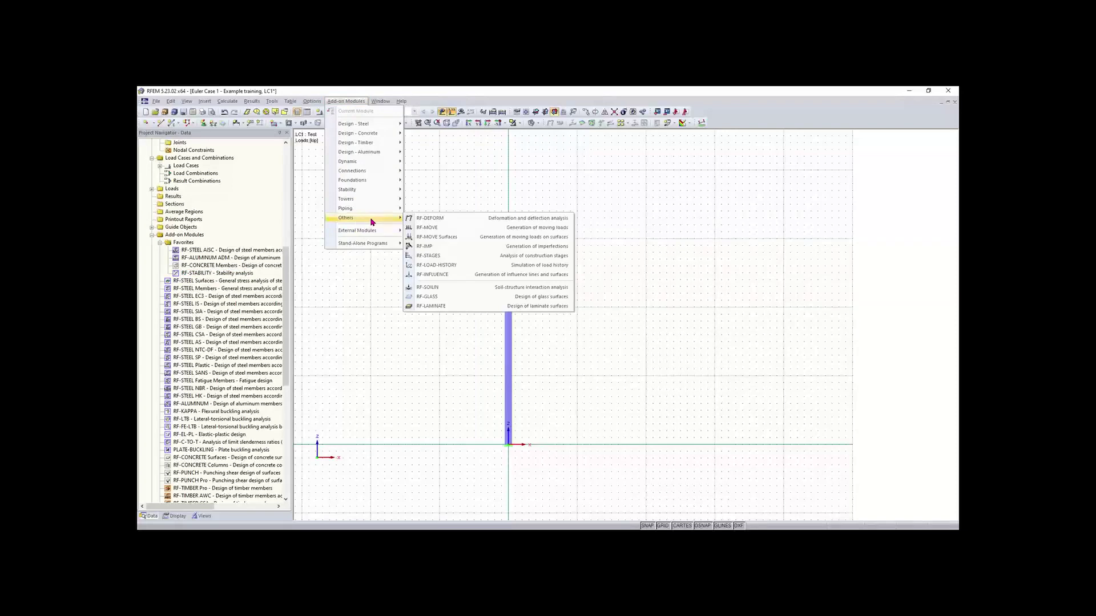
pyautogui.moveTo(366, 193)
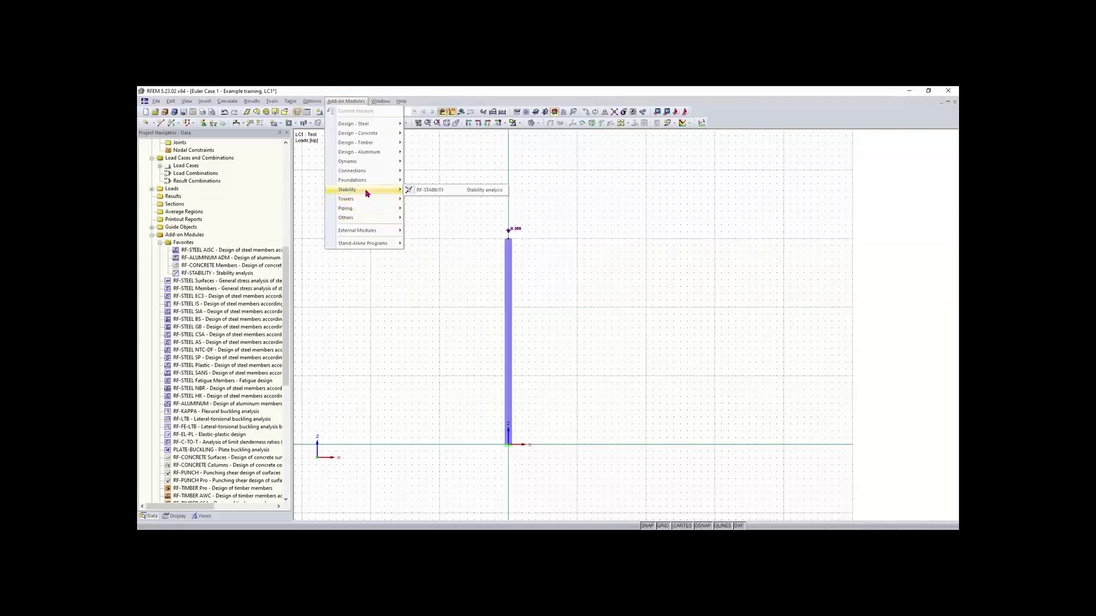
pyautogui.click(424, 193)
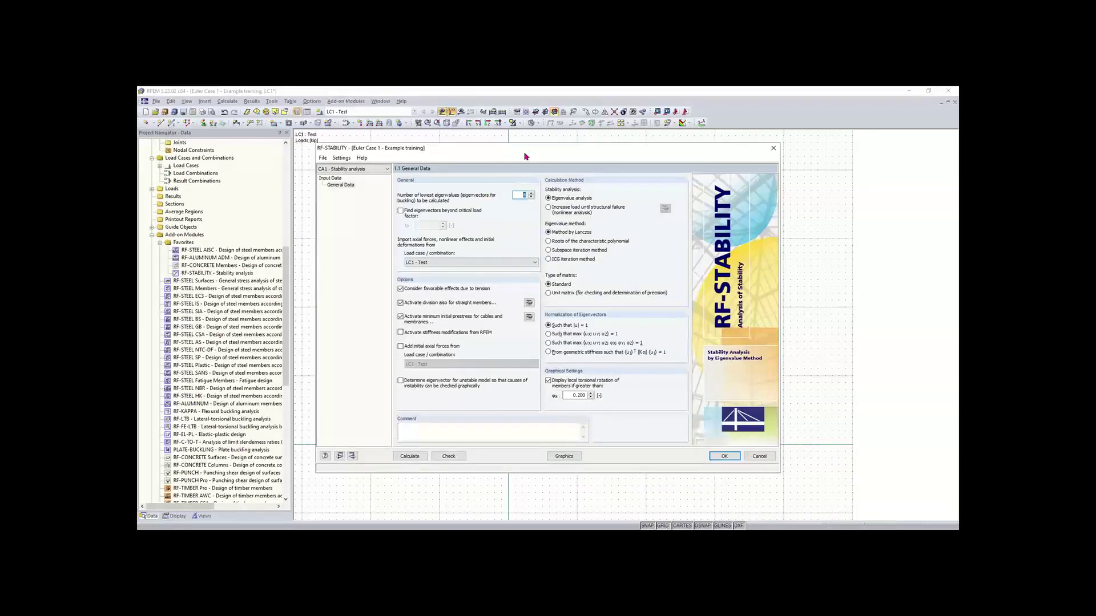
pyautogui.moveTo(521, 154)
pyautogui.mouseDown()
pyautogui.moveTo(465, 174)
pyautogui.moveTo(513, 190)
pyautogui.moveTo(481, 152)
pyautogui.moveTo(519, 155)
pyautogui.mouseUp()
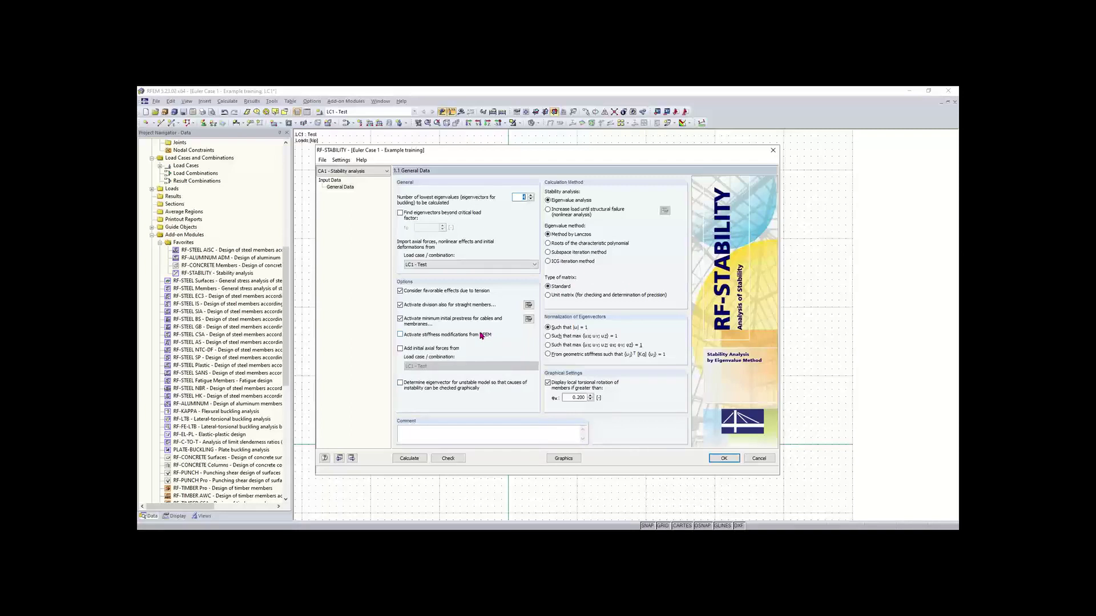
# Deactivate minimum initial prestress for cables and membranes, and set the minimum number of divisions for straight members to 10 in the FE mesh settings
pyautogui.click(419, 324)
pyautogui.click(529, 307)
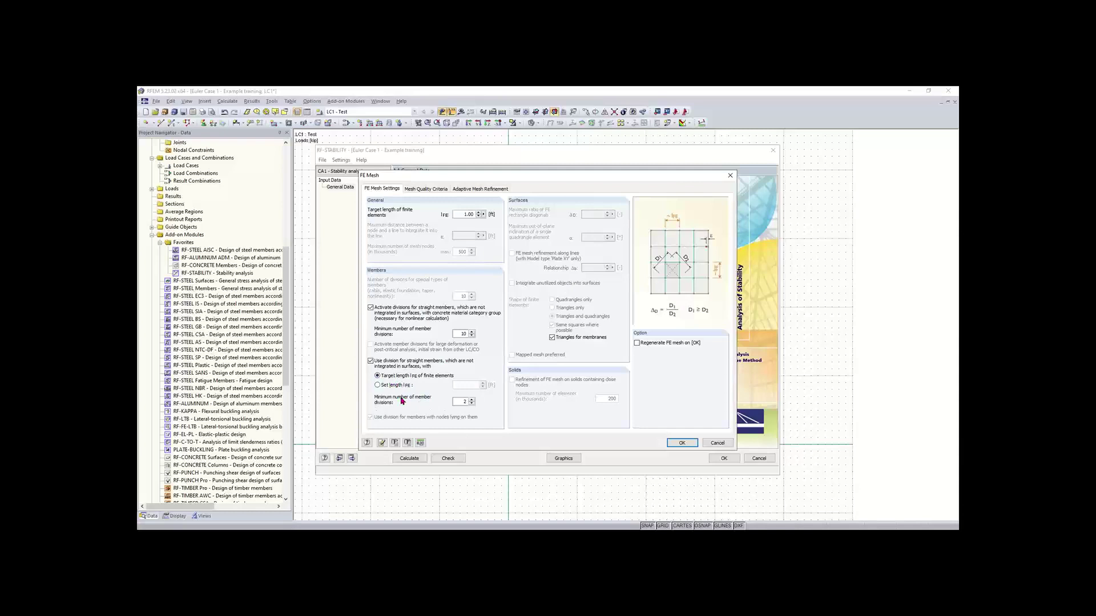
pyautogui.doubleClick(463, 402)
pyautogui.write('10')
pyautogui.click(681, 443)
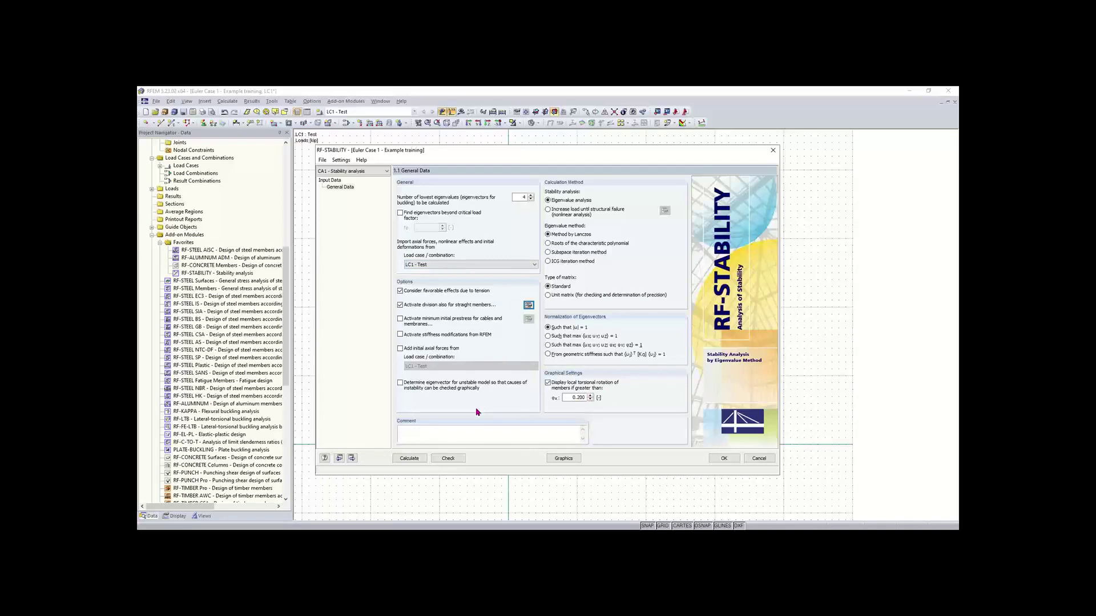
# Calculate the stability case CA1 and review the effective lengths and critical loads
pyautogui.click(418, 460)
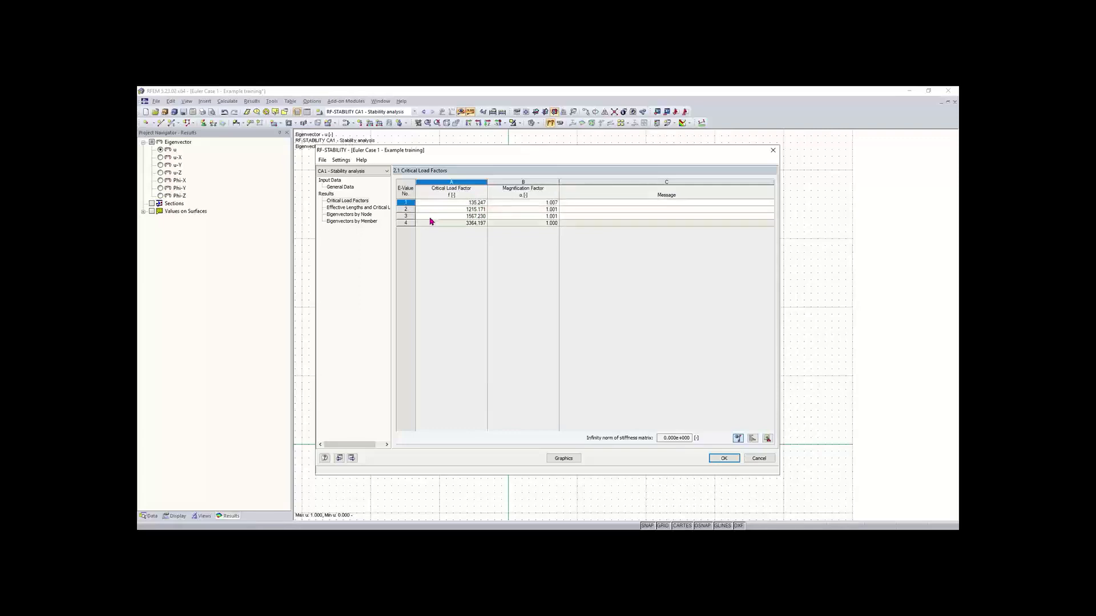
pyautogui.click(367, 208)
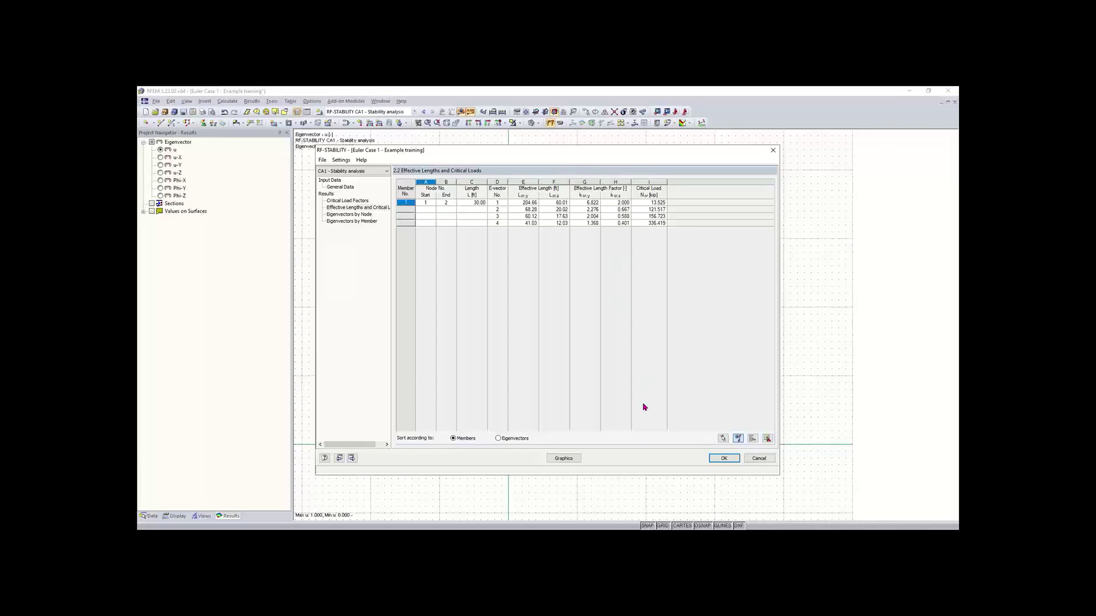
# Display eigenvector No. 2 of the stability analysis graphically and view the column's buckling shape in the X direction
pyautogui.click(560, 459)
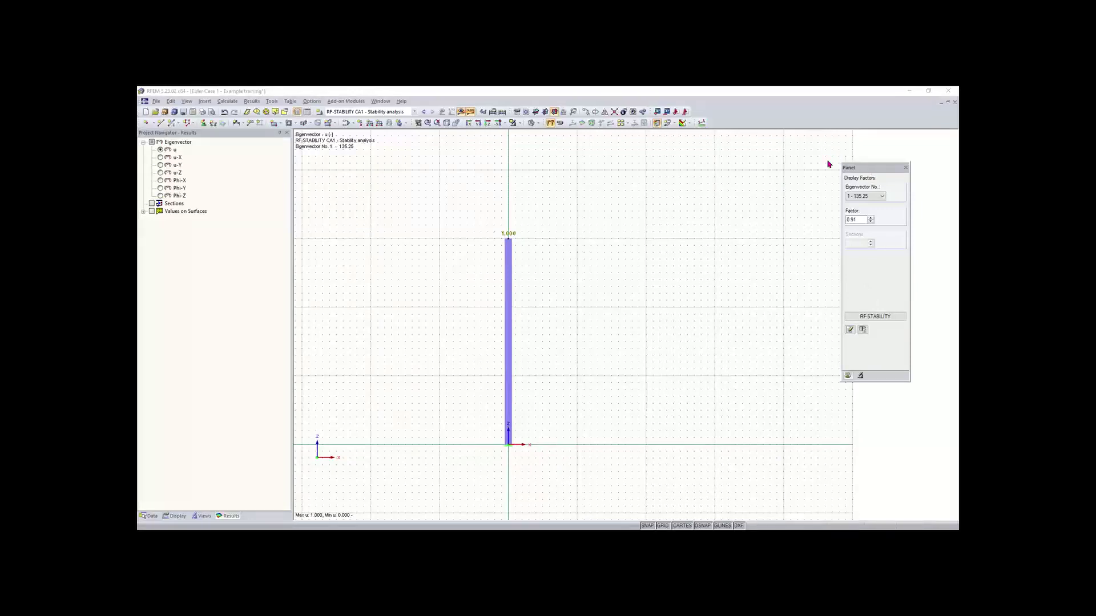
pyautogui.moveTo(866, 173); pyautogui.dragTo(778, 177)
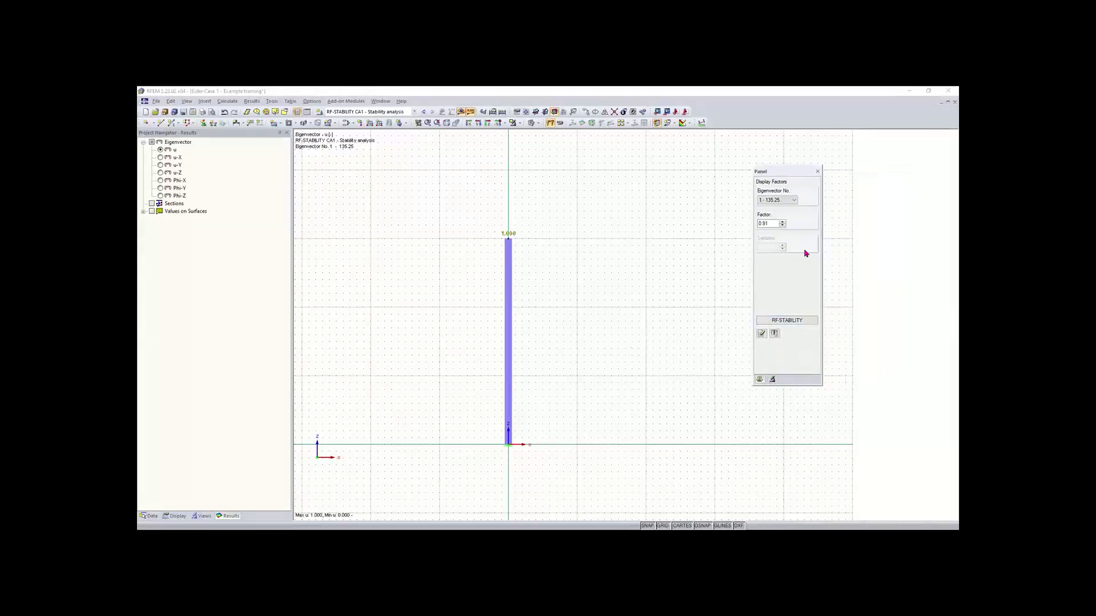
pyautogui.click(782, 202)
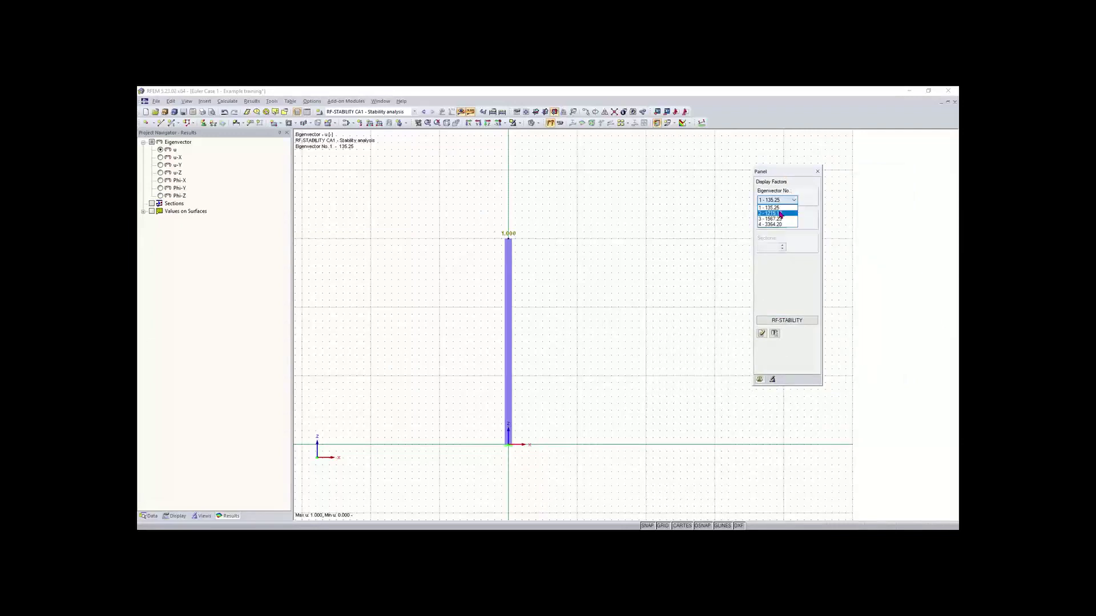
pyautogui.click(779, 213)
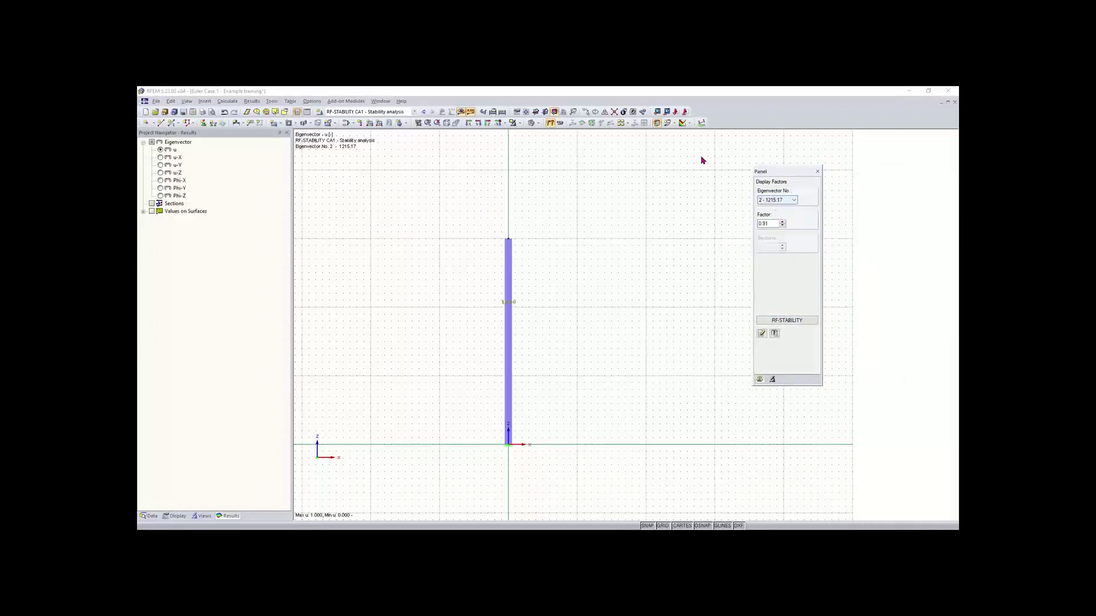
pyautogui.click(478, 123)
pyautogui.click(469, 123)
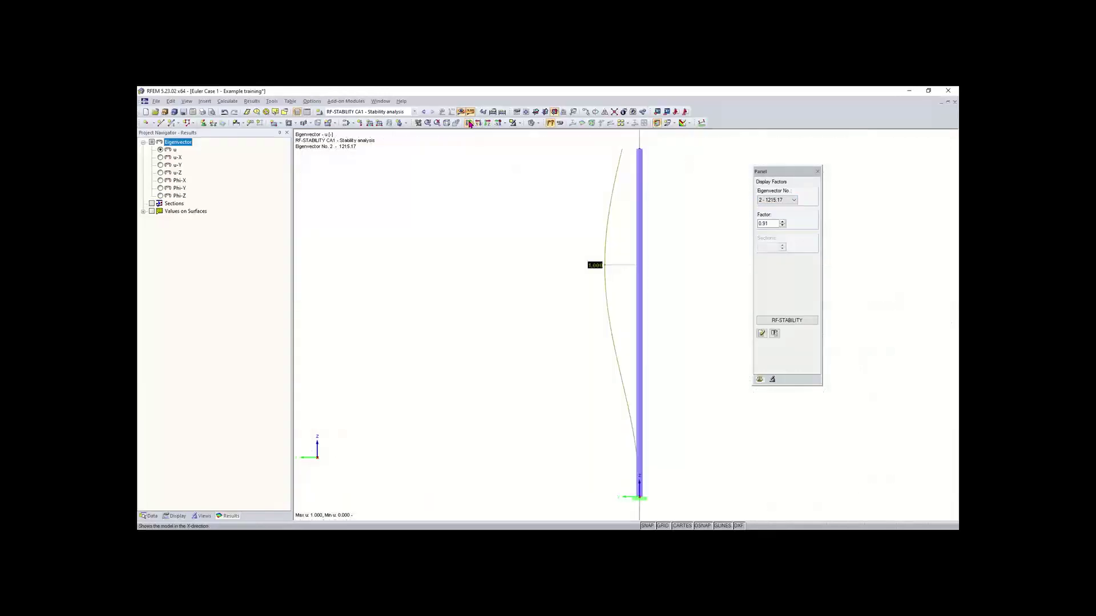
pyautogui.moveTo(626, 233); pyautogui.dragTo(552, 247, button='middle')
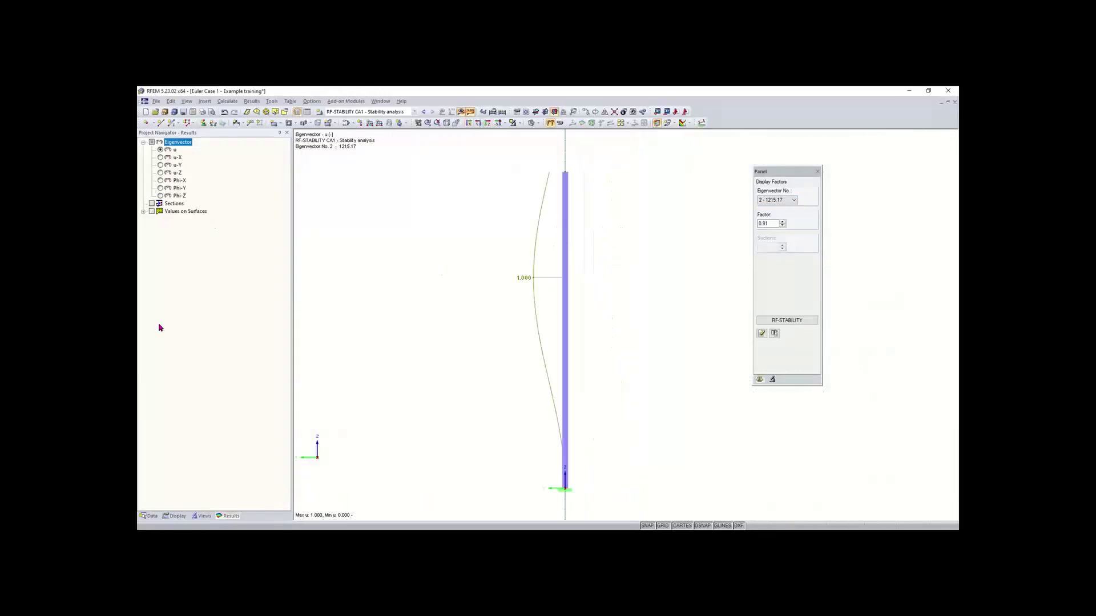
# Show the member deformation as colored cross-sections and return the results panel to the display factors
pyautogui.click(175, 516)
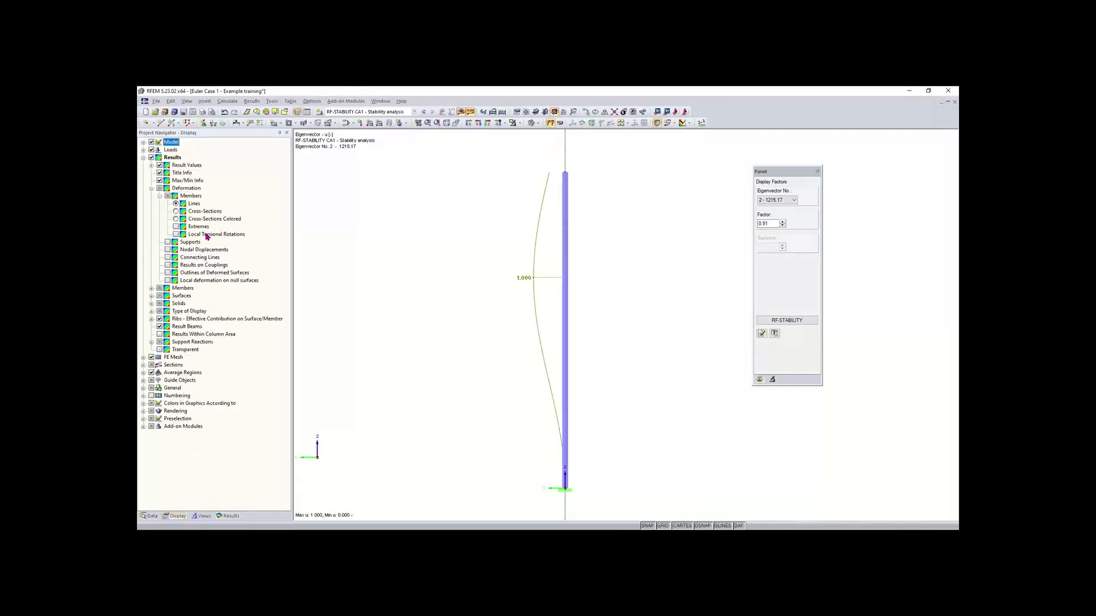
pyautogui.click(176, 220)
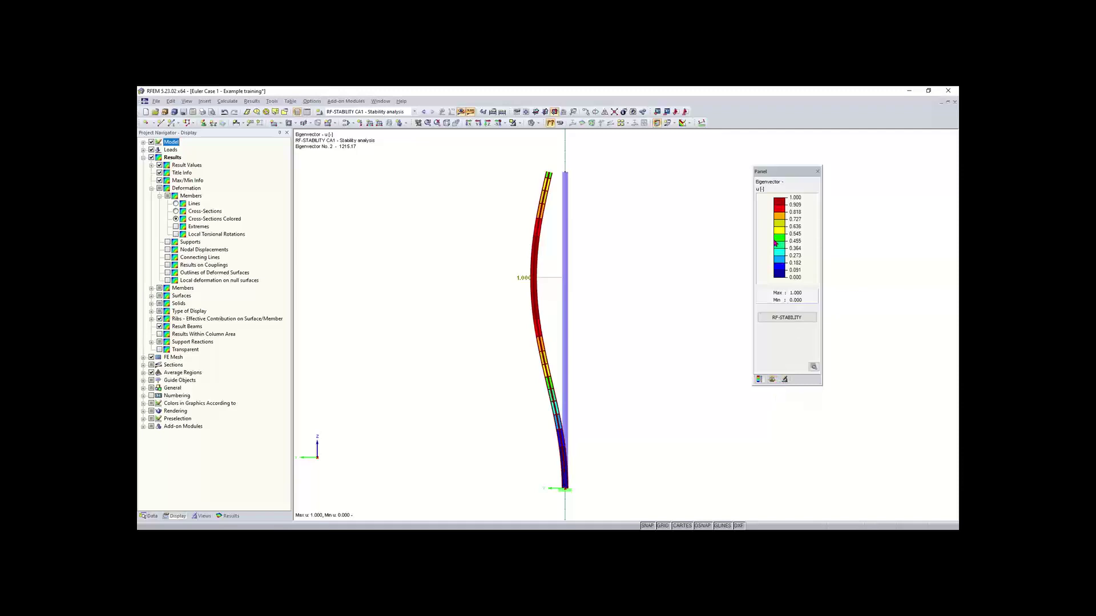
pyautogui.click(784, 379)
pyautogui.click(772, 378)
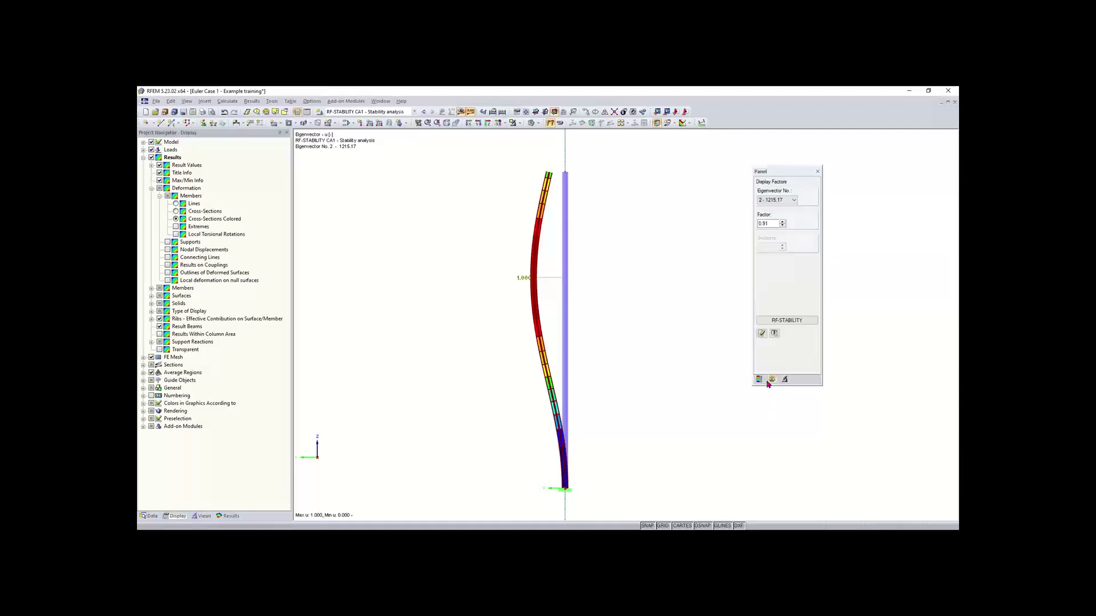
# Compare the buckling shapes of eigenvectors No. 3 and 4, and return to eigenvector No. 1
pyautogui.click(789, 200)
pyautogui.click(774, 219)
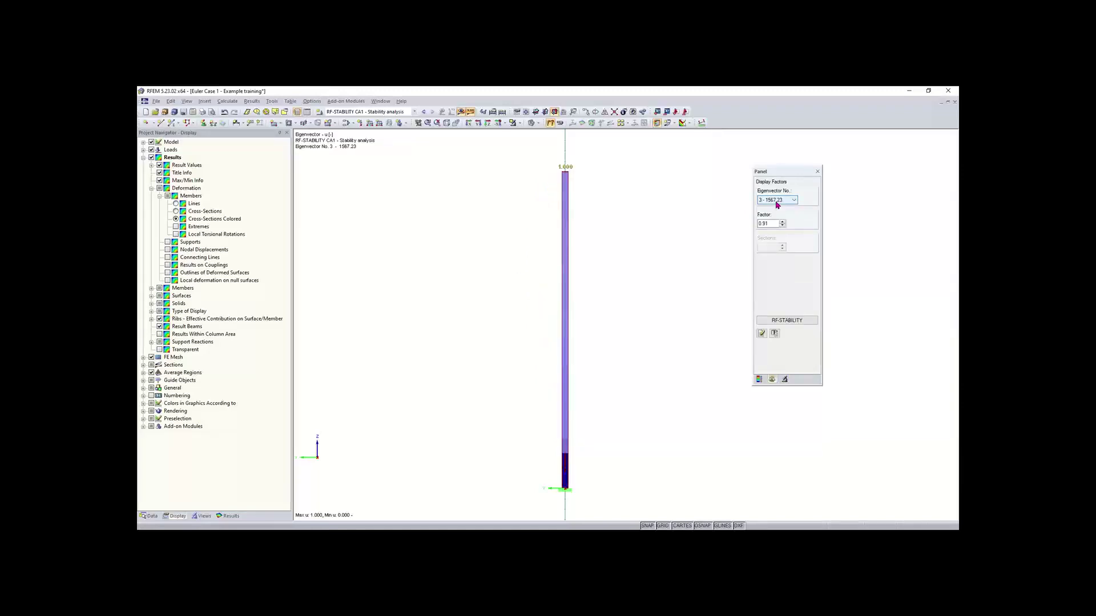
pyautogui.click(777, 201)
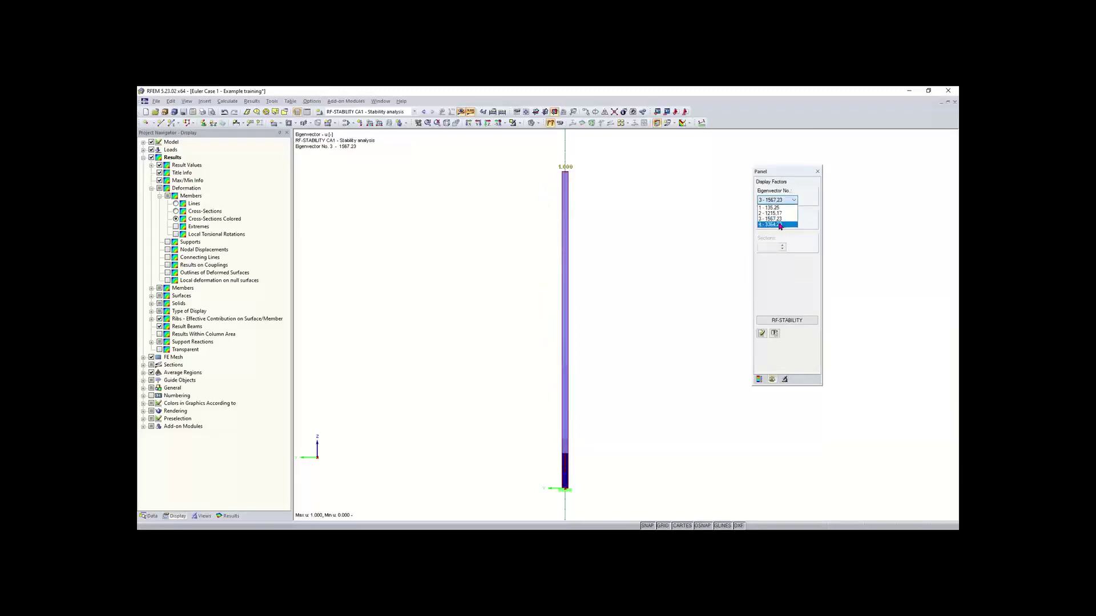
pyautogui.click(781, 225)
pyautogui.click(776, 200)
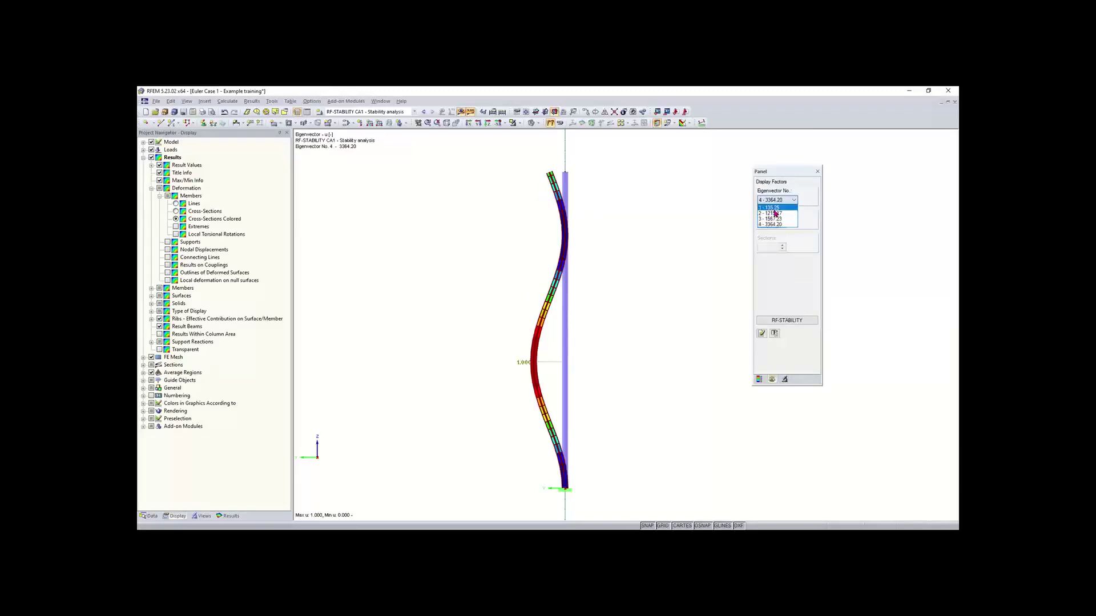
pyautogui.click(775, 206)
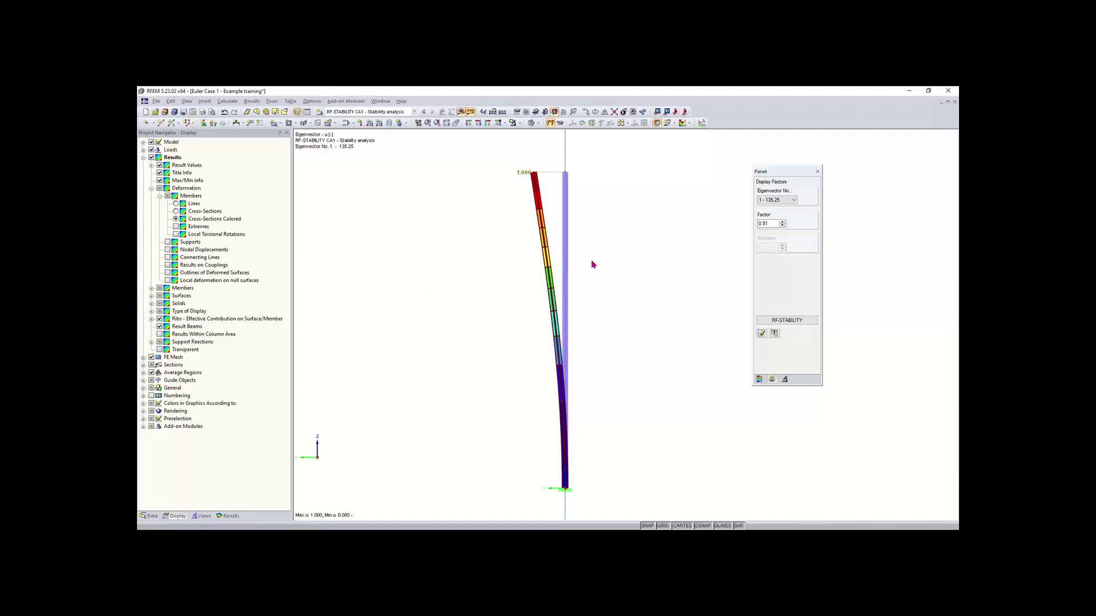
# Turn on the column's local member axis system and view the first buckling shape in 3D
pyautogui.rightClick(563, 253)
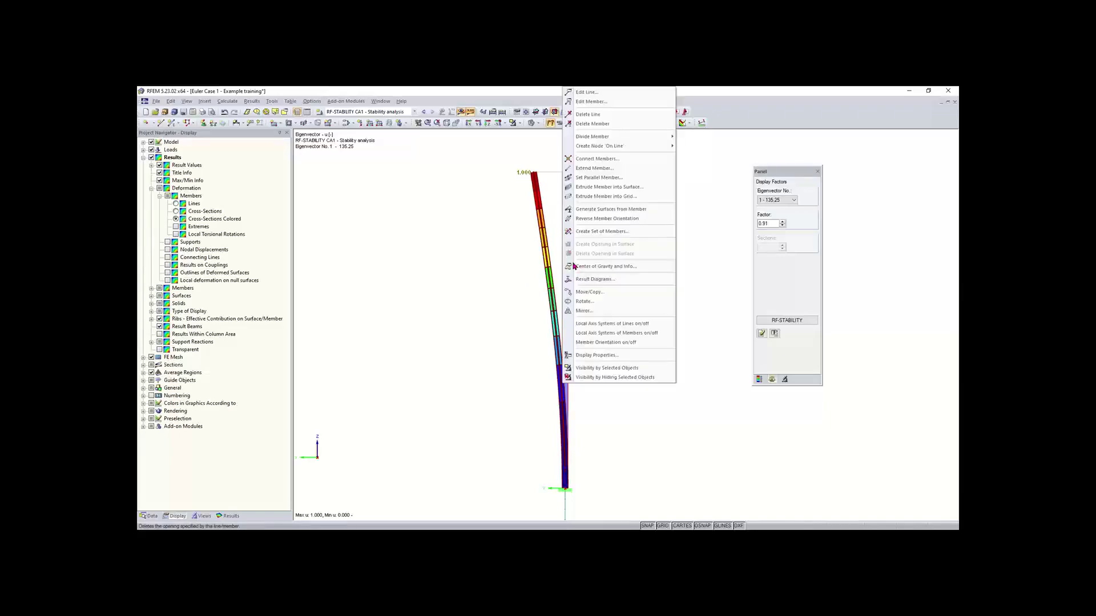
pyautogui.click(593, 317)
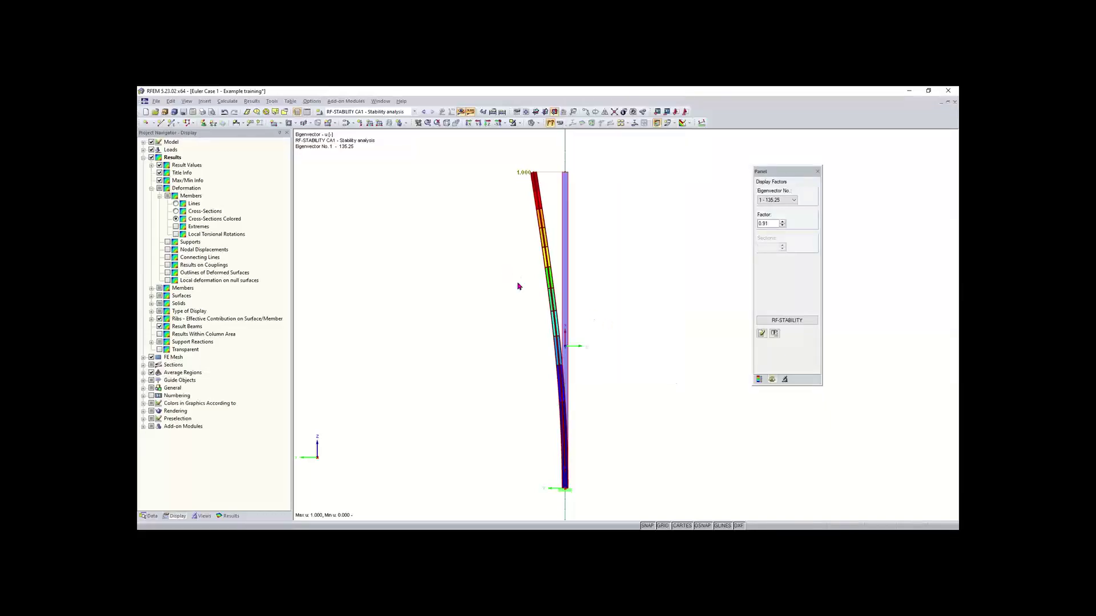
pyautogui.moveTo(518, 286); pyautogui.dragTo(588, 352)
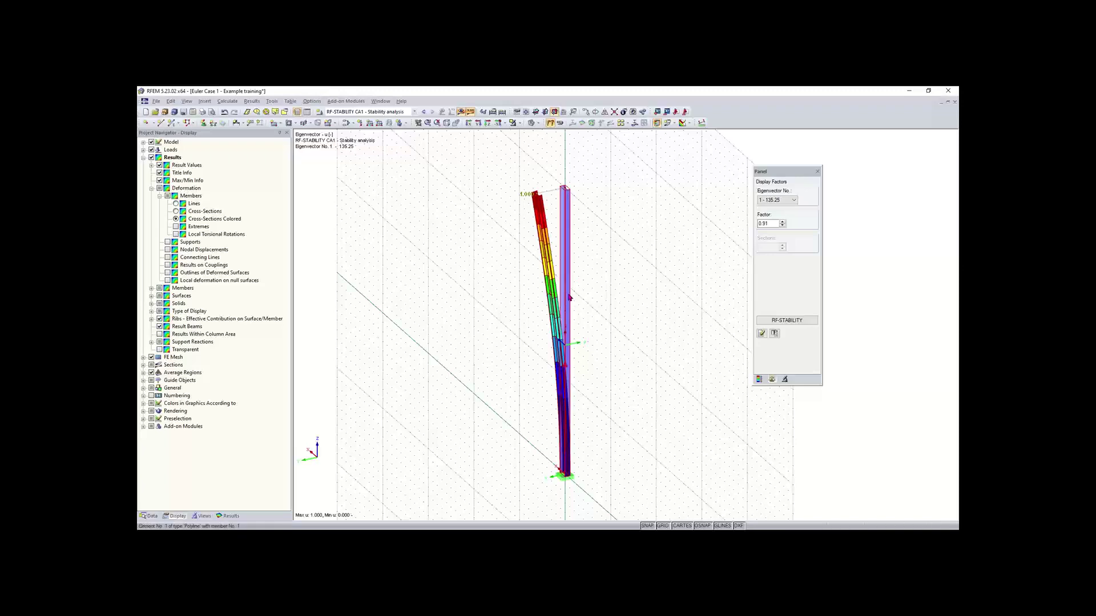
# Inspect the weak-axis moment of inertia in the cross-section properties of the W 12x35 column
pyautogui.rightClick(565, 295)
pyautogui.click(502, 250)
pyautogui.doubleClick(567, 285)
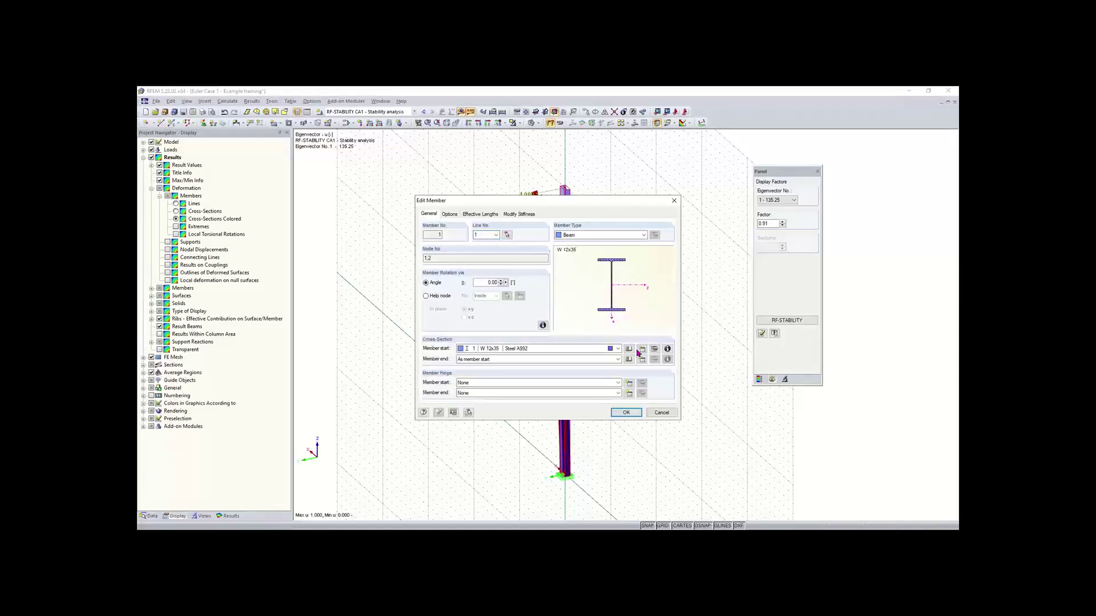
pyautogui.click(666, 349)
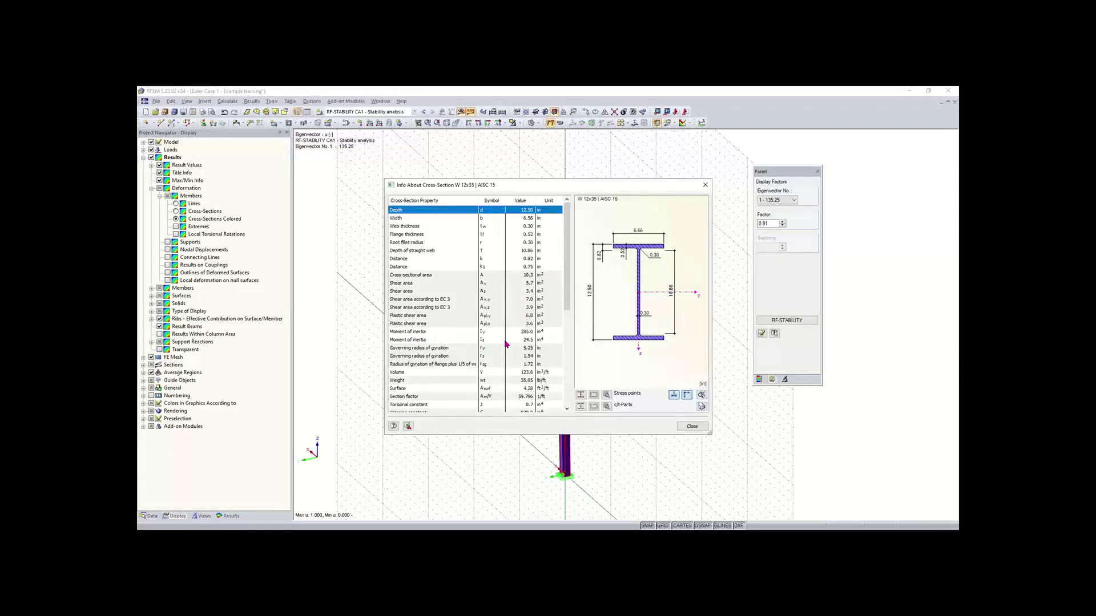
pyautogui.click(486, 341)
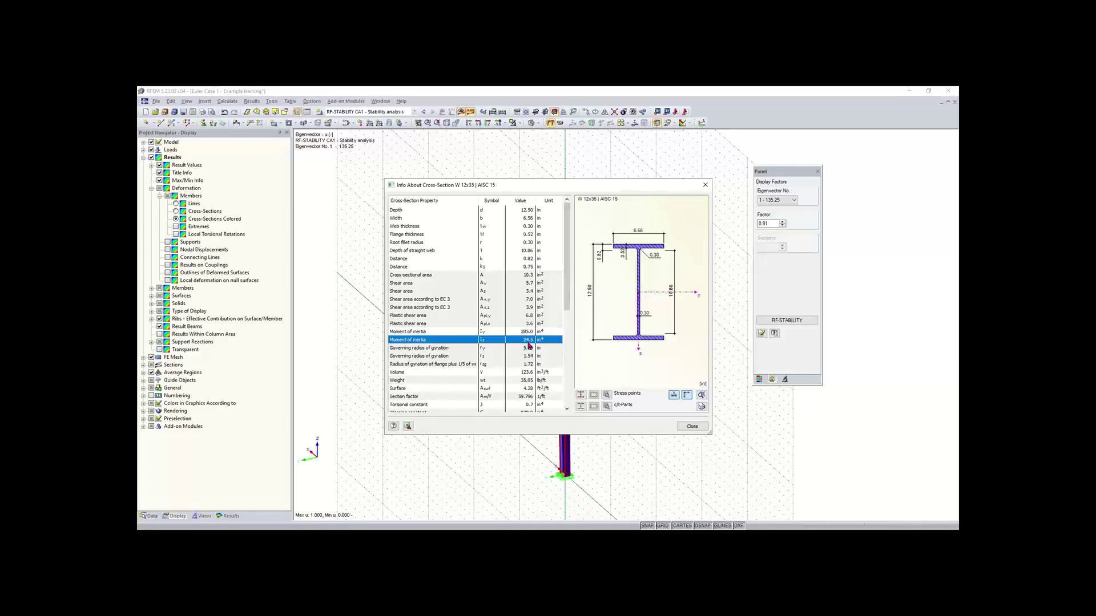
pyautogui.click(691, 427)
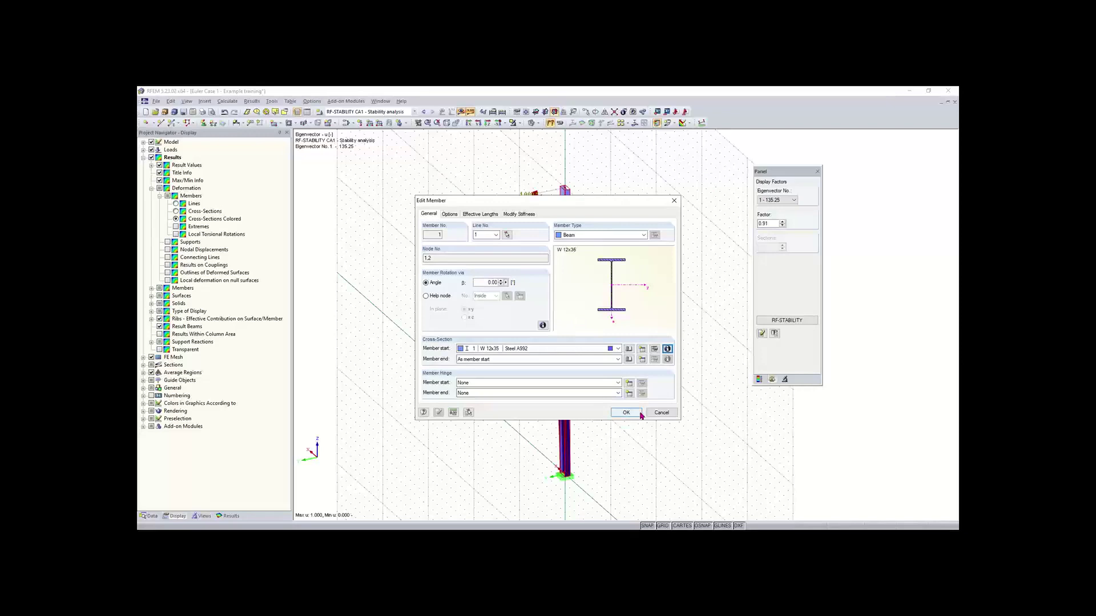
# Close the member properties and review the column's effective lengths and critical loads in the RF-STABILITY results
pyautogui.click(674, 201)
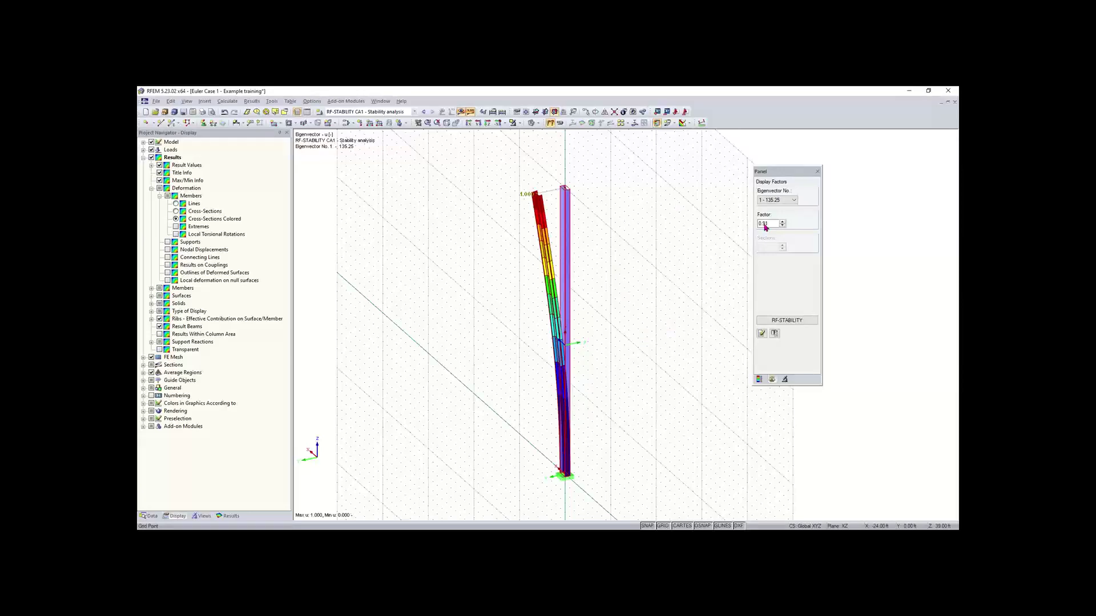
pyautogui.click(786, 323)
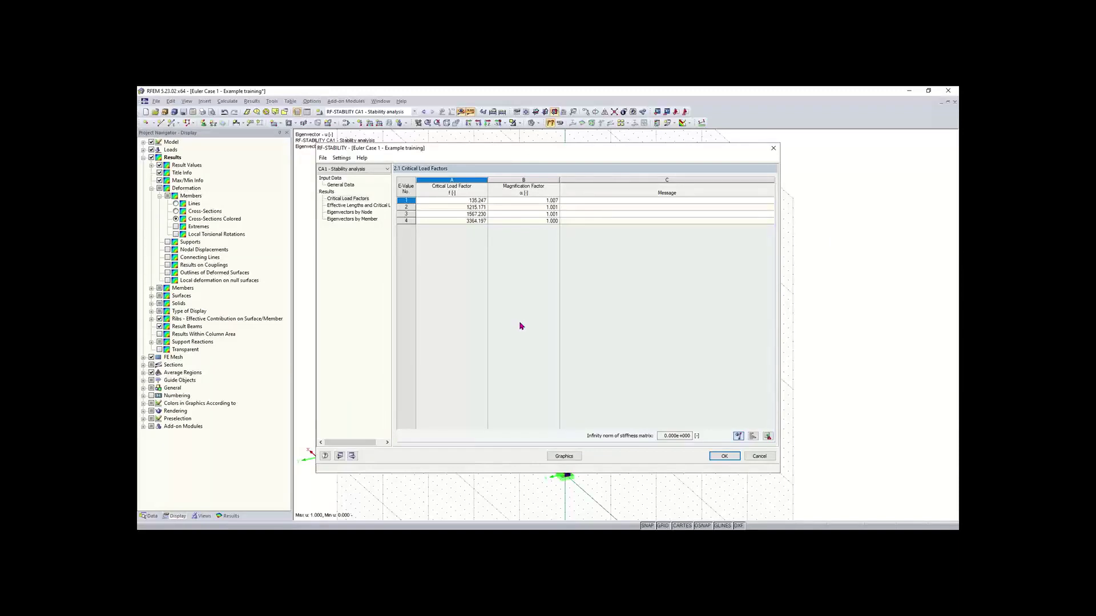
pyautogui.click(352, 205)
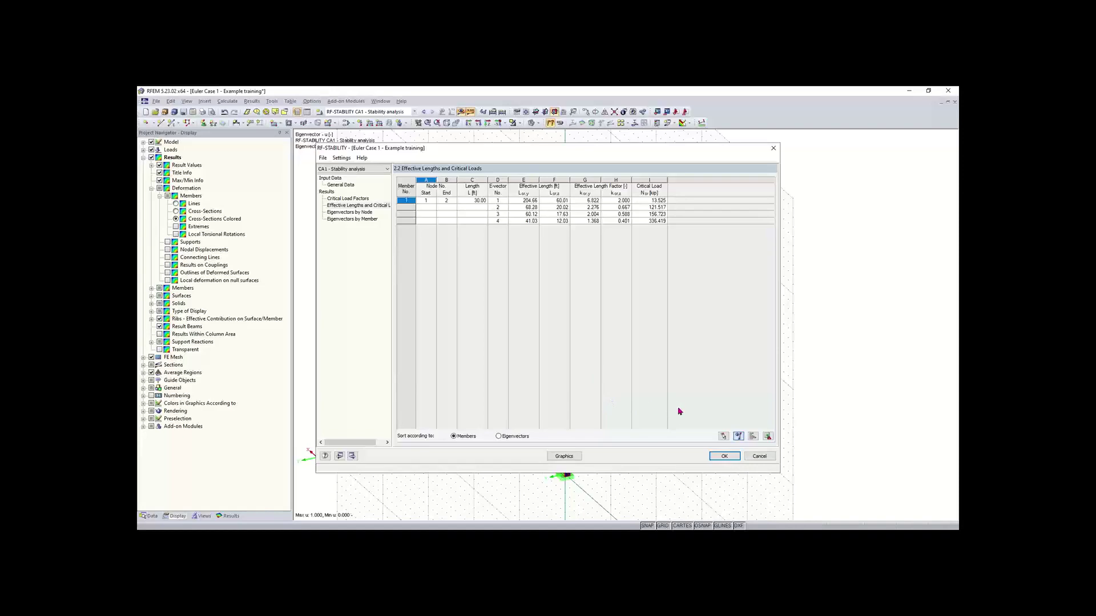
pyautogui.click(723, 459)
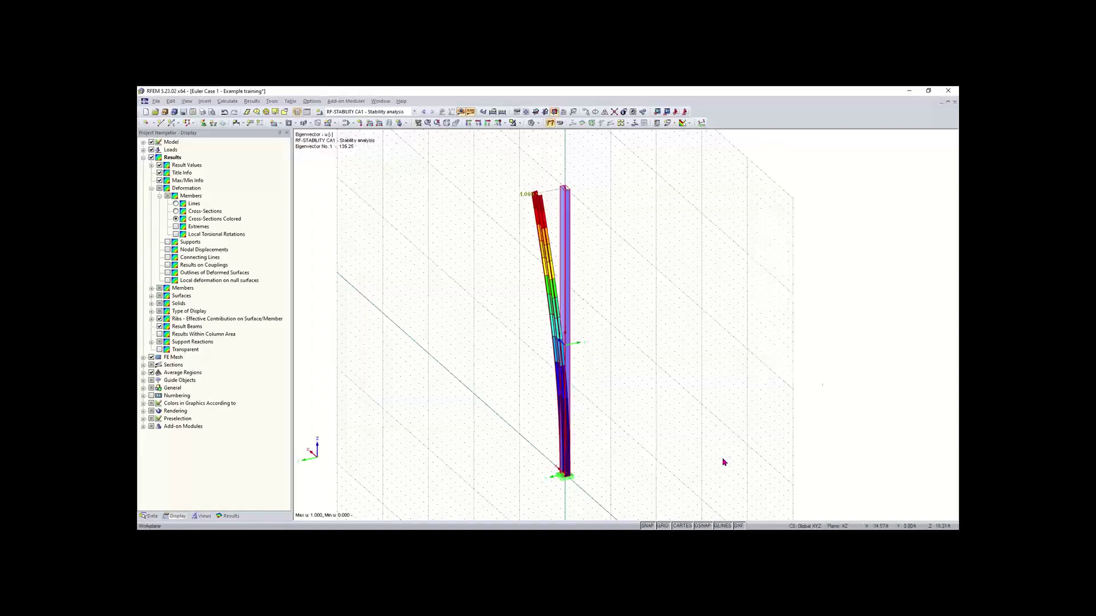
pyautogui.scroll(-1, 619, 213)
pyautogui.moveTo(619, 213); pyautogui.dragTo(593, 256, button='middle')
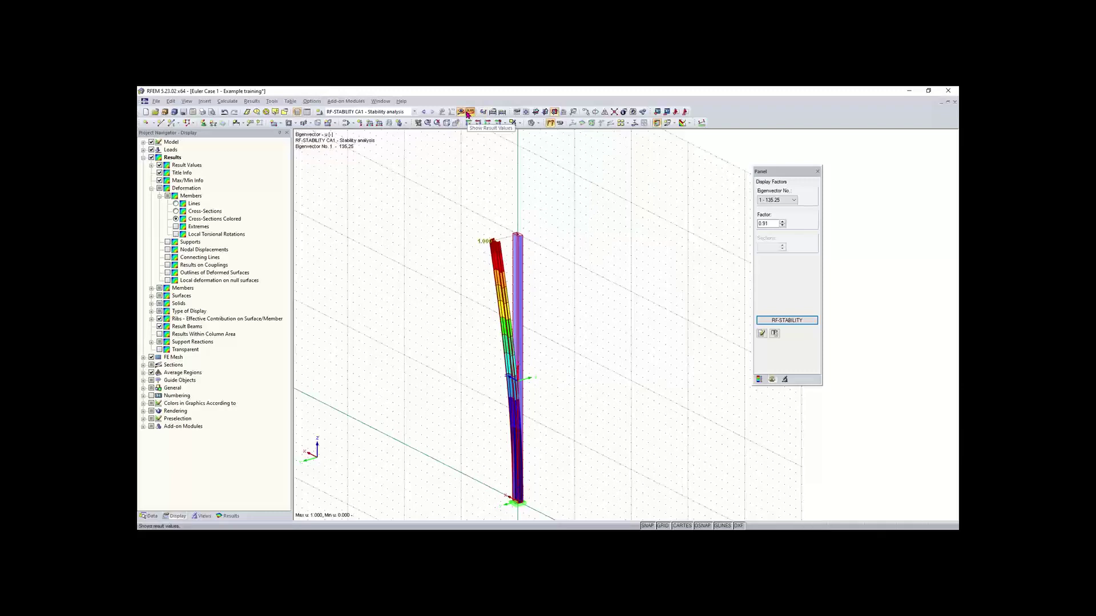
# Switch to load case LC1 and set the nodal load at the column's top to PZ = -14 kip
pyautogui.click(381, 101)
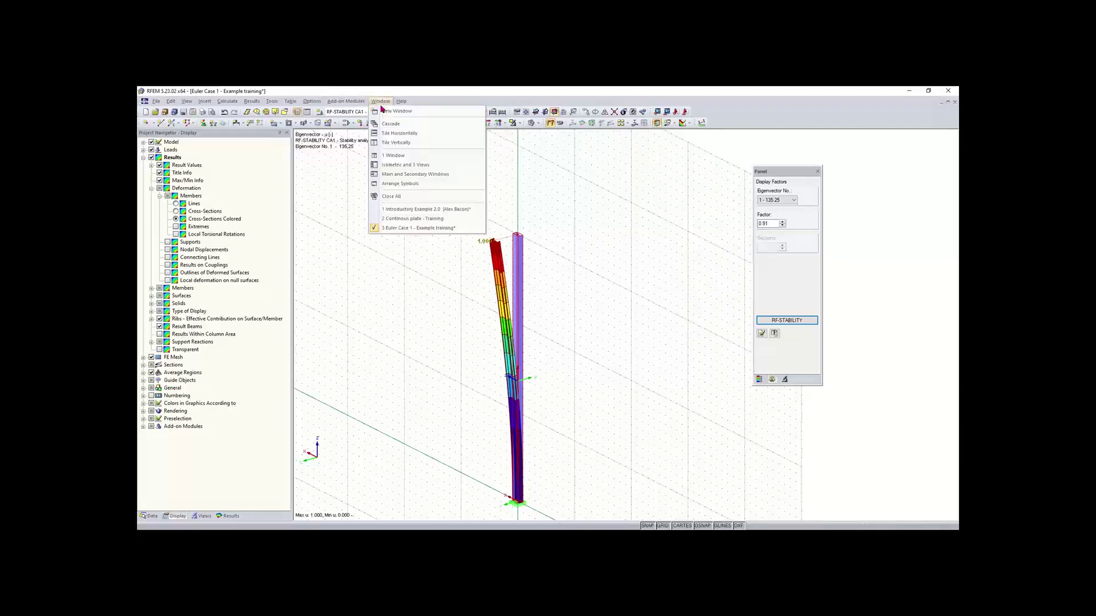
pyautogui.click(355, 112)
pyautogui.click(342, 119)
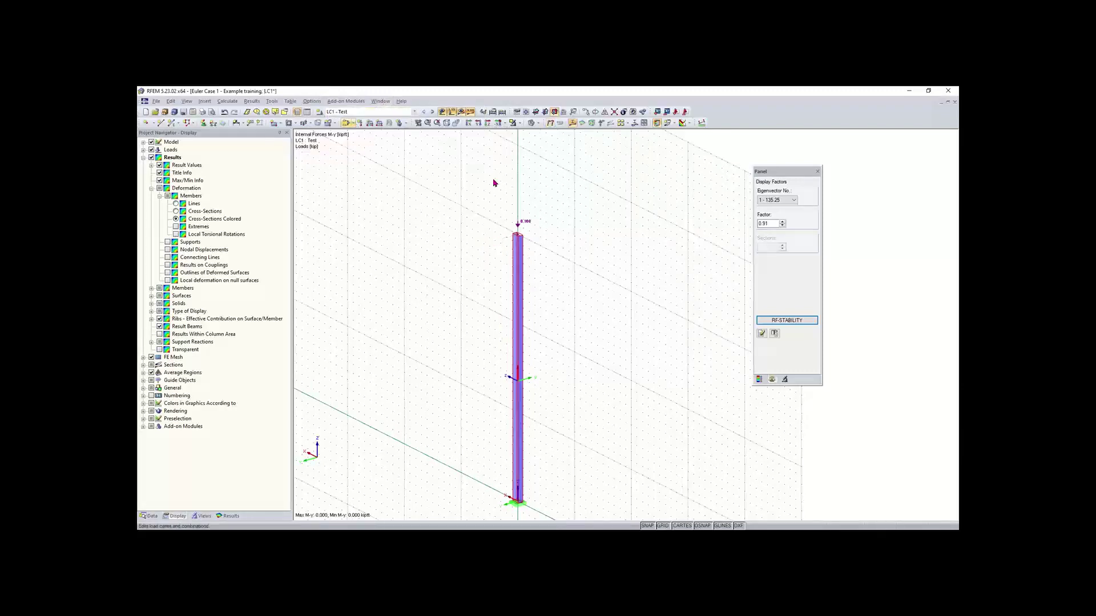
pyautogui.doubleClick(522, 220)
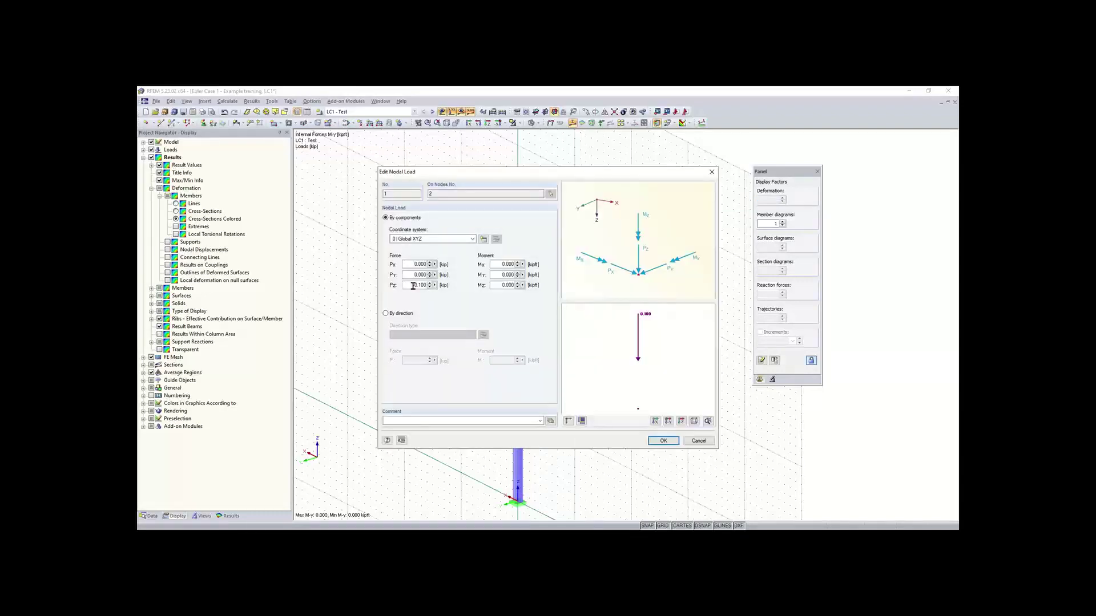
pyautogui.doubleClick(412, 285)
pyautogui.press('BackSpace')
pyautogui.write('-14')
pyautogui.click(662, 440)
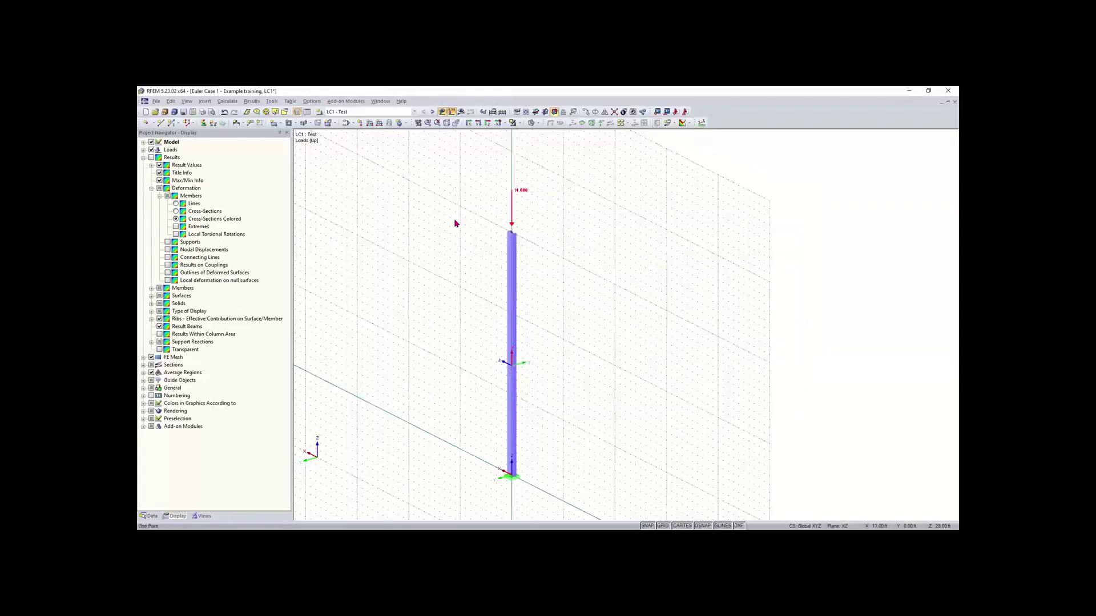
# Try to calculate load case LC1 and read the calculation errors and messages
pyautogui.moveTo(474, 253); pyautogui.dragTo(497, 239, button='middle')
pyautogui.click(460, 111)
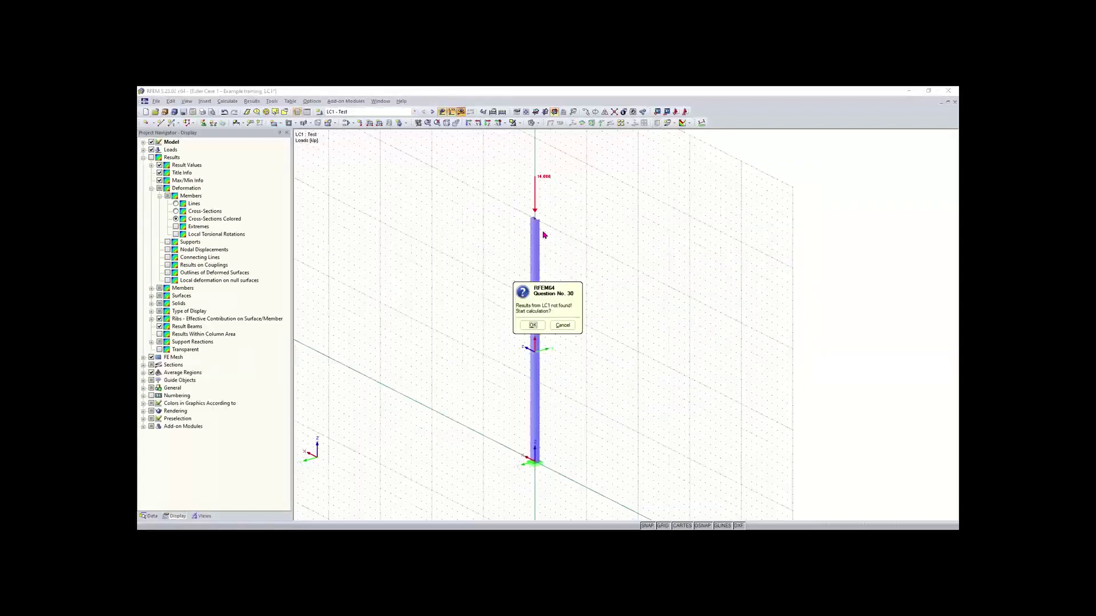
pyautogui.click(535, 327)
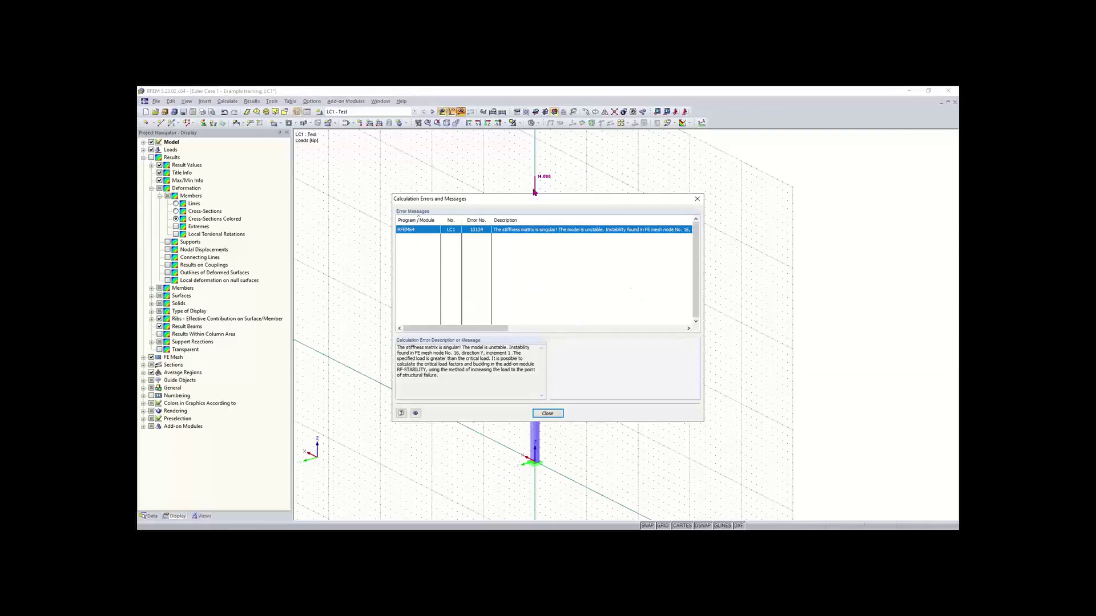
pyautogui.moveTo(509, 203); pyautogui.dragTo(495, 196)
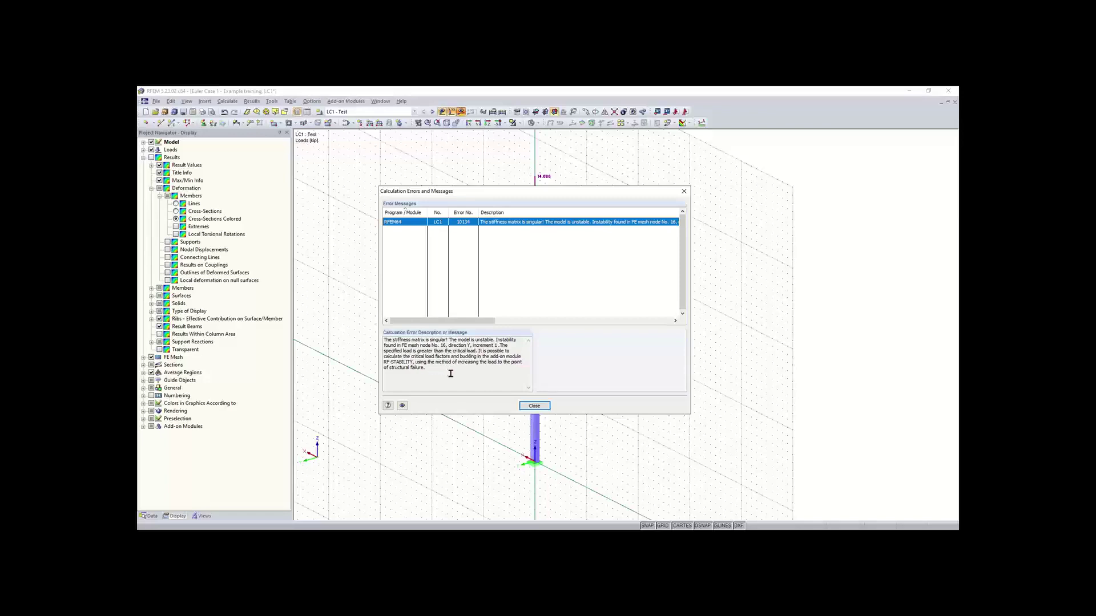
pyautogui.click(534, 406)
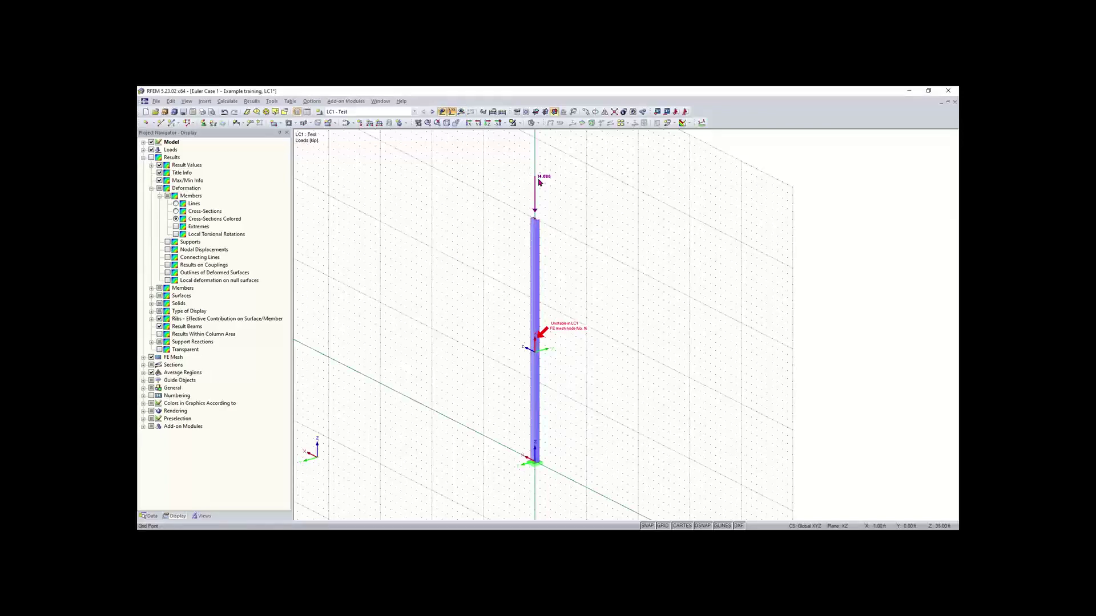
# Set the calculation method of load case LC1 to geometrically linear analysis
pyautogui.click(347, 124)
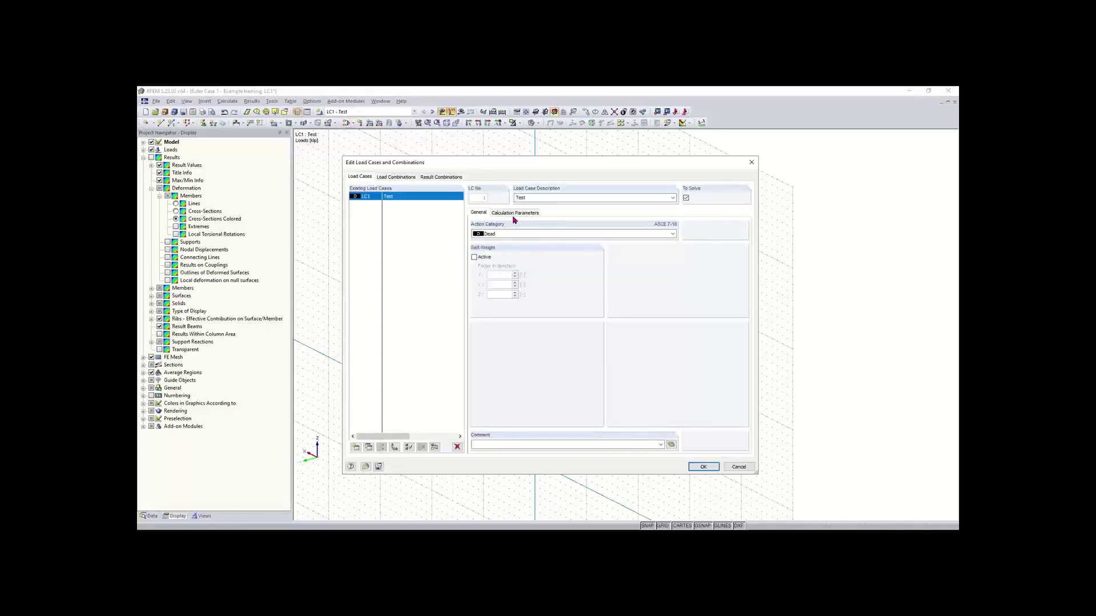
pyautogui.click(507, 211)
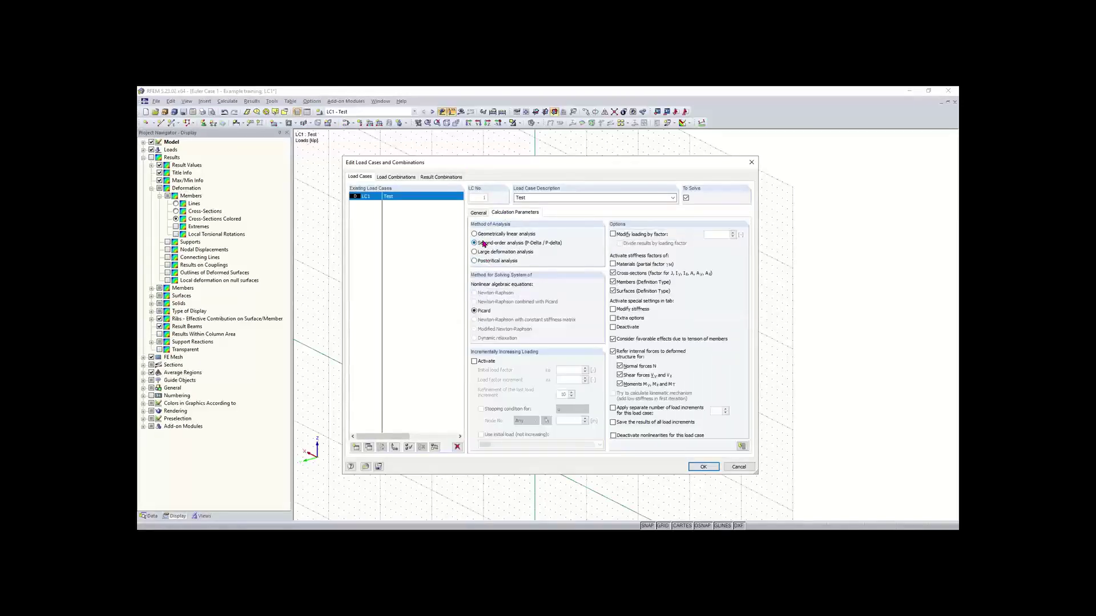
pyautogui.click(475, 234)
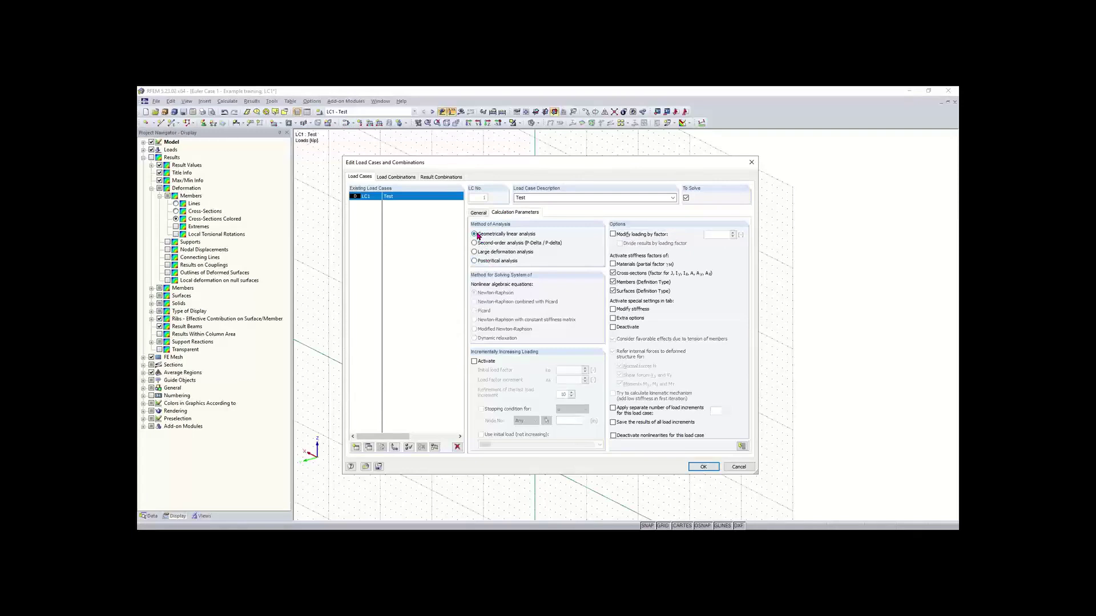
pyautogui.click(703, 467)
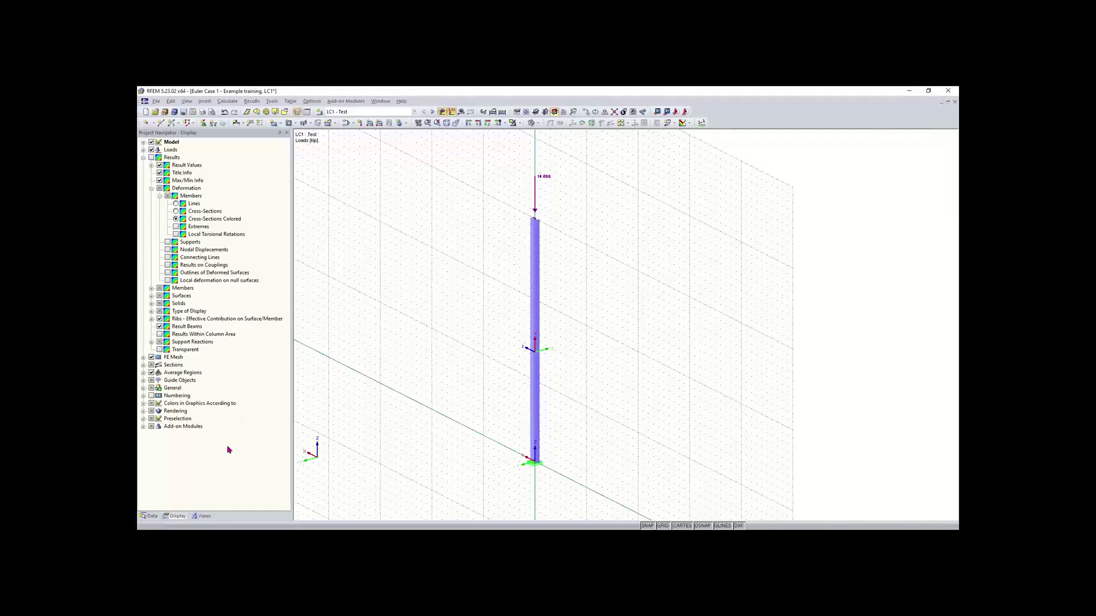
# Run the RF-STABILITY eigenvalue analysis again with the axial forces imported from load case LC1
pyautogui.click(157, 516)
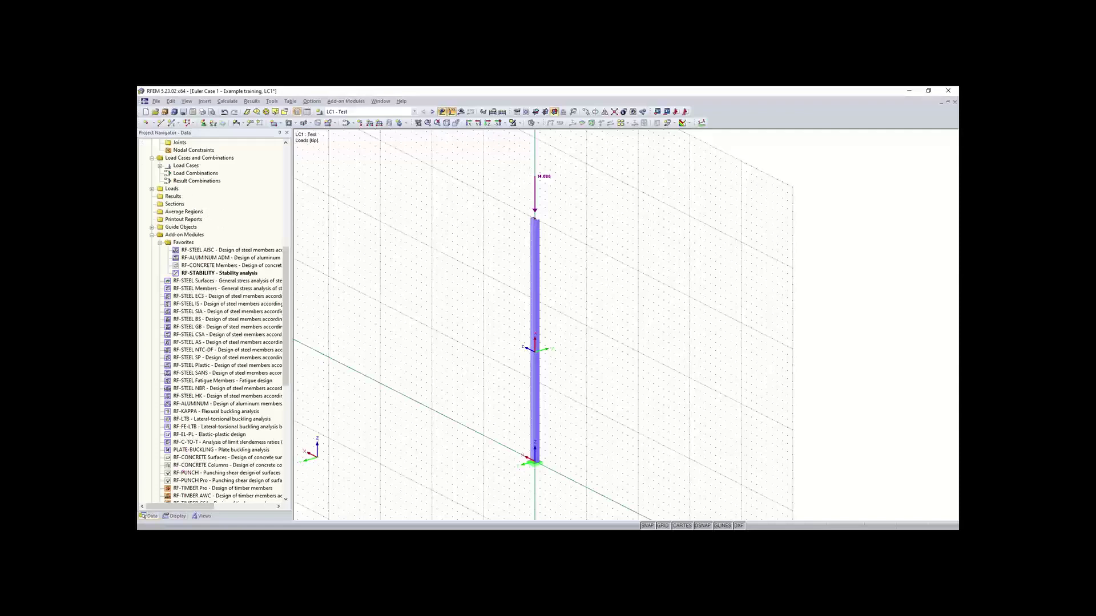
pyautogui.doubleClick(230, 273)
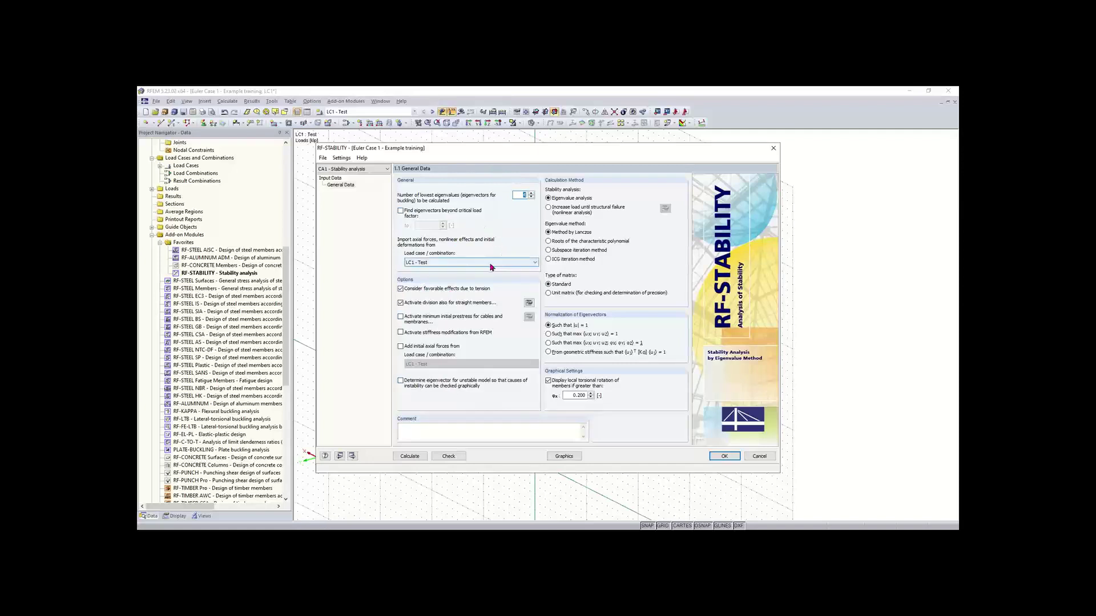
pyautogui.click(439, 263)
pyautogui.click(433, 270)
pyautogui.click(408, 456)
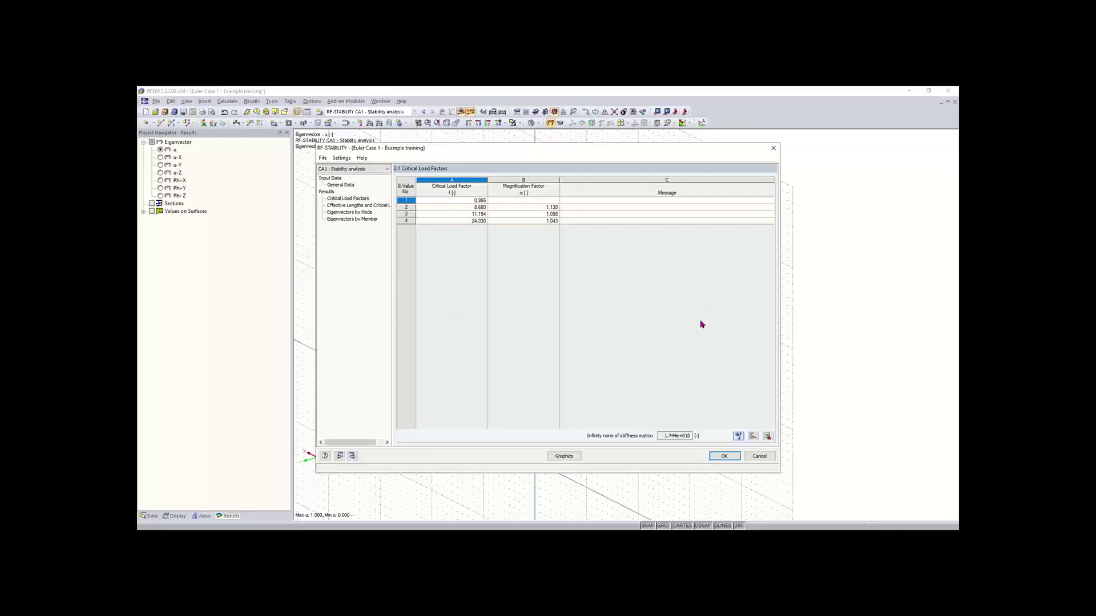
pyautogui.moveTo(671, 497)
pyautogui.click(950, 152)
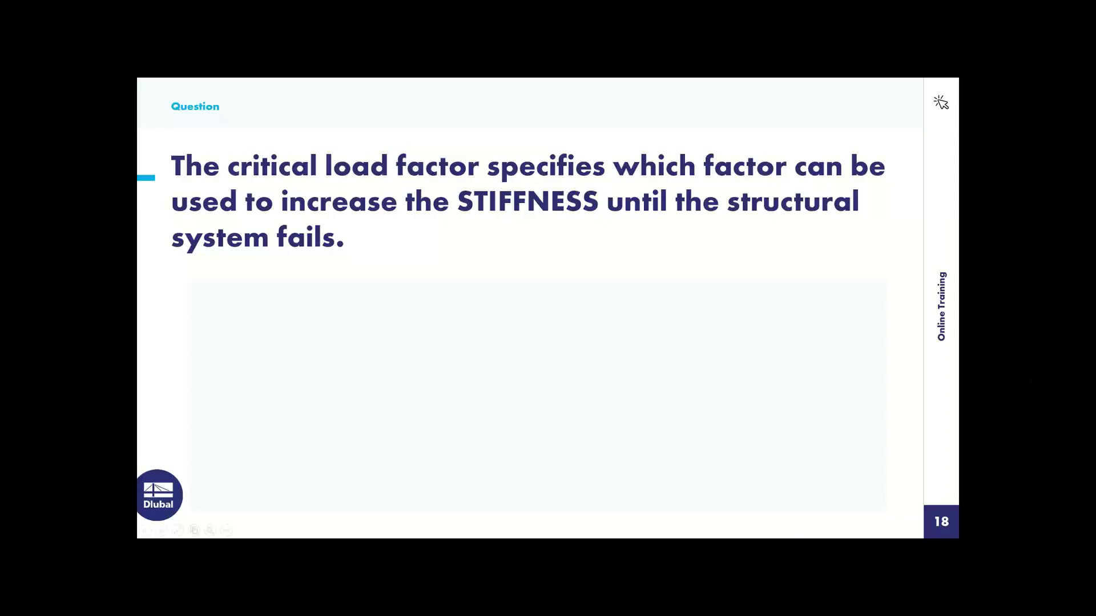
pyautogui.press('Right')
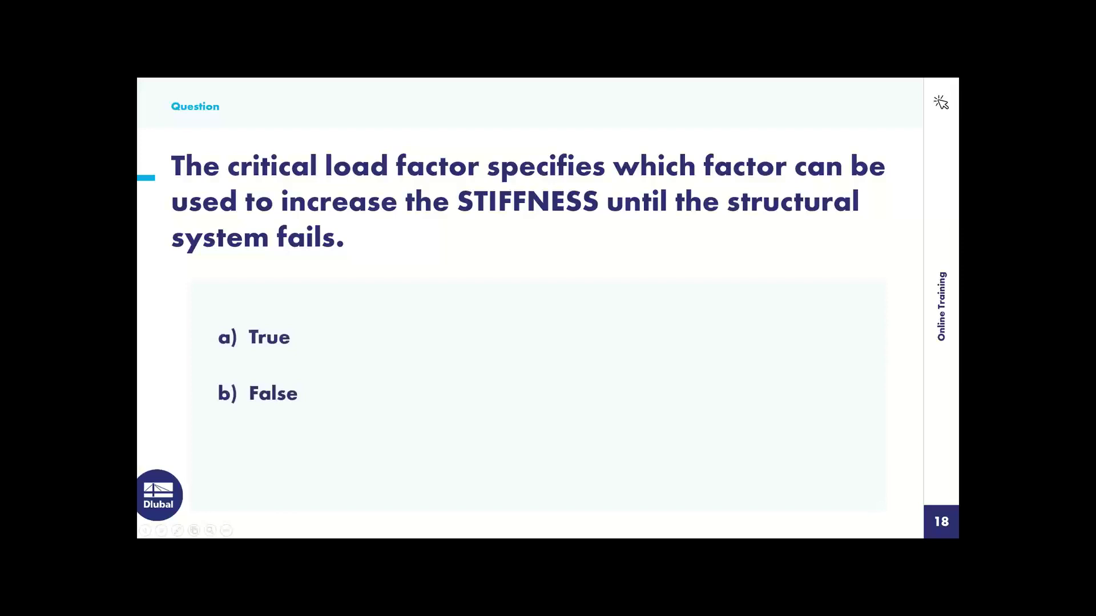
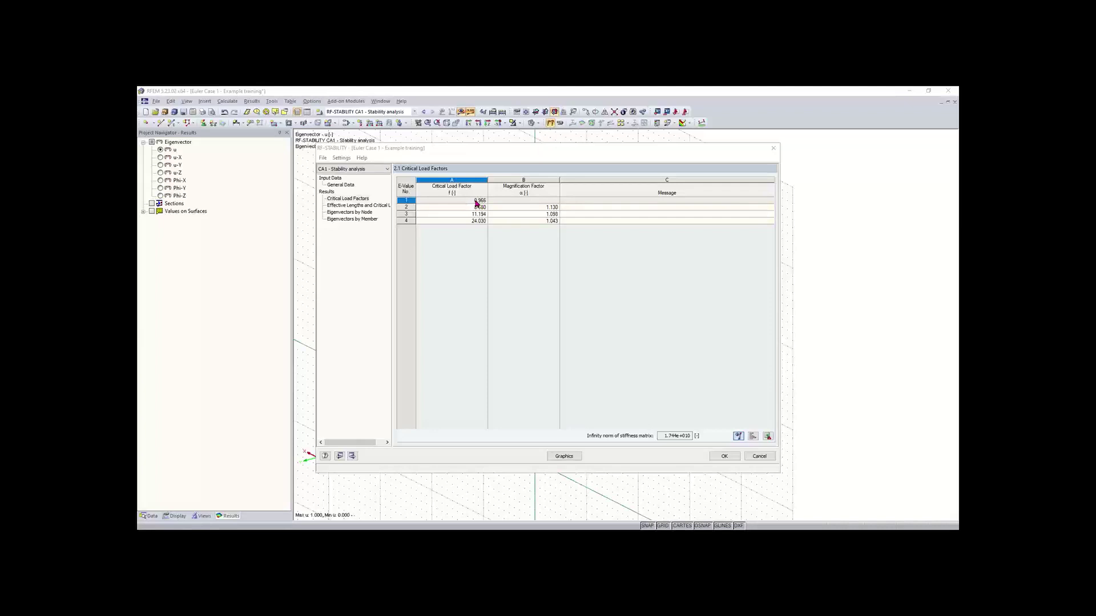
# Check the first critical load factor, close the stability results and display load case LC1
pyautogui.click(477, 202)
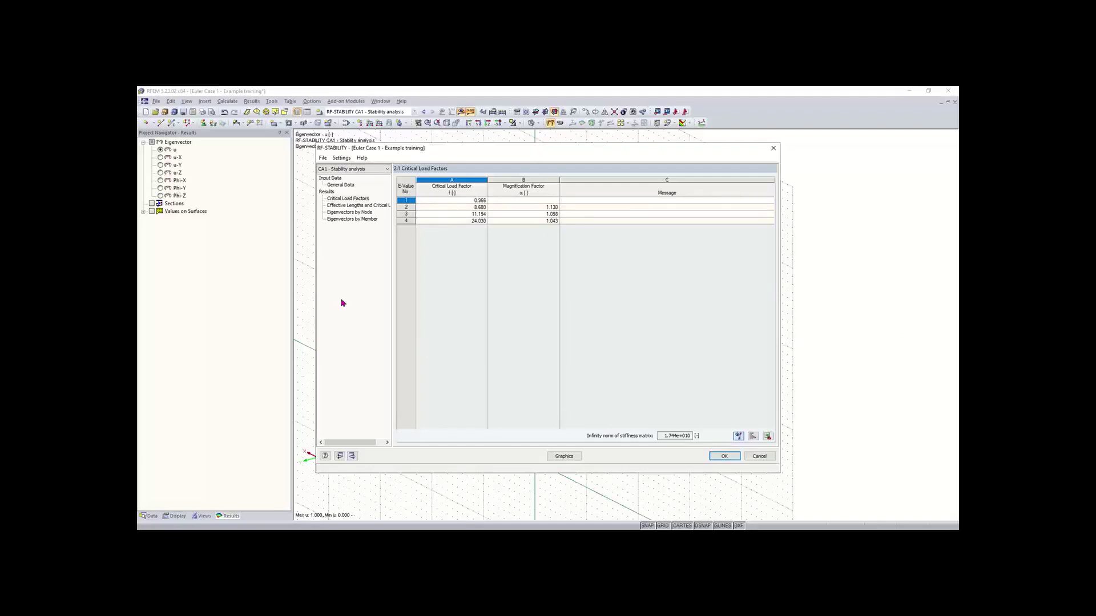
pyautogui.click(721, 457)
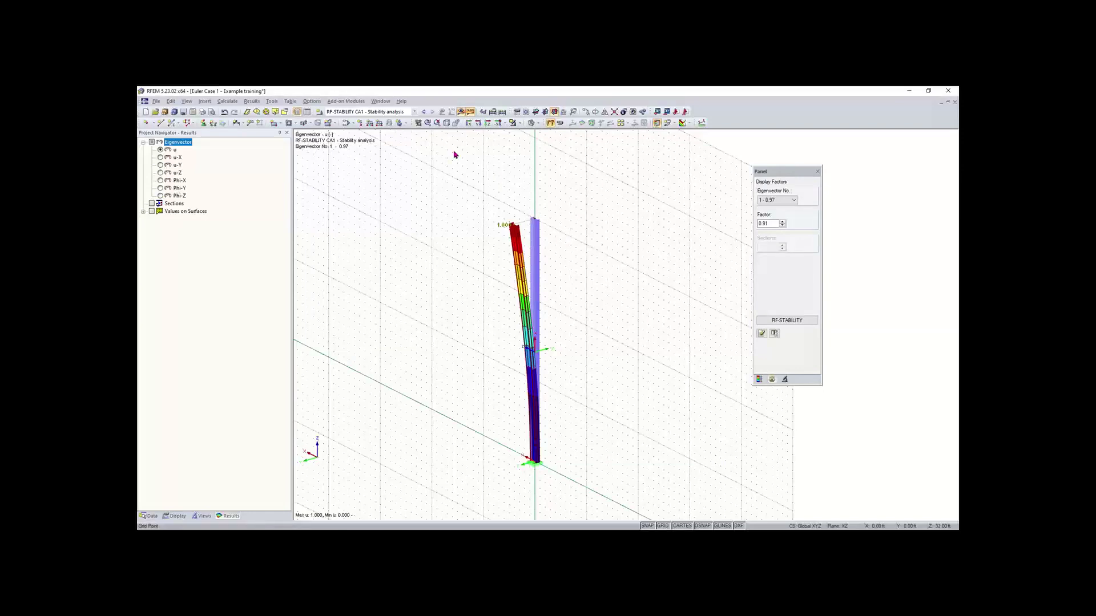
pyautogui.click(371, 113)
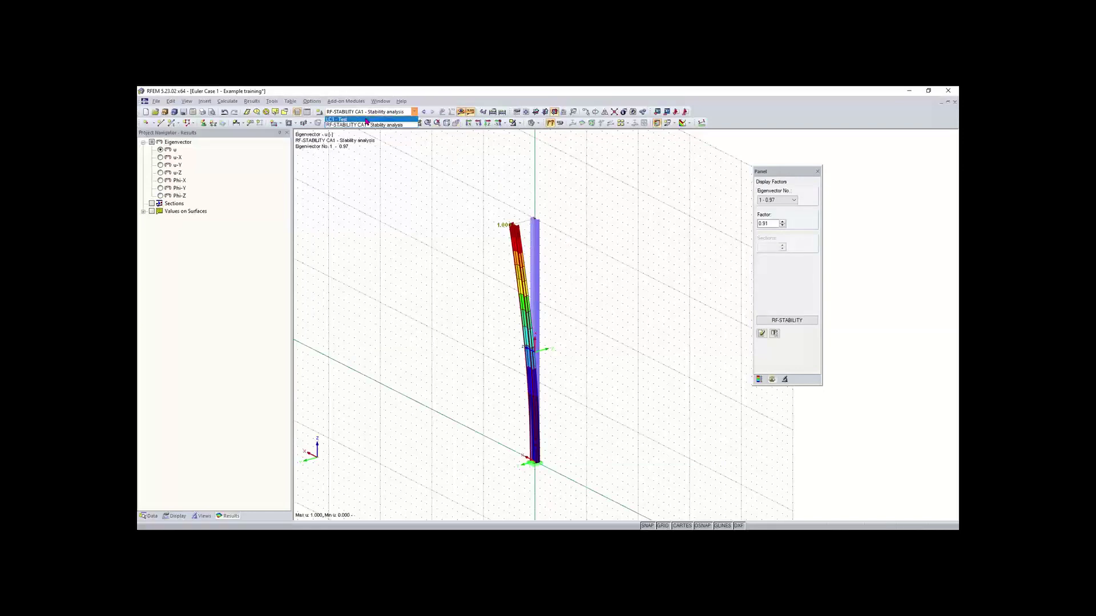
pyautogui.click(366, 120)
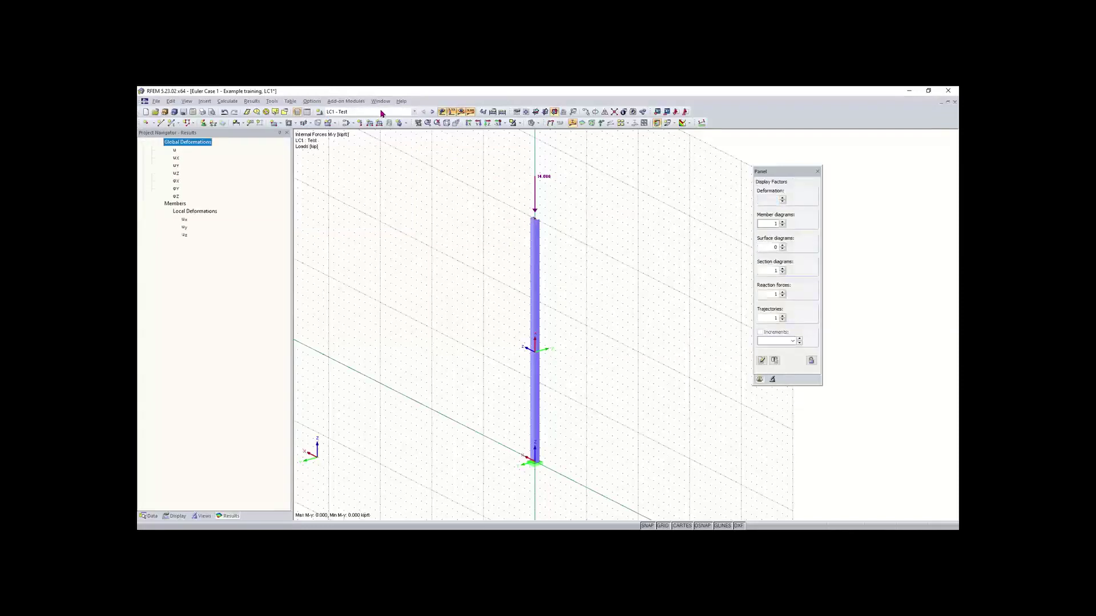
pyautogui.click(380, 112)
pyautogui.click(378, 118)
pyautogui.click(378, 113)
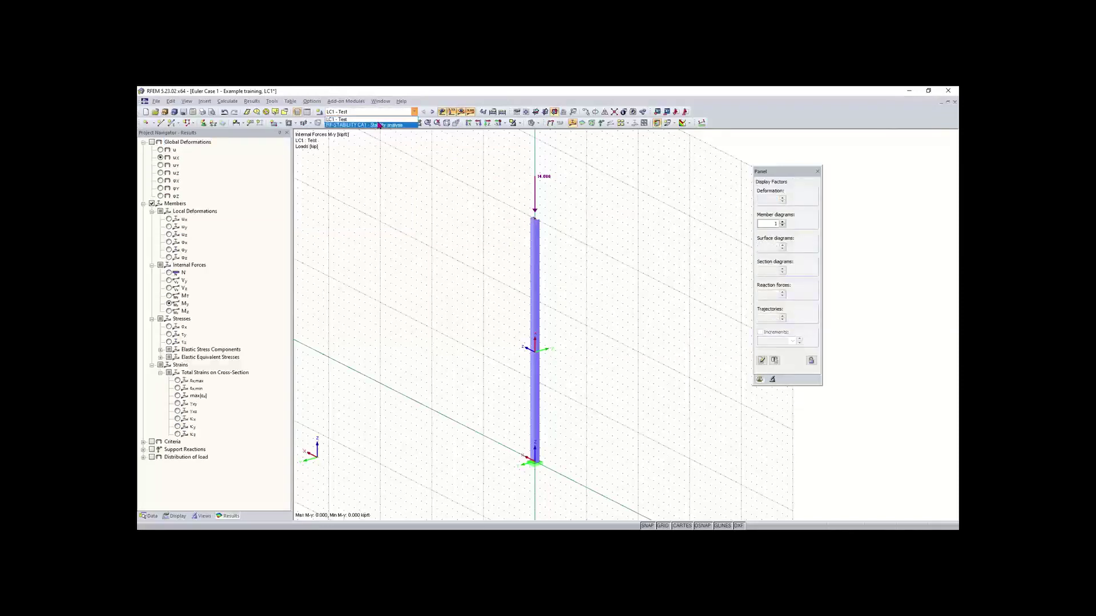
pyautogui.click(377, 113)
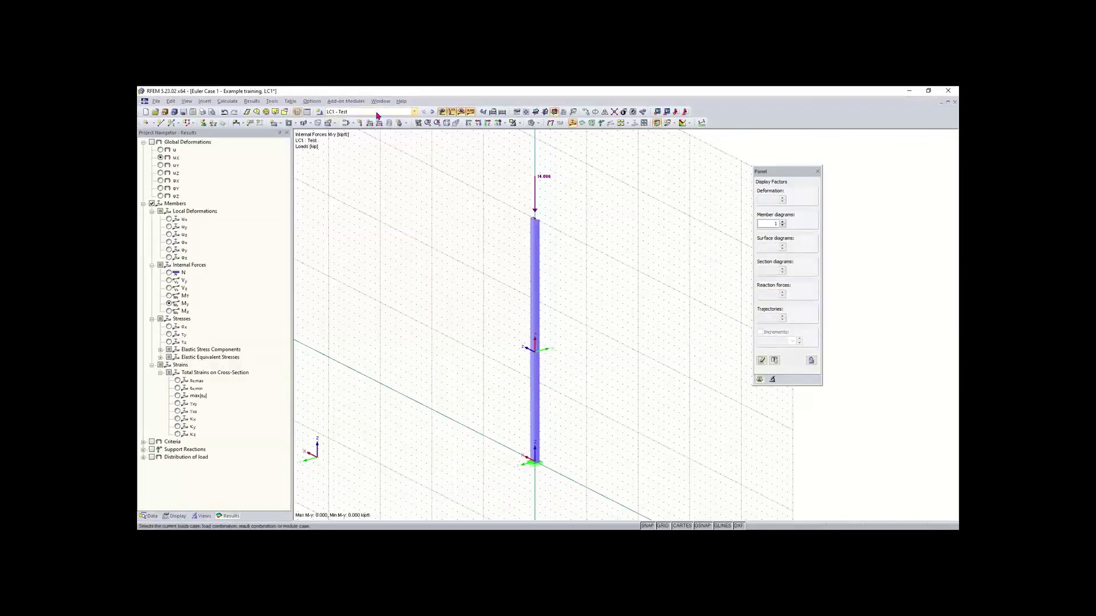
pyautogui.click(378, 113)
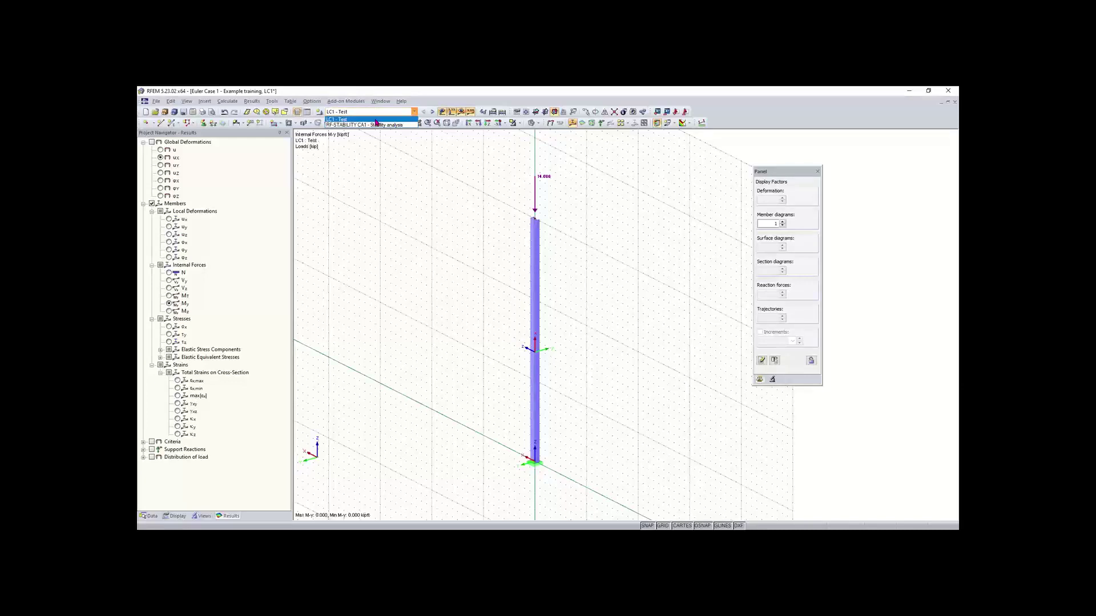
pyautogui.click(375, 114)
pyautogui.click(374, 114)
pyautogui.click(374, 114)
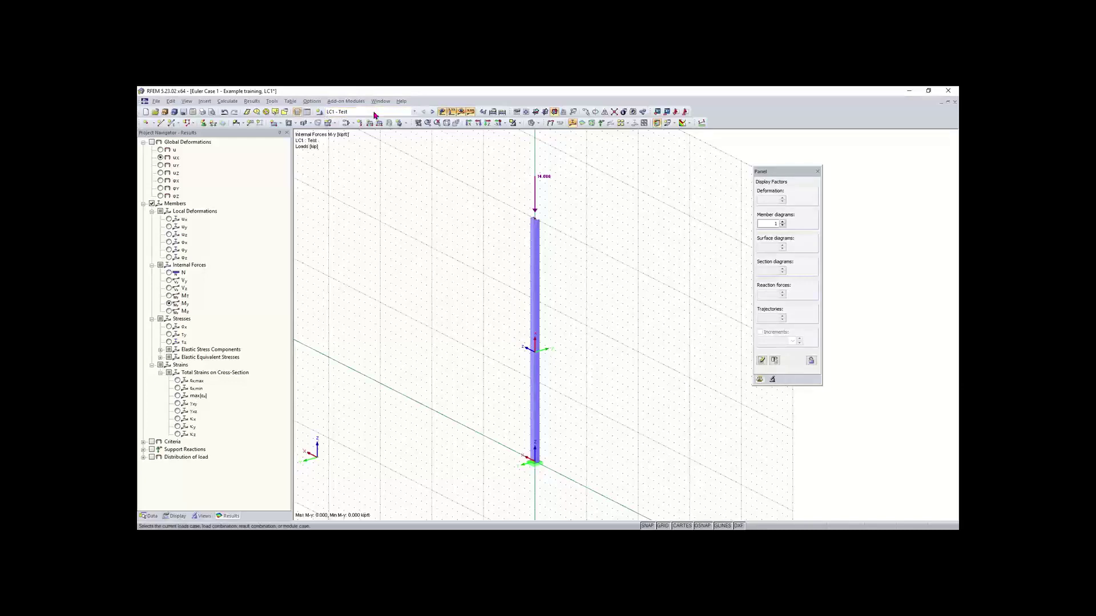
pyautogui.click(373, 114)
pyautogui.click(371, 120)
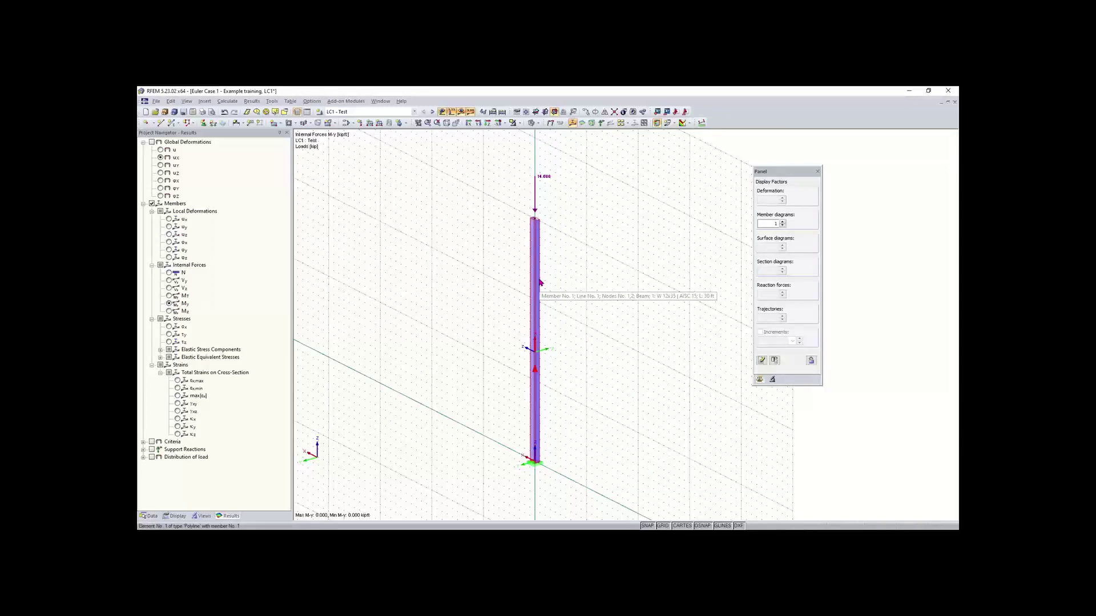
# Set the vertical nodal load at the column's top node to 5 kip downward
pyautogui.moveTo(595, 327); pyautogui.dragTo(520, 326, button='middle')
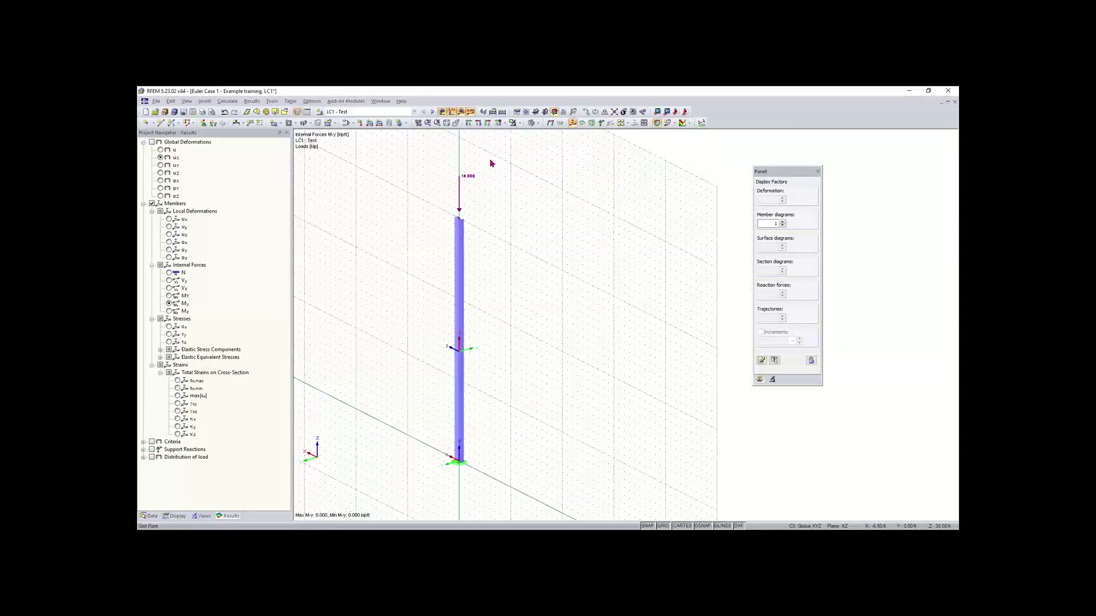
pyautogui.moveTo(490, 161); pyautogui.dragTo(432, 215)
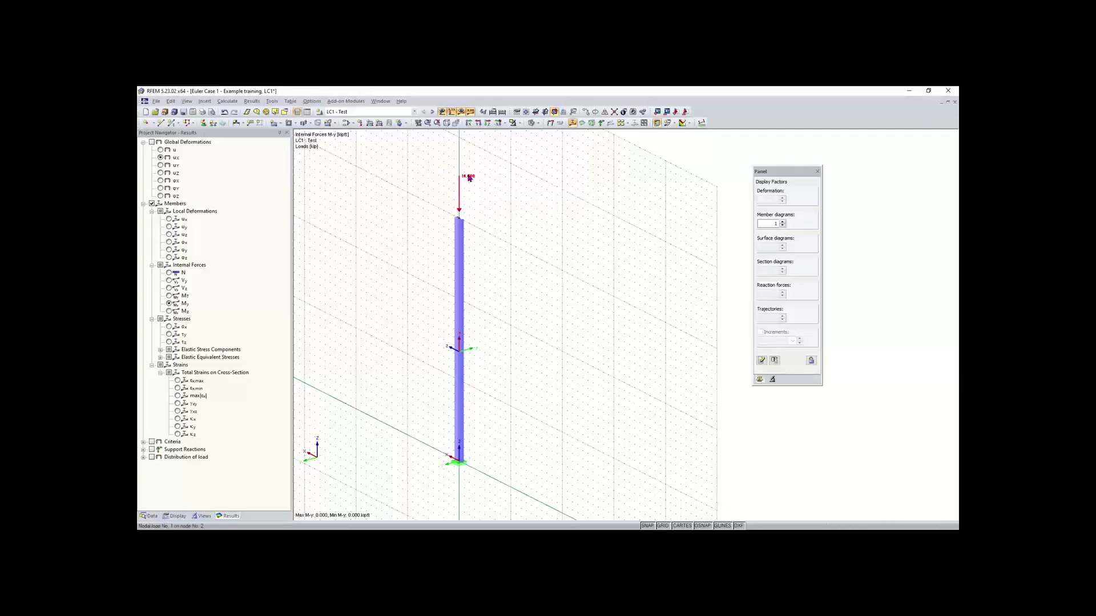
pyautogui.doubleClick(468, 177)
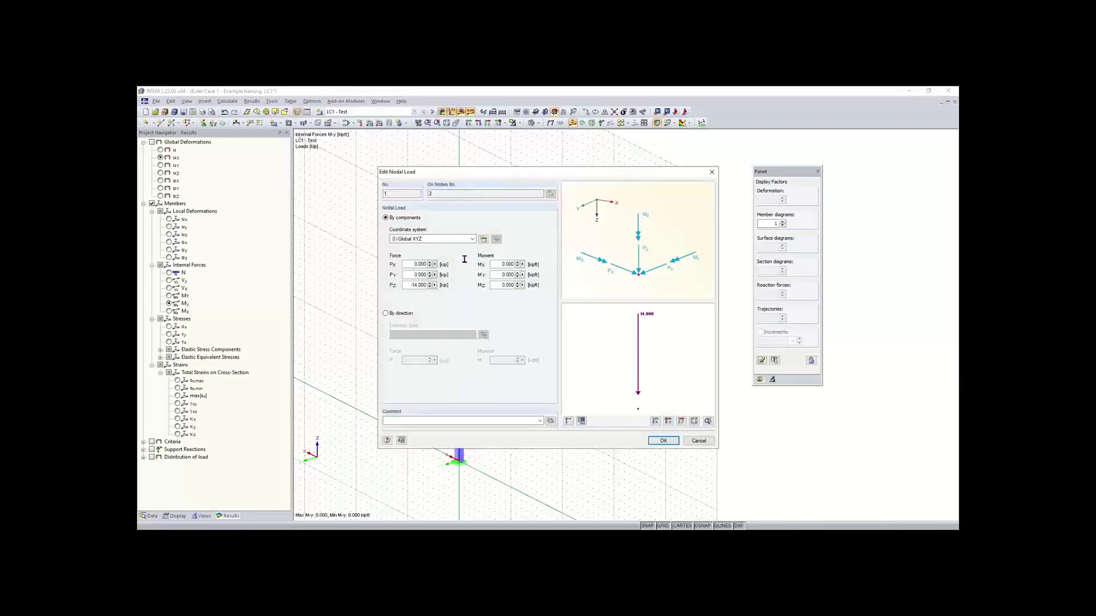
pyautogui.moveTo(407, 285); pyautogui.dragTo(451, 294)
pyautogui.press('BackSpace')
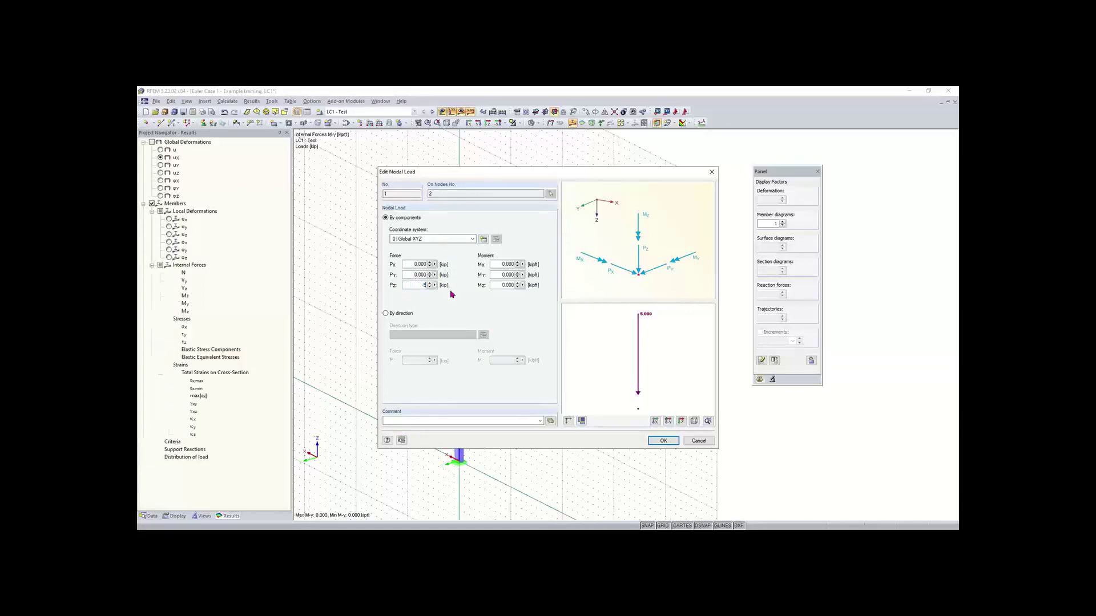
pyautogui.click(662, 441)
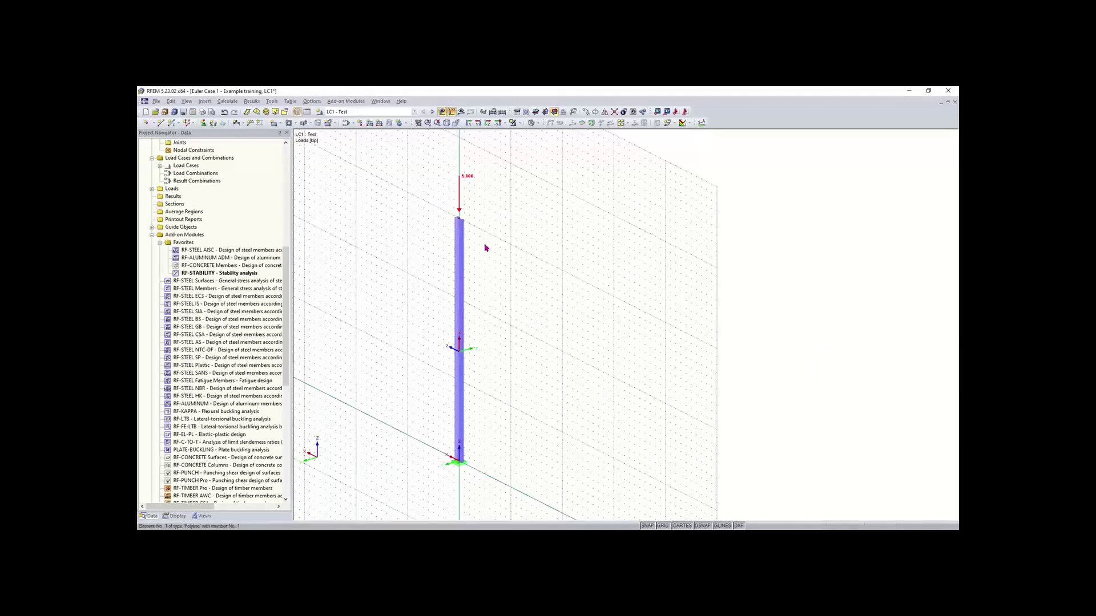
# Shorten the column by setting the Z coordinate of its top node to 10 ft
pyautogui.moveTo(430, 226); pyautogui.dragTo(526, 190)
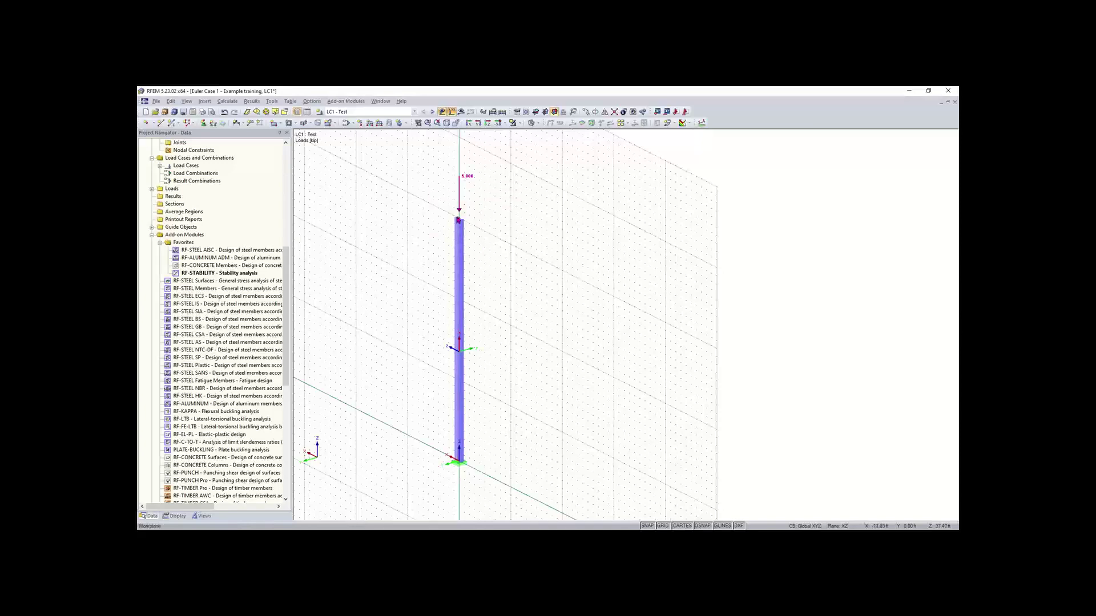
pyautogui.doubleClick(459, 222)
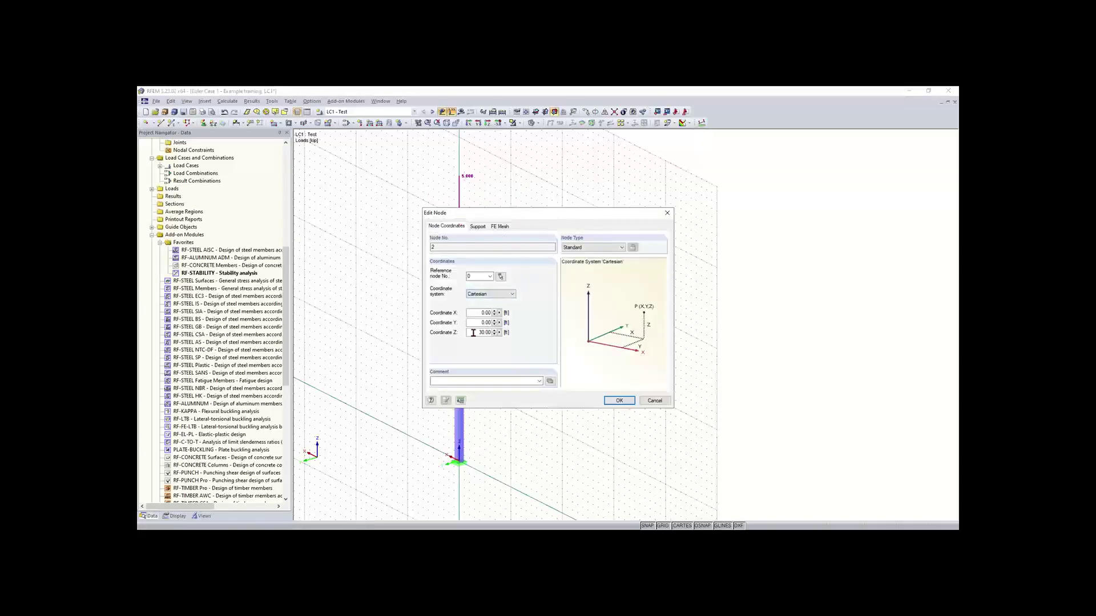
pyautogui.doubleClick(473, 333)
pyautogui.write('10')
pyautogui.press('Return')
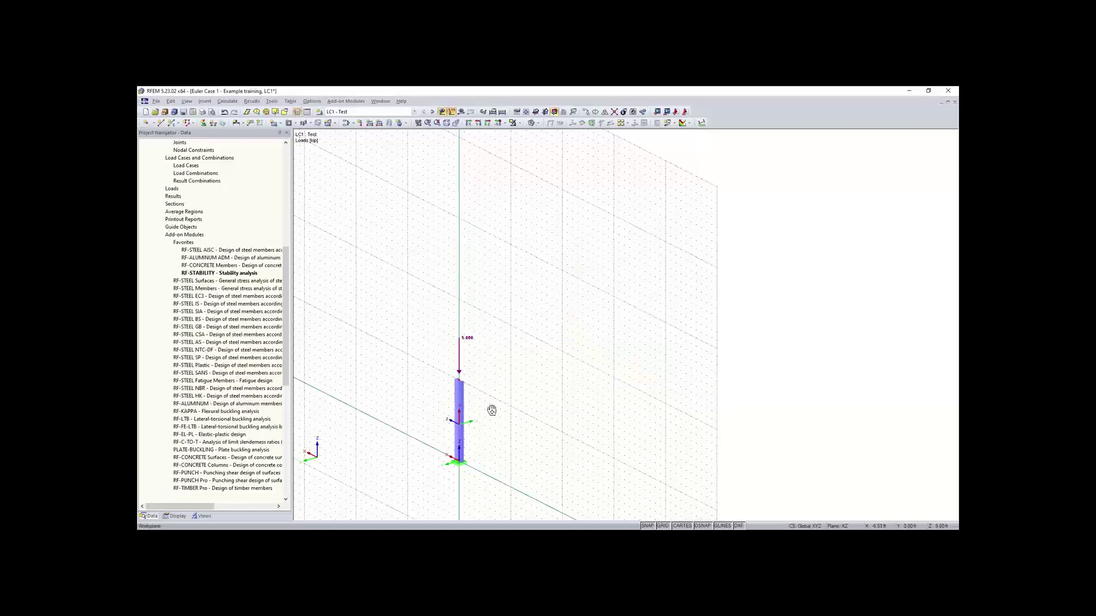
pyautogui.moveTo(489, 408); pyautogui.dragTo(537, 337, button='middle')
pyautogui.scroll(2, 456, 336)
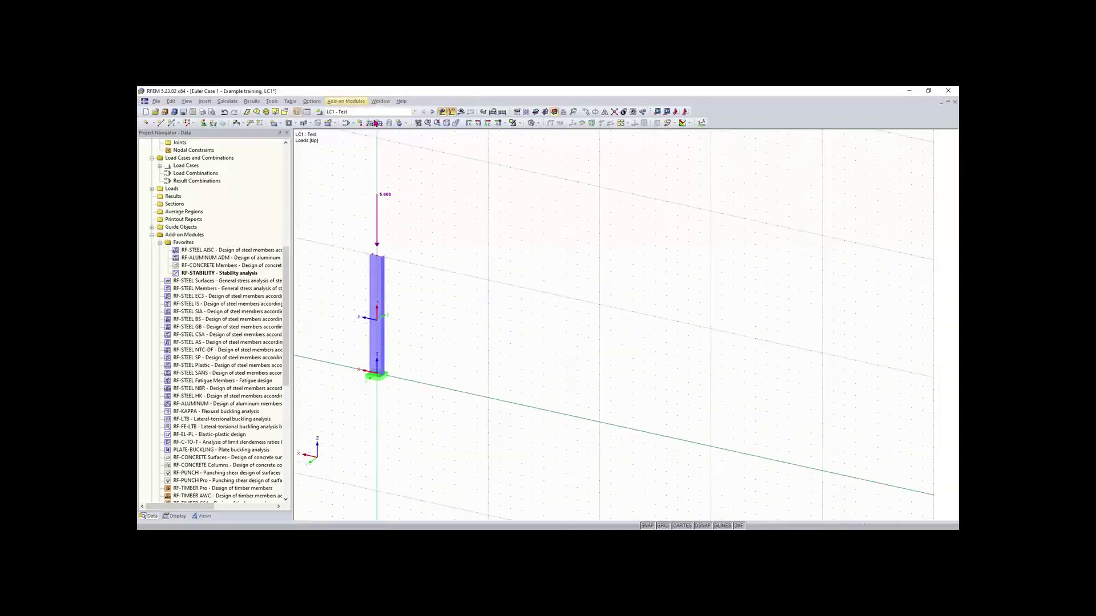
# Undo the last coordinate change of the column's top node
pyautogui.click(225, 112)
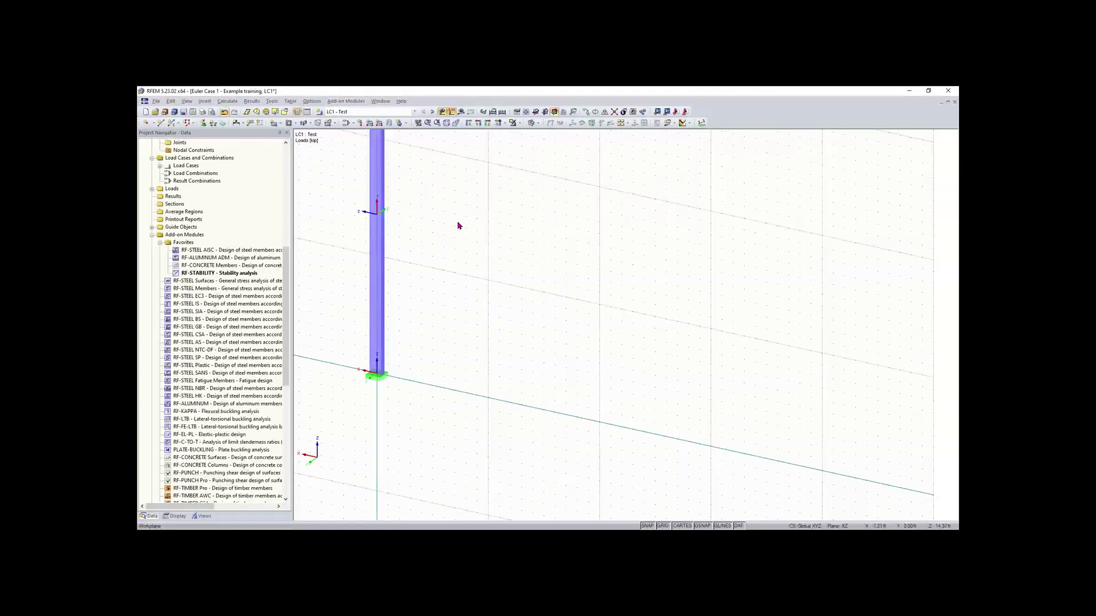
pyautogui.scroll(-4, 474, 191)
pyautogui.moveTo(476, 290); pyautogui.dragTo(472, 326, button='middle')
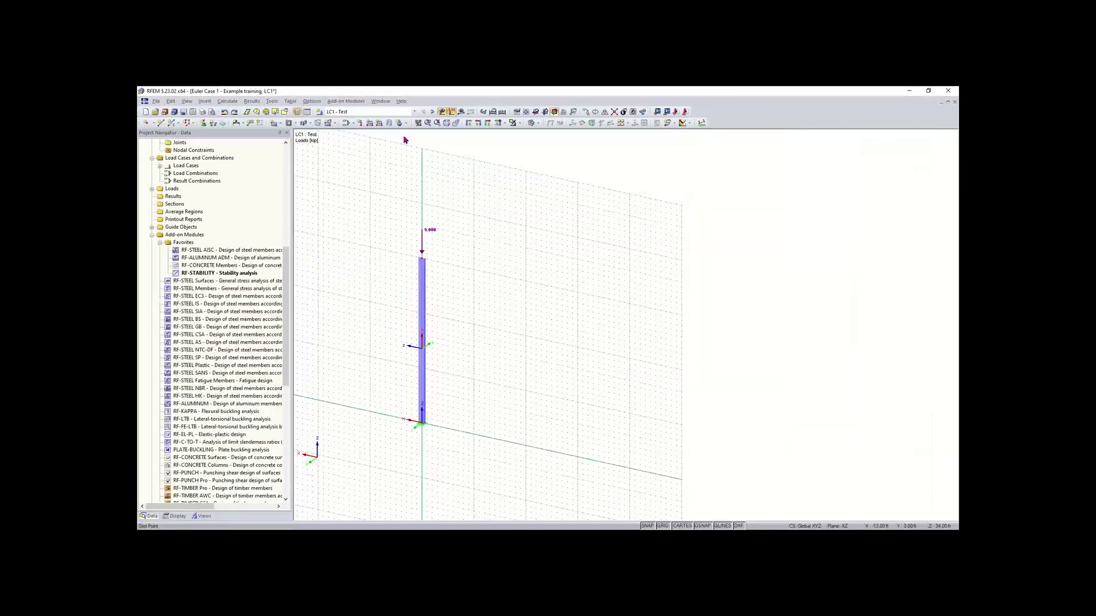
# Save the model, and save a copy of it on the Desktop as Moment frame
pyautogui.click(183, 112)
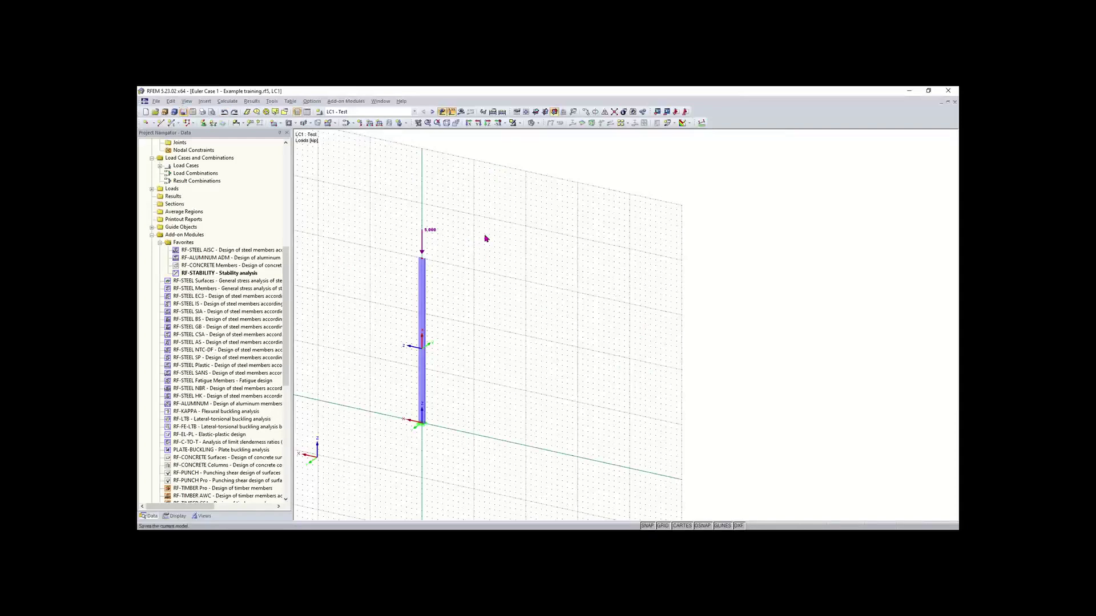
pyautogui.click(156, 101)
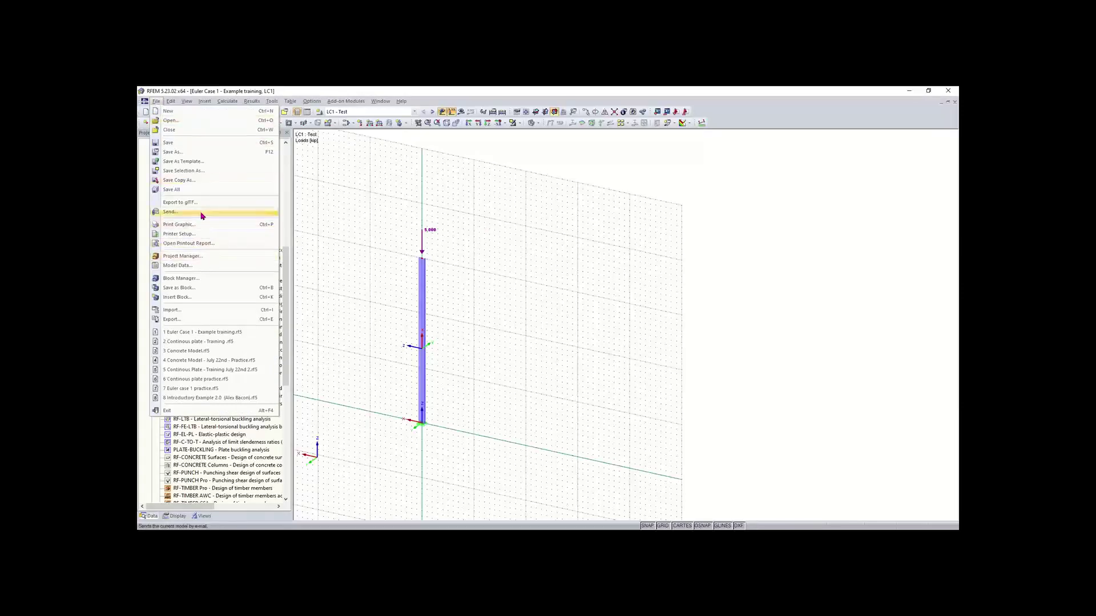
pyautogui.click(183, 181)
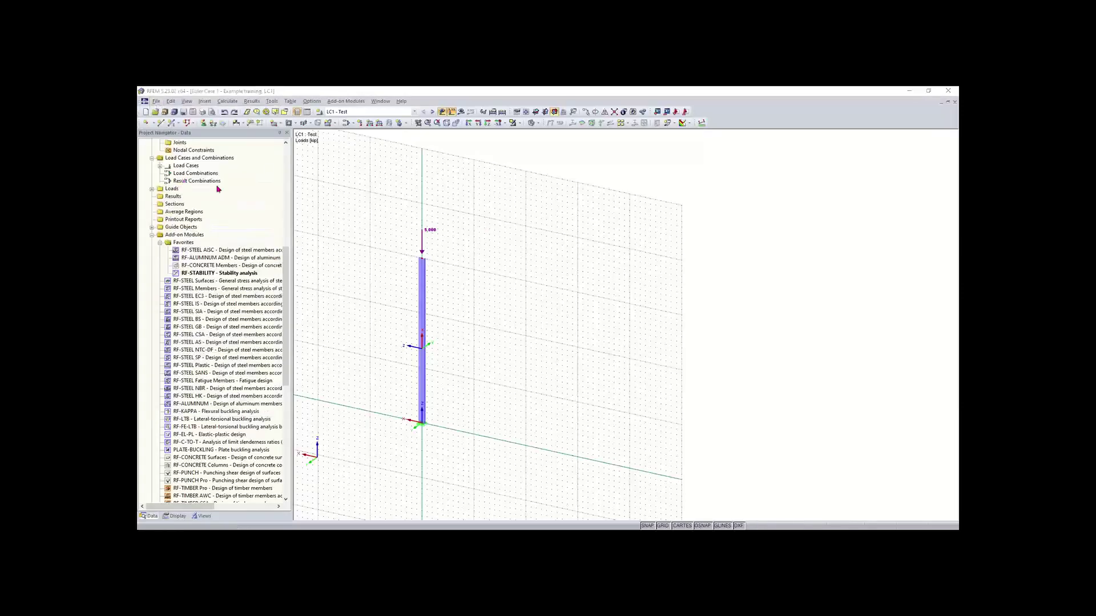
pyautogui.click(560, 358)
pyautogui.click(380, 244)
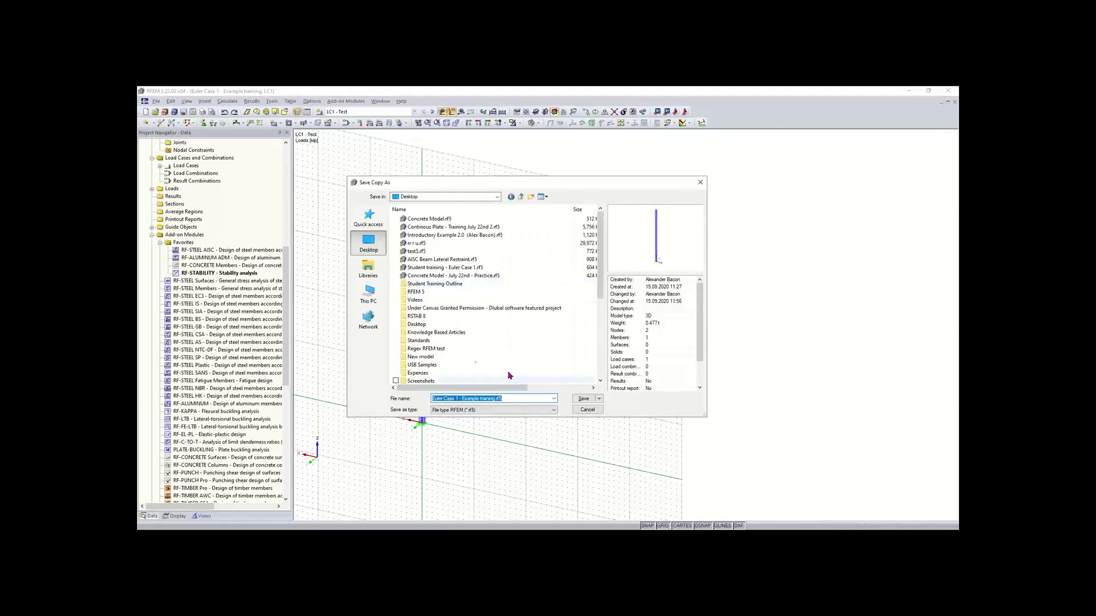
pyautogui.press('BackSpace')
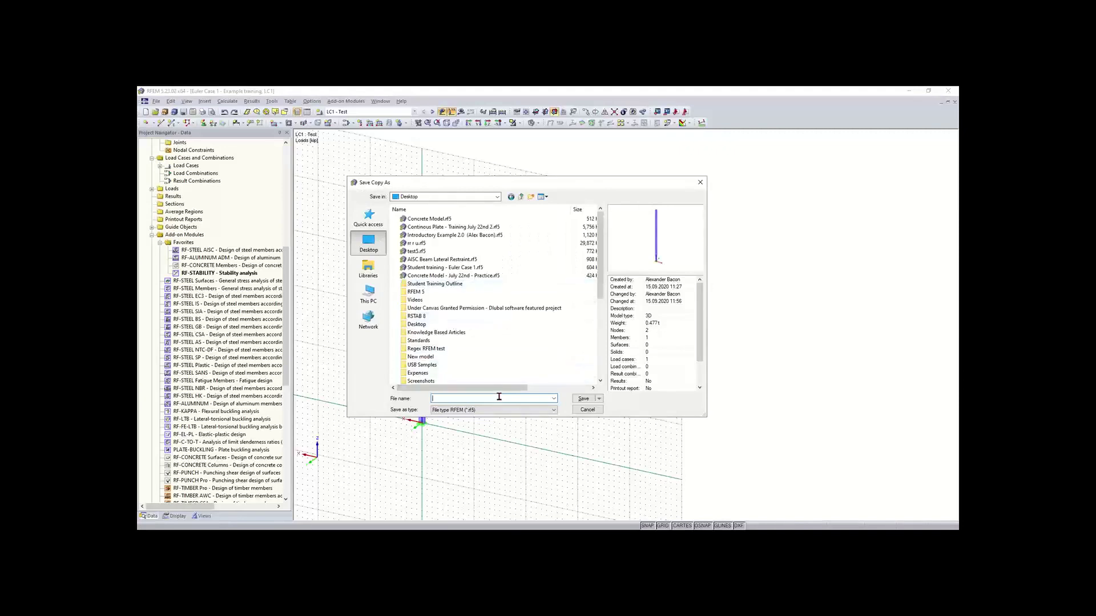
pyautogui.write('Moment frame')
pyautogui.click(583, 398)
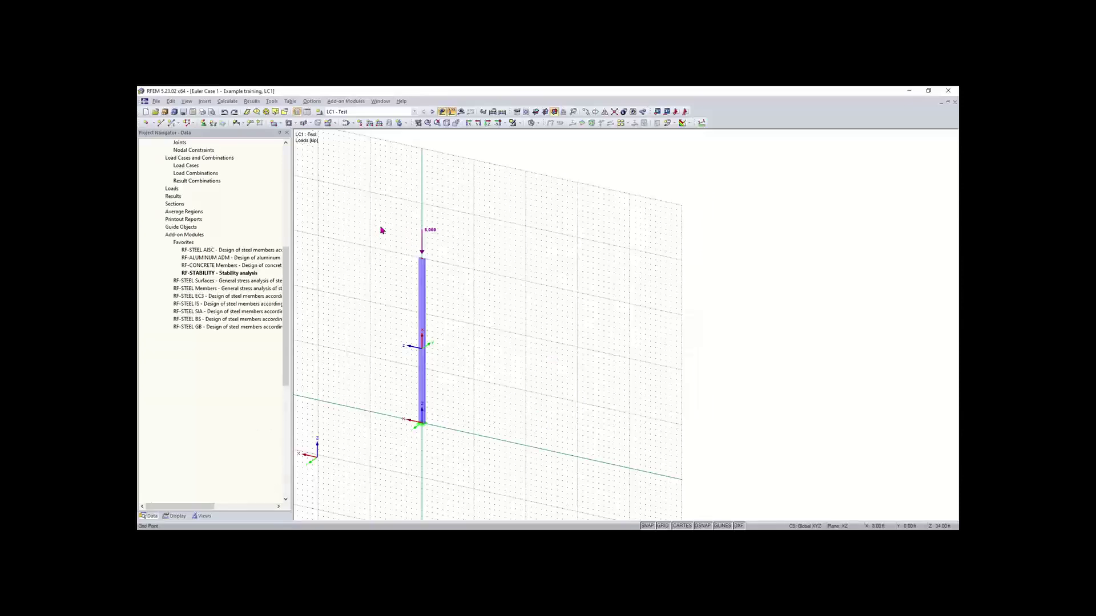
# Open the model file Moment frame.rf5 from the Desktop
pyautogui.click(155, 101)
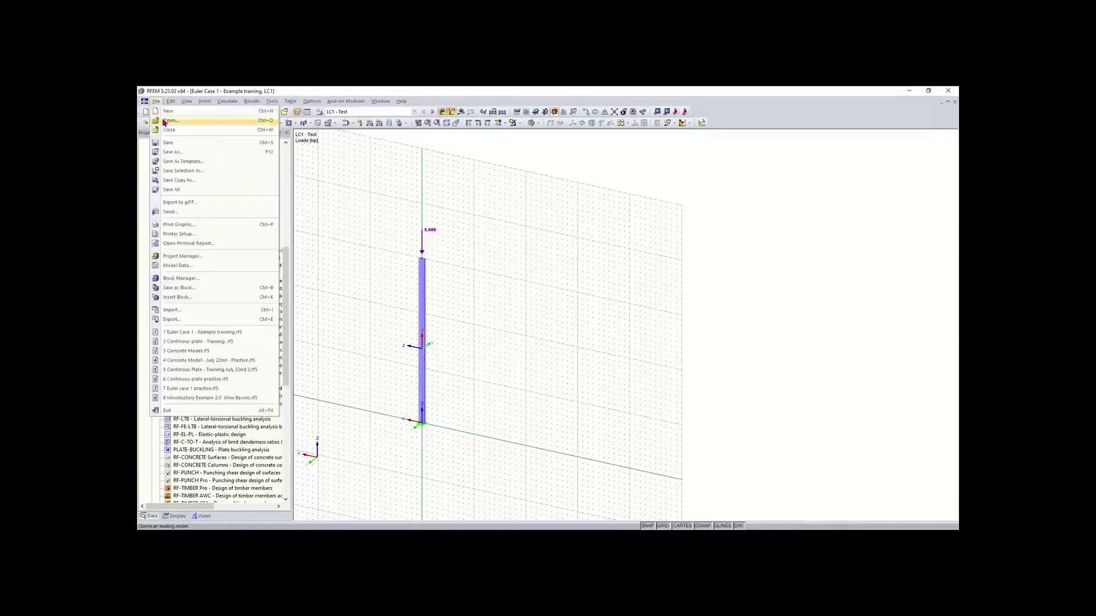
pyautogui.click(170, 121)
pyautogui.click(428, 219)
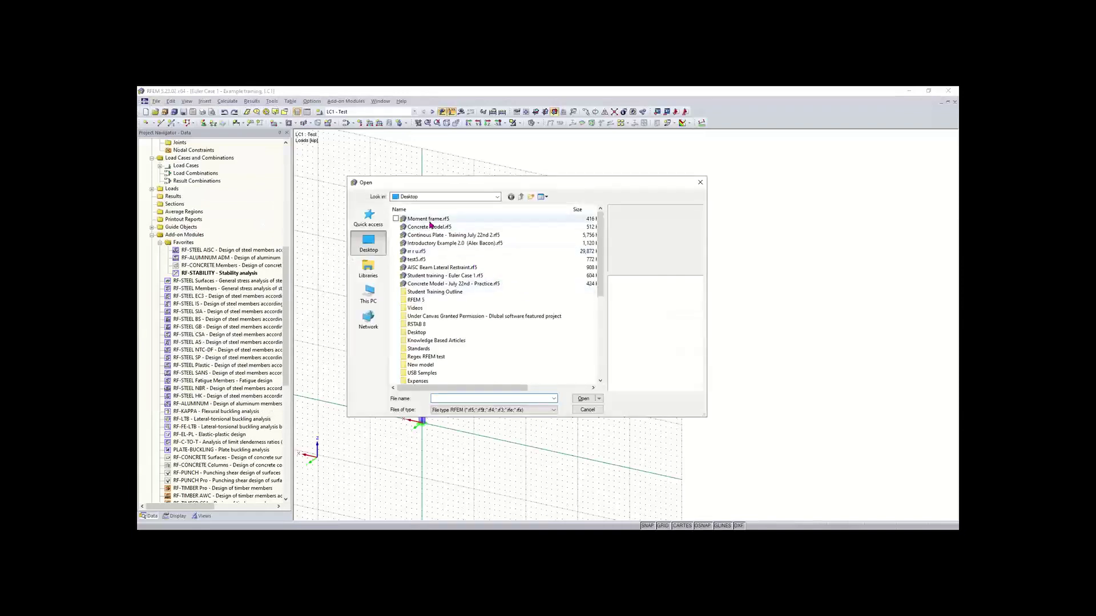
pyautogui.click(583, 398)
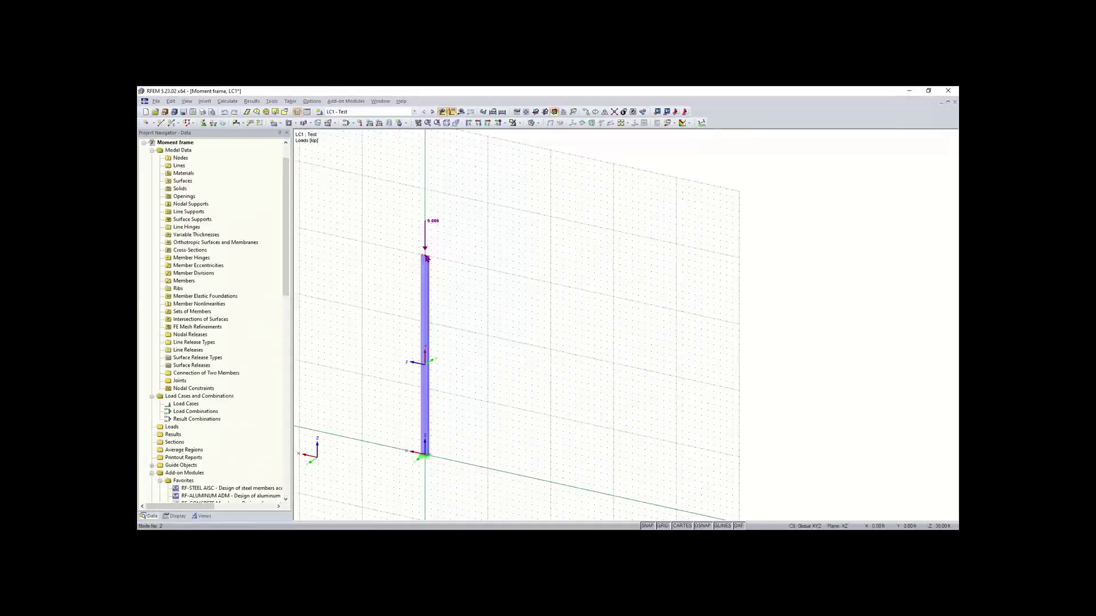
# Set the Z coordinate of the column's top node to 10 ft in the Moment frame model
pyautogui.doubleClick(424, 258)
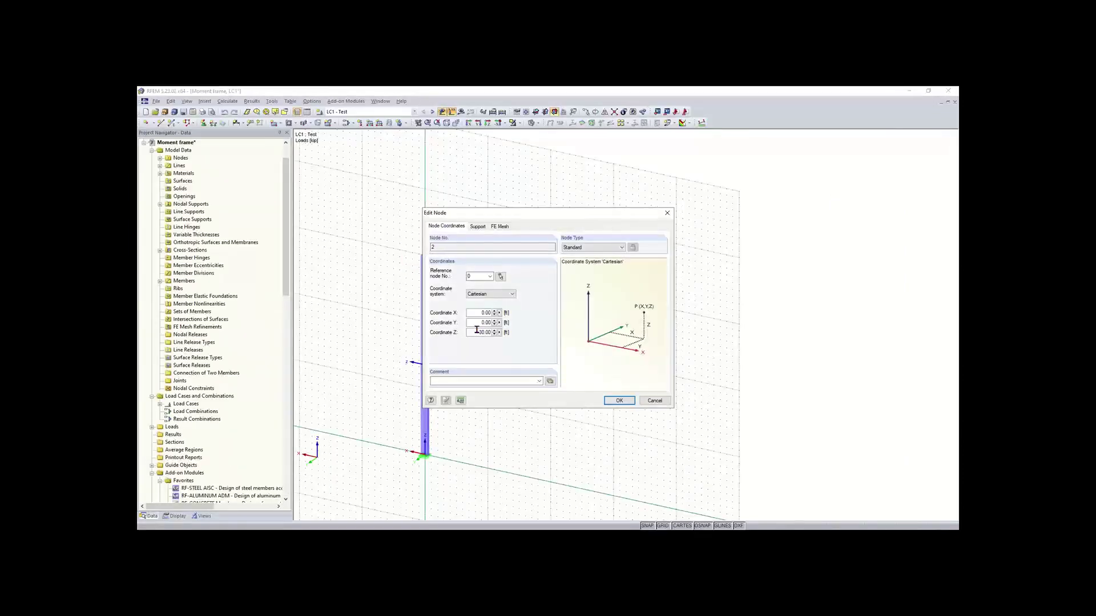
pyautogui.write('10')
pyautogui.click(620, 400)
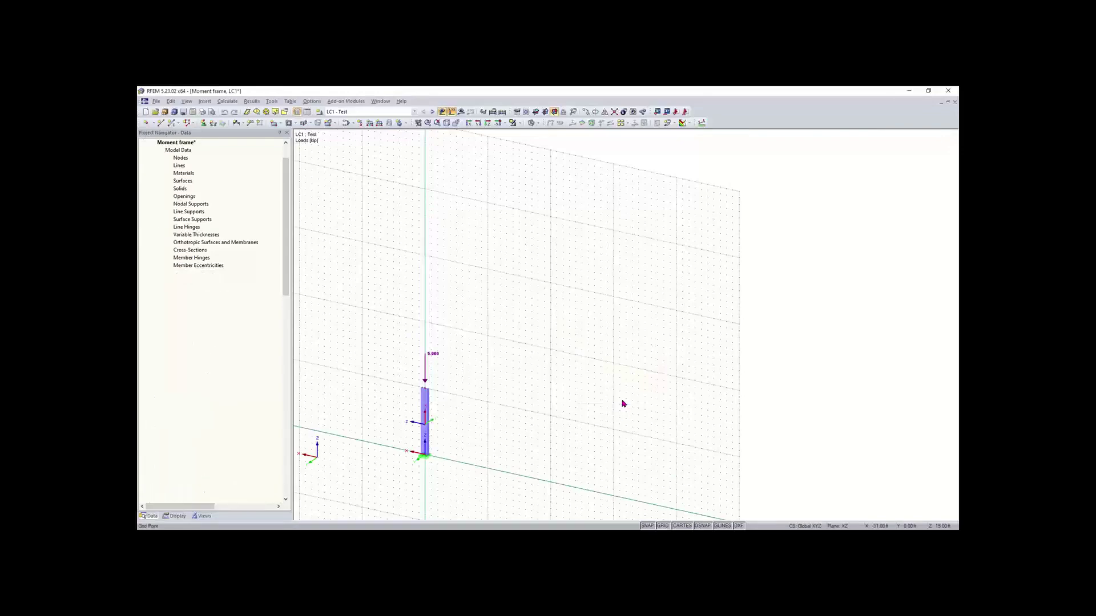
pyautogui.scroll(2, 454, 354)
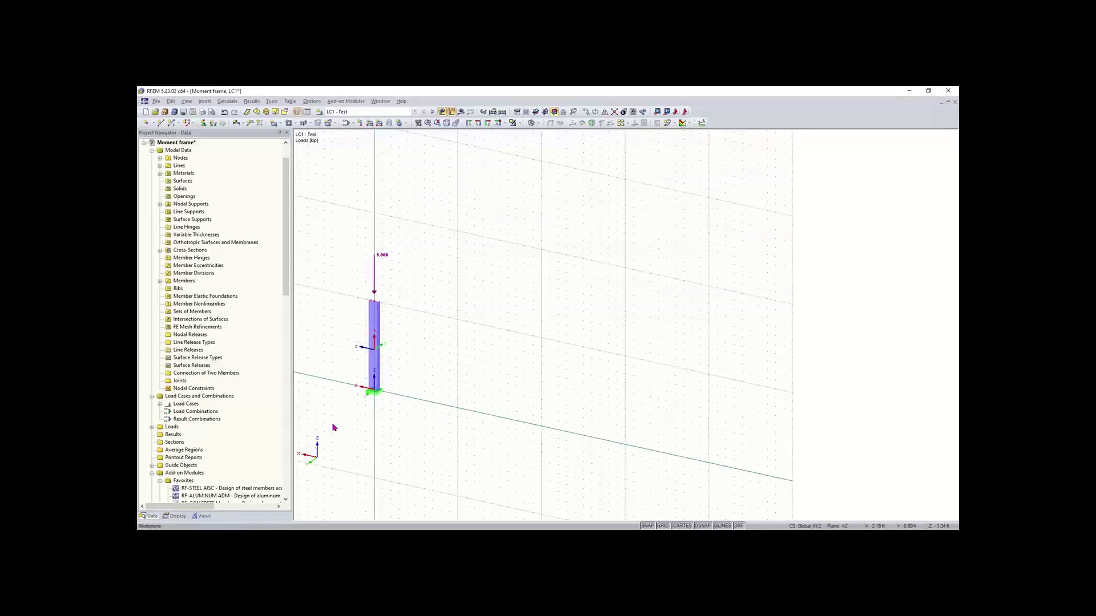
# Copy the column with its base support along the X axis, placing the copy 10 ft from the original in the positive direction
pyautogui.moveTo(344, 416); pyautogui.dragTo(433, 261)
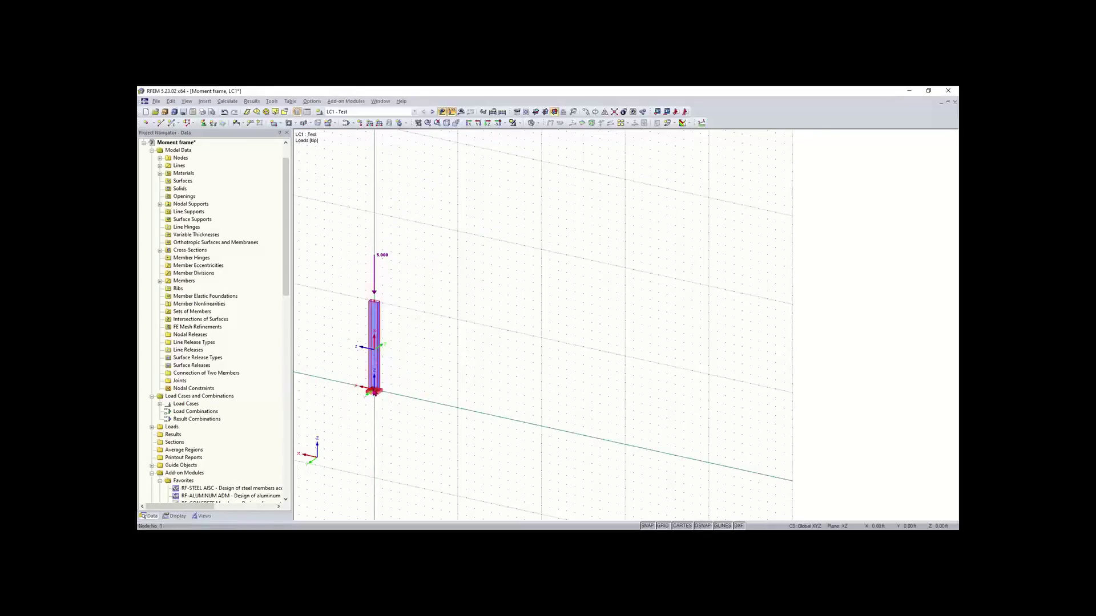
pyautogui.moveTo(386, 393); pyautogui.dragTo(541, 432)
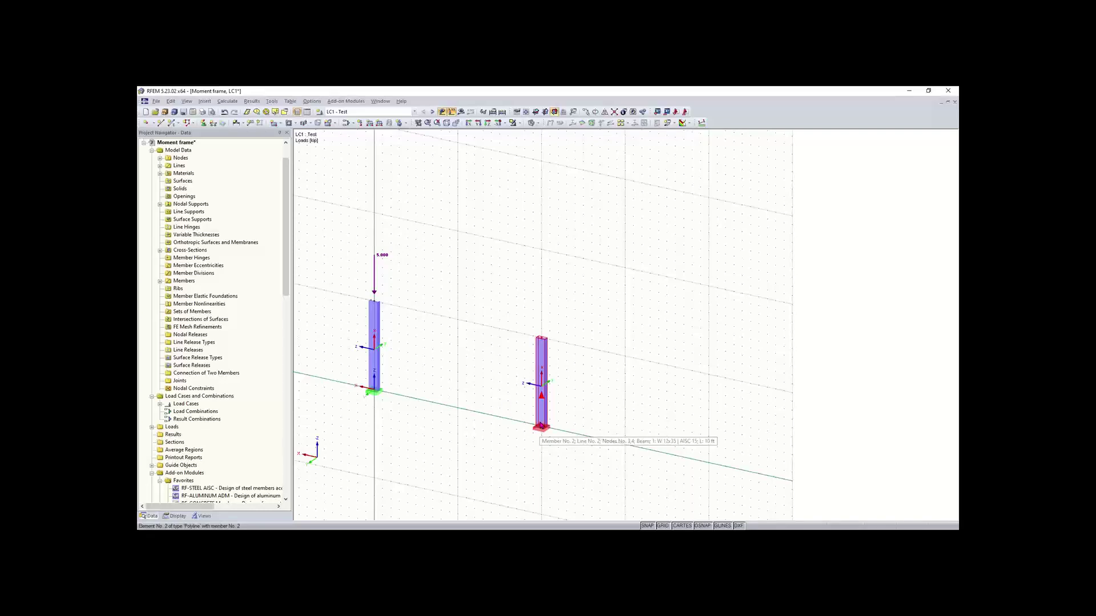
pyautogui.moveTo(639, 328); pyautogui.dragTo(560, 421, button='middle')
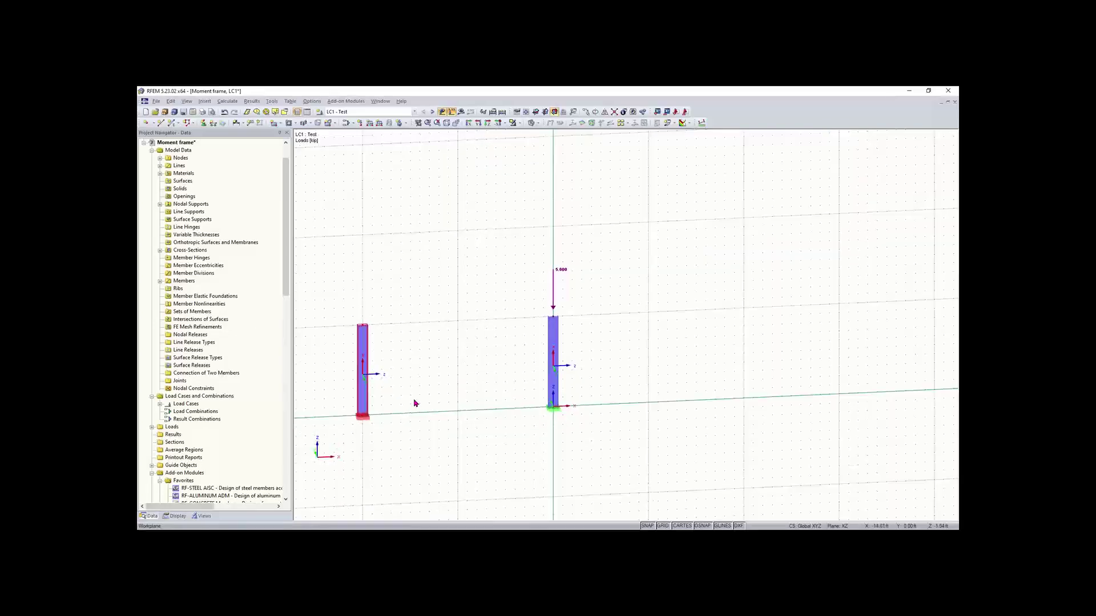
pyautogui.click(412, 312)
pyautogui.moveTo(411, 312); pyautogui.dragTo(650, 405)
pyautogui.scroll(1, 698, 411)
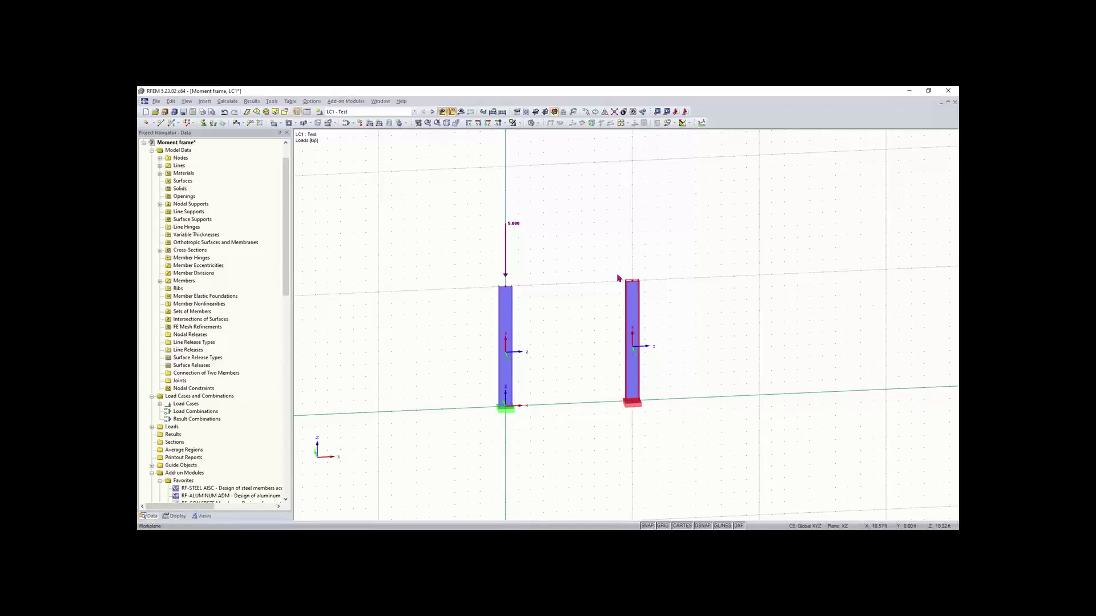
# Copy the 5 kip nodal load from the first column's top node to the second column's top node
pyautogui.scroll(3, 570, 289)
pyautogui.moveTo(570, 289); pyautogui.dragTo(448, 280, button='middle')
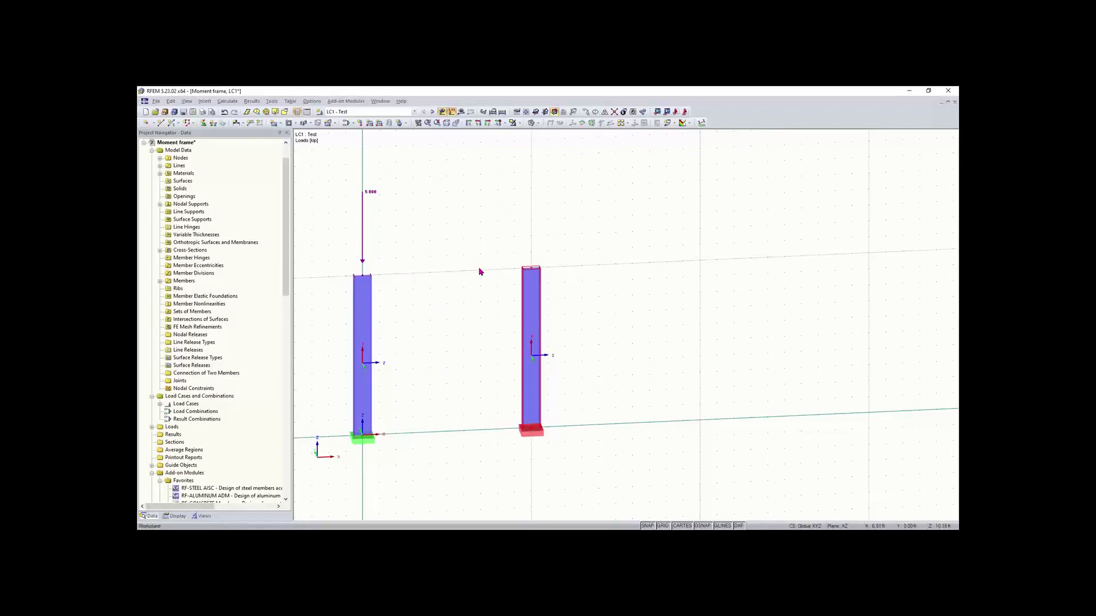
pyautogui.scroll(-1, 467, 273)
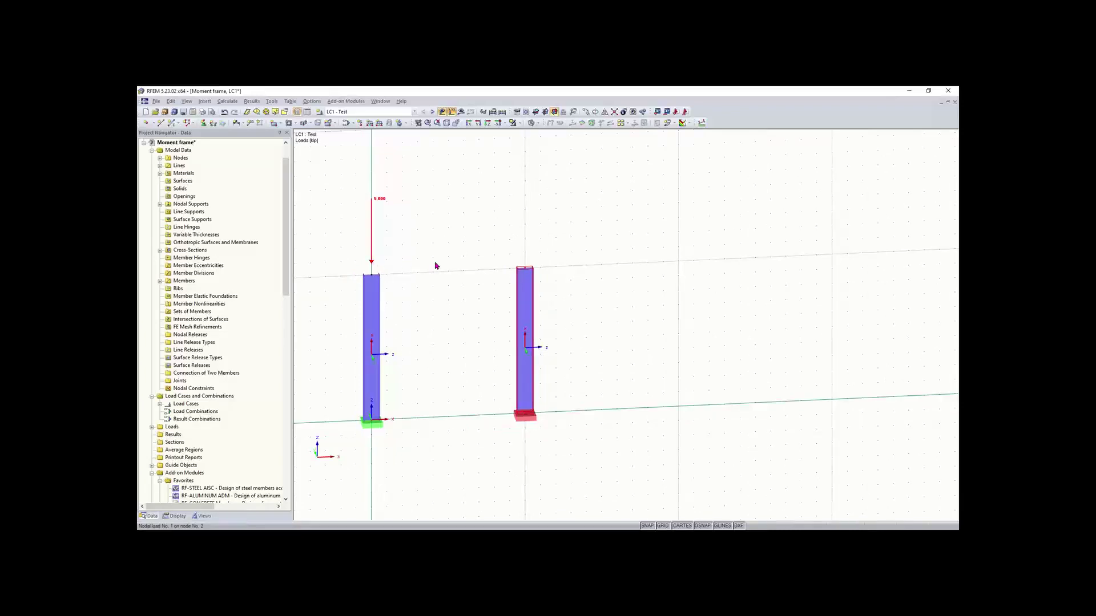
pyautogui.click(479, 223)
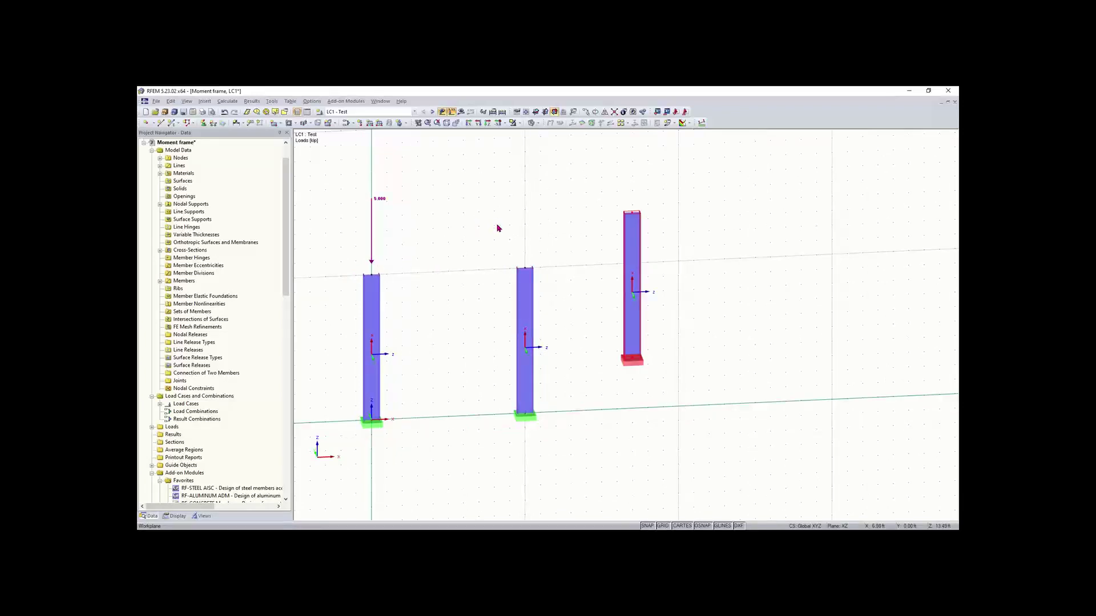
pyautogui.hotkey('ctrl', 'z')
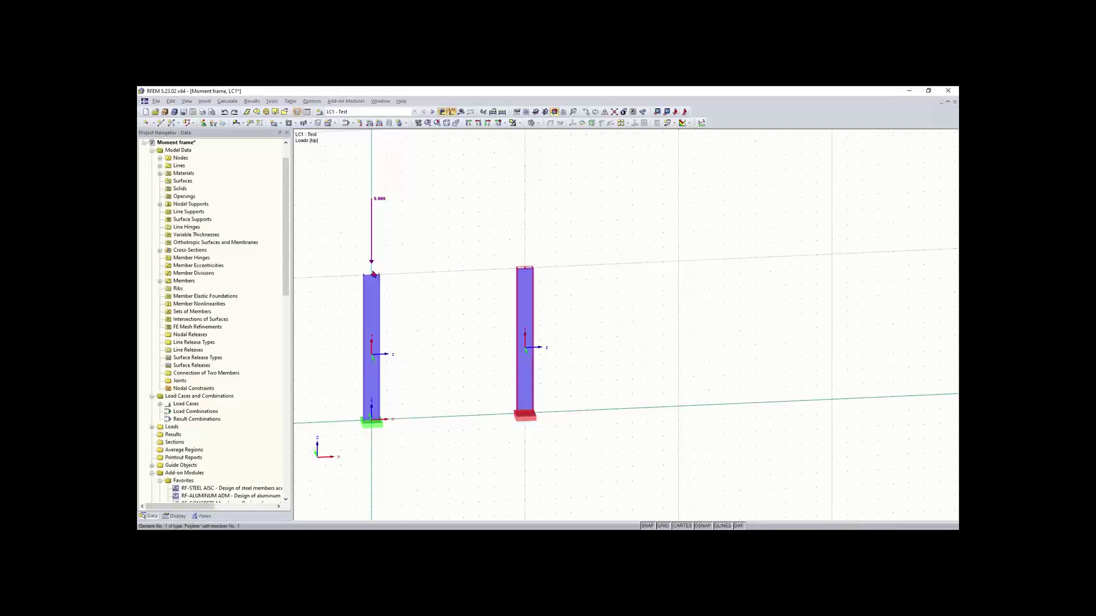
pyautogui.click(372, 265)
pyautogui.keyDown('ctrl'); pyautogui.moveTo(371, 258); pyautogui.dragTo(525, 267); pyautogui.keyUp('ctrl')
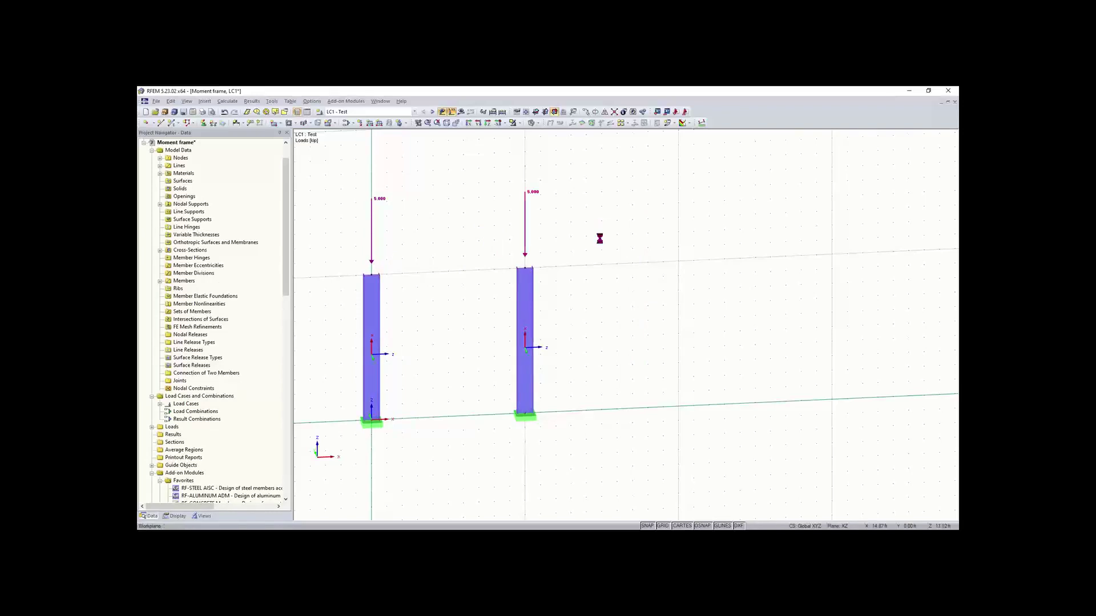
# Start a new single beam member and assign it the rolled AISC 15 cross-section W 8x15 from the library
pyautogui.click(171, 124)
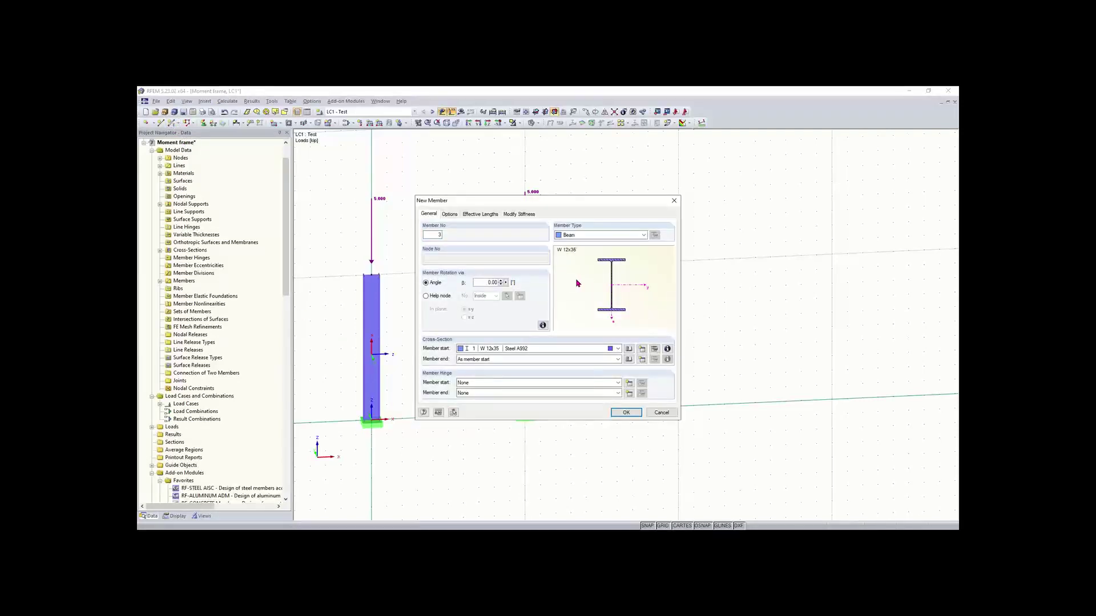
pyautogui.click(629, 349)
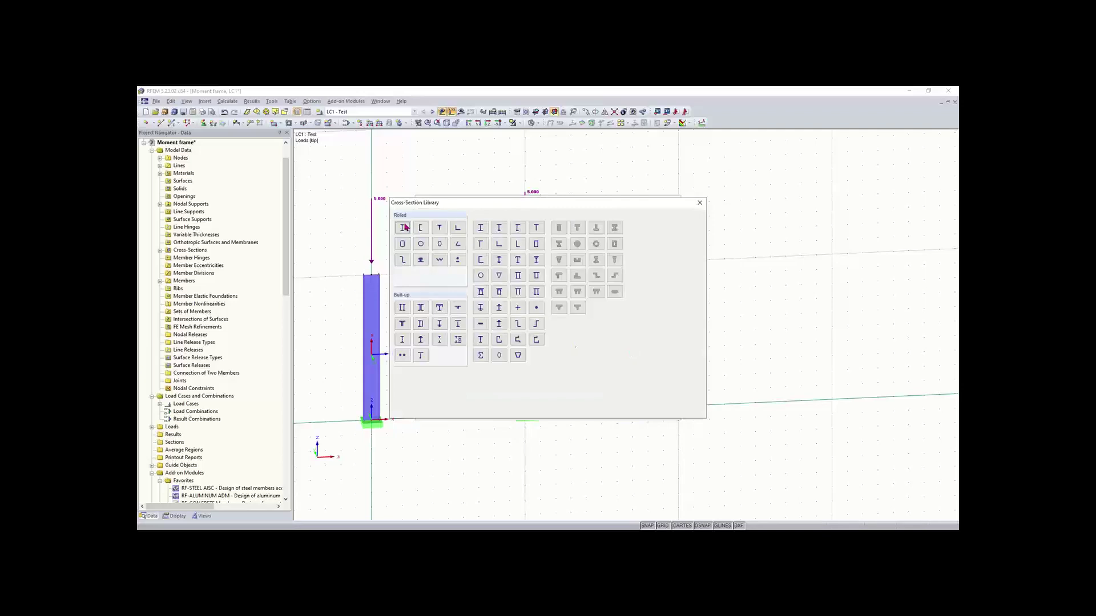
pyautogui.click(404, 228)
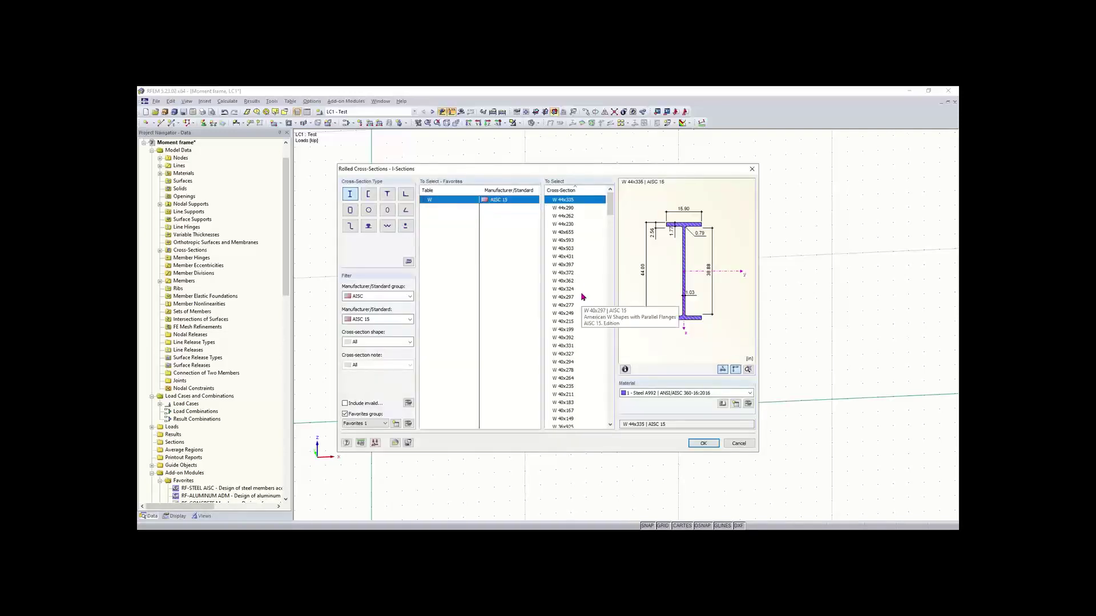
pyautogui.scroll(-2, 588, 297)
pyautogui.scroll(-12, 589, 297)
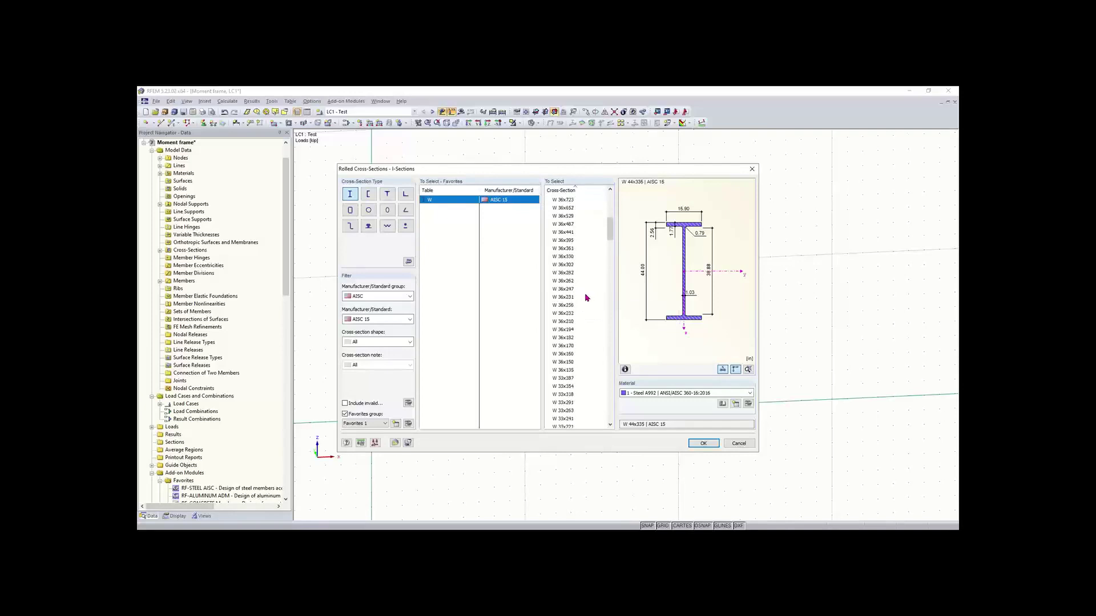
pyautogui.moveTo(610, 255); pyautogui.dragTo(620, 408)
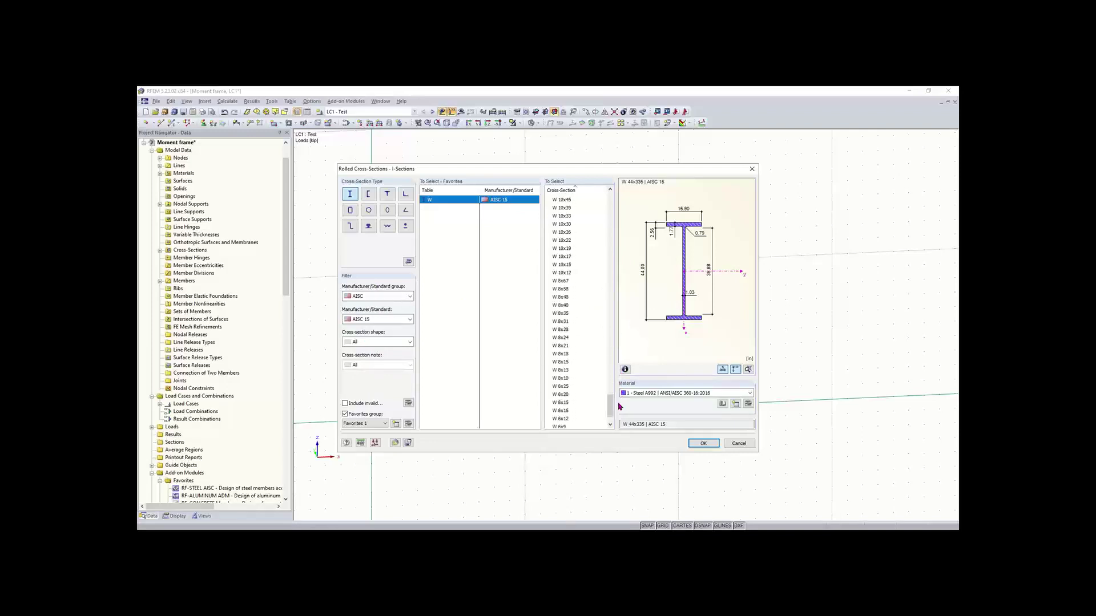
pyautogui.click(562, 362)
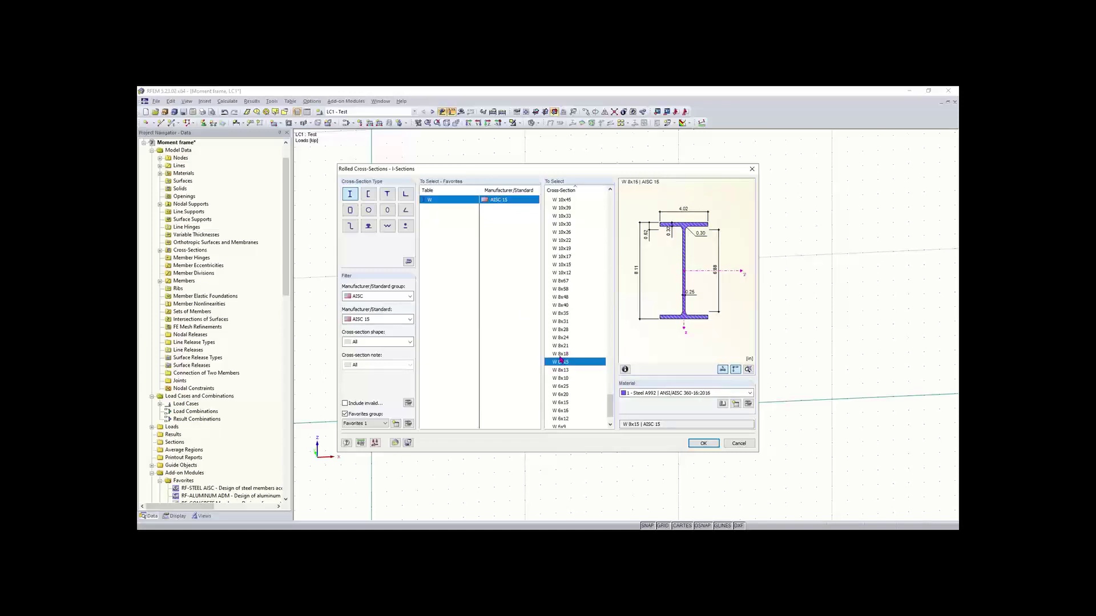
pyautogui.click(703, 444)
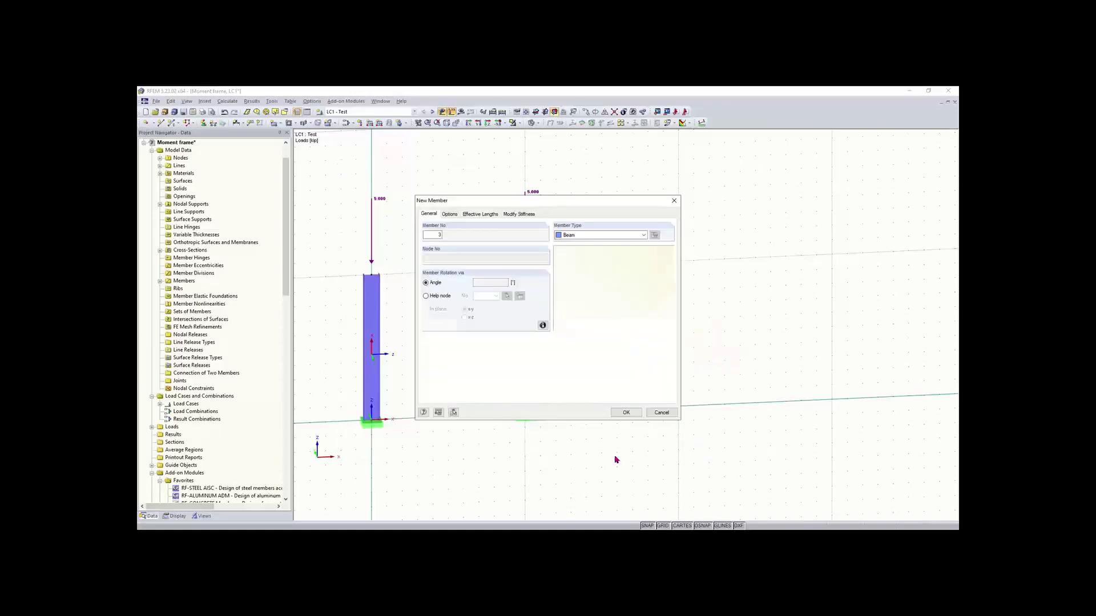
# Place the W 8x15 beam between the top nodes of the two columns
pyautogui.click(626, 413)
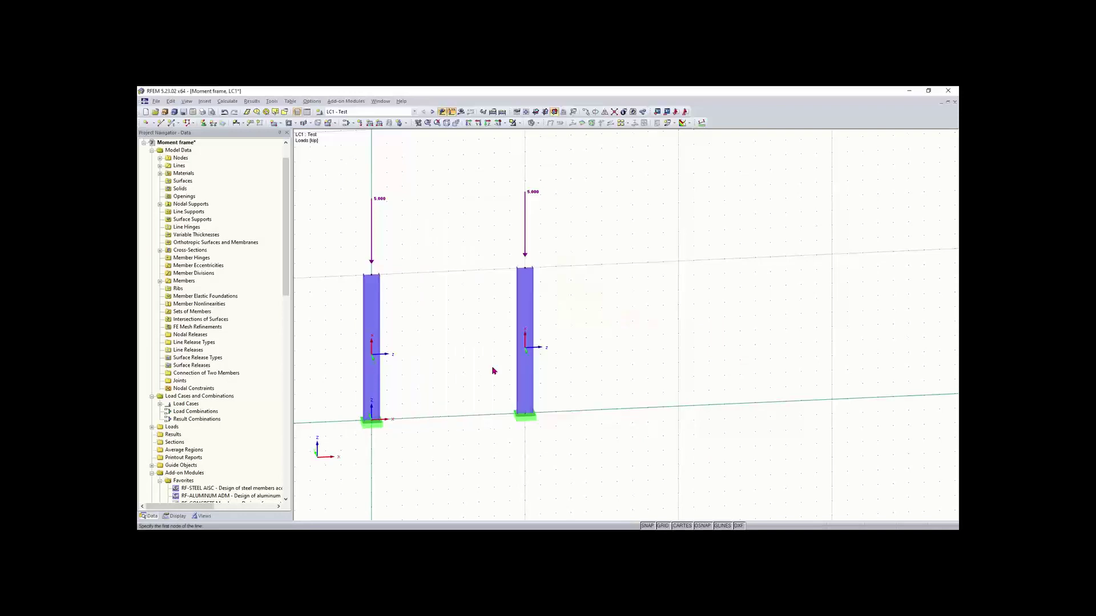
pyautogui.click(377, 279)
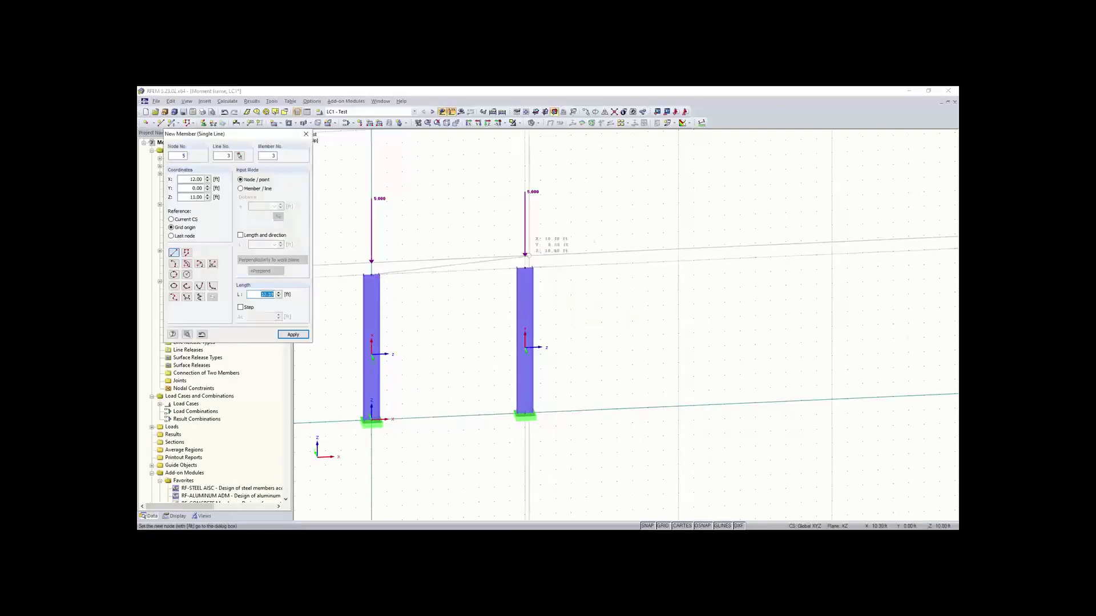
pyautogui.click(525, 264)
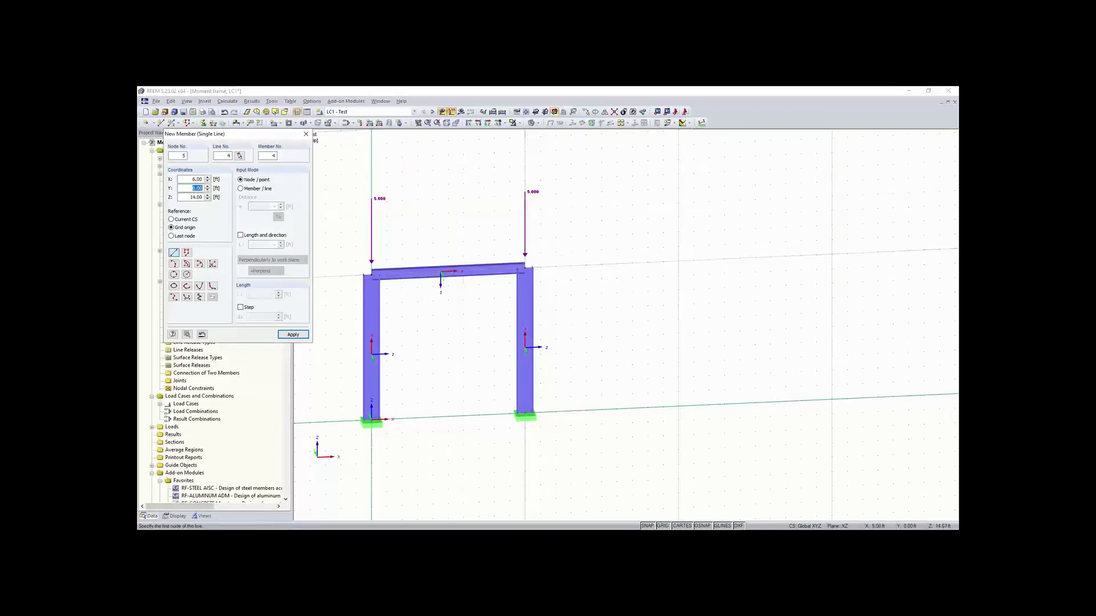
pyautogui.press('Escape')
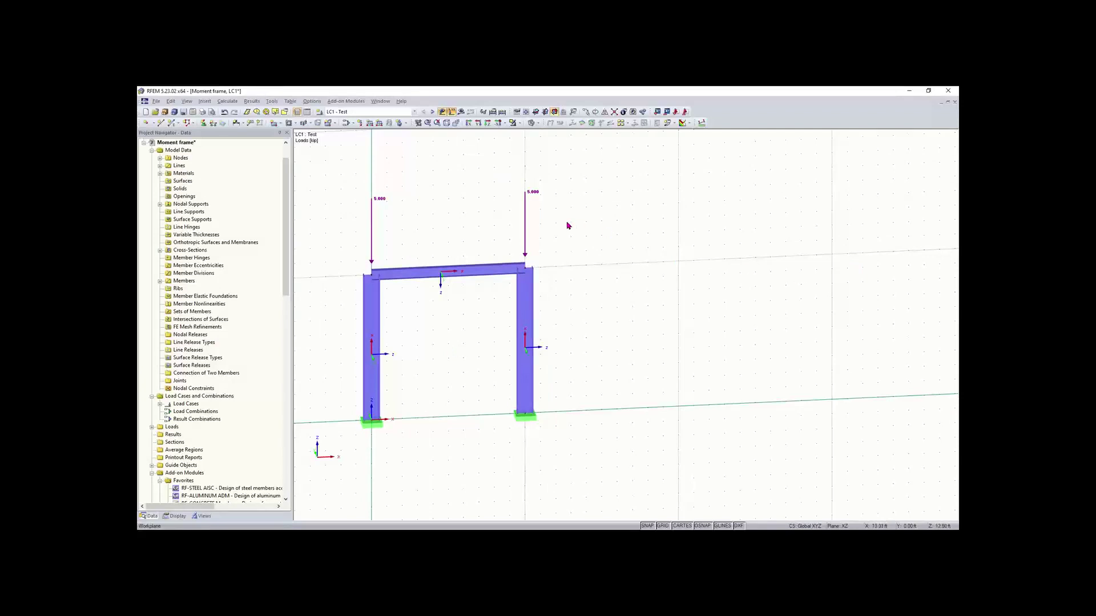
# Calculate load case LC1 and display the frame's total global deformation u
pyautogui.click(461, 111)
pyautogui.click(533, 324)
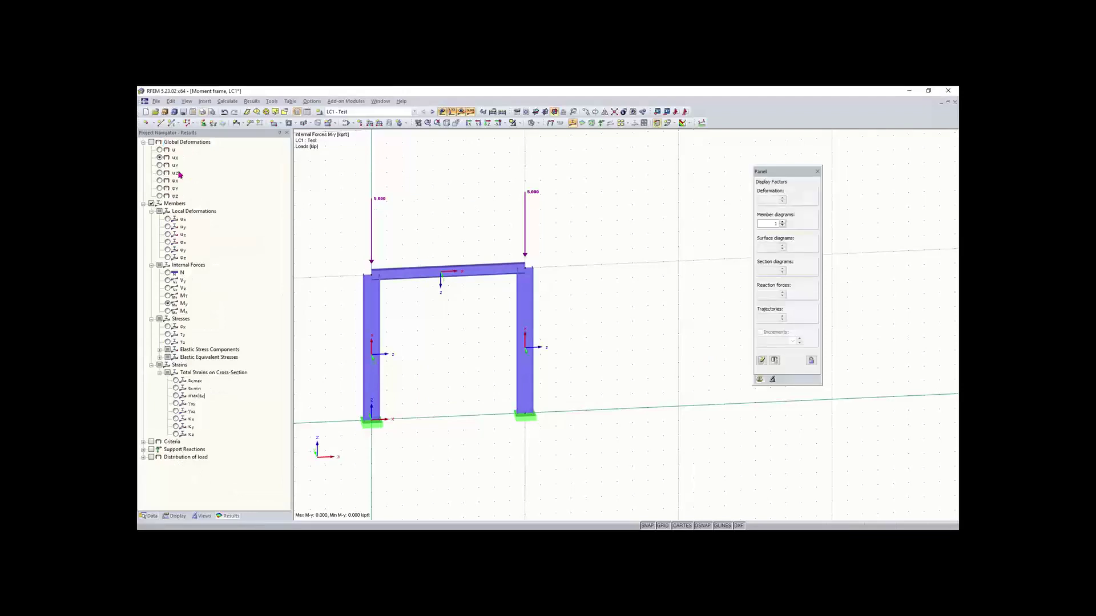
pyautogui.click(150, 143)
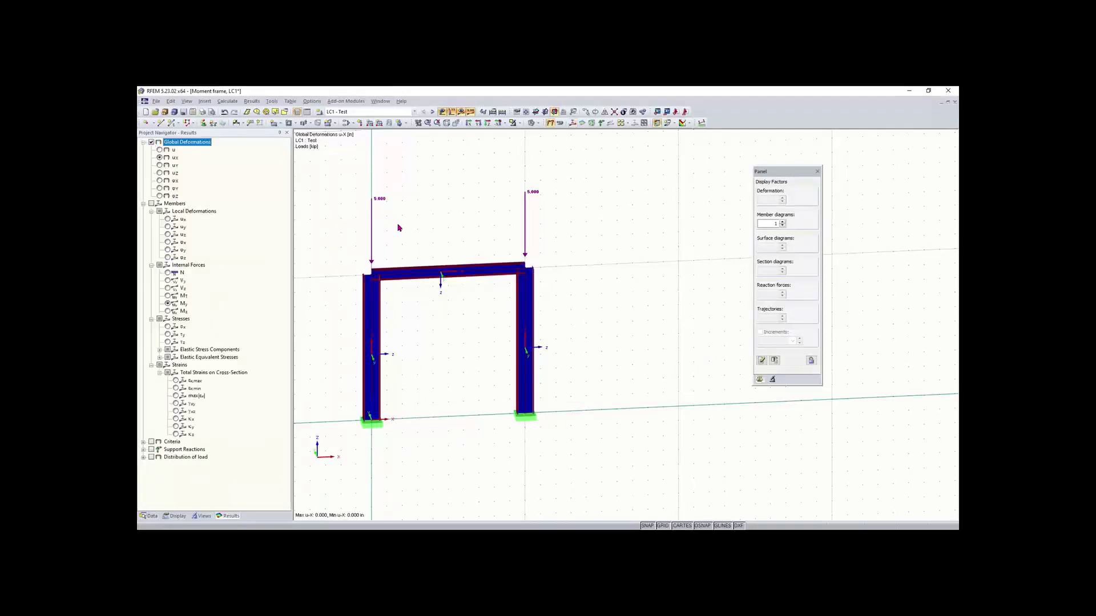
pyautogui.moveTo(393, 229)
pyautogui.keyDown('ctrl'); pyautogui.mouseDown(button='middle')
pyautogui.moveTo(574, 240)
pyautogui.moveTo(430, 209)
pyautogui.moveTo(391, 212)
pyautogui.mouseUp(button='middle'); pyautogui.keyUp('ctrl')
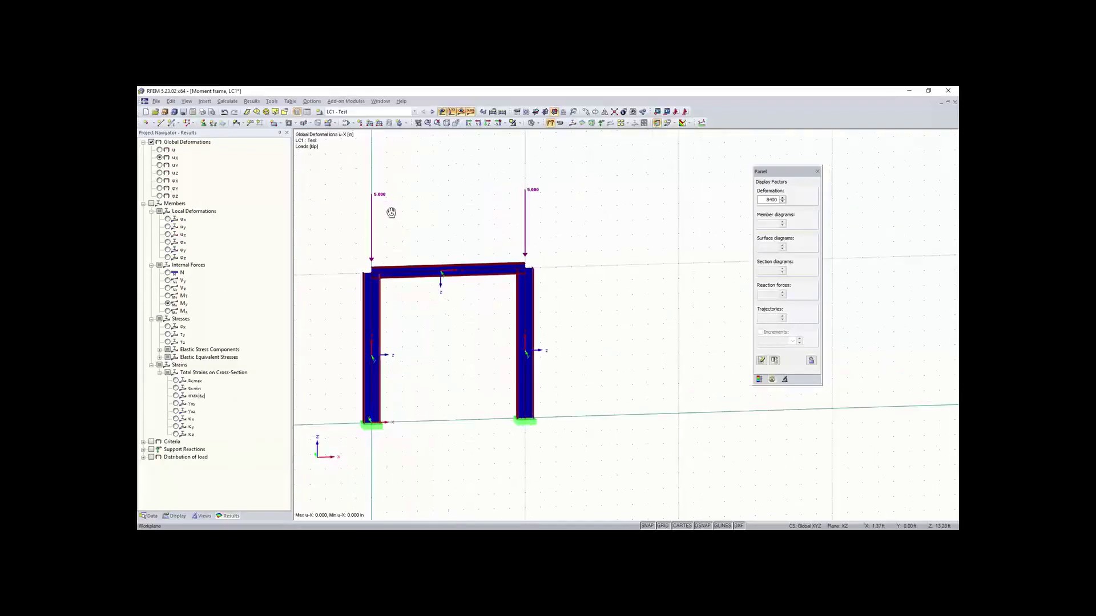
pyautogui.click(159, 150)
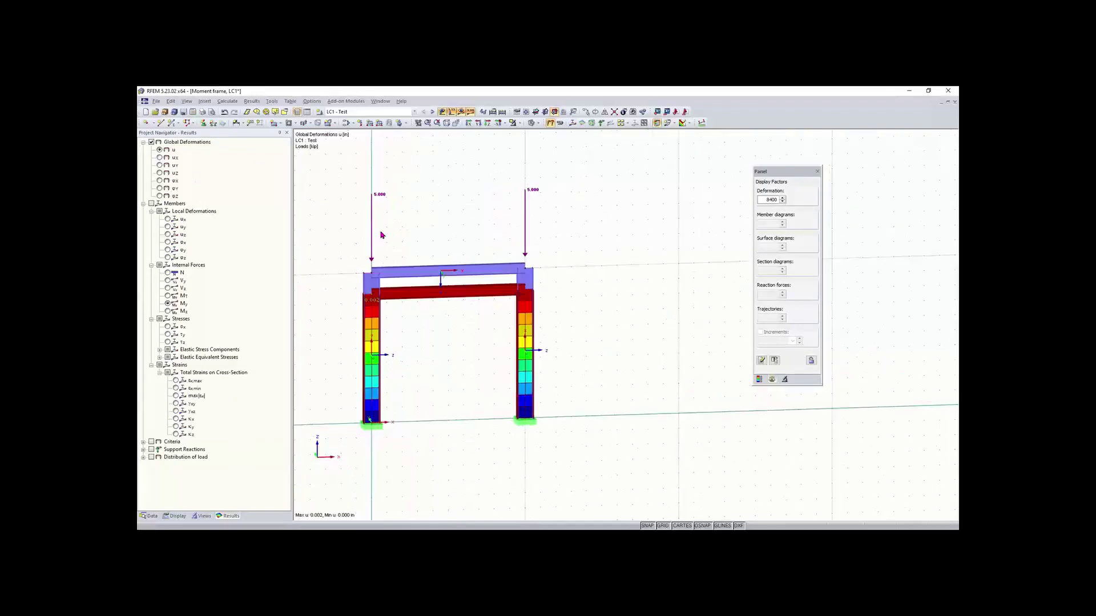
pyautogui.keyDown('ctrl'); pyautogui.moveTo(450, 242); pyautogui.dragTo(460, 247, button='middle'); pyautogui.keyUp('ctrl')
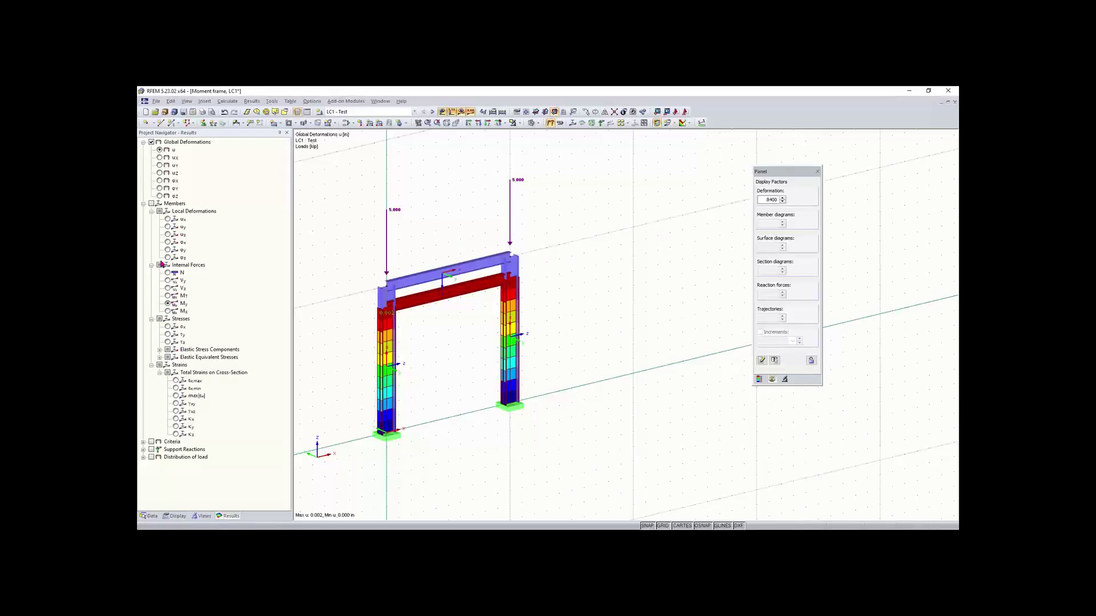
# Review the member internal forces, showing torsional moment, axial force N and shear force Vz on the frame
pyautogui.click(151, 204)
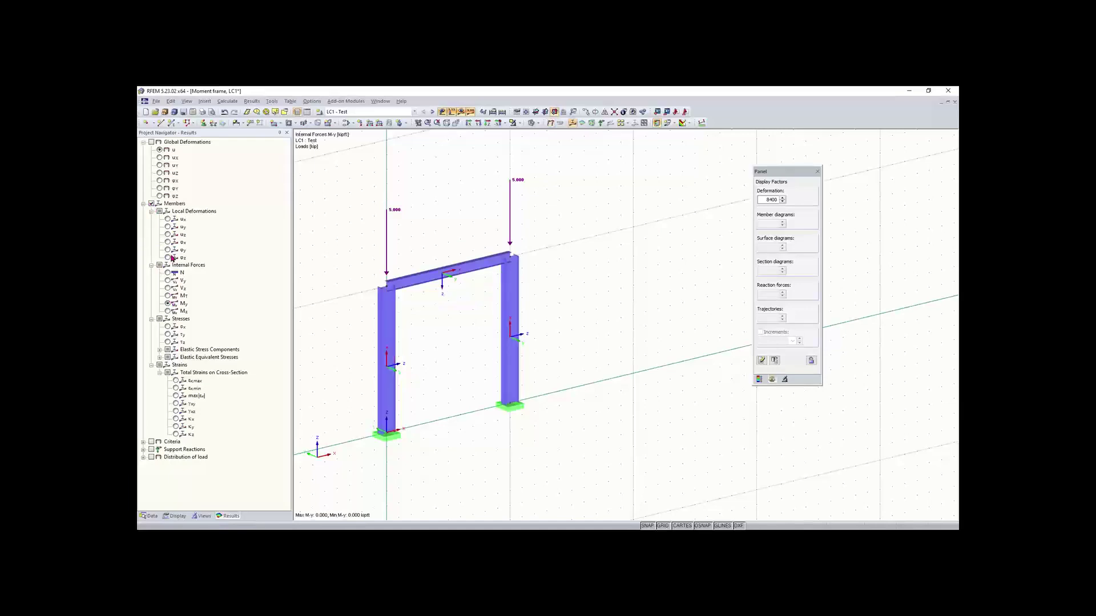
pyautogui.keyDown('ctrl'); pyautogui.moveTo(330, 330); pyautogui.dragTo(295, 332, button='middle'); pyautogui.keyUp('ctrl')
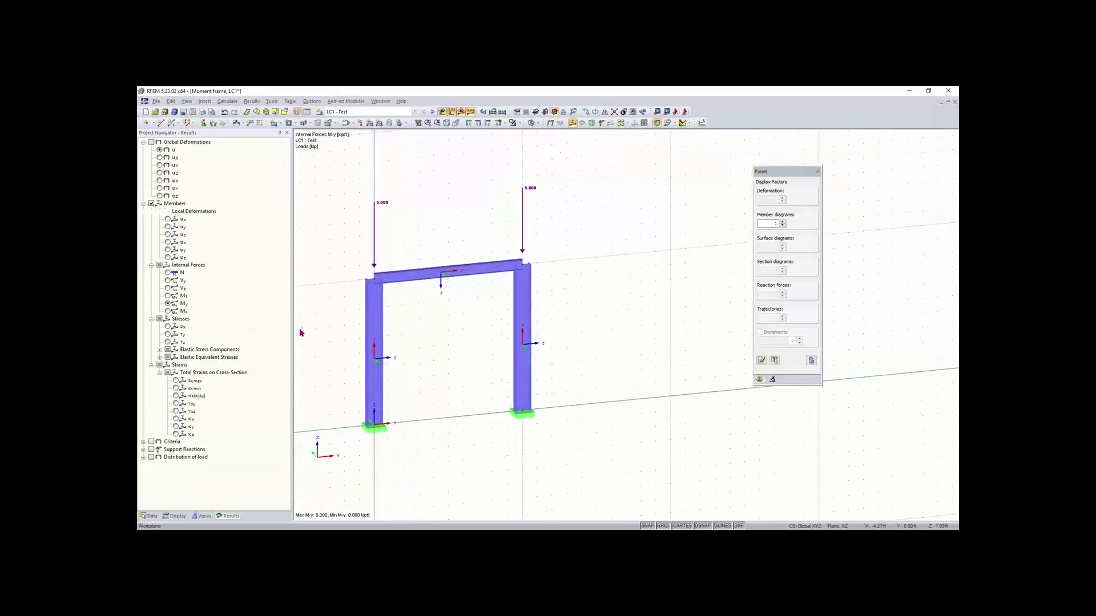
pyautogui.rightClick(295, 332)
pyautogui.click(167, 295)
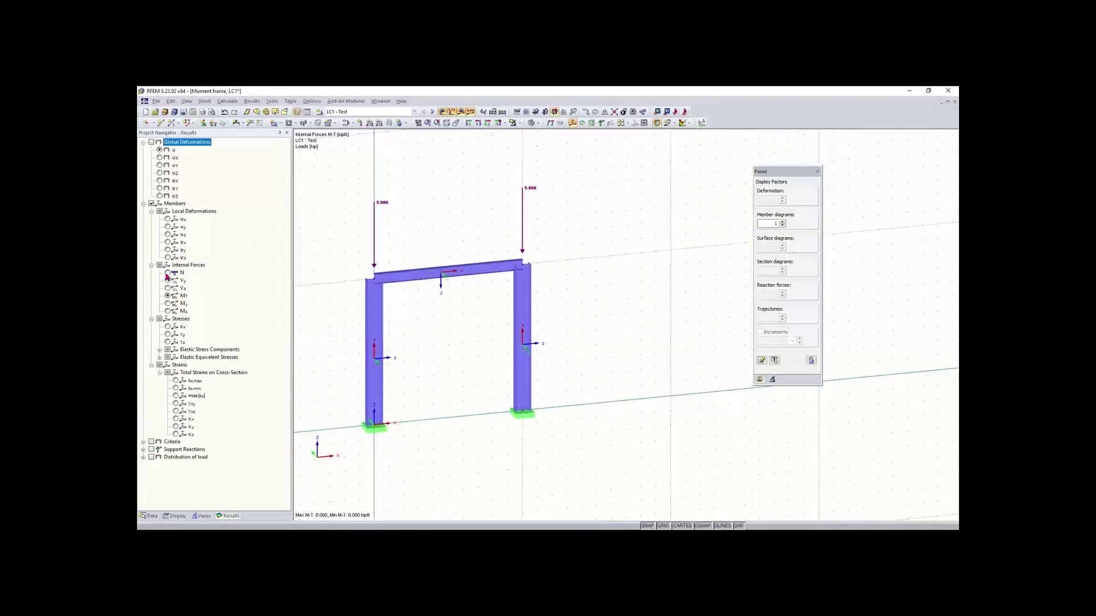
pyautogui.click(167, 273)
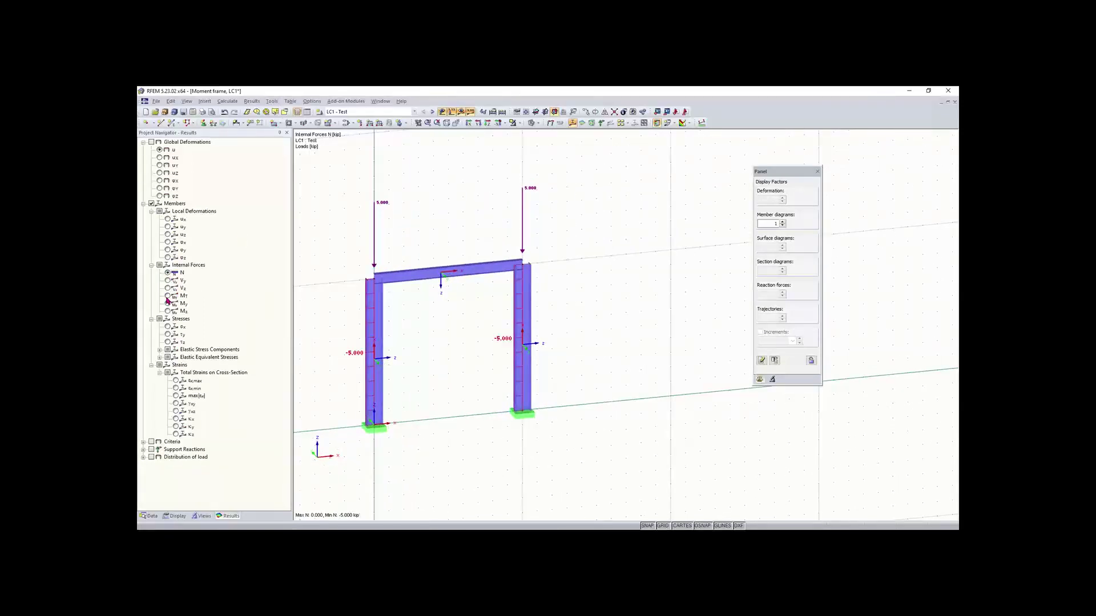
pyautogui.click(167, 288)
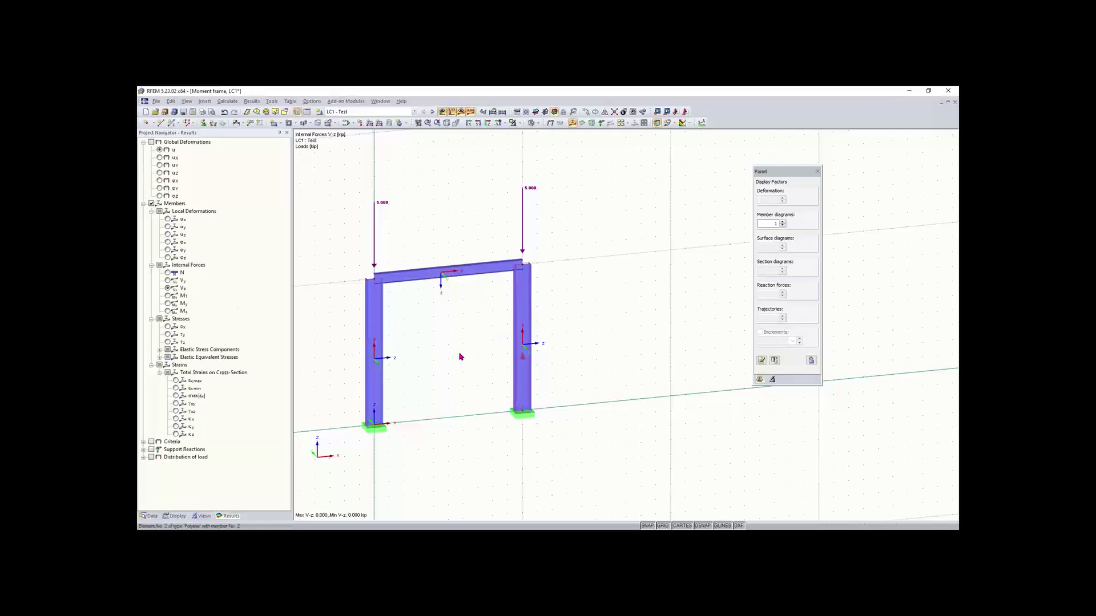
# Add a 2 kip horizontal force Px to the nodal load on both column top nodes
pyautogui.moveTo(457, 358); pyautogui.dragTo(513, 350, button='middle')
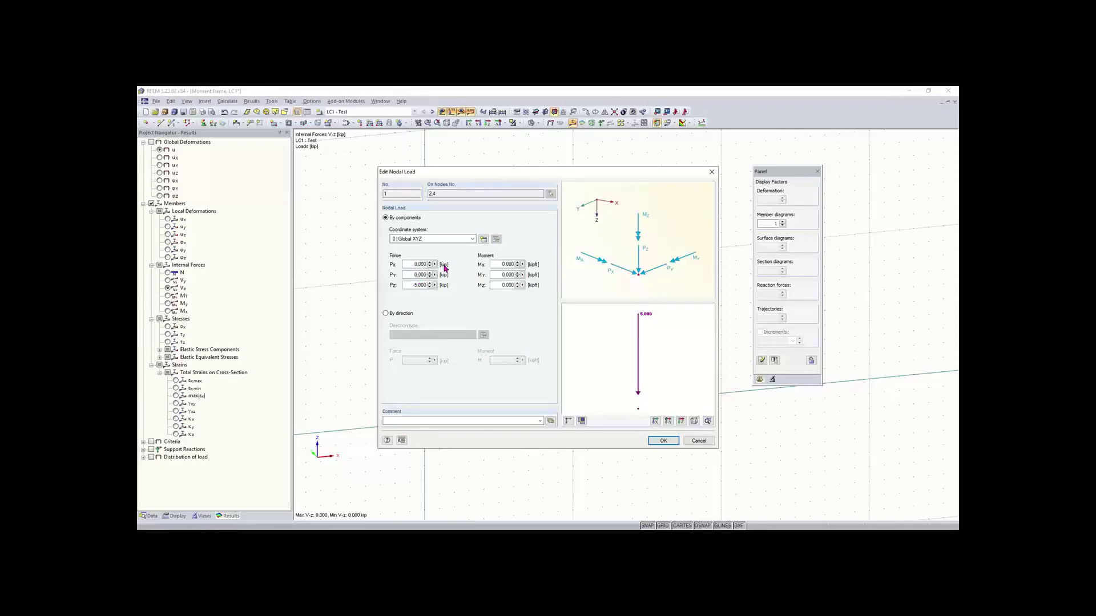
pyautogui.moveTo(426, 264); pyautogui.dragTo(445, 266)
pyautogui.write('2')
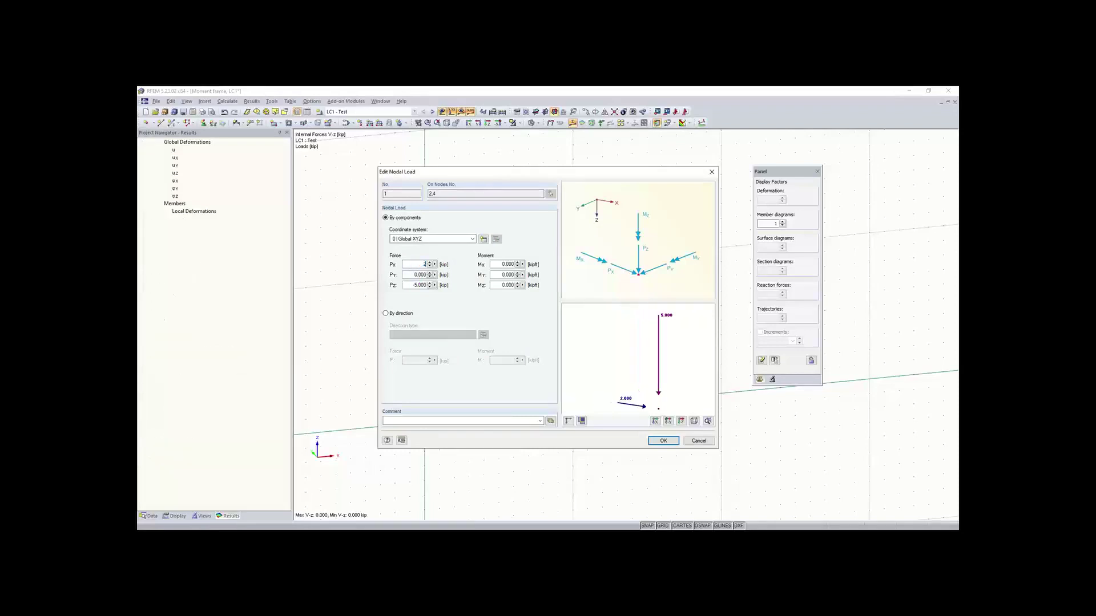
pyautogui.click(665, 441)
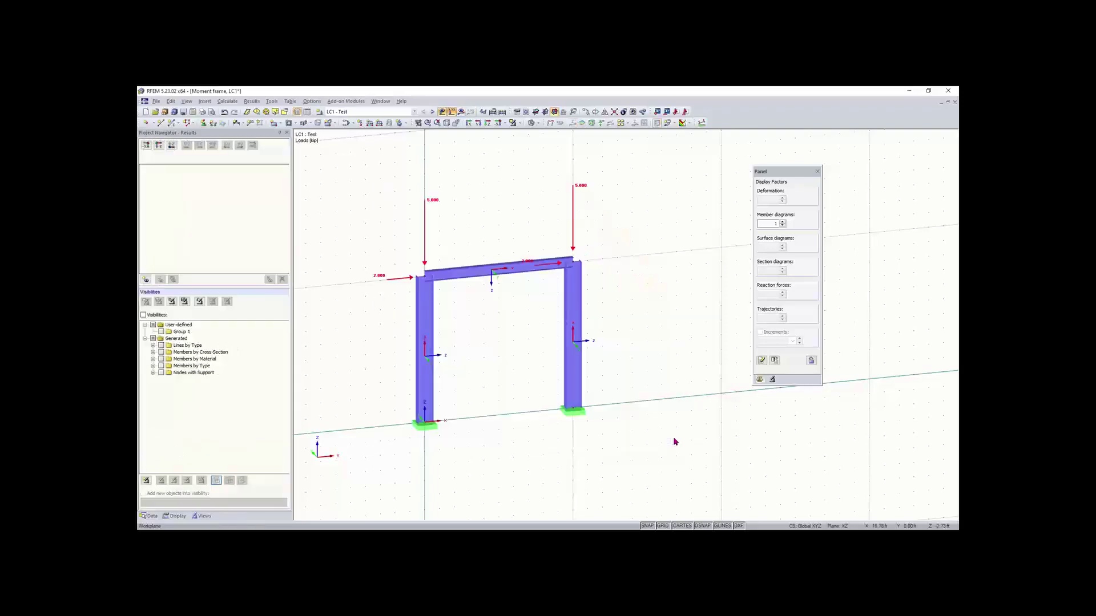
# Recalculate load case LC1 with the lateral forces and display the member bending moments My
pyautogui.click(461, 112)
pyautogui.click(533, 327)
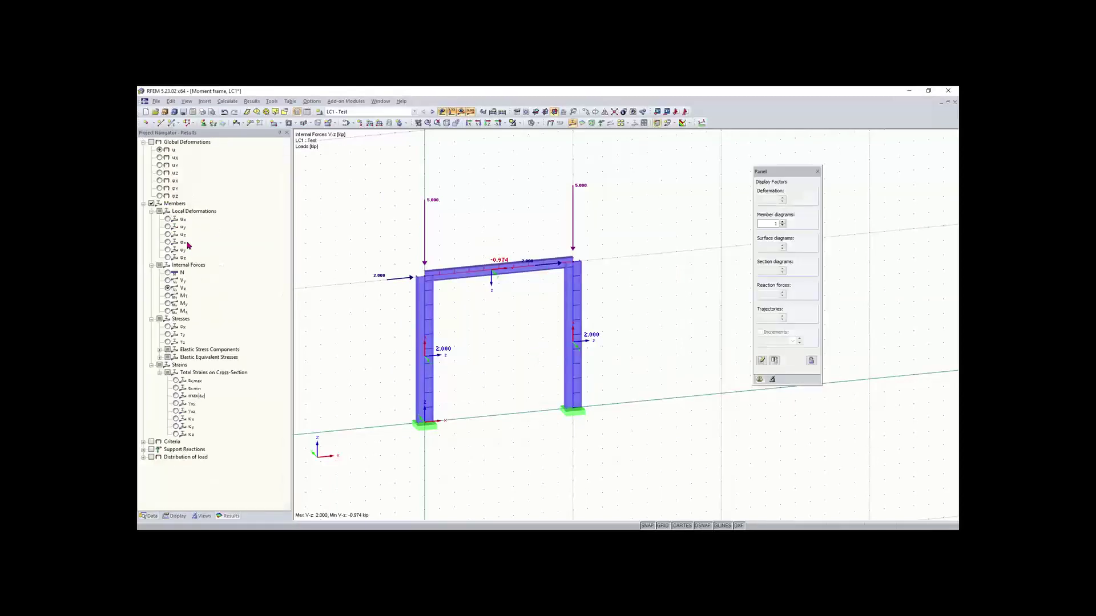
pyautogui.click(168, 303)
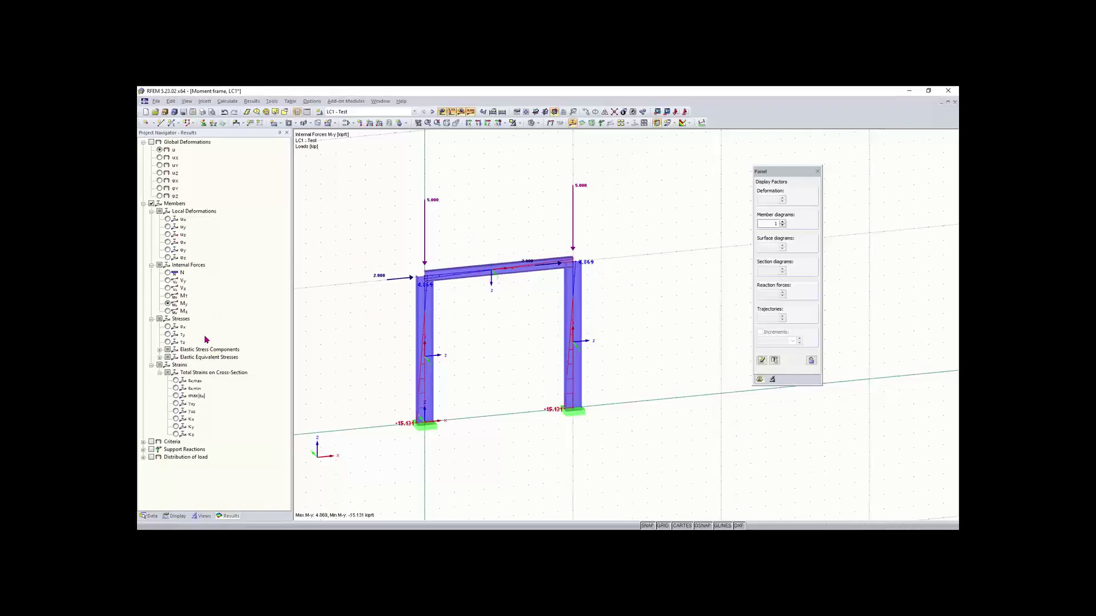
# Show the support reactions at the column bases, including the moment reactions Mx, My and Mz
pyautogui.click(151, 451)
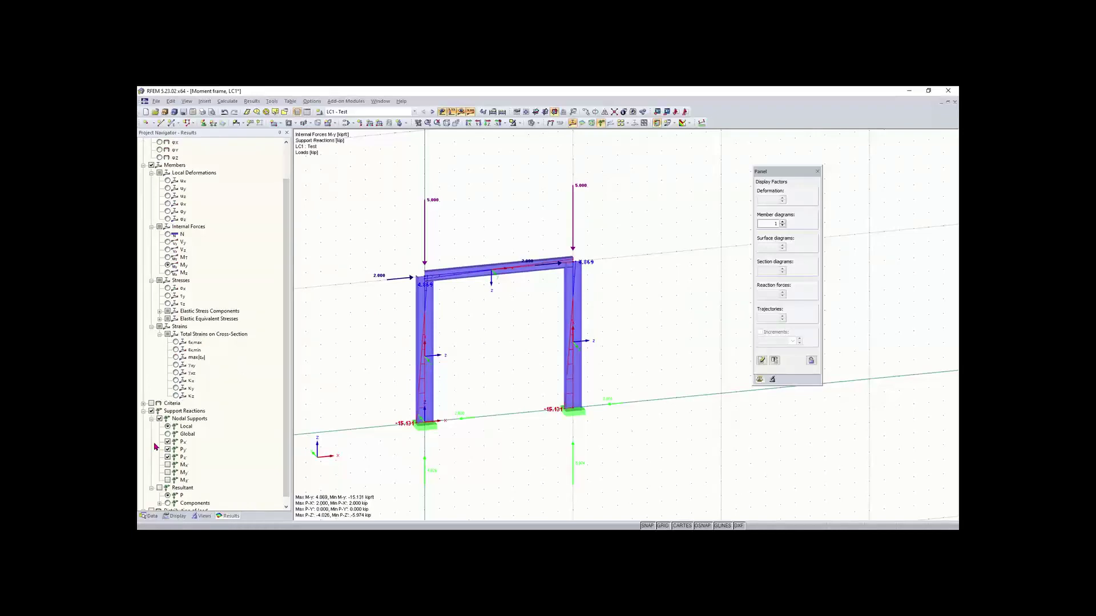
pyautogui.scroll(-1, 156, 446)
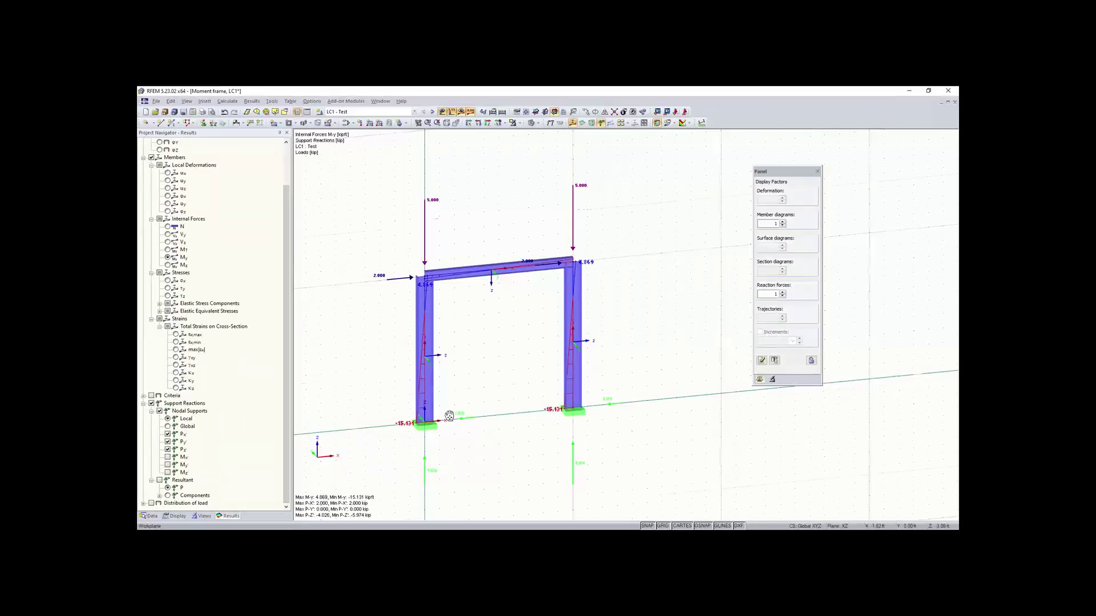
pyautogui.moveTo(423, 469); pyautogui.dragTo(422, 417, button='middle')
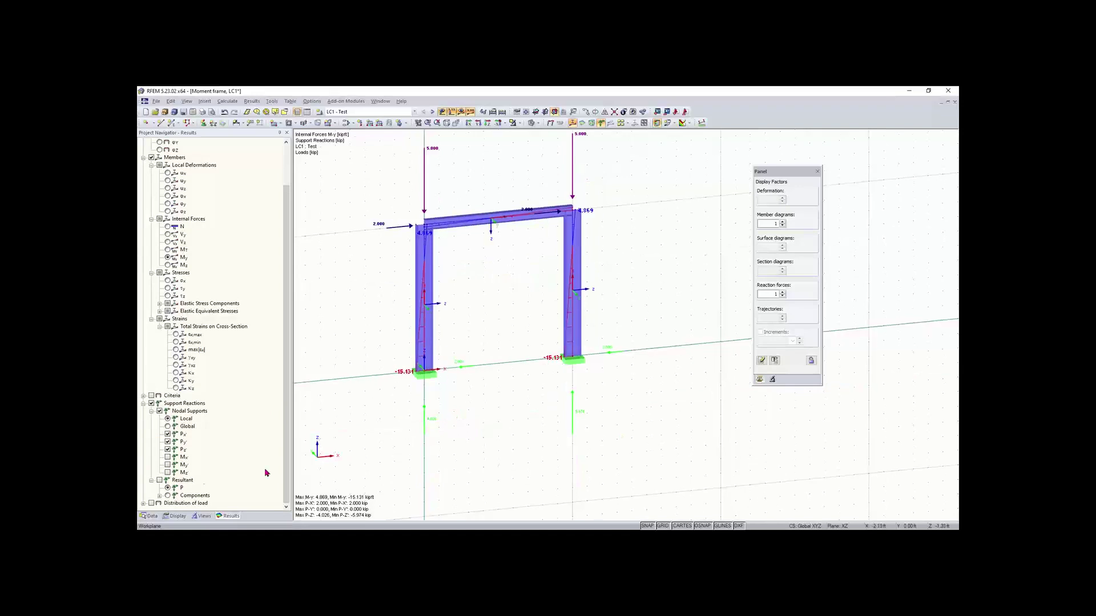
pyautogui.click(167, 458)
pyautogui.click(167, 465)
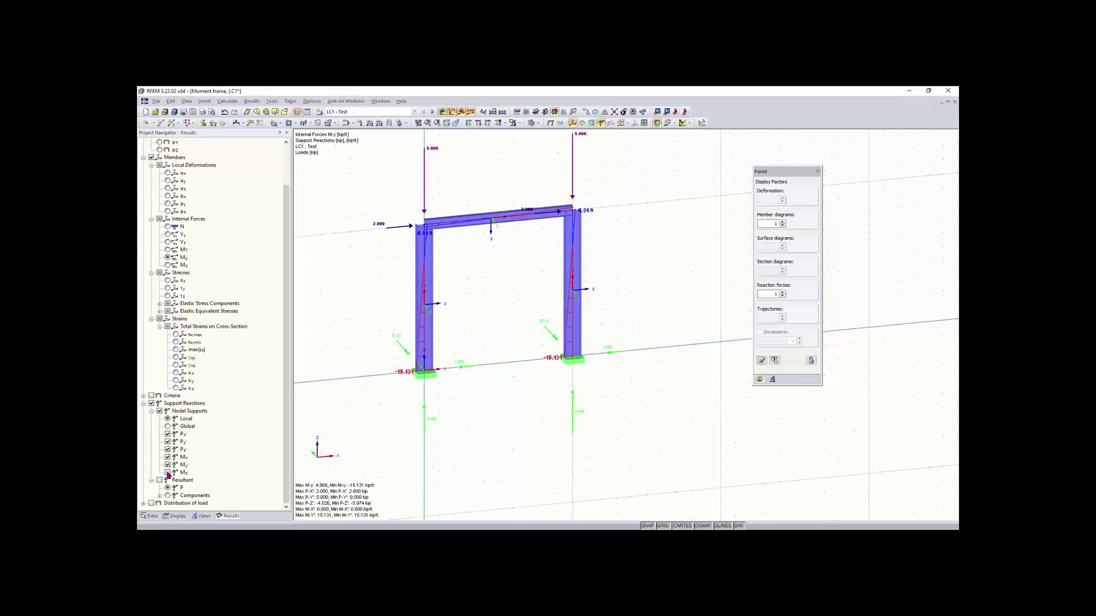
pyautogui.click(167, 472)
pyautogui.scroll(2, 445, 405)
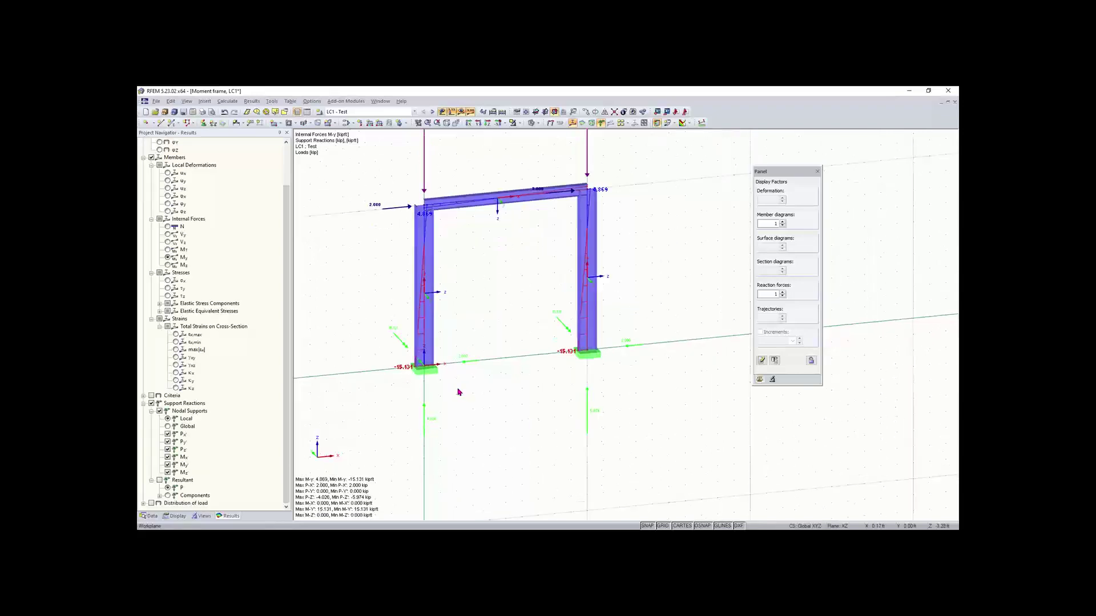
# Turn off the work plane grid and examine the base reactions of the whole frame in 3D
pyautogui.keyDown('ctrl'); pyautogui.moveTo(520, 363); pyautogui.dragTo(393, 366, button='middle'); pyautogui.keyUp('ctrl')
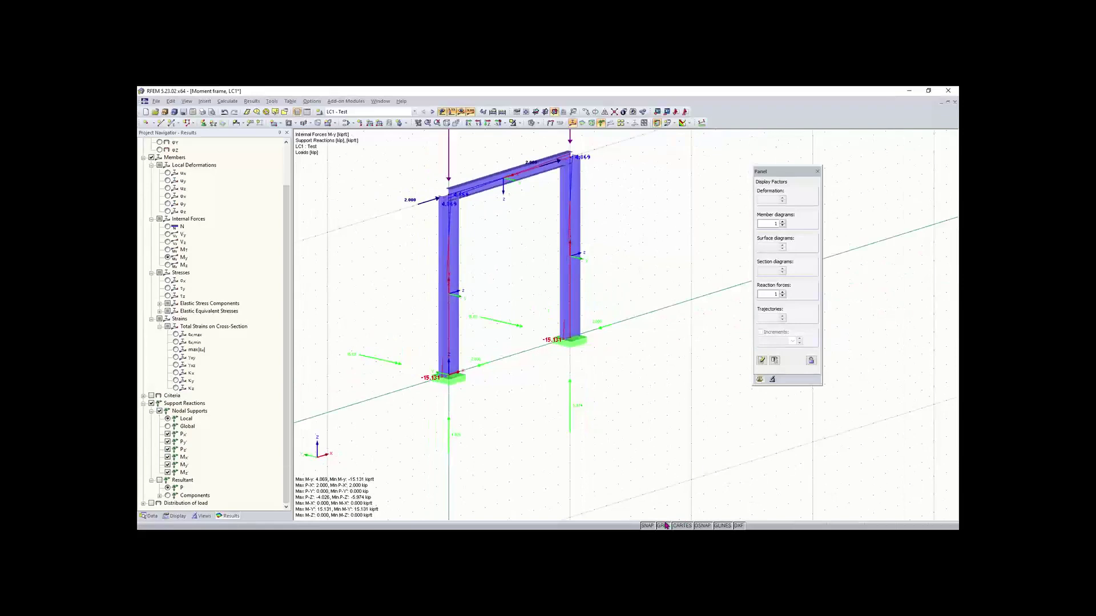
pyautogui.scroll(-1, 528, 386)
pyautogui.moveTo(527, 386); pyautogui.dragTo(548, 417, button='middle')
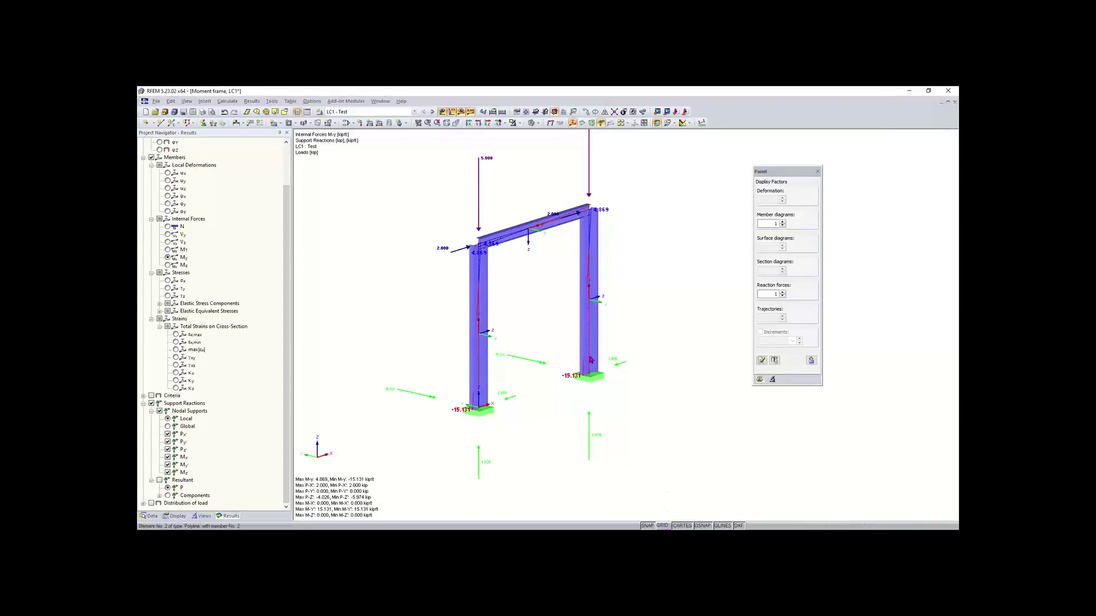
pyautogui.scroll(-1, 590, 319)
pyautogui.moveTo(591, 317); pyautogui.dragTo(581, 336, button='middle')
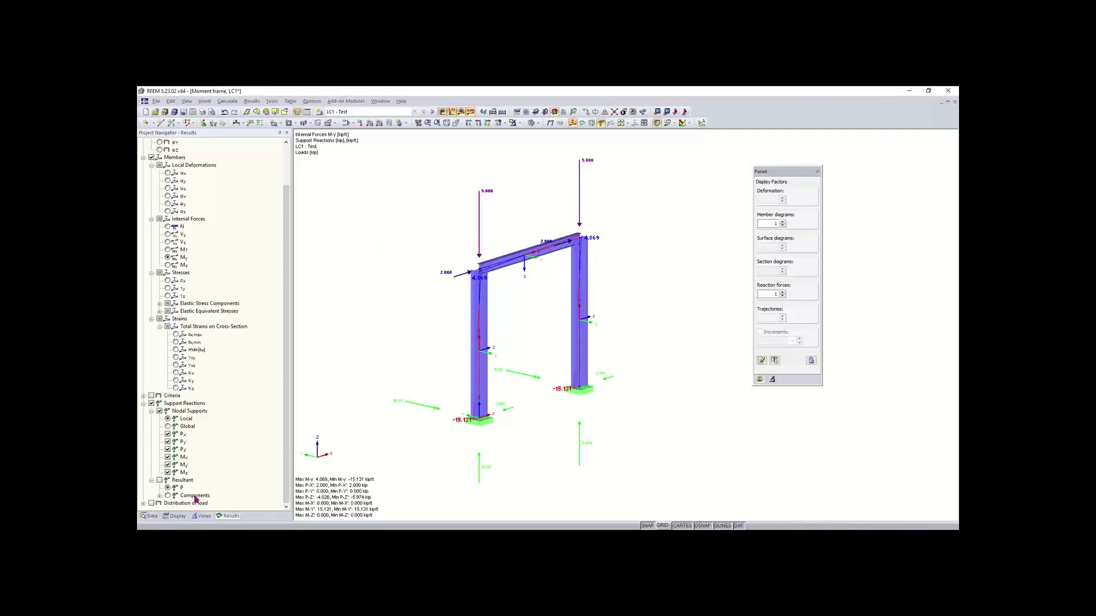
# Run the RF-STABILITY eigenvalue analysis for load case LC1 and display the first buckling mode graphically on the frame
pyautogui.click(151, 516)
pyautogui.scroll(-10, 244, 322)
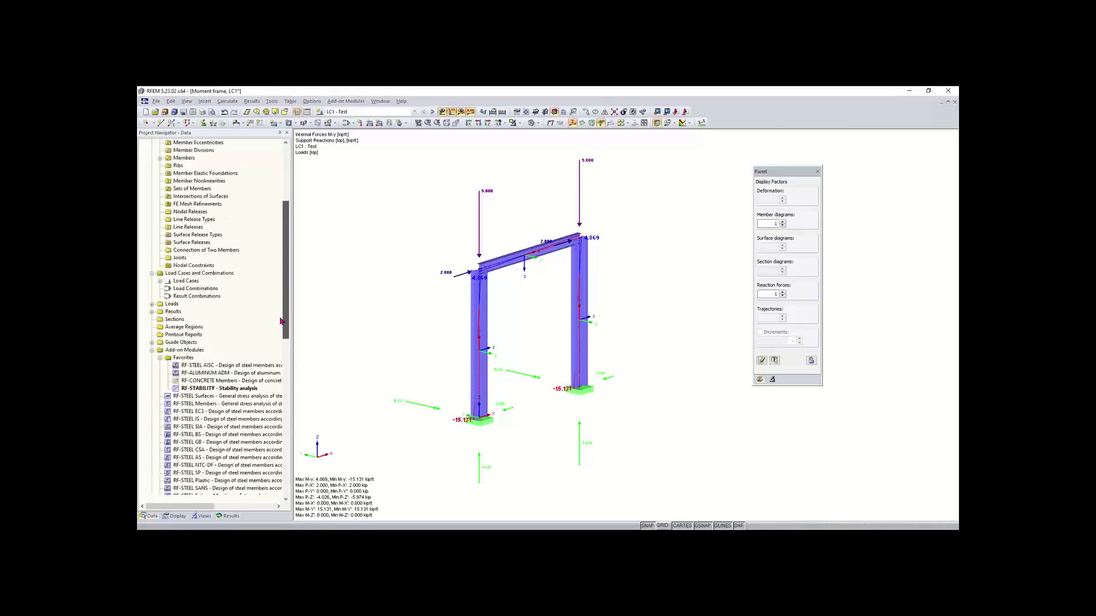
pyautogui.doubleClick(227, 311)
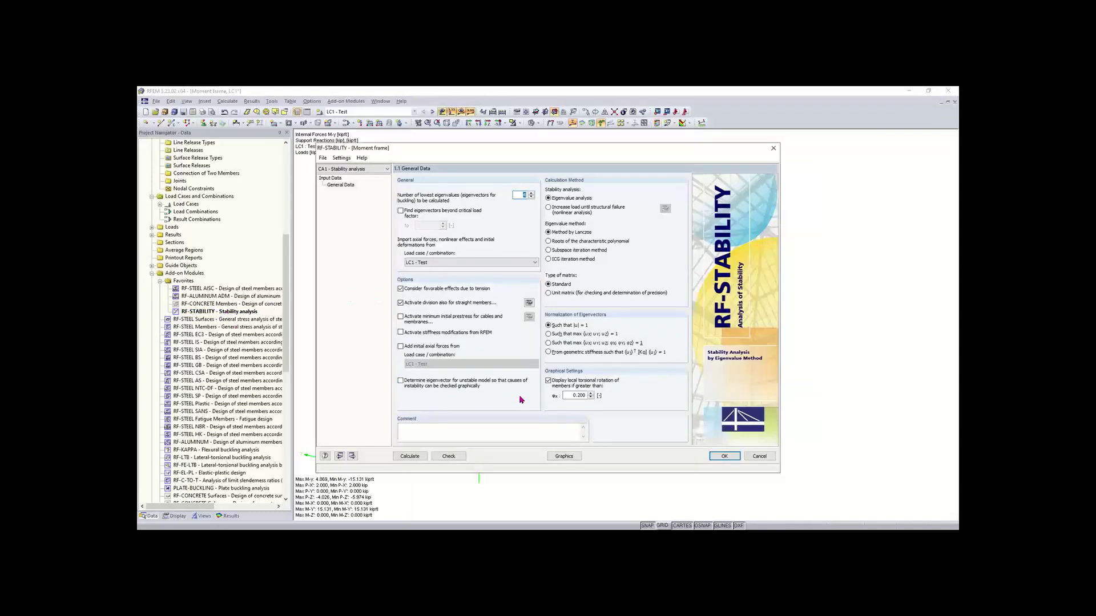
pyautogui.click(410, 456)
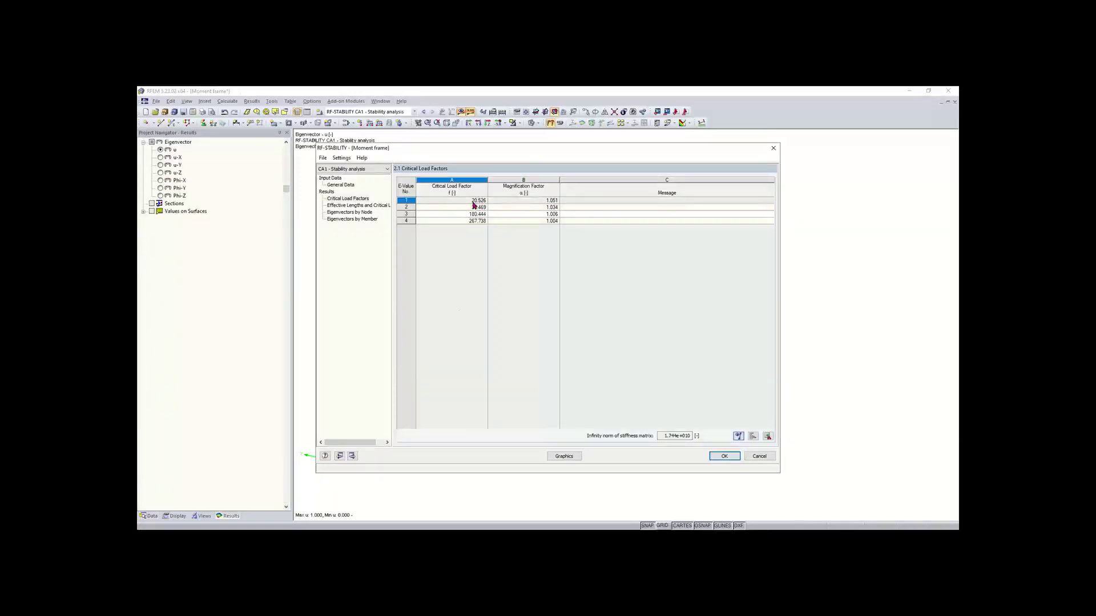
pyautogui.click(564, 456)
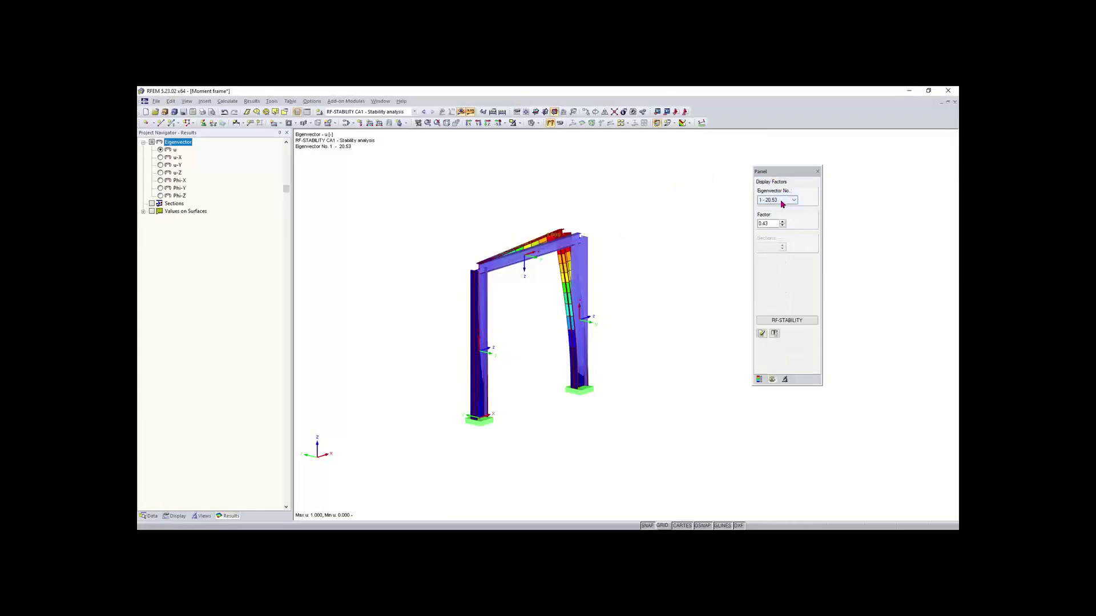
# Examine the frame's first buckling mode in orthogonal views, including along the beam axis
pyautogui.click(482, 124)
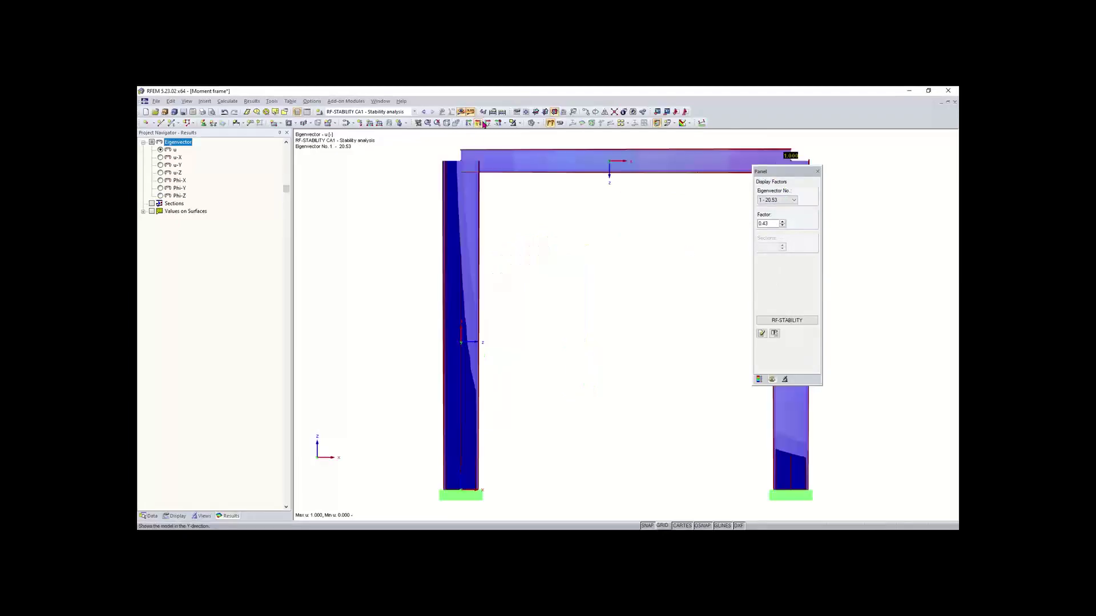
pyautogui.click(488, 124)
pyautogui.scroll(-2, 557, 209)
pyautogui.moveTo(563, 213); pyautogui.dragTo(457, 208, button='middle')
pyautogui.click(469, 123)
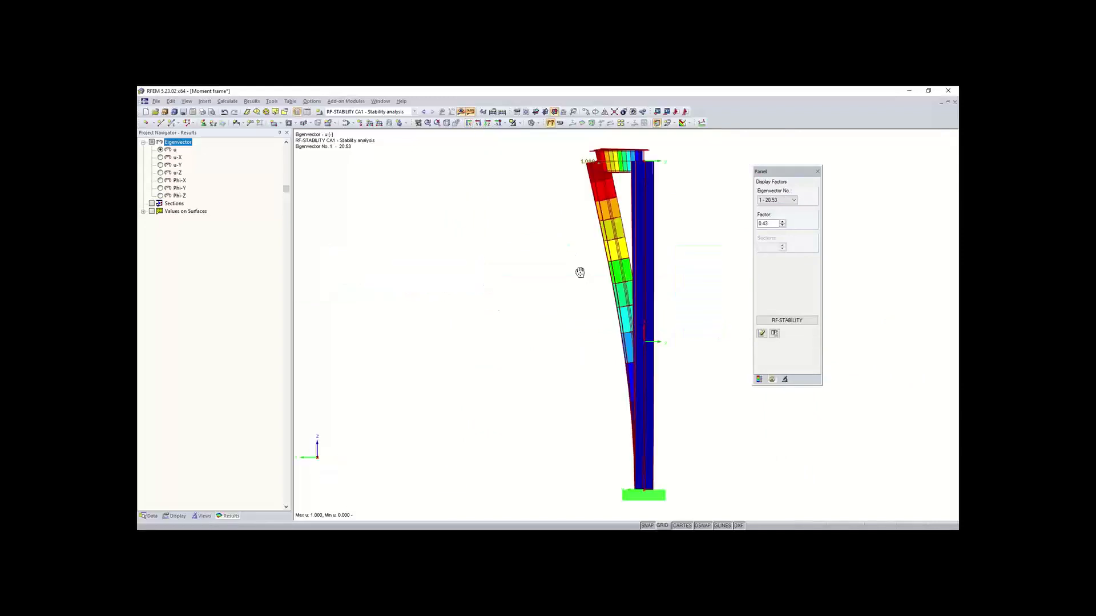
pyautogui.moveTo(579, 272); pyautogui.dragTo(480, 286, button='middle')
# Review eigenvectors 2, 3 and 4 one after another and return to eigenvector 1 in a 3D view
pyautogui.click(779, 200)
pyautogui.click(778, 209)
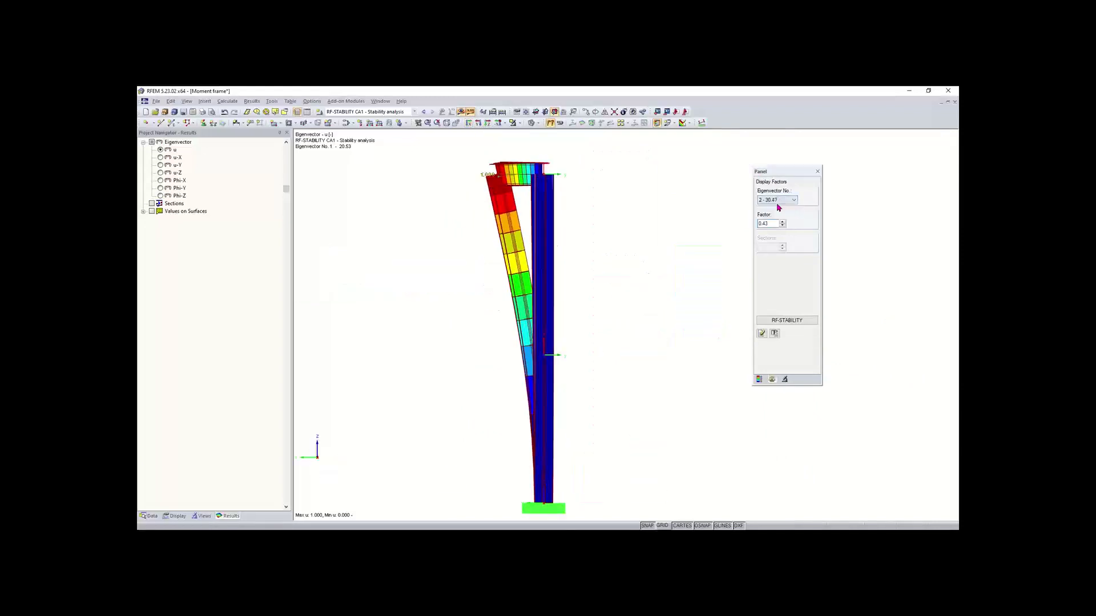
pyautogui.click(779, 200)
pyautogui.click(778, 215)
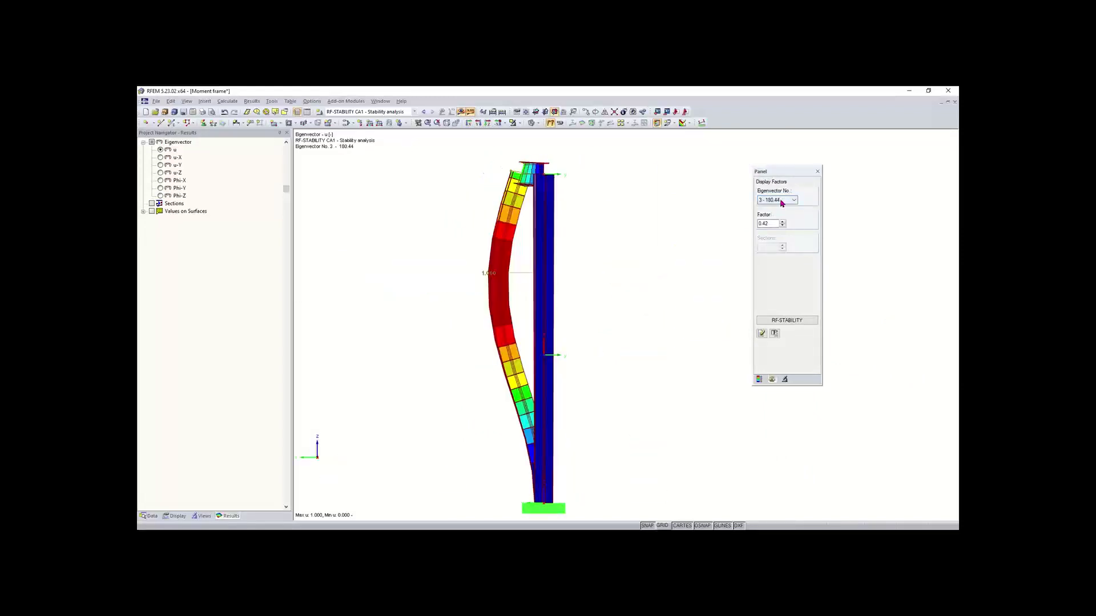
pyautogui.click(781, 200)
pyautogui.click(776, 222)
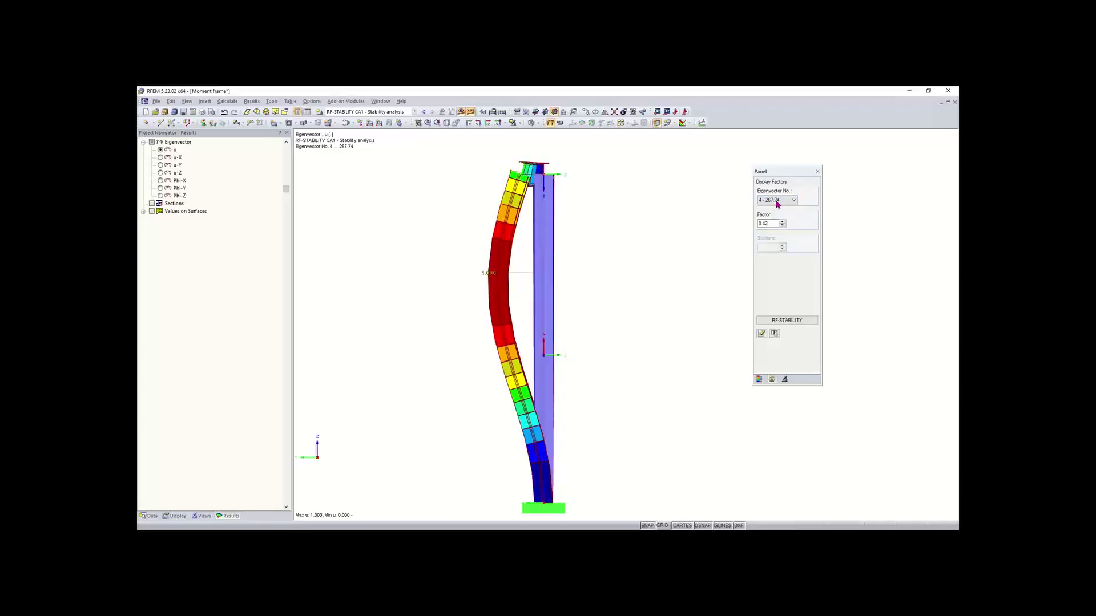
pyautogui.click(777, 200)
pyautogui.click(774, 203)
pyautogui.keyDown('ctrl'); pyautogui.moveTo(635, 287); pyautogui.dragTo(565, 359, button='middle'); pyautogui.keyUp('ctrl')
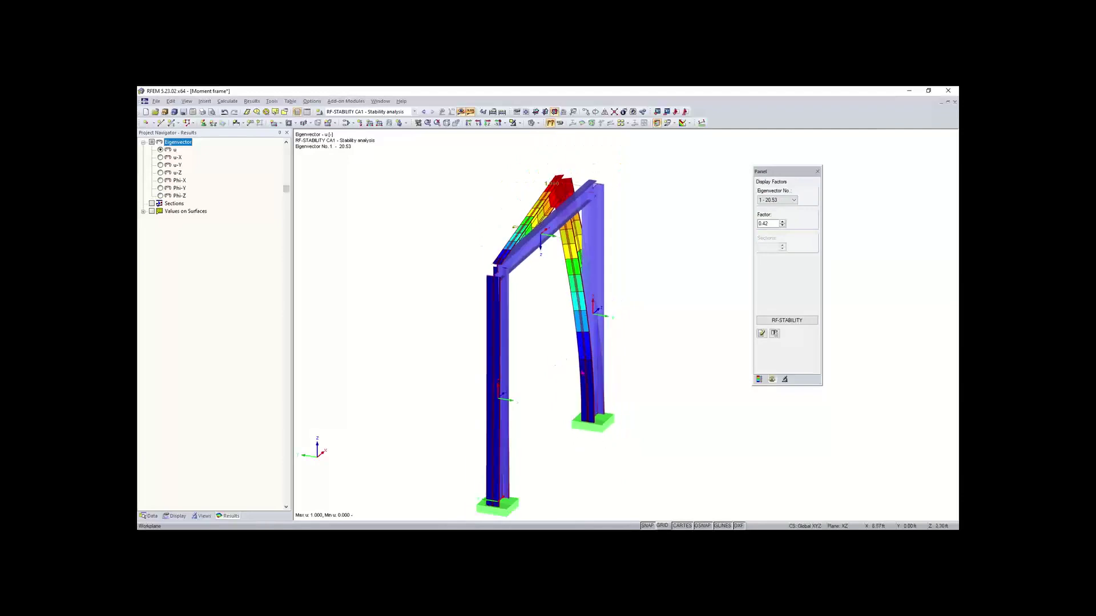
pyautogui.keyDown('ctrl'); pyautogui.moveTo(665, 286); pyautogui.dragTo(670, 203, button='middle'); pyautogui.keyUp('ctrl')
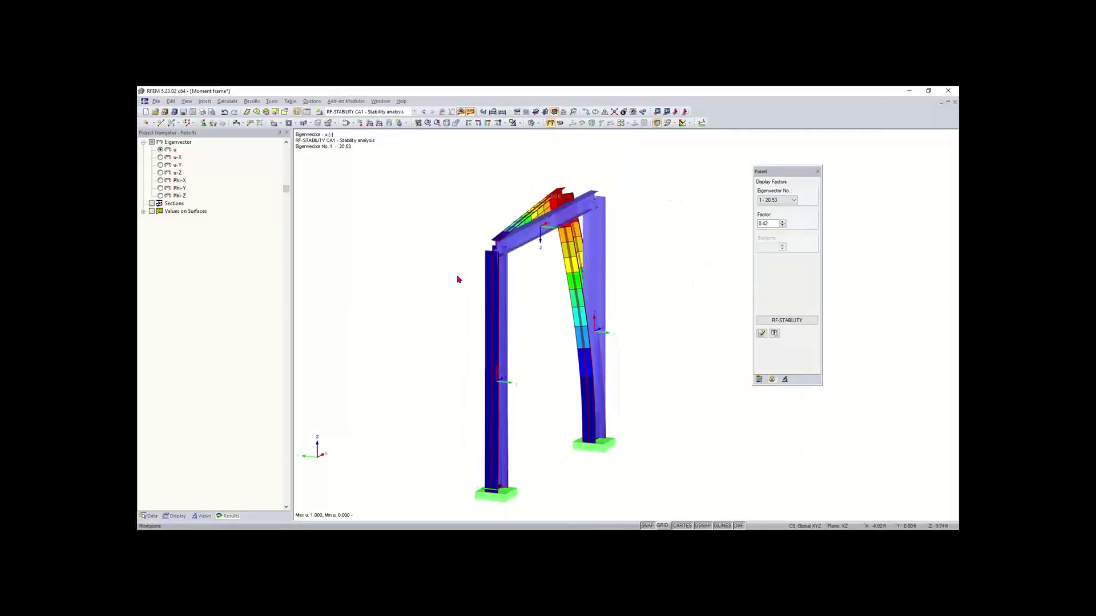
# Add a nodal support at both column top nodes (2 and 4) that restrains only the displacement in Y
pyautogui.moveTo(456, 278); pyautogui.dragTo(660, 174)
pyautogui.doubleClick(594, 201)
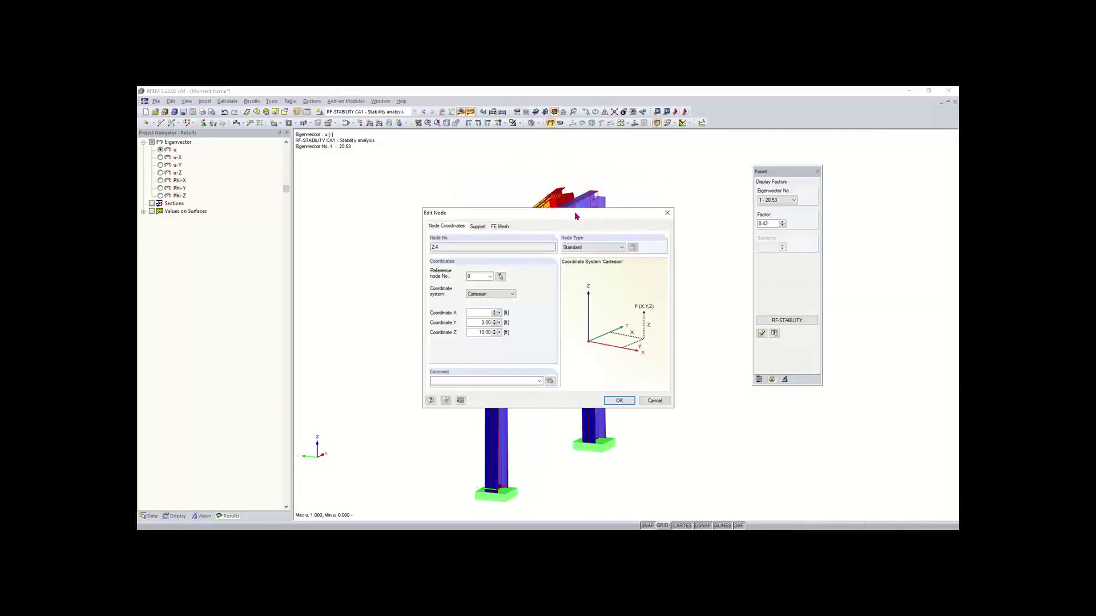
pyautogui.click(666, 213)
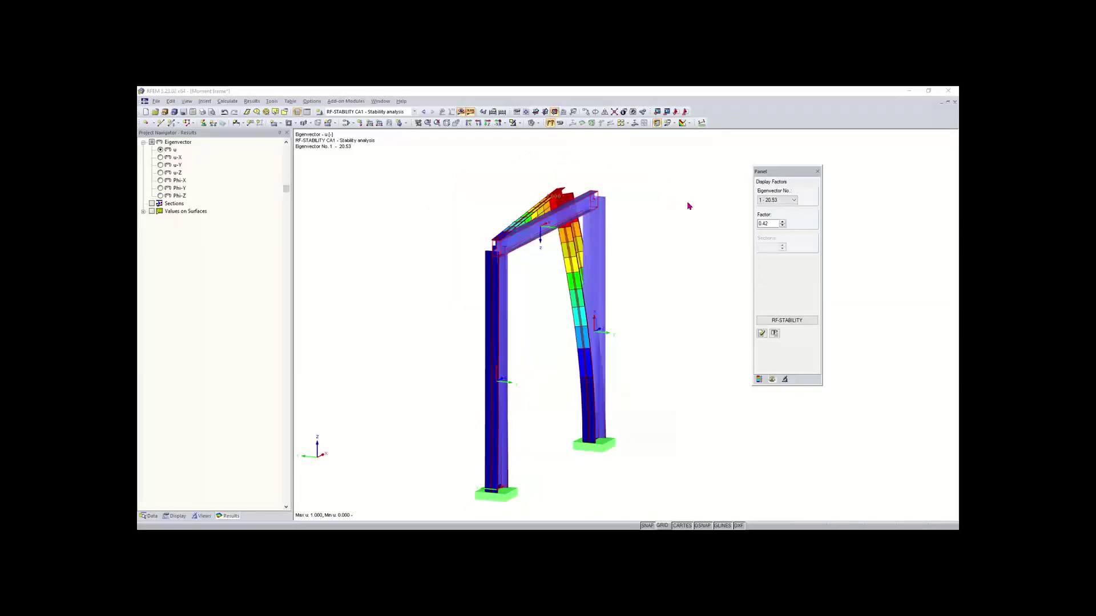
pyautogui.click(203, 122)
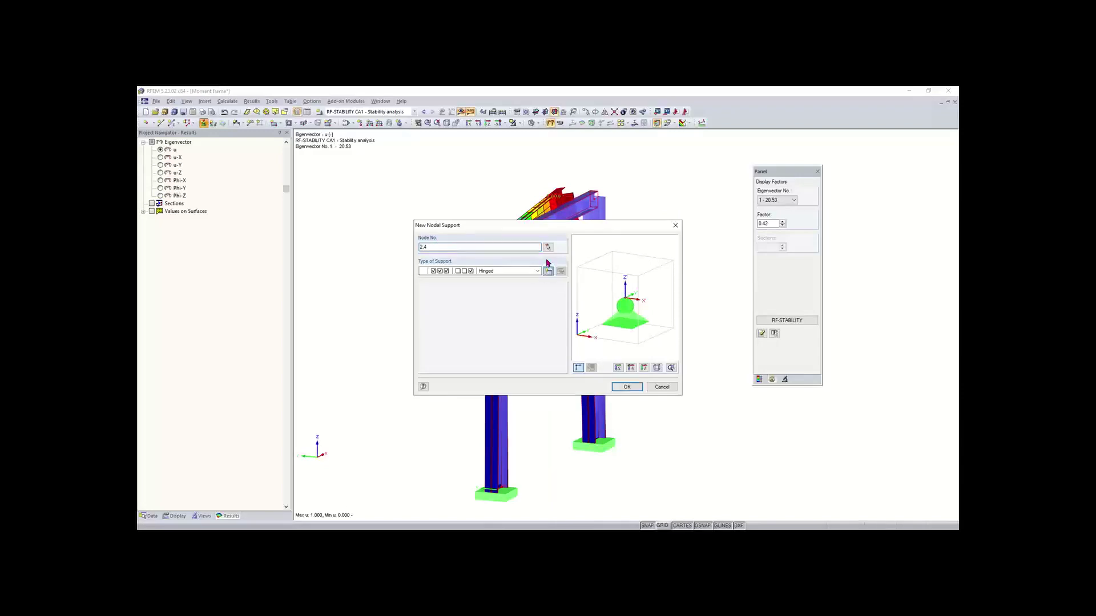
pyautogui.click(548, 270)
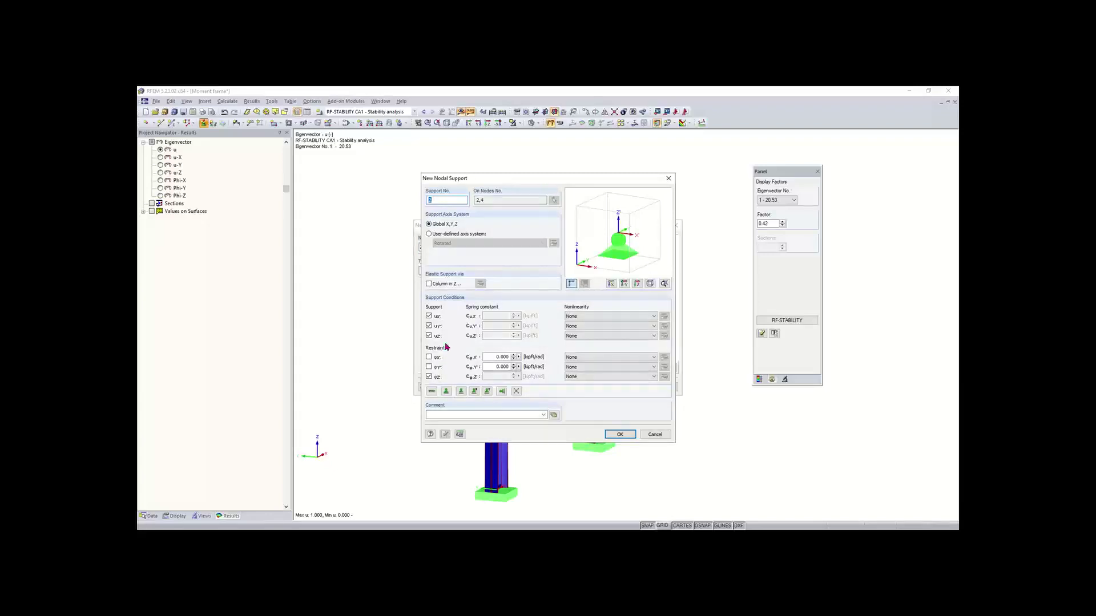
pyautogui.click(429, 335)
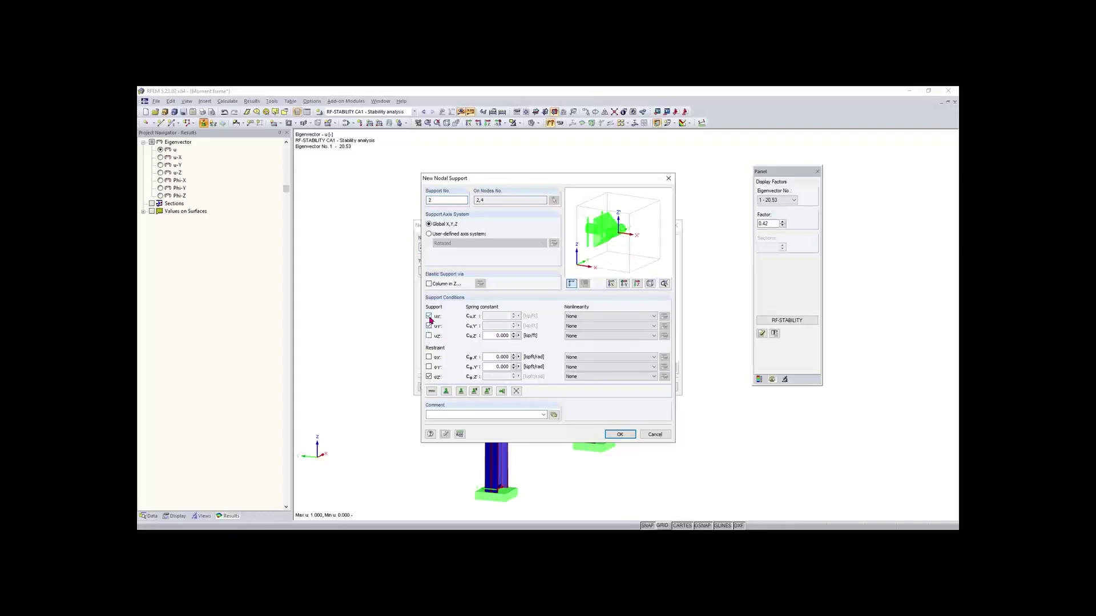
pyautogui.click(429, 316)
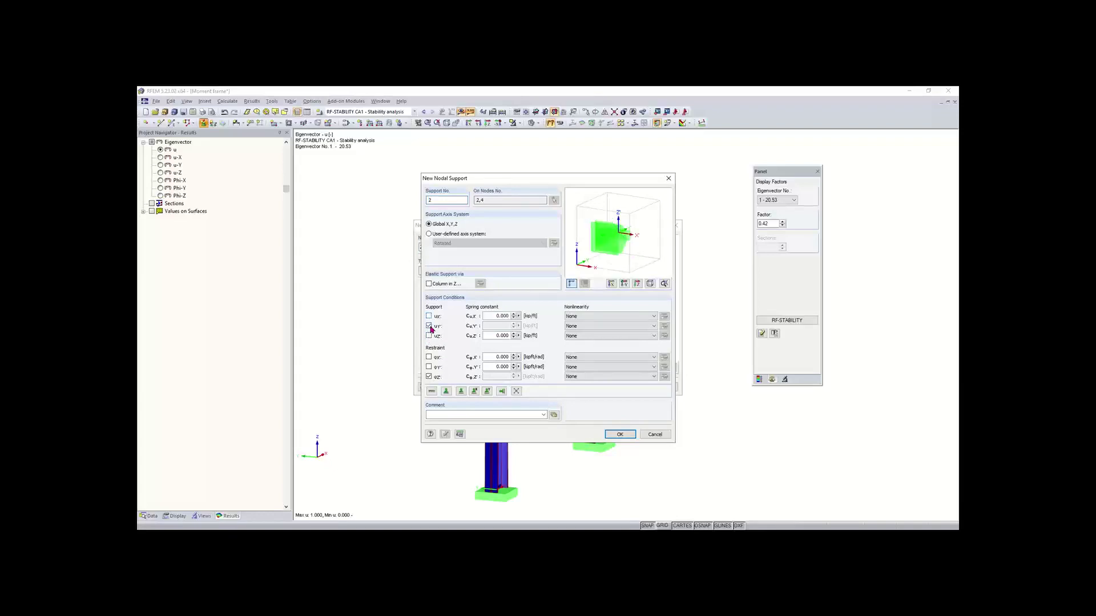
pyautogui.click(428, 376)
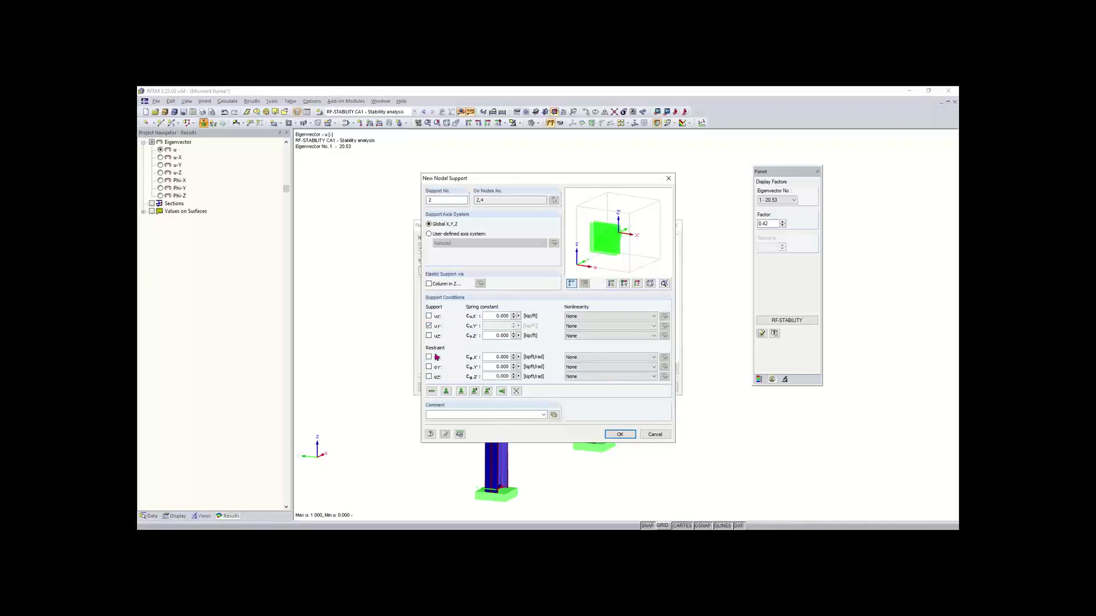
pyautogui.click(619, 436)
pyautogui.click(626, 388)
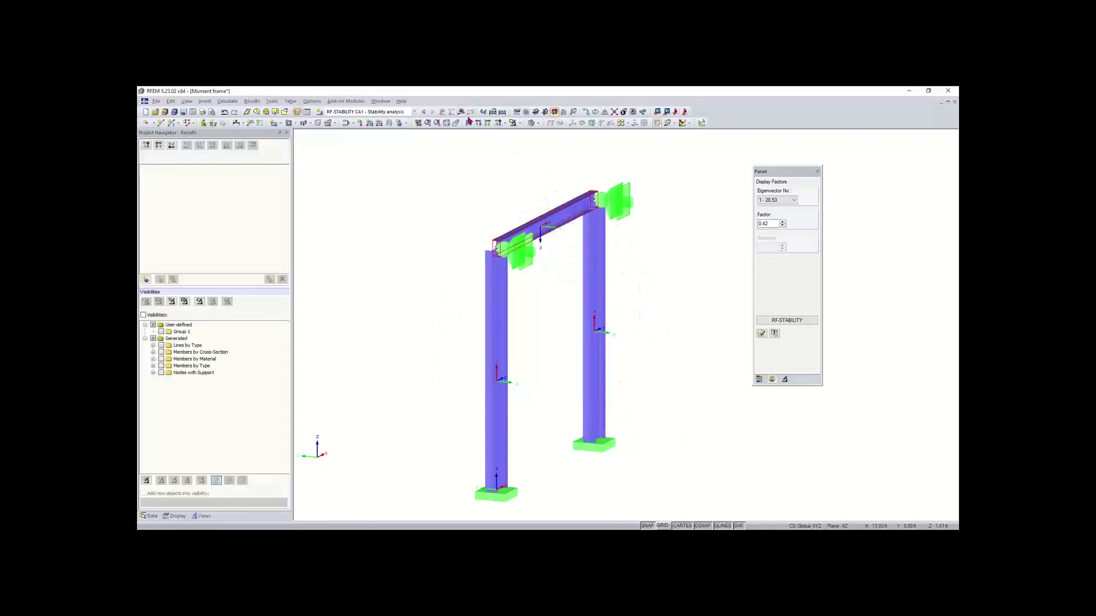
# Recalculate the stability analysis with the column top supports and display the first buckling mode in 3D
pyautogui.click(502, 113)
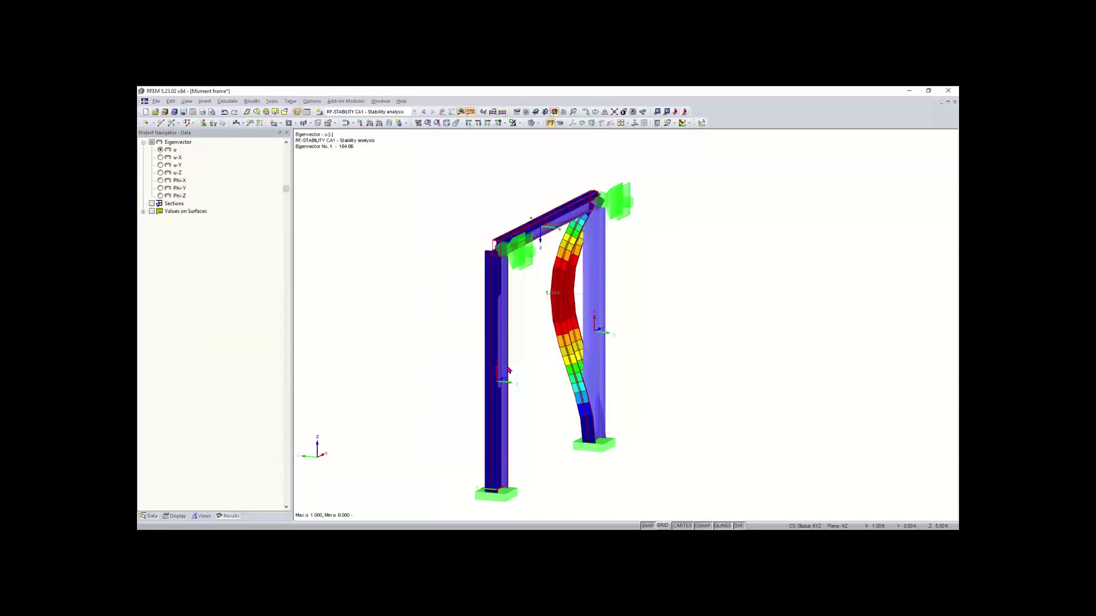
pyautogui.moveTo(625, 256)
pyautogui.keyDown('ctrl'); pyautogui.mouseDown(button='middle')
pyautogui.moveTo(714, 252)
pyautogui.moveTo(519, 255)
pyautogui.moveTo(621, 265)
pyautogui.mouseUp(button='middle'); pyautogui.keyUp('ctrl')
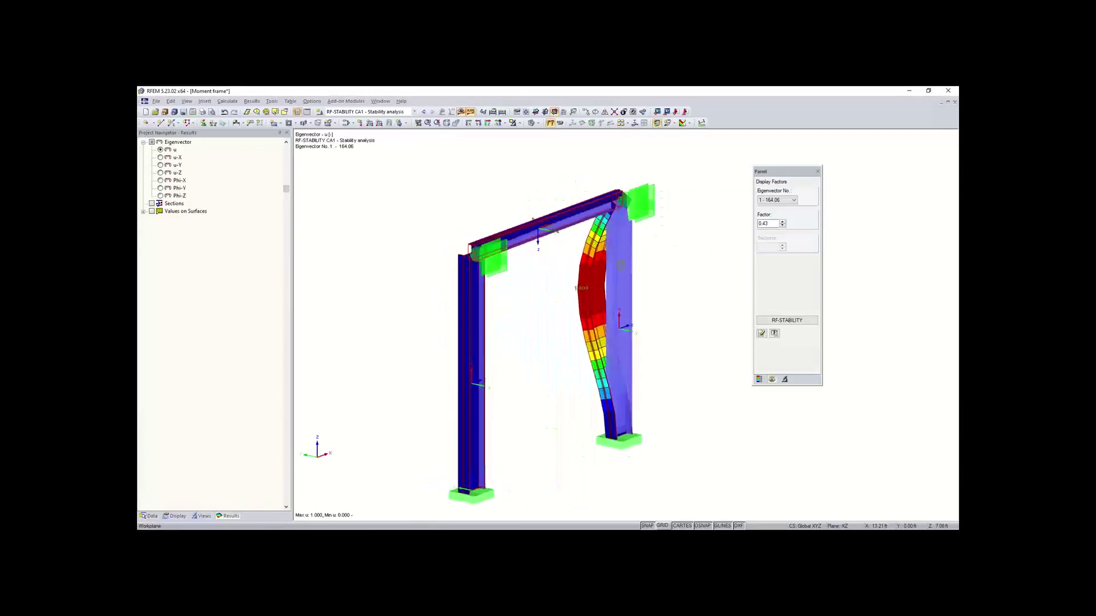
pyautogui.moveTo(621, 266); pyautogui.dragTo(769, 267, button='right')
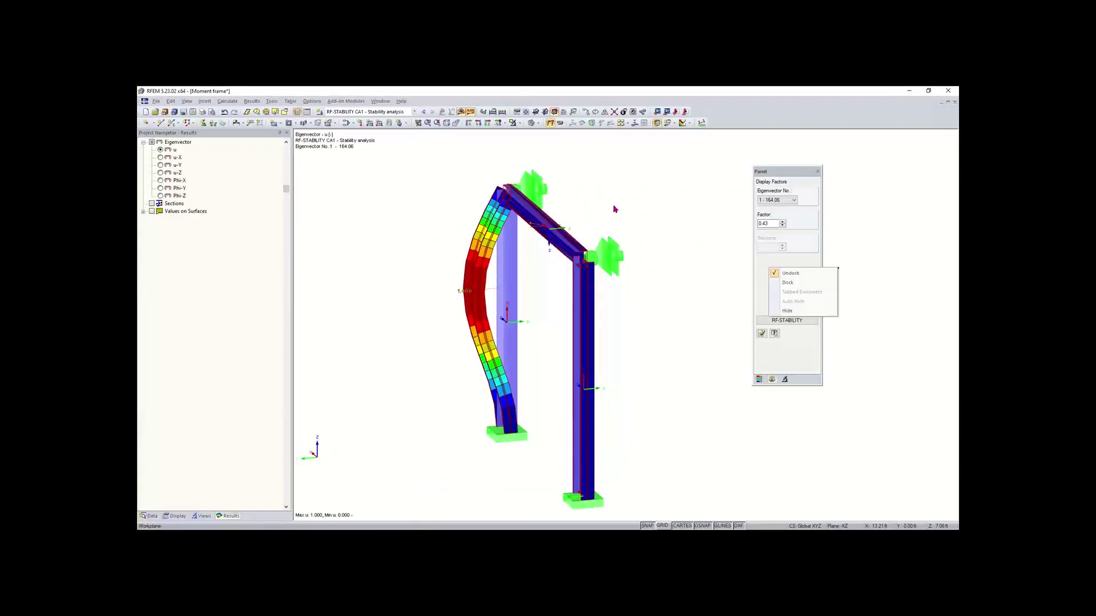
# Review the buckling shapes of eigenvectors 2, 3 and 4 for the laterally supported frame
pyautogui.click(782, 200)
pyautogui.click(779, 214)
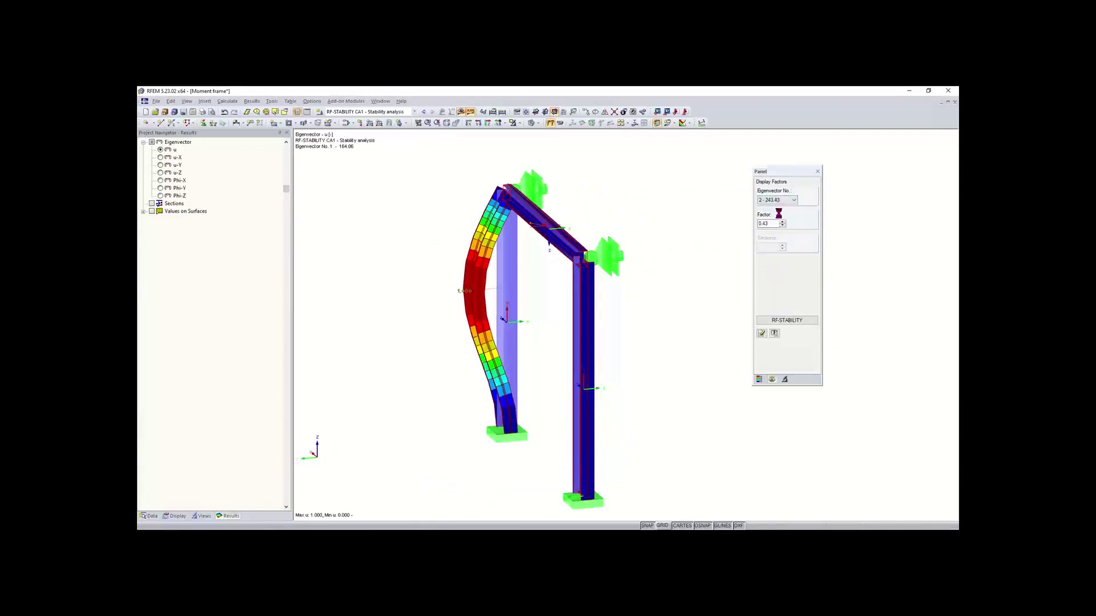
pyautogui.click(781, 200)
pyautogui.click(777, 219)
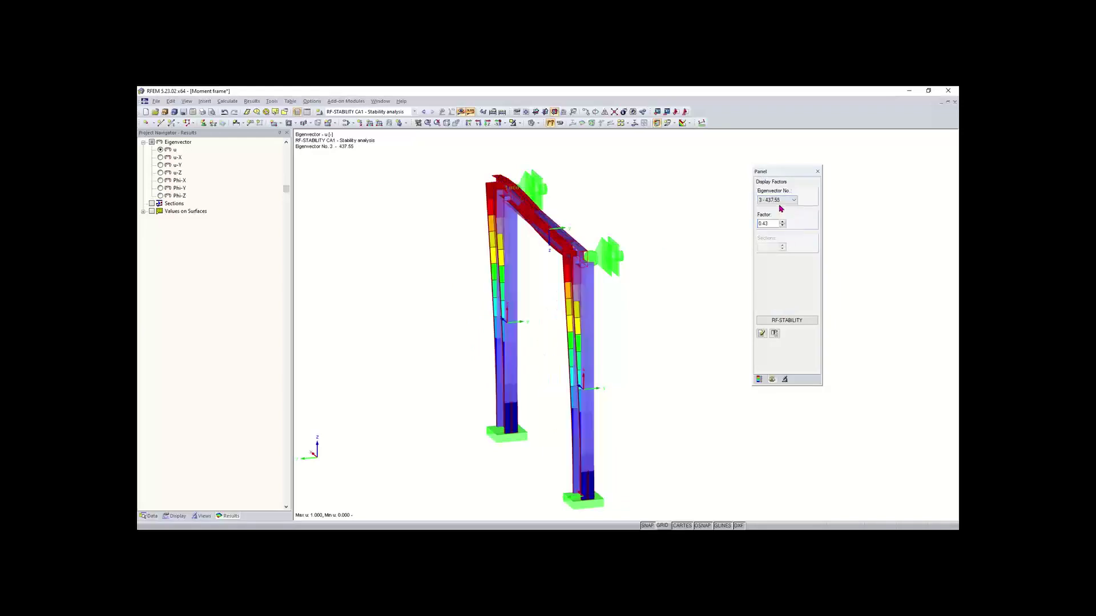
pyautogui.click(782, 200)
pyautogui.click(775, 225)
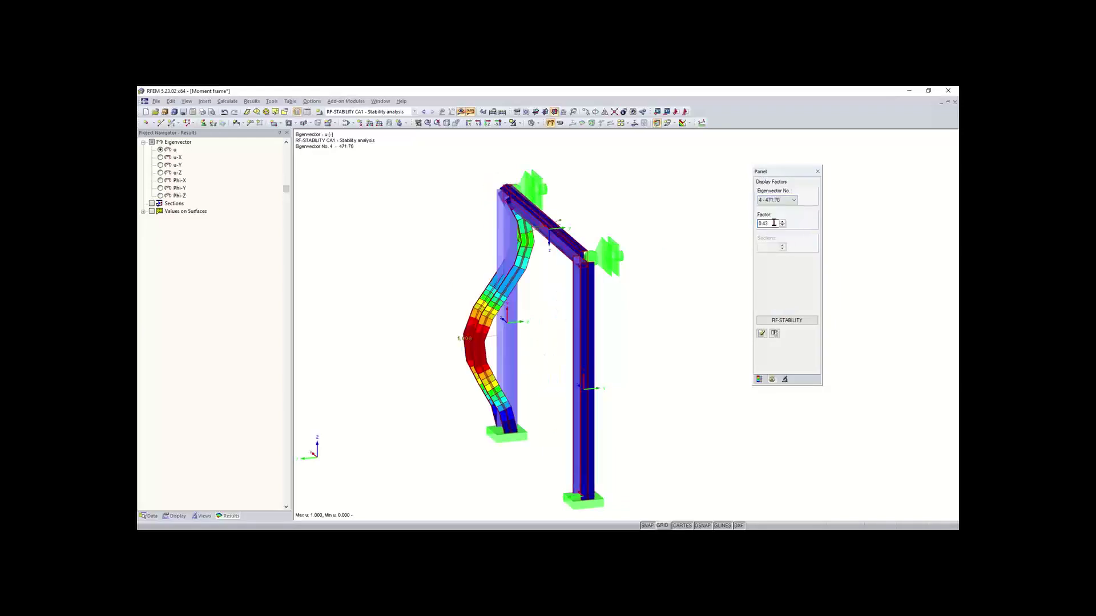
# Reopen the RF-STABILITY results, check the critical load factors of the supported frame and close the module
pyautogui.click(146, 515)
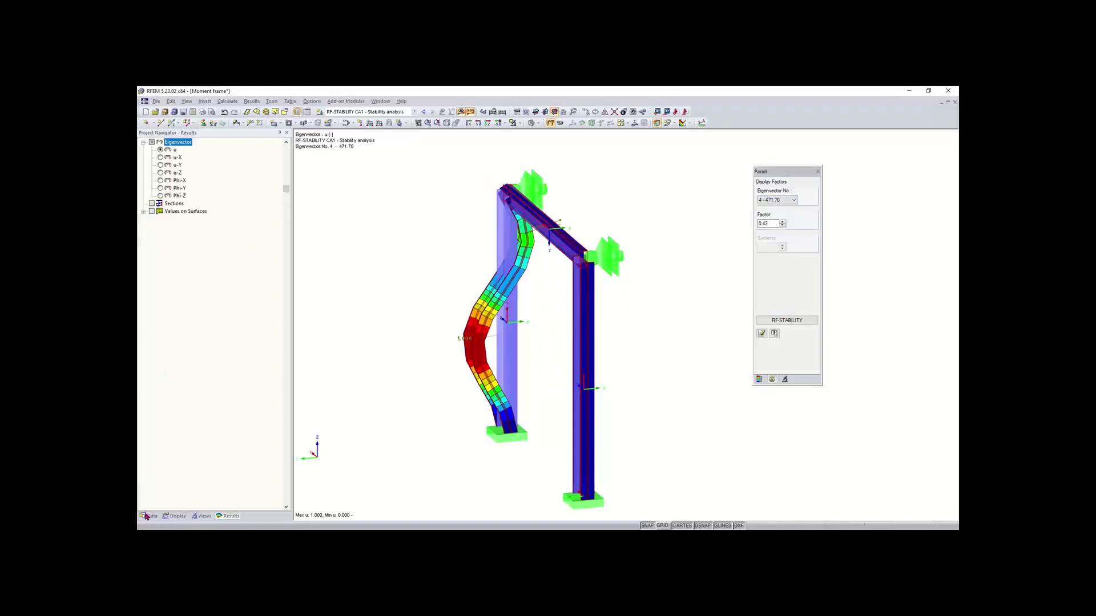
pyautogui.click(226, 305)
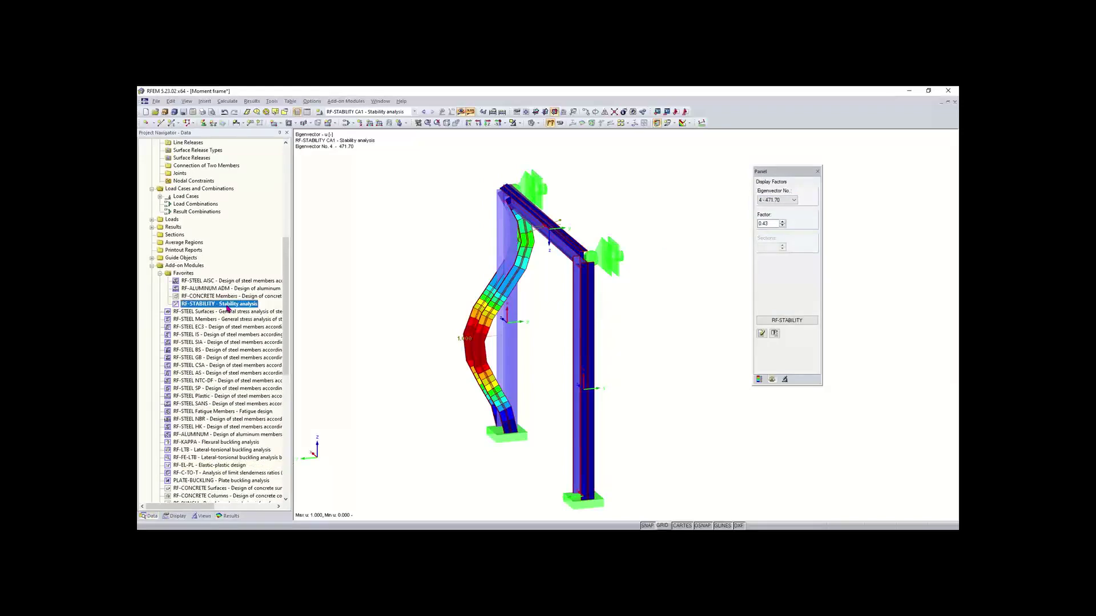
pyautogui.doubleClick(226, 305)
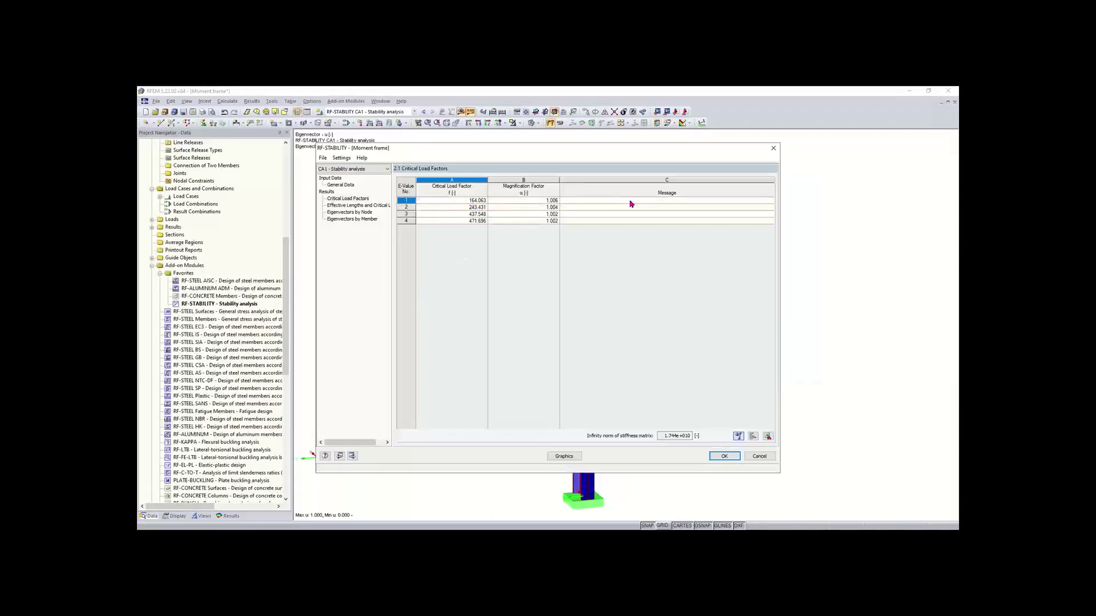
pyautogui.click(773, 147)
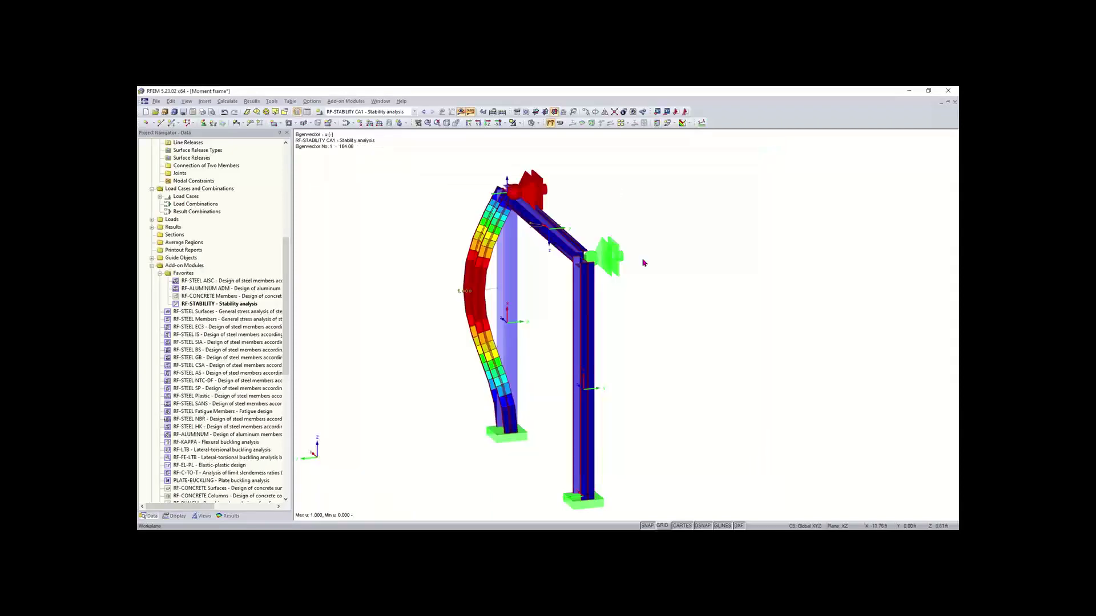
pyautogui.keyDown('ctrl'); pyautogui.moveTo(647, 266); pyautogui.dragTo(423, 284, button='middle'); pyautogui.keyUp('ctrl')
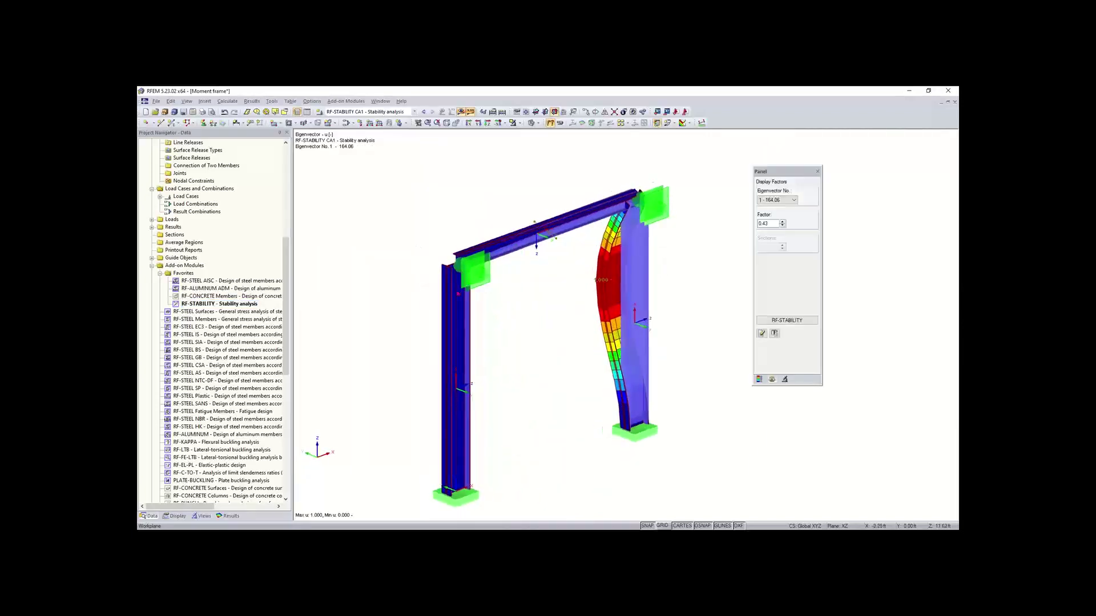
pyautogui.scroll(-2, 531, 328)
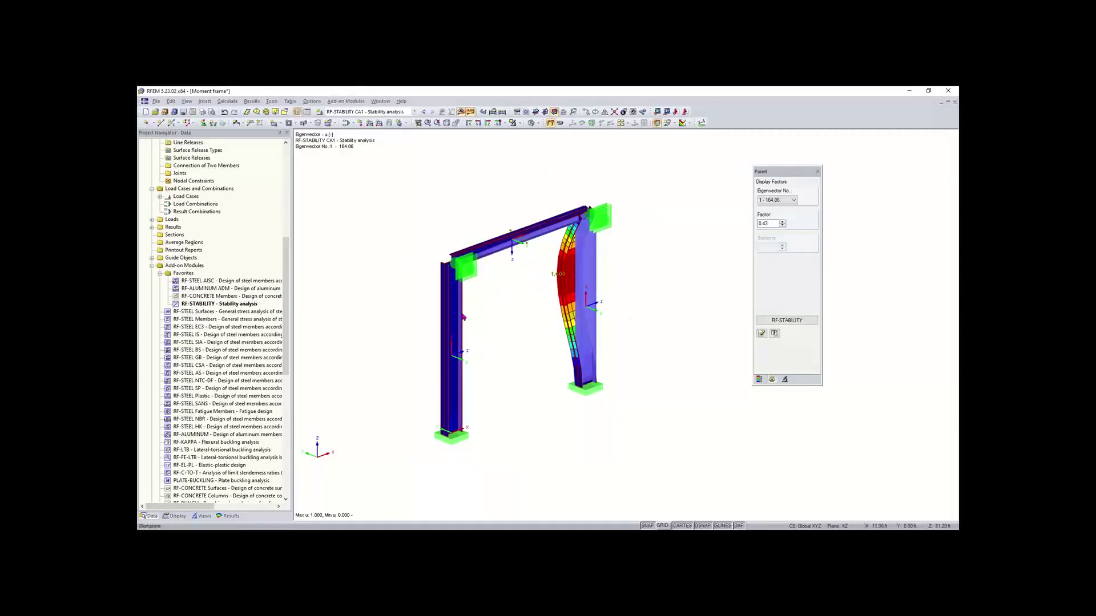
pyautogui.click(446, 122)
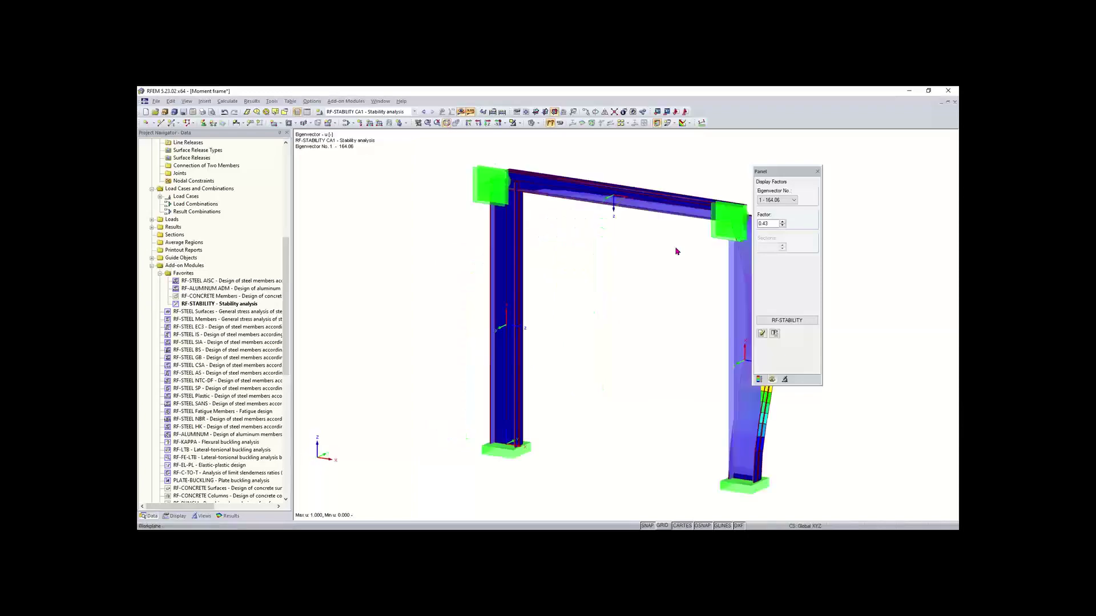
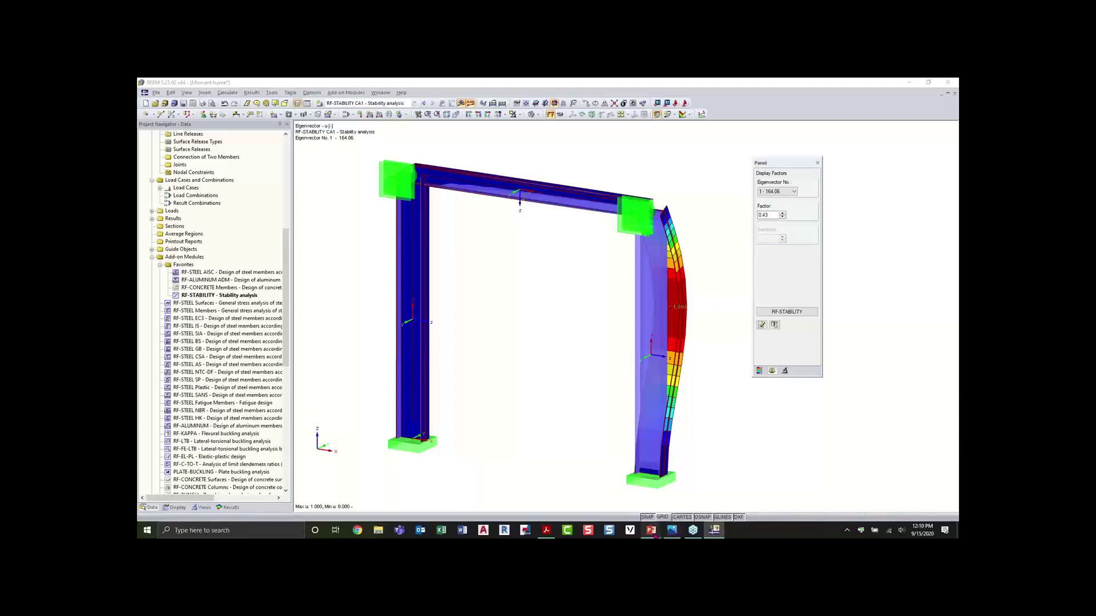
pyautogui.moveTo(652, 535)
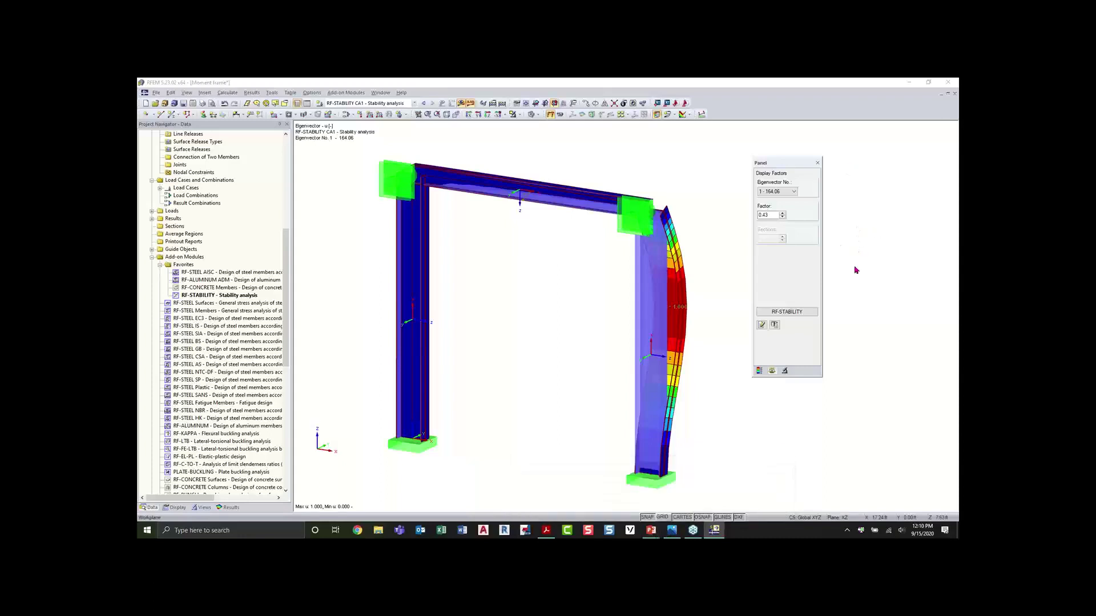
pyautogui.click(700, 501)
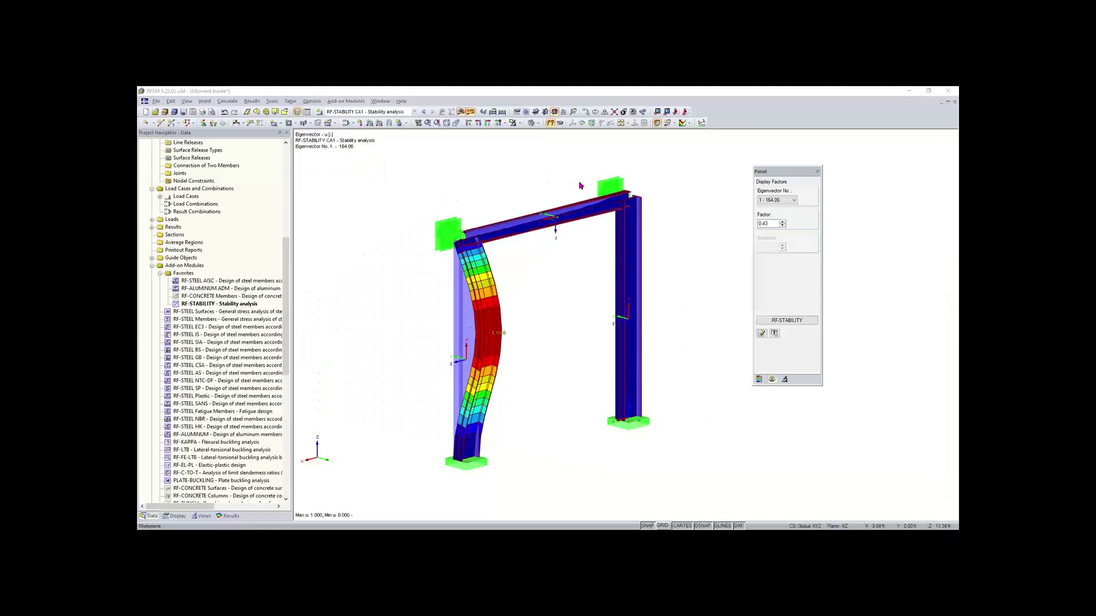
# Switch from the stability results to load case LC1 and hide the results so only its loads are displayed
pyautogui.moveTo(580, 183); pyautogui.dragTo(558, 204, button='middle')
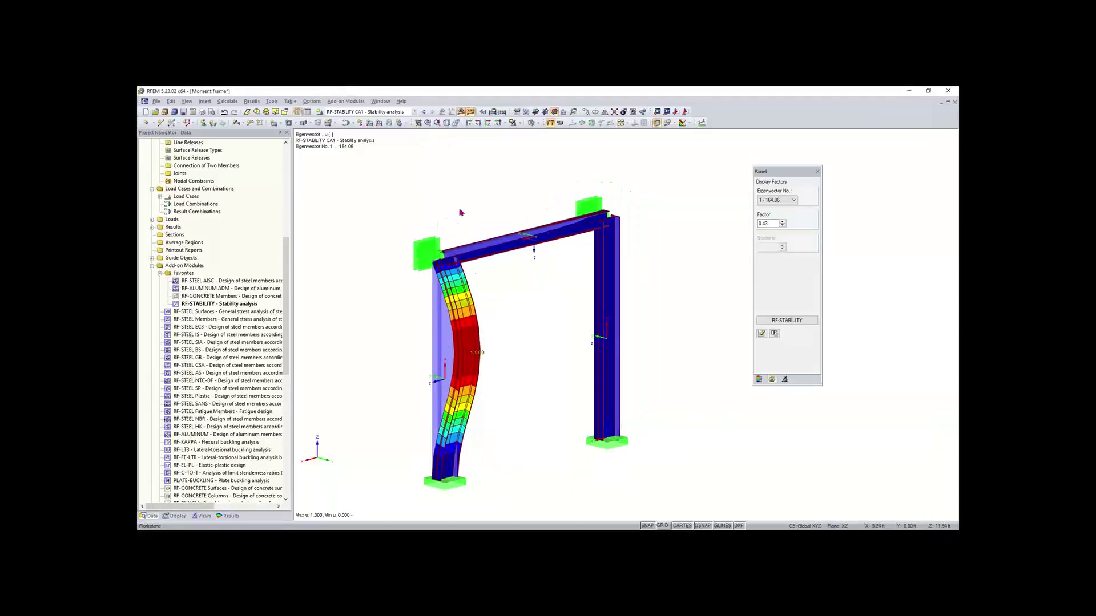
pyautogui.scroll(-1, 489, 204)
pyautogui.moveTo(489, 205); pyautogui.dragTo(480, 180, button='middle')
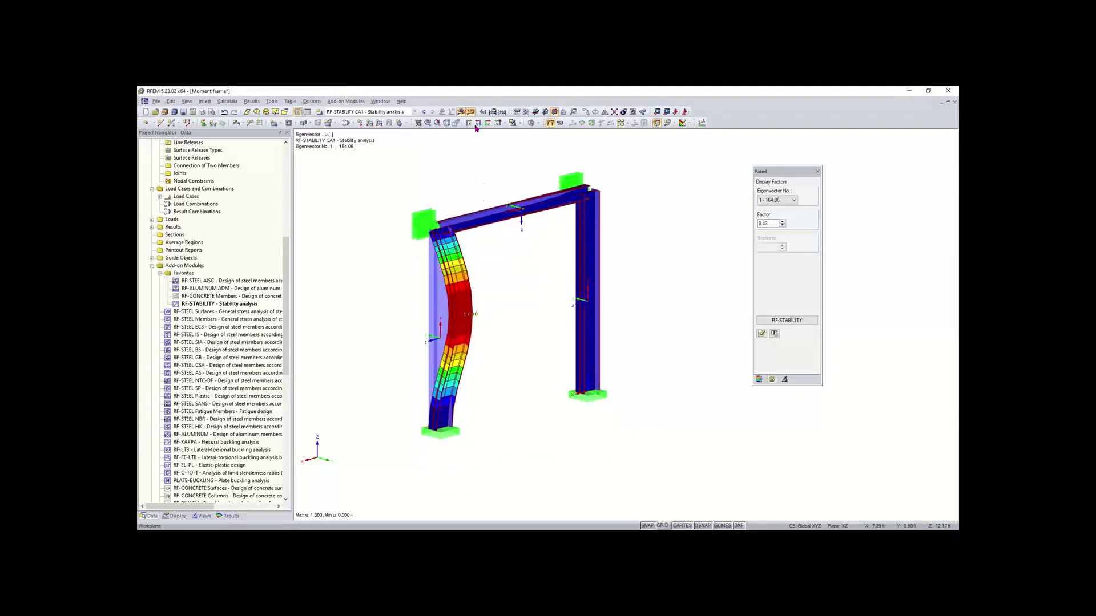
pyautogui.click(384, 112)
pyautogui.click(384, 120)
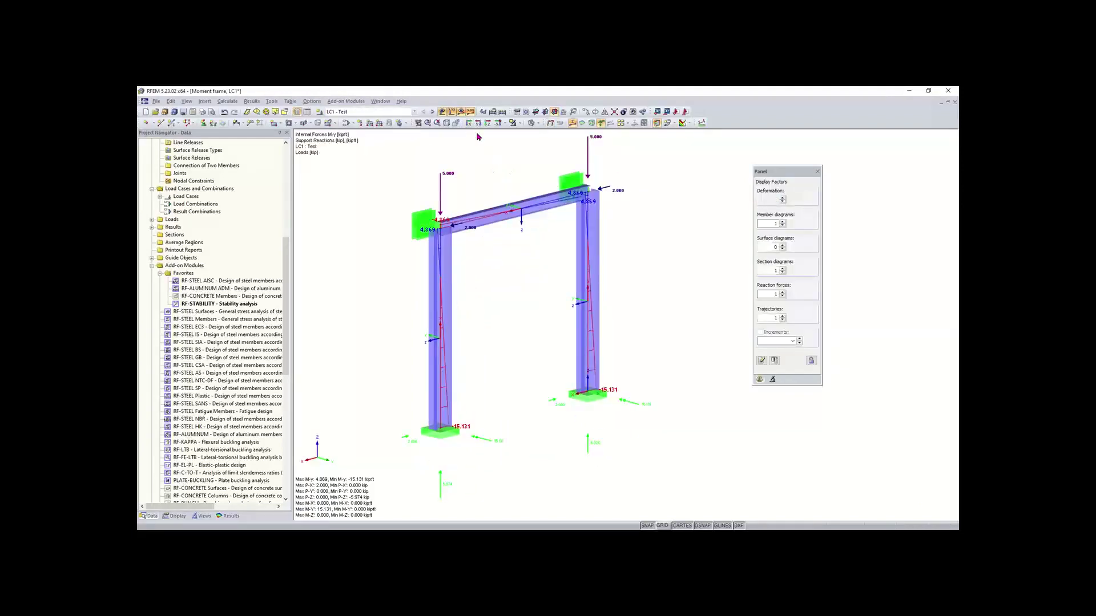
pyautogui.click(460, 113)
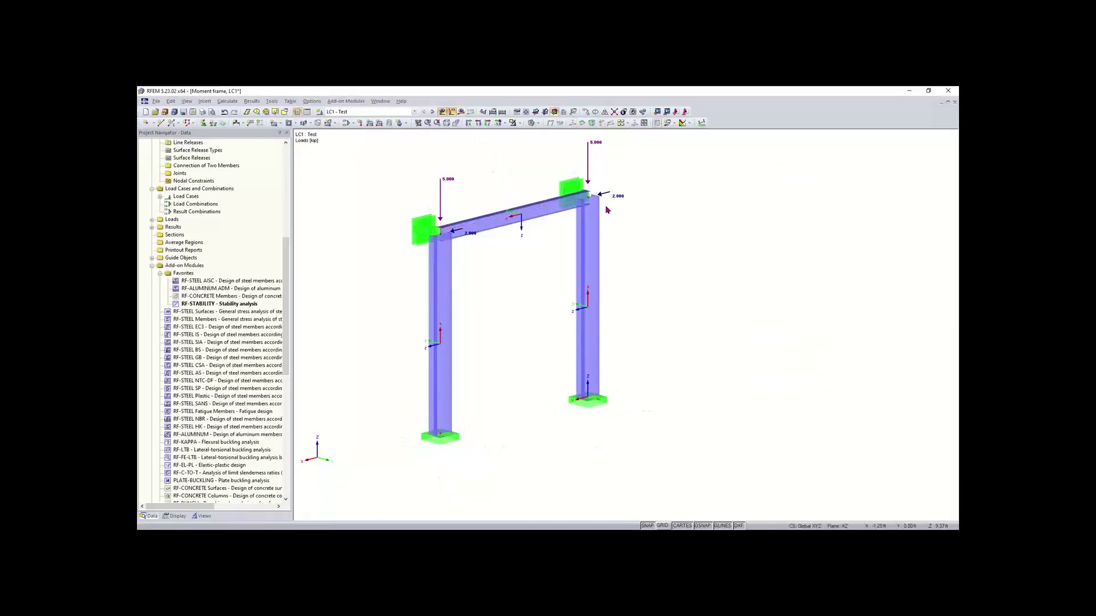
# Inspect the loads at the column tops and the component and direction options for a new nodal load, without creating one
pyautogui.moveTo(468, 235)
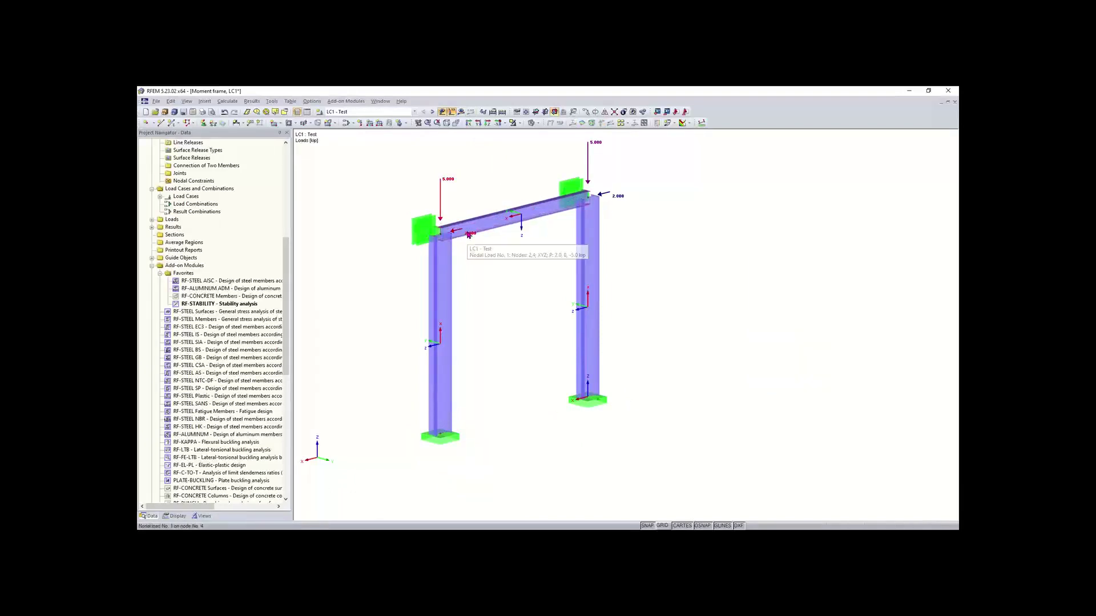
pyautogui.scroll(2, 468, 235)
pyautogui.scroll(1, 468, 234)
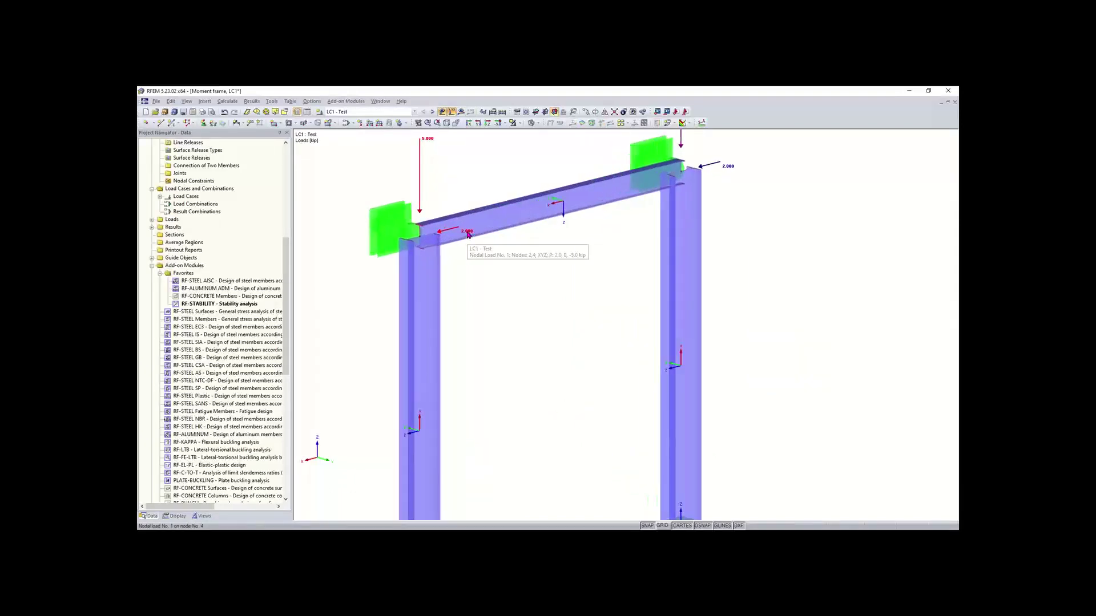
pyautogui.moveTo(468, 196); pyautogui.dragTo(450, 245, button='middle')
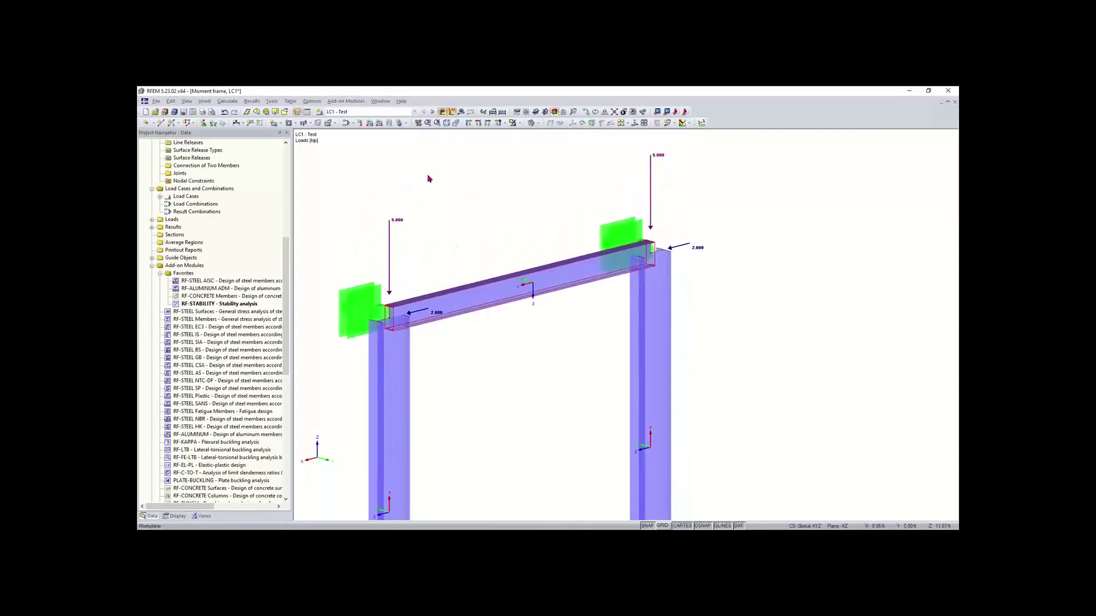
pyautogui.click(359, 127)
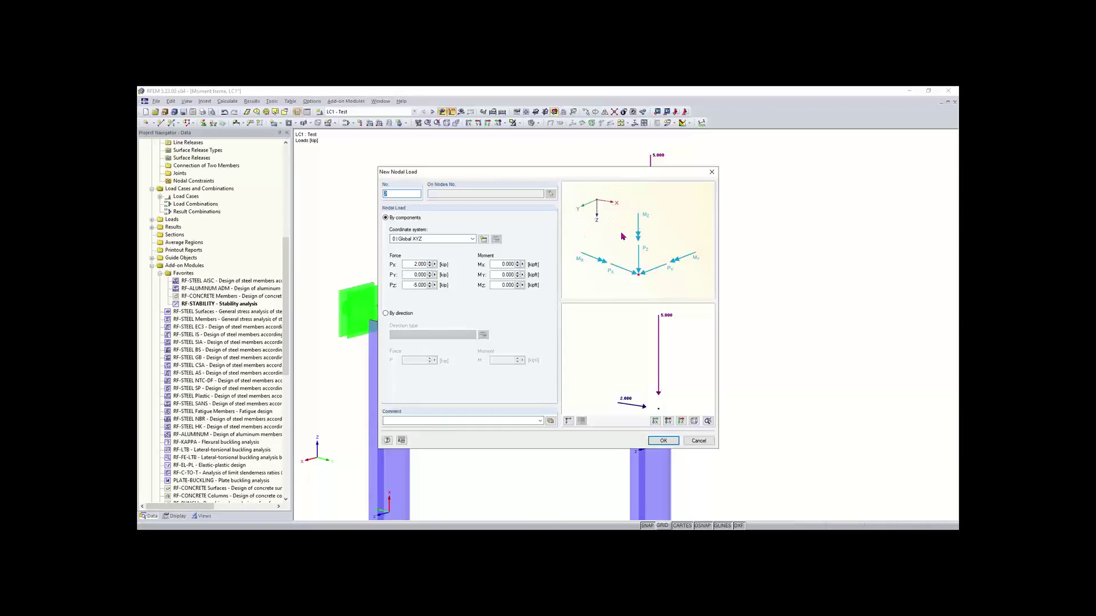
pyautogui.click(699, 441)
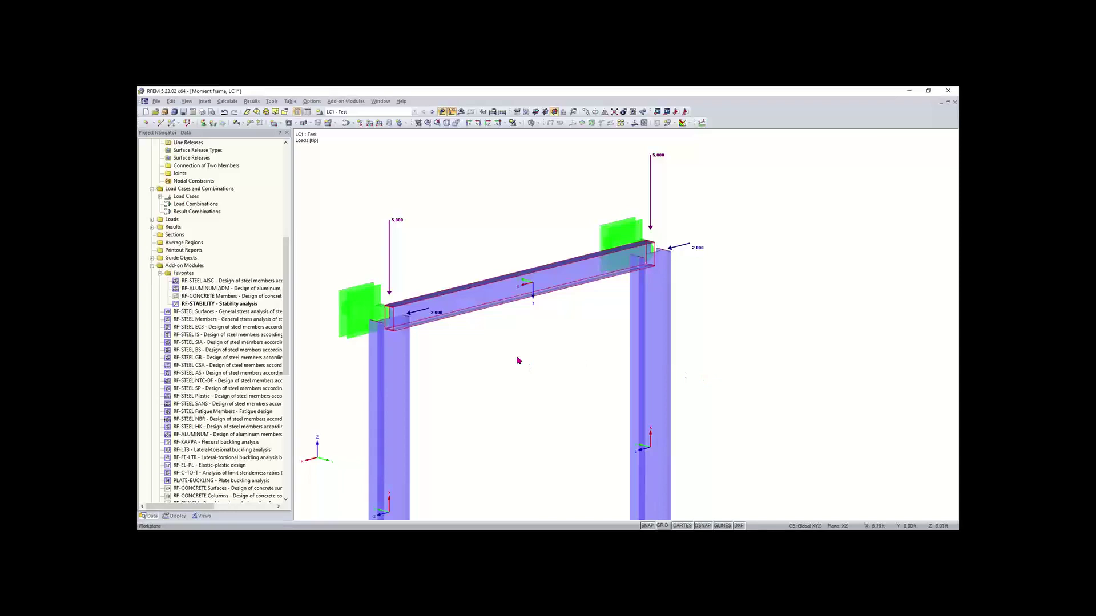
# Look through the add-on modules listed further down the project data
pyautogui.scroll(-2, 486, 358)
pyautogui.moveTo(485, 341); pyautogui.dragTo(489, 280, button='middle')
pyautogui.scroll(-2, 497, 304)
pyautogui.scroll(-1, 489, 282)
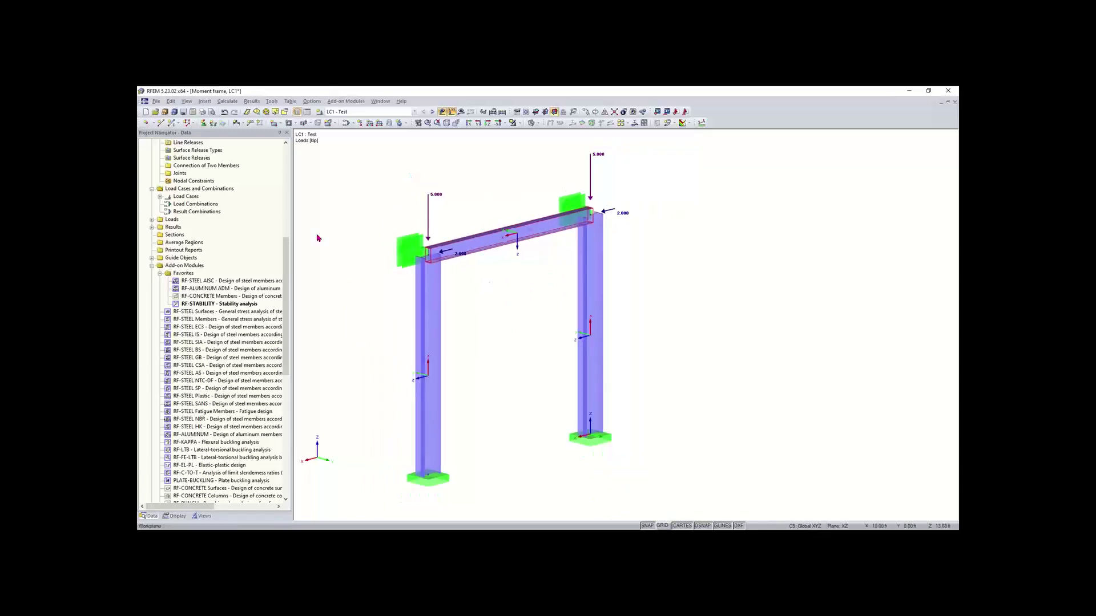
pyautogui.moveTo(286, 278); pyautogui.dragTo(289, 366)
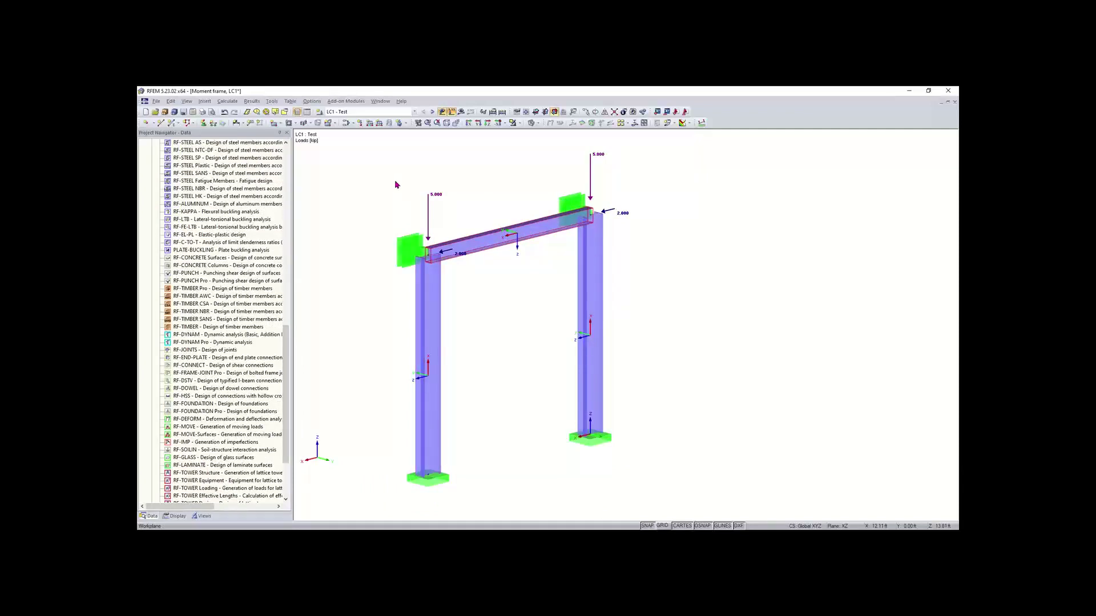
pyautogui.scroll(-1, 379, 212)
pyautogui.moveTo(379, 212)
pyautogui.mouseDown(button='middle')
pyautogui.moveTo(415, 220)
pyautogui.moveTo(384, 223)
pyautogui.mouseUp(button='middle')
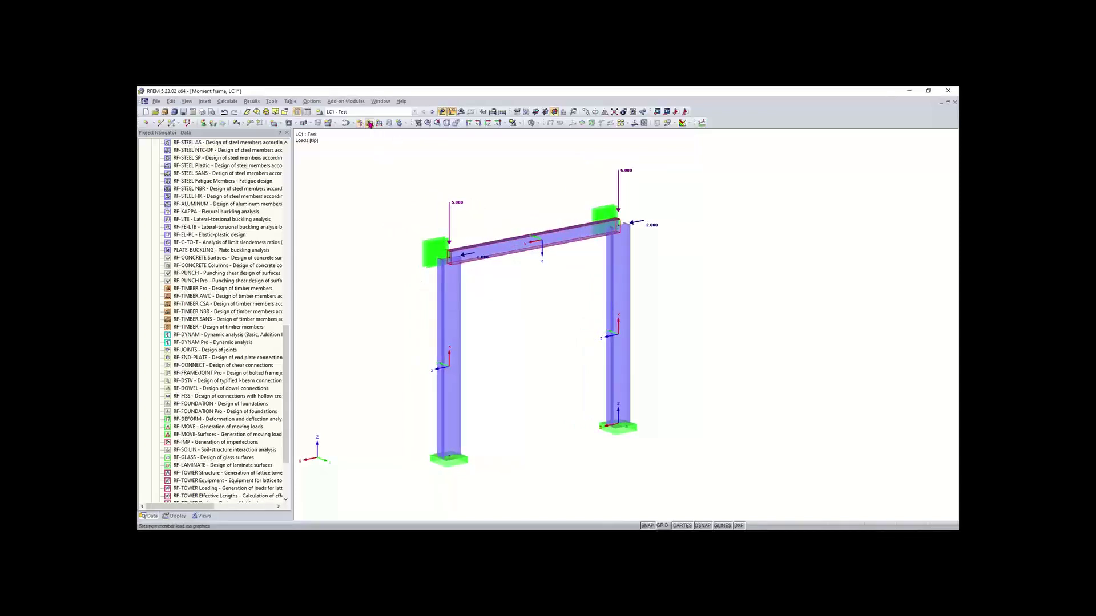
# Open the ASCE/SEI 7-16 wind load generator for flat roofs, review its settings and close it without generating loads
pyautogui.click(272, 101)
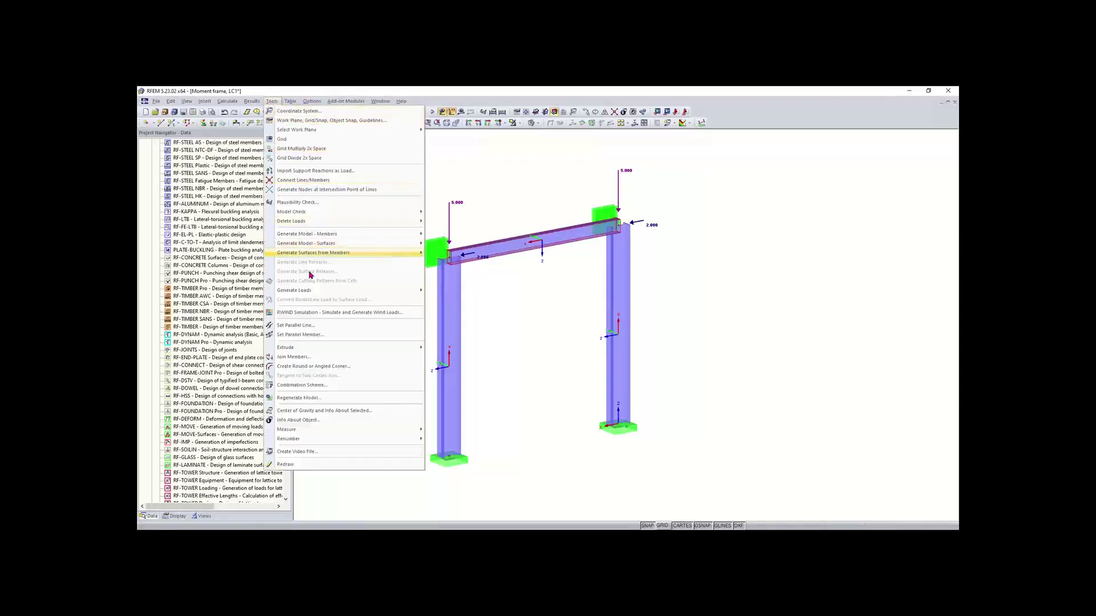
pyautogui.moveTo(406, 293)
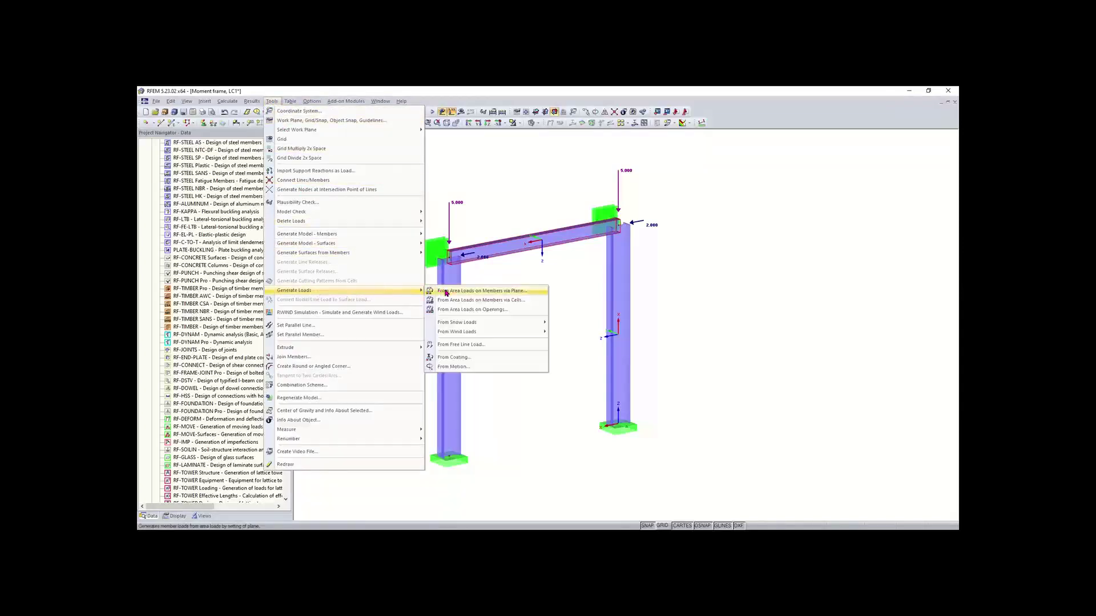
pyautogui.moveTo(463, 331)
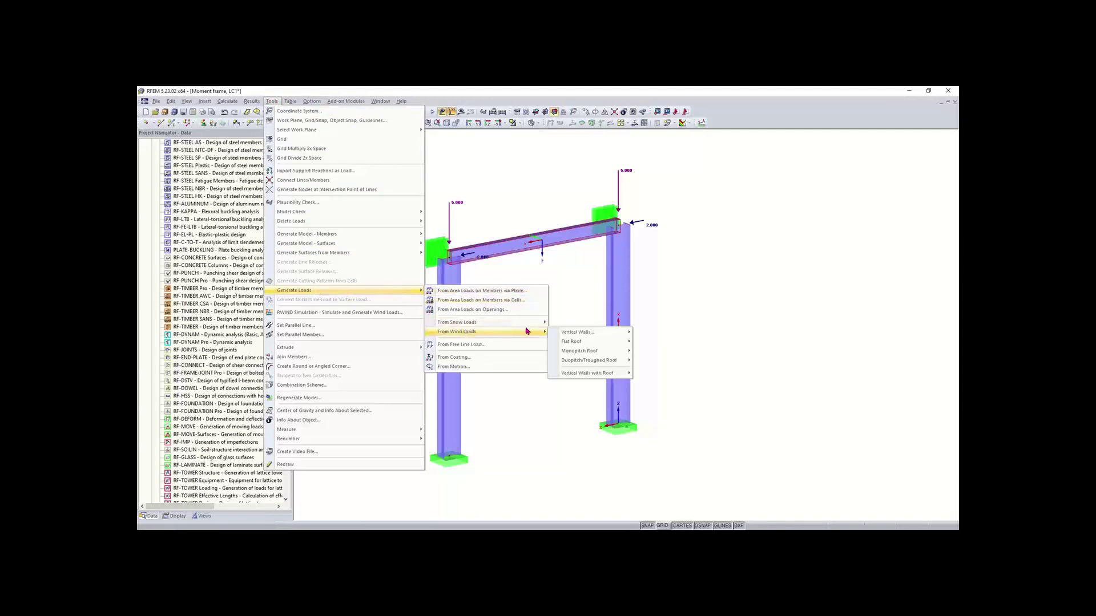
pyautogui.moveTo(572, 333)
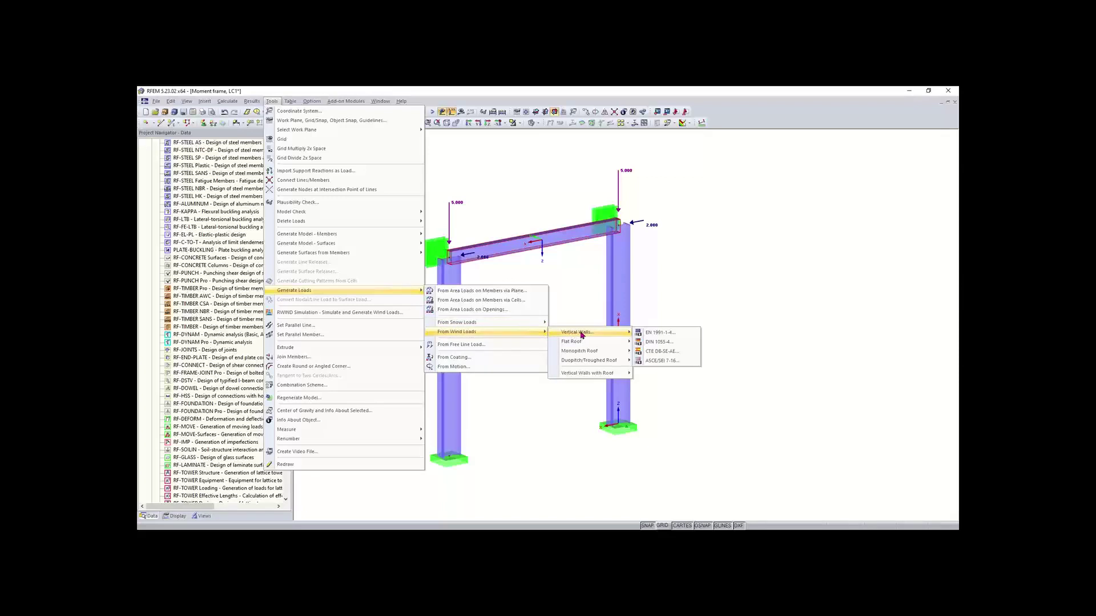
pyautogui.moveTo(624, 342)
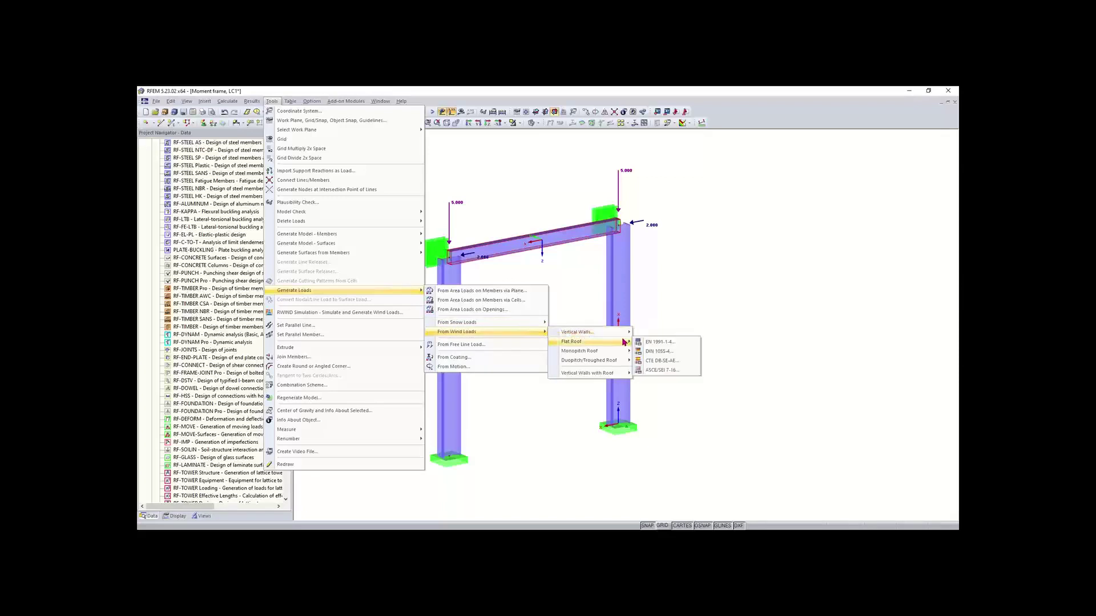
pyautogui.click(661, 370)
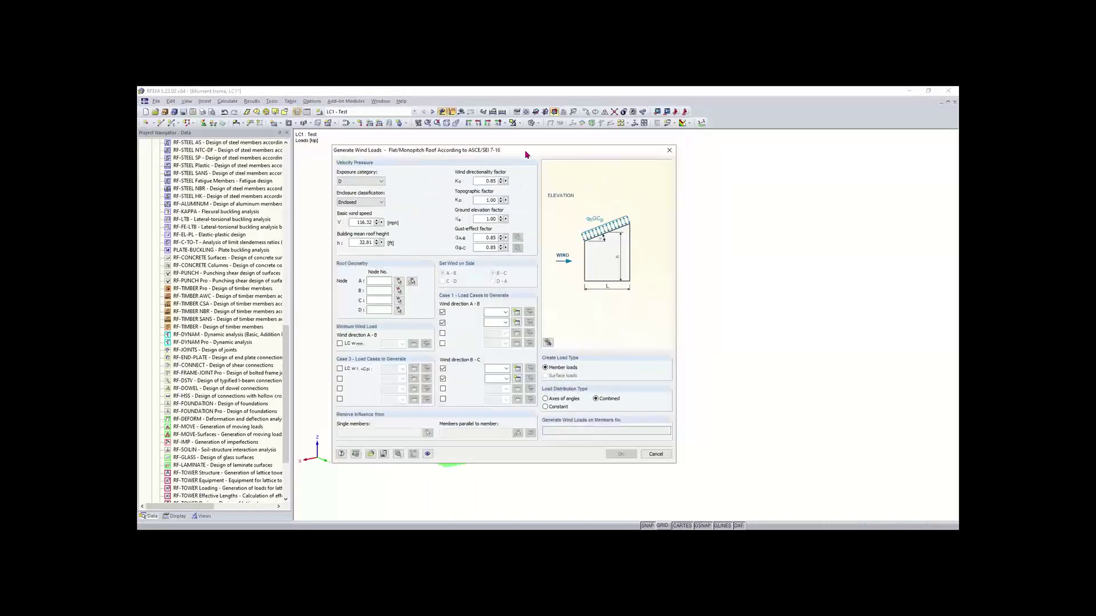
pyautogui.click(670, 149)
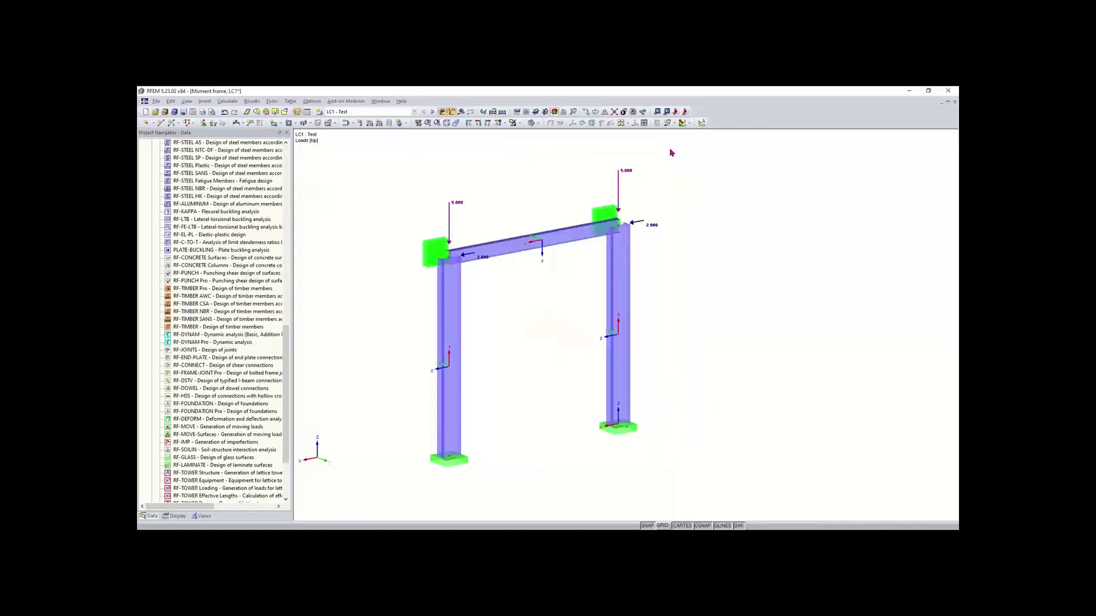
# Create a second load case described as Wind in +X, and delete it again
pyautogui.click(346, 124)
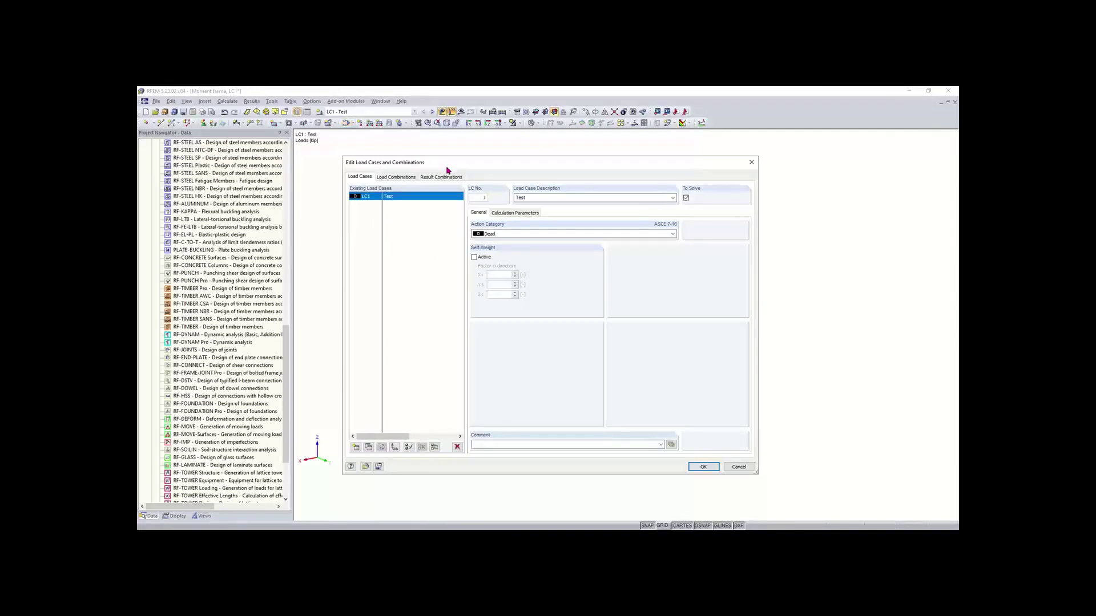
pyautogui.click(547, 197)
pyautogui.click(355, 447)
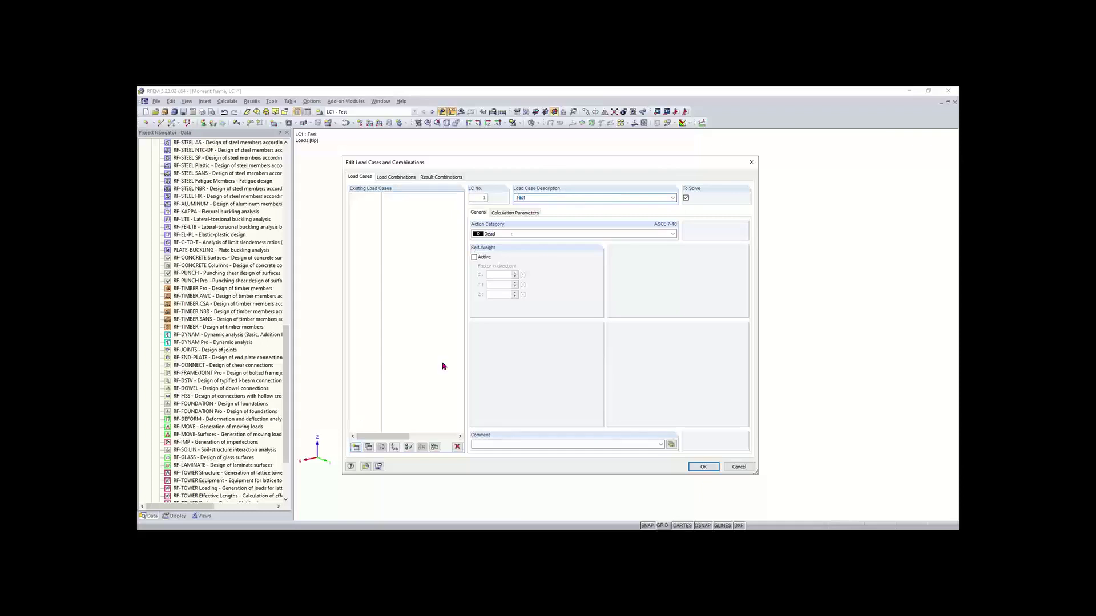
pyautogui.click(673, 198)
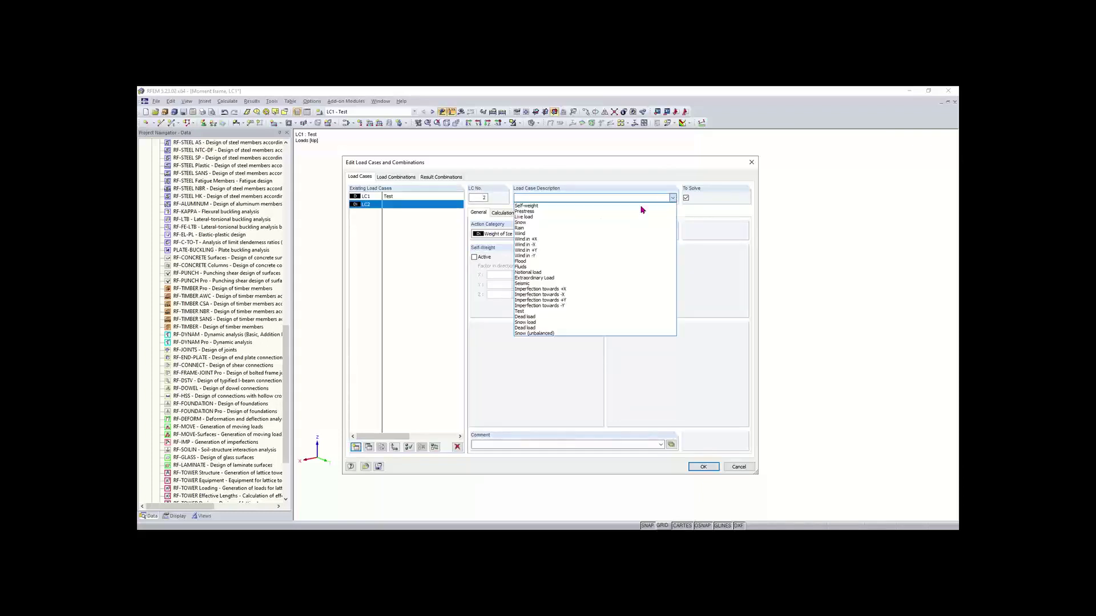
pyautogui.click(526, 239)
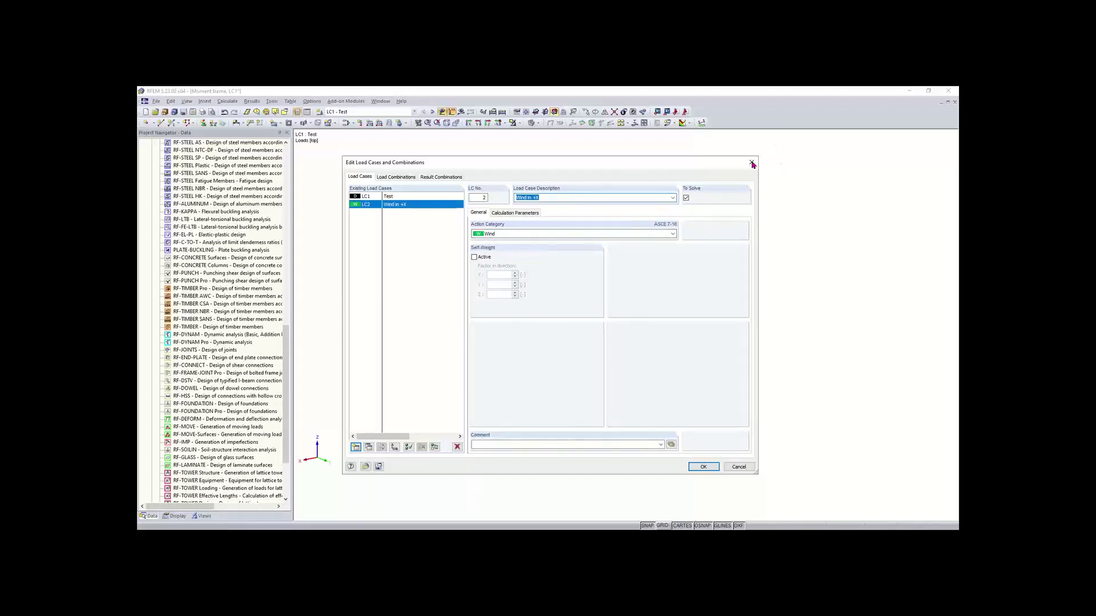
pyautogui.click(457, 447)
pyautogui.press('y')
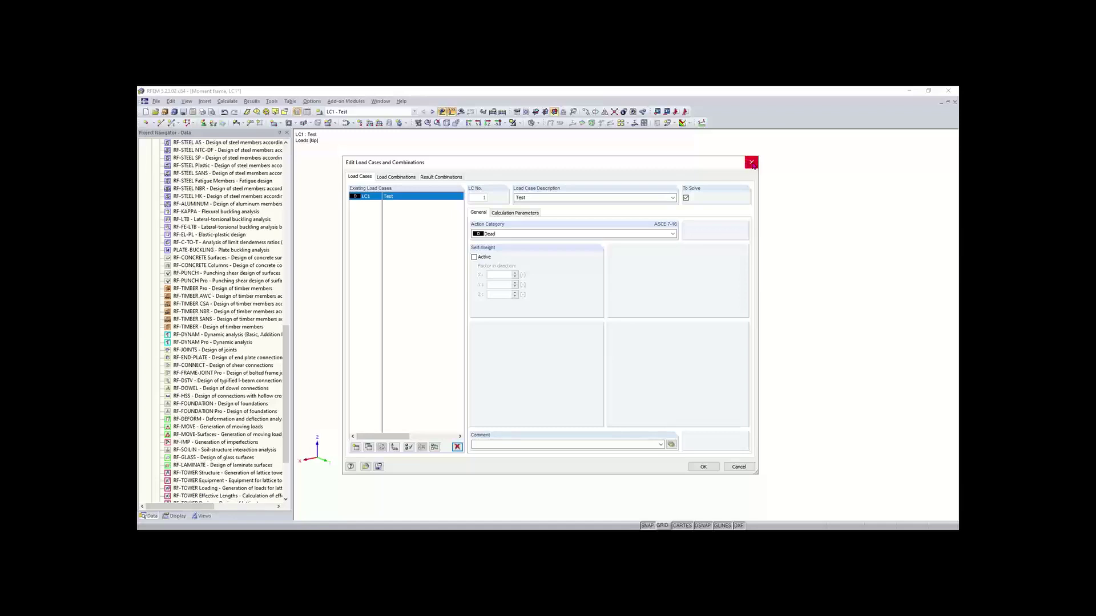
pyautogui.click(751, 163)
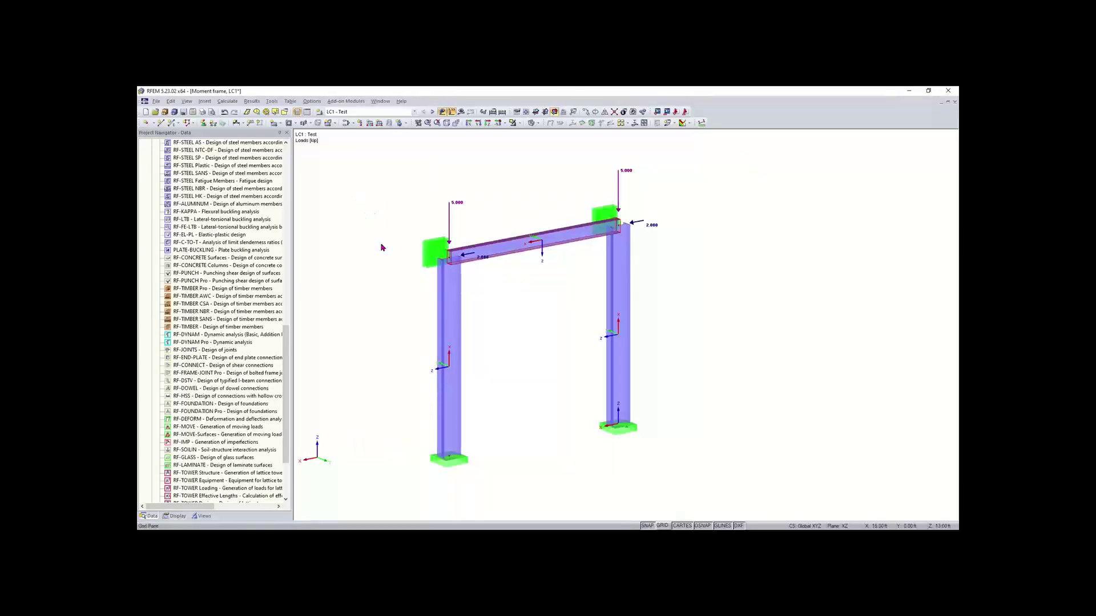
# Turn on the grid and set the work plane to XY
pyautogui.scroll(-1, 374, 237)
pyautogui.click(662, 525)
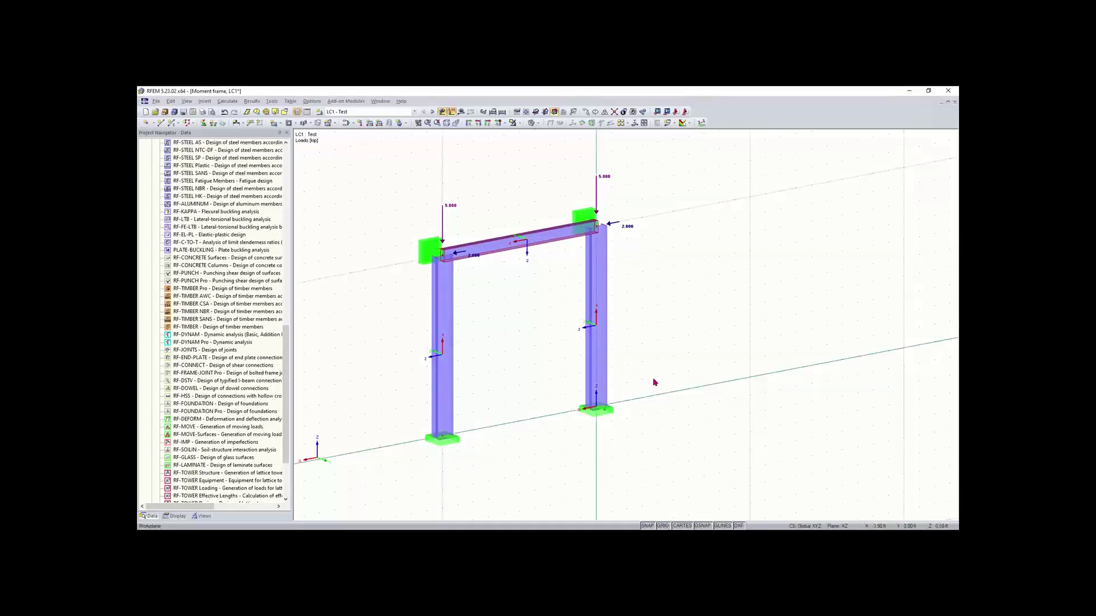
pyautogui.scroll(-1, 653, 379)
pyautogui.moveTo(622, 321); pyautogui.dragTo(434, 417, button='middle')
pyautogui.click(536, 111)
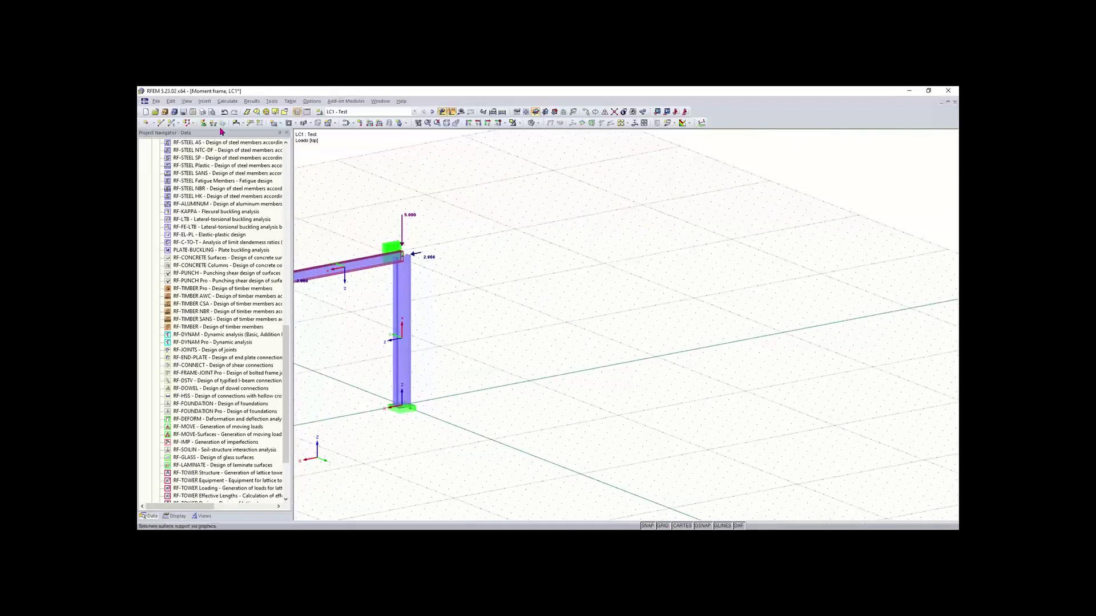
# Draw a line in the negative X direction along the global X axis, between the first two major grid lines beyond the frame
pyautogui.click(160, 124)
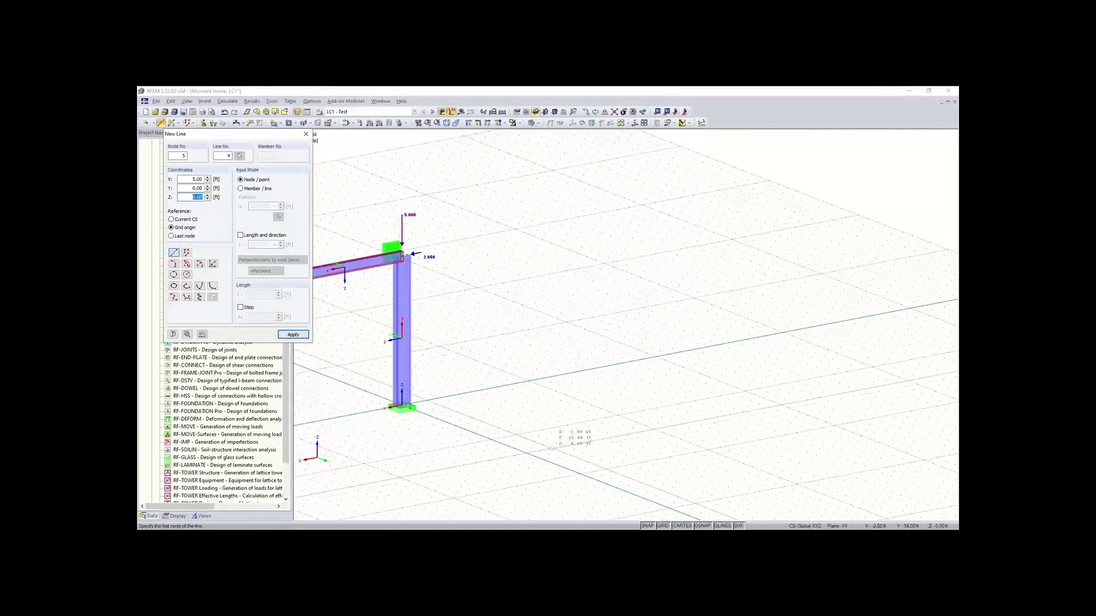
pyautogui.click(528, 381)
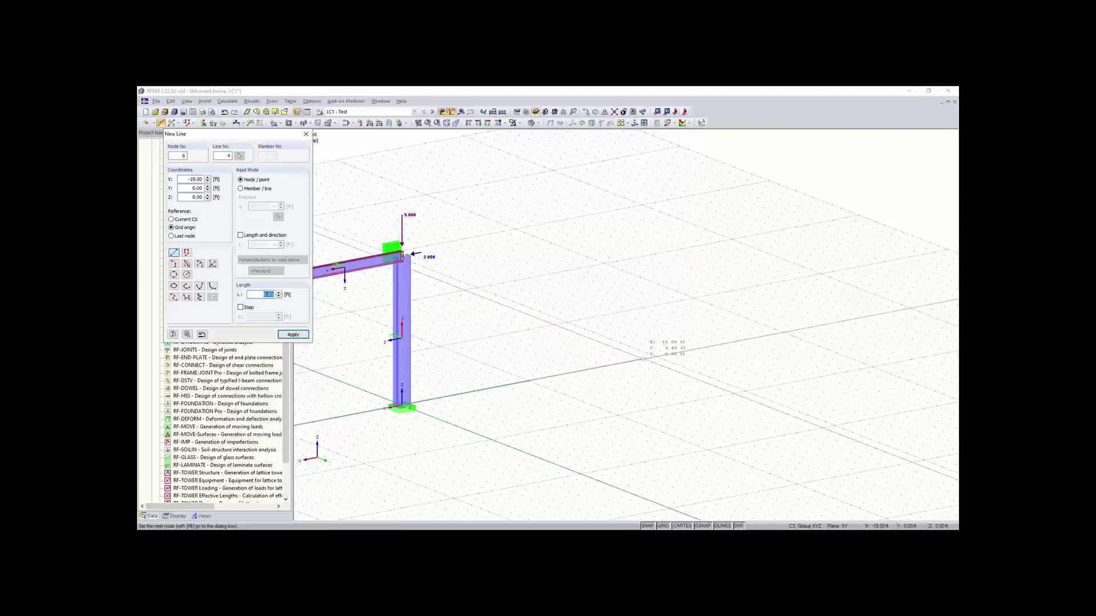
pyautogui.scroll(-3, 639, 366)
pyautogui.moveTo(637, 369); pyautogui.dragTo(610, 381, button='middle')
pyautogui.scroll(3, 611, 380)
pyautogui.scroll(1, 617, 370)
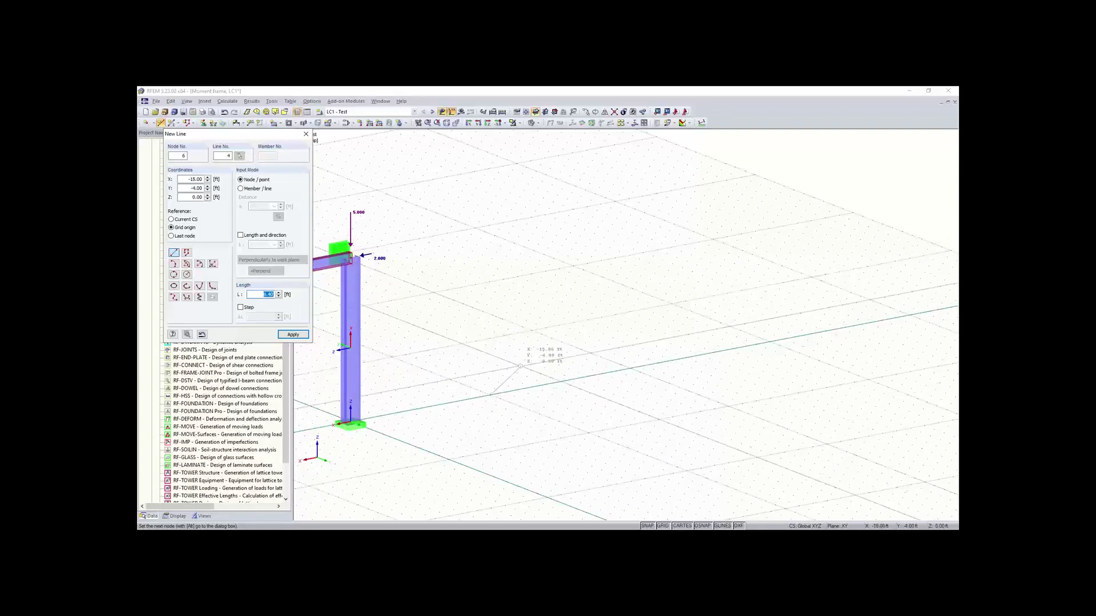
pyautogui.scroll(-1, 522, 427)
pyautogui.scroll(1, 527, 396)
pyautogui.scroll(1, 526, 394)
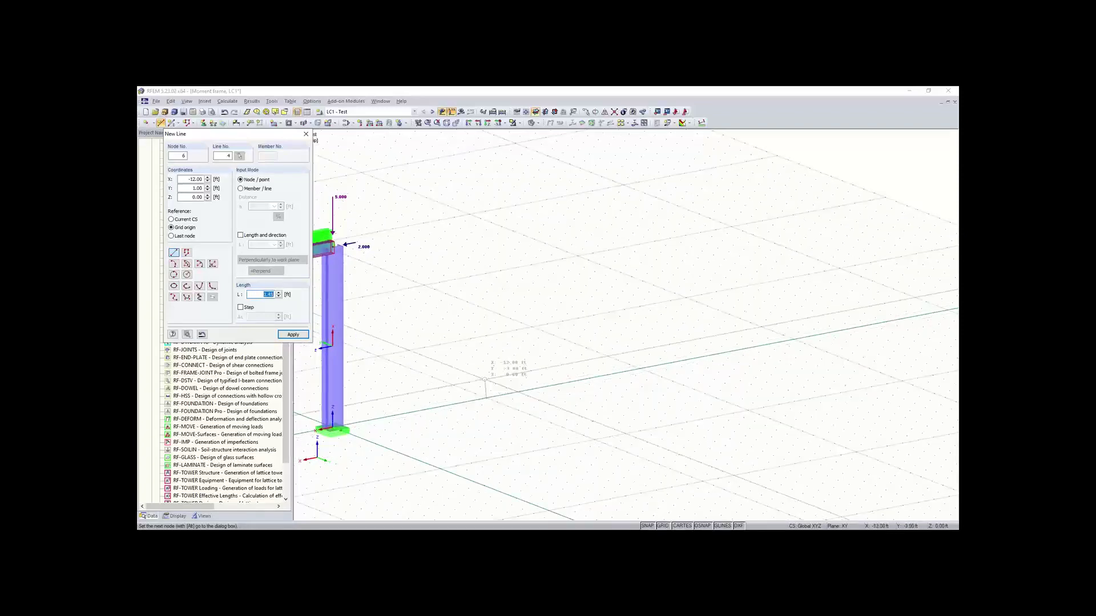
pyautogui.scroll(-1, 549, 354)
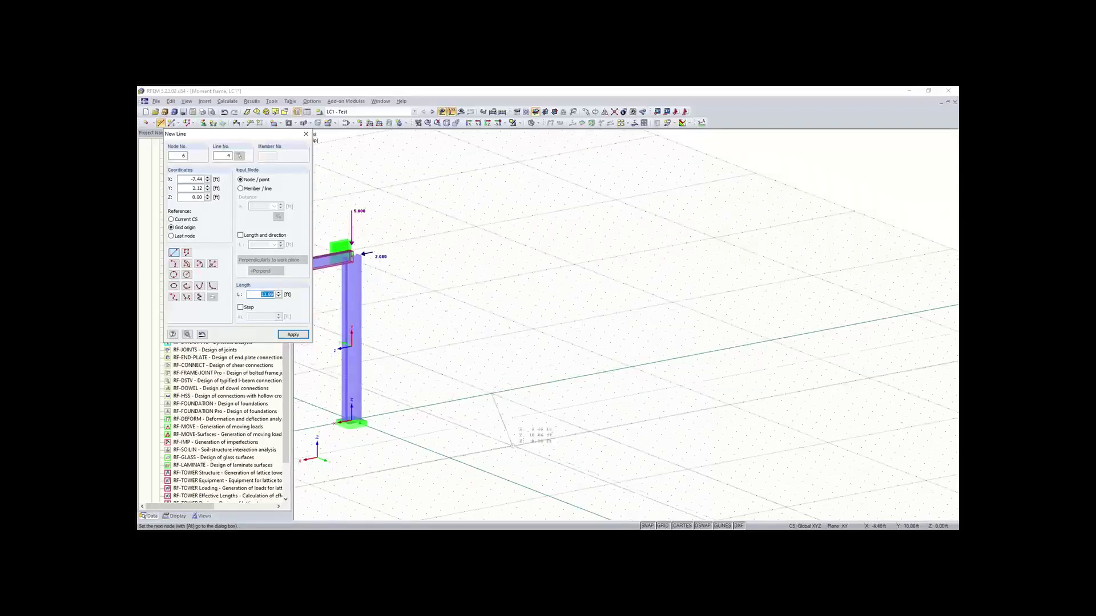
pyautogui.scroll(-1, 577, 425)
pyautogui.scroll(-3, 583, 422)
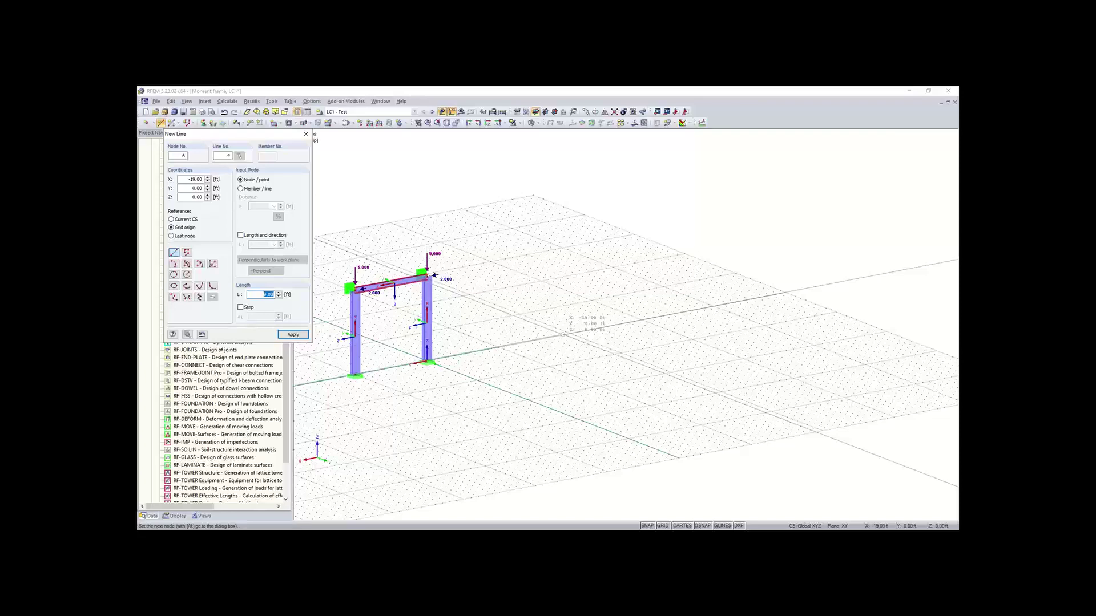
pyautogui.write('8')
pyautogui.press('Return')
pyautogui.scroll(1, 569, 326)
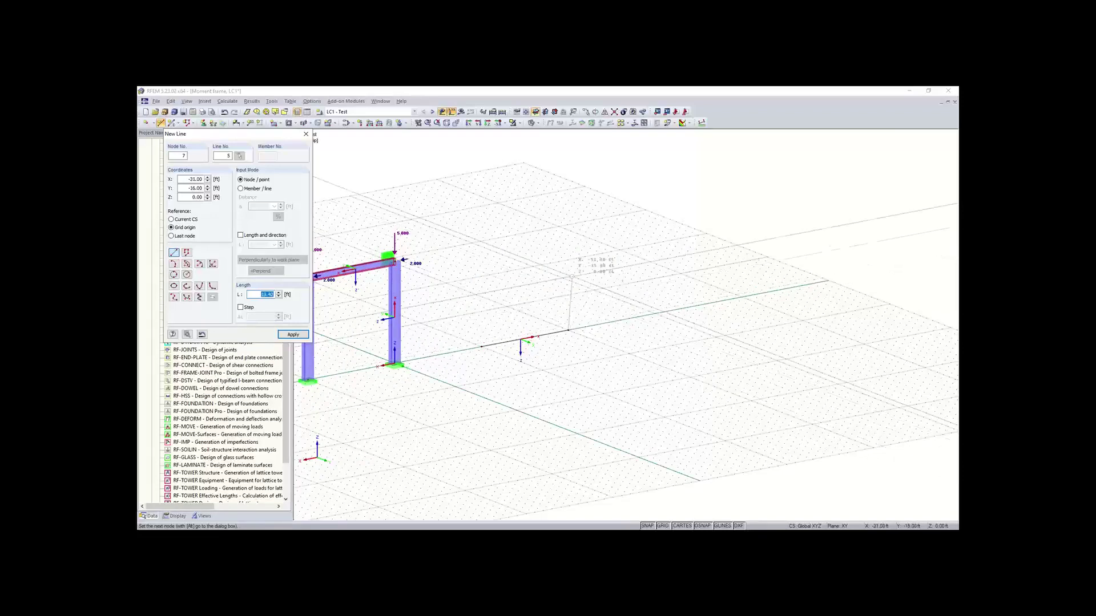
pyautogui.press('Escape')
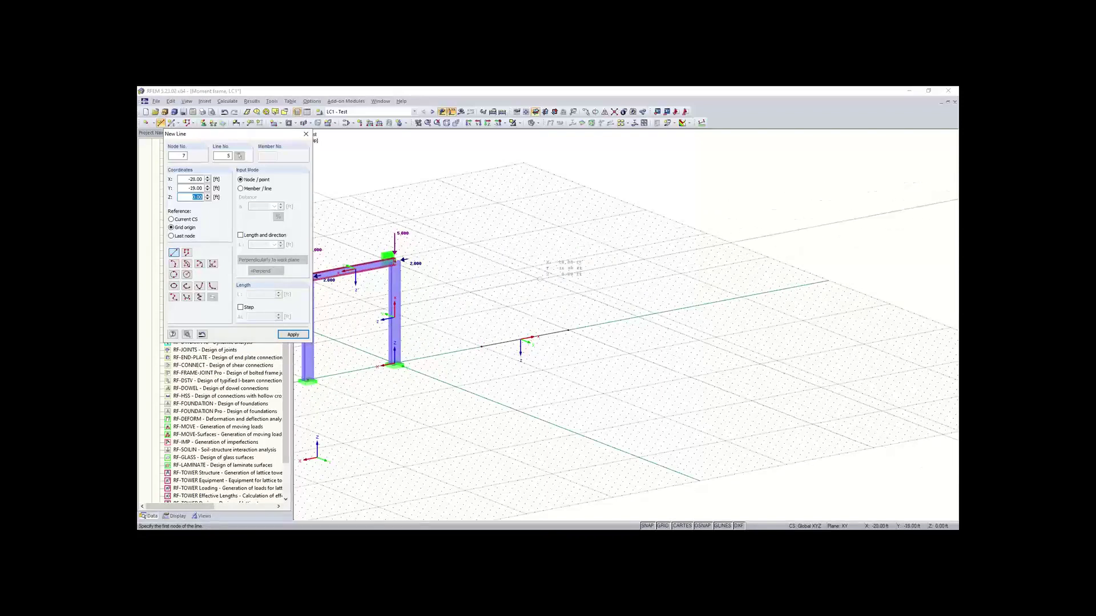
# Draw a 10 ft line perpendicular to the XY work plane, starting on the global X axis at X -27 ft
pyautogui.click(241, 236)
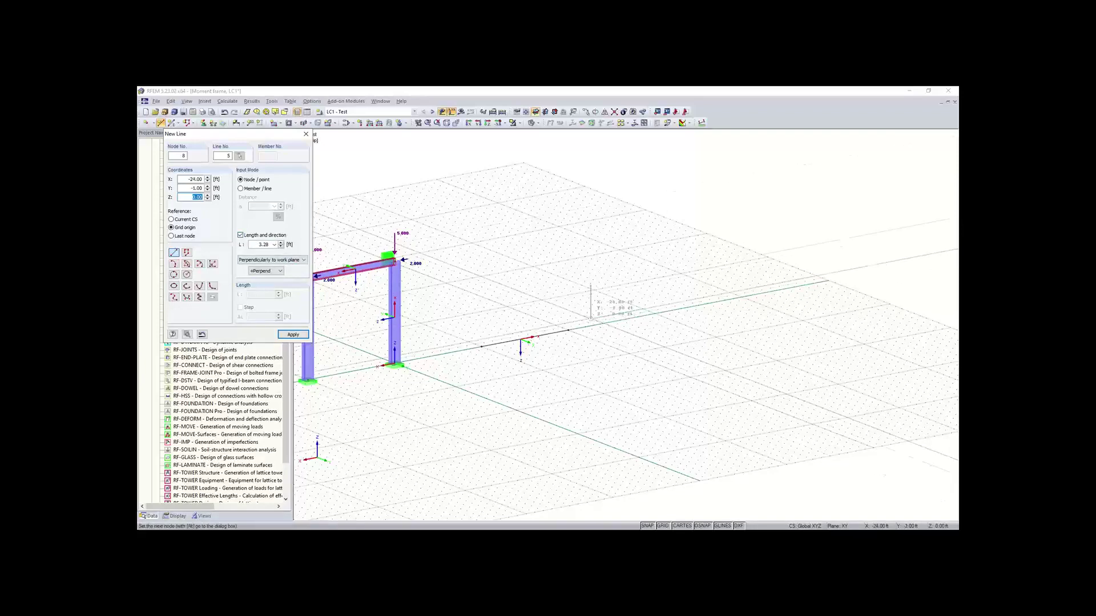
pyautogui.moveTo(258, 245); pyautogui.dragTo(273, 245)
pyautogui.write('10')
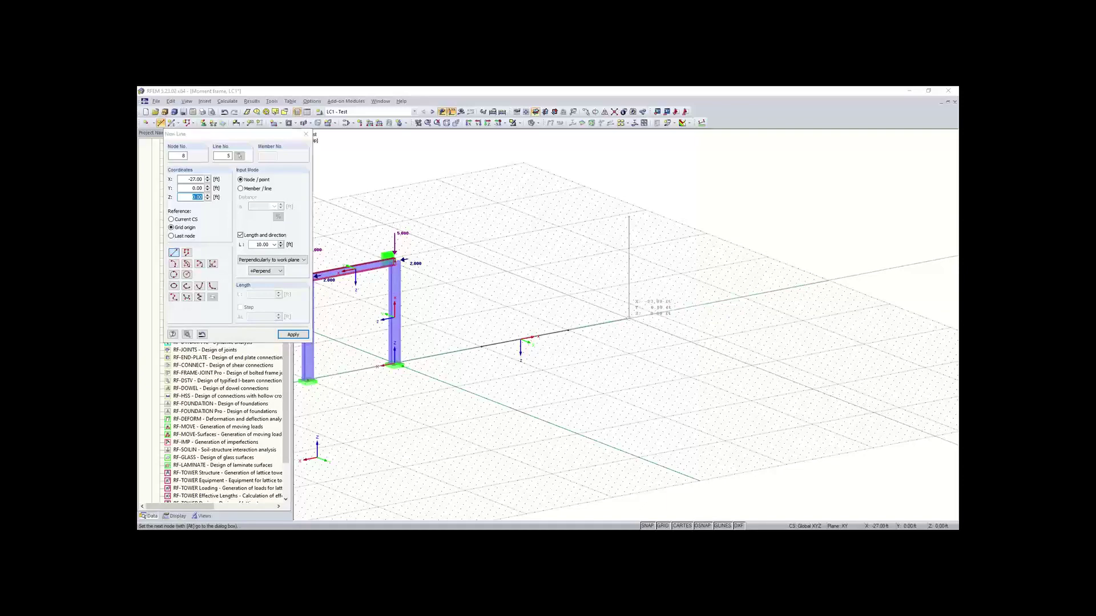
pyautogui.click(628, 318)
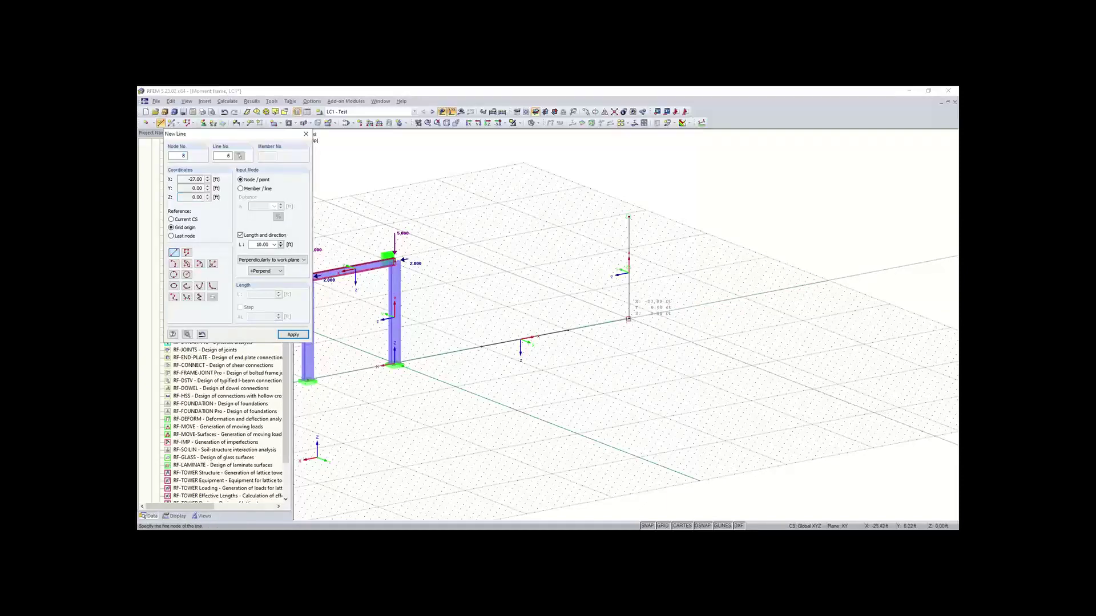
pyautogui.press('Escape')
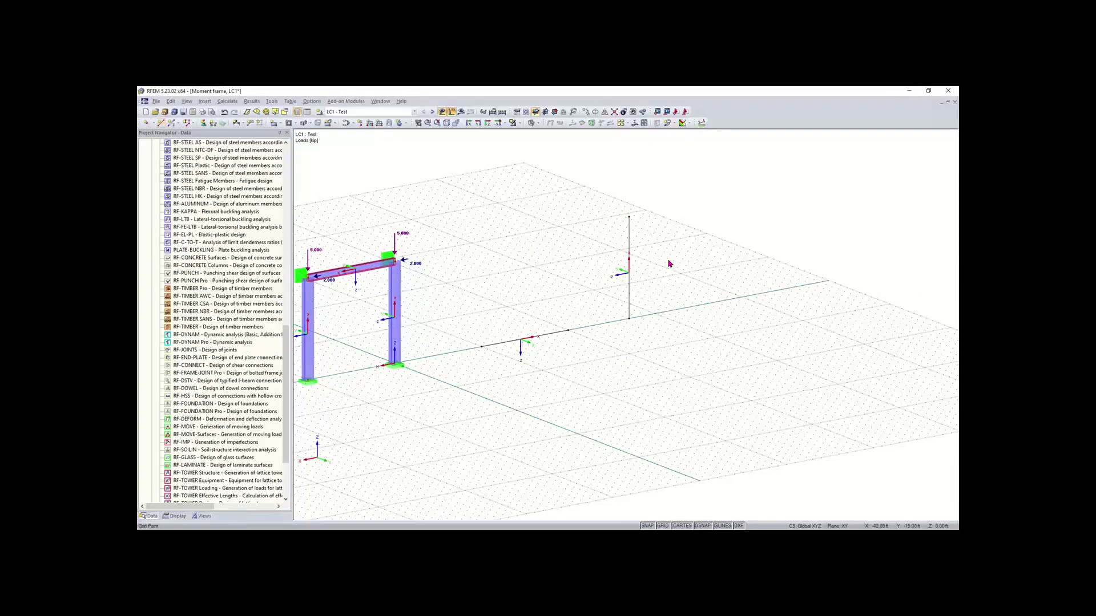
# Delete both free lines drawn beyond the frame
pyautogui.moveTo(663, 198); pyautogui.dragTo(475, 398)
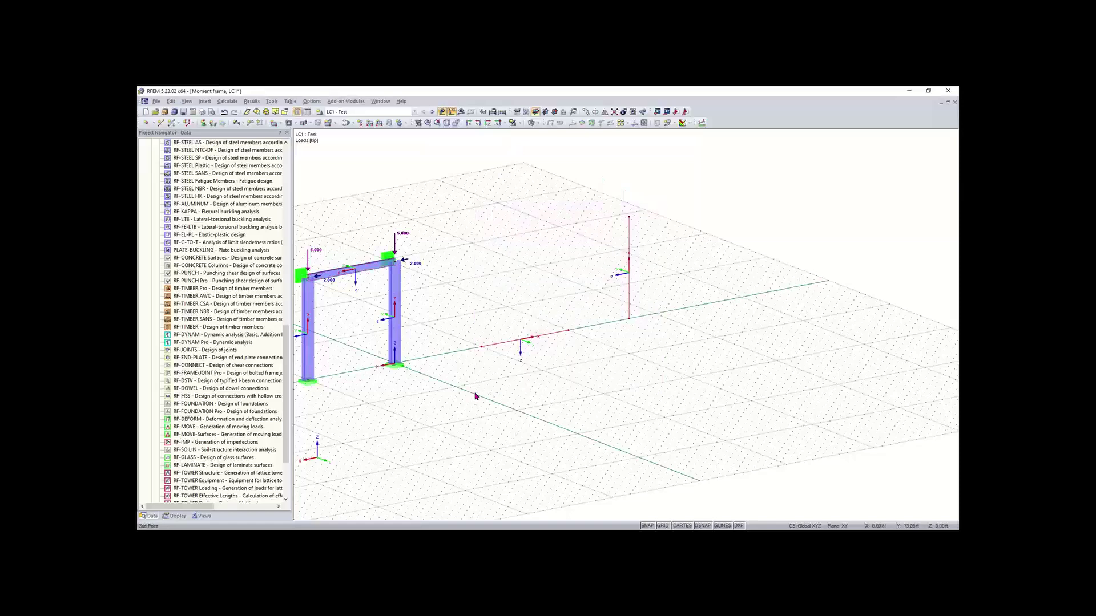
pyautogui.press('Delete')
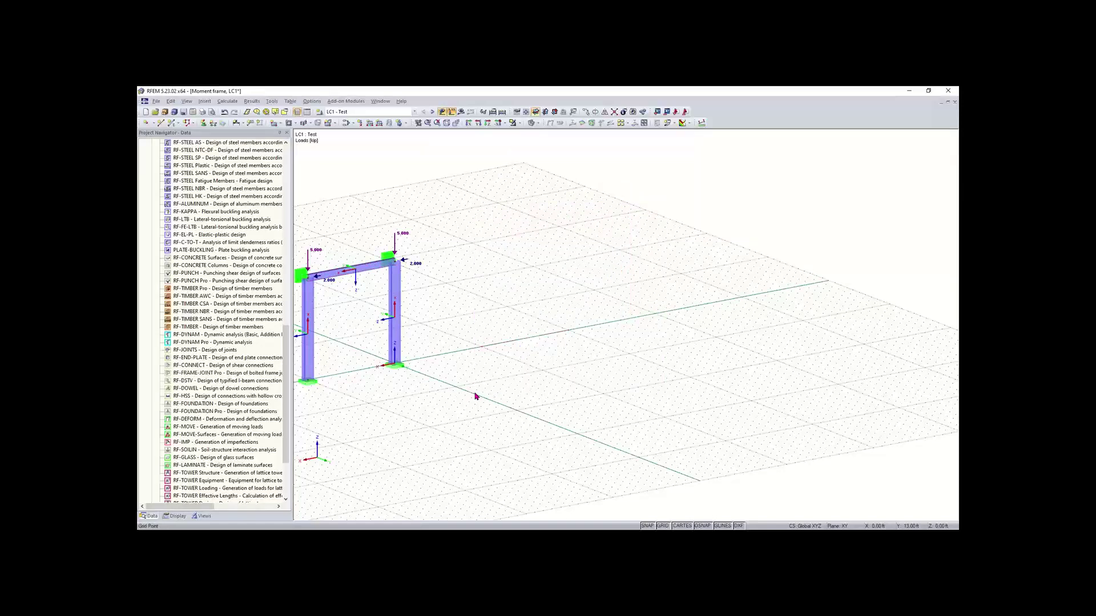
# Hide the local axis systems of the frame members
pyautogui.click(394, 343)
pyautogui.rightClick(398, 380)
pyautogui.click(462, 321)
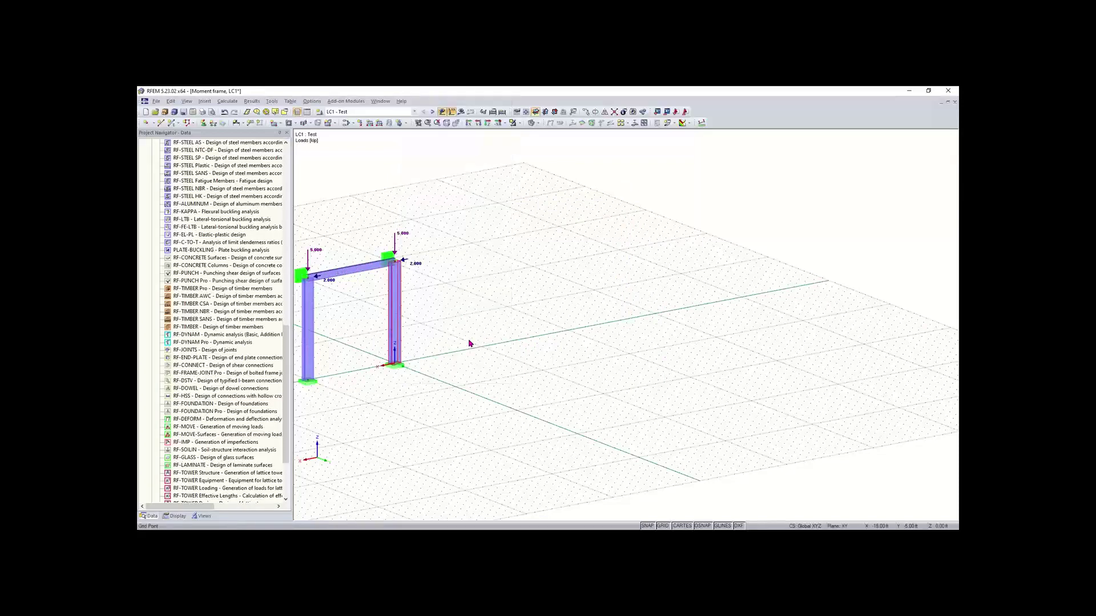
pyautogui.moveTo(523, 348); pyautogui.dragTo(610, 356, button='middle')
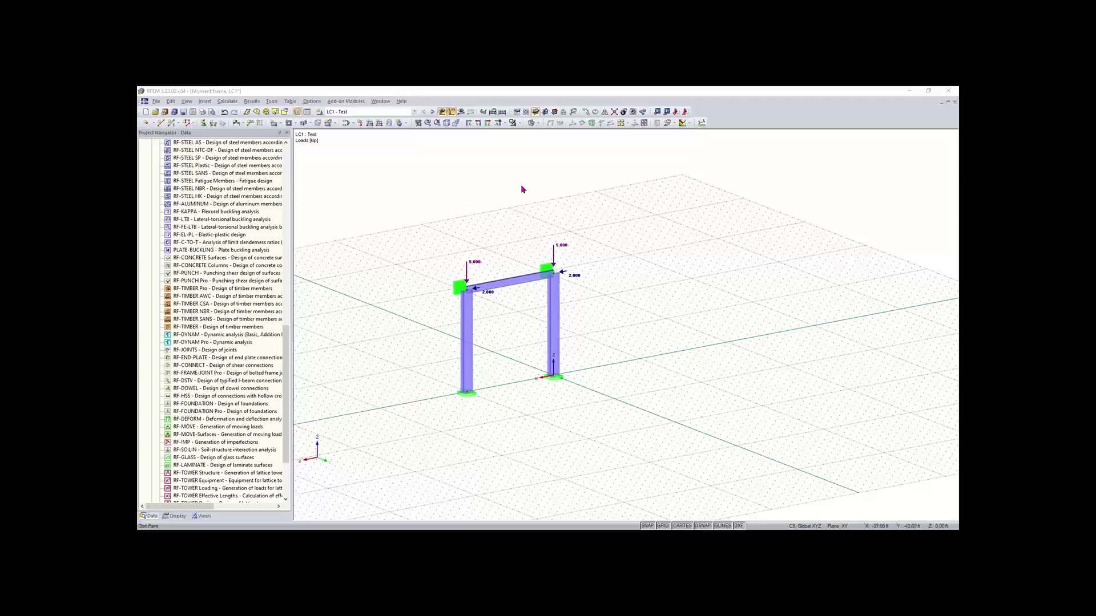
# Start a new 3D model in the Tests project and name it "Concrete Model - training"
pyautogui.click(146, 113)
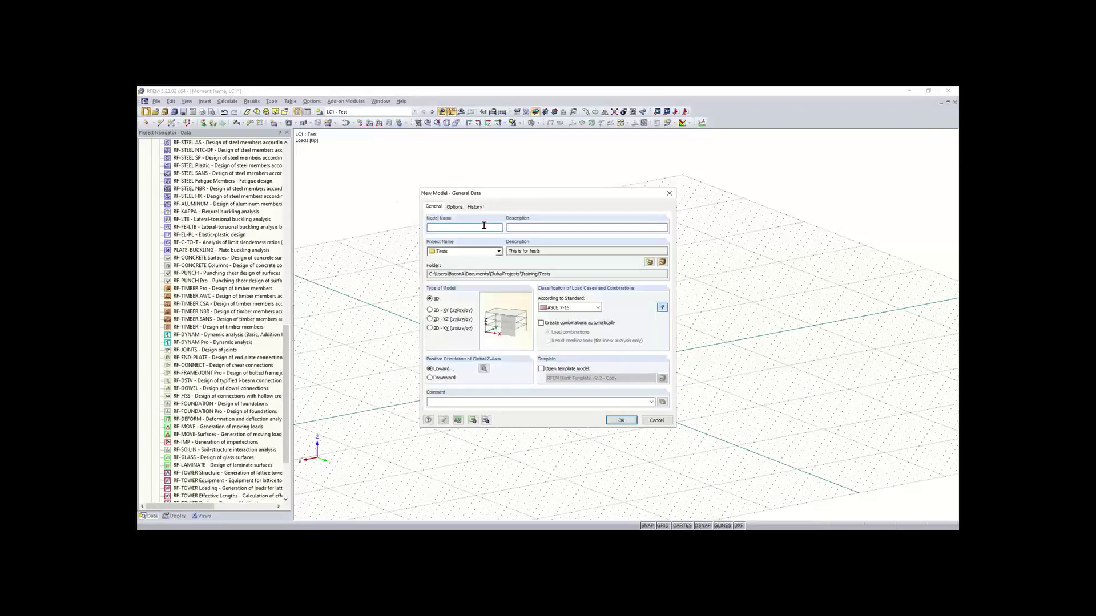
pyautogui.write('Concre')
pyautogui.write('te Model')
pyautogui.write(' - train')
pyautogui.write('ning')
pyautogui.click(552, 228)
# Activate automatic creation of load combinations for the new model according to ASCE 7-16
pyautogui.click(541, 323)
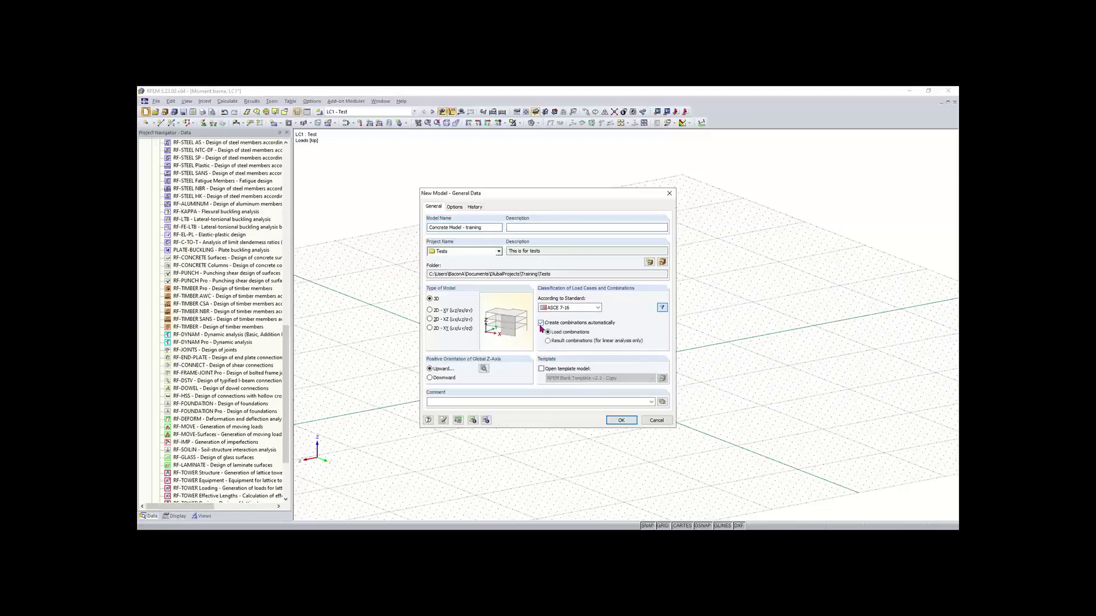
pyautogui.click(569, 308)
pyautogui.click(570, 308)
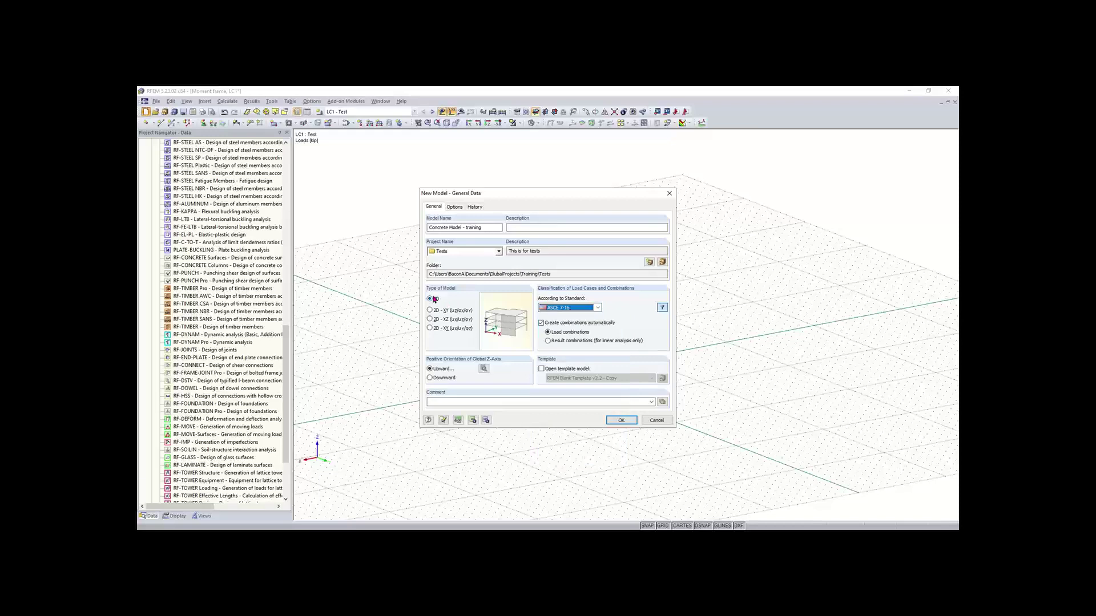
# Confirm the downward orientation of the local z-axis with global Z upward, and create the model
pyautogui.click(483, 369)
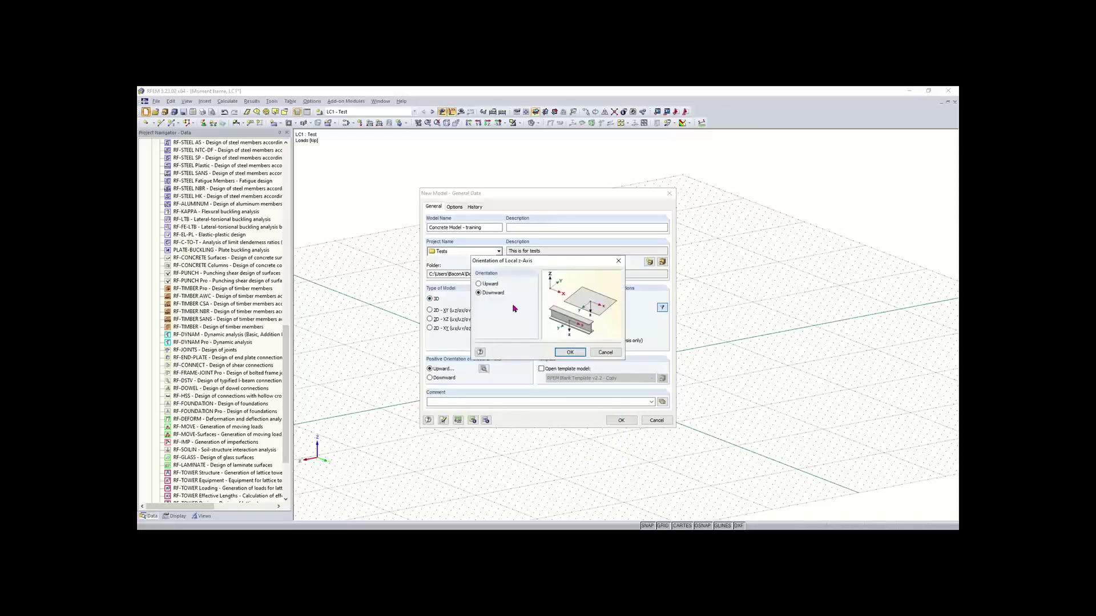
pyautogui.click(570, 352)
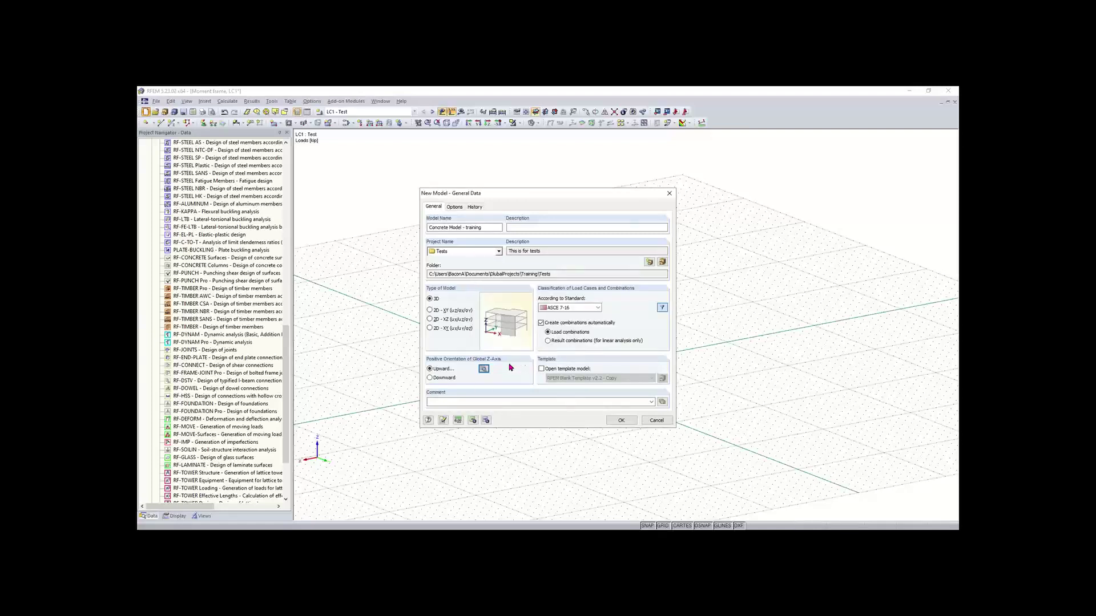
pyautogui.click(622, 421)
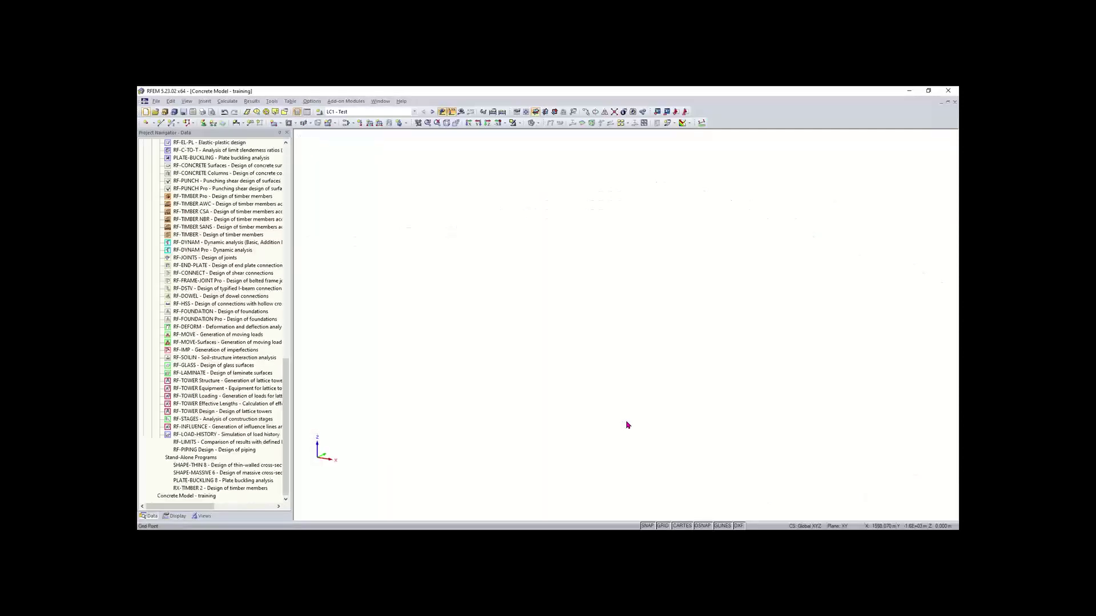
# Save all open models
pyautogui.click(152, 104)
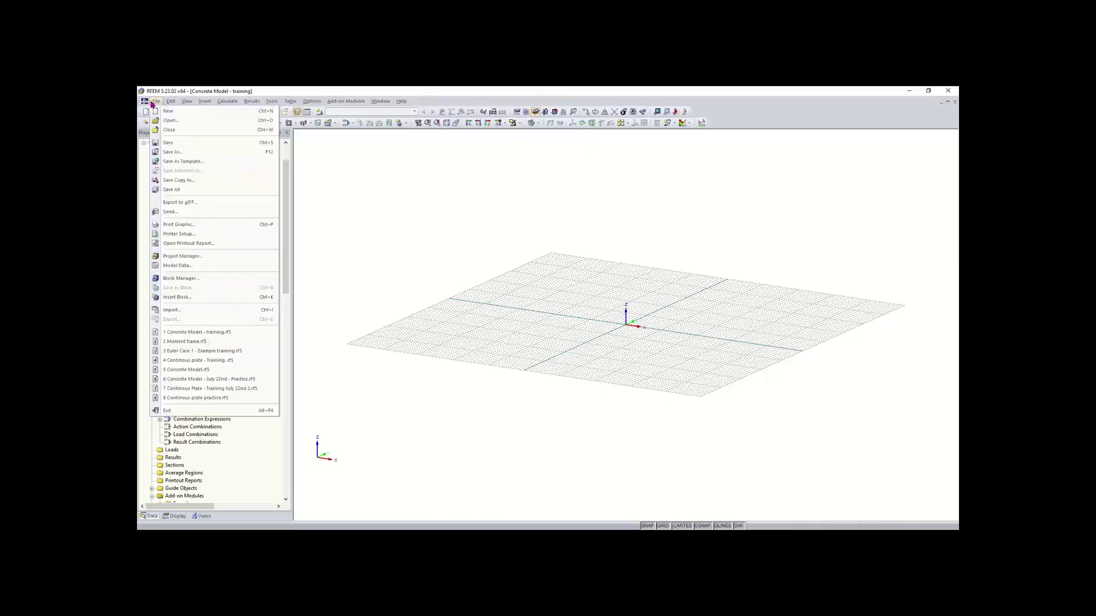
pyautogui.click(191, 187)
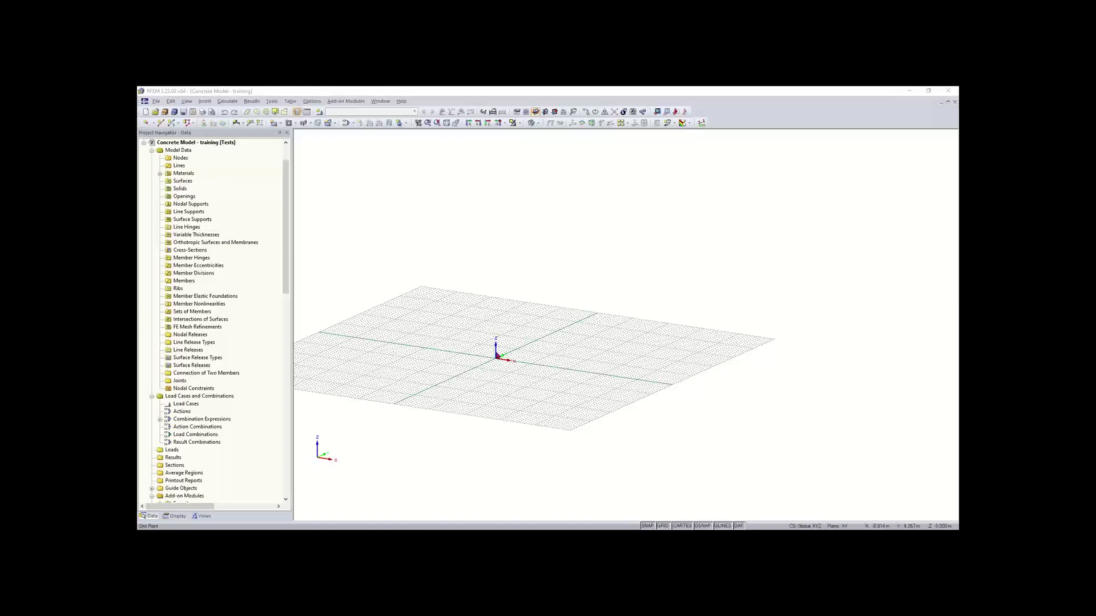
# Set the number of work plane grid points to adjust dynamically to the size of the model
pyautogui.moveTo(511, 367); pyautogui.dragTo(489, 395, button='middle')
pyautogui.scroll(3, 560, 403)
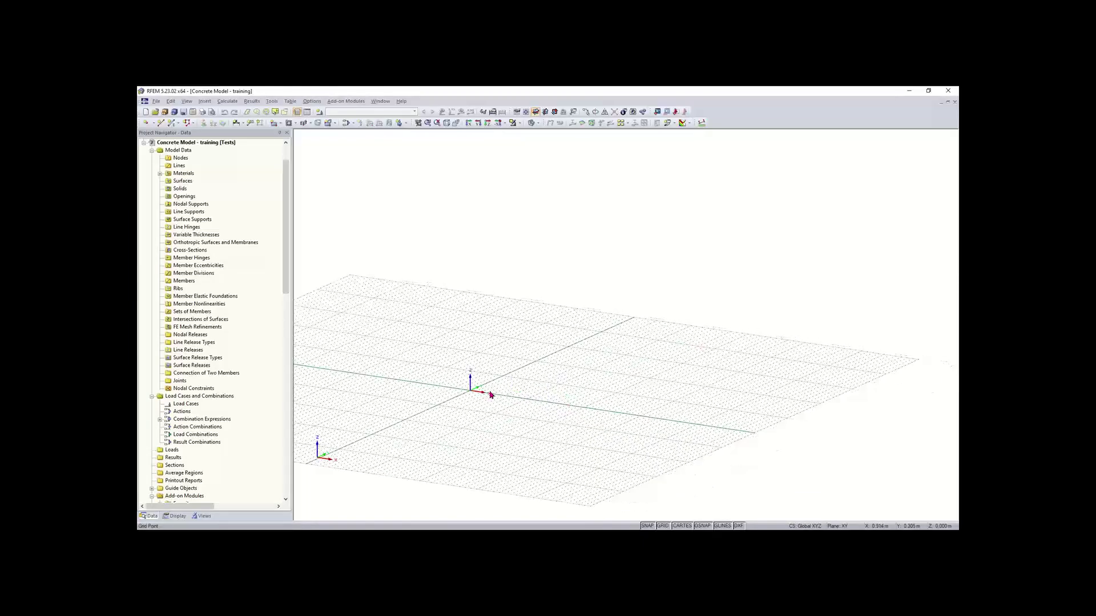
pyautogui.click(517, 113)
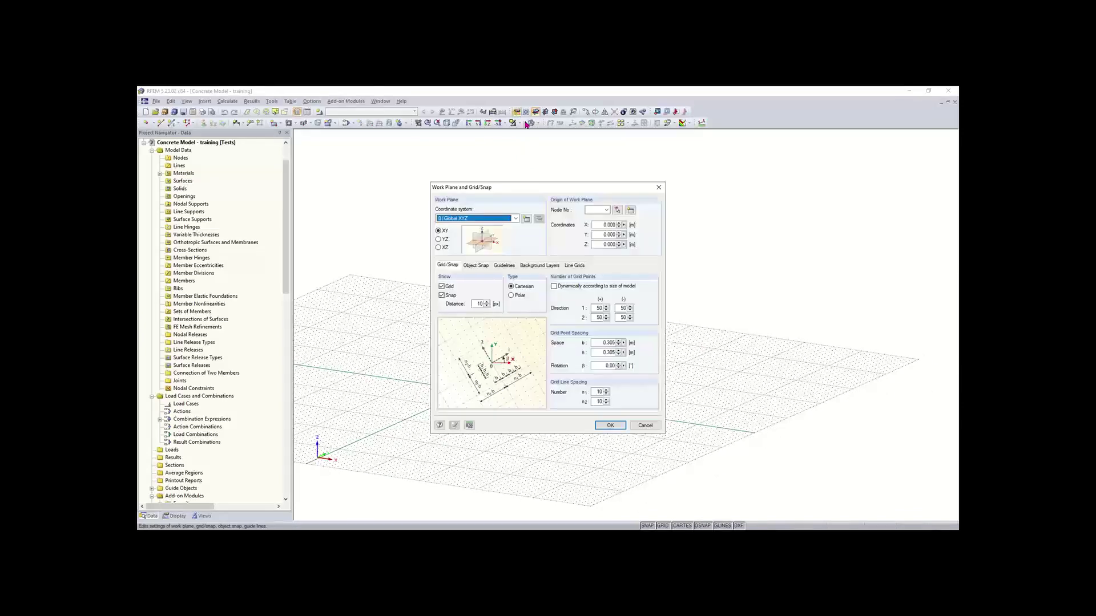
pyautogui.click(571, 287)
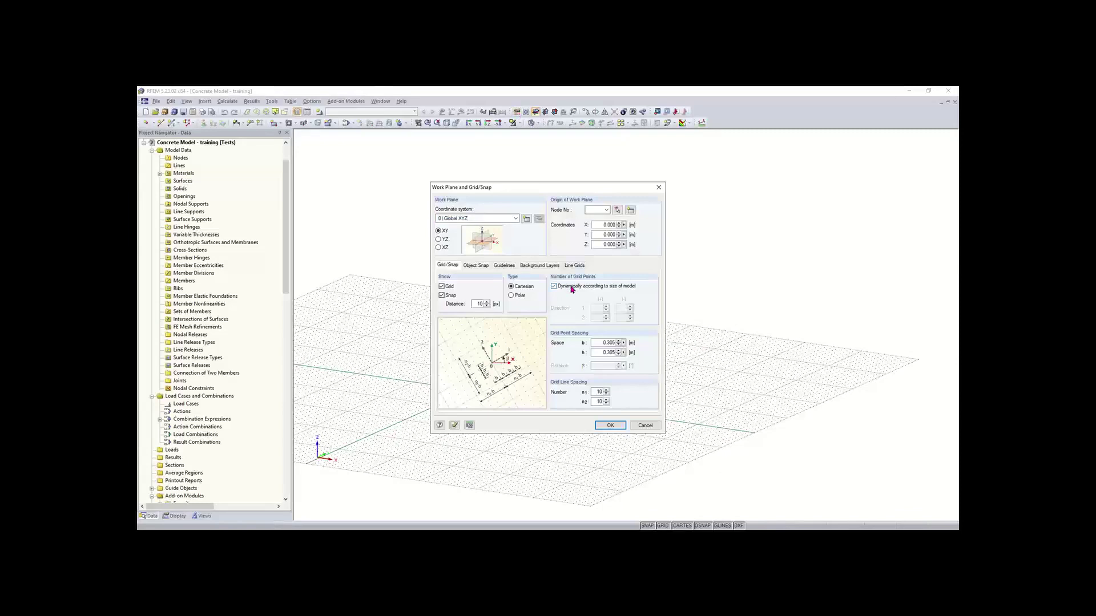
pyautogui.click(609, 425)
# Reopen the work plane and grid/snap settings
pyautogui.moveTo(533, 416); pyautogui.dragTo(497, 383, button='middle')
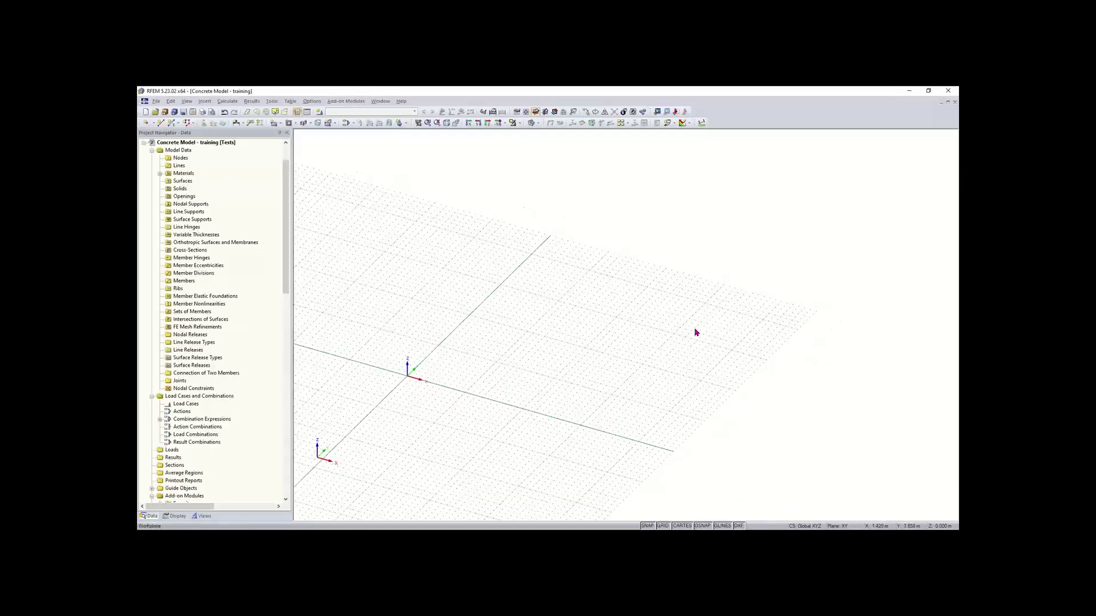
pyautogui.scroll(3, 408, 374)
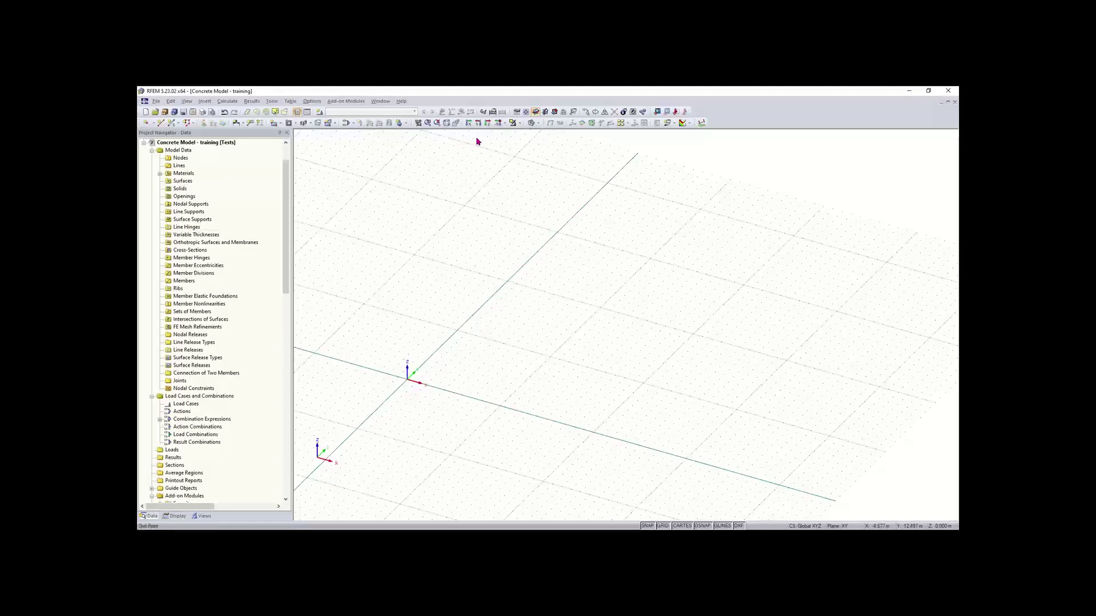
pyautogui.click(516, 111)
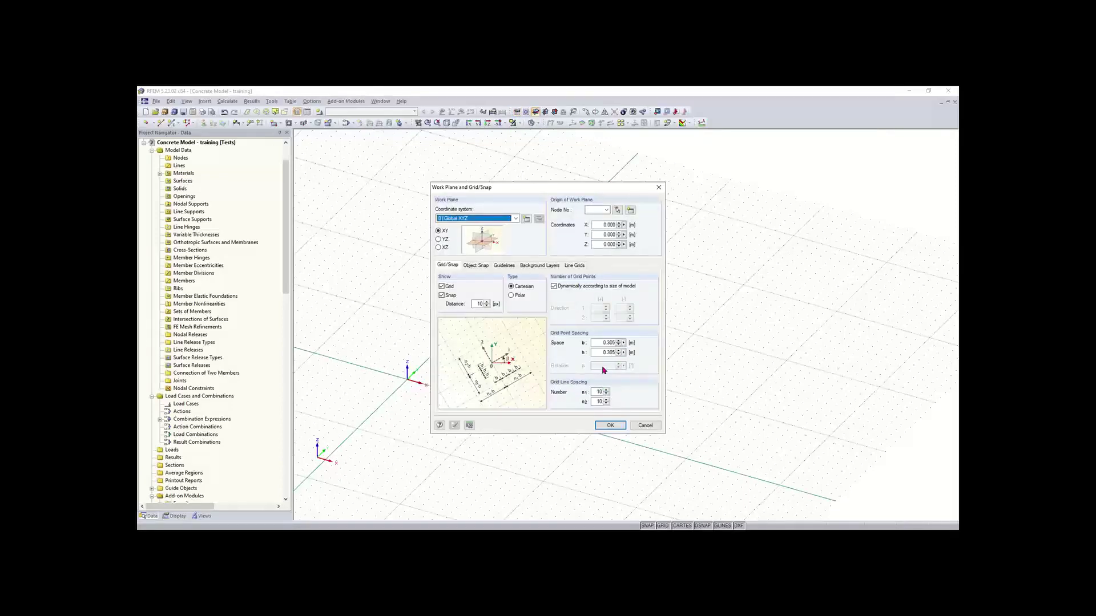
# Load the Imperial units profile, make it the default, and accept the work plane and grid settings
pyautogui.click(469, 425)
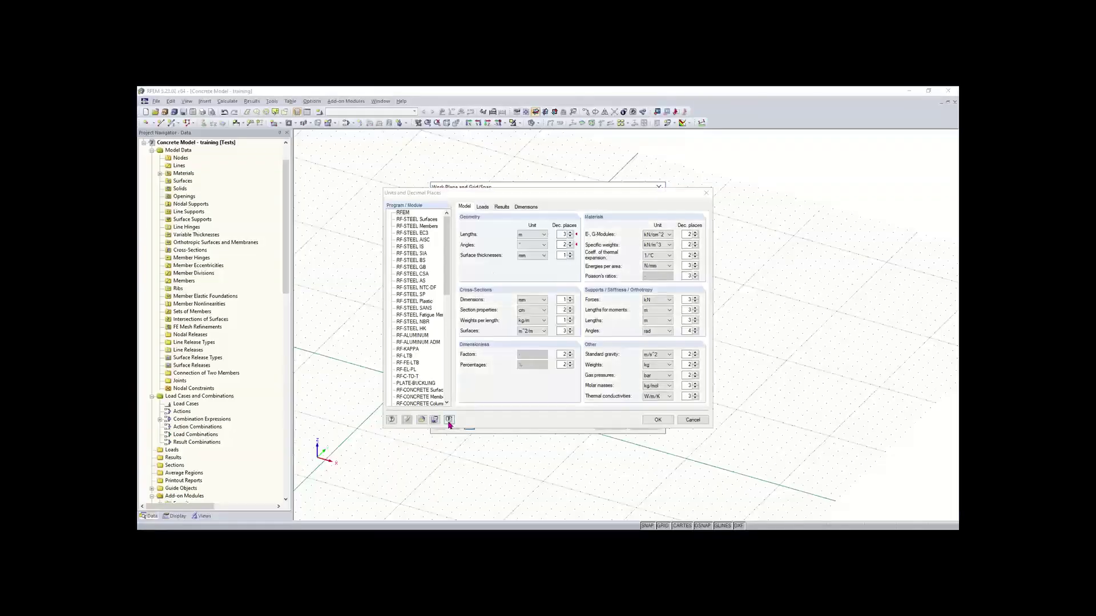
pyautogui.click(421, 420)
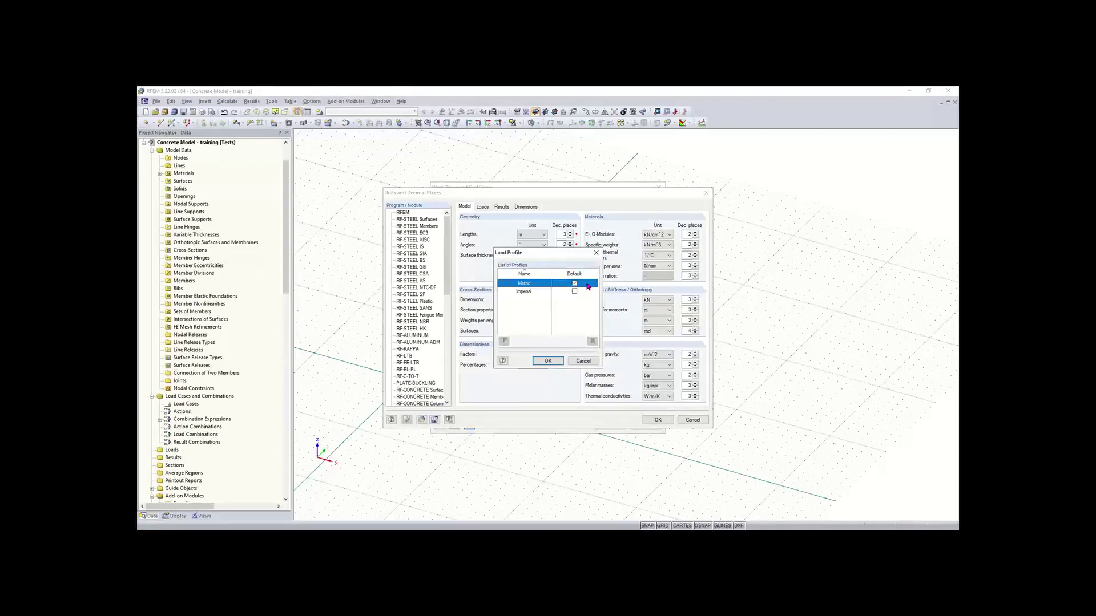
pyautogui.click(574, 291)
pyautogui.click(547, 362)
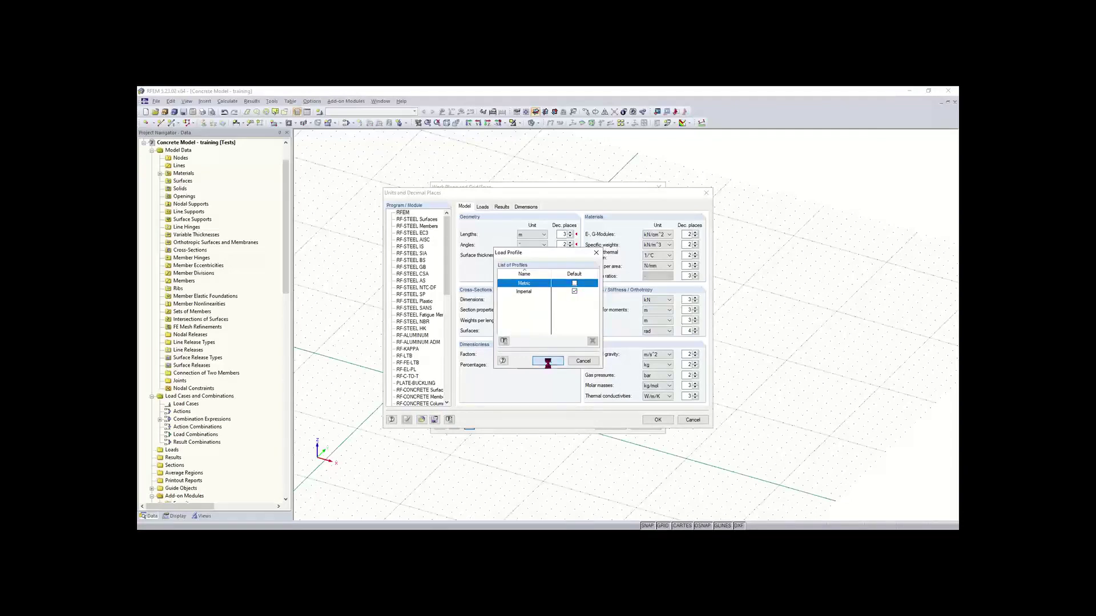
pyautogui.click(449, 420)
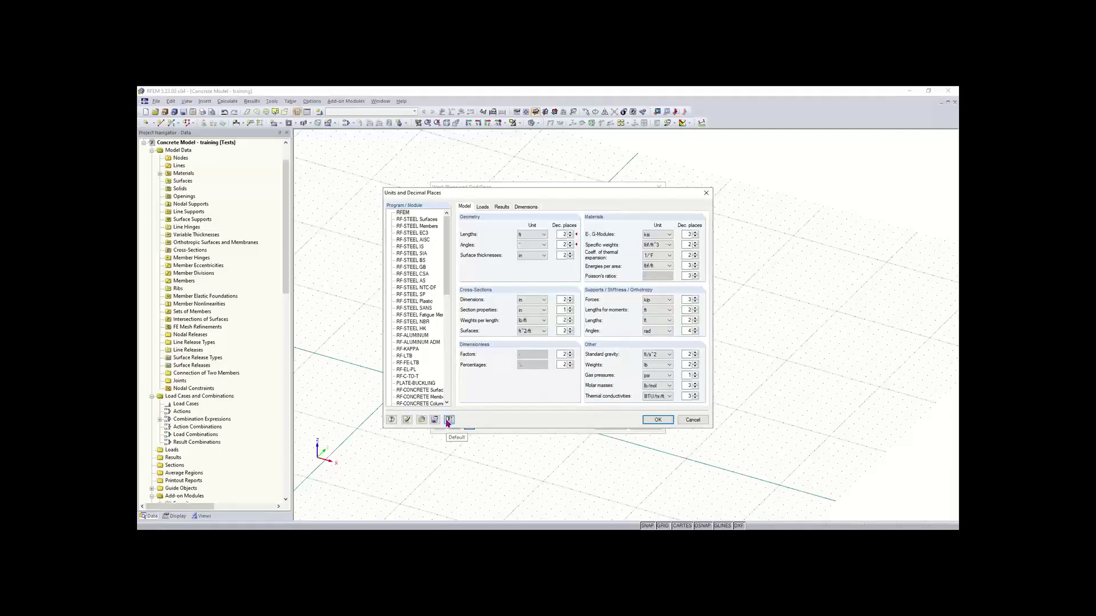
pyautogui.click(661, 420)
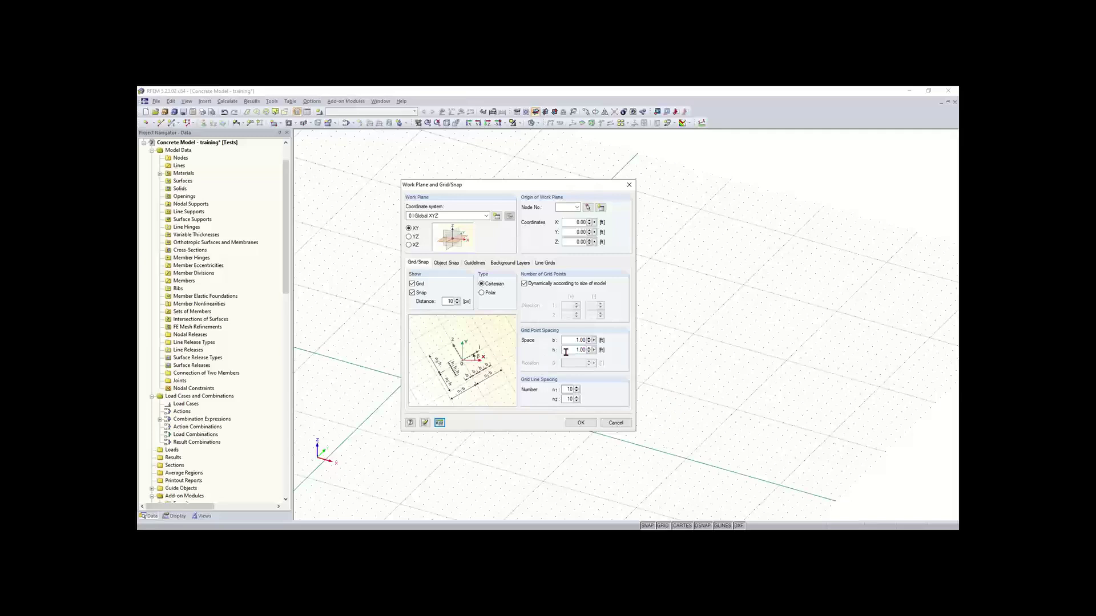
pyautogui.click(579, 422)
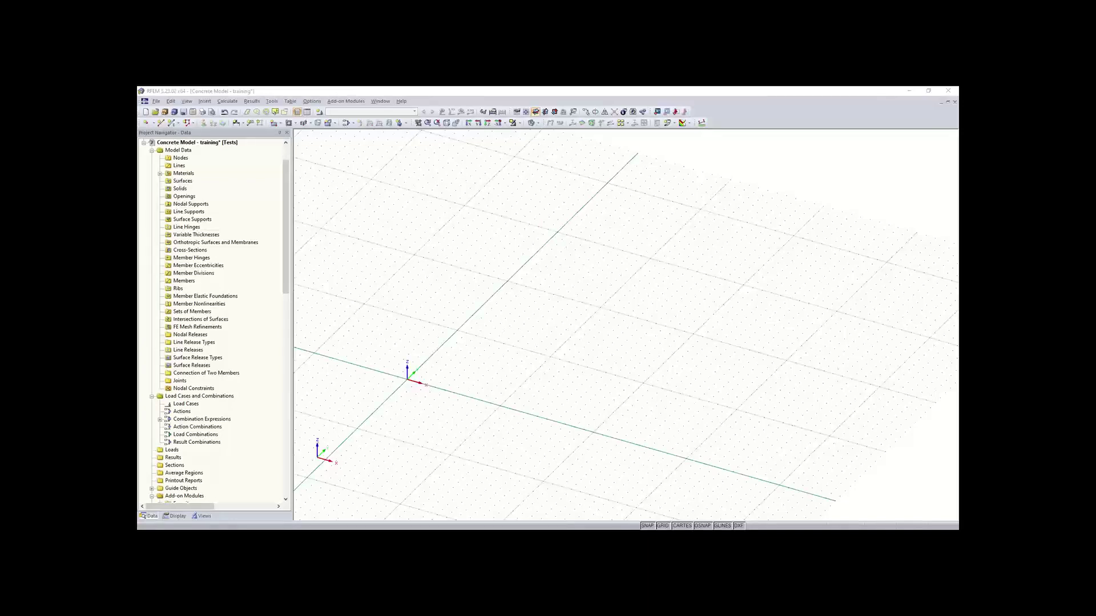
# Toggle the Auto Connect Lines/Members option for the model
pyautogui.keyDown('ctrl'); pyautogui.moveTo(505, 363); pyautogui.dragTo(513, 317, button='middle'); pyautogui.keyUp('ctrl')
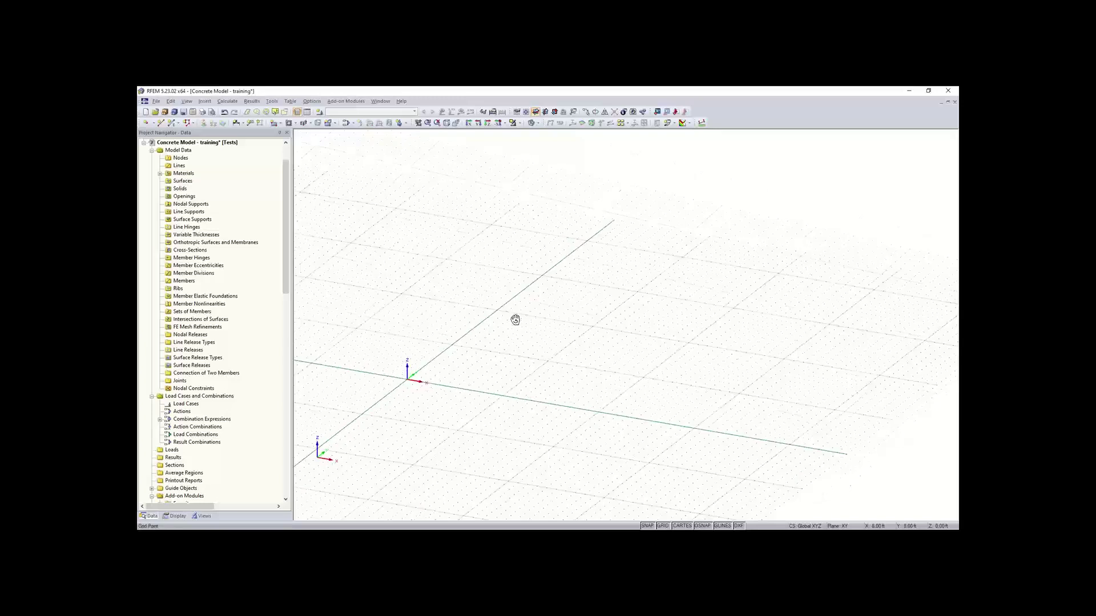
pyautogui.rightClick(482, 334)
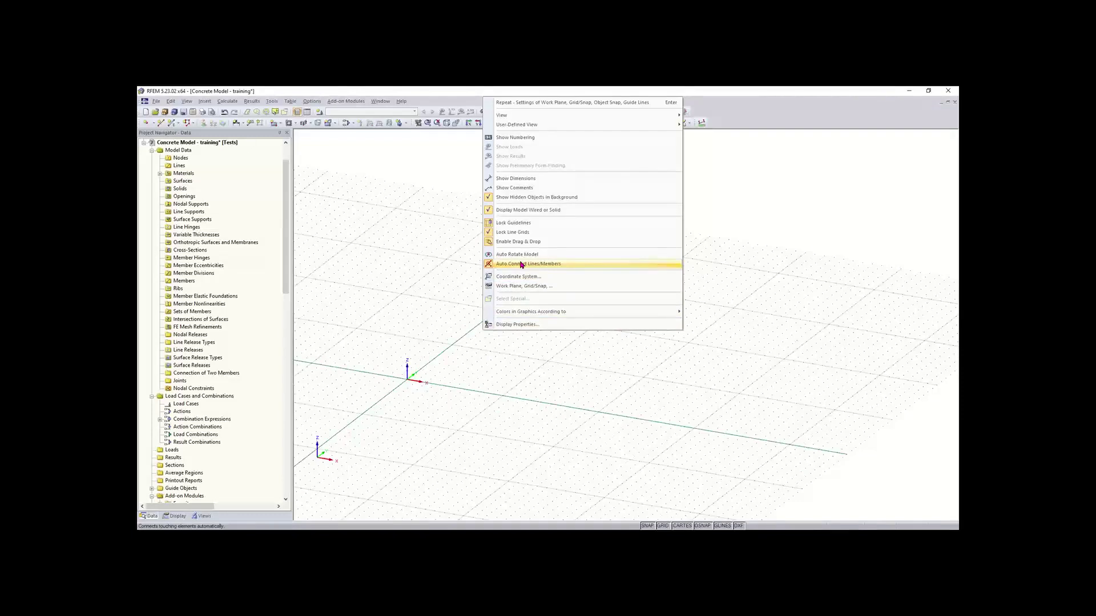
pyautogui.click(562, 264)
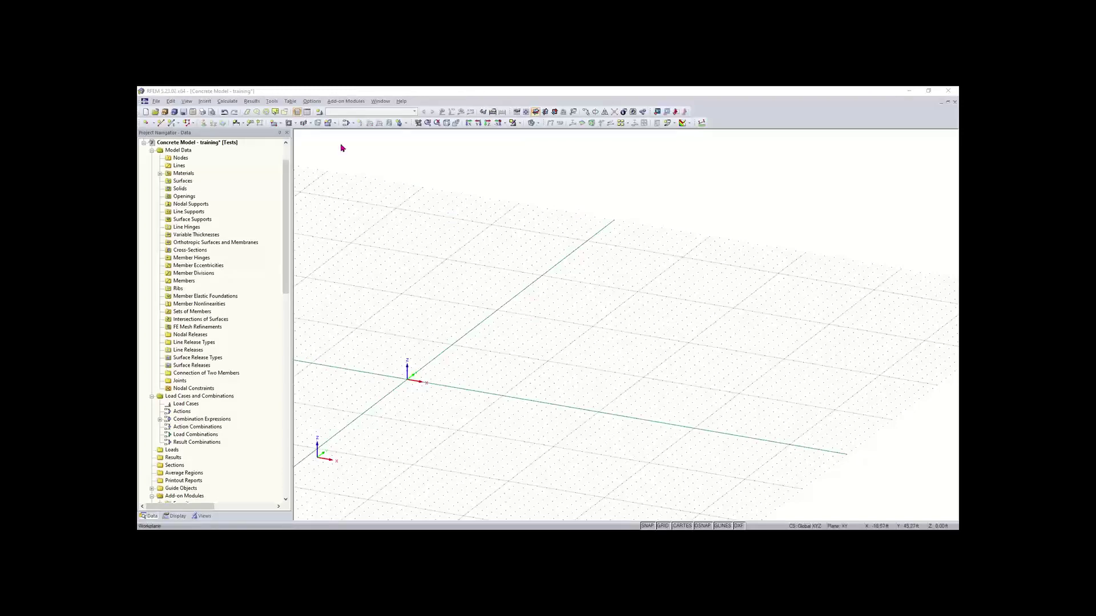
# Start a new rectangular surface with a constant thickness of 8 in
pyautogui.click(274, 123)
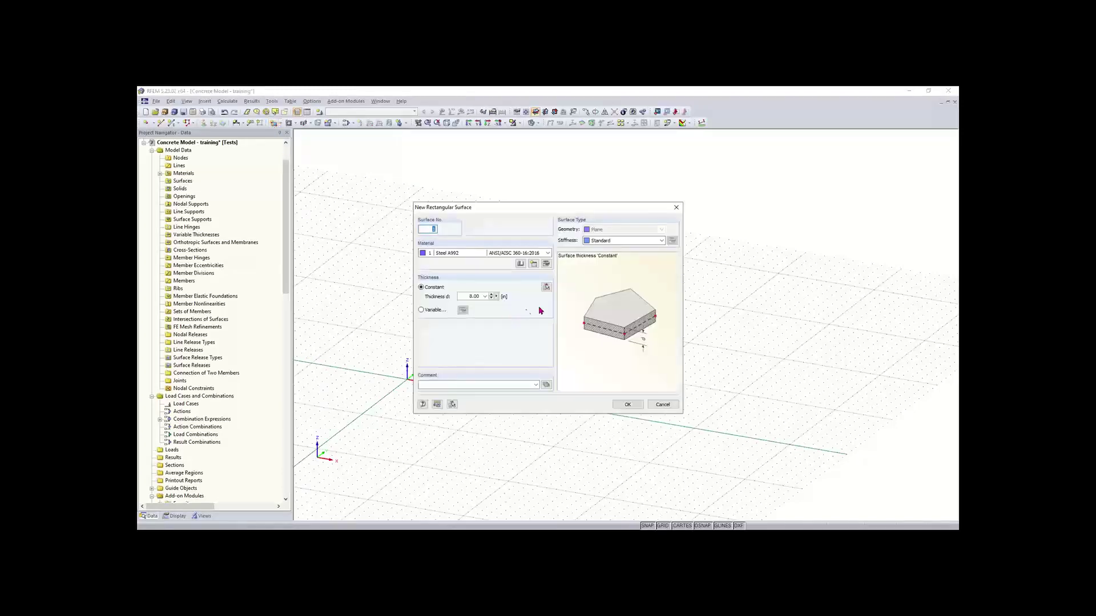
pyautogui.doubleClick(466, 296)
pyautogui.write('12')
# Assign Concrete f'c = 4000 psi from the ACI 318-19 standard to the new surface and accept its settings
pyautogui.click(520, 264)
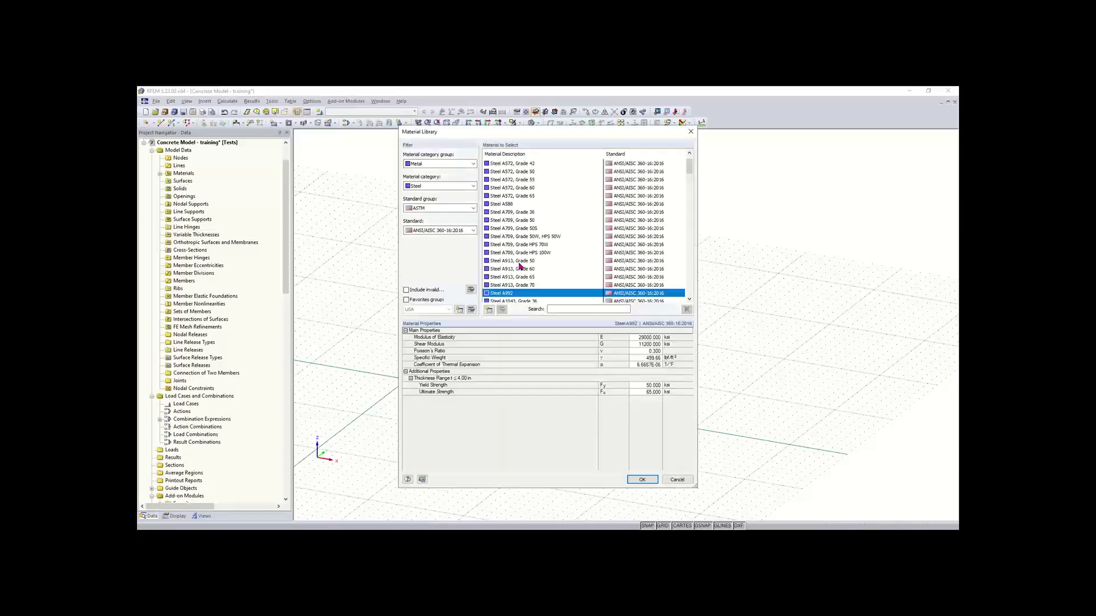
pyautogui.click(451, 163)
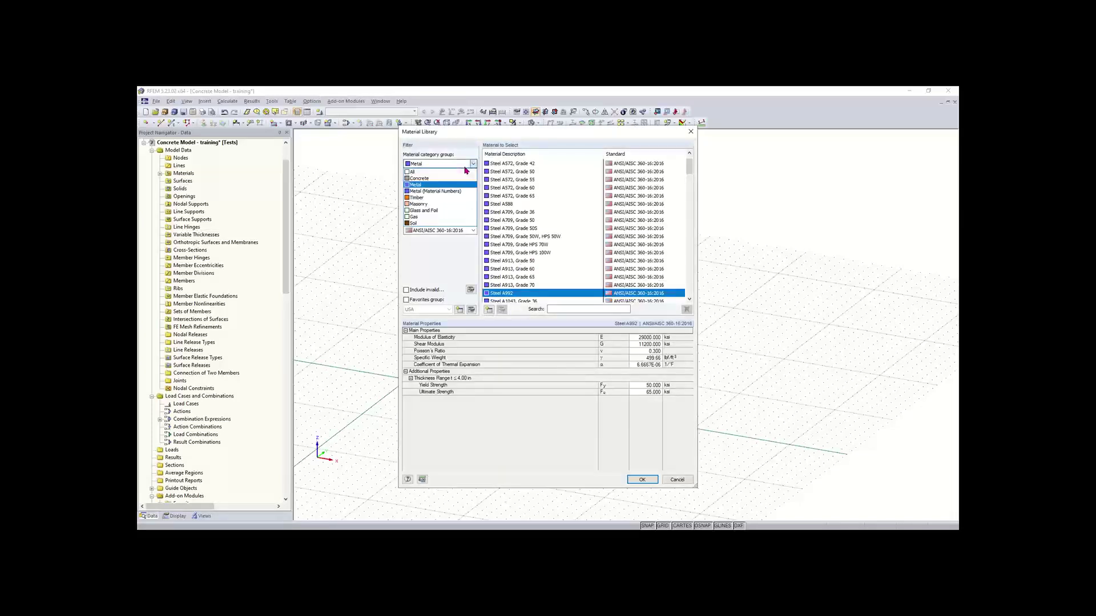
pyautogui.click(451, 179)
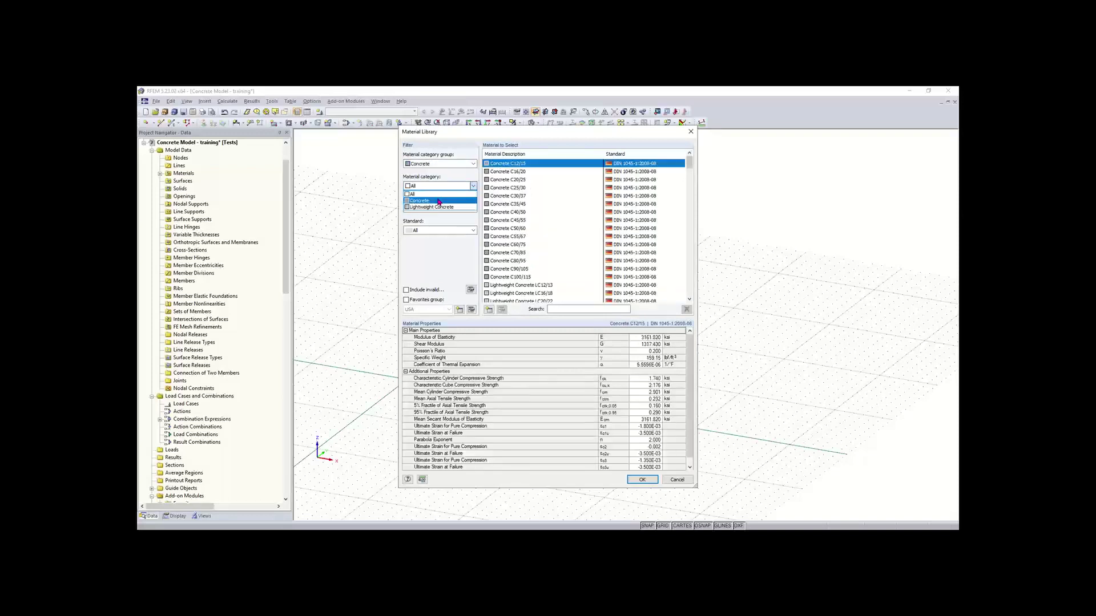
pyautogui.click(439, 208)
pyautogui.click(437, 224)
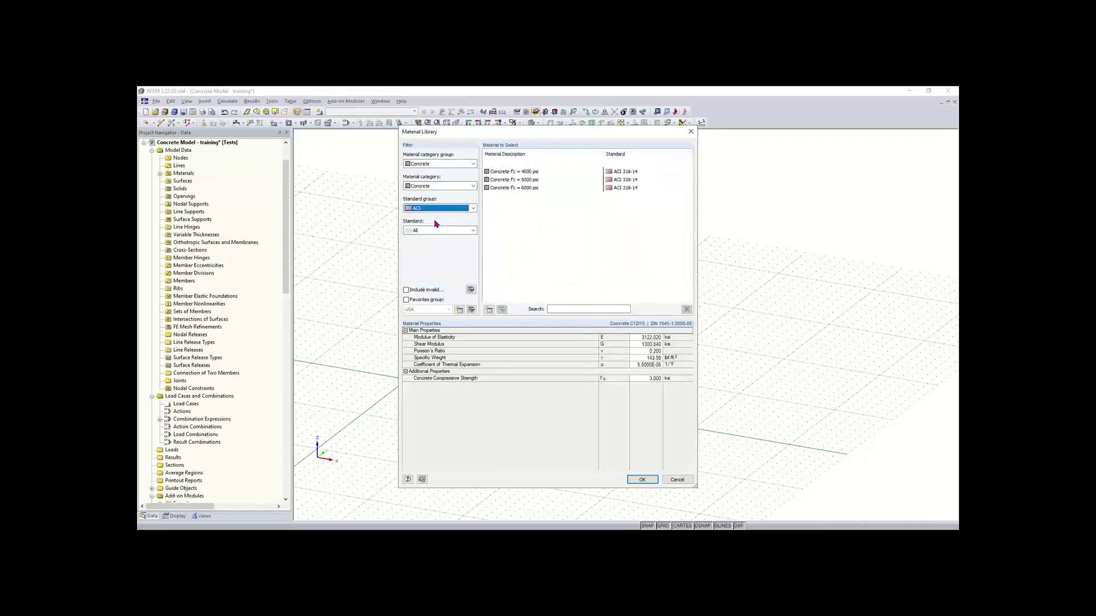
pyautogui.click(450, 230)
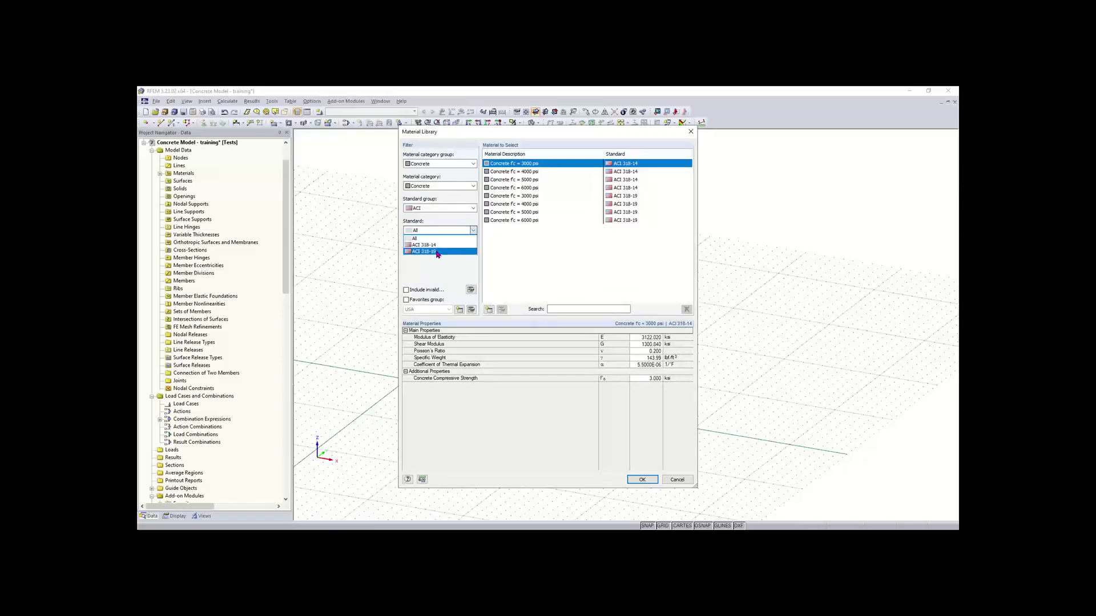
pyautogui.click(437, 253)
pyautogui.click(517, 172)
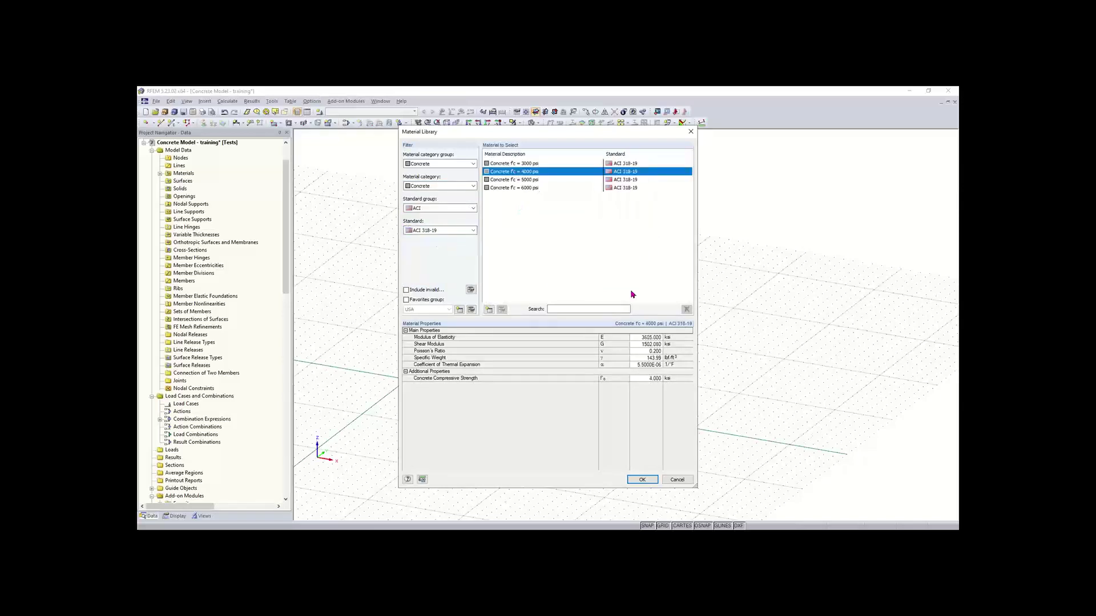
pyautogui.click(643, 479)
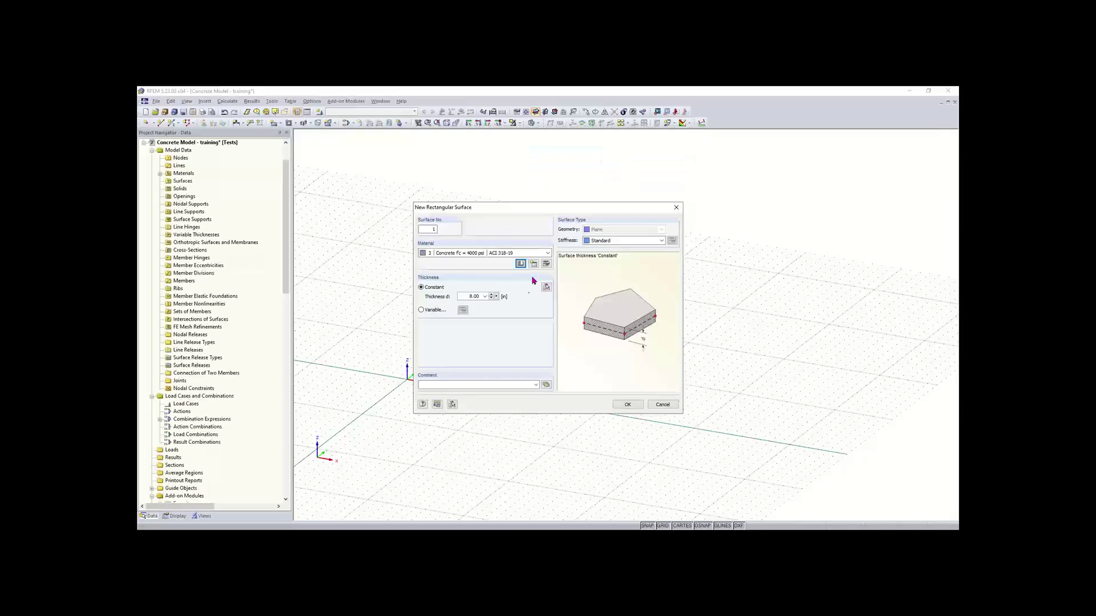
pyautogui.click(630, 406)
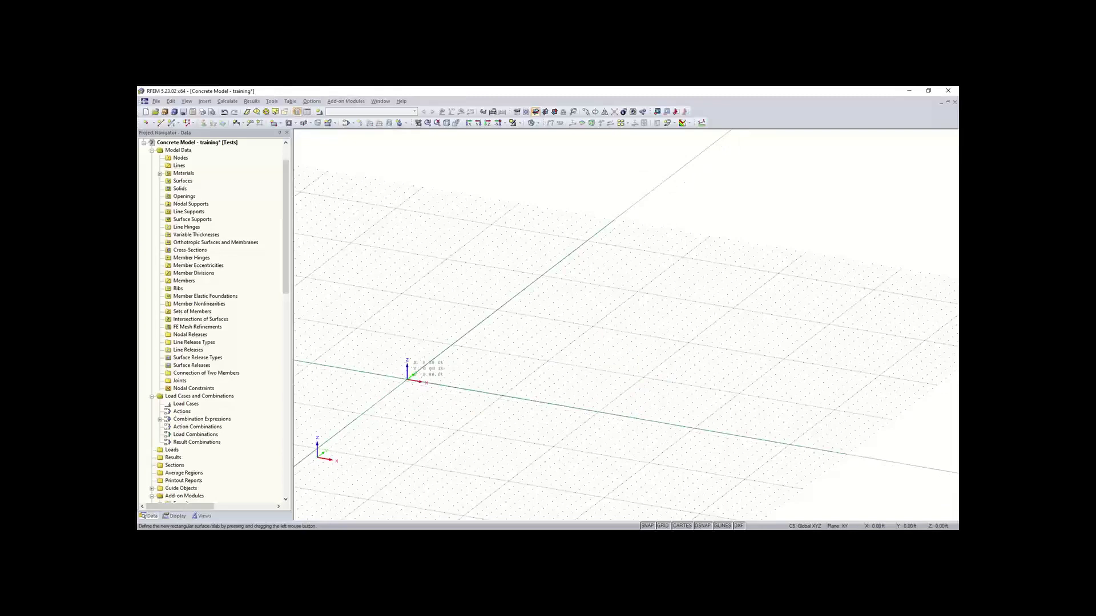
# Show the XY work plane in plan by viewing the model in the reverse Z-direction
pyautogui.press('Escape')
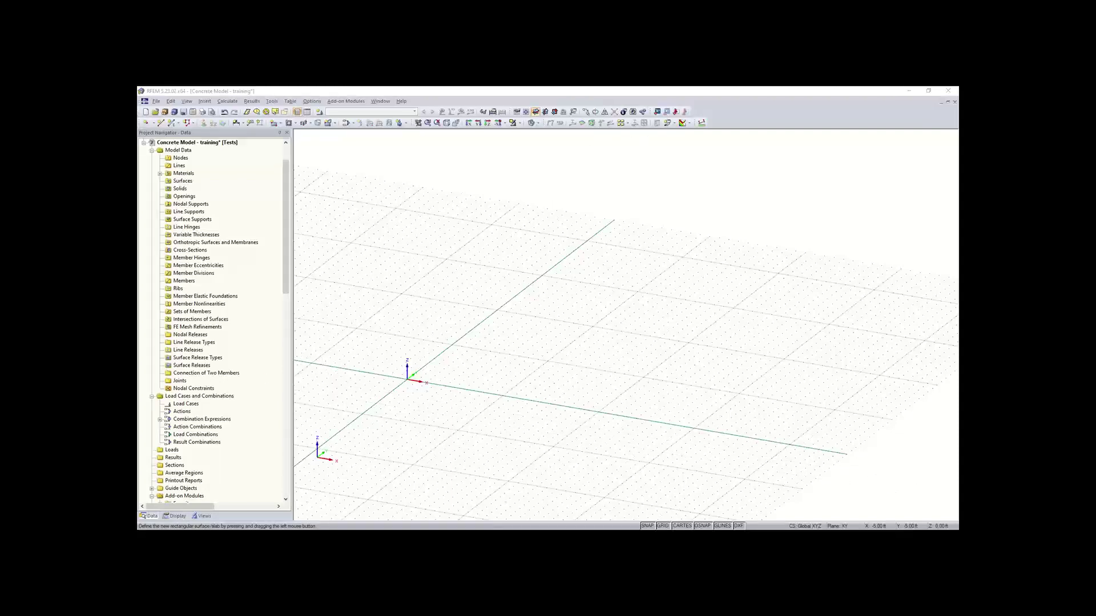
pyautogui.moveTo(445, 345); pyautogui.dragTo(416, 404, button='middle')
pyautogui.scroll(-1, 455, 395)
pyautogui.moveTo(321, 409); pyautogui.dragTo(344, 411, button='middle')
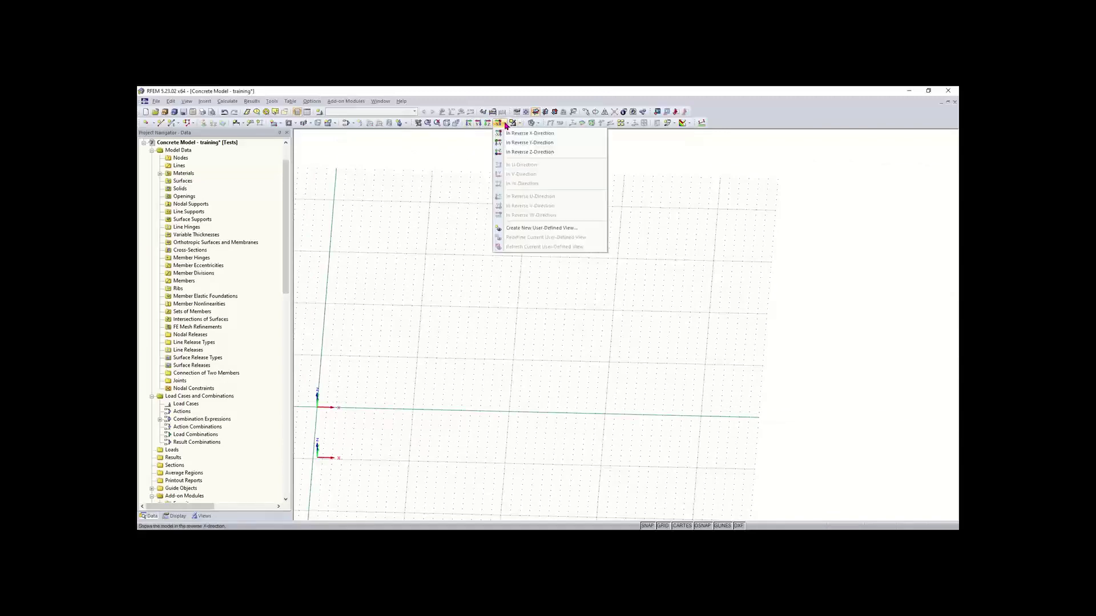
pyautogui.click(487, 123)
pyautogui.keyDown('ctrl'); pyautogui.moveTo(665, 384); pyautogui.dragTo(679, 292, button='middle'); pyautogui.keyUp('ctrl')
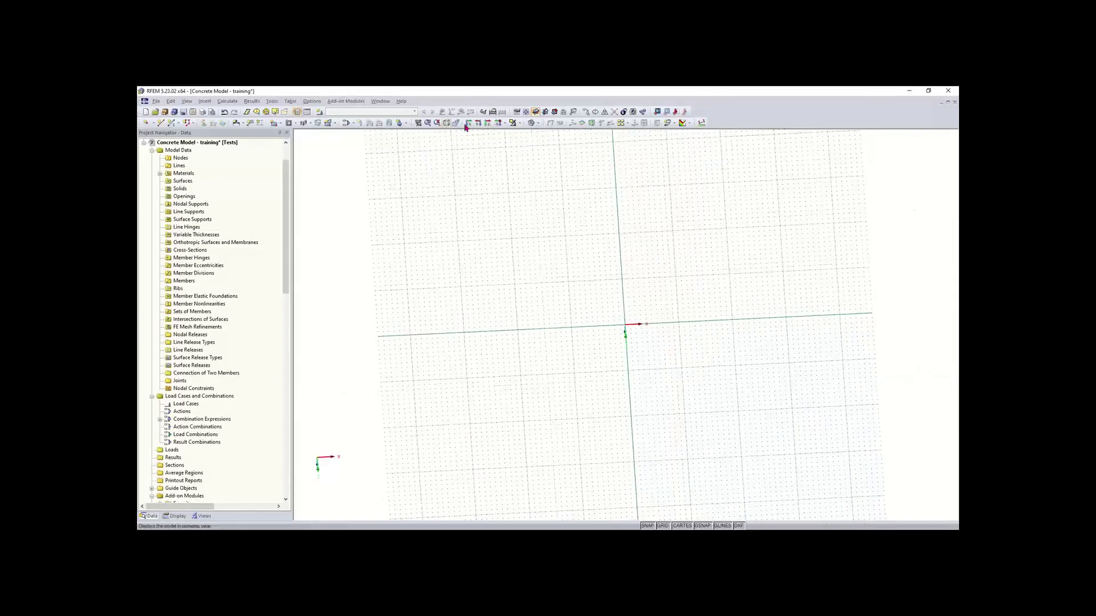
pyautogui.click(504, 124)
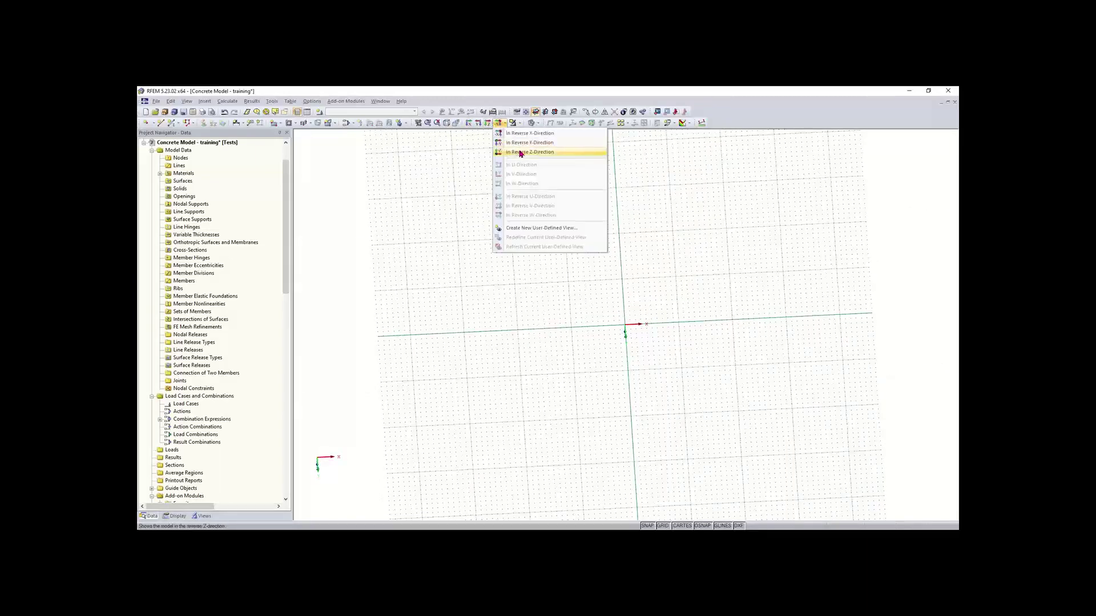
pyautogui.click(521, 153)
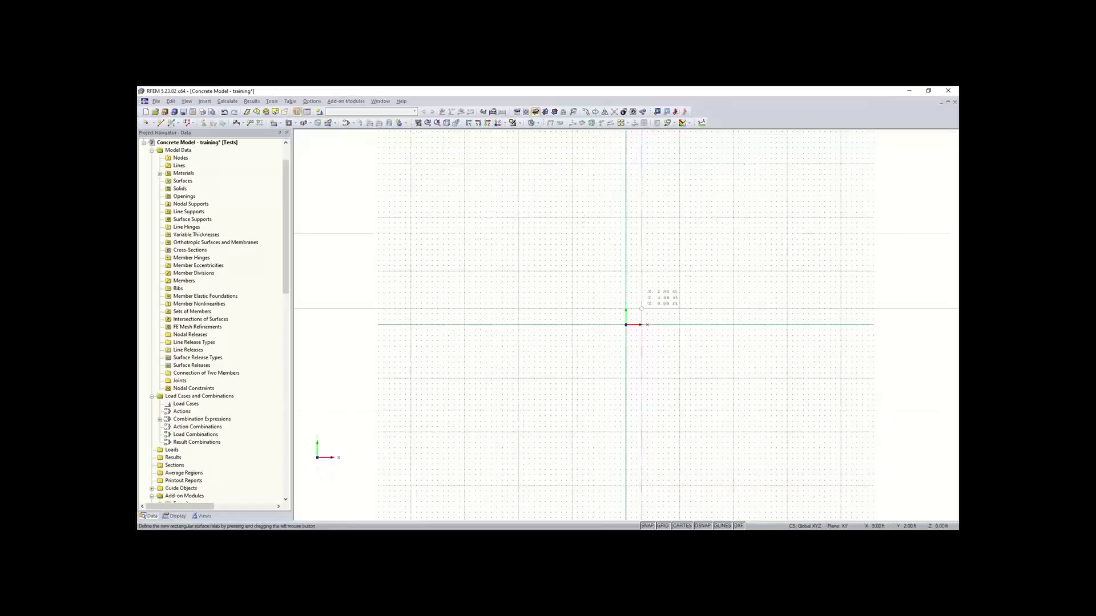
# Draw the rectangular slab from the origin to the opposite corner at X 46 ft, Y 40 ft
pyautogui.moveTo(702, 398); pyautogui.dragTo(498, 450, button='middle')
pyautogui.scroll(2, 458, 381)
pyautogui.scroll(2, 457, 383)
pyautogui.moveTo(505, 374); pyautogui.dragTo(462, 385, button='middle')
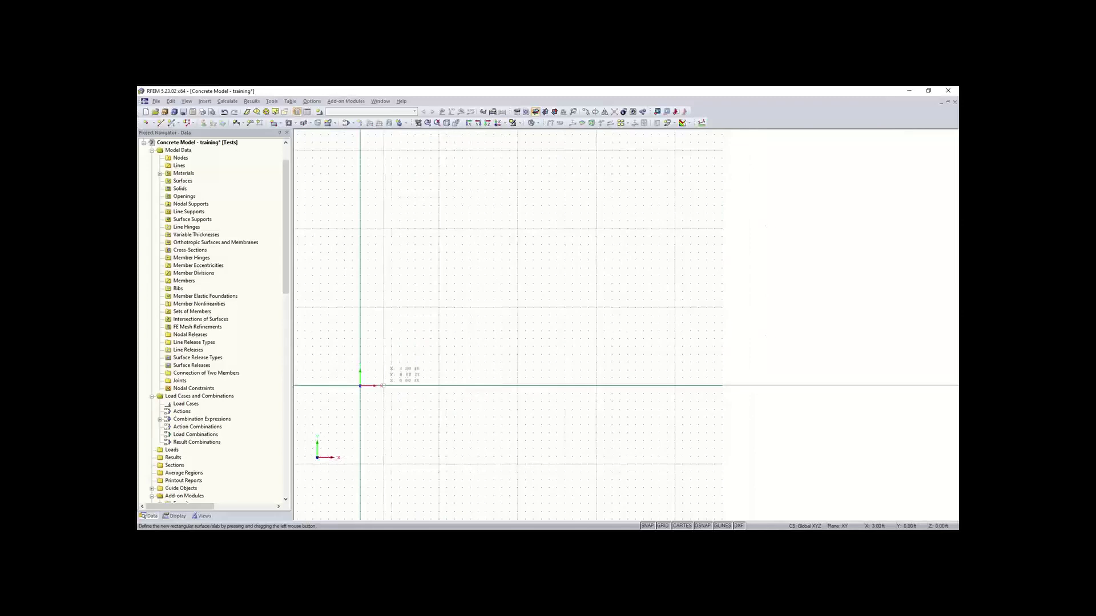
pyautogui.click(360, 386)
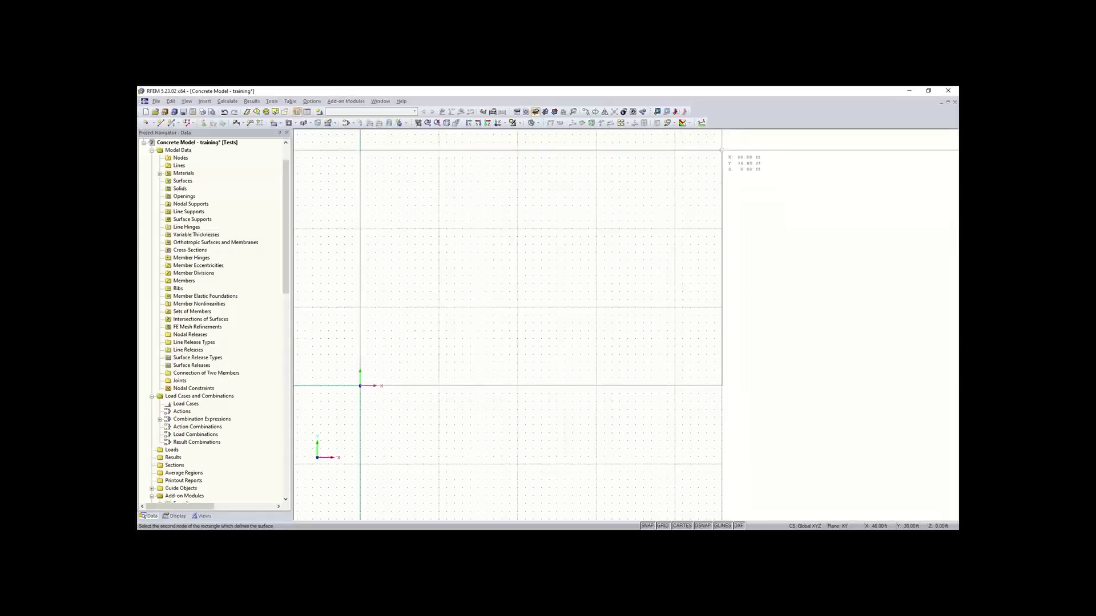
pyautogui.moveTo(716, 179); pyautogui.dragTo(712, 232, button='middle')
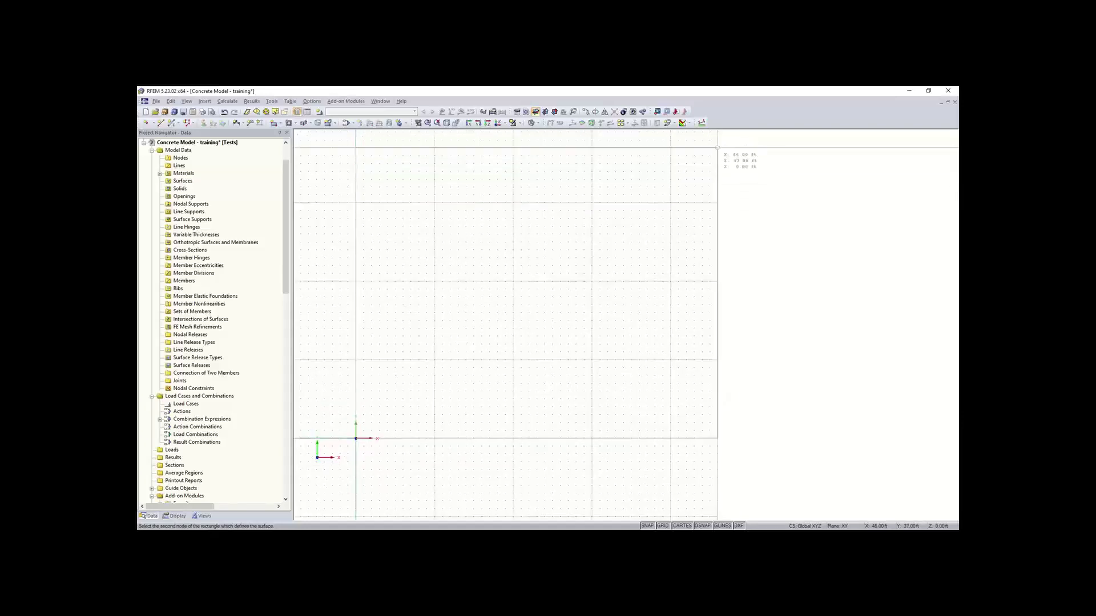
pyautogui.moveTo(717, 147); pyautogui.dragTo(719, 163, button='middle')
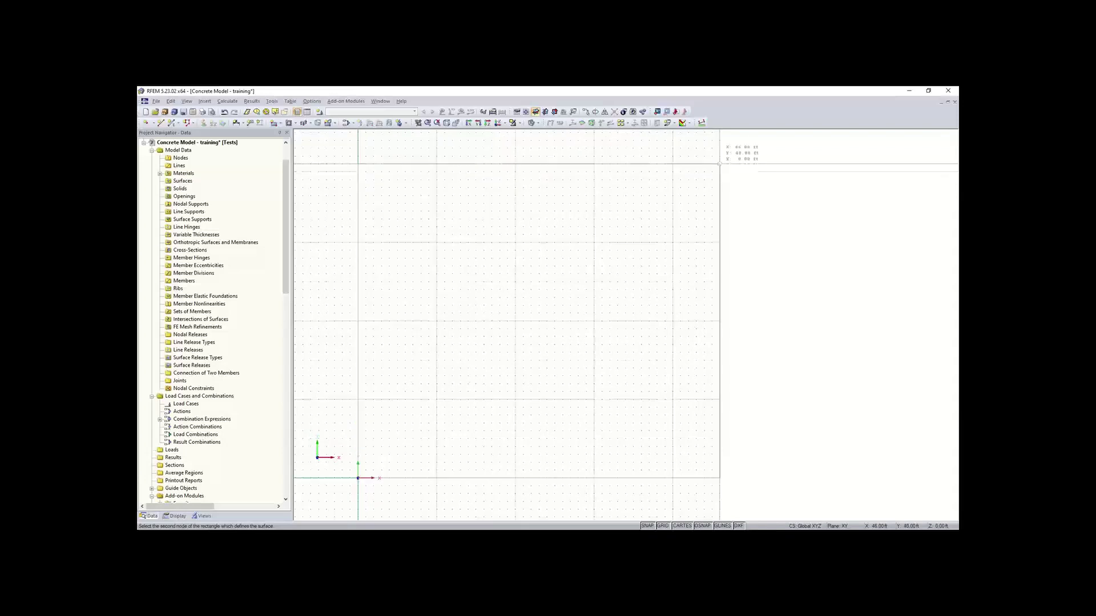
pyautogui.click(719, 164)
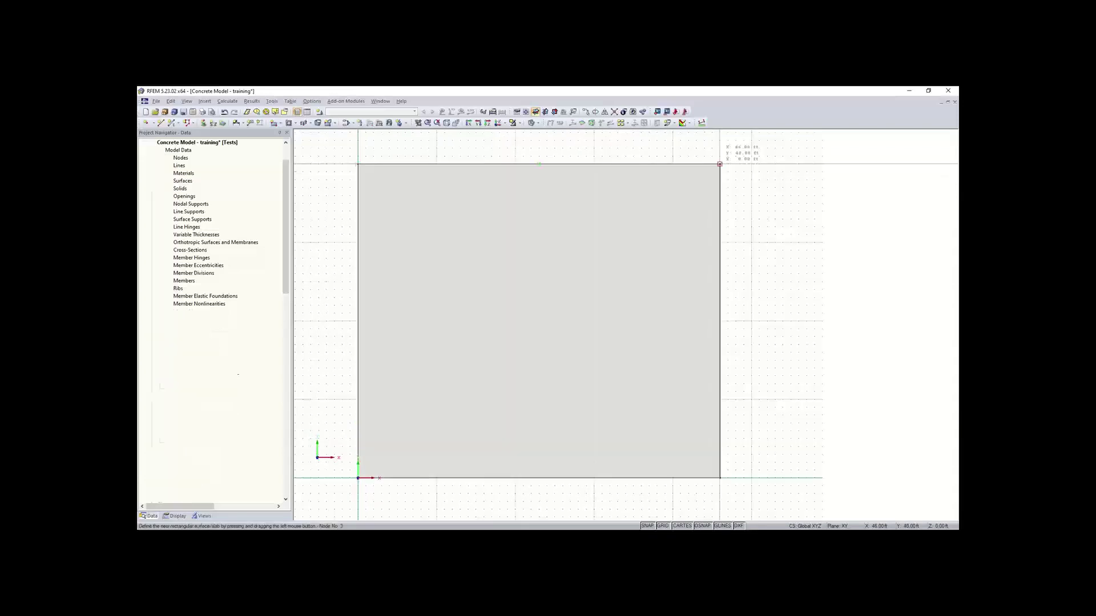
pyautogui.press('Escape')
# Copy the slab's corner node at the origin with a displacement of 2 ft in X and 2 ft in Y
pyautogui.keyDown('ctrl'); pyautogui.moveTo(408, 427); pyautogui.dragTo(394, 350, button='middle'); pyautogui.keyUp('ctrl')
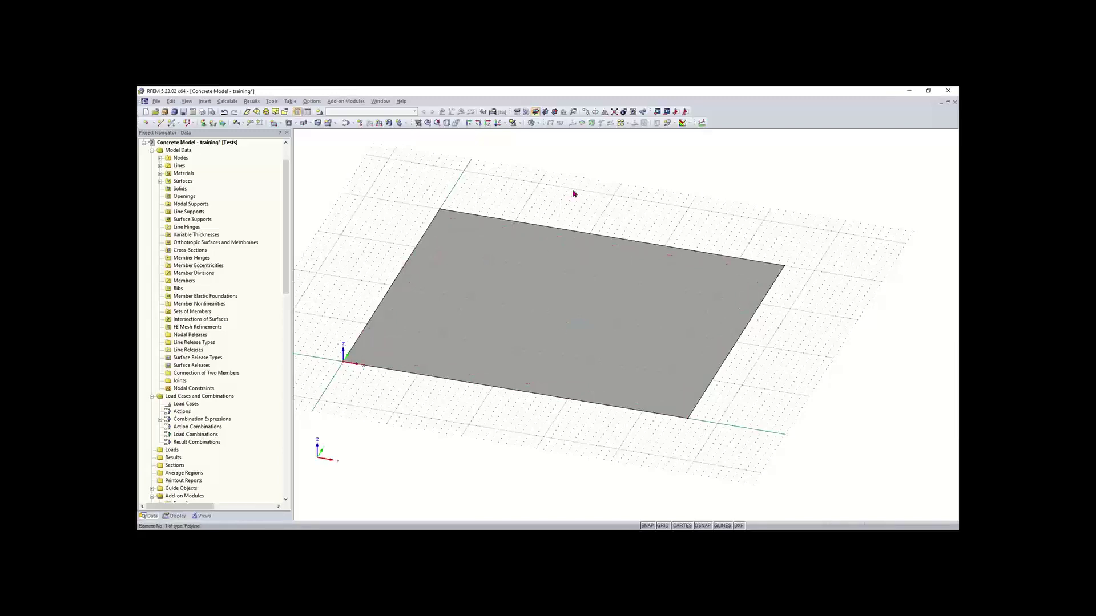
pyautogui.click(586, 112)
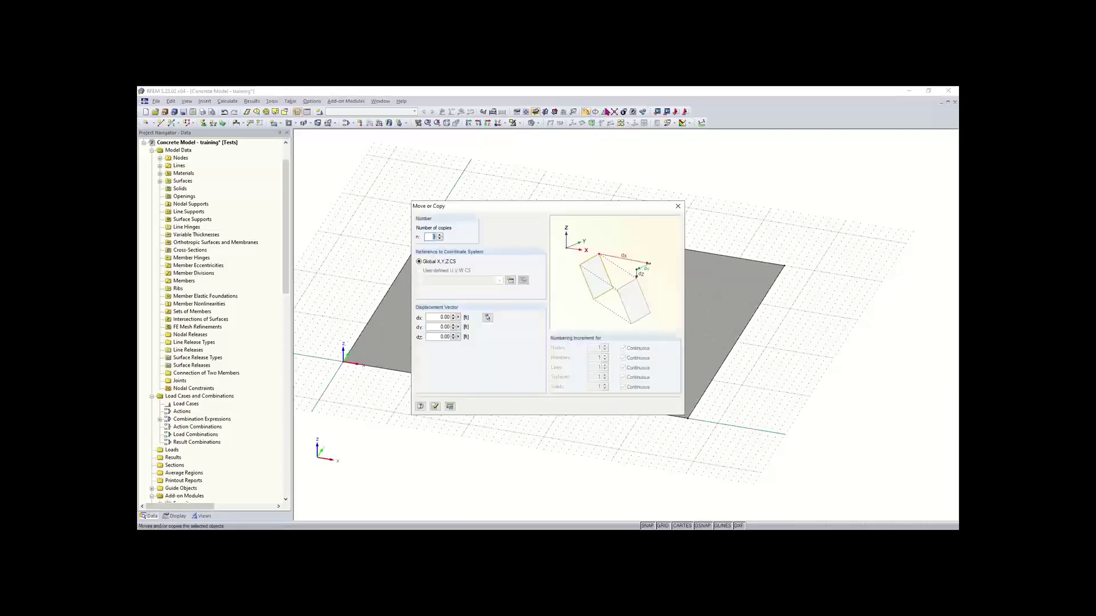
pyautogui.click(439, 235)
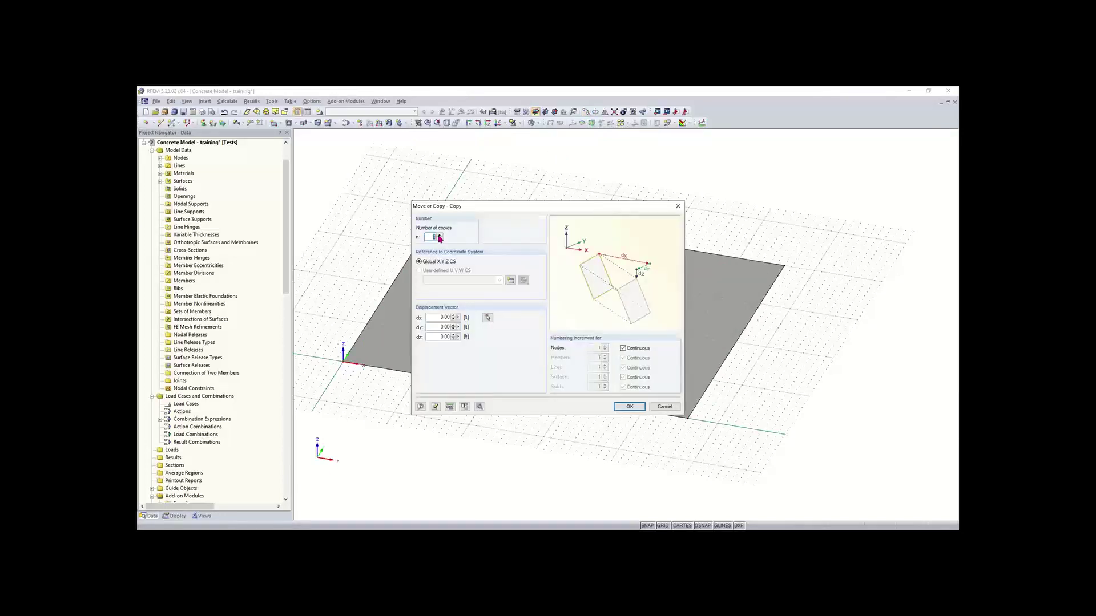
pyautogui.click(436, 319)
pyautogui.click(447, 331)
pyautogui.write('2')
pyautogui.click(628, 406)
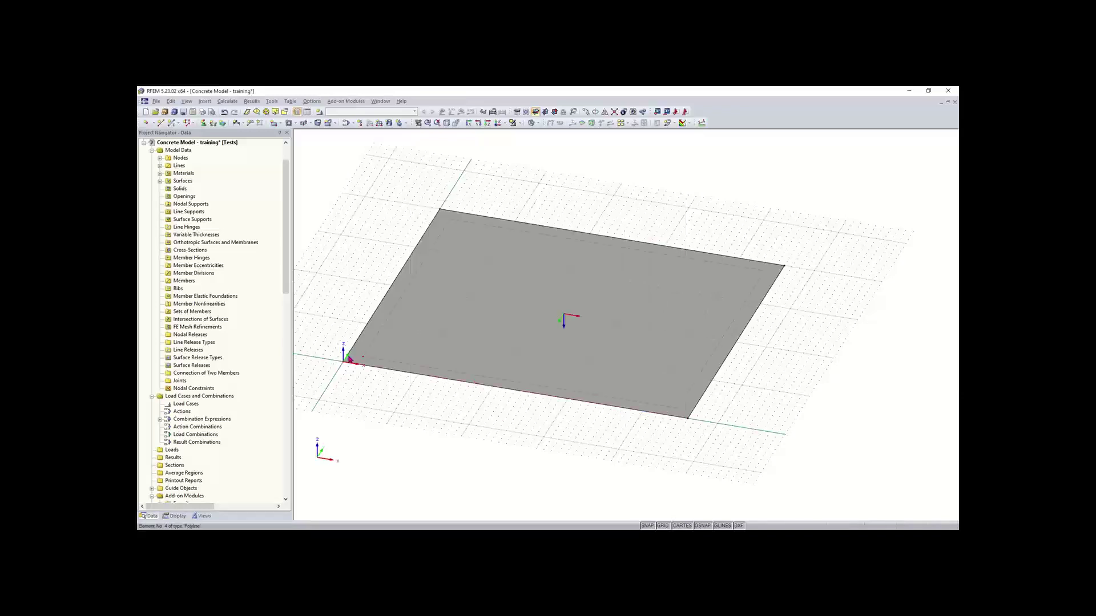
# Copy the node at X 2 ft, Y 2 ft twice along X with 16 ft displacement and 0 in Y
pyautogui.scroll(2, 354, 357)
pyautogui.scroll(1, 345, 363)
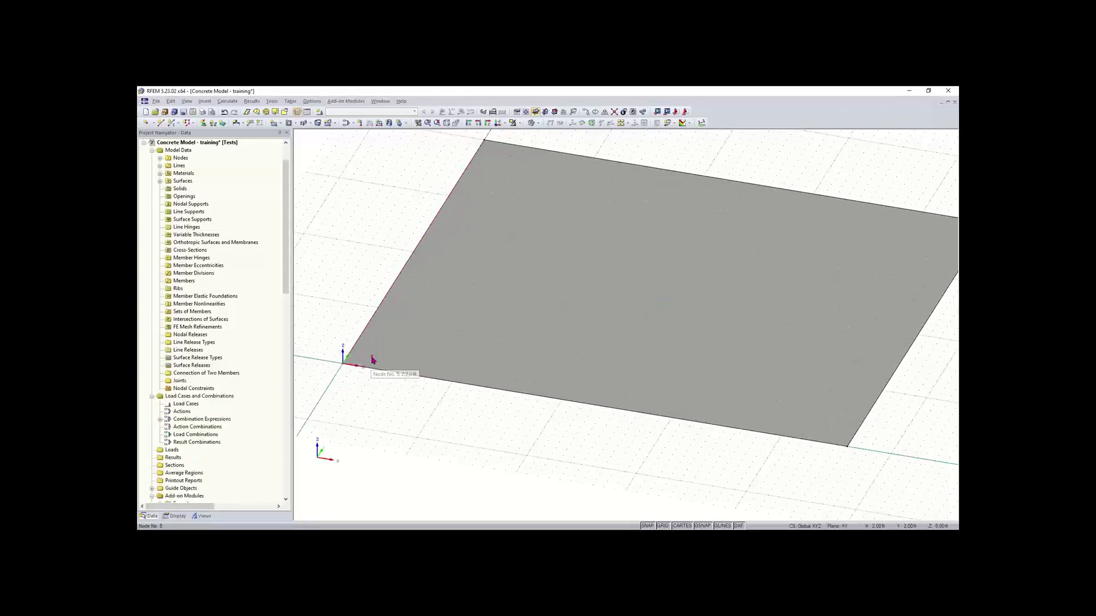
pyautogui.moveTo(514, 429); pyautogui.dragTo(474, 406, button='middle')
pyautogui.keyDown('ctrl'); pyautogui.moveTo(522, 412); pyautogui.dragTo(463, 399, button='middle'); pyautogui.keyUp('ctrl')
pyautogui.scroll(-1, 489, 401)
pyautogui.scroll(-1, 490, 403)
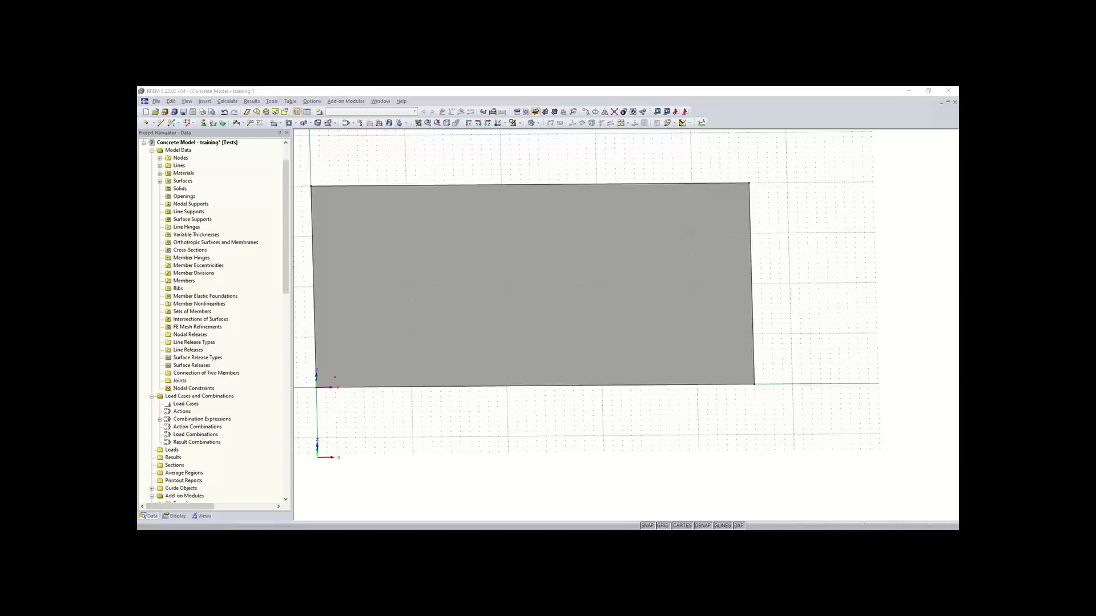
pyautogui.click(336, 381)
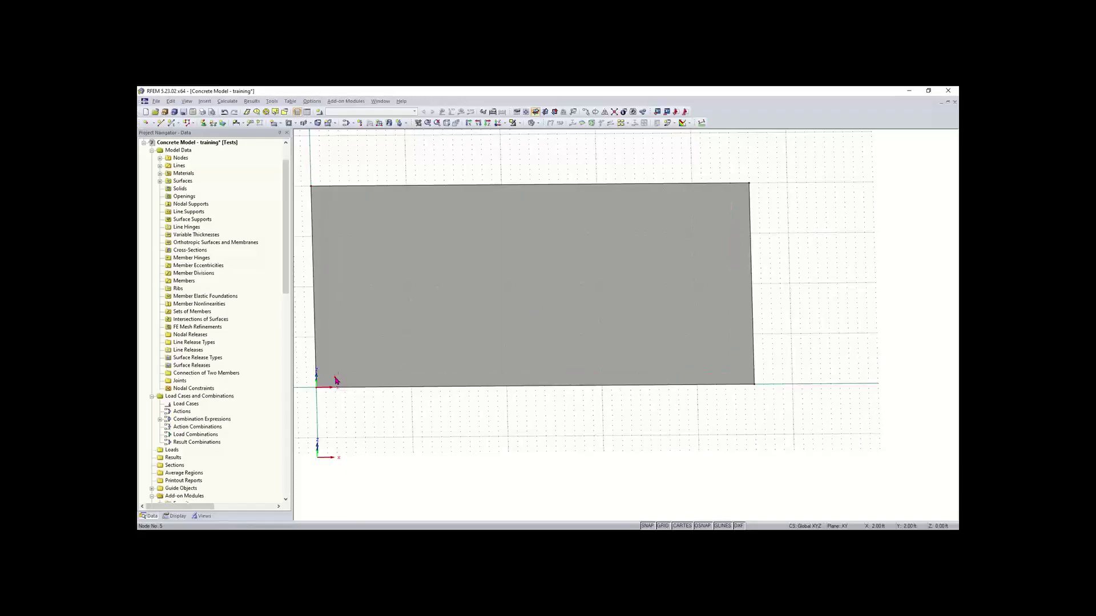
pyautogui.click(586, 114)
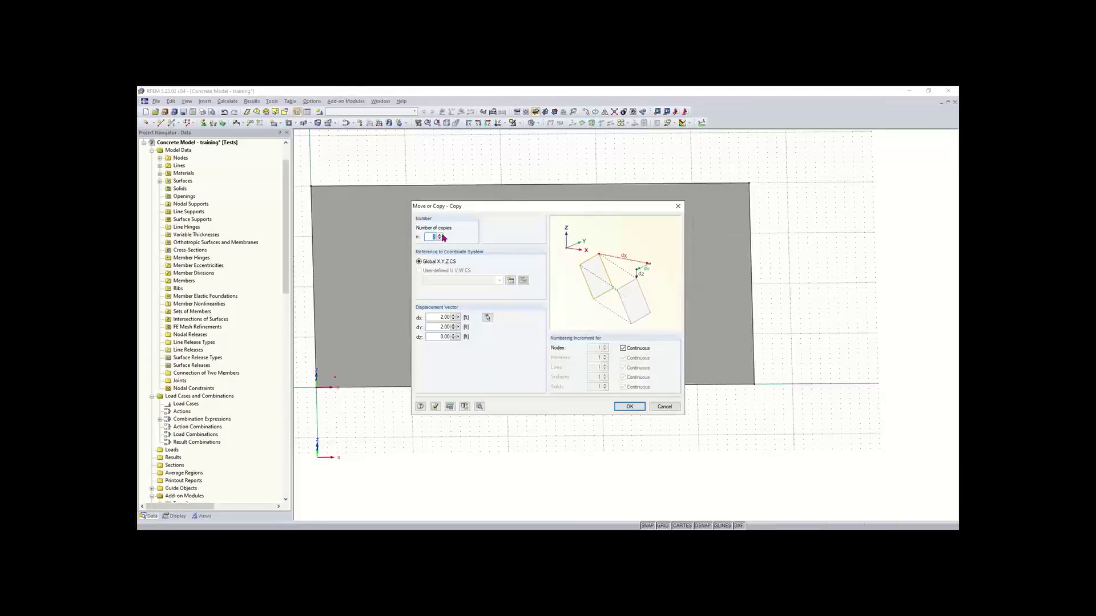
pyautogui.click(442, 327)
pyautogui.write('0')
pyautogui.click(437, 318)
pyautogui.write('16')
pyautogui.click(628, 407)
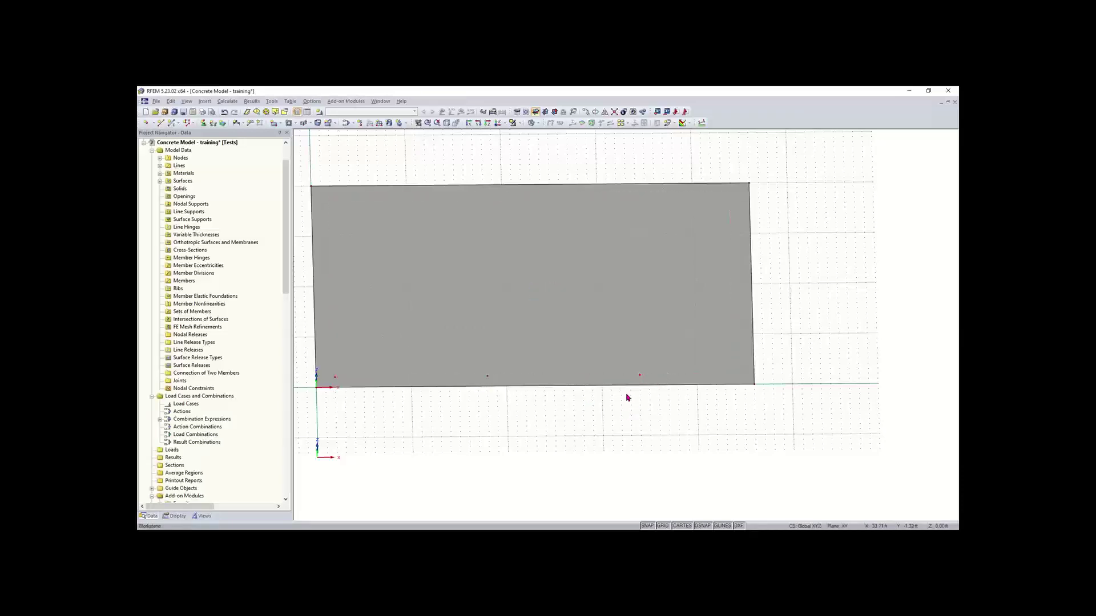
# Copy the last node of the row along X to add a fourth node inset from the slab corner at X 46 ft
pyautogui.moveTo(623, 427); pyautogui.dragTo(557, 433, button='middle')
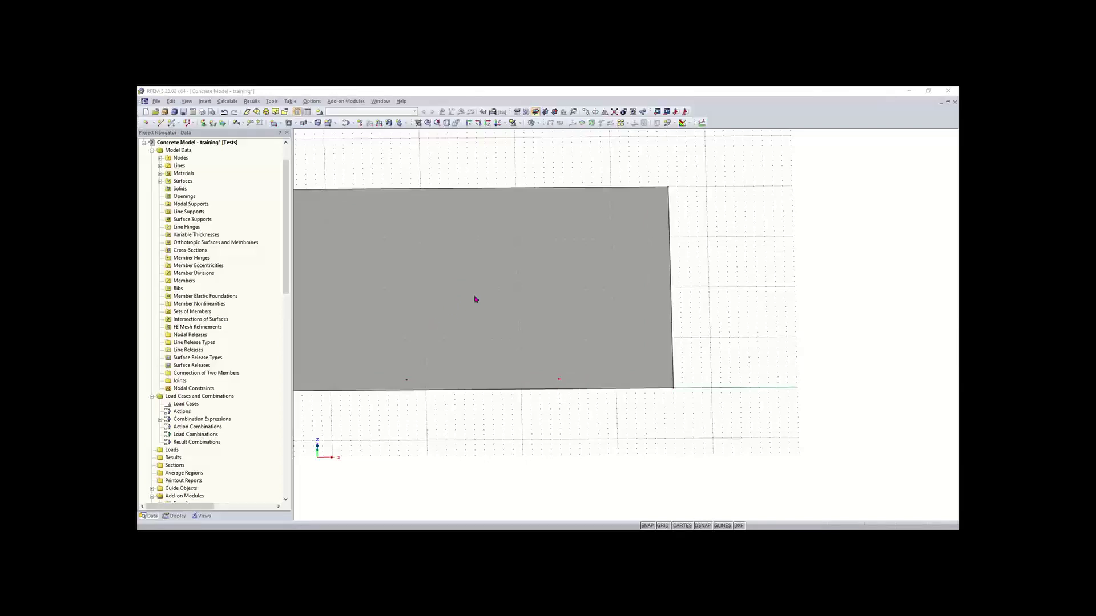
pyautogui.scroll(-1, 481, 426)
pyautogui.moveTo(481, 426); pyautogui.dragTo(563, 427, button='middle')
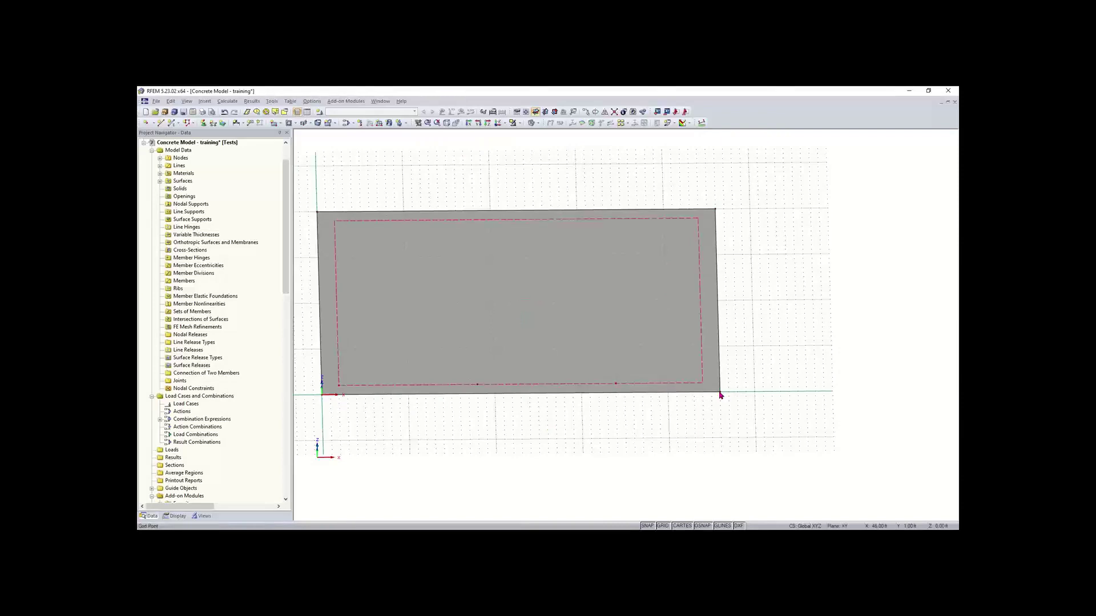
pyautogui.scroll(2, 720, 394)
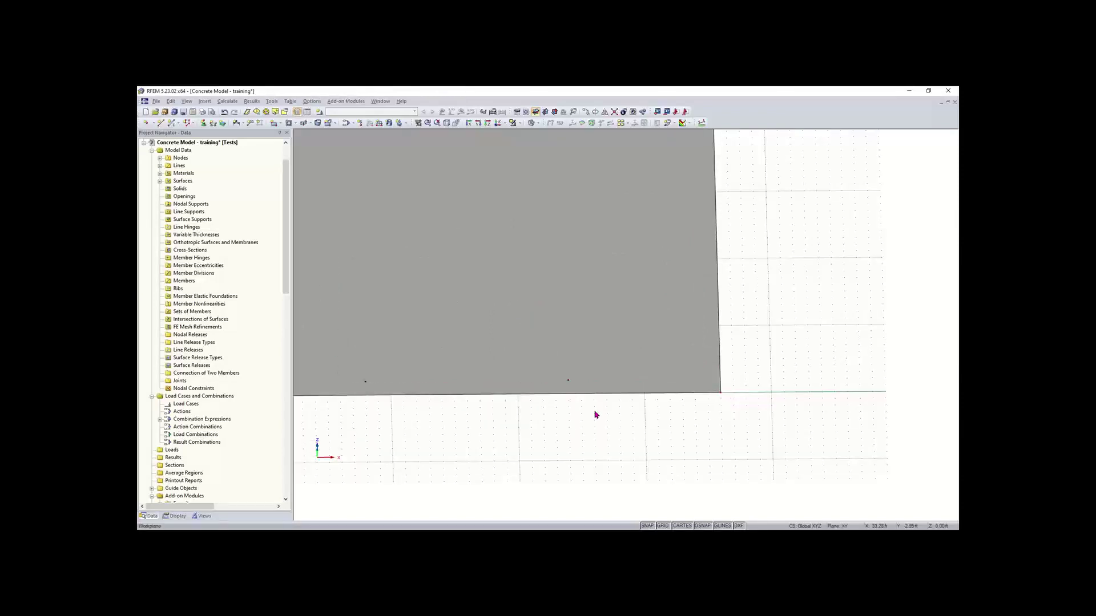
pyautogui.click(568, 382)
pyautogui.scroll(3, 707, 415)
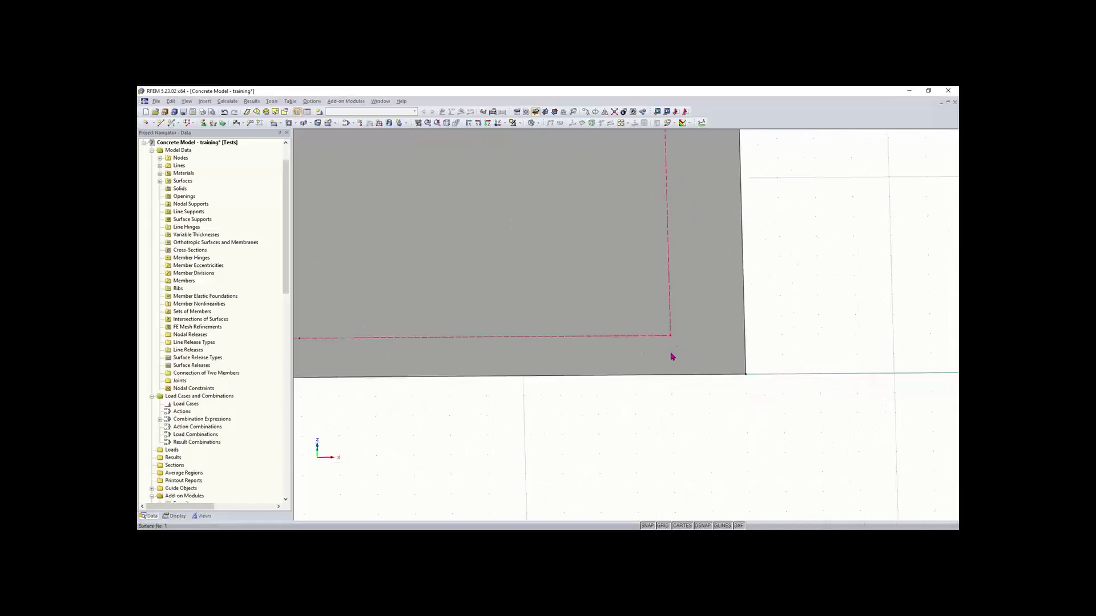
pyautogui.moveTo(683, 389); pyautogui.dragTo(659, 414, button='middle')
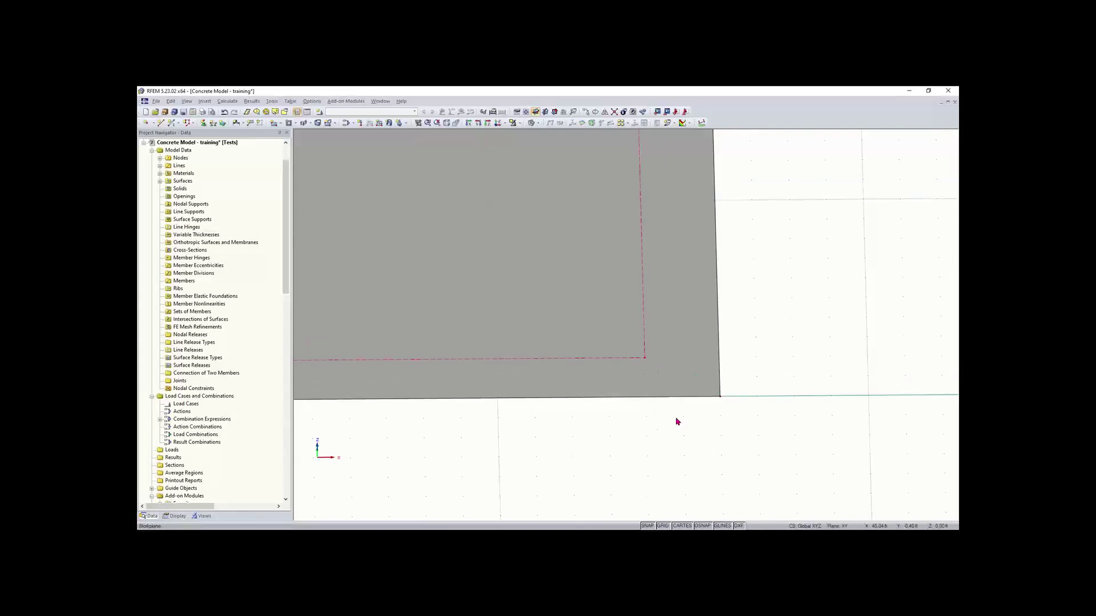
# Select the row of four nodes and copy it twice along Y with 0 displacement in X
pyautogui.scroll(-5, 639, 430)
pyautogui.moveTo(451, 423); pyautogui.dragTo(630, 443, button='middle')
pyautogui.scroll(-3, 552, 441)
pyautogui.scroll(-1, 642, 435)
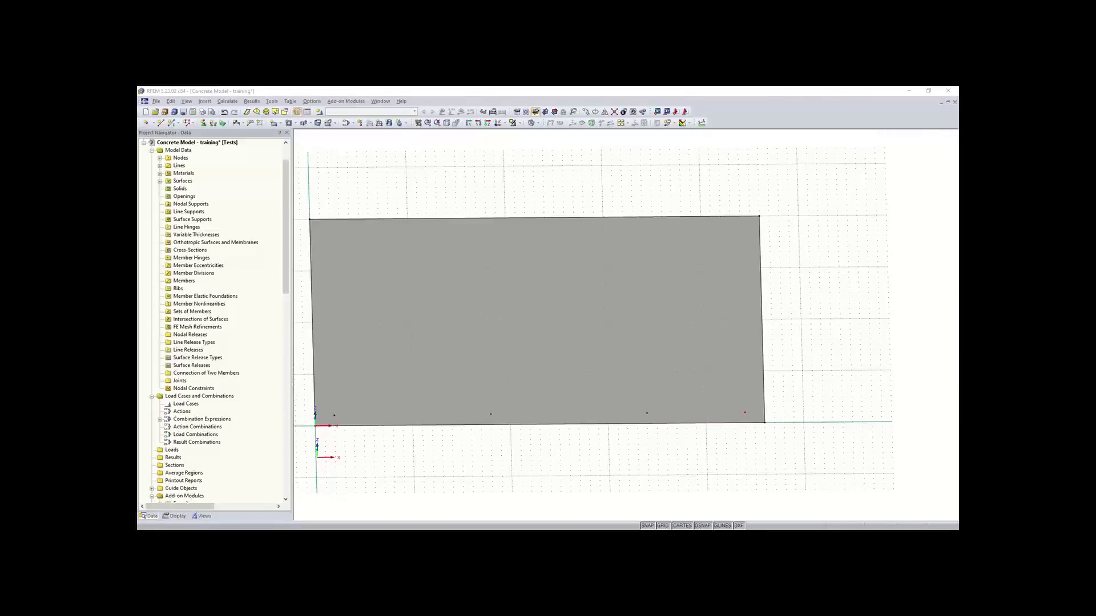
pyautogui.click(488, 421)
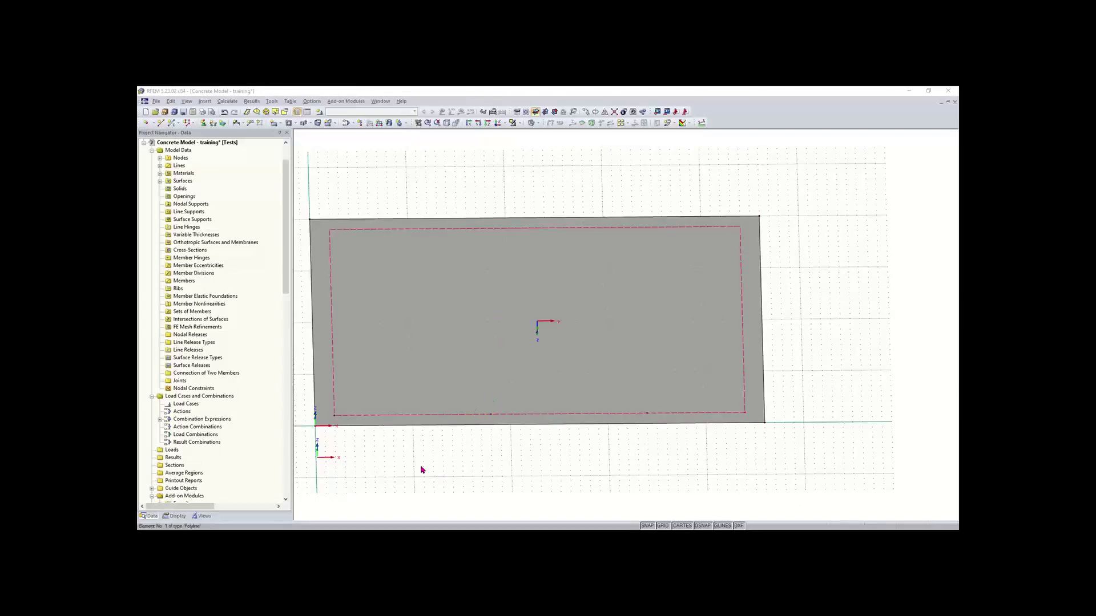
pyautogui.keyDown('ctrl'); pyautogui.moveTo(479, 322); pyautogui.dragTo(407, 422, button='middle'); pyautogui.keyUp('ctrl')
pyautogui.scroll(-2, 450, 427)
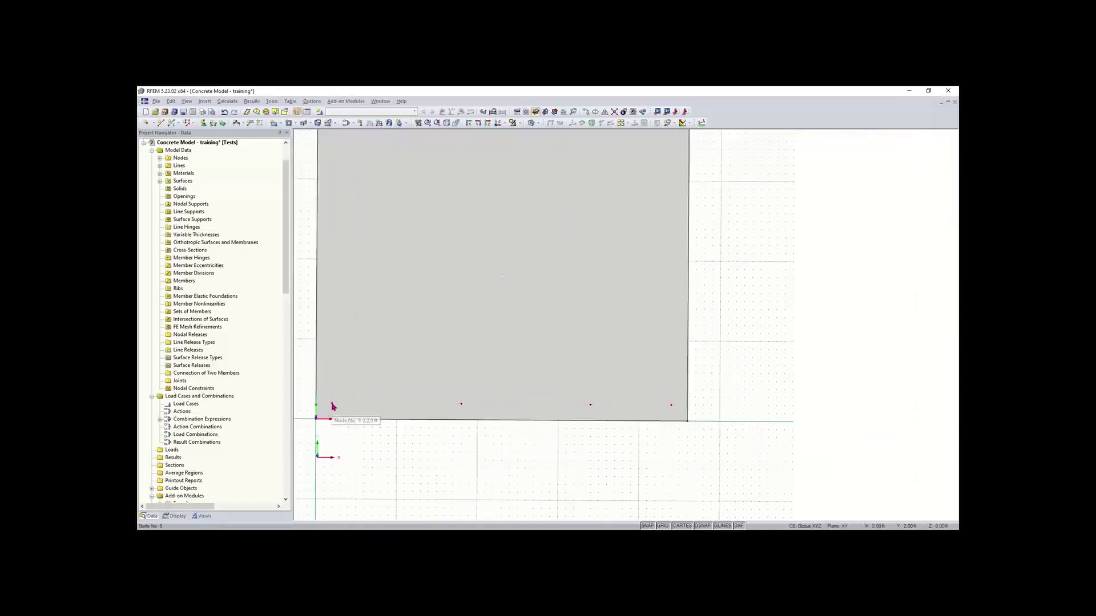
pyautogui.doubleClick(461, 404)
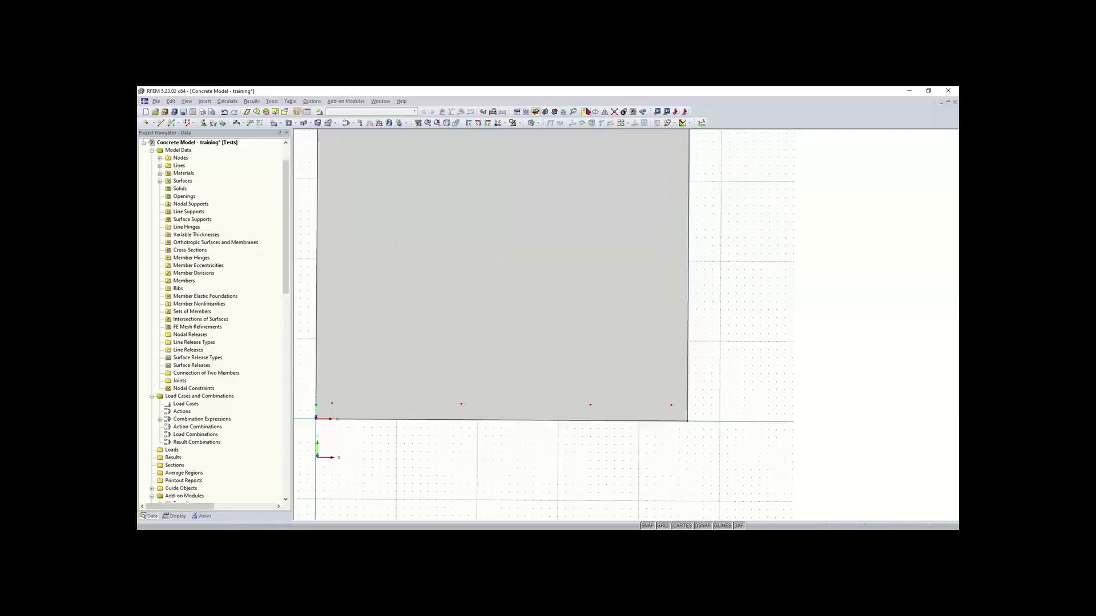
pyautogui.click(585, 110)
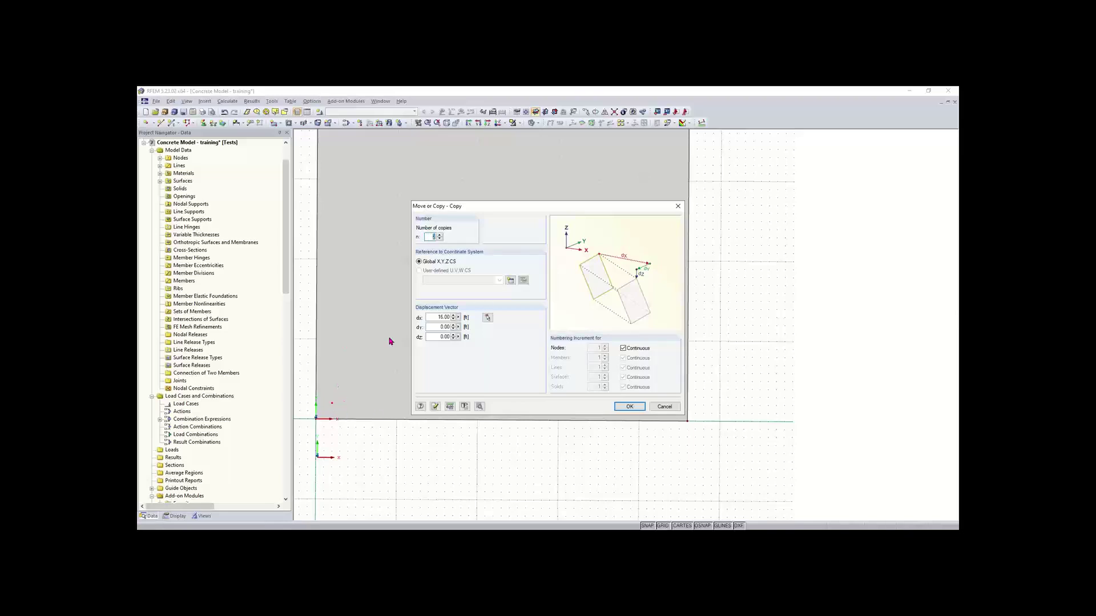
pyautogui.doubleClick(435, 317)
pyautogui.write('0')
pyautogui.doubleClick(440, 327)
pyautogui.write('1')
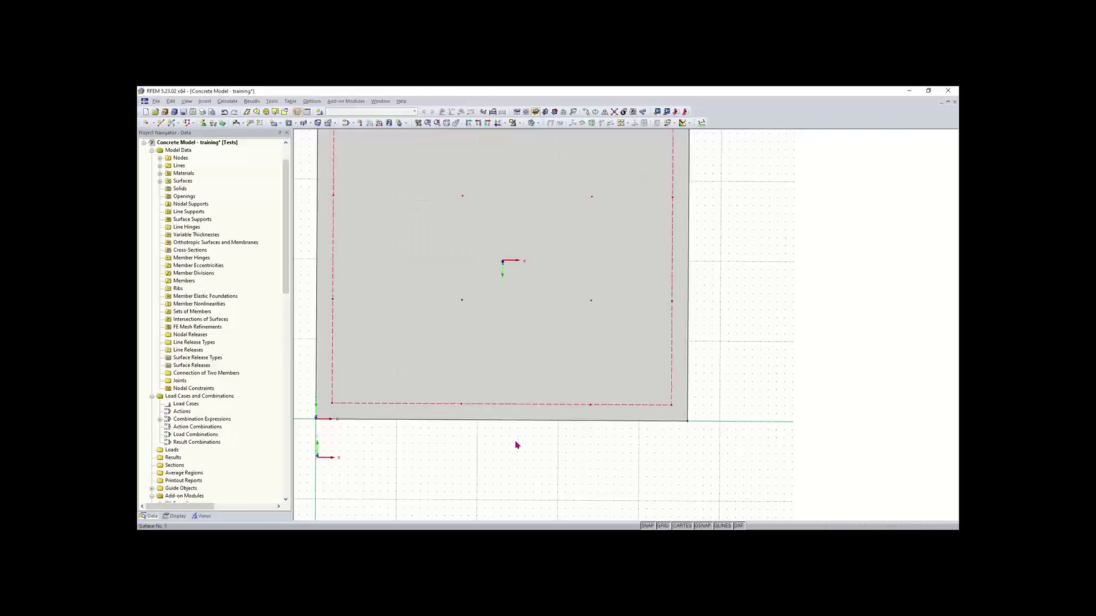
# Turn on numbering in the model display and show the numbered slab in a tilted 3D view
pyautogui.scroll(-2, 517, 439)
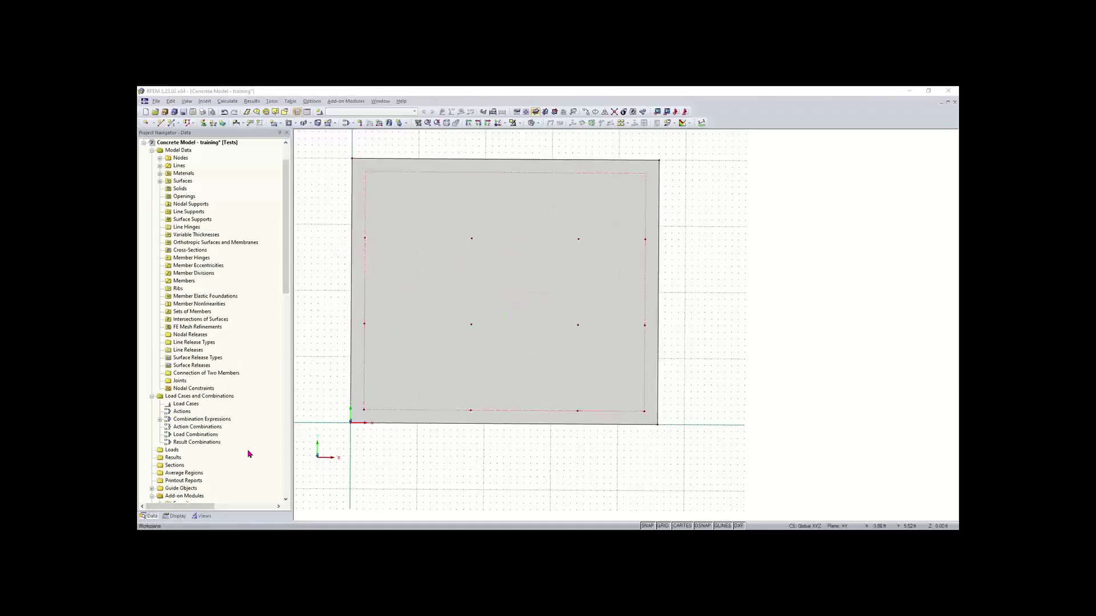
pyautogui.click(176, 516)
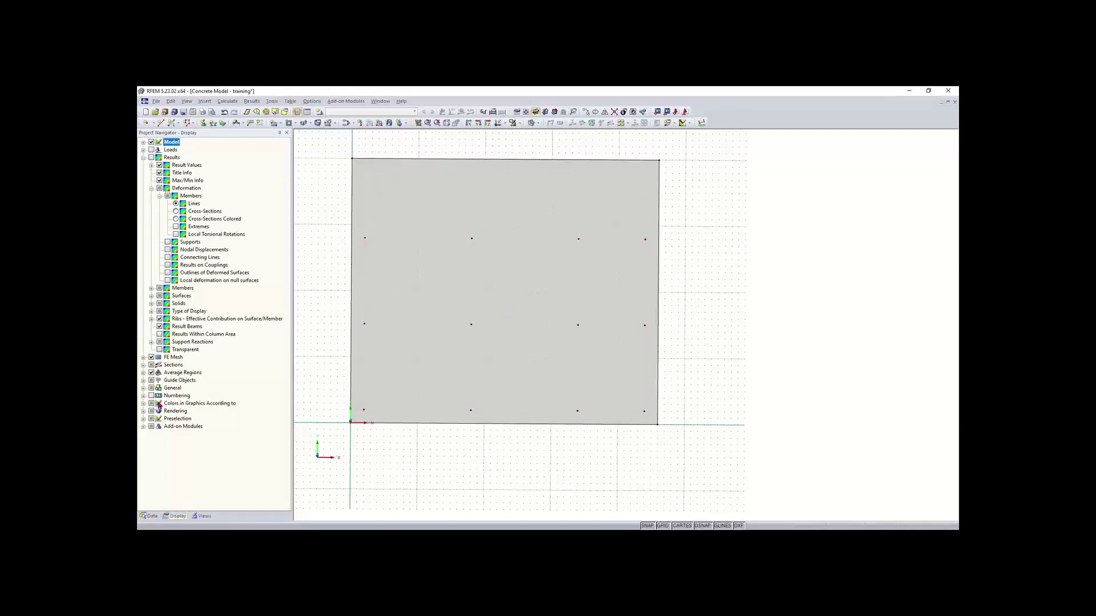
pyautogui.click(151, 396)
pyautogui.keyDown('ctrl'); pyautogui.moveTo(491, 462); pyautogui.dragTo(513, 303, button='middle'); pyautogui.keyUp('ctrl')
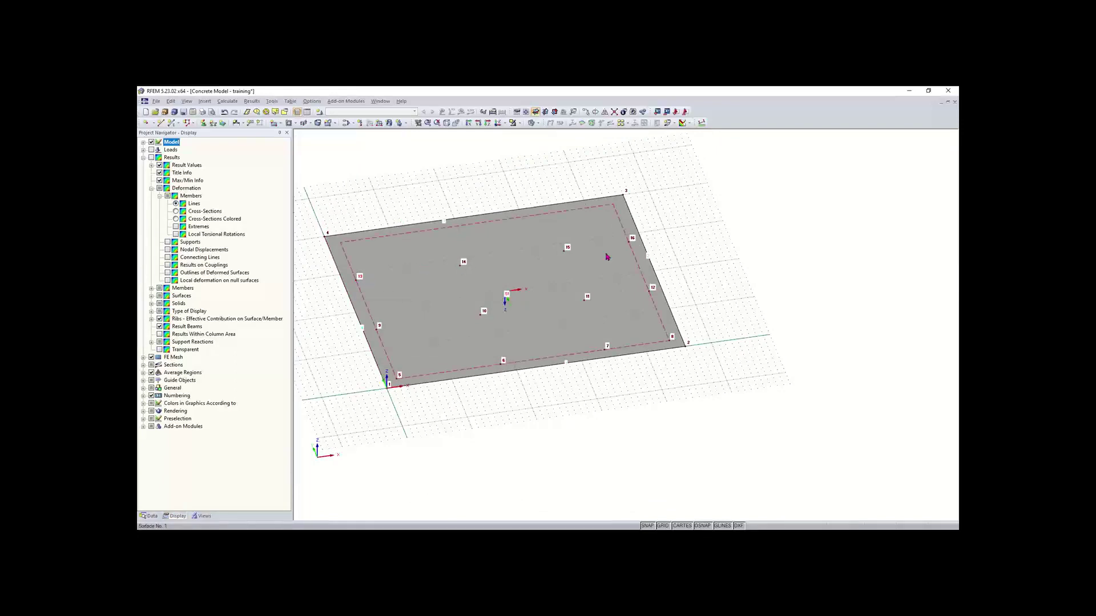
pyautogui.scroll(-1, 542, 428)
pyautogui.keyDown('ctrl'); pyautogui.moveTo(572, 433); pyautogui.dragTo(539, 424, button='middle'); pyautogui.keyUp('ctrl')
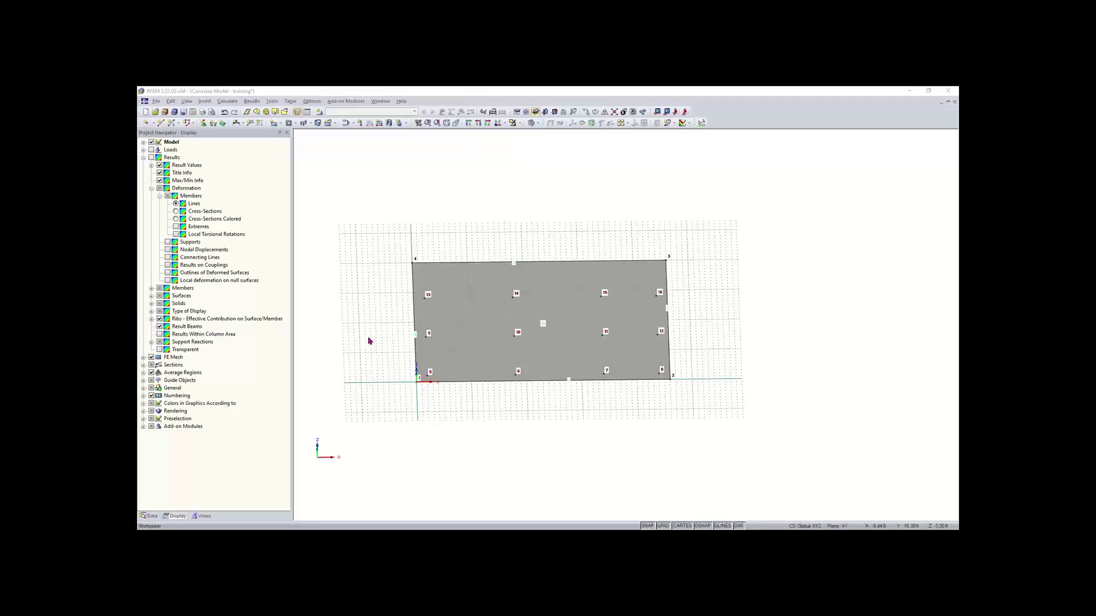
pyautogui.keyDown('ctrl'); pyautogui.moveTo(388, 327); pyautogui.dragTo(466, 320, button='middle'); pyautogui.keyUp('ctrl')
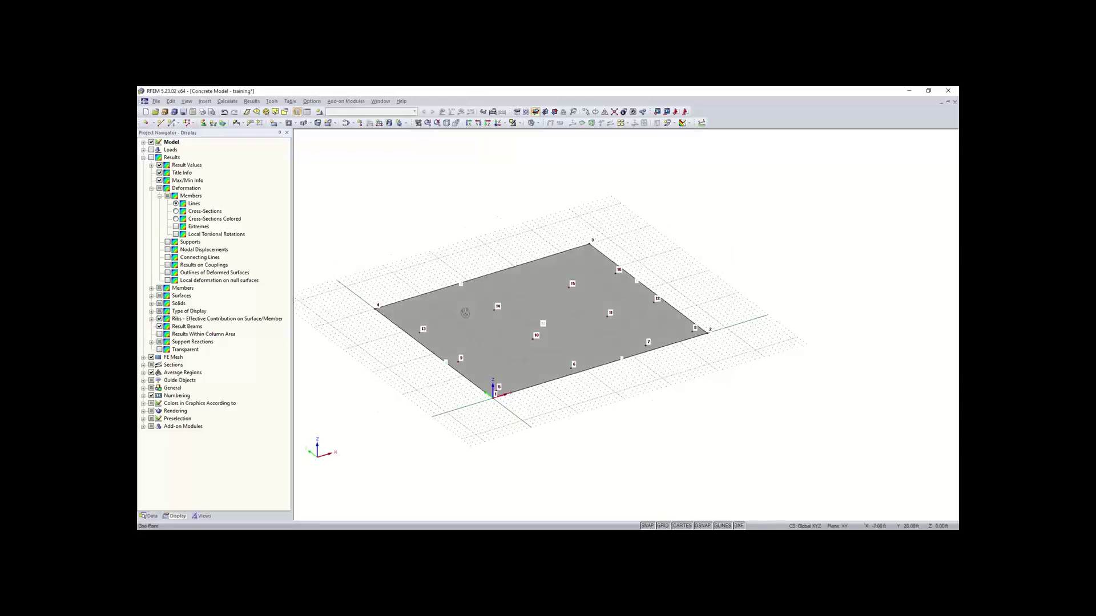
# Divide the slab edge at X 0 graphically 12 ft from node 4, level with node 13, and end the division
pyautogui.rightClick(467, 320)
pyautogui.click(399, 355)
pyautogui.scroll(3, 399, 354)
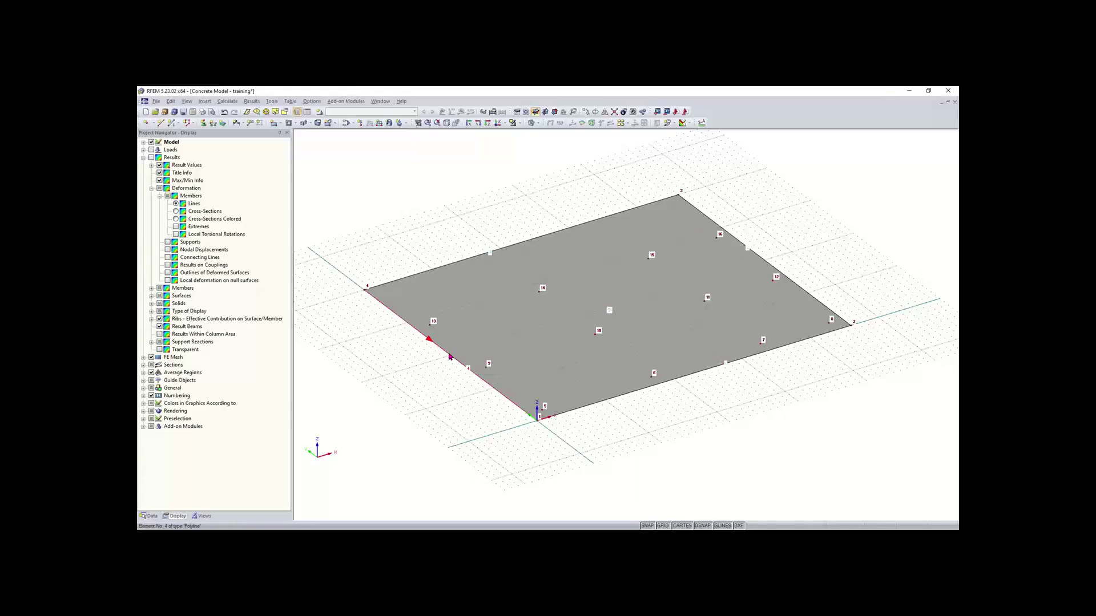
pyautogui.rightClick(450, 357)
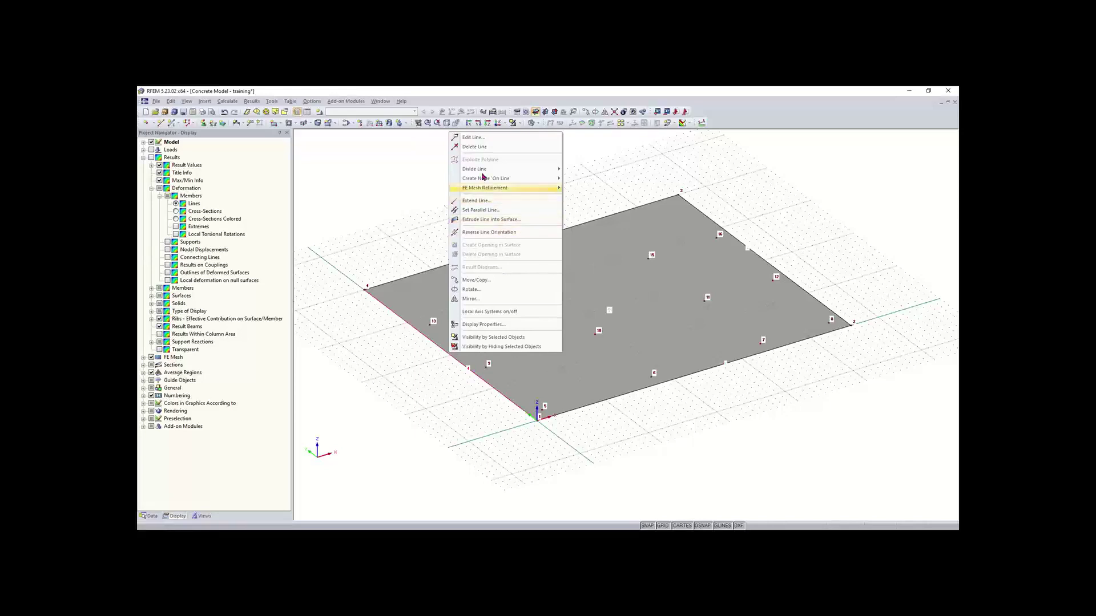
pyautogui.moveTo(503, 169)
pyautogui.click(579, 169)
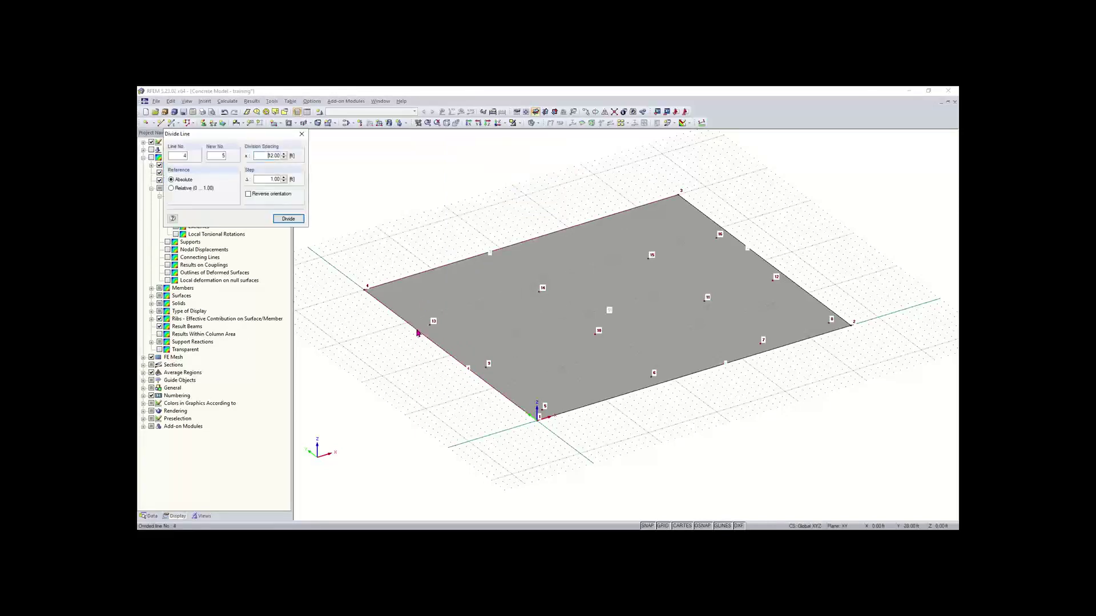
pyautogui.scroll(5, 417, 333)
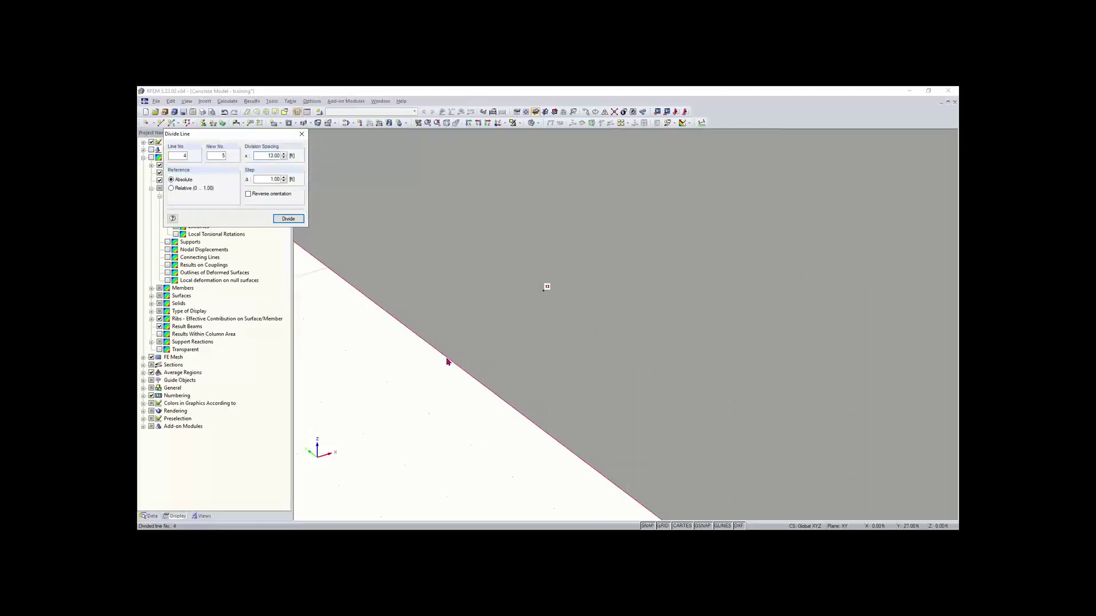
pyautogui.click(414, 336)
pyautogui.scroll(-3, 414, 336)
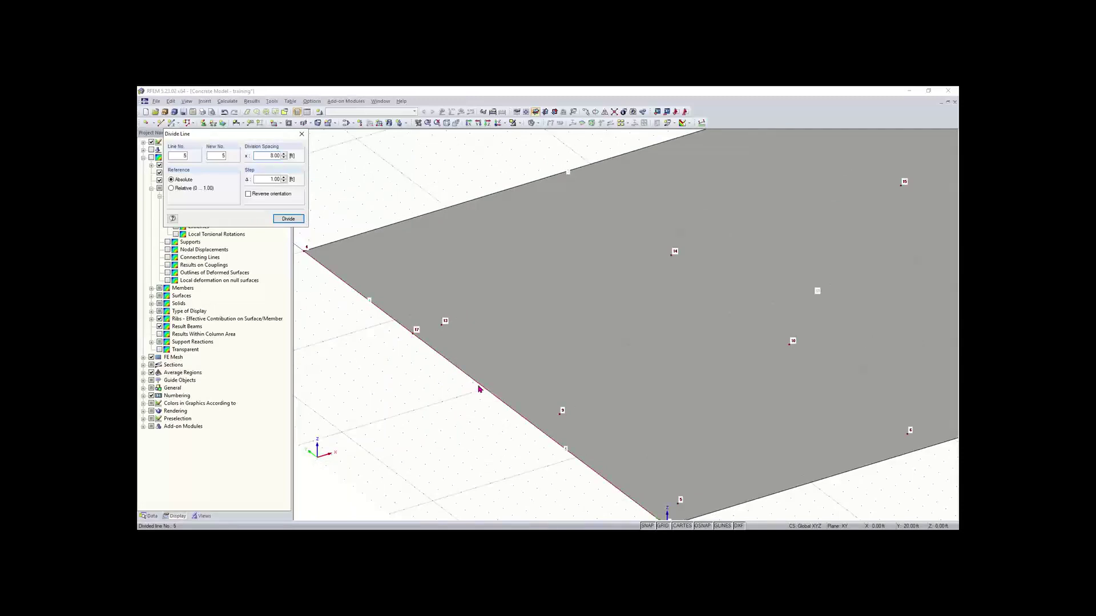
pyautogui.scroll(-1, 478, 388)
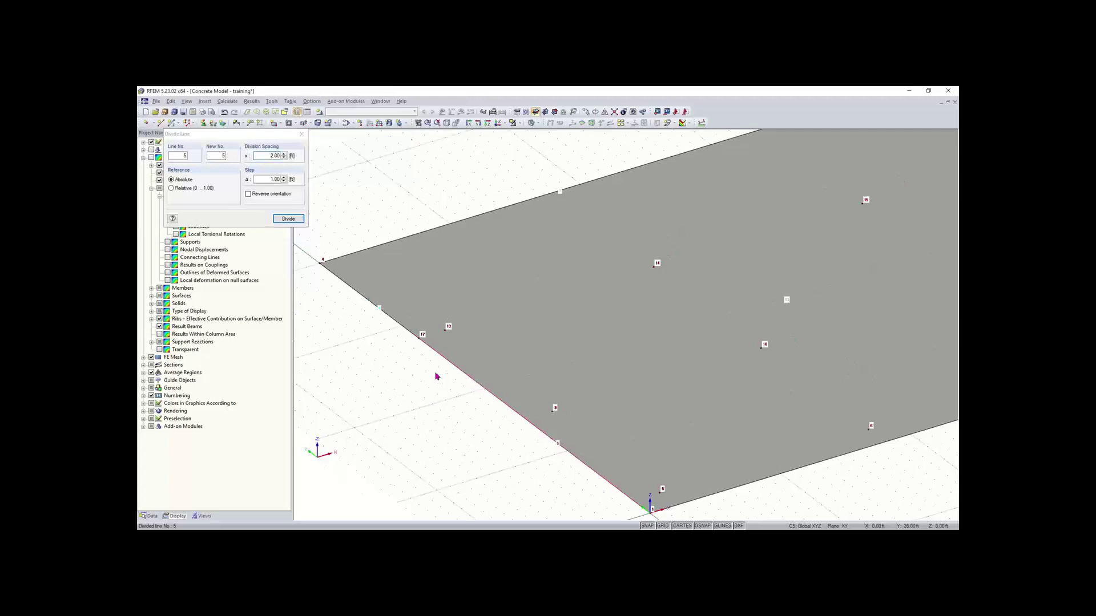
pyautogui.press('Escape')
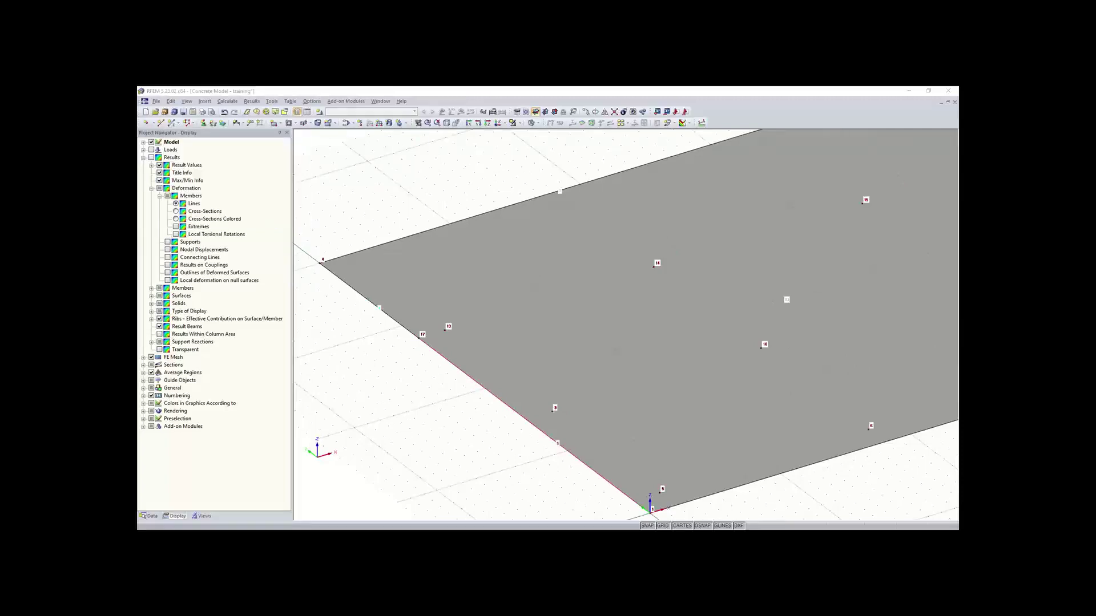
# Divide the slab edge at Y 40 ft graphically at X 18 ft, level with node 14, and end the division
pyautogui.scroll(-1, 484, 183)
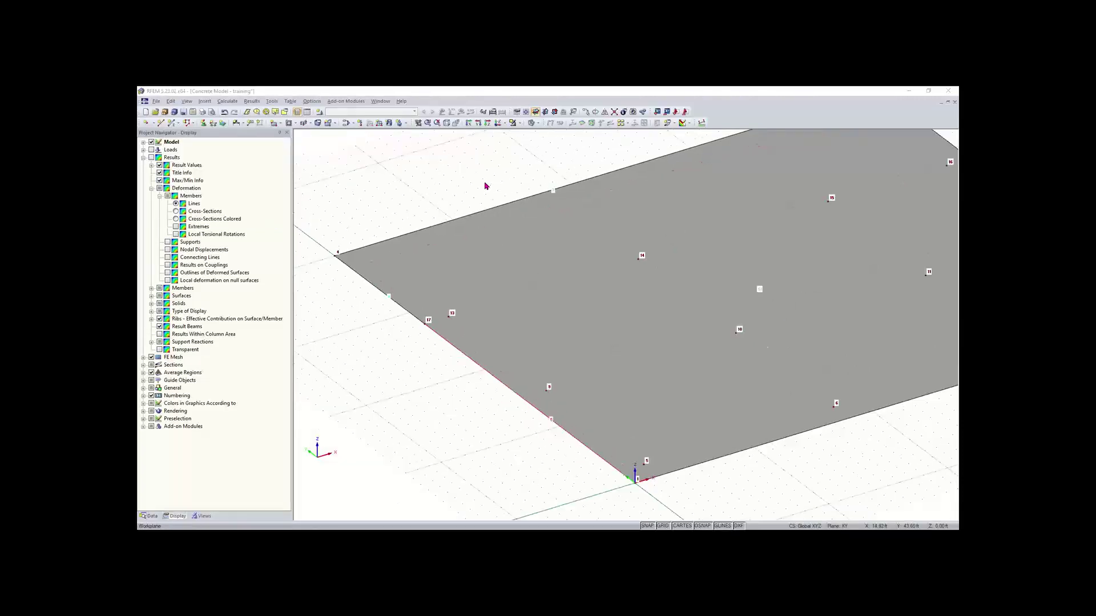
pyautogui.scroll(-1, 435, 298)
pyautogui.scroll(-2, 485, 306)
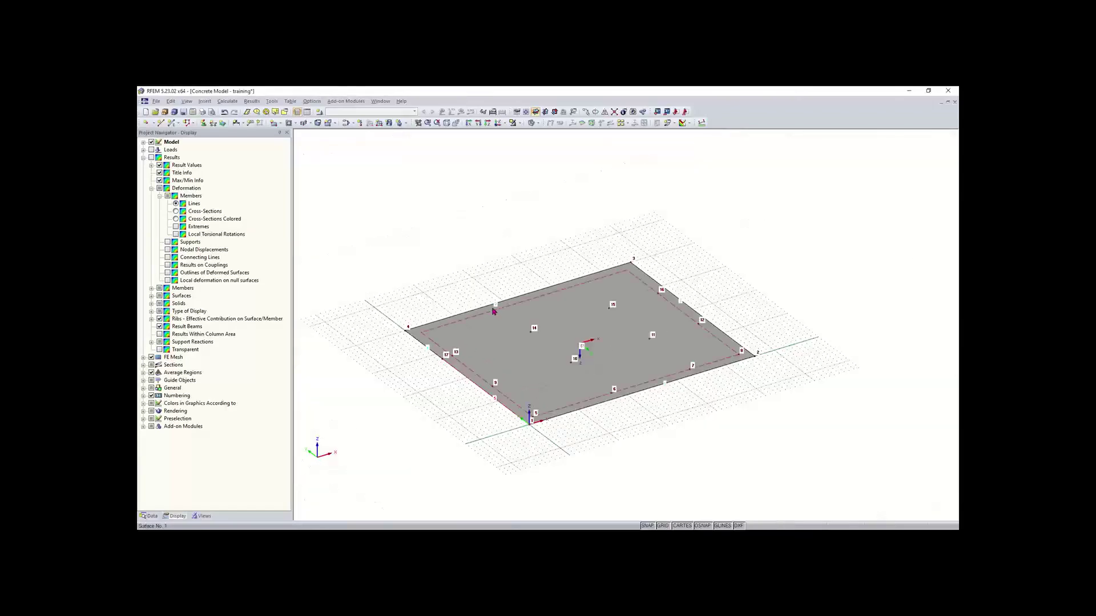
pyautogui.scroll(2, 483, 307)
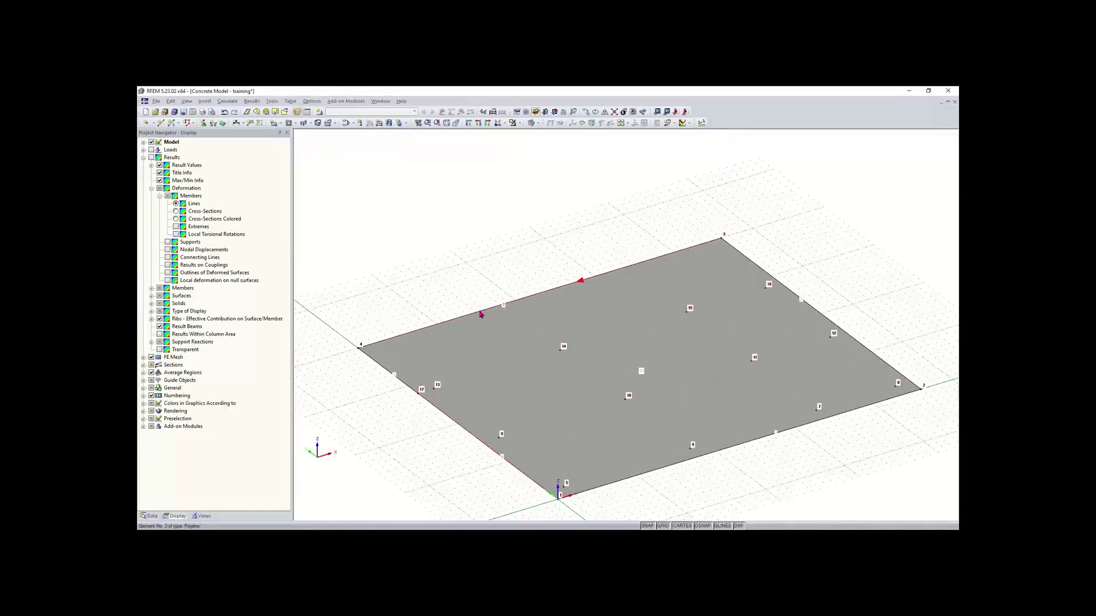
pyautogui.rightClick(480, 314)
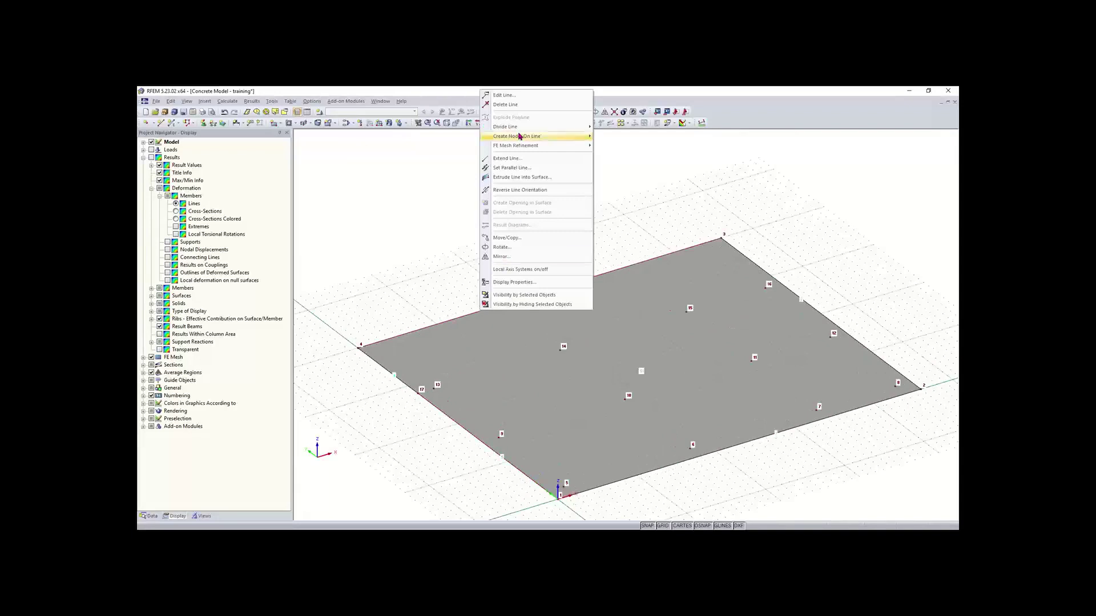
pyautogui.moveTo(521, 130)
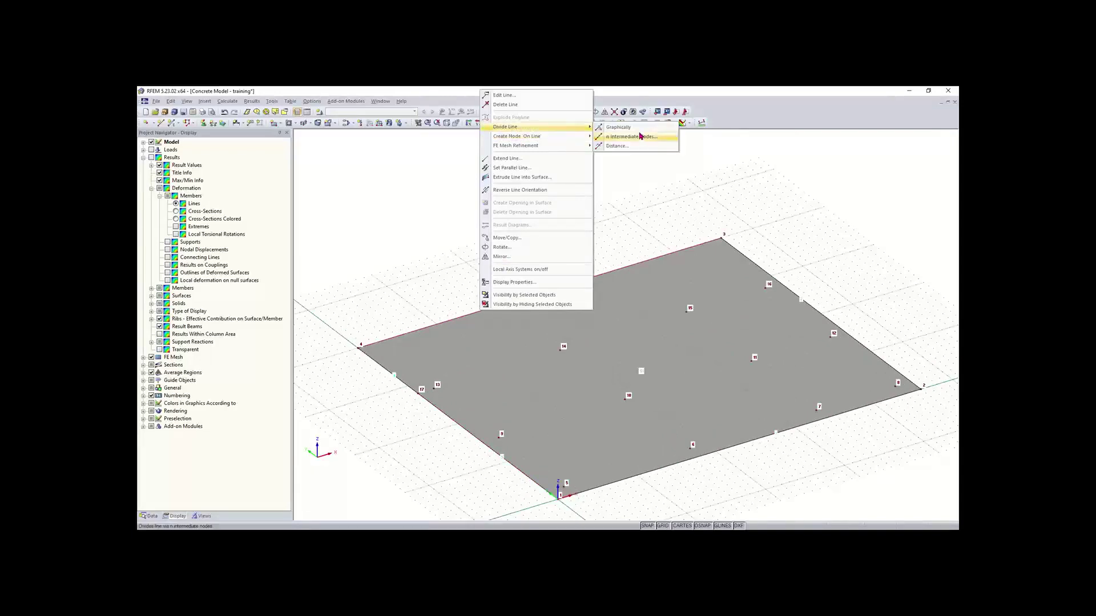
pyautogui.click(622, 127)
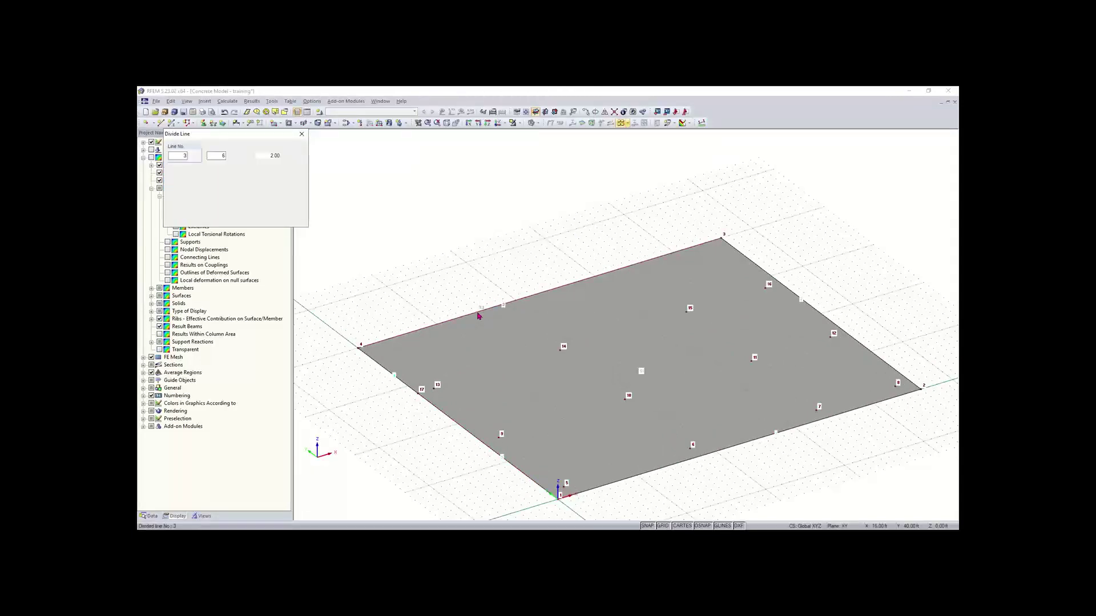
pyautogui.scroll(2, 482, 315)
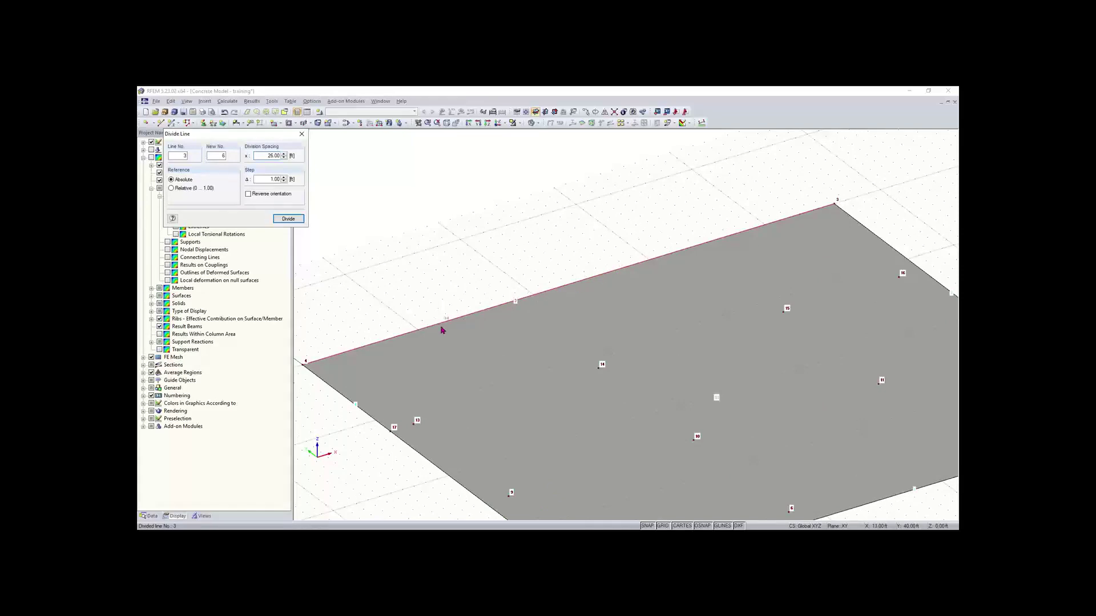
pyautogui.click(515, 305)
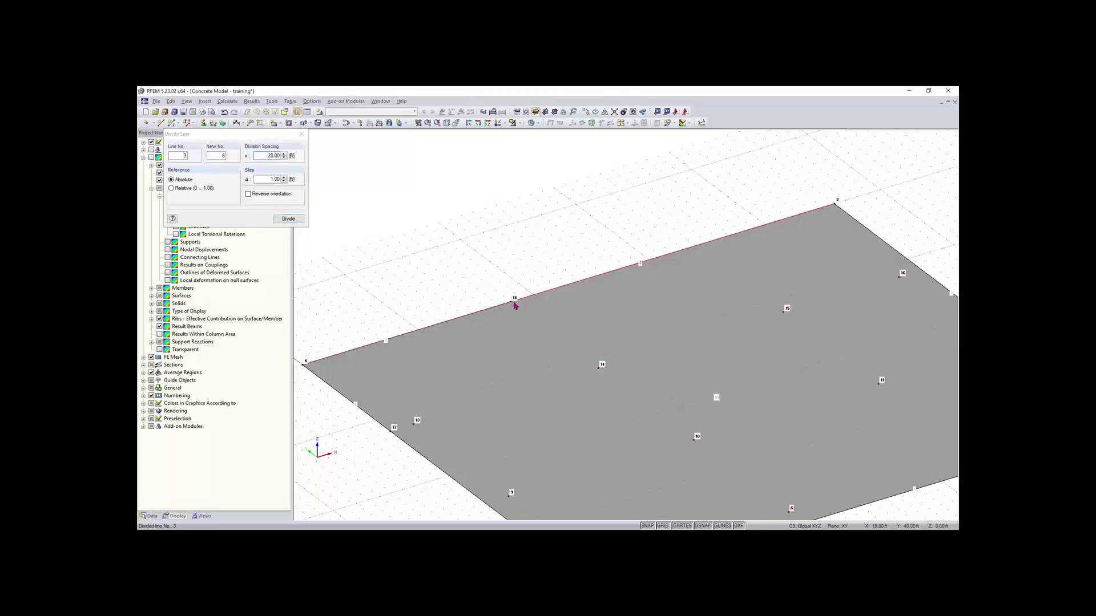
pyautogui.rightClick(495, 254)
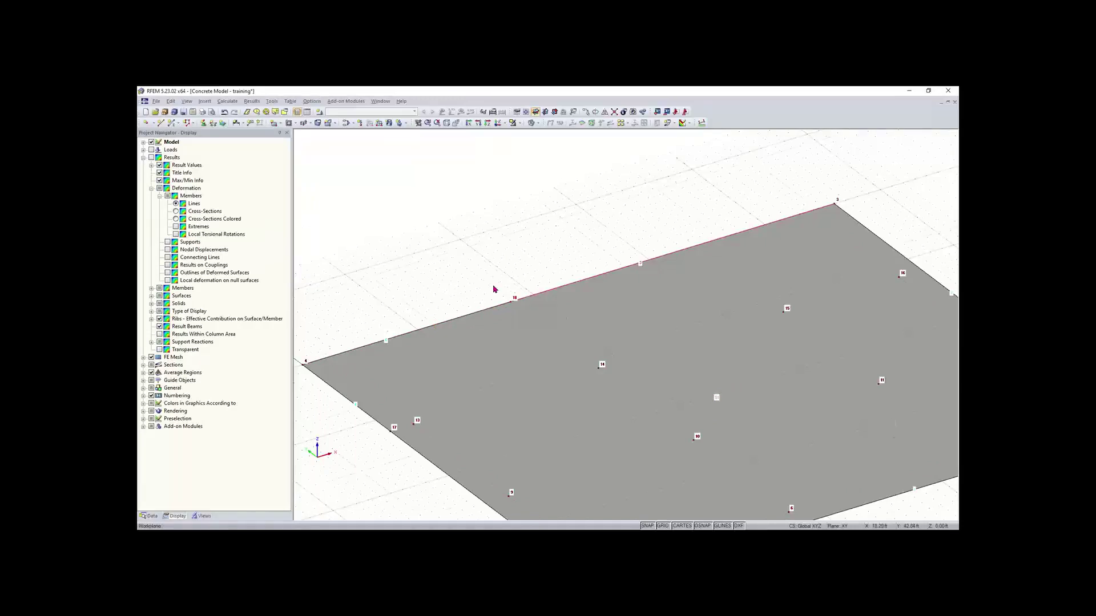
# Set up a new semi-circular surface of 4000 psi concrete with a constant thickness of 8 in
pyautogui.scroll(-1, 494, 289)
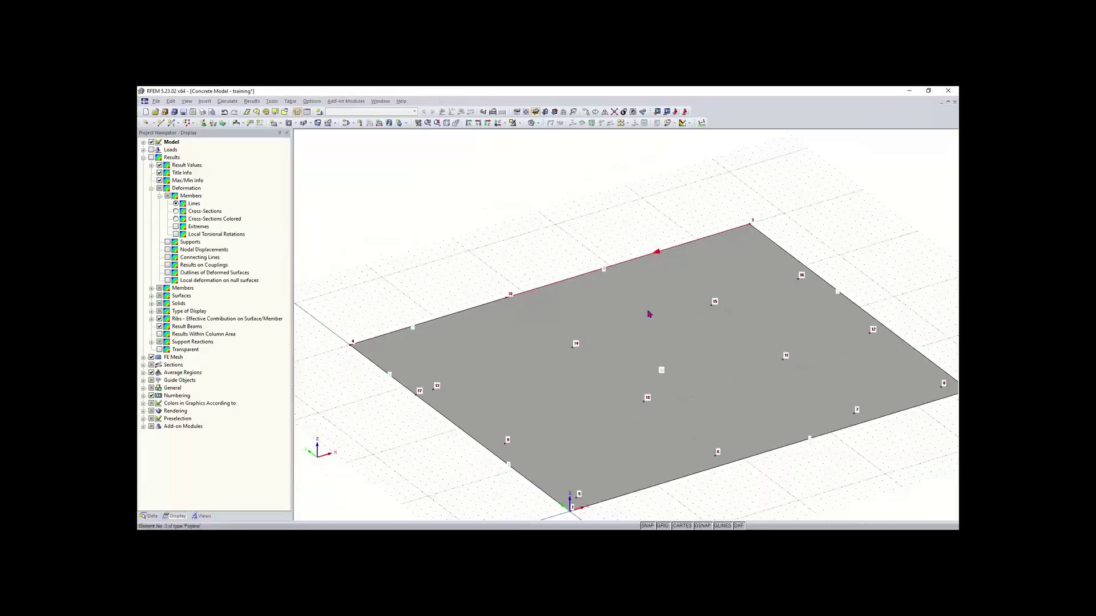
pyautogui.moveTo(694, 395); pyautogui.dragTo(642, 362, button='middle')
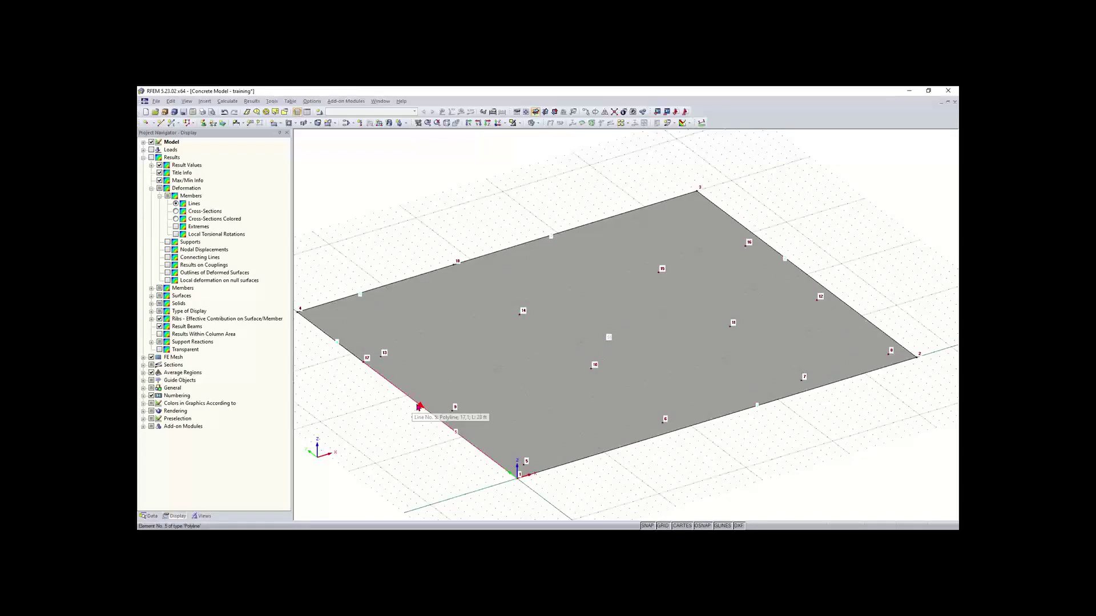
pyautogui.scroll(-2, 579, 415)
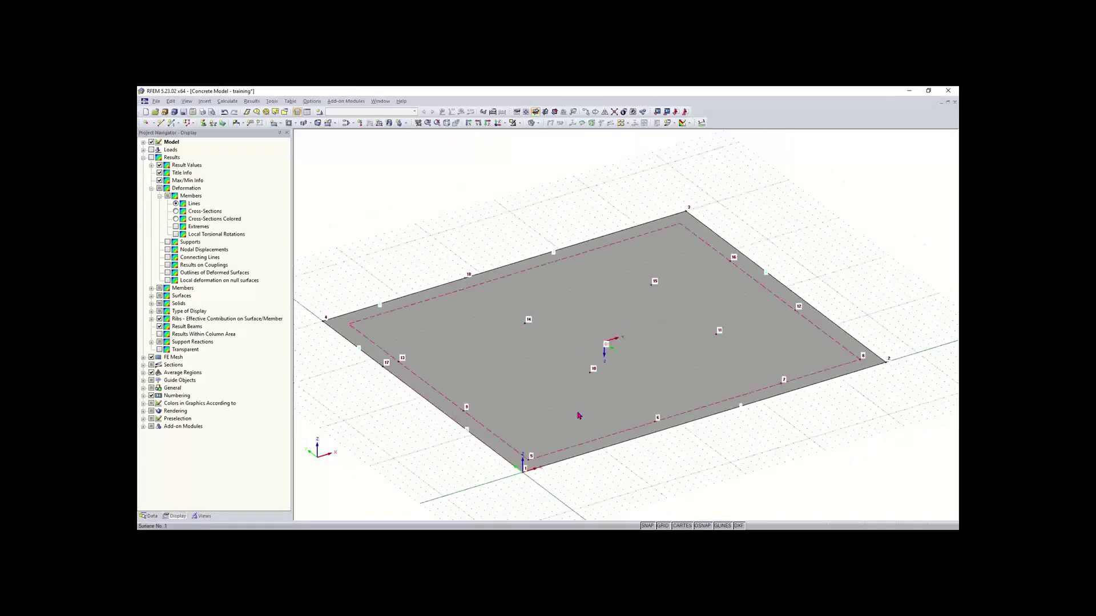
pyautogui.moveTo(579, 415); pyautogui.dragTo(543, 410, button='middle')
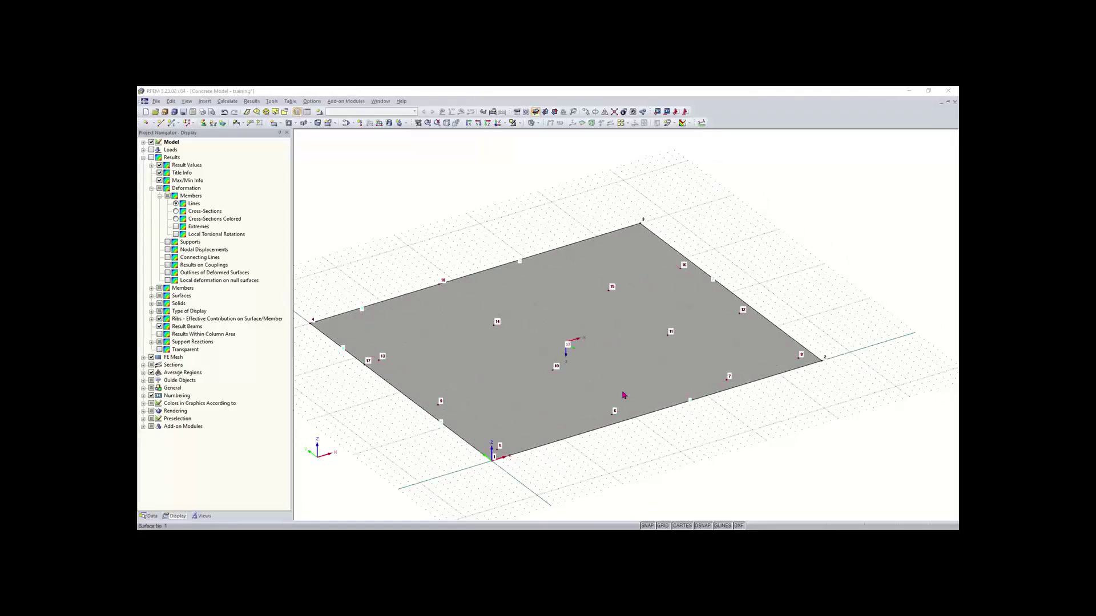
pyautogui.keyDown('ctrl'); pyautogui.moveTo(700, 398); pyautogui.dragTo(582, 445, button='middle'); pyautogui.keyUp('ctrl')
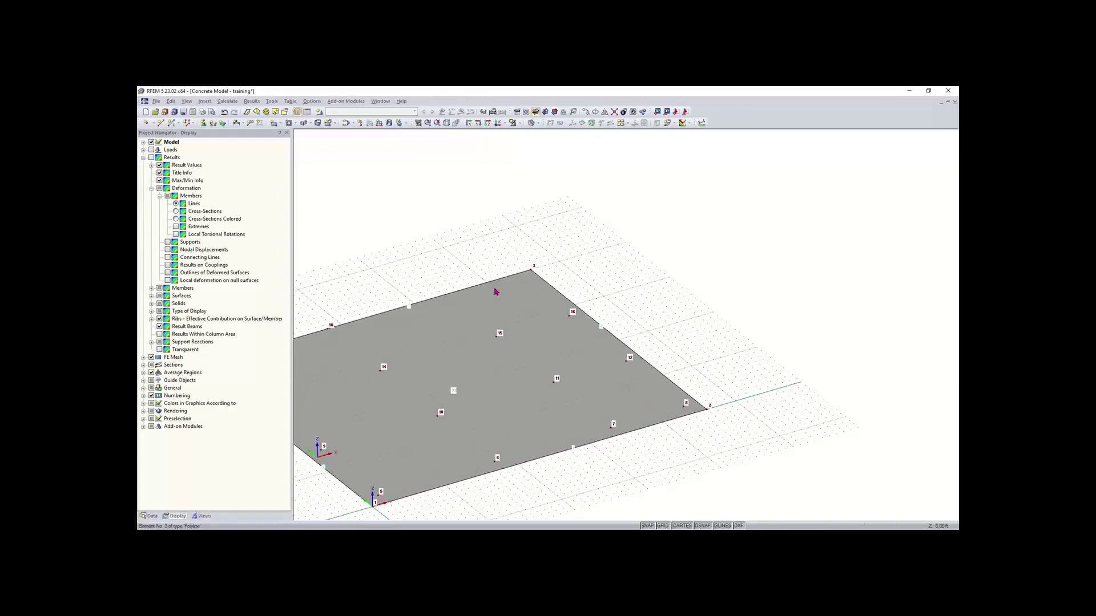
pyautogui.click(281, 124)
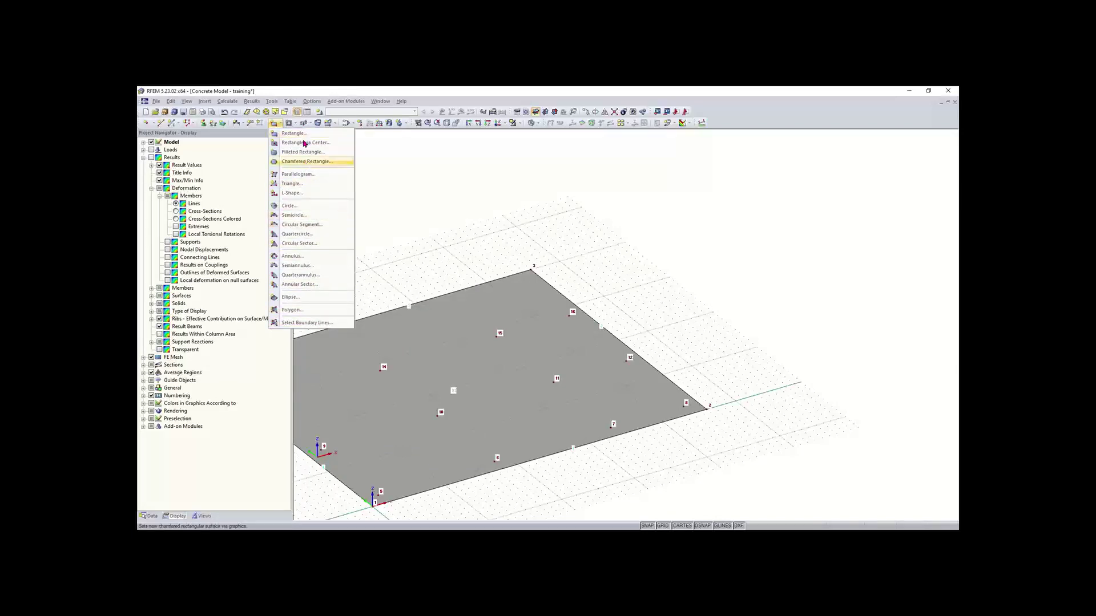
pyautogui.click(305, 217)
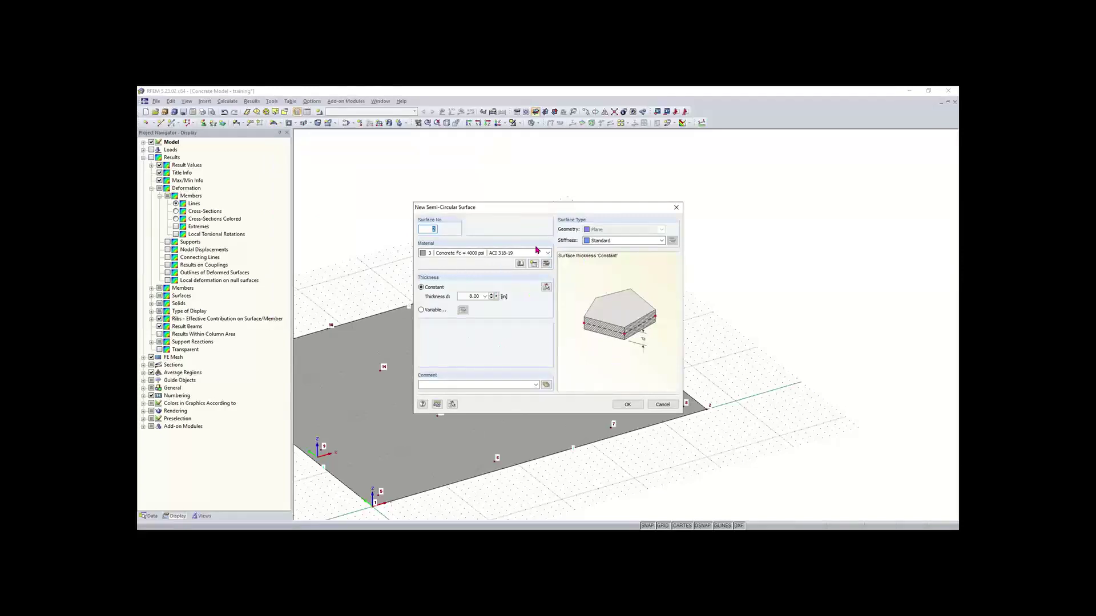
pyautogui.click(628, 404)
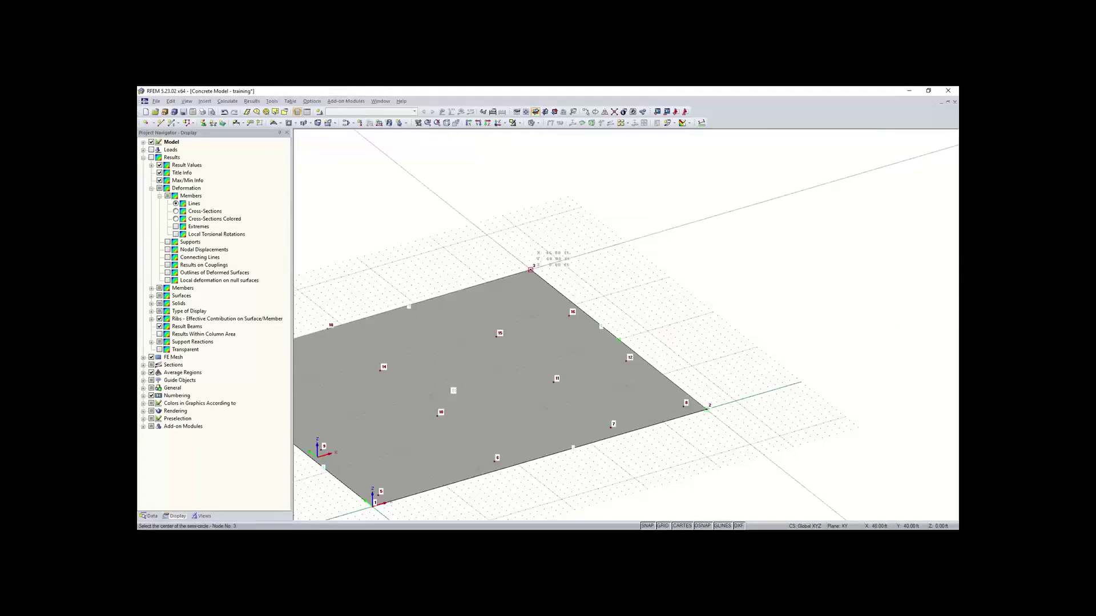
pyautogui.click(530, 270)
pyautogui.click(531, 269)
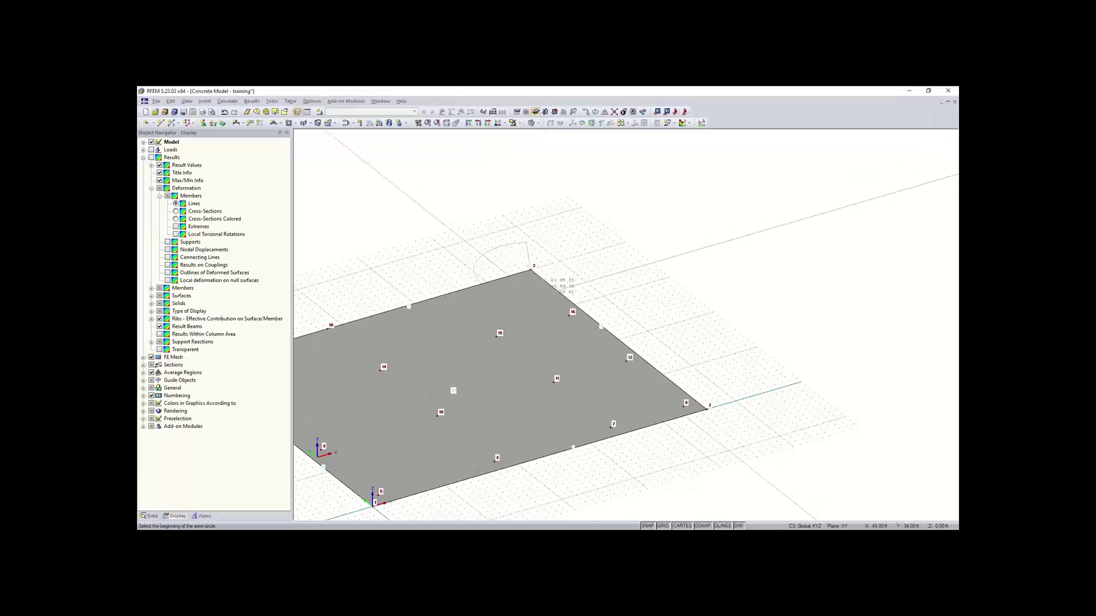
pyautogui.press('Escape')
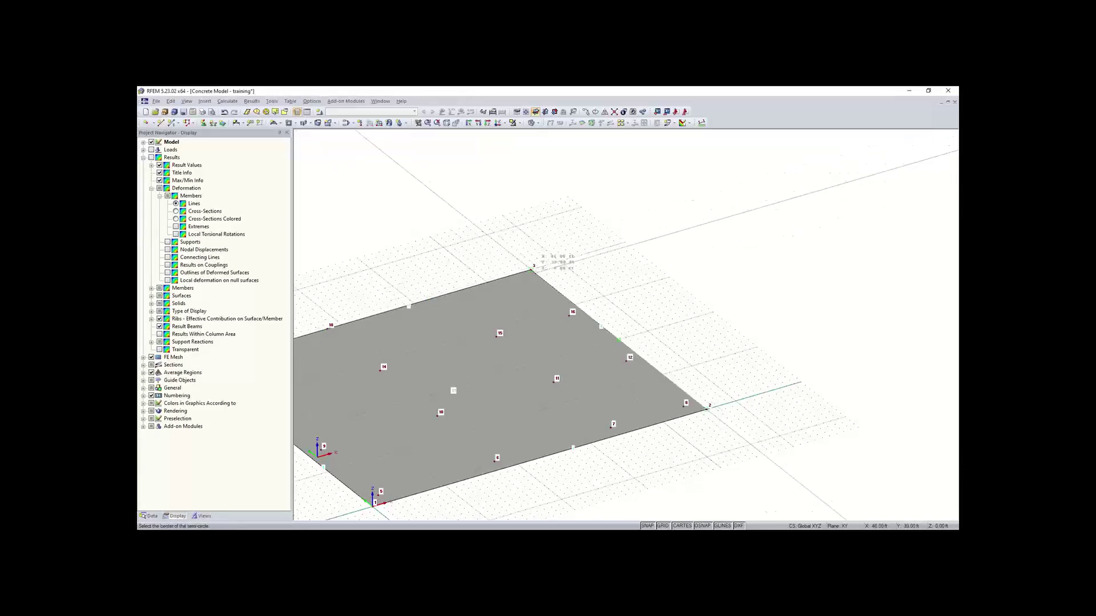
# Place the semi-circular surface outside the slab edge at X 46 ft, centred at Y 33 ft and starting at corner node 3
pyautogui.scroll(4, 547, 281)
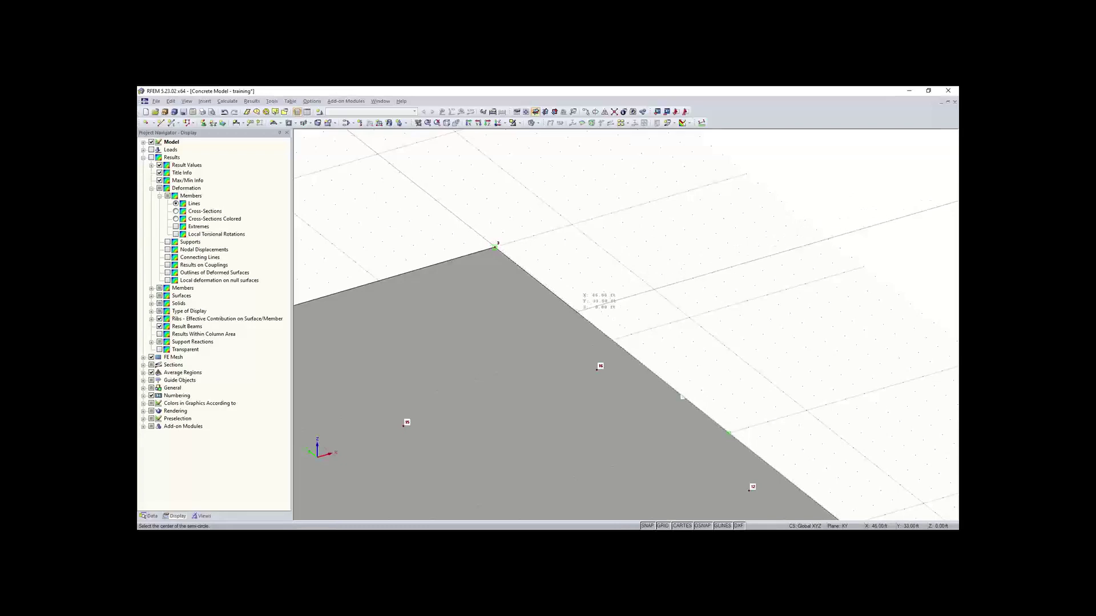
pyautogui.click(581, 312)
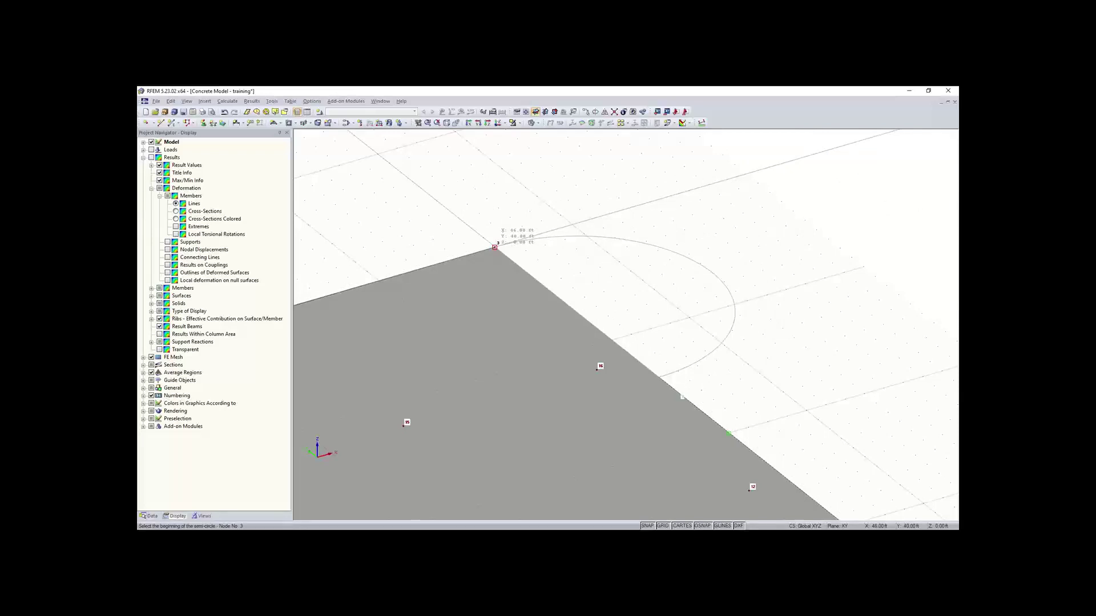
pyautogui.click(494, 247)
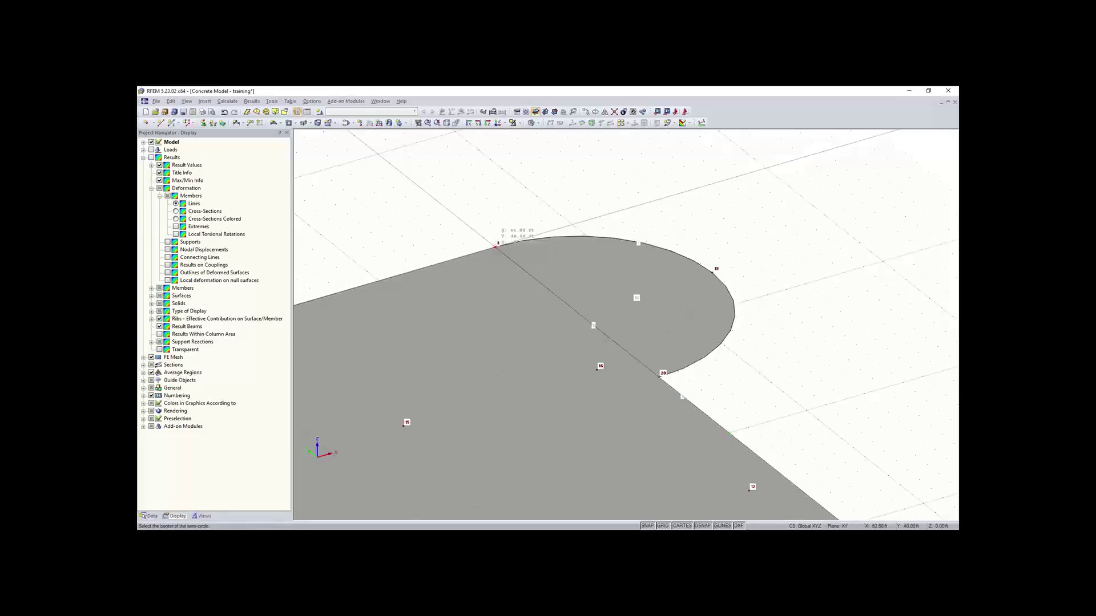
pyautogui.scroll(-3, 732, 311)
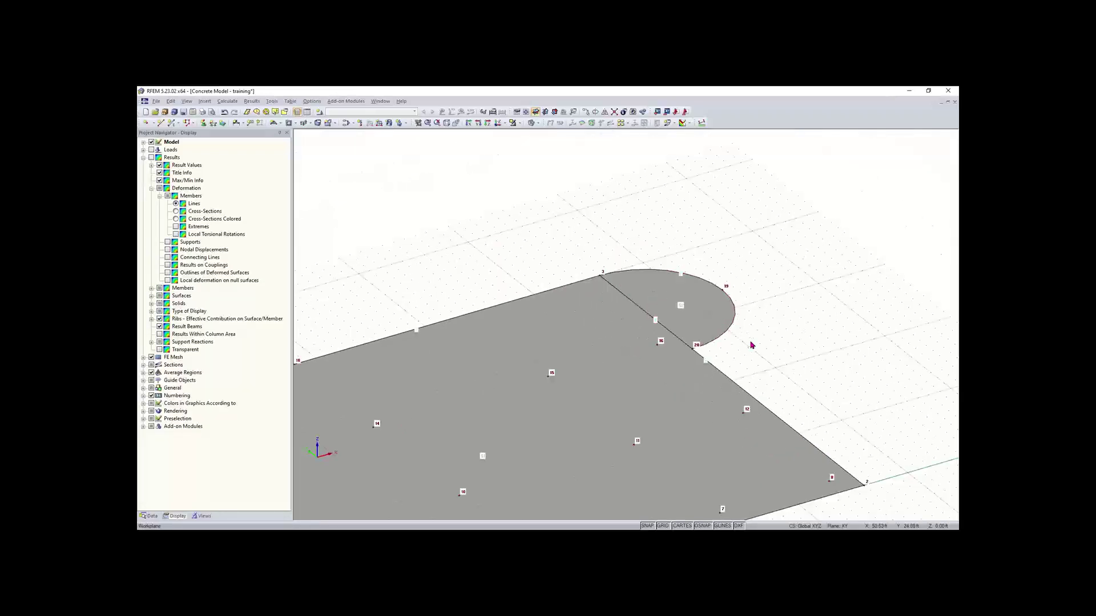
pyautogui.moveTo(750, 343); pyautogui.dragTo(683, 293, button='middle')
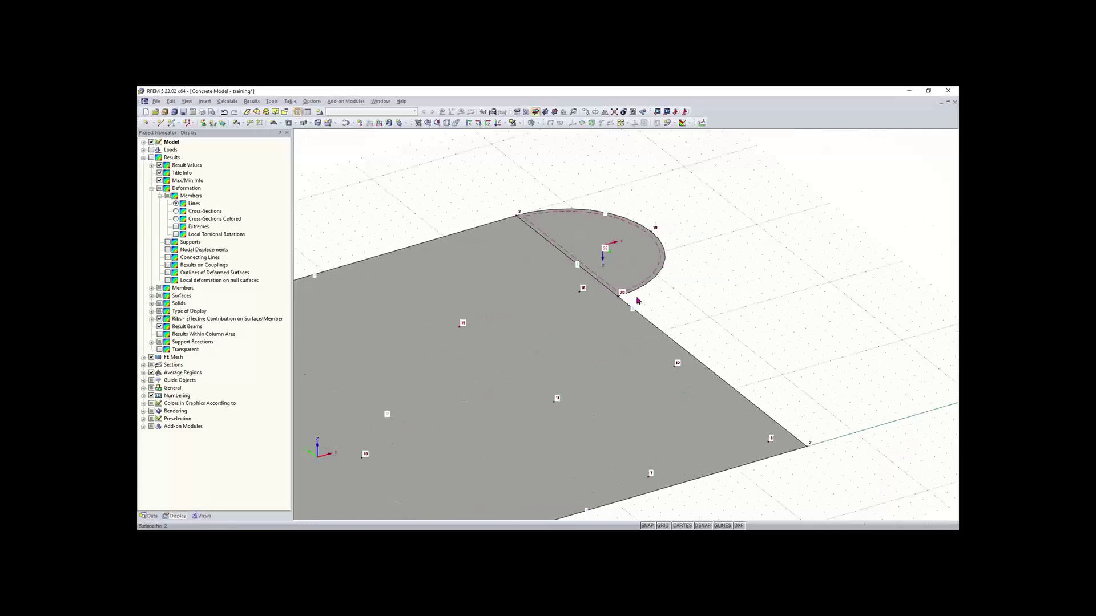
# Select the whole model, including the slab, the semi-circular surface and all nodes
pyautogui.scroll(-3, 649, 310)
pyautogui.click(546, 351)
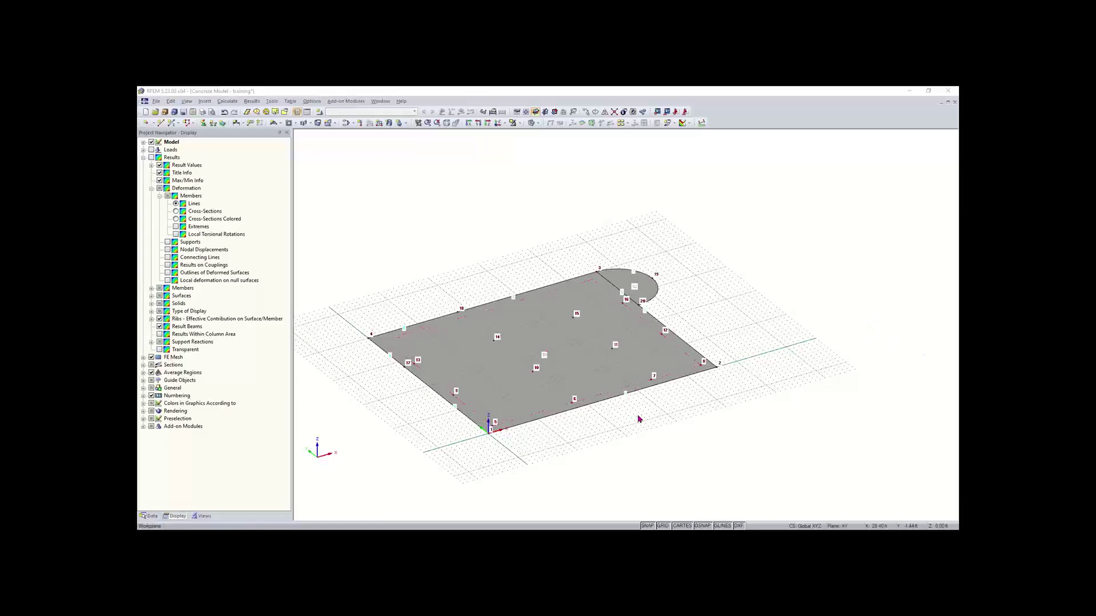
pyautogui.click(543, 361)
pyautogui.moveTo(743, 224); pyautogui.dragTo(347, 481)
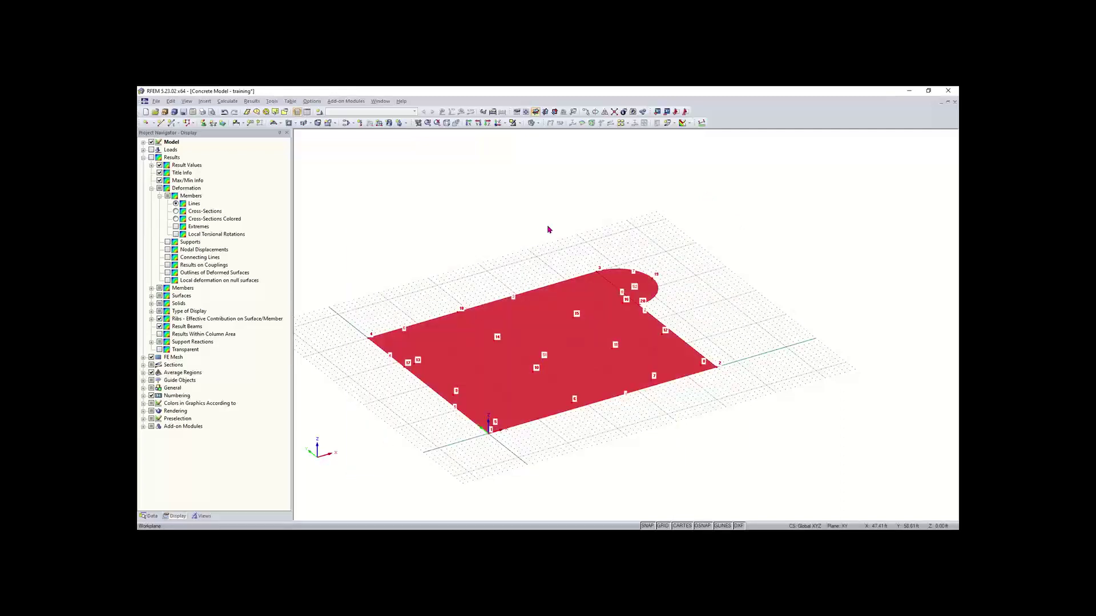
pyautogui.click(586, 112)
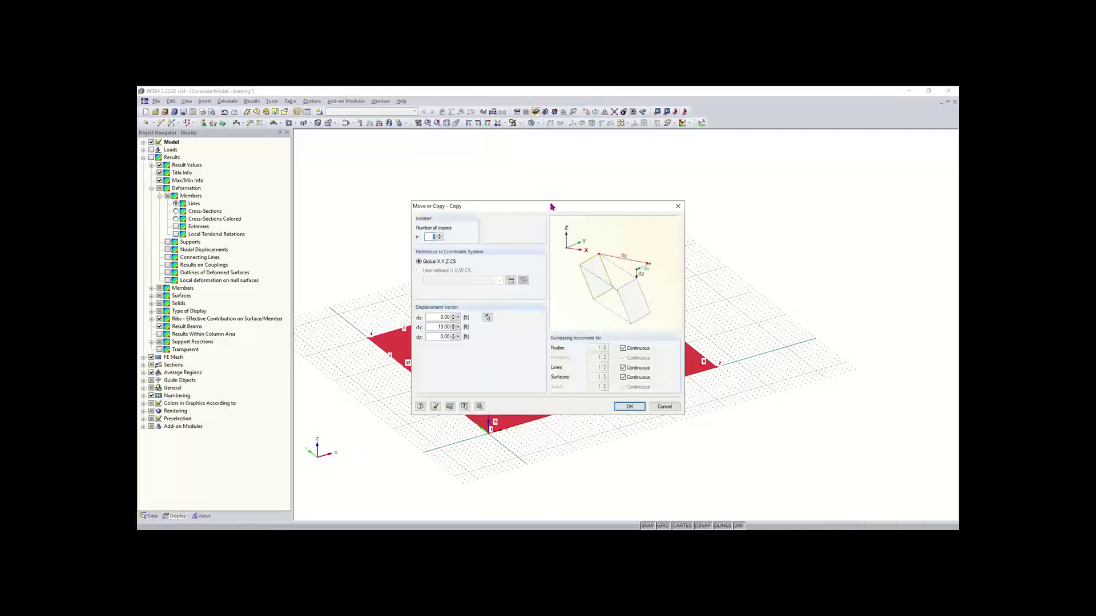
pyautogui.moveTo(540, 208); pyautogui.dragTo(579, 222)
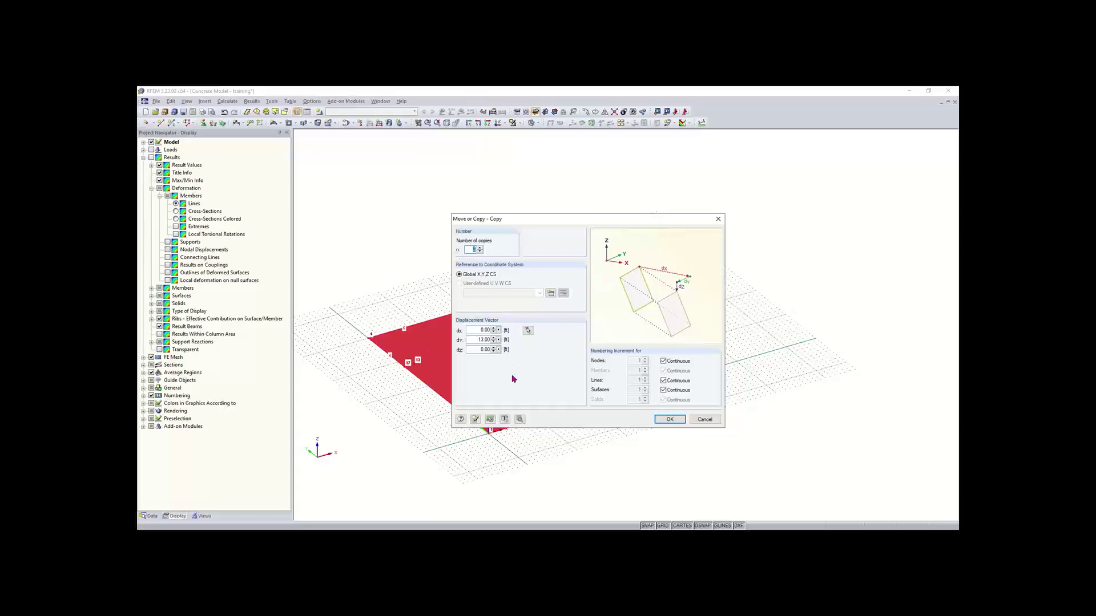
pyautogui.click(717, 219)
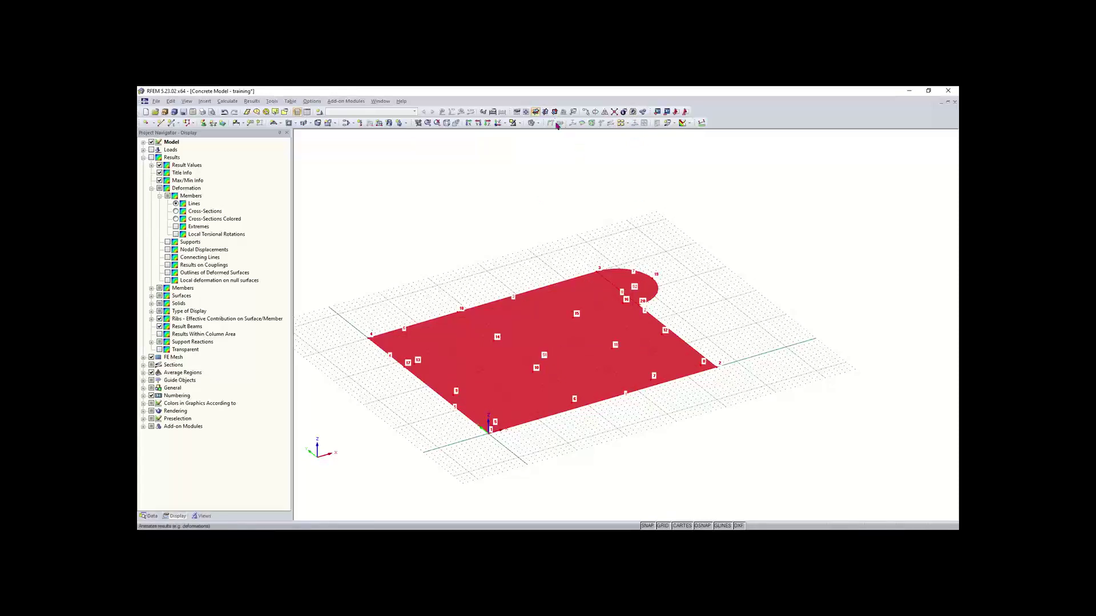
# Copy the selected surfaces and nodes once by 1.83 ft along Z, with 0 displacement in X and Y
pyautogui.click(587, 112)
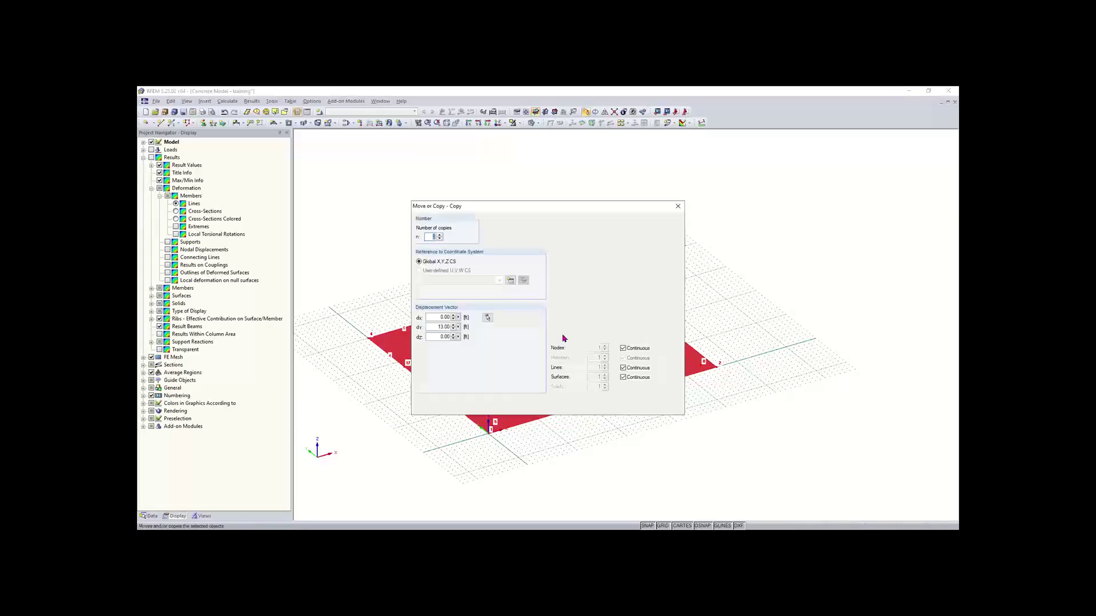
pyautogui.doubleClick(438, 326)
pyautogui.press('Delete')
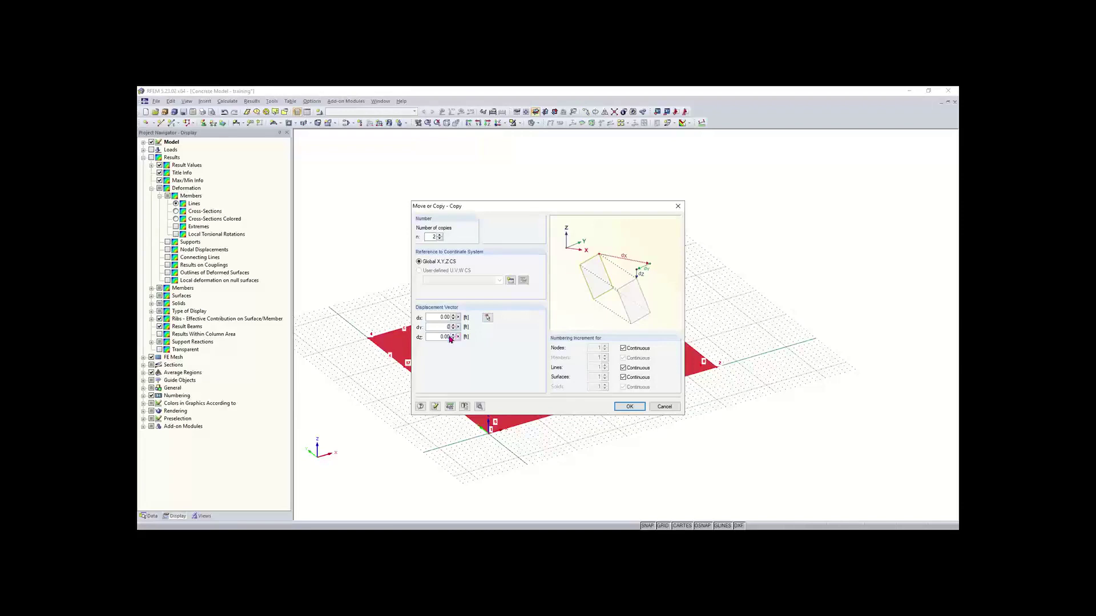
pyautogui.doubleClick(434, 336)
pyautogui.write('1.83')
pyautogui.doubleClick(433, 237)
pyautogui.click(631, 407)
pyautogui.click(632, 425)
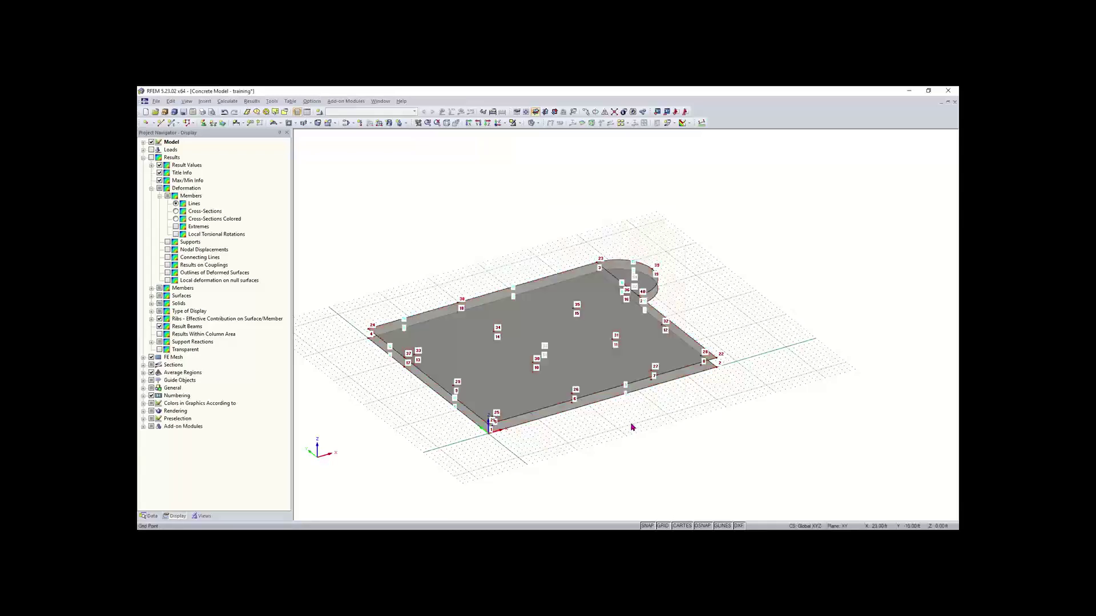
# Check the spacing between the slab and its copied level in a side view, and undo the last copy
pyautogui.scroll(3, 569, 438)
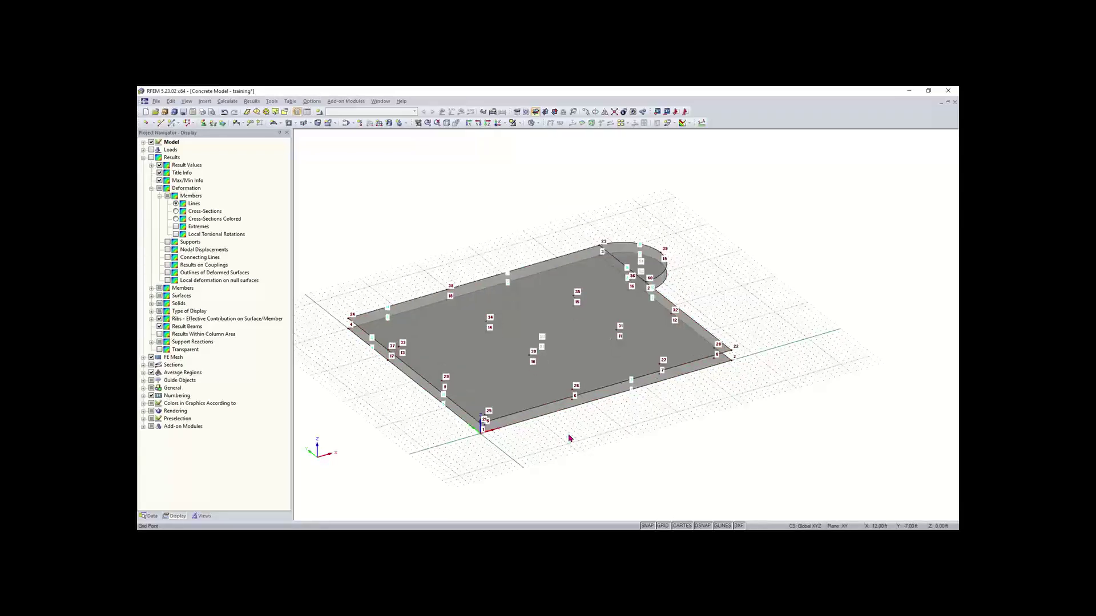
pyautogui.moveTo(571, 440); pyautogui.dragTo(536, 349, button='middle')
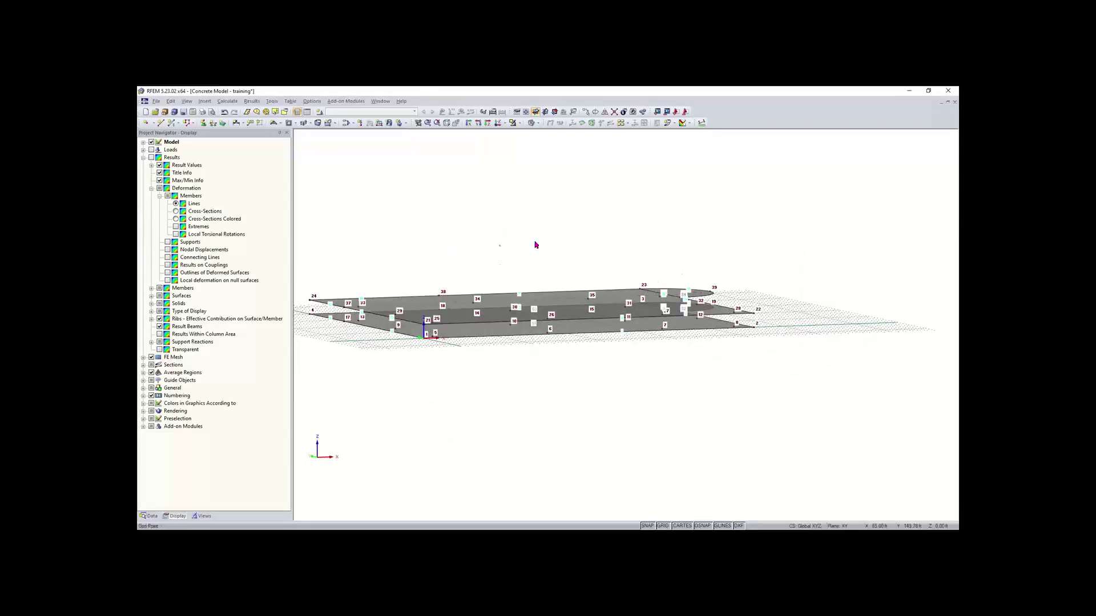
pyautogui.keyDown('ctrl'); pyautogui.moveTo(499, 245); pyautogui.dragTo(626, 217, button='middle'); pyautogui.keyUp('ctrl')
pyautogui.keyDown('ctrl'); pyautogui.moveTo(753, 264); pyautogui.dragTo(595, 207, button='middle'); pyautogui.keyUp('ctrl')
pyautogui.rightClick(596, 208)
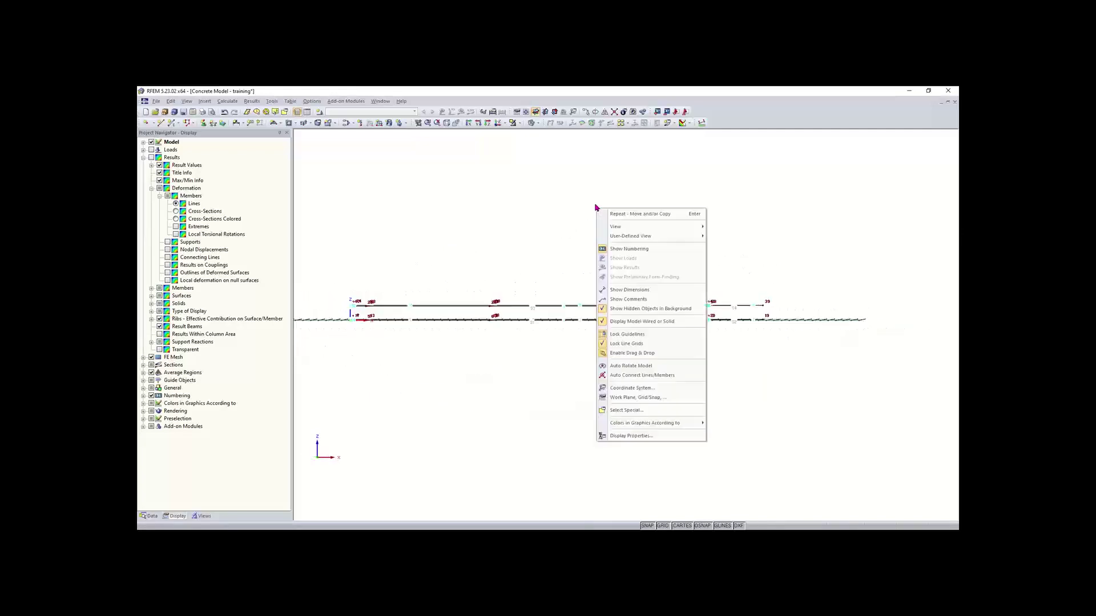
pyautogui.click(540, 237)
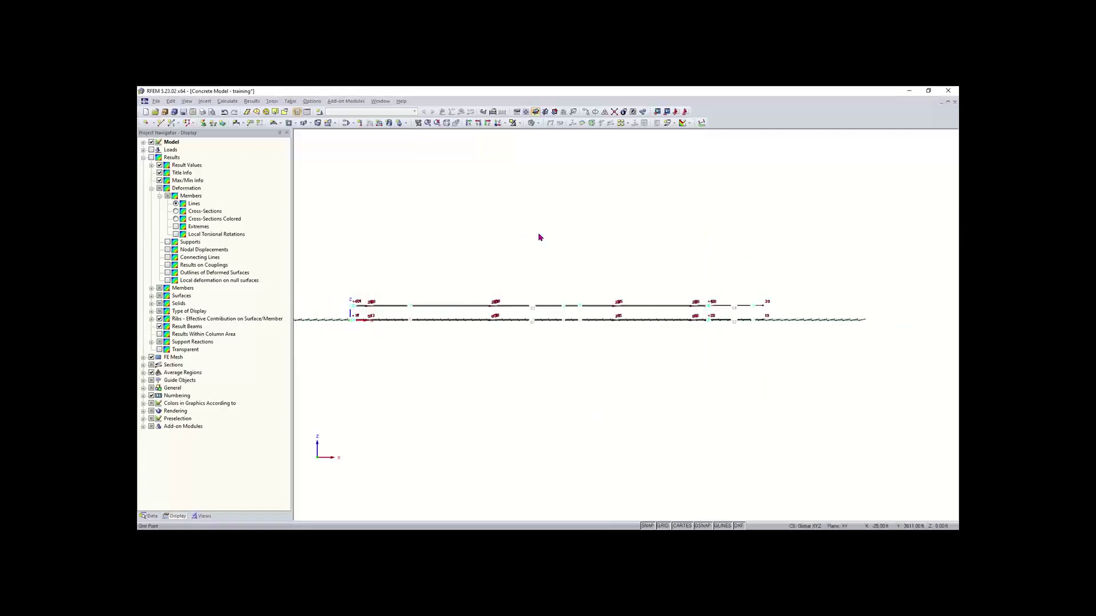
pyautogui.keyDown('ctrl'); pyautogui.moveTo(538, 237); pyautogui.dragTo(639, 320, button='middle'); pyautogui.keyUp('ctrl')
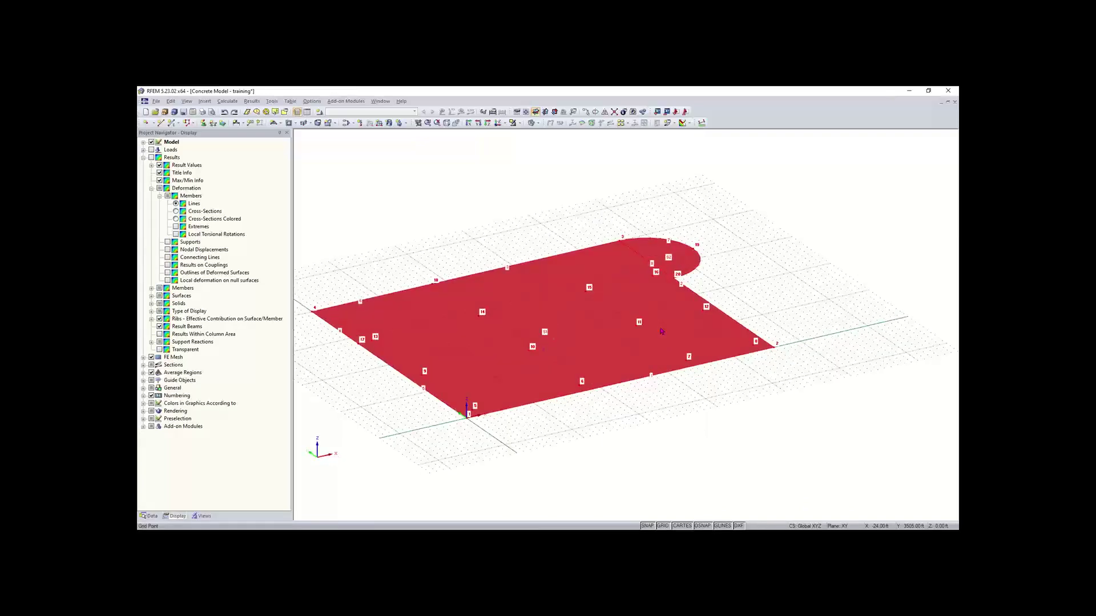
# Copy the selected surfaces and nodes once by 11.83 ft along Z, with 0 displacement in X and Y
pyautogui.click(588, 112)
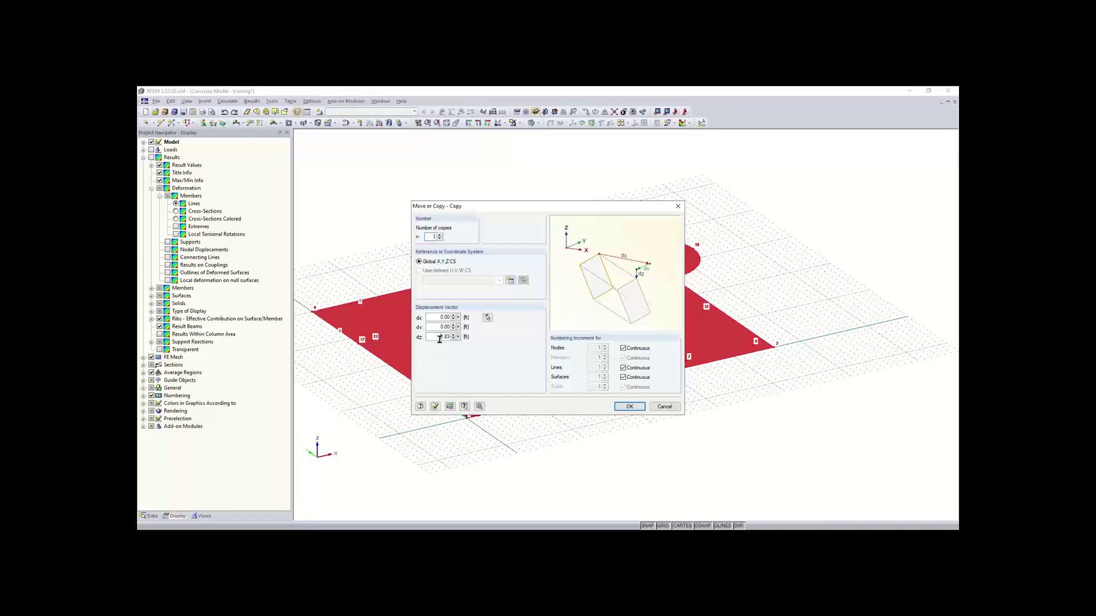
pyautogui.write('11.83')
pyautogui.press('Return')
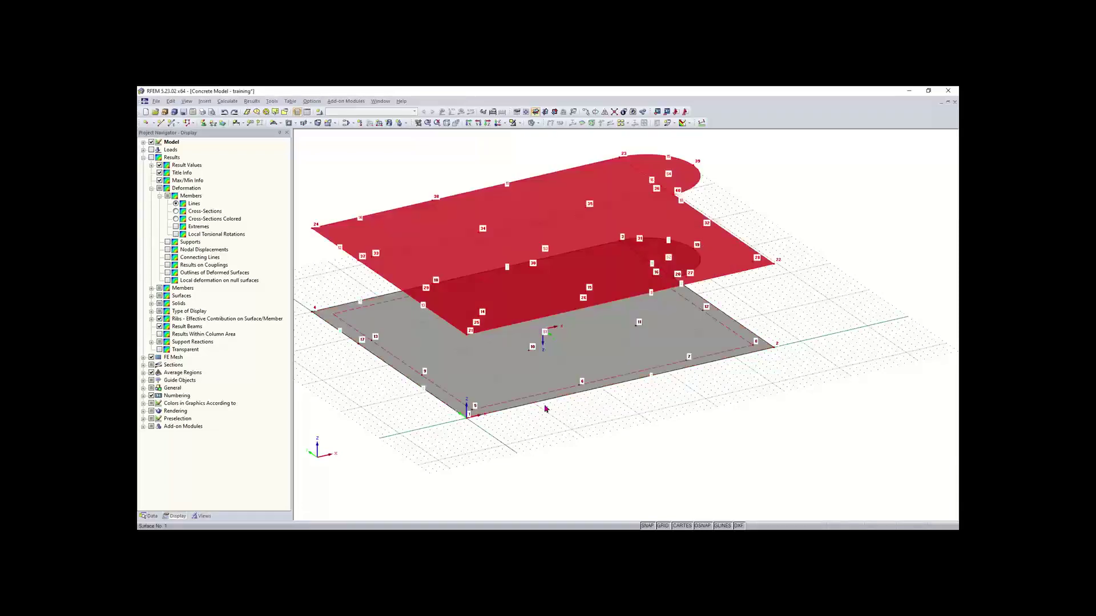
# Turn on the perspective display and examine both levels in 3D and from above
pyautogui.keyDown('ctrl'); pyautogui.moveTo(614, 440); pyautogui.dragTo(573, 387, button='middle'); pyautogui.keyUp('ctrl')
pyautogui.rightClick(706, 416)
pyautogui.click(656, 399)
pyautogui.scroll(-3, 655, 397)
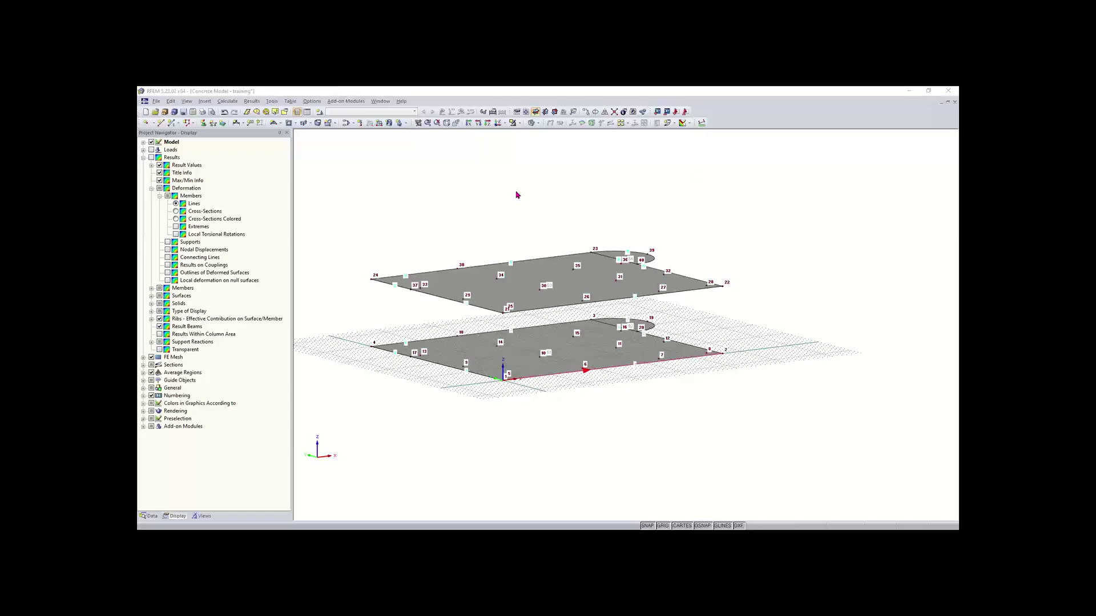
pyautogui.click(446, 124)
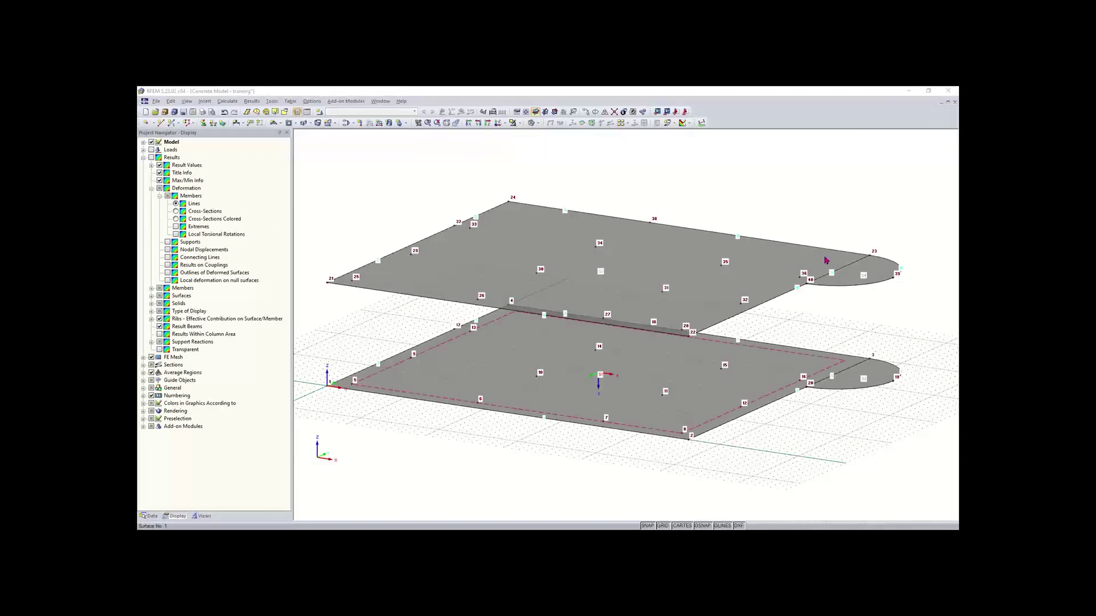
pyautogui.click(457, 123)
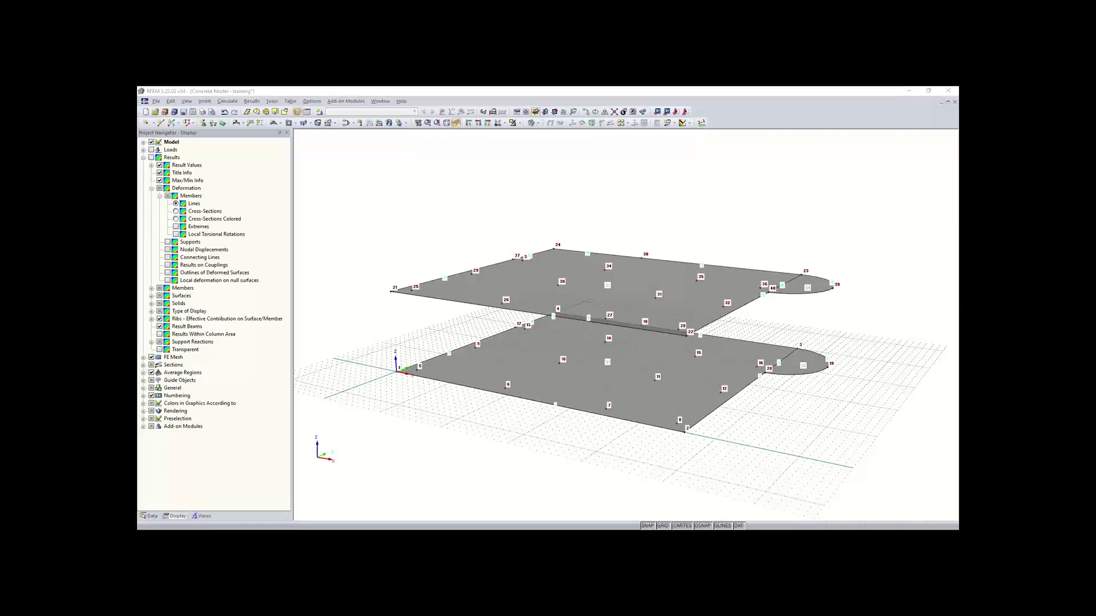
pyautogui.click(504, 125)
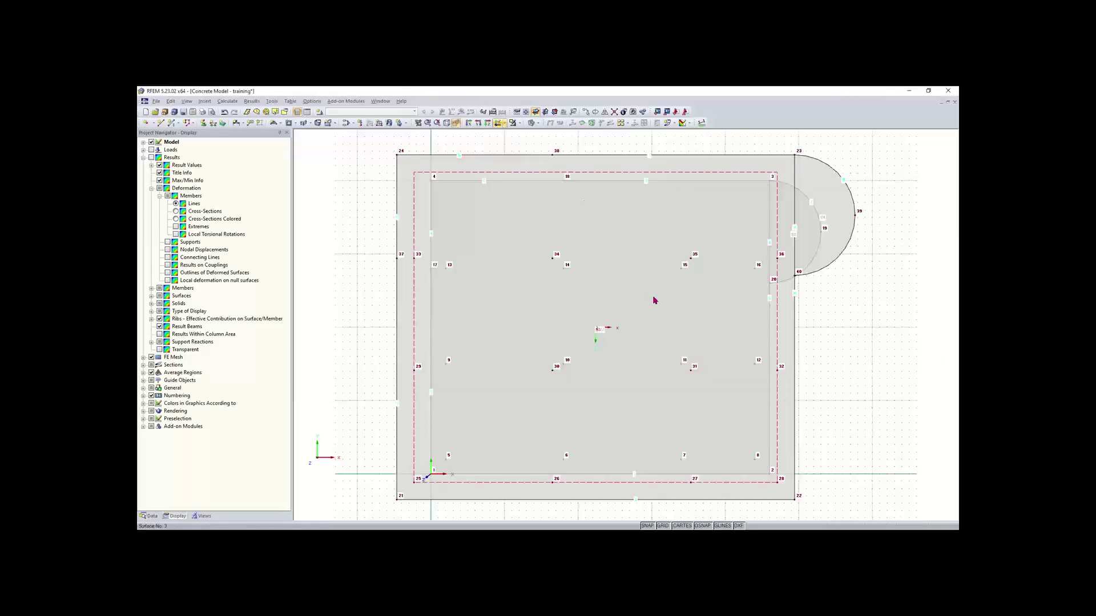
# Compare the two levels with the perspective off and on, and return to the parallel projection
pyautogui.click(457, 125)
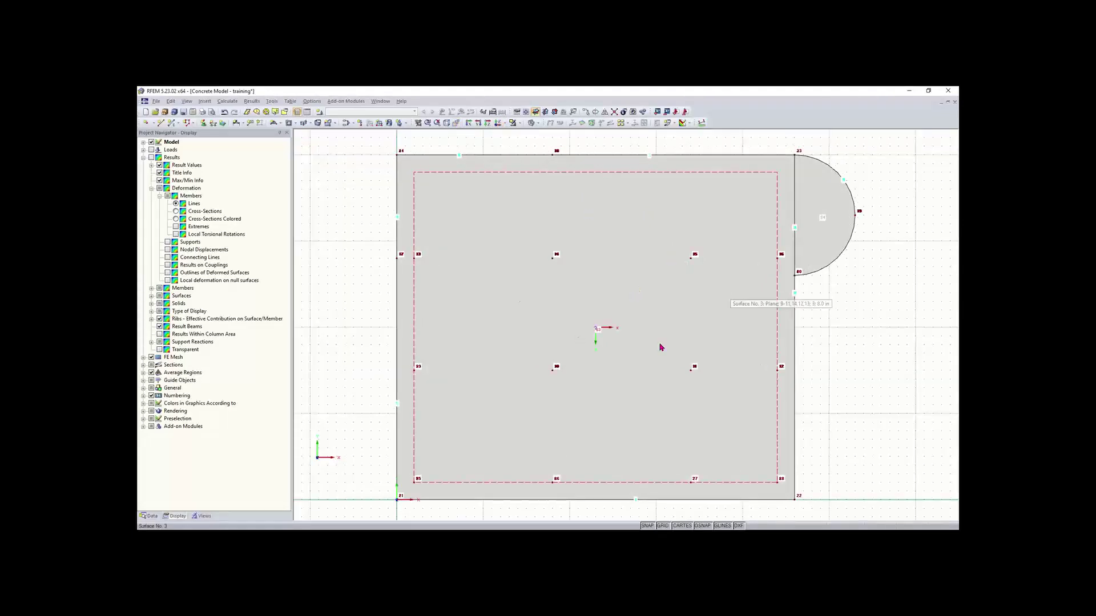
pyautogui.click(455, 123)
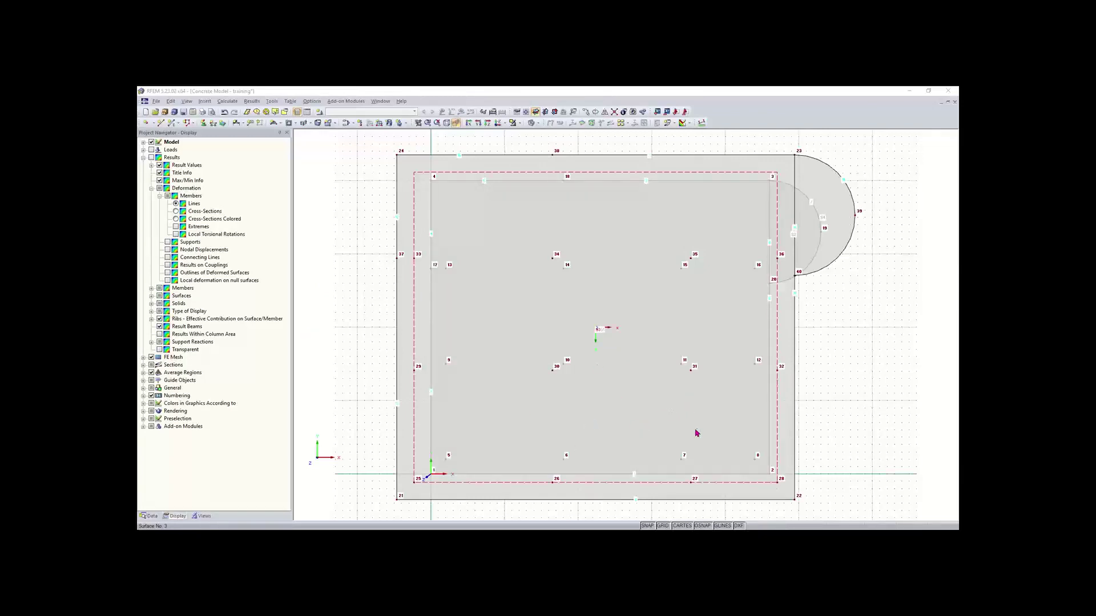
pyautogui.keyDown('ctrl'); pyautogui.moveTo(697, 429); pyautogui.dragTo(533, 183, button='middle'); pyautogui.keyUp('ctrl')
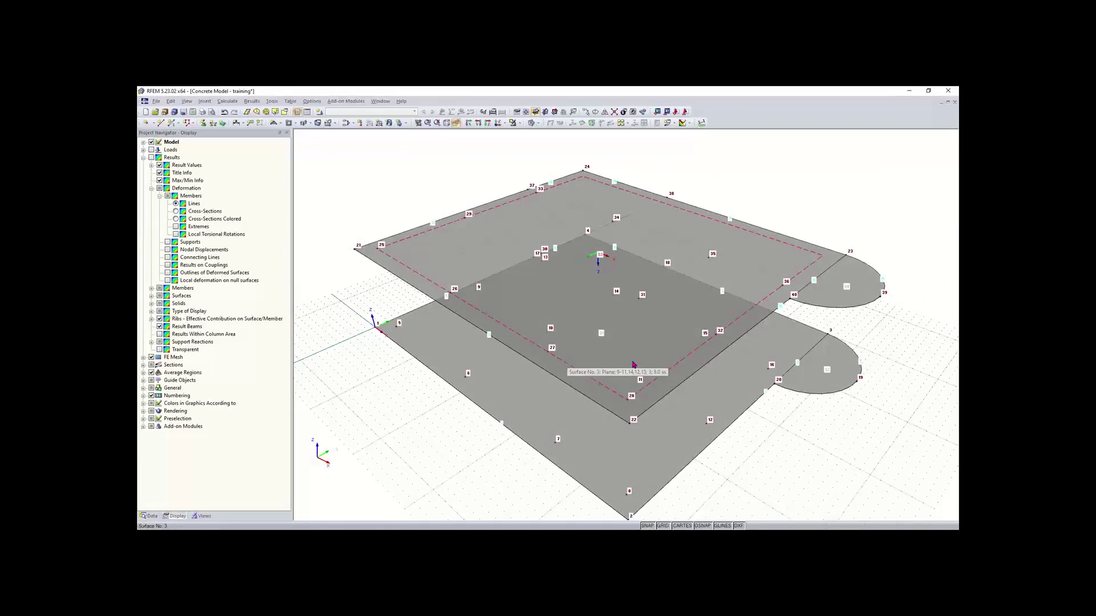
pyautogui.moveTo(782, 324); pyautogui.dragTo(618, 358, button='middle')
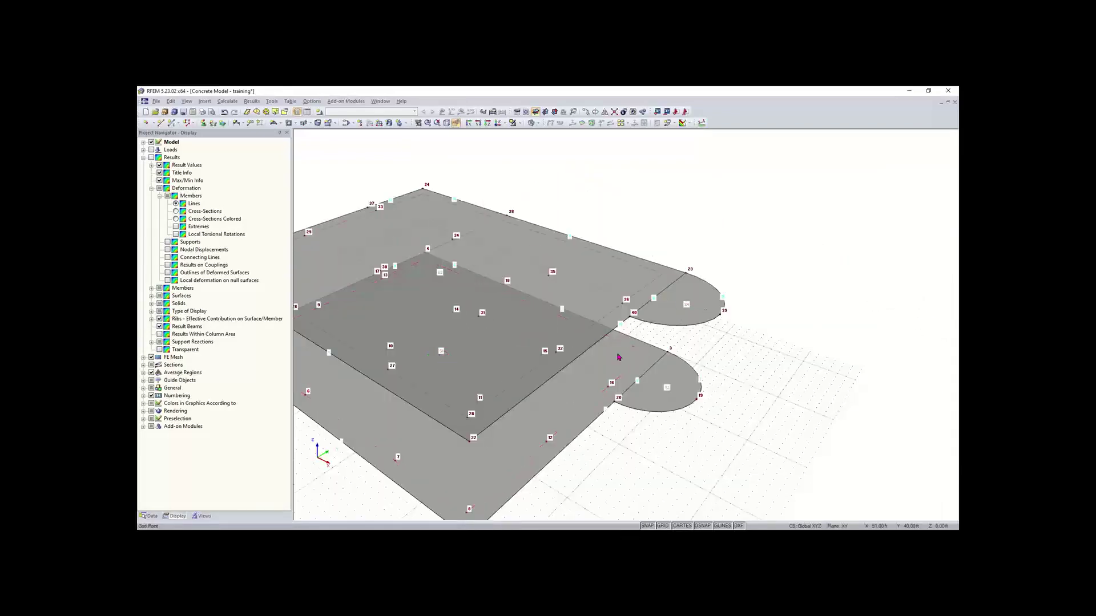
pyautogui.click(456, 124)
# Divide the upper semi-circle's straight edge between nodes 23 and 40 by distance, with a new intermediate node 7 ft from its start
pyautogui.scroll(4, 551, 282)
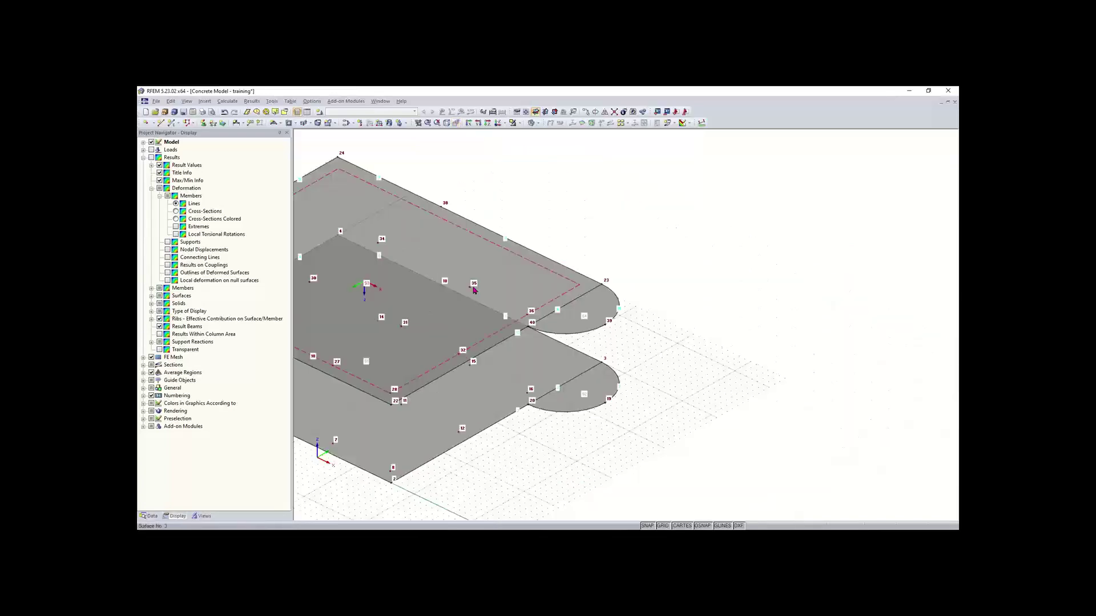
pyautogui.scroll(4, 549, 318)
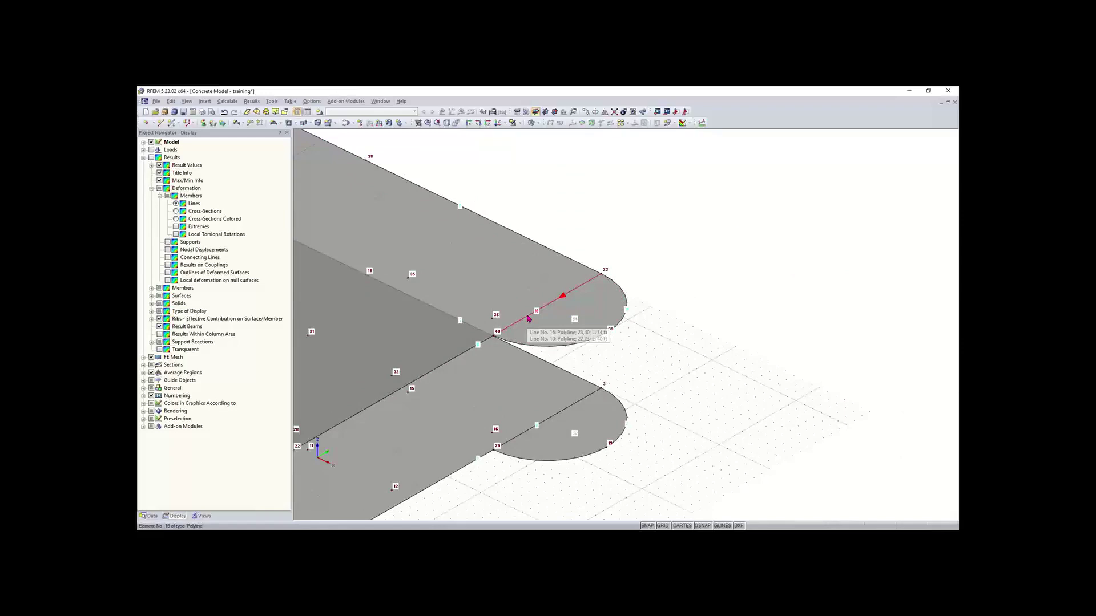
pyautogui.rightClick(528, 318)
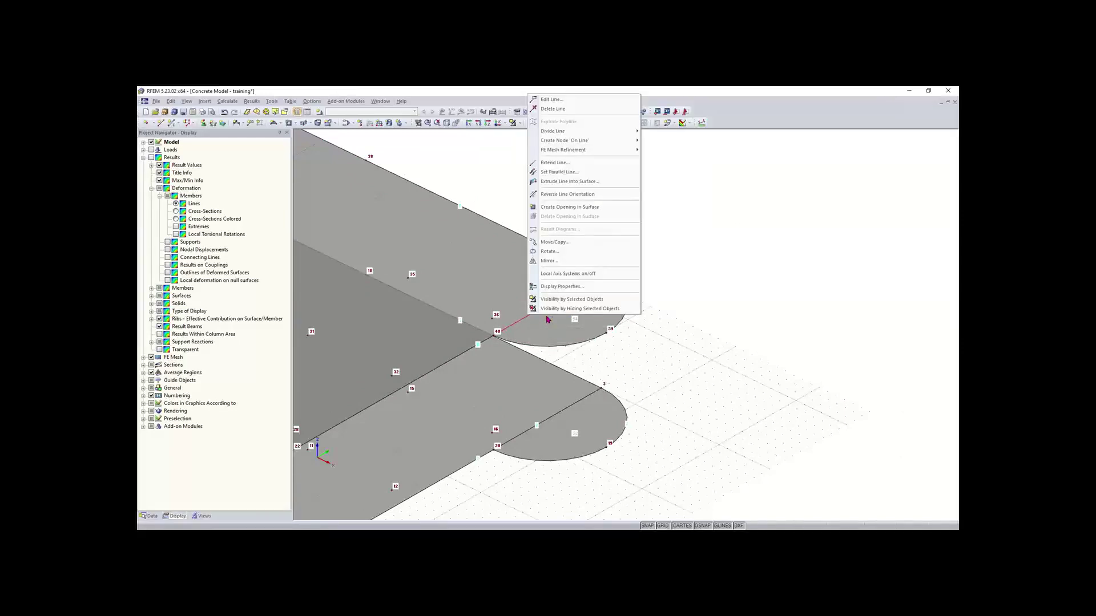
pyautogui.click(546, 317)
pyautogui.rightClick(536, 315)
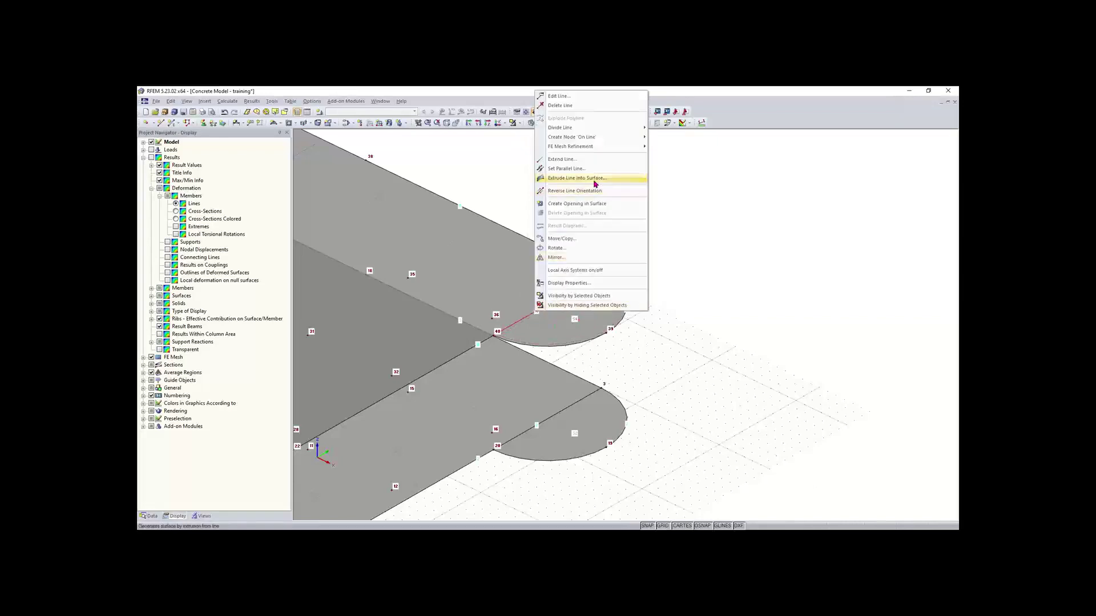
pyautogui.moveTo(578, 127)
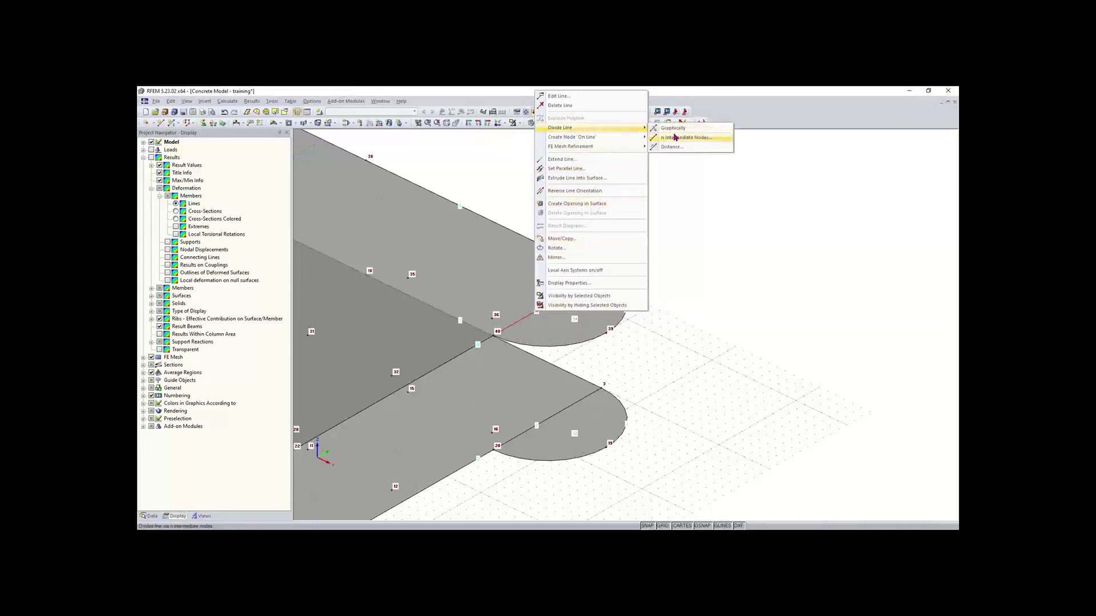
pyautogui.click(672, 146)
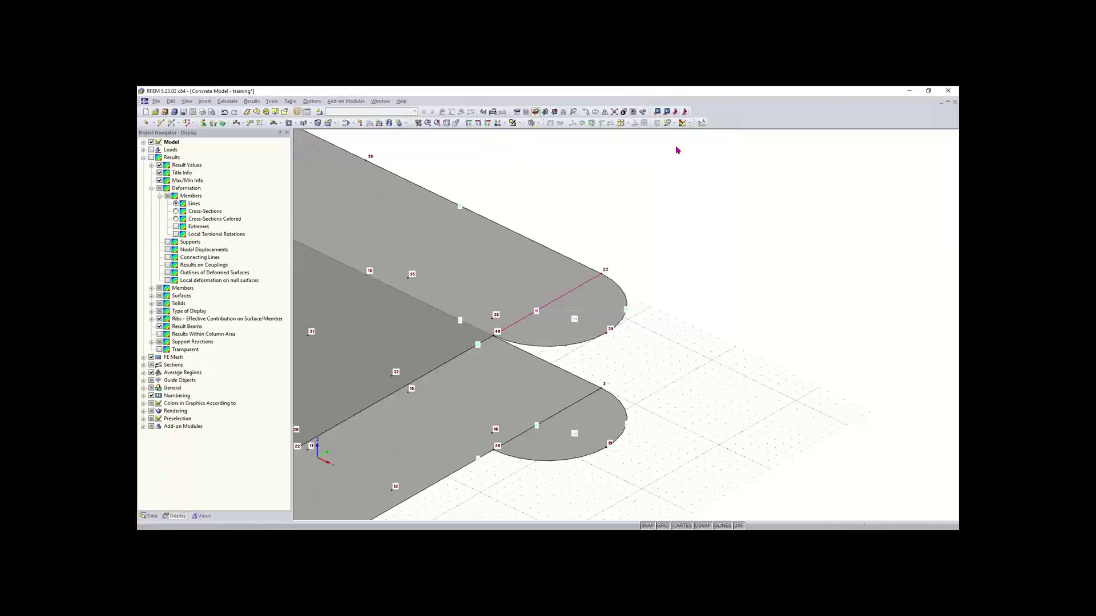
pyautogui.moveTo(562, 207); pyautogui.dragTo(615, 187)
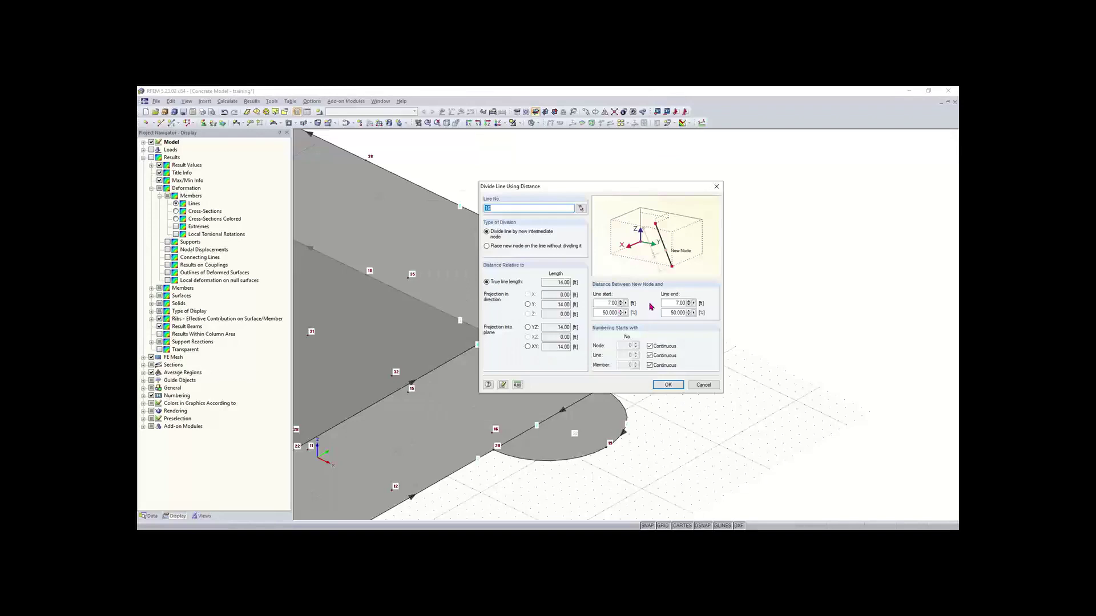
pyautogui.click(668, 386)
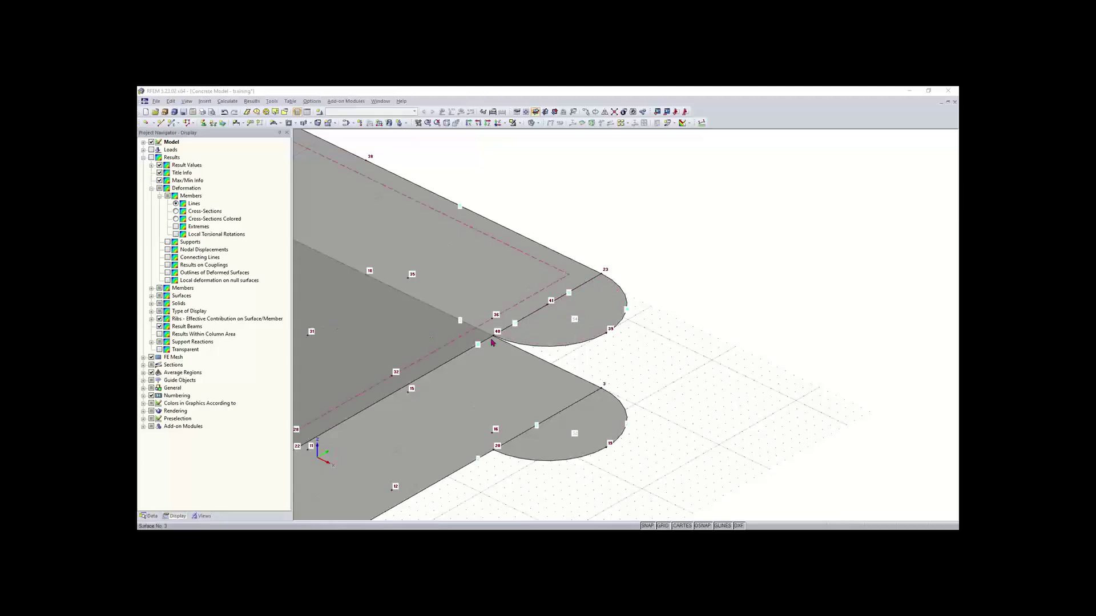
# Connect the overlapping slab edge and semi-circle edge lines at node 40 on the upper level
pyautogui.scroll(-2, 492, 337)
pyautogui.moveTo(505, 343); pyautogui.dragTo(526, 350, button='middle')
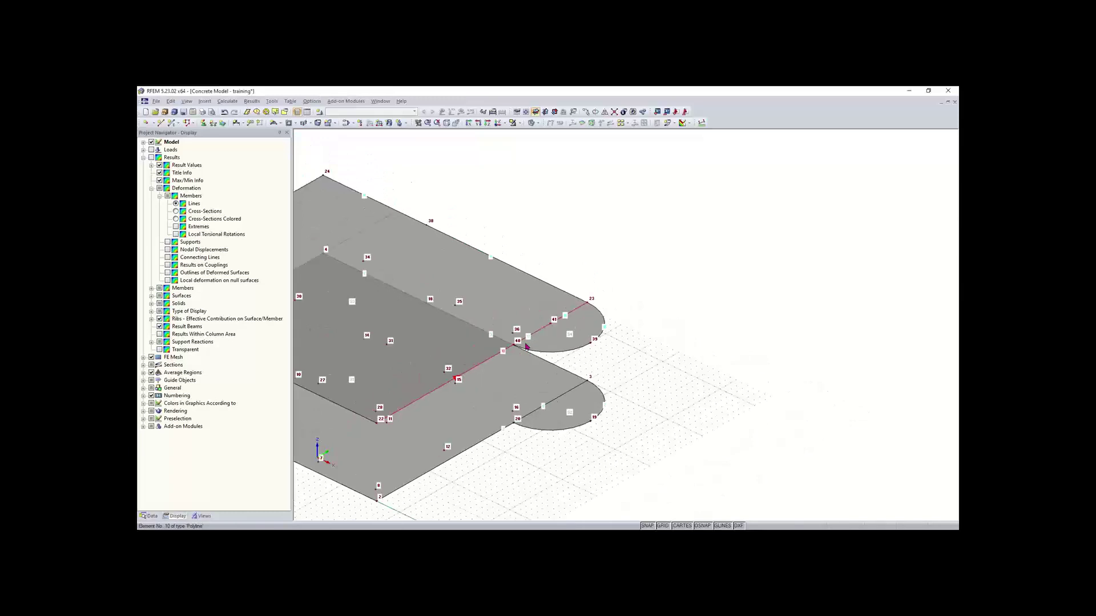
pyautogui.scroll(2, 510, 349)
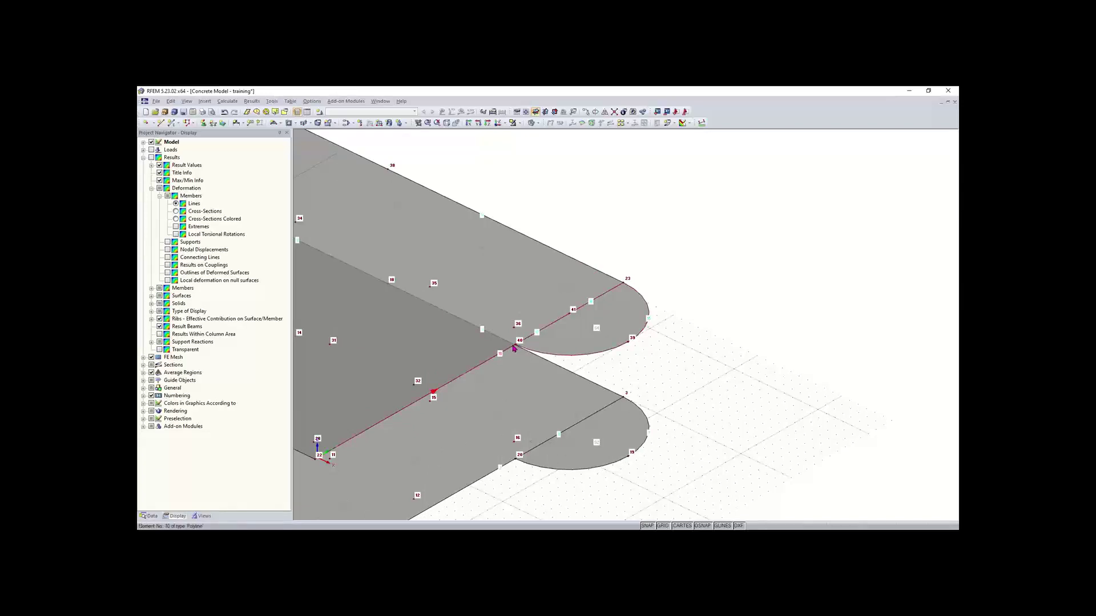
pyautogui.scroll(3, 513, 348)
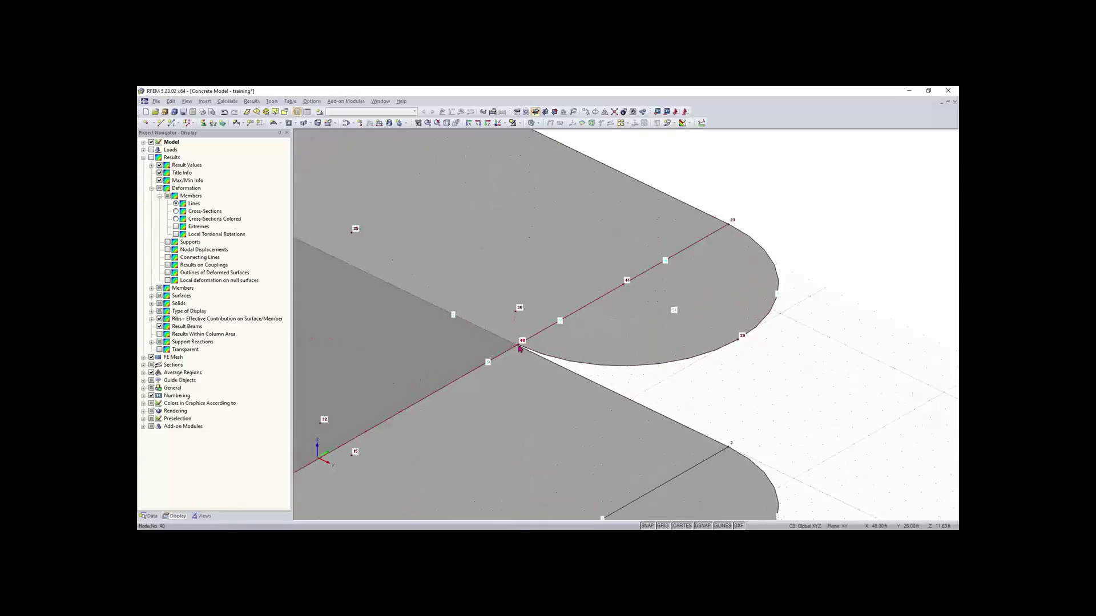
pyautogui.keyDown('ctrl'); pyautogui.moveTo(458, 348); pyautogui.dragTo(580, 318, button='middle'); pyautogui.keyUp('ctrl')
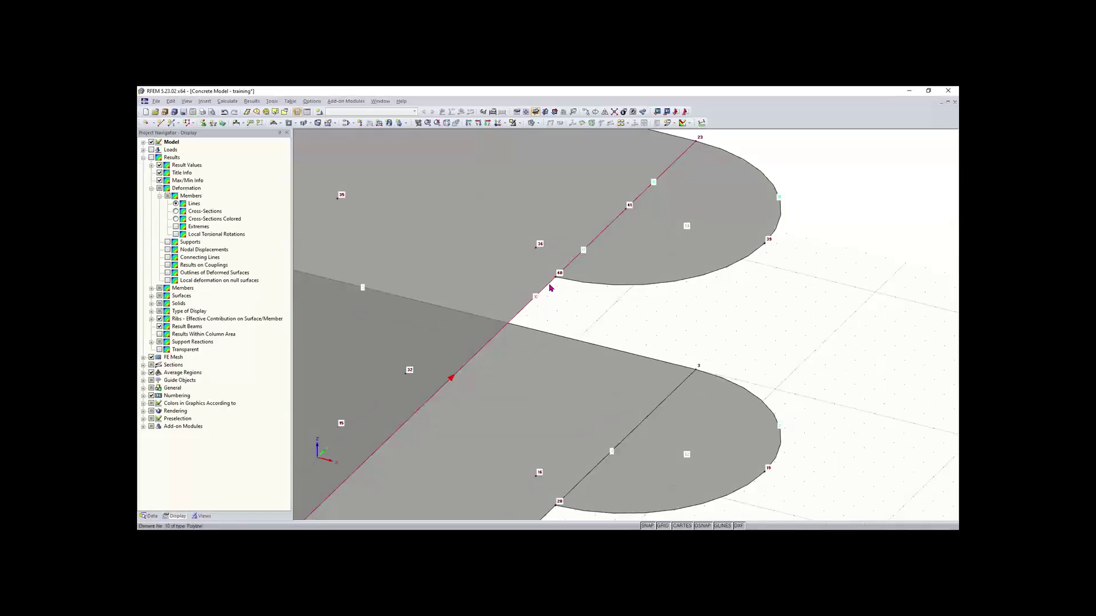
pyautogui.click(615, 112)
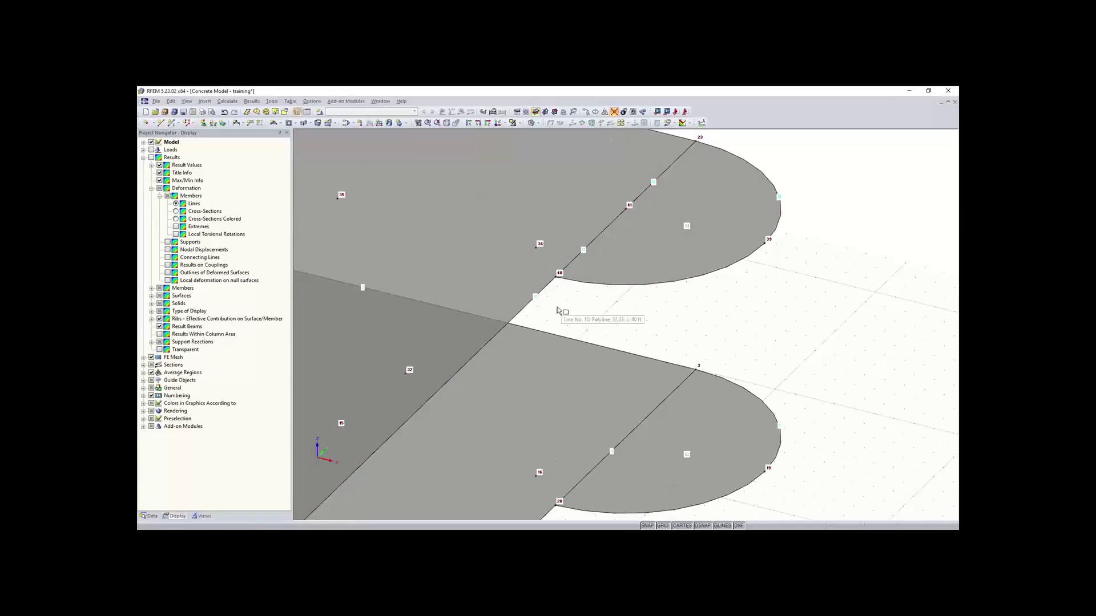
pyautogui.moveTo(551, 299); pyautogui.dragTo(577, 255)
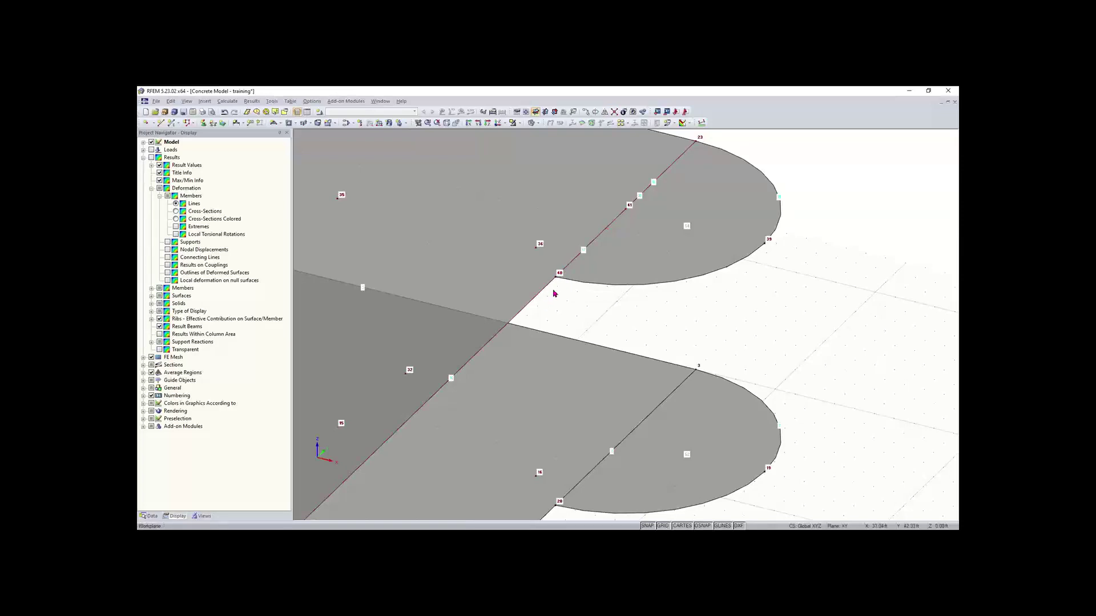
# Delete the main slab surface and the semi-circular surface of the upper level, keeping their lines
pyautogui.scroll(-5, 552, 324)
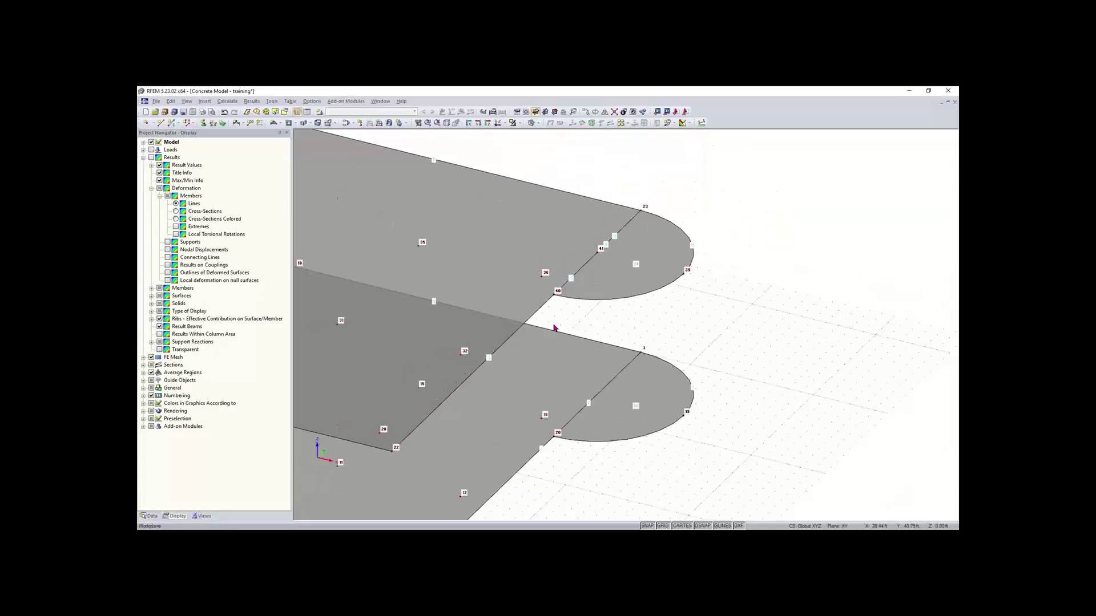
pyautogui.scroll(3, 562, 323)
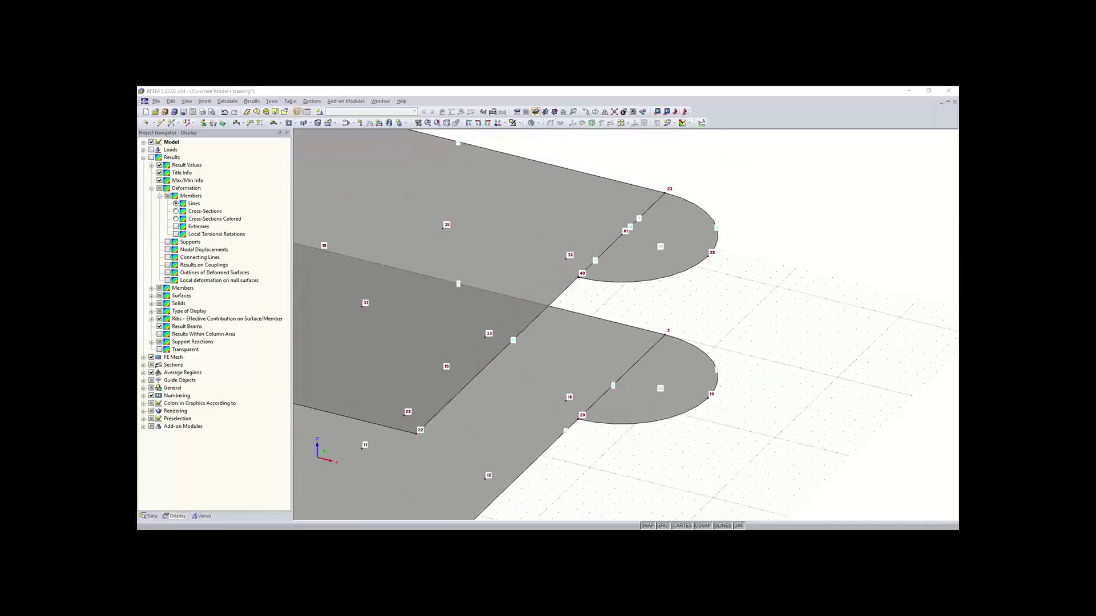
pyautogui.scroll(-2, 603, 304)
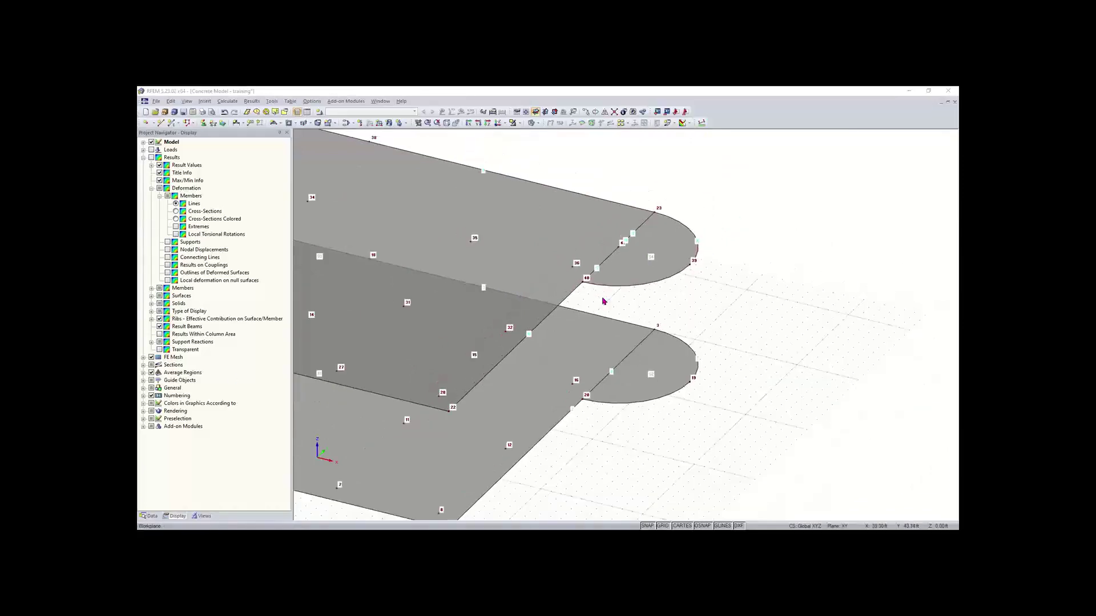
pyautogui.moveTo(656, 297); pyautogui.dragTo(701, 298, button='middle')
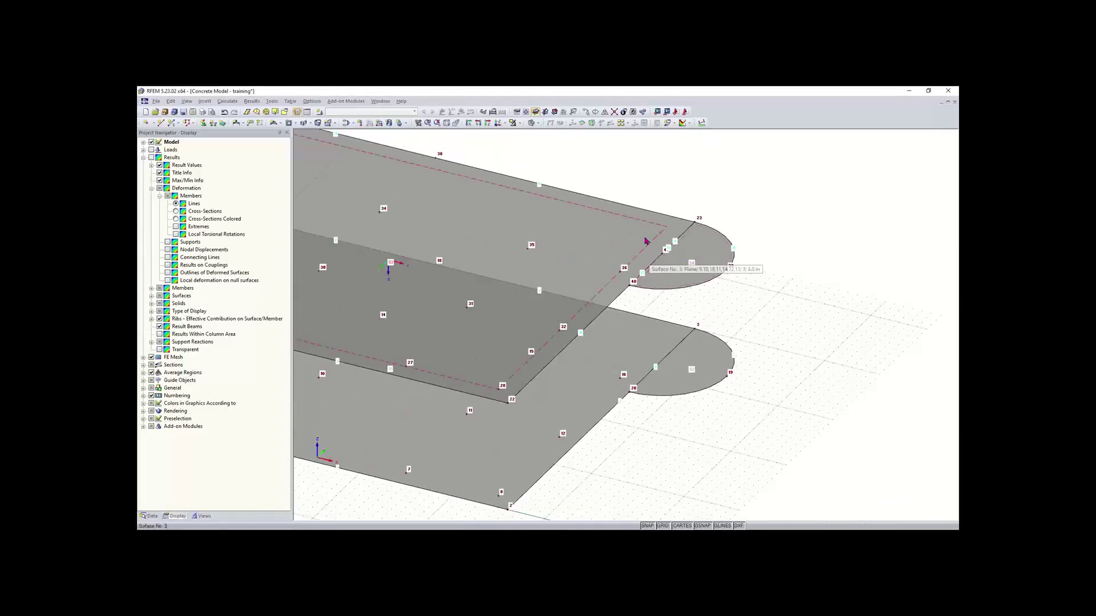
pyautogui.click(583, 240)
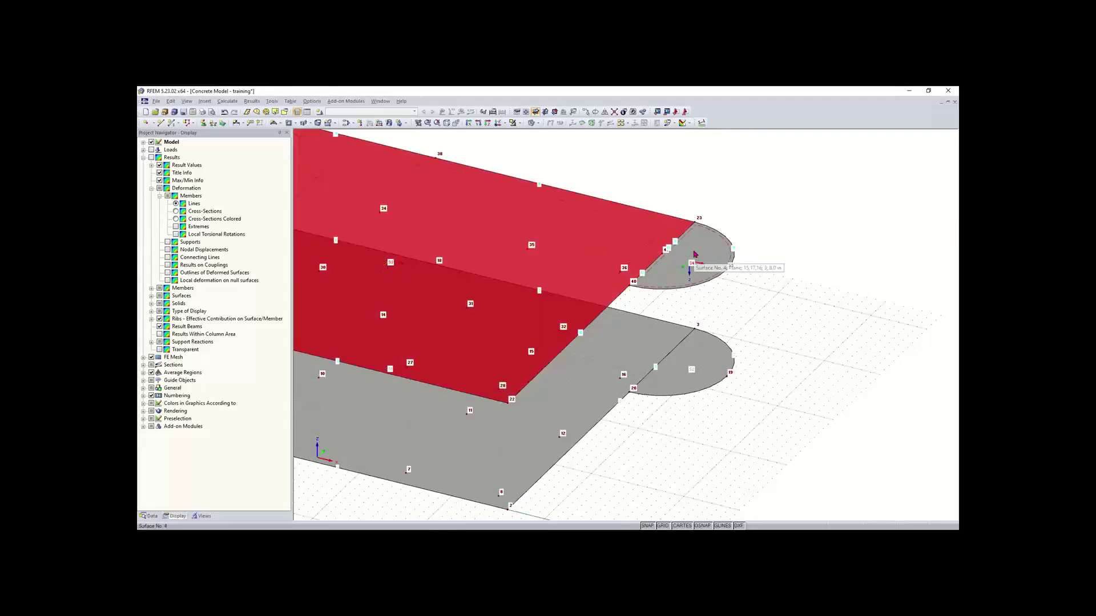
pyautogui.keyDown('ctrl'); pyautogui.click(694, 254); pyautogui.keyUp('ctrl')
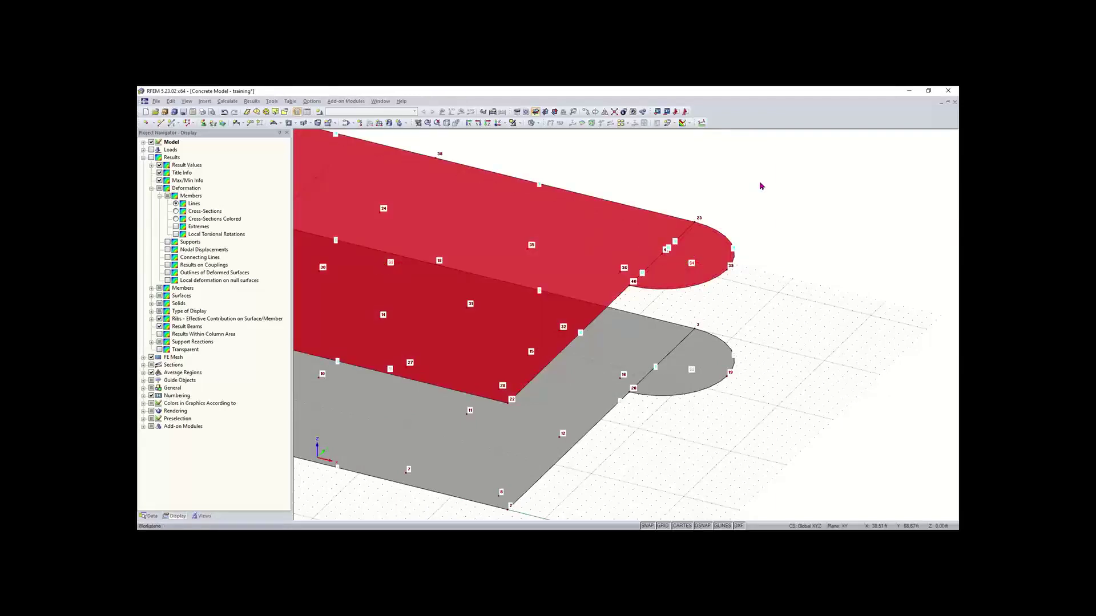
pyautogui.press('Delete')
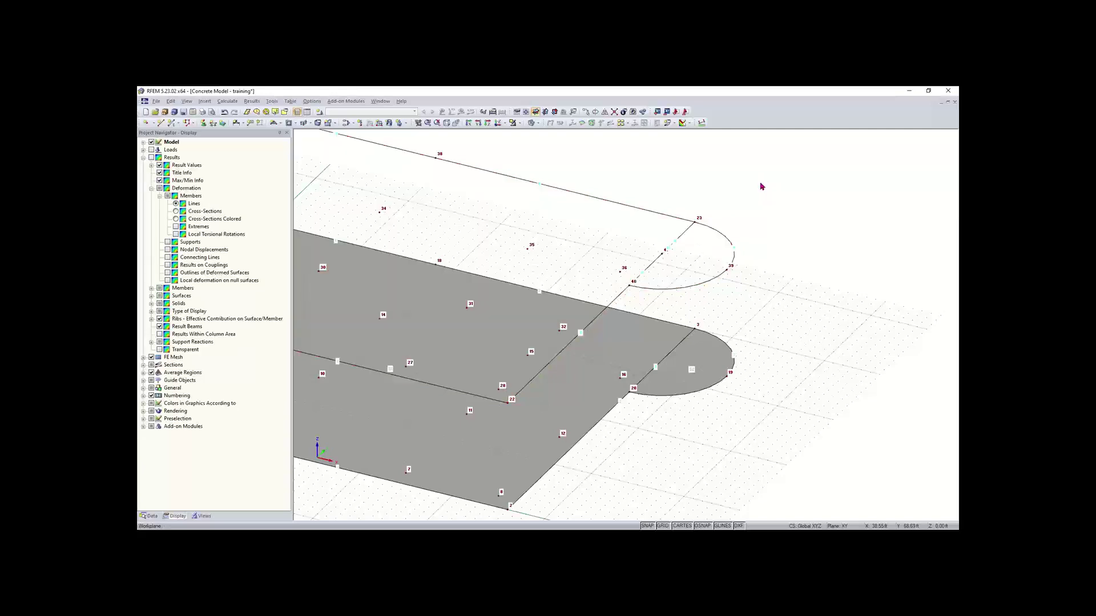
# Try to delete overlapping lines 17 and 18 individually along the upper semi-circle's straight edge, and undo the deletions
pyautogui.scroll(-2, 744, 199)
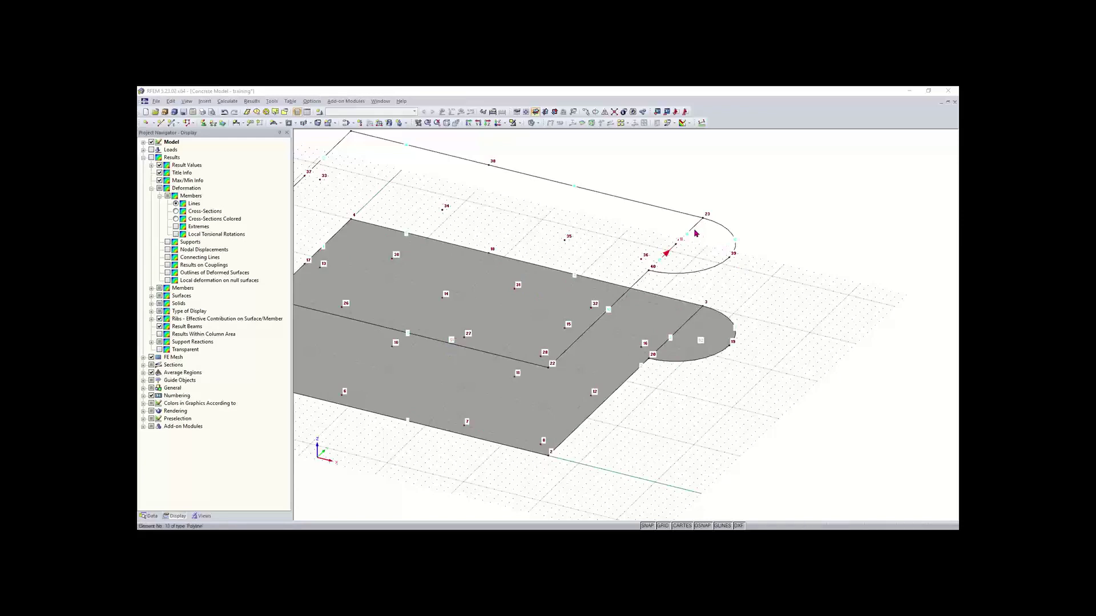
pyautogui.scroll(2, 694, 233)
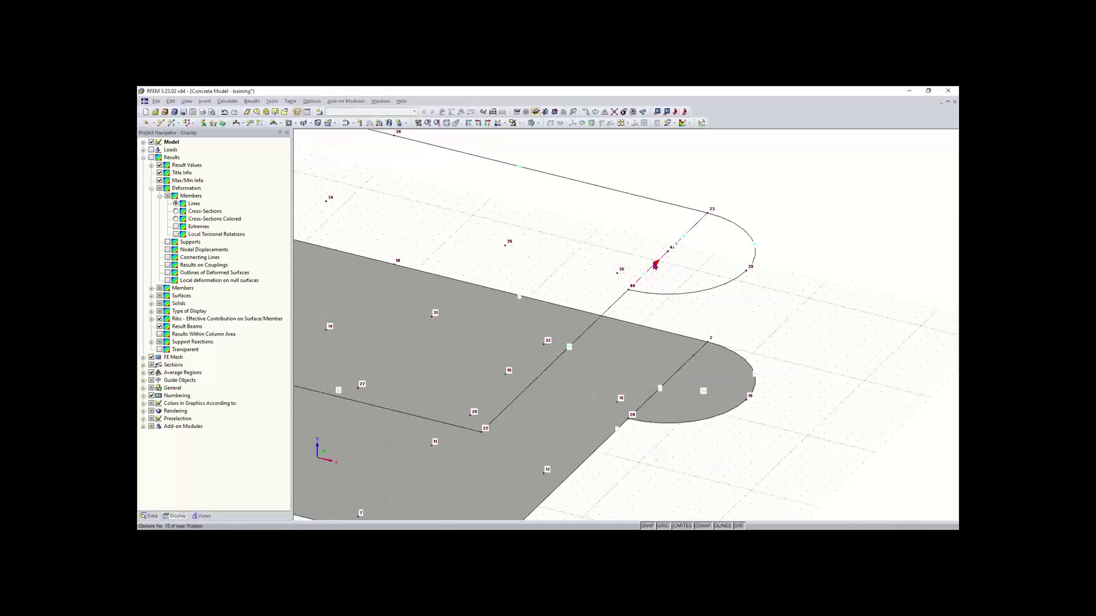
pyautogui.click(655, 264)
pyautogui.click(510, 282)
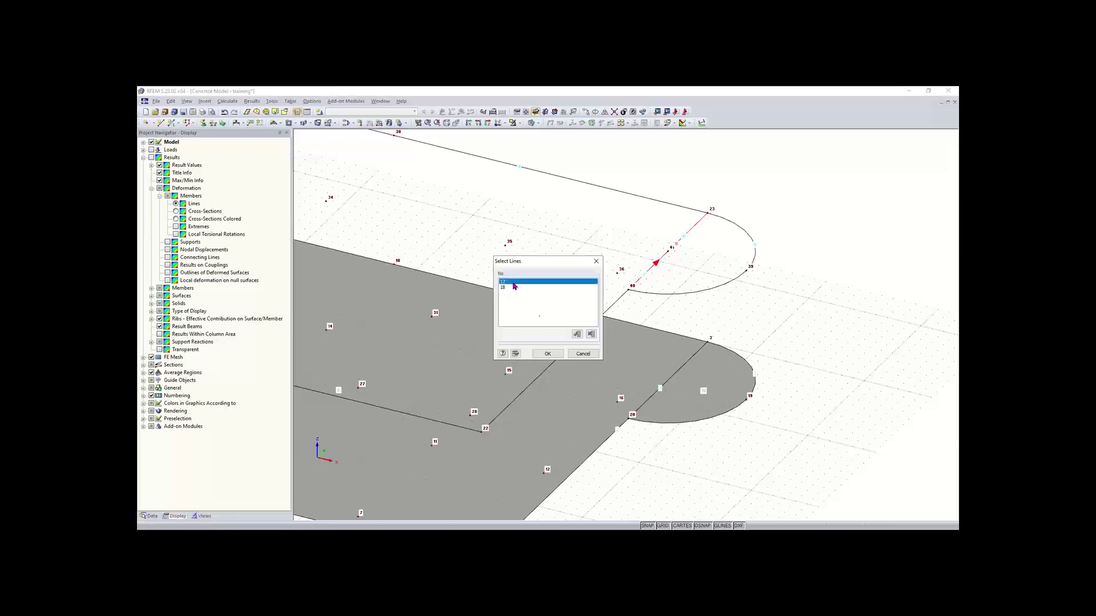
pyautogui.click(551, 353)
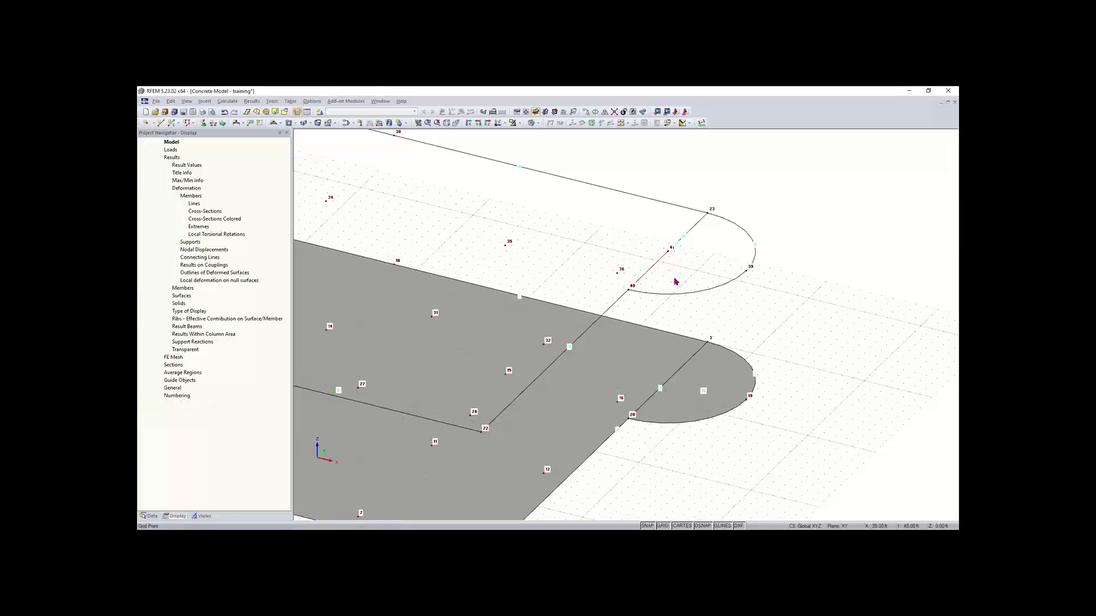
pyautogui.click(656, 263)
pyautogui.click(512, 287)
pyautogui.click(547, 353)
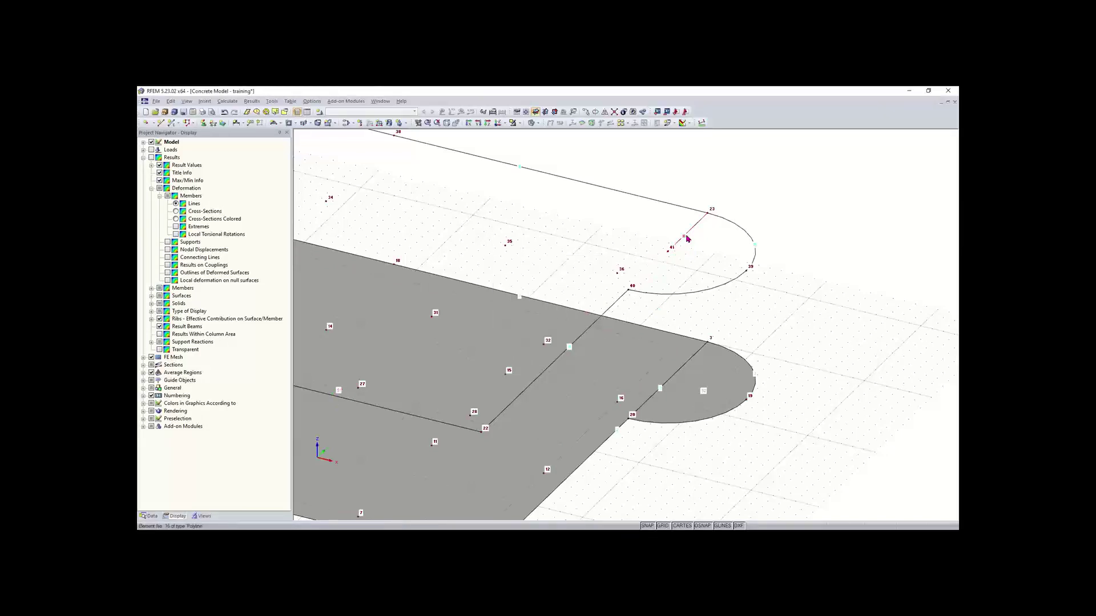
pyautogui.press('Delete')
pyautogui.hotkey('ctrl', 'z')
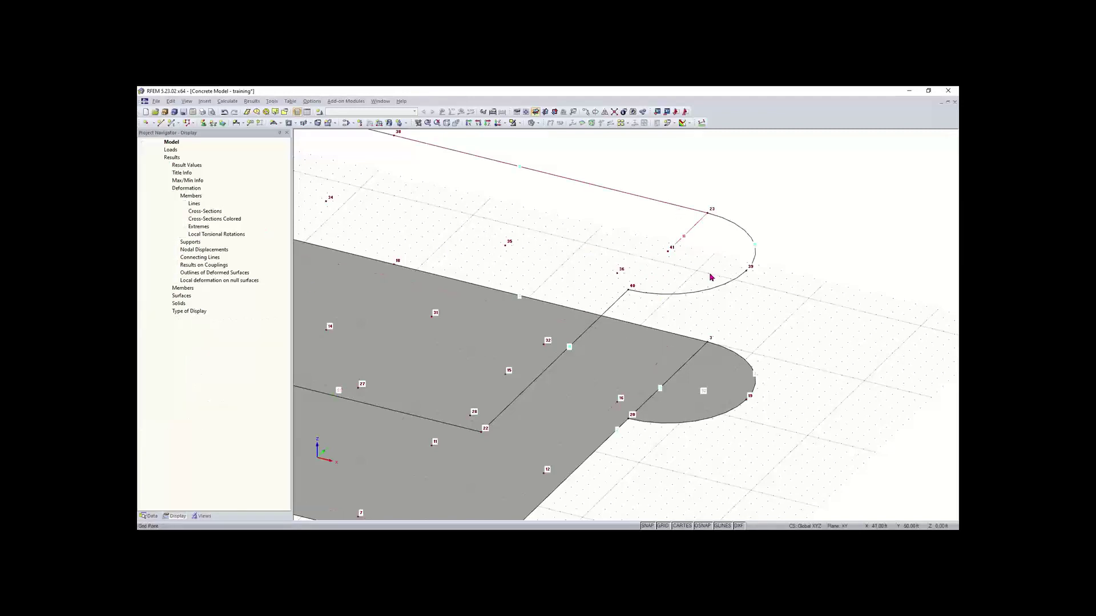
pyautogui.hotkey('ctrl', 'z')
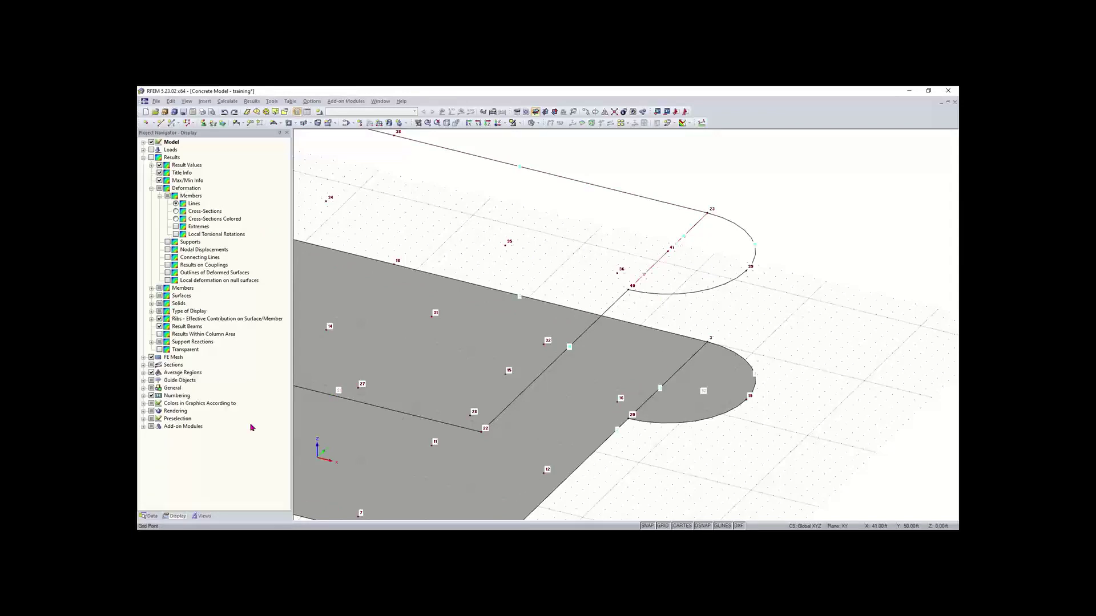
# Delete lines 16, 17 and 18, which form the straight edge between nodes 23 and 40 on the upper level
pyautogui.click(149, 516)
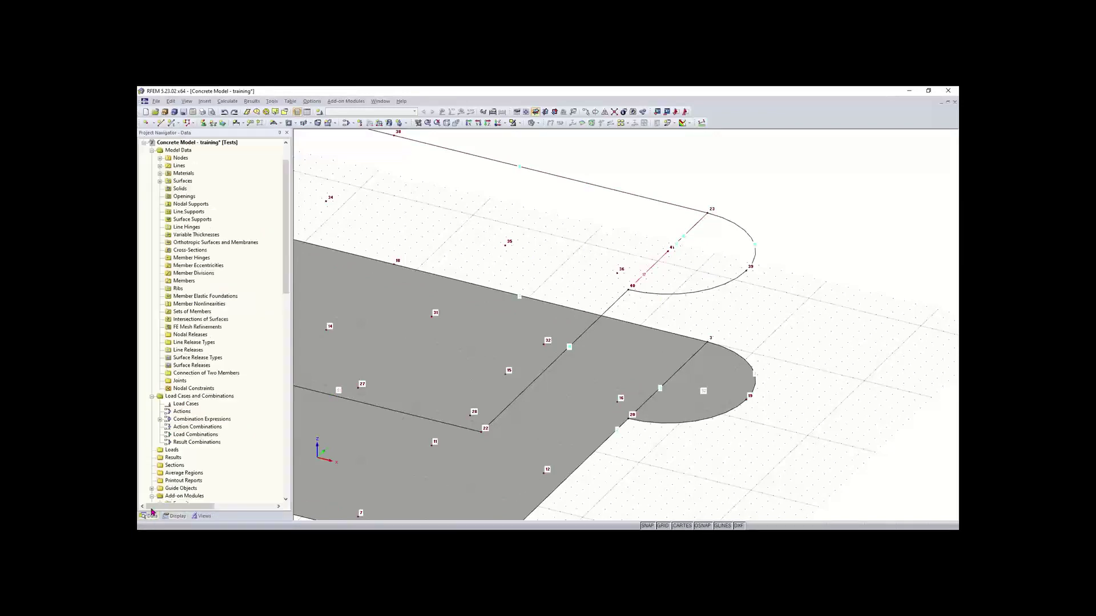
pyautogui.scroll(-1, 655, 263)
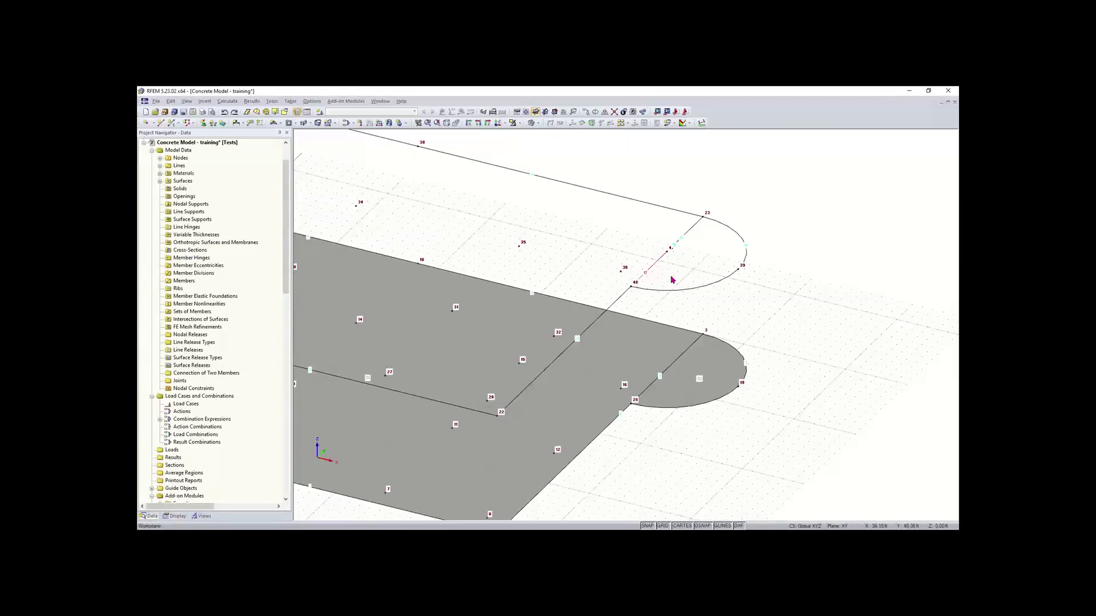
pyautogui.moveTo(669, 278); pyautogui.dragTo(700, 286, button='middle')
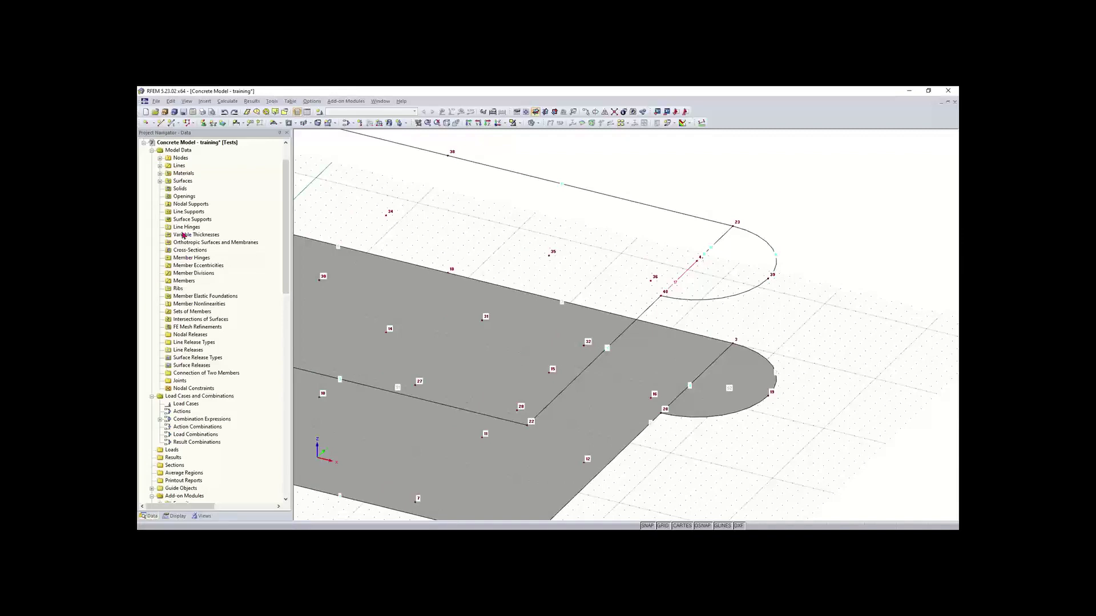
pyautogui.click(161, 165)
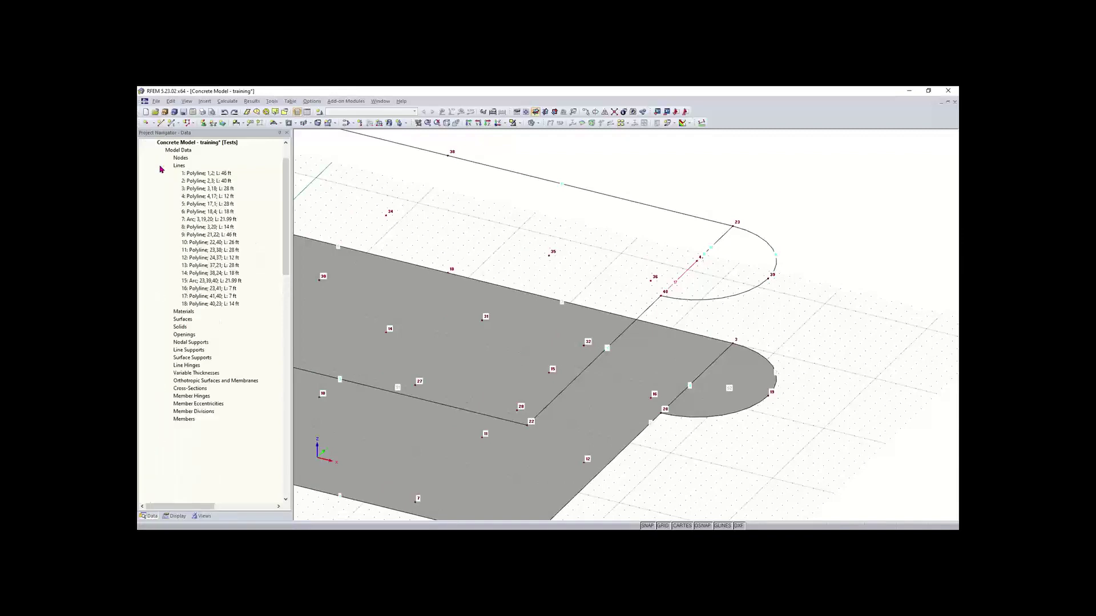
pyautogui.click(207, 288)
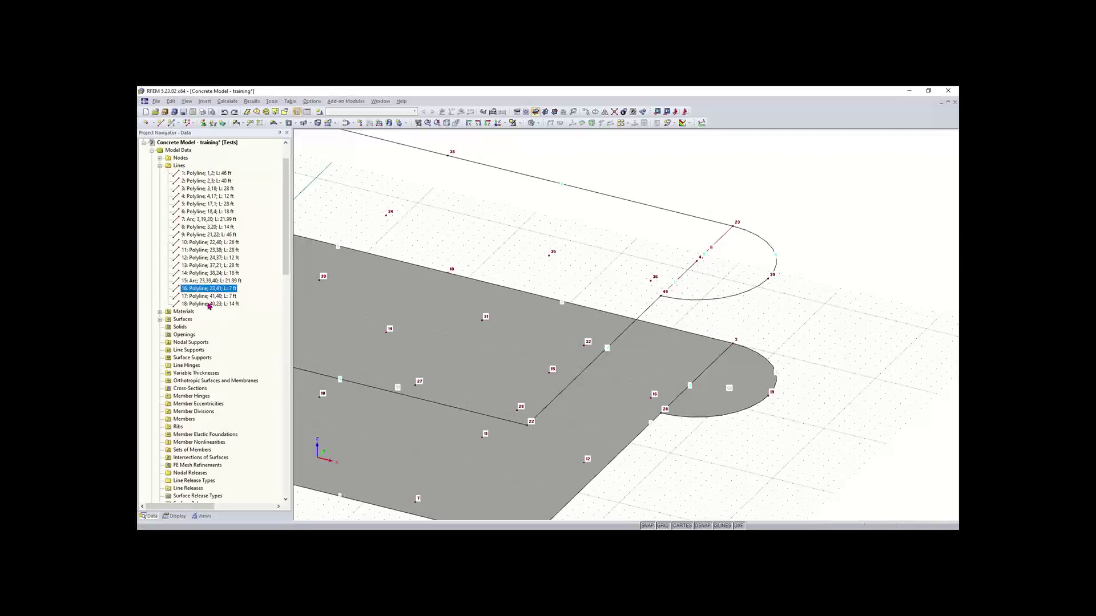
pyautogui.keyDown('shift'); pyautogui.click(209, 304); pyautogui.keyUp('shift')
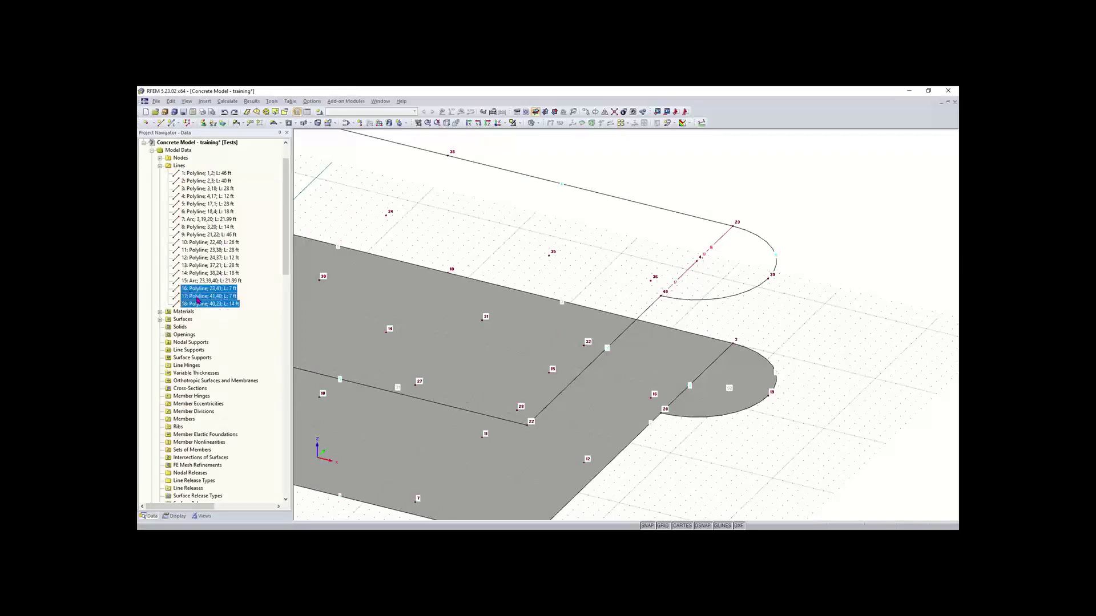
pyautogui.press('Delete')
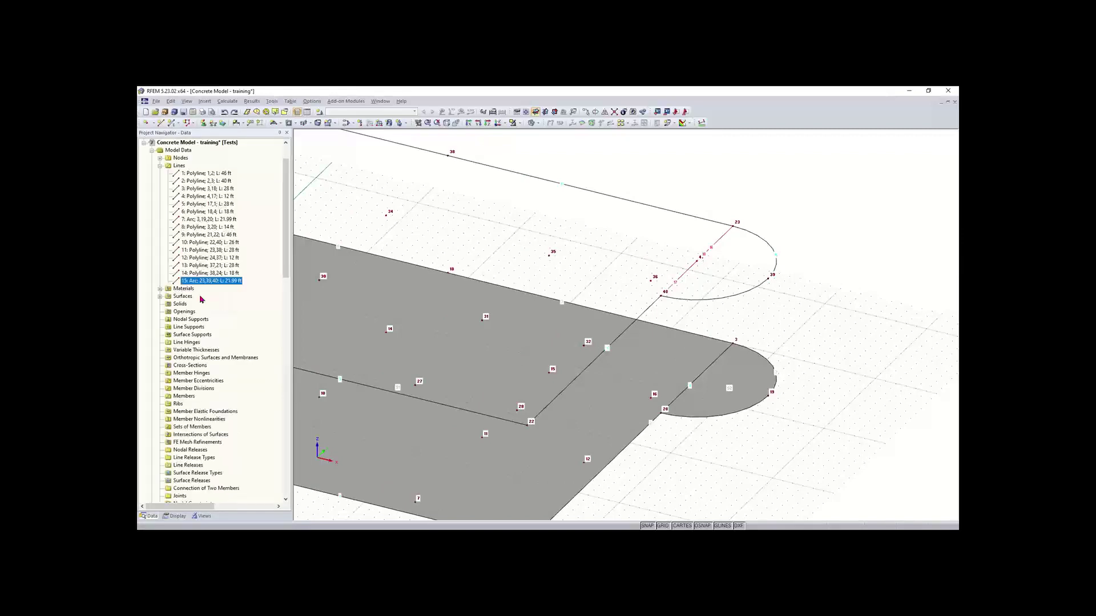
pyautogui.click(712, 263)
# Create one 12 in thick plane surface of 4000 psi concrete from the upper level's boundary lines, including the arc
pyautogui.scroll(-1, 616, 274)
pyautogui.moveTo(615, 274); pyautogui.dragTo(743, 257, button='middle')
pyautogui.keyDown('ctrl'); pyautogui.moveTo(742, 257); pyautogui.dragTo(716, 233, button='middle'); pyautogui.keyUp('ctrl')
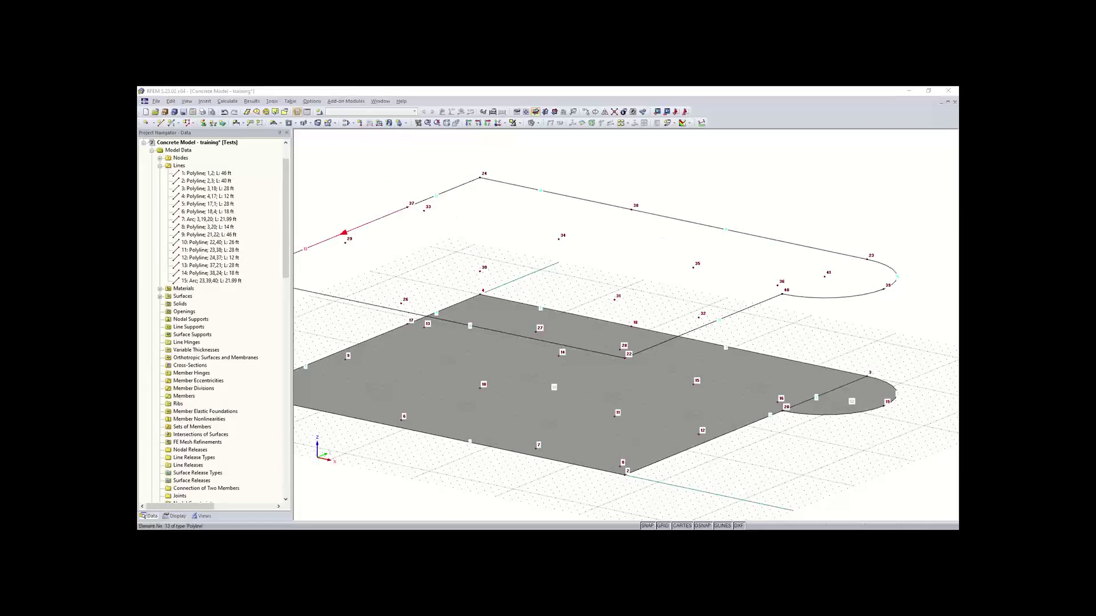
pyautogui.click(282, 124)
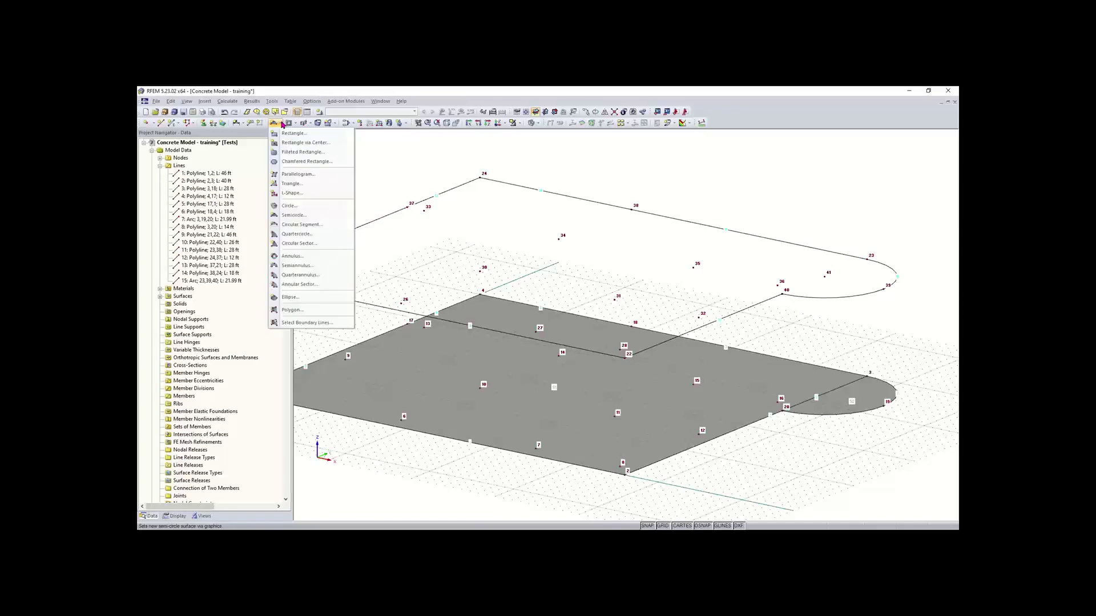
pyautogui.click(312, 323)
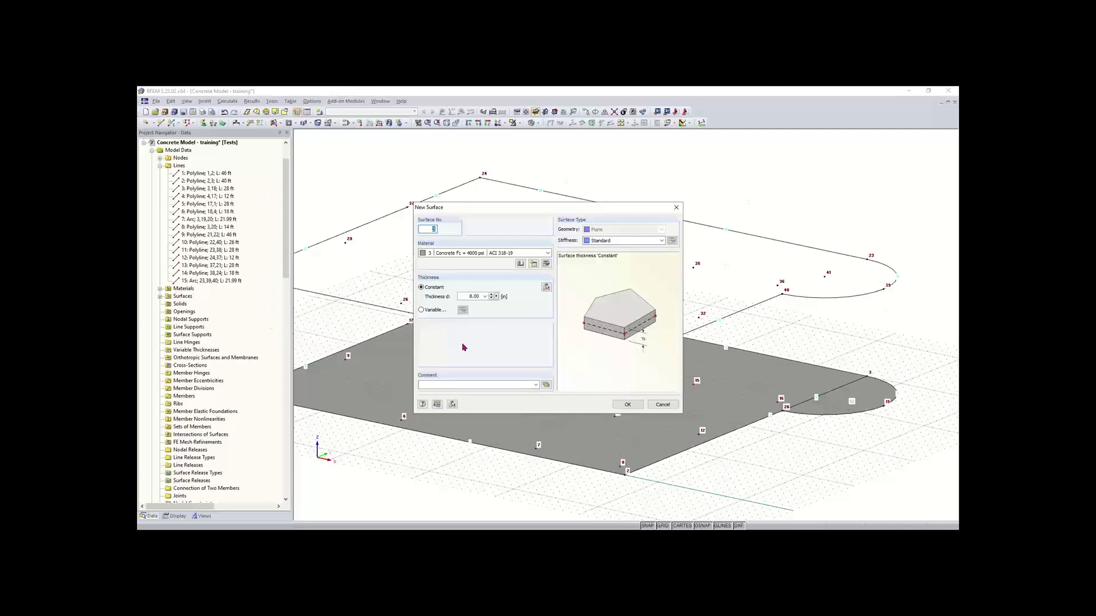
pyautogui.doubleClick(473, 296)
pyautogui.write('12')
pyautogui.click(628, 404)
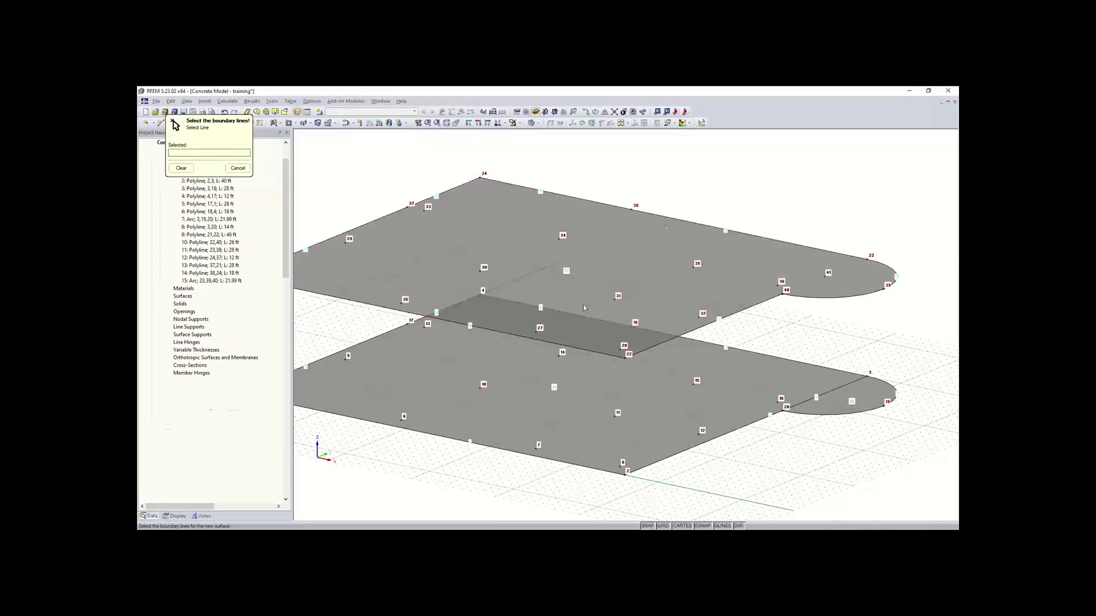
pyautogui.scroll(-2, 594, 337)
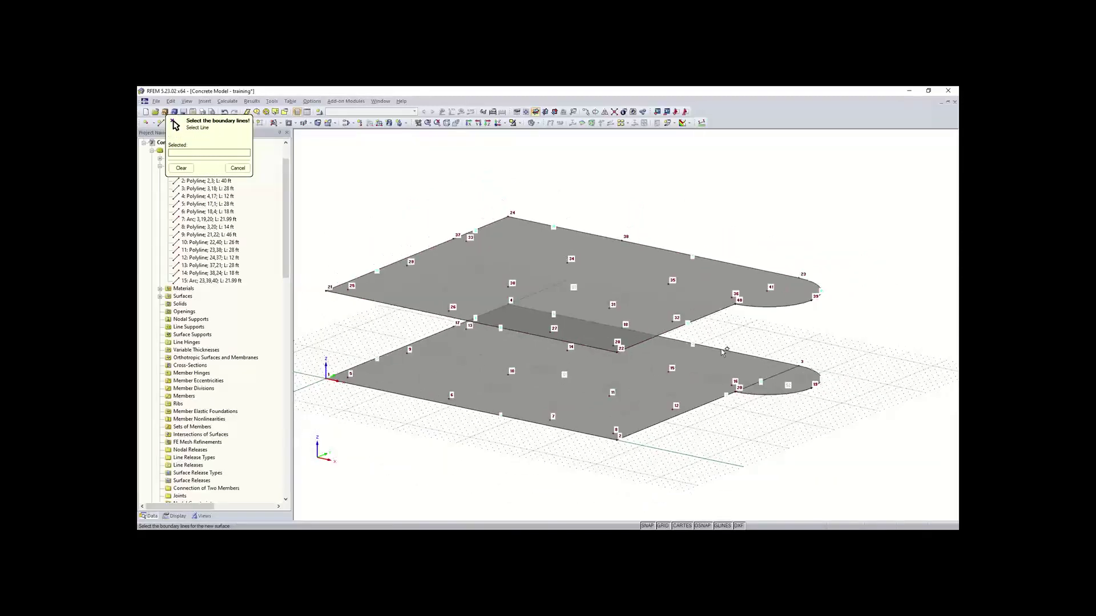
pyautogui.press('Escape')
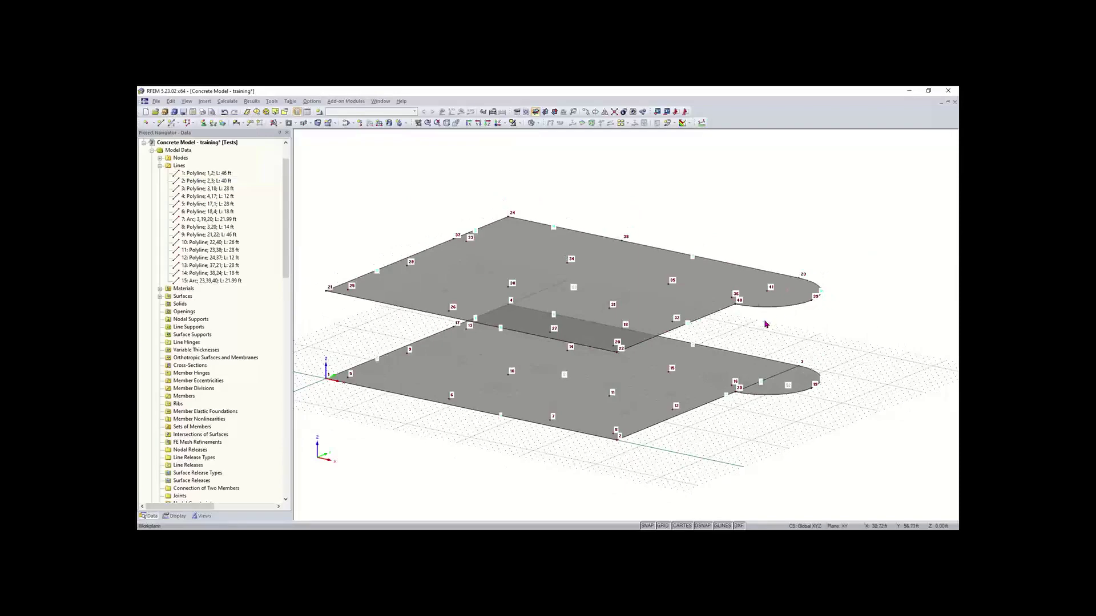
pyautogui.keyDown('ctrl'); pyautogui.moveTo(758, 318); pyautogui.dragTo(827, 386, button='middle'); pyautogui.keyUp('ctrl')
pyautogui.rightClick(827, 386)
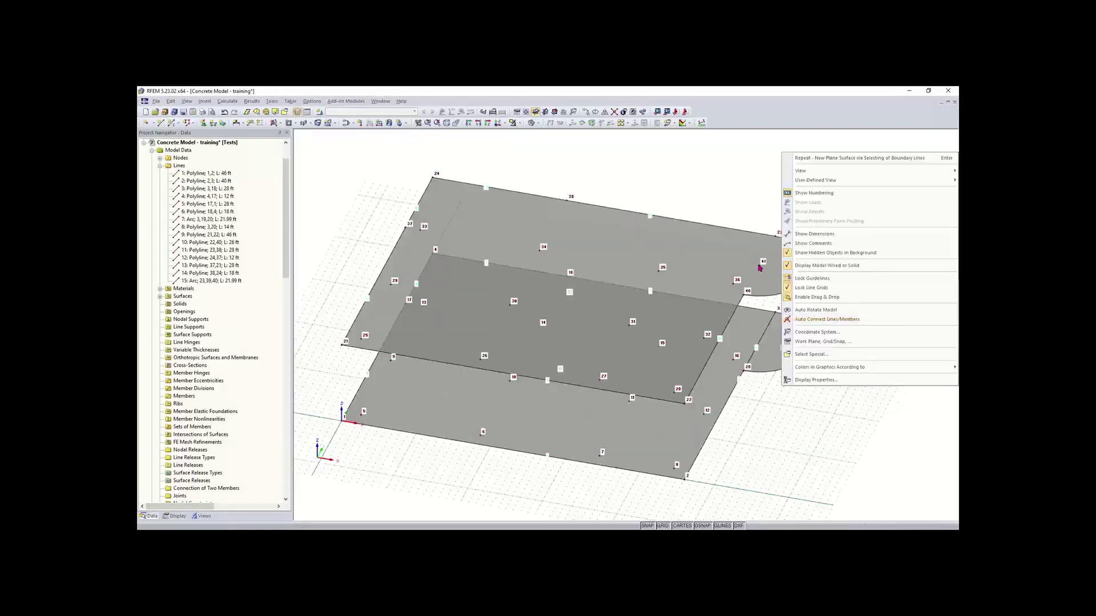
pyautogui.click(749, 197)
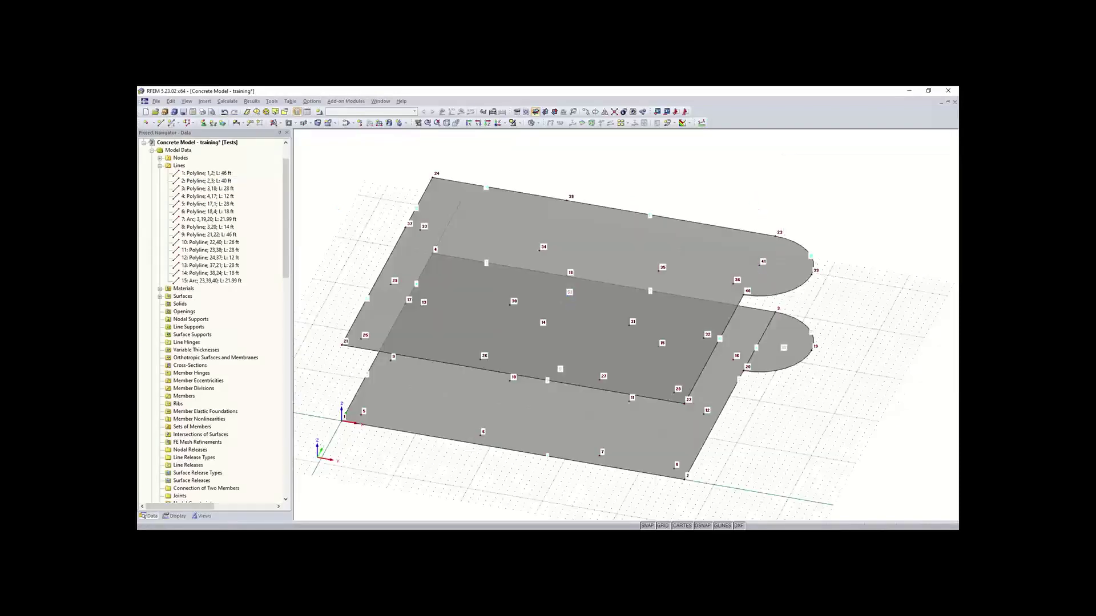
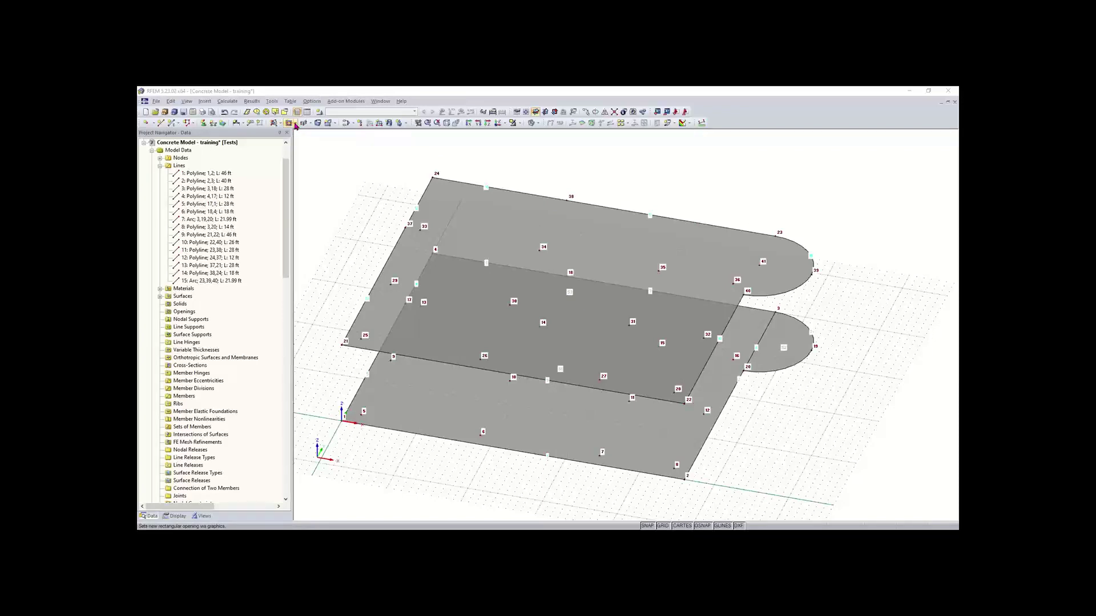
# Cut a circular opening centred on node 41 in the upper surface, using a 1 ft step and a 6 ft radius
pyautogui.click(296, 125)
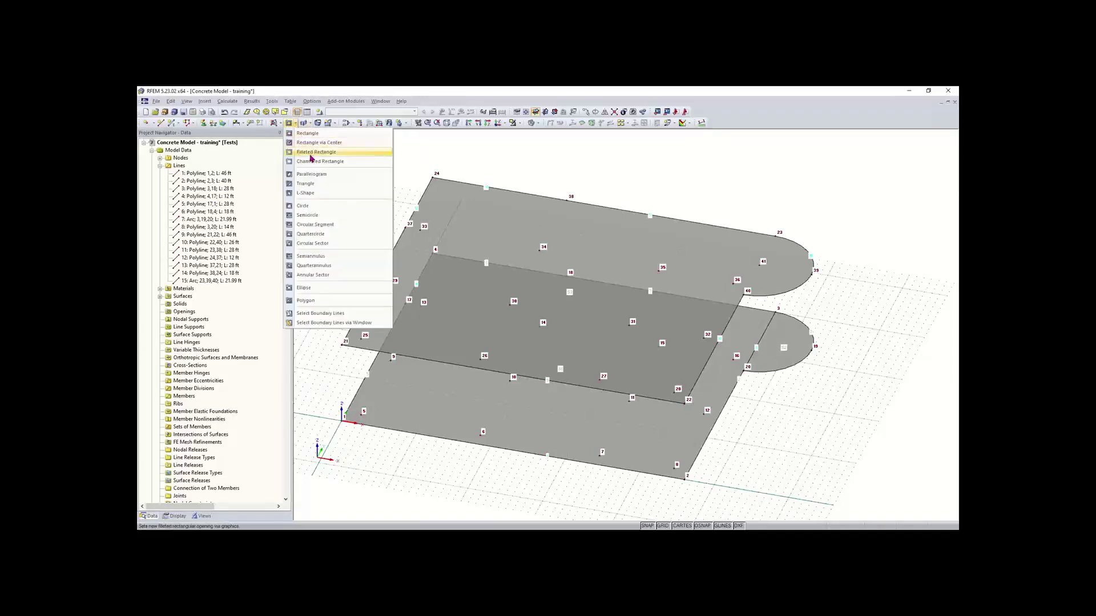
pyautogui.click(316, 206)
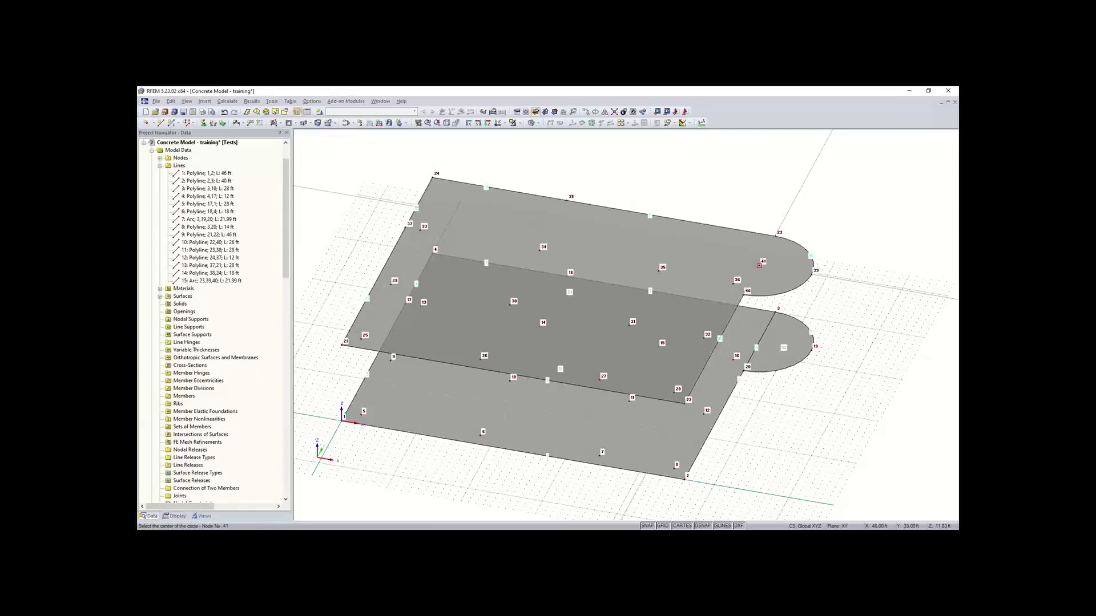
pyautogui.click(759, 265)
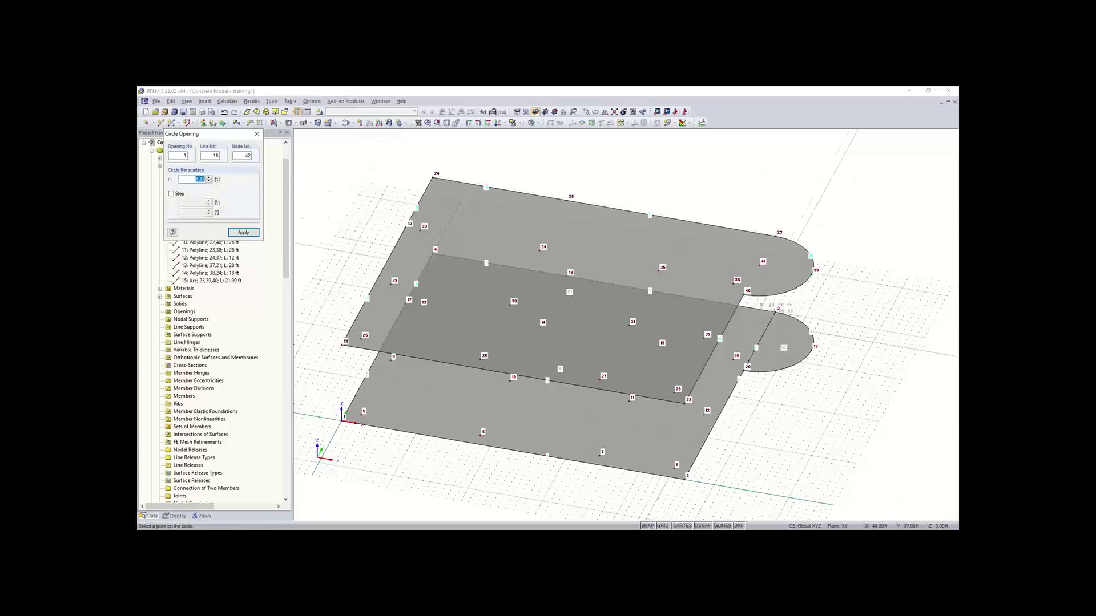
pyautogui.scroll(-1, 782, 233)
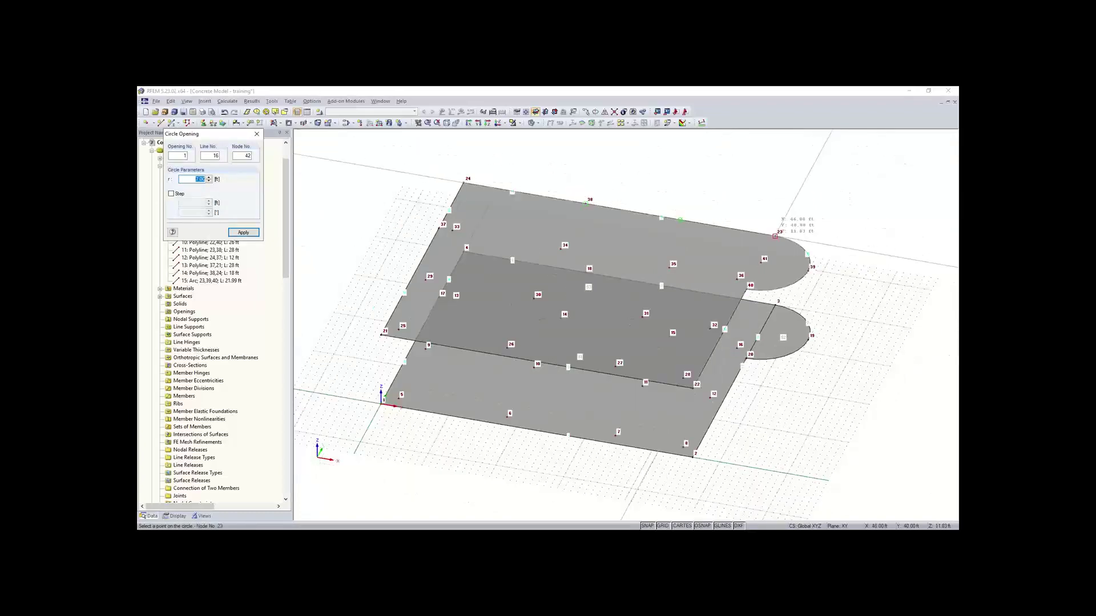
pyautogui.scroll(3, 785, 232)
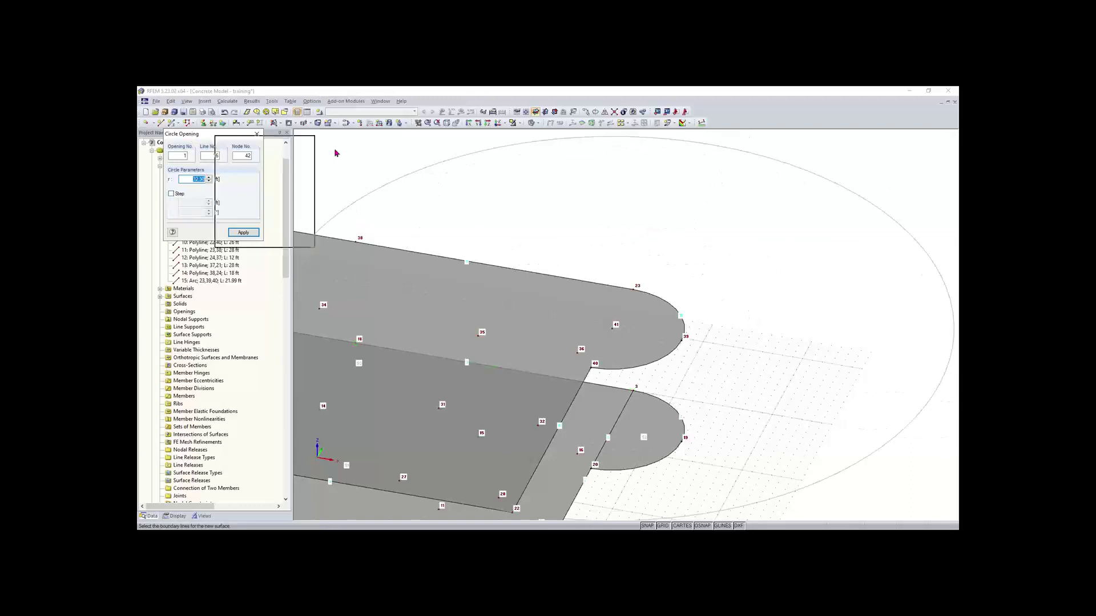
pyautogui.moveTo(191, 133); pyautogui.dragTo(389, 162)
pyautogui.click(370, 224)
pyautogui.press('Tab')
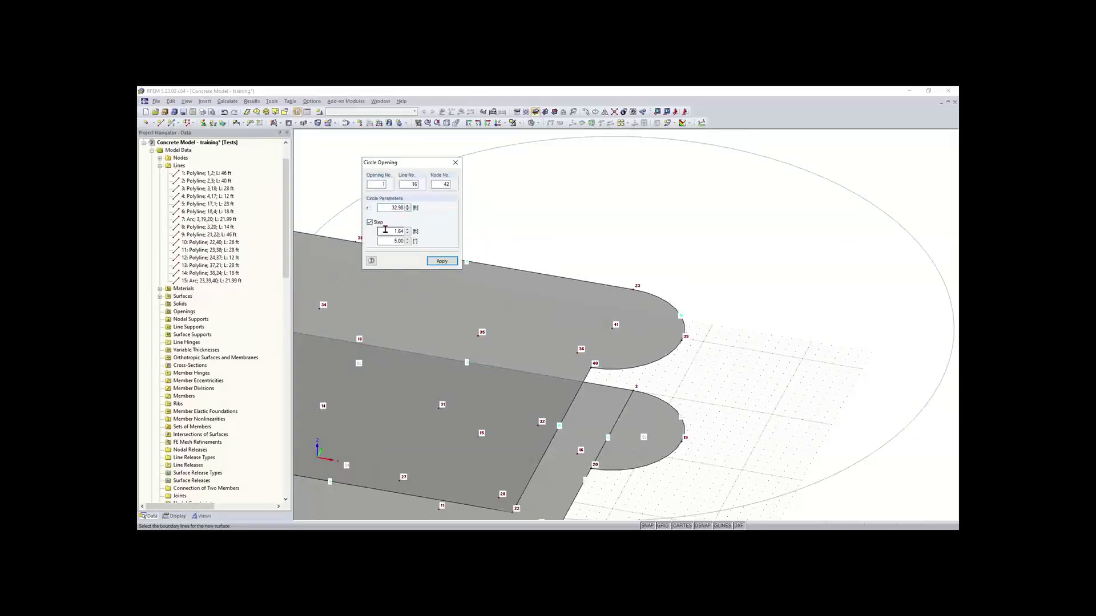
pyautogui.write('1')
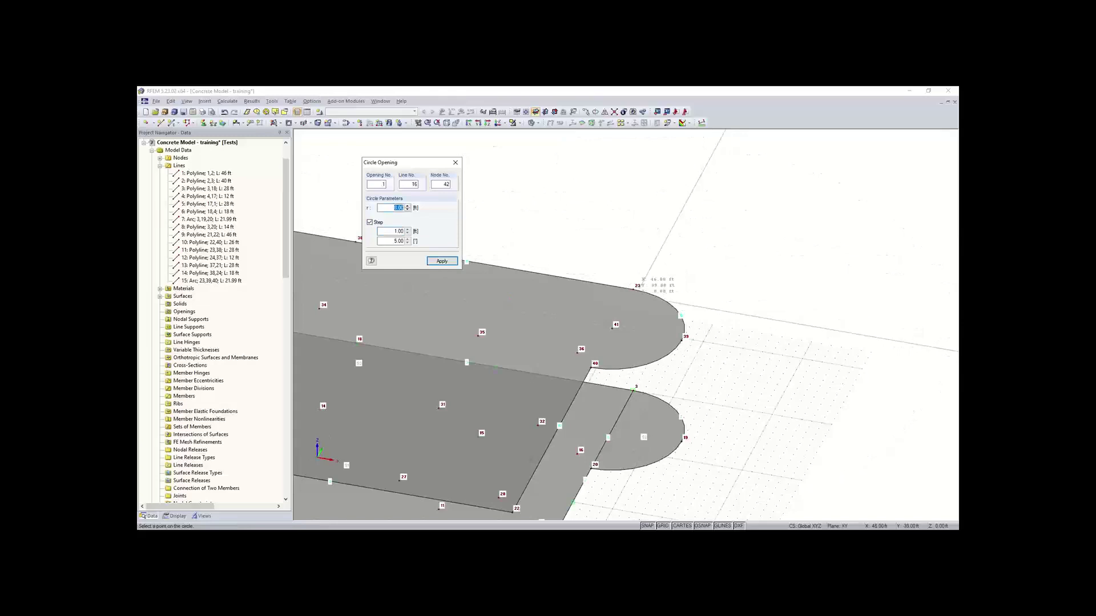
pyautogui.scroll(3, 627, 392)
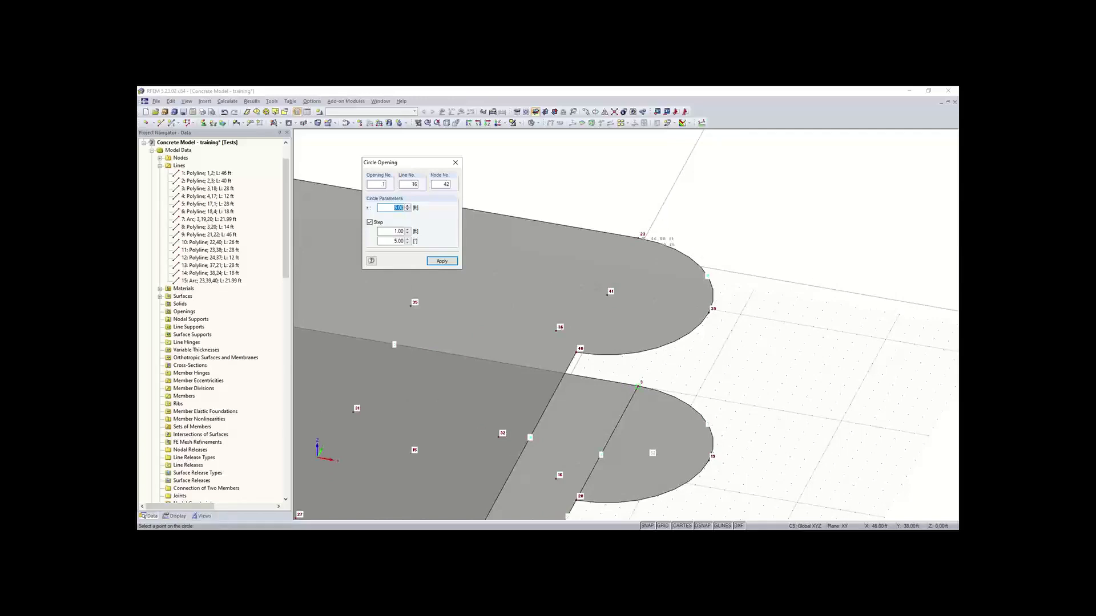
pyautogui.write('6')
pyautogui.press('Return')
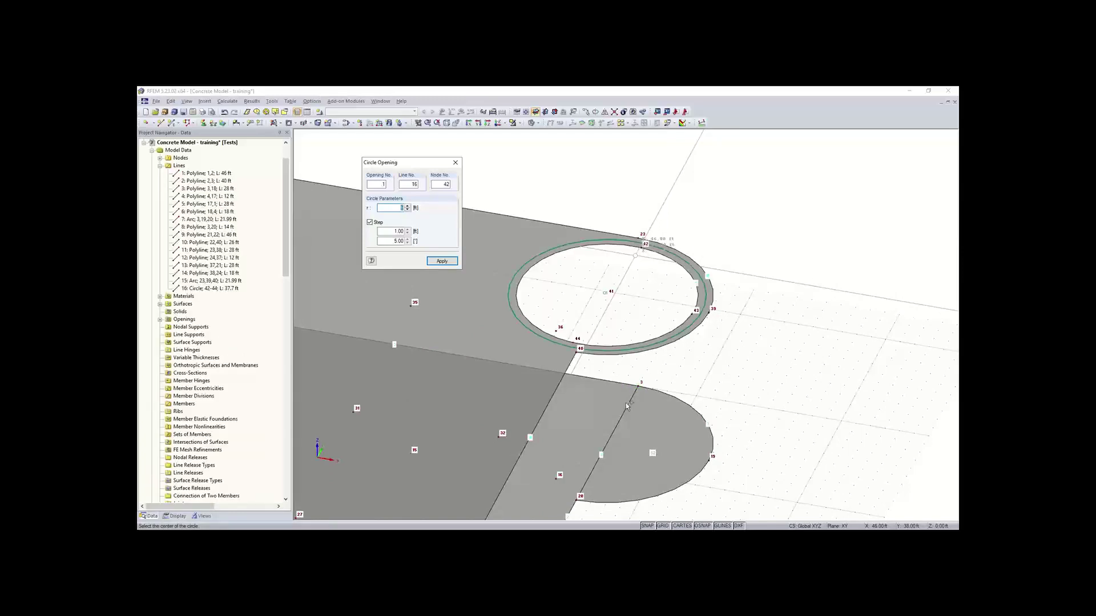
pyautogui.press('Escape')
# Draw a vertical line from X 46 ft, Y 19 ft on the lower slab edge up to the upper level at Z 11.83 ft
pyautogui.keyDown('ctrl'); pyautogui.moveTo(593, 295); pyautogui.dragTo(636, 314, button='middle'); pyautogui.keyUp('ctrl')
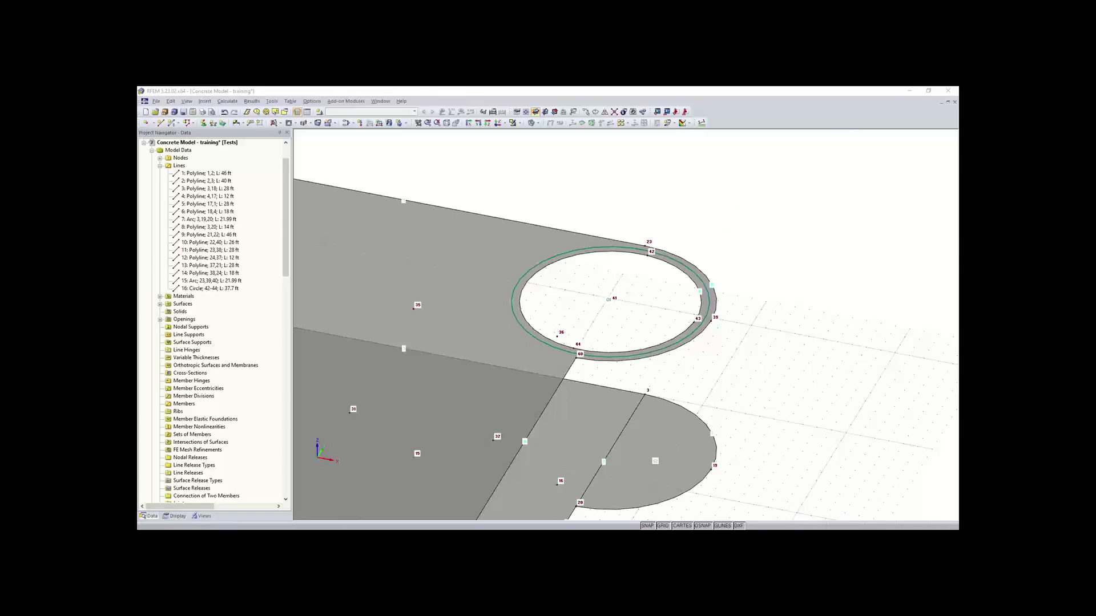
pyautogui.scroll(-3, 627, 422)
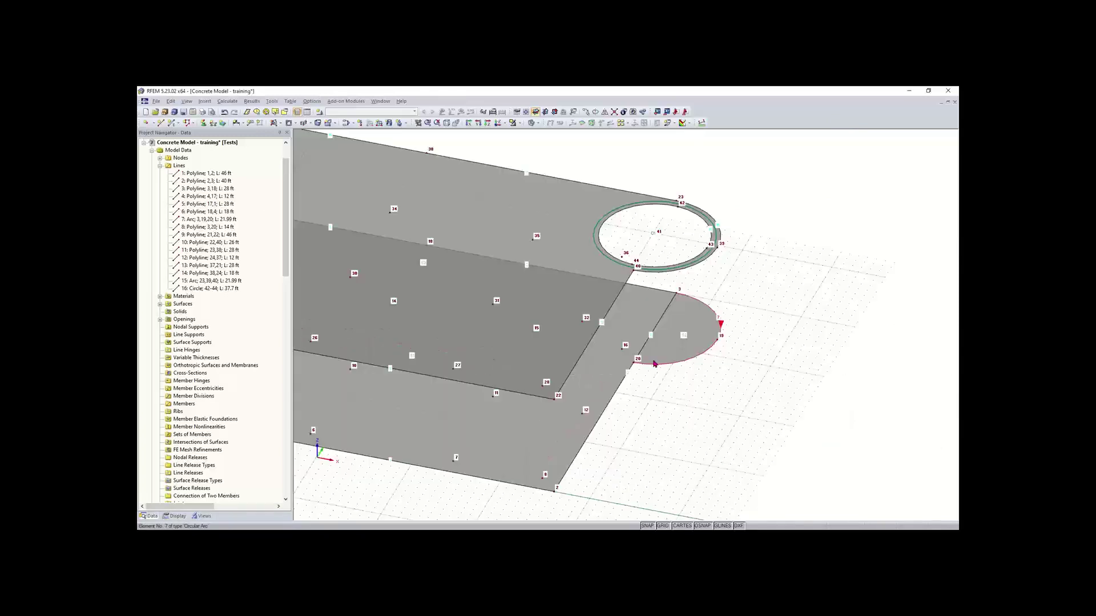
pyautogui.click(451, 123)
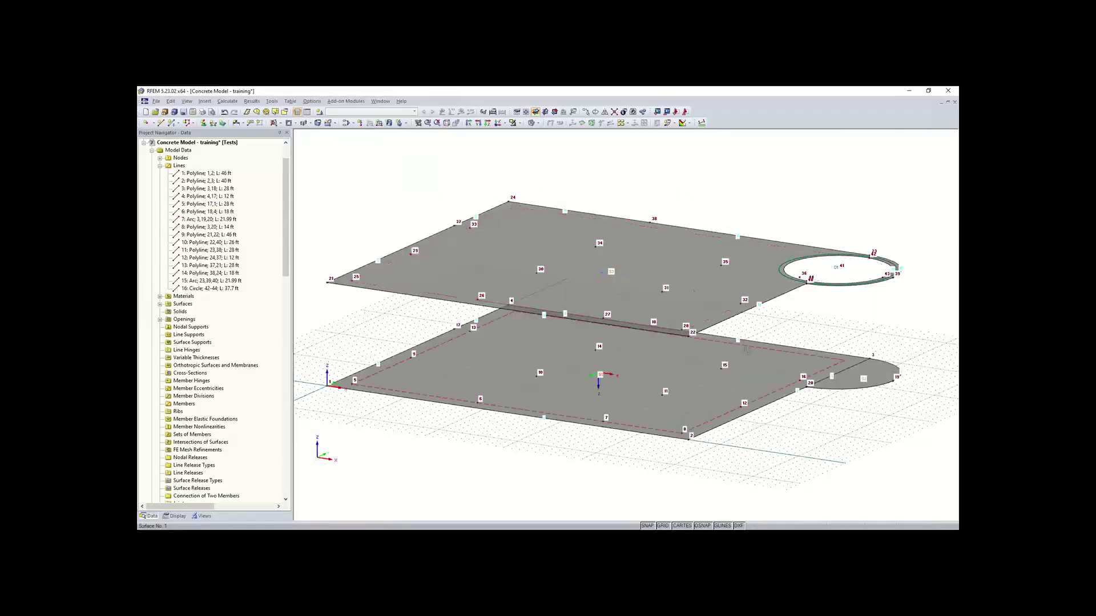
pyautogui.keyDown('ctrl'); pyautogui.moveTo(599, 371); pyautogui.dragTo(352, 375, button='middle'); pyautogui.keyUp('ctrl')
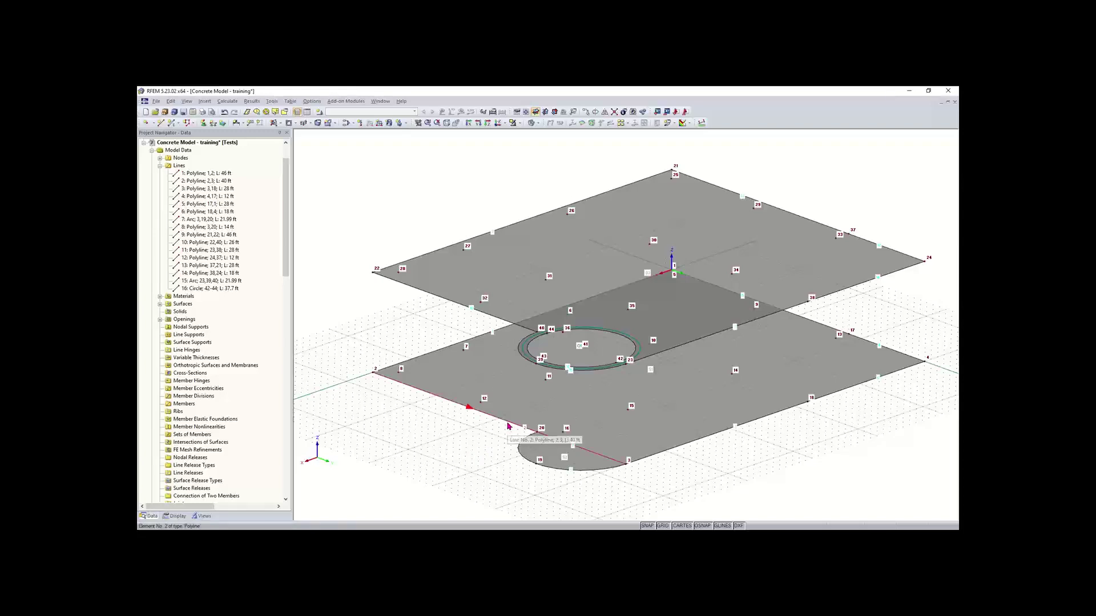
pyautogui.scroll(1, 508, 425)
pyautogui.scroll(1, 508, 426)
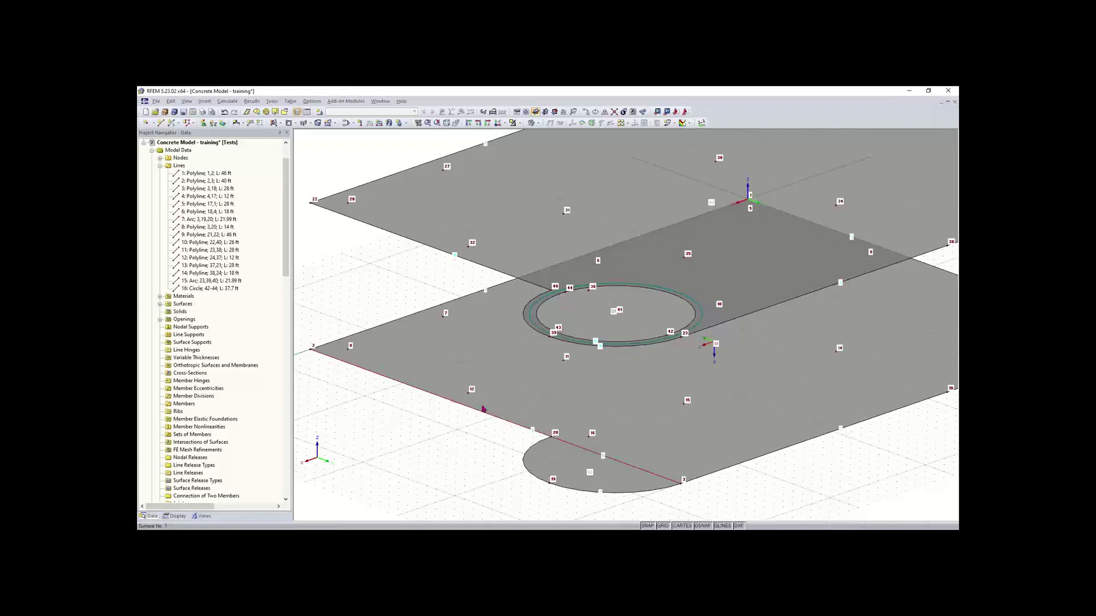
pyautogui.click(160, 124)
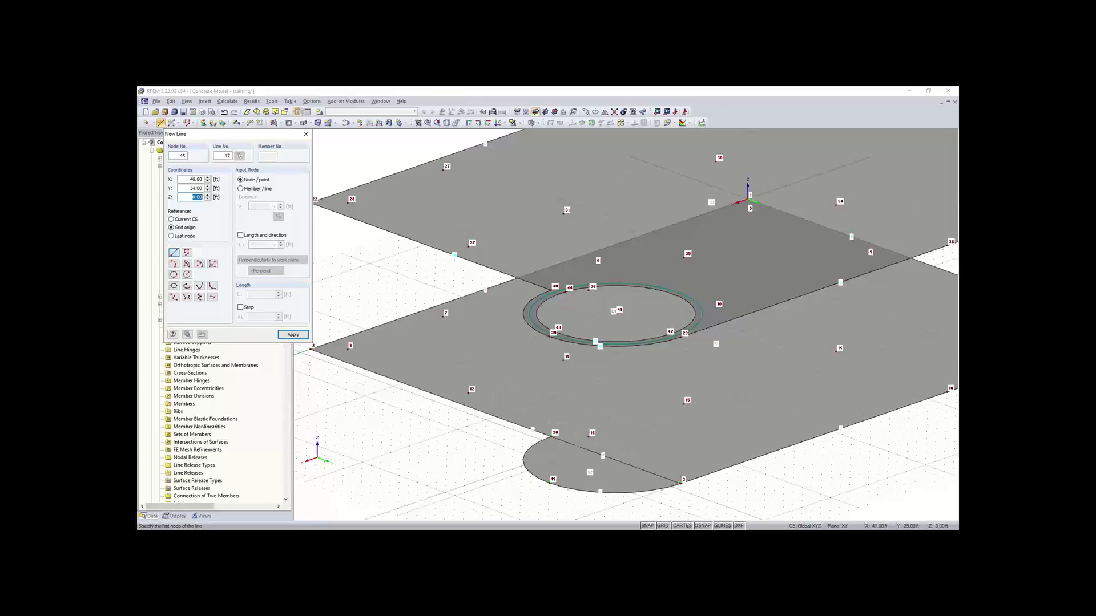
pyautogui.scroll(2, 551, 436)
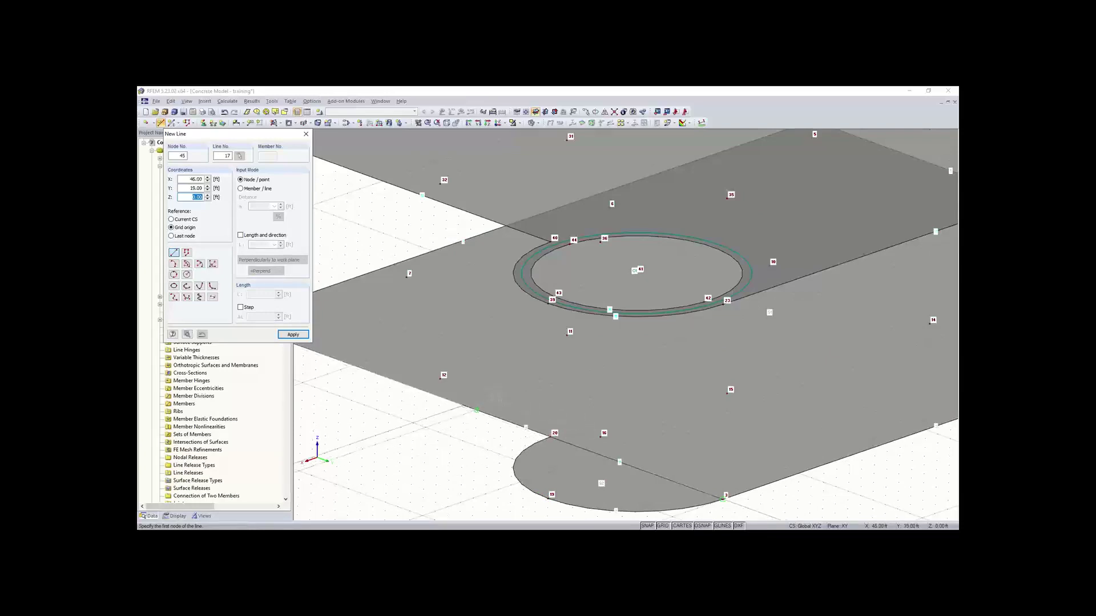
pyautogui.press('Return')
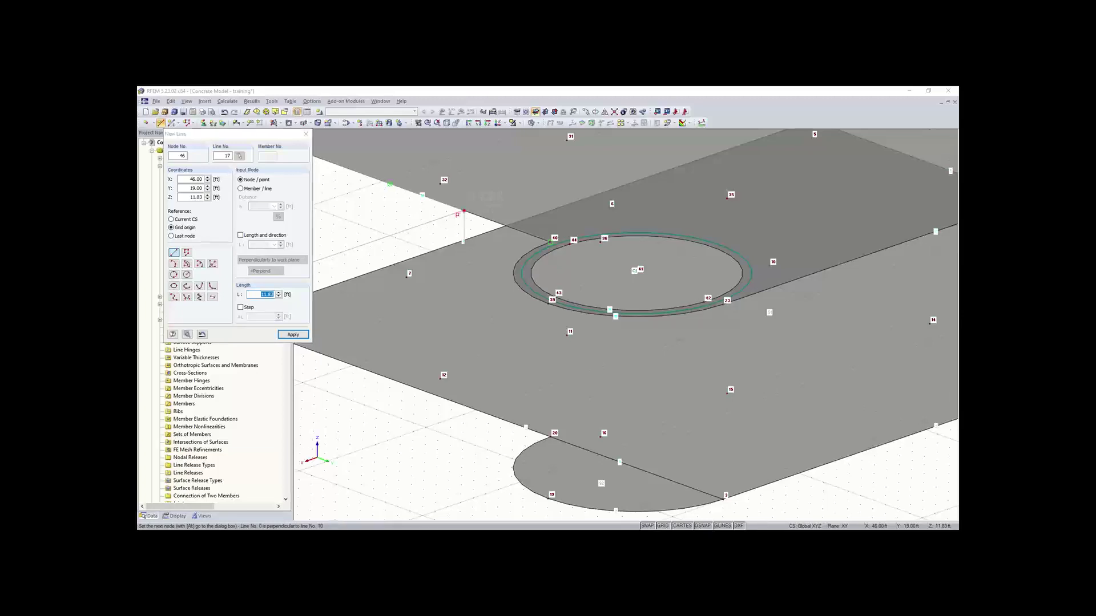
pyautogui.press('Return')
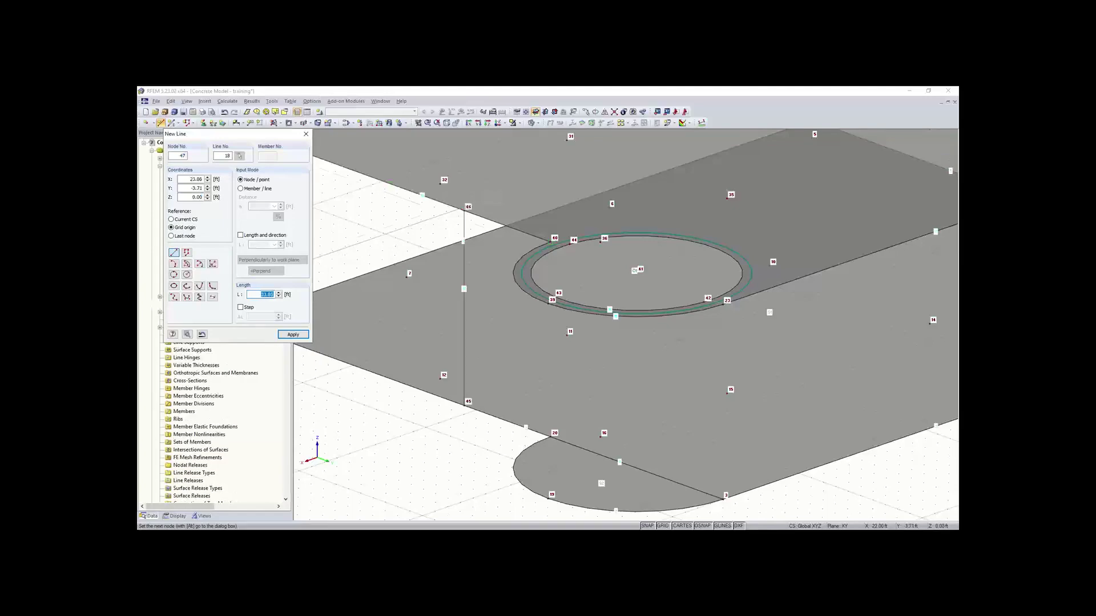
pyautogui.press('Escape')
pyautogui.scroll(-1, 459, 244)
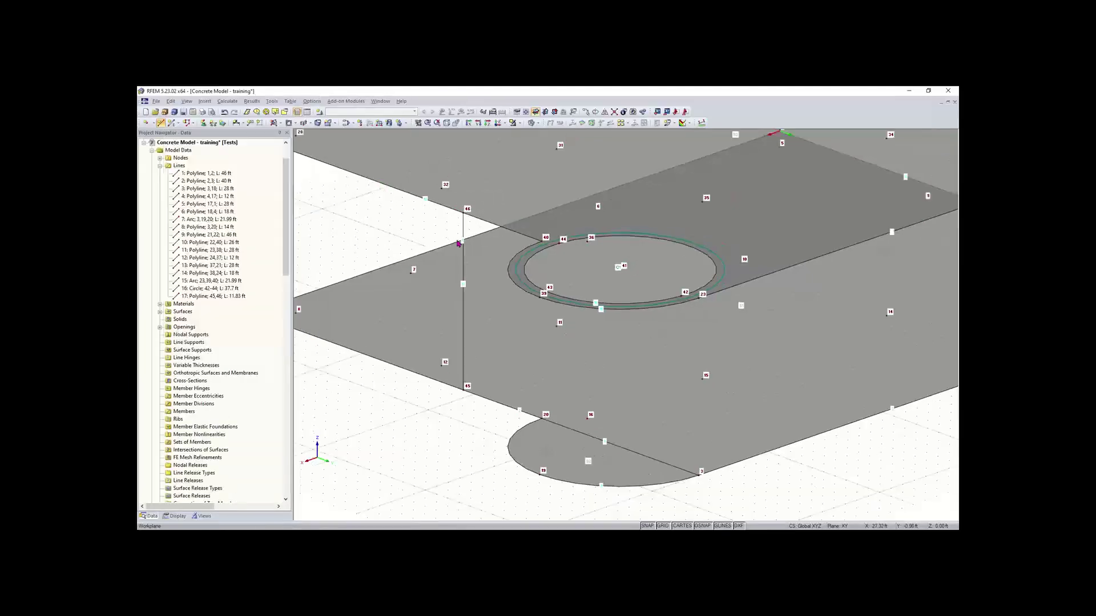
# Draw a vertical line from X 34 ft, Y 40 ft on the lower slab's long edge up to the upper slab's edge
pyautogui.scroll(-4, 458, 243)
pyautogui.keyDown('ctrl'); pyautogui.moveTo(477, 263); pyautogui.dragTo(353, 288, button='middle'); pyautogui.keyUp('ctrl')
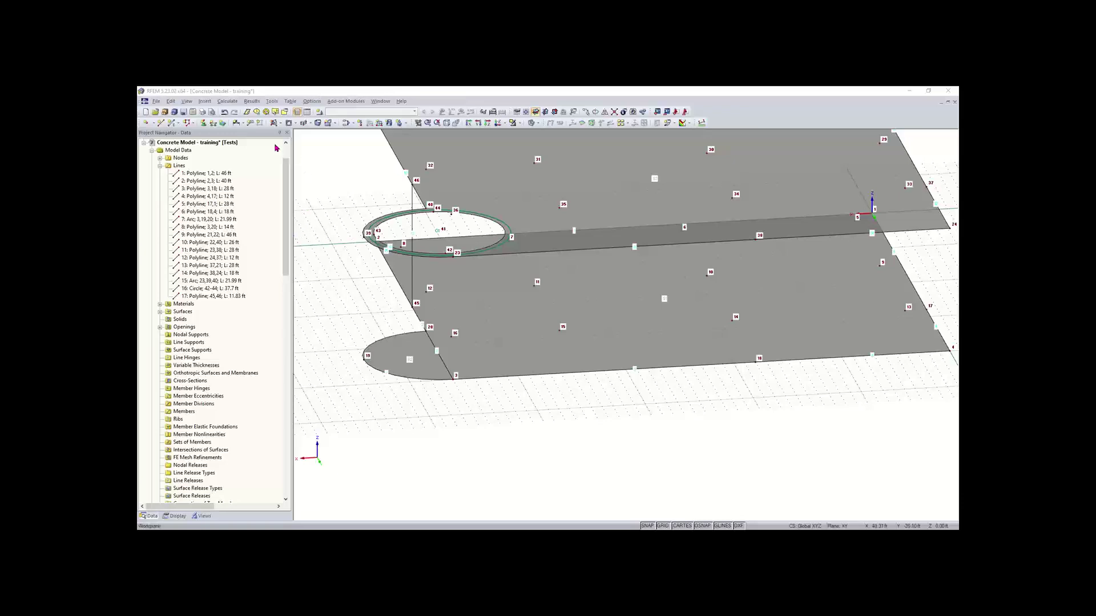
pyautogui.click(161, 123)
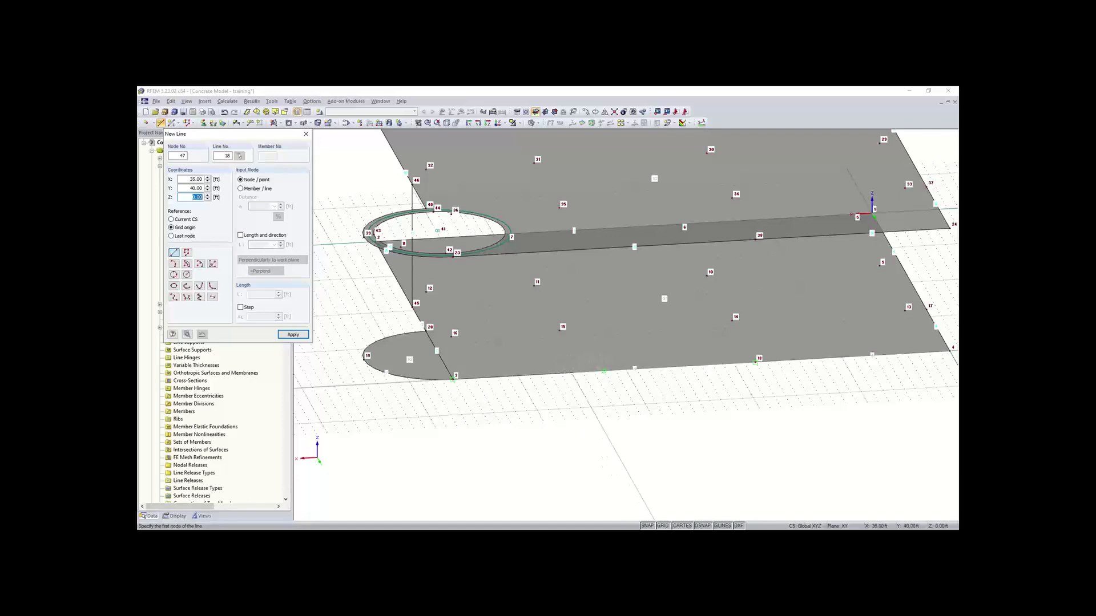
pyautogui.click(604, 371)
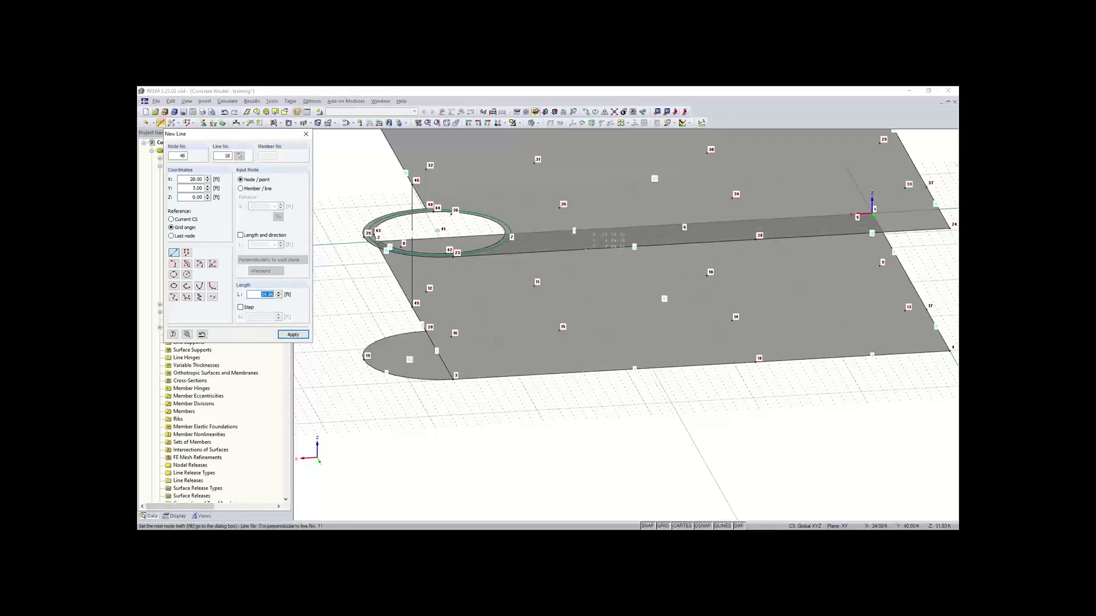
pyautogui.click(586, 247)
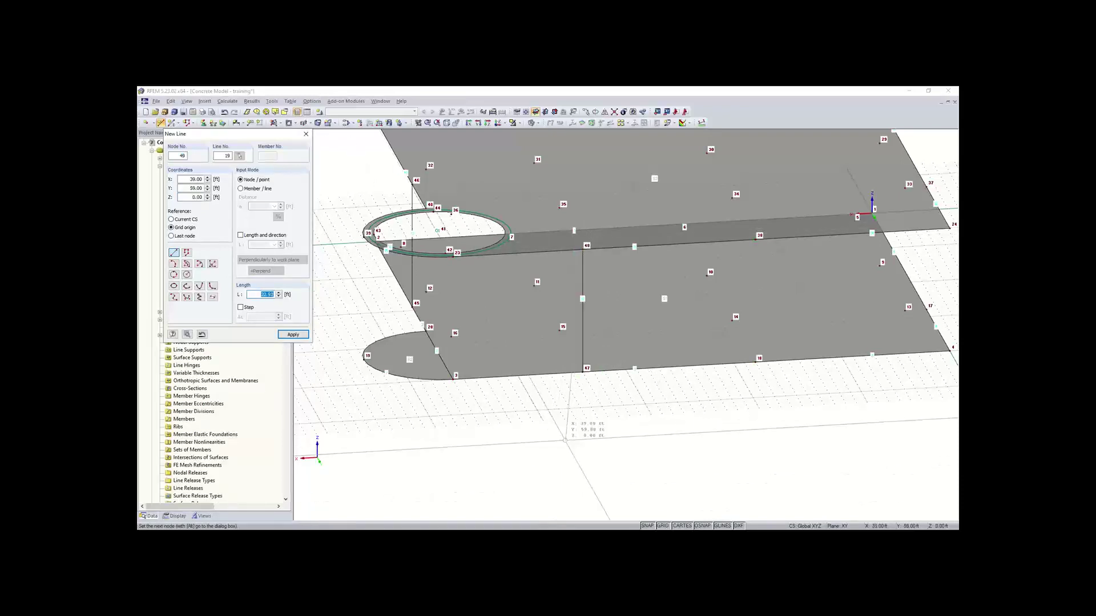
pyautogui.rightClick(569, 434)
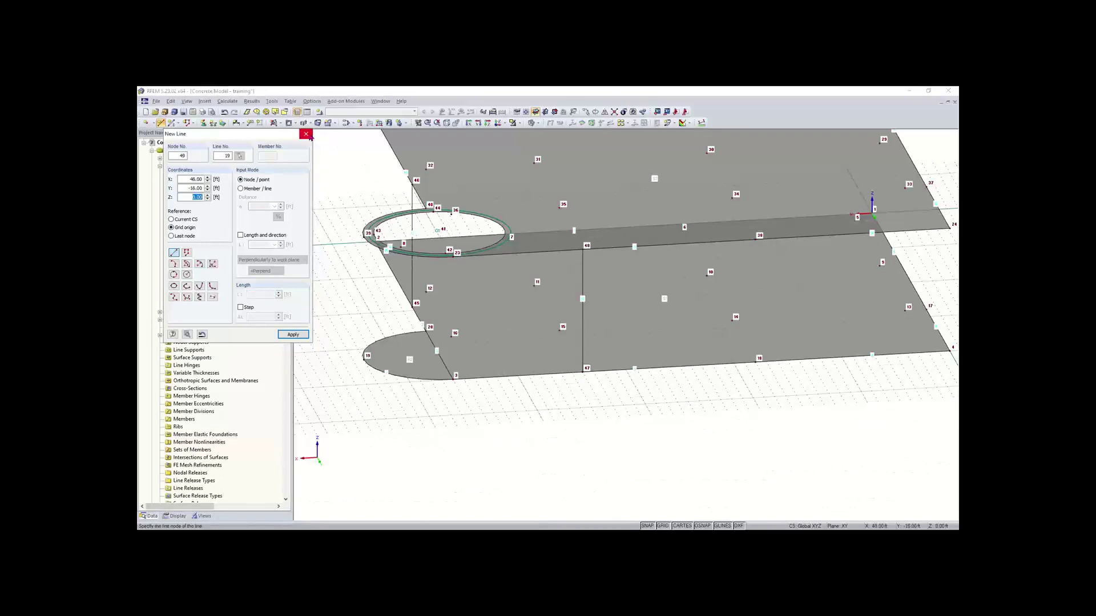
pyautogui.click(309, 135)
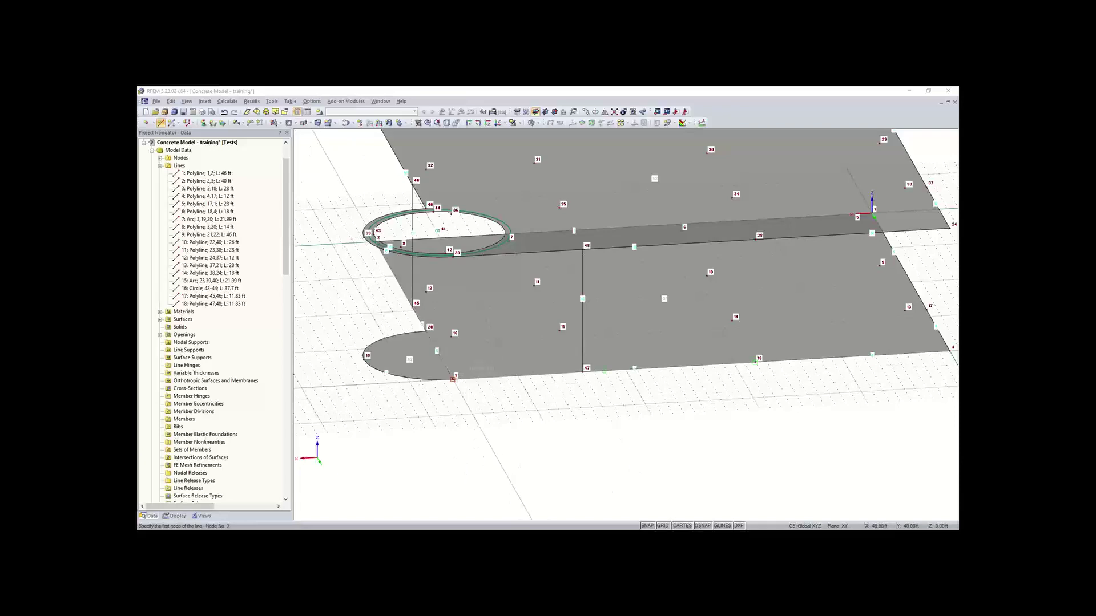
# Connect both ends of the semi-circular extension between levels with vertical lines, from node 3 to 23 and from node 40 to 20
pyautogui.click(453, 379)
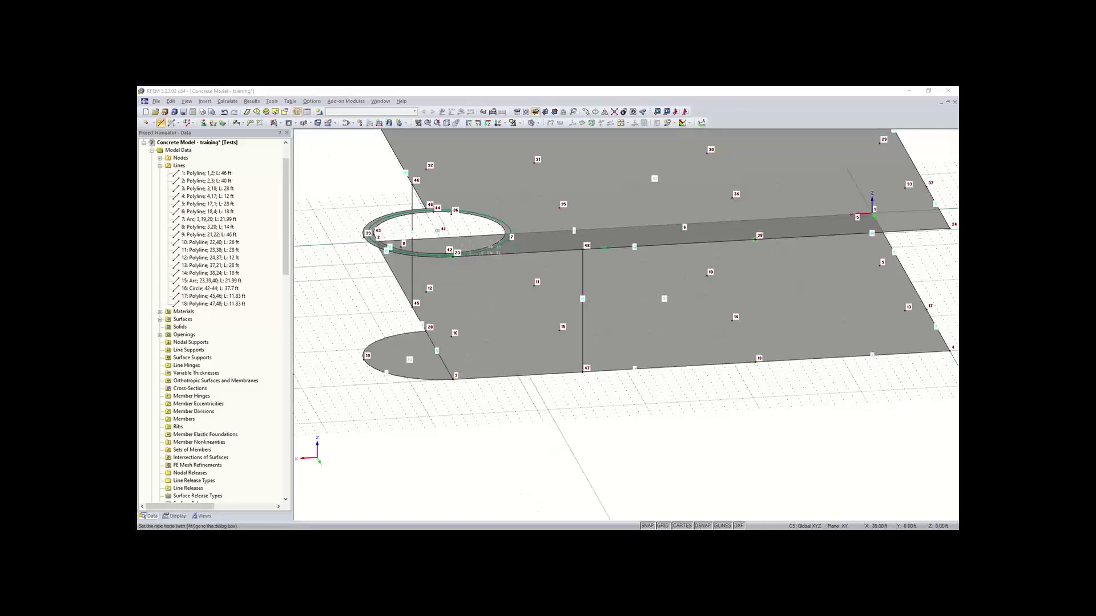
pyautogui.click(452, 257)
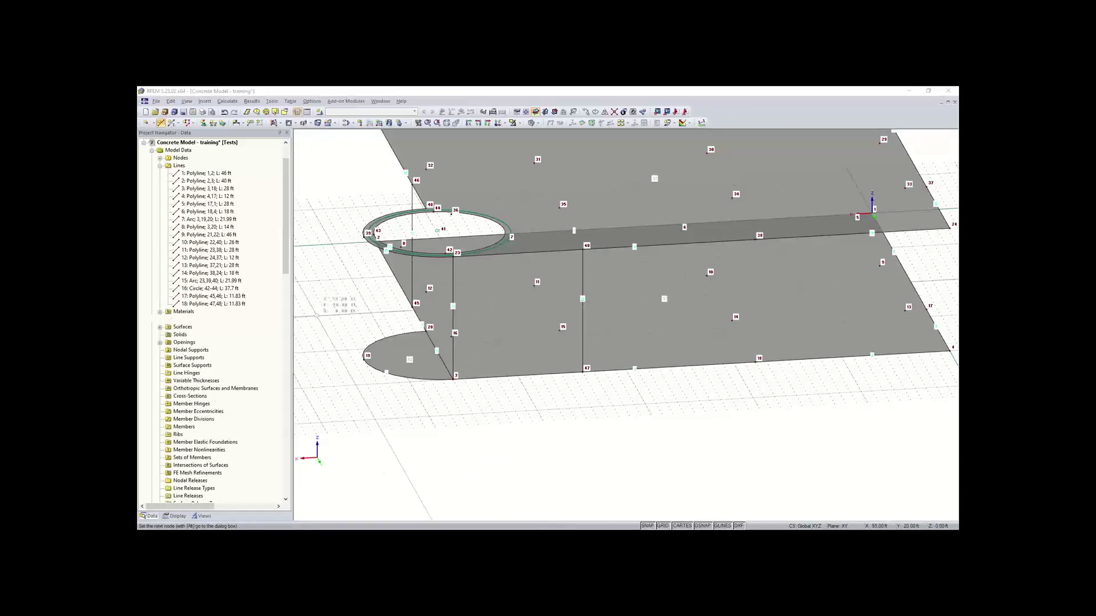
pyautogui.keyDown('ctrl'); pyautogui.moveTo(330, 318); pyautogui.dragTo(699, 374, button='middle'); pyautogui.keyUp('ctrl')
pyautogui.click(679, 248)
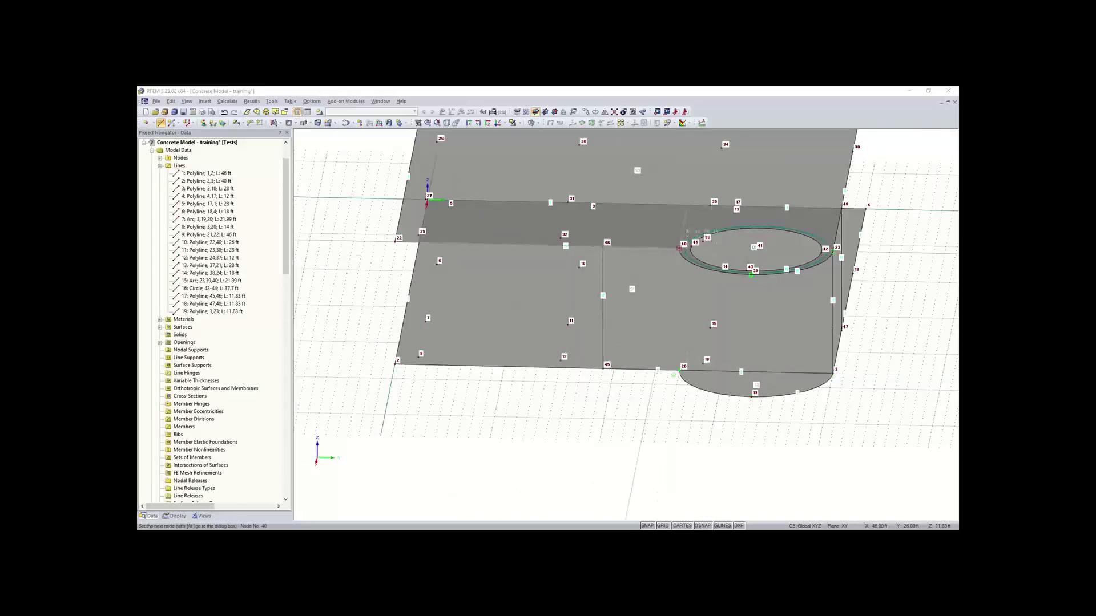
pyautogui.click(679, 371)
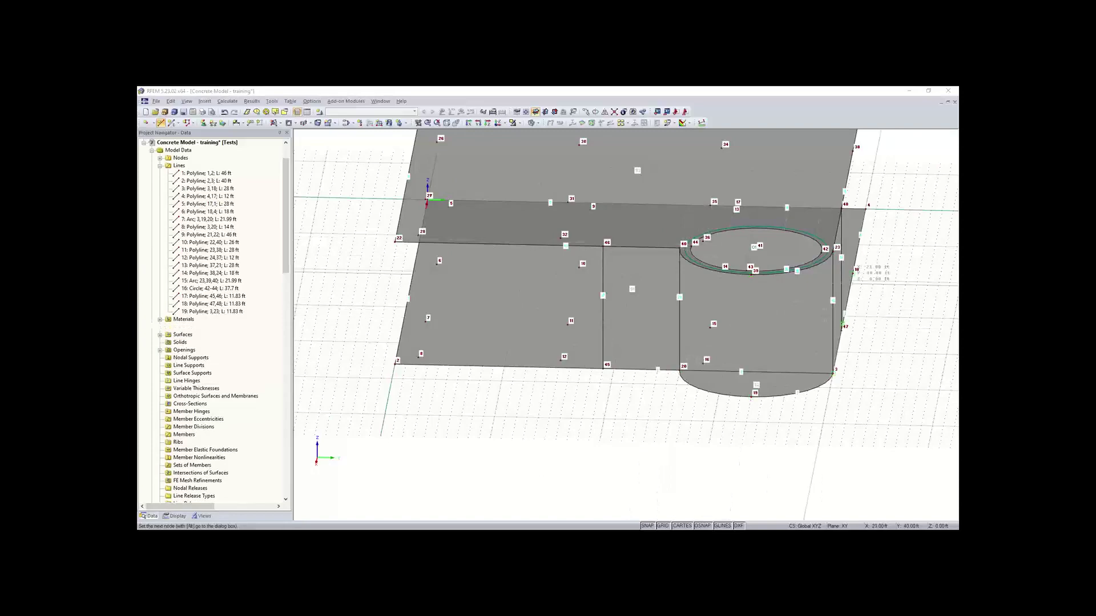
# Try to start a new line at corner node 4 of the lower slab, and undo the diagonal line from node 40
pyautogui.keyDown('ctrl'); pyautogui.moveTo(833, 279); pyautogui.dragTo(448, 408, button='middle'); pyautogui.keyUp('ctrl')
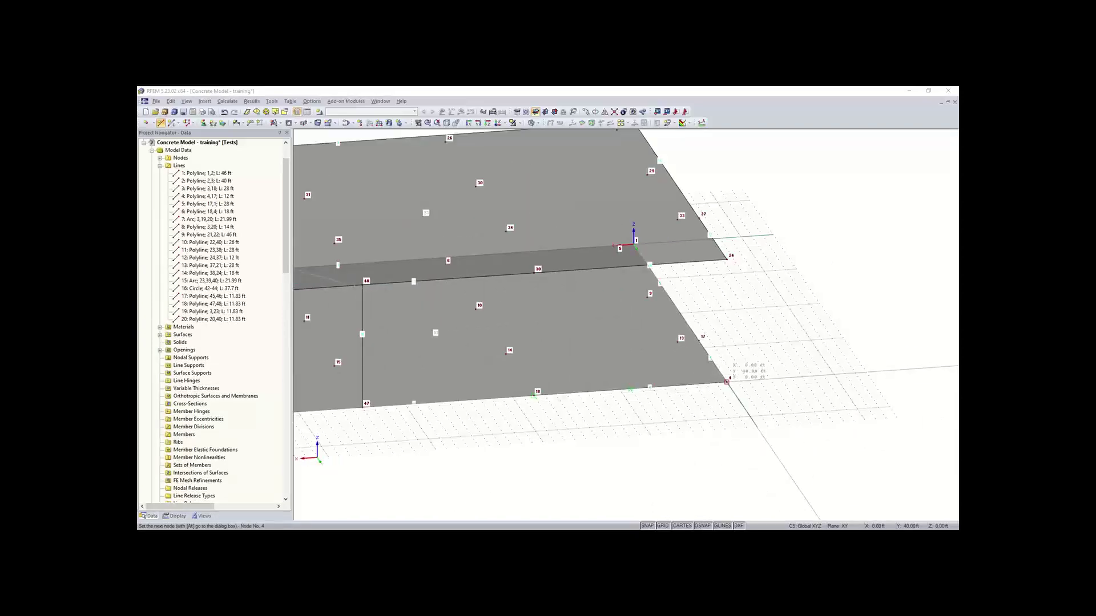
pyautogui.click(728, 381)
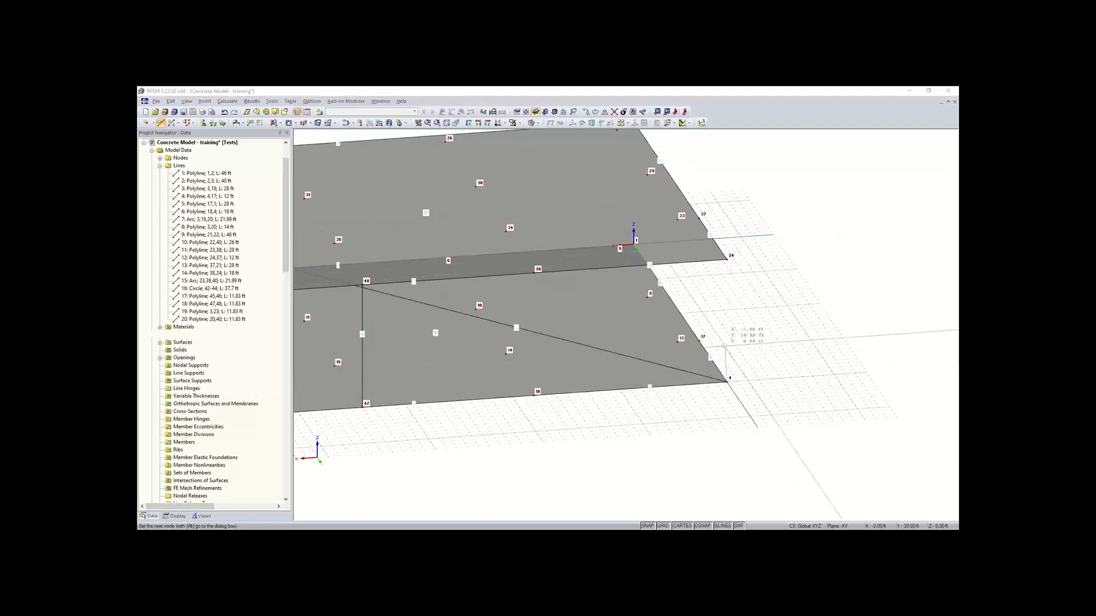
pyautogui.press('Escape')
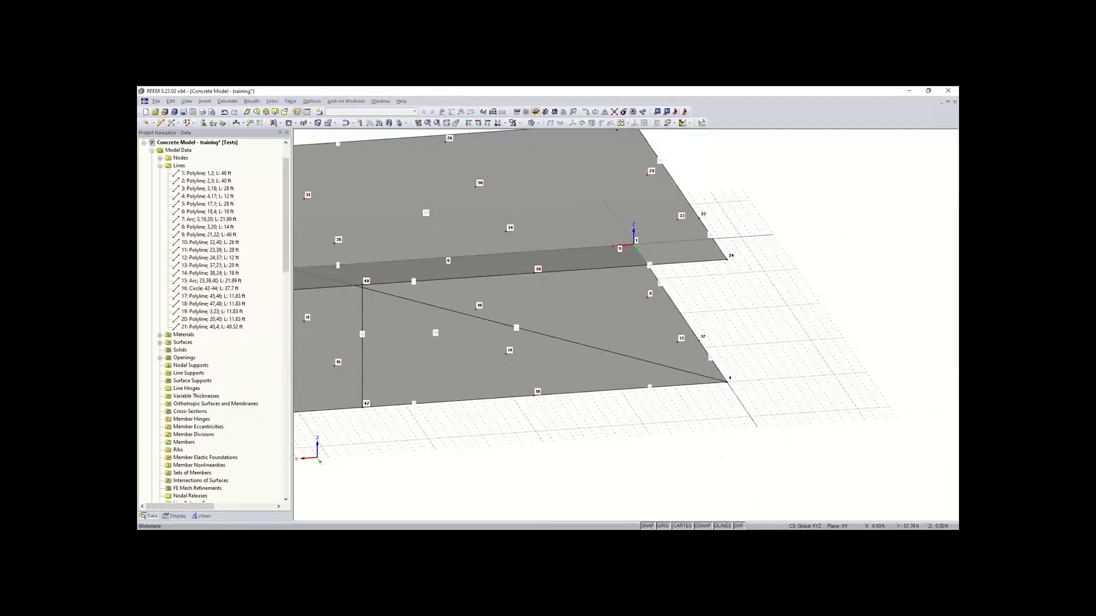
pyautogui.hotkey('ctrl', 'z')
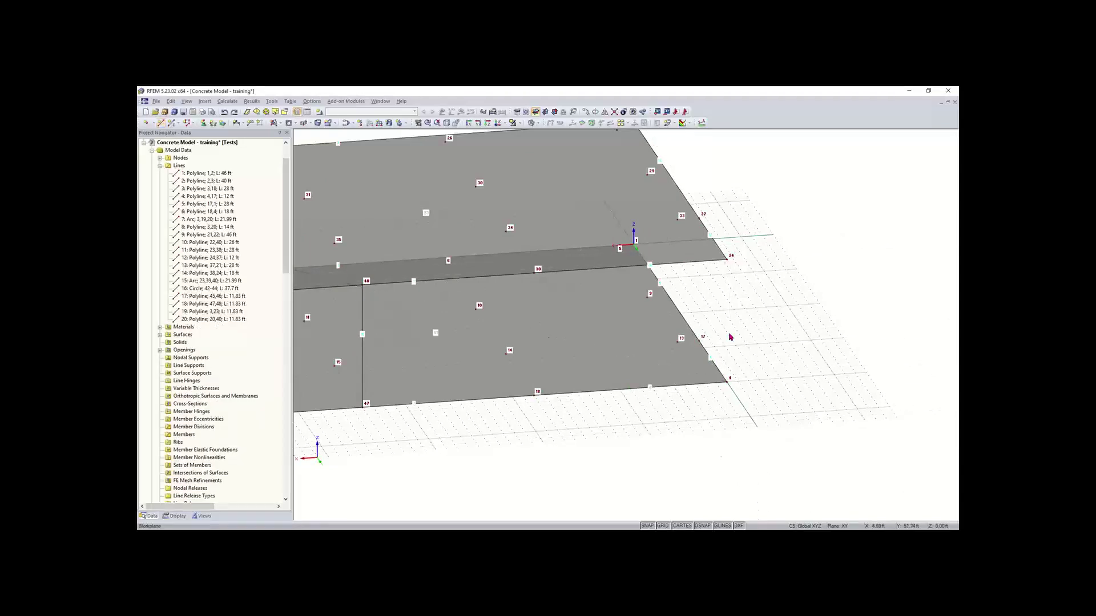
# Draw a vertical line from corner node 4 of the lower slab to node 24 of the upper slab
pyautogui.click(160, 124)
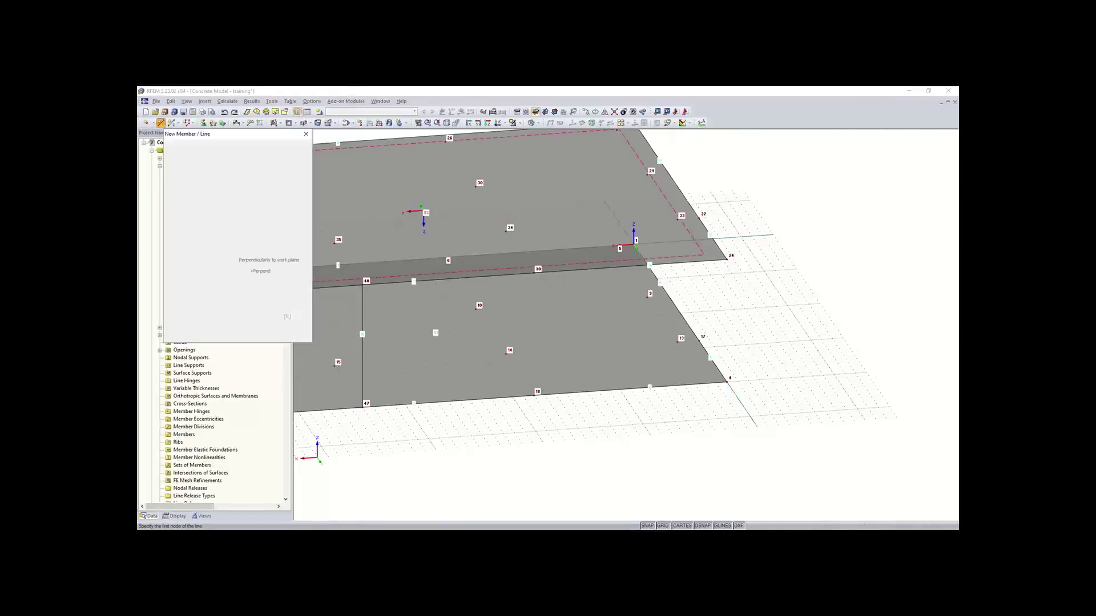
pyautogui.click(727, 380)
pyautogui.click(727, 260)
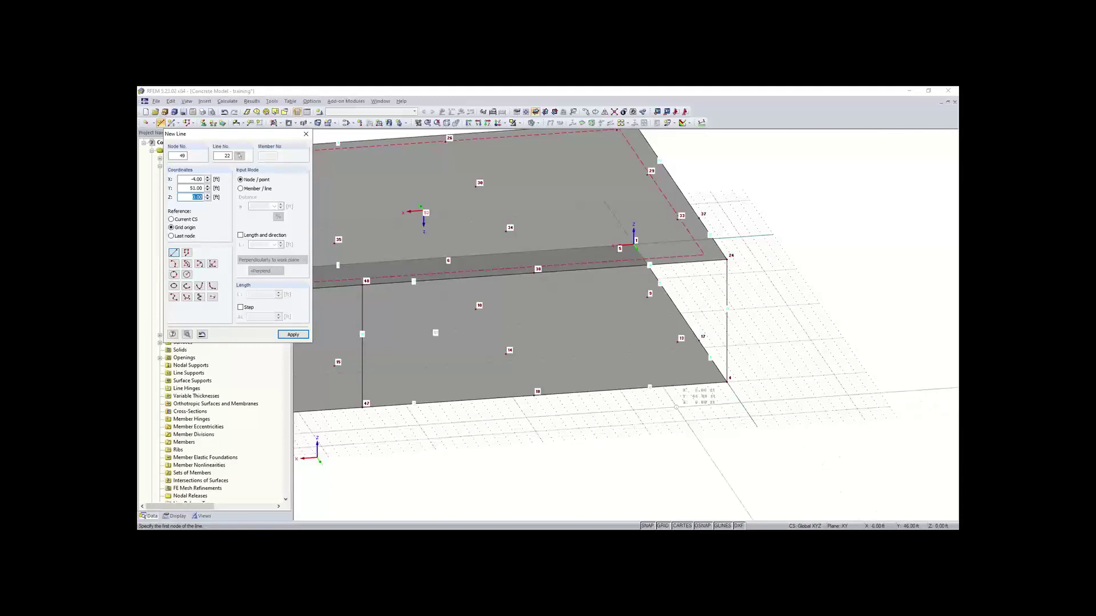
# Draw a vertical line from node 18 on the lower slab's long edge up to node 38 on the upper slab
pyautogui.click(535, 394)
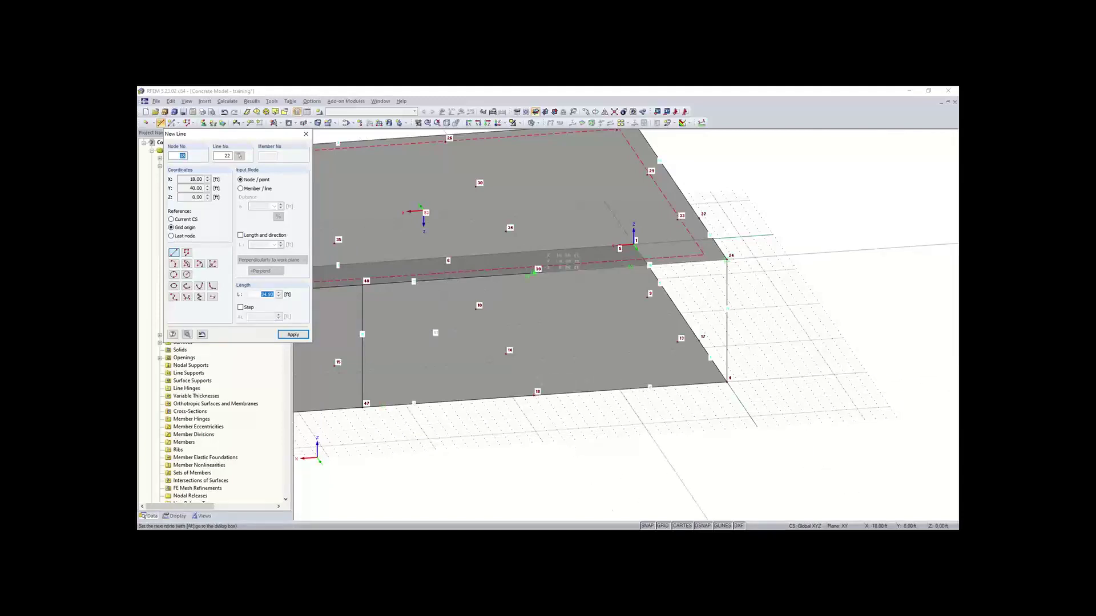
pyautogui.click(533, 273)
pyautogui.rightClick(866, 340)
# Draw a vertical line from node 17 on the lower slab up to node 37, and end the line command
pyautogui.keyDown('ctrl'); pyautogui.moveTo(867, 341); pyautogui.dragTo(644, 439, button='middle'); pyautogui.keyUp('ctrl')
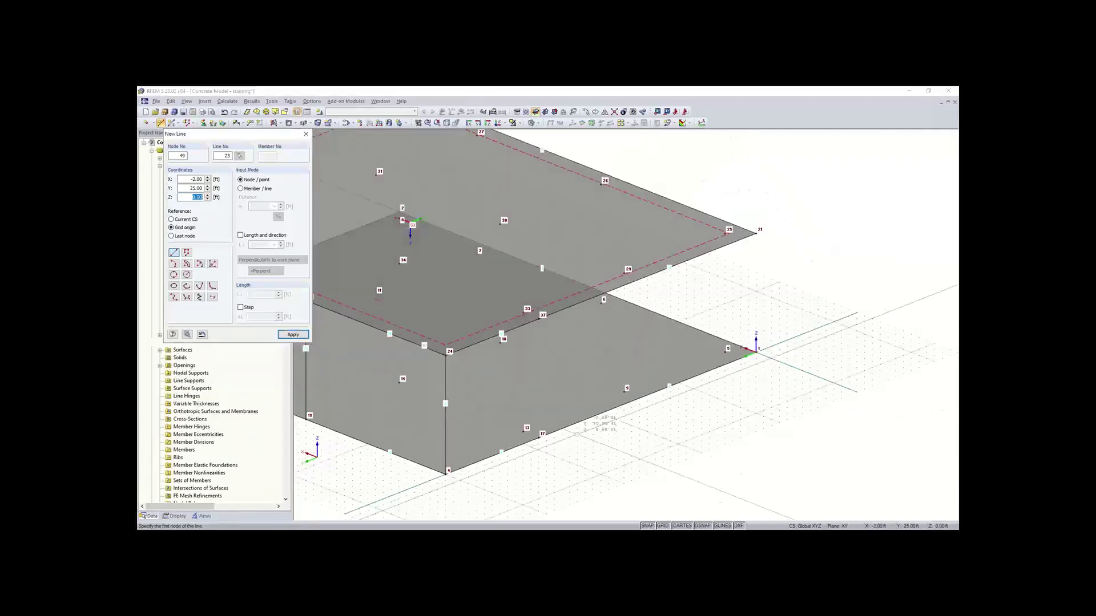
pyautogui.click(538, 438)
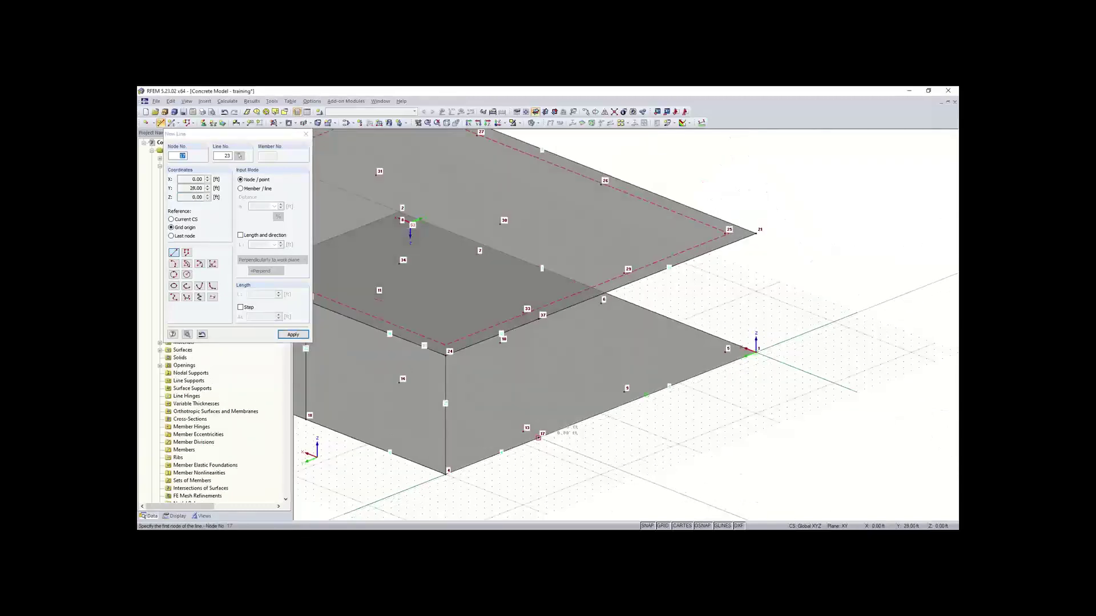
pyautogui.click(543, 316)
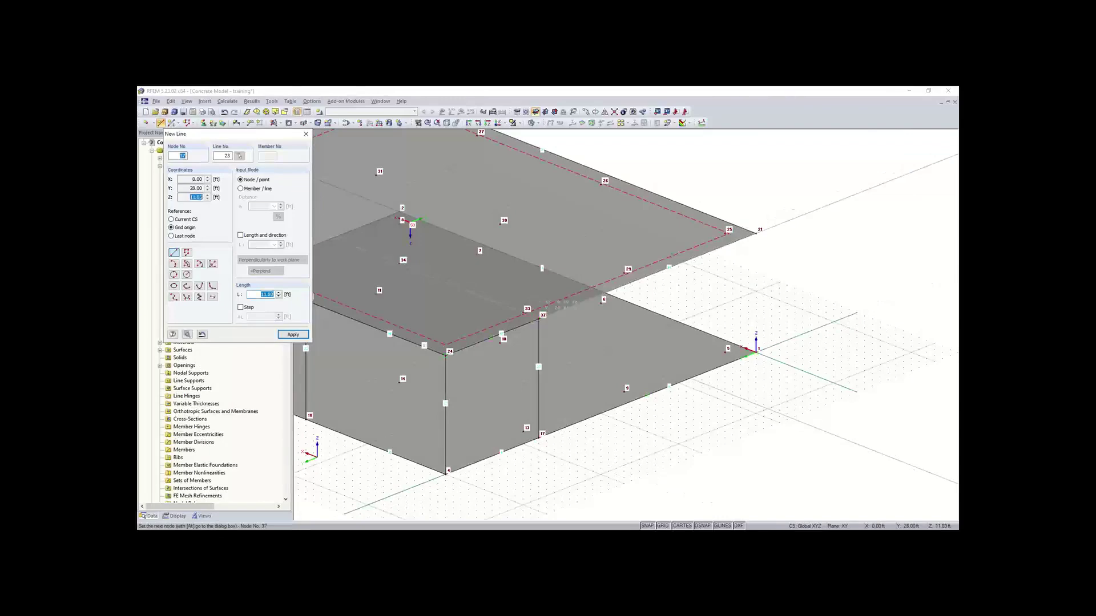
pyautogui.rightClick(544, 466)
pyautogui.rightClick(544, 467)
# Connect all lines and members in the model at their shared nodes using Connect Lines or Members
pyautogui.scroll(-3, 551, 466)
pyautogui.moveTo(489, 490); pyautogui.dragTo(622, 421, button='middle')
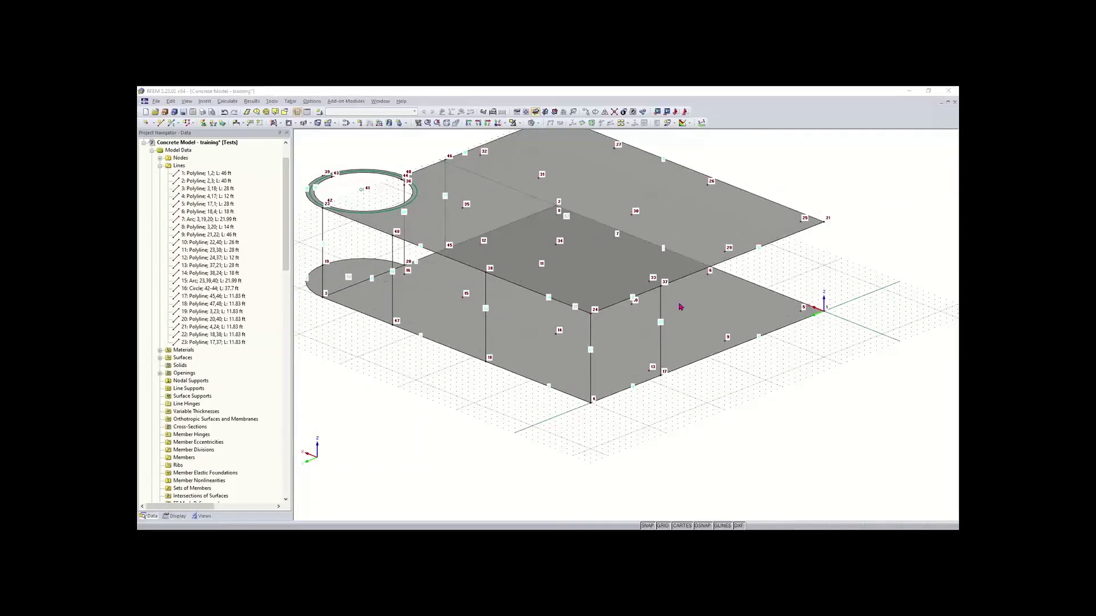
pyautogui.scroll(-1, 464, 320)
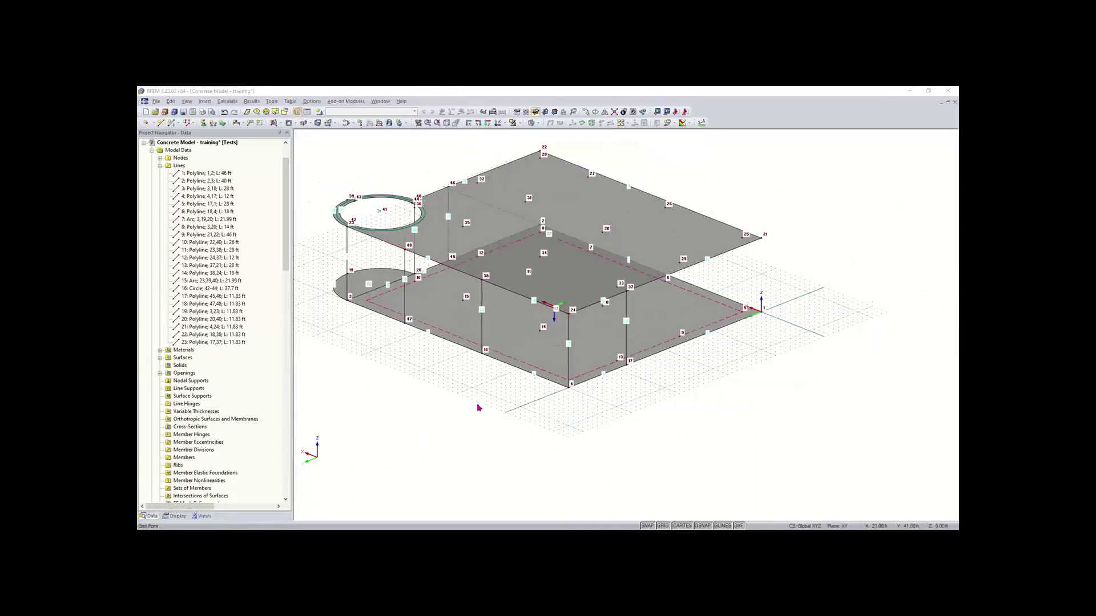
pyautogui.scroll(-1, 517, 347)
pyautogui.moveTo(514, 345); pyautogui.dragTo(512, 388, button='middle')
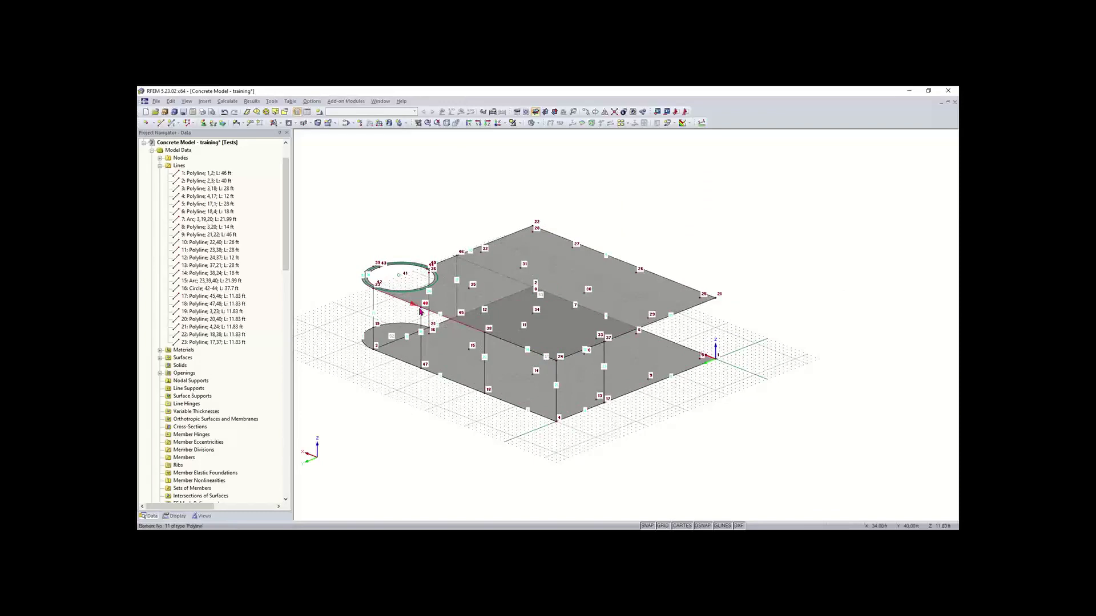
pyautogui.click(614, 113)
pyautogui.moveTo(785, 167); pyautogui.dragTo(321, 437)
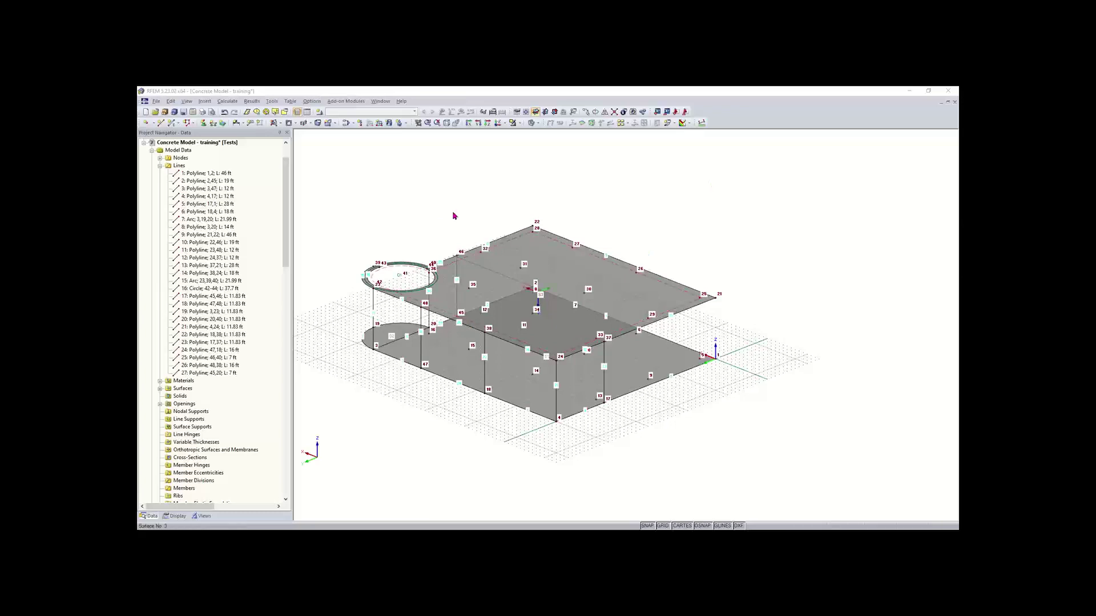
# Toggle the Auto Connect Lines/Members option
pyautogui.rightClick(425, 197)
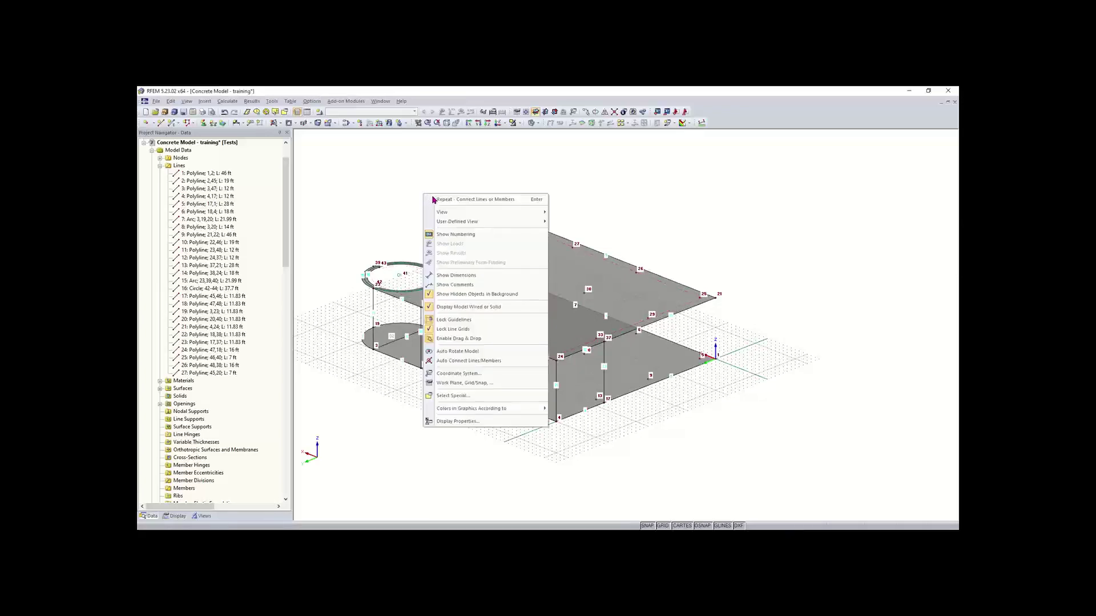
pyautogui.click(474, 361)
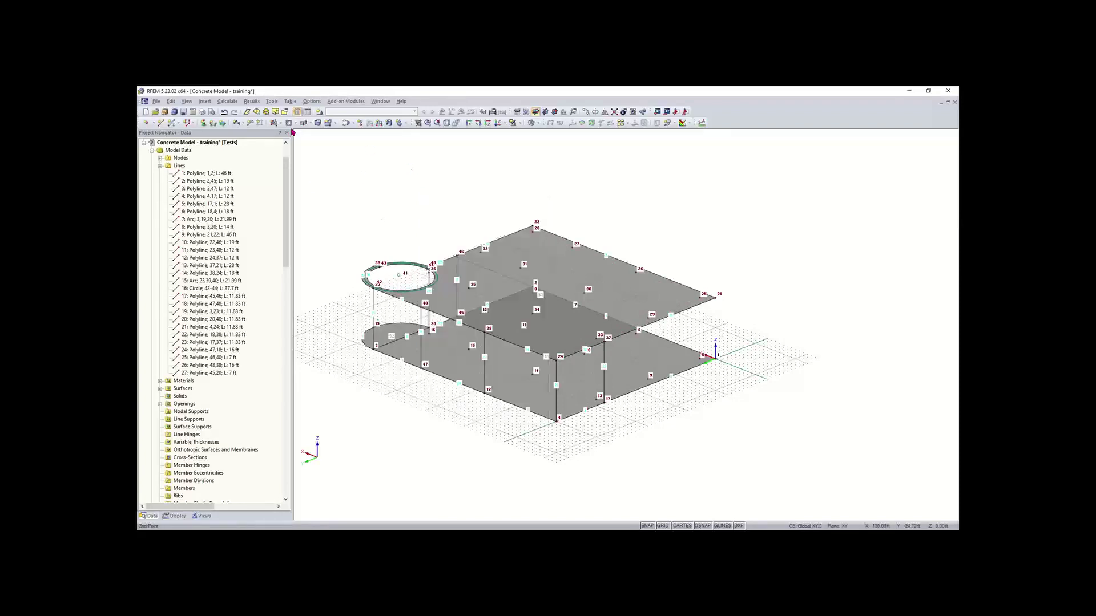
# Examine the auto-connect option in the New Line details, and leave without drawing a line
pyautogui.click(161, 123)
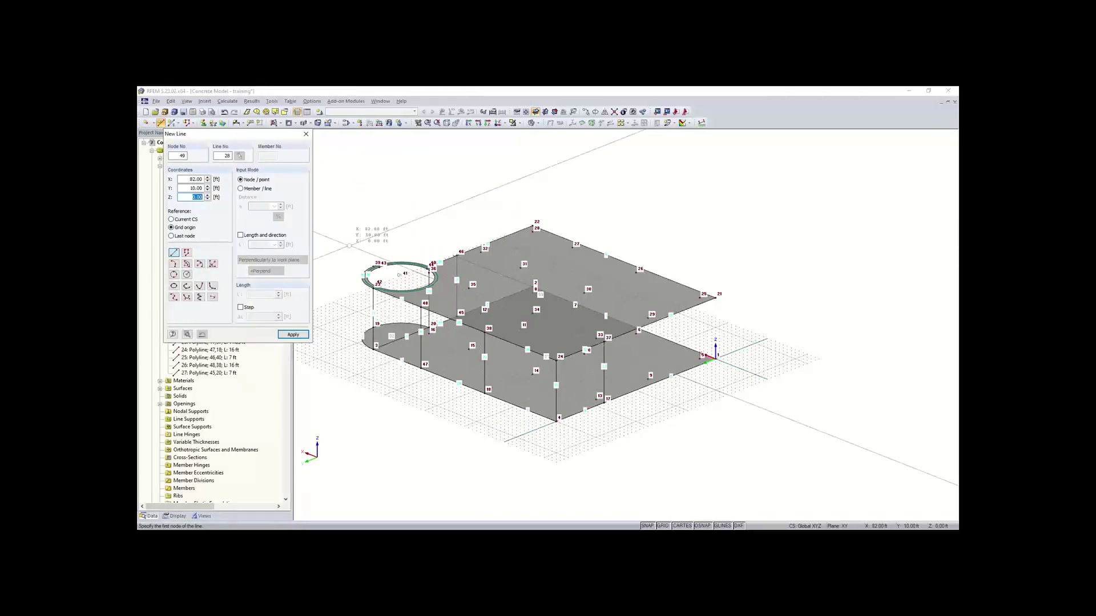
pyautogui.click(187, 335)
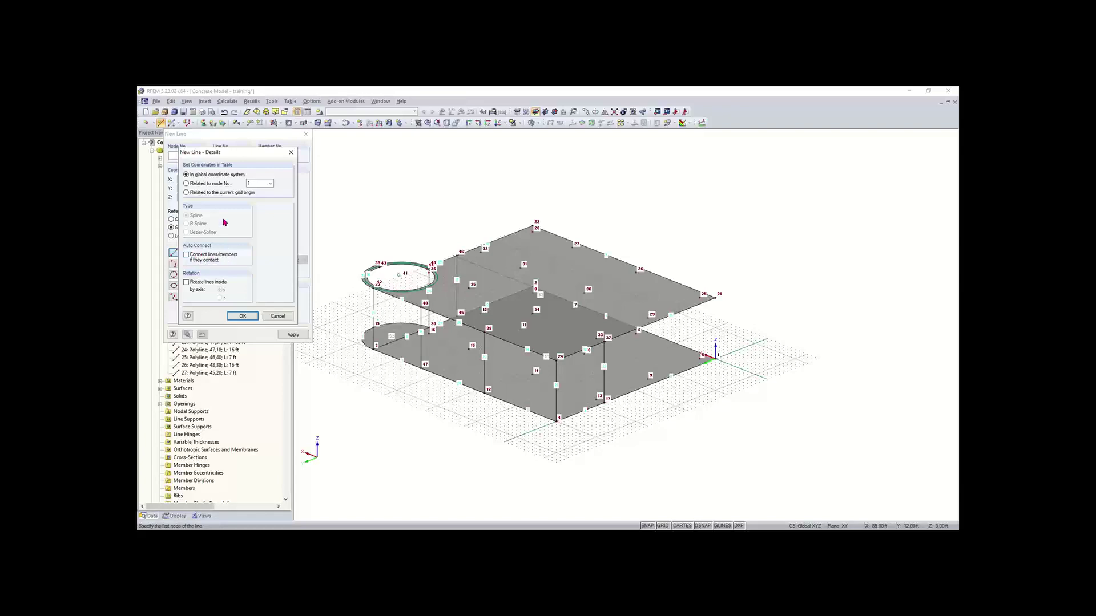
pyautogui.click(278, 315)
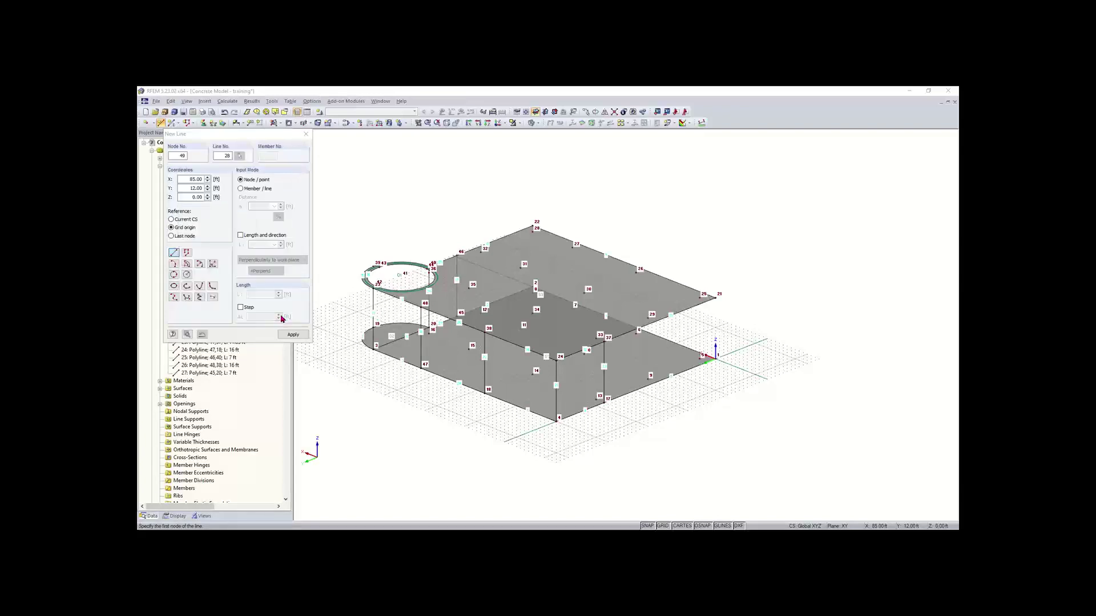
pyautogui.click(305, 135)
pyautogui.press('Escape')
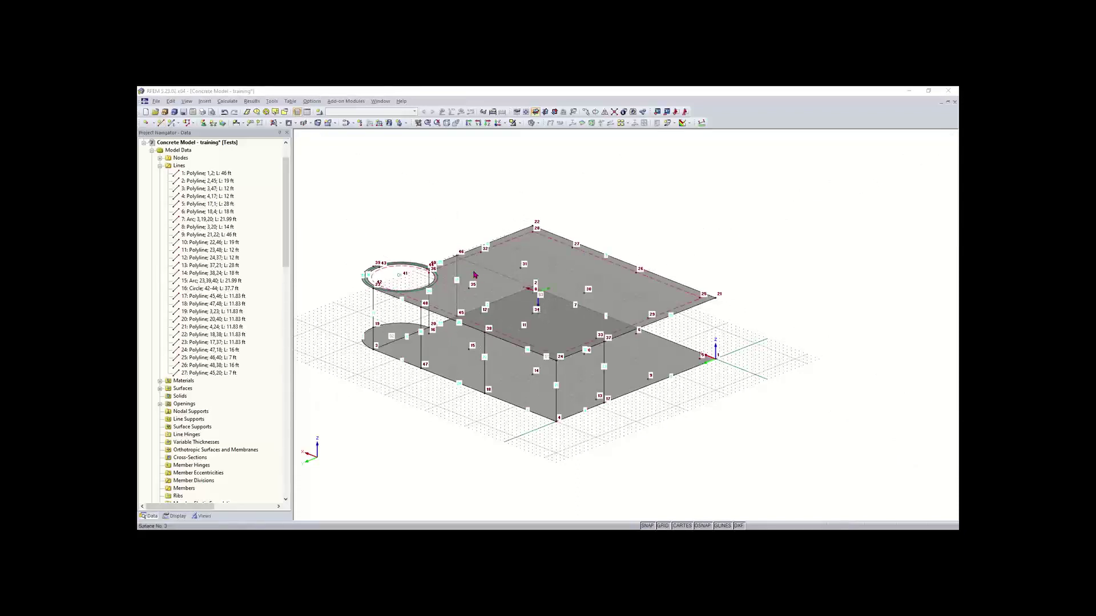
# Define a new plane surface by boundary lines with a constant thickness of 8 in and Concrete f'c = 4000 psi
pyautogui.click(280, 124)
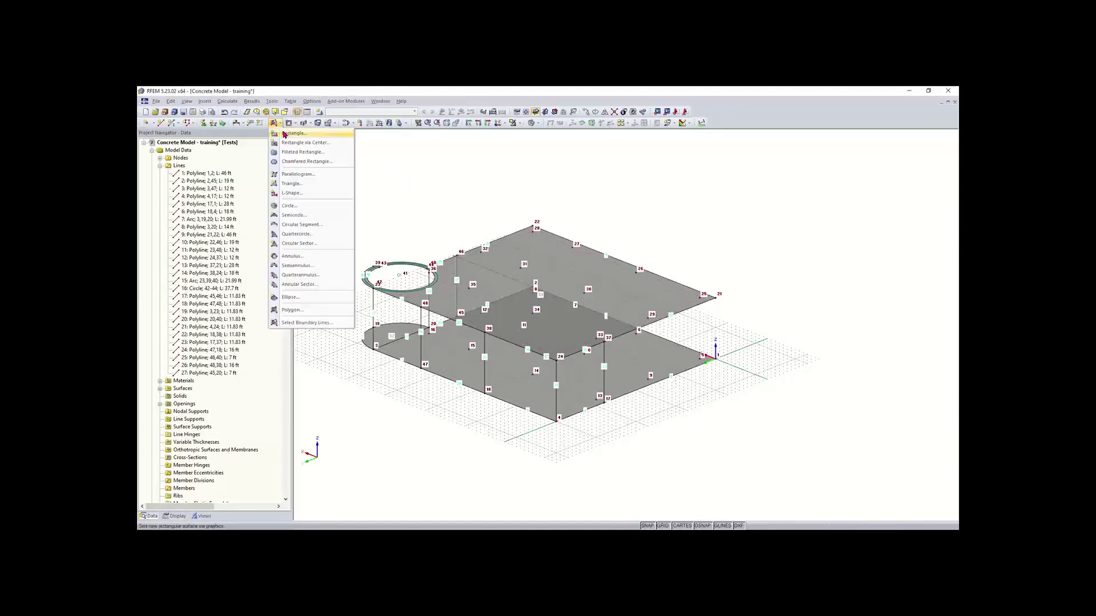
pyautogui.click(303, 323)
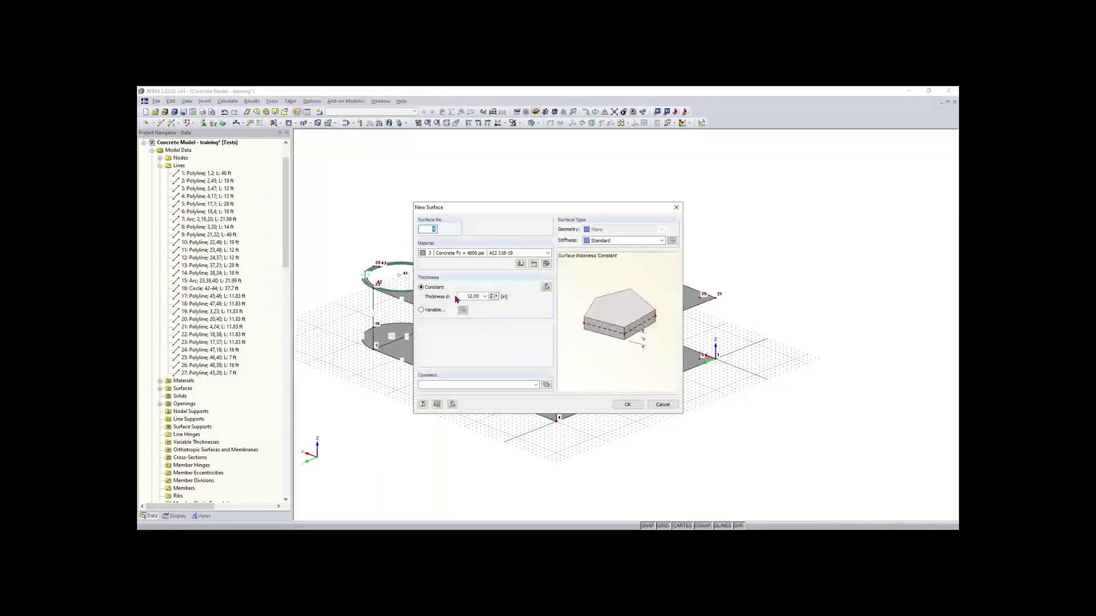
pyautogui.click(462, 296)
pyautogui.write('8')
pyautogui.click(463, 295)
pyautogui.click(627, 404)
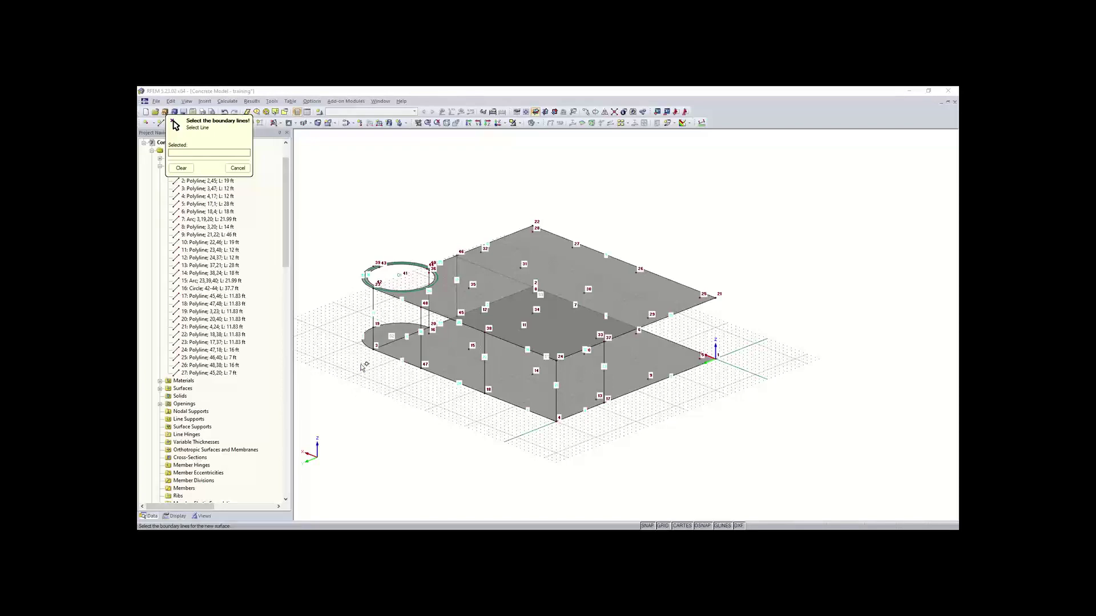
# Create the wall at corner node 4 along the slab's short edge from boundary lines 4, 23, 12 and 21
pyautogui.scroll(2, 588, 396)
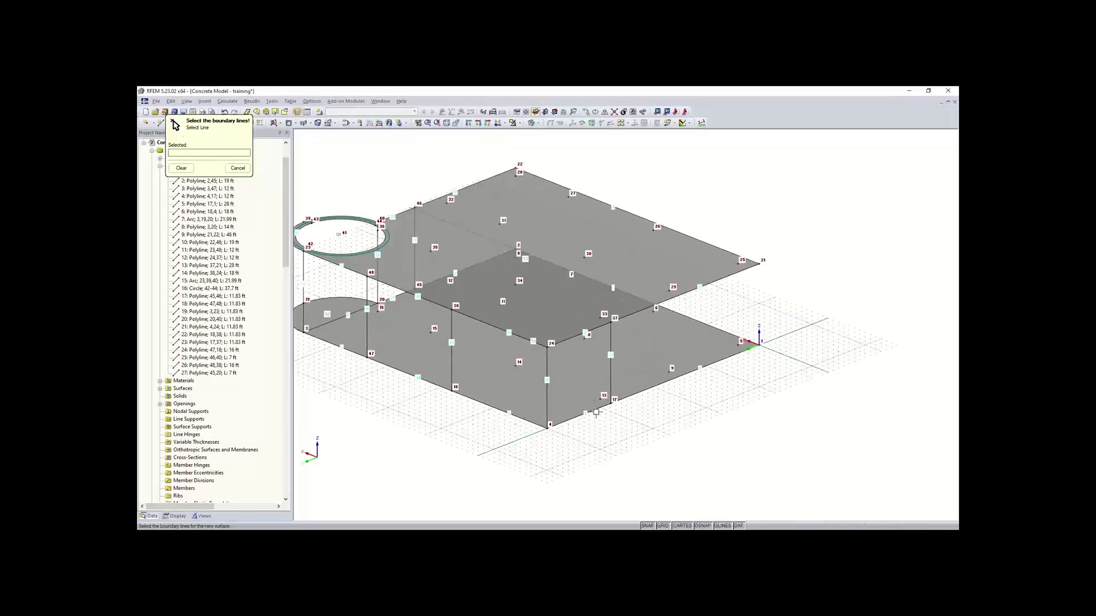
pyautogui.click(596, 412)
pyautogui.click(610, 369)
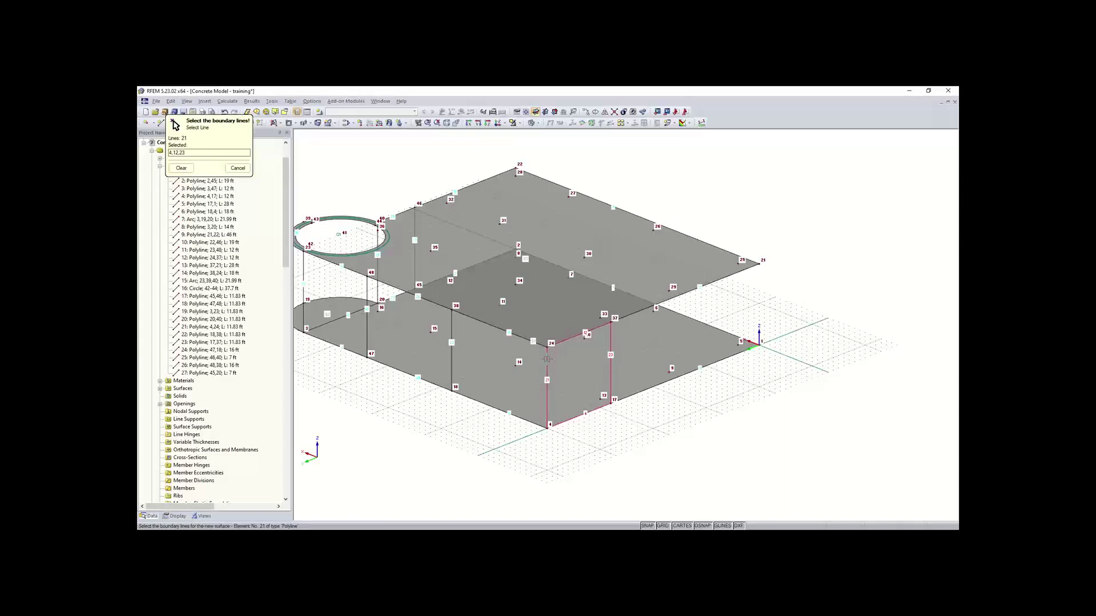
pyautogui.click(546, 359)
# Create the adjoining wall along the slab's long edge from boundary lines 6, 22, 14 and 21
pyautogui.click(507, 416)
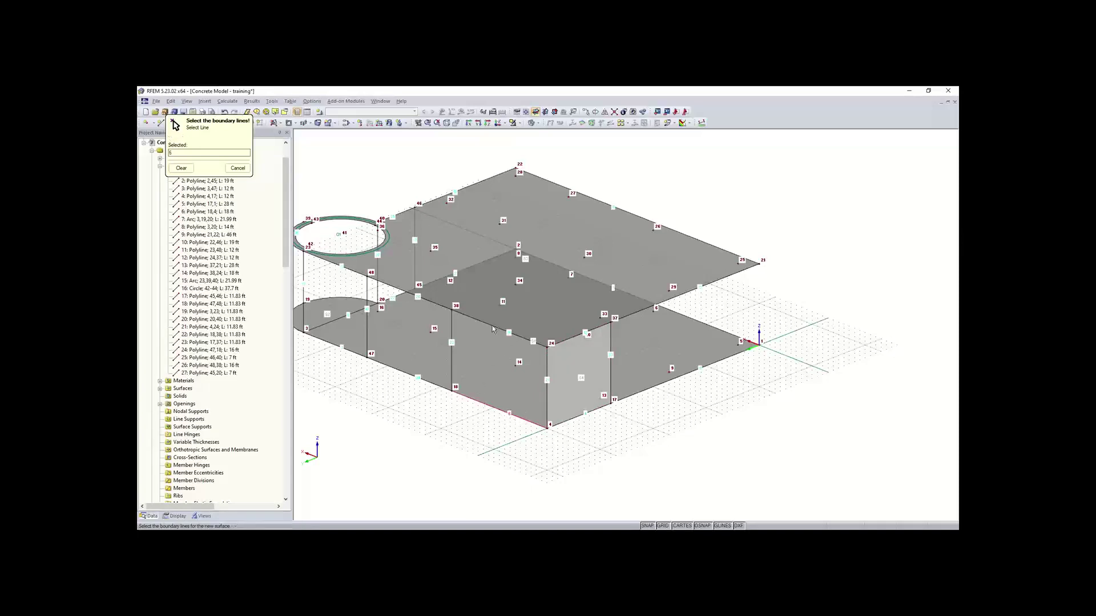
pyautogui.scroll(1, 492, 336)
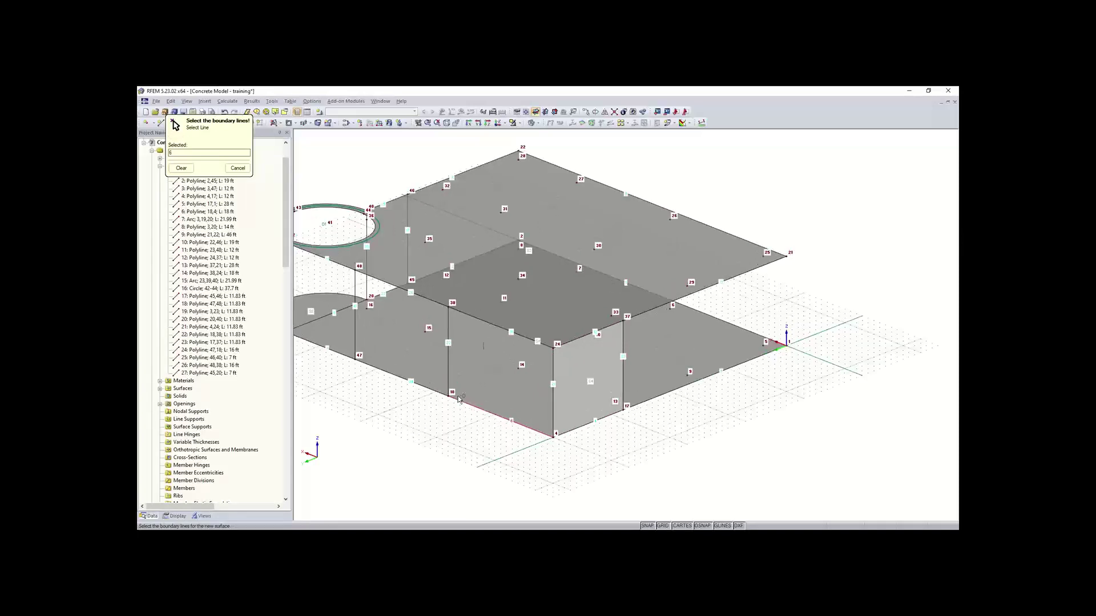
pyautogui.click(447, 386)
pyautogui.click(470, 317)
pyautogui.click(552, 359)
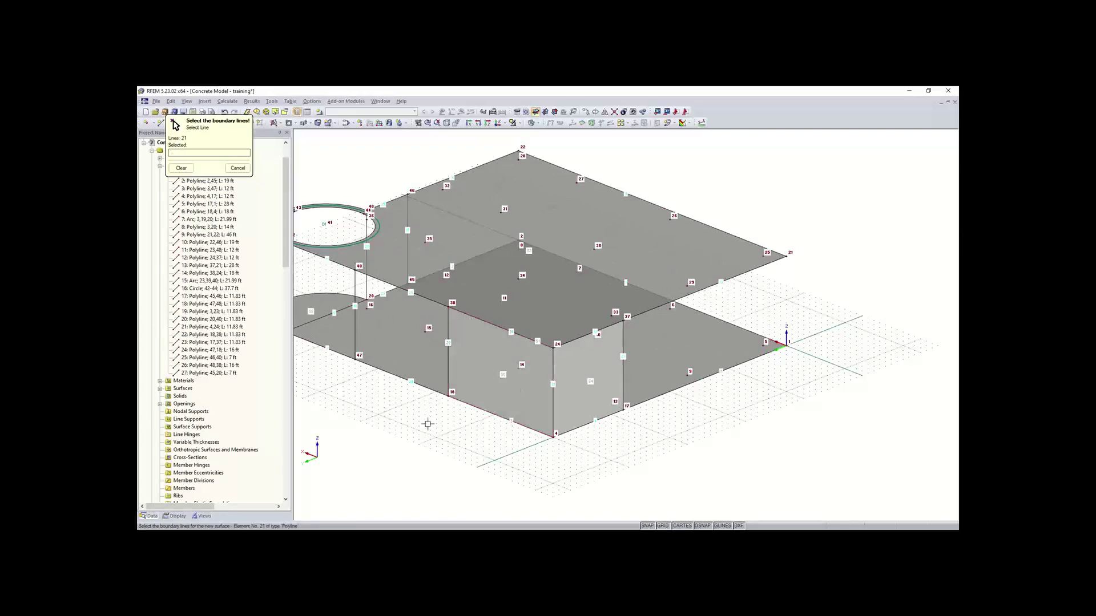
# Create the wall between nodes 3 and 47 from boundary lines 3, 18, 11 and 19
pyautogui.moveTo(391, 416); pyautogui.dragTo(656, 514, button='middle')
pyautogui.scroll(5, 573, 450)
pyautogui.click(576, 439)
pyautogui.click(613, 388)
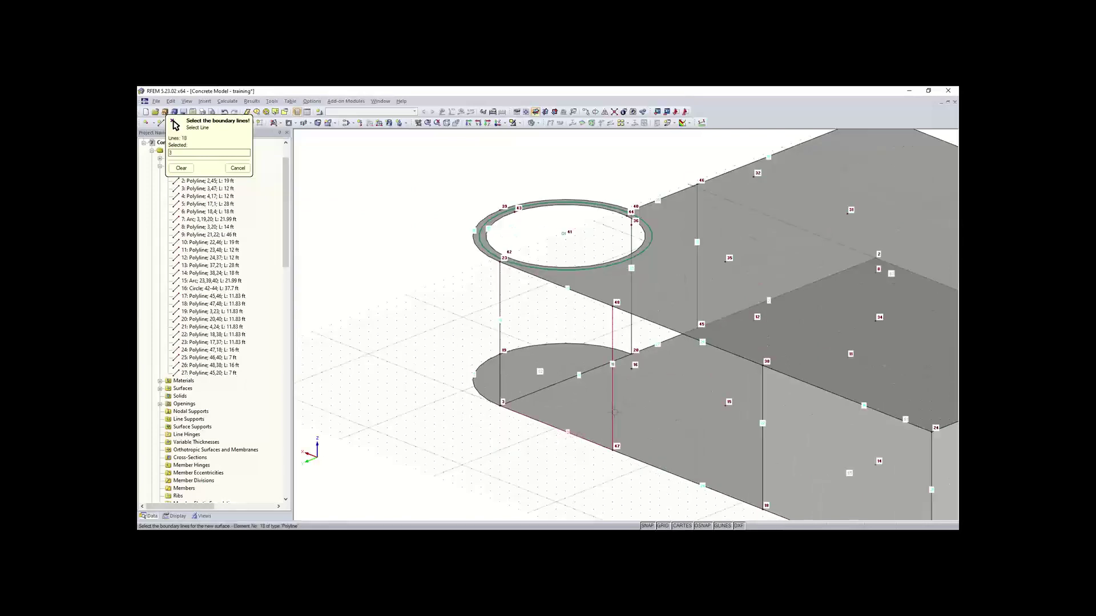
pyautogui.click(507, 315)
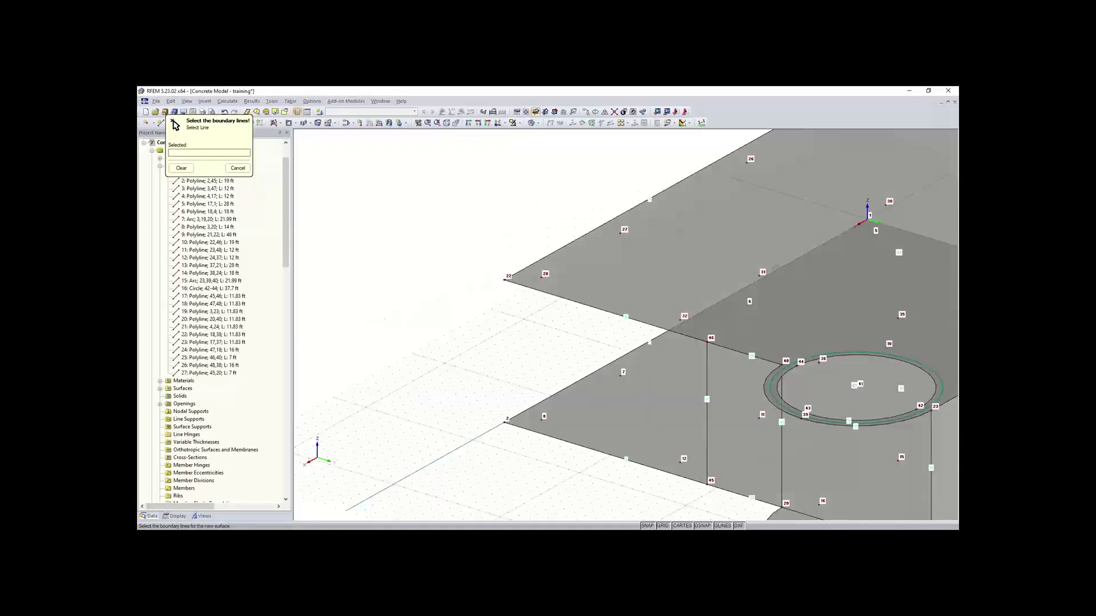
# Create the wall between nodes 45 and 20 from boundary lines 27, 17, 25 and 20, and end the surface command
pyautogui.moveTo(775, 268); pyautogui.dragTo(514, 365, button='middle')
pyautogui.scroll(-2, 450, 364)
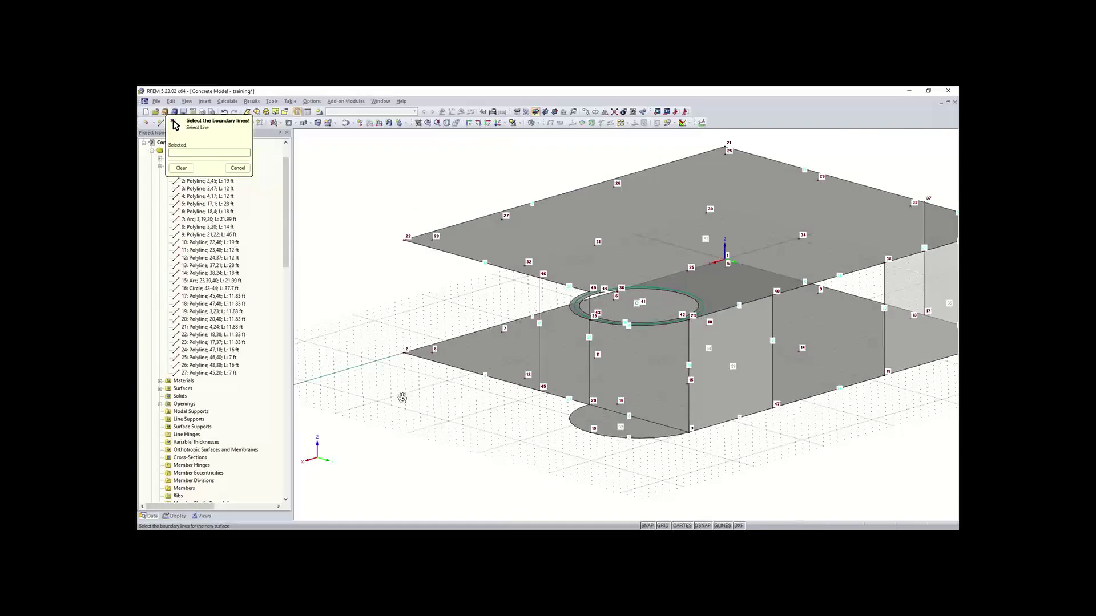
pyautogui.keyDown('ctrl'); pyautogui.moveTo(402, 397); pyautogui.dragTo(442, 399, button='middle'); pyautogui.keyUp('ctrl')
pyautogui.click(543, 389)
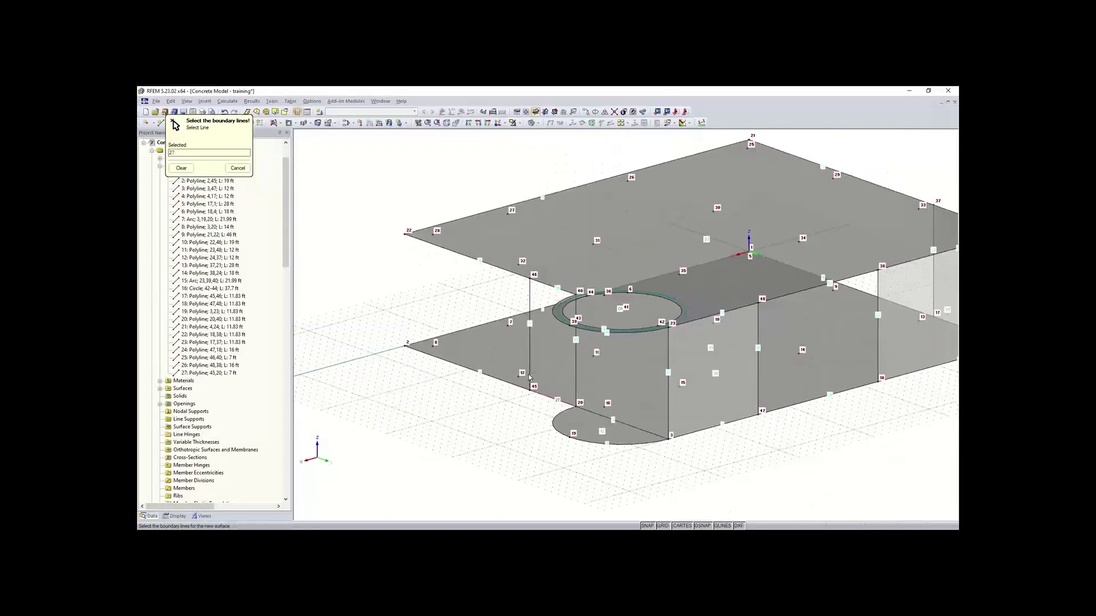
pyautogui.click(528, 373)
pyautogui.click(544, 289)
pyautogui.click(577, 342)
pyautogui.press('Escape')
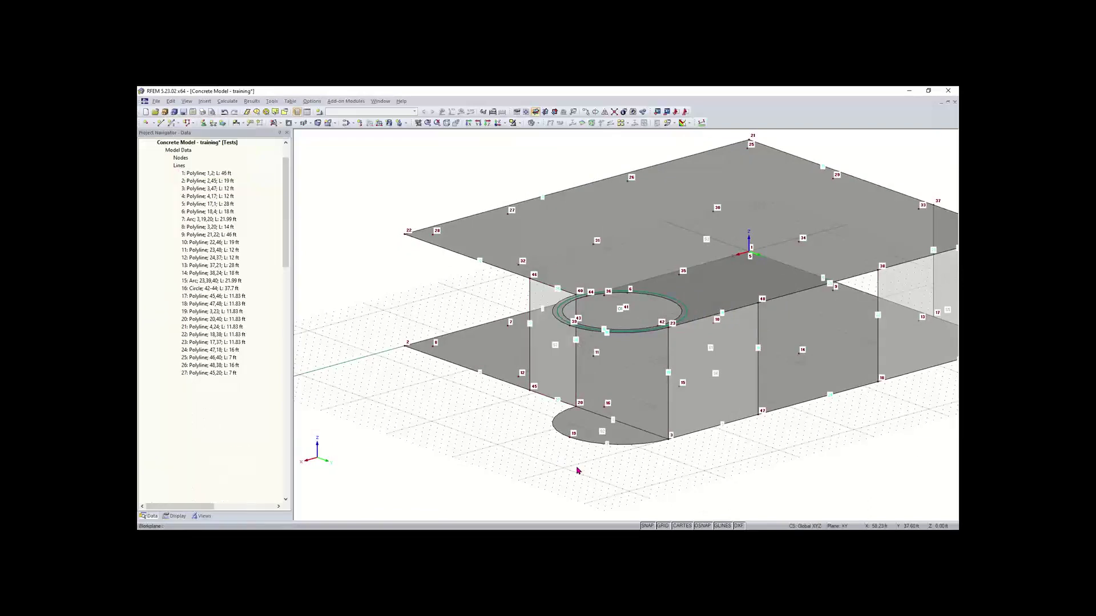
# Define a new quadrangle surface with a constant thickness of 8 in and Concrete f'c = 4000 psi
pyautogui.moveTo(558, 458); pyautogui.dragTo(492, 432, button='middle')
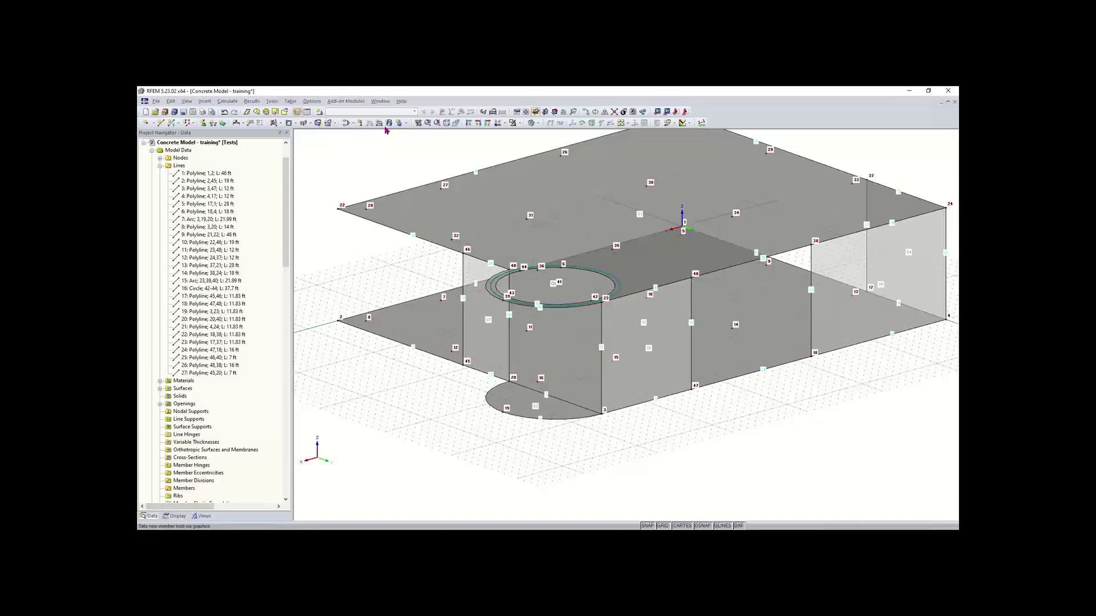
pyautogui.click(334, 124)
pyautogui.click(332, 125)
pyautogui.click(312, 123)
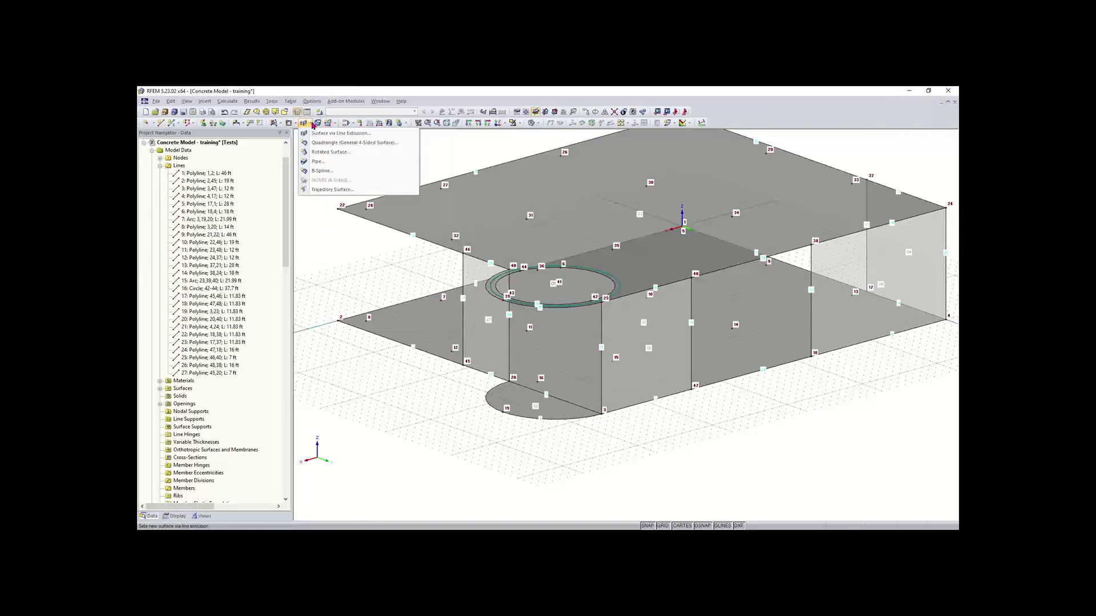
pyautogui.click(338, 145)
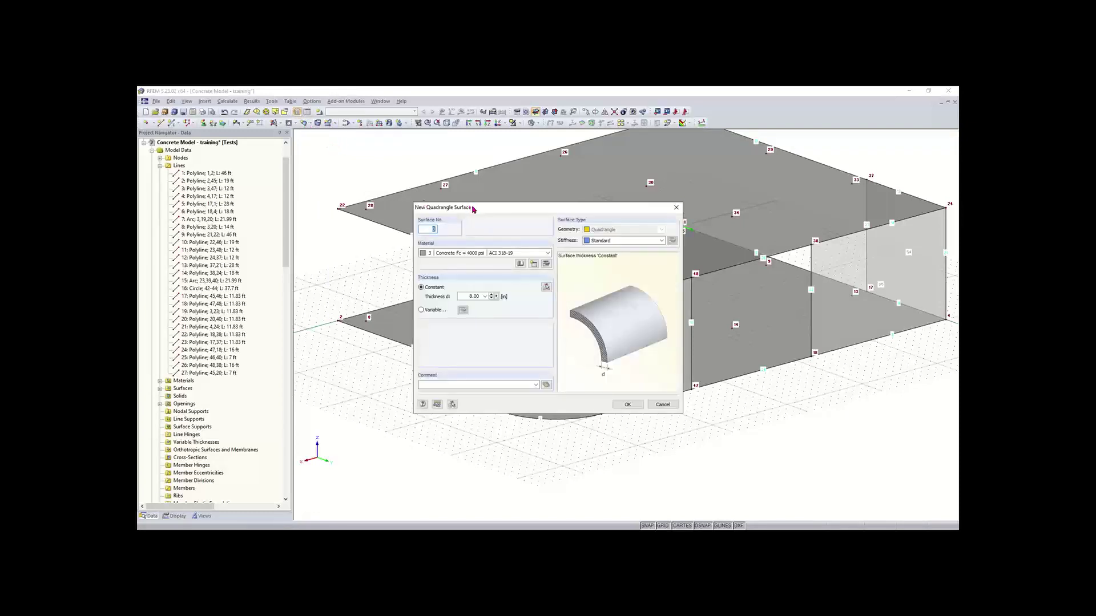
pyautogui.moveTo(473, 209); pyautogui.dragTo(536, 176)
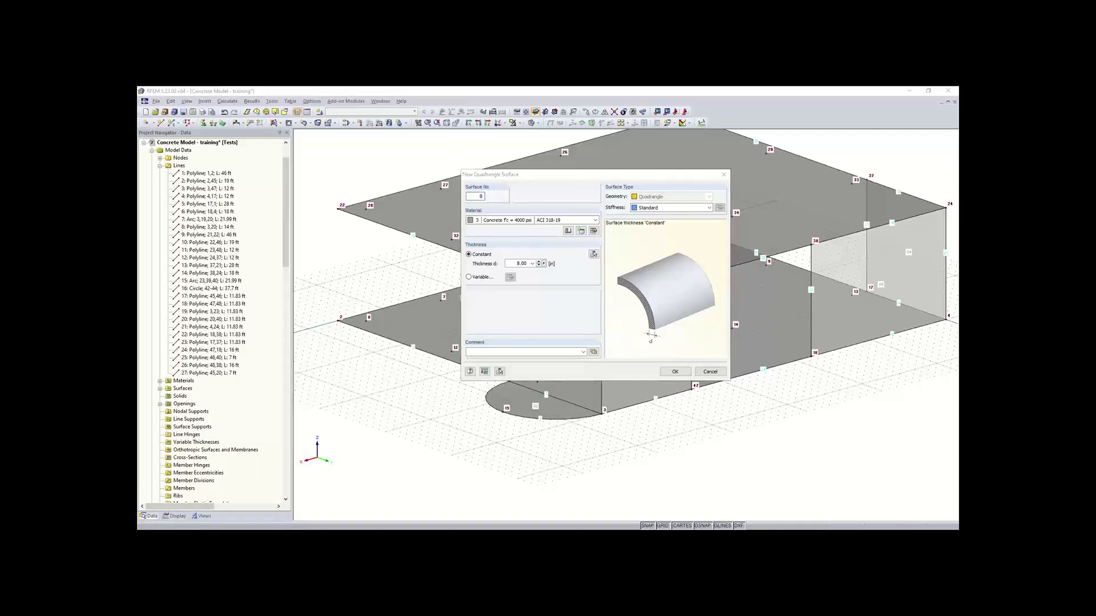
pyautogui.click(675, 371)
# Create the curved wall around the semi-circular extension from boundary lines 7, 19, 15 and 20, and end the command
pyautogui.click(551, 420)
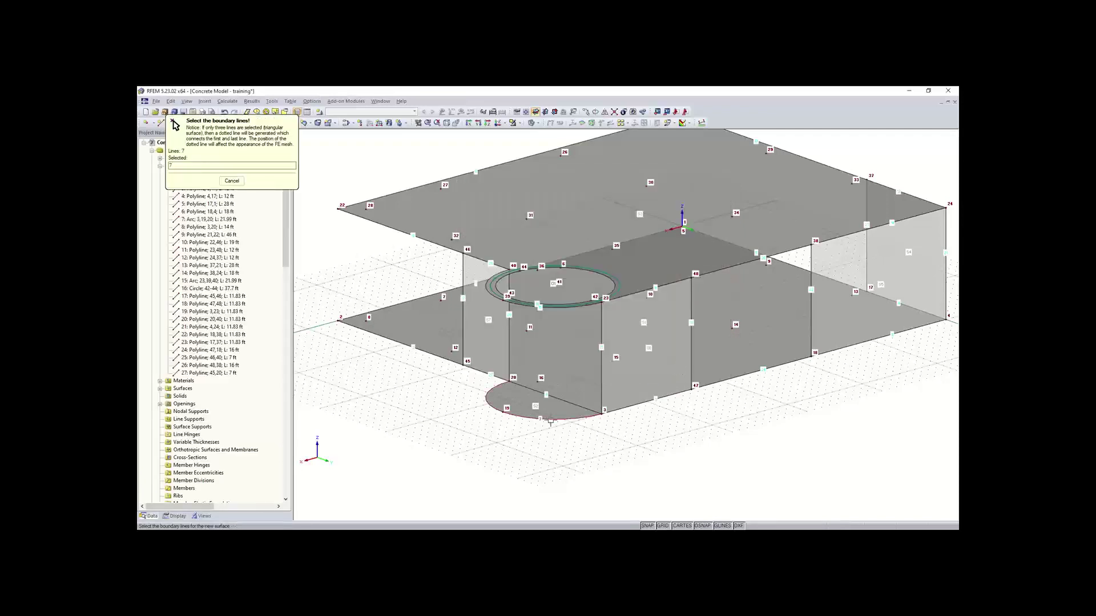
pyautogui.click(602, 385)
pyautogui.click(552, 307)
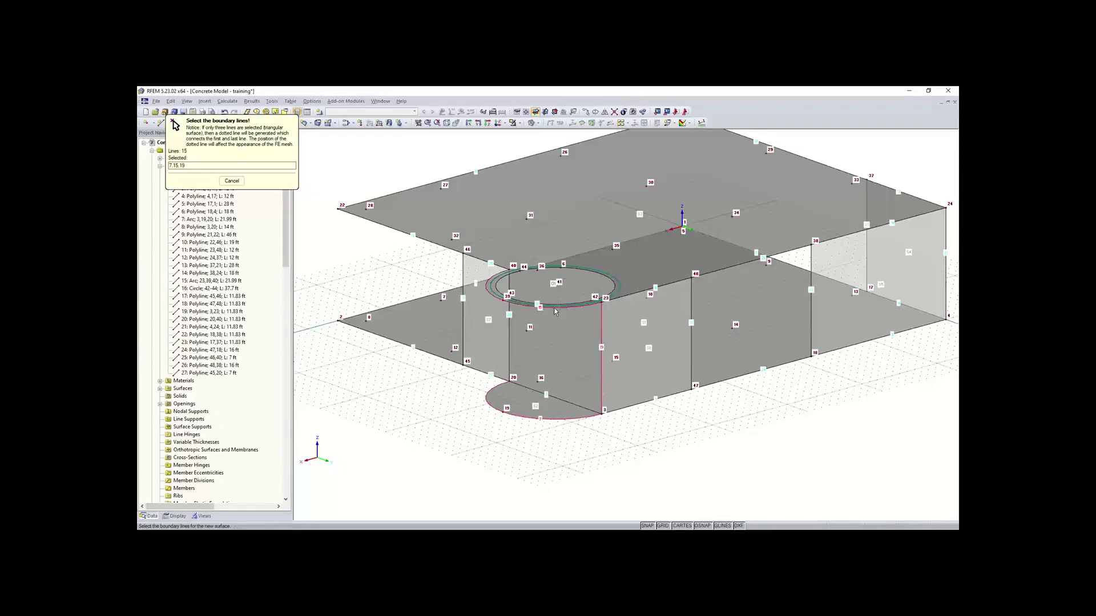
pyautogui.click(509, 323)
pyautogui.press('Escape')
pyautogui.keyDown('ctrl'); pyautogui.moveTo(544, 429); pyautogui.dragTo(612, 434, button='middle'); pyautogui.keyUp('ctrl')
pyautogui.rightClick(612, 434)
pyautogui.click(580, 429)
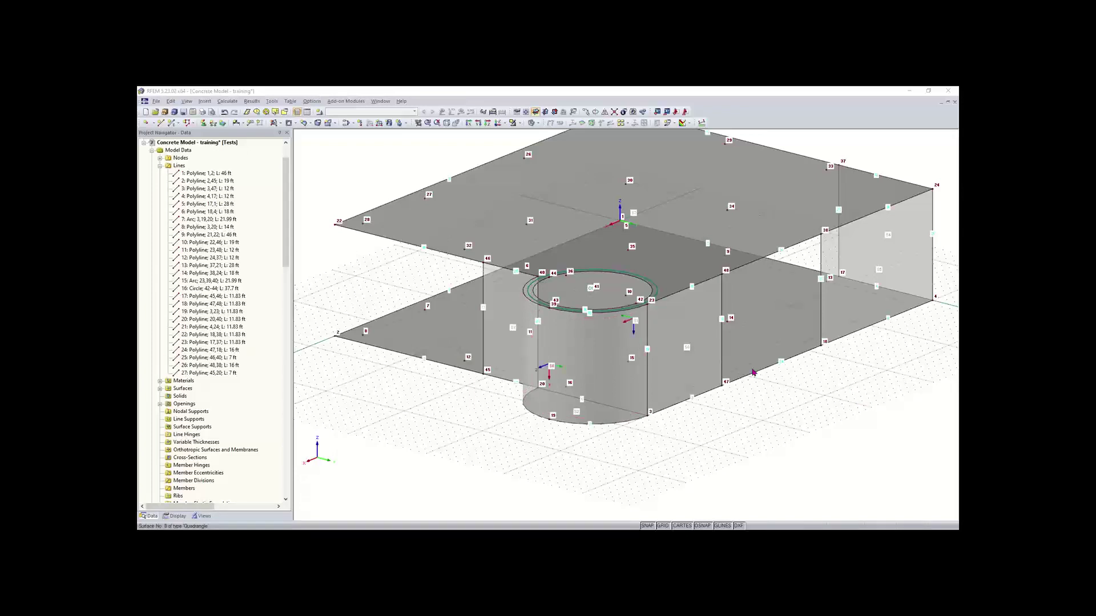
# Try to create an interior rectangular wall surface spanning from node 18 on the lower slab to node 34 on the upper slab
pyautogui.moveTo(850, 350); pyautogui.dragTo(643, 391, button='middle')
pyautogui.click(280, 123)
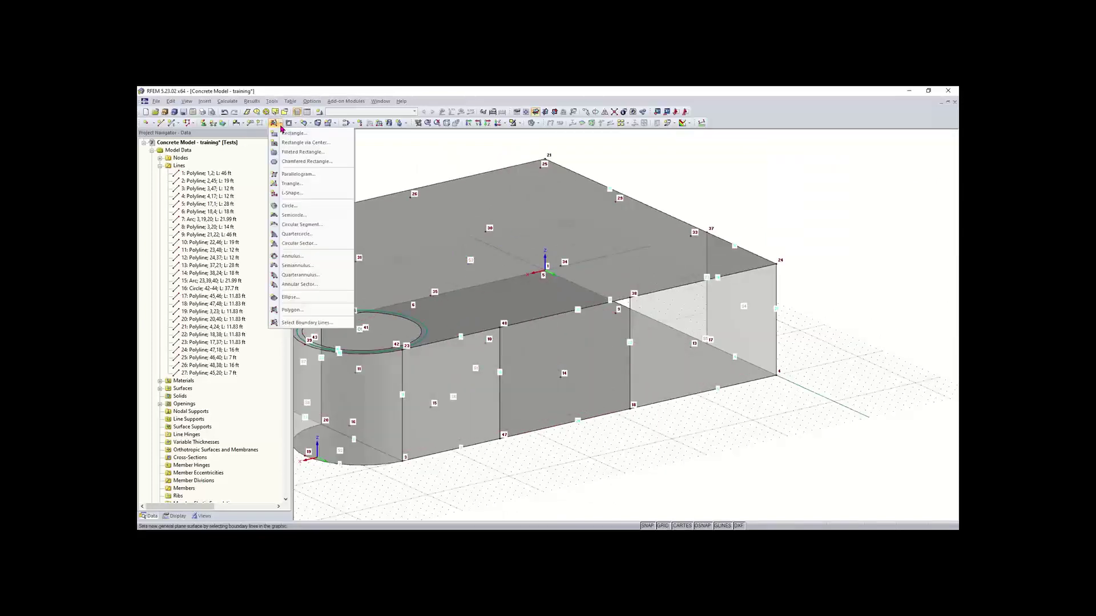
pyautogui.click(288, 135)
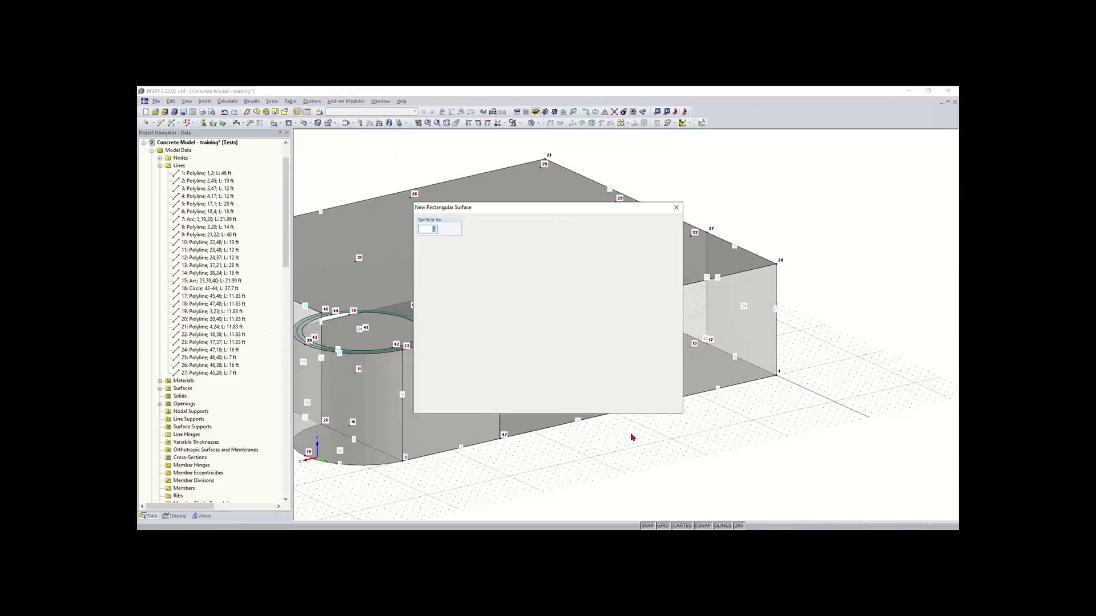
pyautogui.click(617, 405)
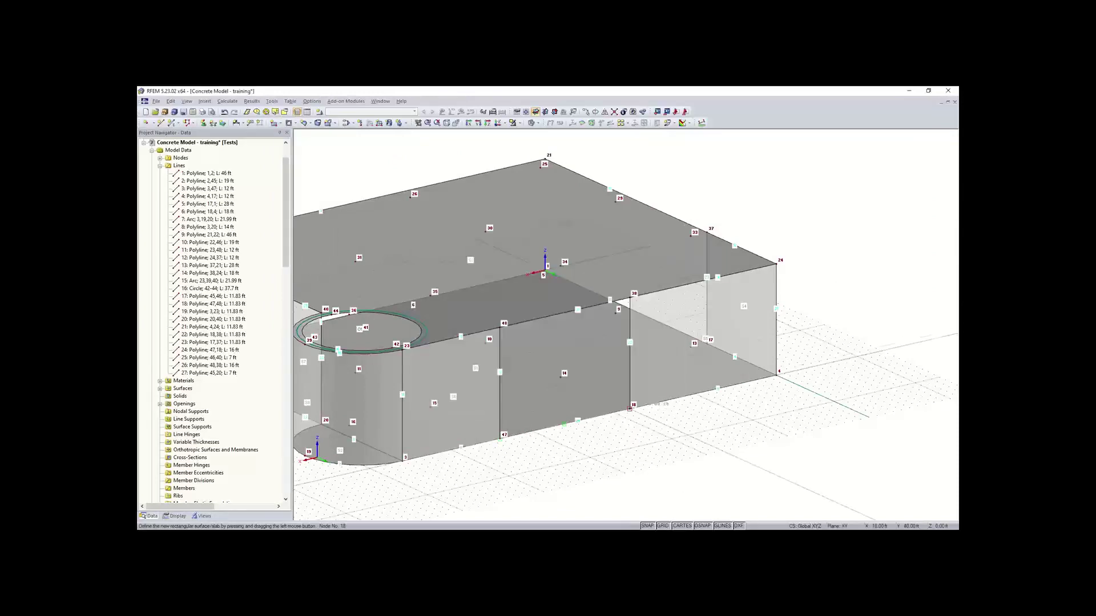
pyautogui.click(629, 409)
pyautogui.scroll(1, 556, 289)
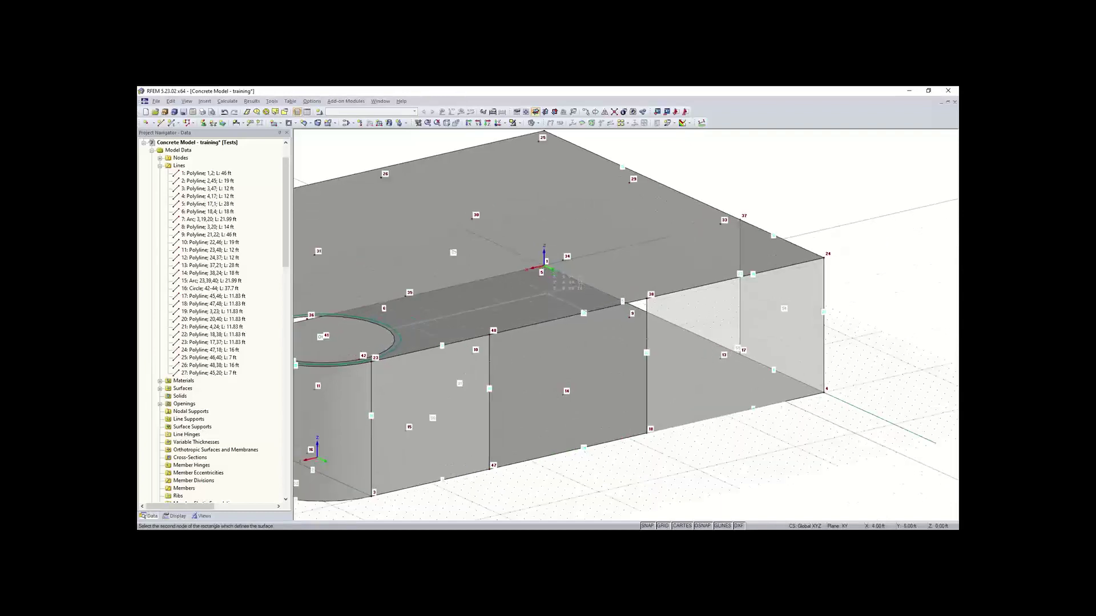
pyautogui.scroll(2, 562, 234)
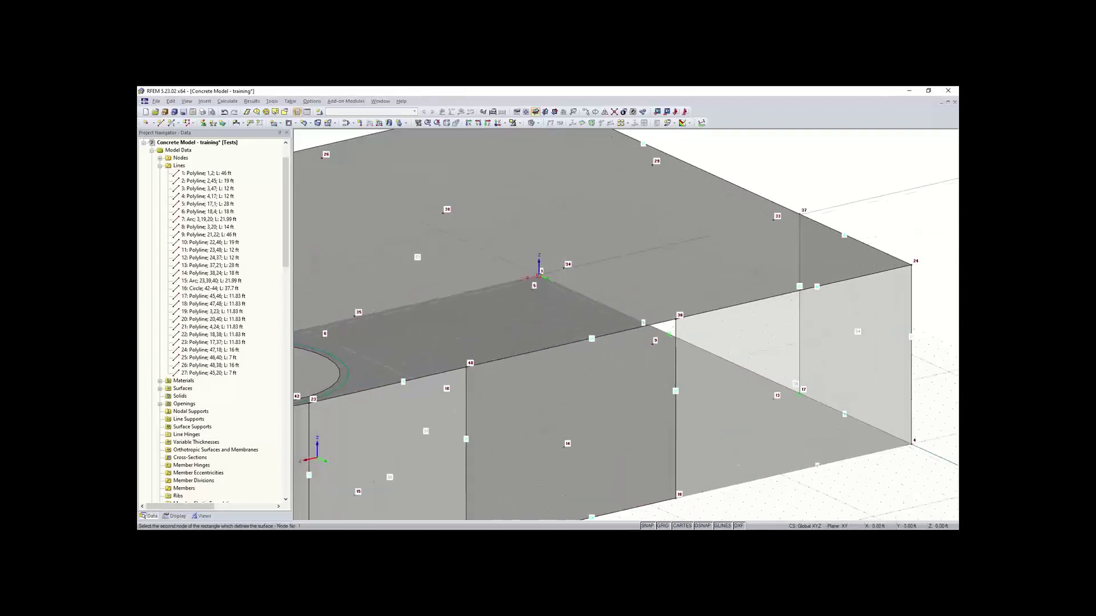
pyautogui.keyDown('ctrl'); pyautogui.moveTo(545, 319); pyautogui.dragTo(541, 299, button='middle'); pyautogui.keyUp('ctrl')
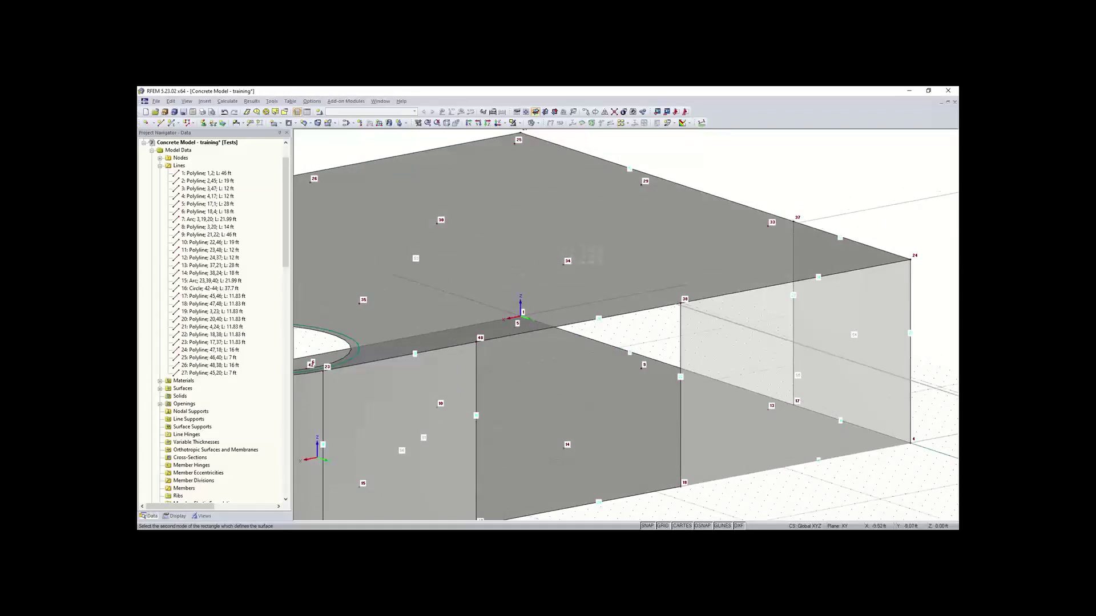
pyautogui.click(564, 263)
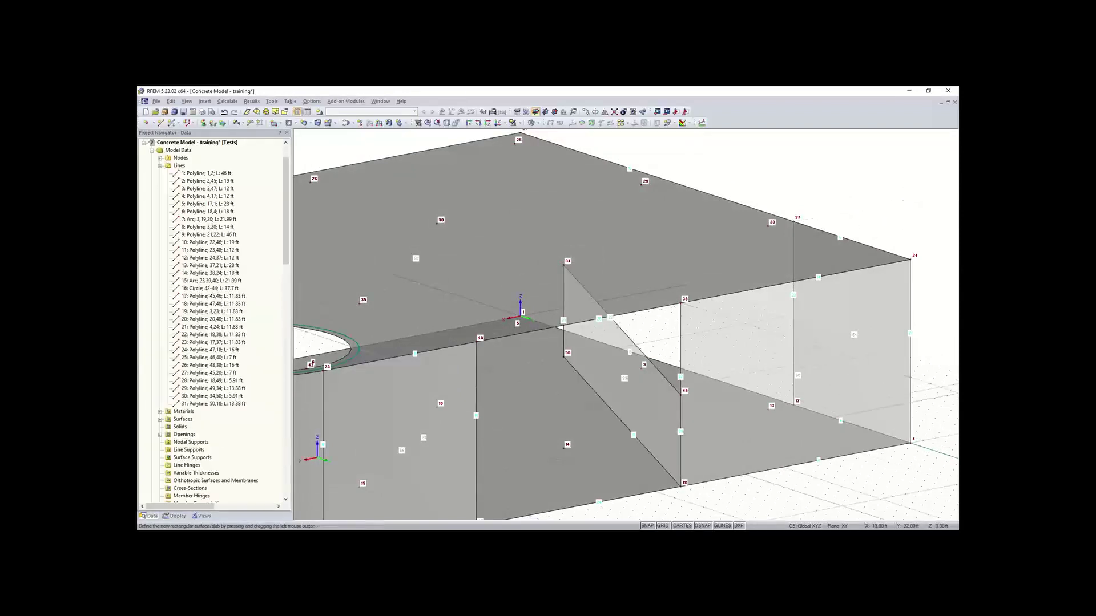
# End the surface command and undo the last rectangular surface
pyautogui.press('Escape')
pyautogui.moveTo(690, 485)
pyautogui.keyDown('ctrl'); pyautogui.mouseDown(button='middle')
pyautogui.moveTo(807, 420)
pyautogui.moveTo(758, 428)
pyautogui.moveTo(679, 483)
pyautogui.mouseUp(button='middle'); pyautogui.keyUp('ctrl')
pyautogui.rightClick(680, 483)
pyautogui.click(692, 506)
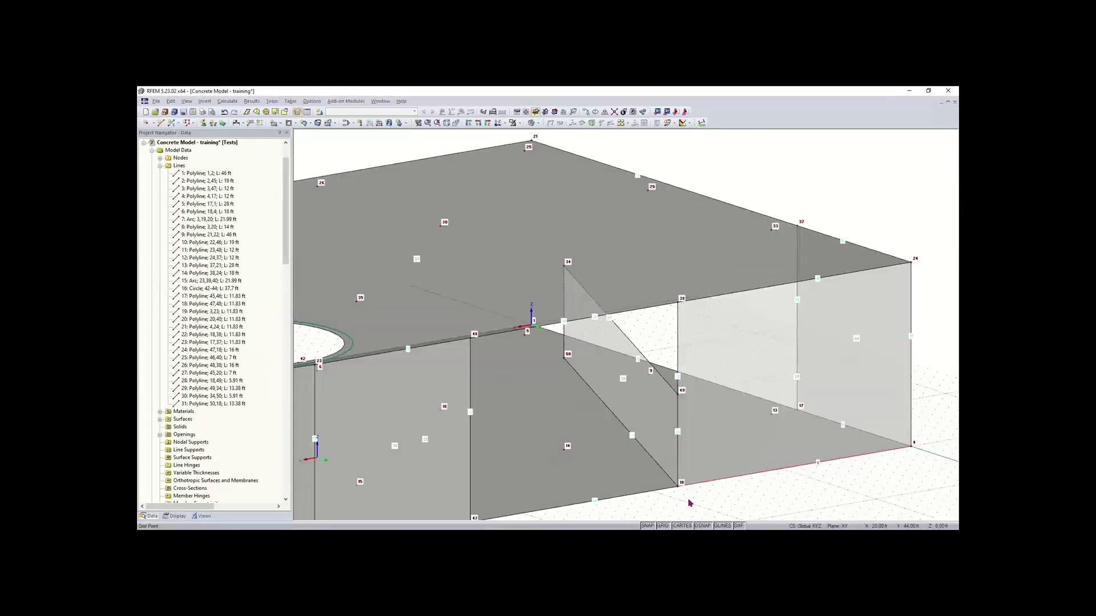
pyautogui.hotkey('ctrl', 'z')
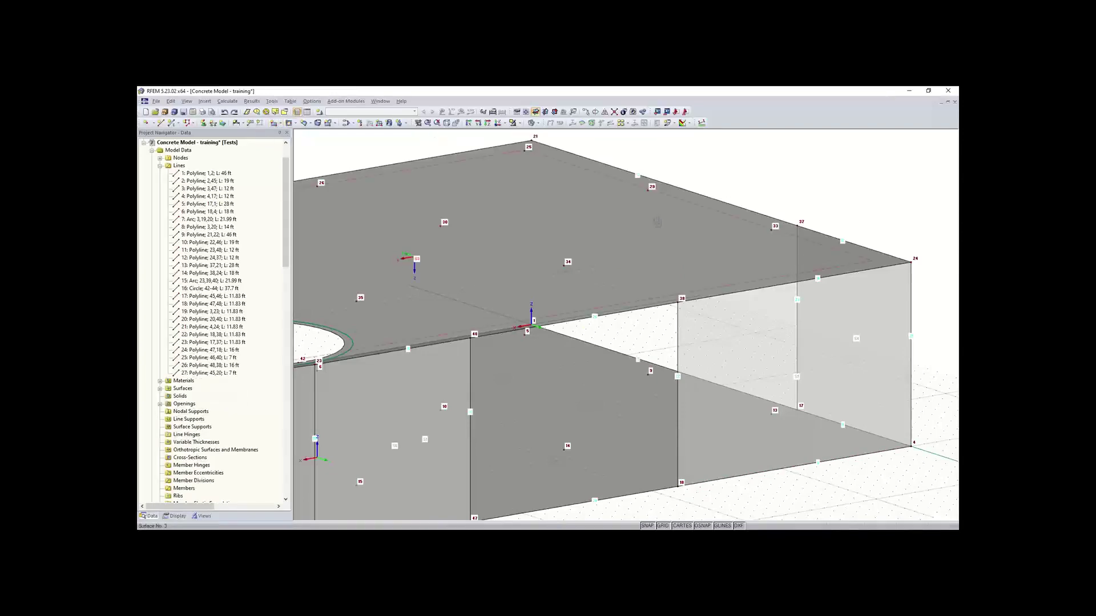
# Set the work plane to YZ and place its origin at node 18
pyautogui.scroll(-2, 656, 221)
pyautogui.keyDown('ctrl'); pyautogui.moveTo(655, 221); pyautogui.dragTo(648, 227, button='middle'); pyautogui.keyUp('ctrl')
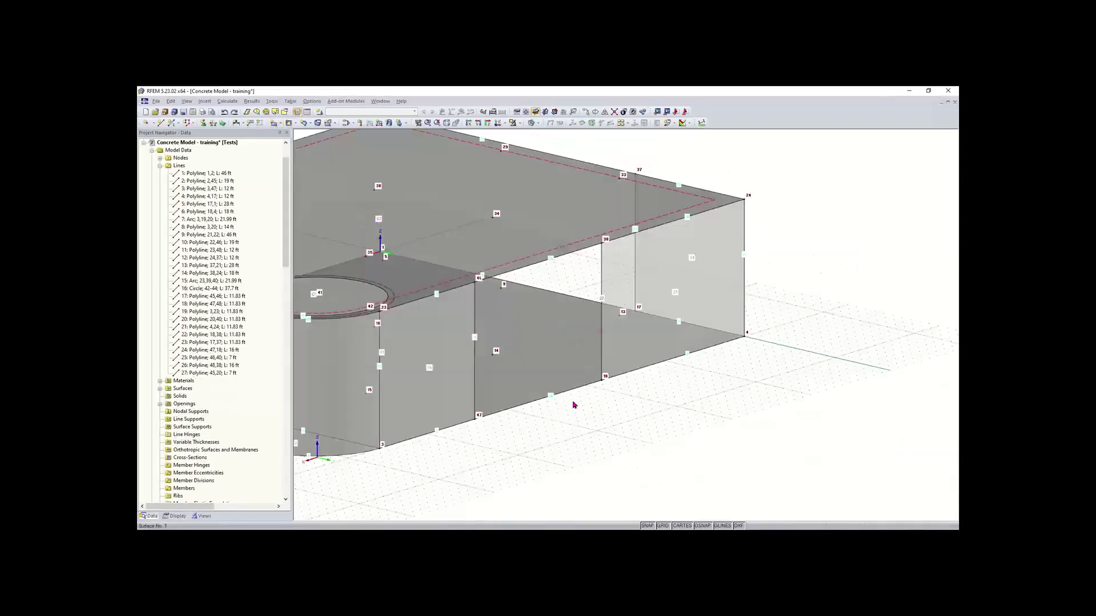
pyautogui.scroll(-2, 575, 406)
pyautogui.moveTo(496, 290); pyautogui.dragTo(536, 298, button='middle')
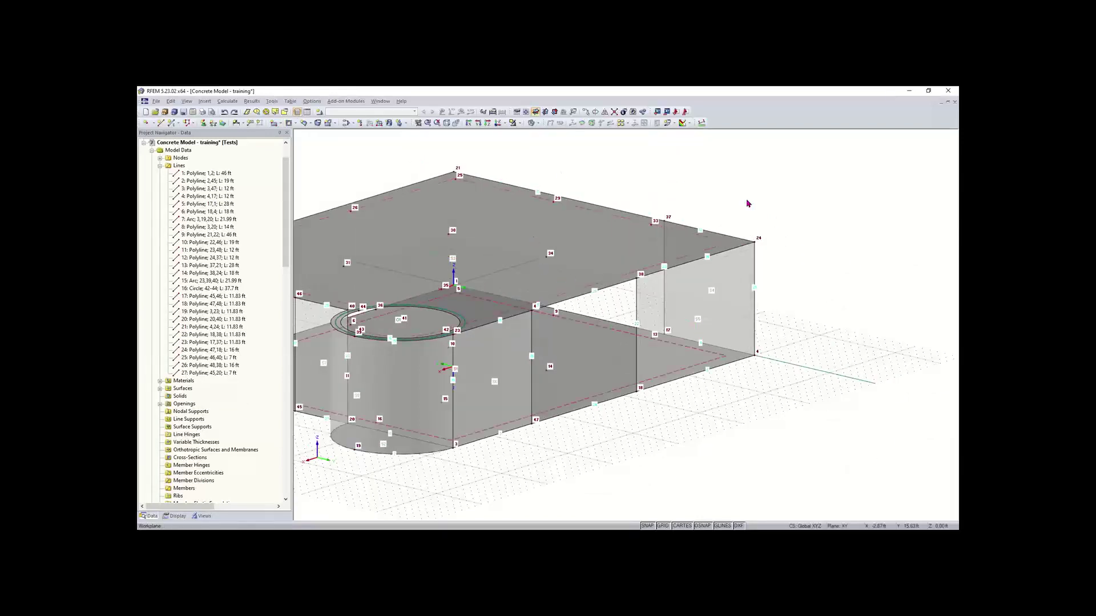
pyautogui.click(546, 113)
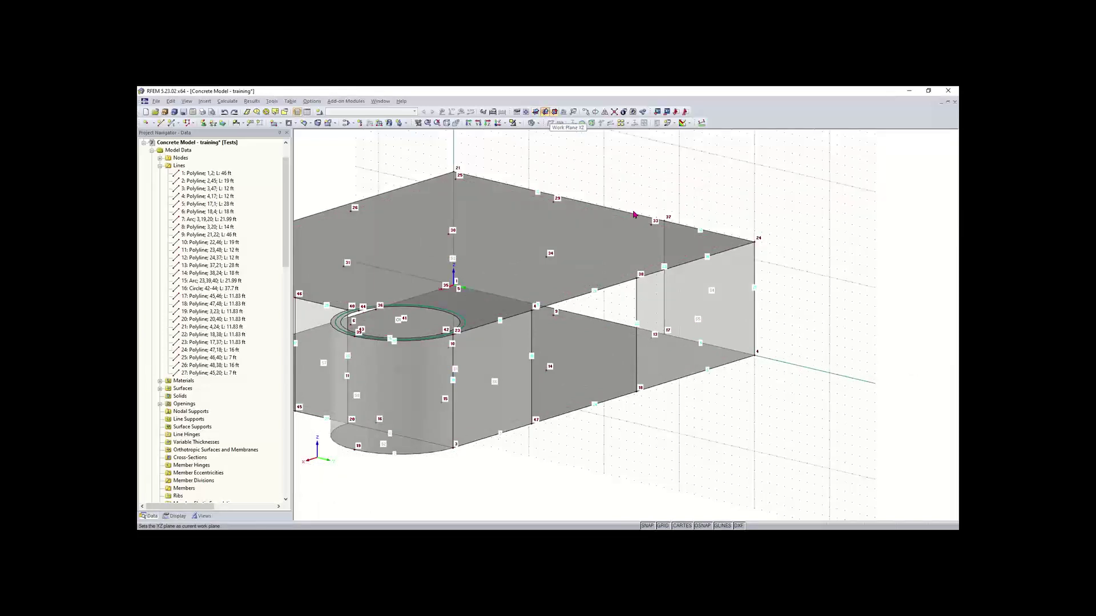
pyautogui.scroll(-2, 807, 245)
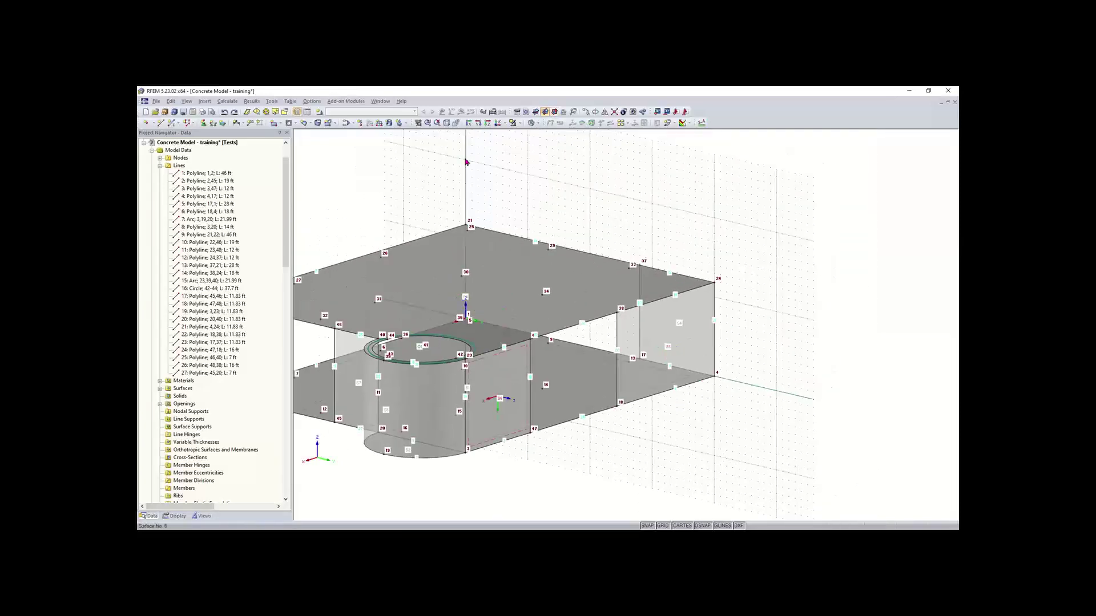
pyautogui.click(526, 114)
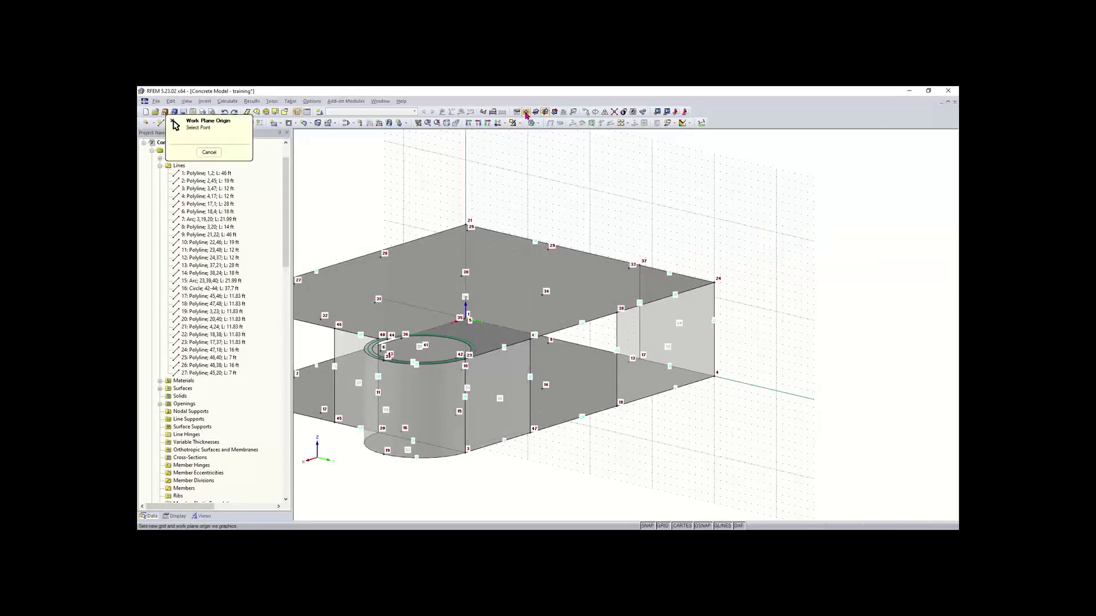
pyautogui.click(617, 407)
pyautogui.scroll(3, 636, 443)
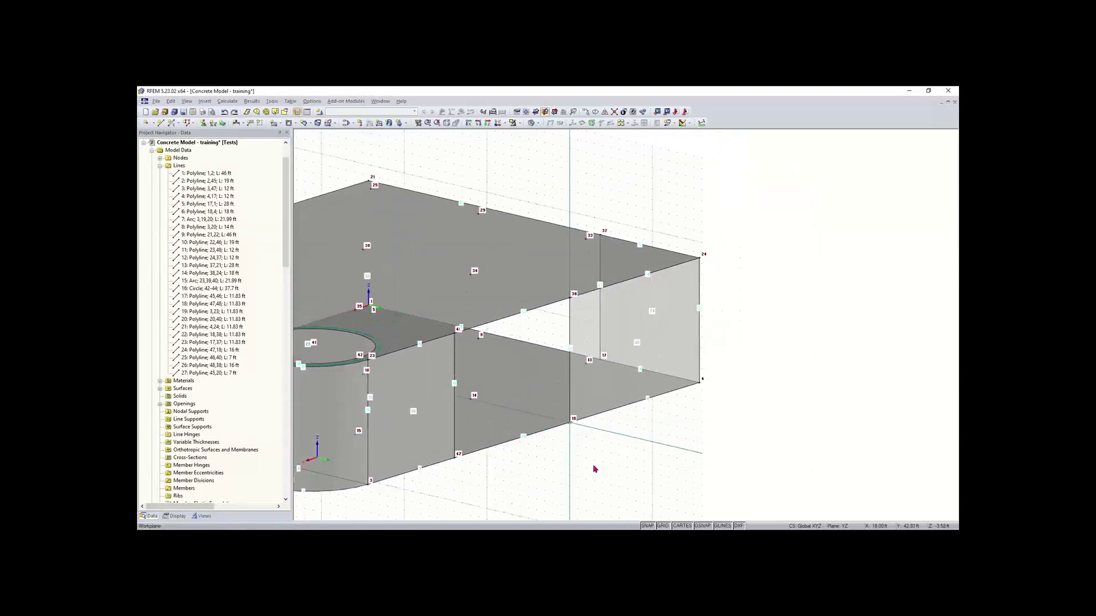
# Create an 8 in rectangular wall surface of Concrete f'c = 4000 psi from node 18 to node 34, and end the command
pyautogui.click(274, 124)
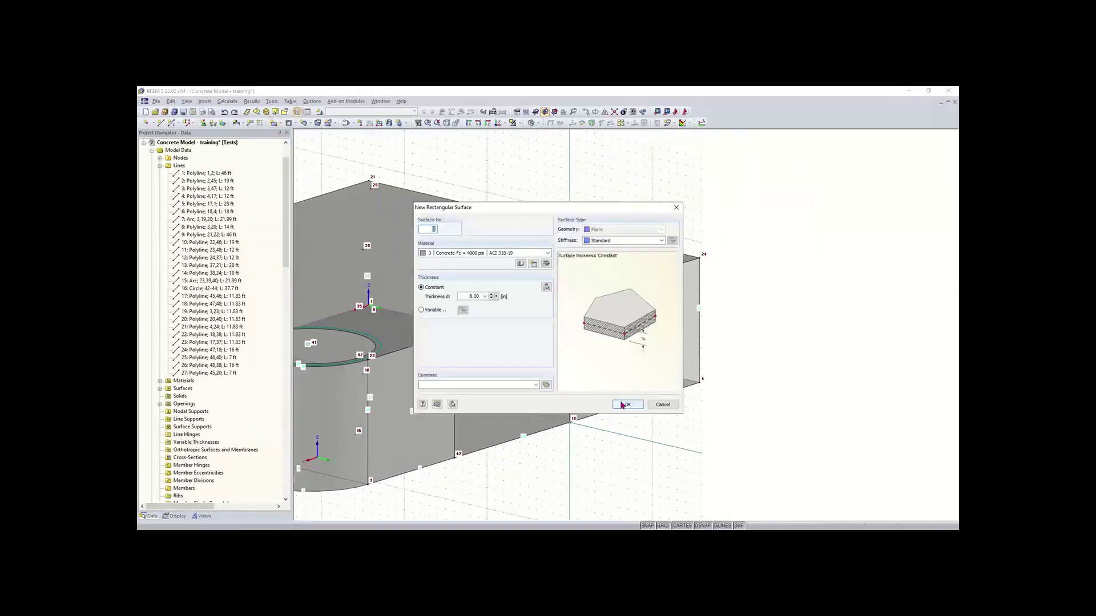
pyautogui.click(624, 404)
pyautogui.moveTo(569, 422); pyautogui.dragTo(470, 275)
pyautogui.click(471, 275)
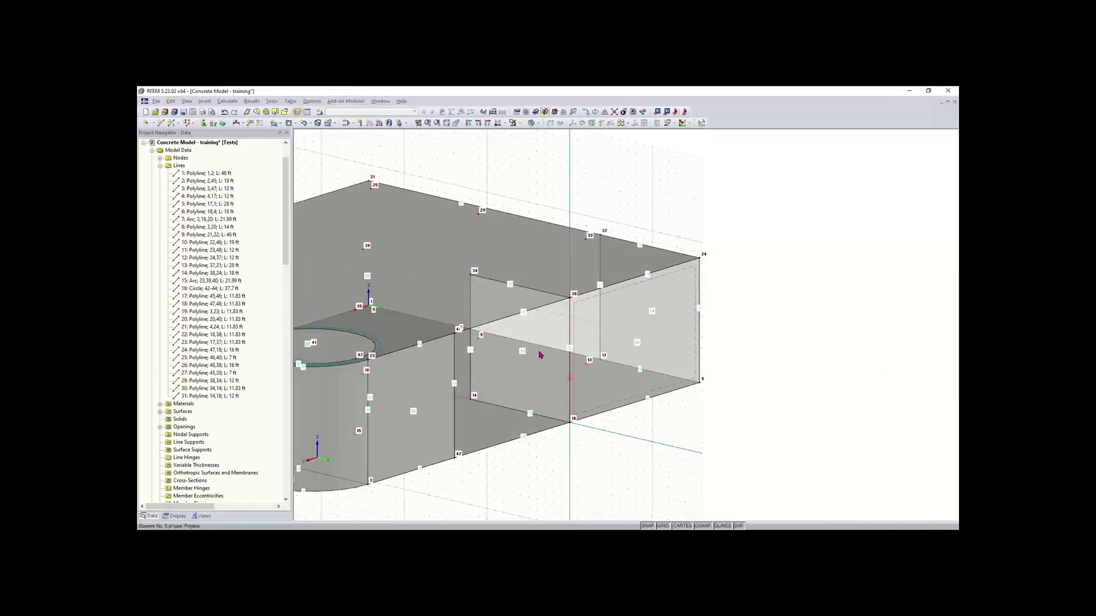
pyautogui.scroll(2, 537, 352)
pyautogui.click(536, 353)
pyautogui.keyDown('ctrl'); pyautogui.moveTo(537, 352); pyautogui.dragTo(578, 351, button='middle'); pyautogui.keyUp('ctrl')
pyautogui.rightClick(443, 308)
pyautogui.click(401, 320)
# Set the work plane back to XY
pyautogui.scroll(-3, 576, 350)
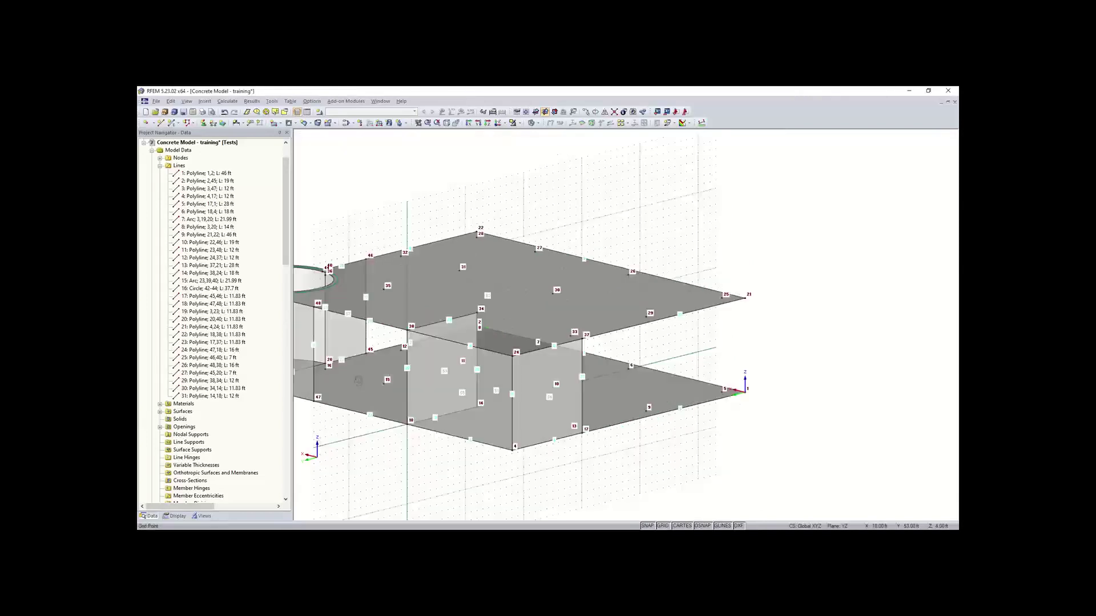
pyautogui.moveTo(358, 380); pyautogui.dragTo(702, 388, button='right')
pyautogui.click(715, 332)
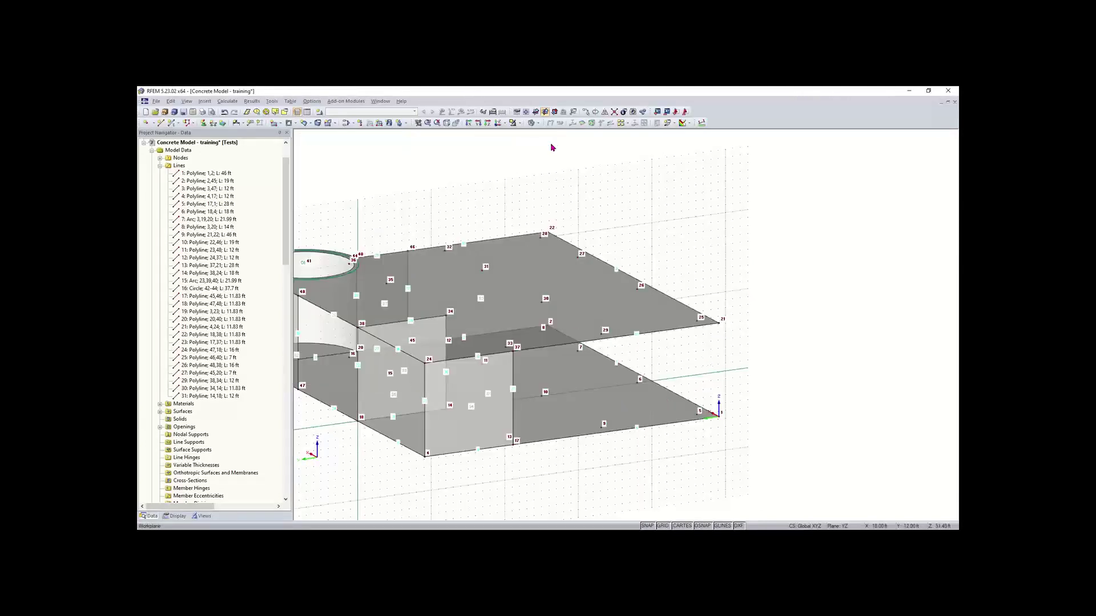
pyautogui.click(535, 112)
pyautogui.moveTo(739, 371); pyautogui.dragTo(493, 386, button='middle')
pyautogui.rightClick(425, 401)
pyautogui.click(579, 484)
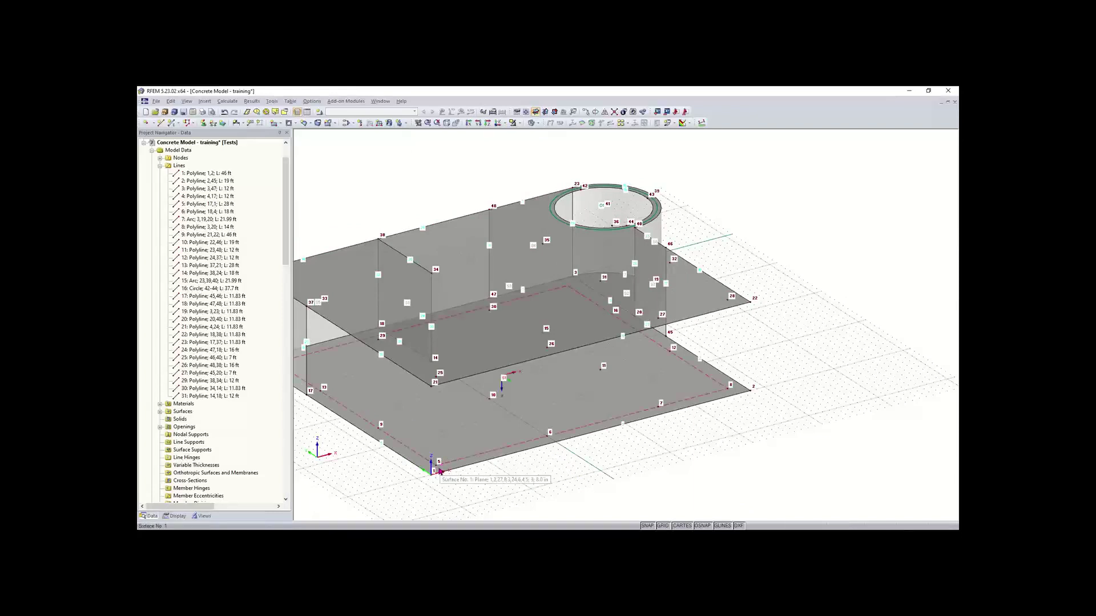
# Draw a vertical line between node 5 on the lower slab and node 25 on the upper slab, and end the command
pyautogui.keyDown('ctrl'); pyautogui.moveTo(477, 469); pyautogui.dragTo(463, 474, button='middle'); pyautogui.keyUp('ctrl')
pyautogui.click(159, 124)
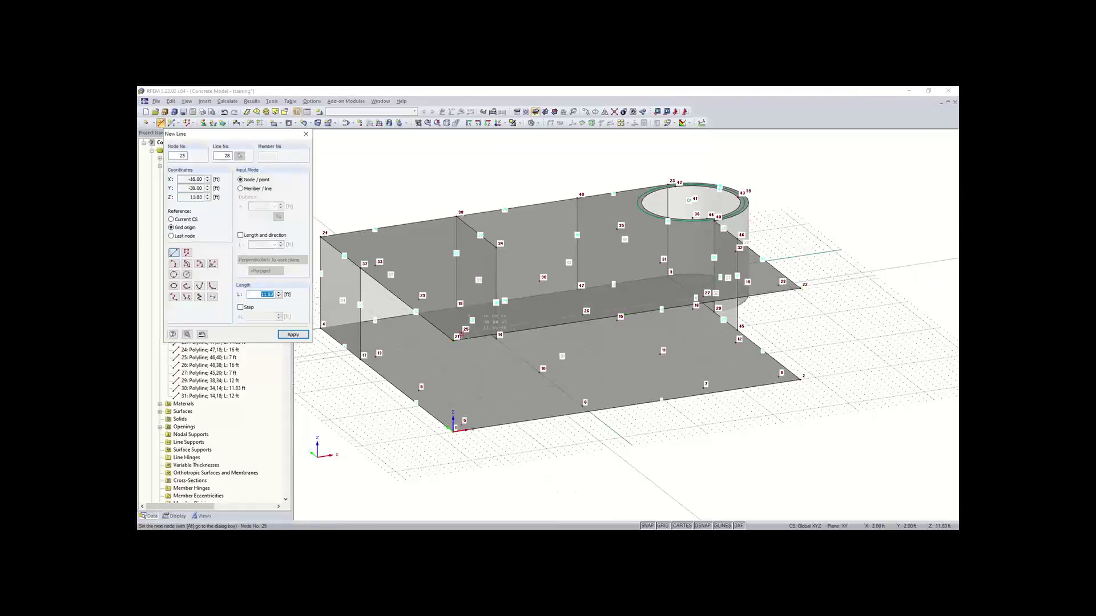
pyautogui.click(461, 333)
pyautogui.click(461, 407)
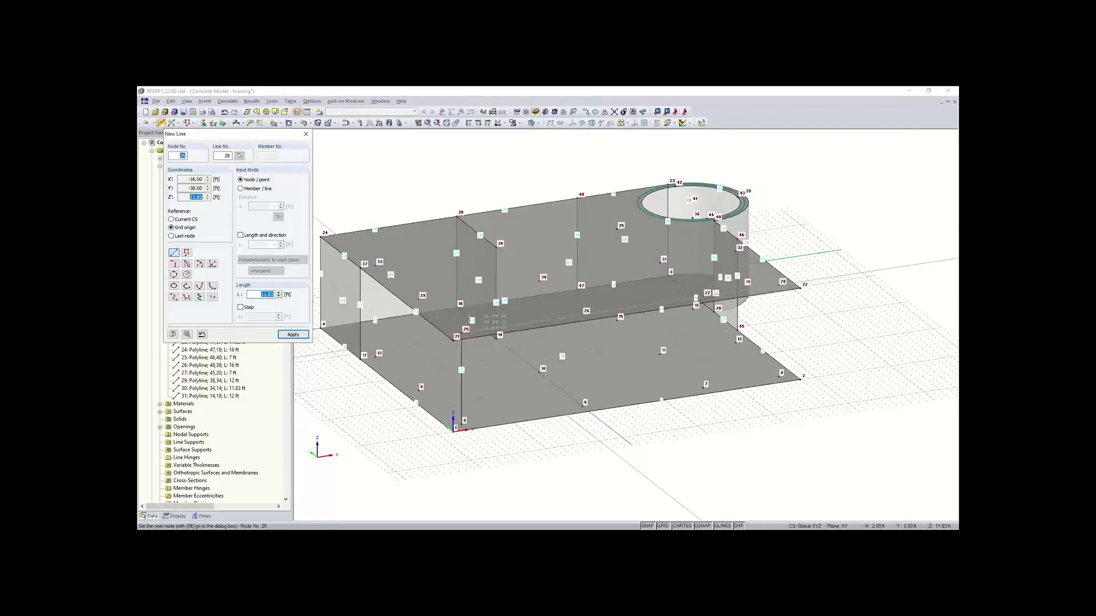
pyautogui.rightClick(596, 459)
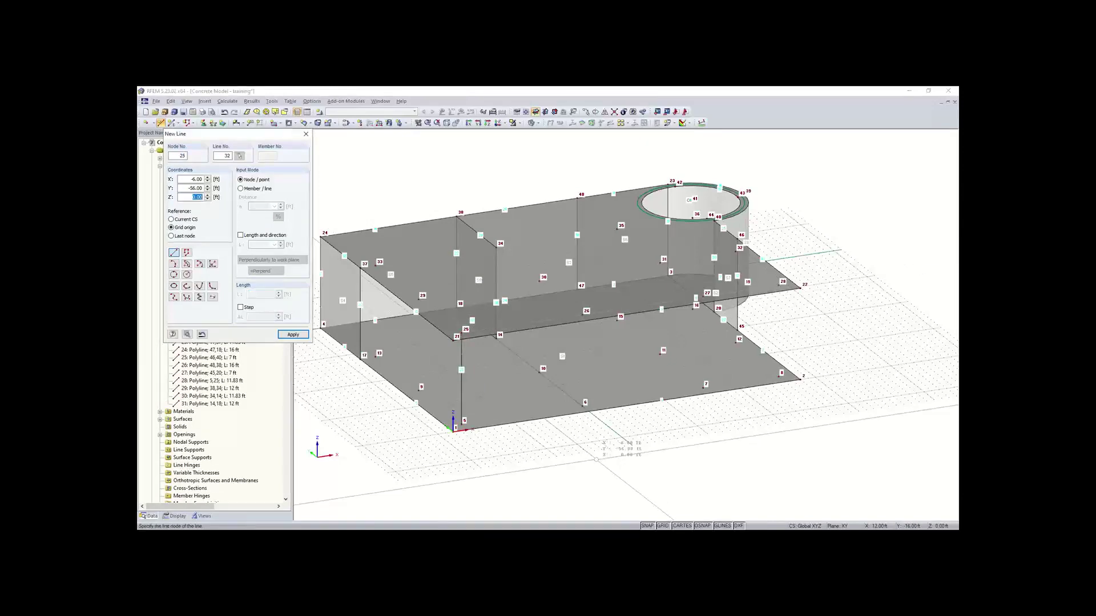
pyautogui.rightClick(597, 459)
pyautogui.moveTo(396, 446)
pyautogui.keyDown('ctrl'); pyautogui.mouseDown(button='middle')
pyautogui.moveTo(436, 419)
pyautogui.moveTo(424, 417)
pyautogui.moveTo(416, 439)
pyautogui.mouseUp(button='middle'); pyautogui.keyUp('ctrl')
pyautogui.rightClick(416, 439)
pyautogui.click(523, 468)
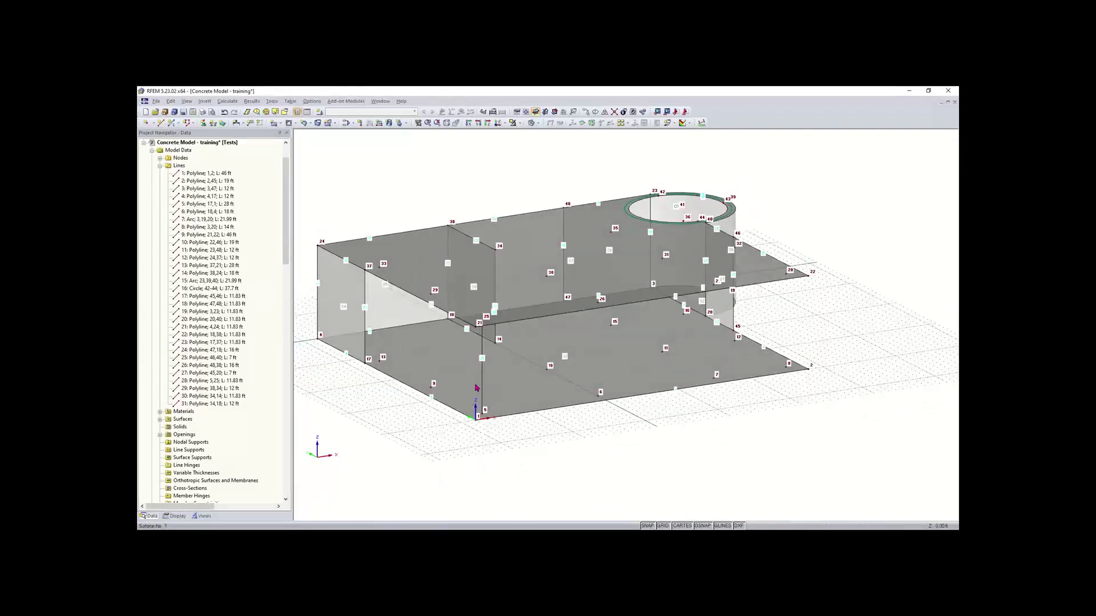
# Edit the vertical line between nodes 5 and 25 and enable a new beam member on it
pyautogui.scroll(2, 485, 400)
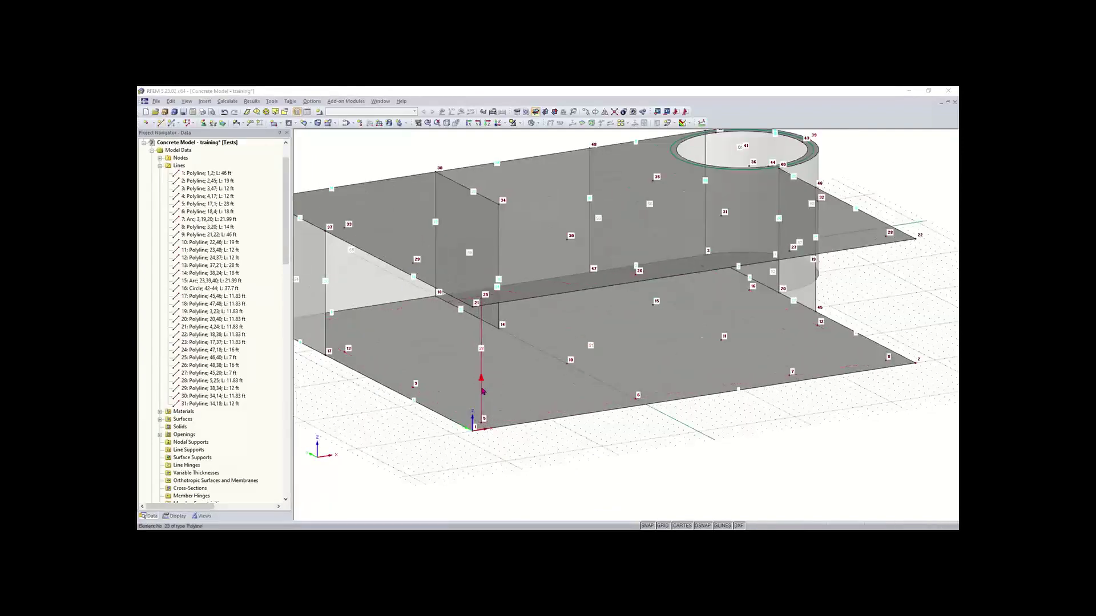
pyautogui.doubleClick(482, 391)
pyautogui.click(450, 214)
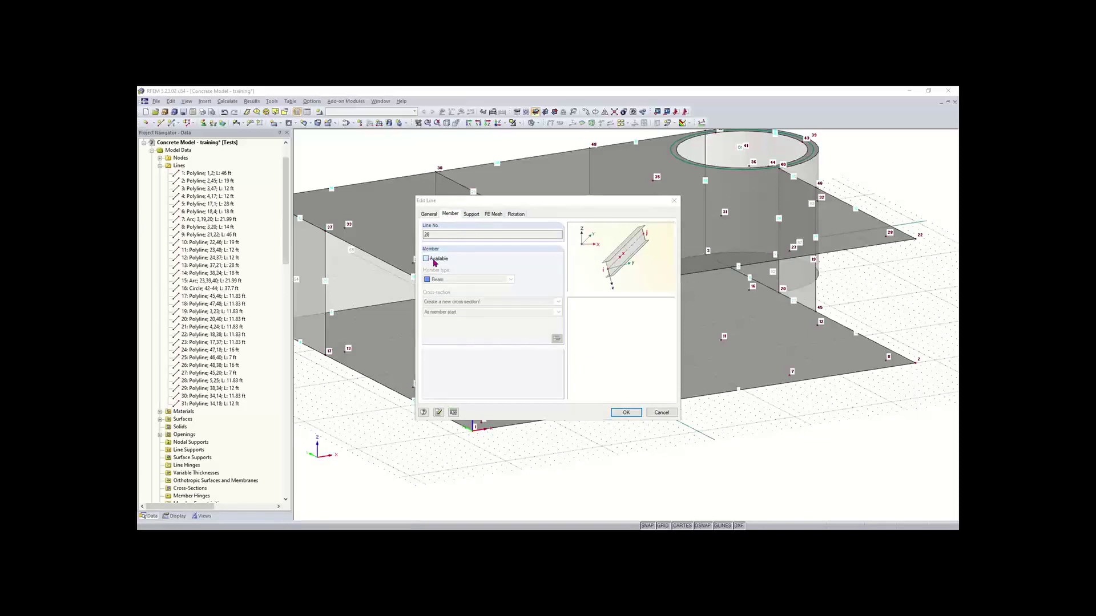
pyautogui.click(432, 260)
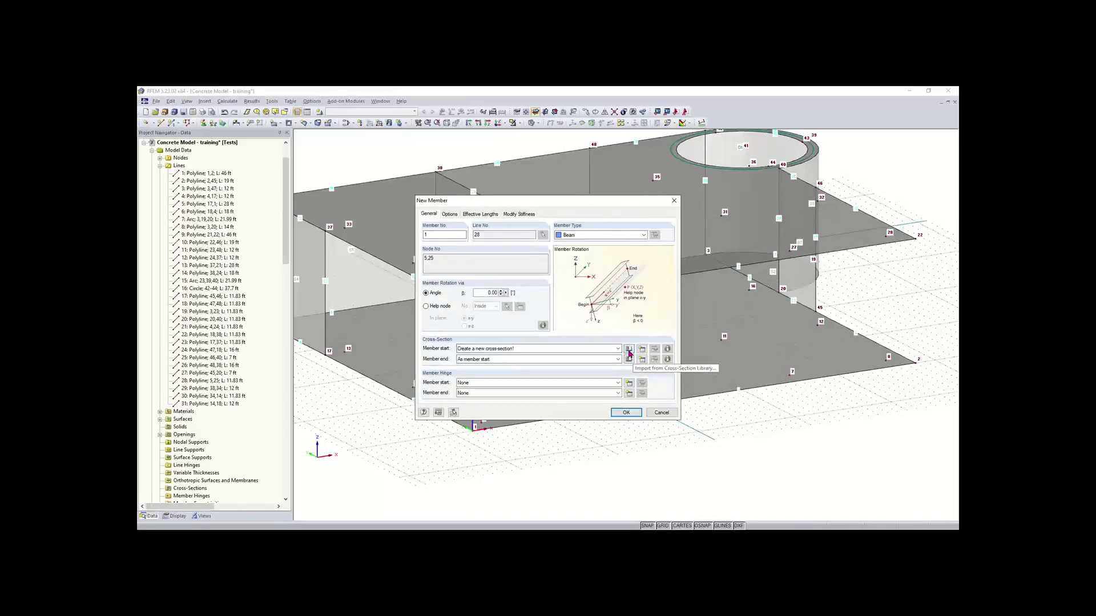
# Define the member's start cross-section as a massive parametric rectangle with b = 14 in and h = 14 in
pyautogui.click(629, 351)
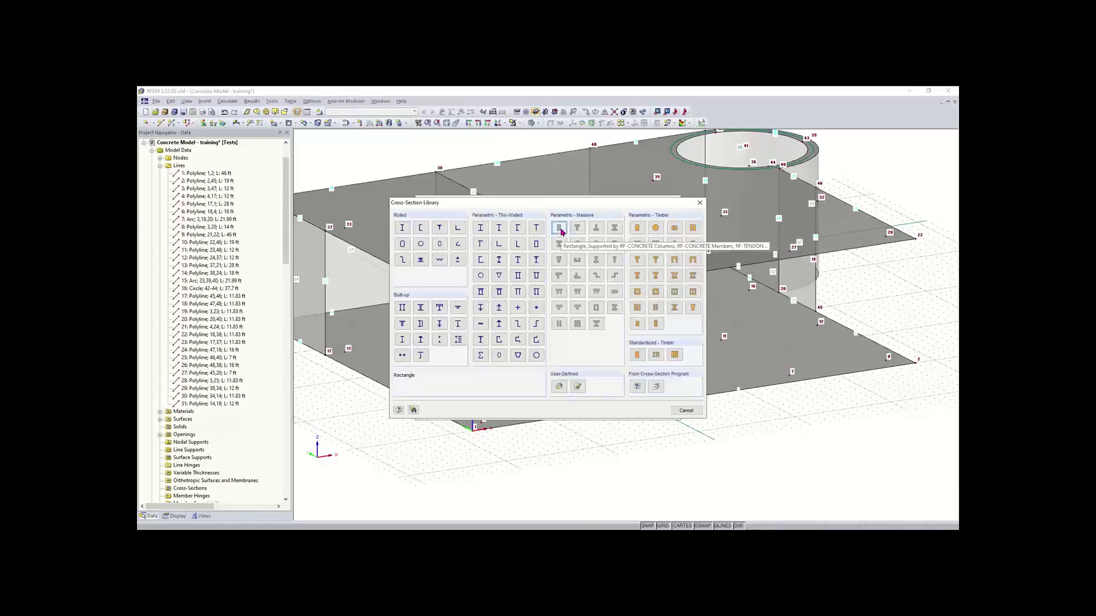
pyautogui.click(560, 228)
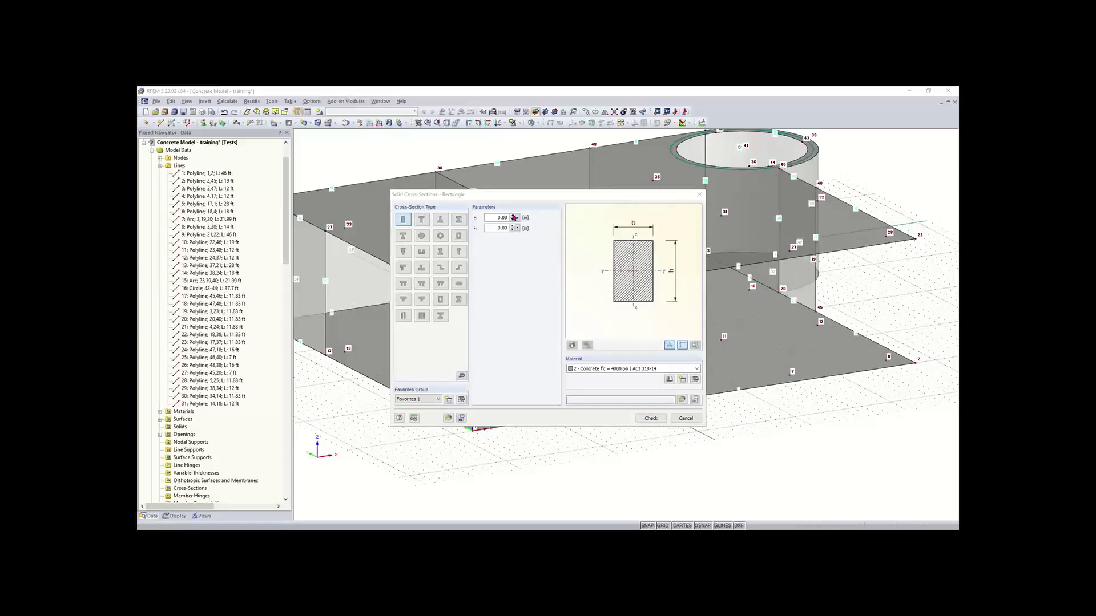
pyautogui.click(494, 218)
pyautogui.write('14')
pyautogui.press('Tab')
pyautogui.write('14')
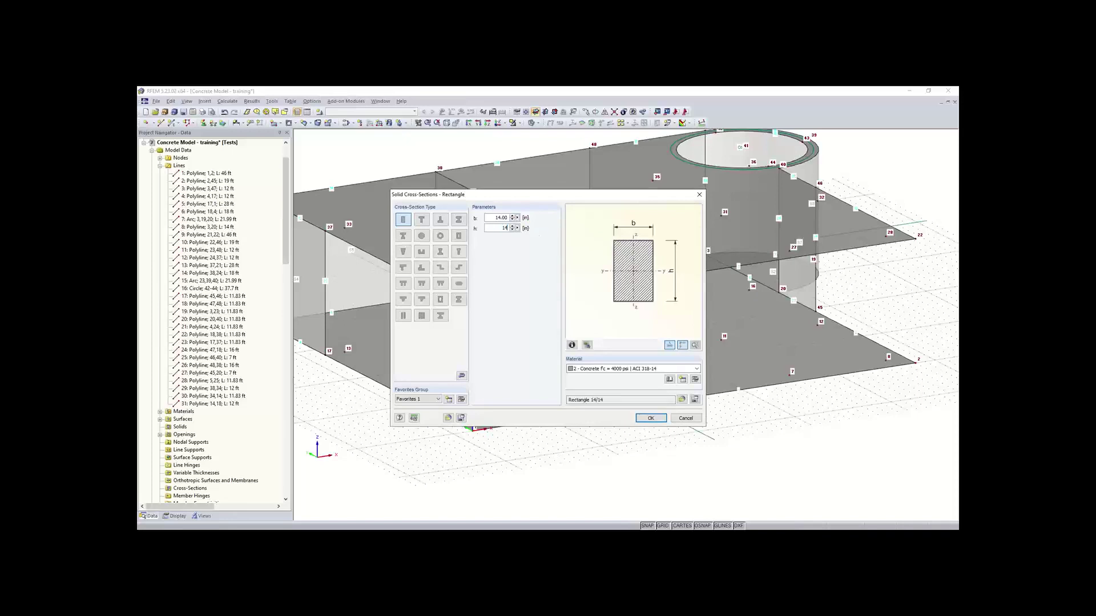
# Assign Concrete f'c = 4000 psi from standard ACI 318-19 to the rectangular cross-section and accept the section
pyautogui.click(682, 380)
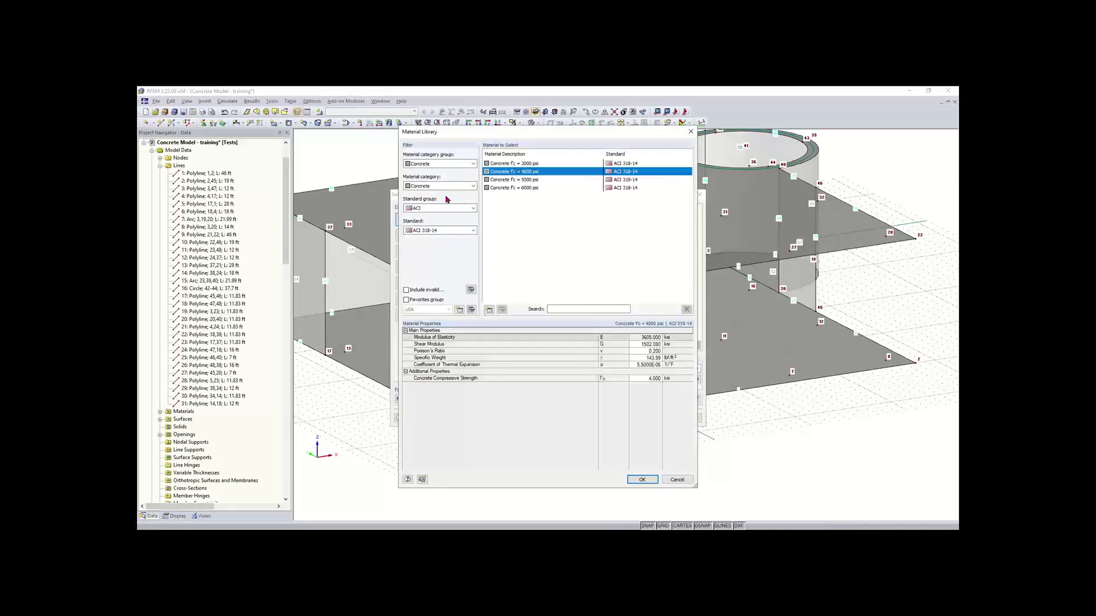
pyautogui.click(434, 232)
pyautogui.click(434, 246)
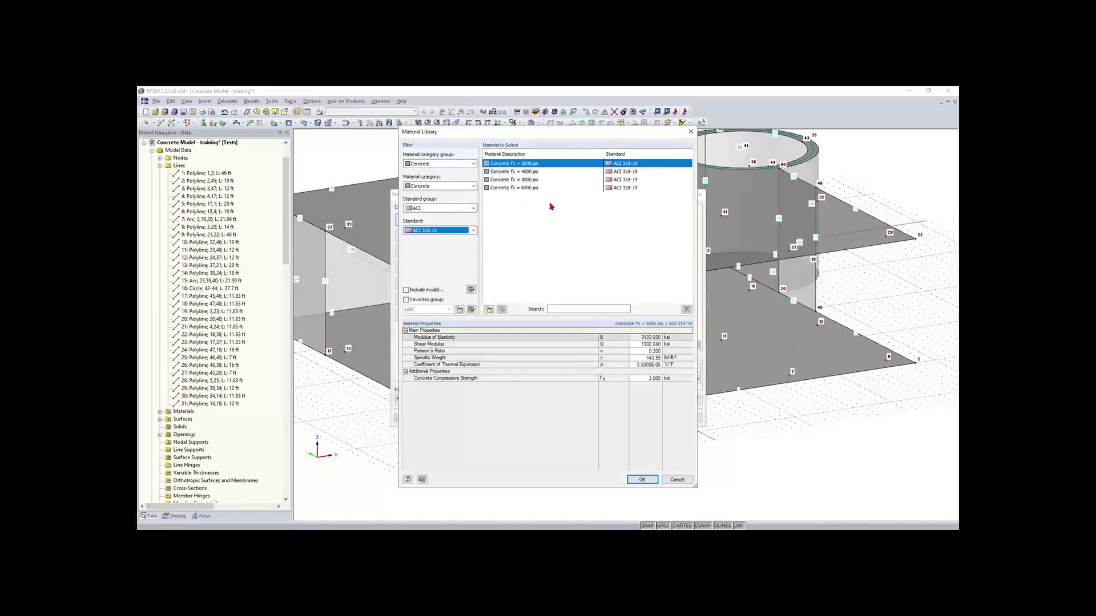
pyautogui.click(530, 172)
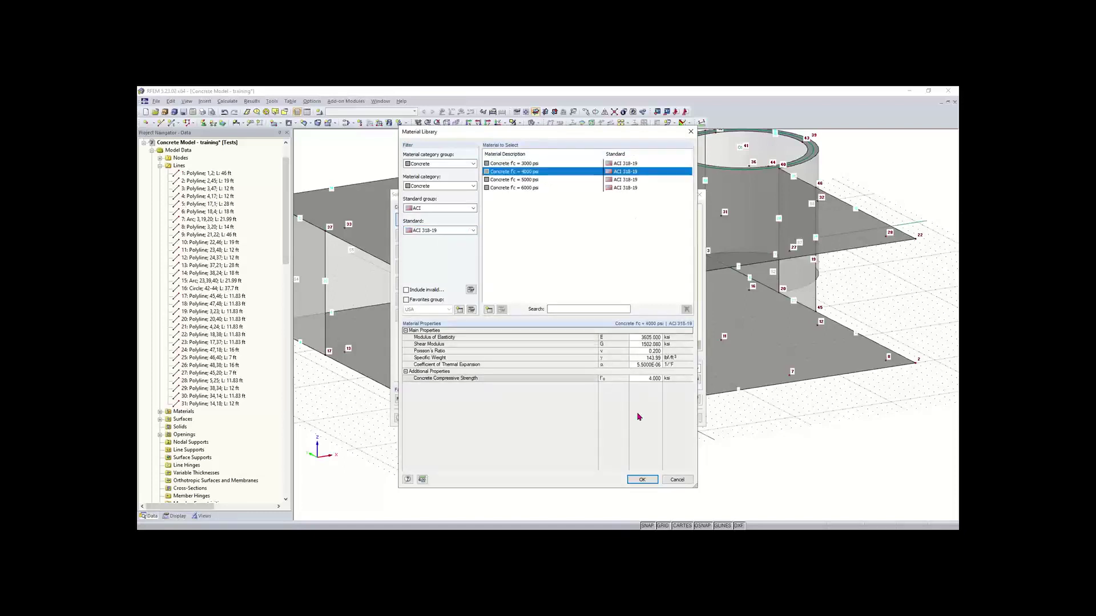
pyautogui.click(642, 479)
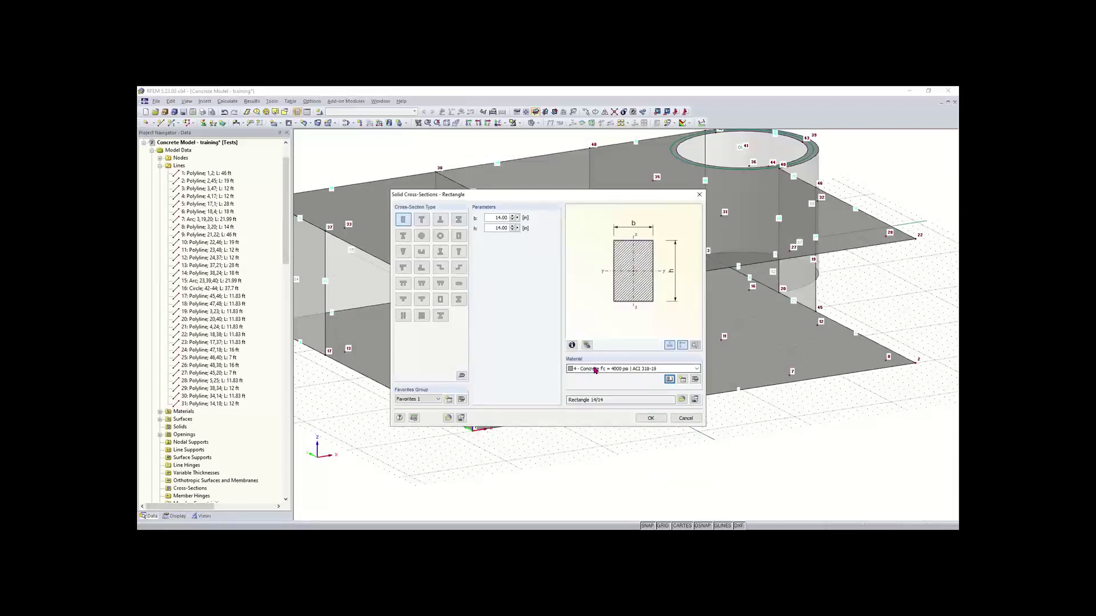
pyautogui.click(650, 419)
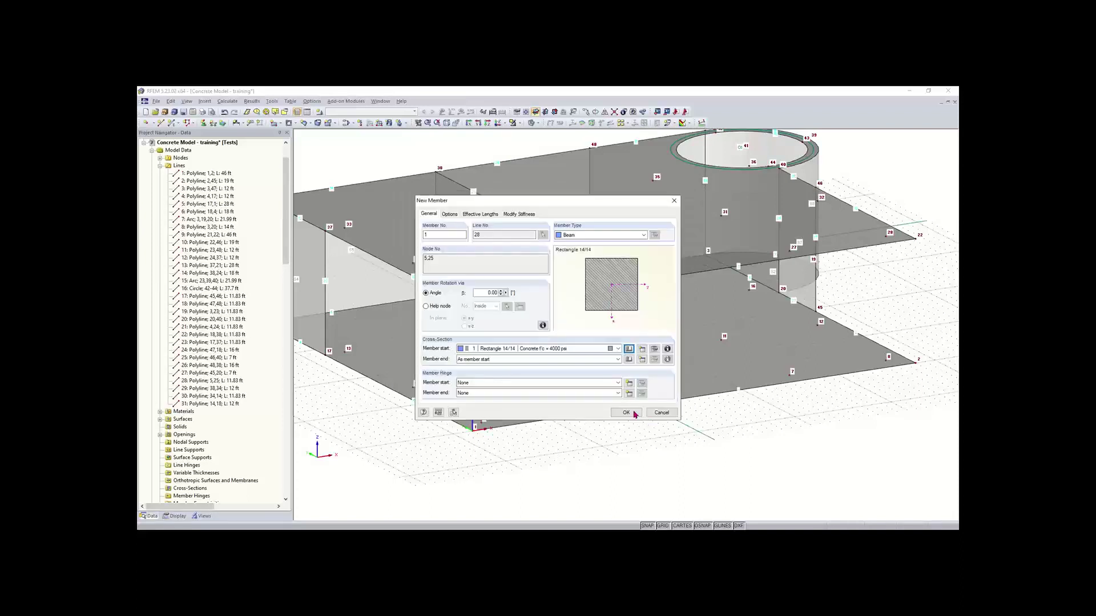
# Accept the beam member with the Rectangle 14/14 section and apply it to the line between nodes 5 and 25
pyautogui.click(627, 412)
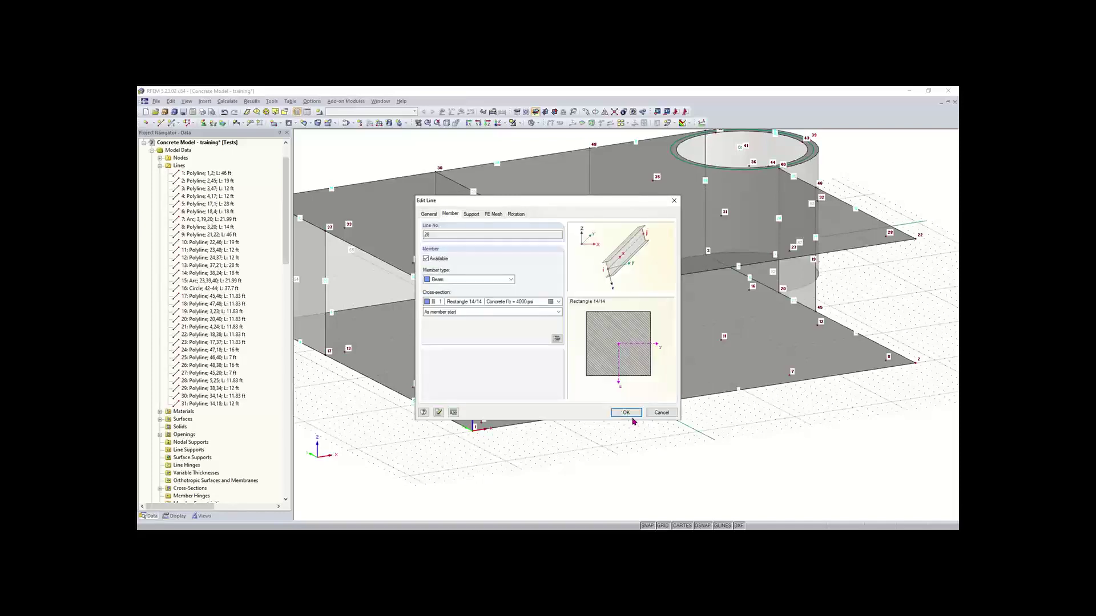
pyautogui.click(626, 412)
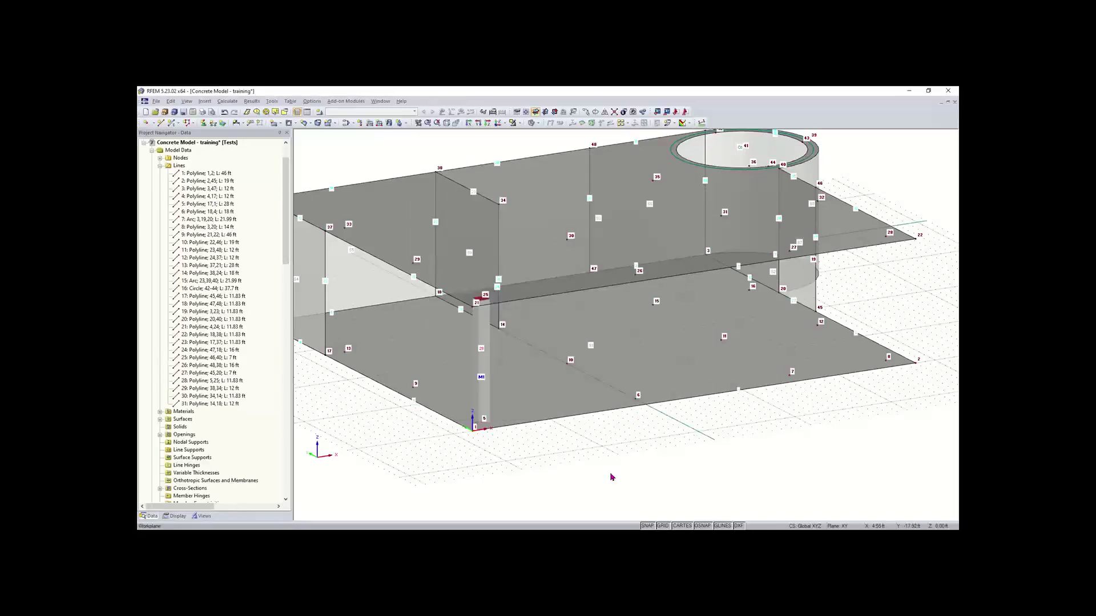
# Inspect the new column between nodes 5 and 25 in the rendered model from several angles
pyautogui.scroll(-1, 487, 403)
pyautogui.moveTo(487, 402); pyautogui.dragTo(462, 386, button='middle')
pyautogui.keyDown('ctrl'); pyautogui.moveTo(462, 386); pyautogui.dragTo(438, 388, button='middle'); pyautogui.keyUp('ctrl')
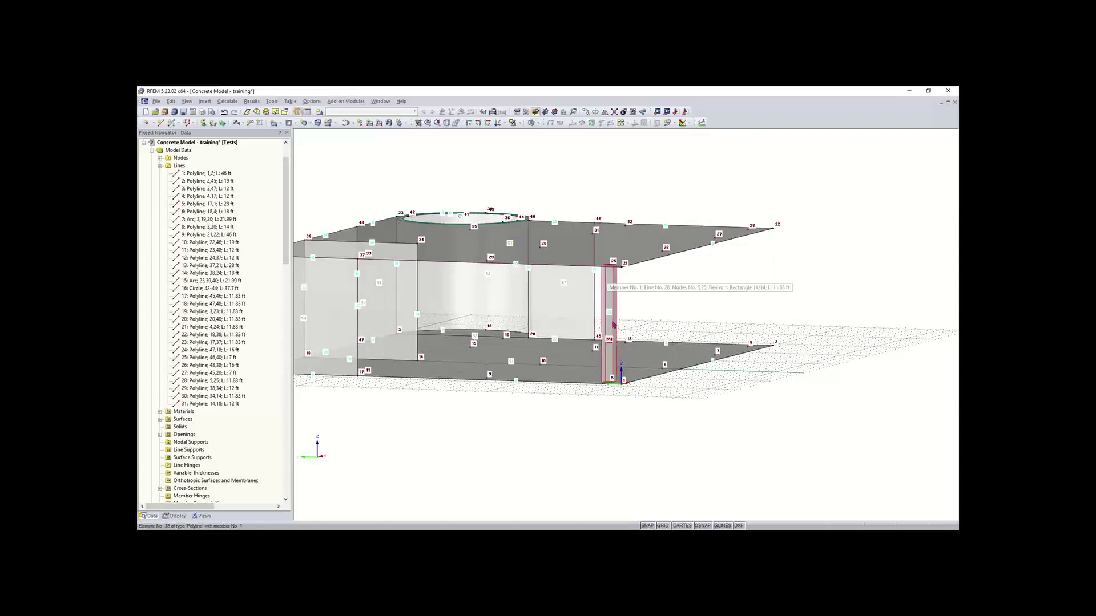
pyautogui.scroll(1, 612, 322)
pyautogui.keyDown('ctrl'); pyautogui.moveTo(732, 311); pyautogui.dragTo(617, 346, button='middle'); pyautogui.keyUp('ctrl')
pyautogui.rightClick(616, 346)
pyautogui.click(621, 456)
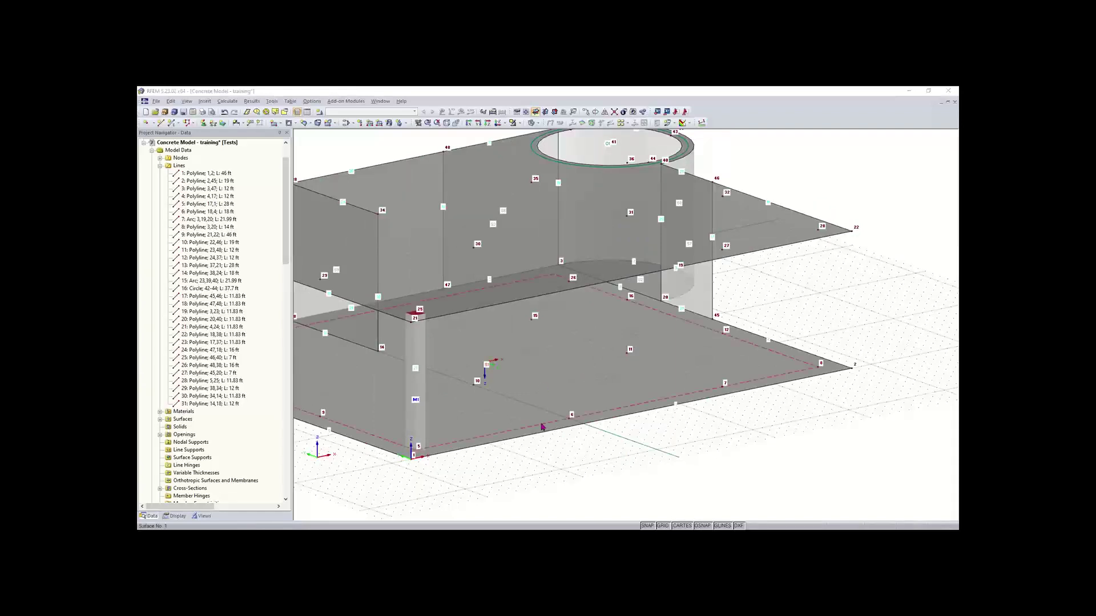
pyautogui.scroll(-3, 562, 394)
pyautogui.moveTo(562, 393); pyautogui.dragTo(574, 342, button='middle')
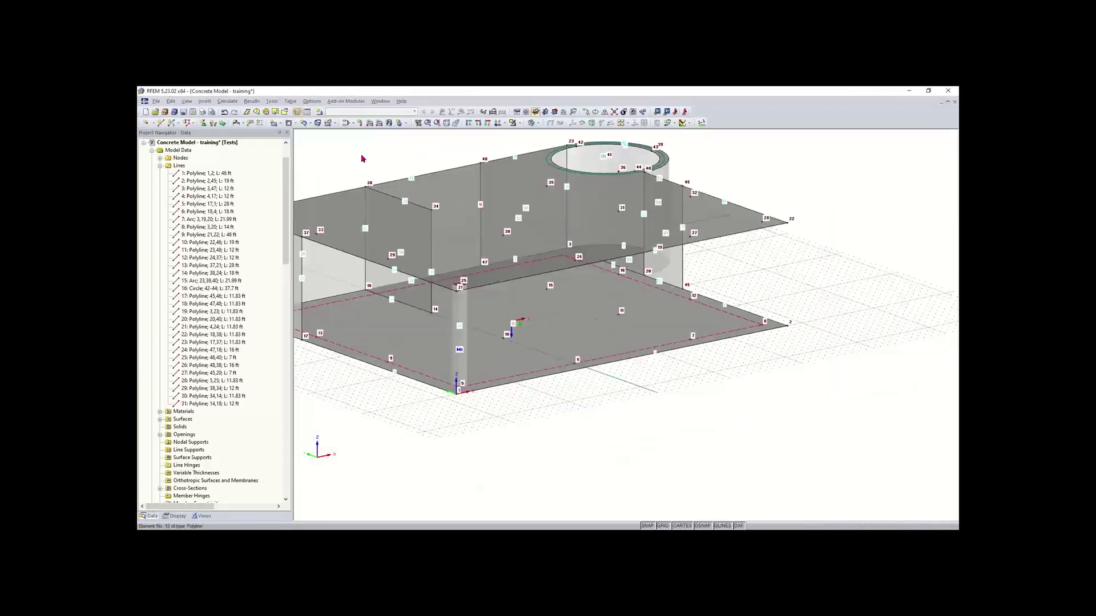
# Review the Rectangle 14/14 entry and its section properties in the cross-sections table, and hide the tables again
pyautogui.click(308, 112)
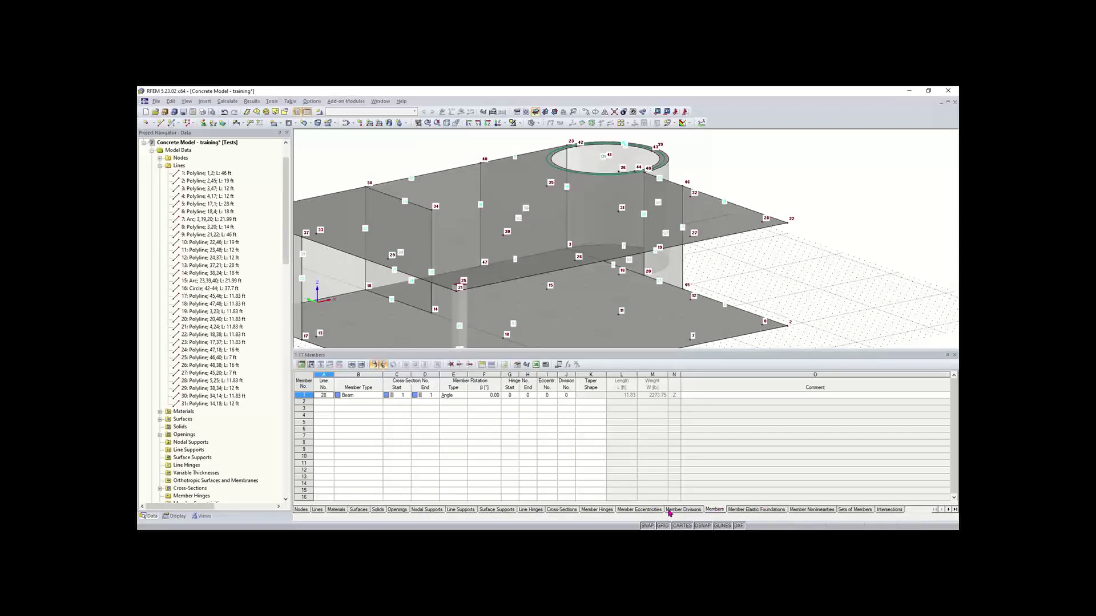
pyautogui.click(556, 511)
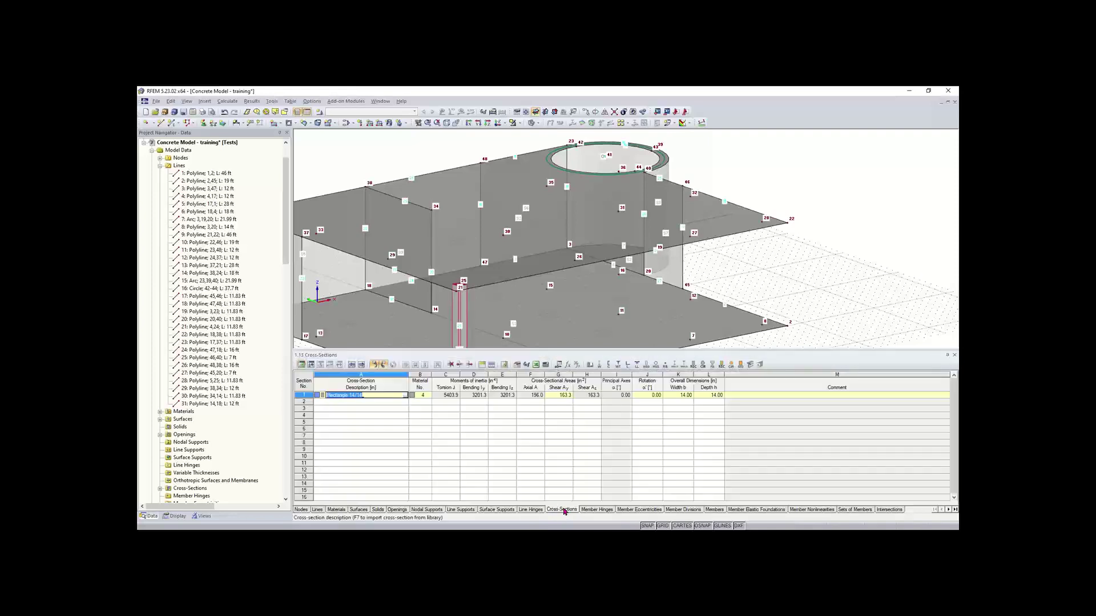
pyautogui.click(360, 415)
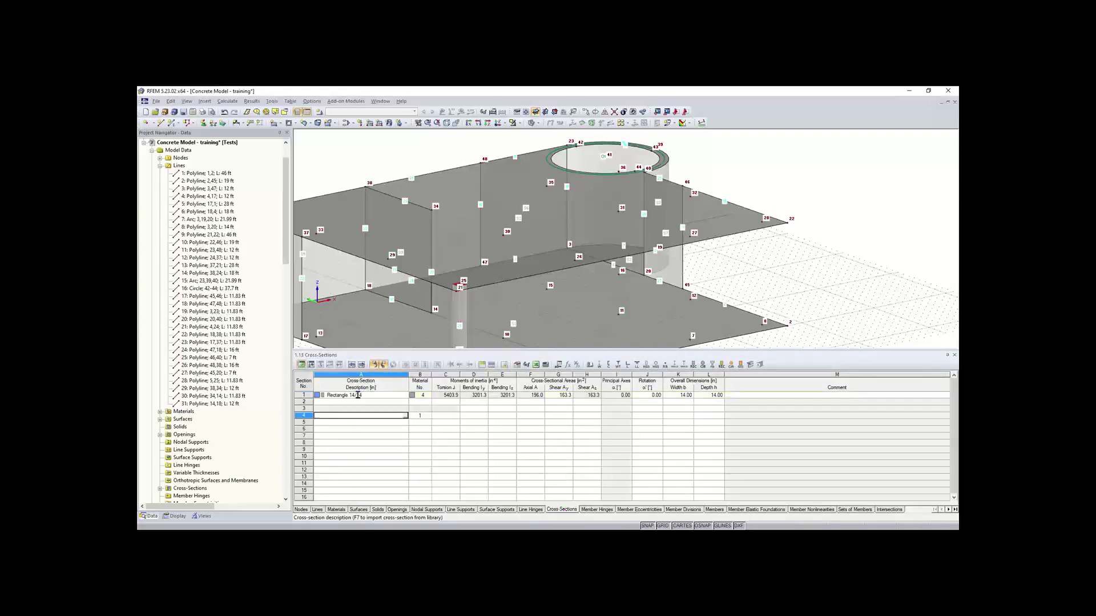
pyautogui.click(396, 395)
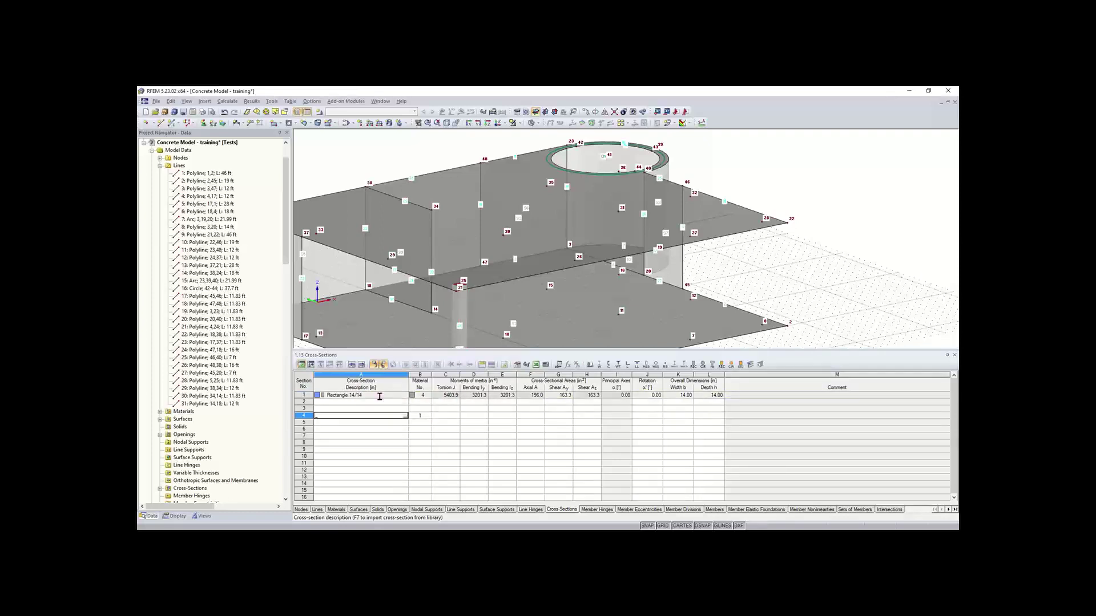
pyautogui.click(449, 396)
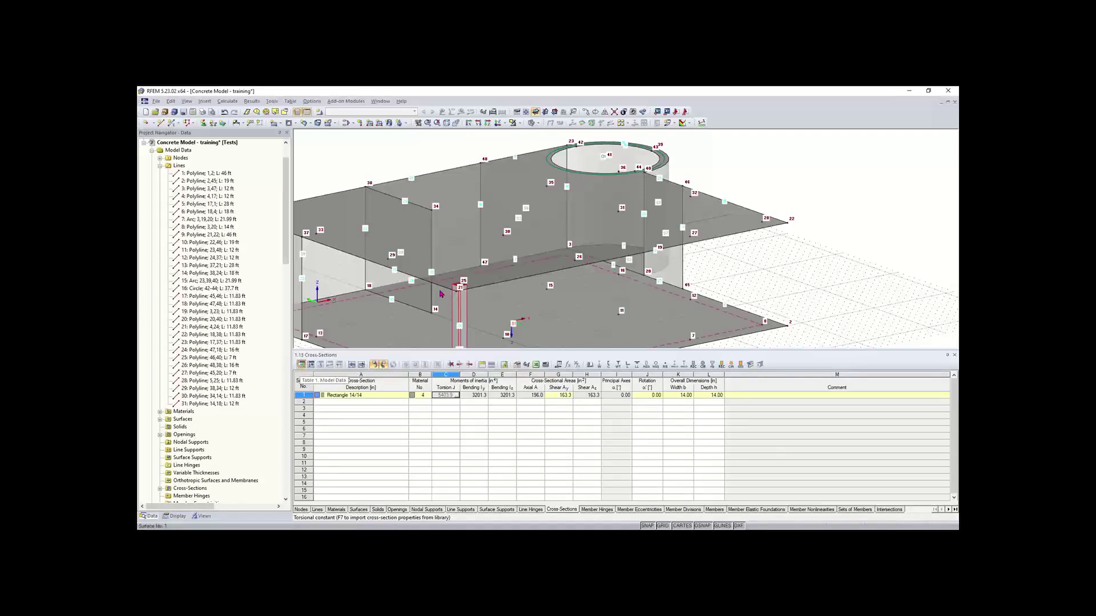
pyautogui.scroll(-3, 440, 294)
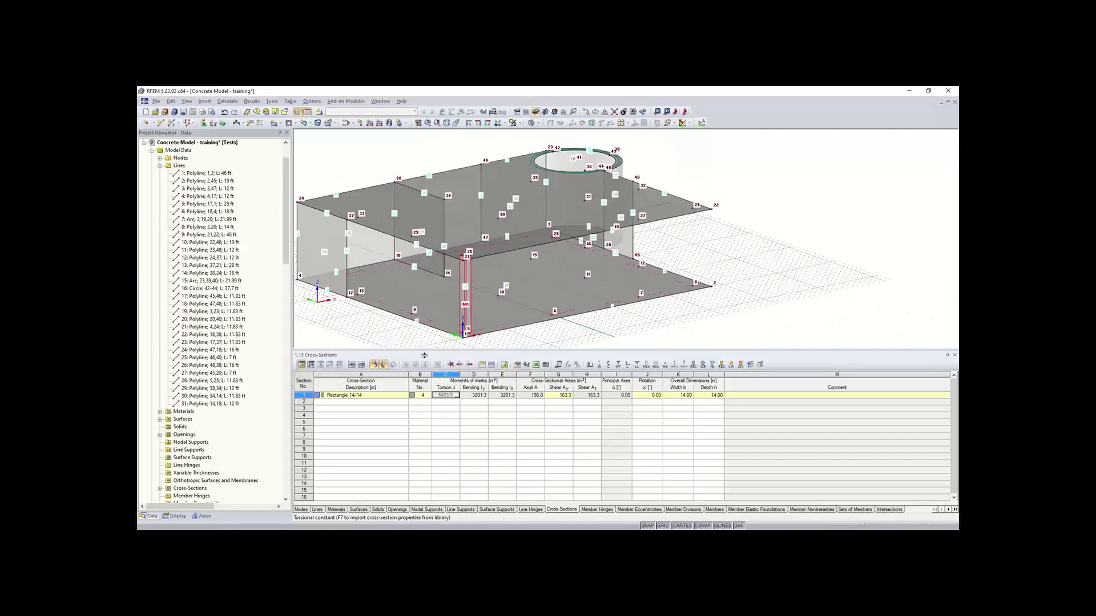
pyautogui.moveTo(421, 351); pyautogui.dragTo(421, 374)
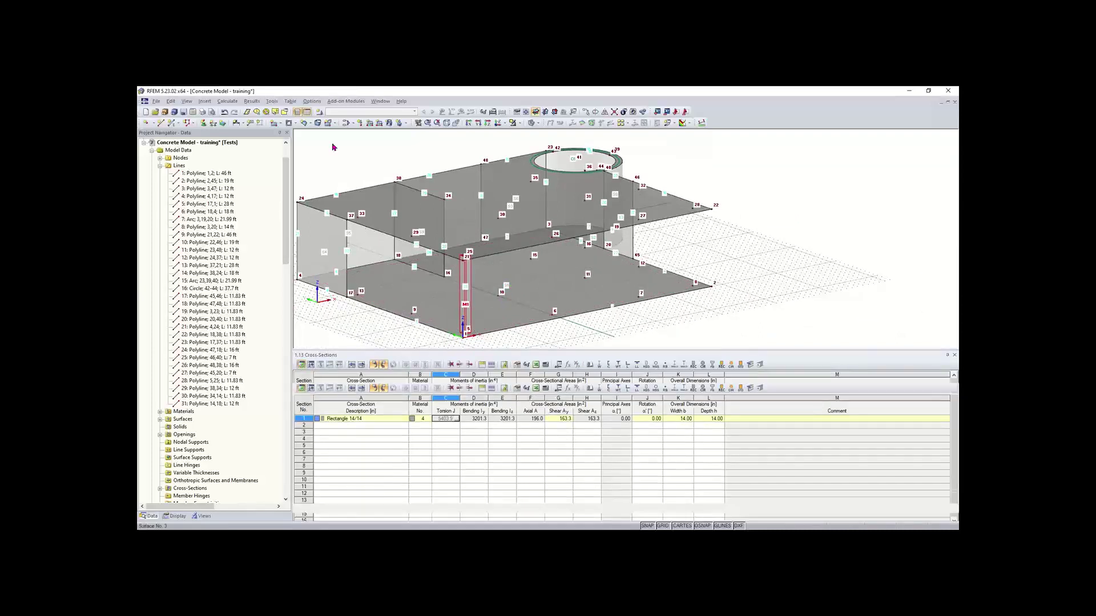
pyautogui.click(306, 112)
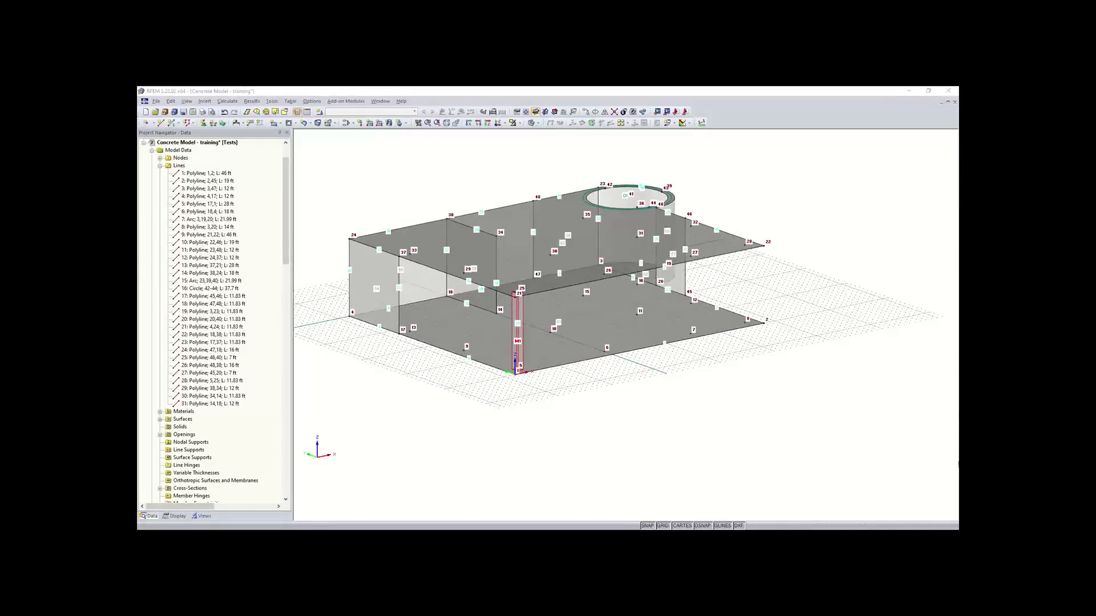
# Copy the column at node 5 to nodes 6, 7 and 8 along the front edge of the lower slab
pyautogui.click(650, 379)
pyautogui.keyDown('ctrl'); pyautogui.moveTo(644, 378); pyautogui.dragTo(625, 381, button='middle'); pyautogui.keyUp('ctrl')
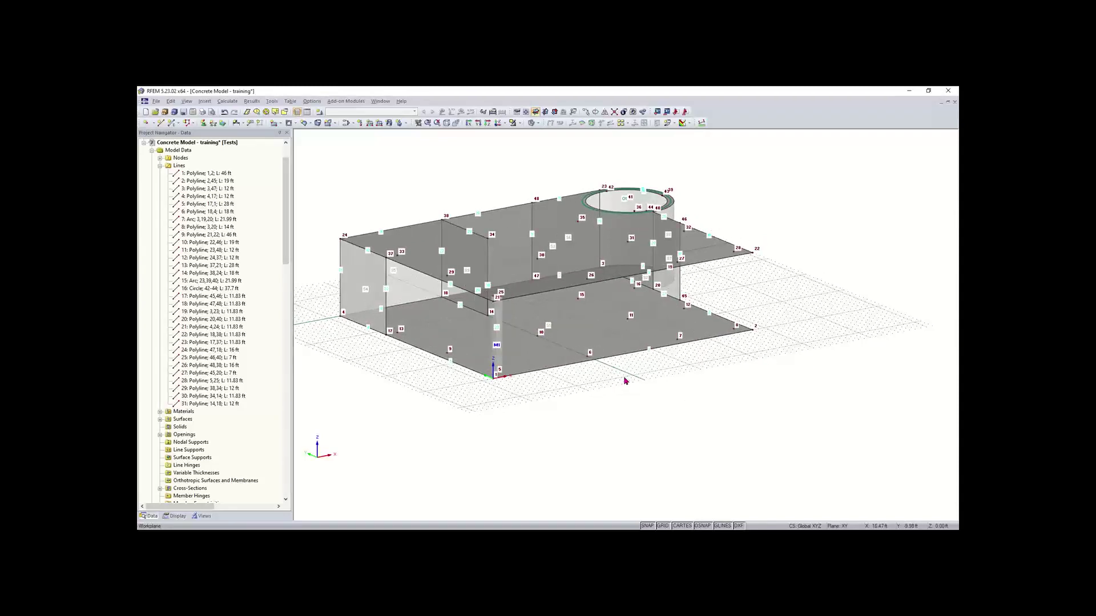
pyautogui.scroll(2, 584, 421)
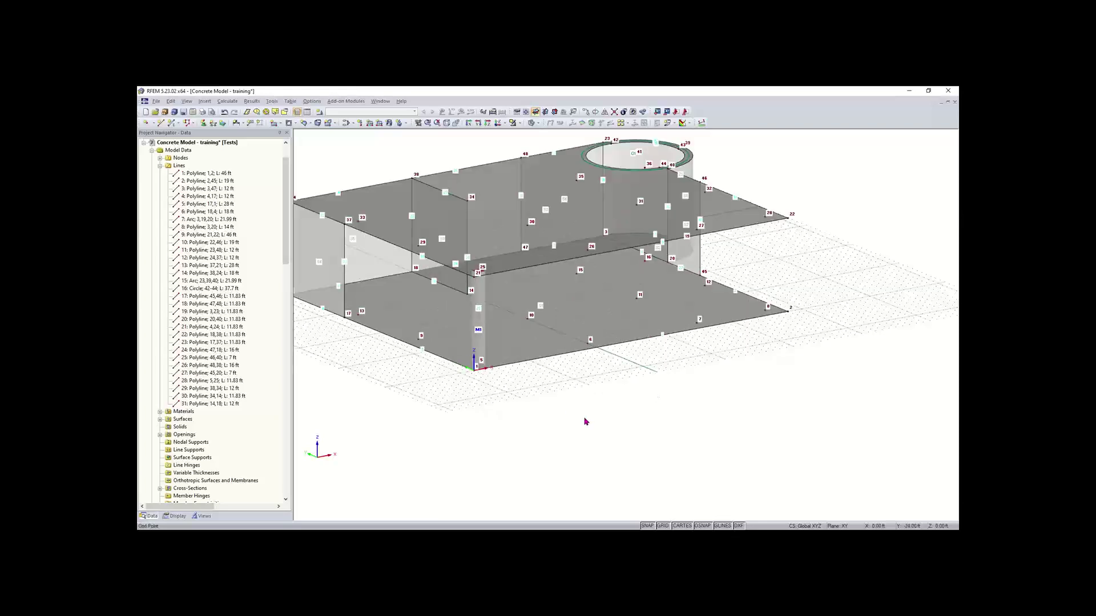
pyautogui.click(474, 340)
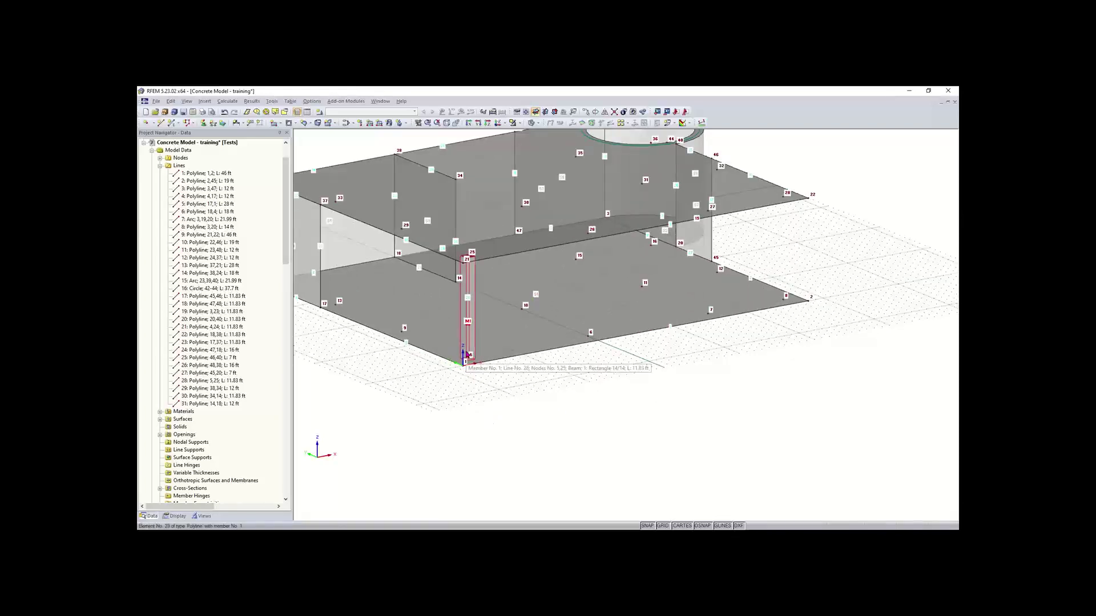
pyautogui.moveTo(468, 363); pyautogui.dragTo(785, 300)
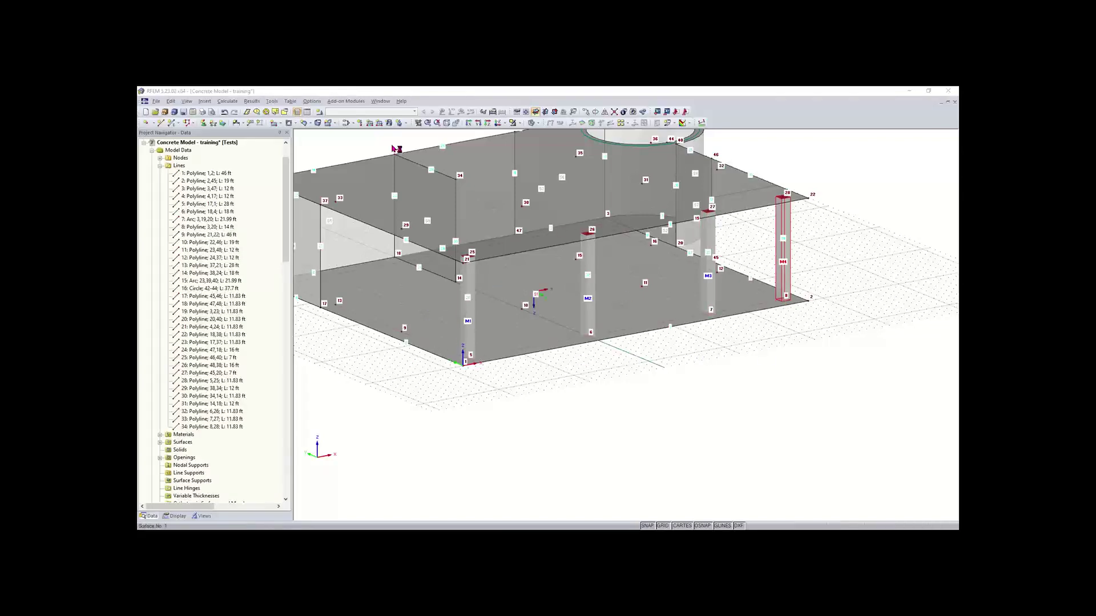
# Select all members with the cross-section Rectangle 14/14, Concrete f'c = 4000 psi using a special selection
pyautogui.click(286, 113)
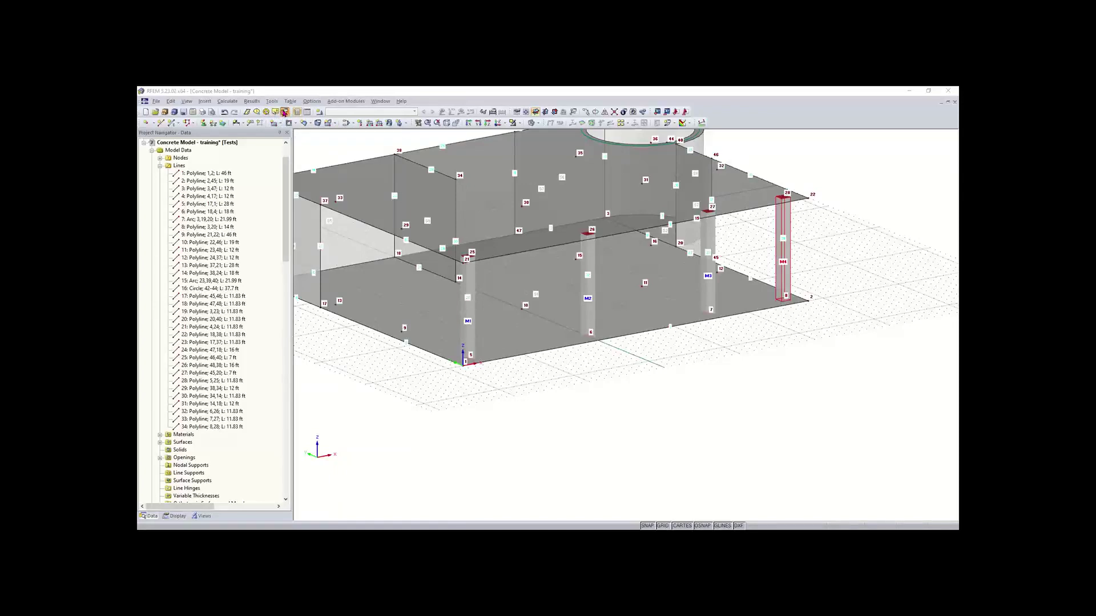
pyautogui.click(284, 113)
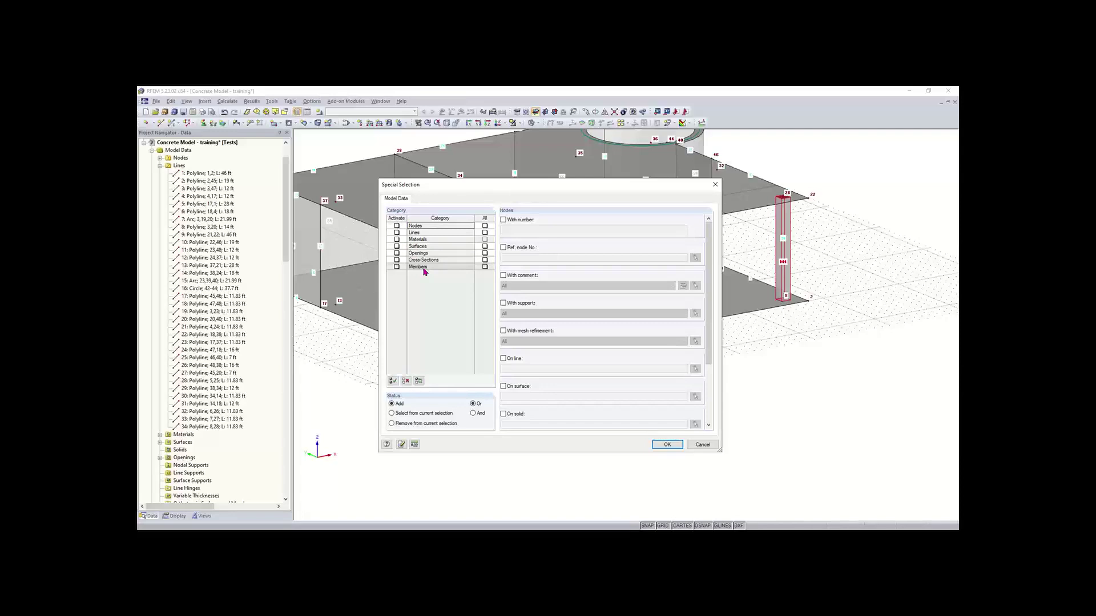
pyautogui.click(397, 267)
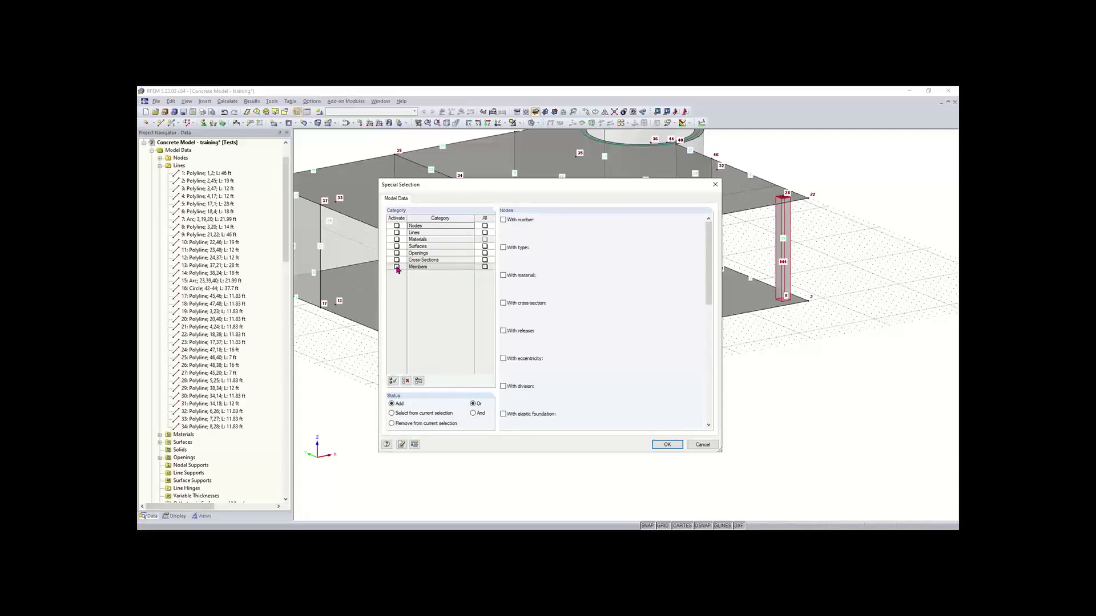
pyautogui.click(396, 267)
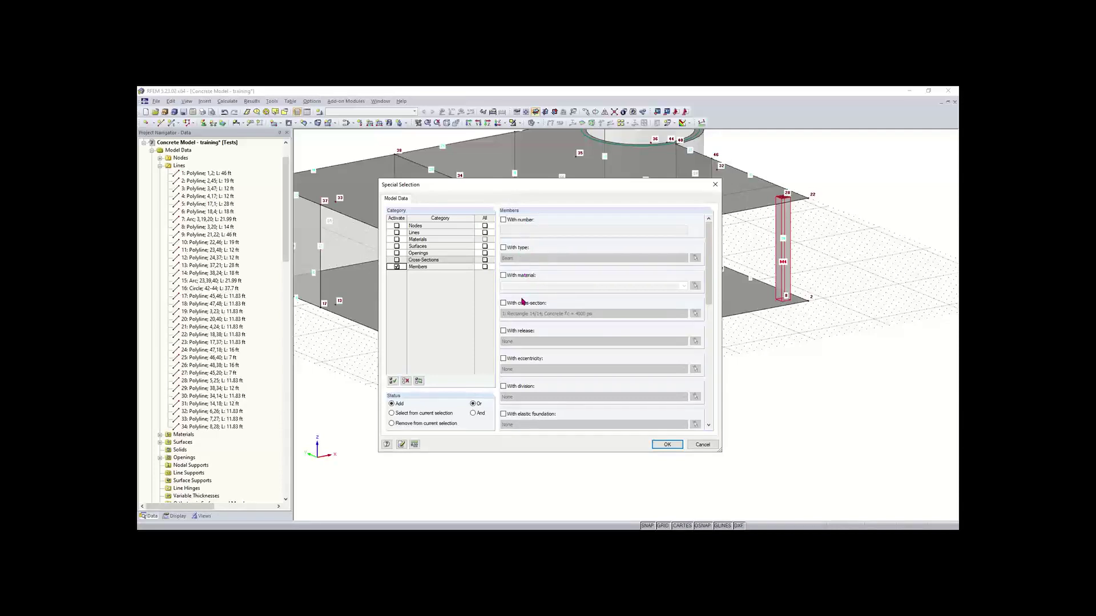
pyautogui.click(503, 304)
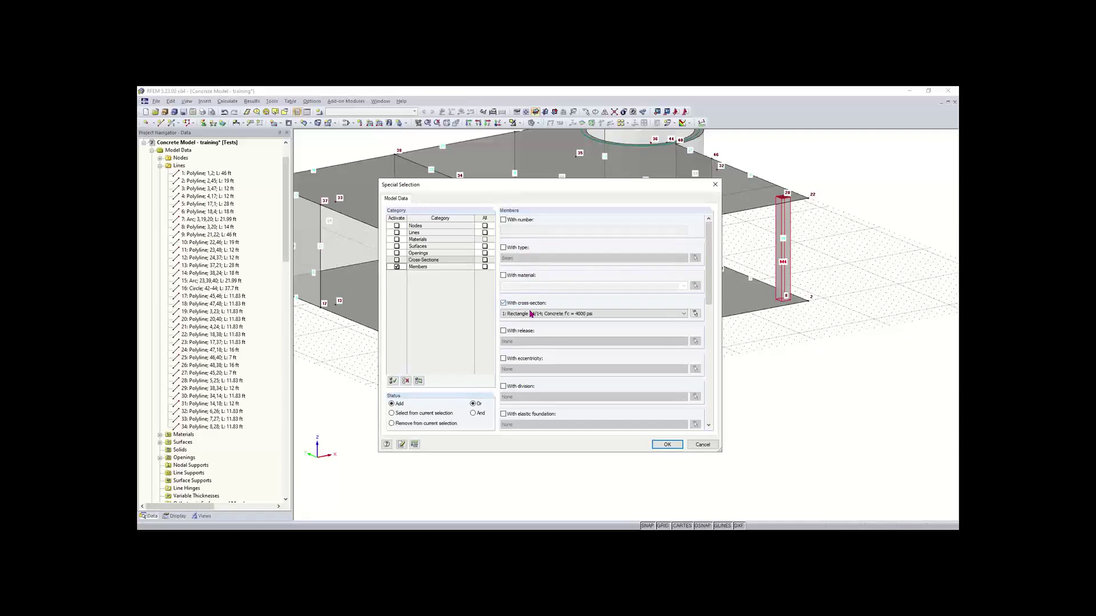
pyautogui.click(585, 316)
pyautogui.click(583, 318)
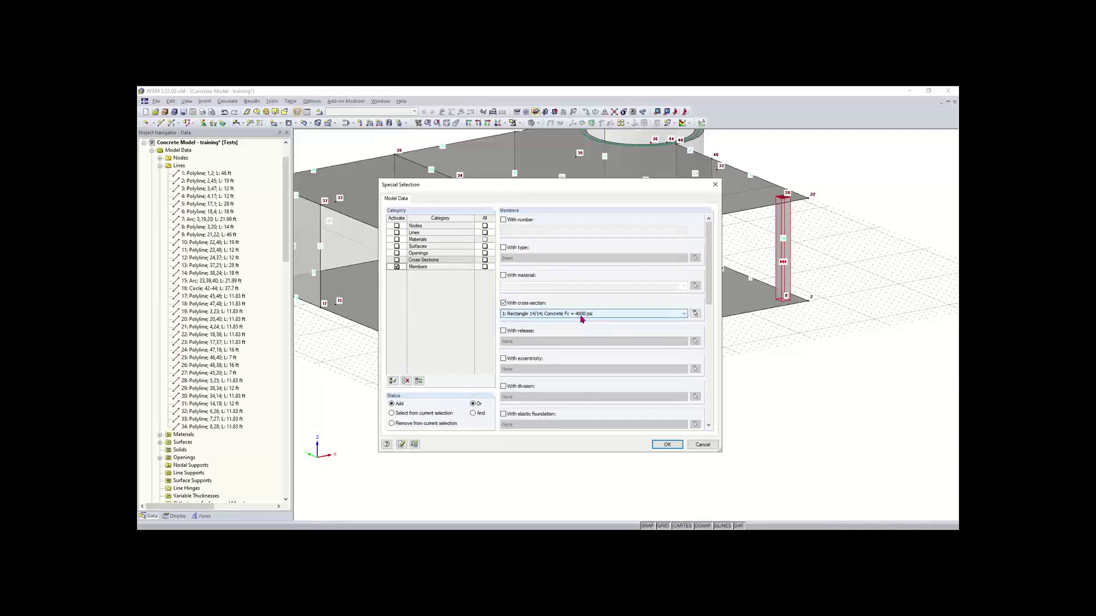
pyautogui.click(666, 445)
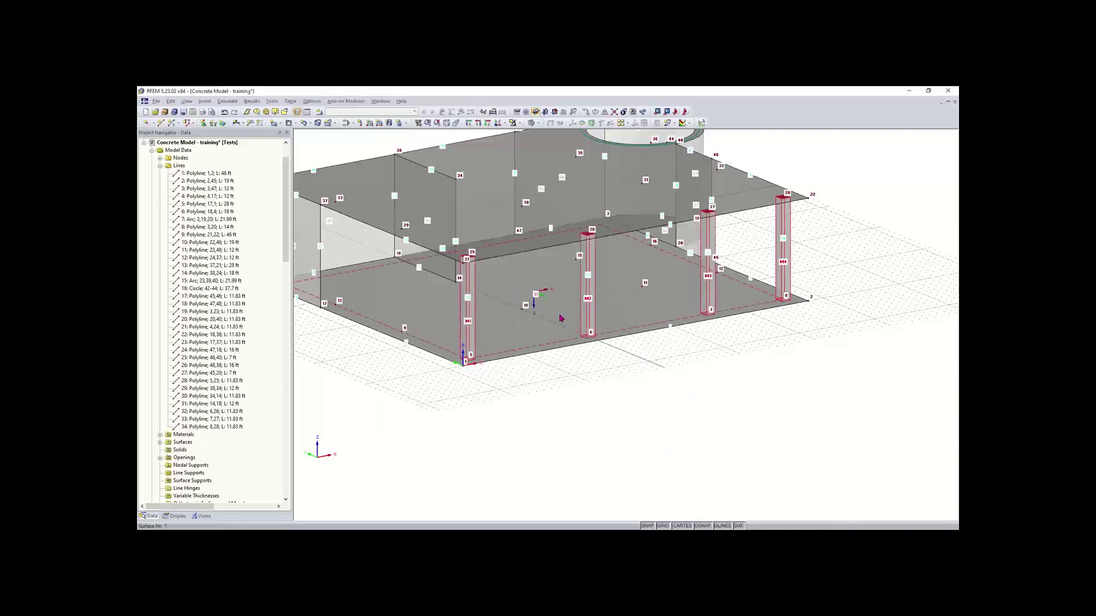
# Copy the row of four selected columns from node 5 to node 9, and clear the selection
pyautogui.scroll(-1, 559, 320)
pyautogui.moveTo(588, 401); pyautogui.dragTo(609, 449, button='middle')
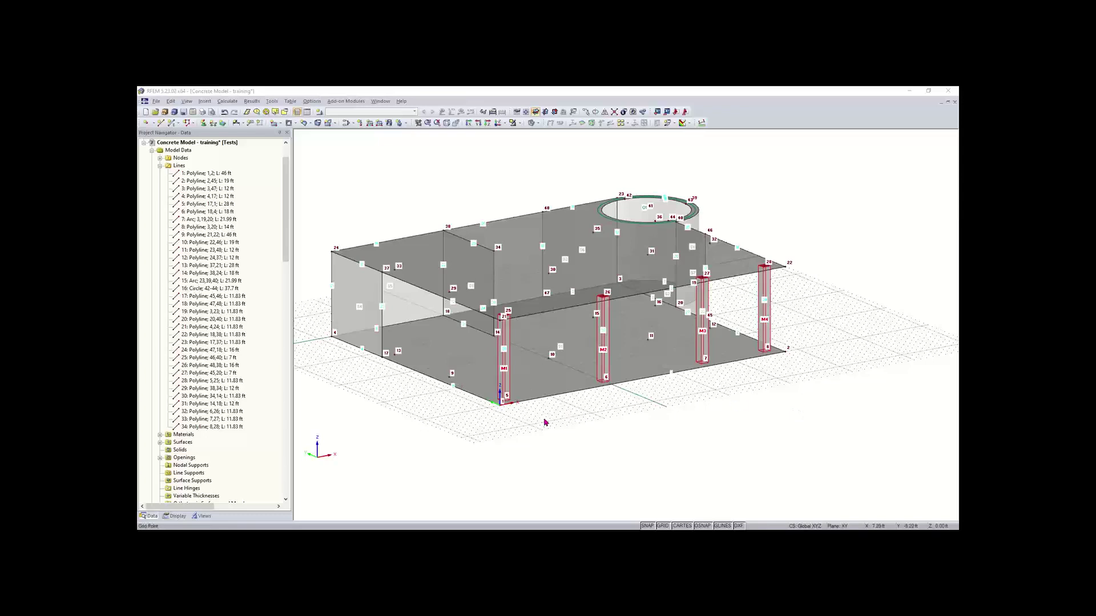
pyautogui.click(504, 400)
pyautogui.keyDown('ctrl'); pyautogui.moveTo(457, 379); pyautogui.dragTo(449, 377); pyautogui.keyUp('ctrl')
pyautogui.click(456, 452)
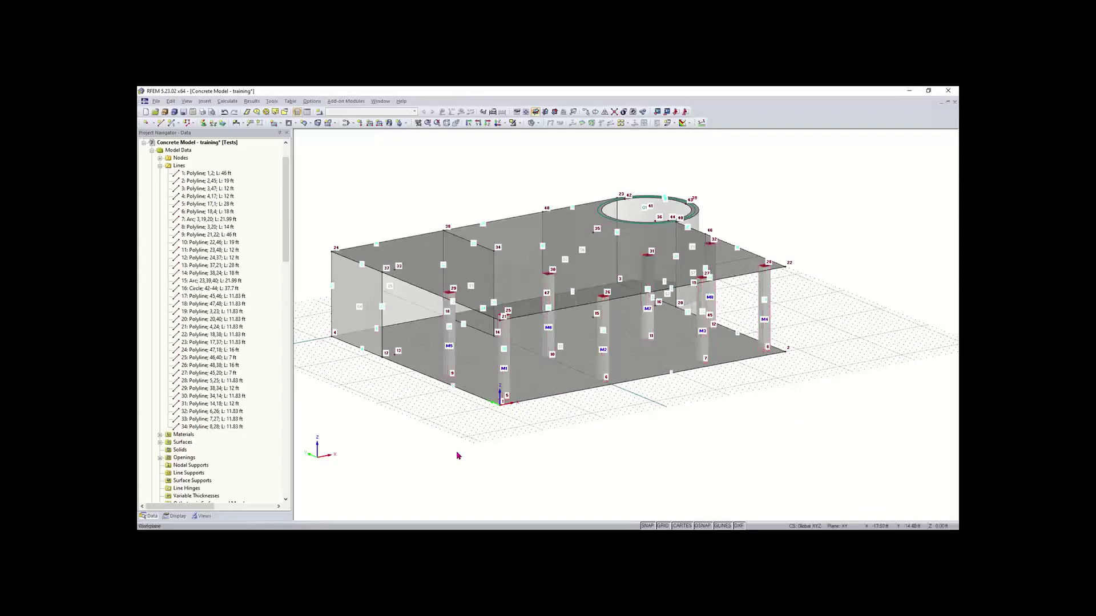
# Copy one of the columns to node 15 so that it spans up to node 35 on the upper slab
pyautogui.keyDown('ctrl'); pyautogui.moveTo(662, 412); pyautogui.dragTo(595, 443, button='middle'); pyautogui.keyUp('ctrl')
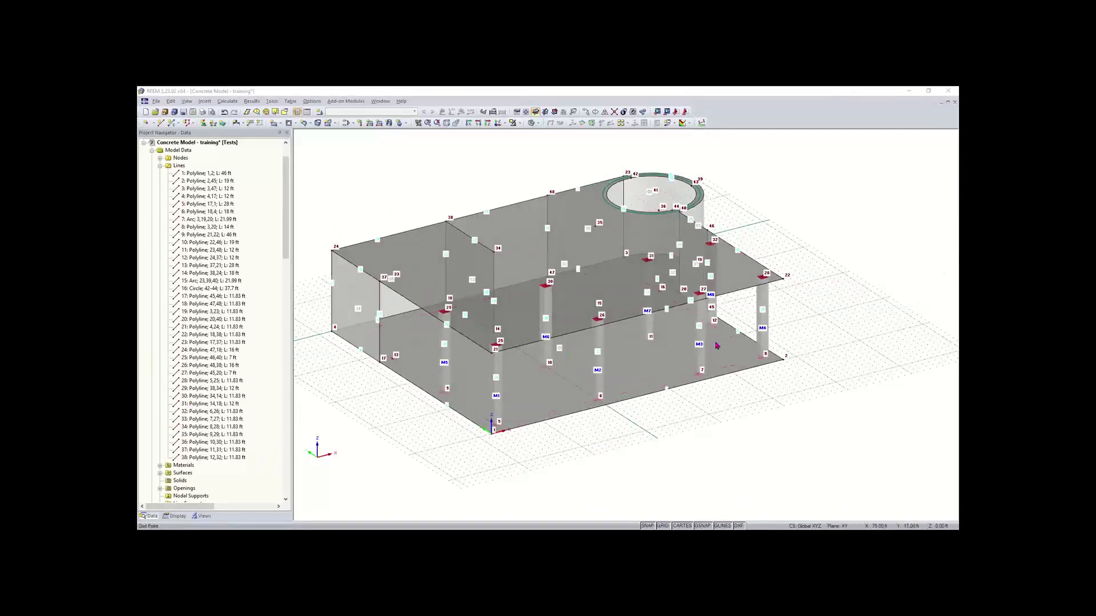
pyautogui.scroll(4, 815, 296)
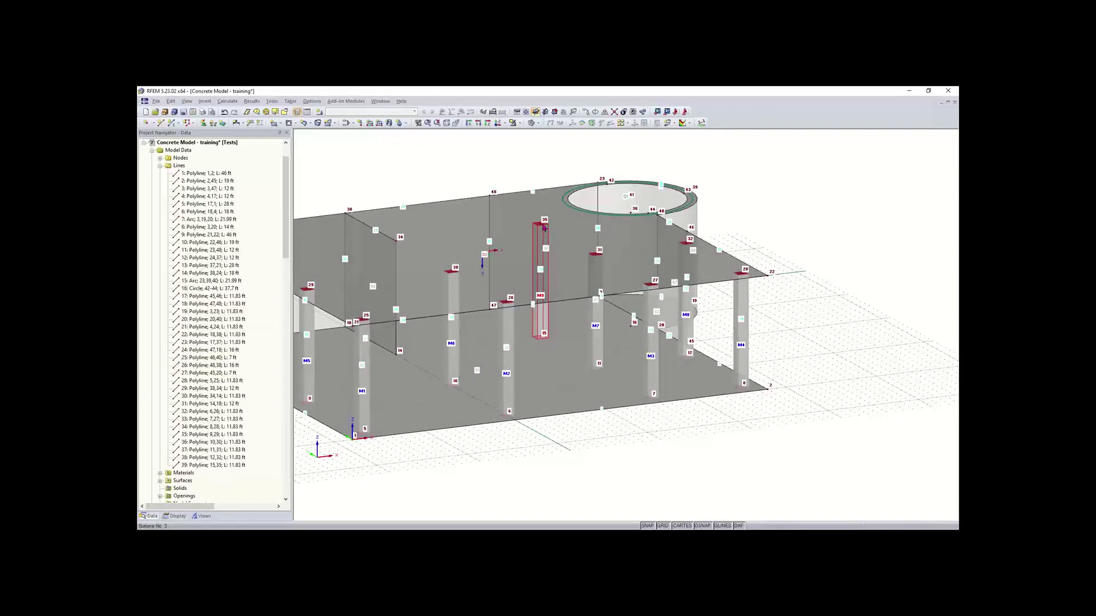
pyautogui.scroll(-1, 582, 354)
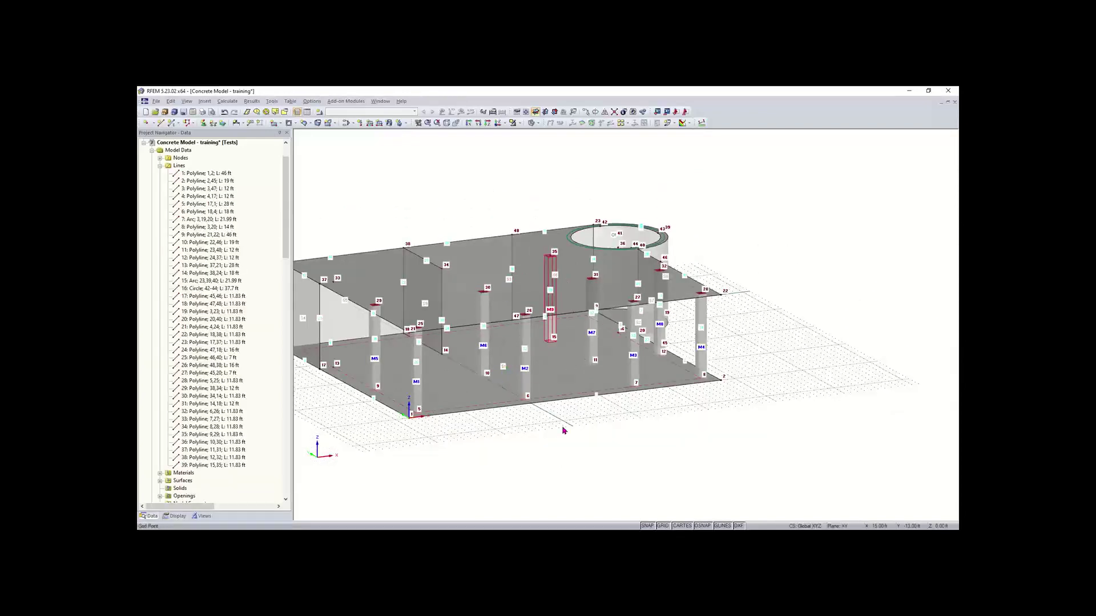
pyautogui.scroll(-1, 564, 427)
pyautogui.moveTo(582, 418); pyautogui.dragTo(604, 402, button='middle')
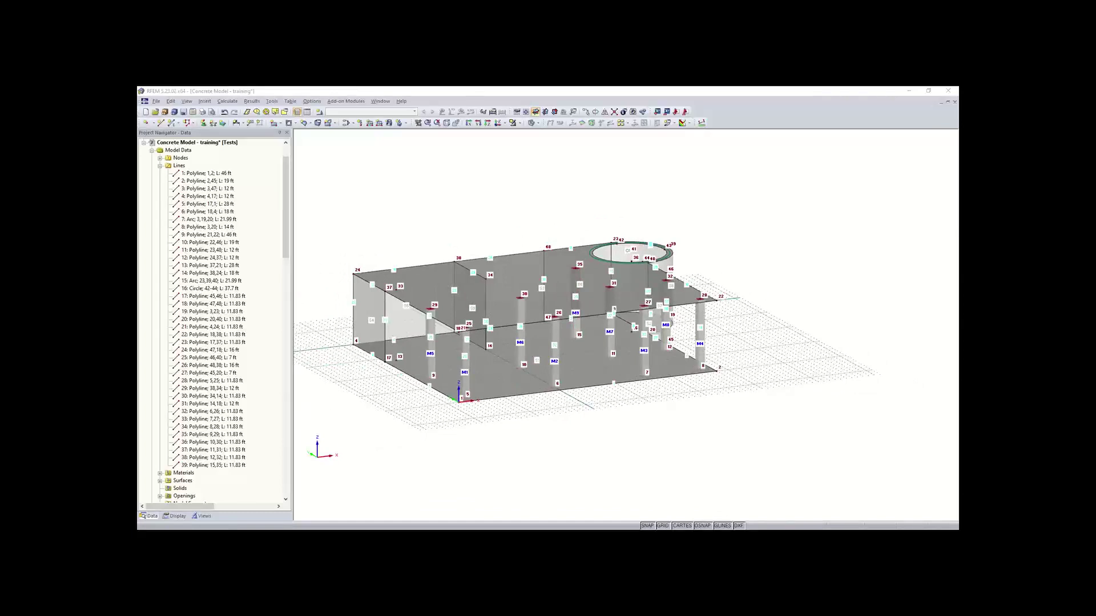
# Delete node 33 beside node 37 near the edge of the upper slab
pyautogui.keyDown('ctrl'); pyautogui.moveTo(336, 250); pyautogui.dragTo(378, 313, button='middle'); pyautogui.keyUp('ctrl')
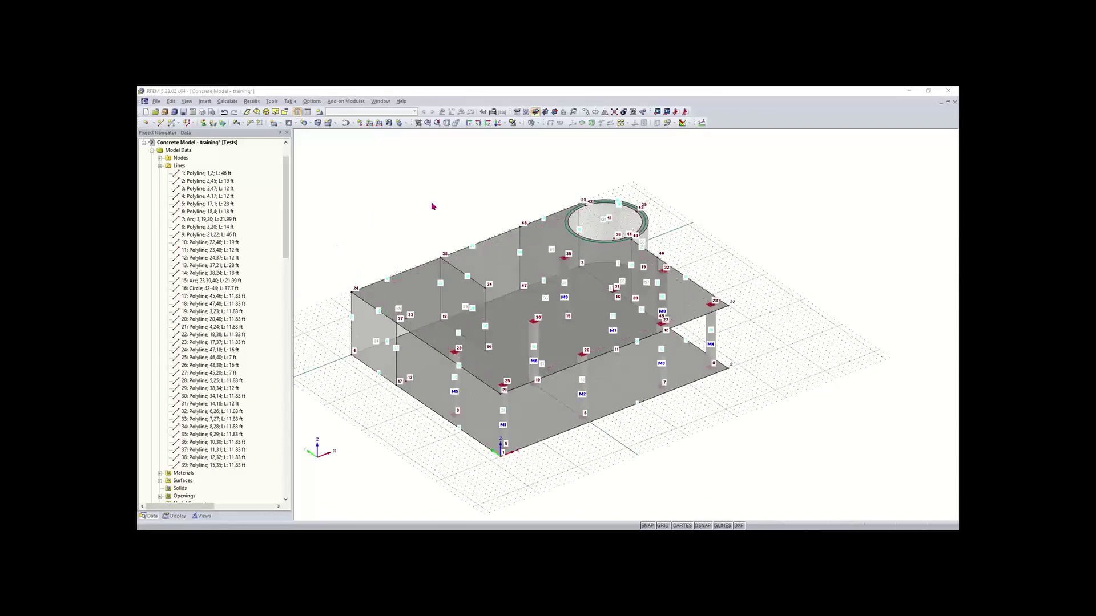
pyautogui.scroll(1, 413, 326)
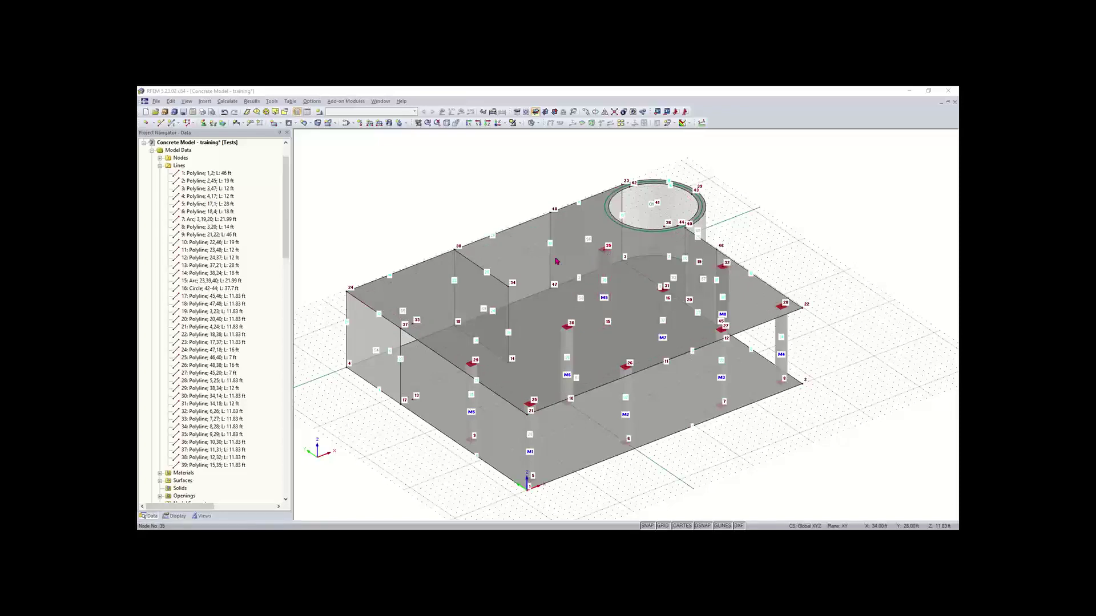
pyautogui.scroll(2, 414, 331)
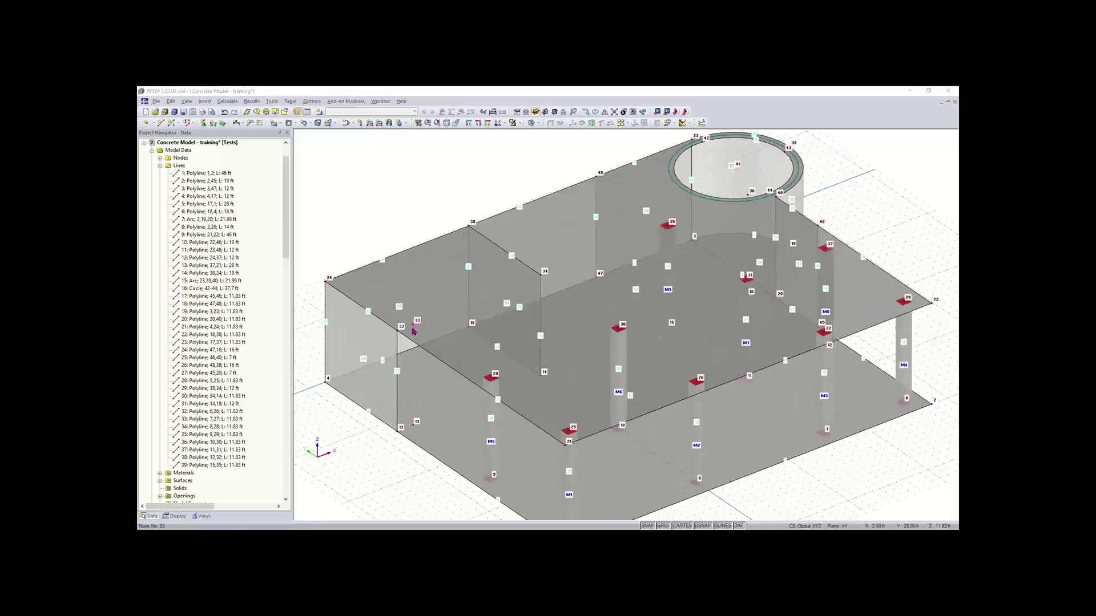
pyautogui.click(390, 223)
# Start a new member and set its member type to Rib
pyautogui.click(160, 124)
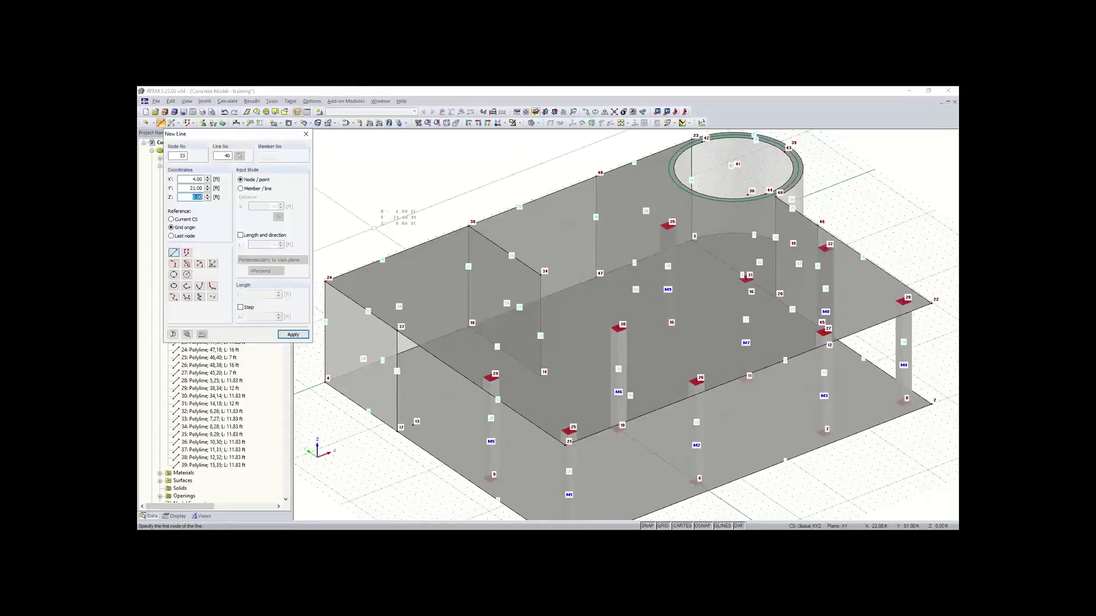
pyautogui.click(309, 135)
pyautogui.click(171, 125)
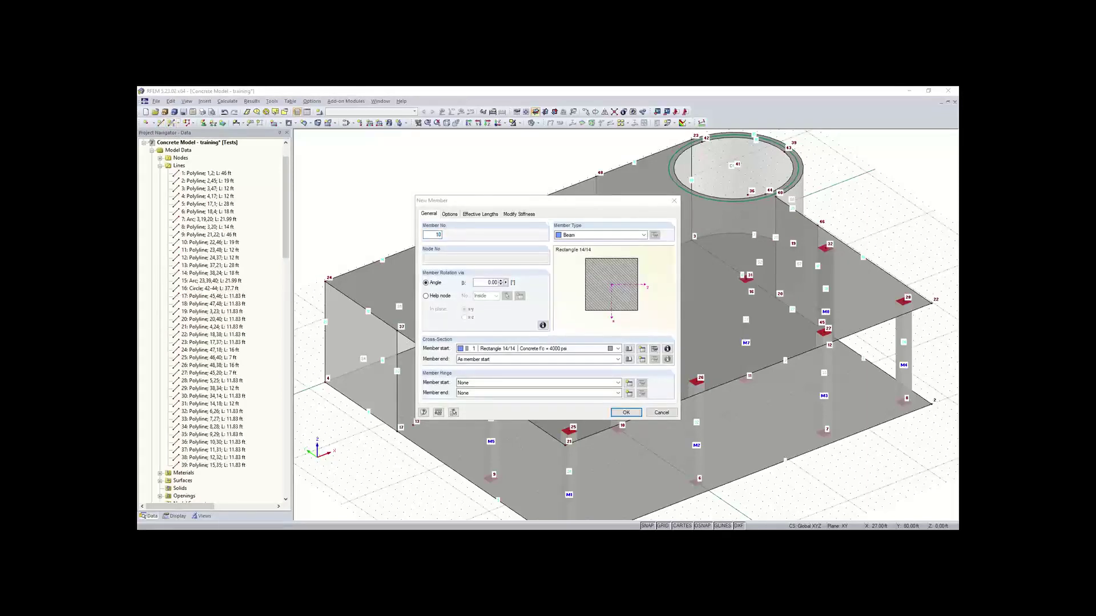
pyautogui.click(603, 235)
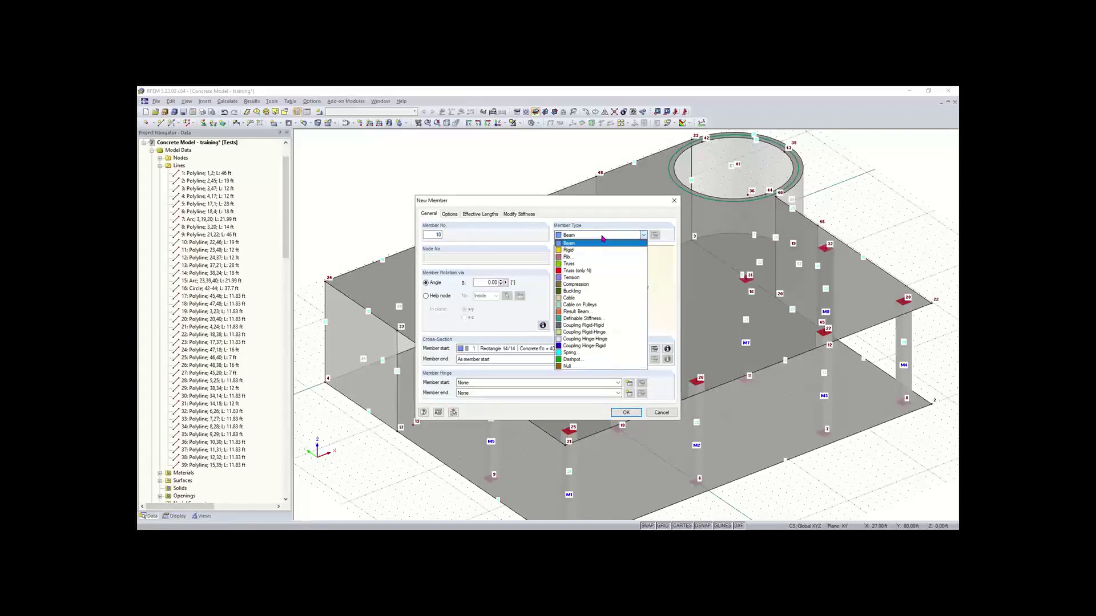
pyautogui.click(579, 260)
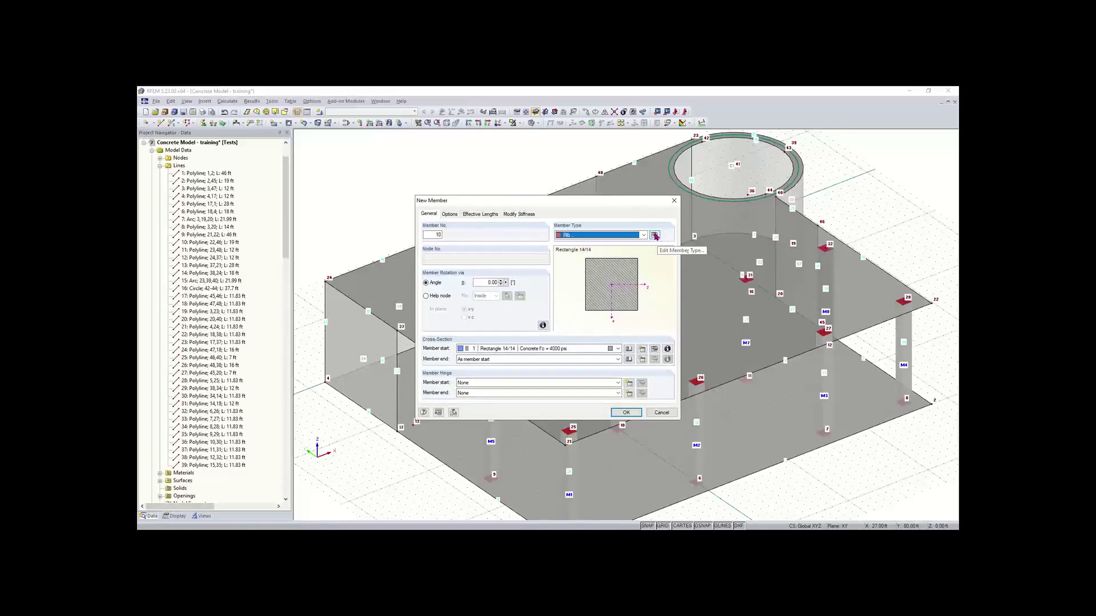
# Place the rib on the +z-side of the surface with integration widths of L/8 on both sides
pyautogui.click(654, 235)
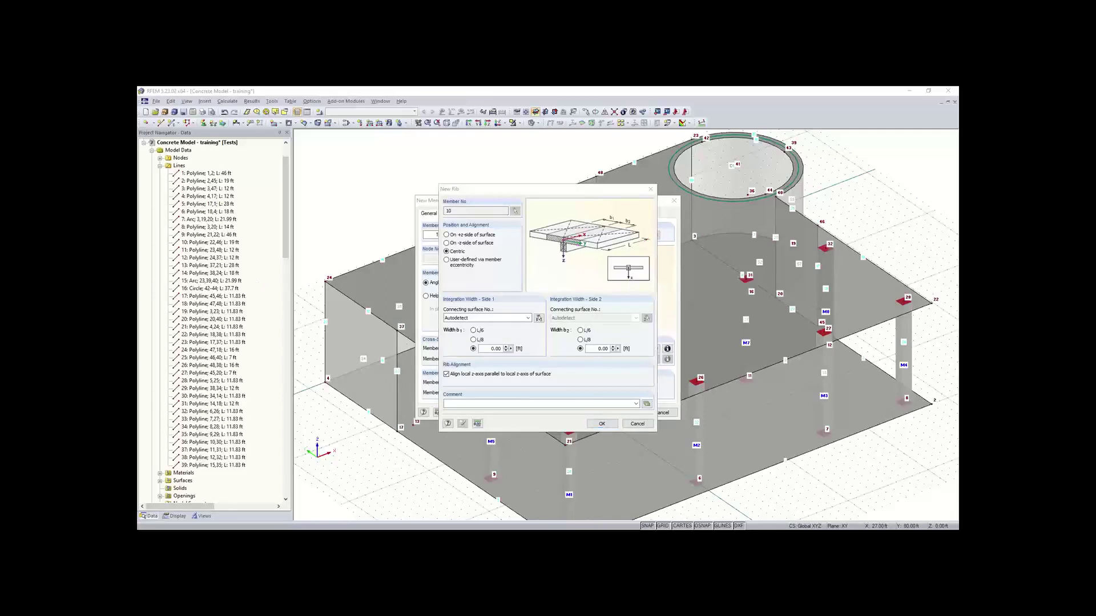
pyautogui.click(460, 236)
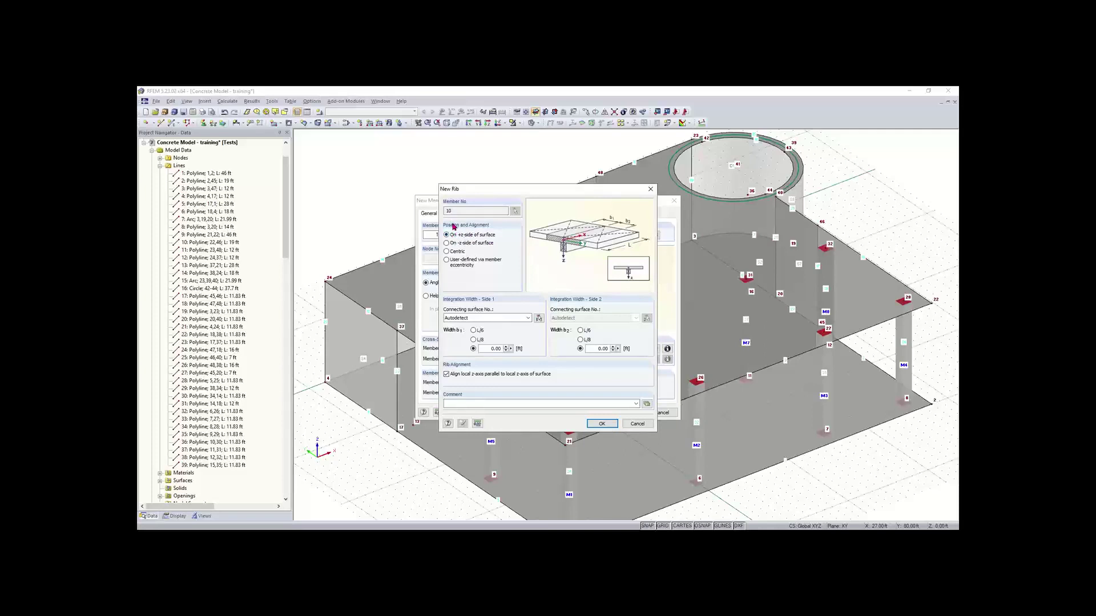
pyautogui.click(467, 243)
pyautogui.click(461, 235)
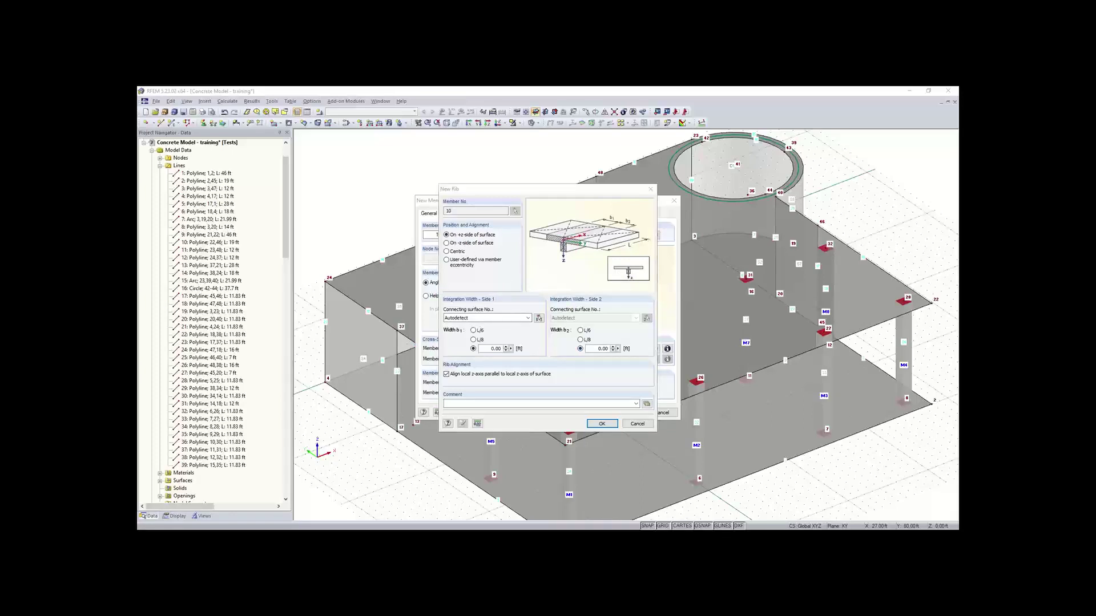
pyautogui.click(473, 340)
pyautogui.click(580, 340)
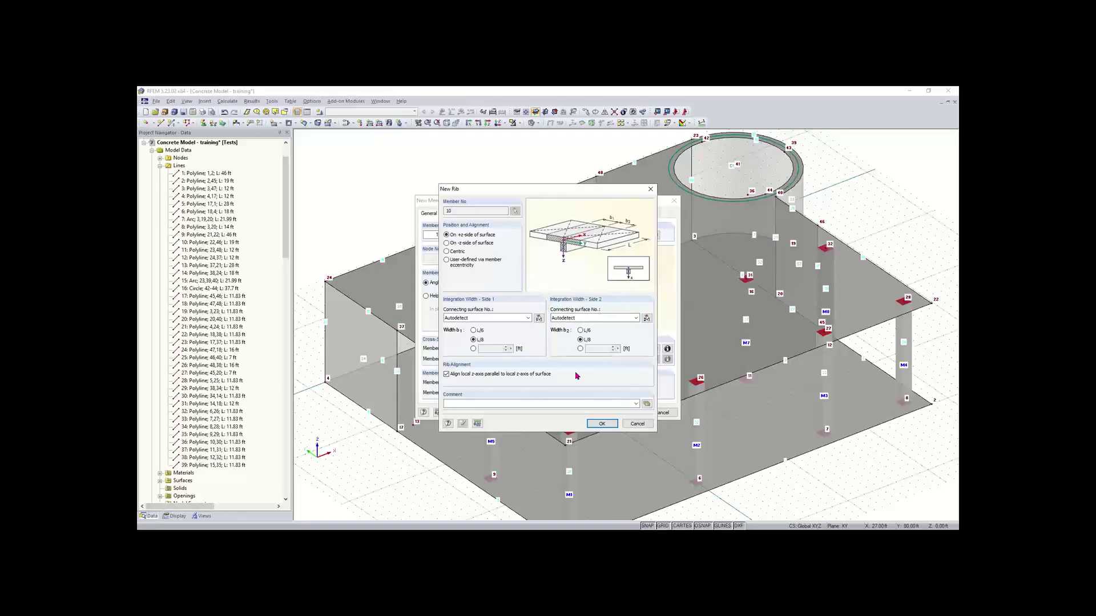
pyautogui.click(603, 426)
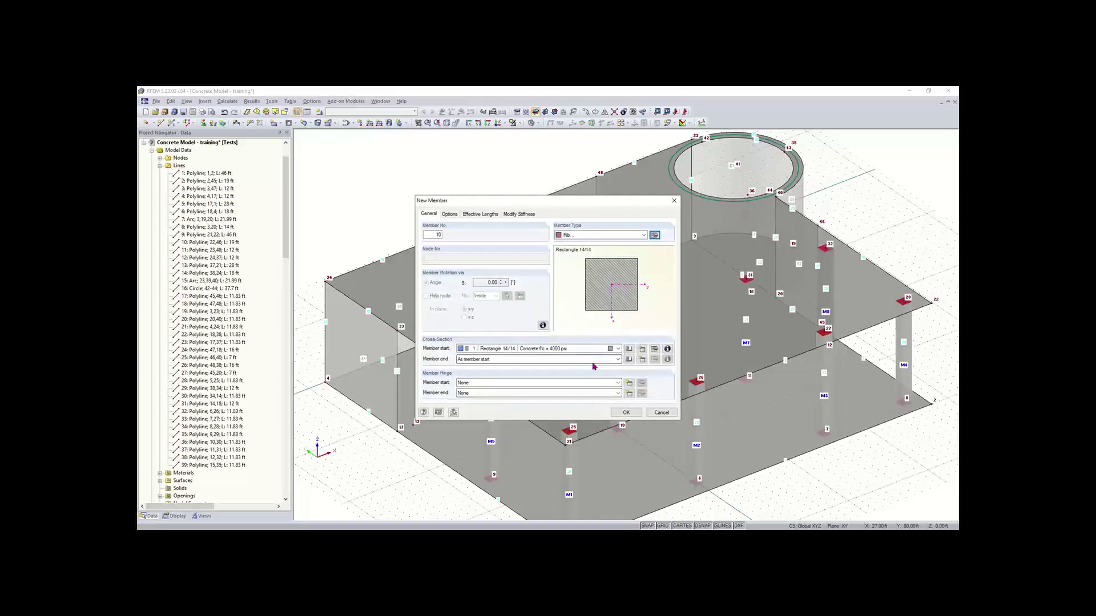
# Give the rib a massive rectangular cross-section 7 in wide and 5 in high, using Concrete f'c = 4000 psi, ACI 318-19
pyautogui.click(628, 350)
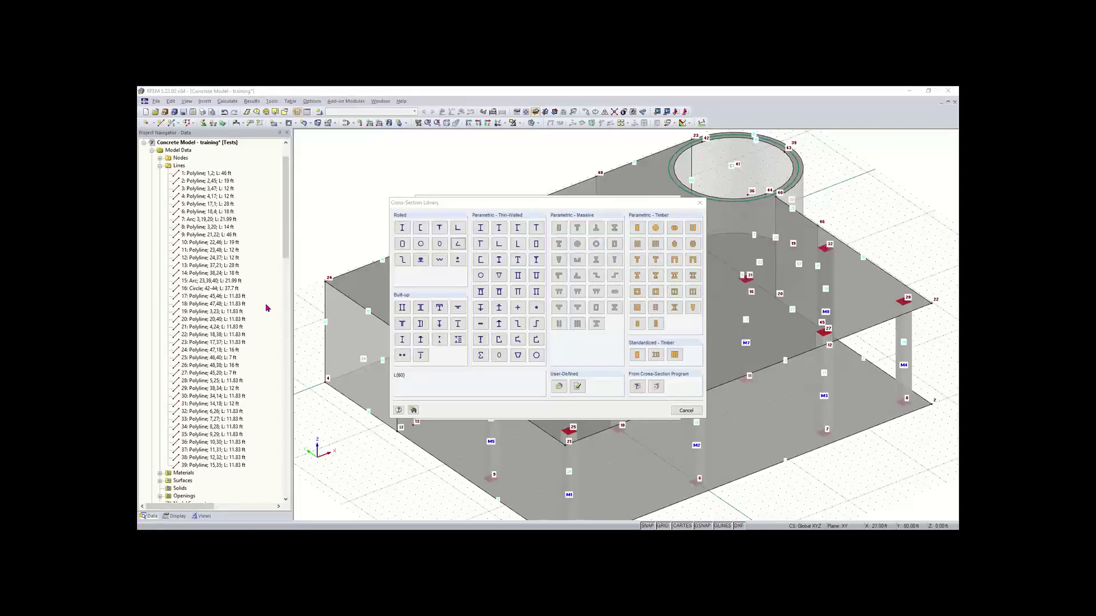
pyautogui.click(558, 229)
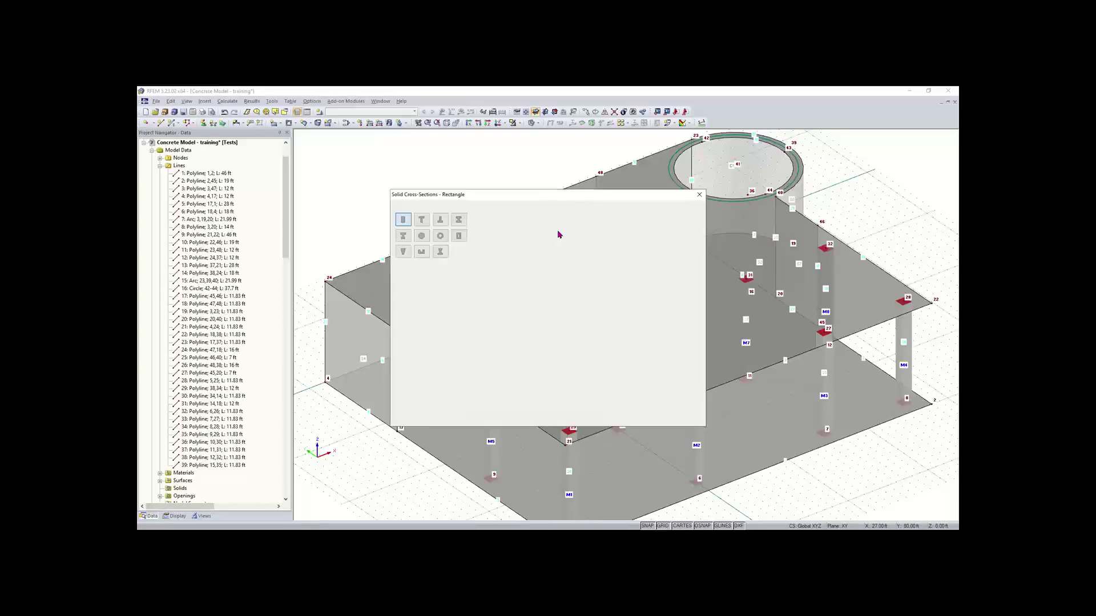
pyautogui.write('7')
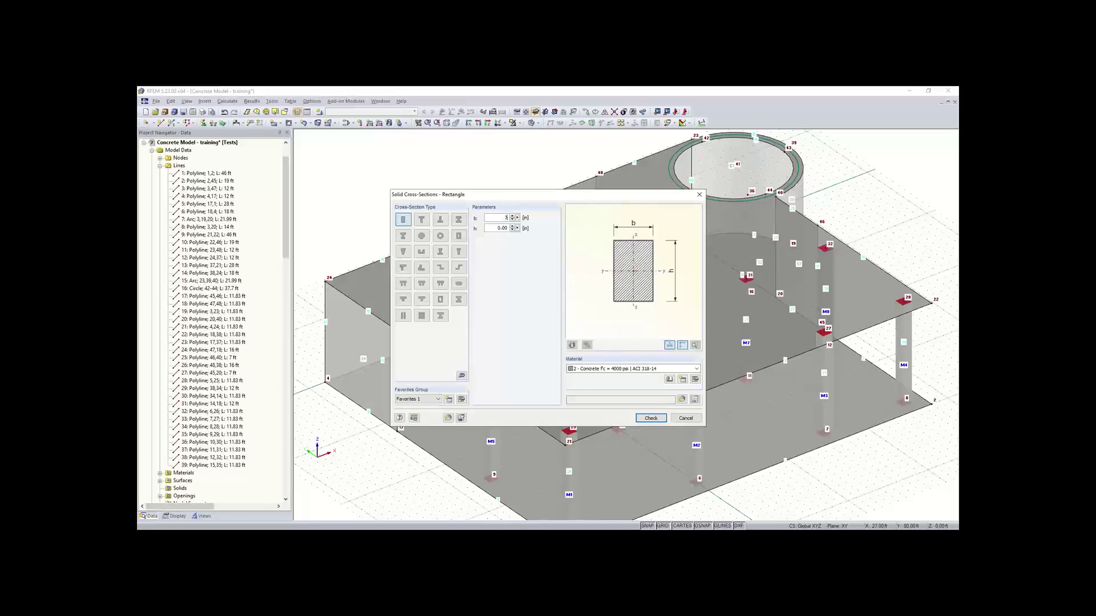
pyautogui.press('Tab')
pyautogui.write('5')
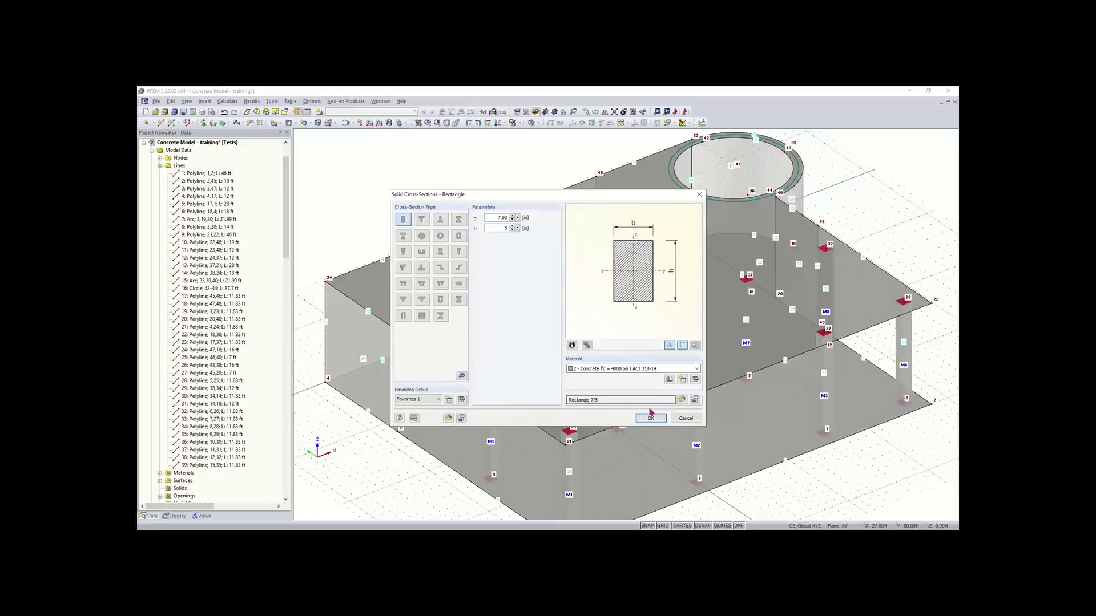
pyautogui.click(666, 370)
pyautogui.click(656, 369)
pyautogui.click(656, 369)
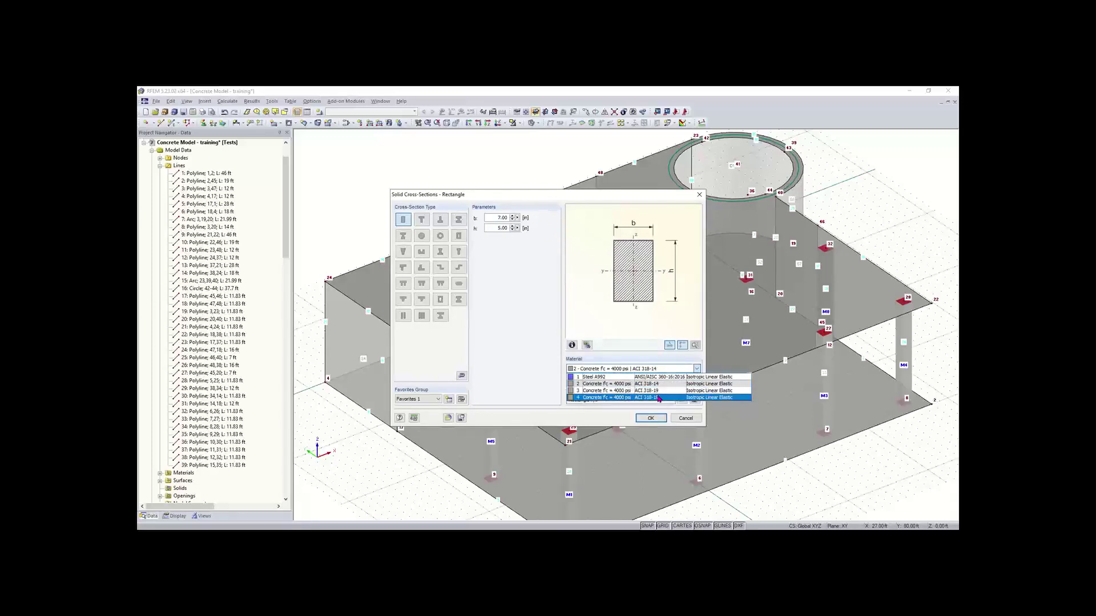
pyautogui.click(658, 391)
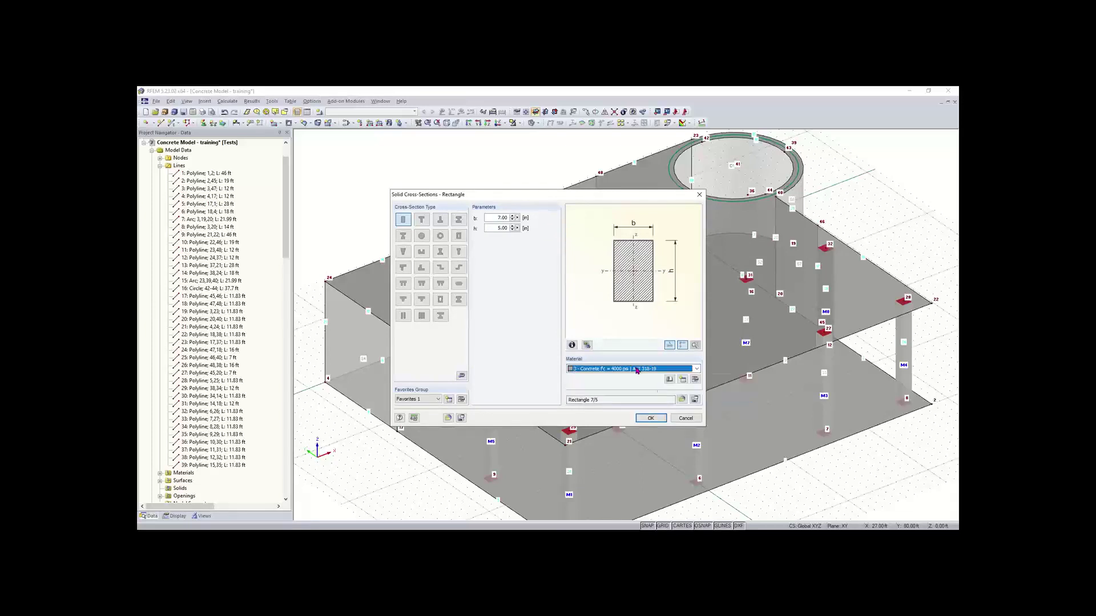
pyautogui.click(649, 419)
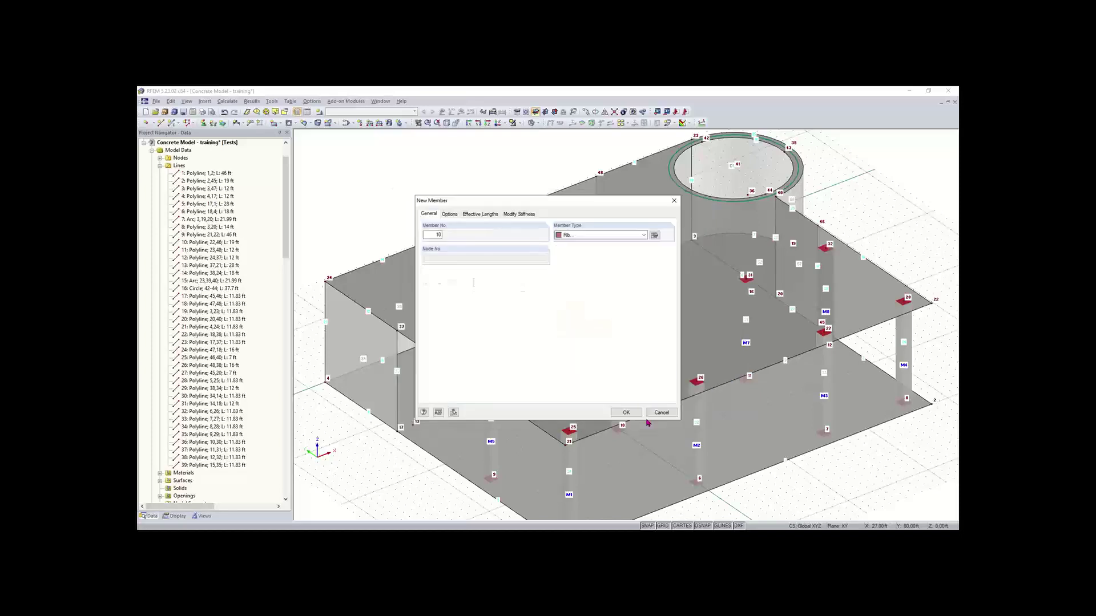
pyautogui.click(629, 415)
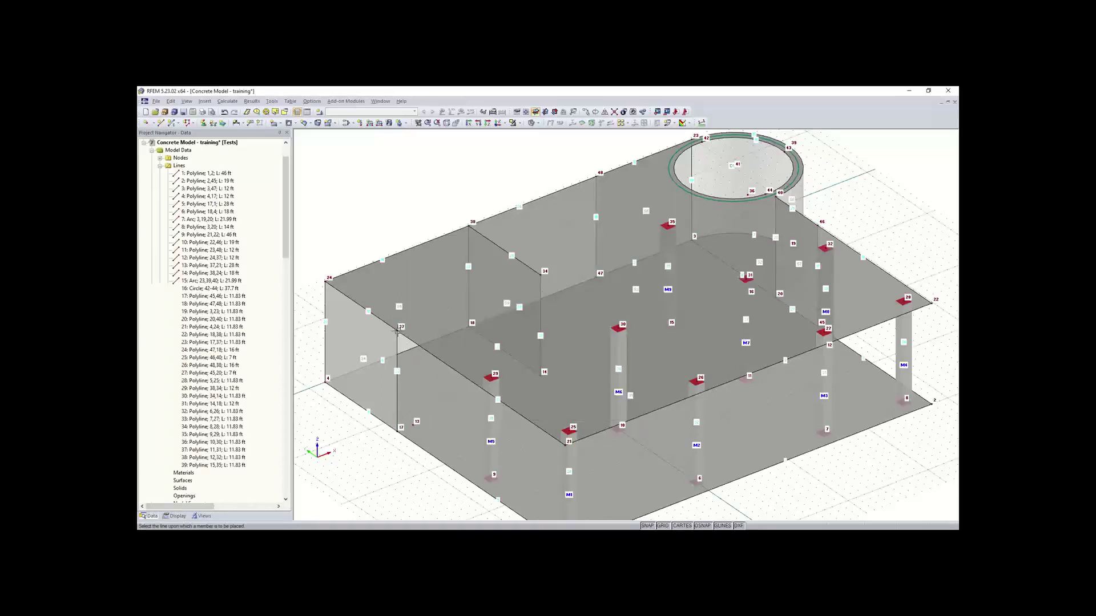
# Try to place the rib on the vertical line between nodes 14 and 34, and undo the placement
pyautogui.click(540, 275)
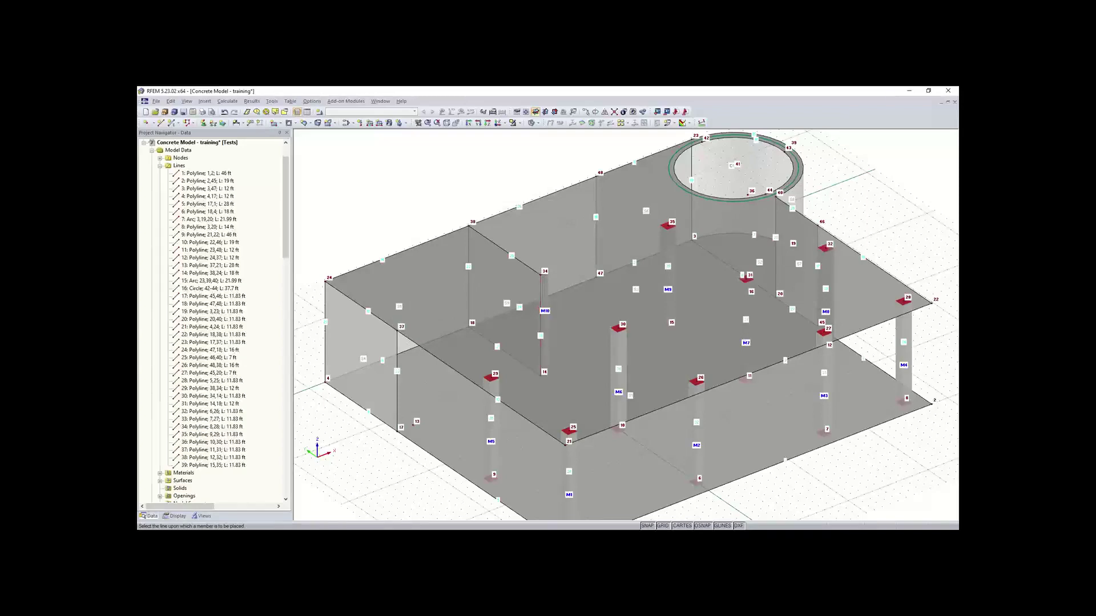
pyautogui.scroll(5, 551, 276)
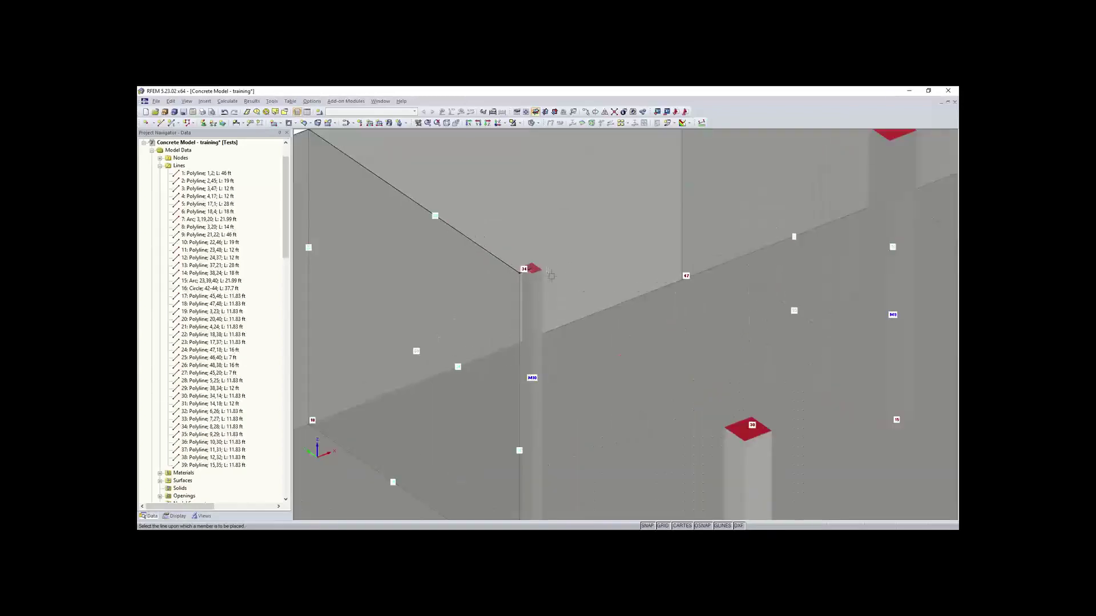
pyautogui.scroll(-5, 552, 278)
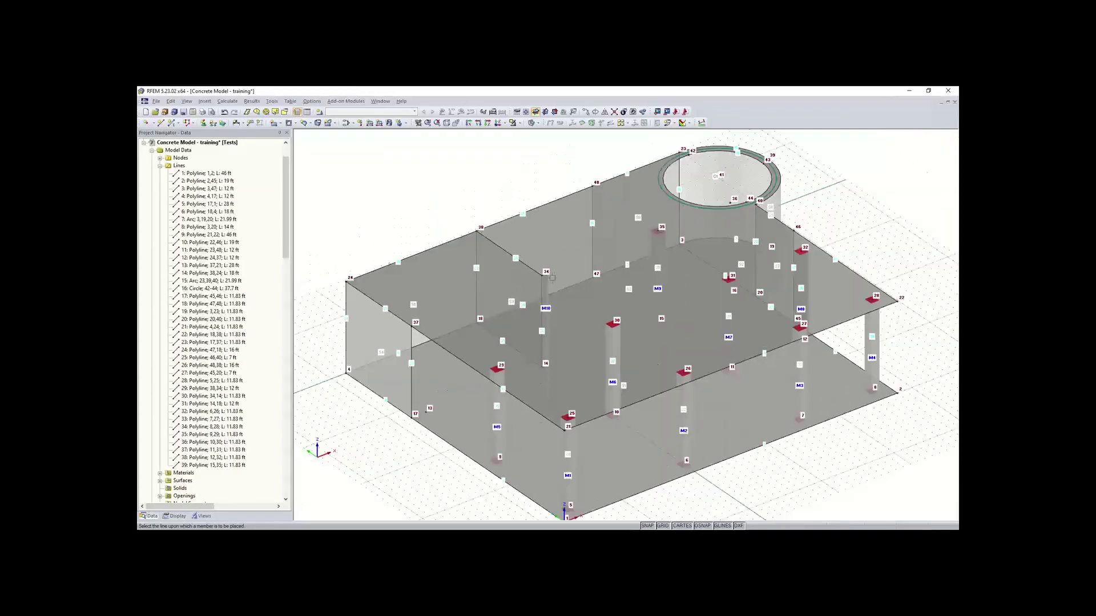
pyautogui.rightClick(433, 209)
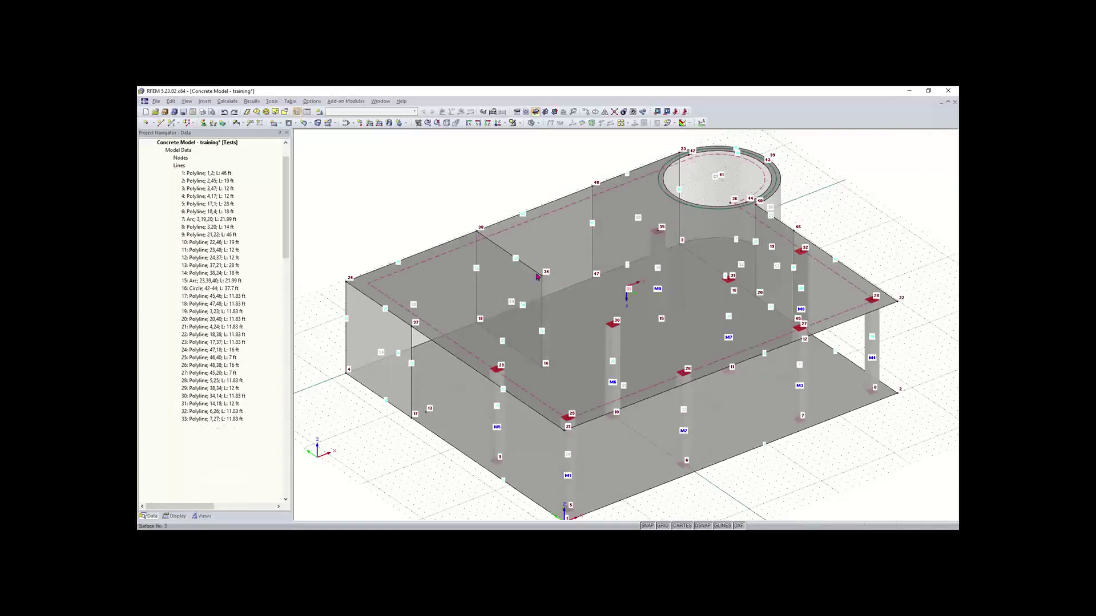
pyautogui.scroll(2, 552, 289)
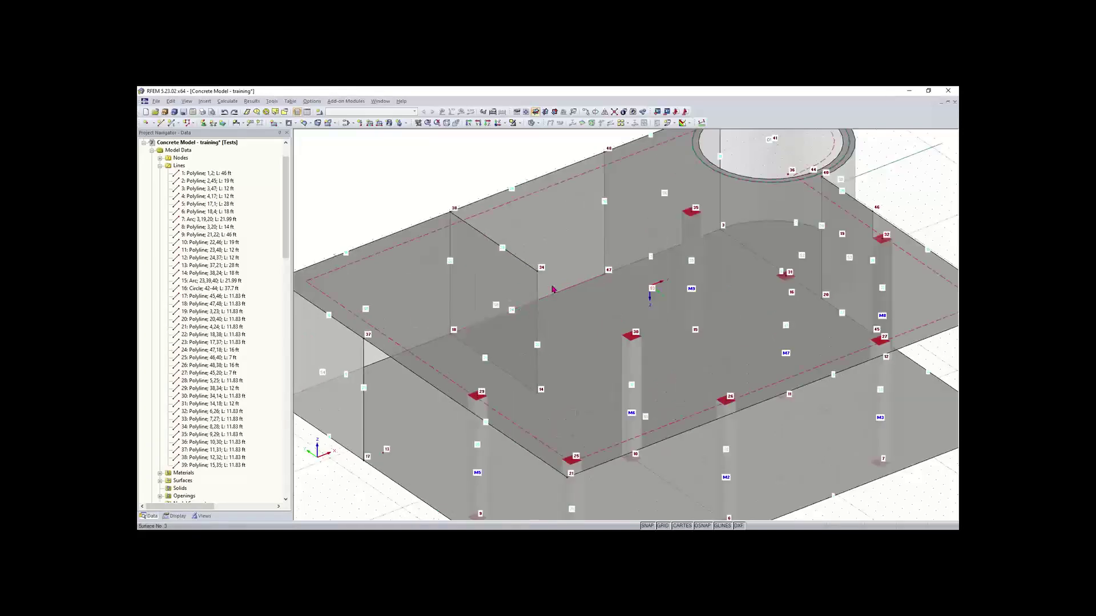
pyautogui.scroll(-1, 553, 289)
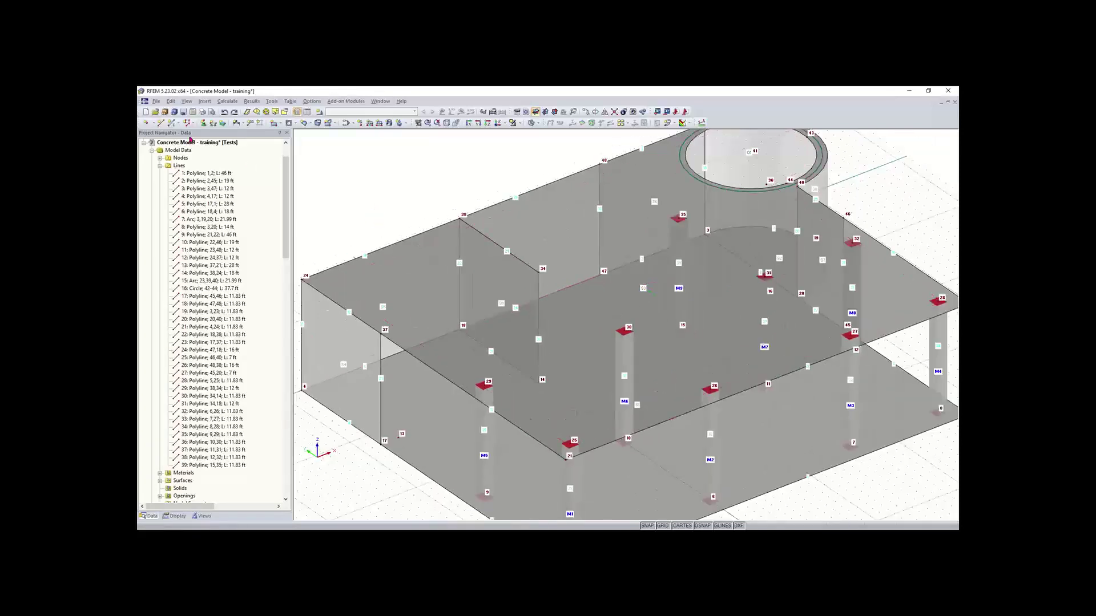
# Try to start placing the Rectangle 7/5 rib again, accepting the existing +z-side and L/8 rib details
pyautogui.click(170, 123)
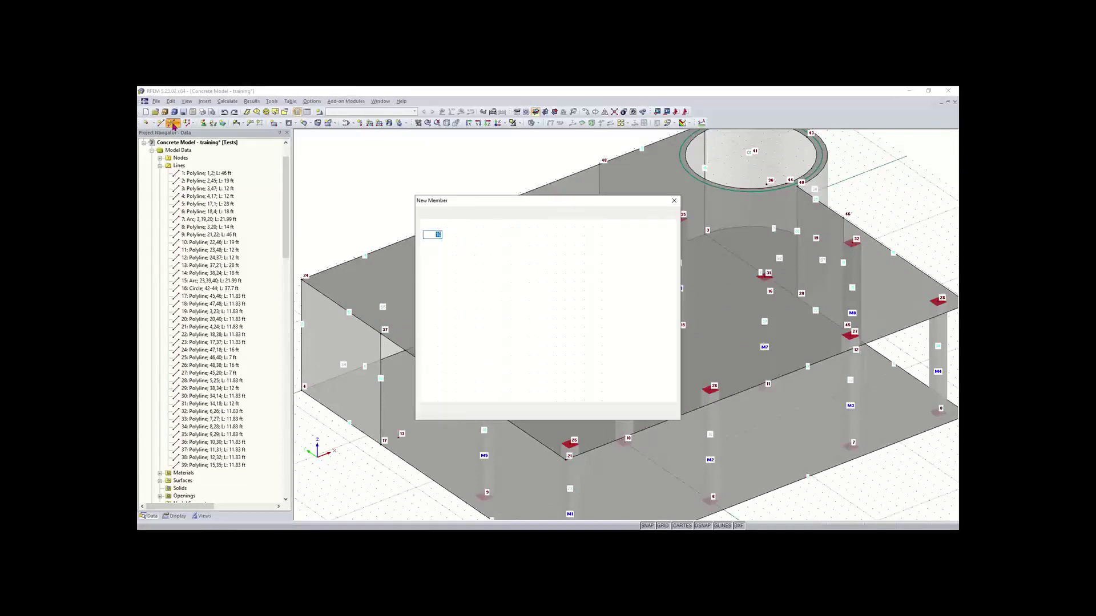
pyautogui.click(637, 413)
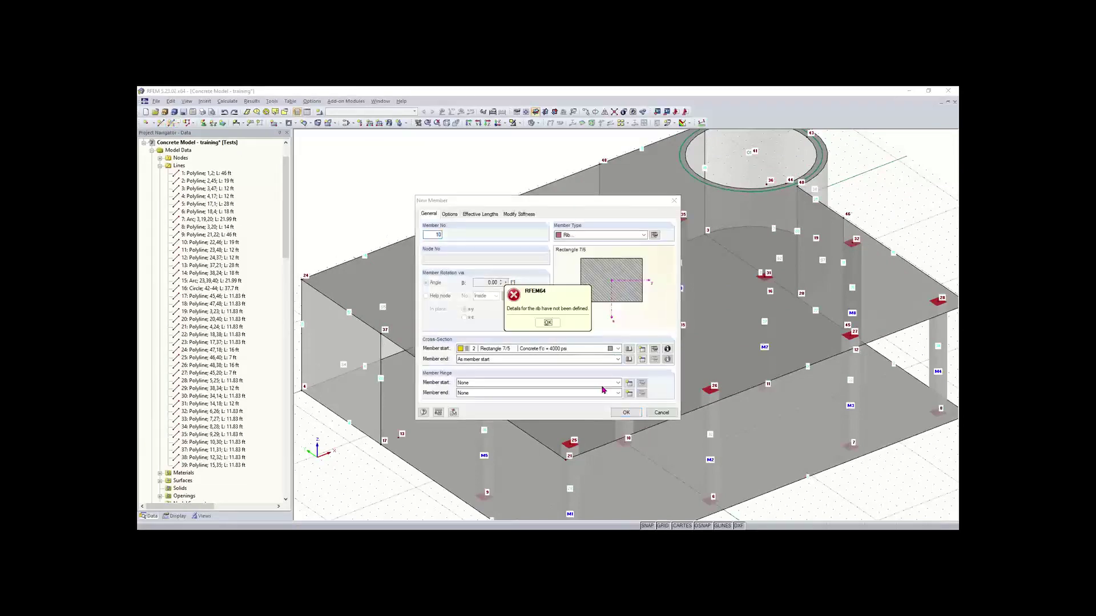
pyautogui.click(548, 322)
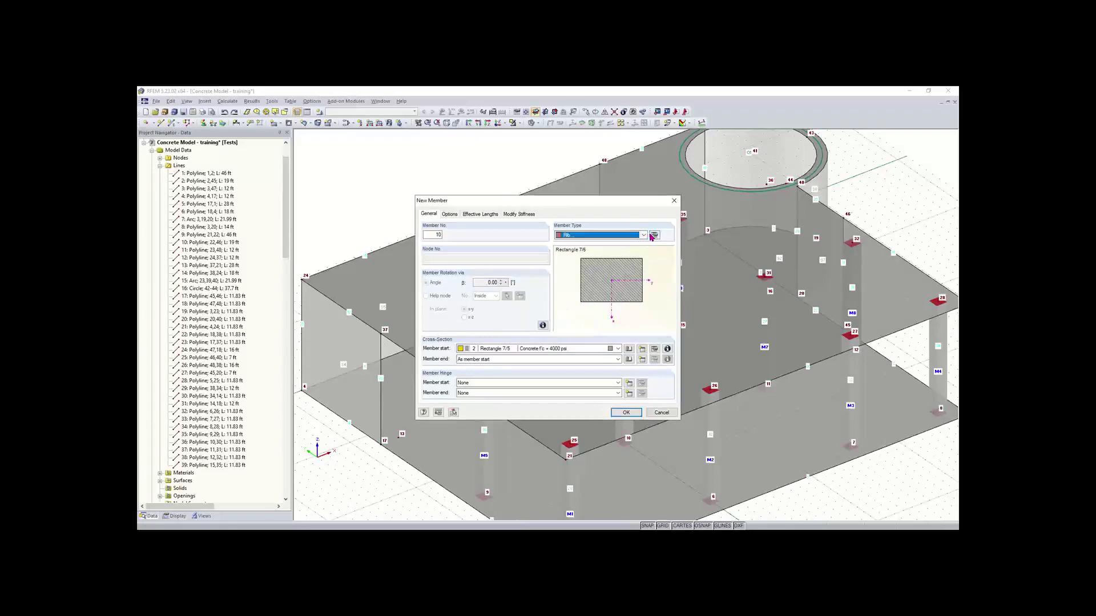
pyautogui.click(654, 234)
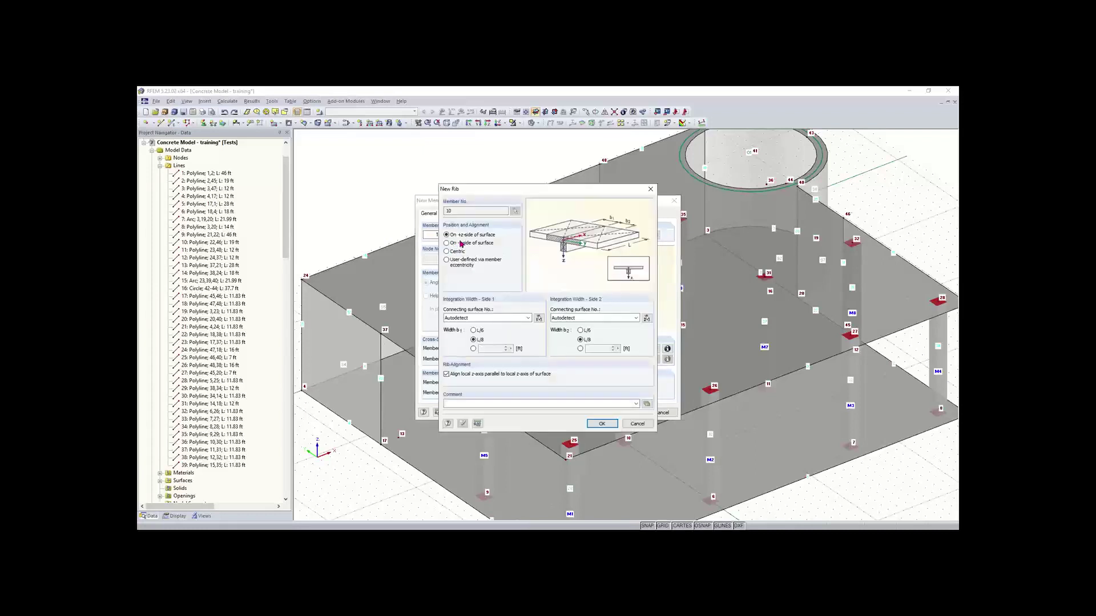
pyautogui.click(600, 423)
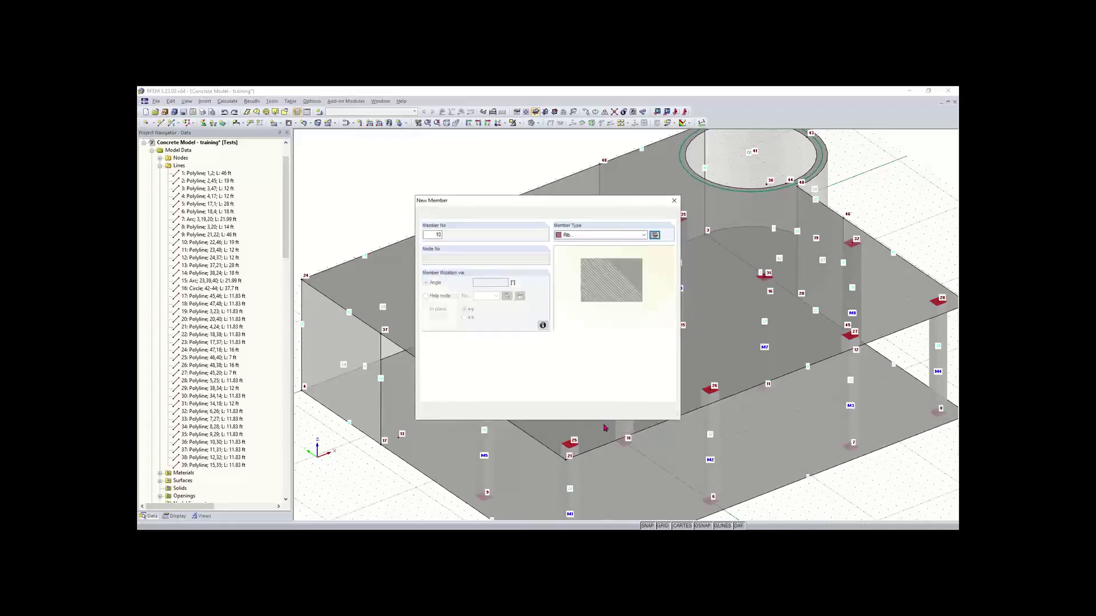
pyautogui.click(633, 412)
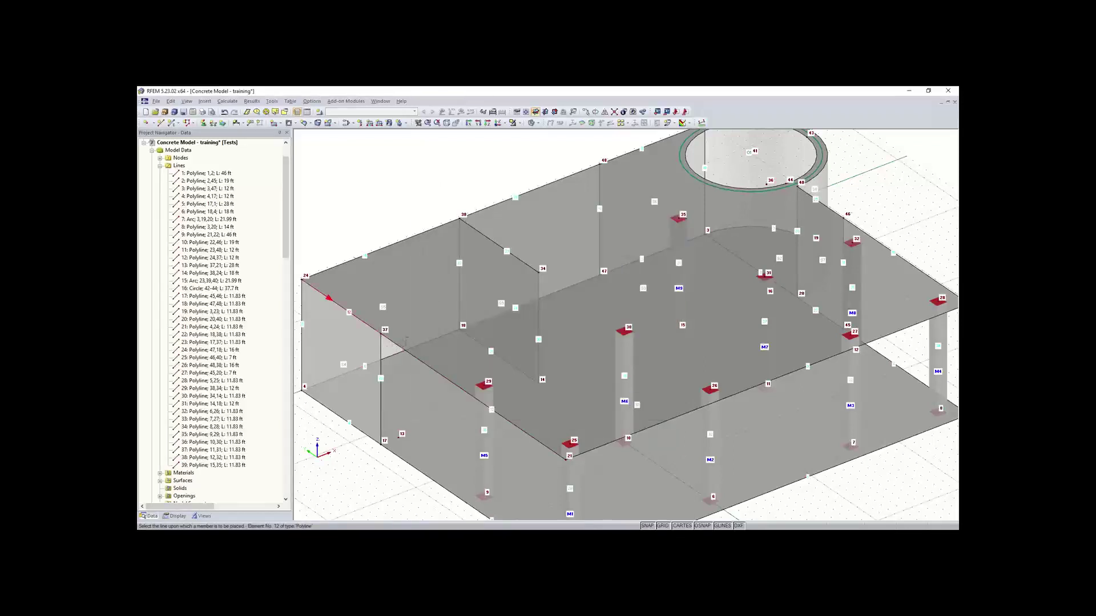
pyautogui.scroll(-3, 406, 340)
pyautogui.scroll(2, 401, 344)
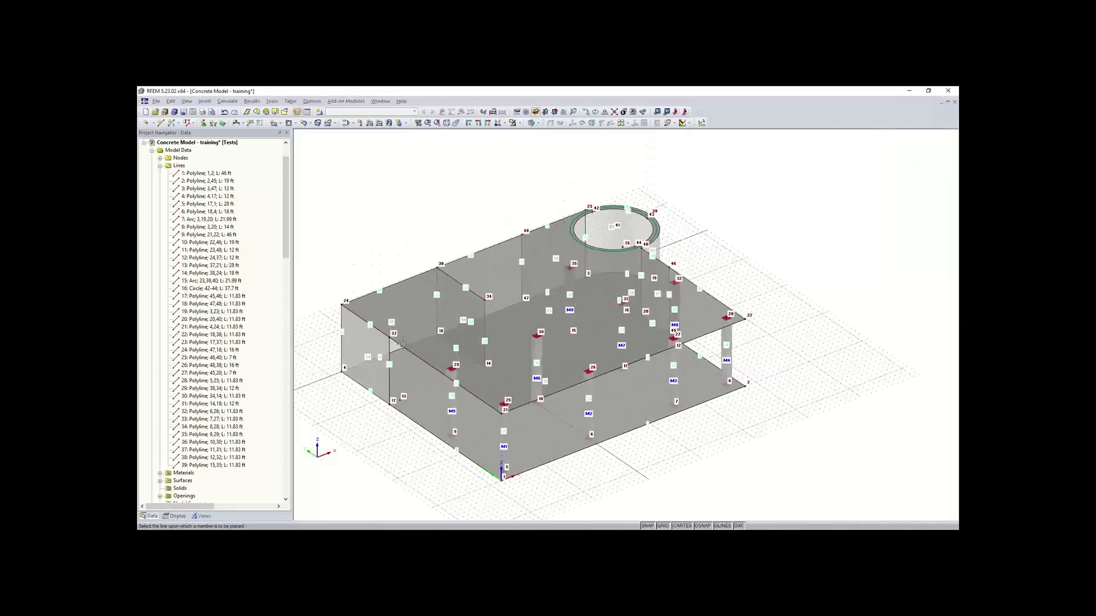
pyautogui.scroll(1, 406, 332)
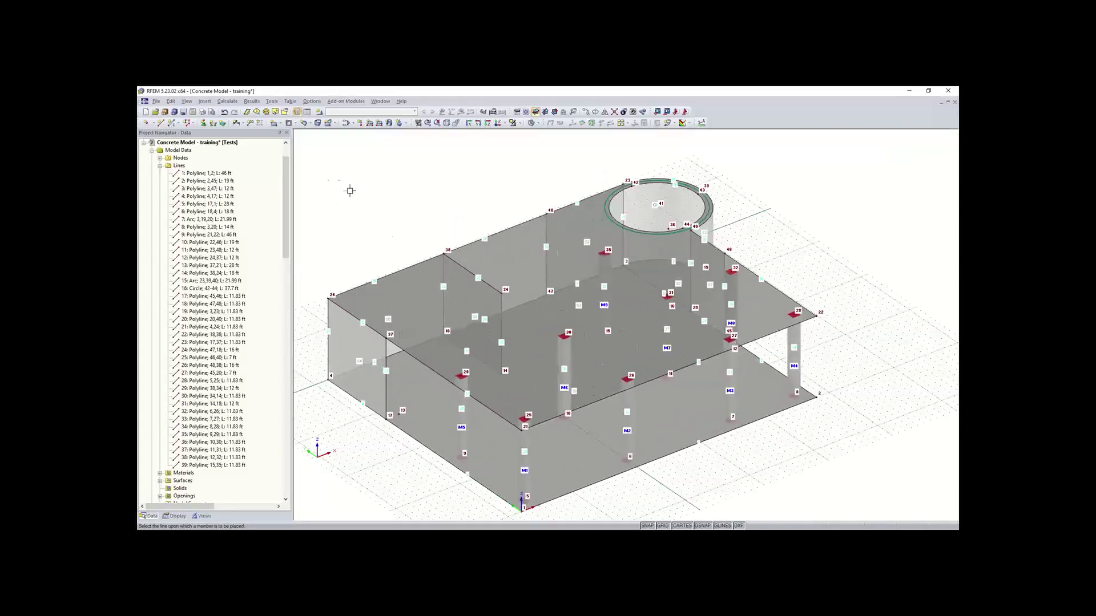
# Draw two connected lines on the upper slab, from node 37 to node 34 and from node 34 to node 35
pyautogui.click(160, 122)
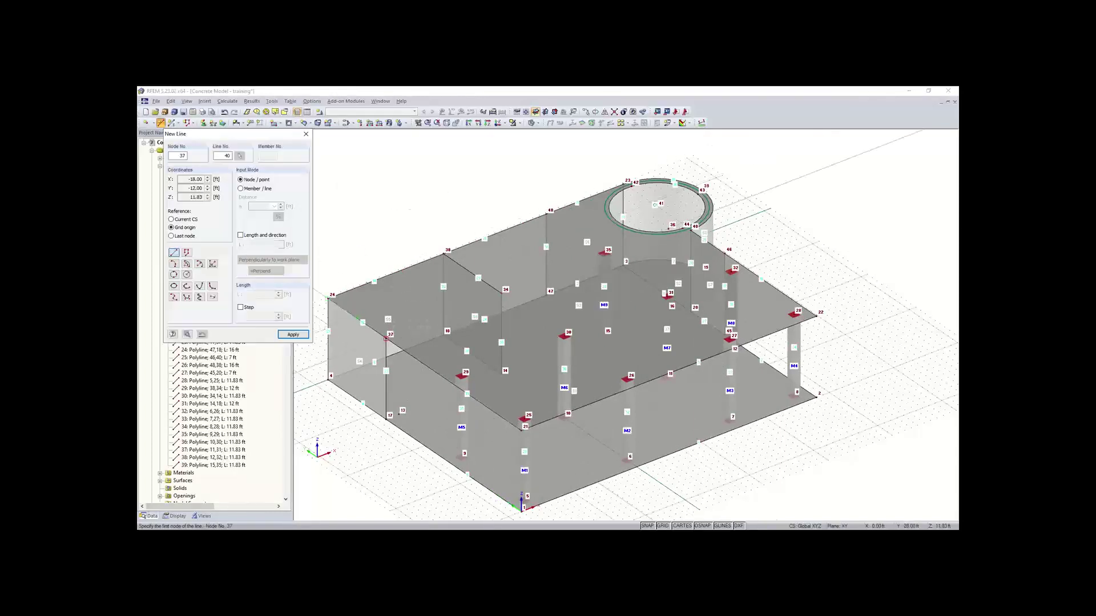
pyautogui.click(386, 339)
pyautogui.click(501, 294)
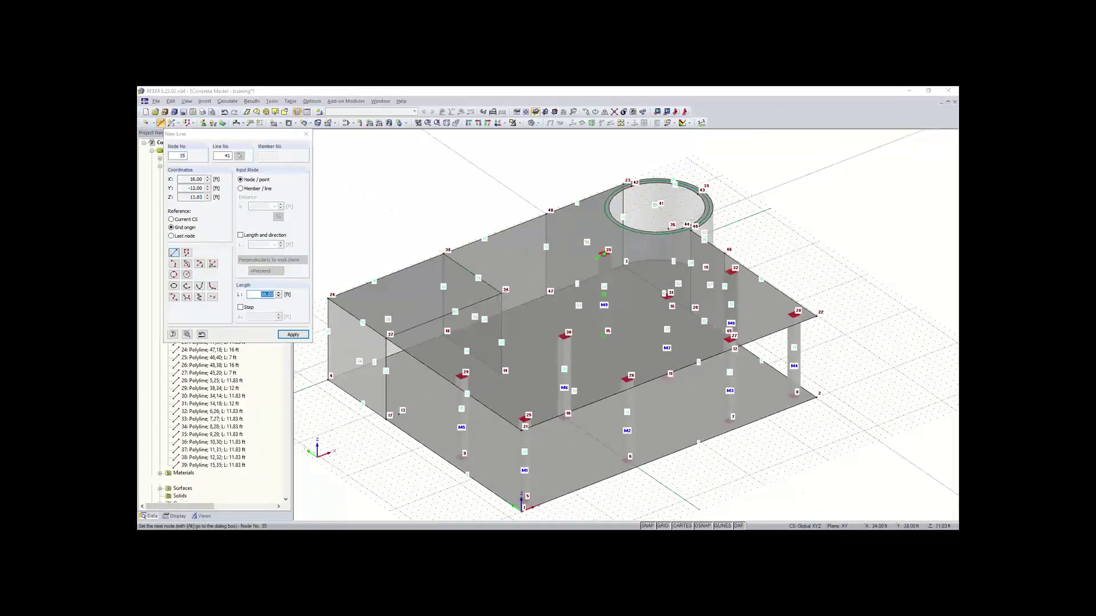
pyautogui.click(603, 255)
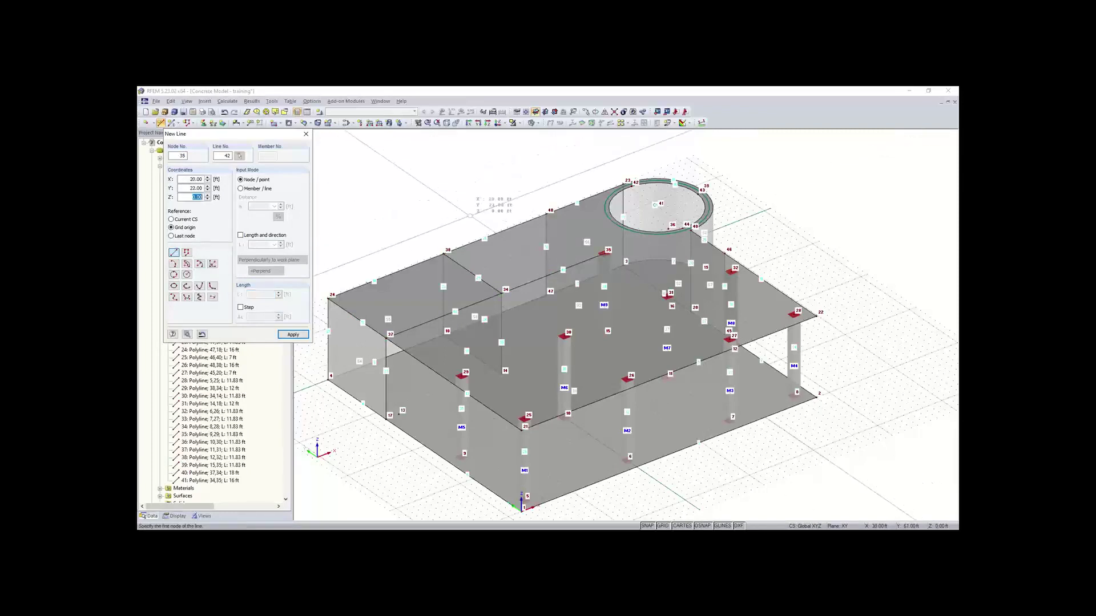
pyautogui.press('Escape')
# Set up a new Rectangle 7/5 rib member on the +z-side of the surface with L/8 integration widths on both sides
pyautogui.click(172, 122)
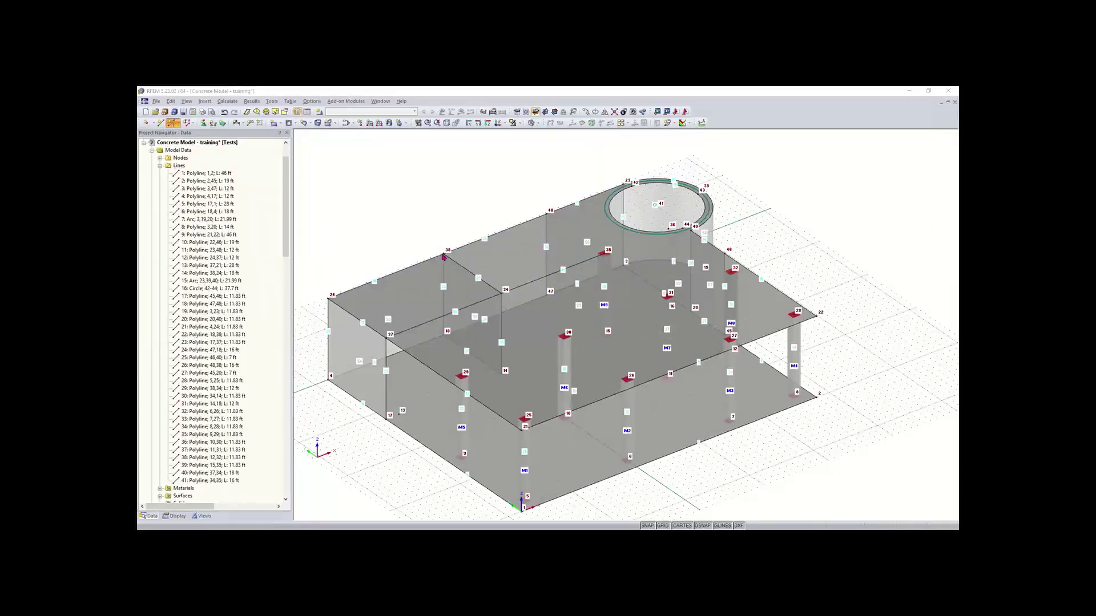
pyautogui.click(442, 257)
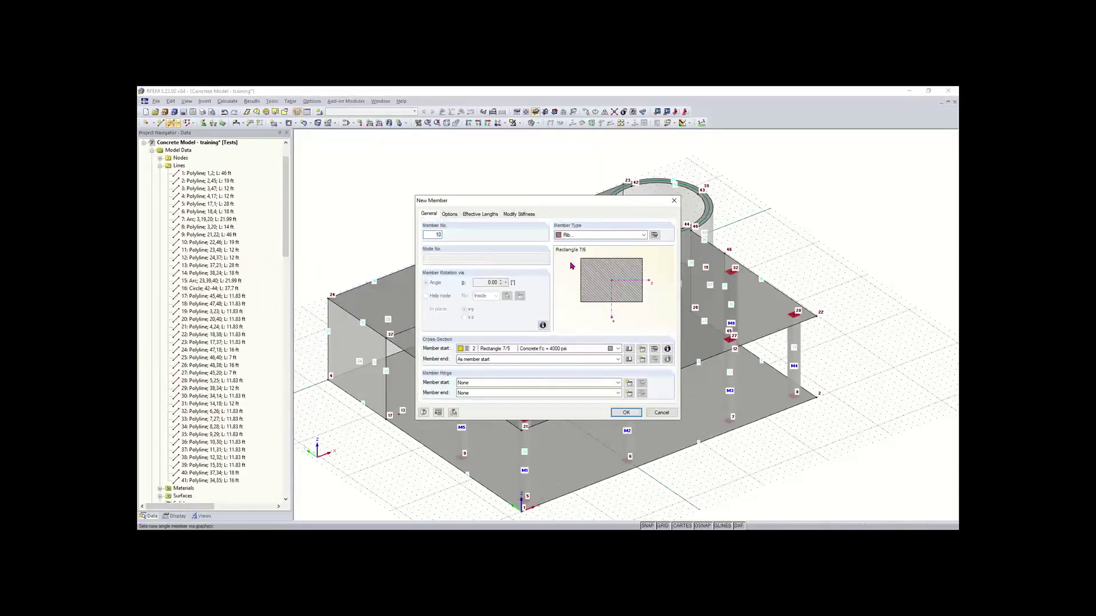
pyautogui.click(625, 412)
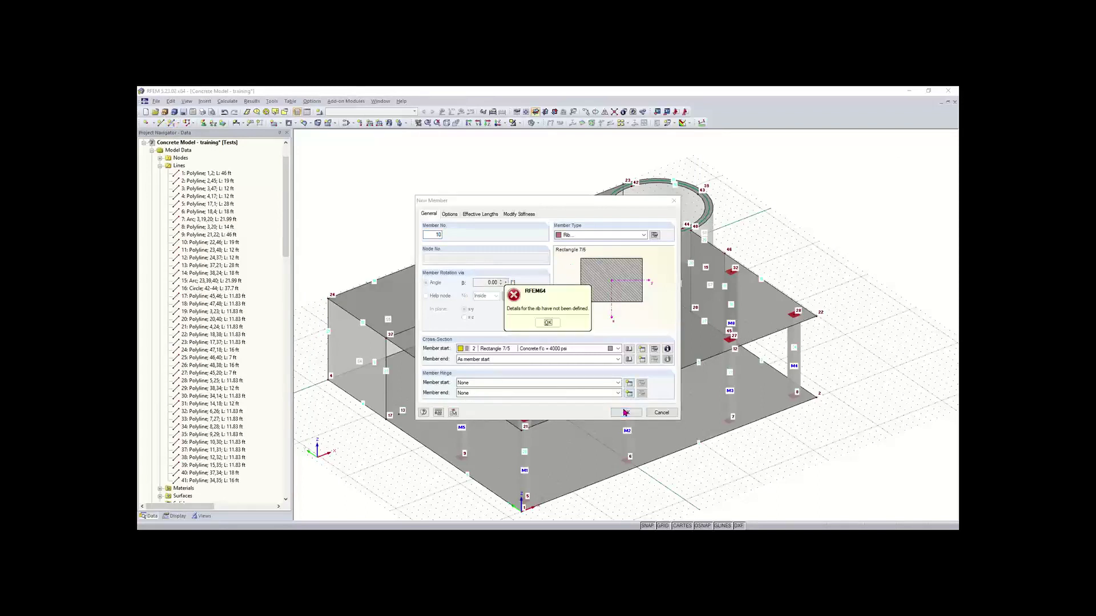
pyautogui.click(547, 324)
pyautogui.click(656, 236)
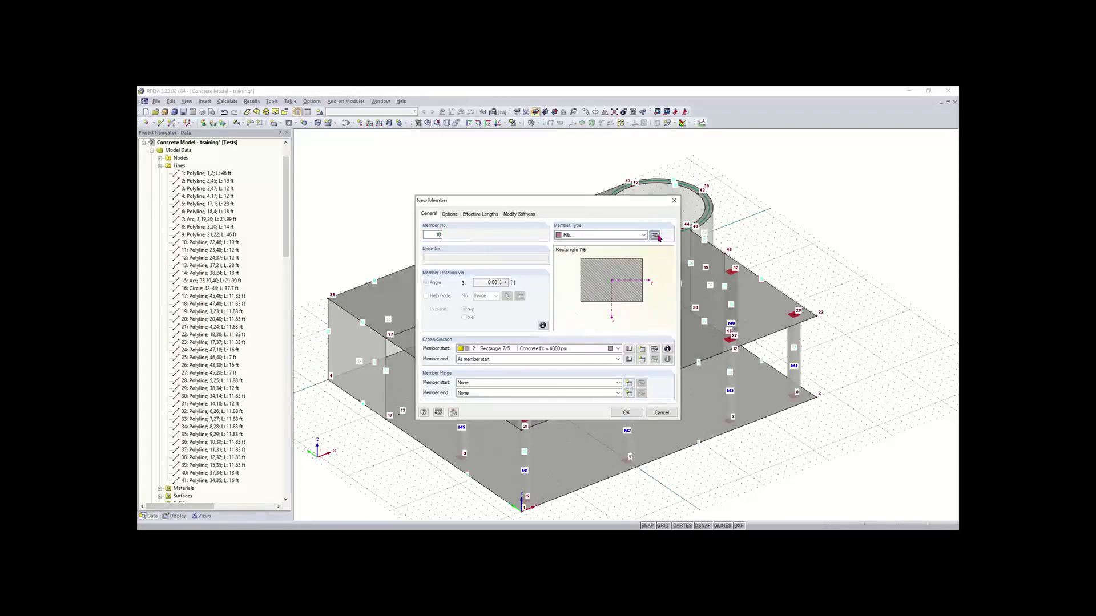
pyautogui.click(632, 396)
pyautogui.click(626, 414)
pyautogui.click(549, 321)
pyautogui.click(651, 237)
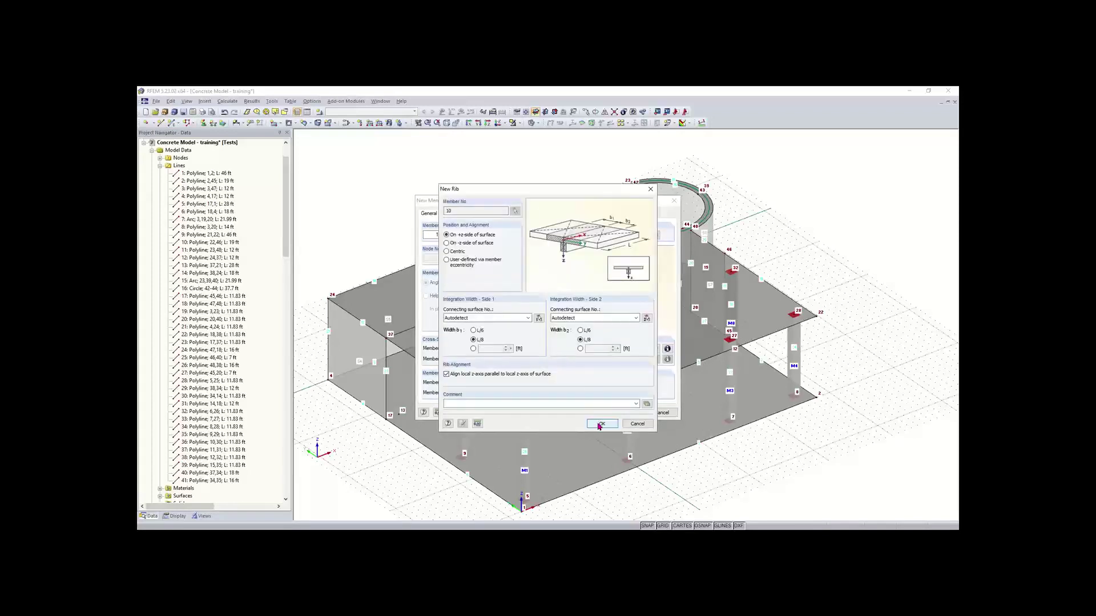
pyautogui.click(602, 424)
# Place the rib on the slab lines between nodes 37 and 34 and between nodes 34 and 35
pyautogui.click(627, 412)
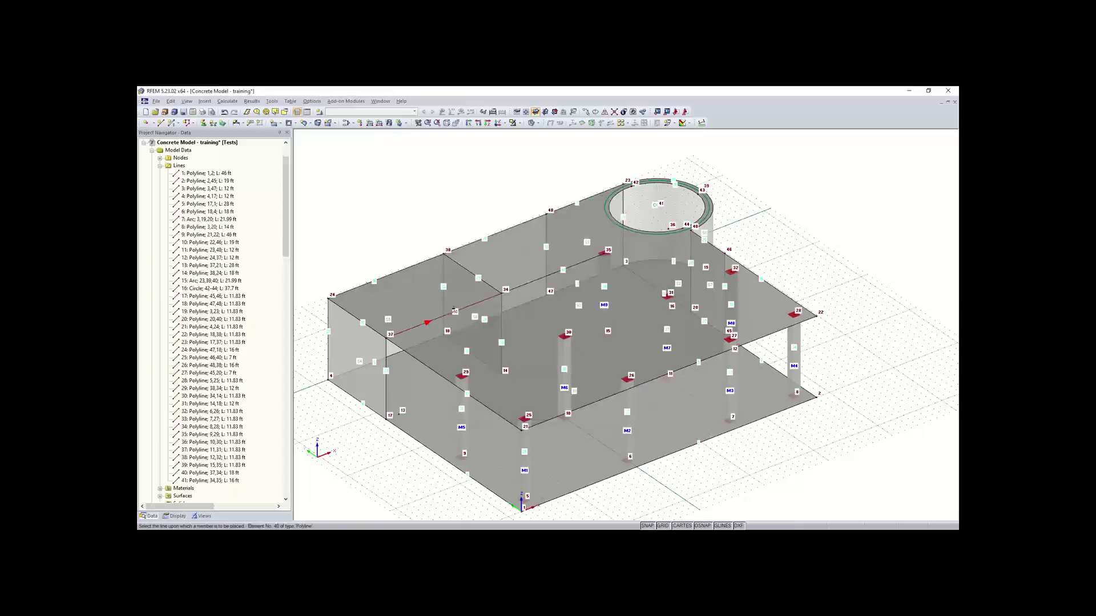
pyautogui.click(544, 283)
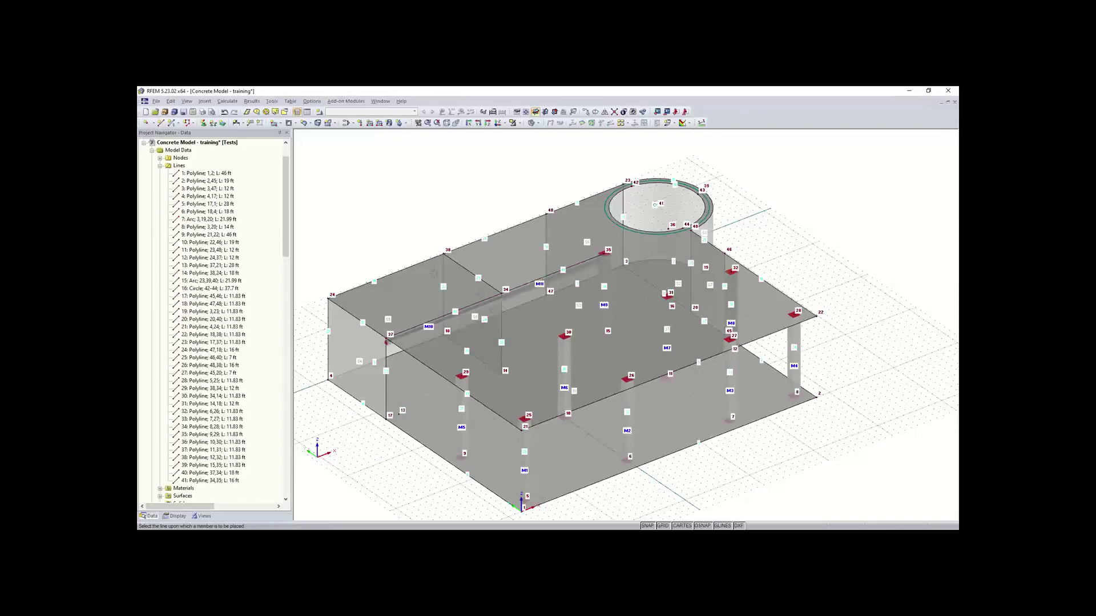
pyautogui.press('Escape')
pyautogui.rightClick(358, 216)
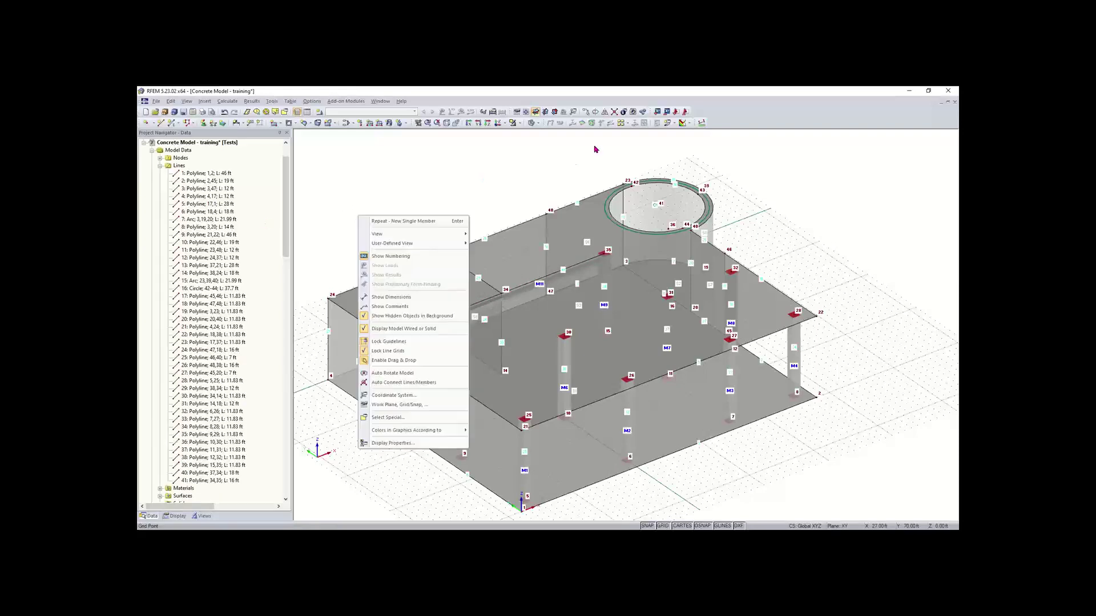
pyautogui.click(516, 173)
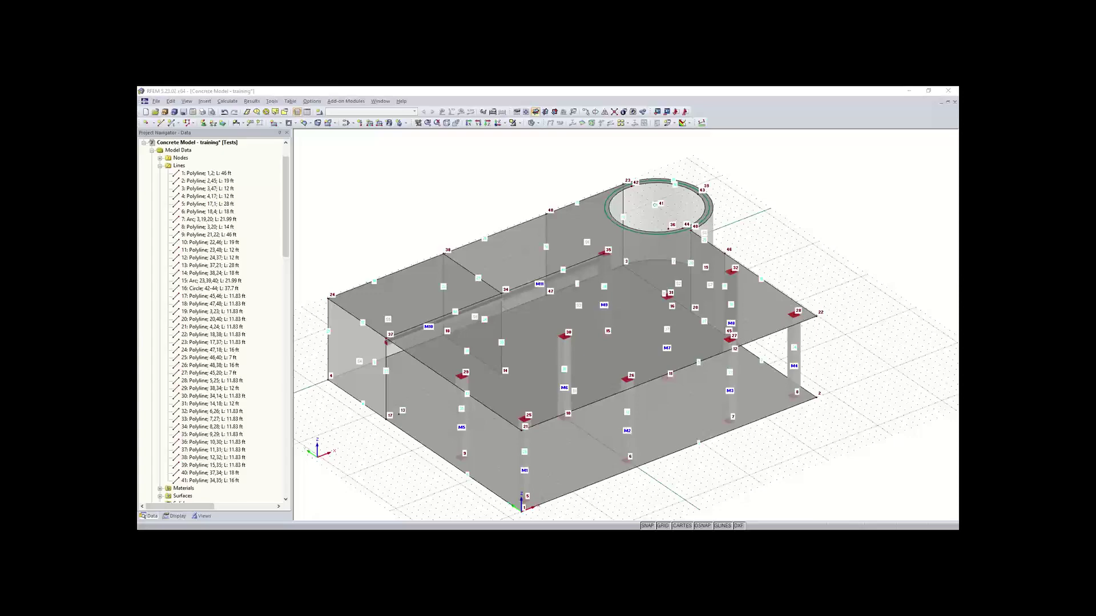
pyautogui.keyDown('ctrl'); pyautogui.moveTo(412, 392); pyautogui.dragTo(571, 340, button='middle'); pyautogui.keyUp('ctrl')
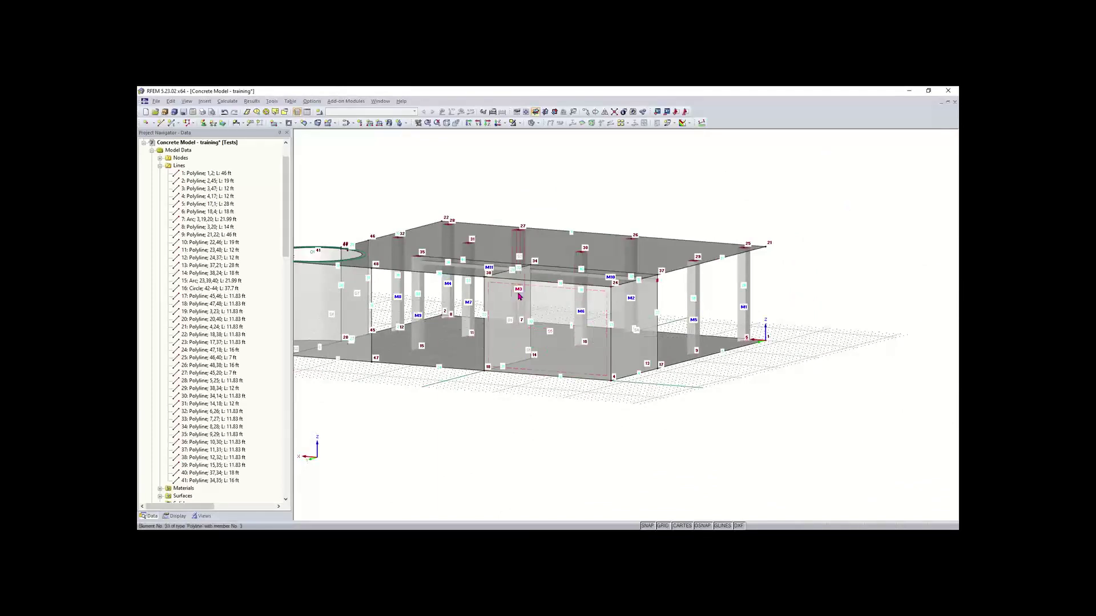
pyautogui.click(296, 126)
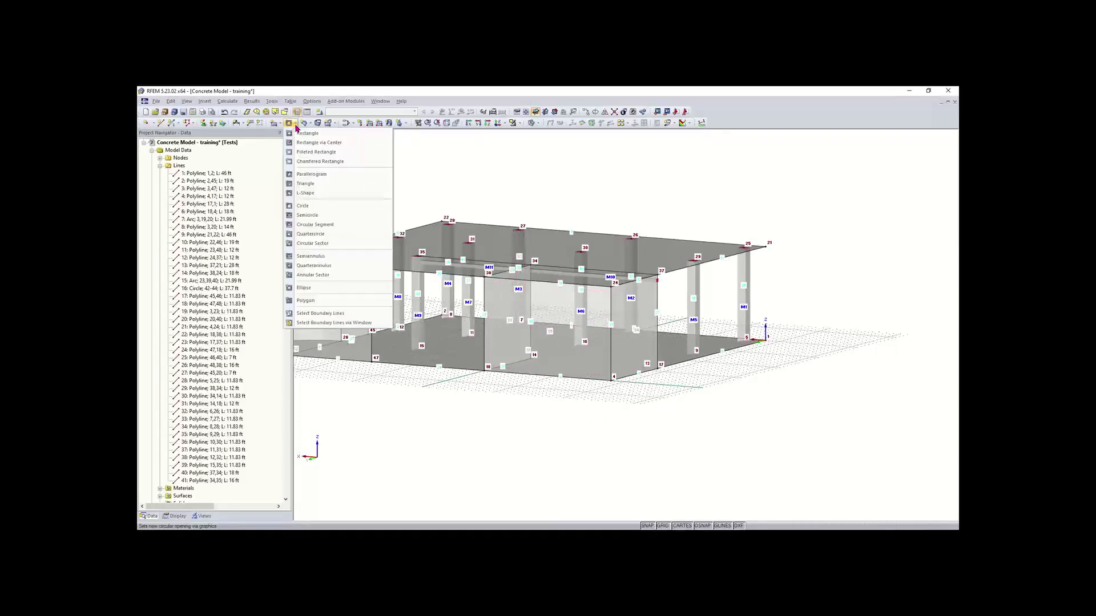
pyautogui.click(306, 133)
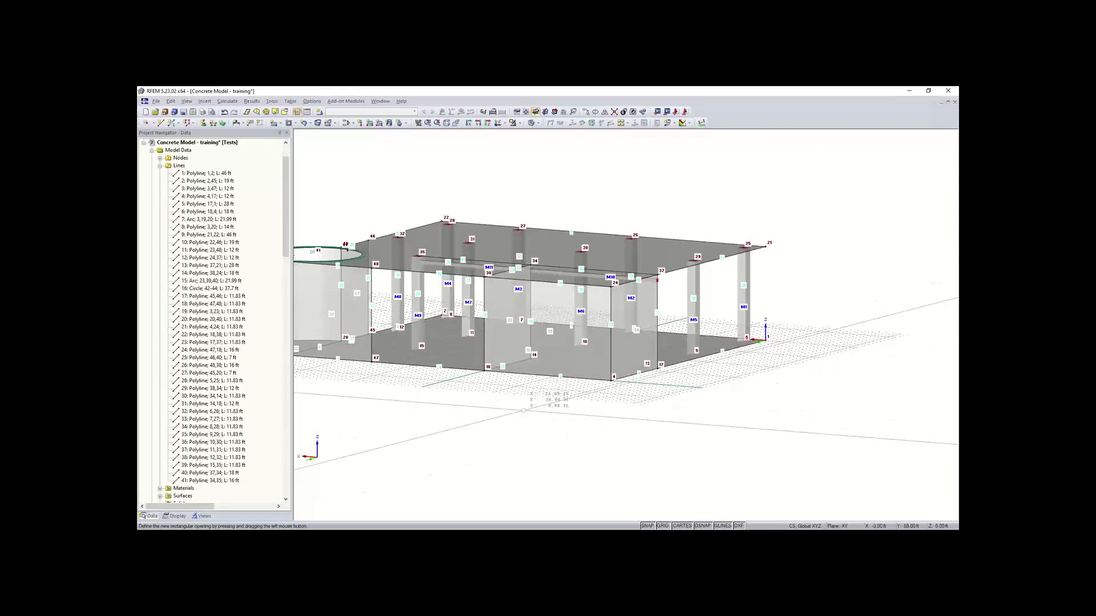
pyautogui.click(274, 124)
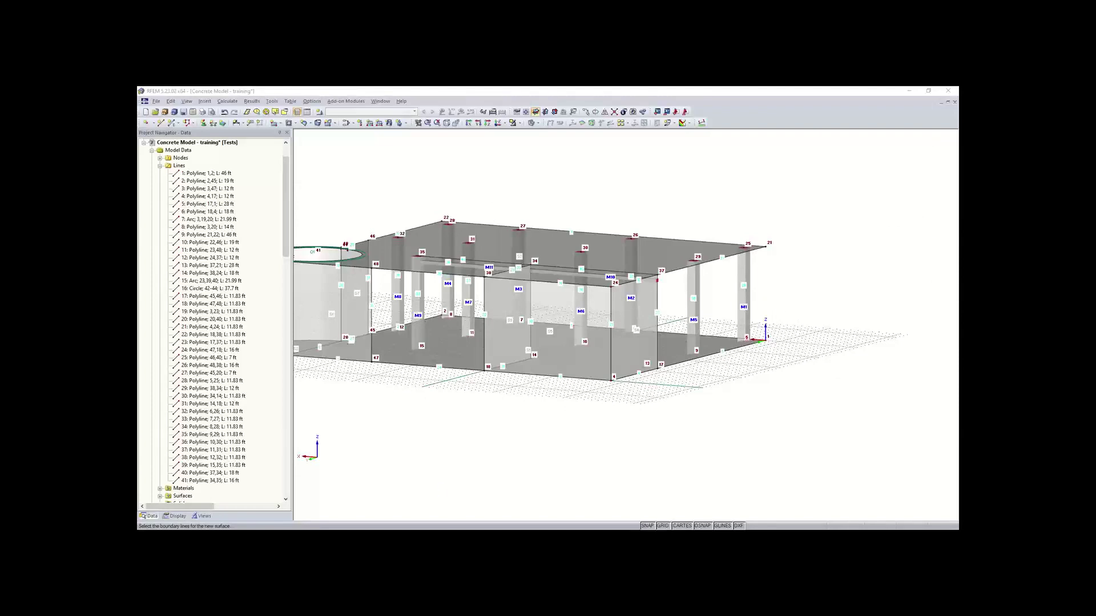
pyautogui.press('Escape')
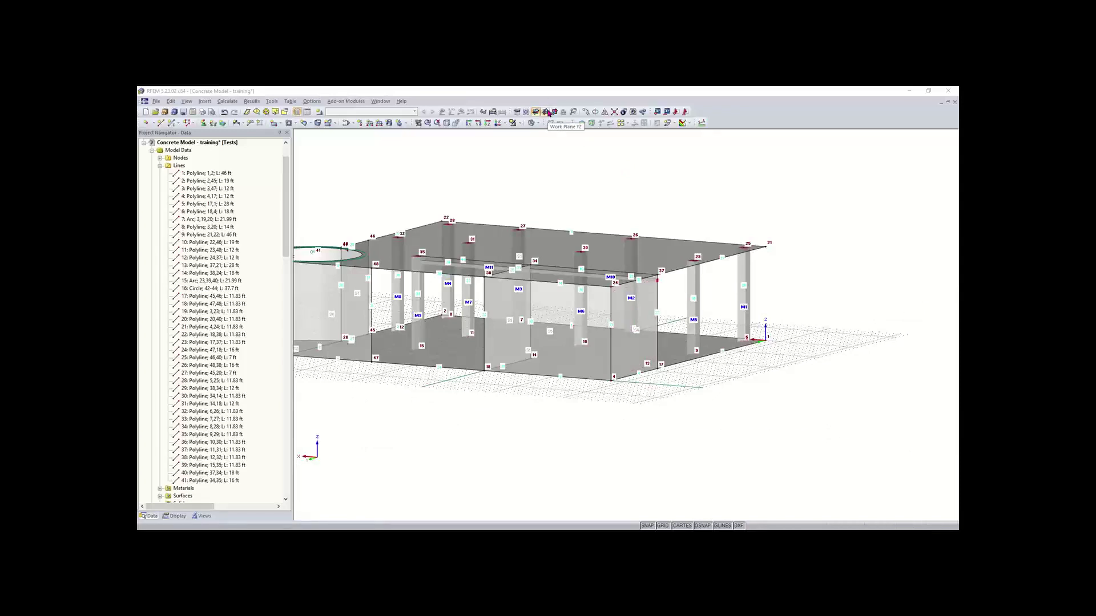
# Set the work plane to XZ and move its origin to the lower wall corner at node 4
pyautogui.click(558, 113)
pyautogui.keyDown('ctrl'); pyautogui.moveTo(630, 406); pyautogui.dragTo(604, 430, button='middle'); pyautogui.keyUp('ctrl')
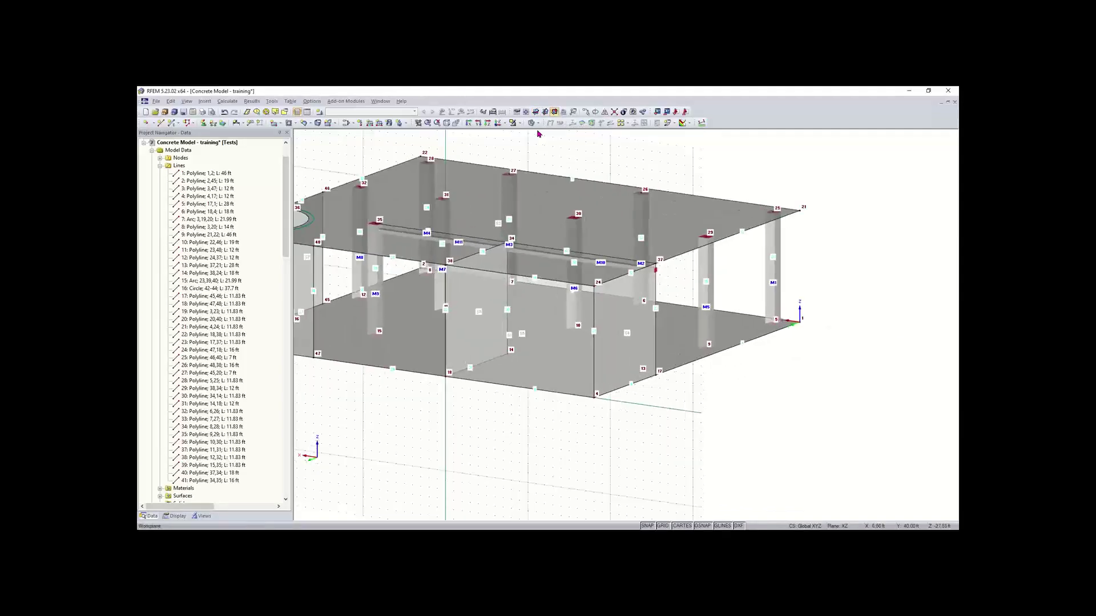
pyautogui.click(525, 111)
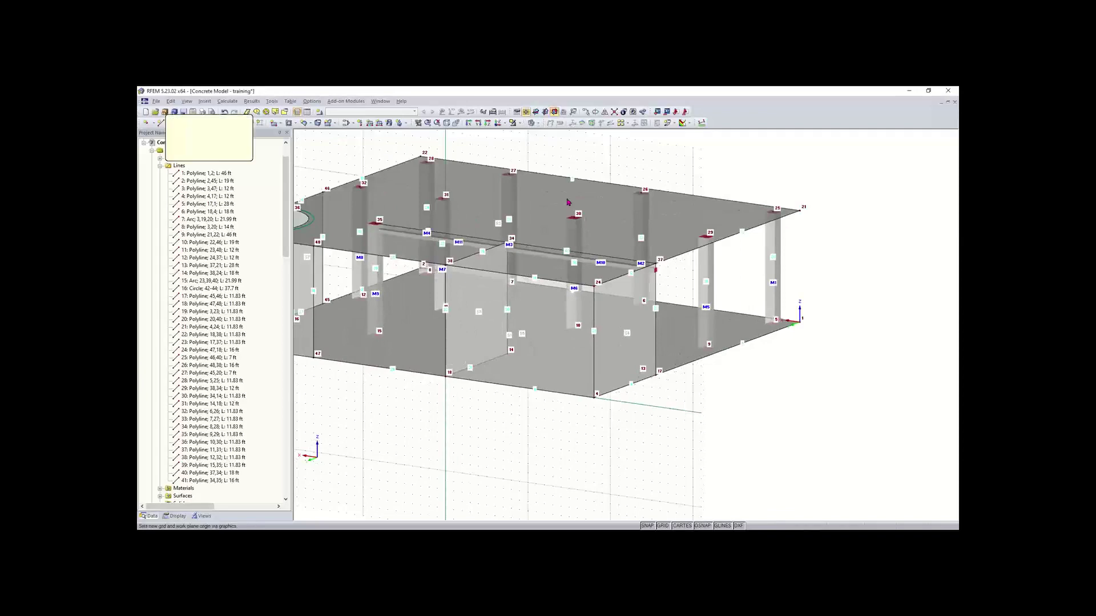
pyautogui.click(596, 395)
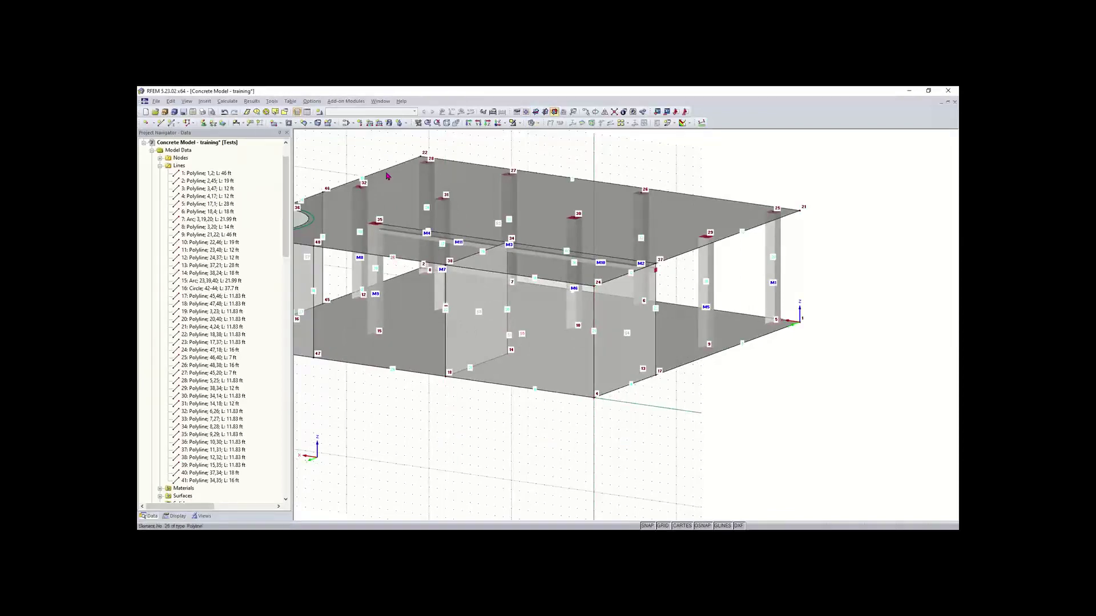
# Draw a rectangular opening about 11 ft wide and 6 ft high in the outer wall between nodes 4 and 18
pyautogui.click(289, 123)
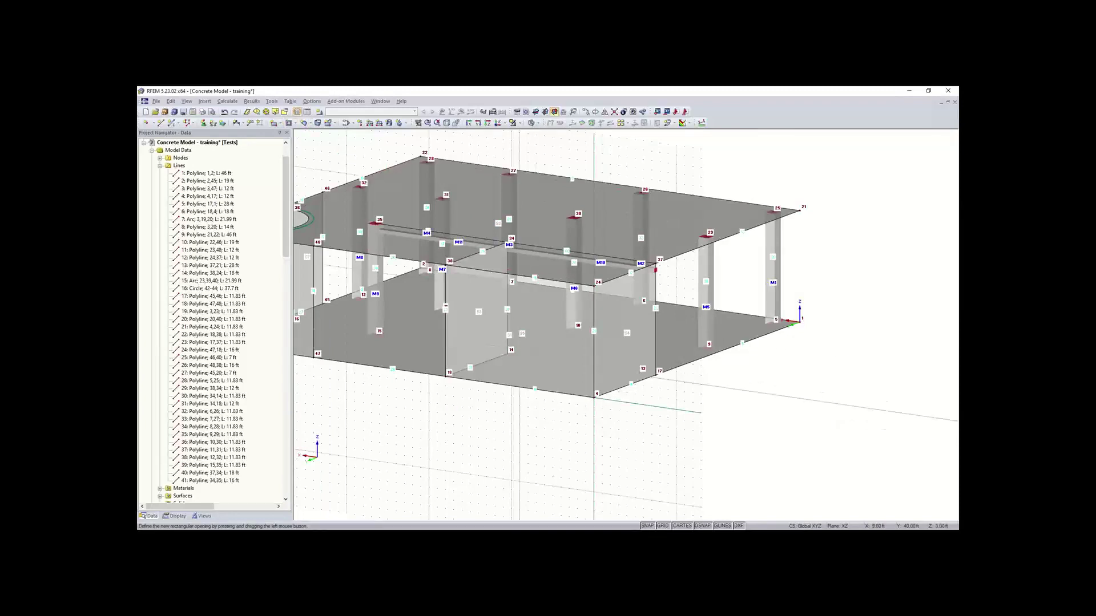
pyautogui.scroll(2, 488, 304)
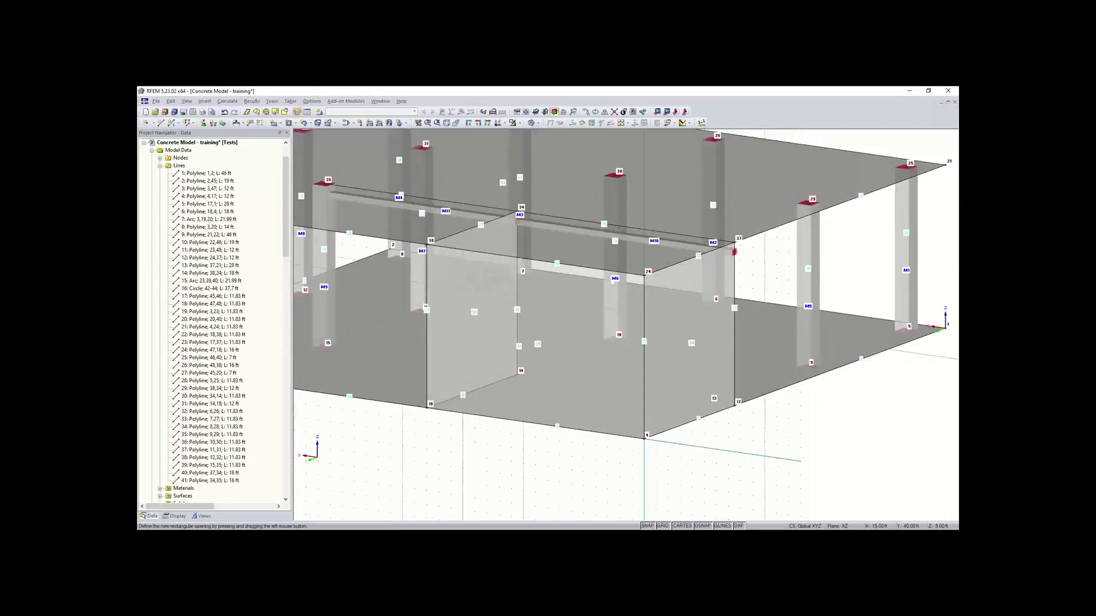
pyautogui.scroll(1, 469, 287)
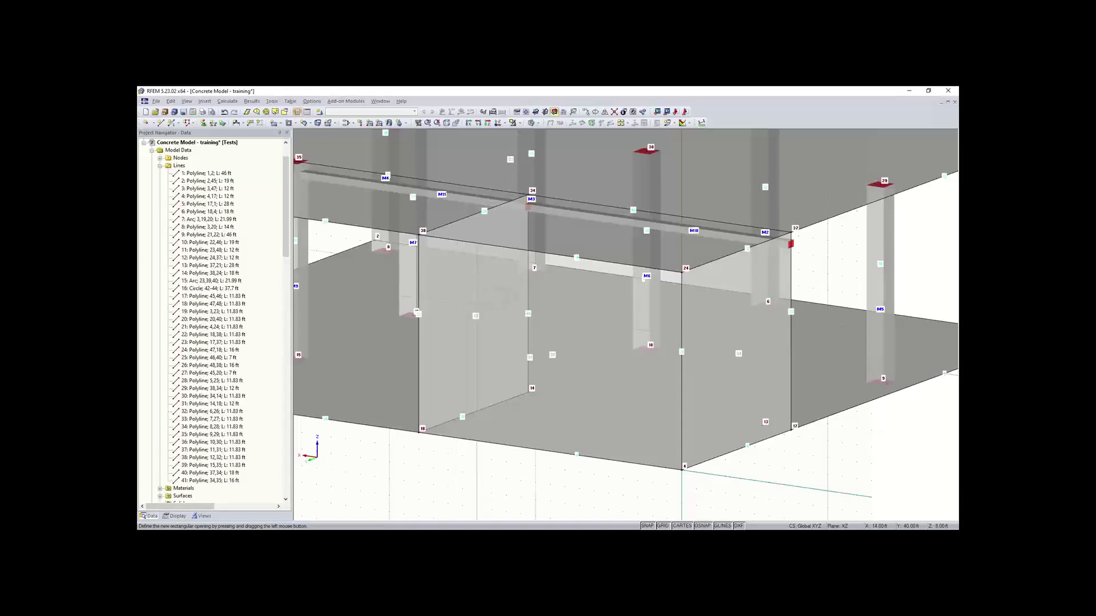
pyautogui.click(747, 445)
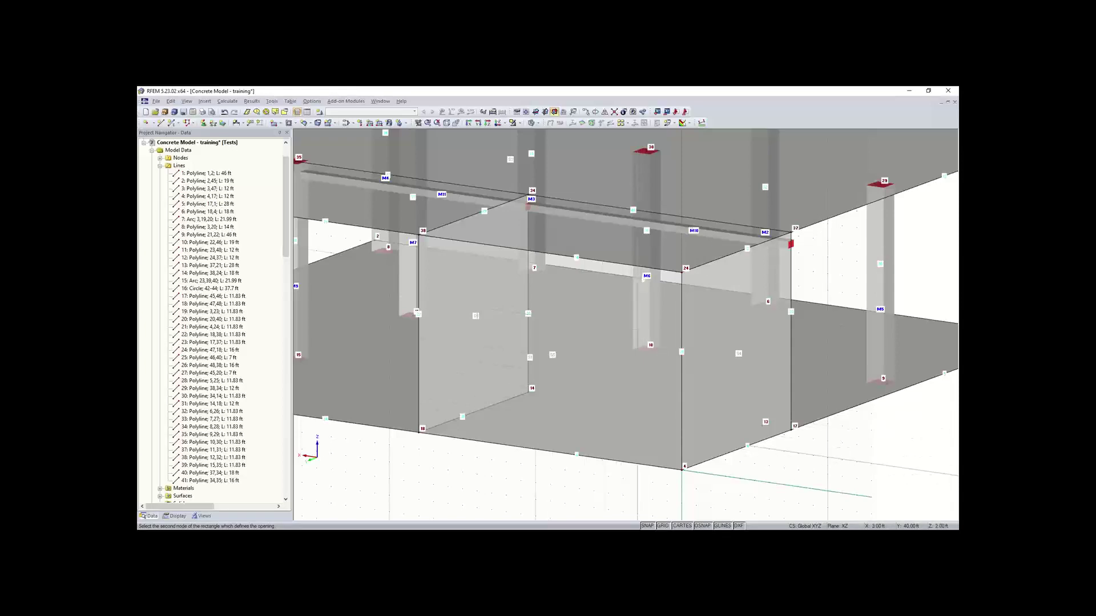
pyautogui.click(481, 403)
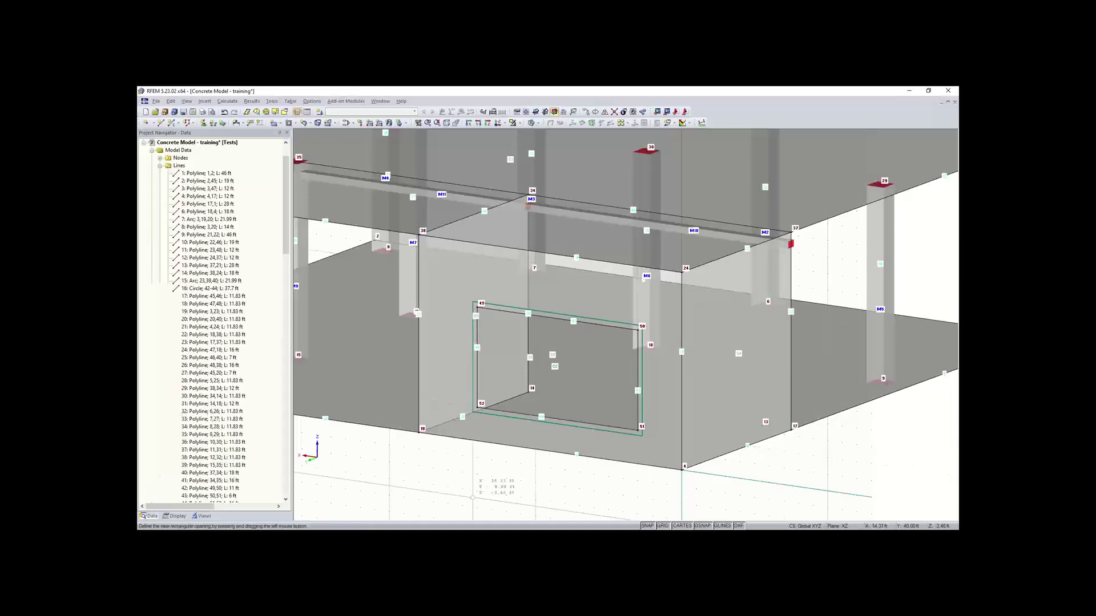
pyautogui.scroll(-2, 558, 504)
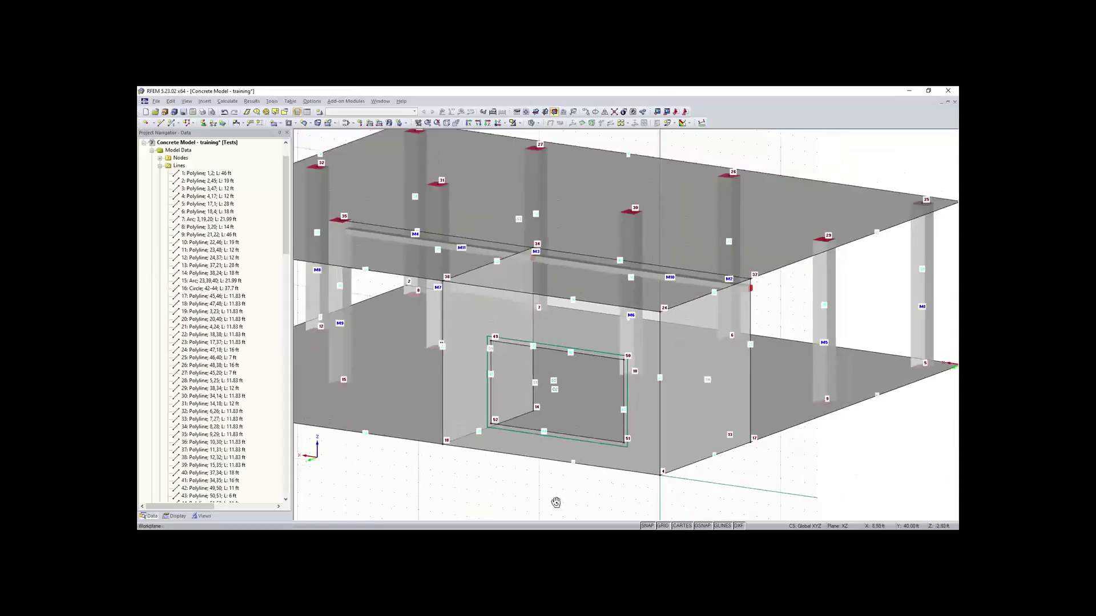
pyautogui.keyDown('ctrl'); pyautogui.moveTo(497, 484); pyautogui.dragTo(298, 487, button='middle'); pyautogui.keyUp('ctrl')
pyautogui.rightClick(294, 496)
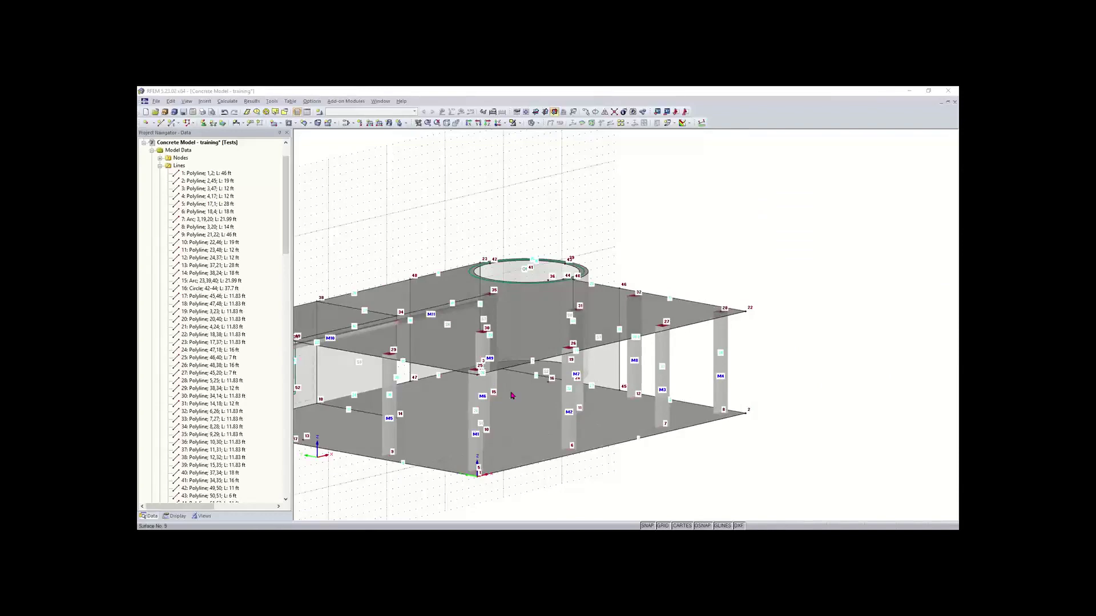
# Switch the work plane back to XY
pyautogui.scroll(-2, 539, 443)
pyautogui.moveTo(540, 442); pyautogui.dragTo(559, 404, button='middle')
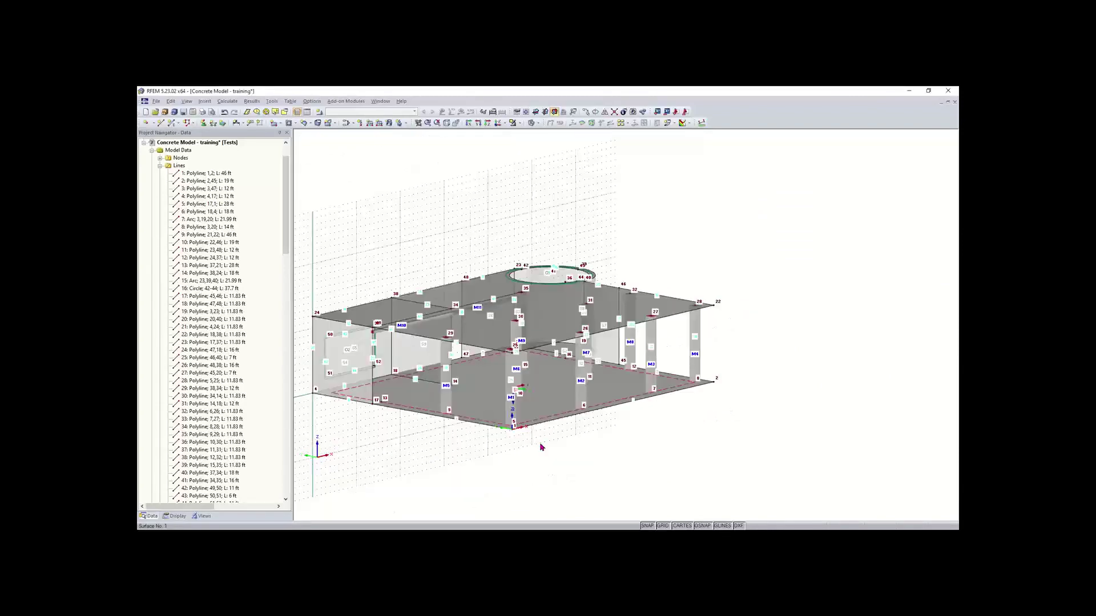
pyautogui.scroll(-1, 541, 437)
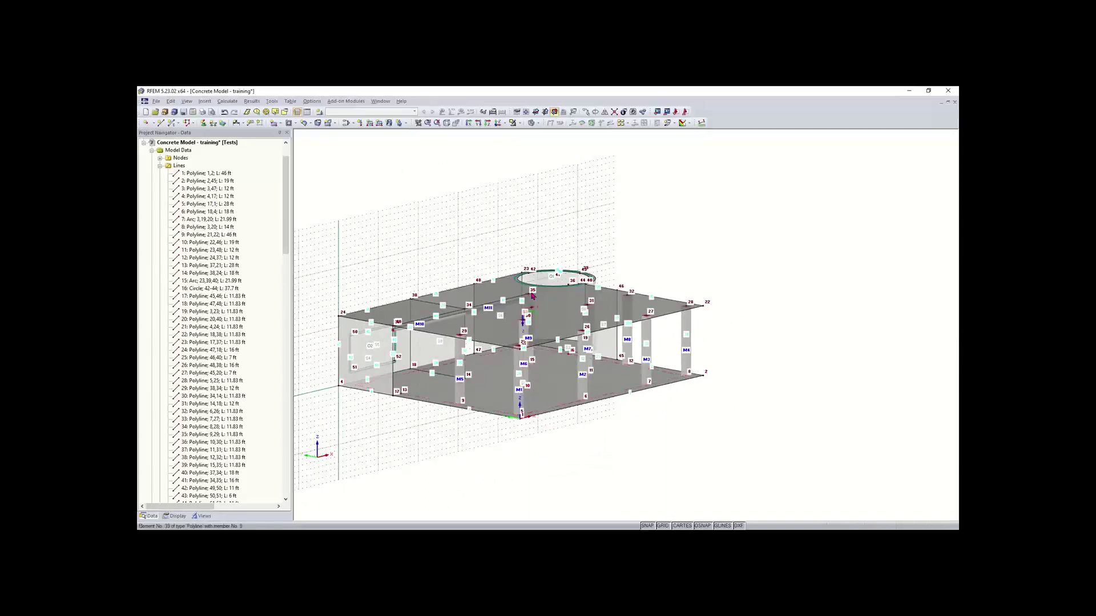
pyautogui.click(537, 112)
pyautogui.moveTo(415, 432)
pyautogui.keyDown('ctrl'); pyautogui.mouseDown(button='middle')
pyautogui.moveTo(450, 440)
pyautogui.moveTo(425, 435)
pyautogui.mouseUp(button='middle'); pyautogui.keyUp('ctrl')
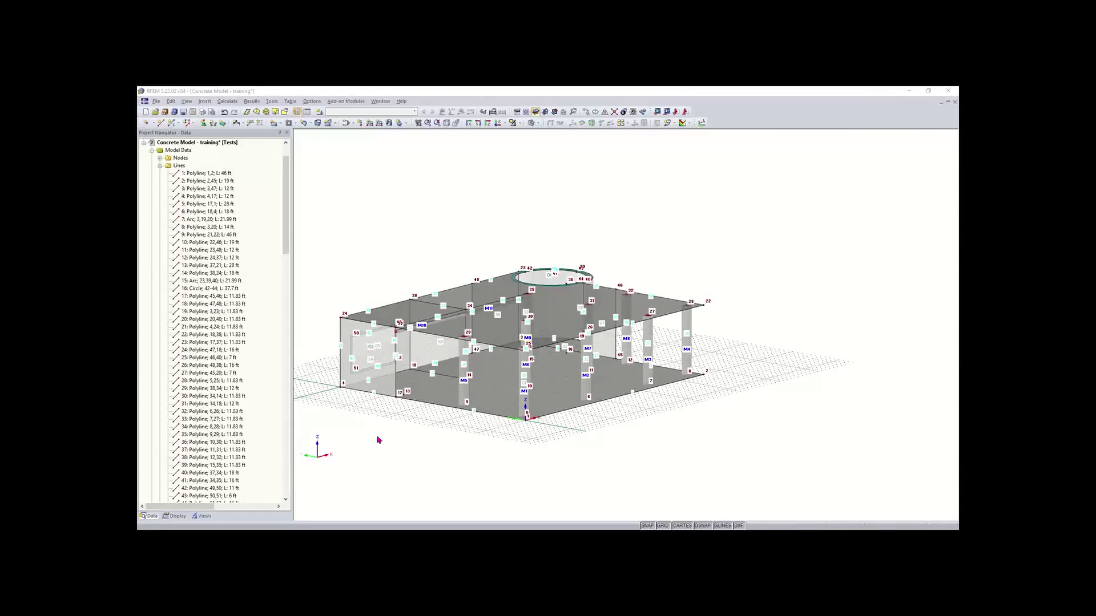
# Define a new line support type in global axes with only uZ fixed and uX and uY free
pyautogui.keyDown('ctrl'); pyautogui.moveTo(430, 448); pyautogui.dragTo(322, 462, button='middle'); pyautogui.keyUp('ctrl')
pyautogui.rightClick(323, 462)
pyautogui.click(489, 484)
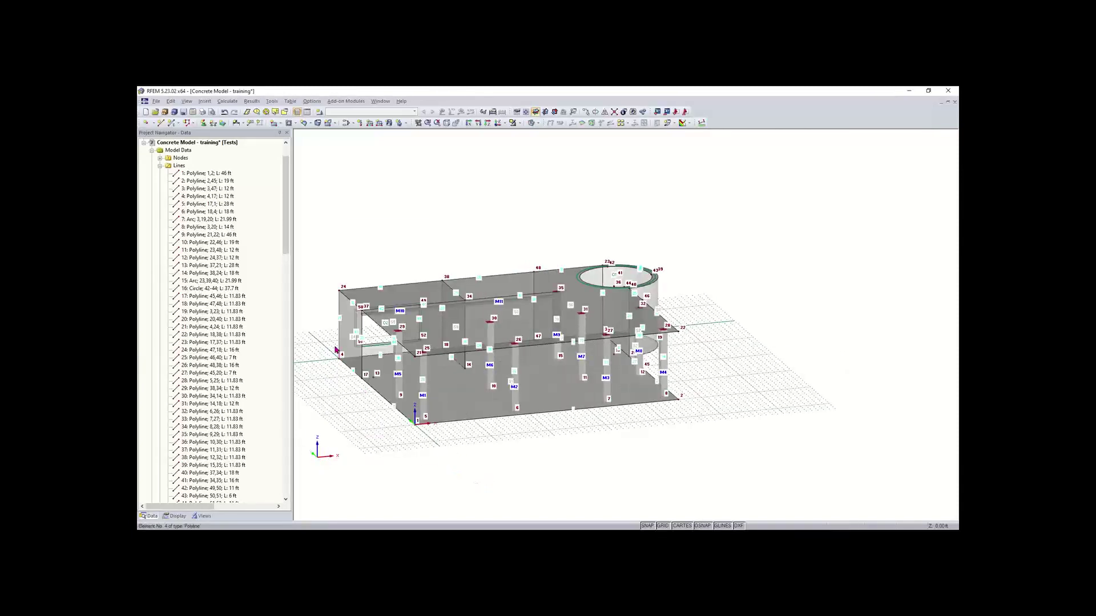
pyautogui.moveTo(411, 442); pyautogui.dragTo(432, 444, button='middle')
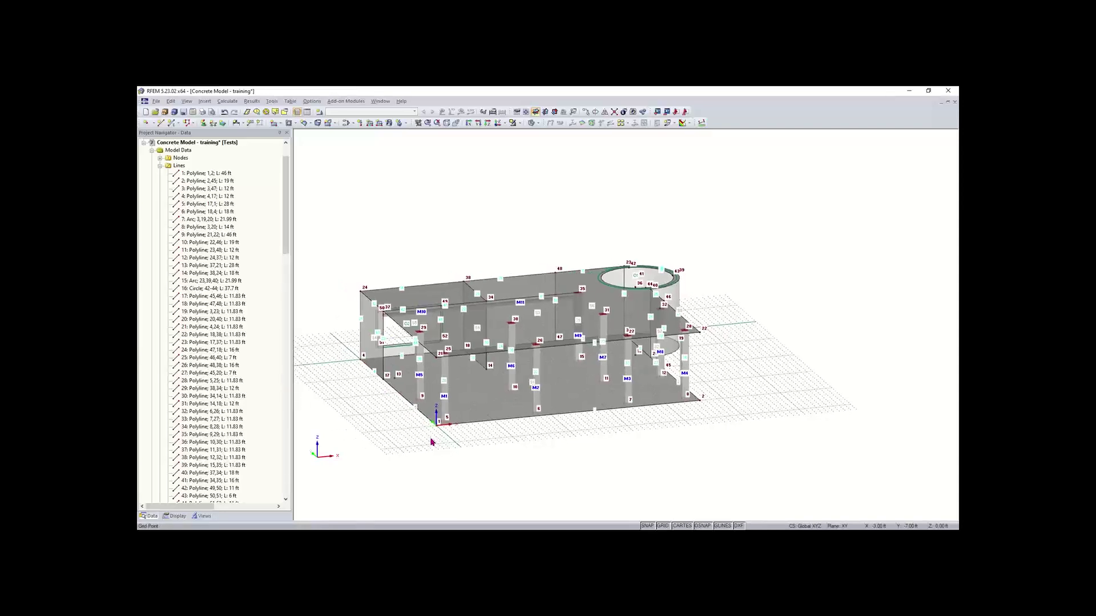
pyautogui.scroll(3, 409, 421)
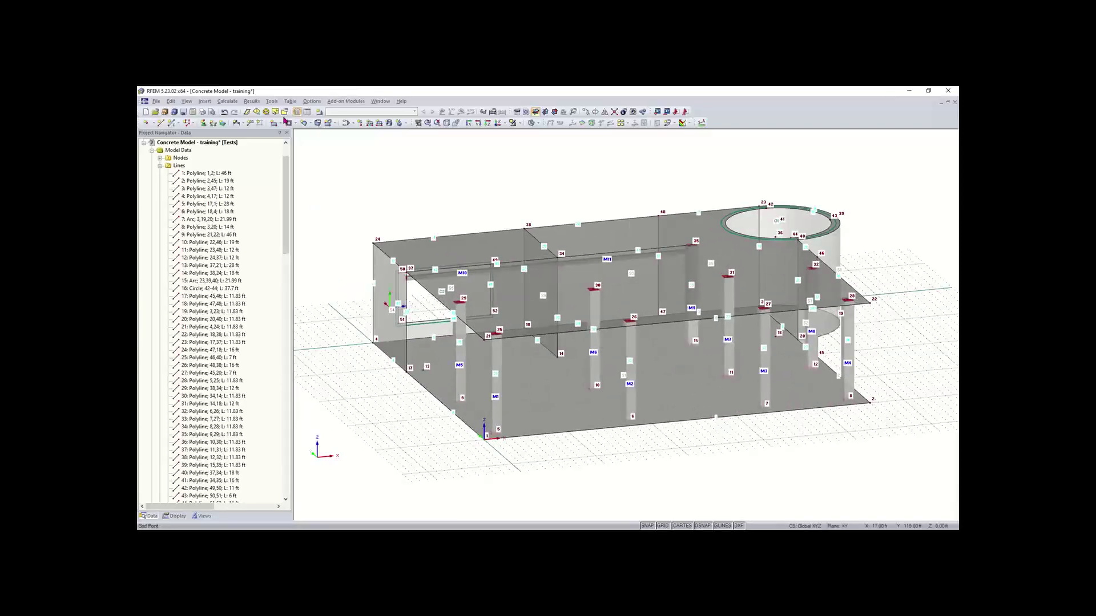
pyautogui.click(214, 124)
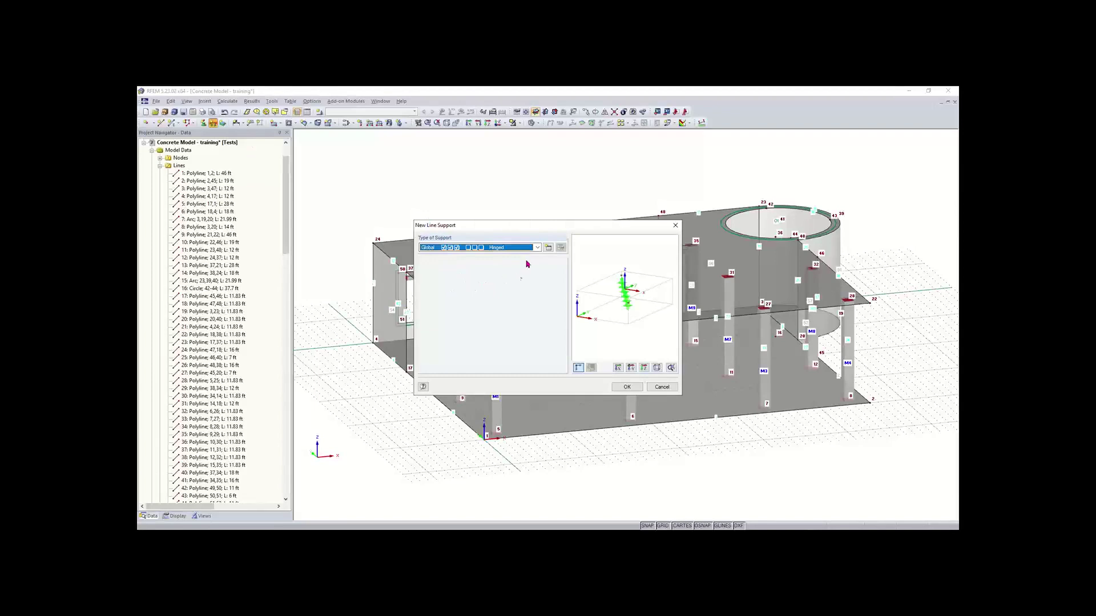
pyautogui.click(549, 248)
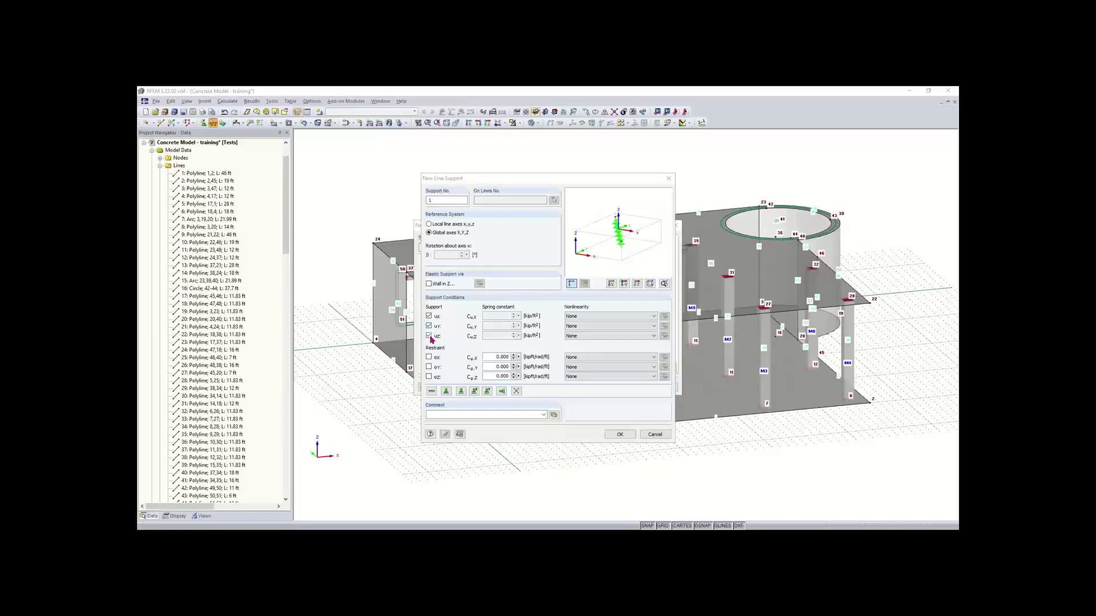
pyautogui.click(429, 326)
pyautogui.click(428, 316)
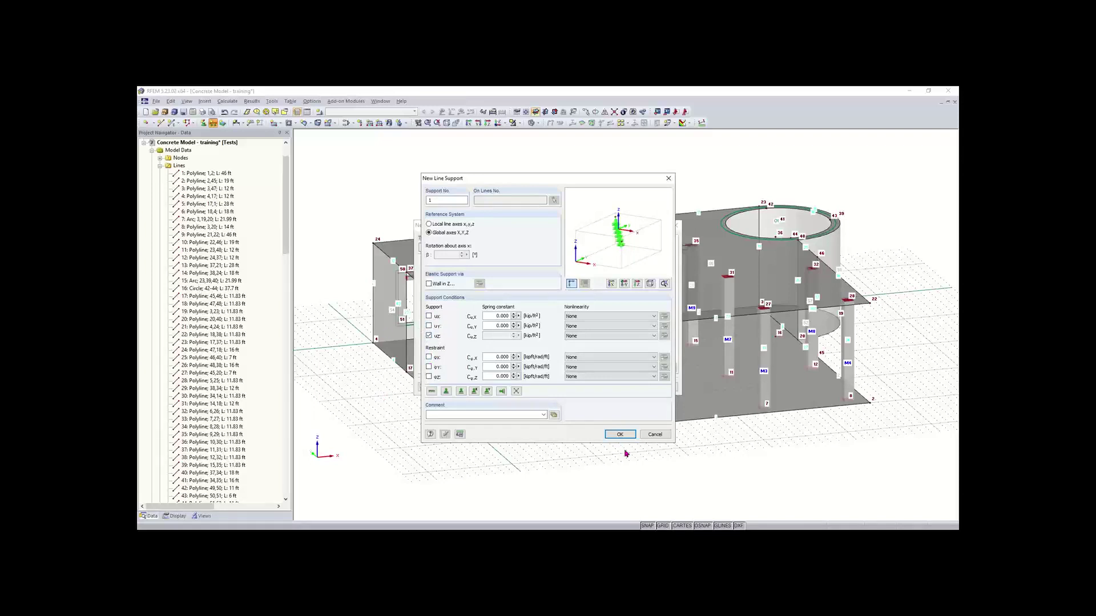
pyautogui.click(615, 433)
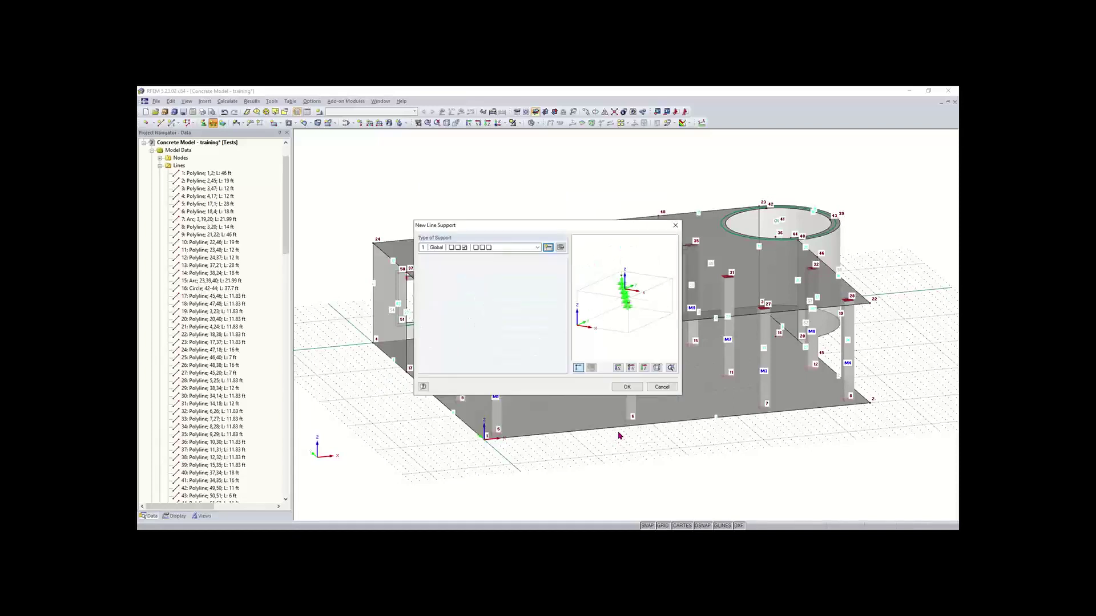
pyautogui.click(627, 387)
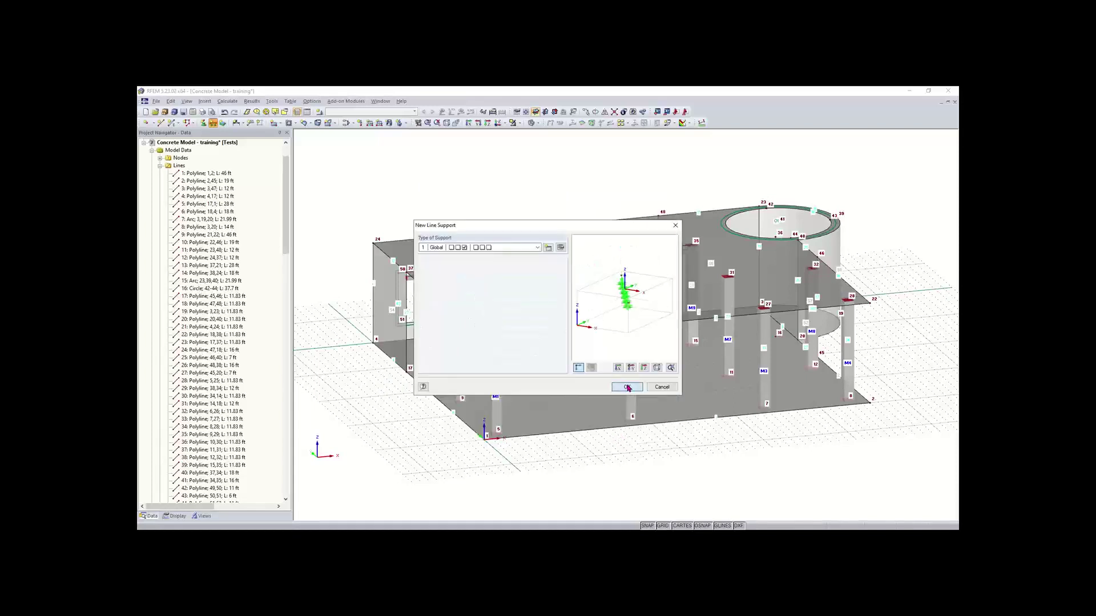
# Place the line support on the floor slab edge lines between nodes 4 and 17 and between nodes 17 and 1
pyautogui.click(390, 357)
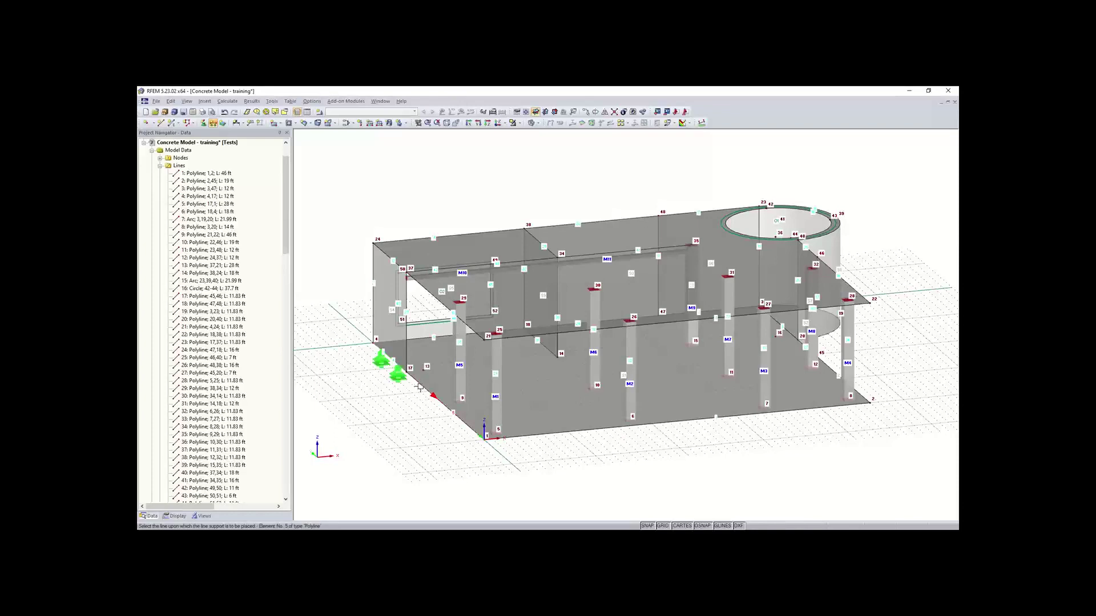
pyautogui.click(421, 391)
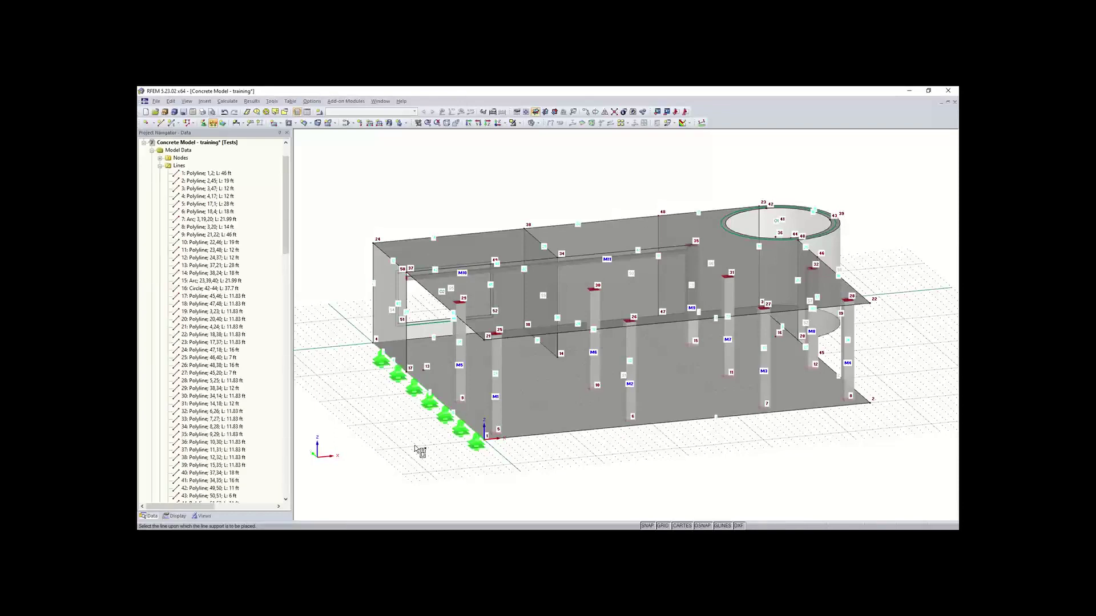
pyautogui.press('Escape')
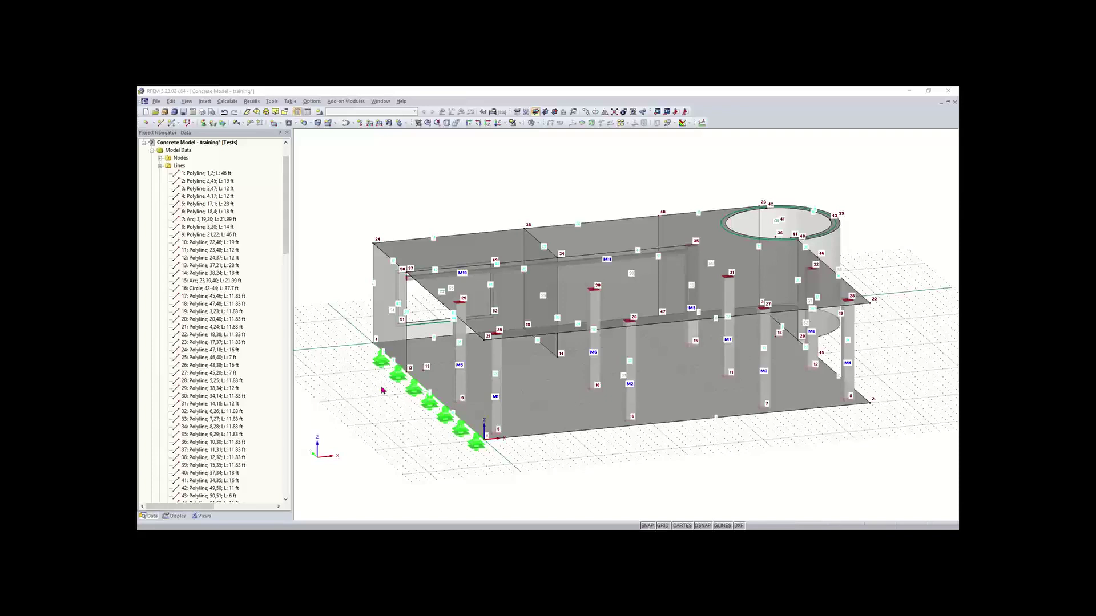
# Start a surface support on floor surfaces 1 and 2 with spring constants of 64 kip/ft³ in X and Y and 640 kip/ft³ in Z
pyautogui.moveTo(692, 480); pyautogui.dragTo(580, 491, button='middle')
pyautogui.click(637, 417)
pyautogui.keyDown('ctrl'); pyautogui.click(660, 343); pyautogui.keyUp('ctrl')
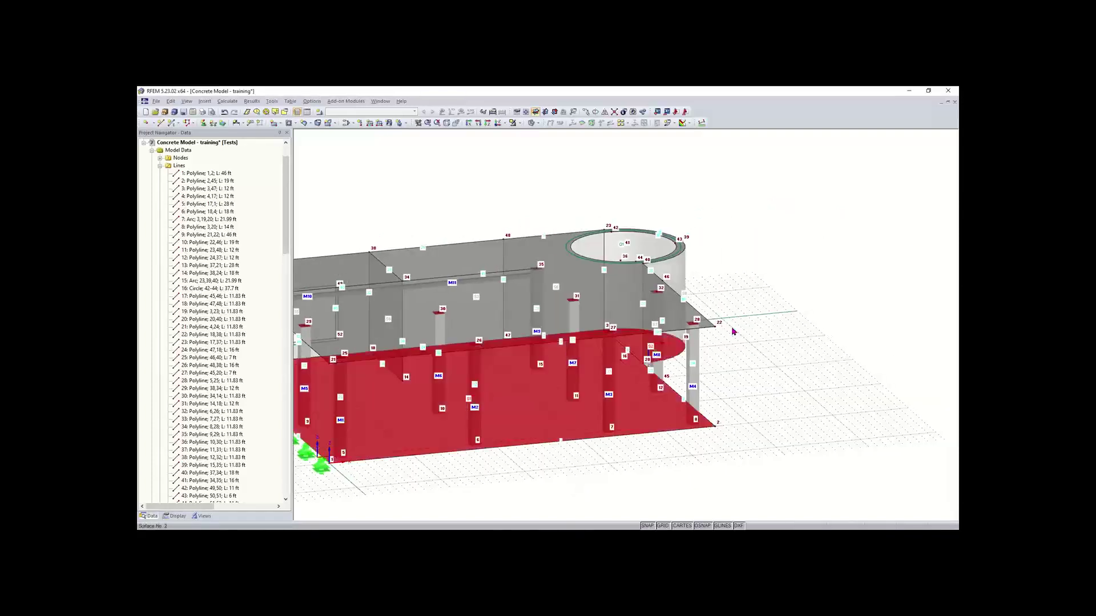
pyautogui.click(222, 124)
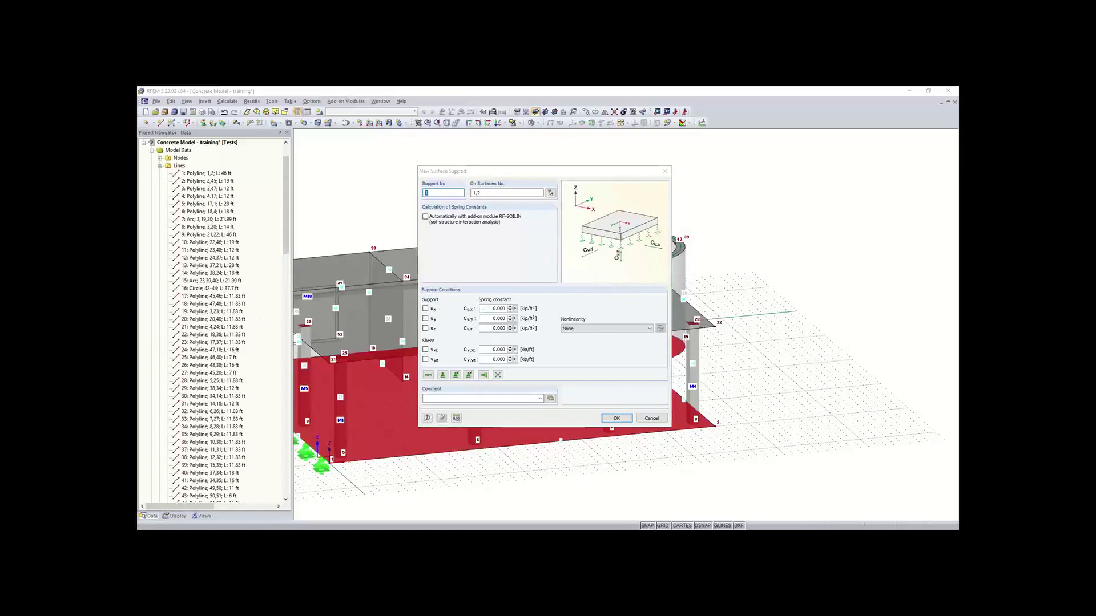
pyautogui.doubleClick(491, 318)
pyautogui.click(494, 309)
pyautogui.moveTo(521, 308); pyautogui.dragTo(535, 312)
pyautogui.write('64')
pyautogui.press('Tab')
pyautogui.write('64')
pyautogui.press('Tab')
pyautogui.write('6')
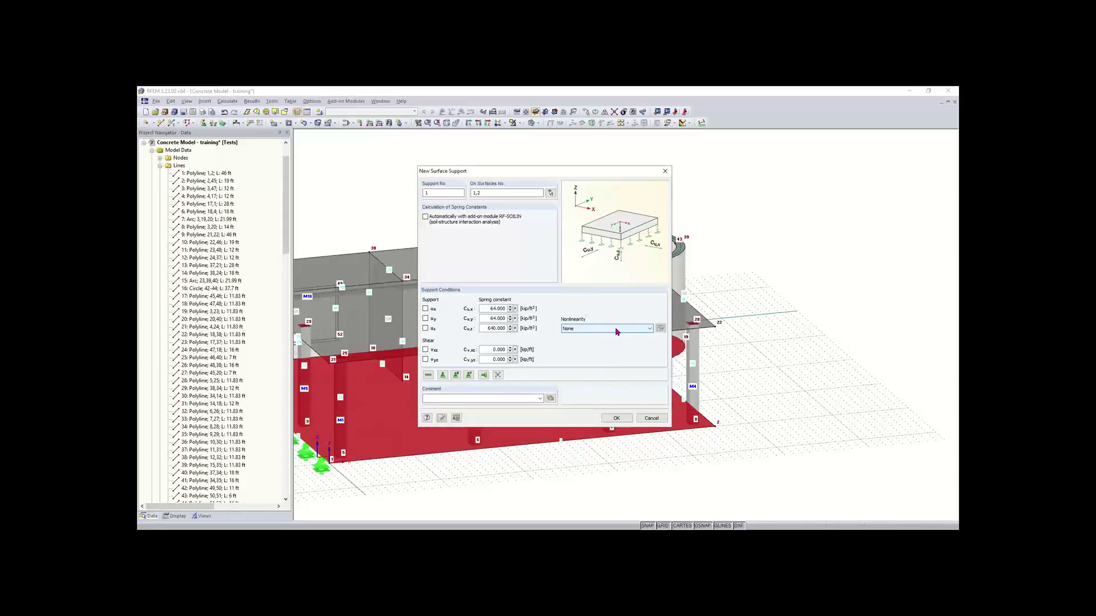
# Set the surface support's nonlinearity to failure if negative contact stress in z and create the support
pyautogui.click(616, 329)
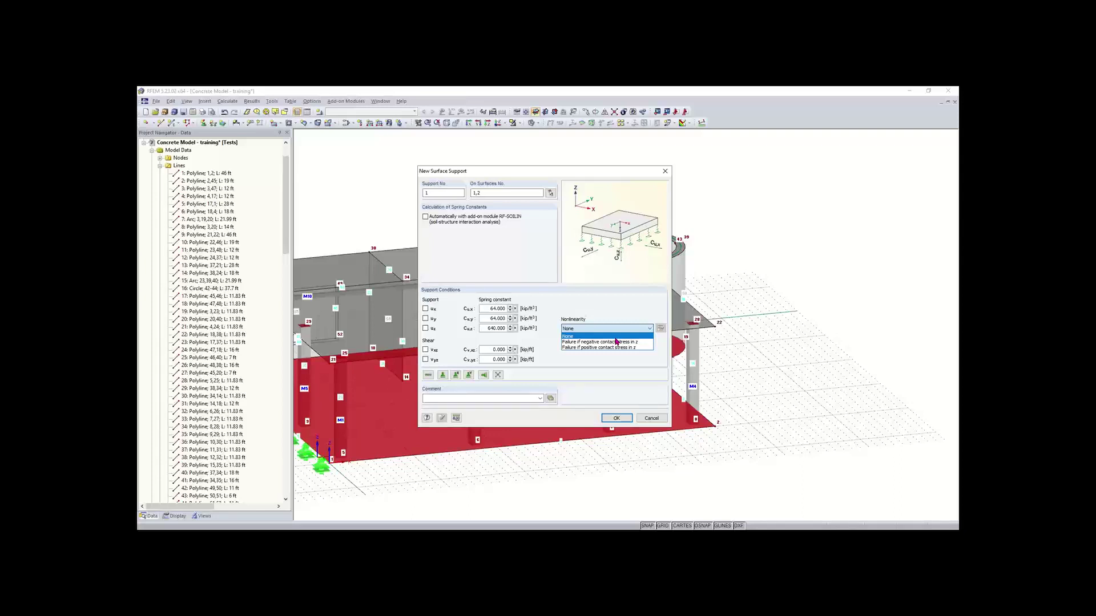
pyautogui.click(620, 343)
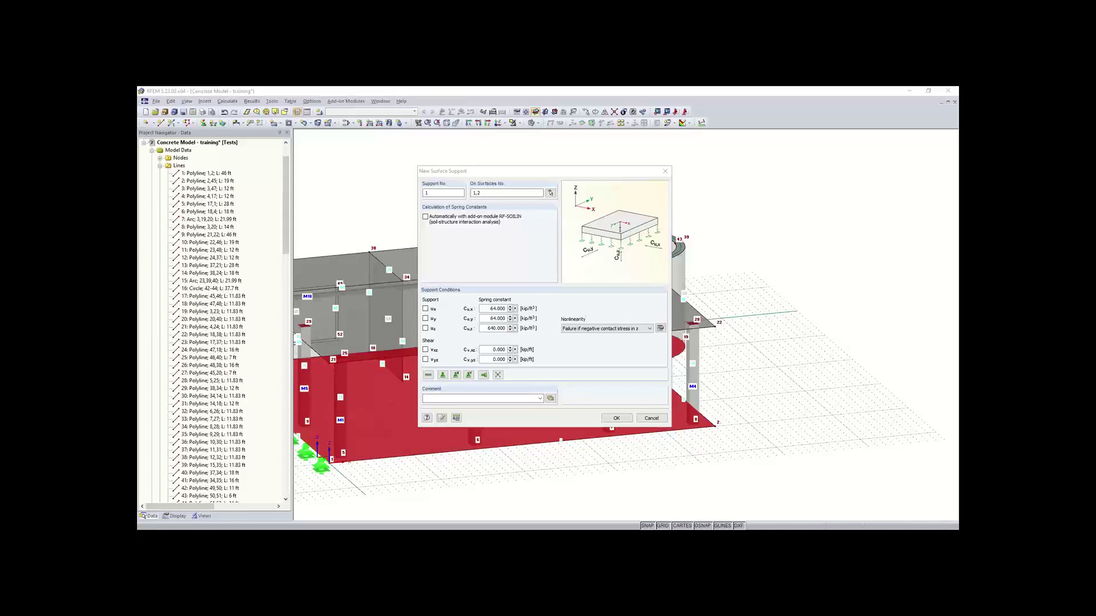
pyautogui.click(623, 418)
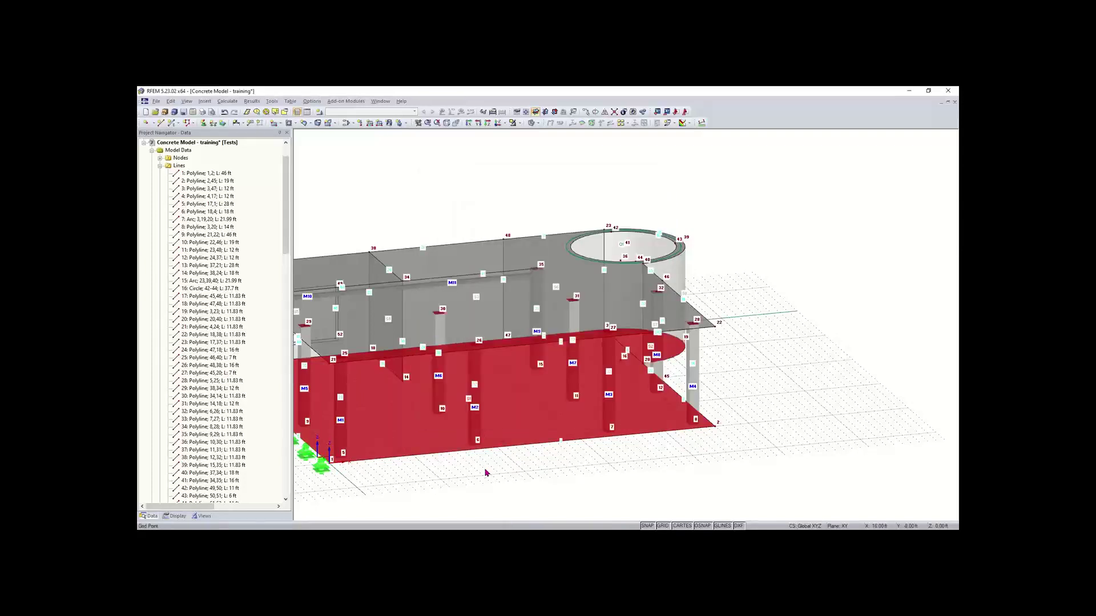
pyautogui.scroll(-1, 485, 472)
pyautogui.moveTo(485, 472); pyautogui.dragTo(556, 442, button='middle')
pyautogui.click(556, 441)
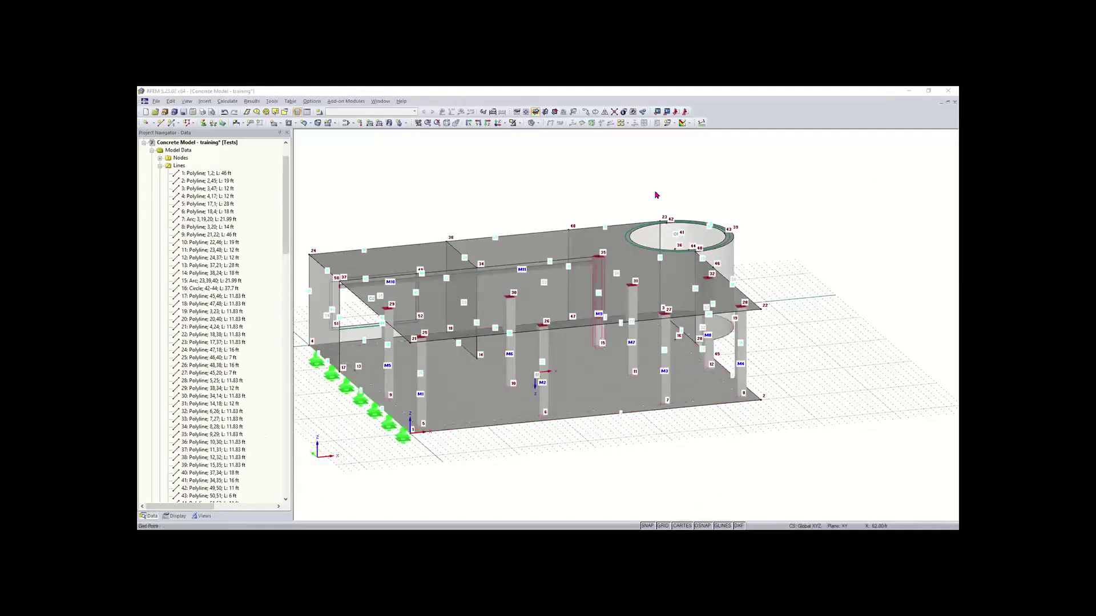
pyautogui.moveTo(538, 459); pyautogui.dragTo(651, 433, button='middle')
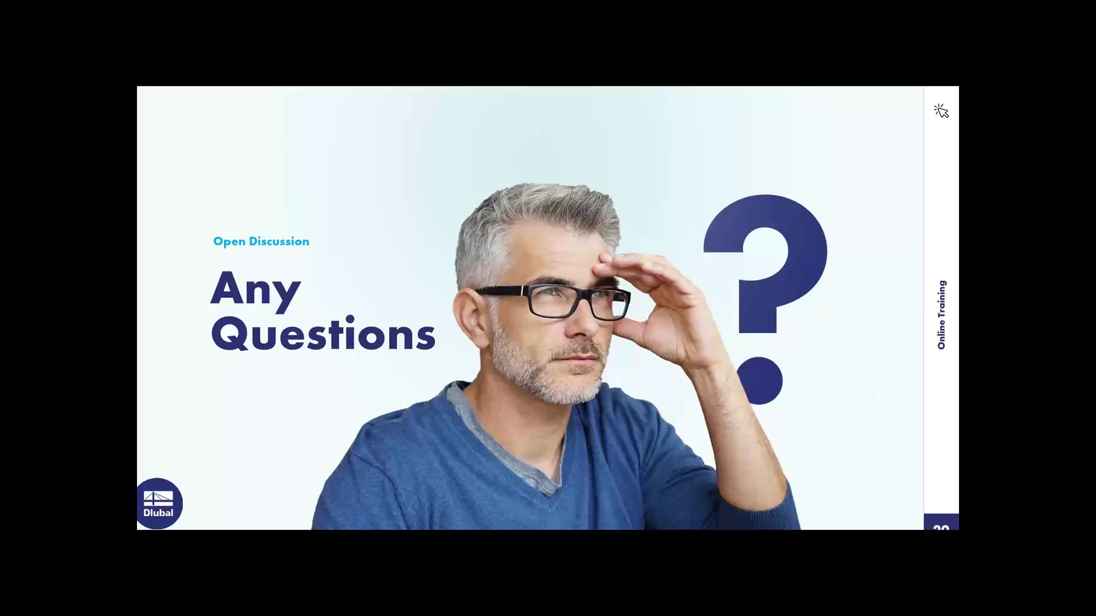
# Switch to the web browser and open the Webinars page of the Dlubal website
pyautogui.moveTo(801, 269); pyautogui.dragTo(744, 88)
pyautogui.click(124, 126)
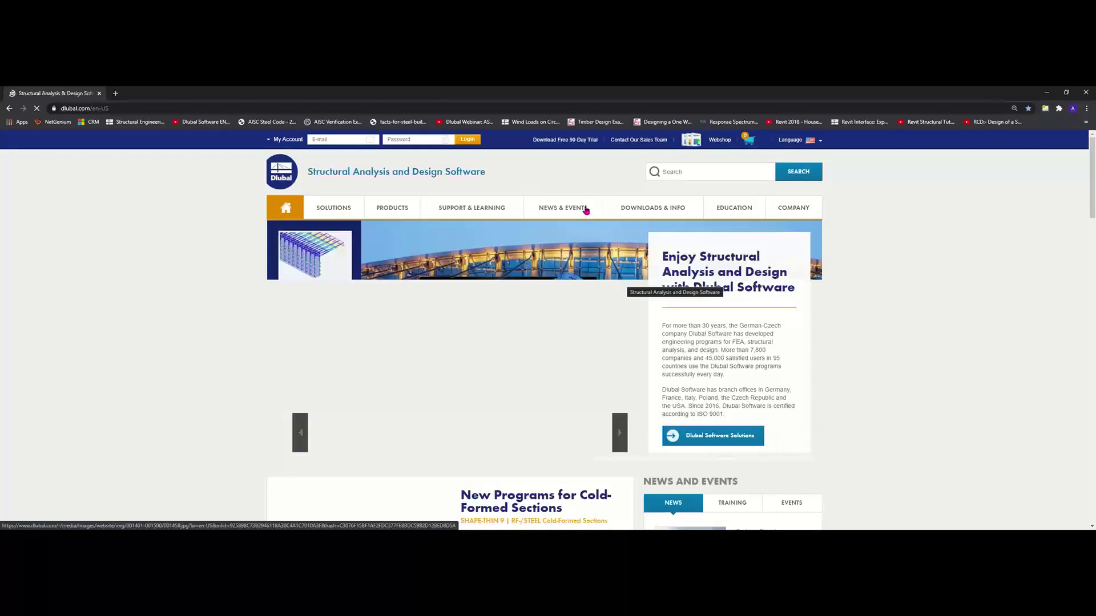
pyautogui.moveTo(489, 207)
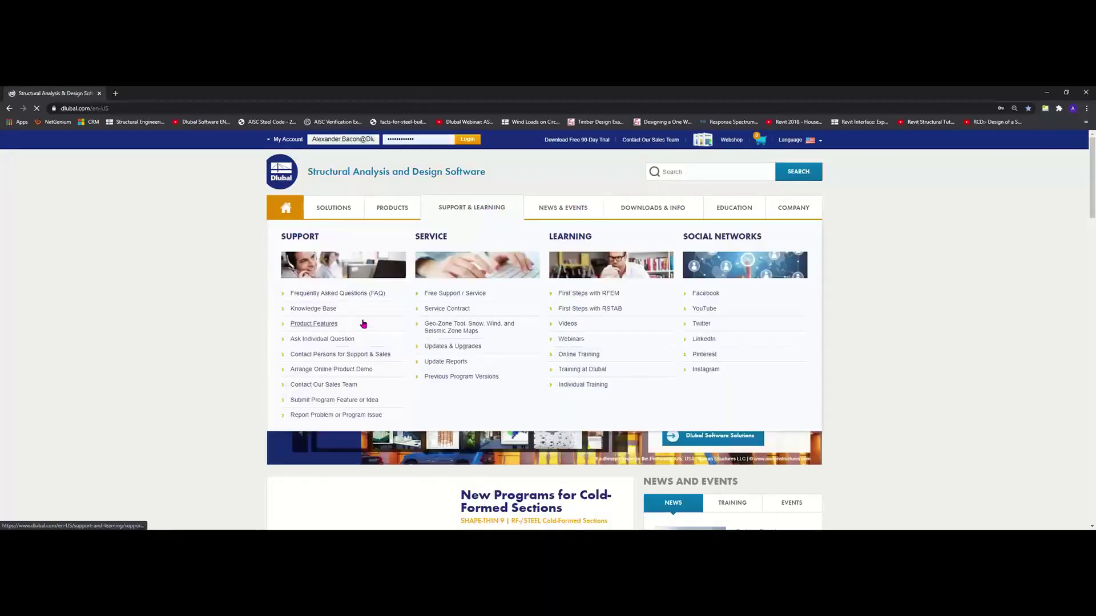
pyautogui.click(573, 342)
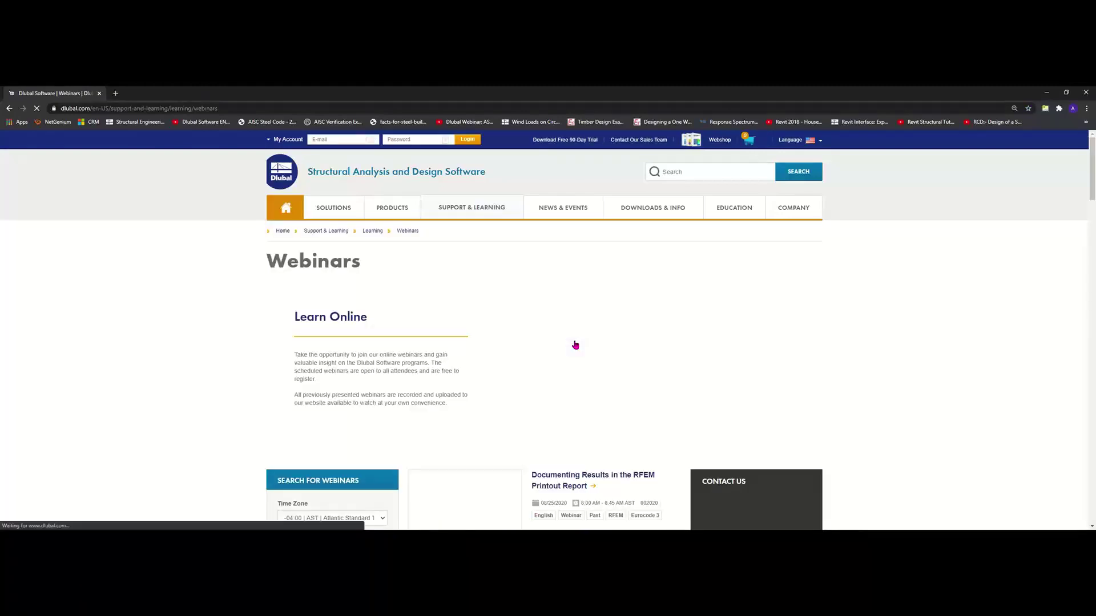
# Limit the webinar search to past webinars and check the available application areas
pyautogui.scroll(-3, 221, 374)
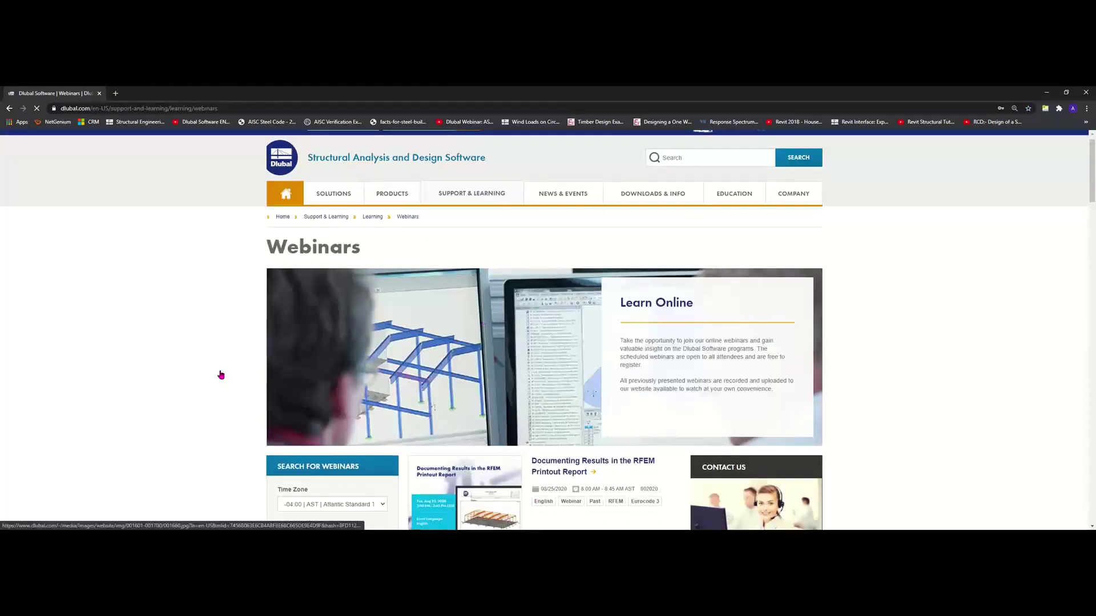
pyautogui.scroll(-3, 222, 371)
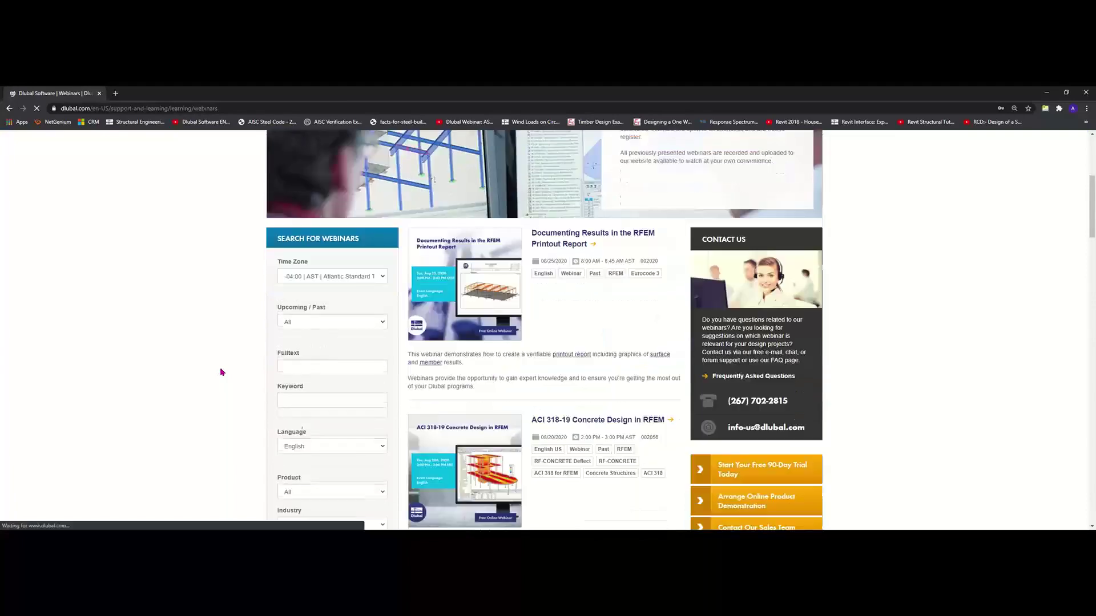
pyautogui.scroll(-1, 226, 369)
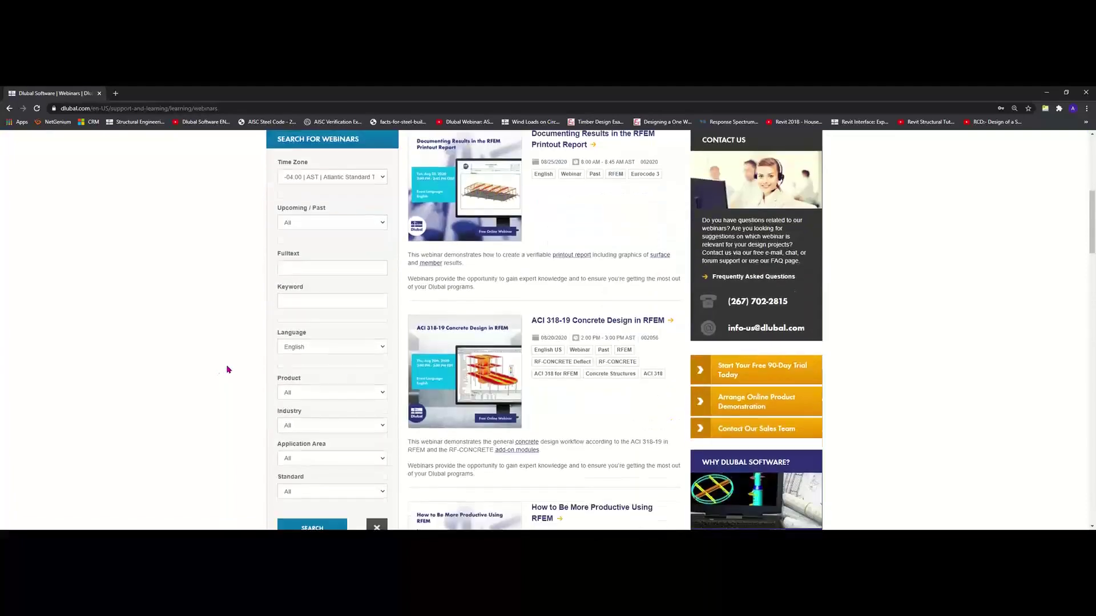
pyautogui.click(323, 225)
pyautogui.click(315, 264)
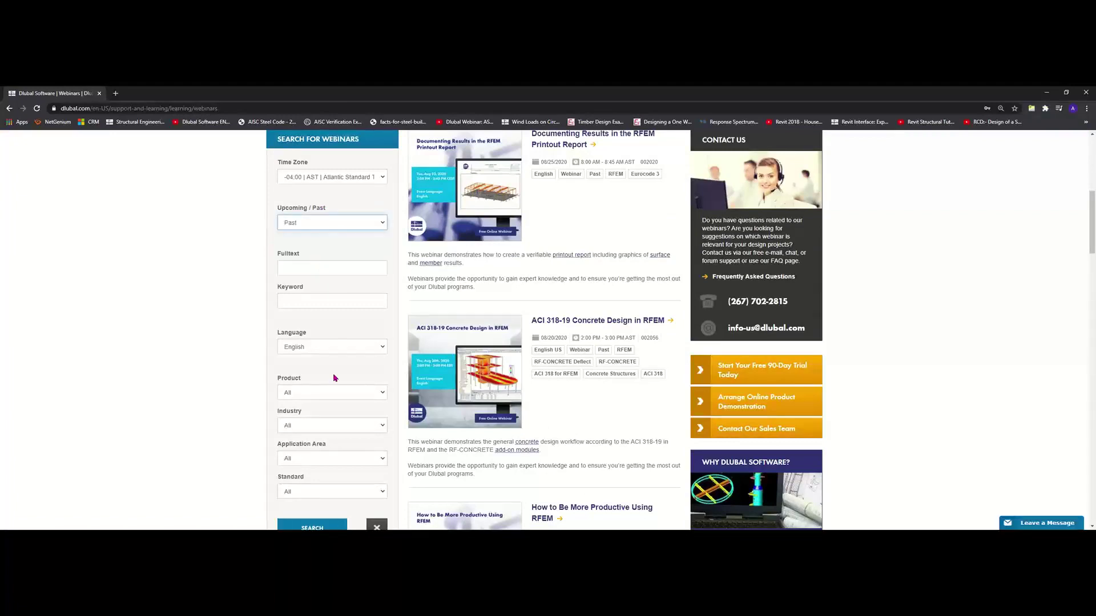
pyautogui.scroll(-1, 335, 377)
pyautogui.click(330, 431)
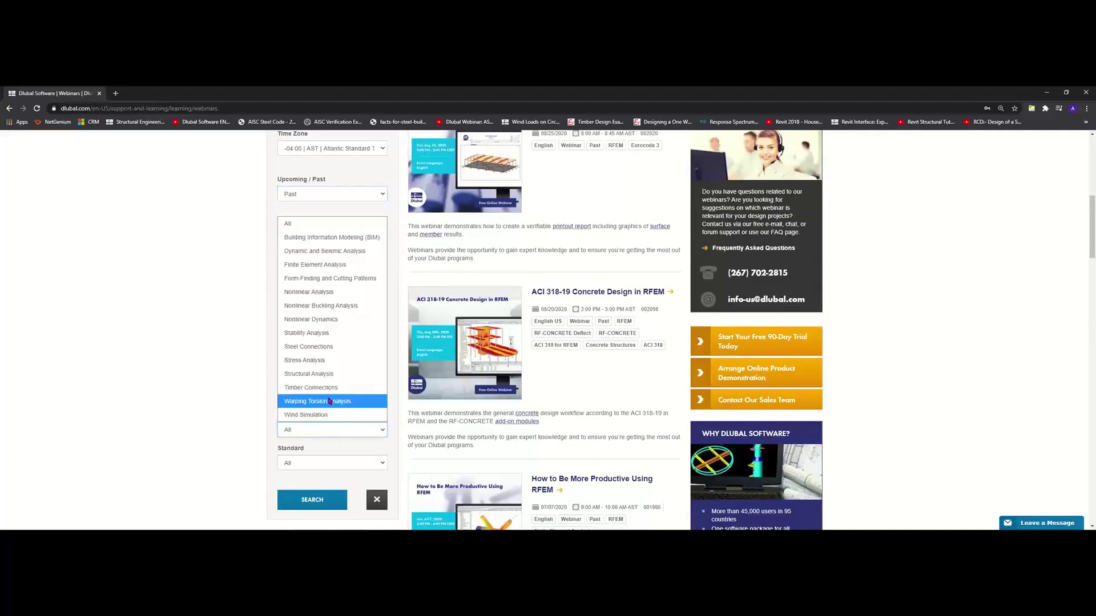
pyautogui.click(197, 367)
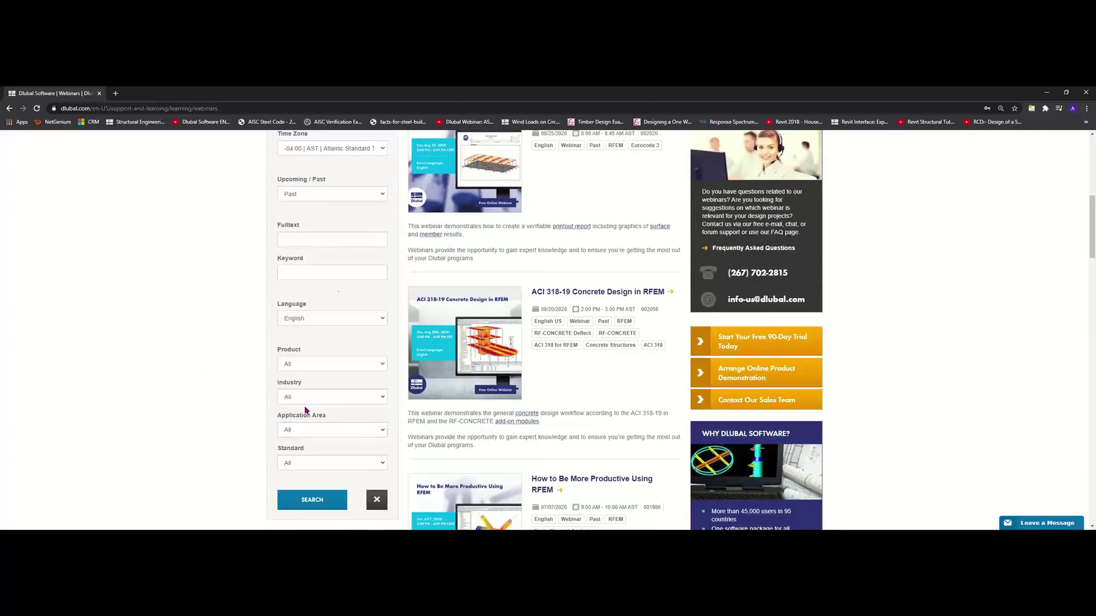
# Set the product filter to RF-LAMINATE and run the webinar search
pyautogui.click(316, 363)
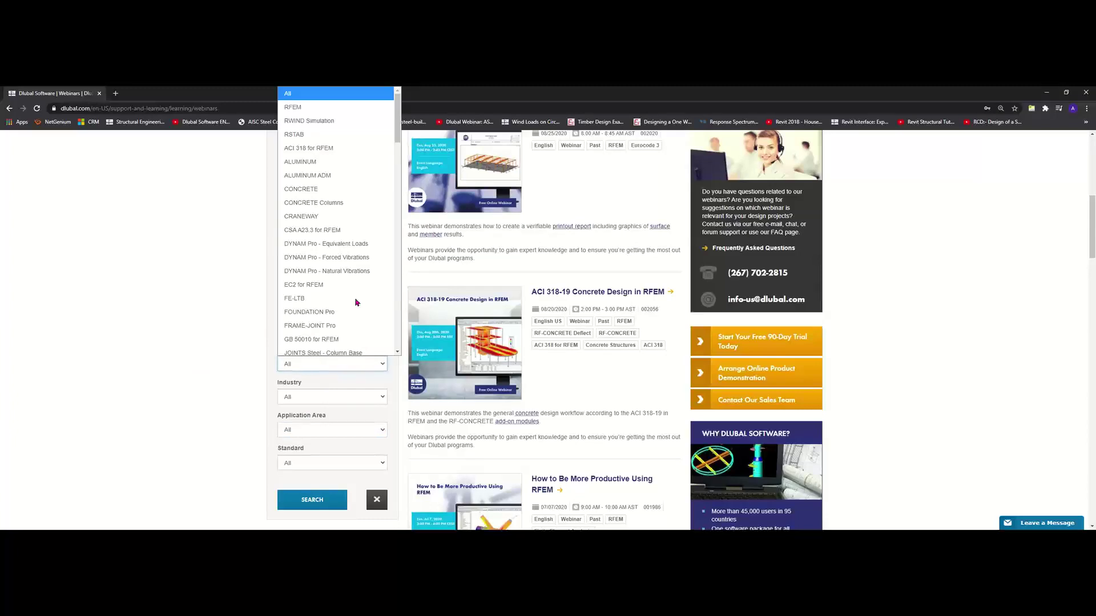
pyautogui.scroll(-5, 356, 303)
pyautogui.scroll(-8, 356, 302)
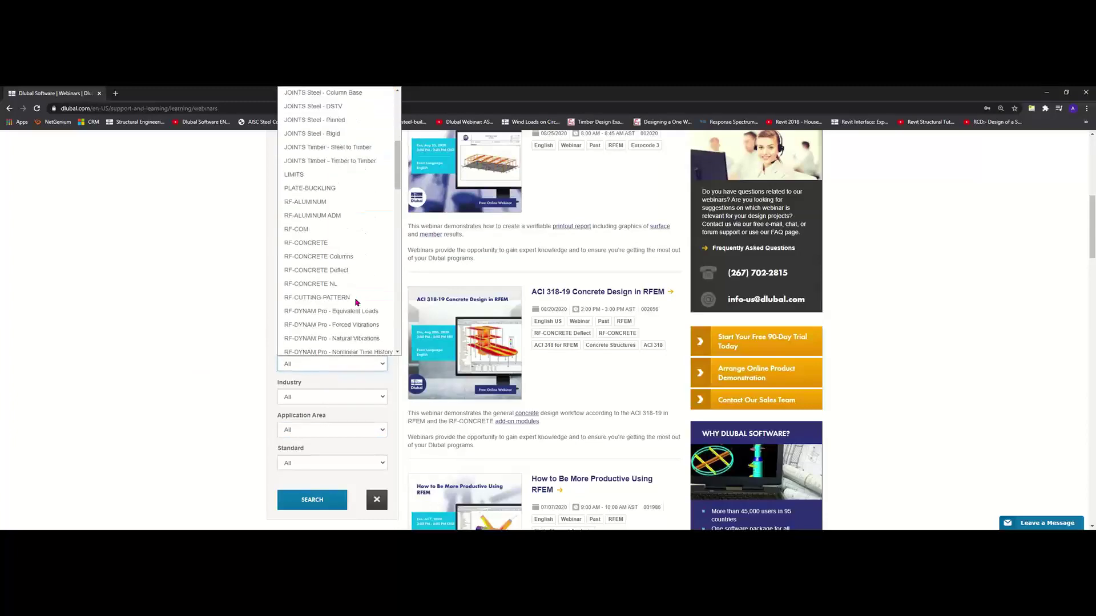
pyautogui.scroll(-5, 357, 302)
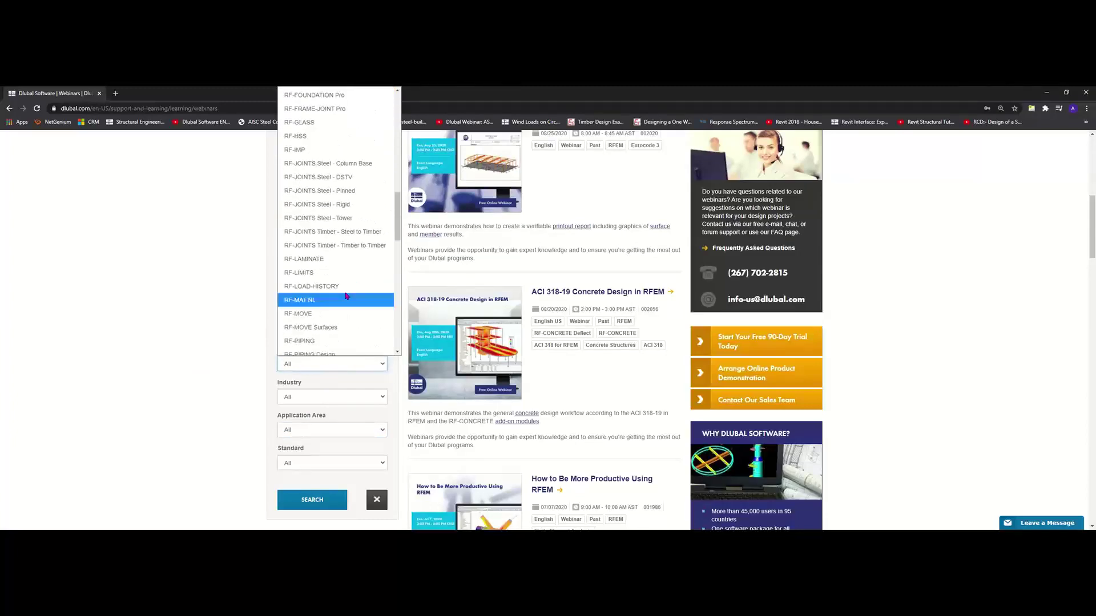
pyautogui.click(356, 301)
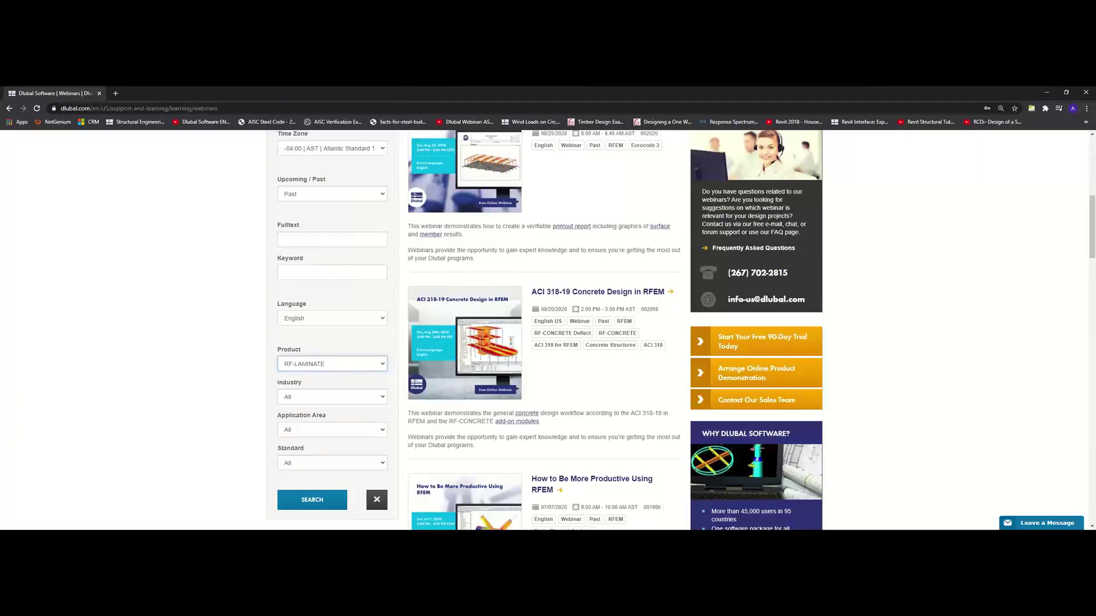
pyautogui.click(302, 499)
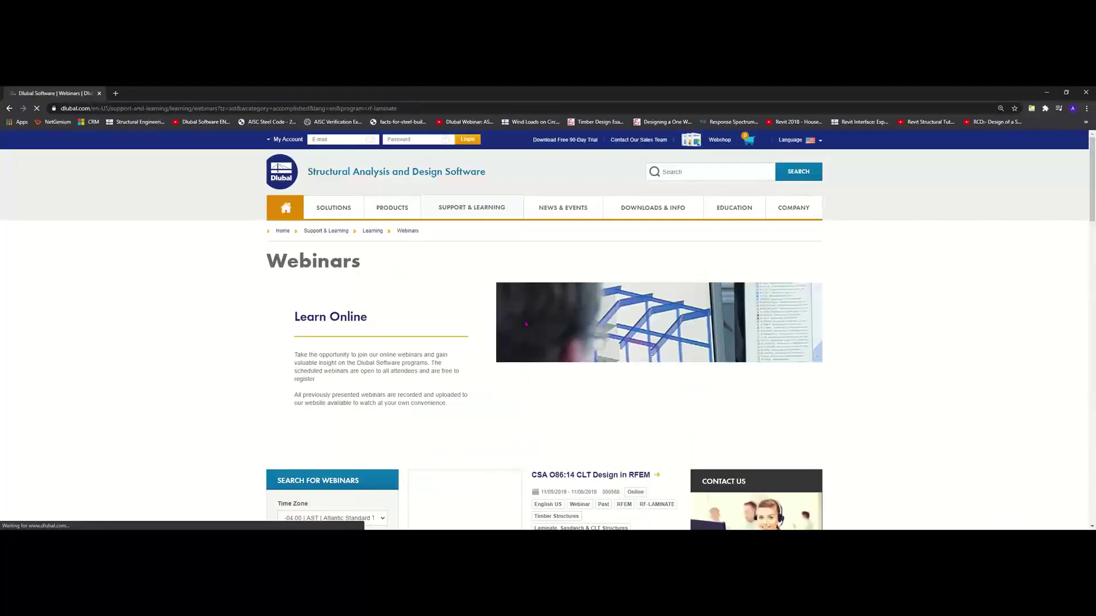
# Look through the listed RF-LAMINATE webinars and their content summaries, and minimize the browser
pyautogui.scroll(-2, 533, 317)
pyautogui.scroll(-2, 532, 320)
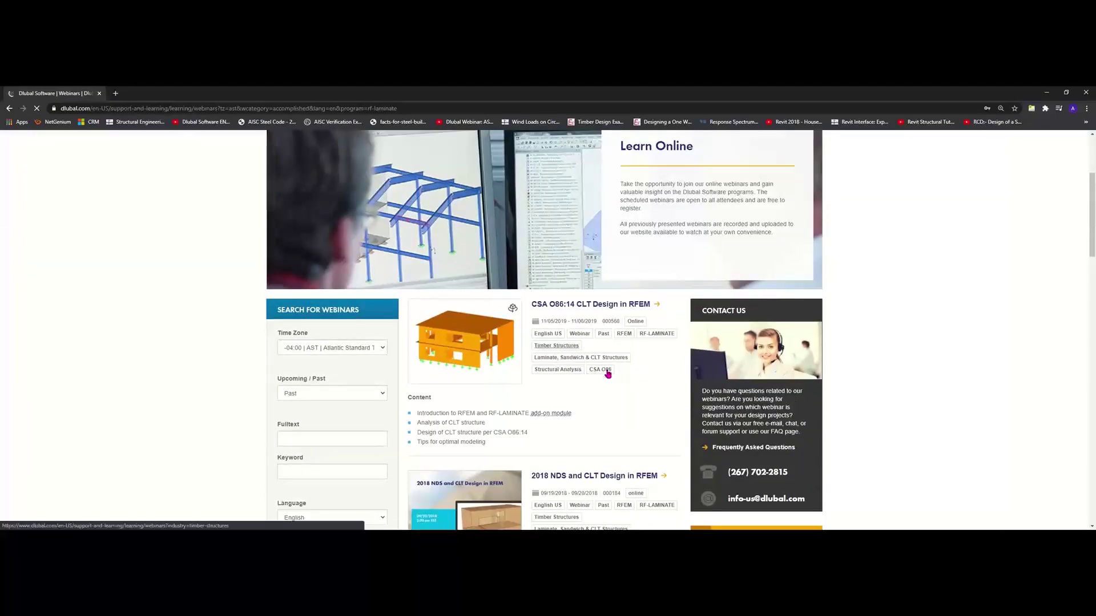
pyautogui.scroll(-1, 578, 343)
pyautogui.scroll(-5, 579, 323)
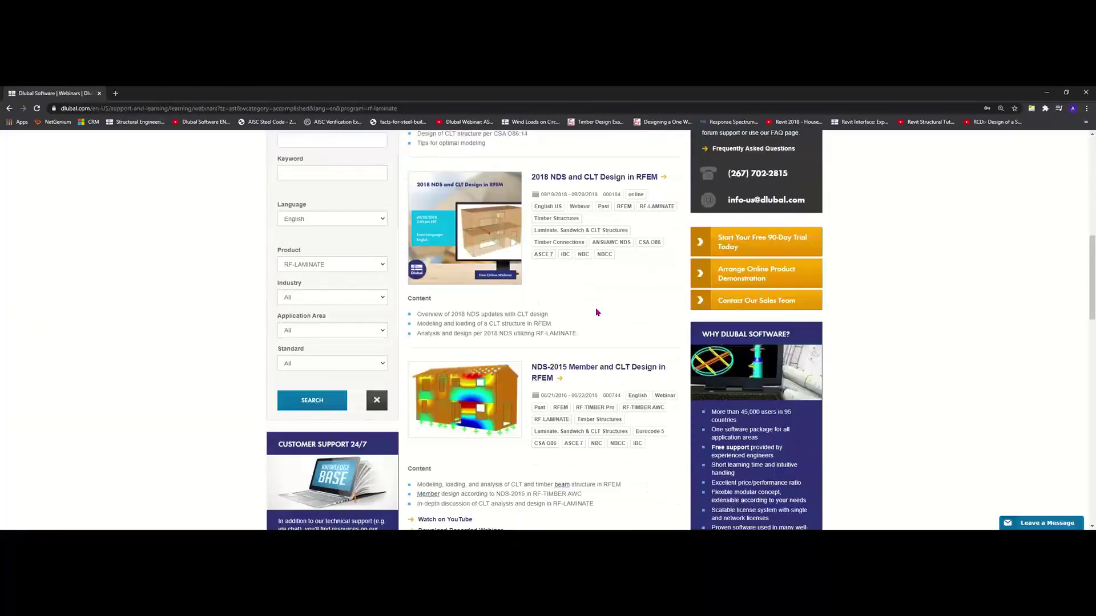
pyautogui.scroll(-1, 596, 313)
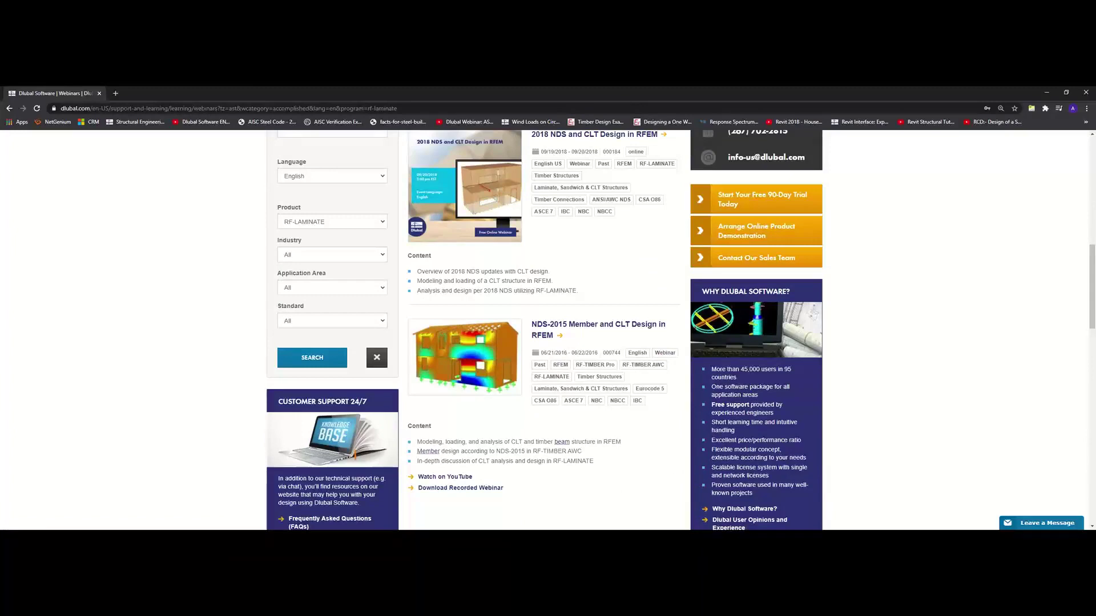
pyautogui.click(1046, 93)
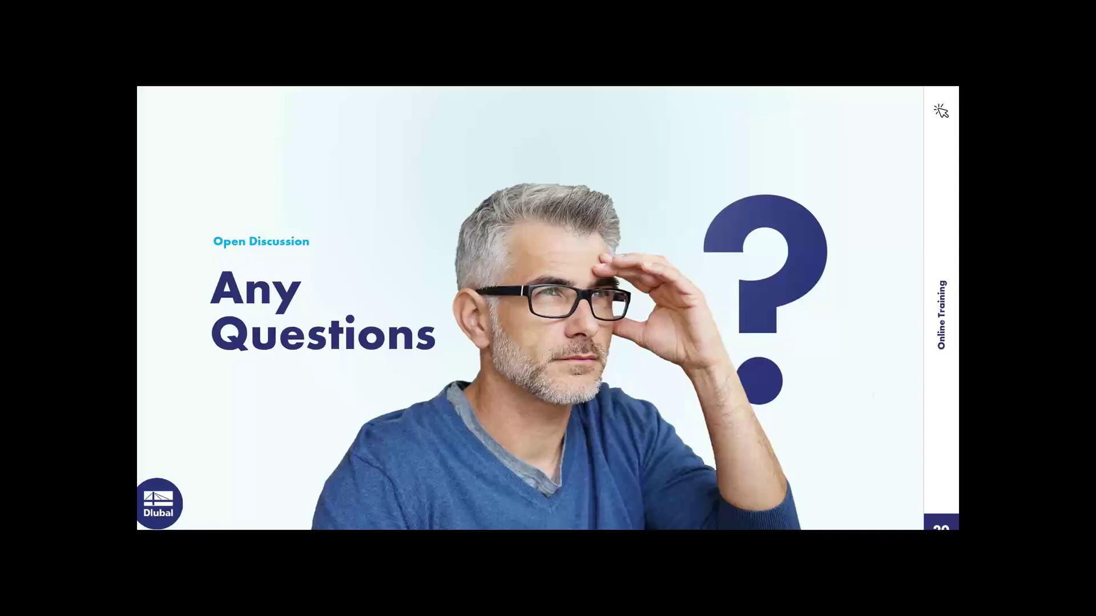
pyautogui.click(914, 358)
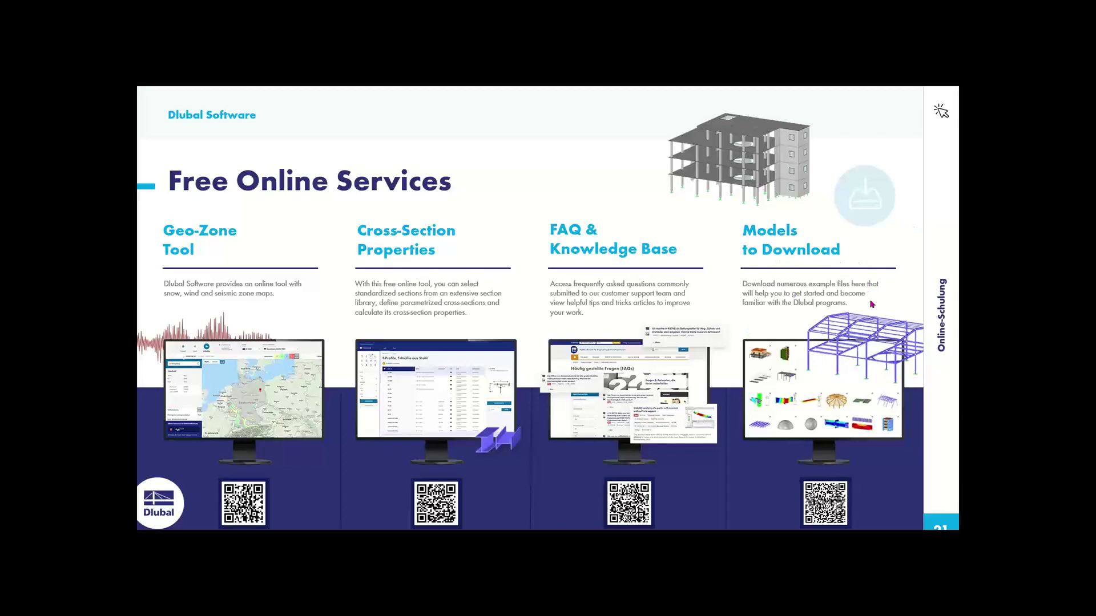
pyautogui.click(898, 333)
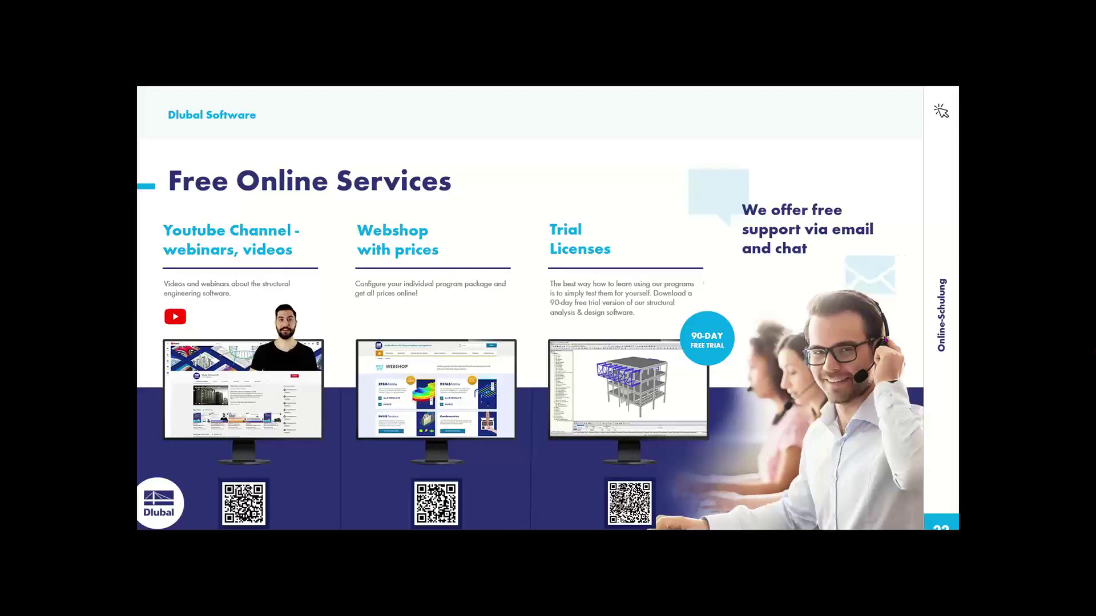
pyautogui.press('Right')
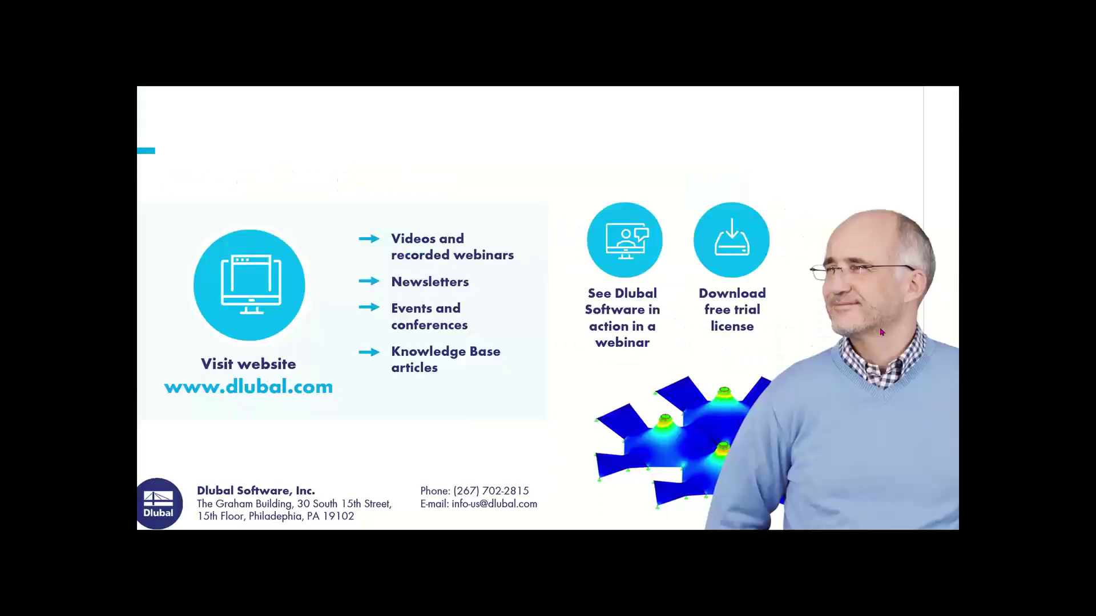